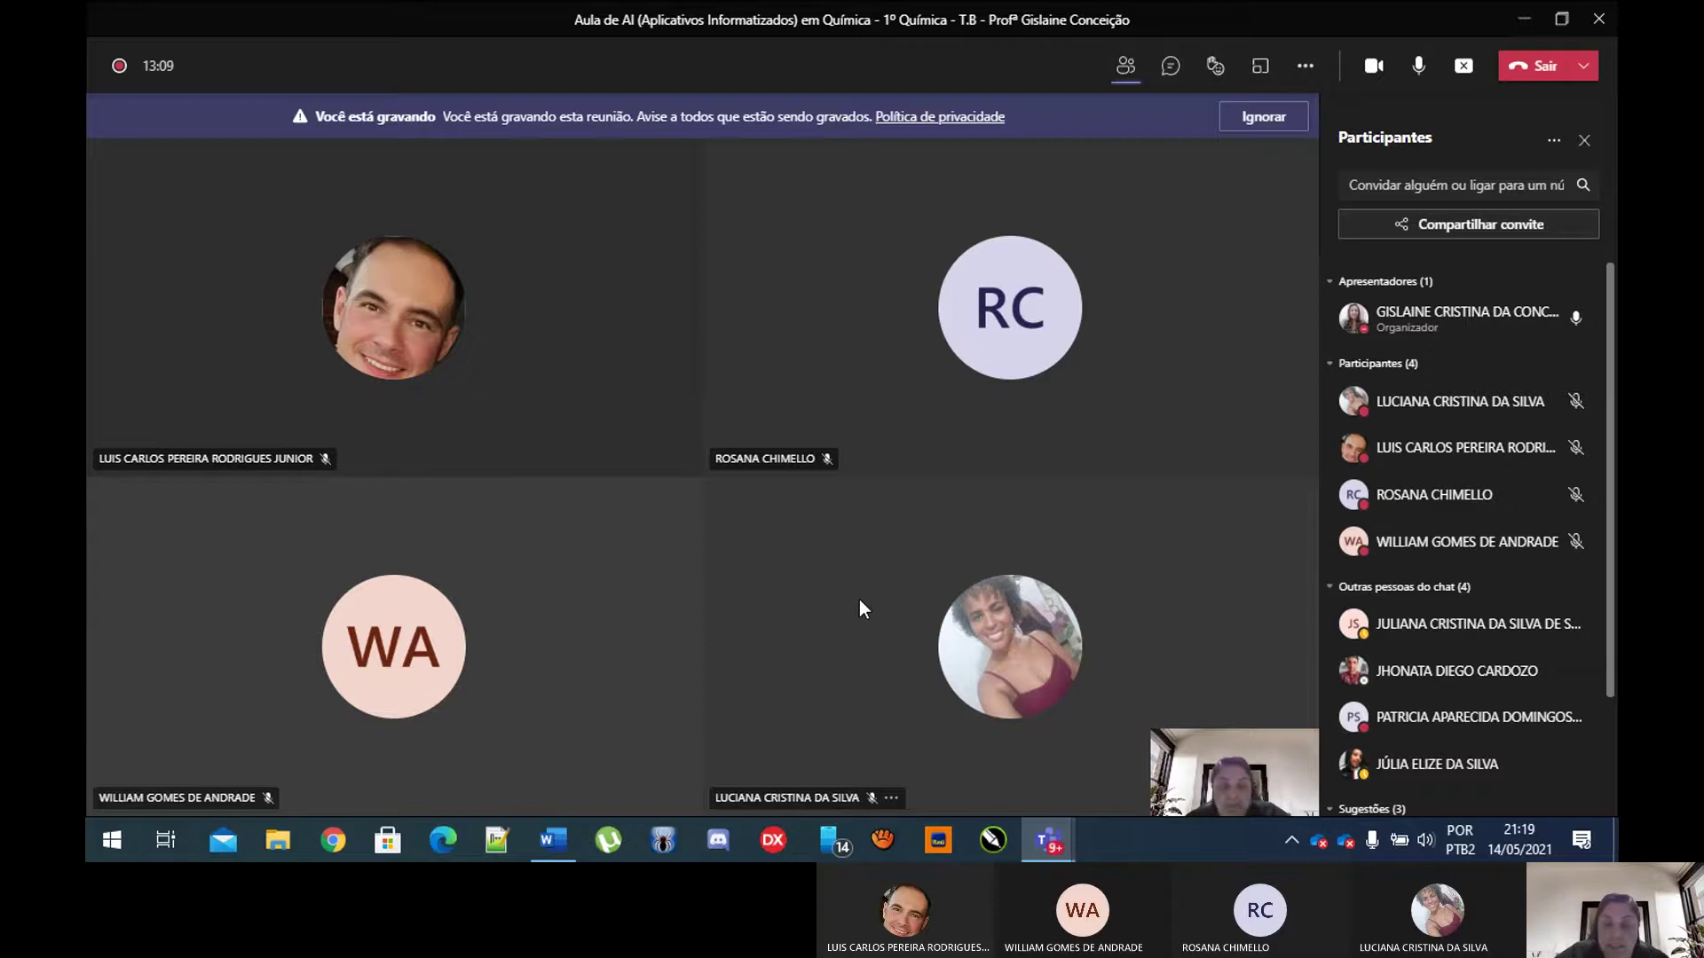
Step: Open Excel, maximize its window and create a blank workbook
{"action": "left_click", "coordinate": [107, 852]}
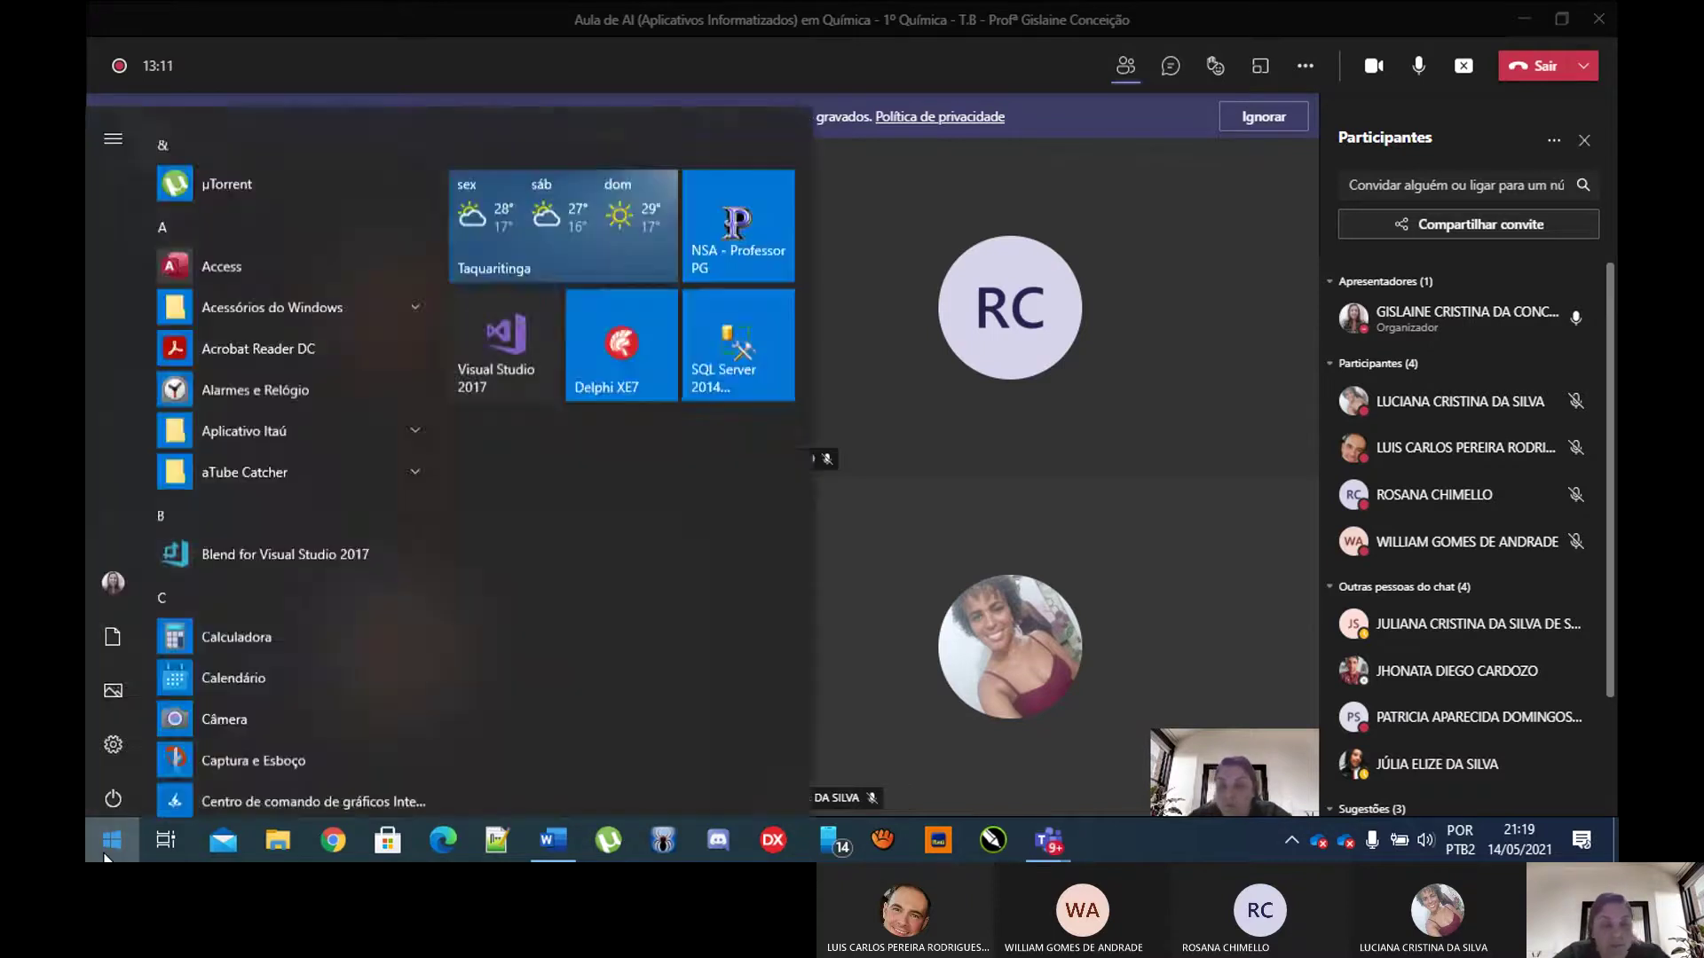
{"action": "type", "text": "exce"}
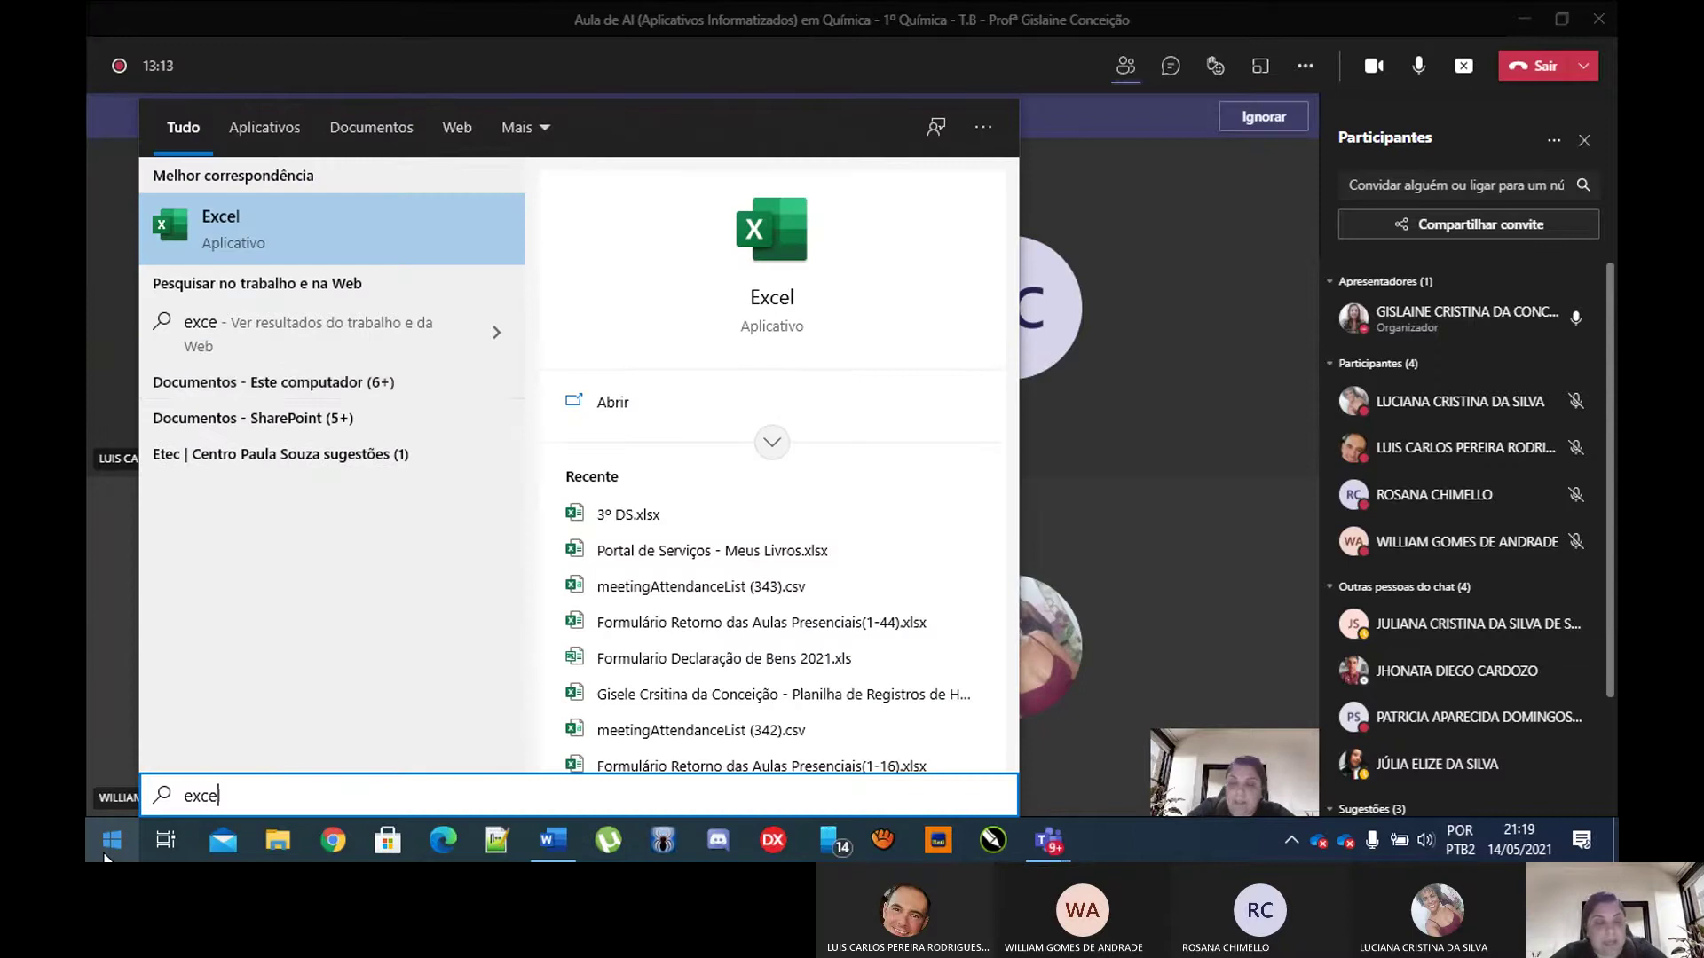
{"action": "left_click", "coordinate": [228, 226]}
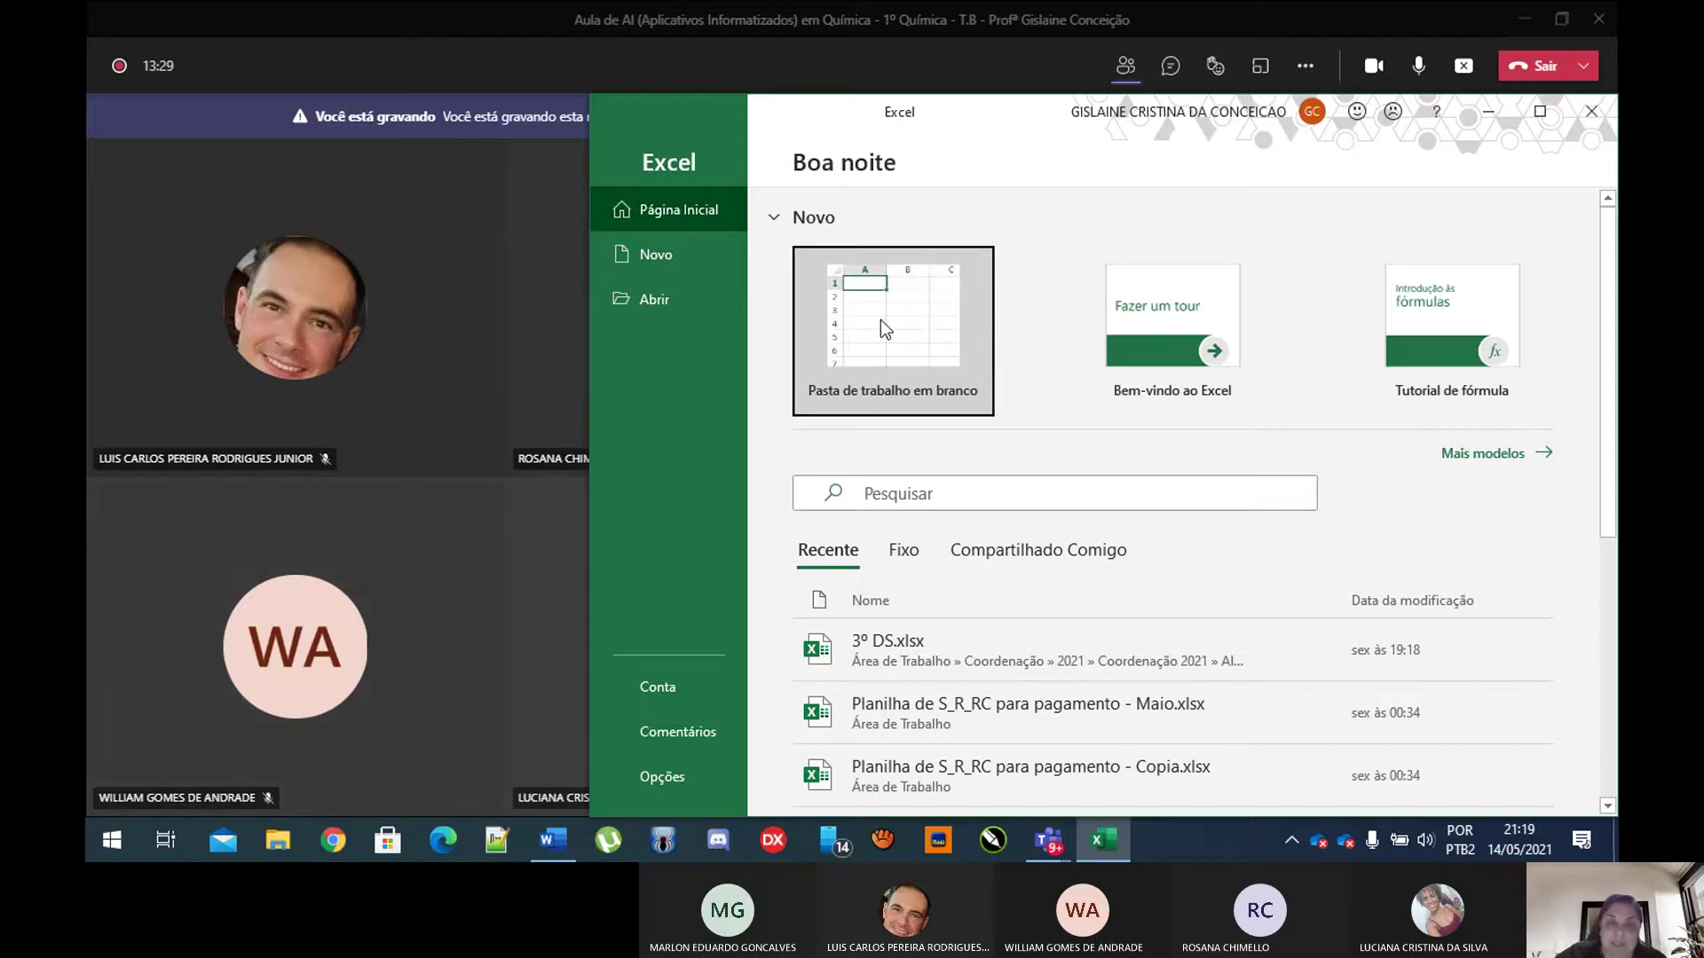
{"action": "left_click", "coordinate": [1557, 22]}
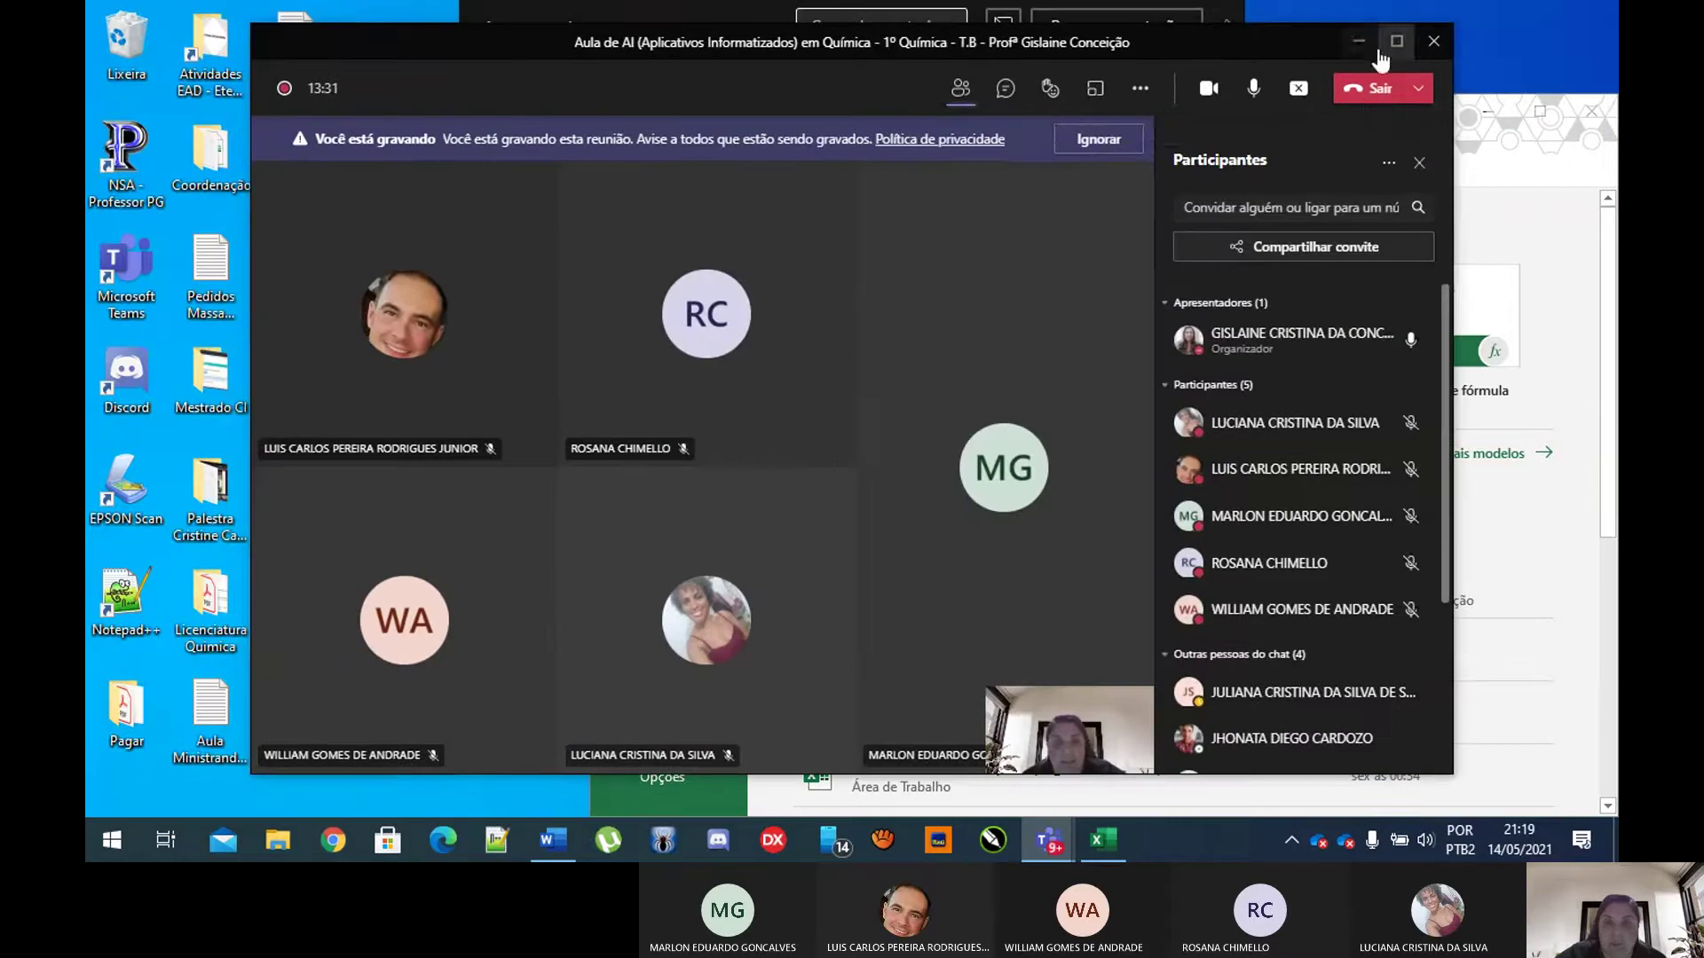
{"action": "left_click", "coordinate": [1118, 835]}
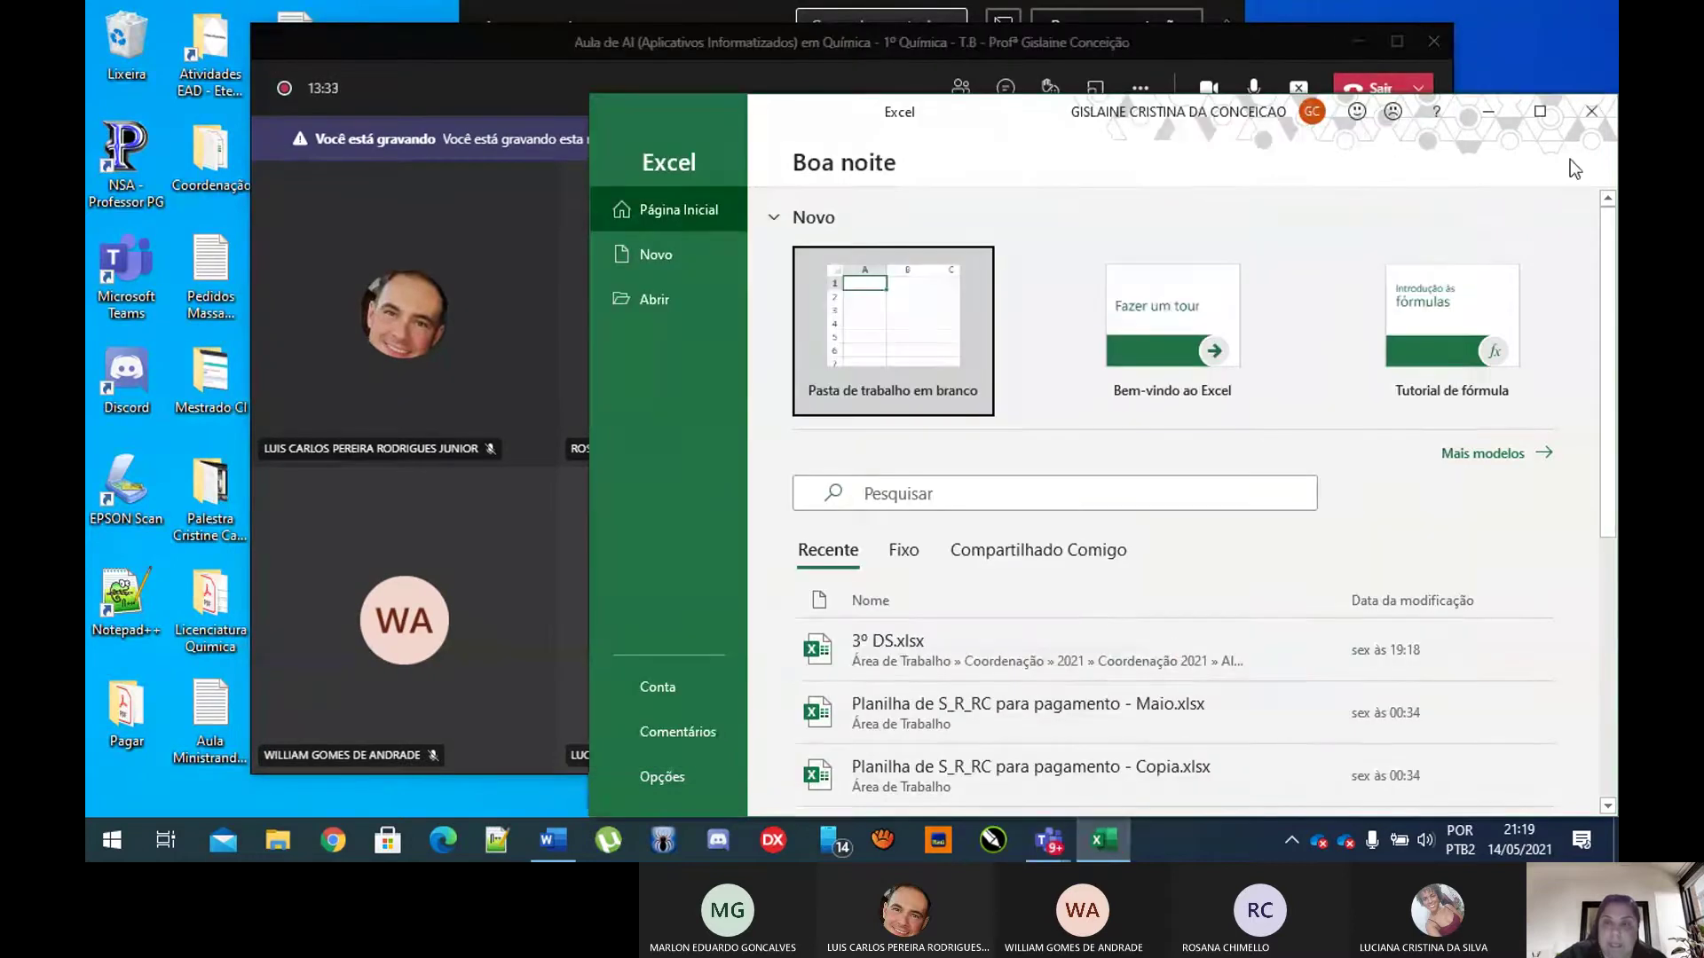
{"action": "left_click", "coordinate": [1540, 114]}
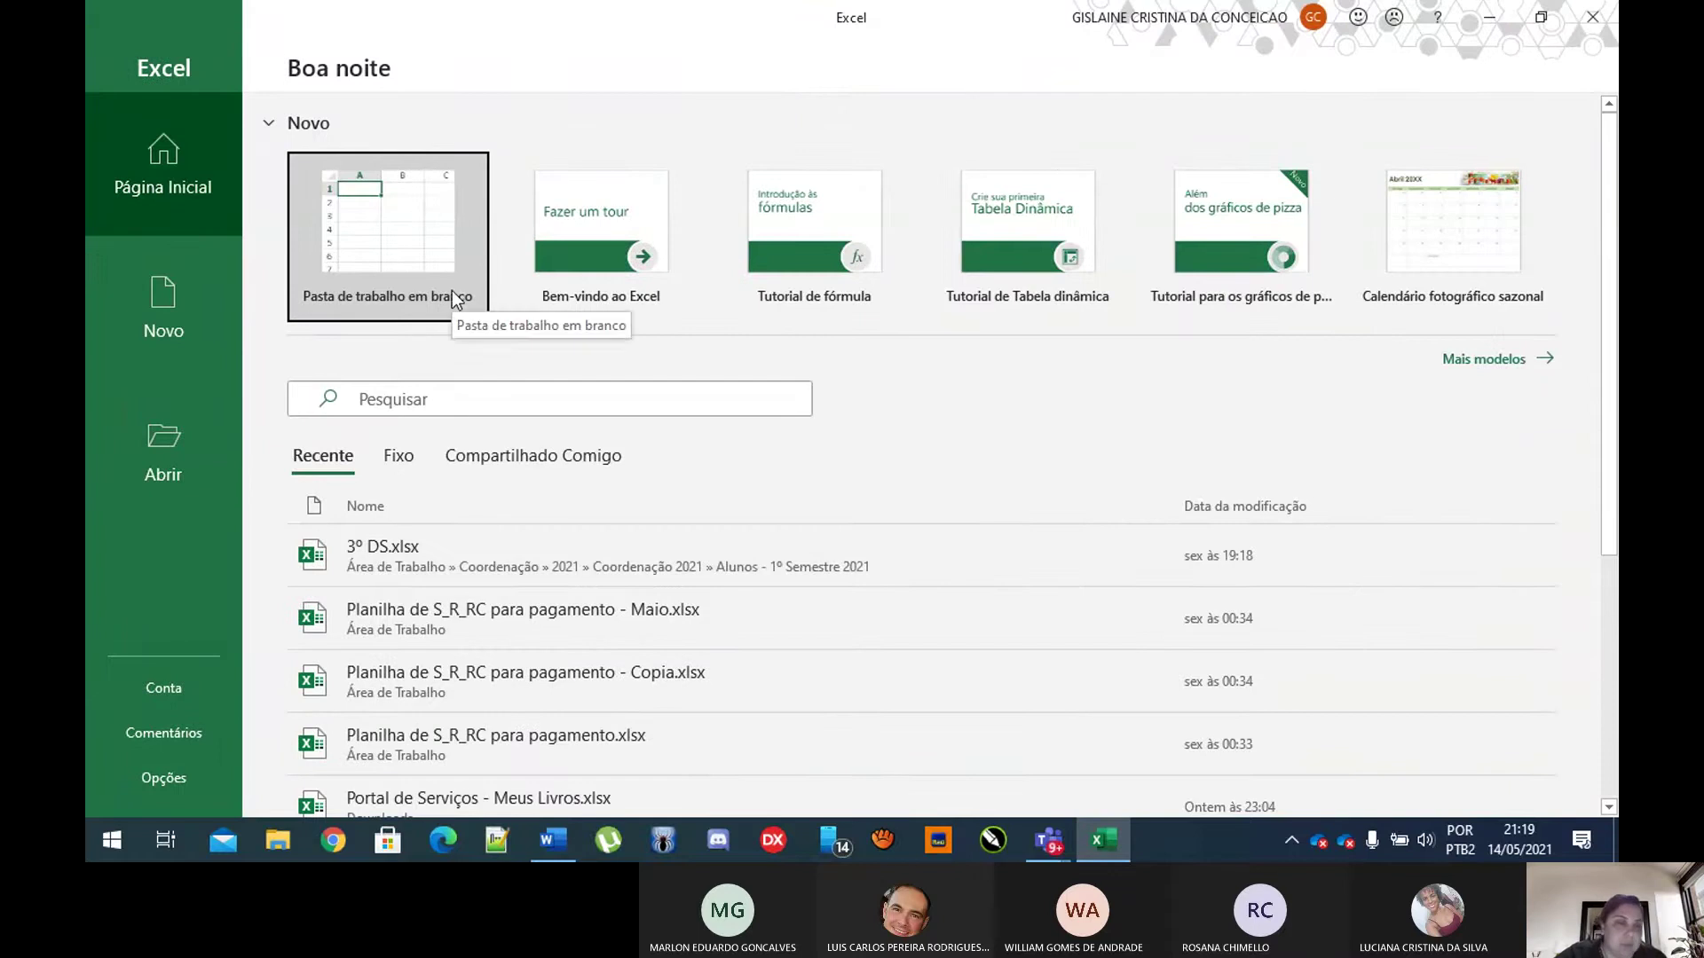
{"action": "left_click", "coordinate": [414, 253]}
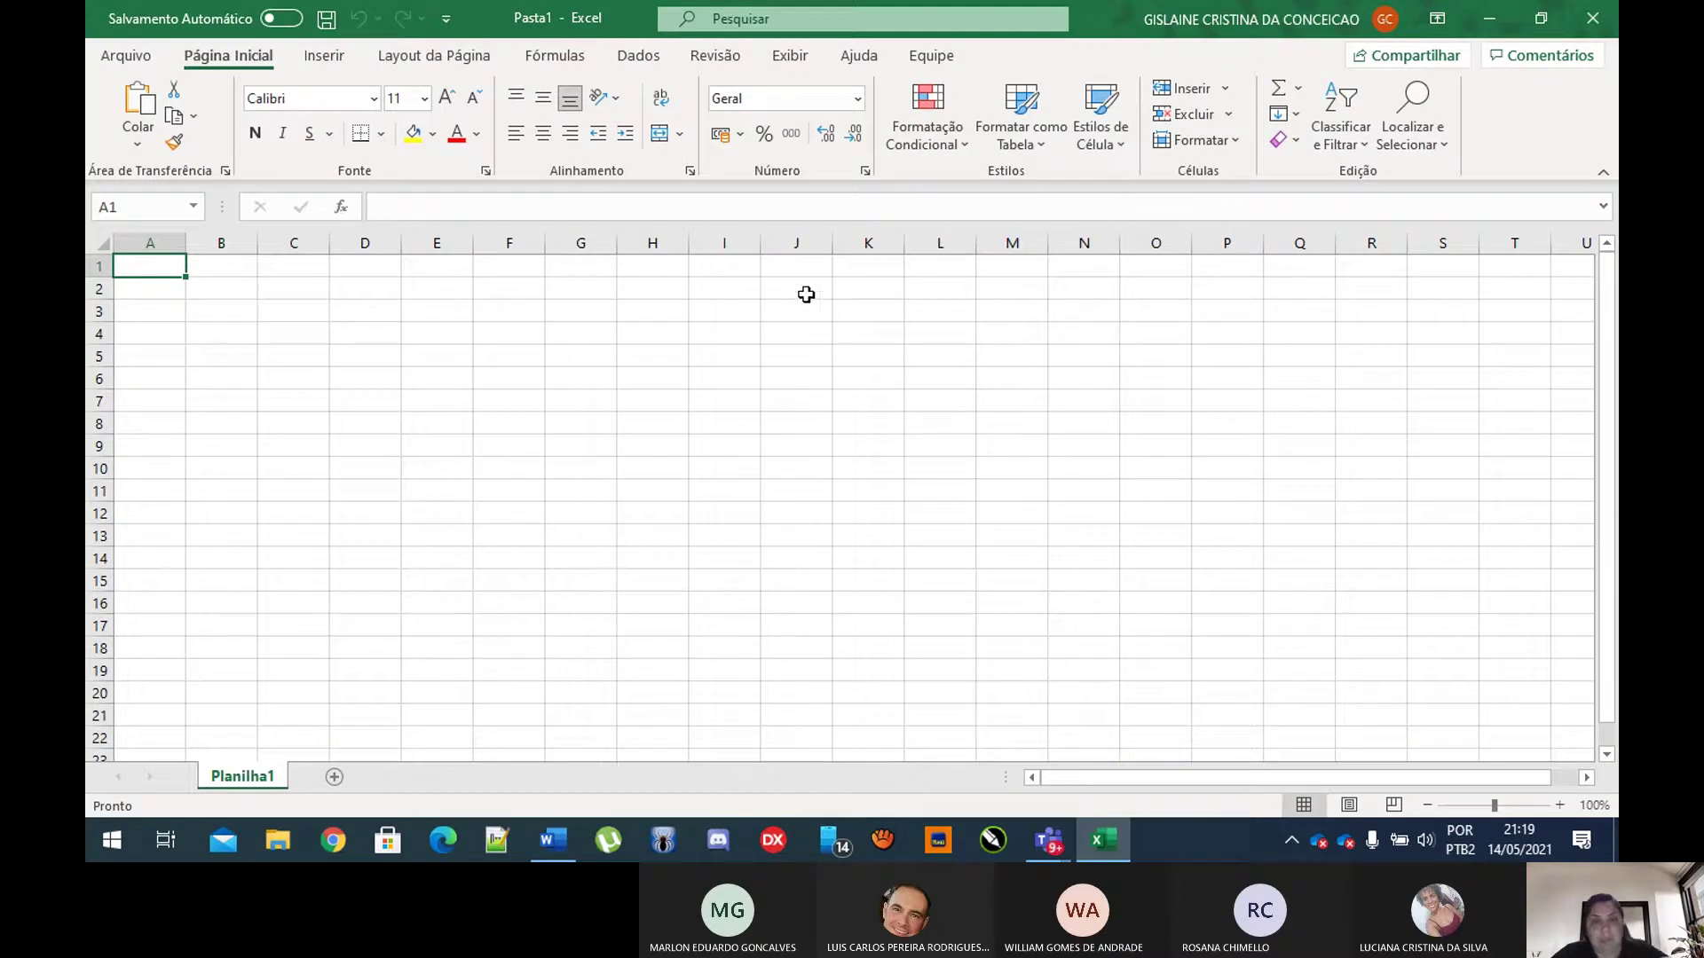
Step: Paste the copied reference table picture into the sheet and move it to start at column I in row 1
{"action": "left_click", "coordinate": [805, 293]}
{"action": "key", "text": "ctrl+v"}
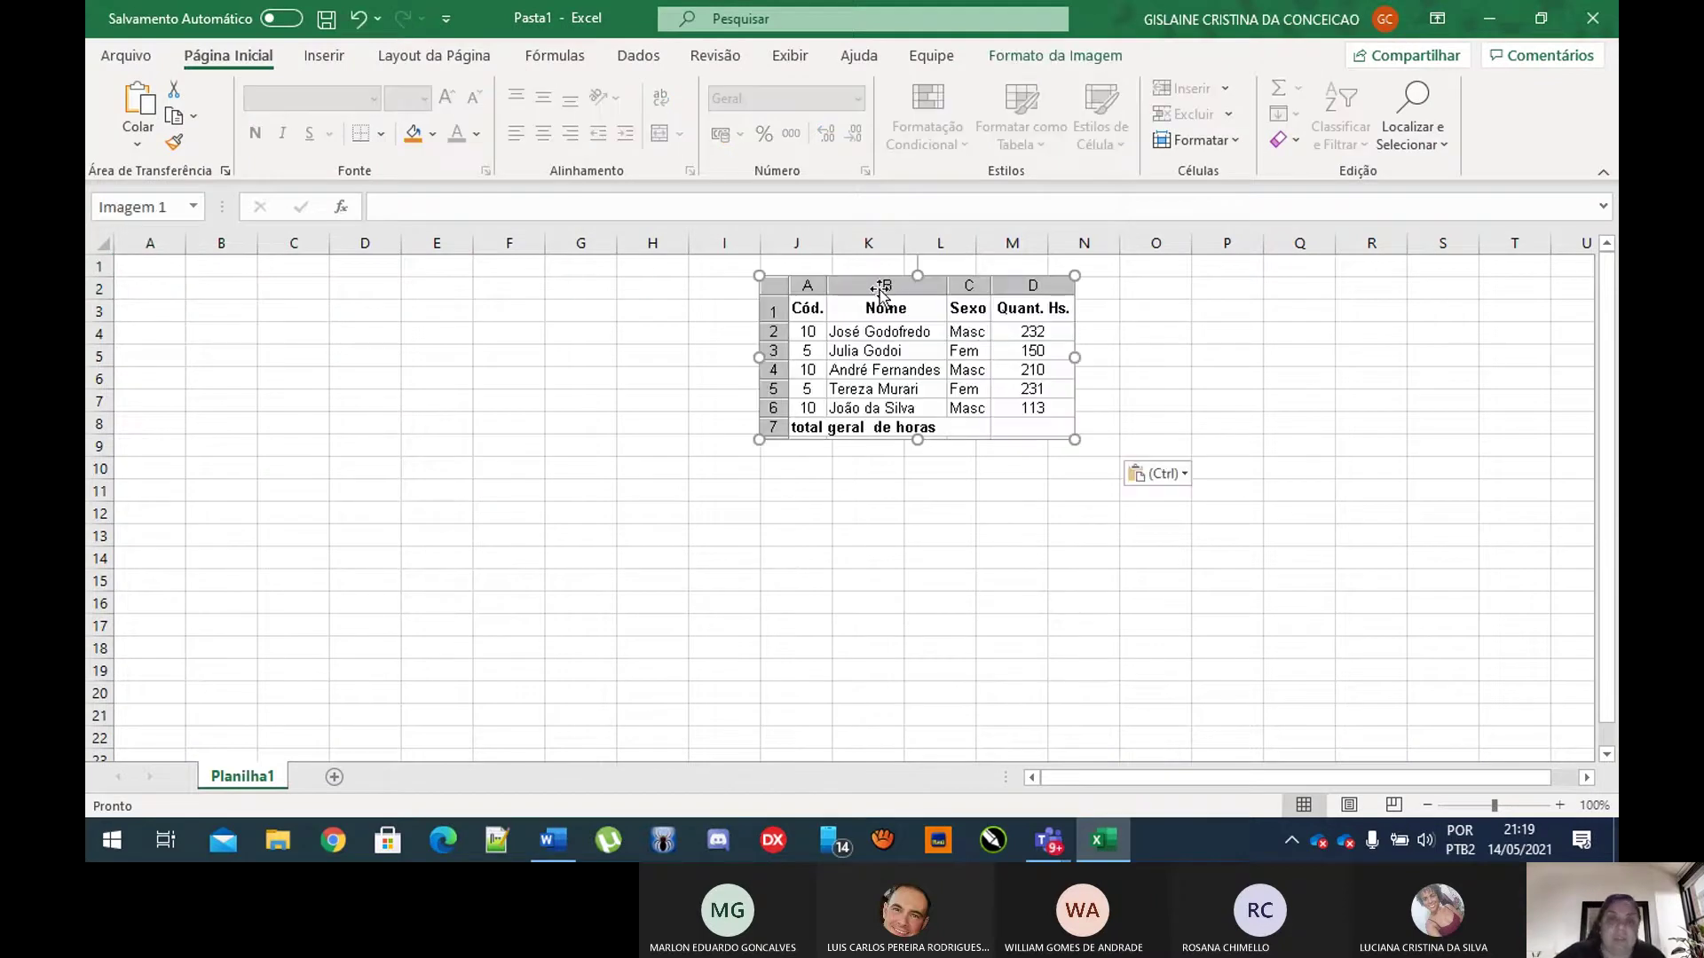
{"action": "left_click_drag", "start_coordinate": [880, 293], "coordinate": [813, 279]}
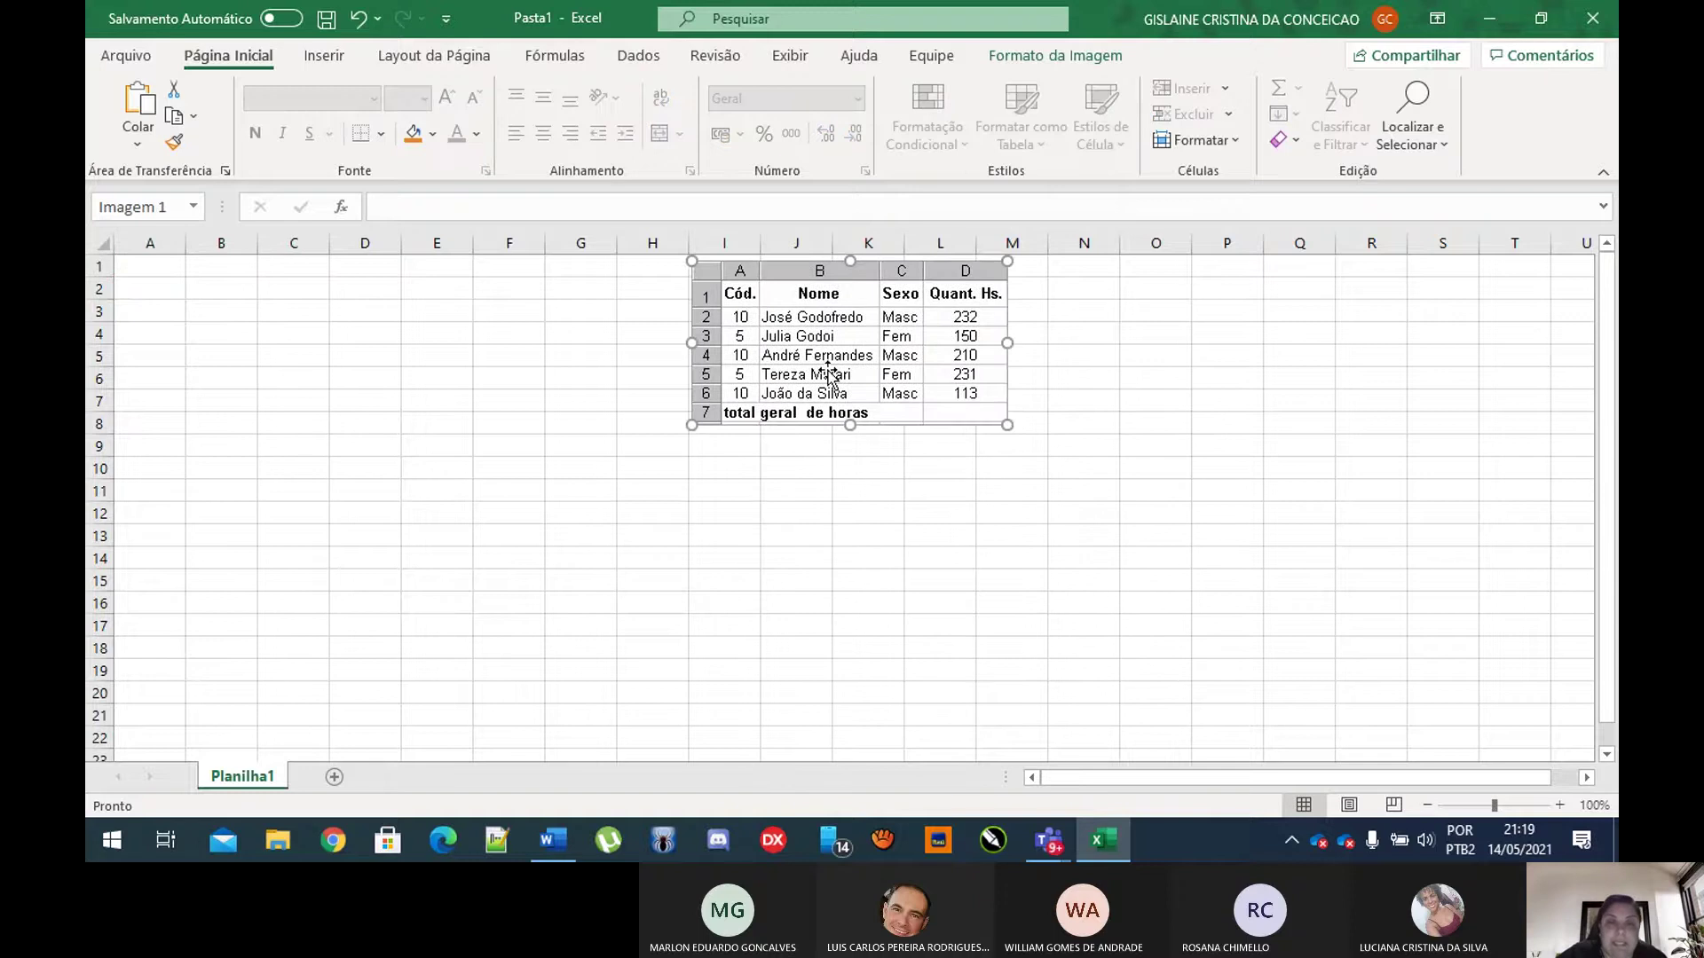
{"action": "left_click", "coordinate": [1090, 334]}
{"action": "left_click", "coordinate": [892, 275]}
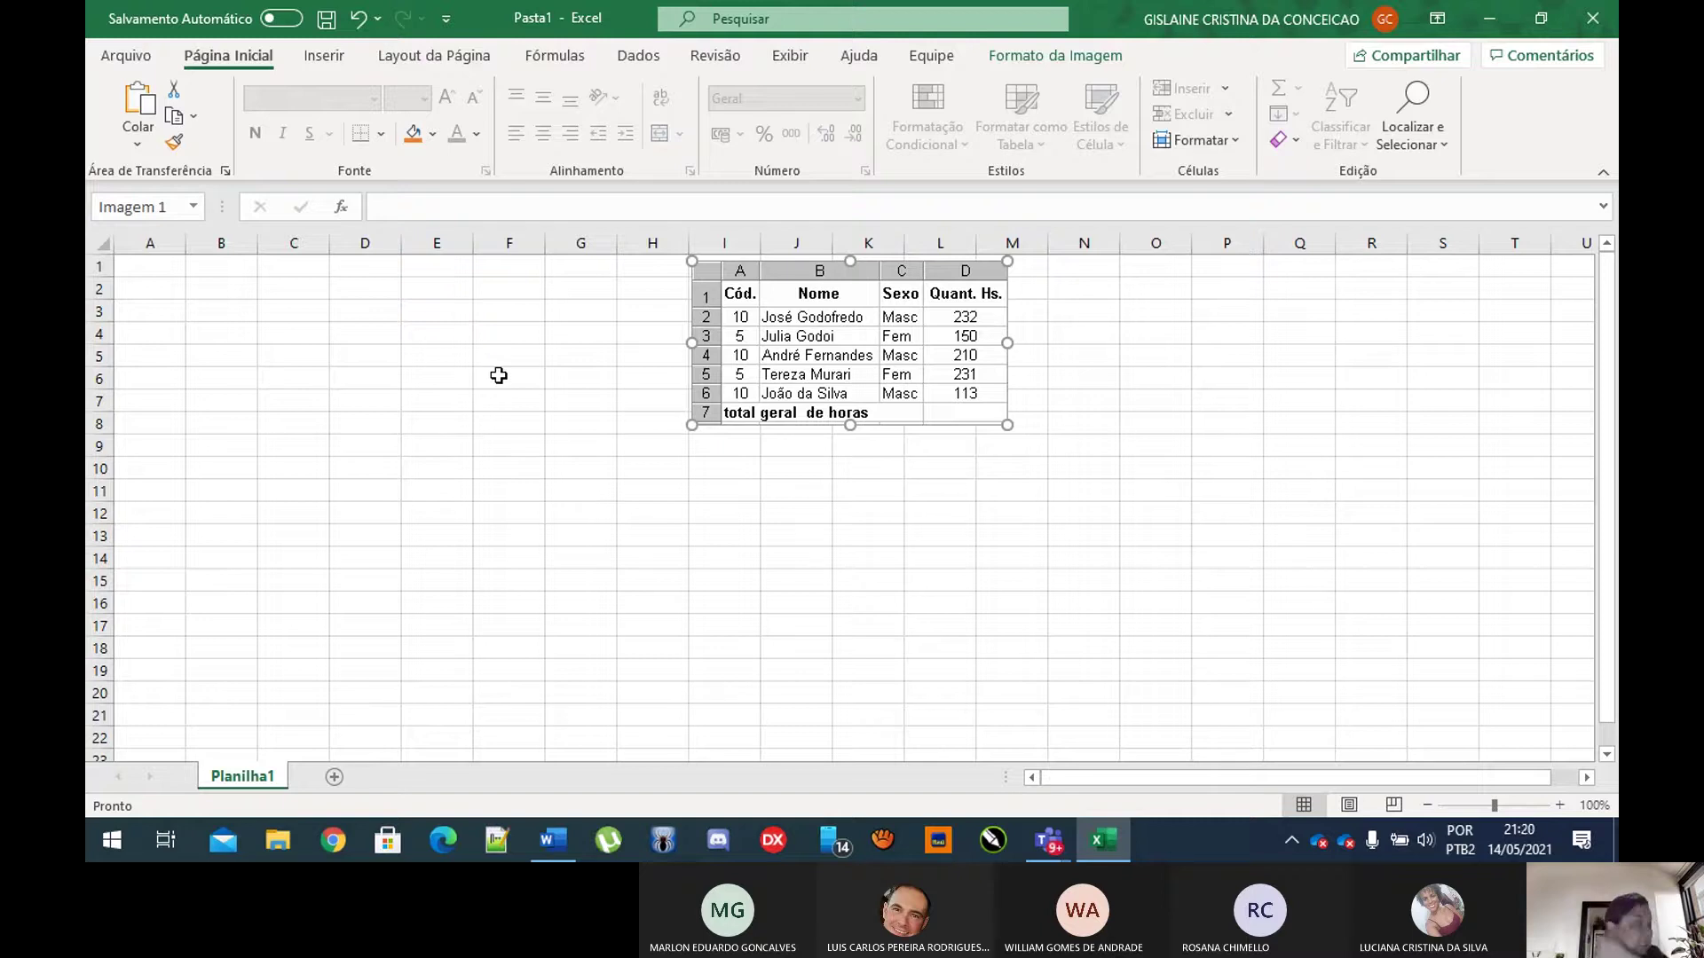
{"action": "left_click", "coordinate": [435, 315]}
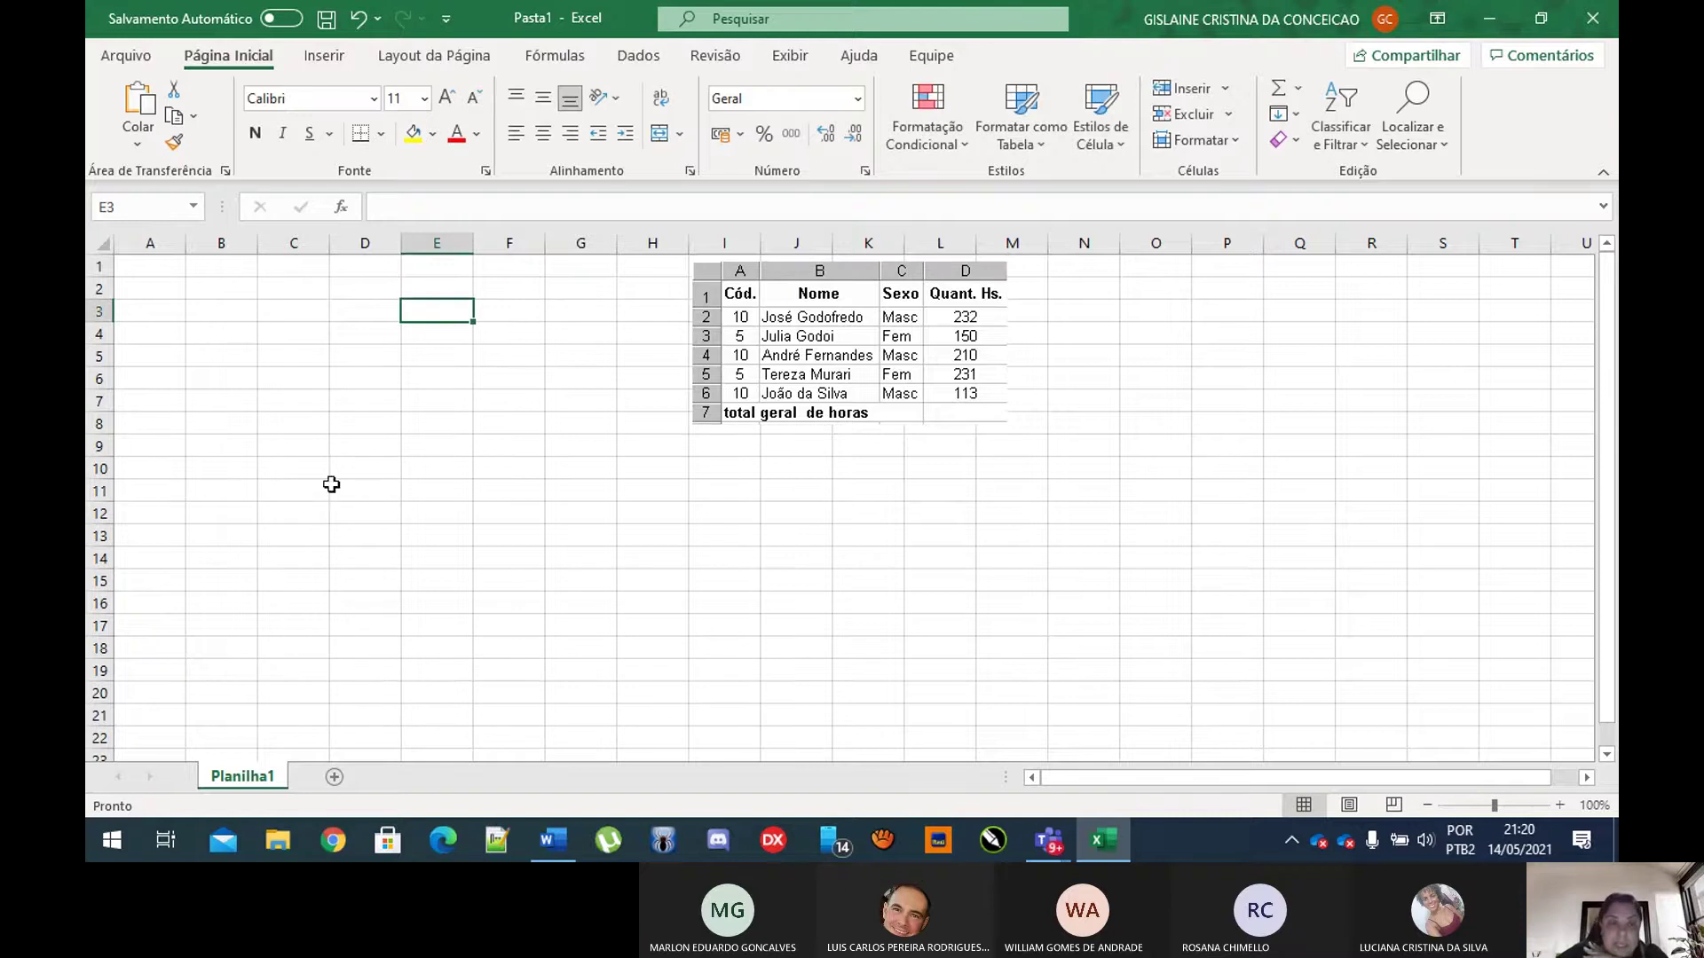
Step: Enter the column headers Cod, Nome, Sexo and Quant. Hs in cells A1 to D1
{"action": "left_click", "coordinate": [166, 264]}
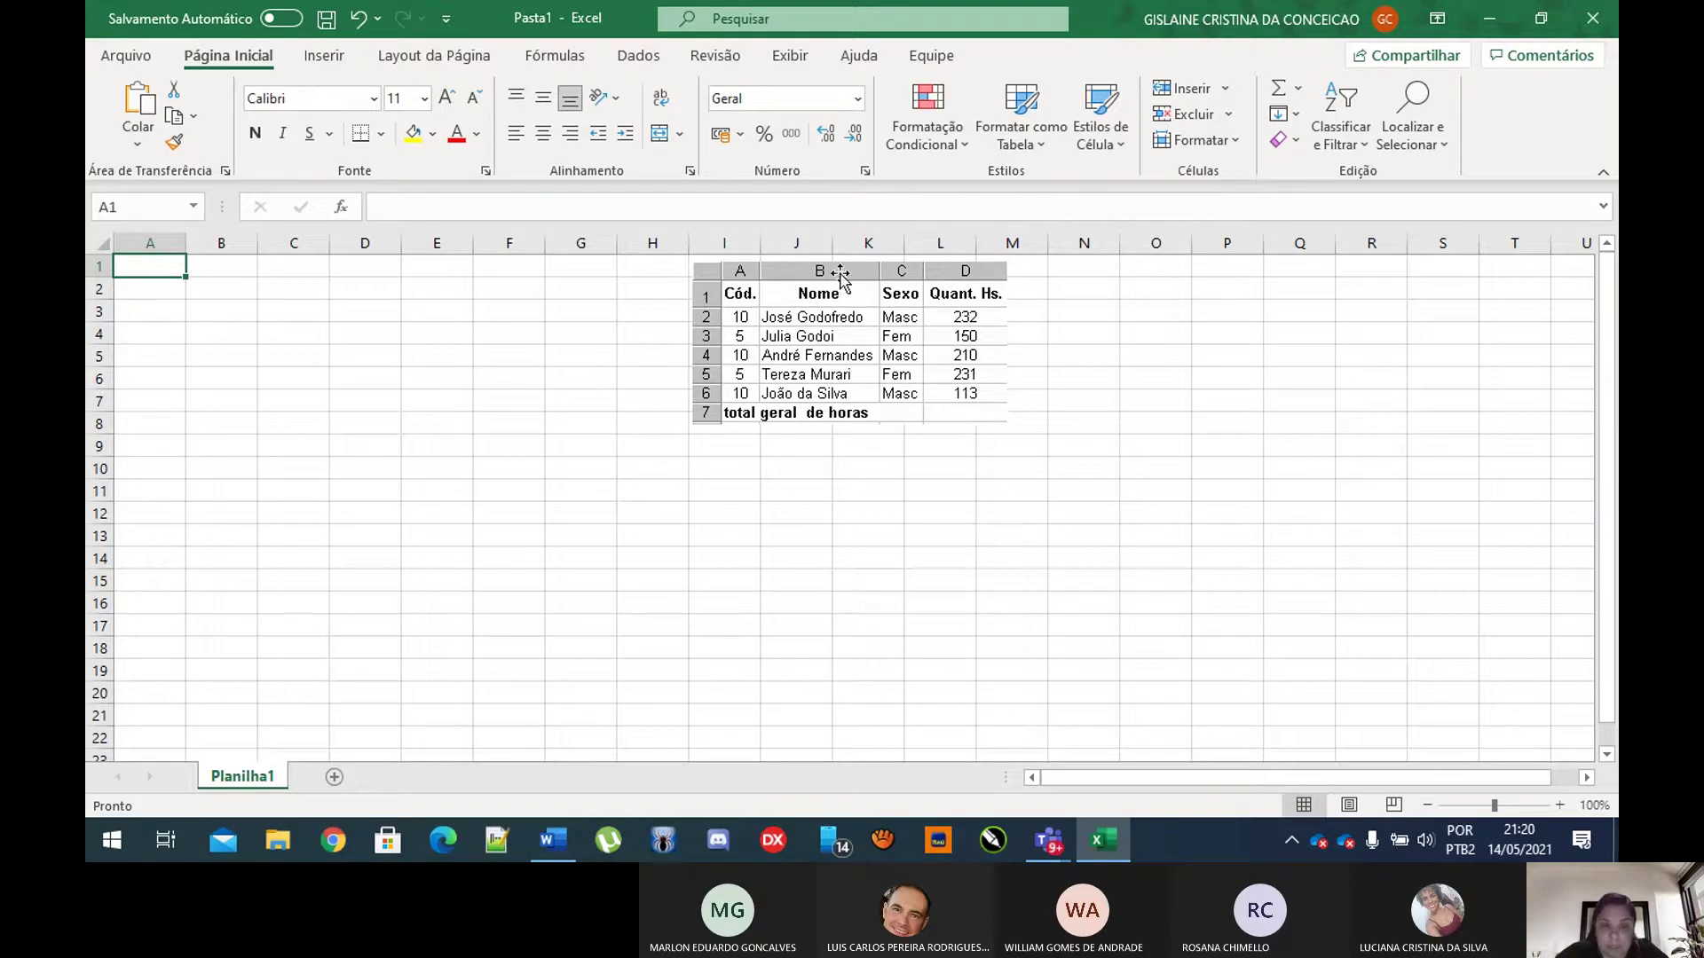
{"action": "type", "text": "C"}
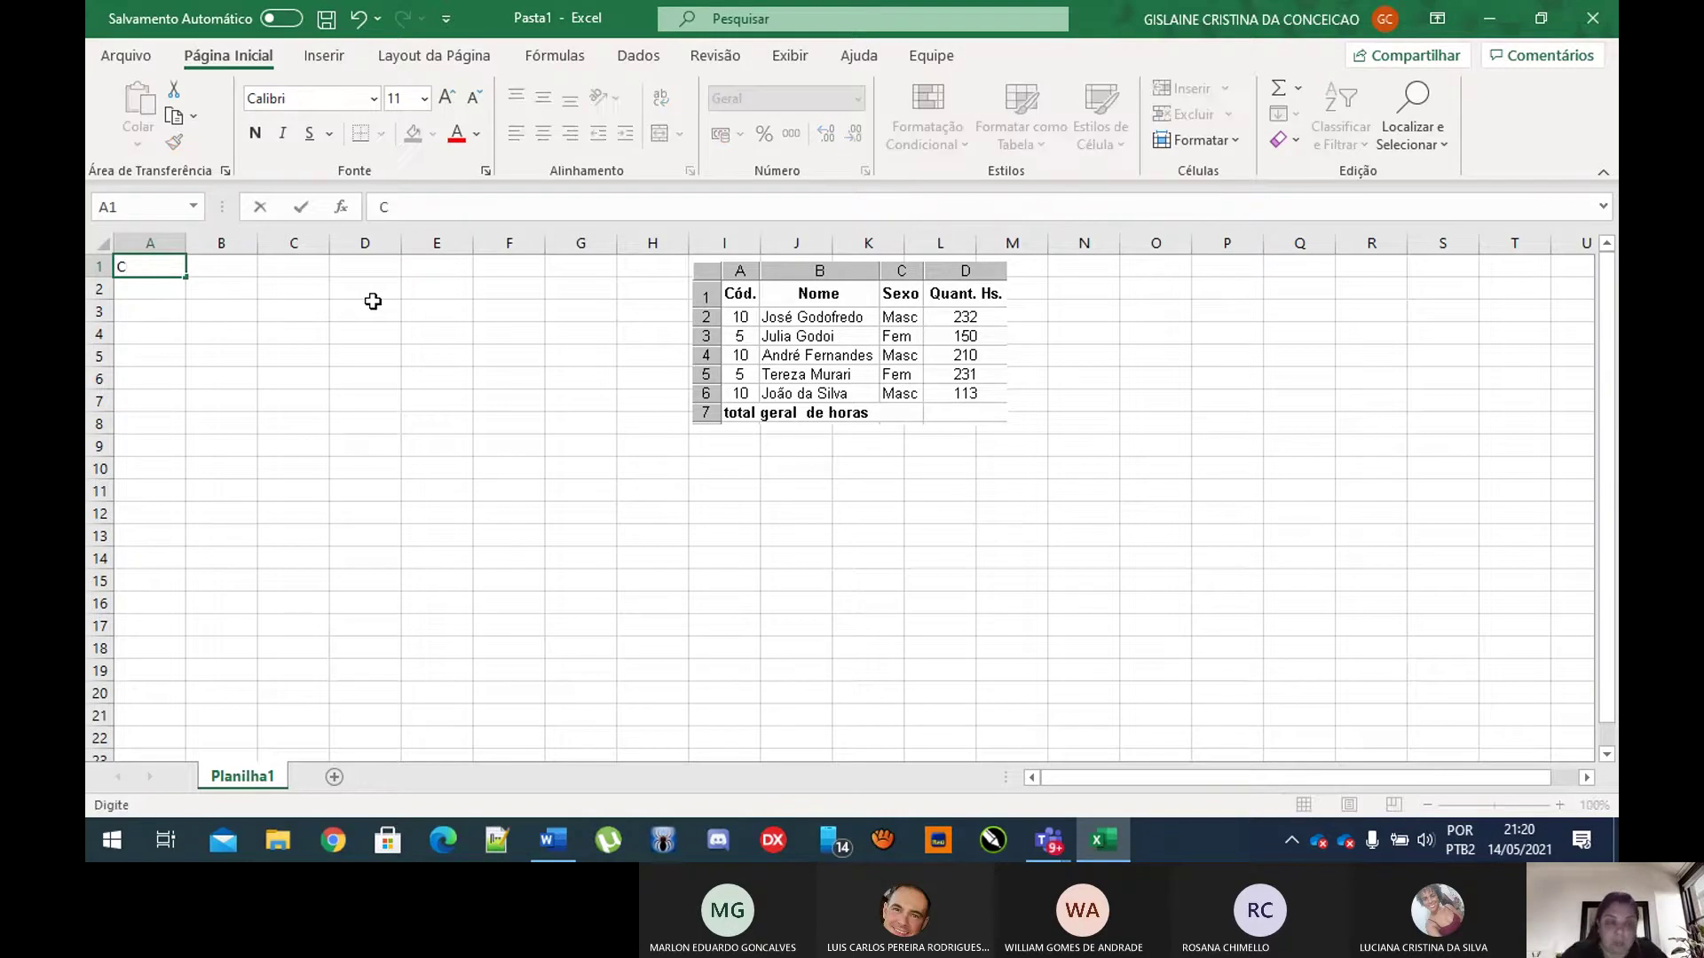
{"action": "type", "text": "od"}
{"action": "left_click", "coordinate": [250, 268]}
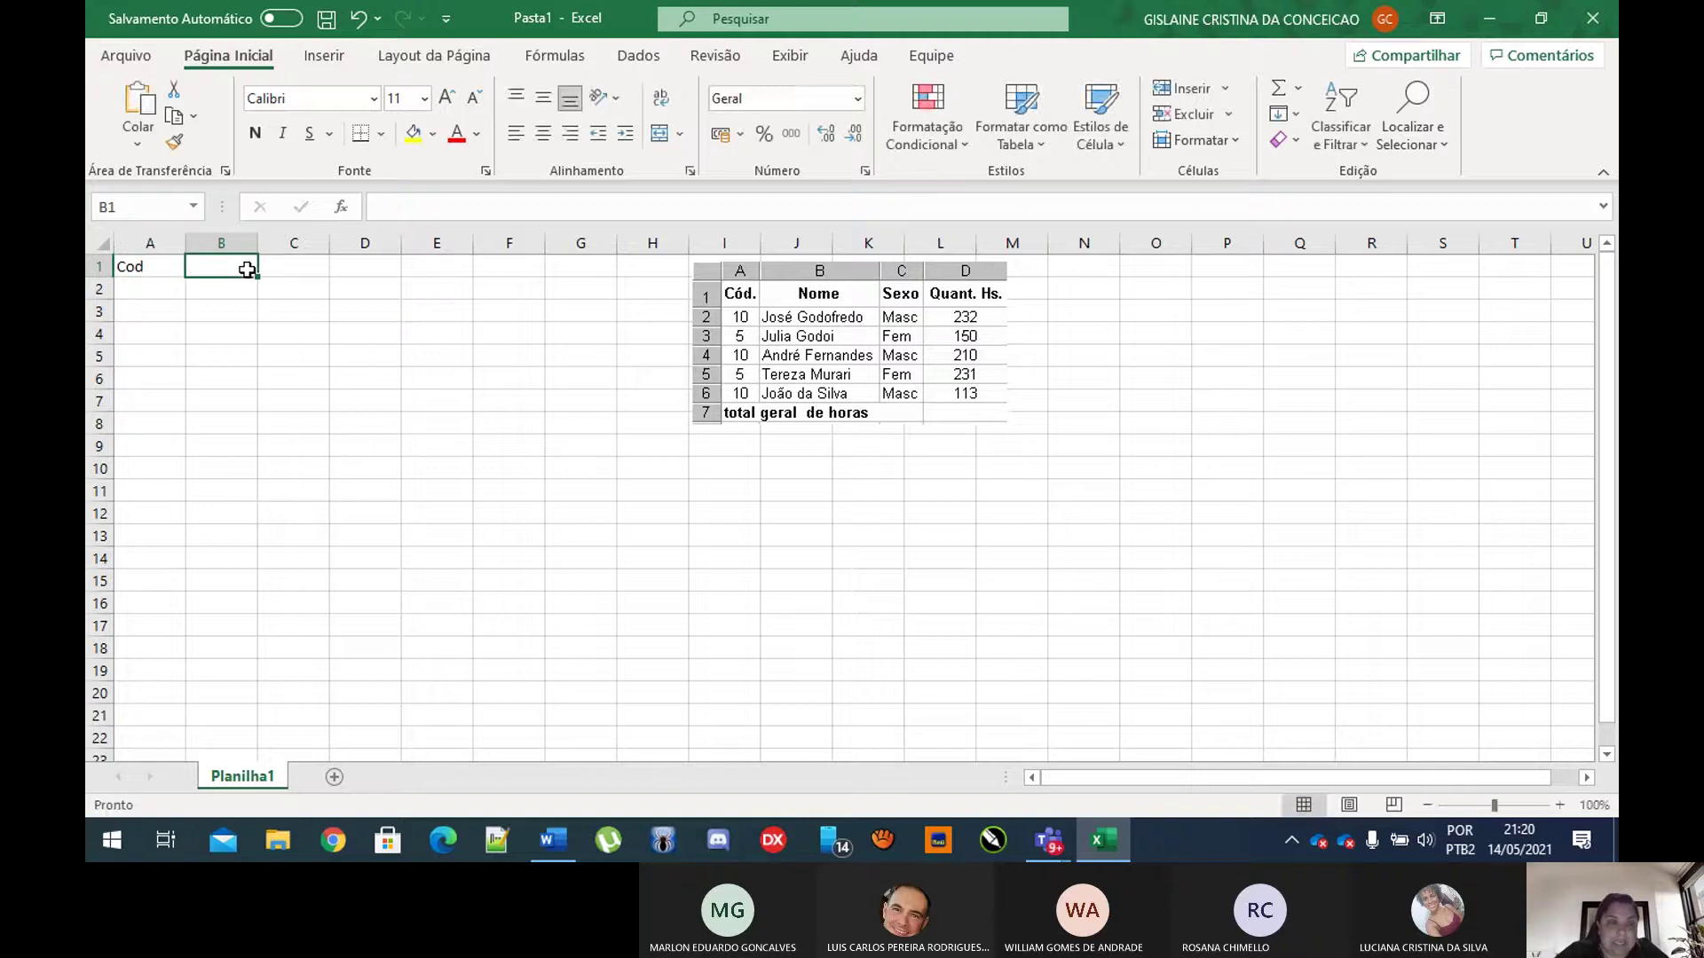
{"action": "type", "text": "Nome"}
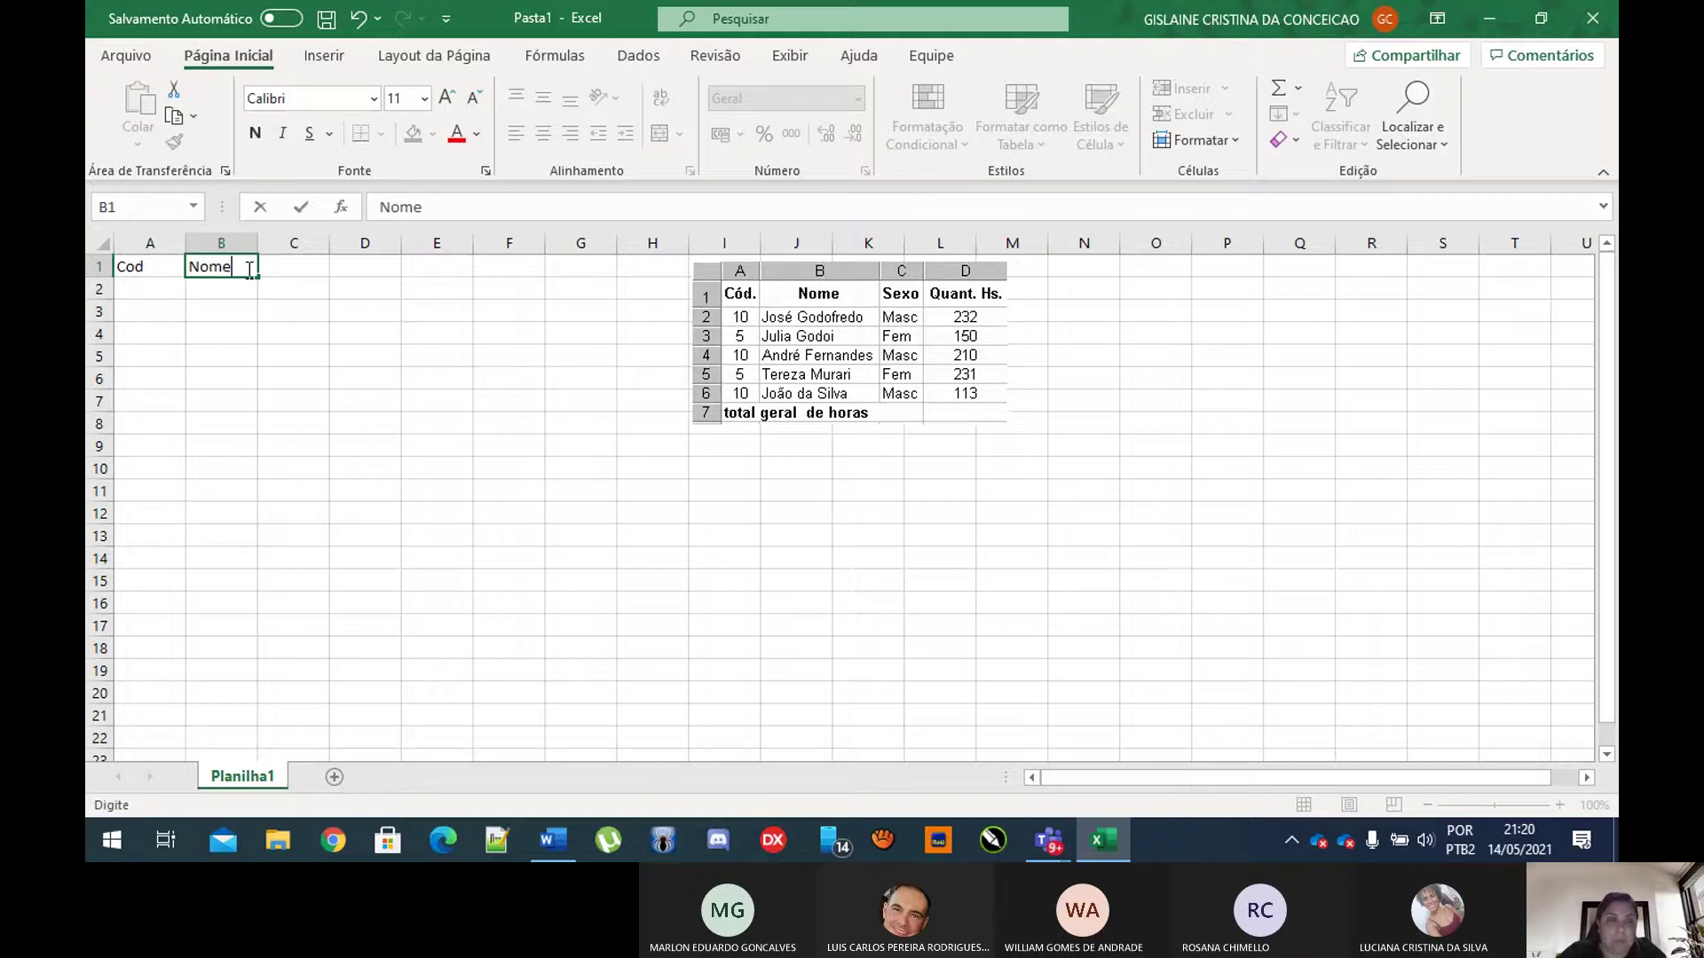
{"action": "left_click", "coordinate": [311, 268]}
{"action": "type", "text": "Sex"}
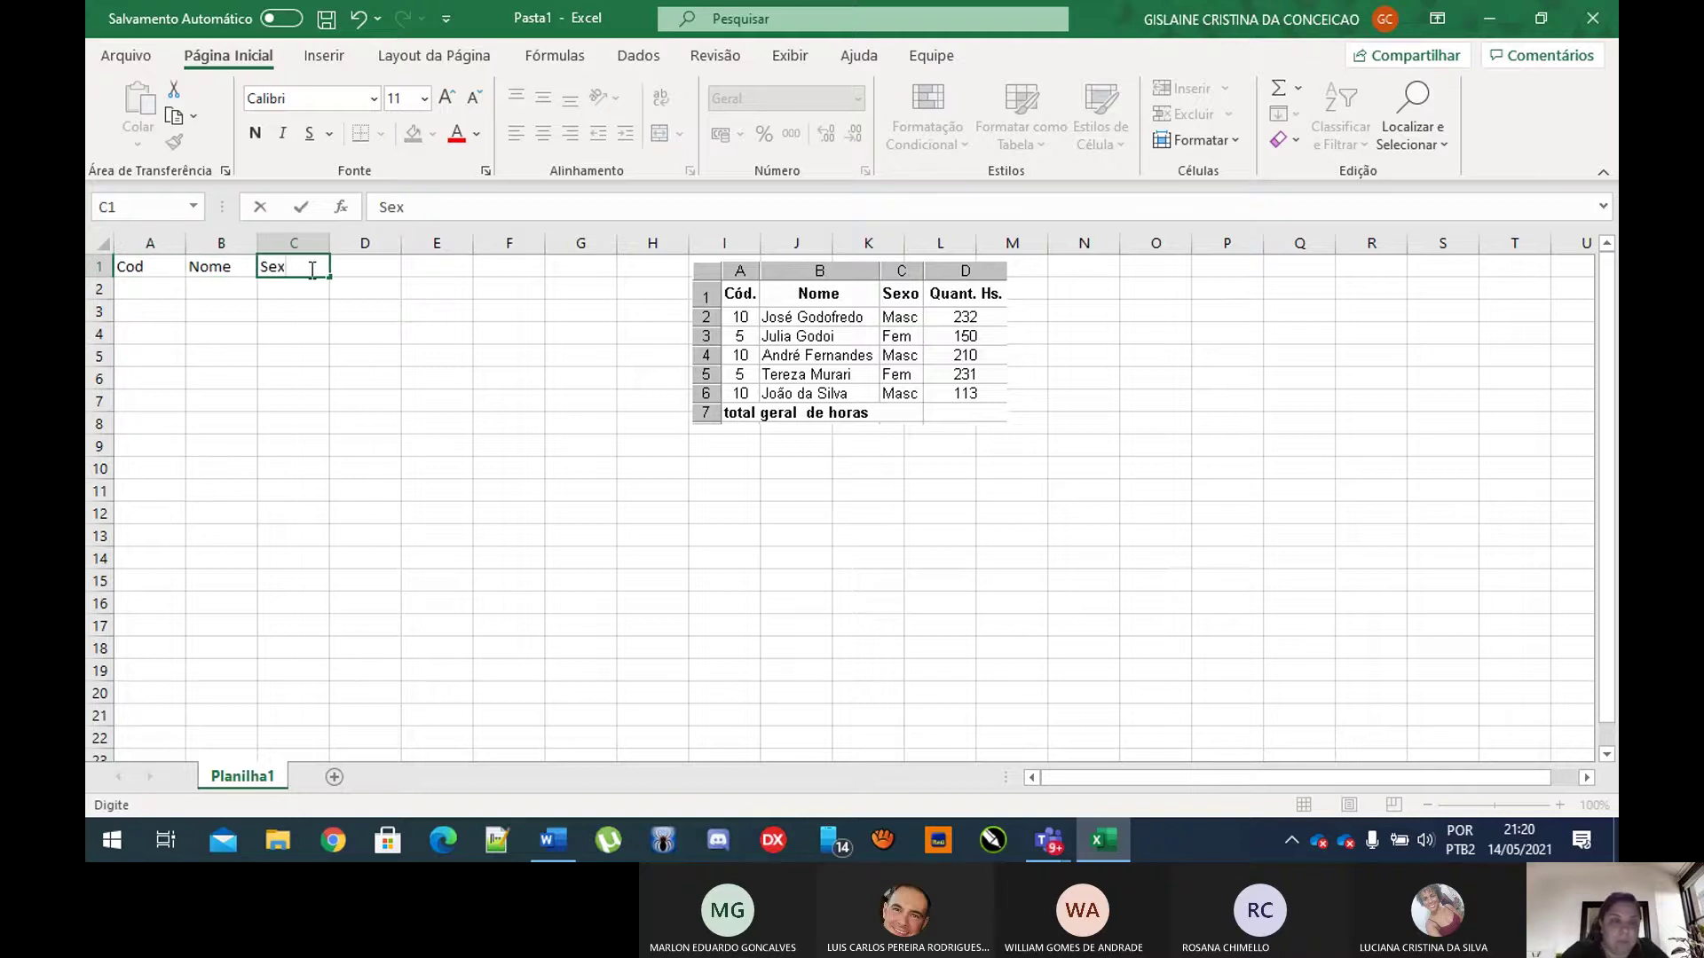
{"action": "type", "text": "o"}
{"action": "left_click", "coordinate": [393, 264]}
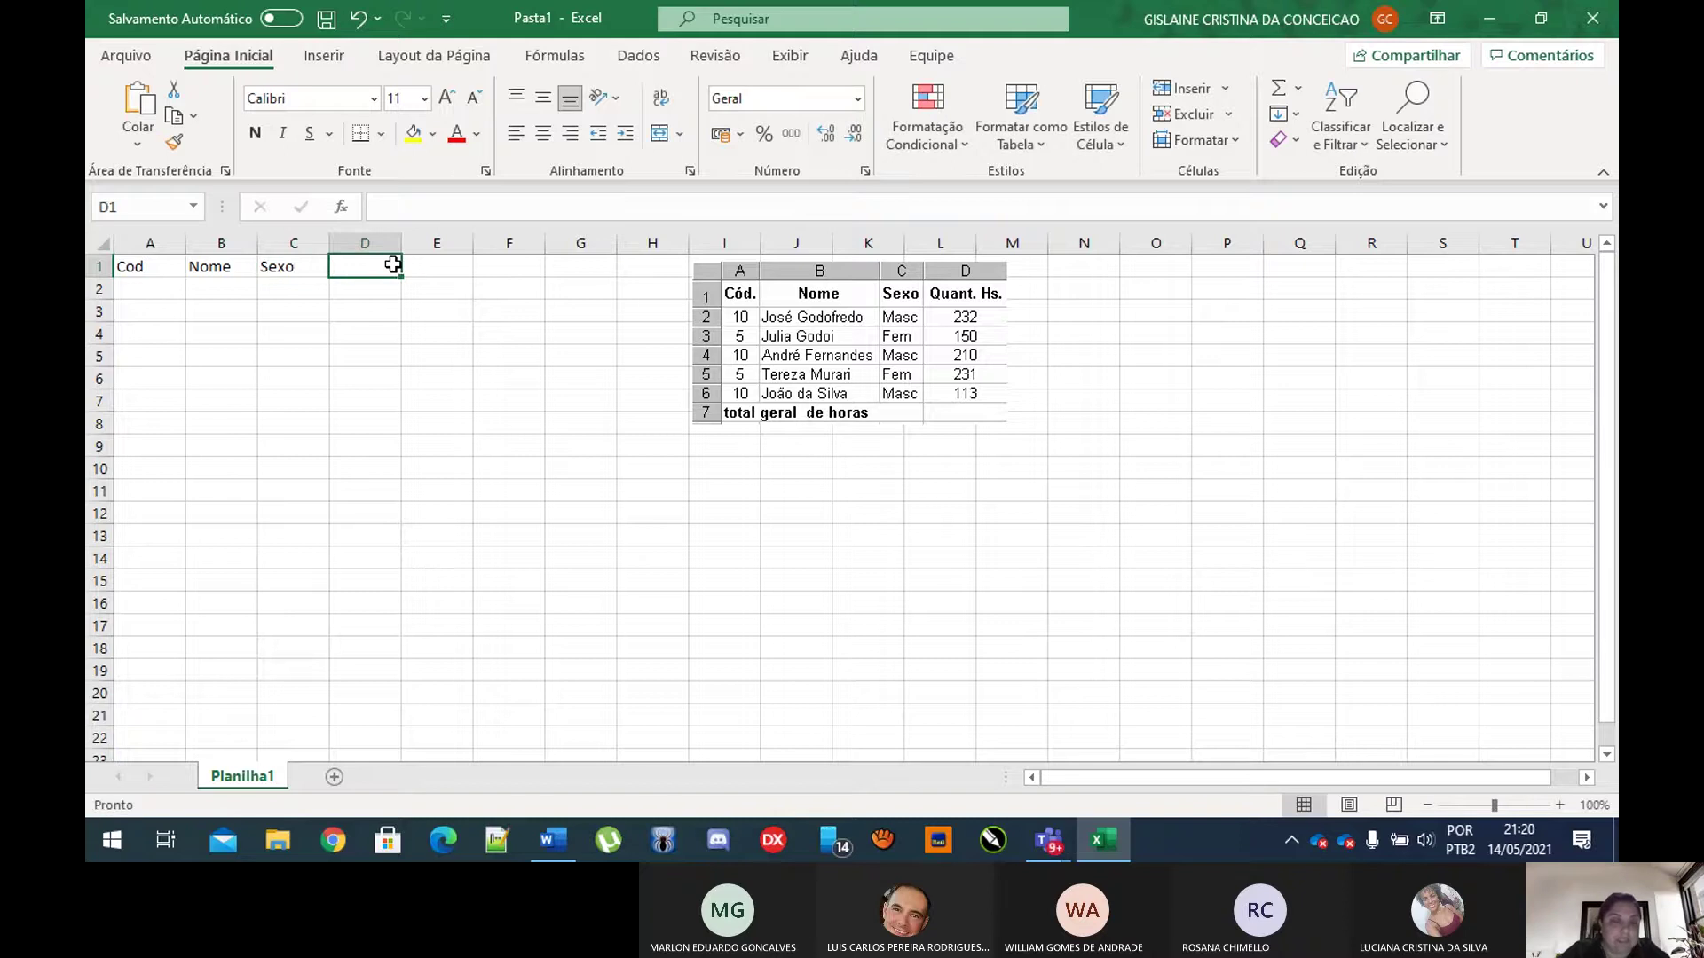
{"action": "type", "text": "Qy"}
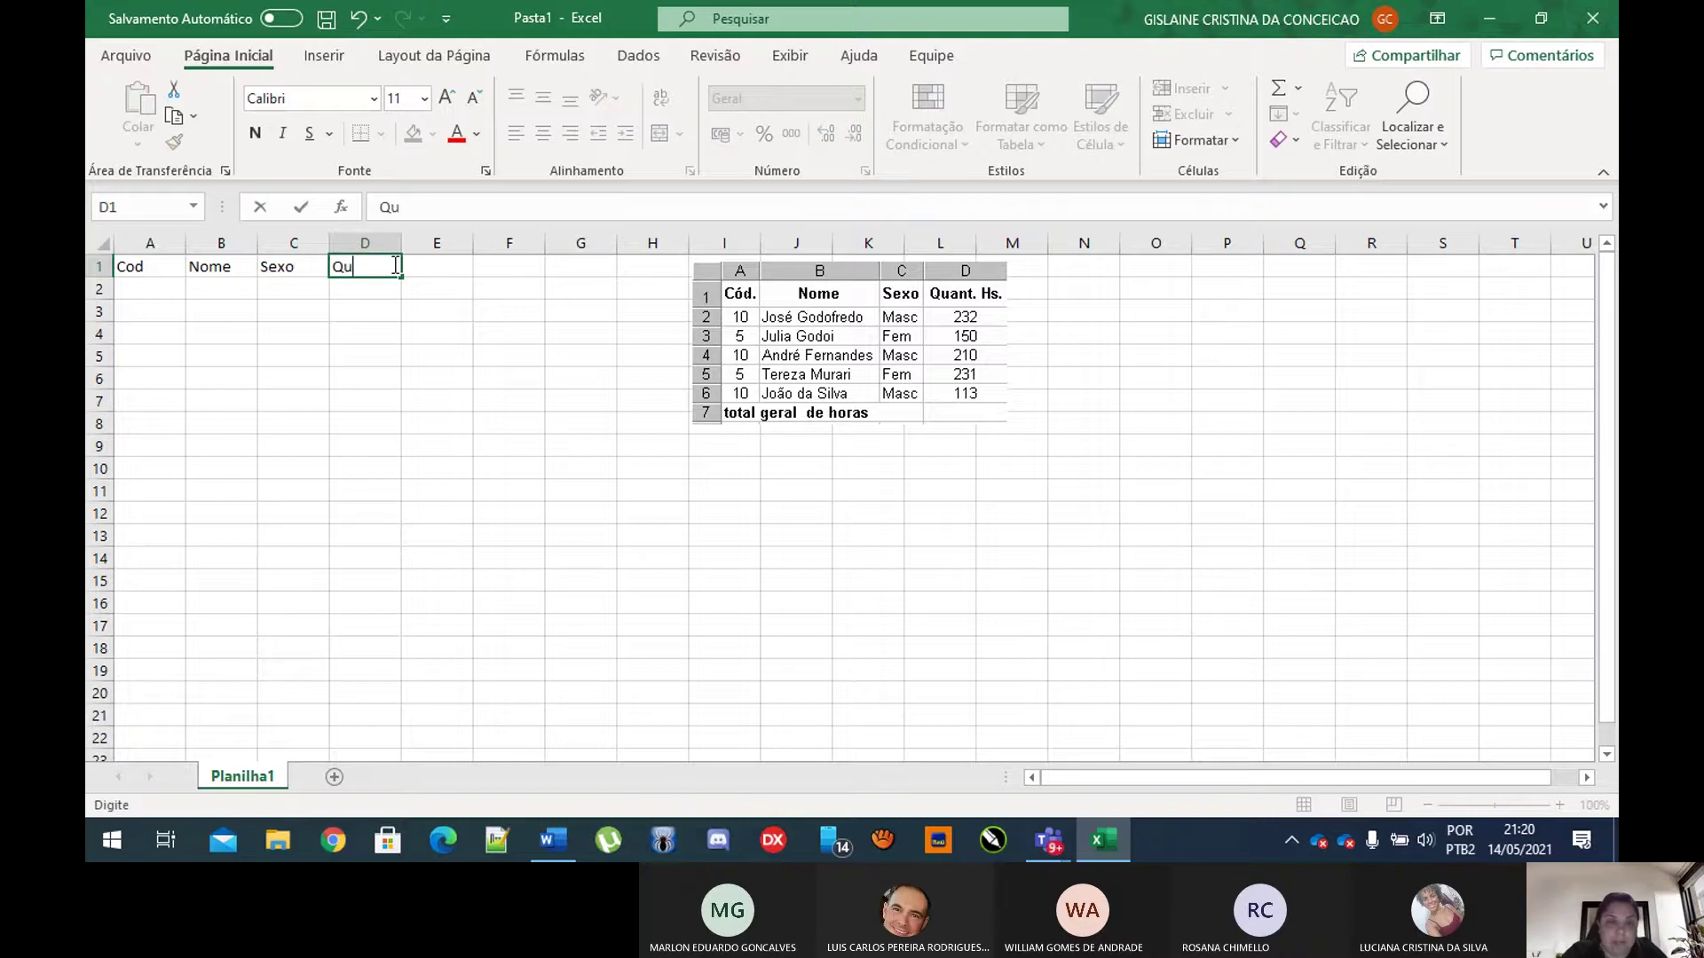
{"action": "type", "text": "ant. Hs"}
{"action": "left_click", "coordinate": [450, 356]}
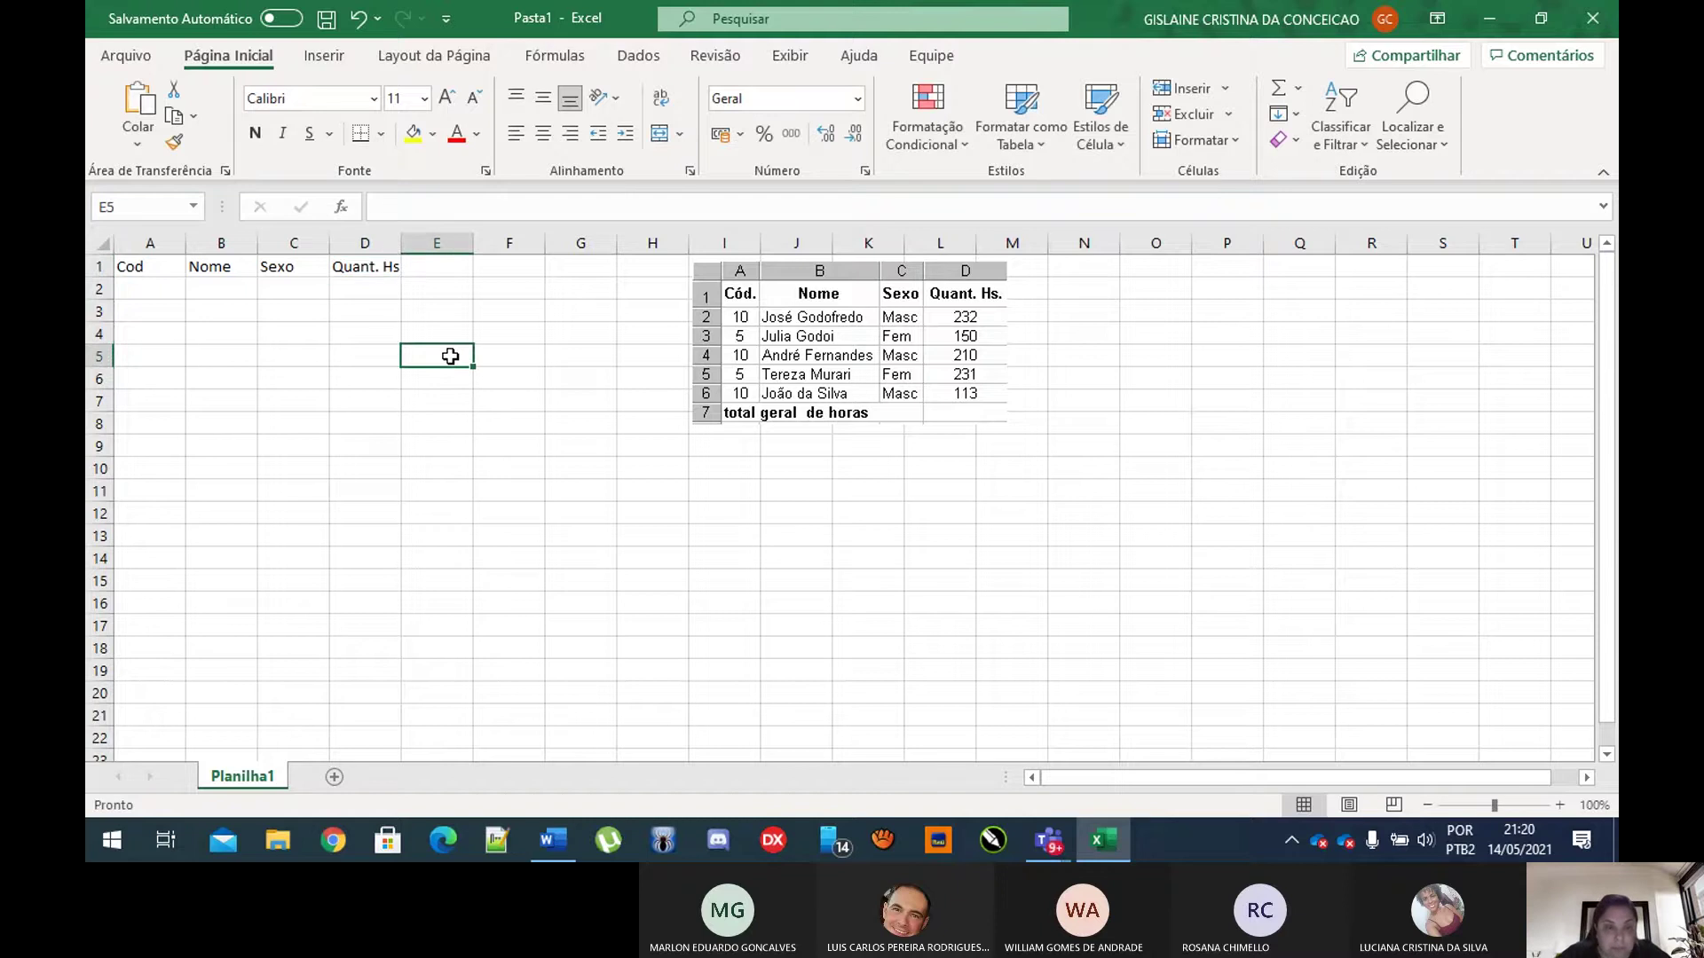
Step: Fill the Cod column in cells A2 to A6 with 10, 5, 10, 5 and 10
{"action": "left_click", "coordinate": [155, 292]}
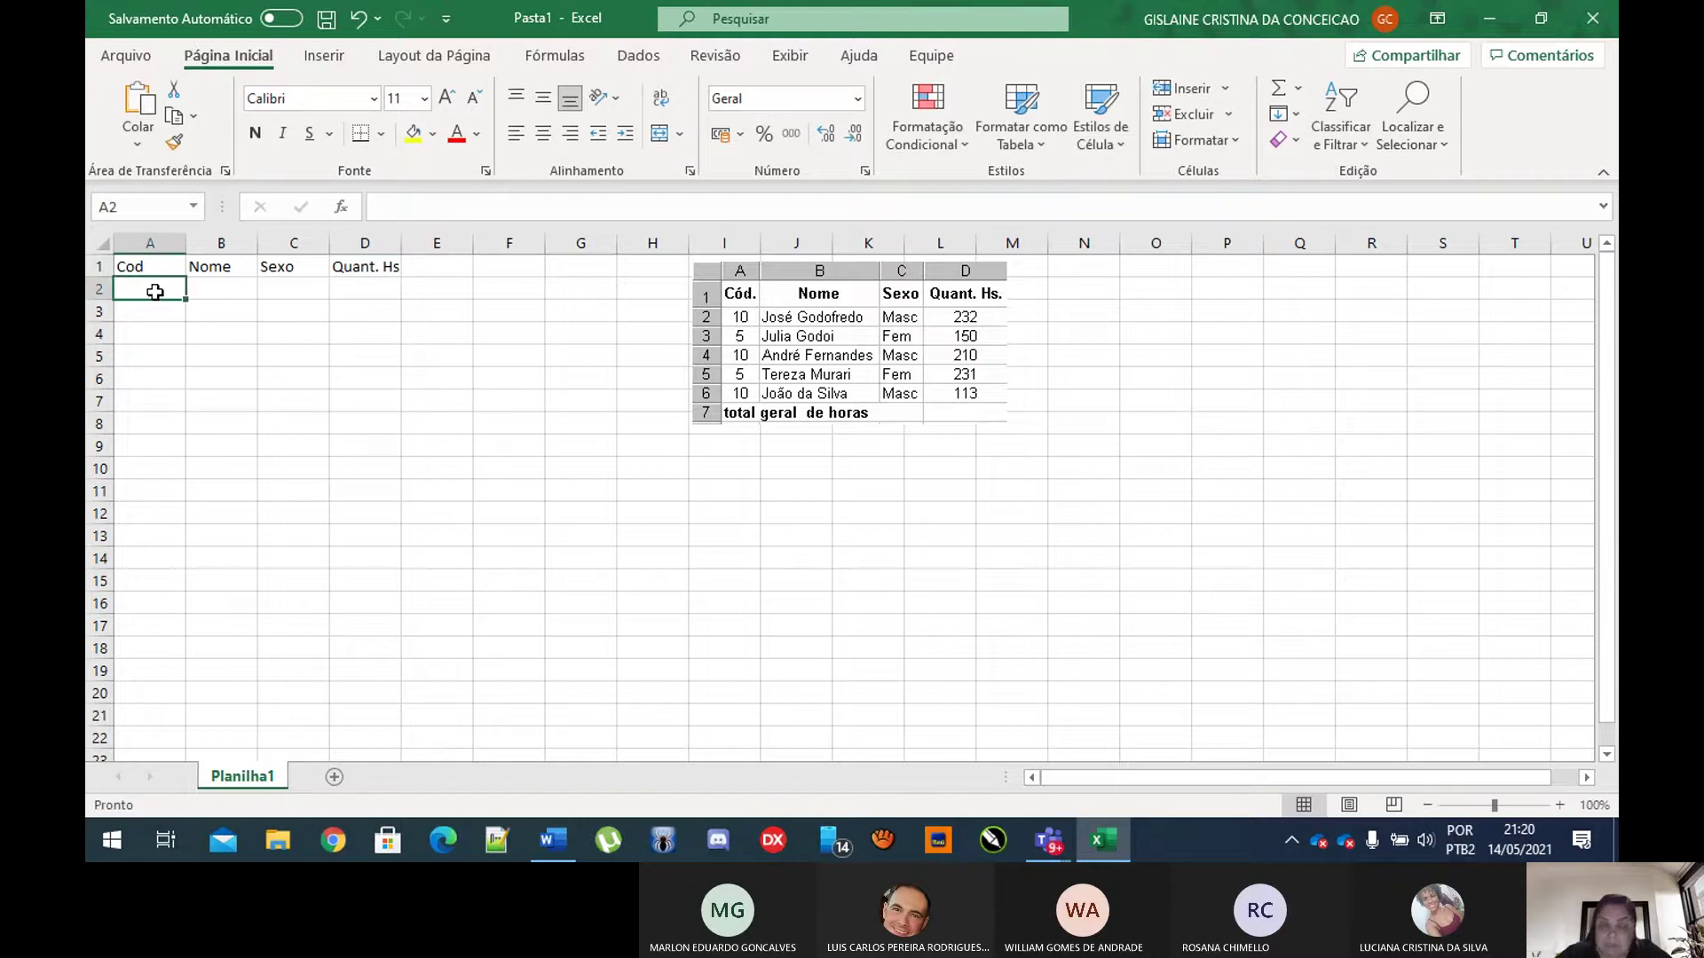
{"action": "type", "text": "10"}
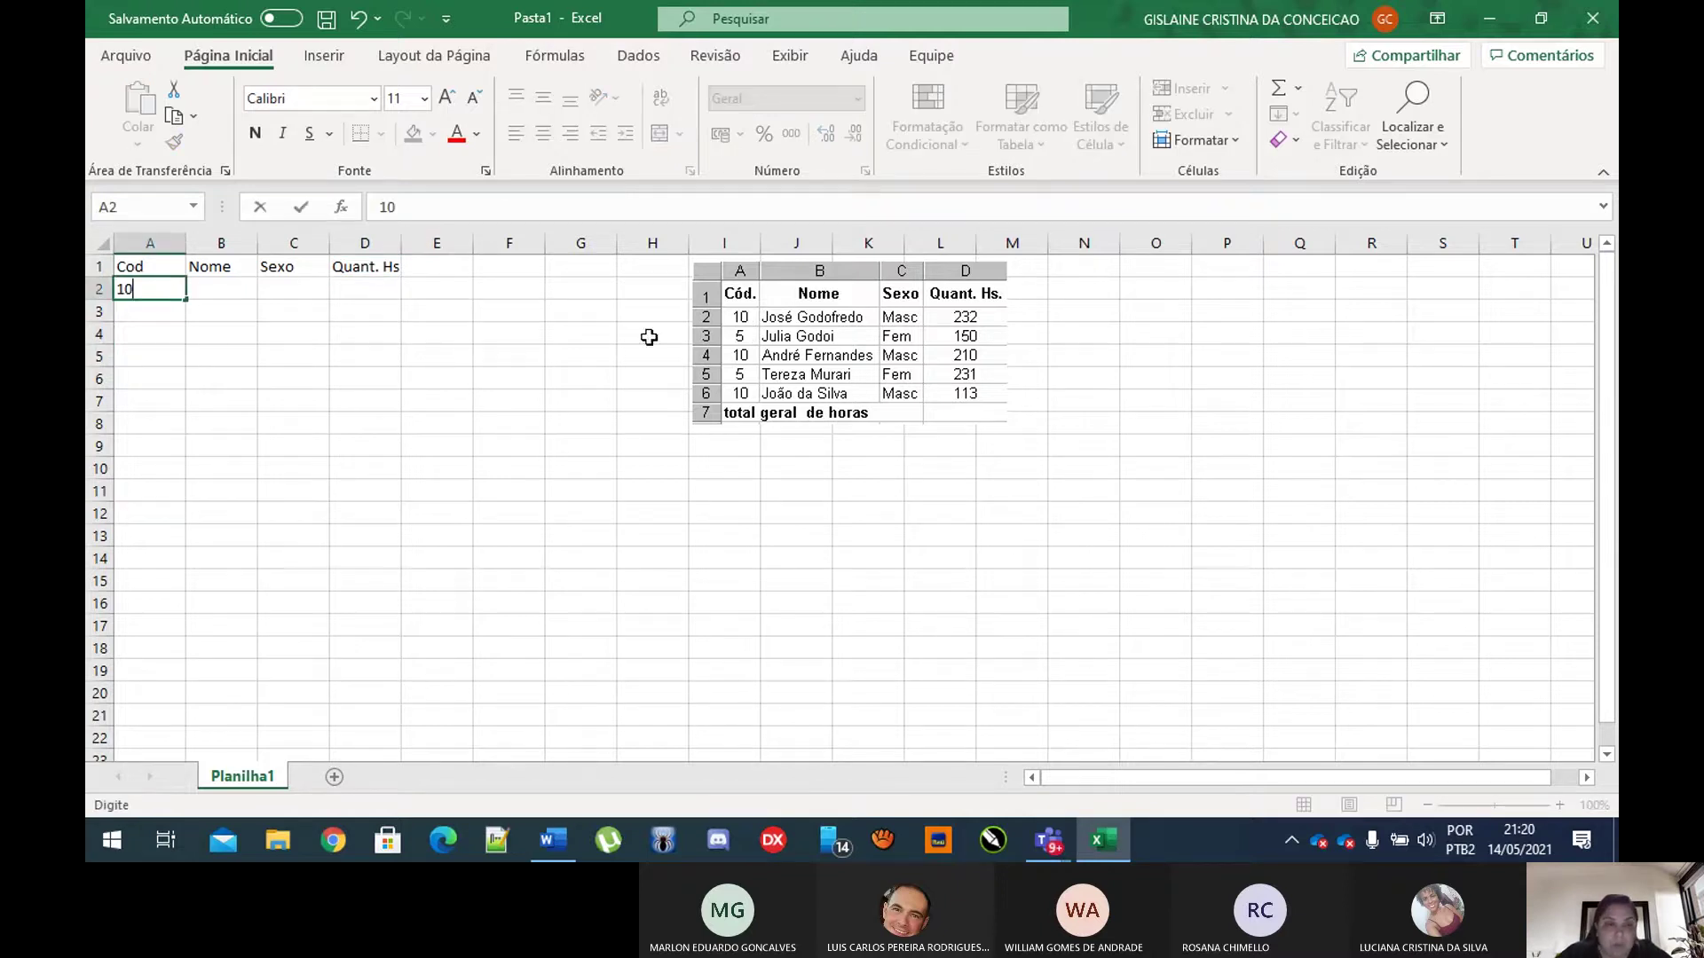
{"action": "left_click", "coordinate": [163, 313]}
{"action": "type", "text": "5"}
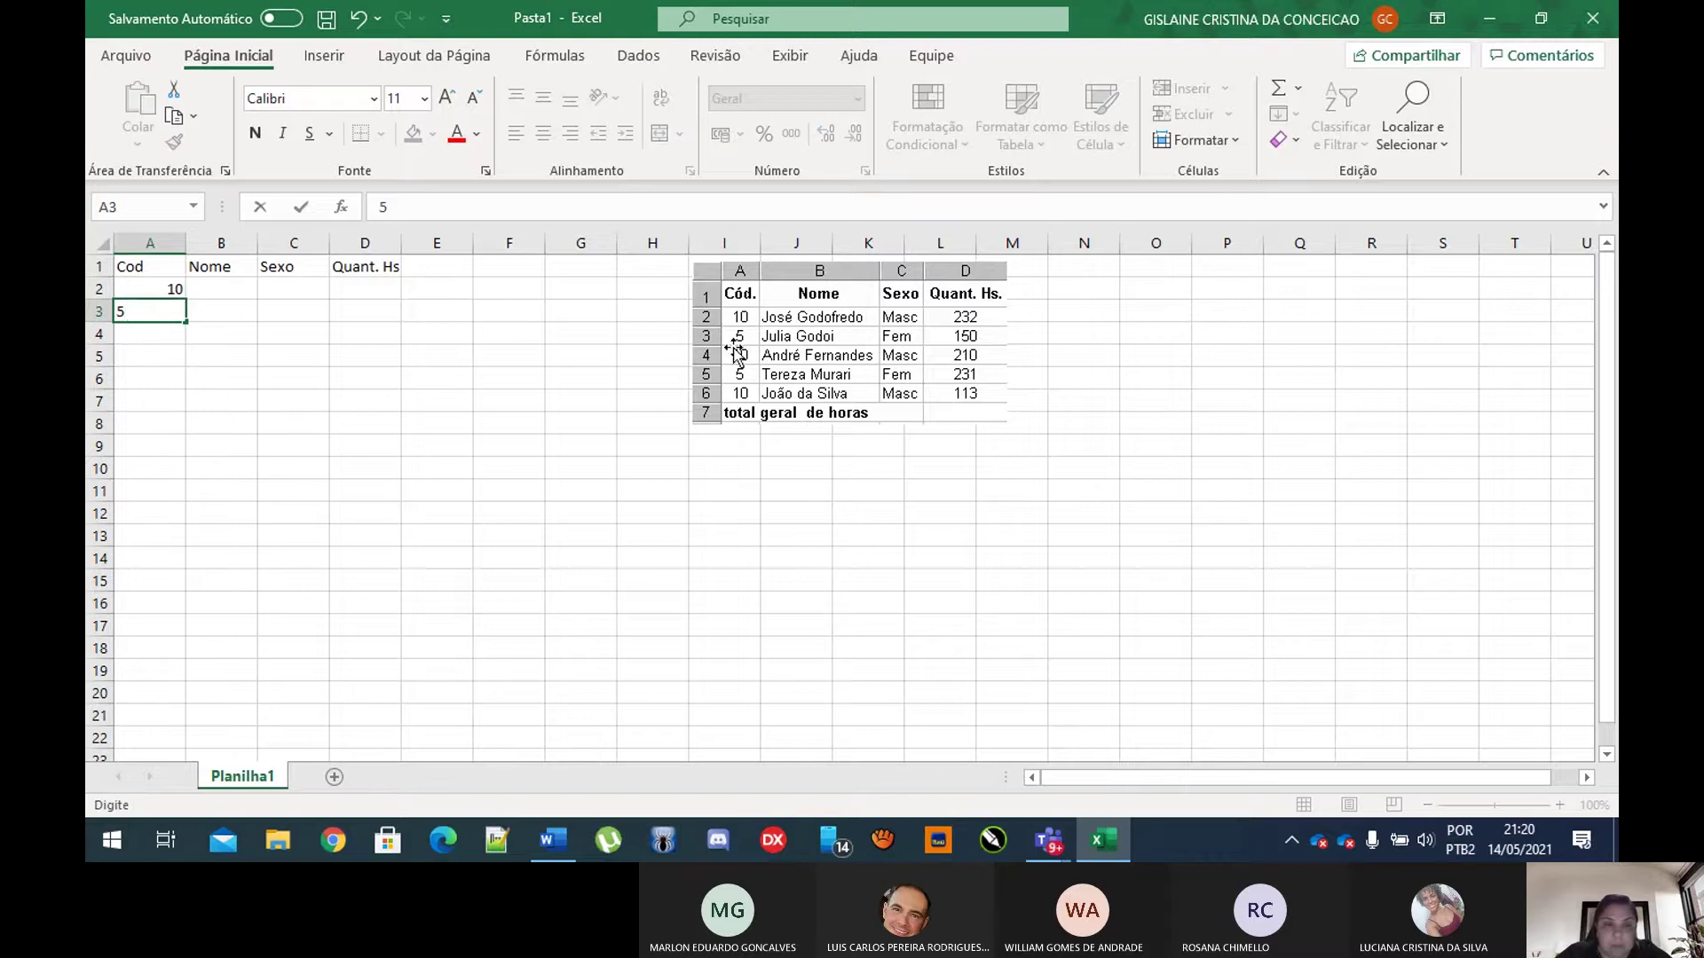
{"action": "left_click", "coordinate": [142, 339]}
{"action": "type", "text": "10"}
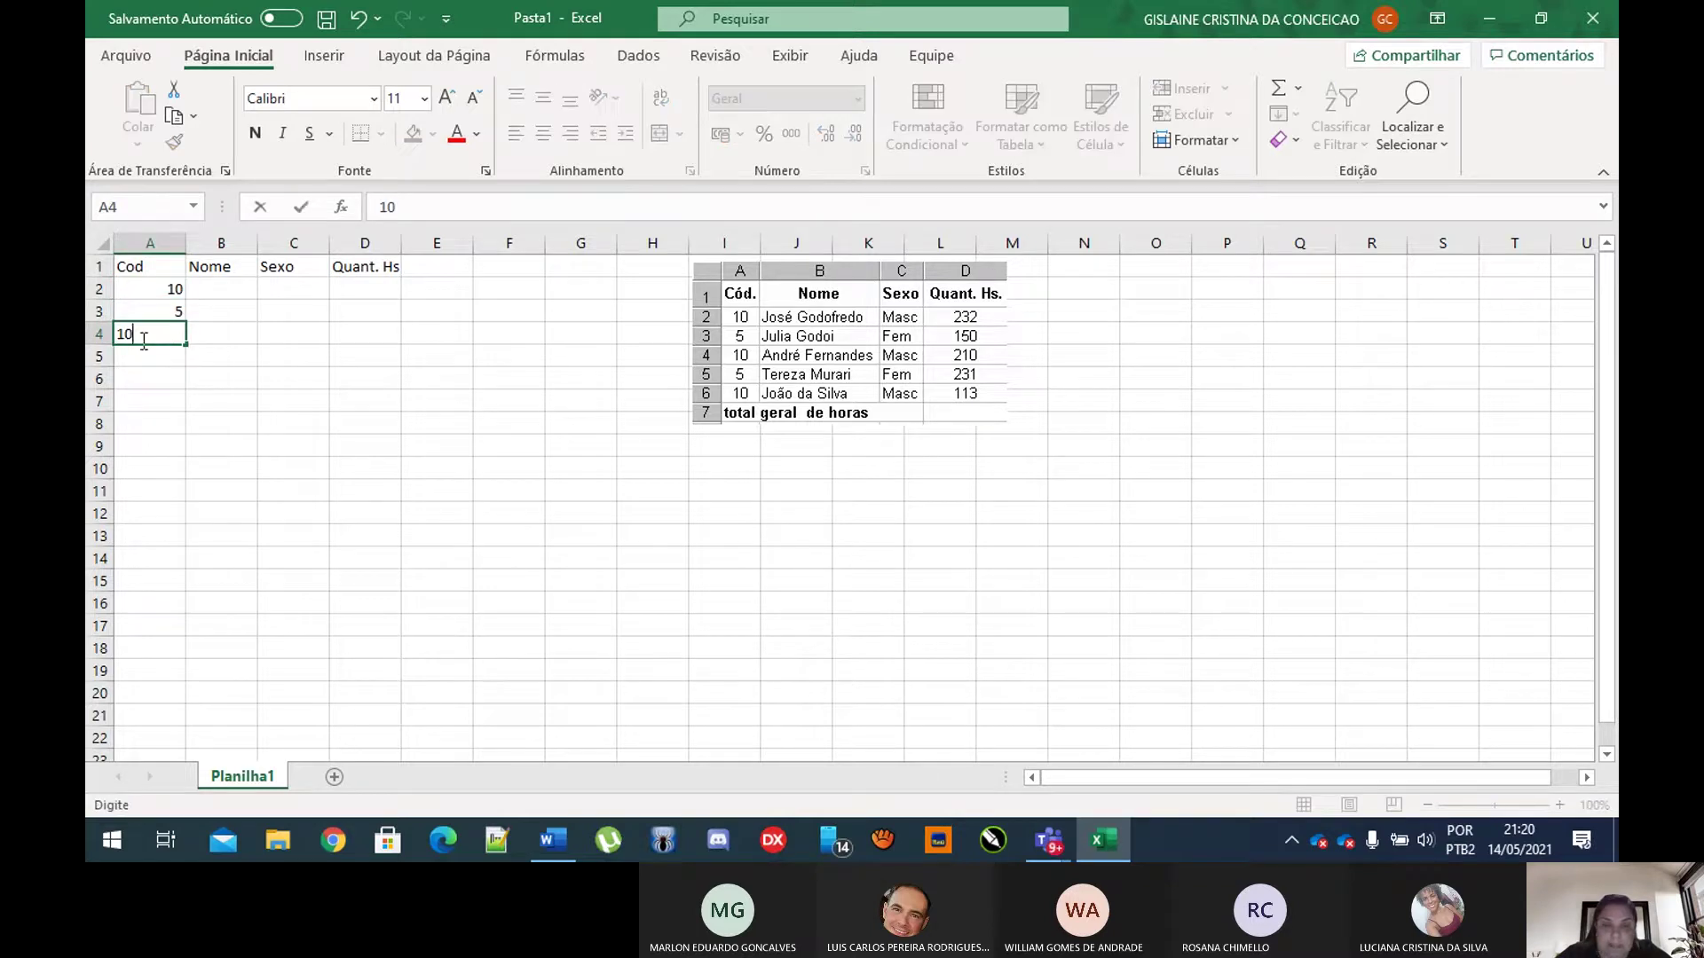
{"action": "left_click", "coordinate": [146, 359]}
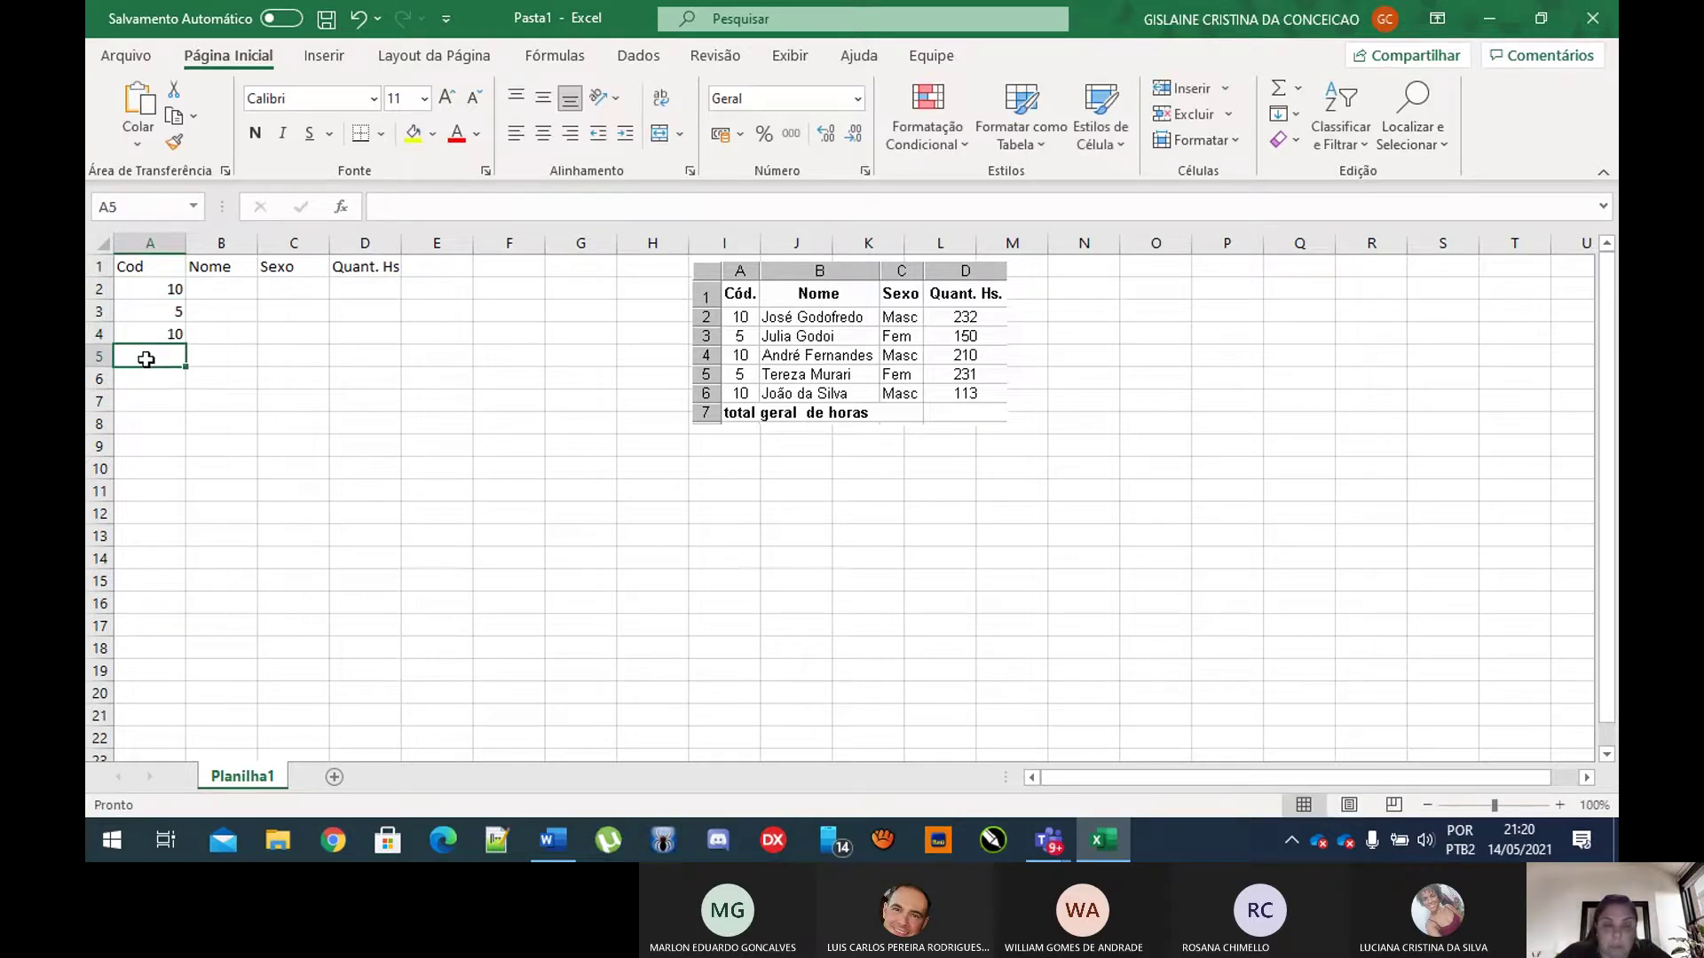
{"action": "type", "text": "5"}
{"action": "left_click", "coordinate": [139, 378]}
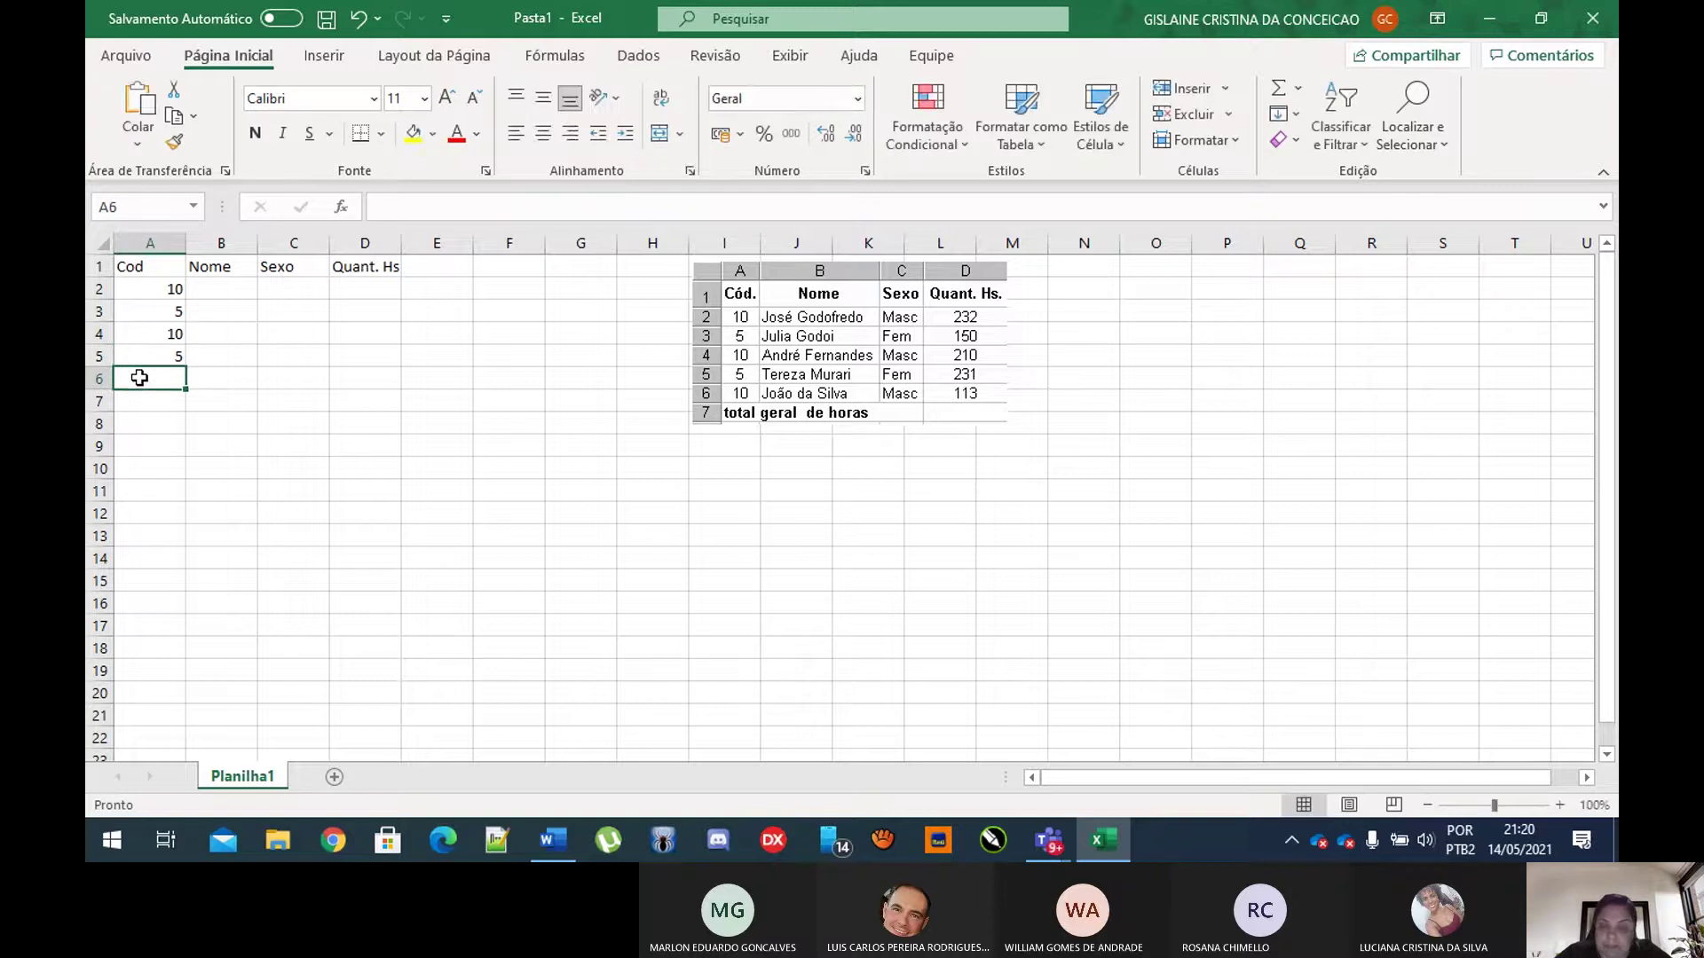
{"action": "type", "text": "10"}
{"action": "left_click", "coordinate": [843, 362]}
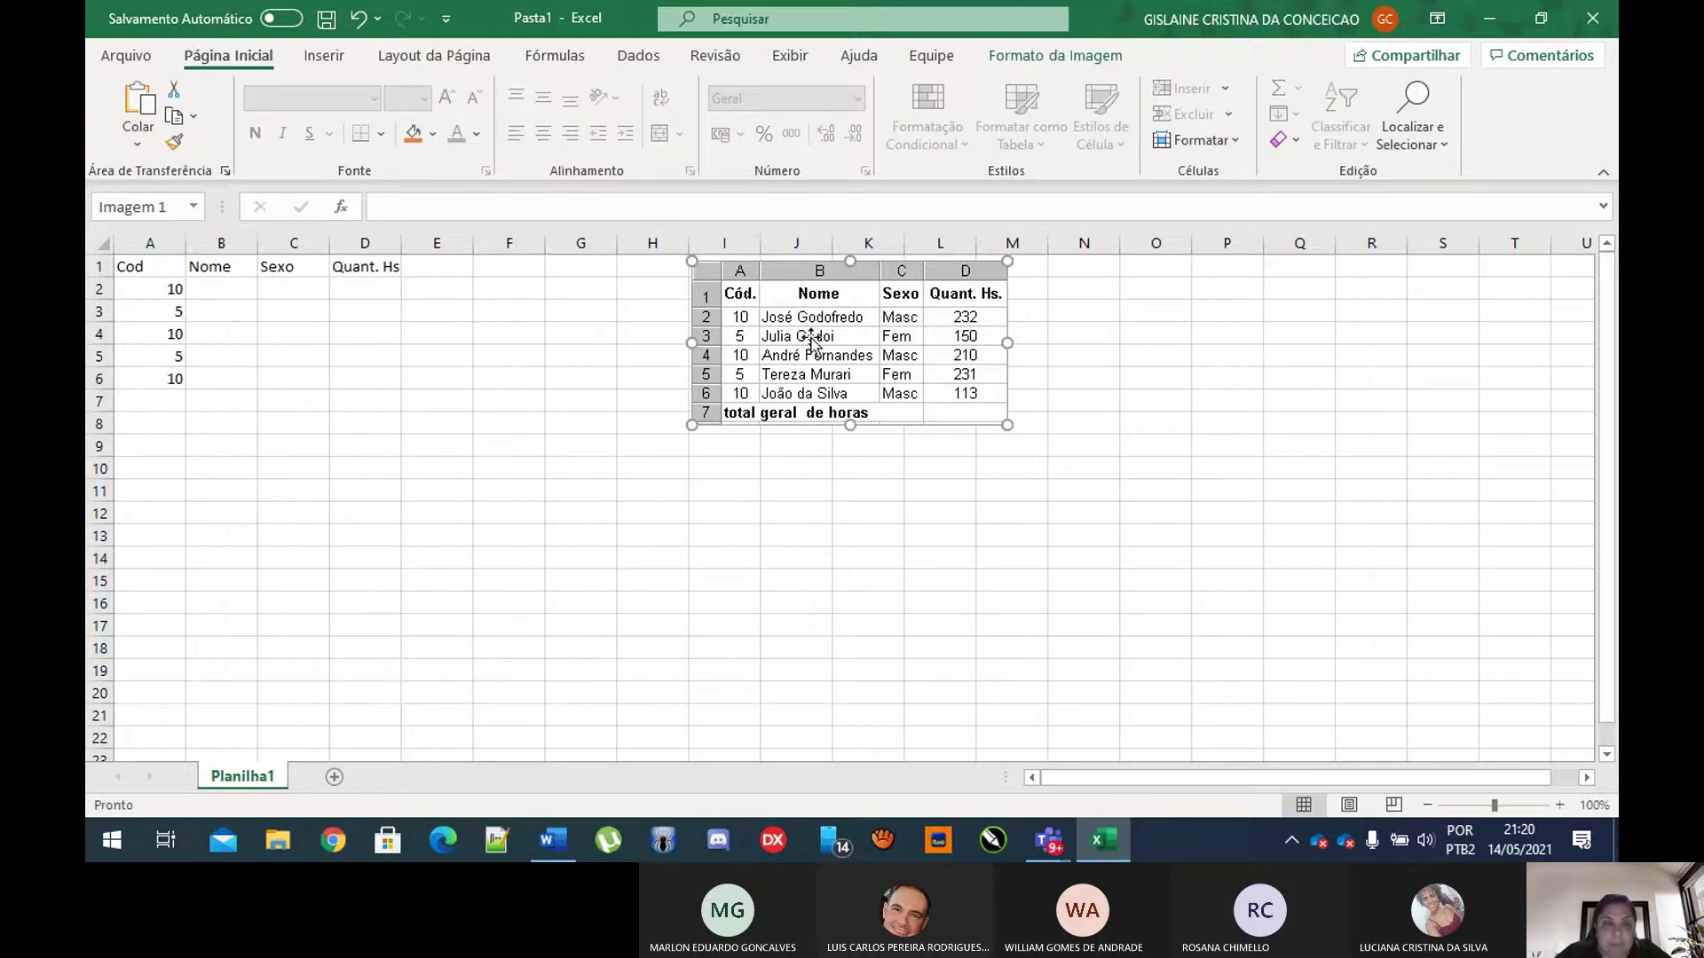
Step: Enter the first two people's full names from the reference picture in cells B2 and B3 of the Nome column
{"action": "left_click", "coordinate": [226, 298]}
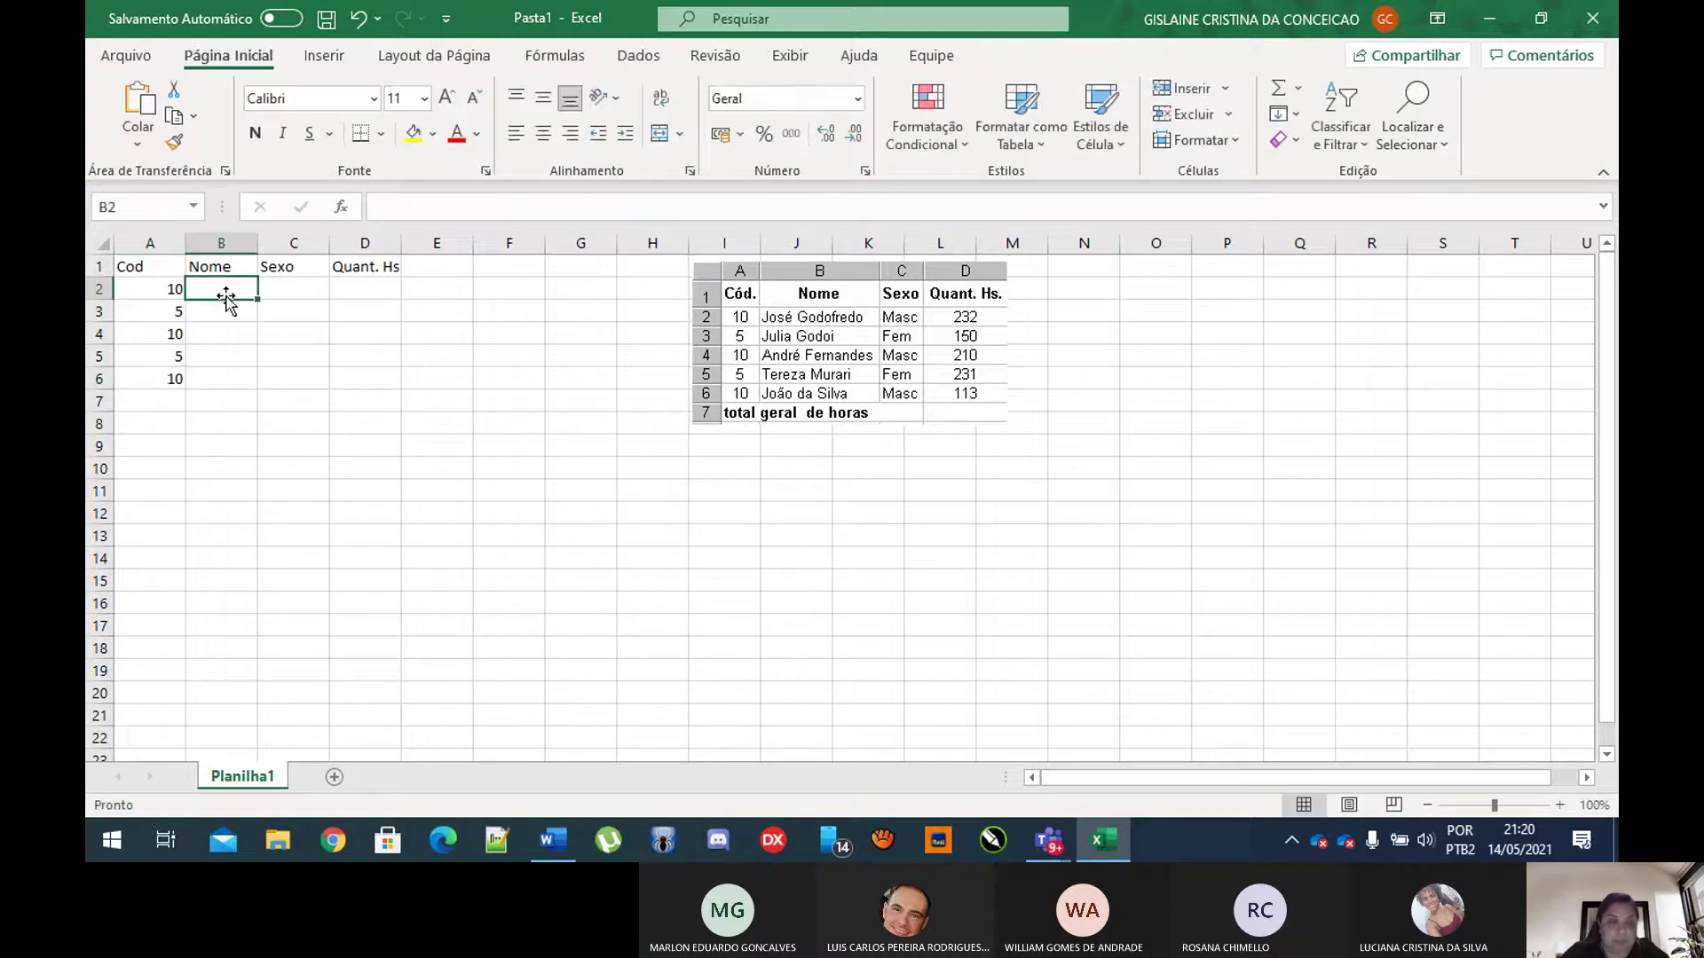
{"action": "type", "text": "Jos"}
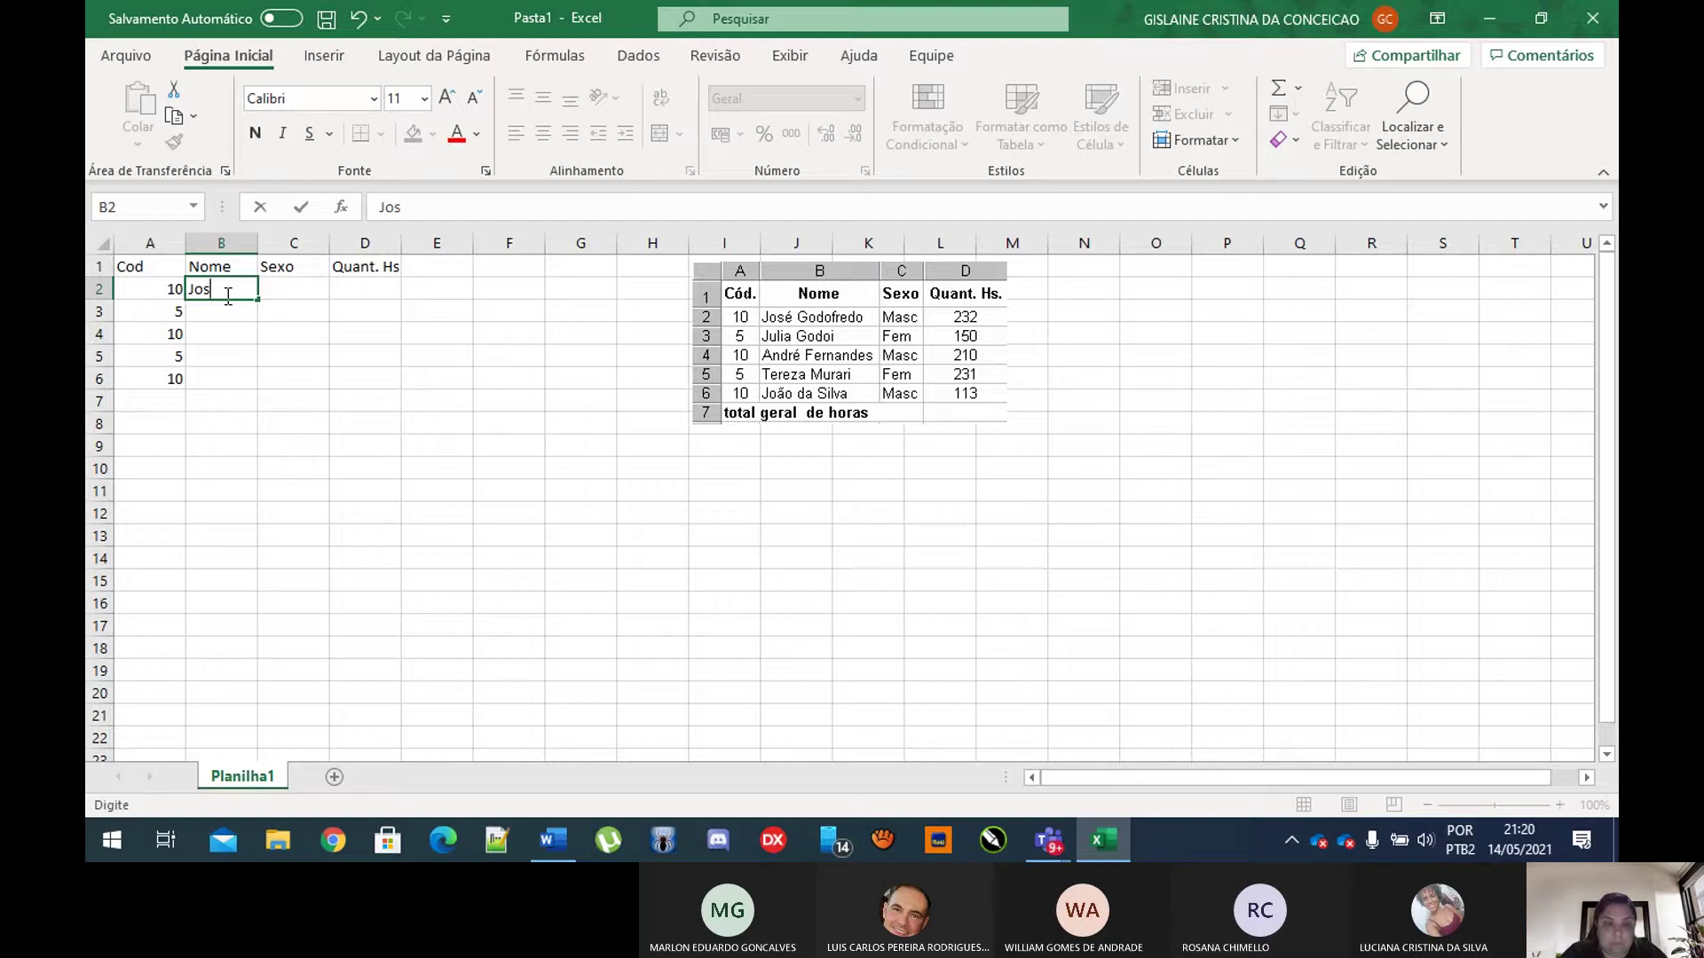
{"action": "type", "text": "é Godog"}
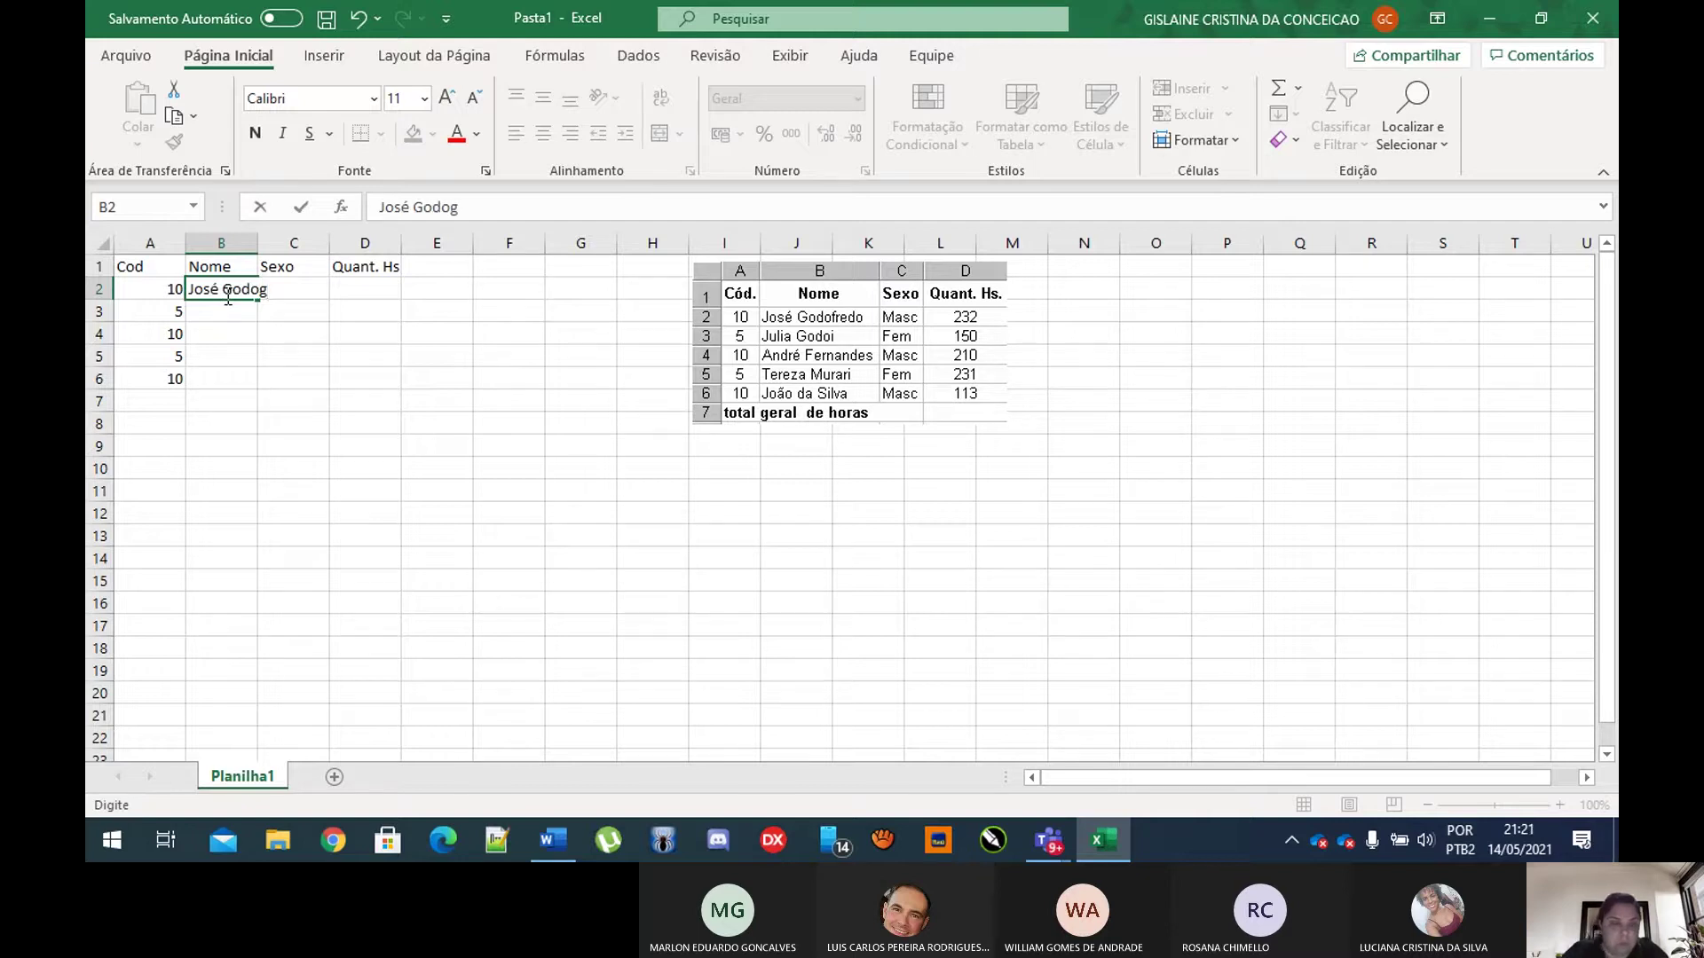
{"action": "key", "text": "BackSpace"}
{"action": "type", "text": "f"}
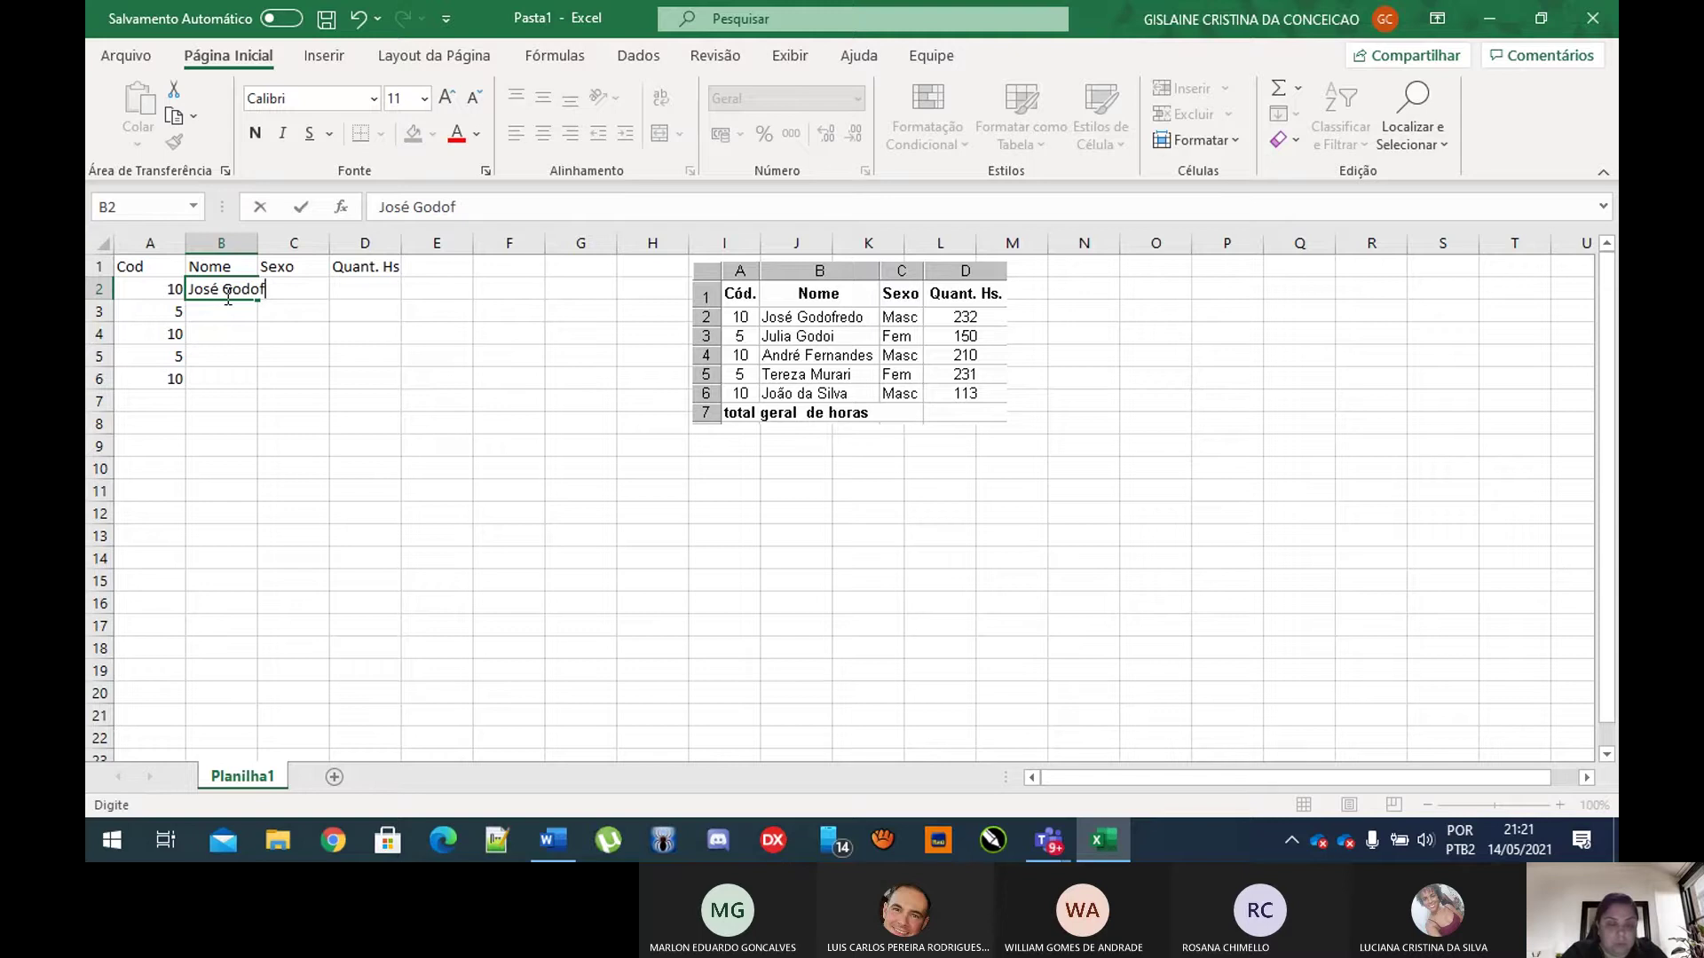
{"action": "type", "text": "redo"}
{"action": "left_click", "coordinate": [234, 315]}
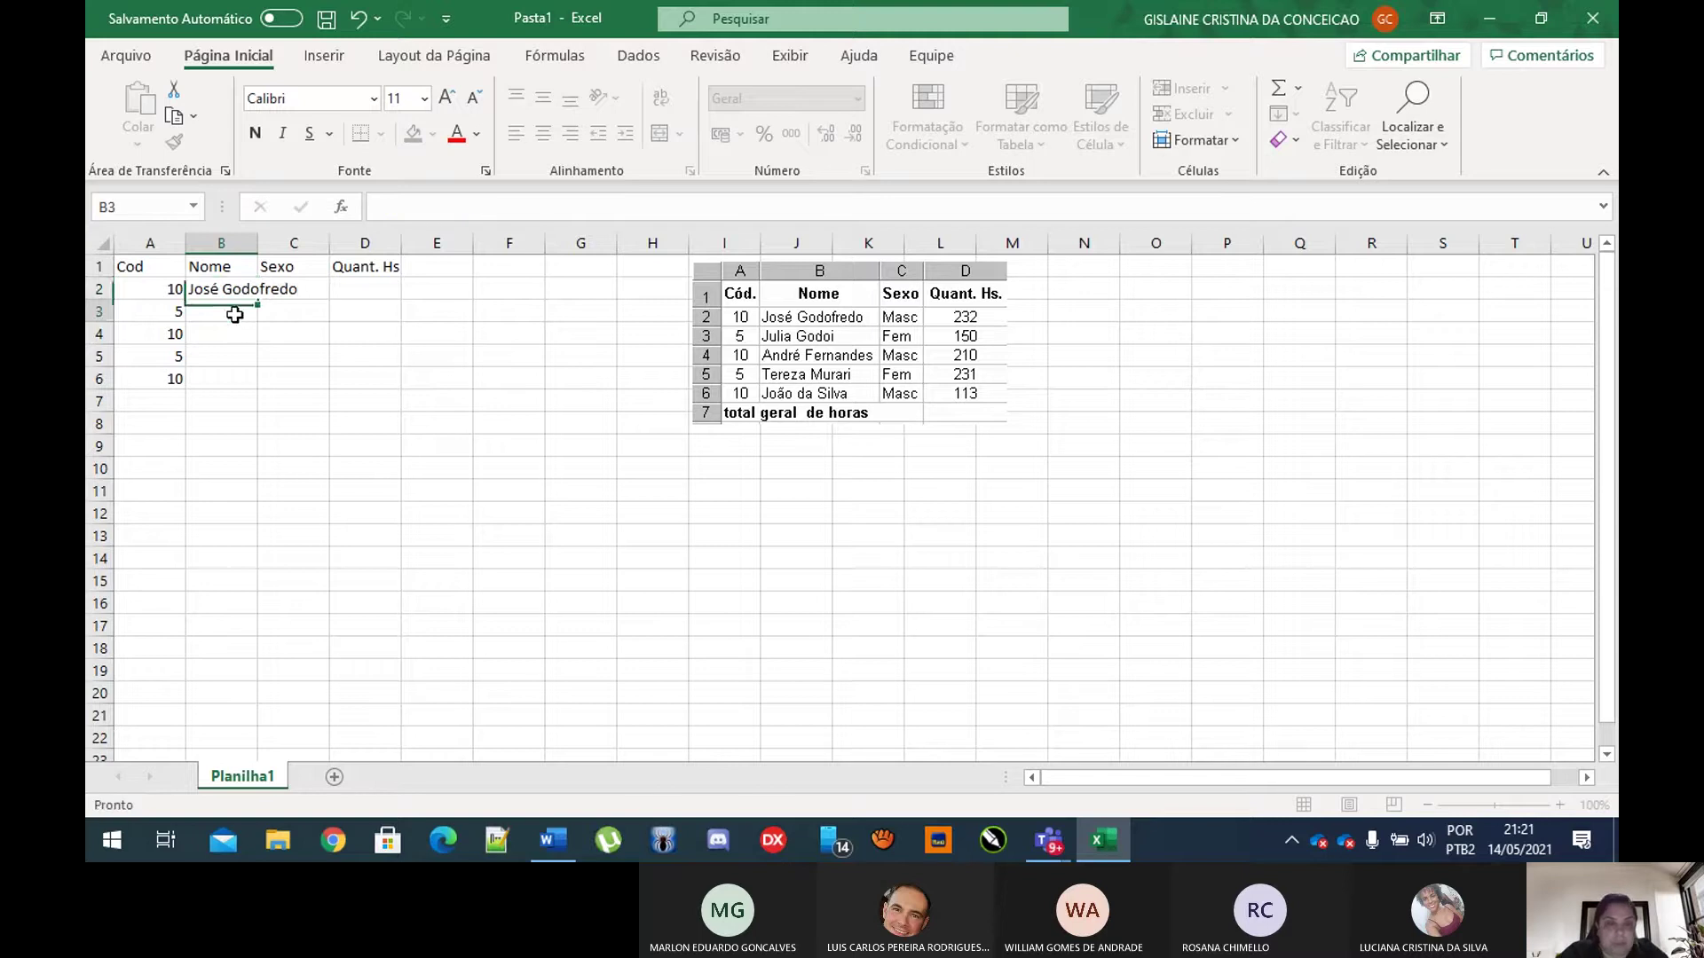
{"action": "type", "text": "Julia"}
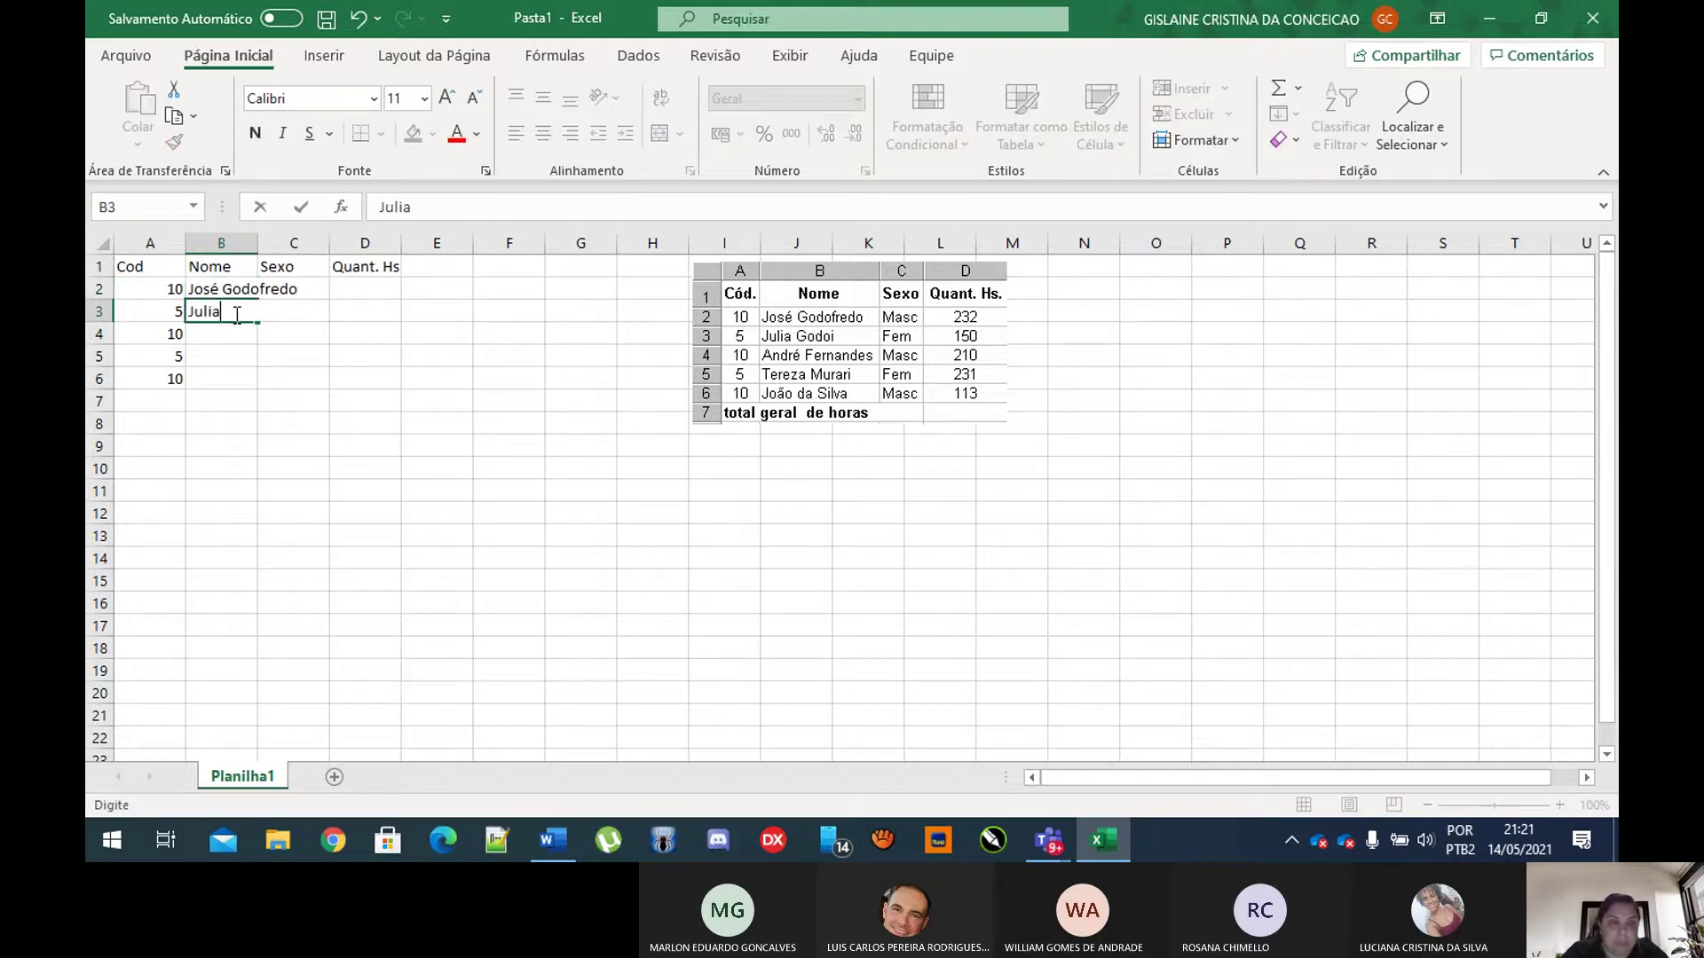
{"action": "type", "text": " Godoi"}
Step: Enter the third person's full name from the reference picture in cell B4 of the Nome column
{"action": "left_click", "coordinate": [221, 333]}
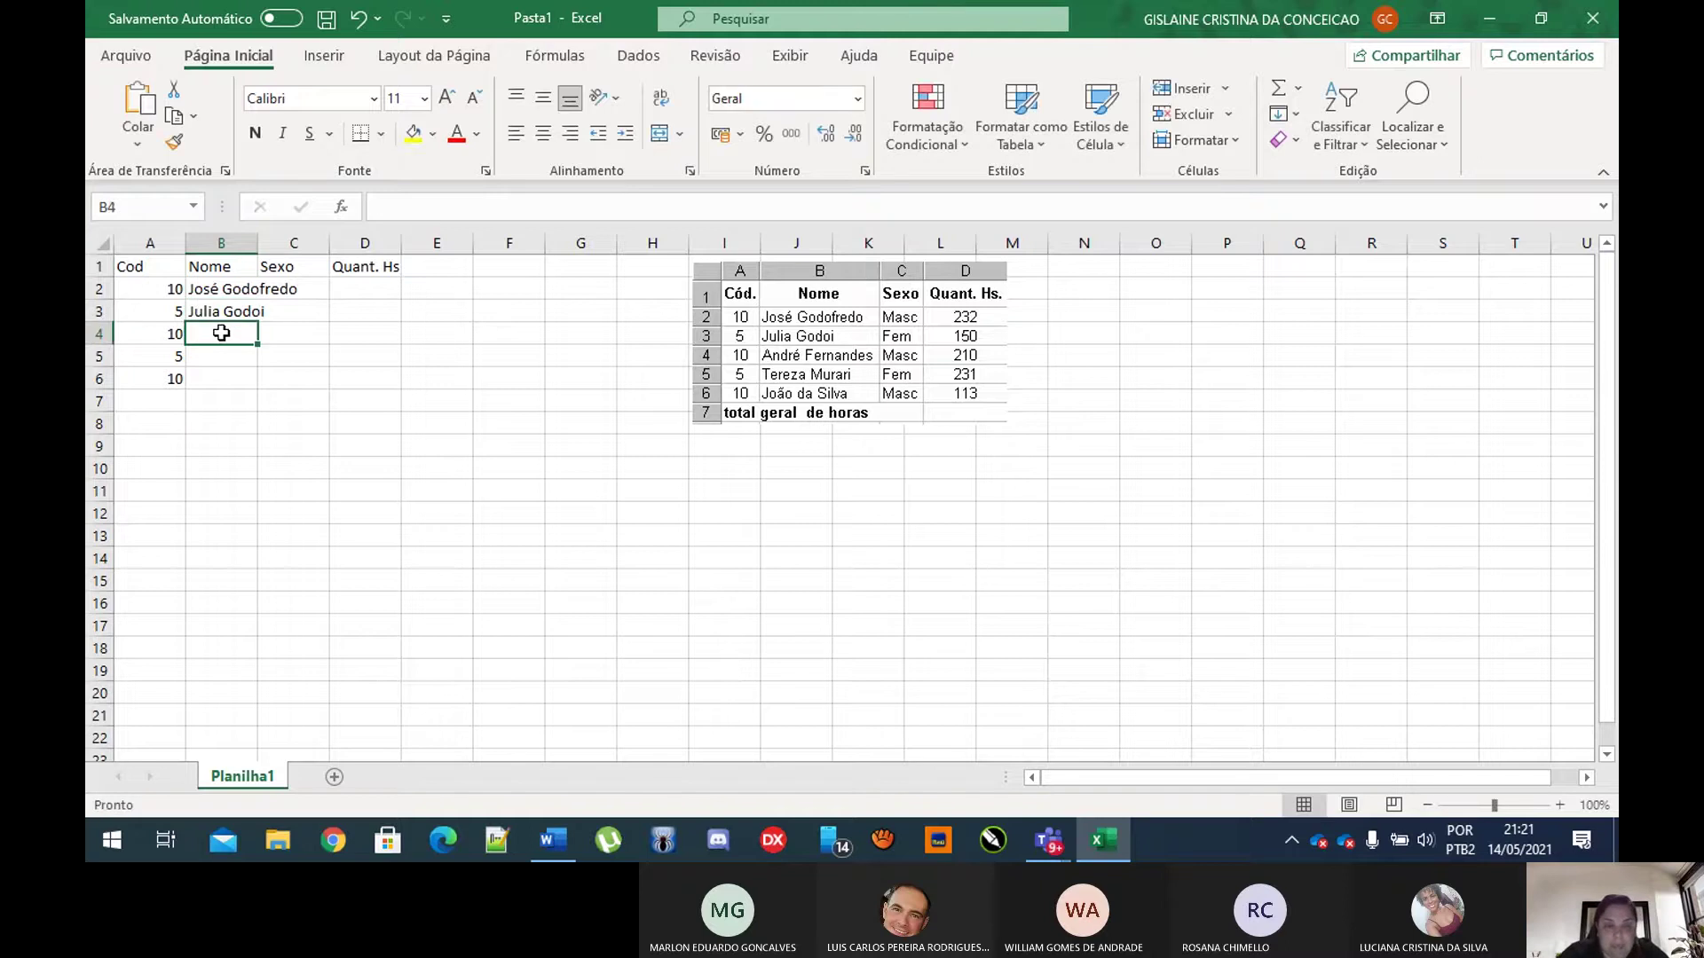
{"action": "type", "text": "Andr"}
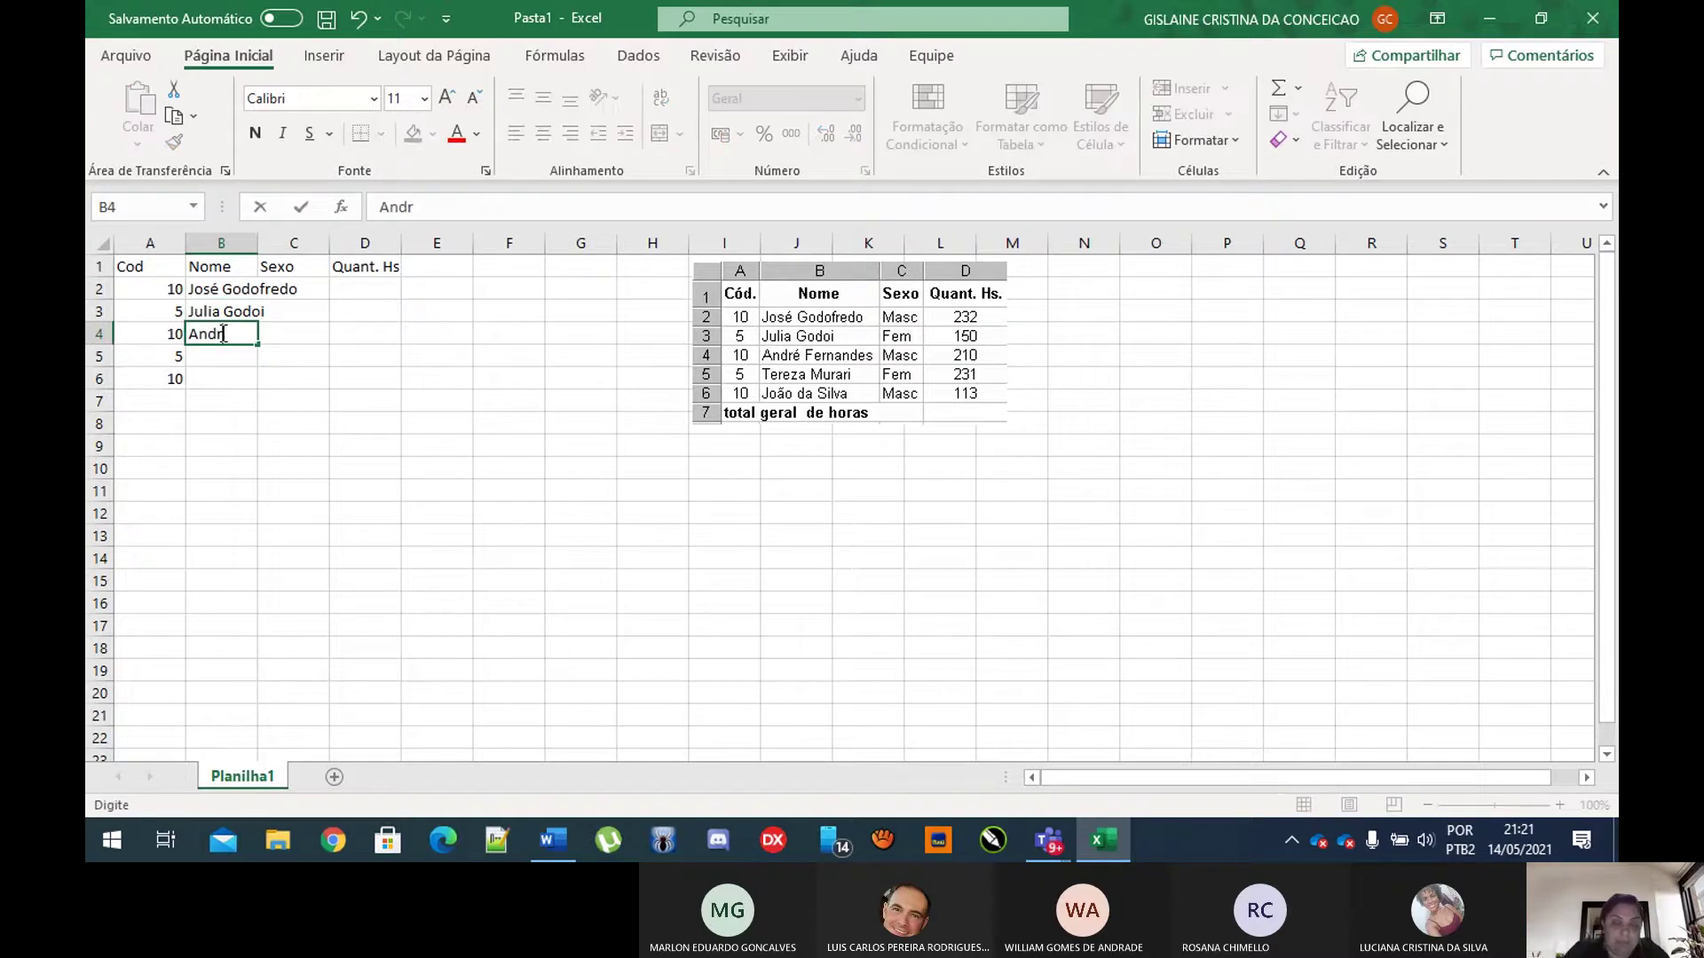
{"action": "type", "text": "é"}
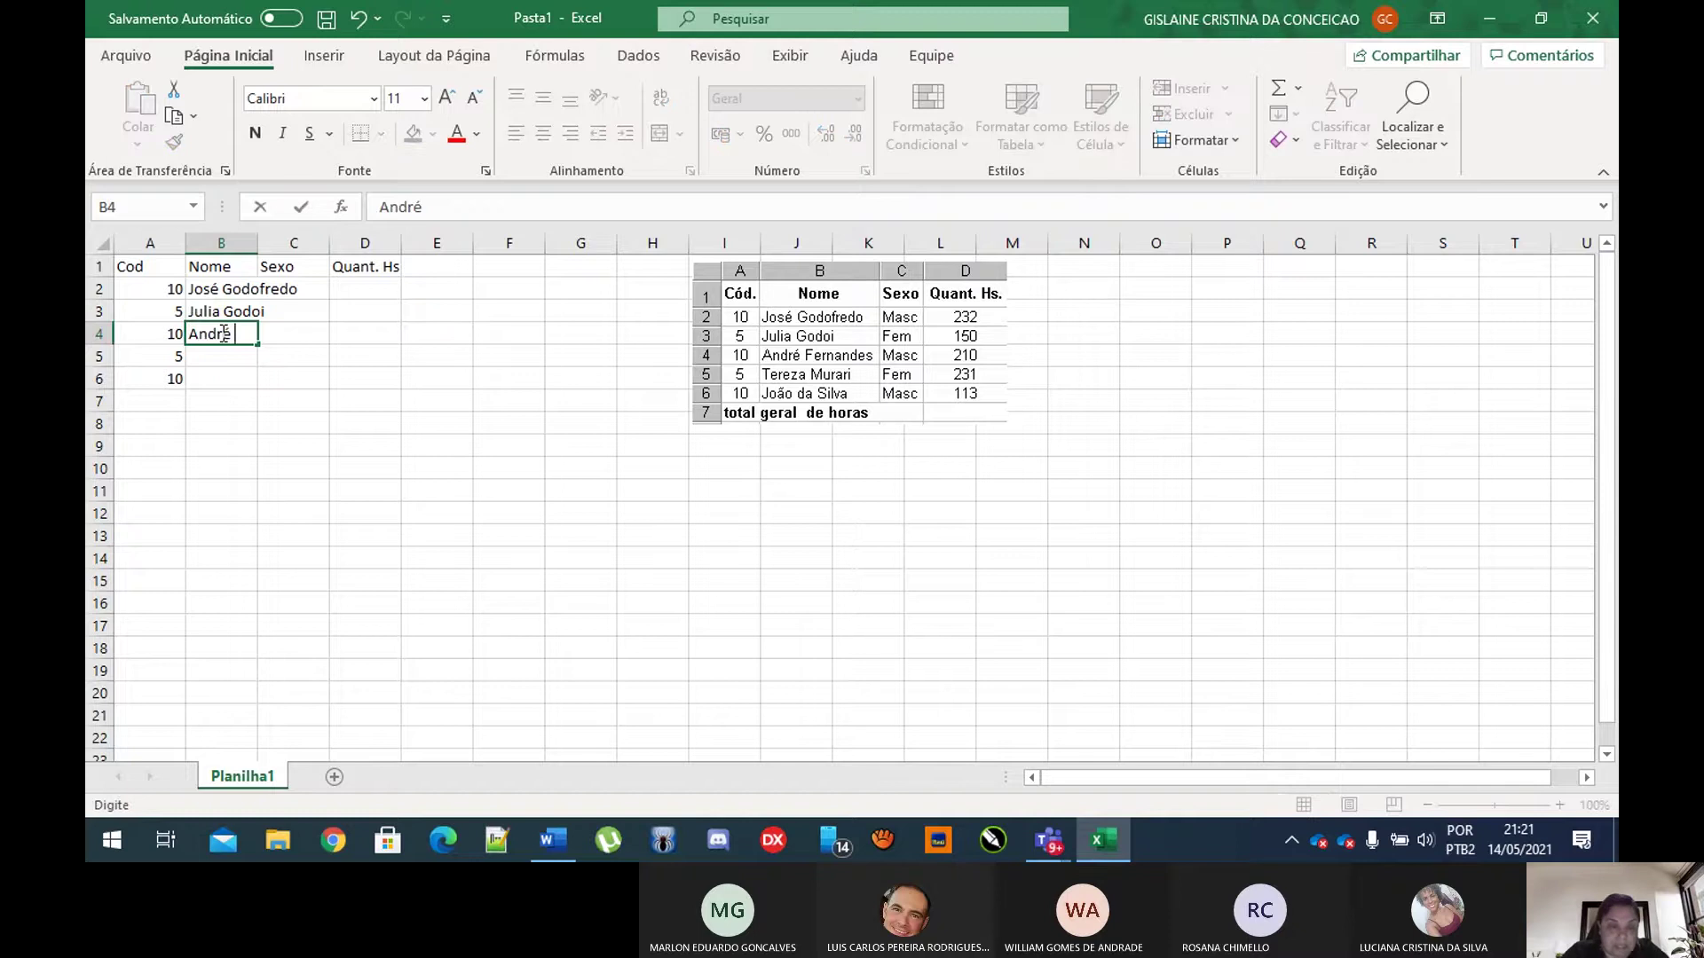
{"action": "type", "text": " Fernan"}
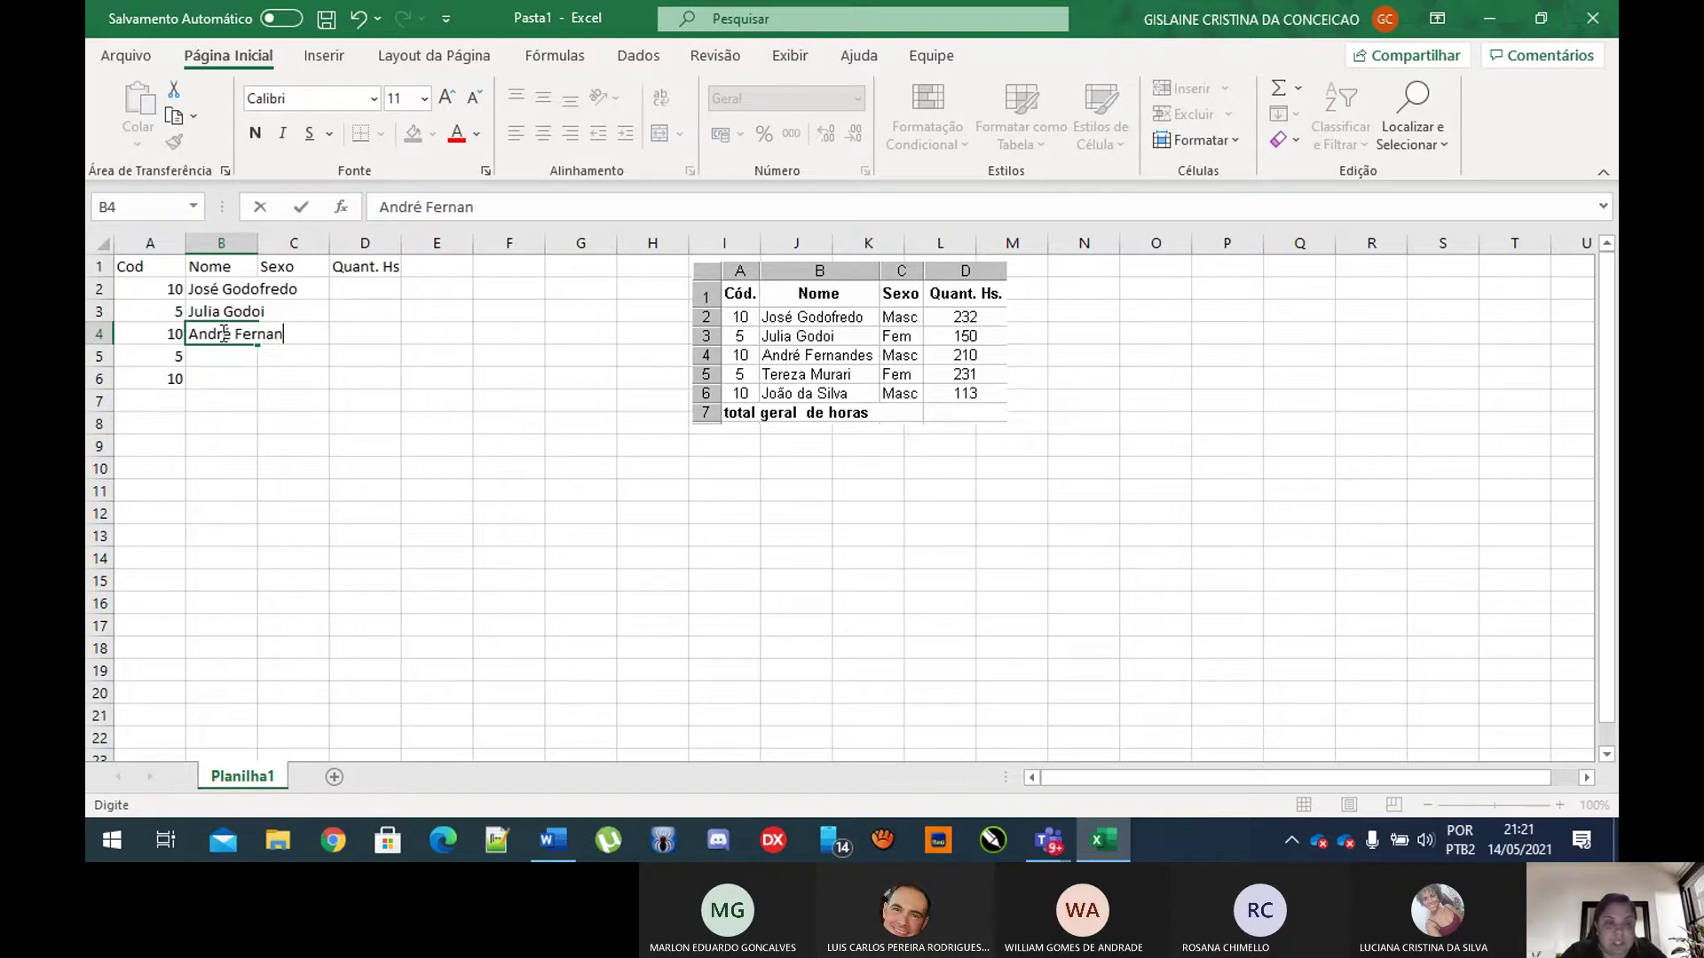
{"action": "type", "text": "des"}
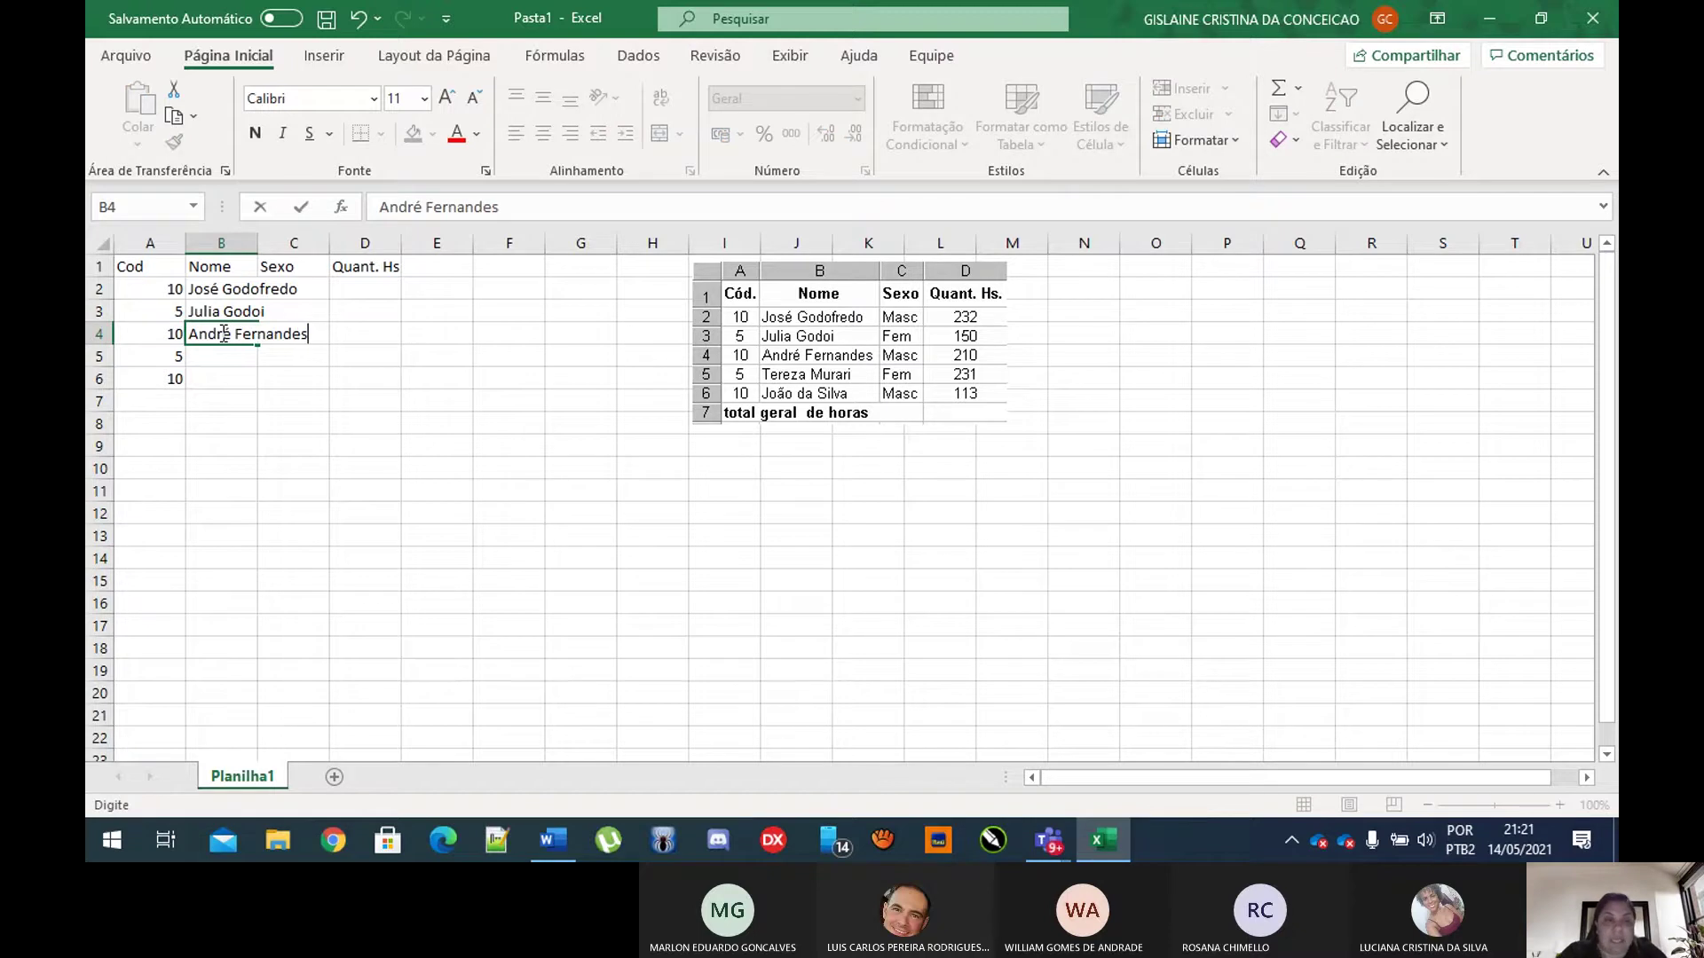
{"action": "left_click", "coordinate": [296, 418]}
Step: Enter the fourth and fifth people's full names from the reference picture in cells B5 and B6
{"action": "left_click", "coordinate": [241, 354]}
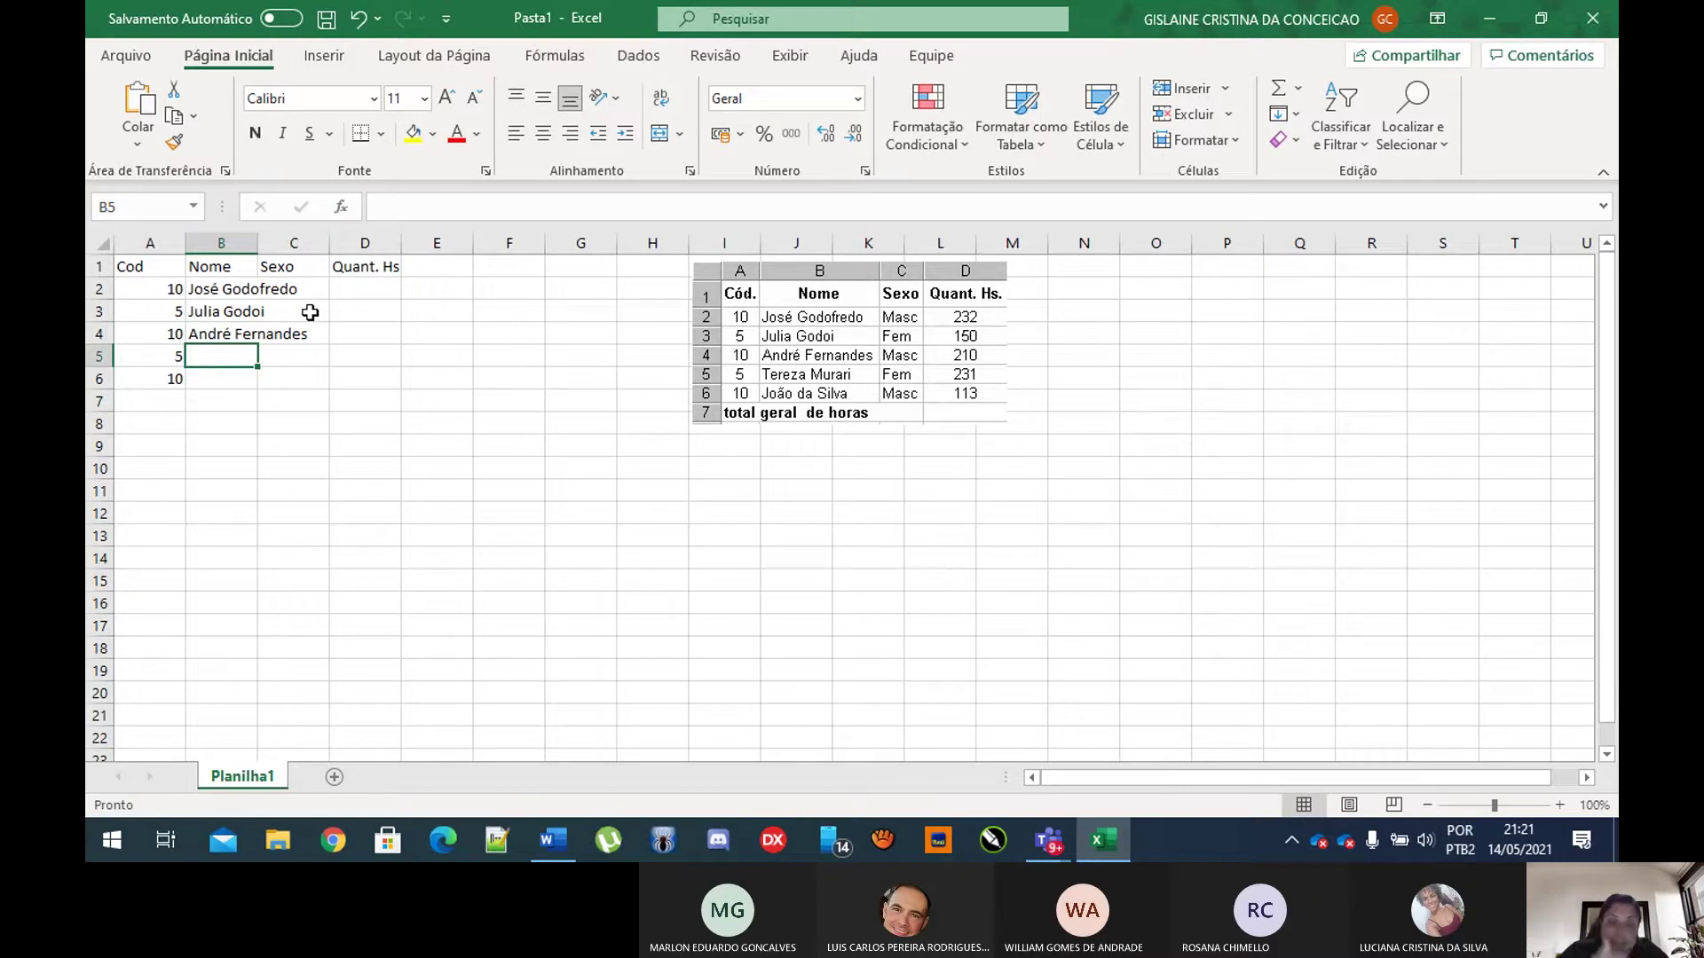
{"action": "type", "text": "Tereza"}
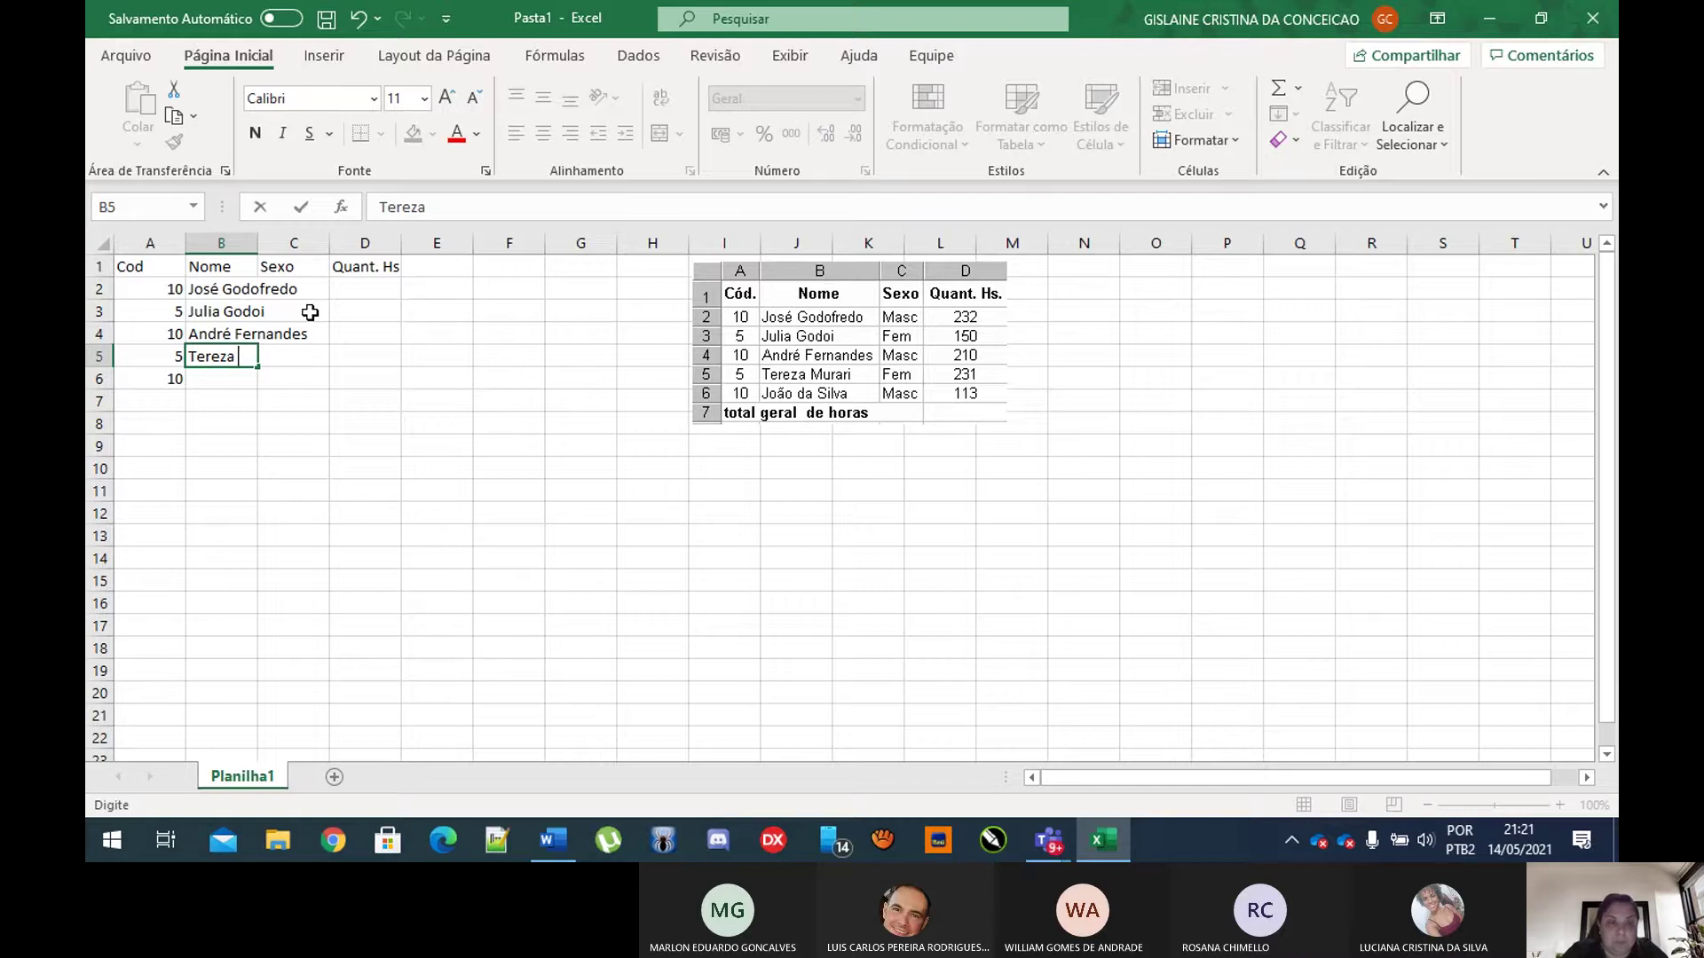
{"action": "type", "text": " Murari"}
{"action": "left_click", "coordinate": [211, 382]}
{"action": "type", "text": "J"}
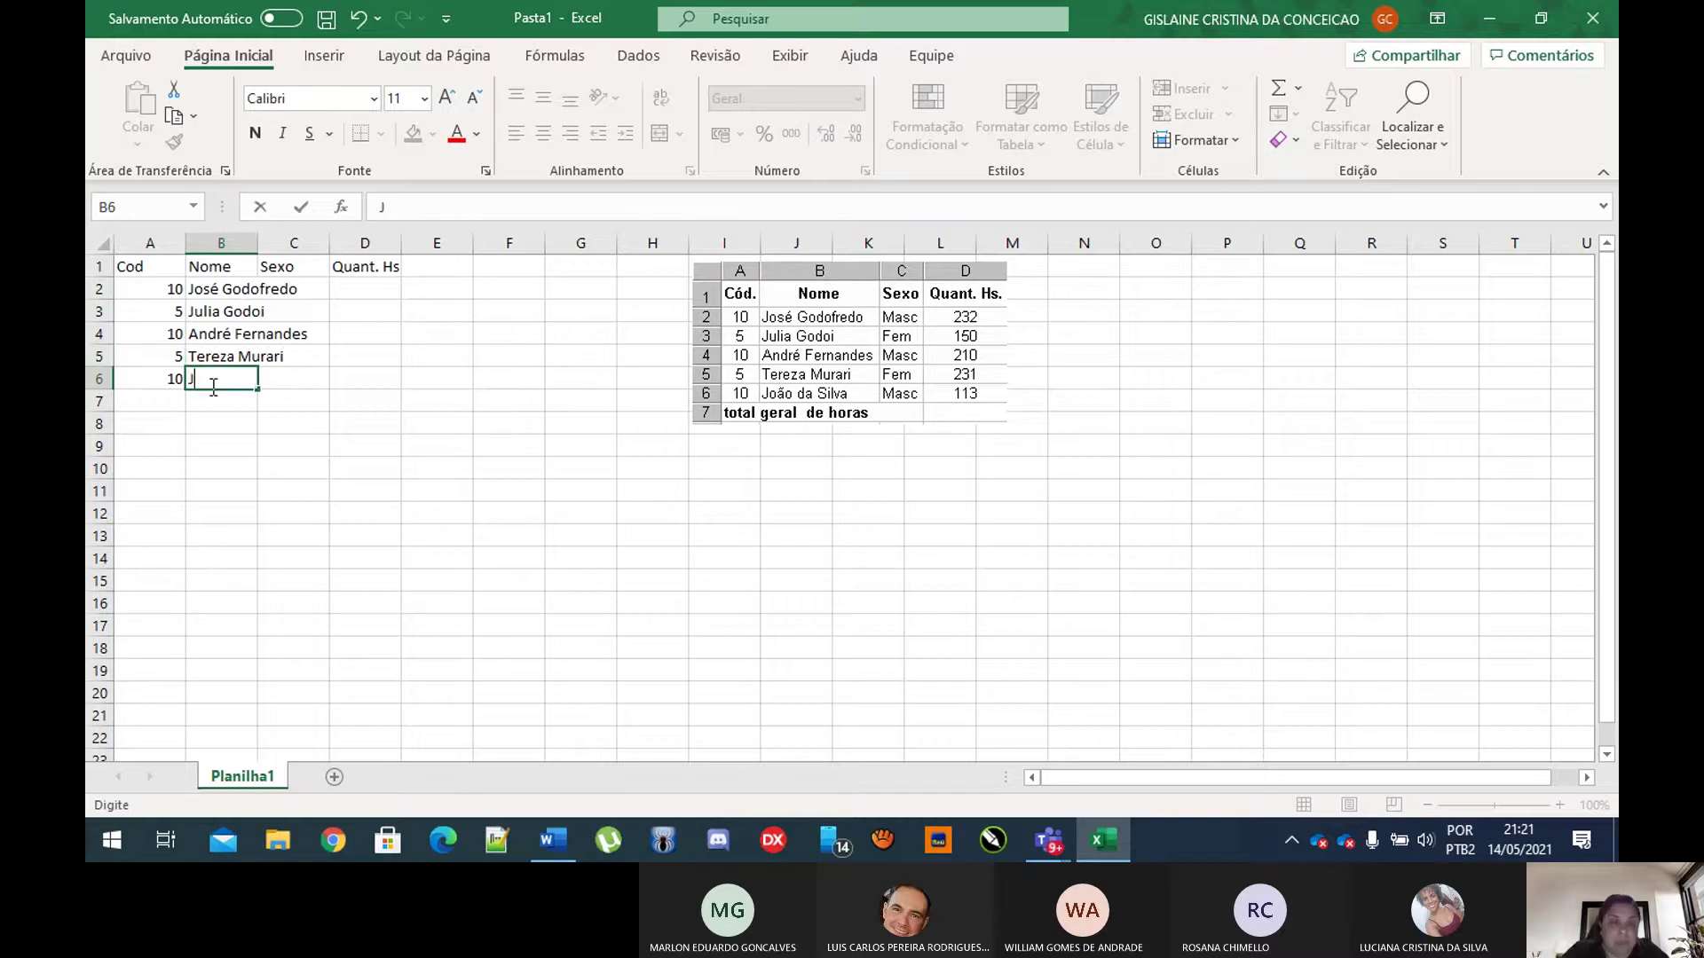
{"action": "type", "text": "os"}
{"action": "key", "text": "BackSpace"}
{"action": "key", "text": "BackSpace"}
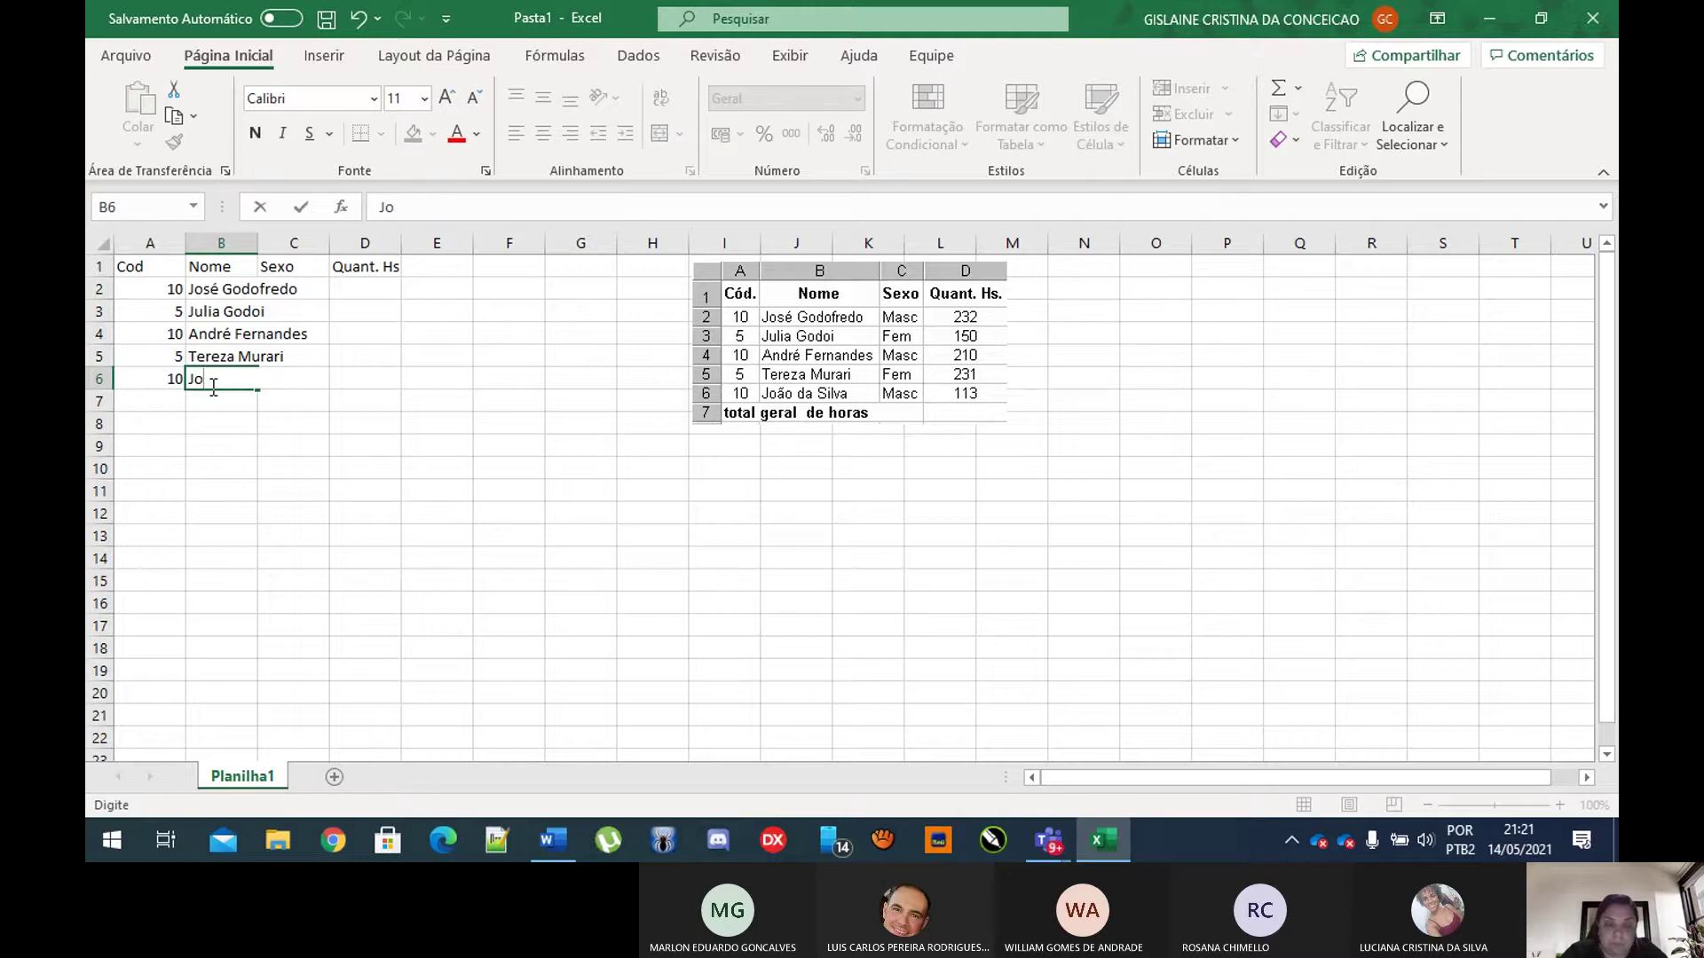
{"action": "type", "text": "ão da"}
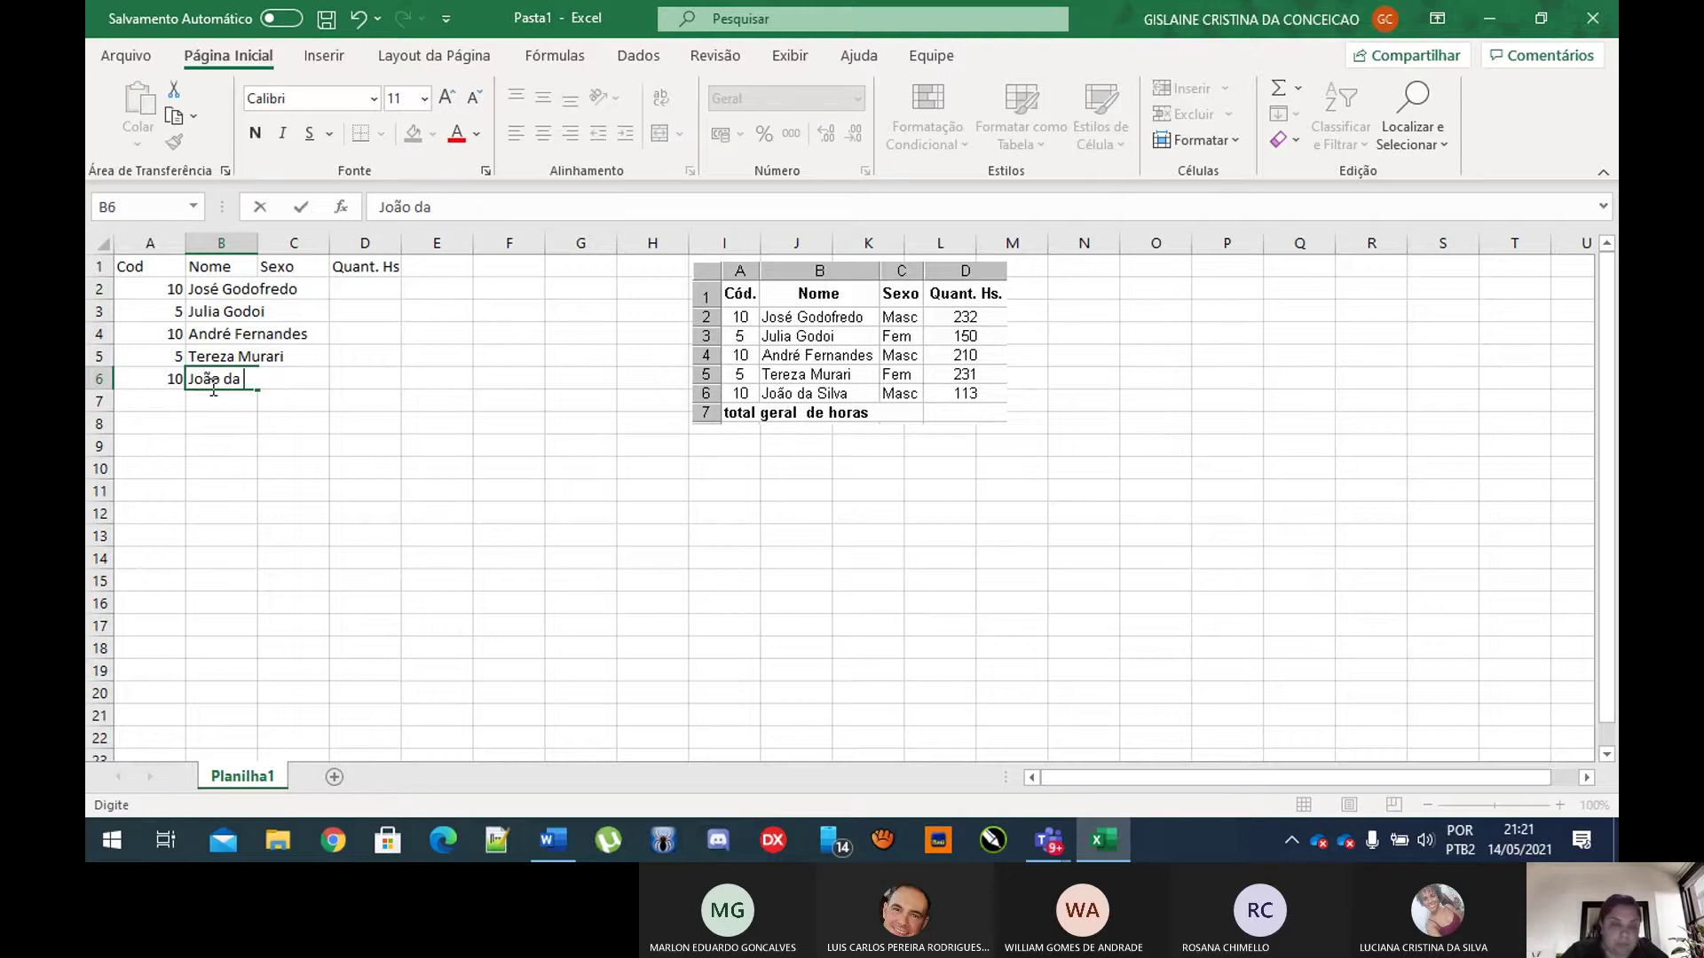
{"action": "type", "text": " Sil"}
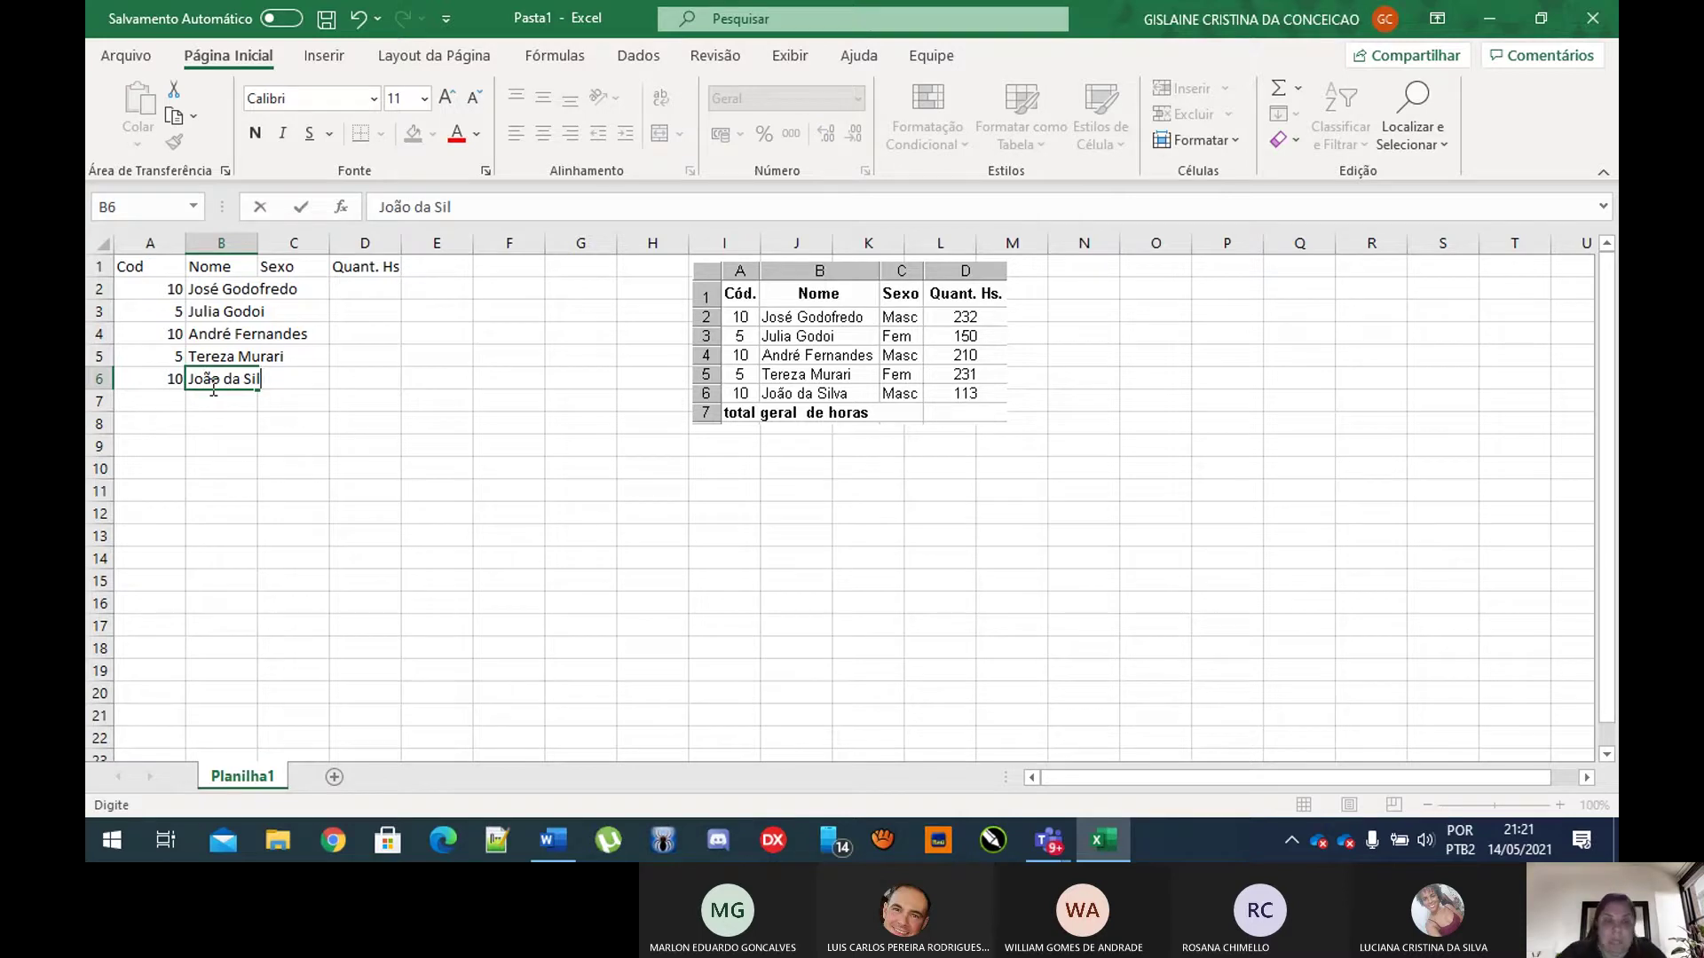
{"action": "type", "text": "va"}
{"action": "left_click", "coordinate": [410, 532]}
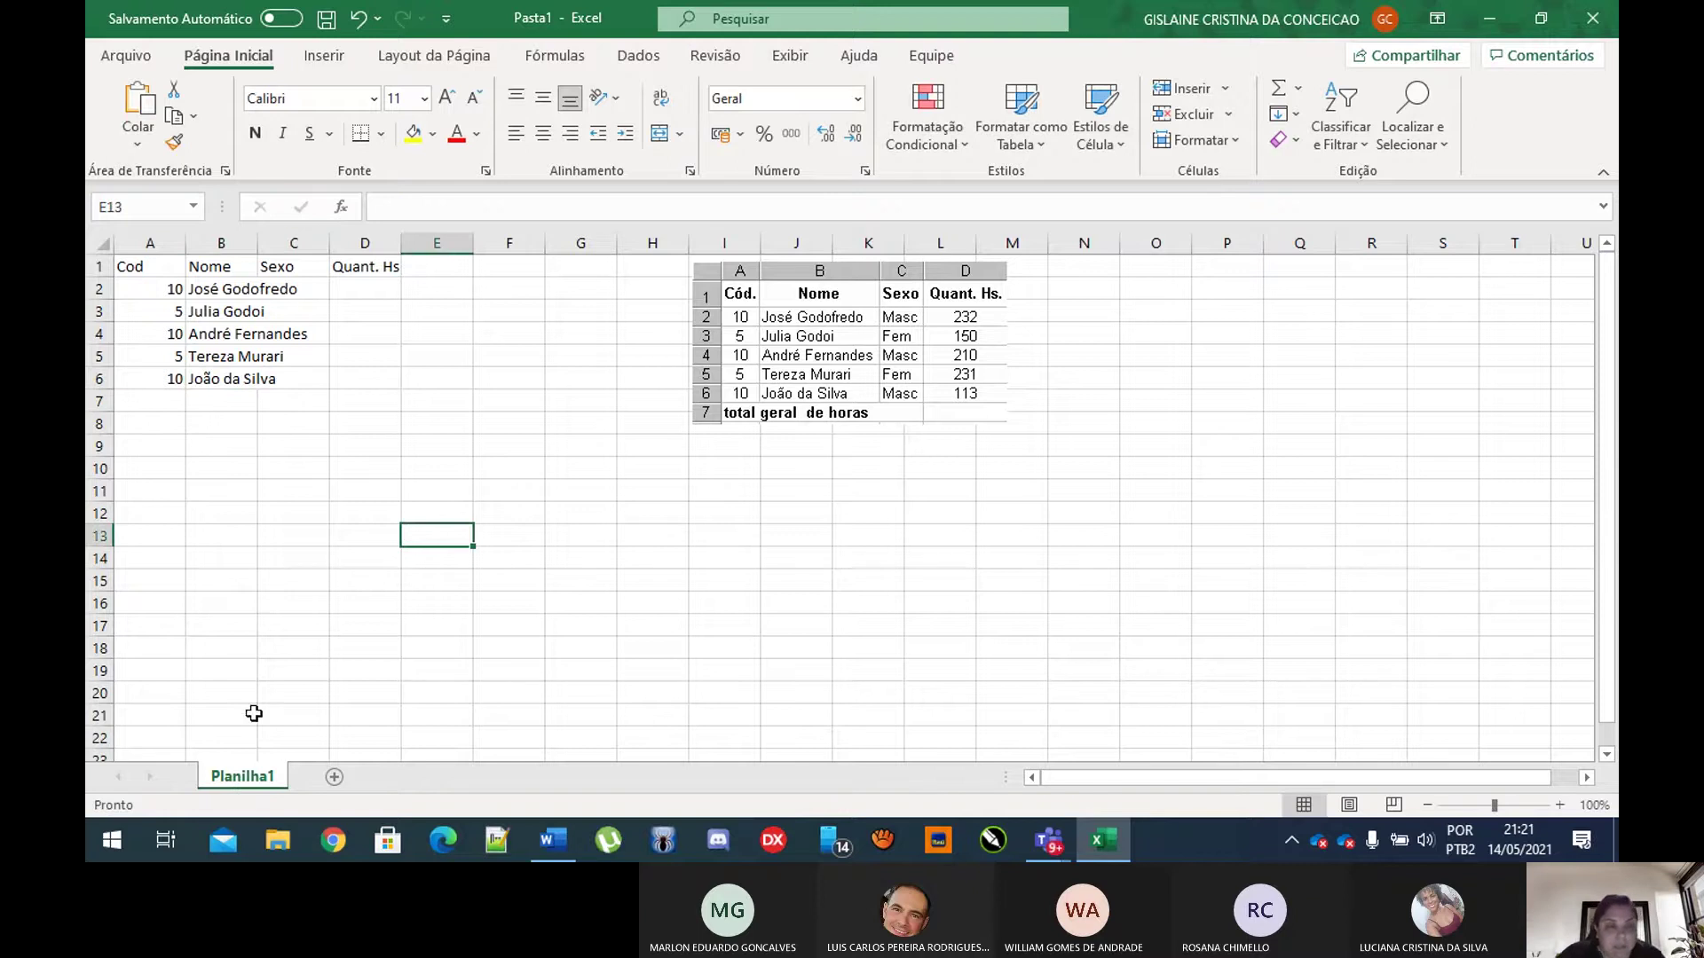
Step: Magnify the worksheet to 190% with the table's first rows in view
{"action": "left_click", "coordinate": [111, 840]}
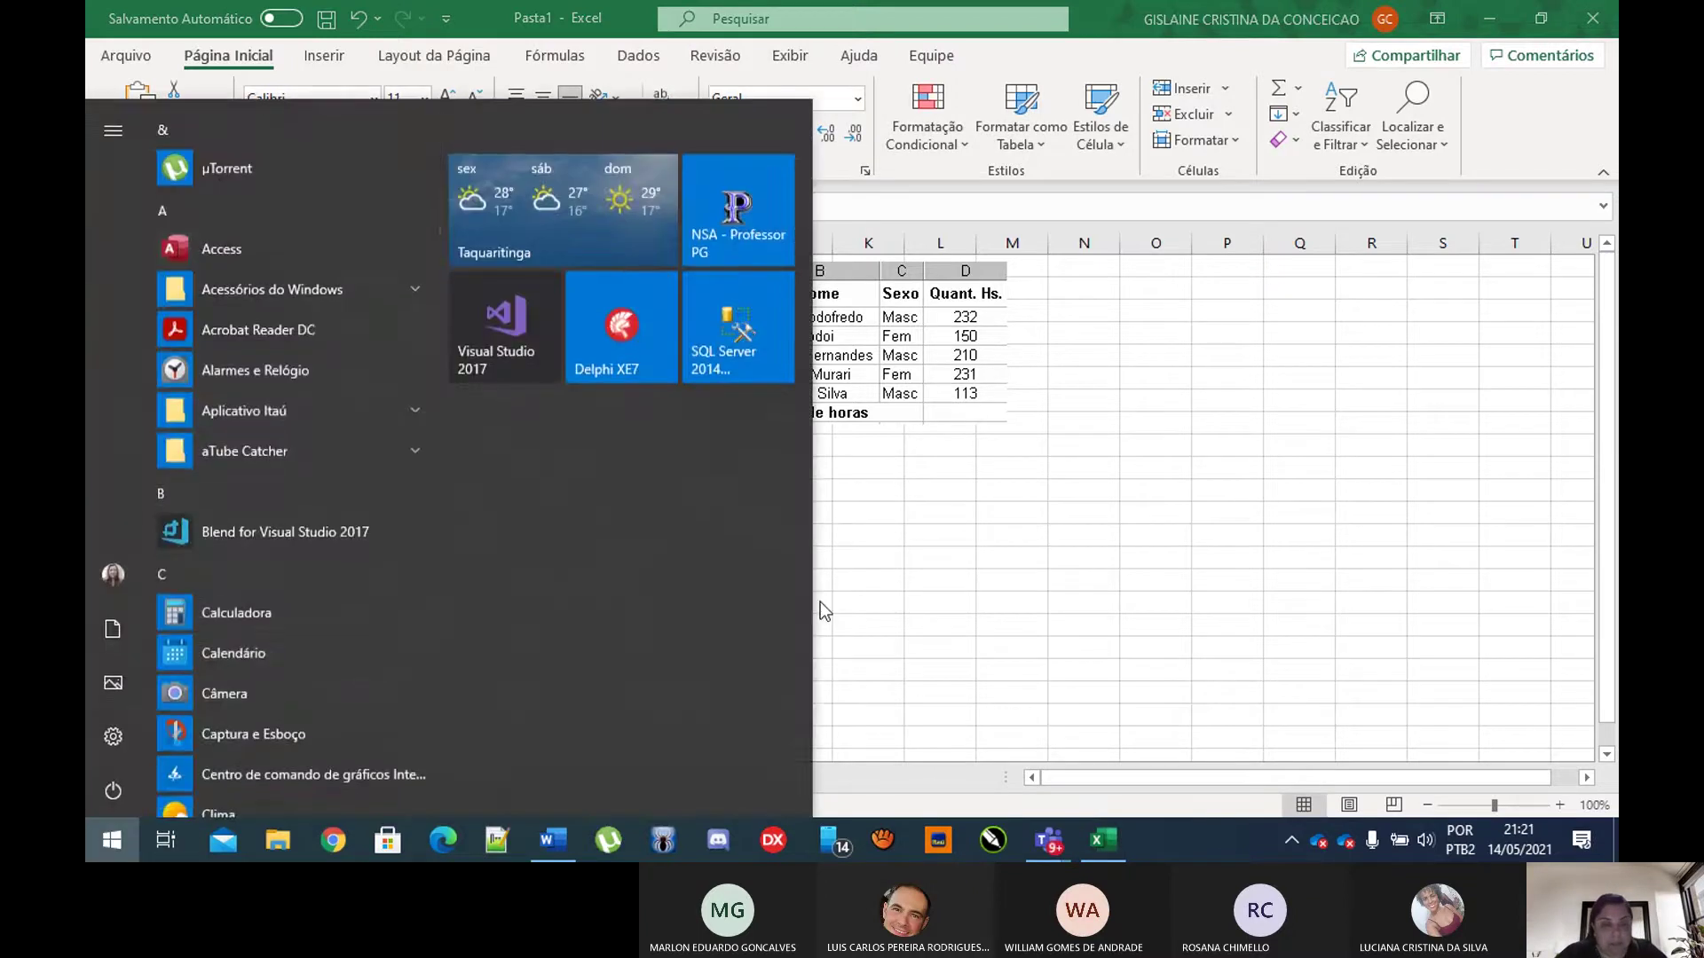
{"action": "left_click", "coordinate": [825, 611]}
{"action": "scroll", "coordinate": [781, 573], "scroll_direction": "up", "scroll_amount": 1, "text": "ctrl"}
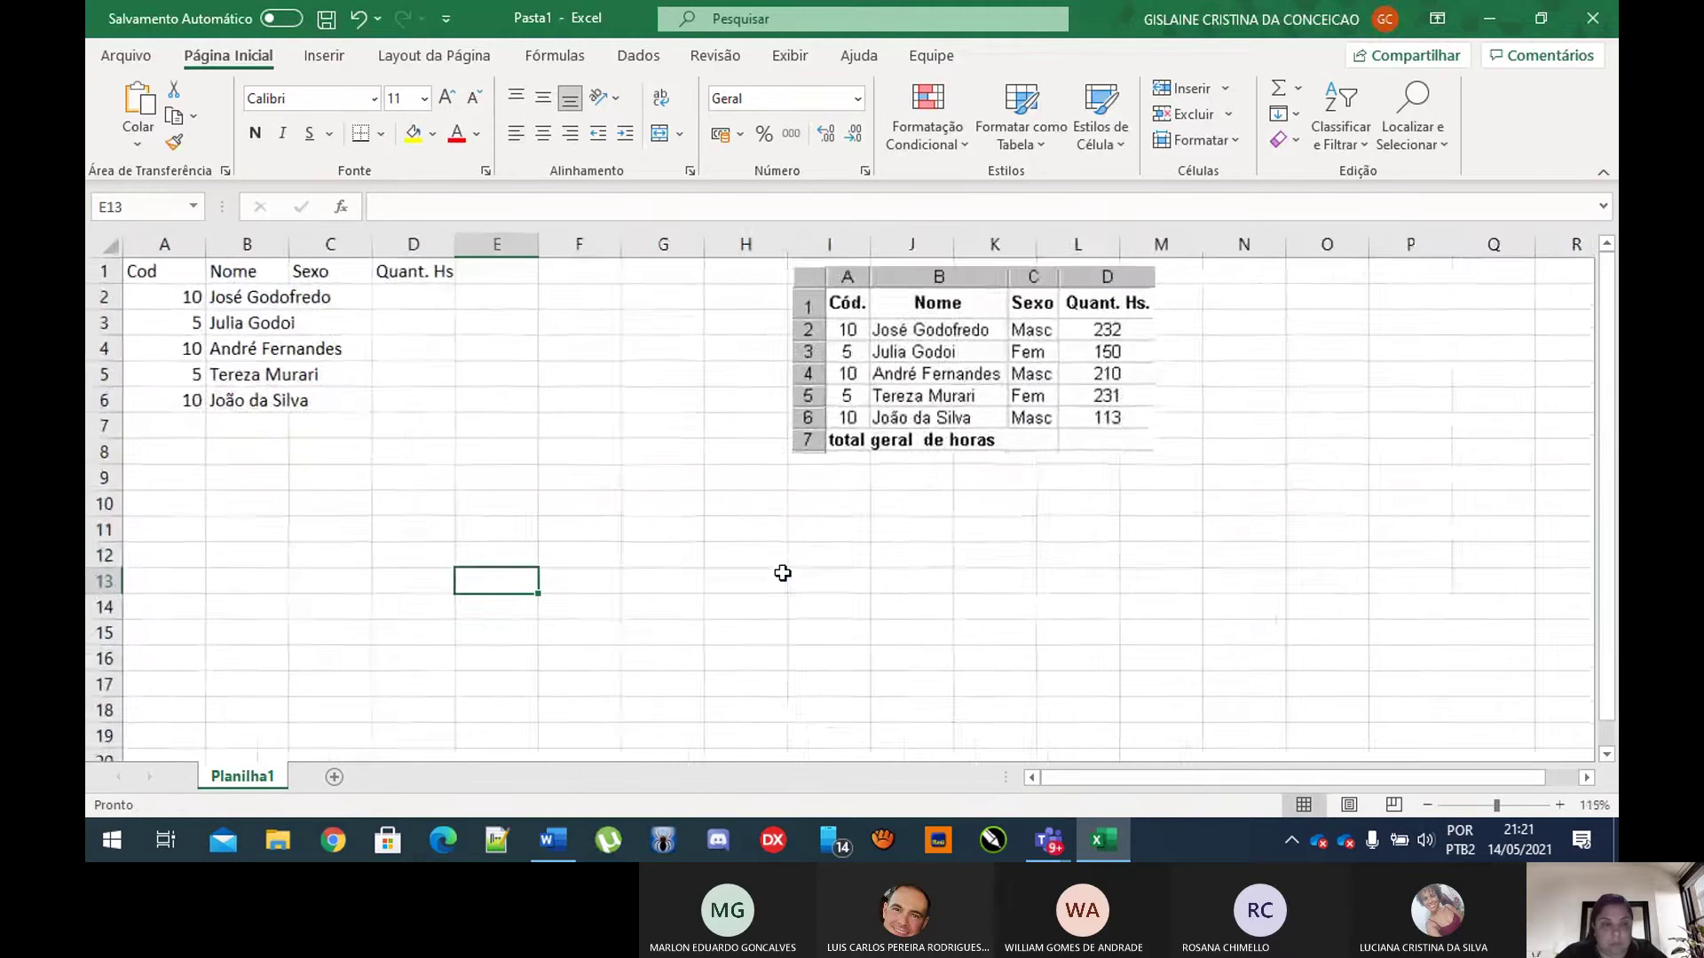
{"action": "scroll", "coordinate": [781, 573], "scroll_direction": "up", "scroll_amount": 5, "text": "ctrl"}
{"action": "left_click_drag", "start_coordinate": [781, 472], "coordinate": [784, 622]}
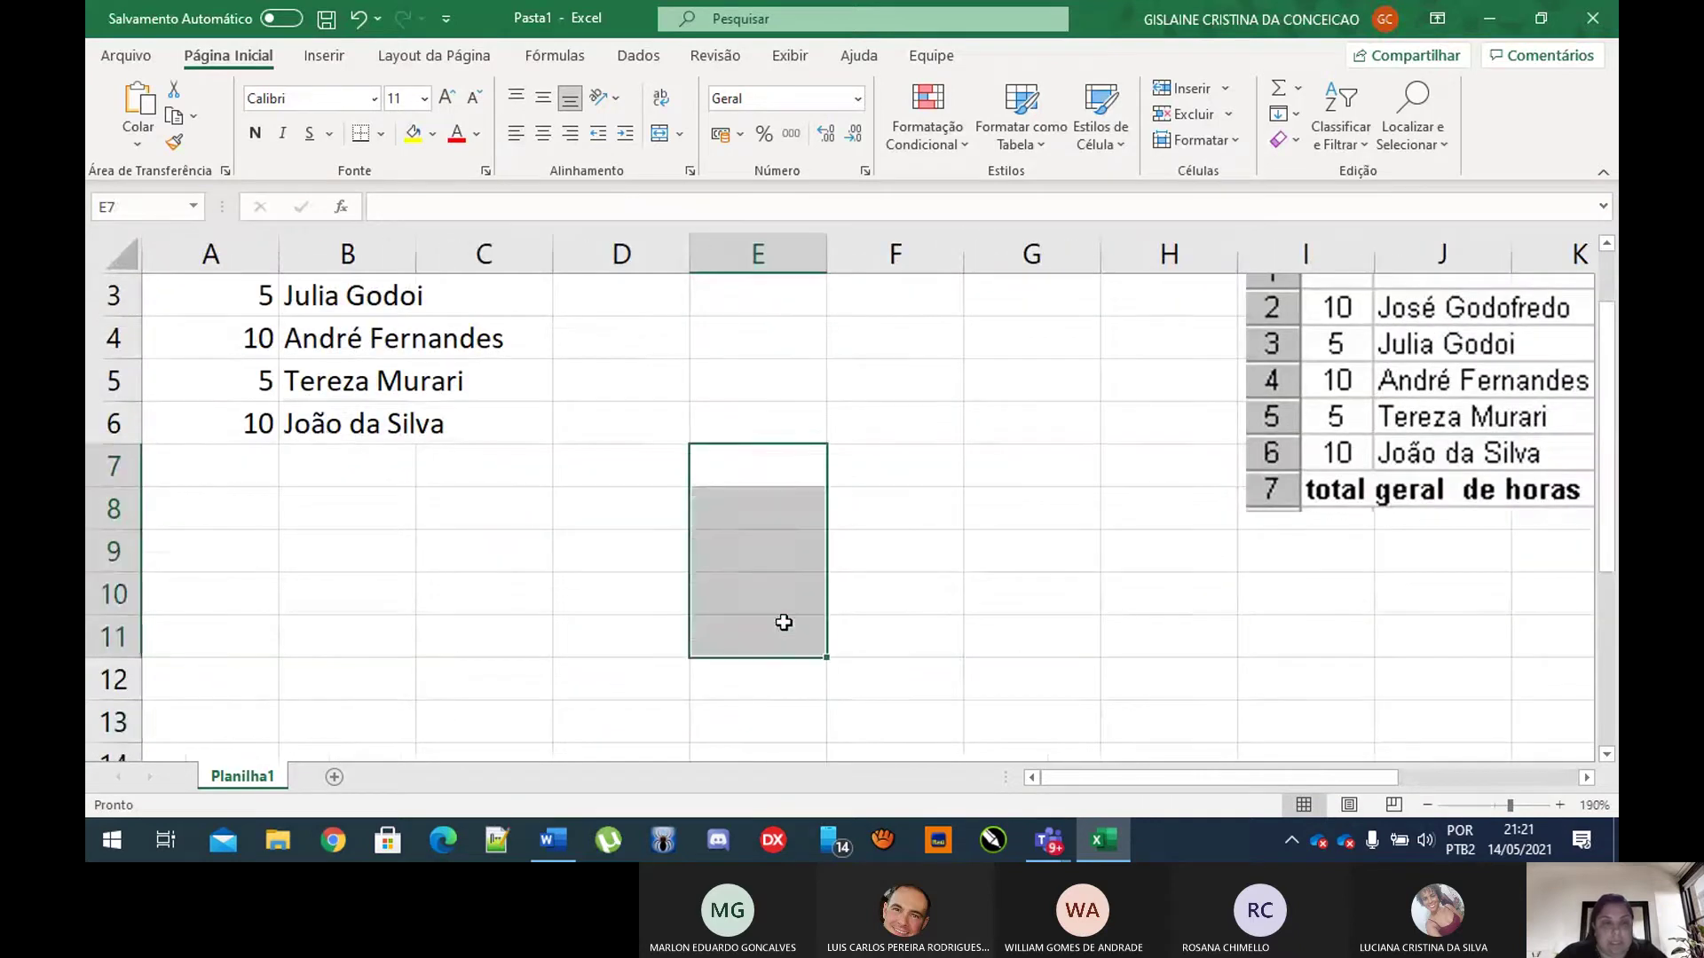
{"action": "left_click", "coordinate": [939, 498]}
{"action": "scroll", "coordinate": [939, 498], "scroll_direction": "up", "scroll_amount": 1}
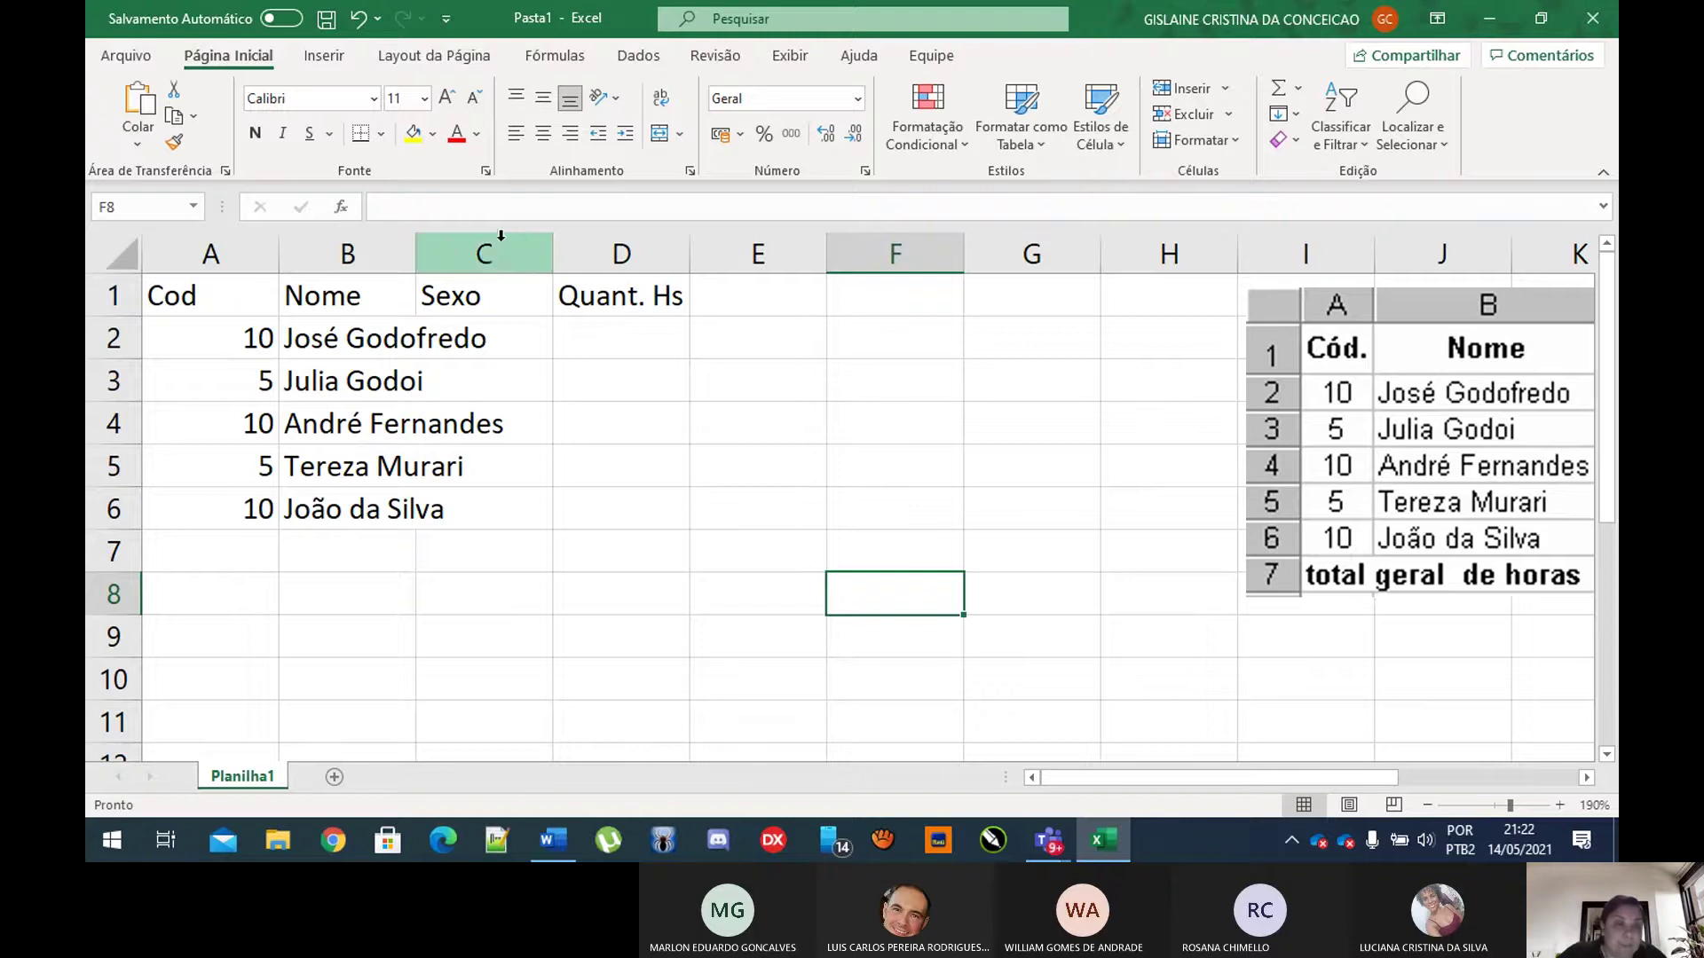
Step: Widen column B so the longest name fits, and move the reference picture closer to the table, starting at column F in row 1
{"action": "double_click", "coordinate": [415, 256]}
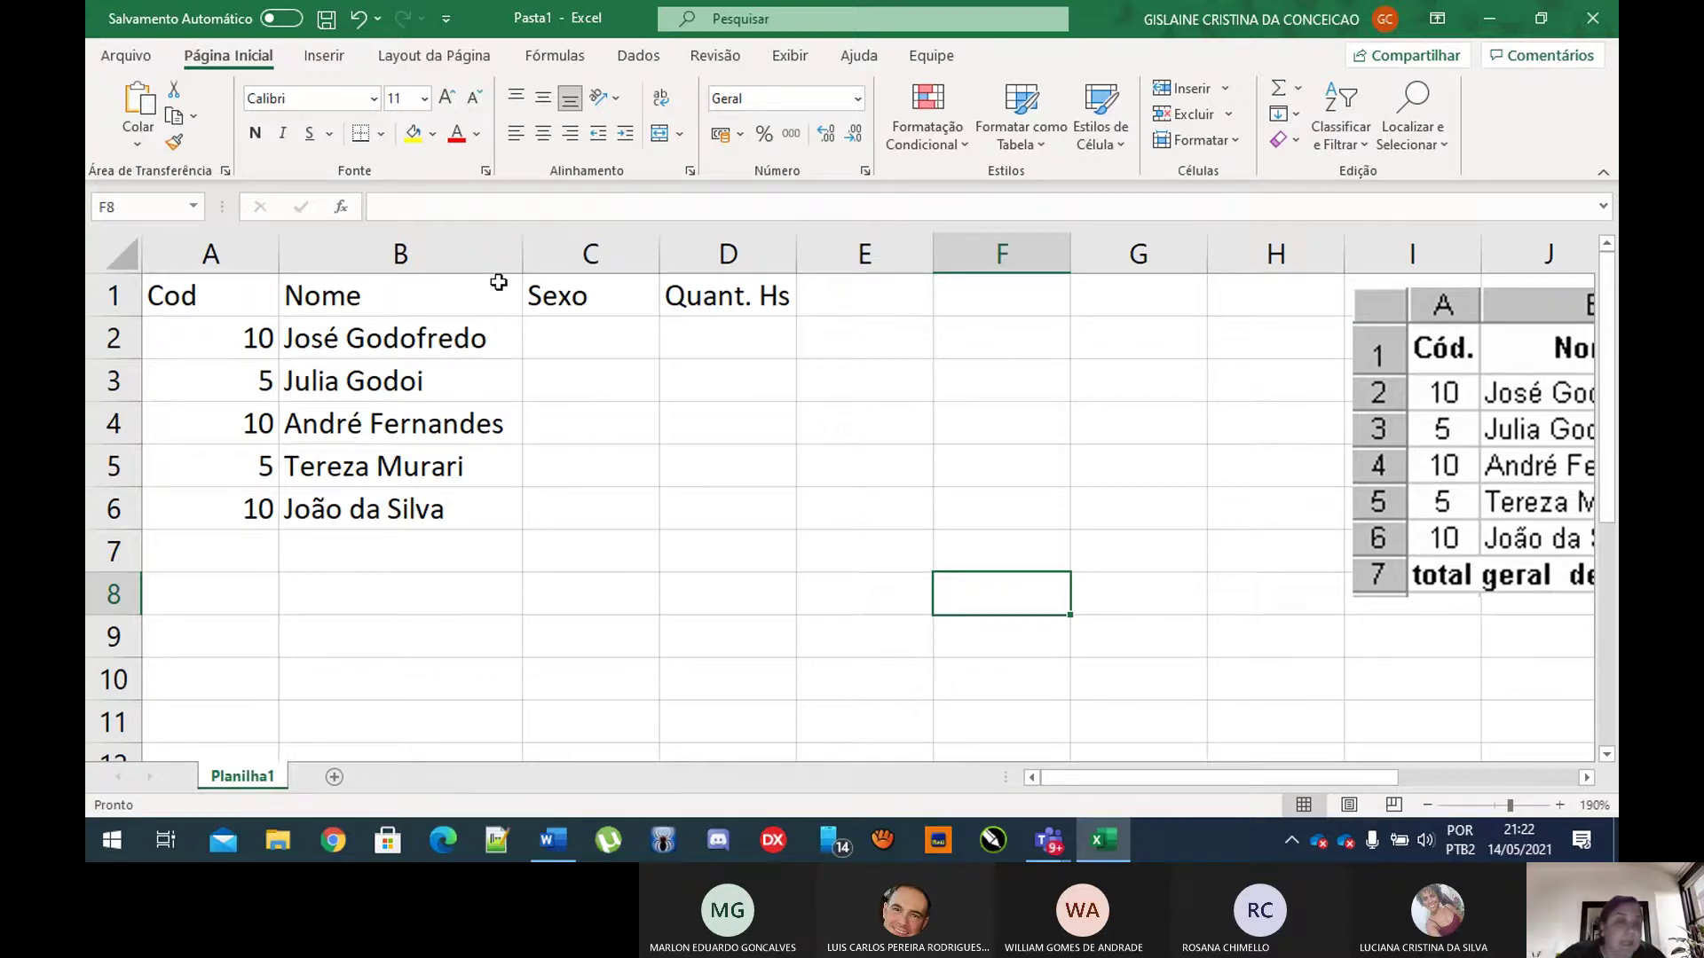
{"action": "left_click_drag", "start_coordinate": [521, 255], "coordinate": [419, 251]}
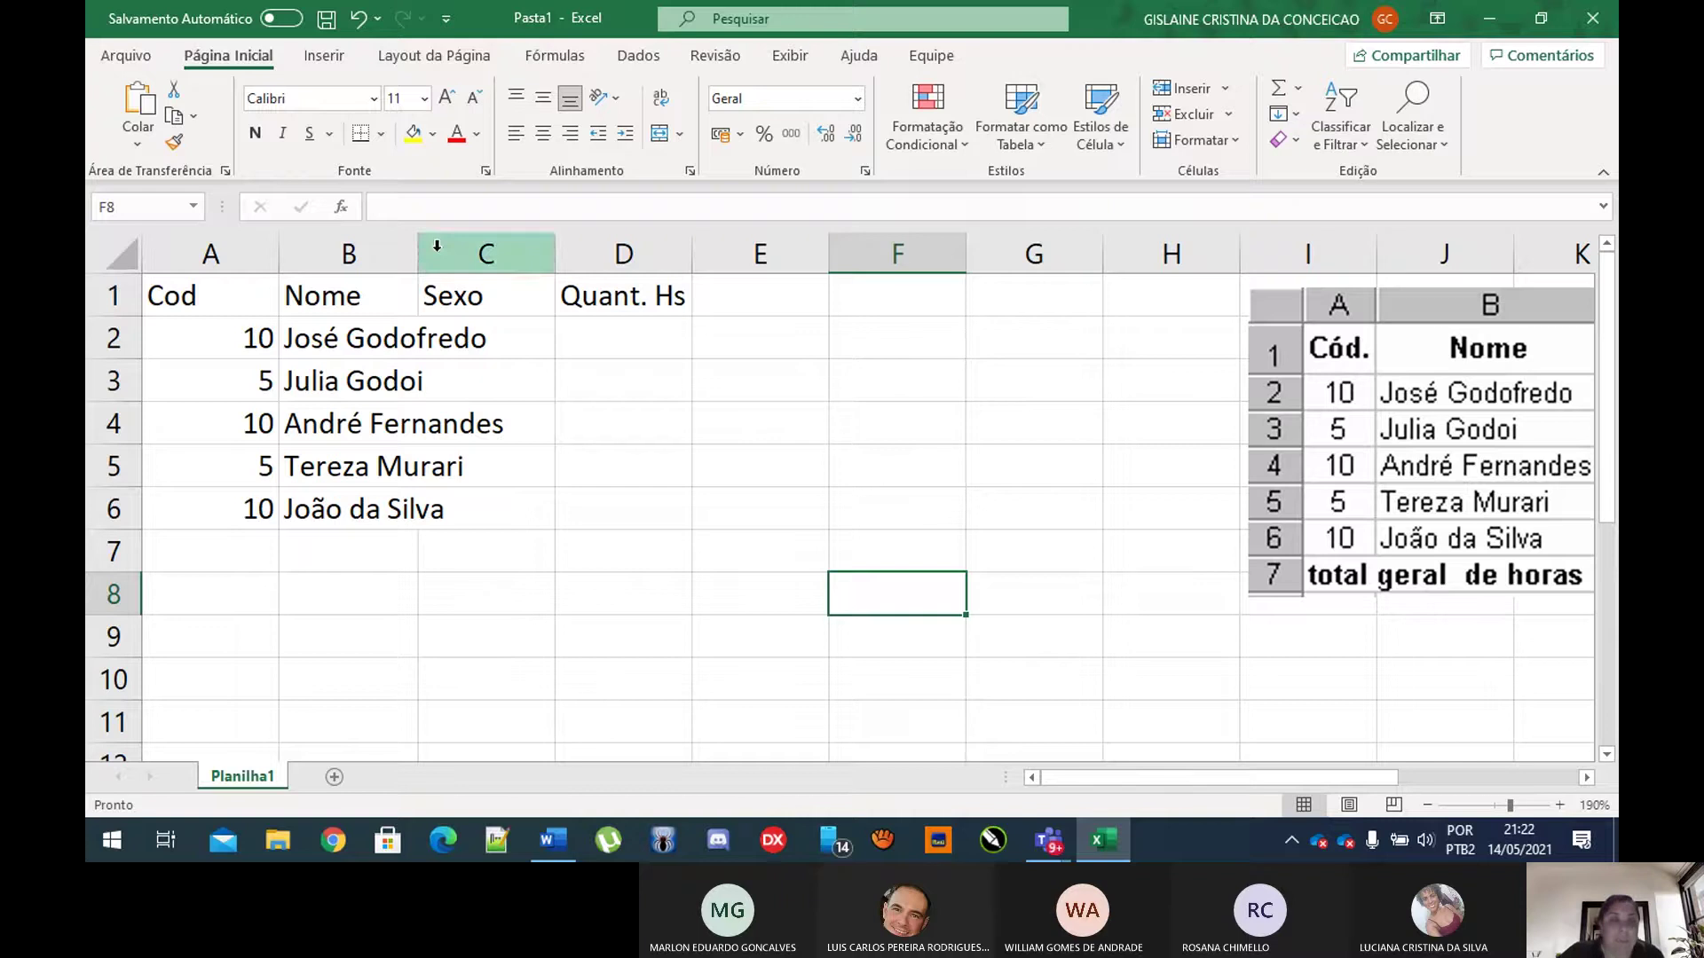
{"action": "left_click_drag", "start_coordinate": [418, 257], "coordinate": [502, 256]}
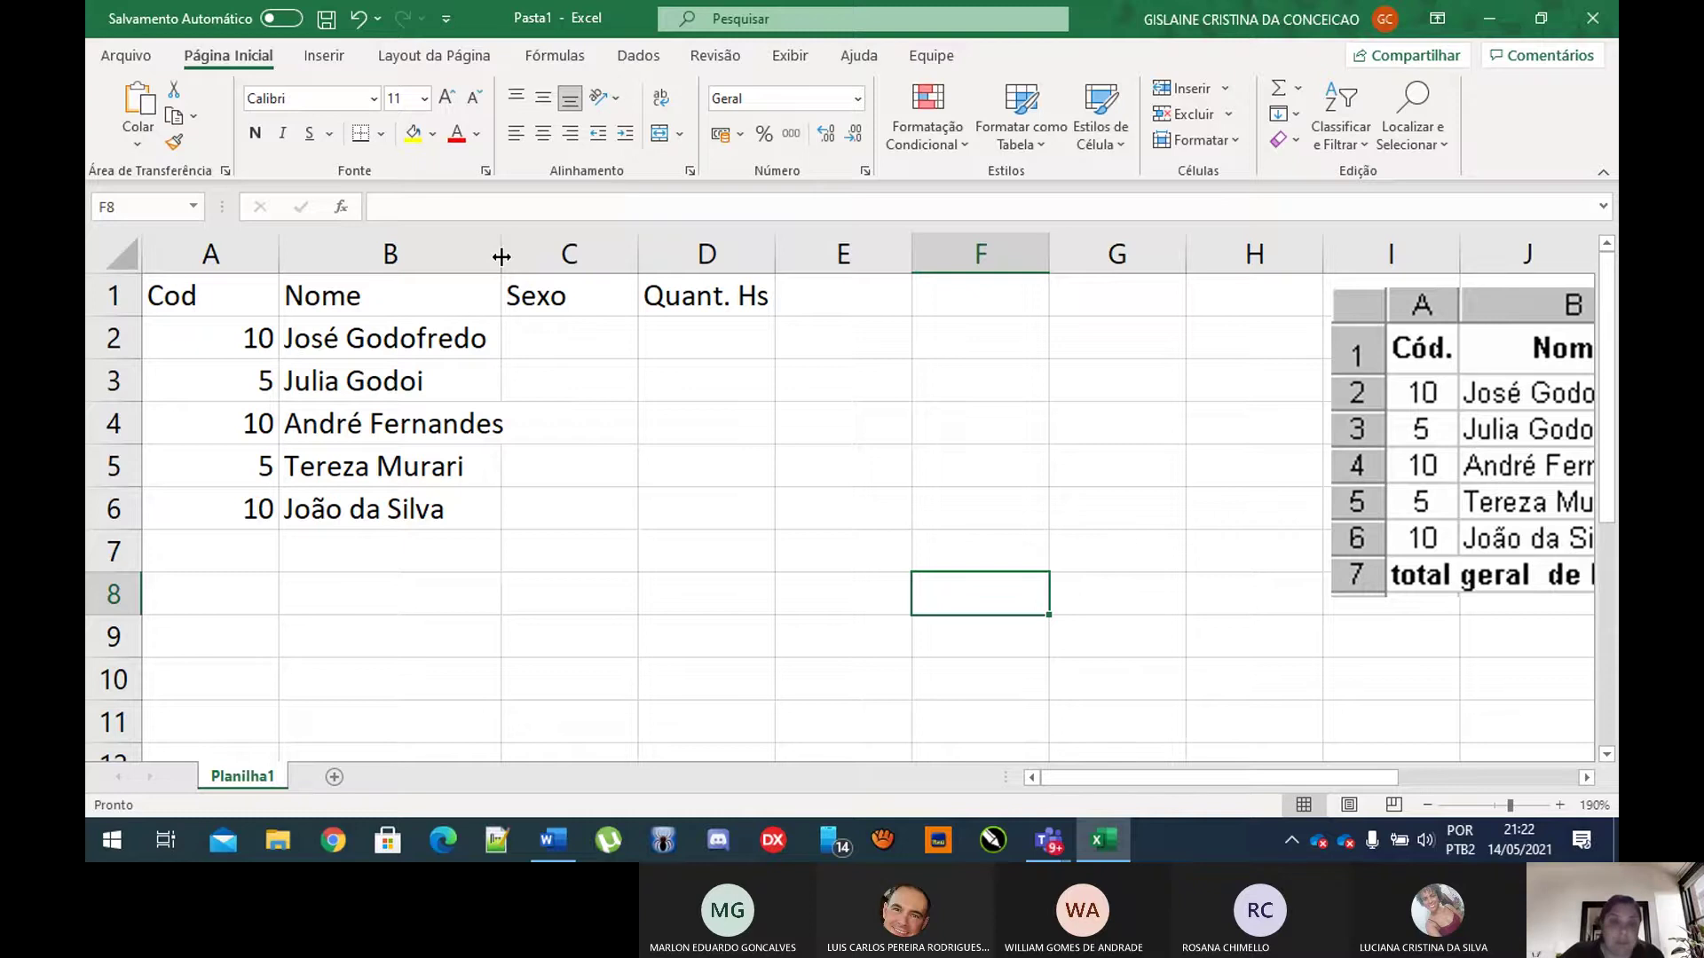
{"action": "left_click_drag", "start_coordinate": [501, 256], "coordinate": [531, 257]}
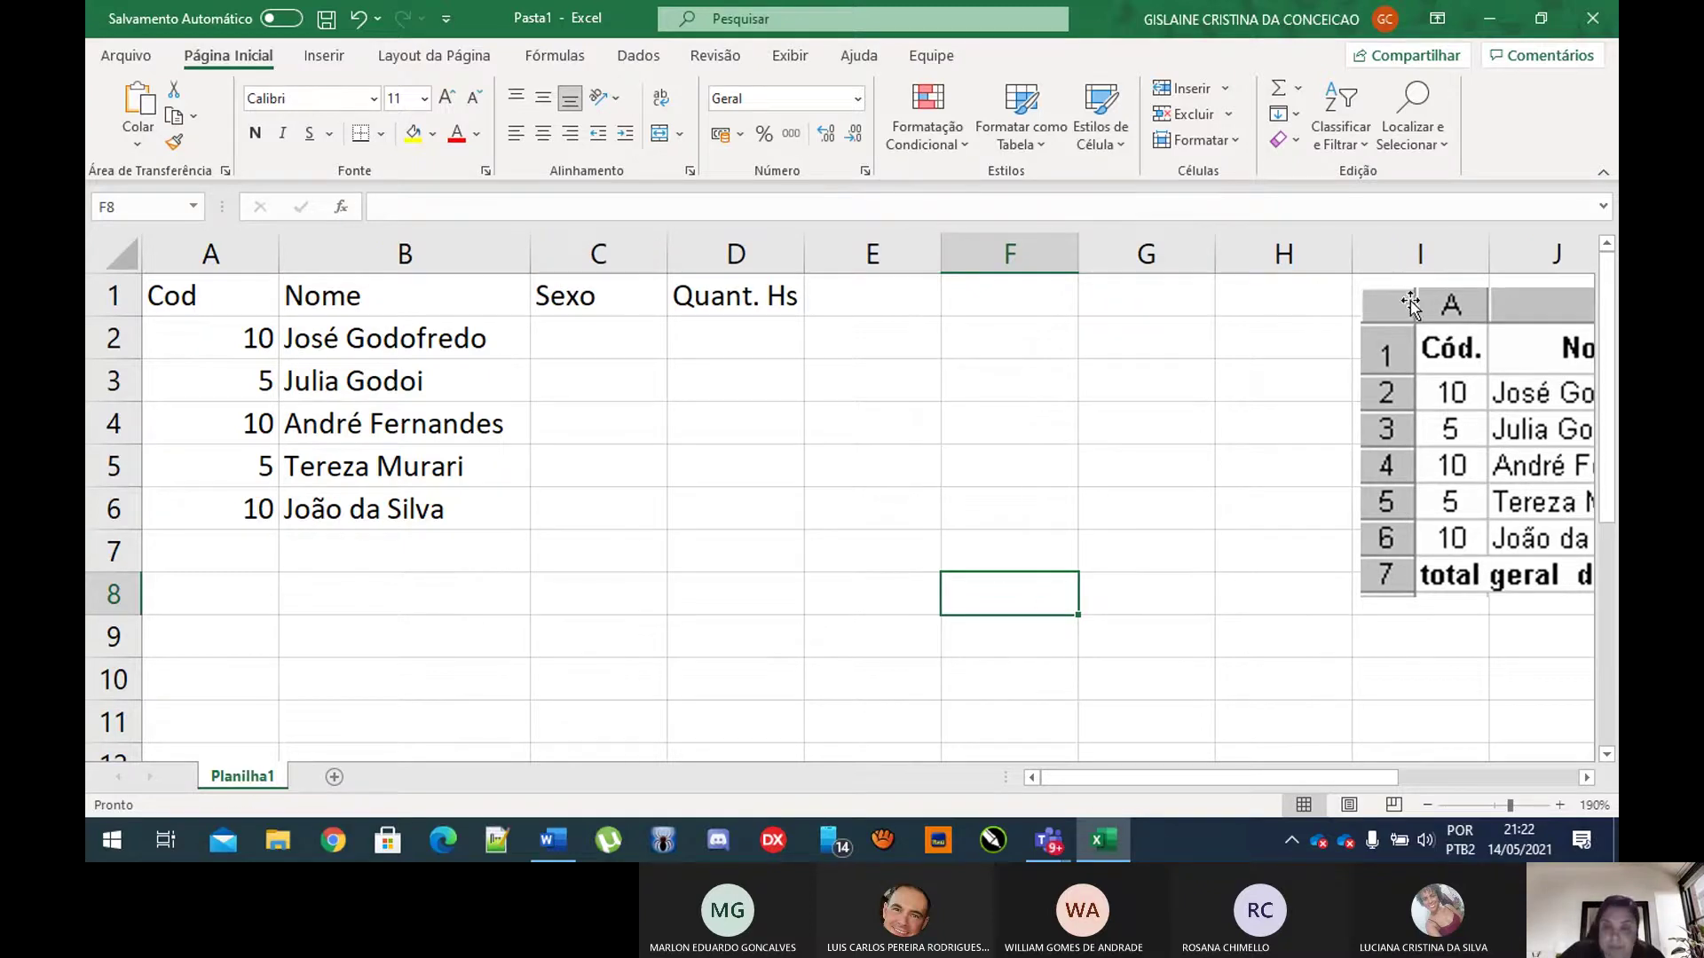
{"action": "left_click_drag", "start_coordinate": [1406, 303], "coordinate": [995, 289]}
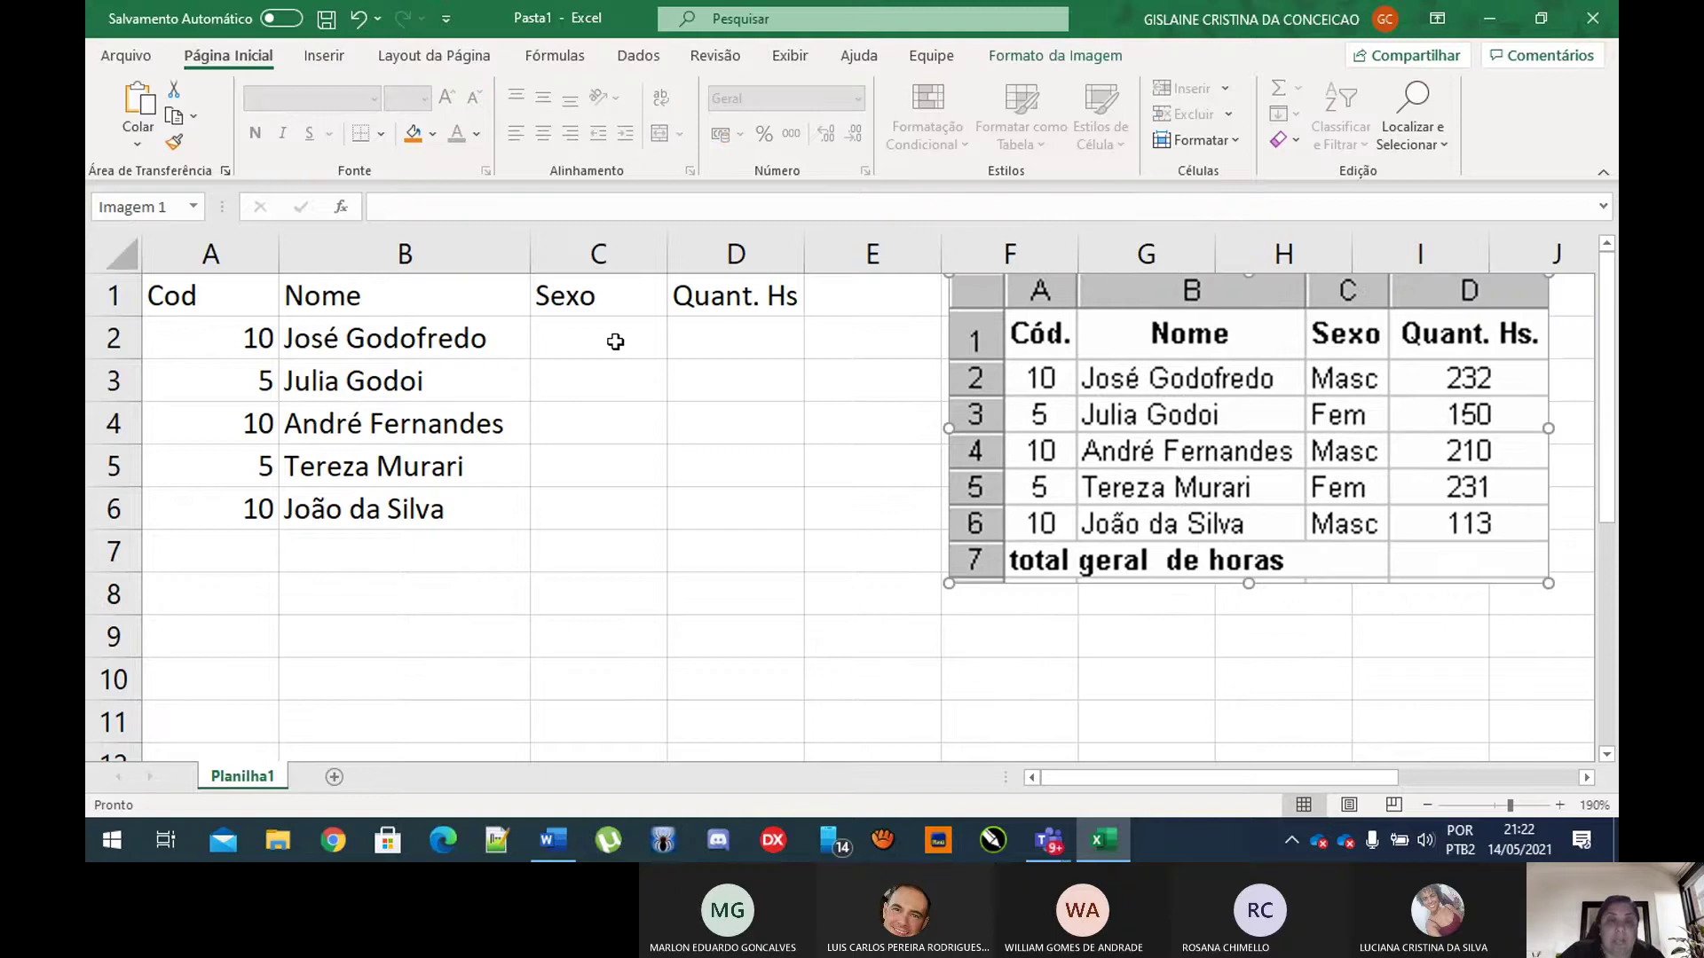
Step: Fill the Sexo column in cells C2 to C6 with Masc, Fem, Masc, Fem and Masc
{"action": "left_click", "coordinate": [614, 342]}
{"action": "type", "text": "Mas"}
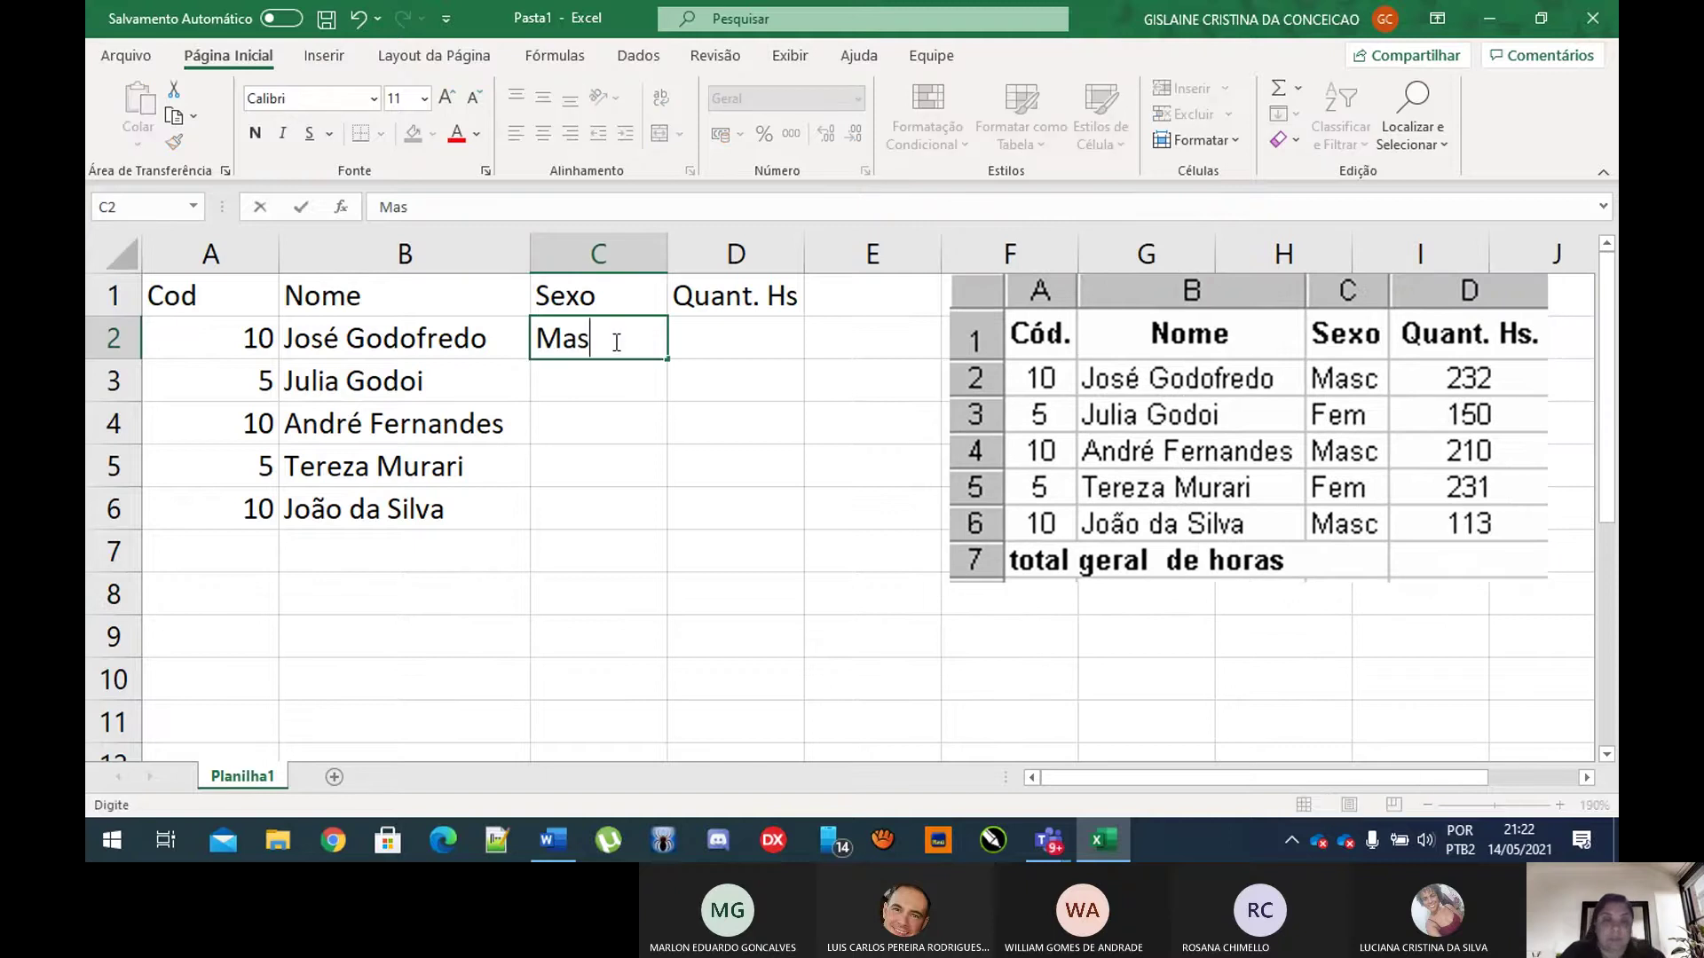
{"action": "type", "text": "c"}
{"action": "left_click", "coordinate": [599, 380]}
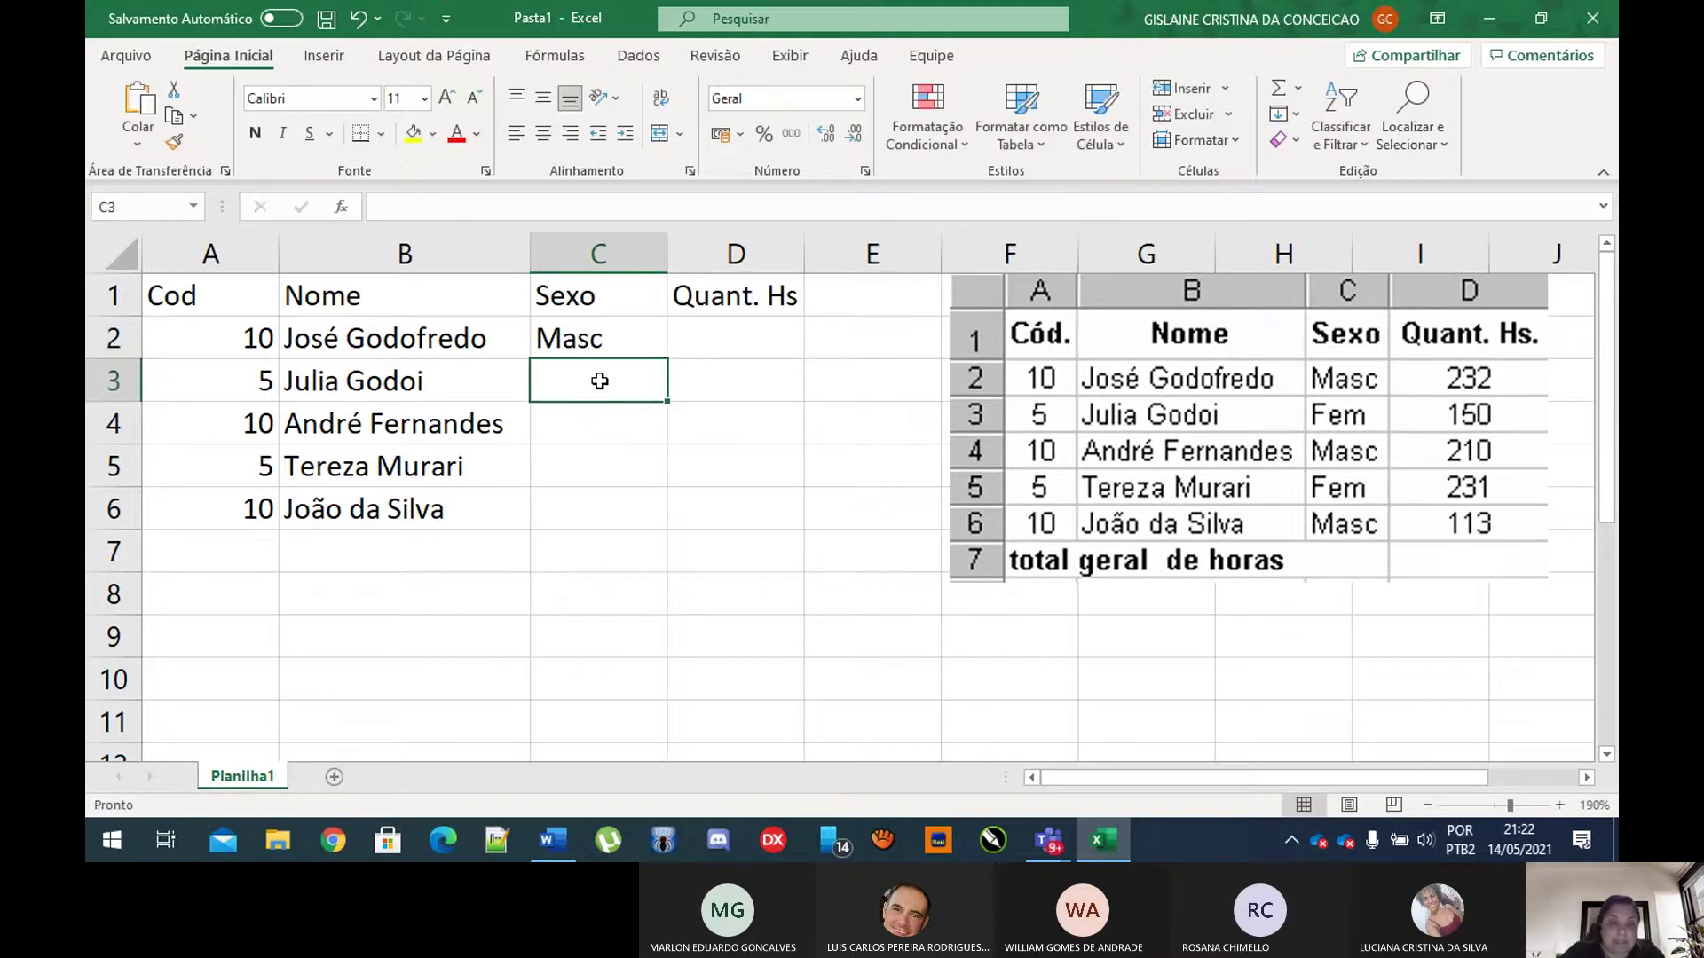
{"action": "type", "text": "Fem"}
{"action": "left_click", "coordinate": [578, 424]}
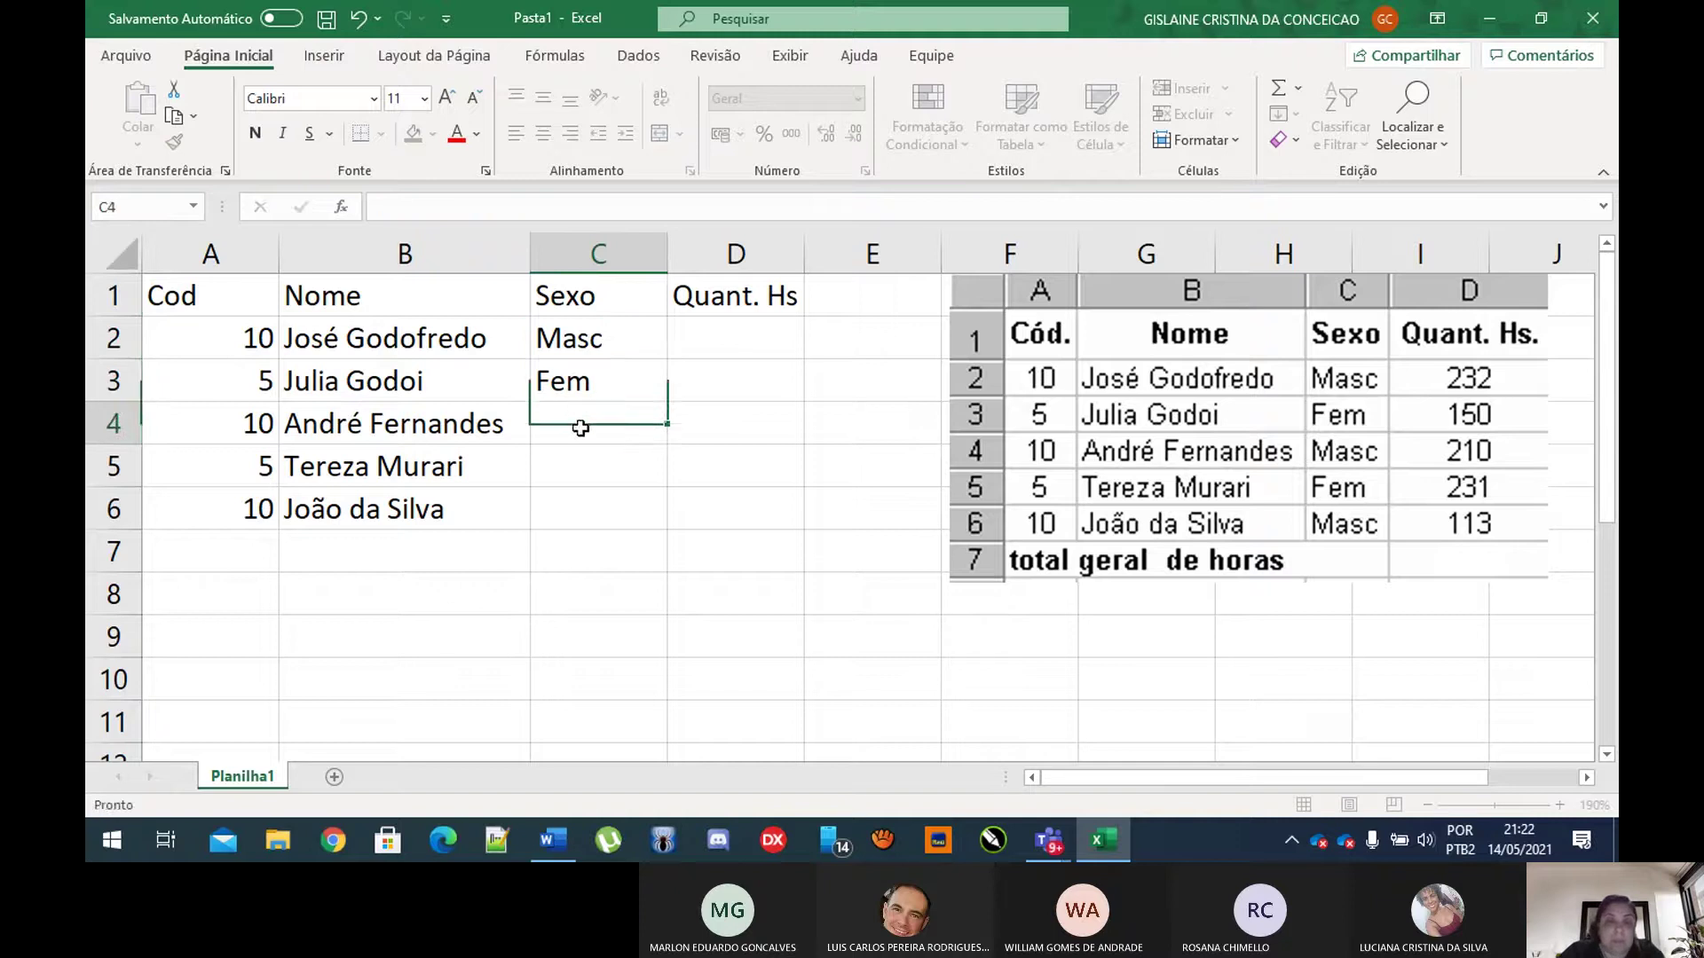
{"action": "type", "text": "Ma"}
{"action": "left_click", "coordinate": [605, 461]}
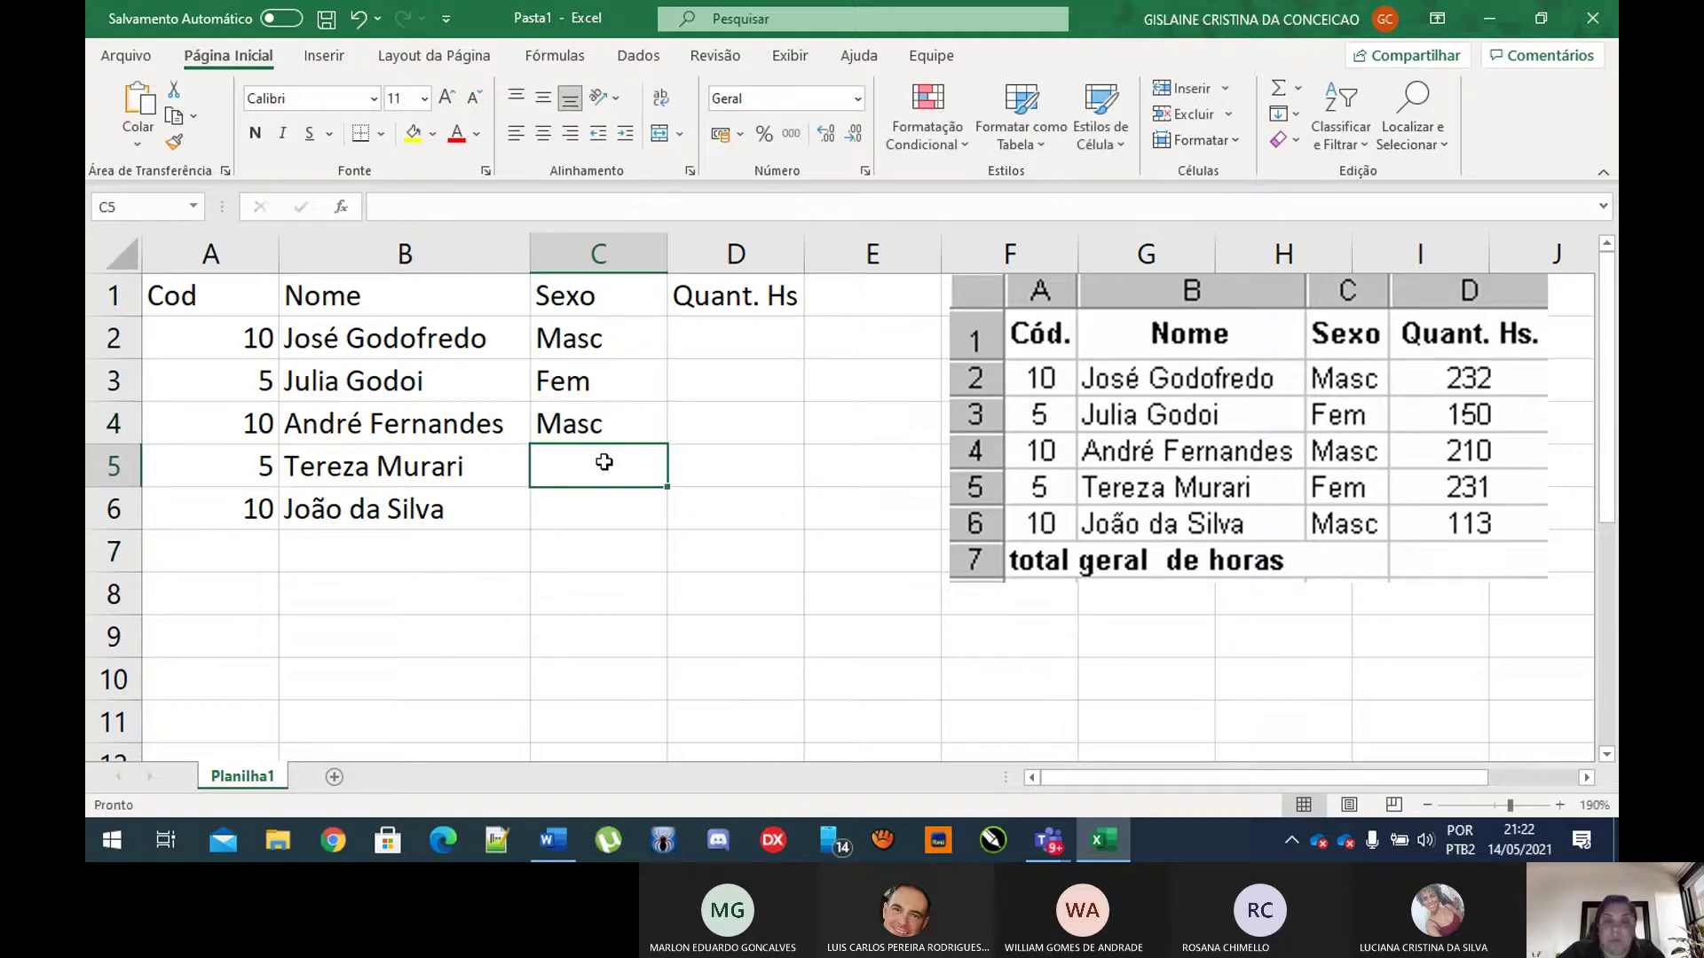
{"action": "type", "text": "F"}
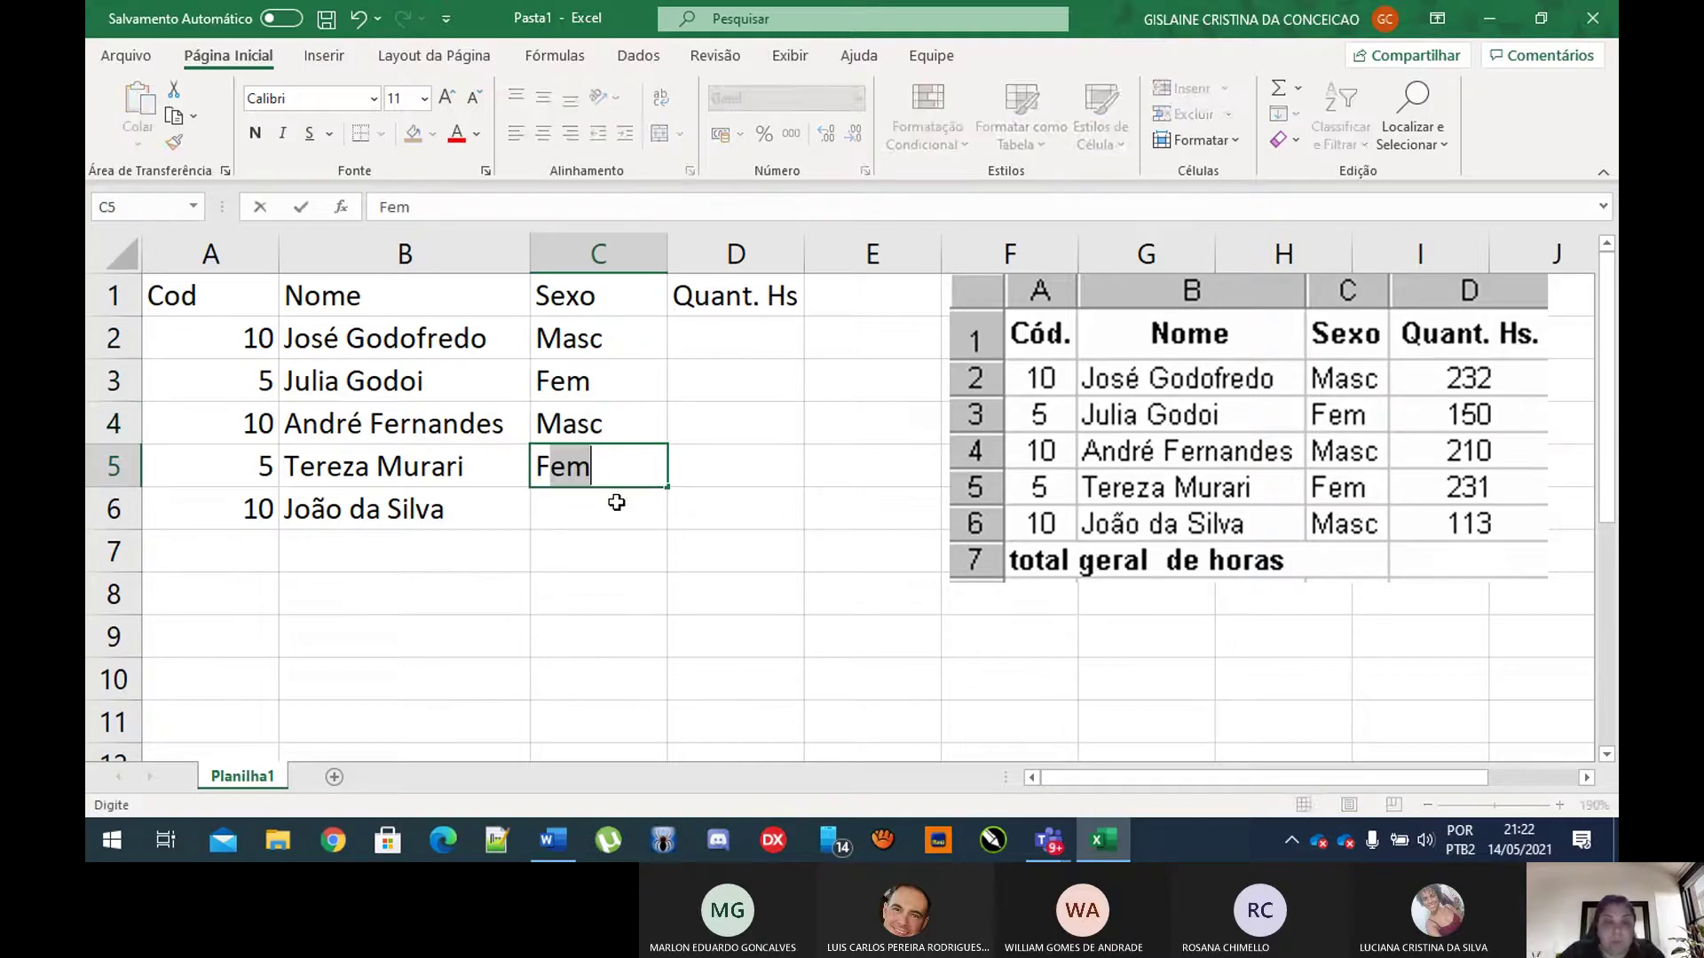
{"action": "left_click", "coordinate": [616, 502]}
{"action": "type", "text": "Masc"}
{"action": "left_click", "coordinate": [717, 421]}
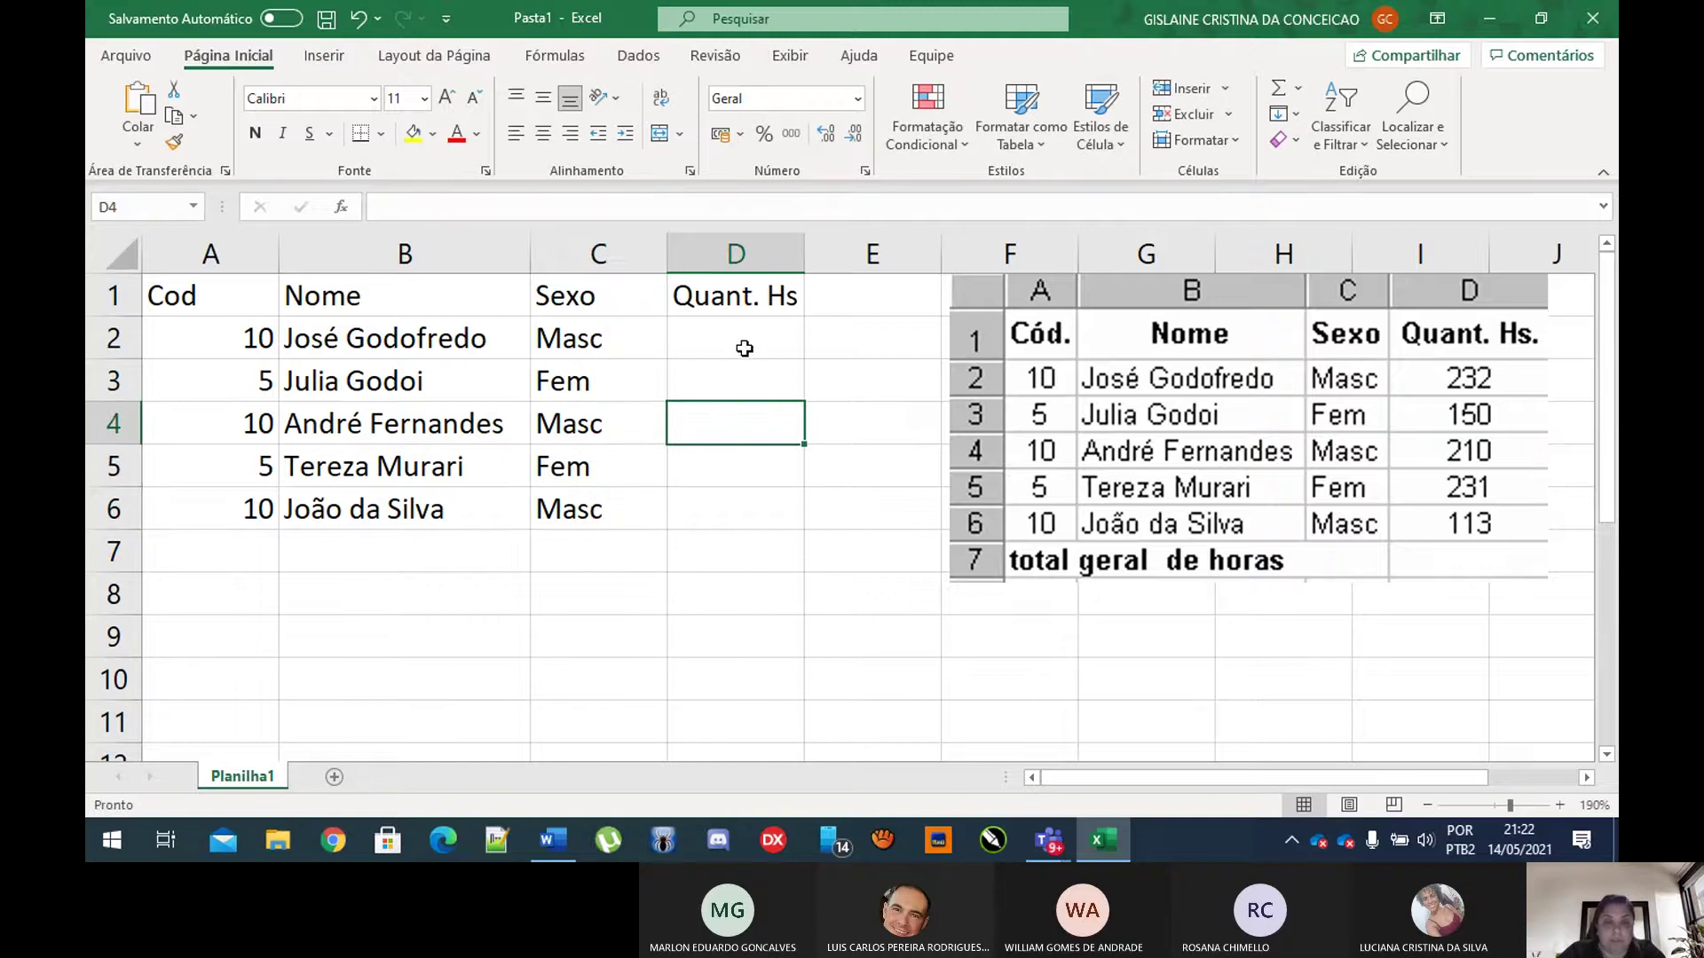
Step: Fill the Quant. Hs column in cells D2 to D6 with 232, 150, 210, 231 and 113
{"action": "left_click", "coordinate": [744, 348]}
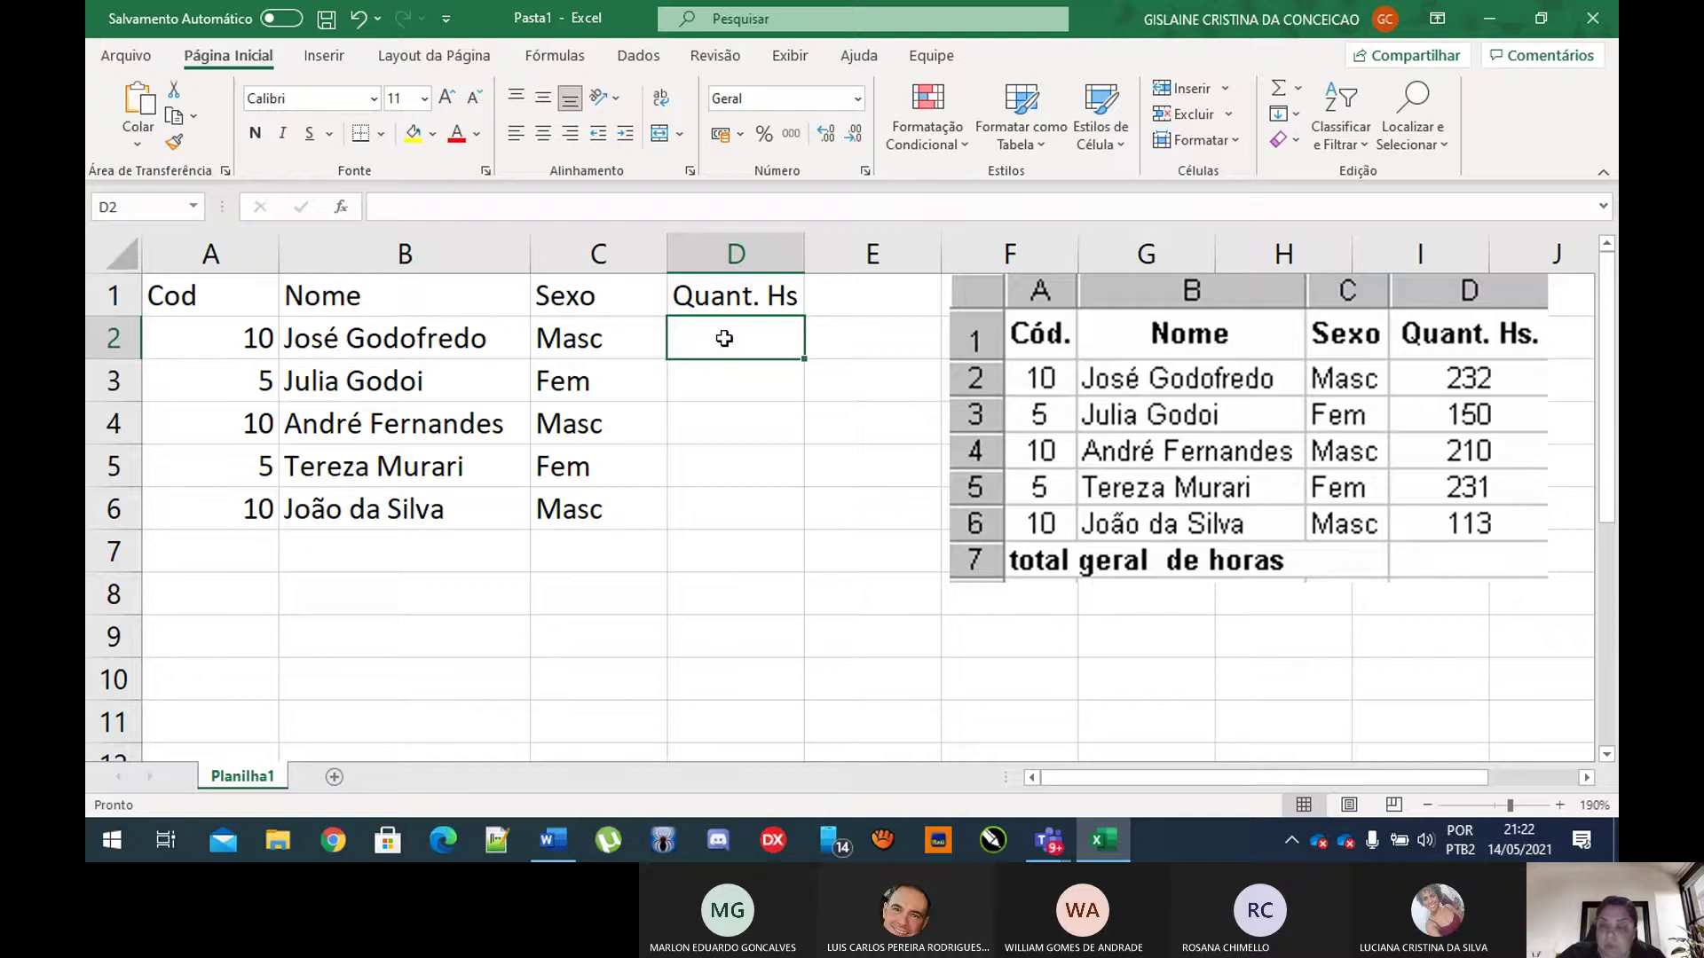
{"action": "type", "text": "232"}
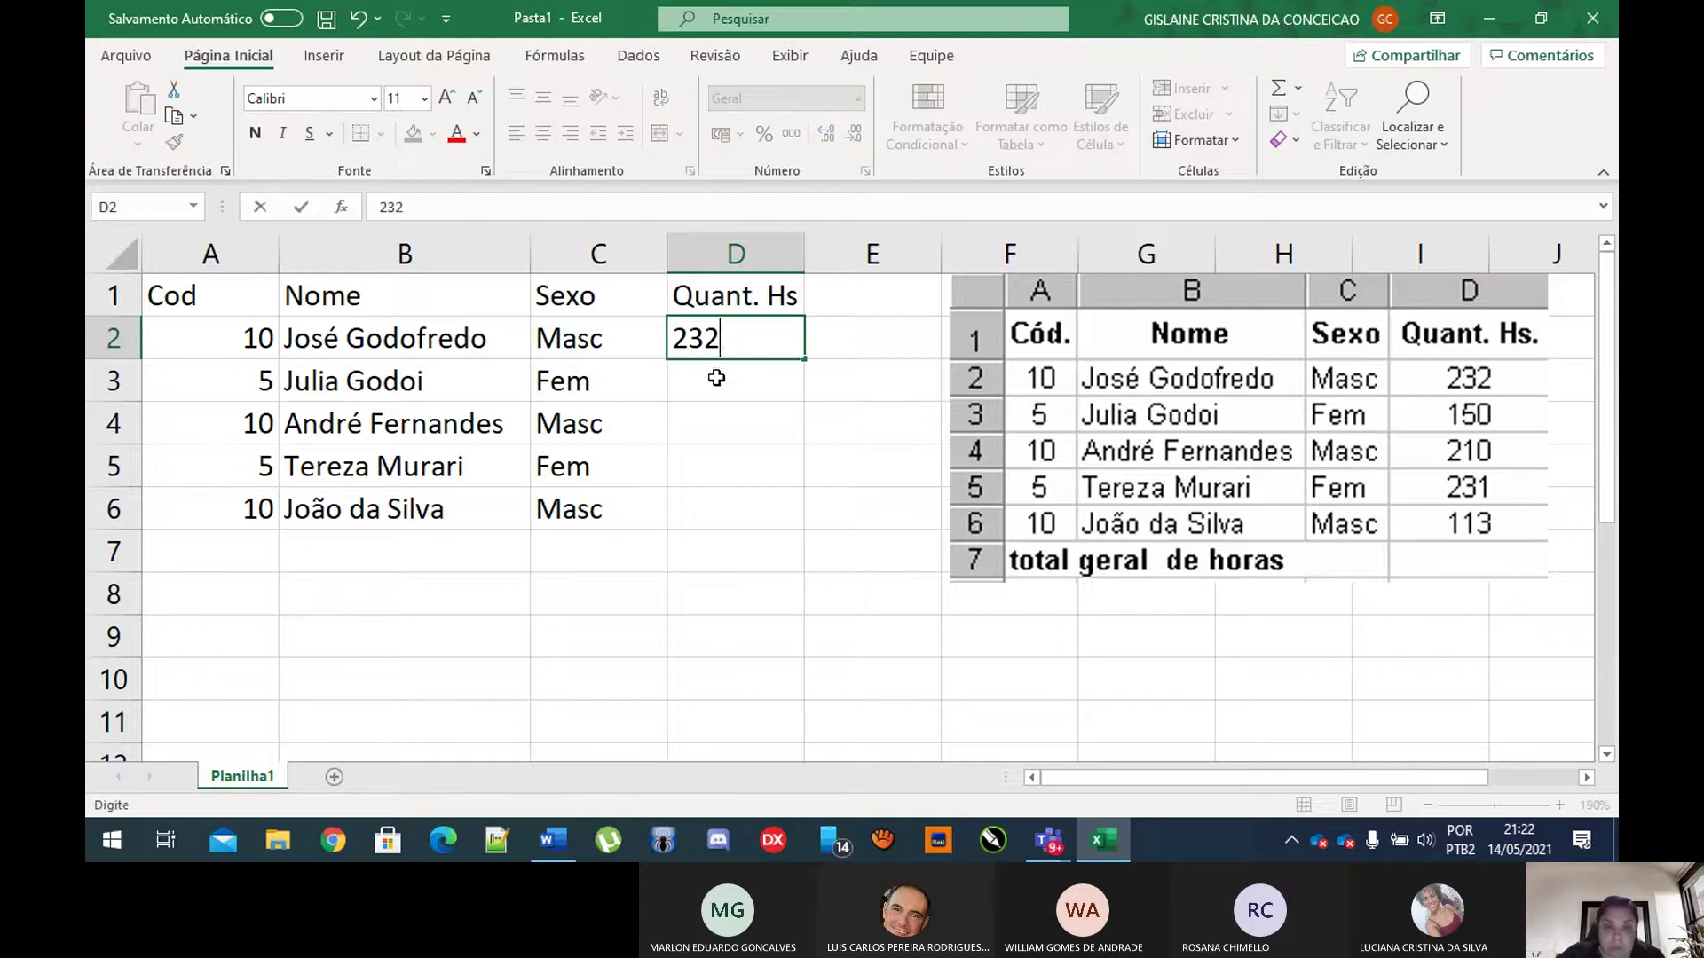
{"action": "key", "text": "Return"}
{"action": "type", "text": "150"}
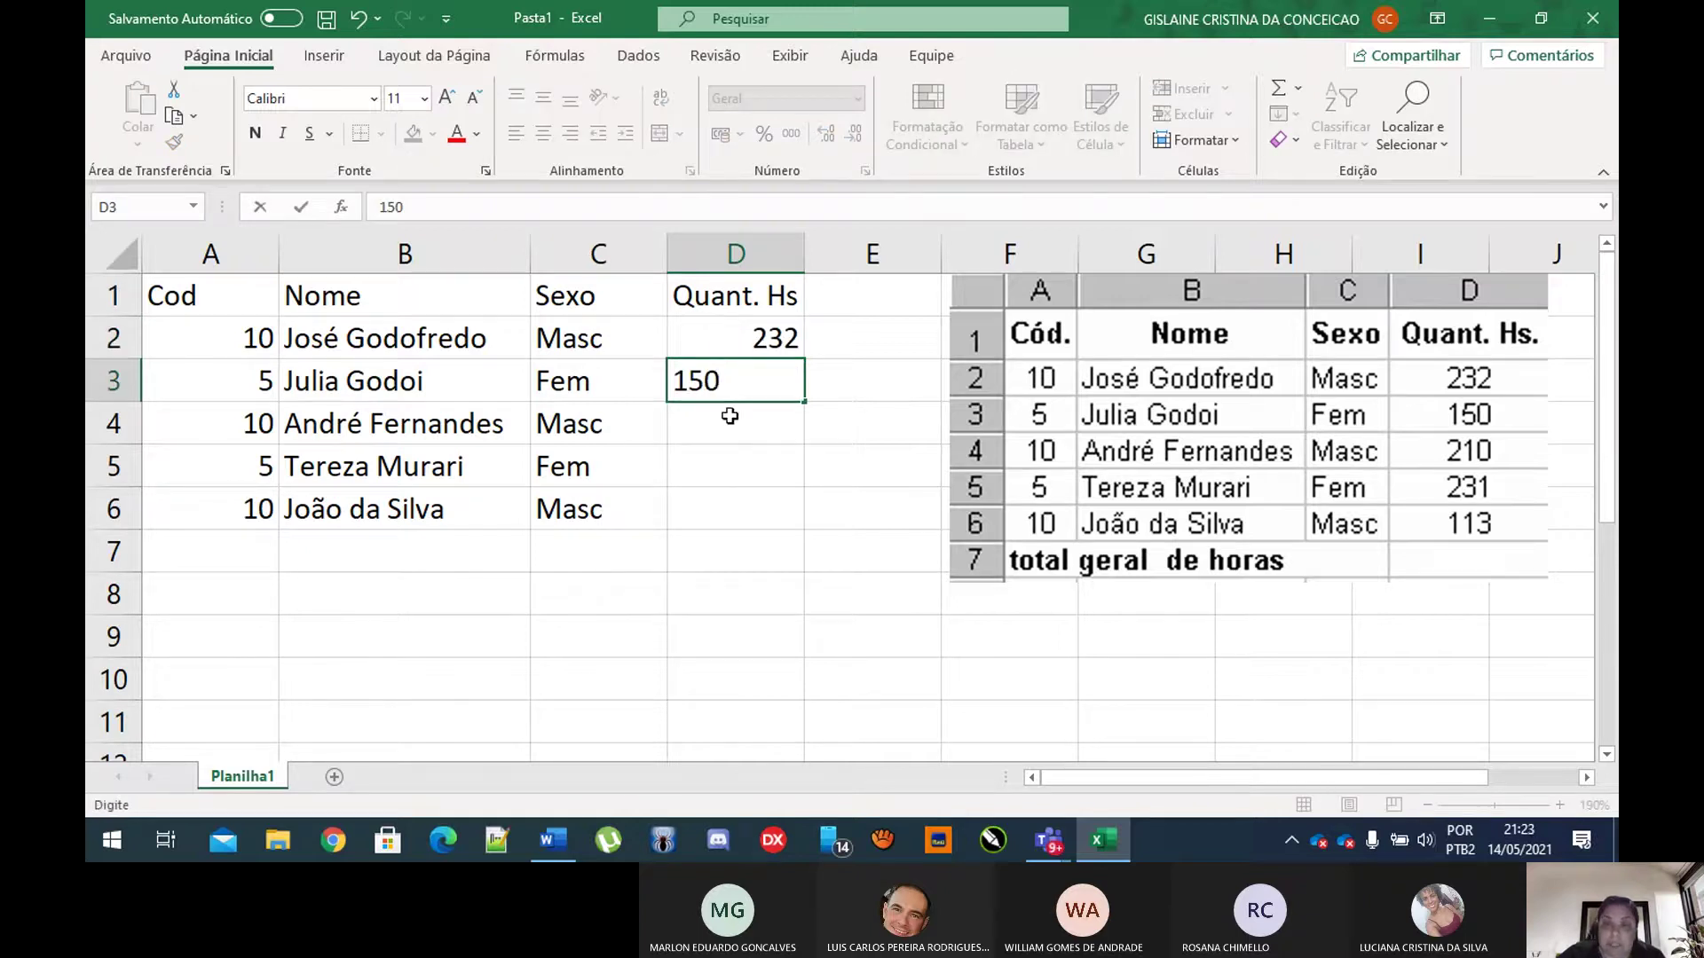
{"action": "key", "text": "Return"}
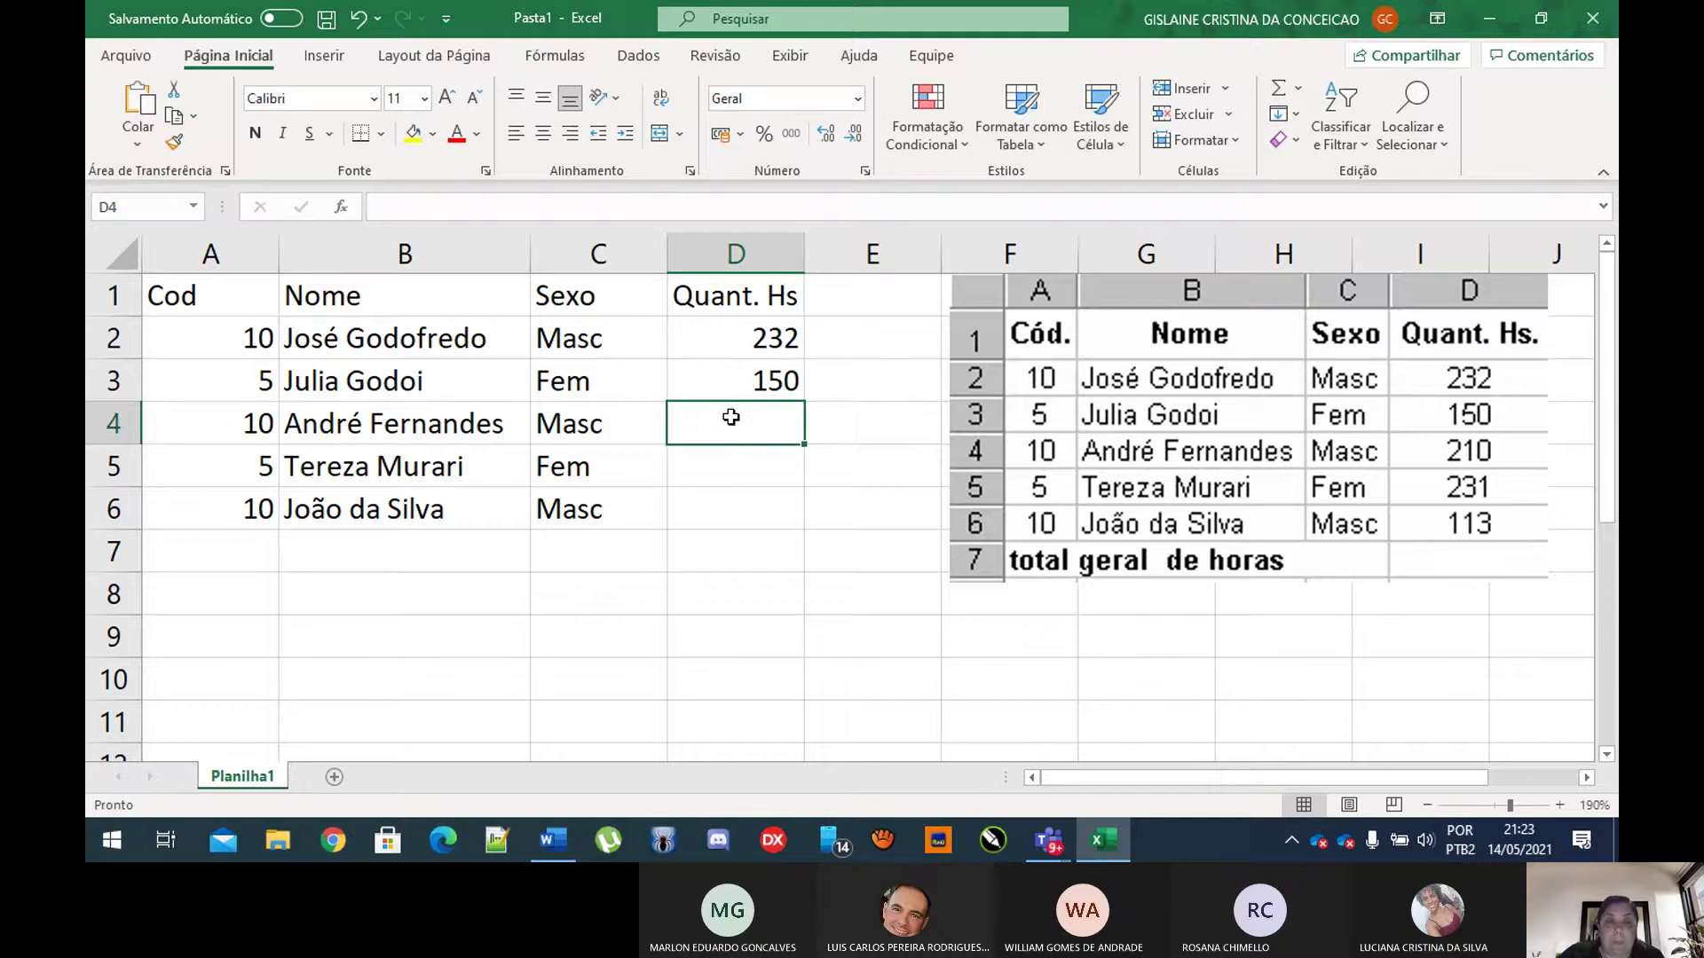
{"action": "type", "text": "210"}
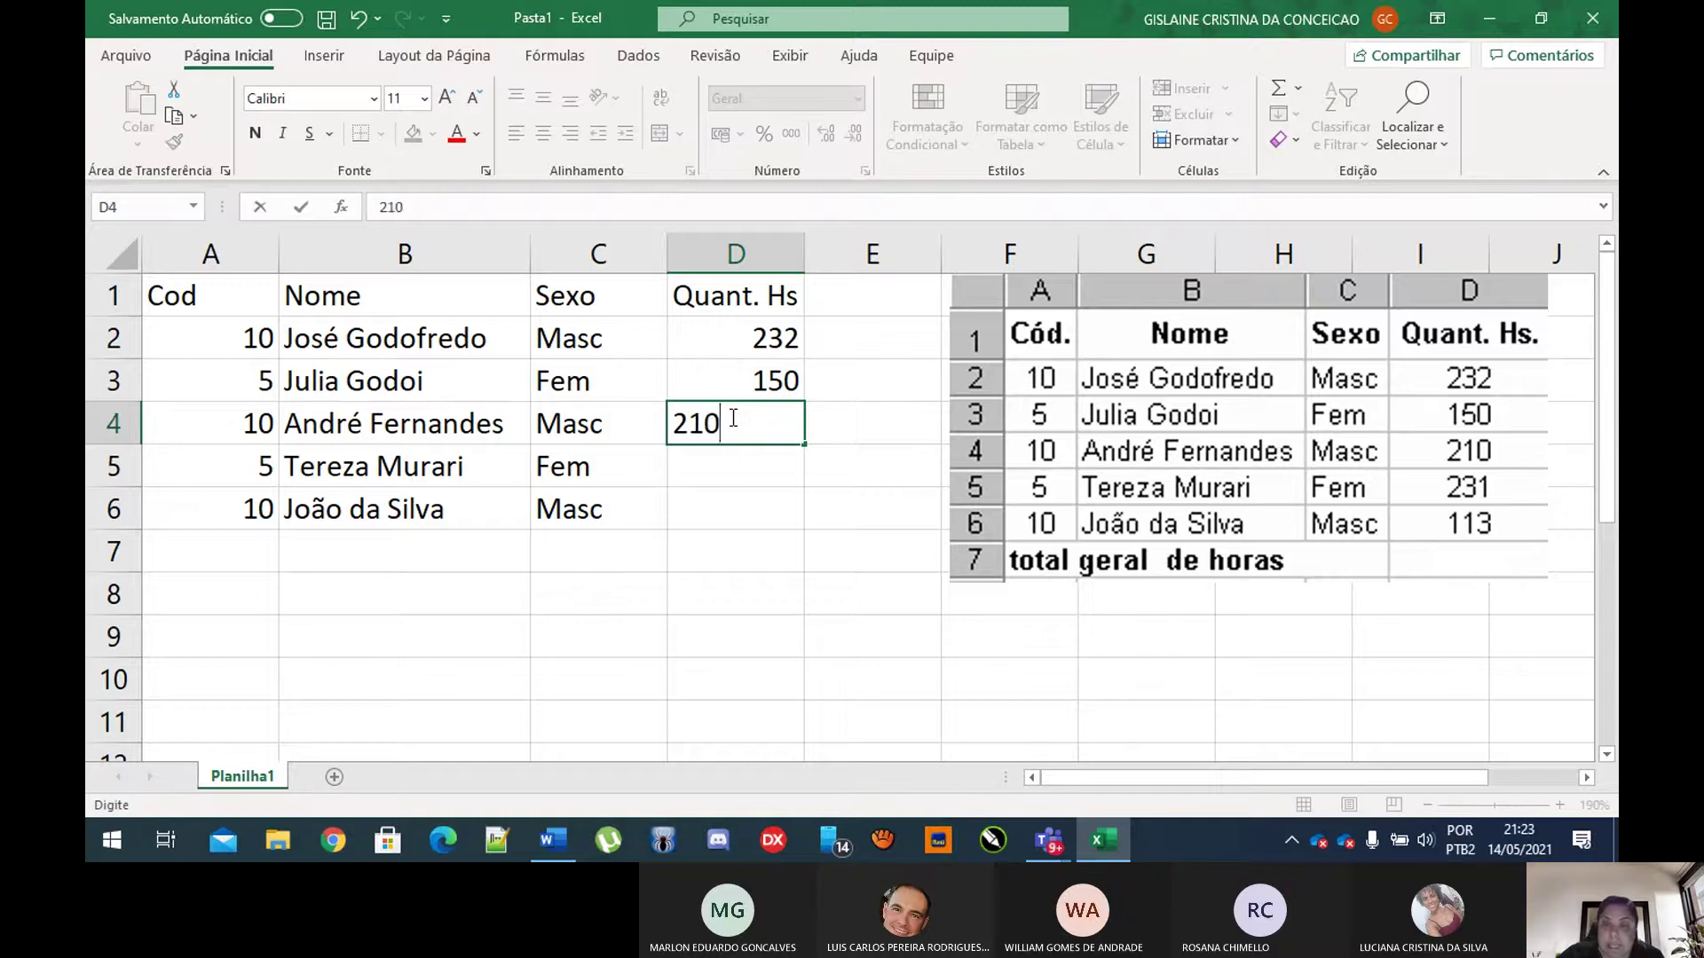
{"action": "left_click", "coordinate": [759, 477]}
{"action": "type", "text": "231"}
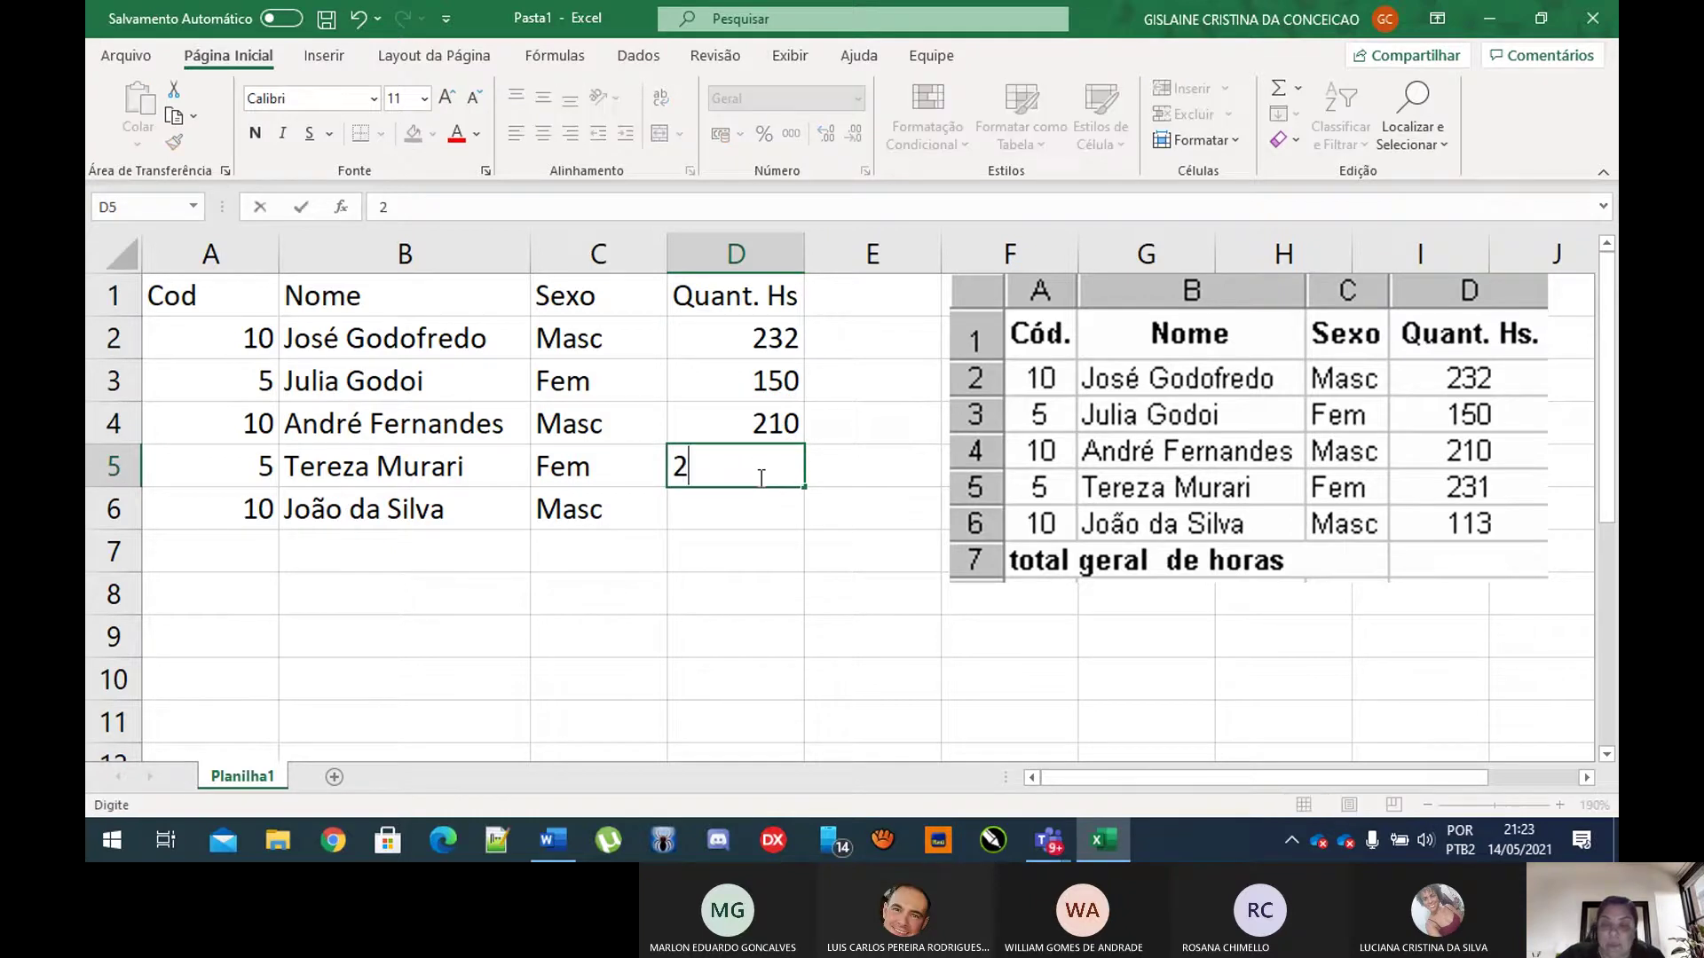
{"action": "left_click", "coordinate": [736, 512]}
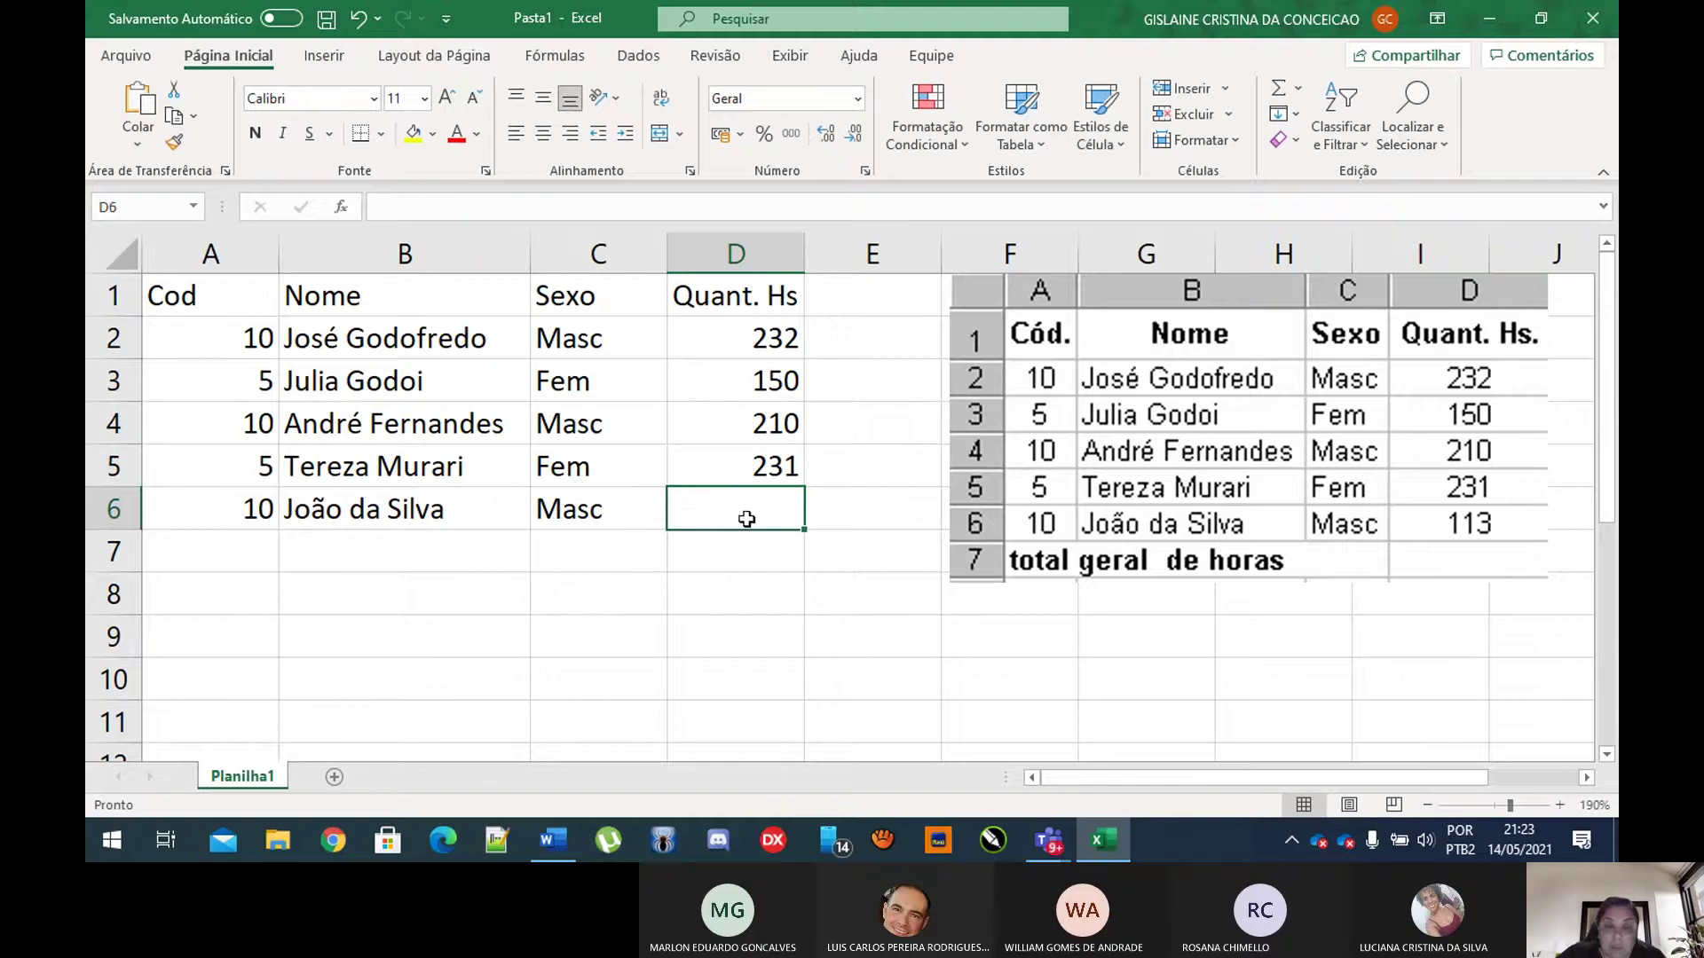
{"action": "type", "text": "113"}
{"action": "left_click", "coordinate": [784, 580]}
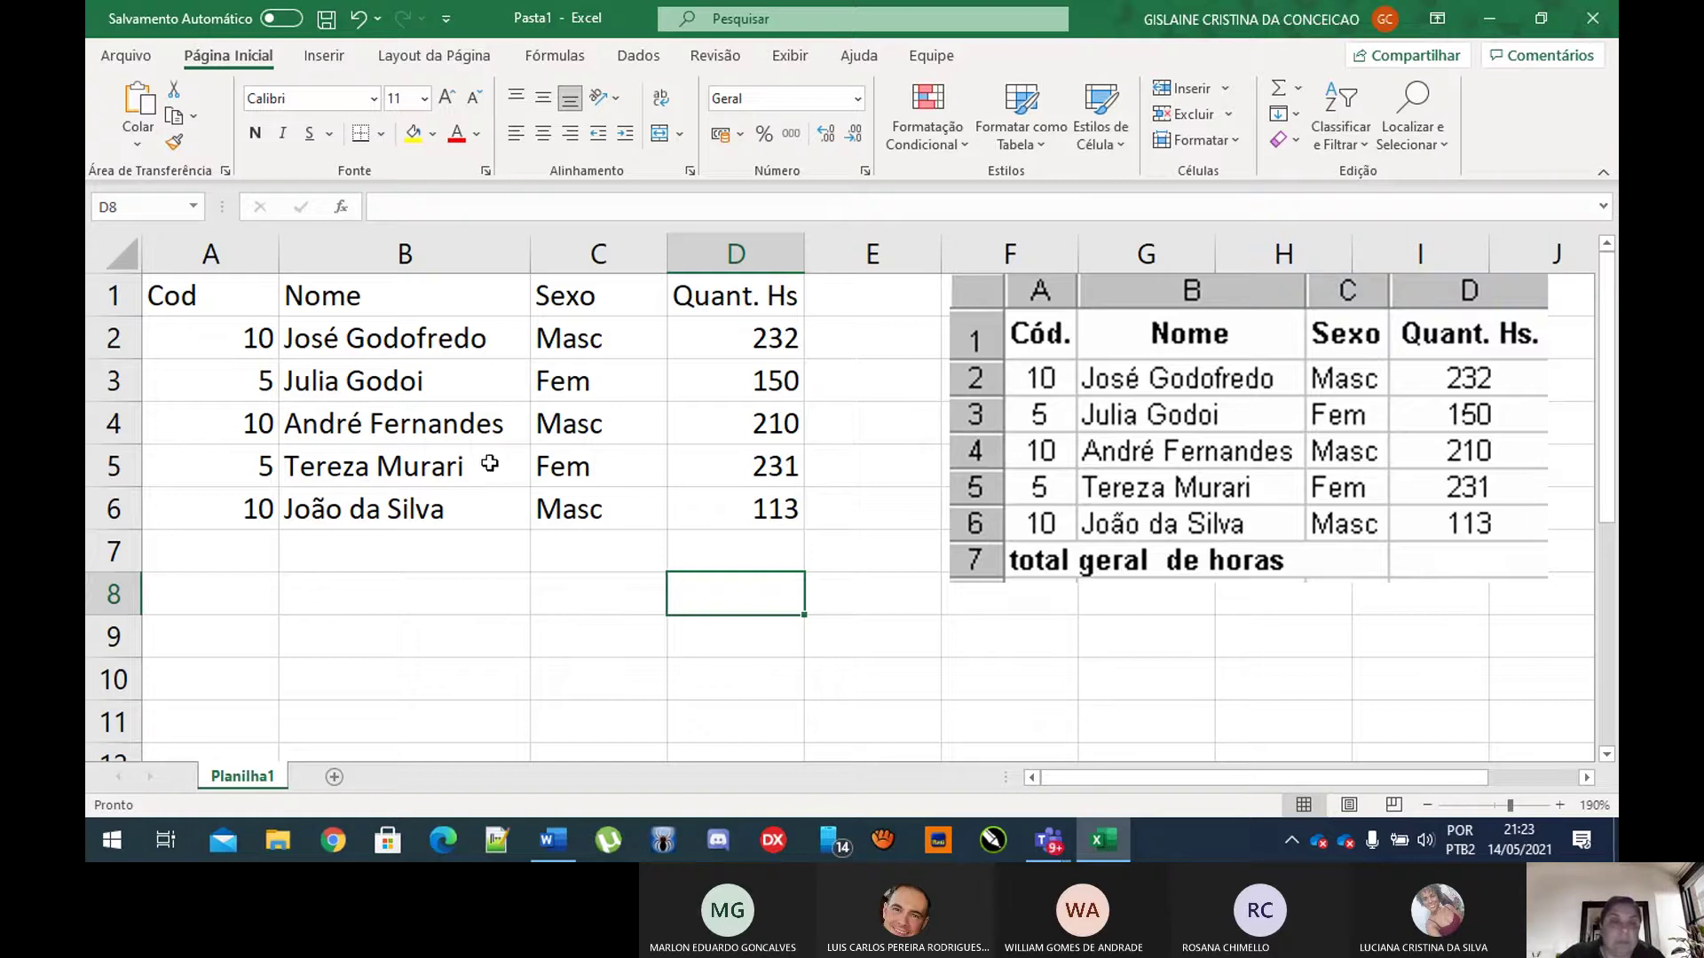
Step: Add the column heading Valor Hora in cell E1
{"action": "left_click", "coordinate": [871, 304]}
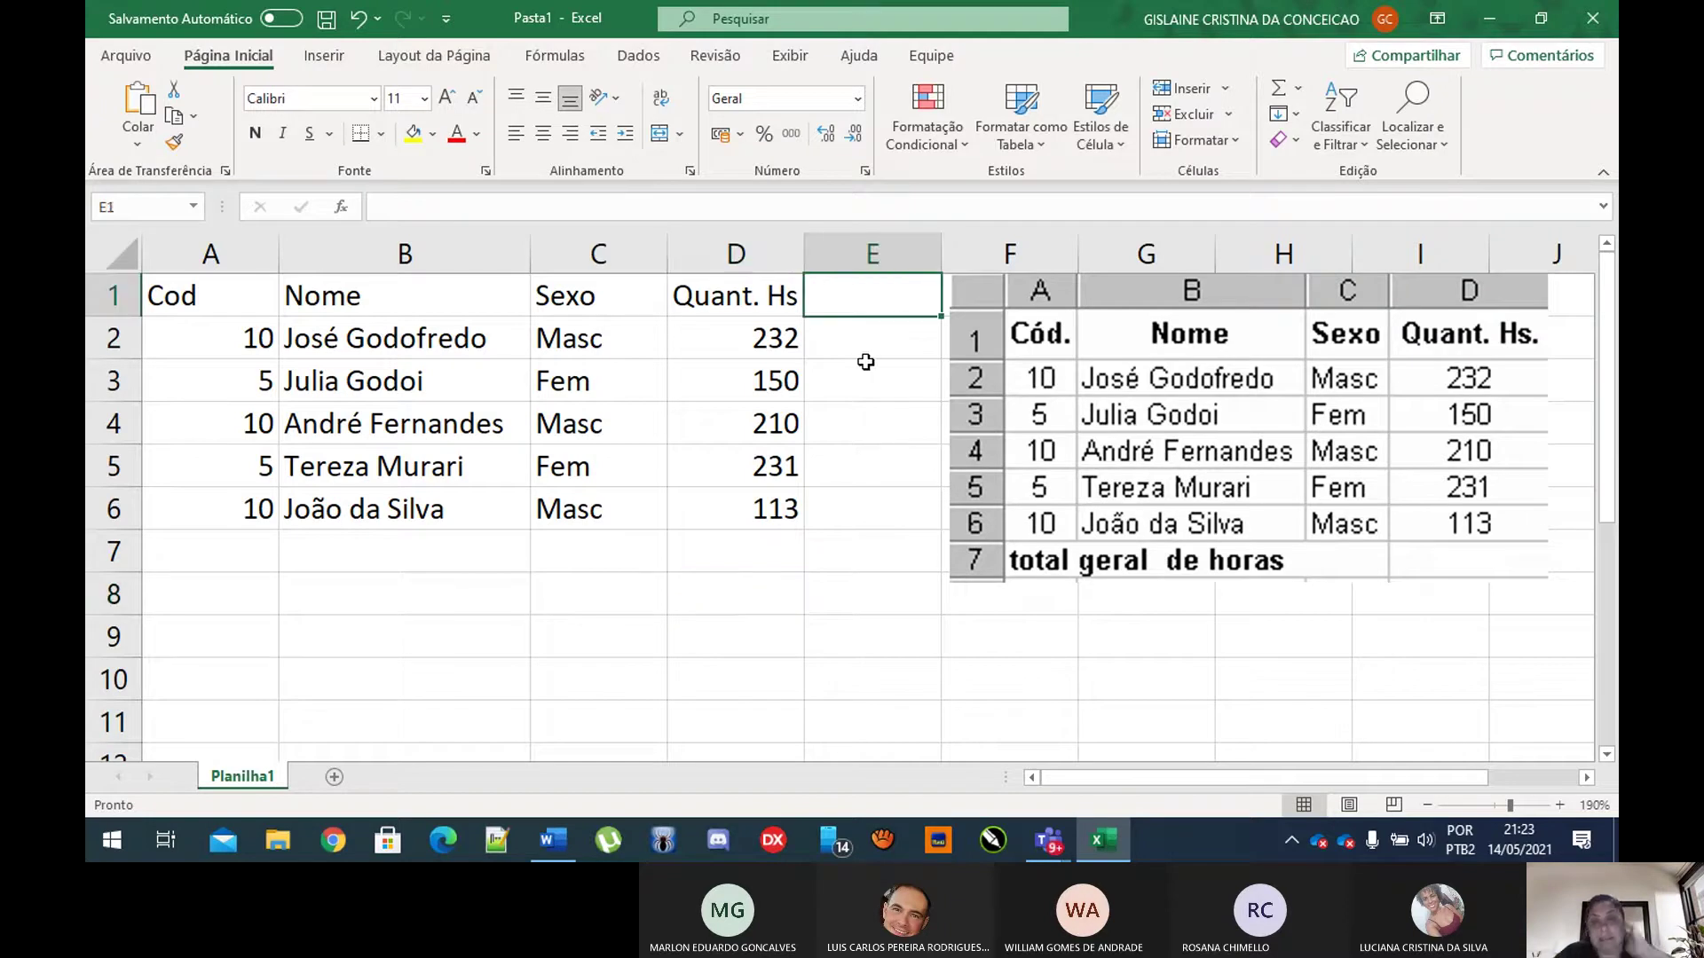
{"action": "type", "text": "Val"}
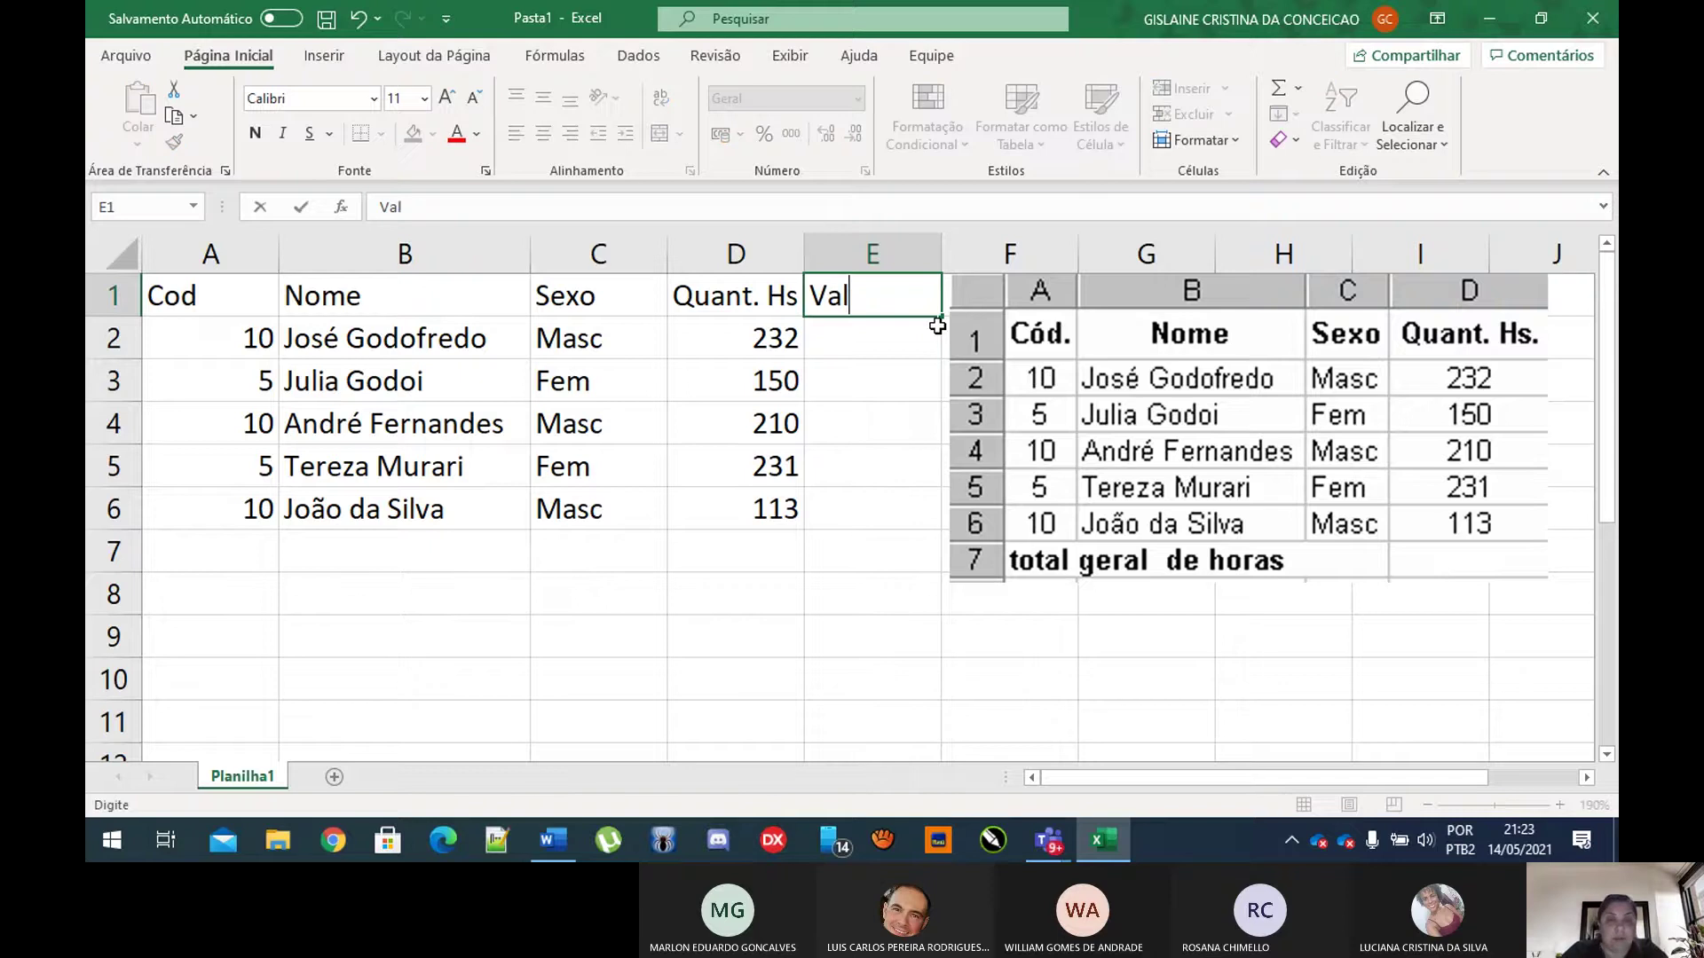
{"action": "type", "text": "or "}
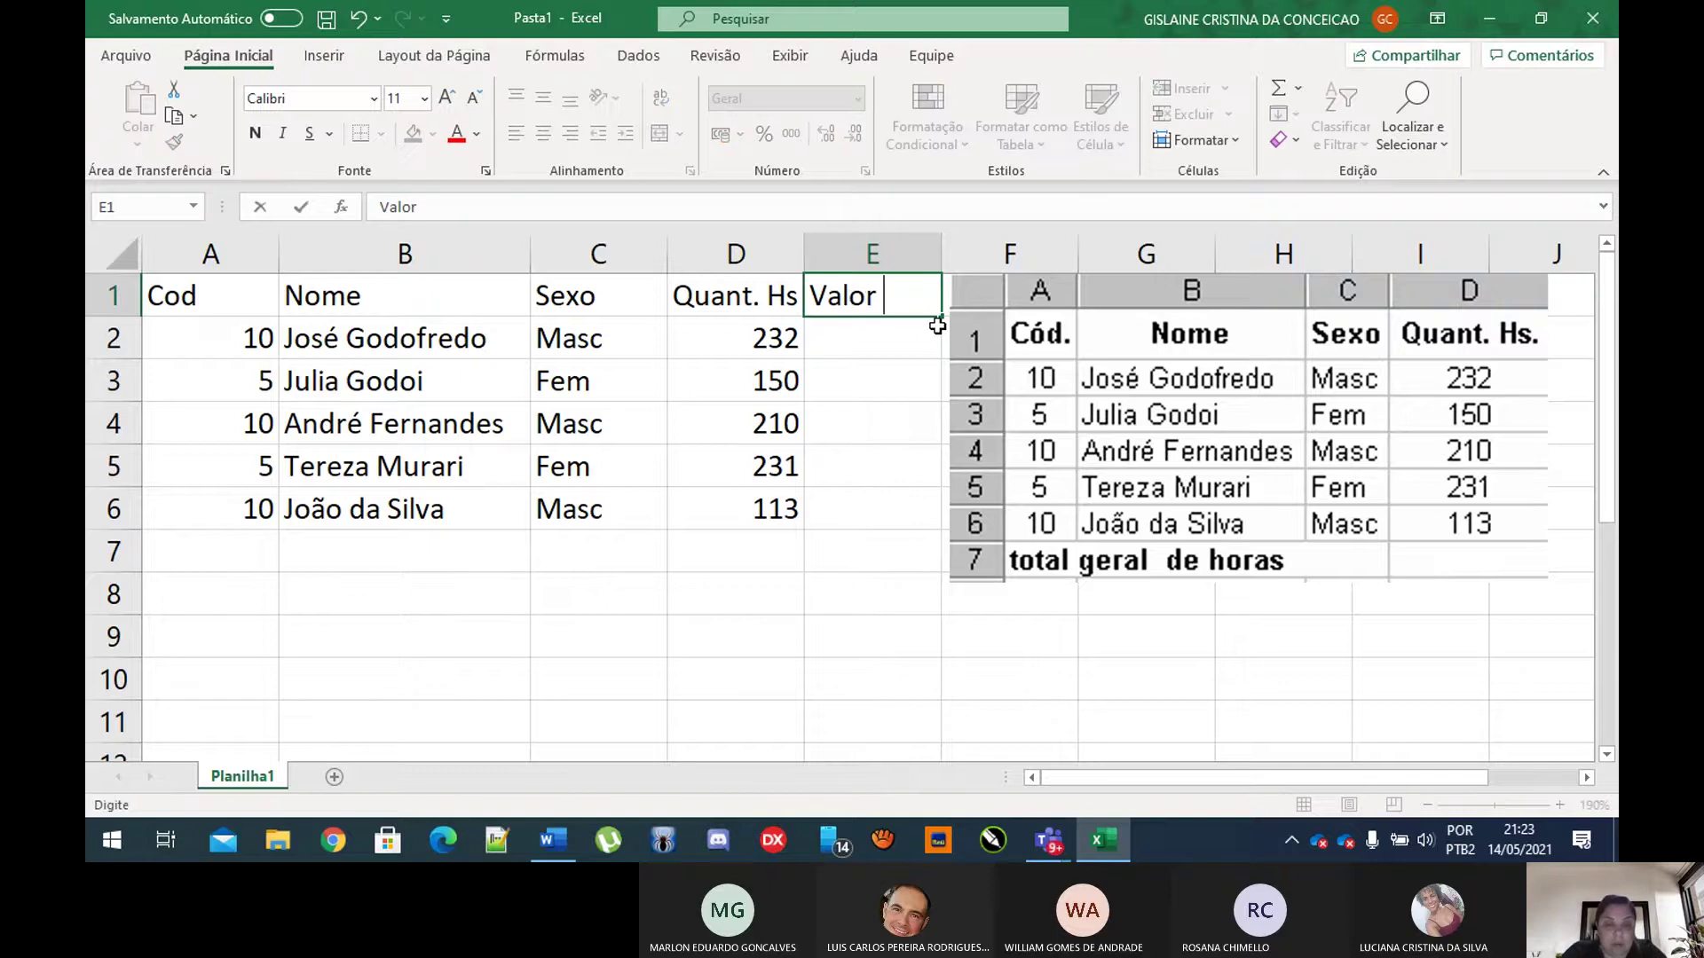
{"action": "type", "text": "Hora"}
{"action": "left_click", "coordinate": [874, 378]}
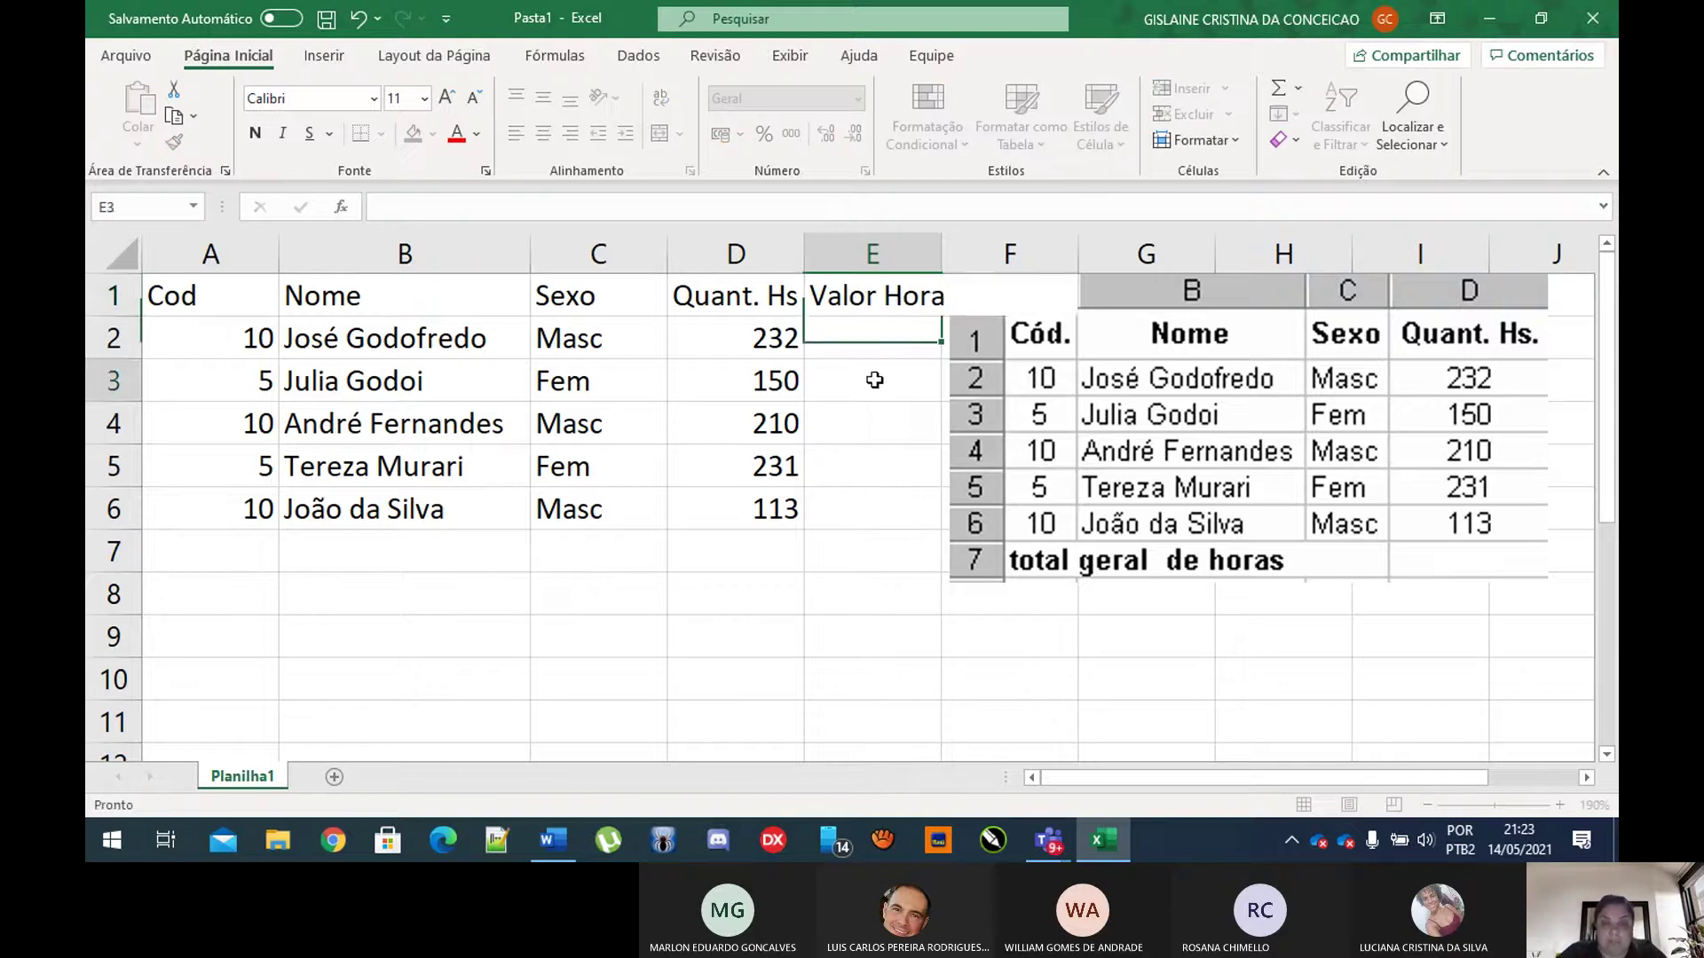
Step: Enter the row label Total Geral de Horas in cell A7 below the last record
{"action": "left_click", "coordinate": [207, 558]}
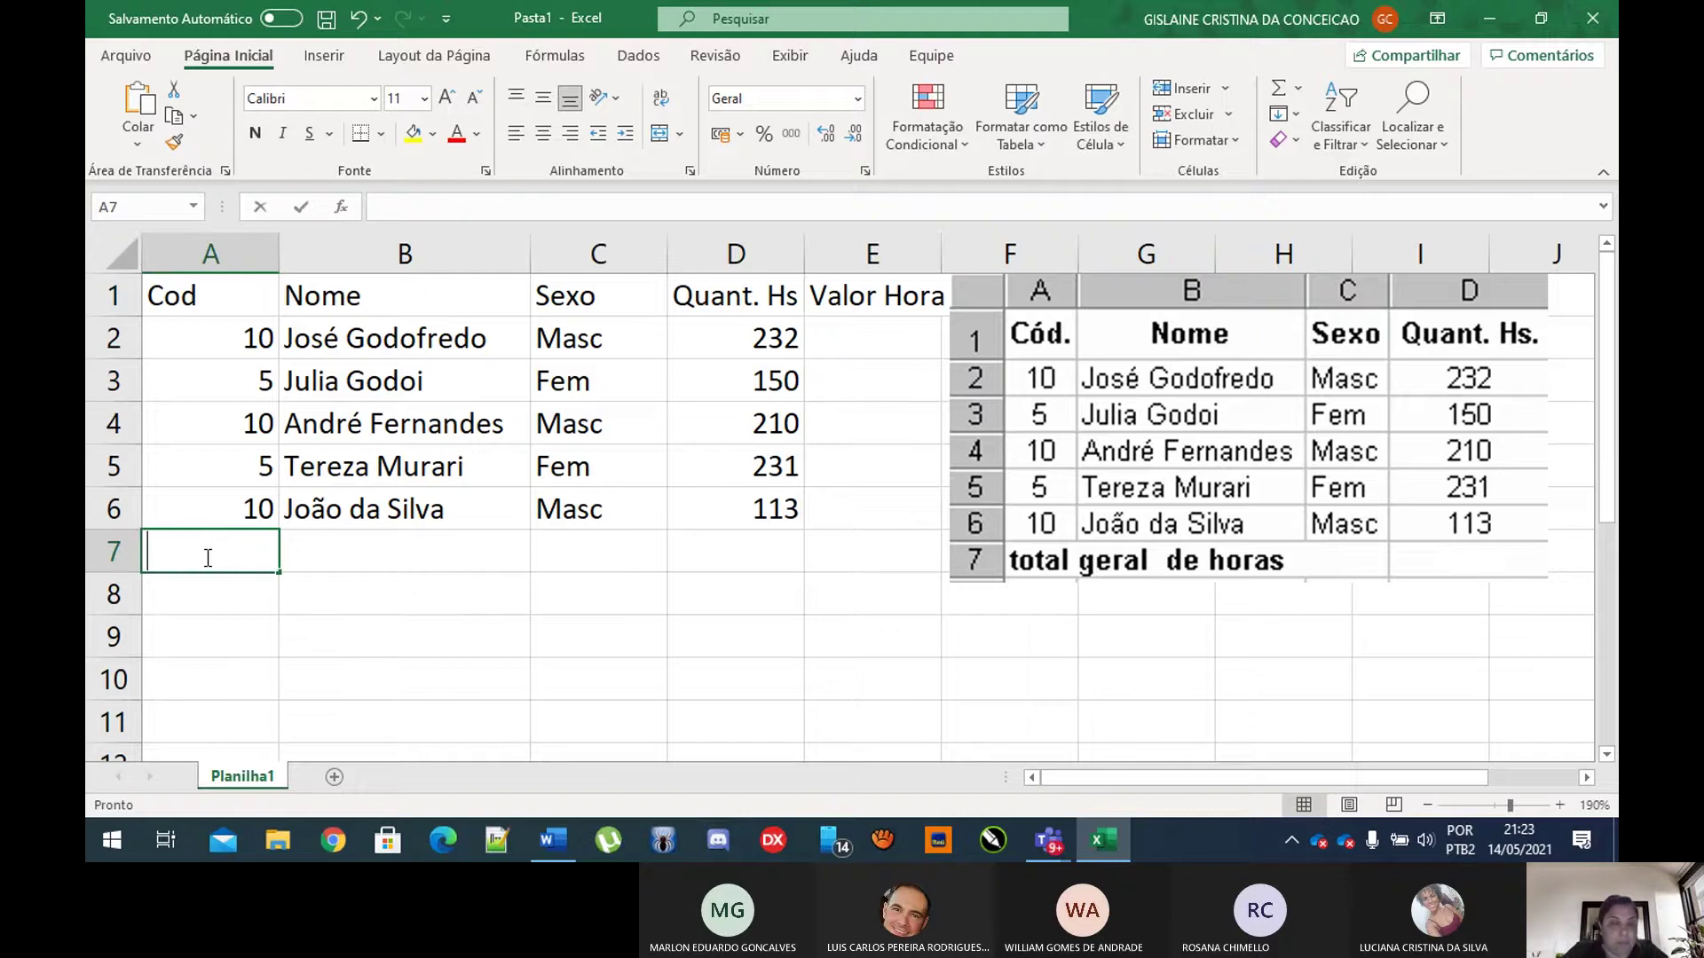
{"action": "type", "text": "T"}
{"action": "type", "text": "ota"}
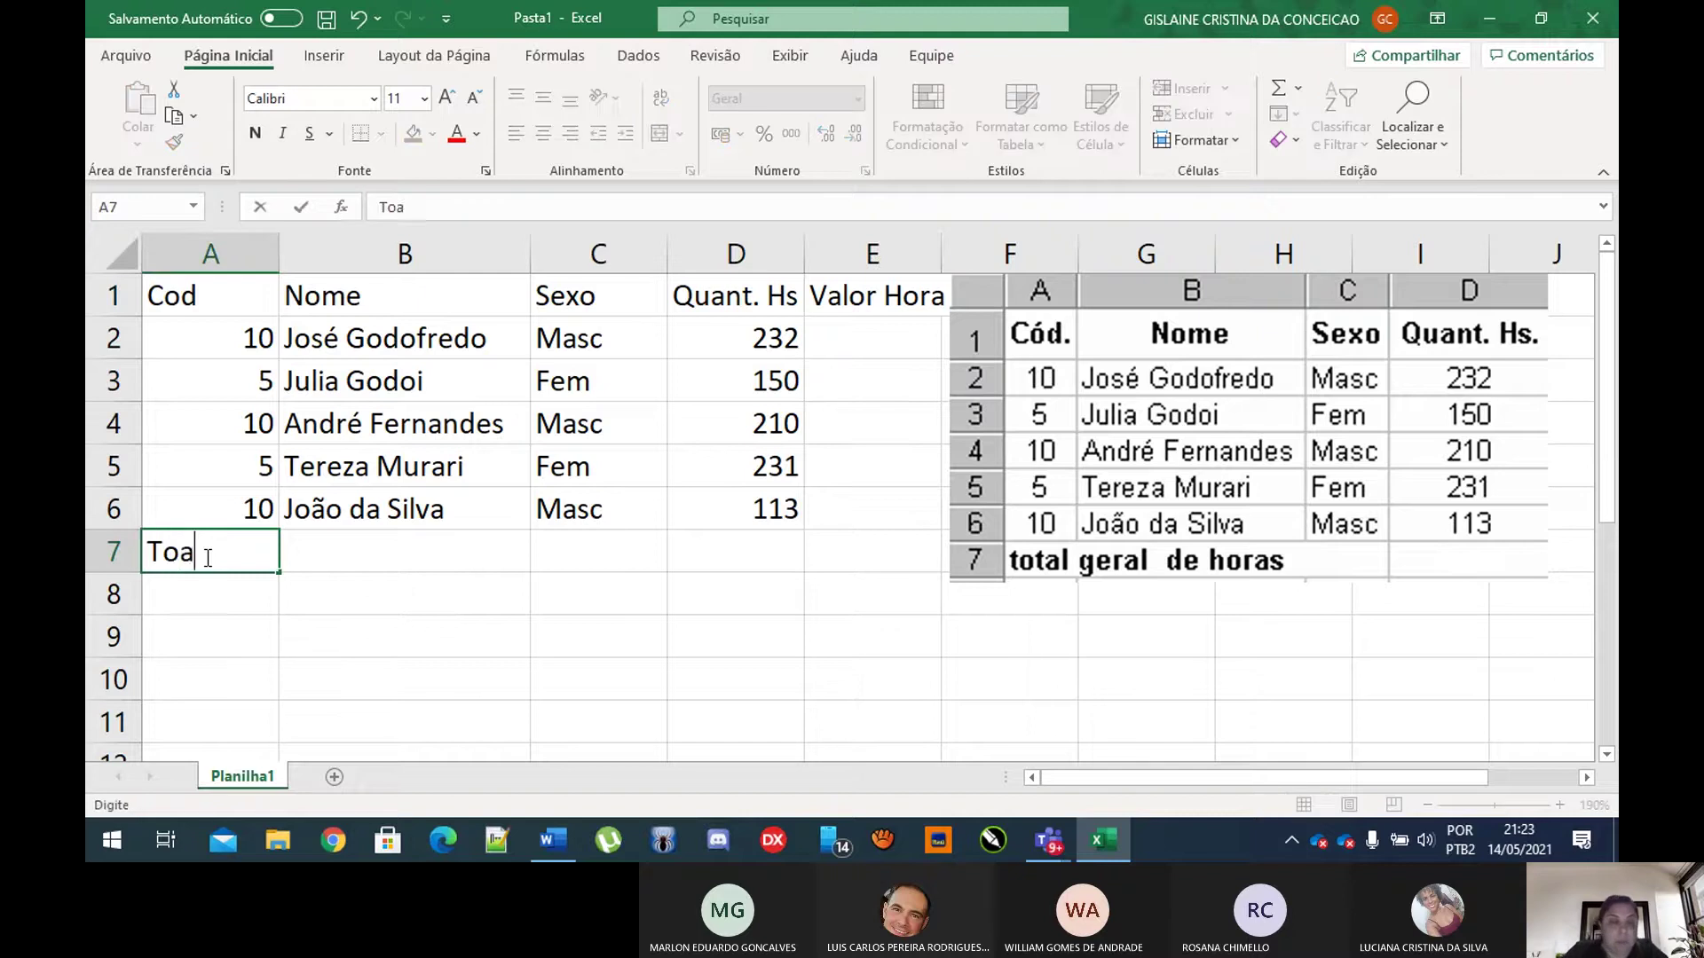
{"action": "key", "text": "BackSpace"}
{"action": "type", "text": "tal Ge"}
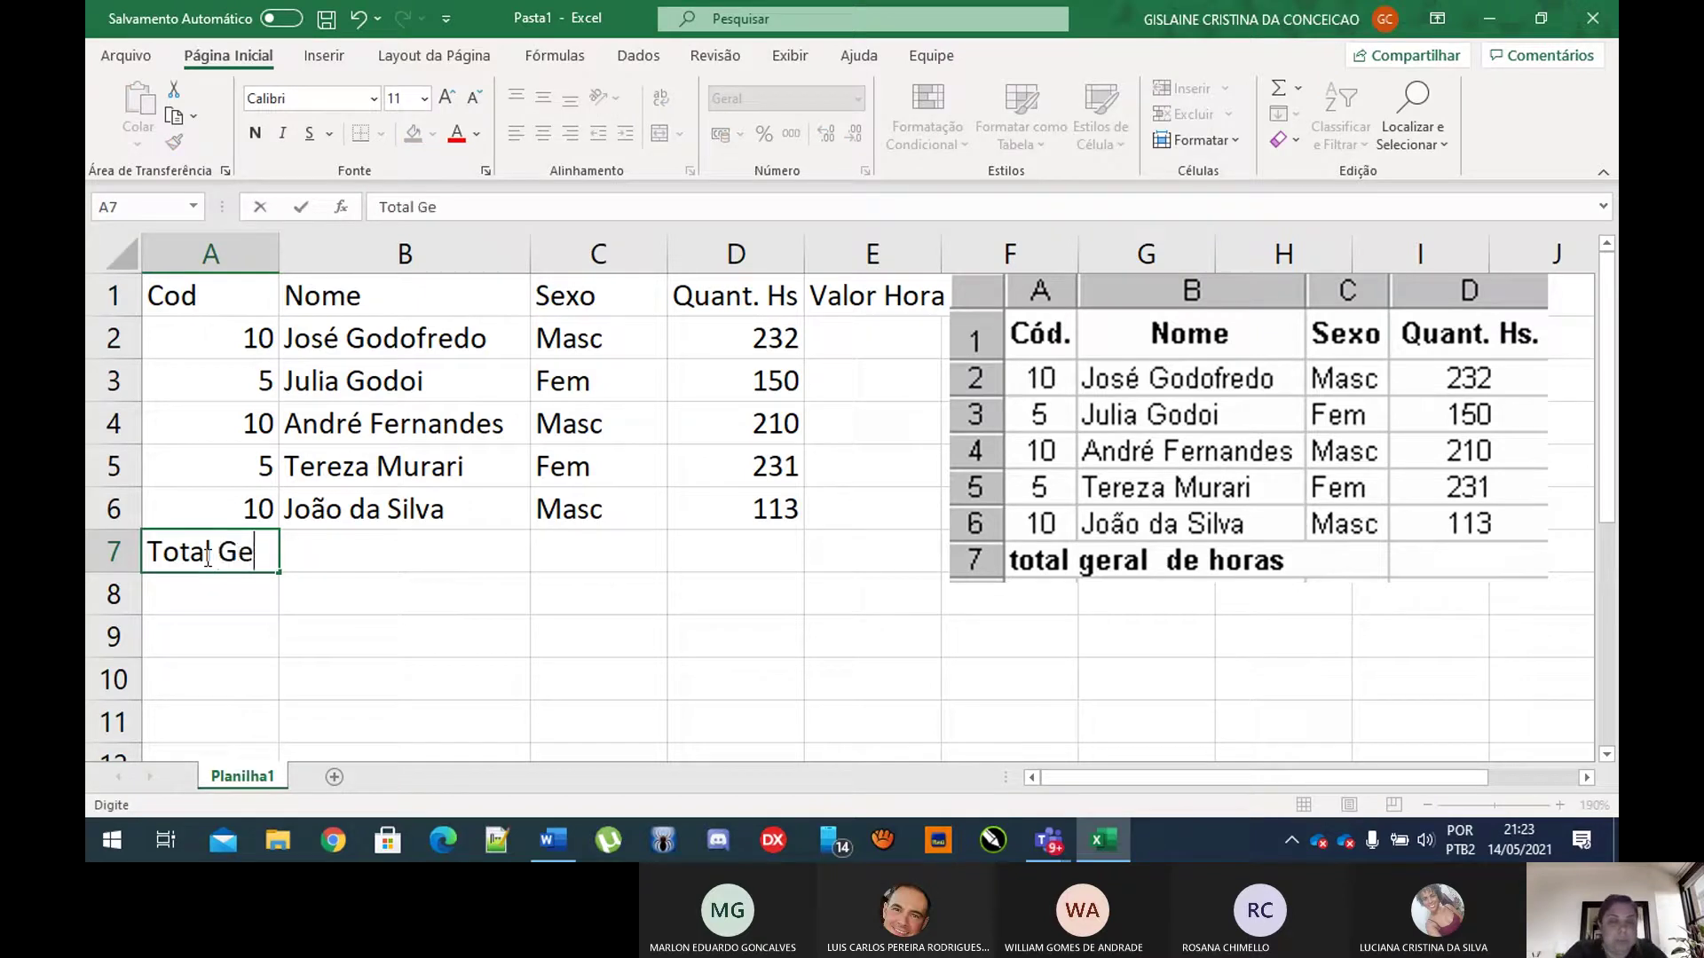
{"action": "type", "text": "ral de Hr"}
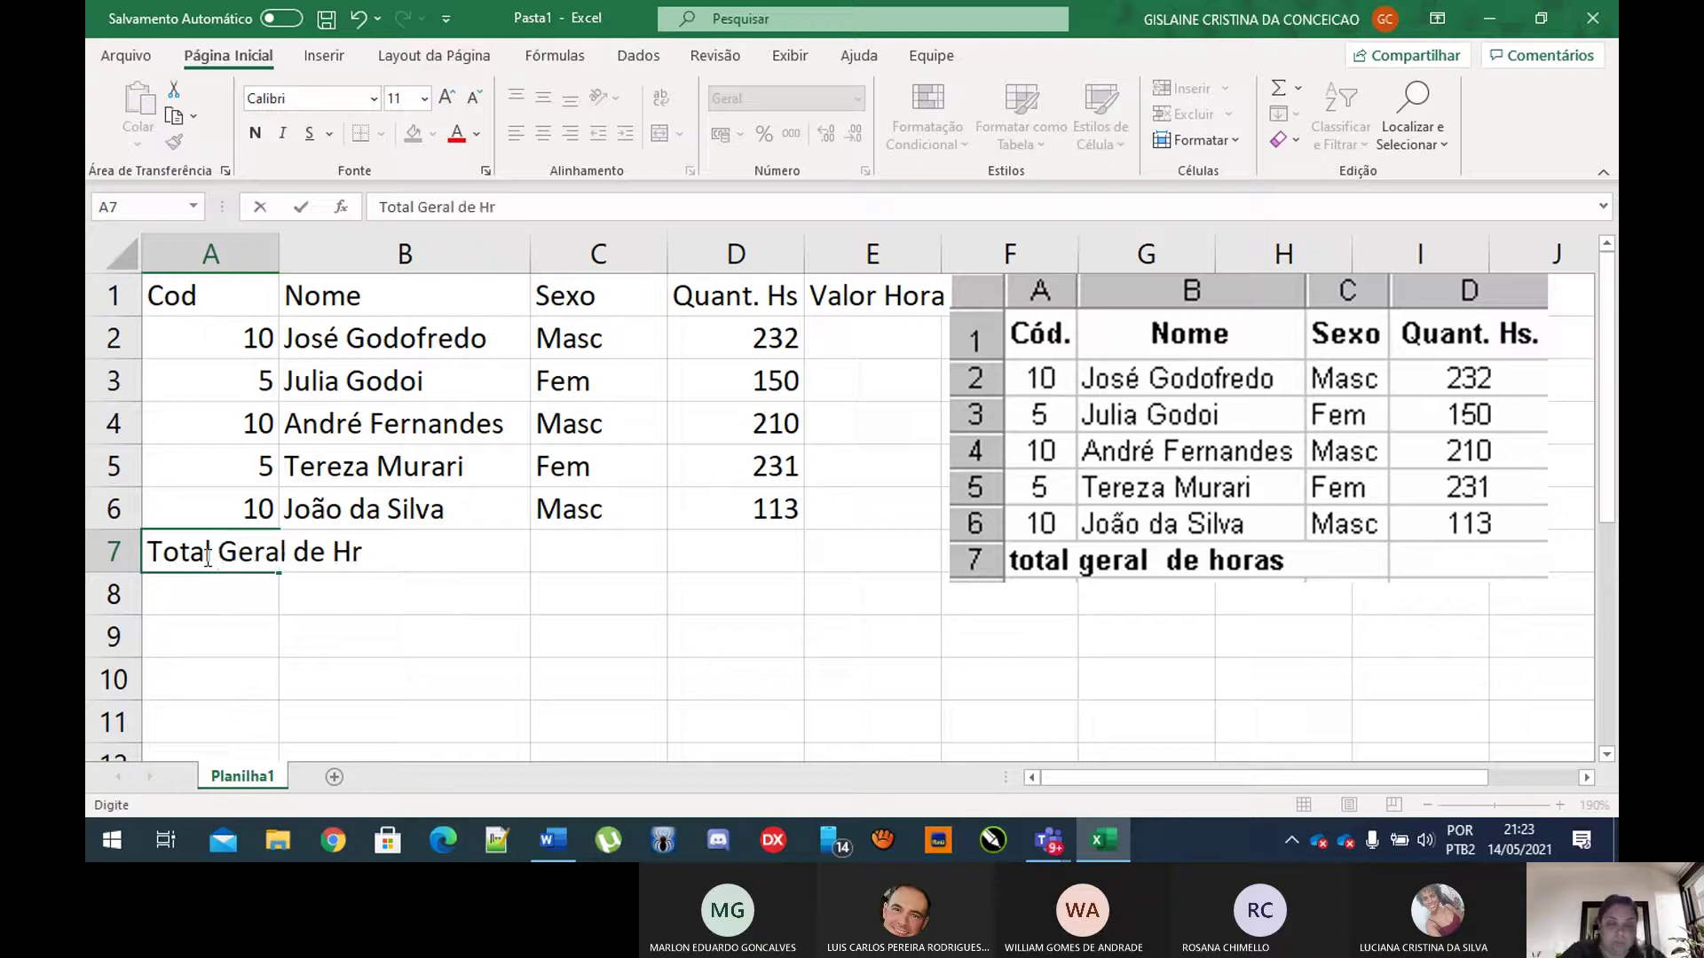
{"action": "key", "text": "BackSpace"}
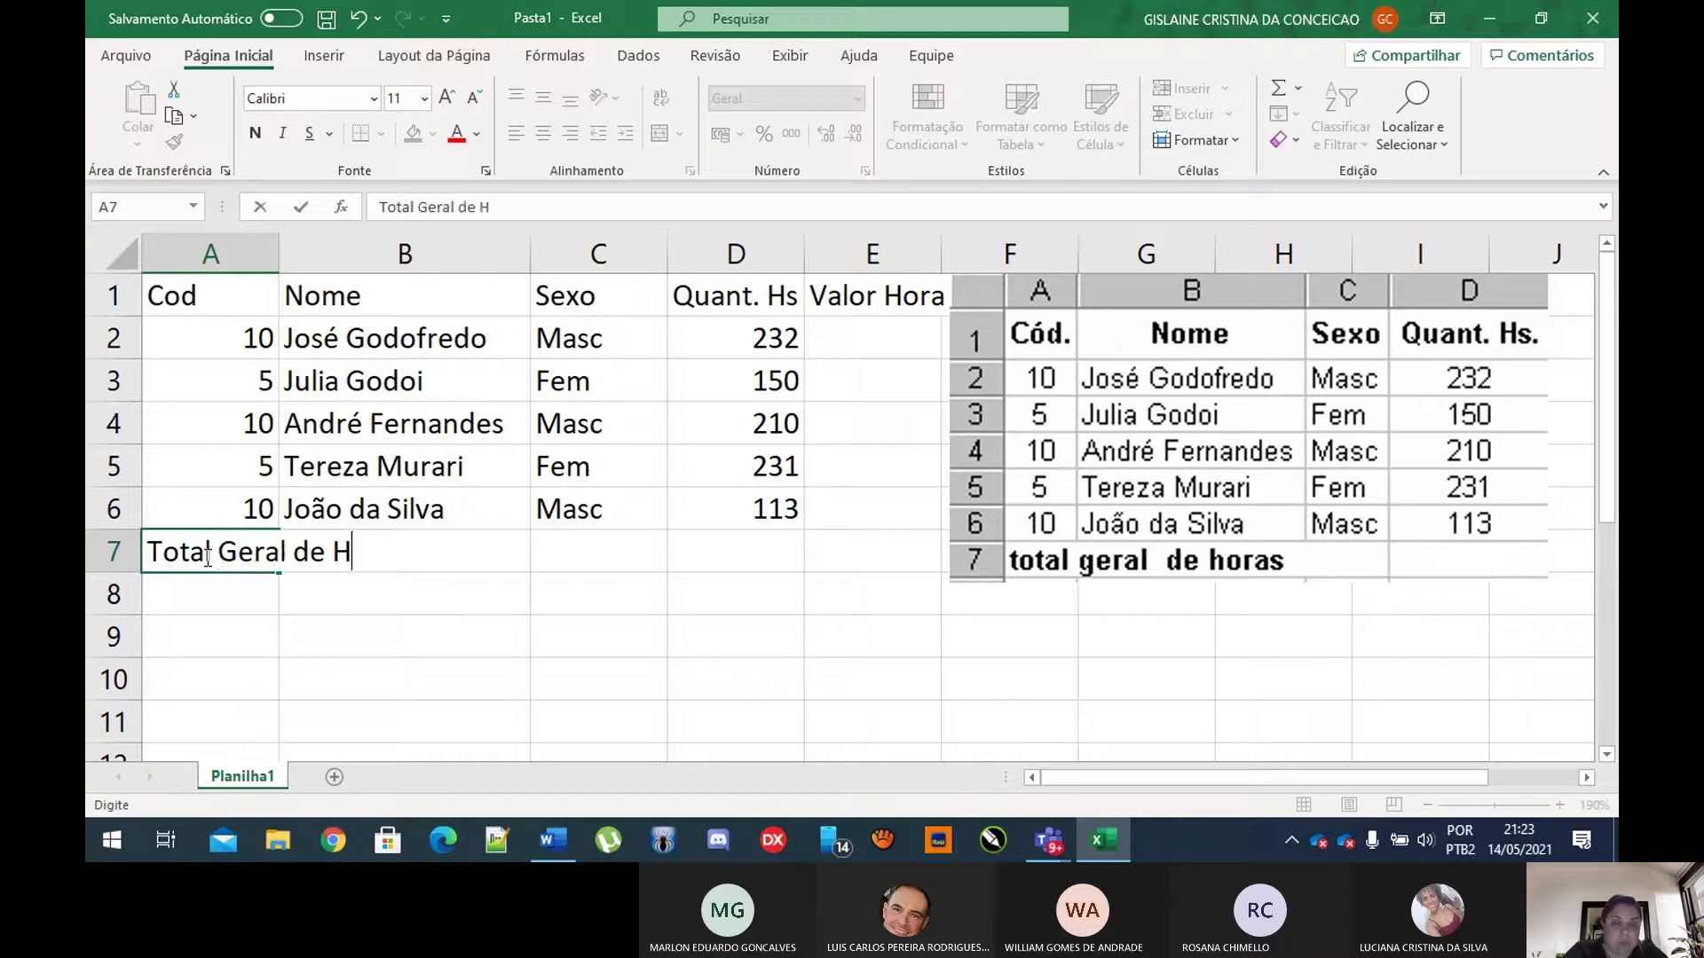
{"action": "type", "text": "oras"}
{"action": "left_click", "coordinate": [586, 635]}
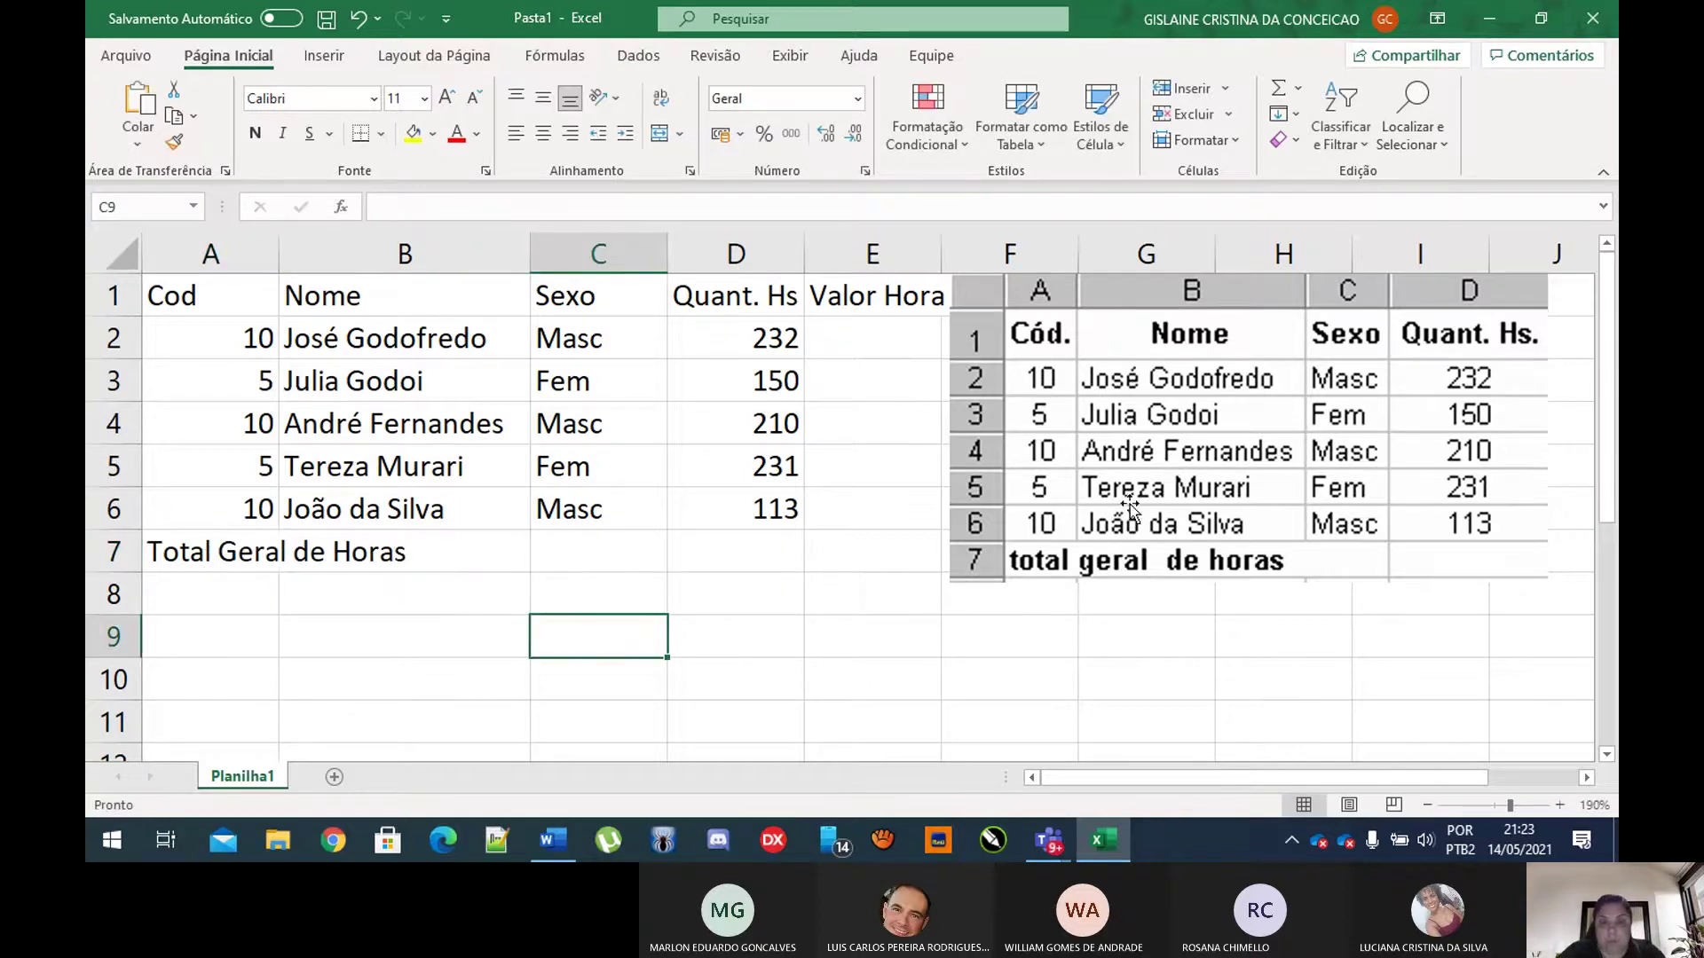
Step: Delete the reference picture beside the table and widen column E slightly so the Valor Hora heading fits
{"action": "left_click", "coordinate": [1180, 481]}
{"action": "key", "text": "Delete"}
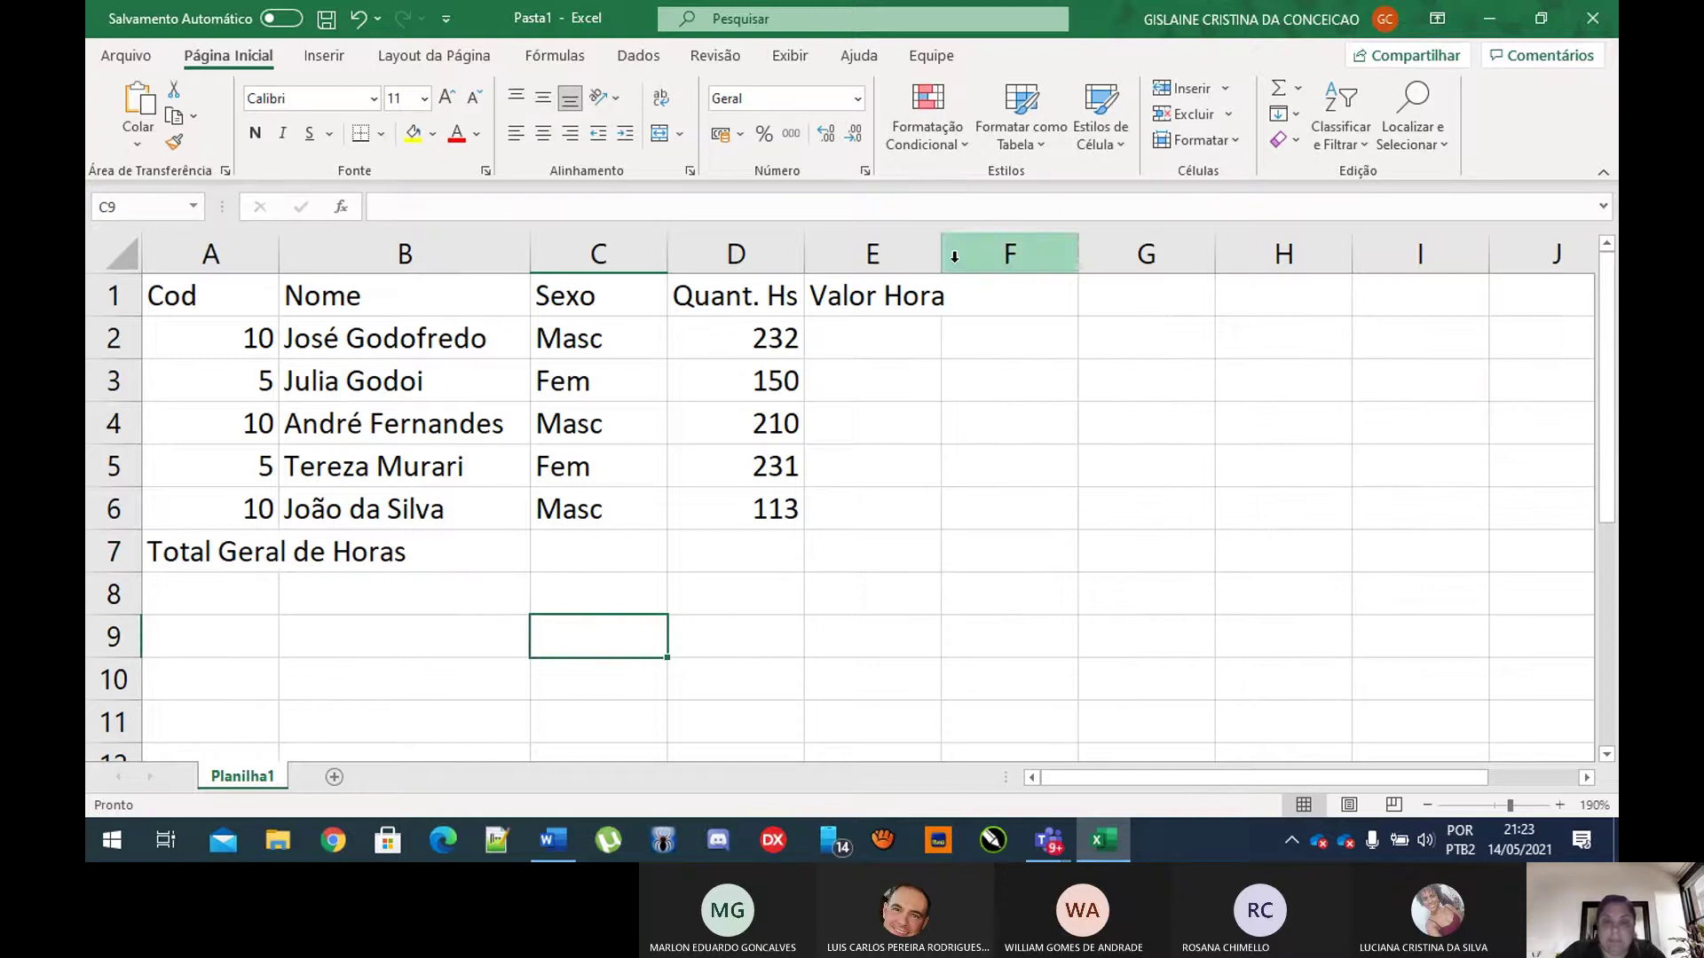
{"action": "left_click", "coordinate": [914, 371]}
{"action": "left_click_drag", "start_coordinate": [943, 255], "coordinate": [962, 256]}
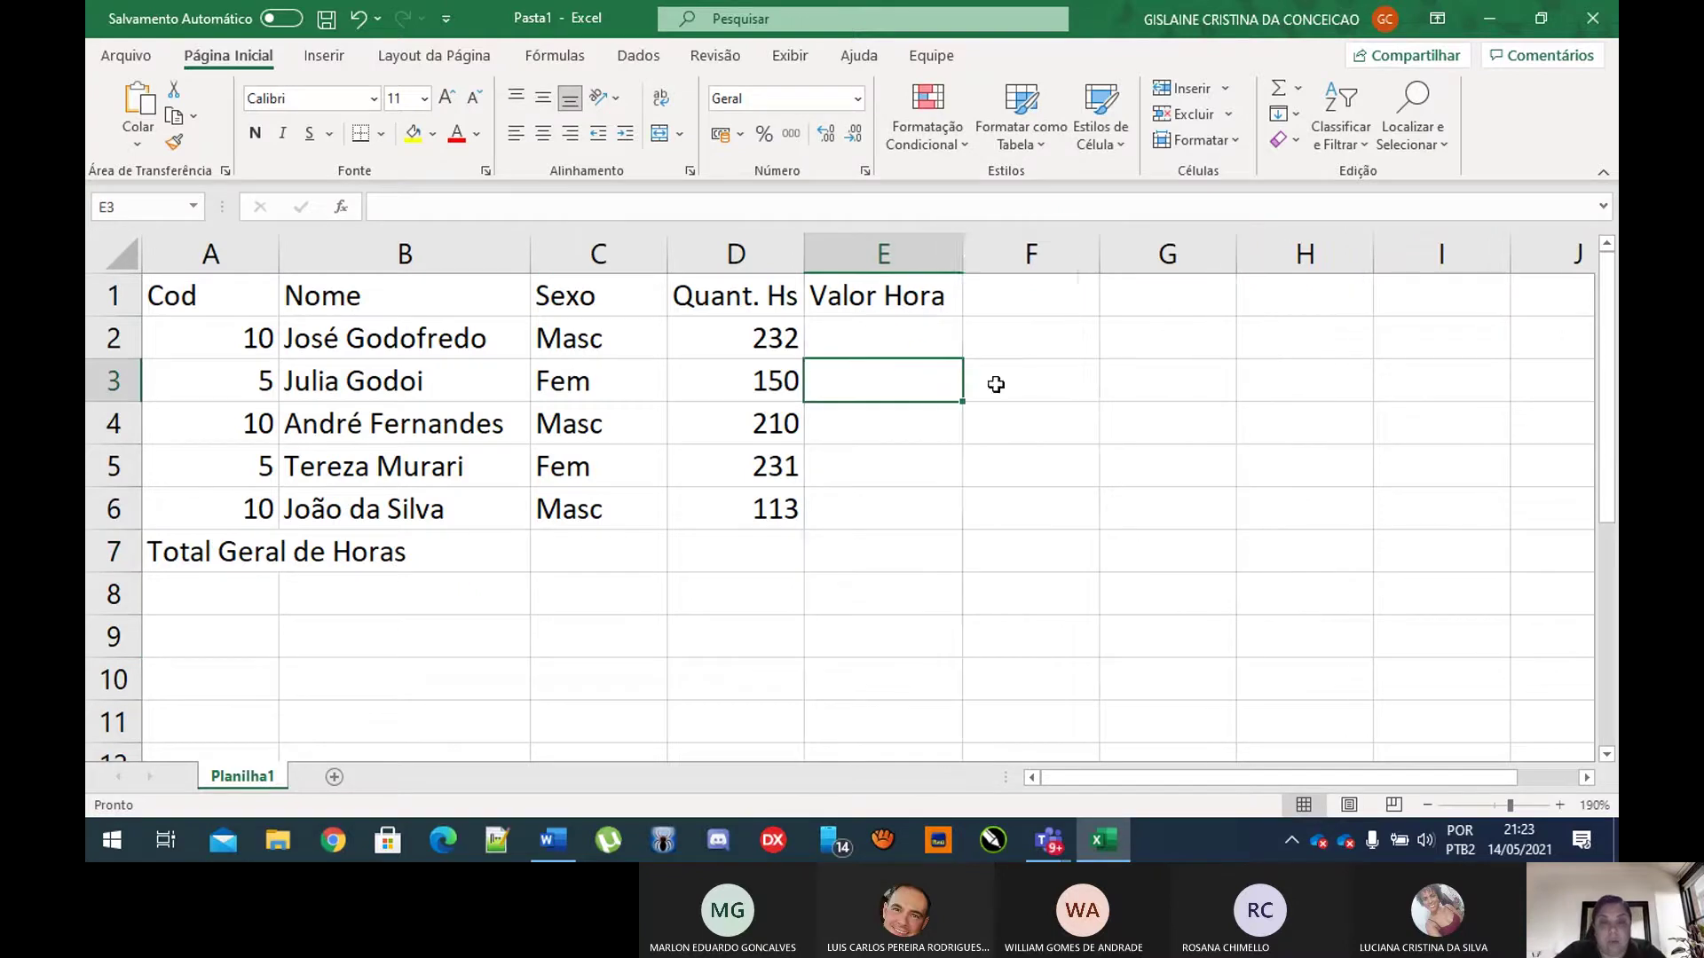
{"action": "left_click", "coordinate": [994, 384]}
{"action": "left_click", "coordinate": [534, 351]}
Step: Fill the Valor Hora column in cells E2 to E6 with 13, 9,90, 7,5, 5,9 and 25
{"action": "left_click", "coordinate": [864, 342]}
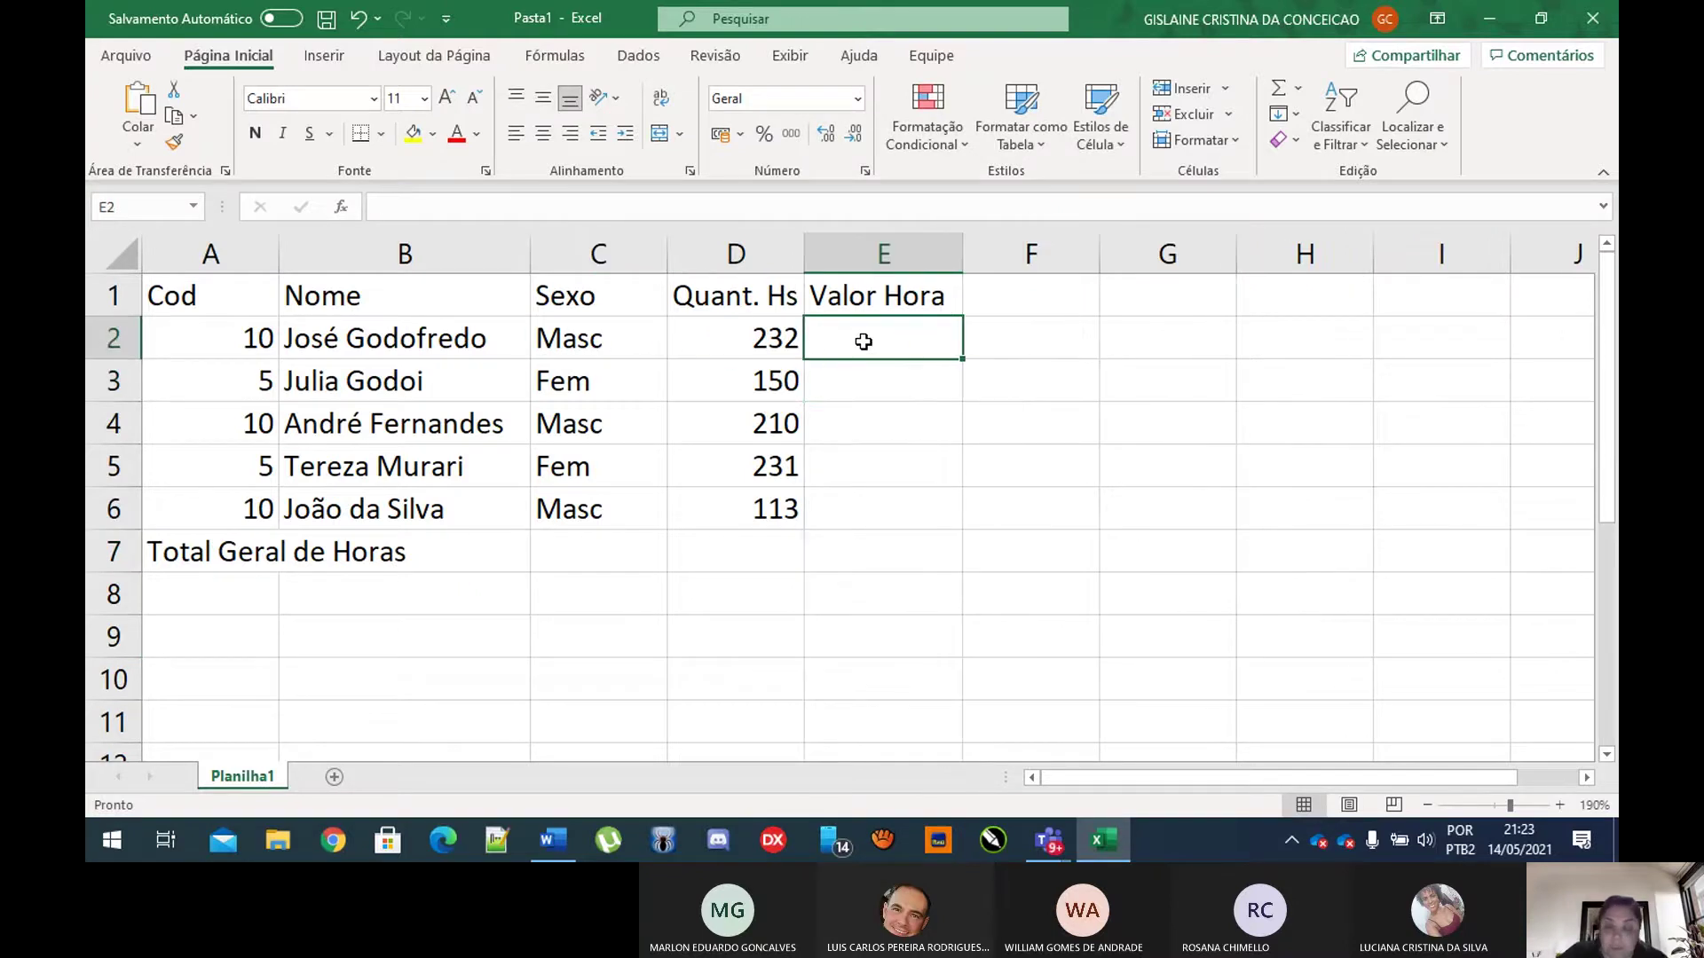
{"action": "type", "text": "13"}
{"action": "left_click", "coordinate": [864, 379]}
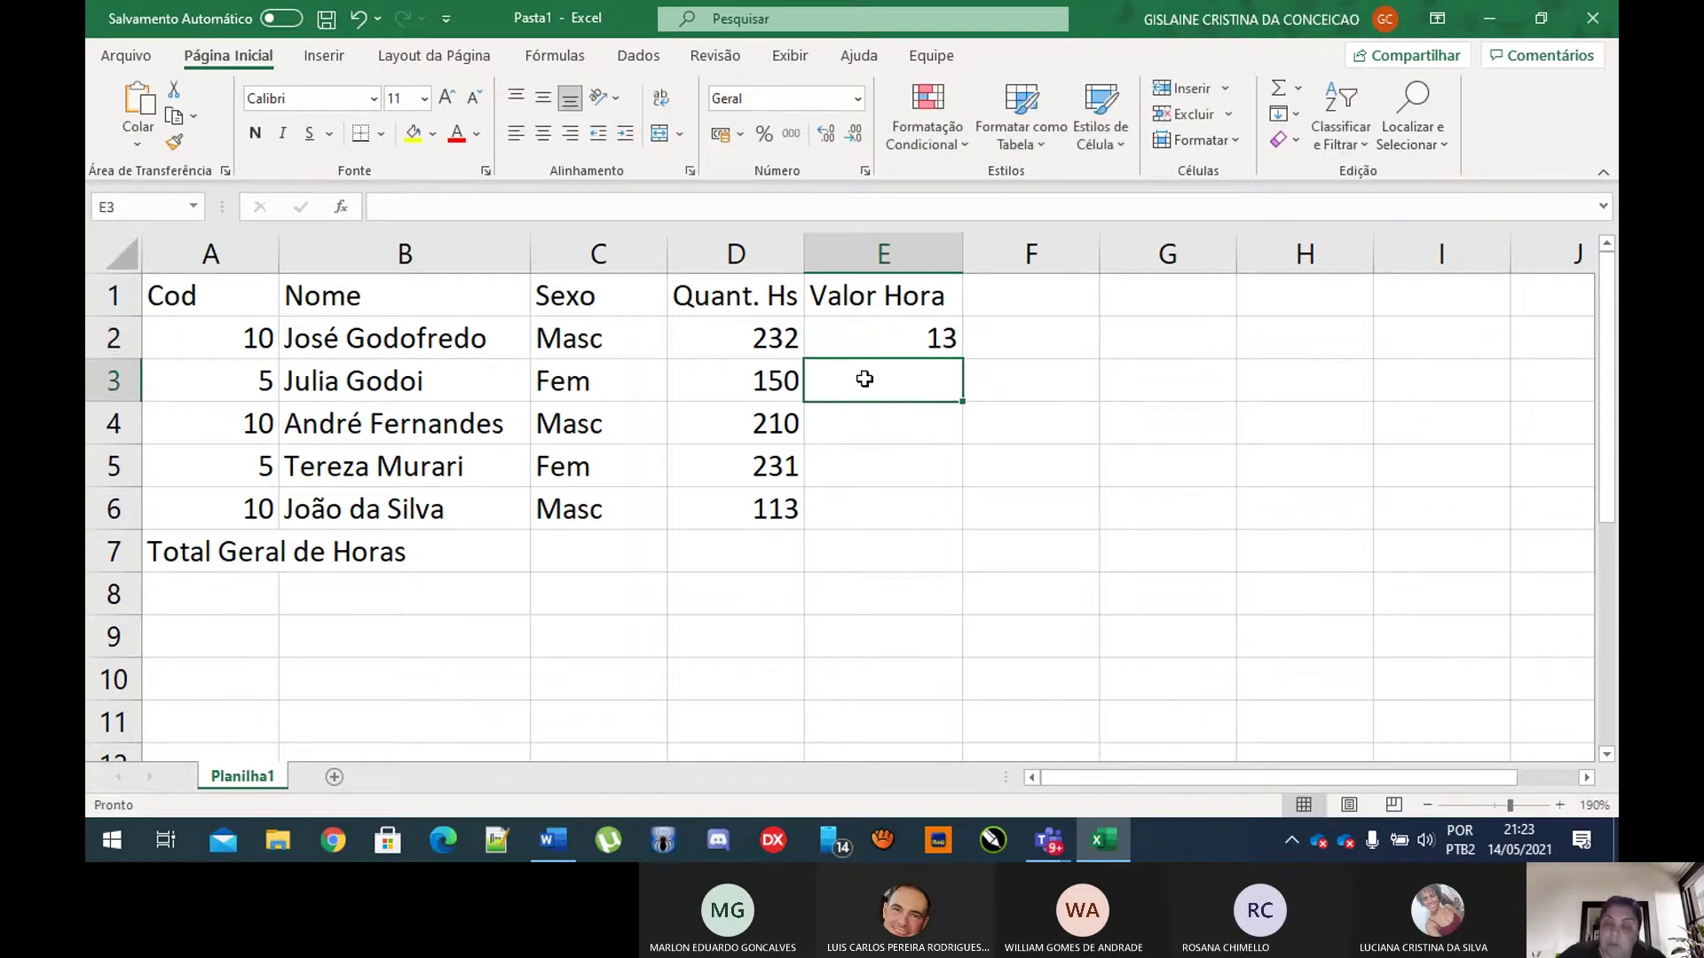
{"action": "type", "text": "9"}
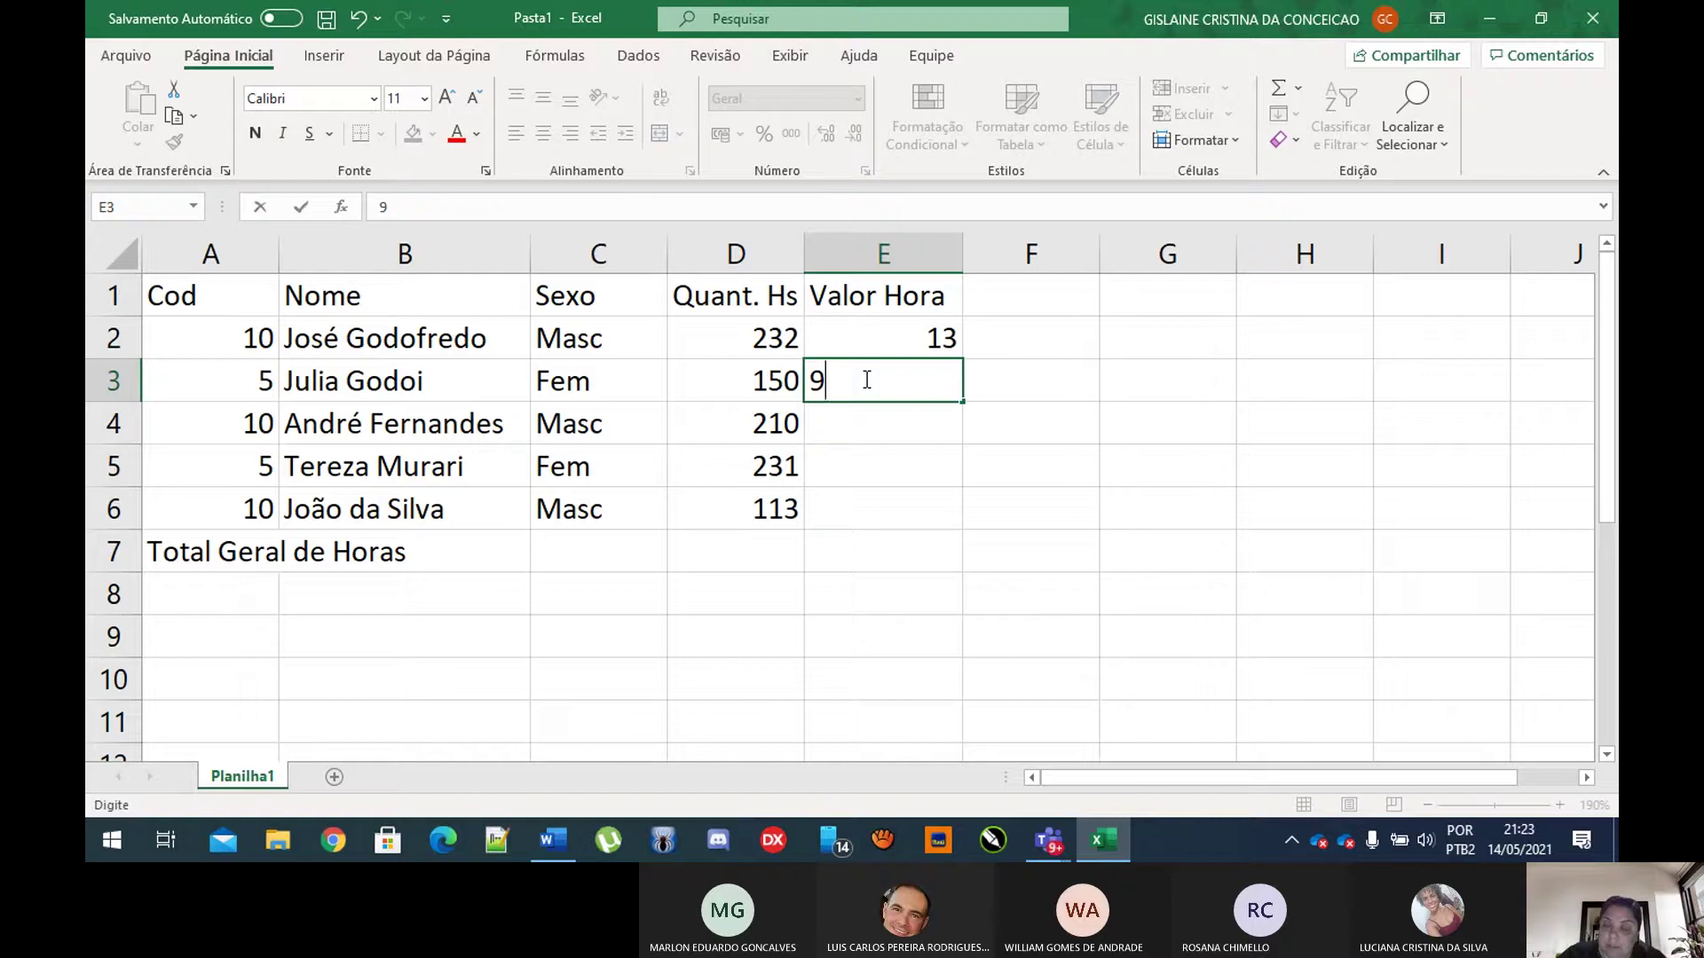
{"action": "type", "text": "9"}
{"action": "key", "text": "BackSpace"}
{"action": "type", "text": ",90"}
{"action": "left_click", "coordinate": [860, 417]}
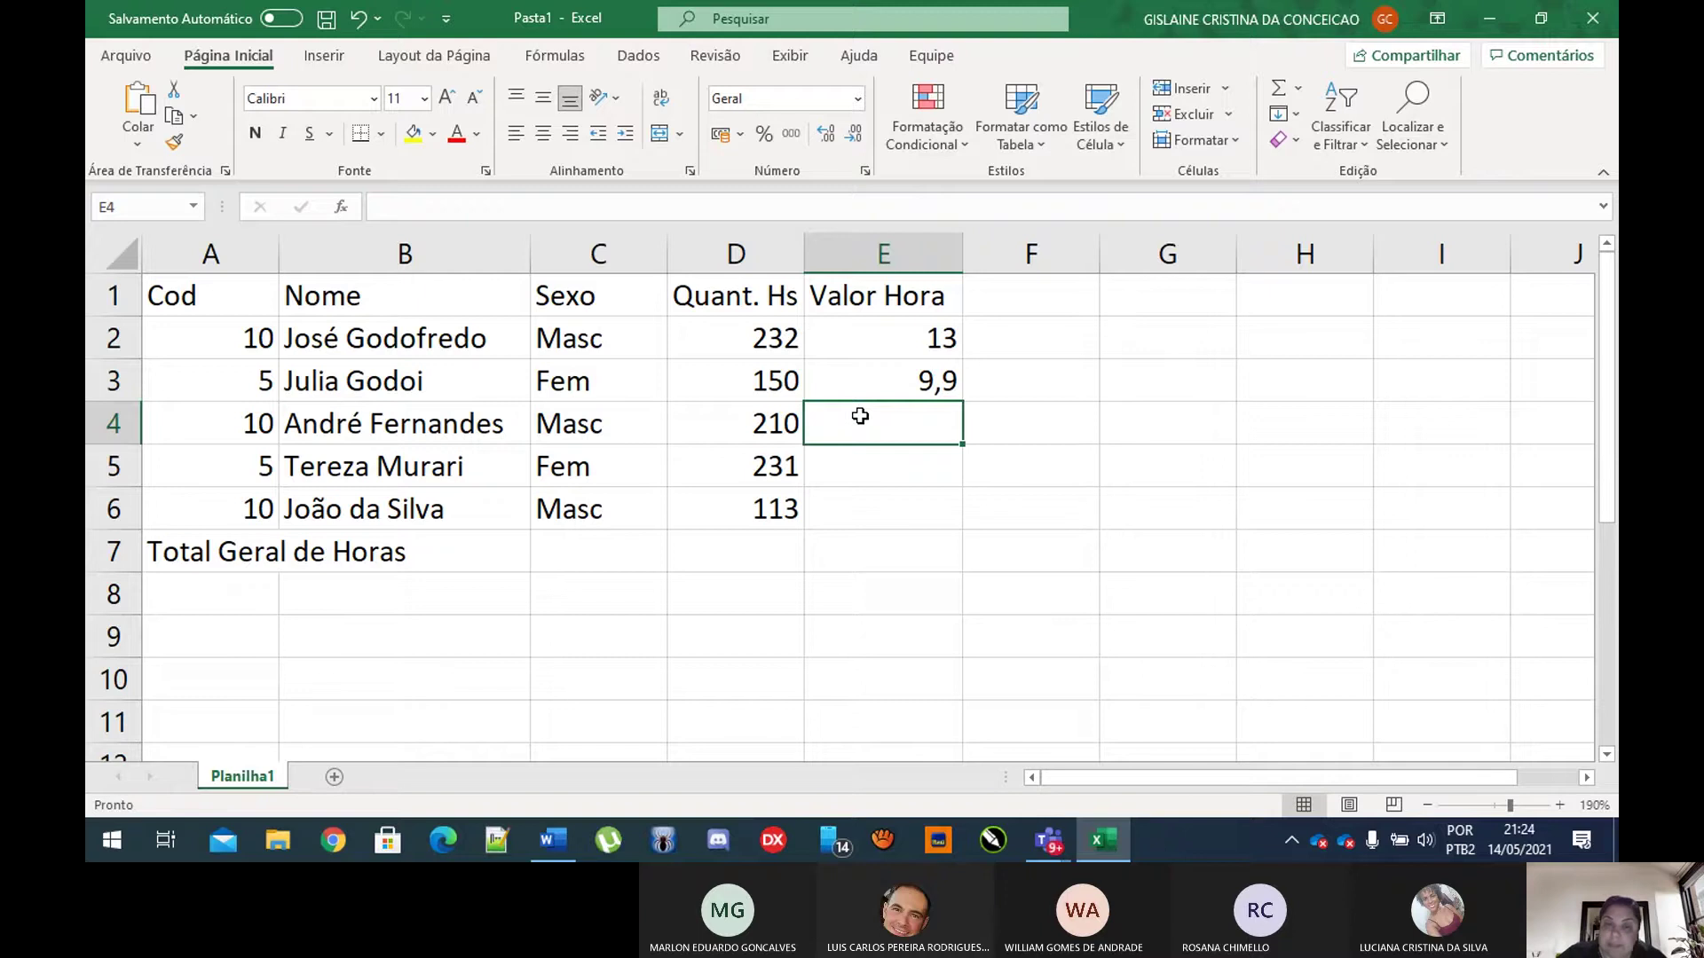
{"action": "type", "text": "7,5"}
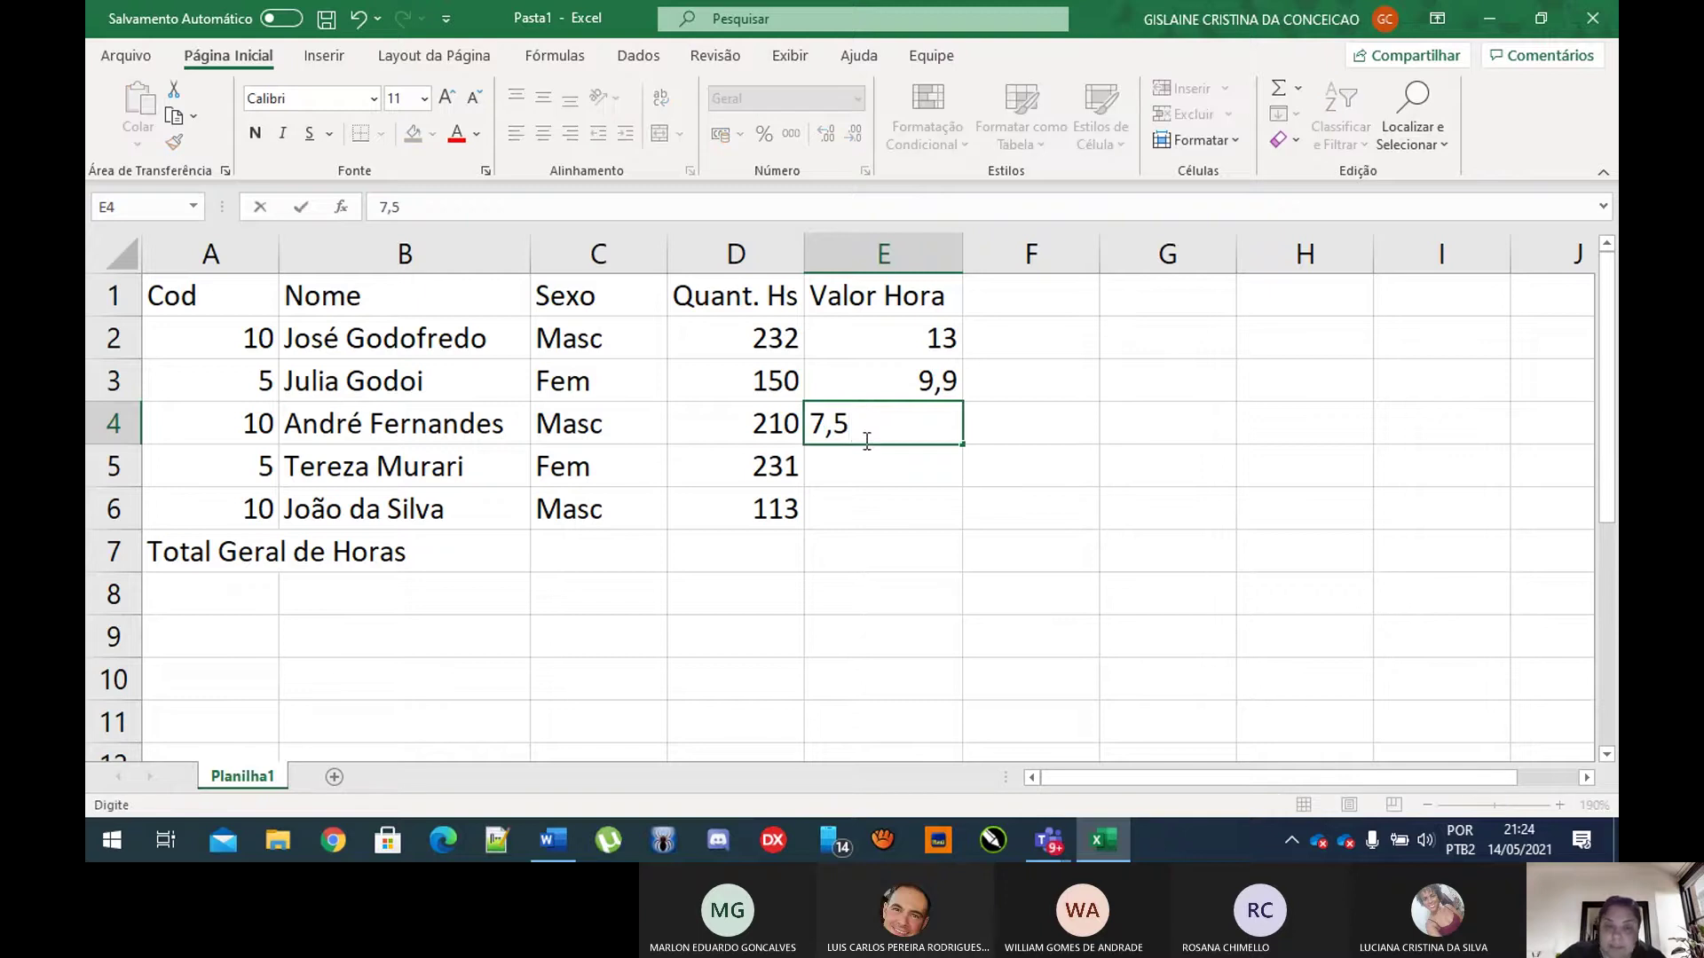
{"action": "left_click", "coordinate": [870, 464]}
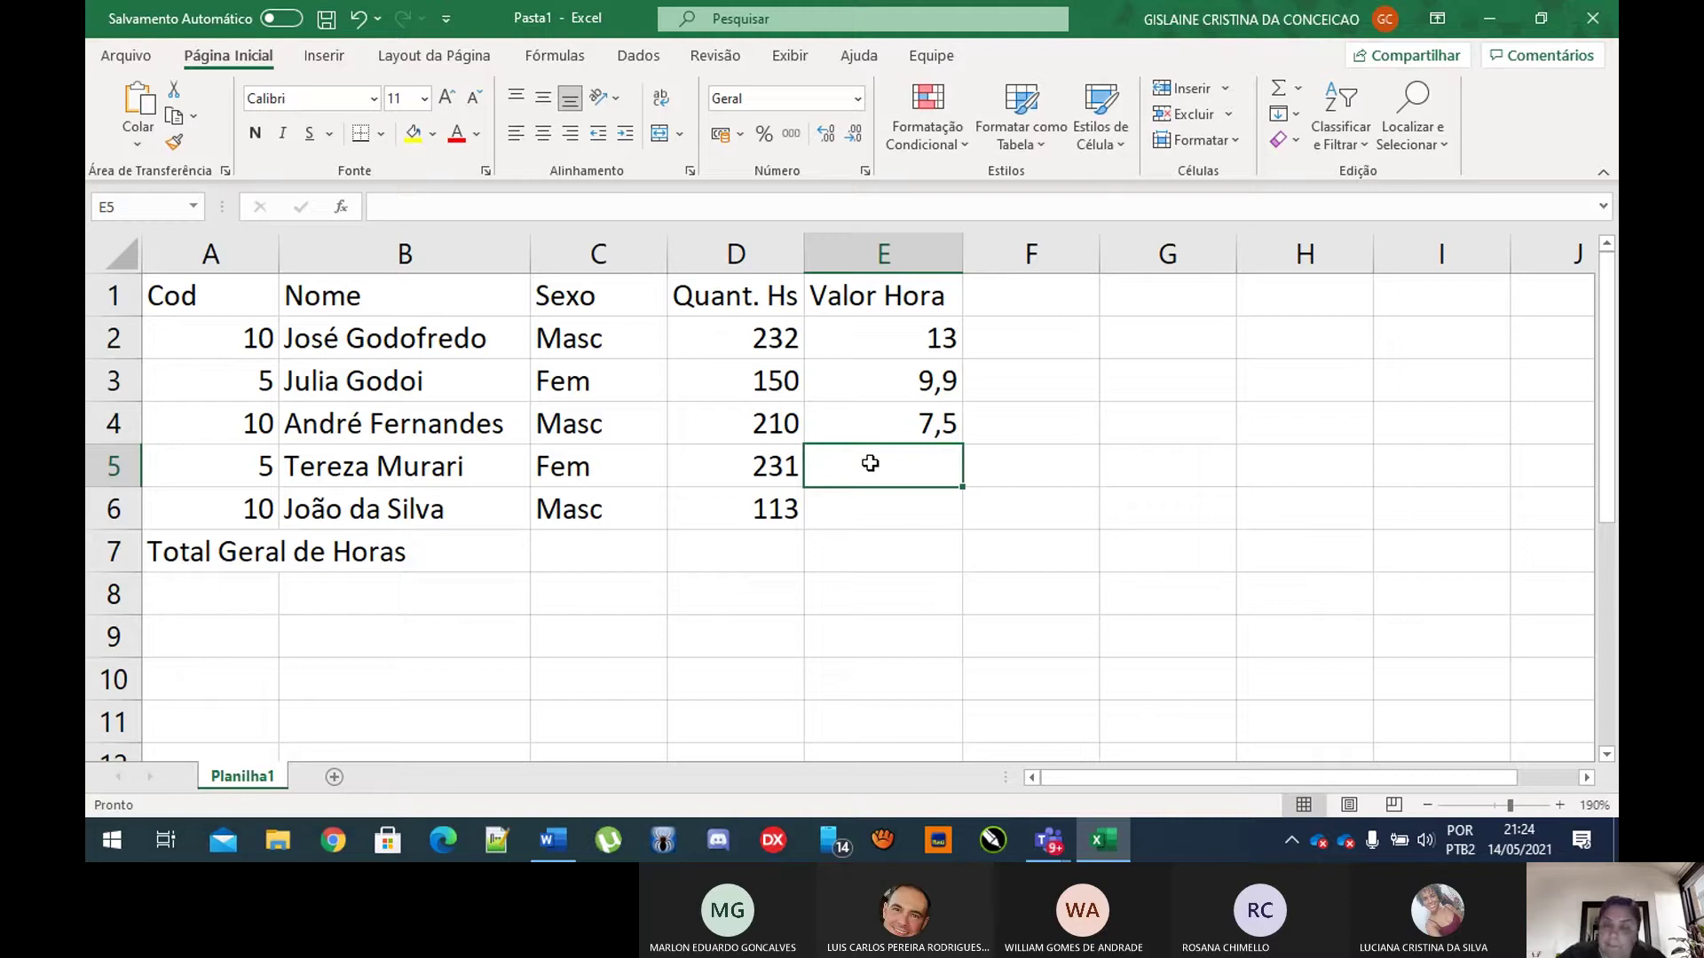
{"action": "type", "text": "5"}
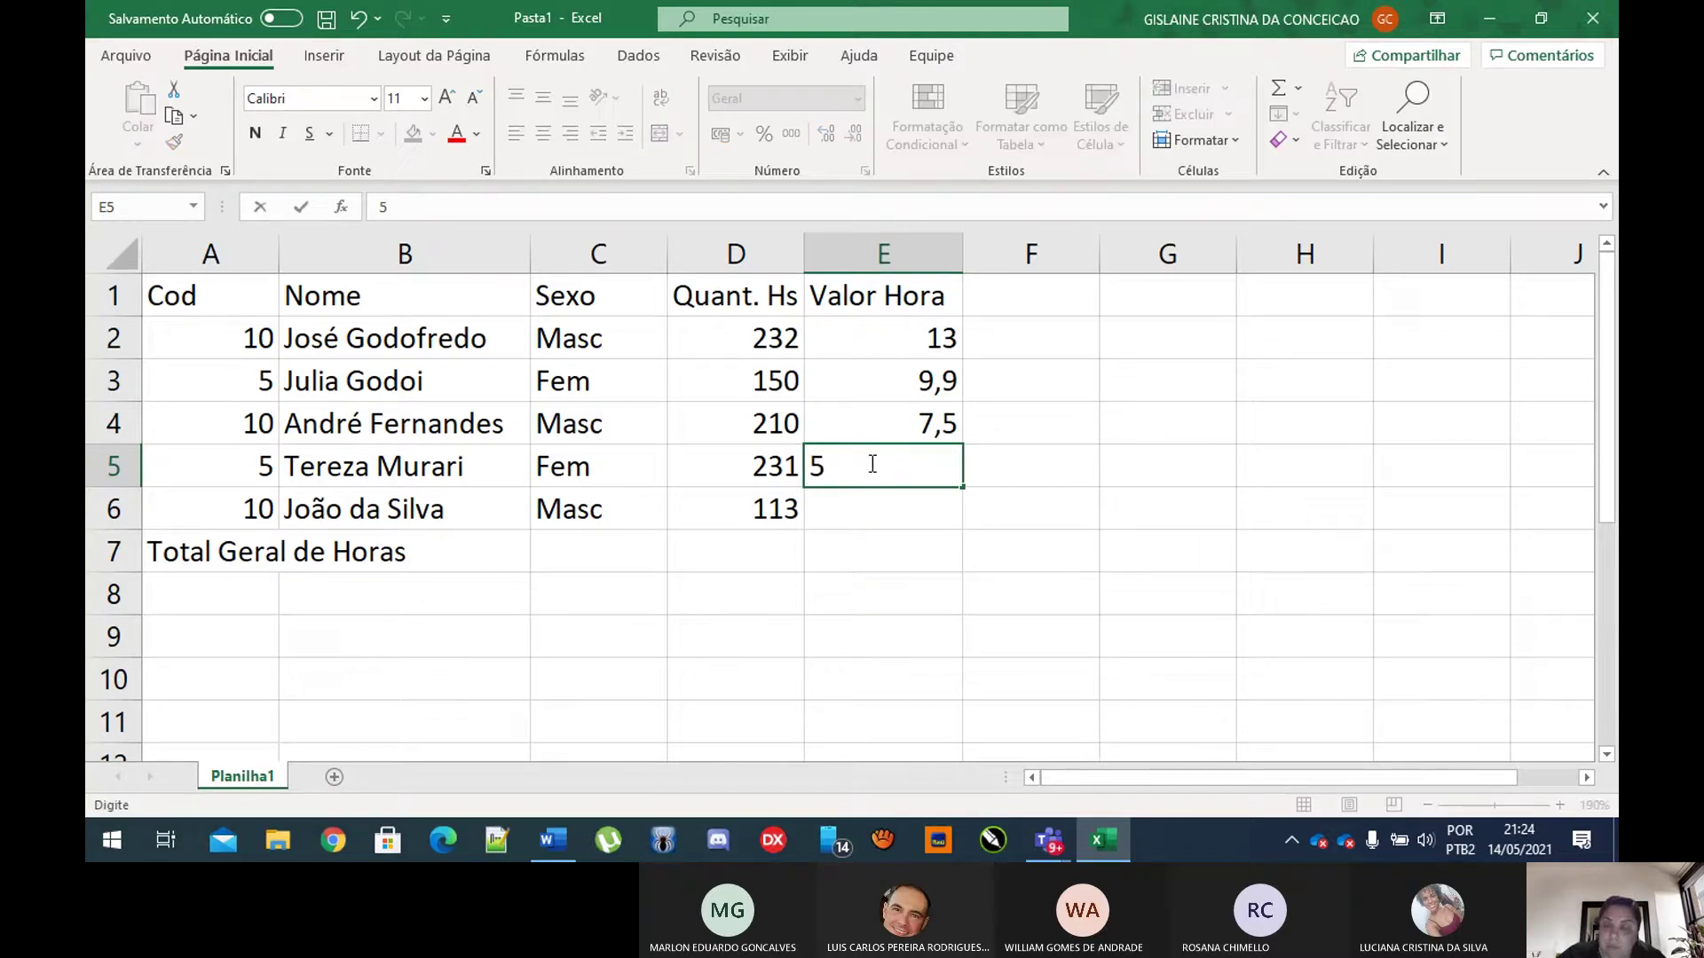
{"action": "type", "text": ",9"}
{"action": "left_click", "coordinate": [830, 523]}
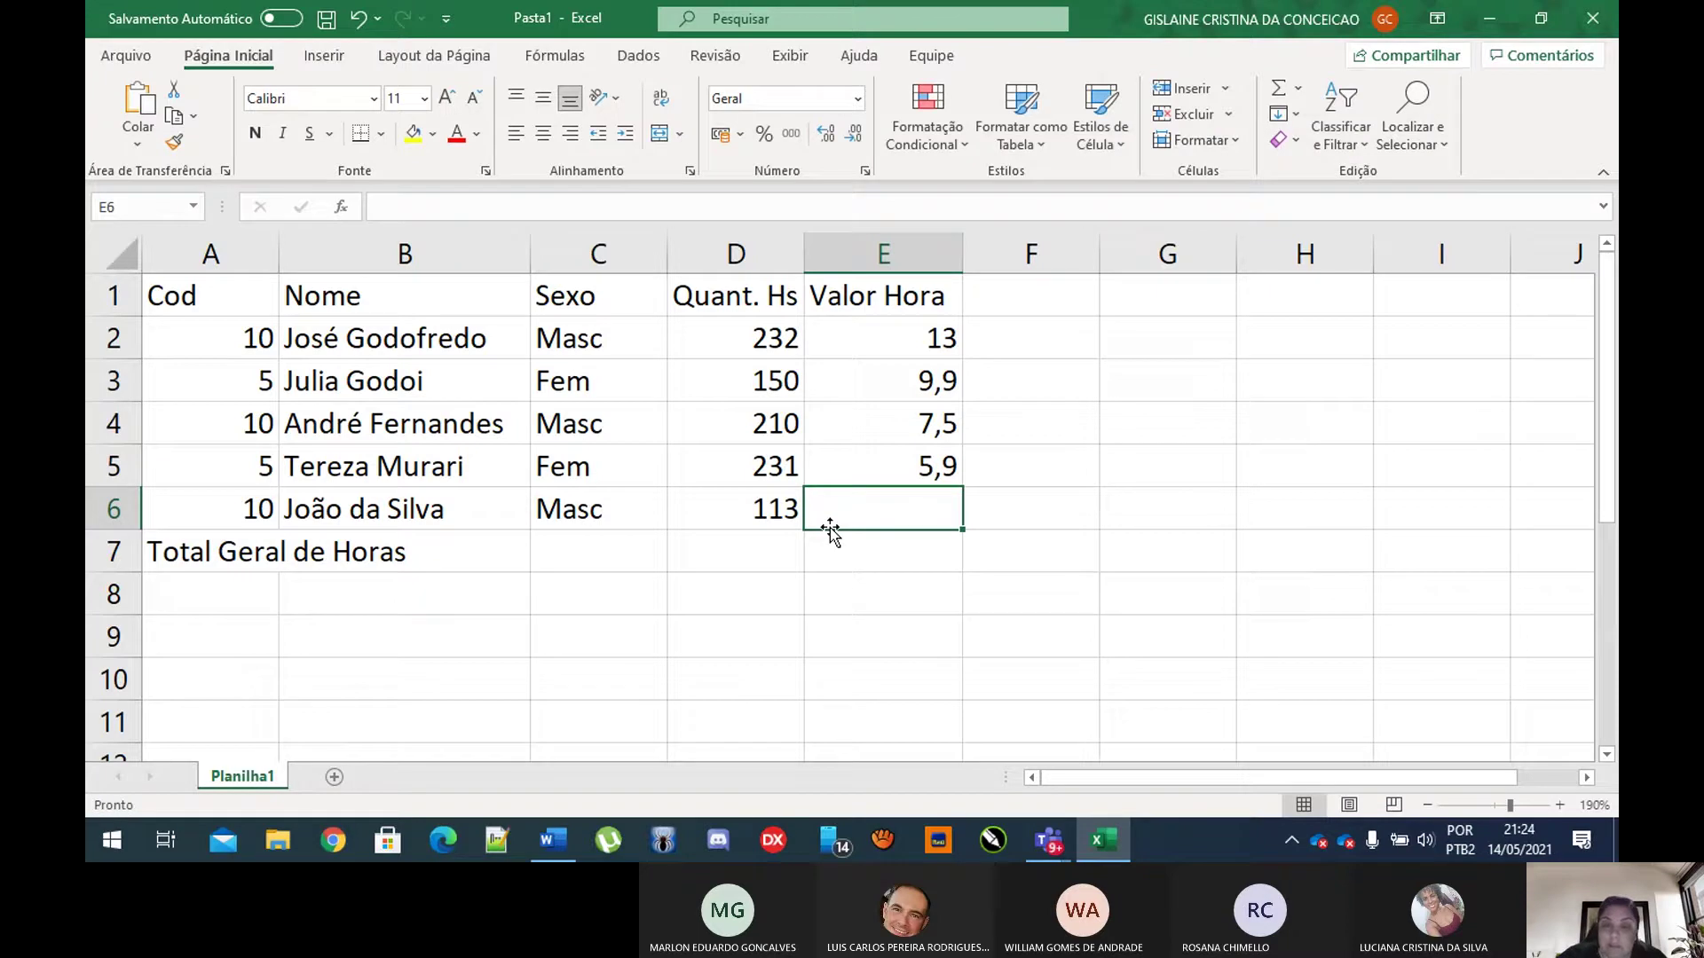
{"action": "type", "text": "25"}
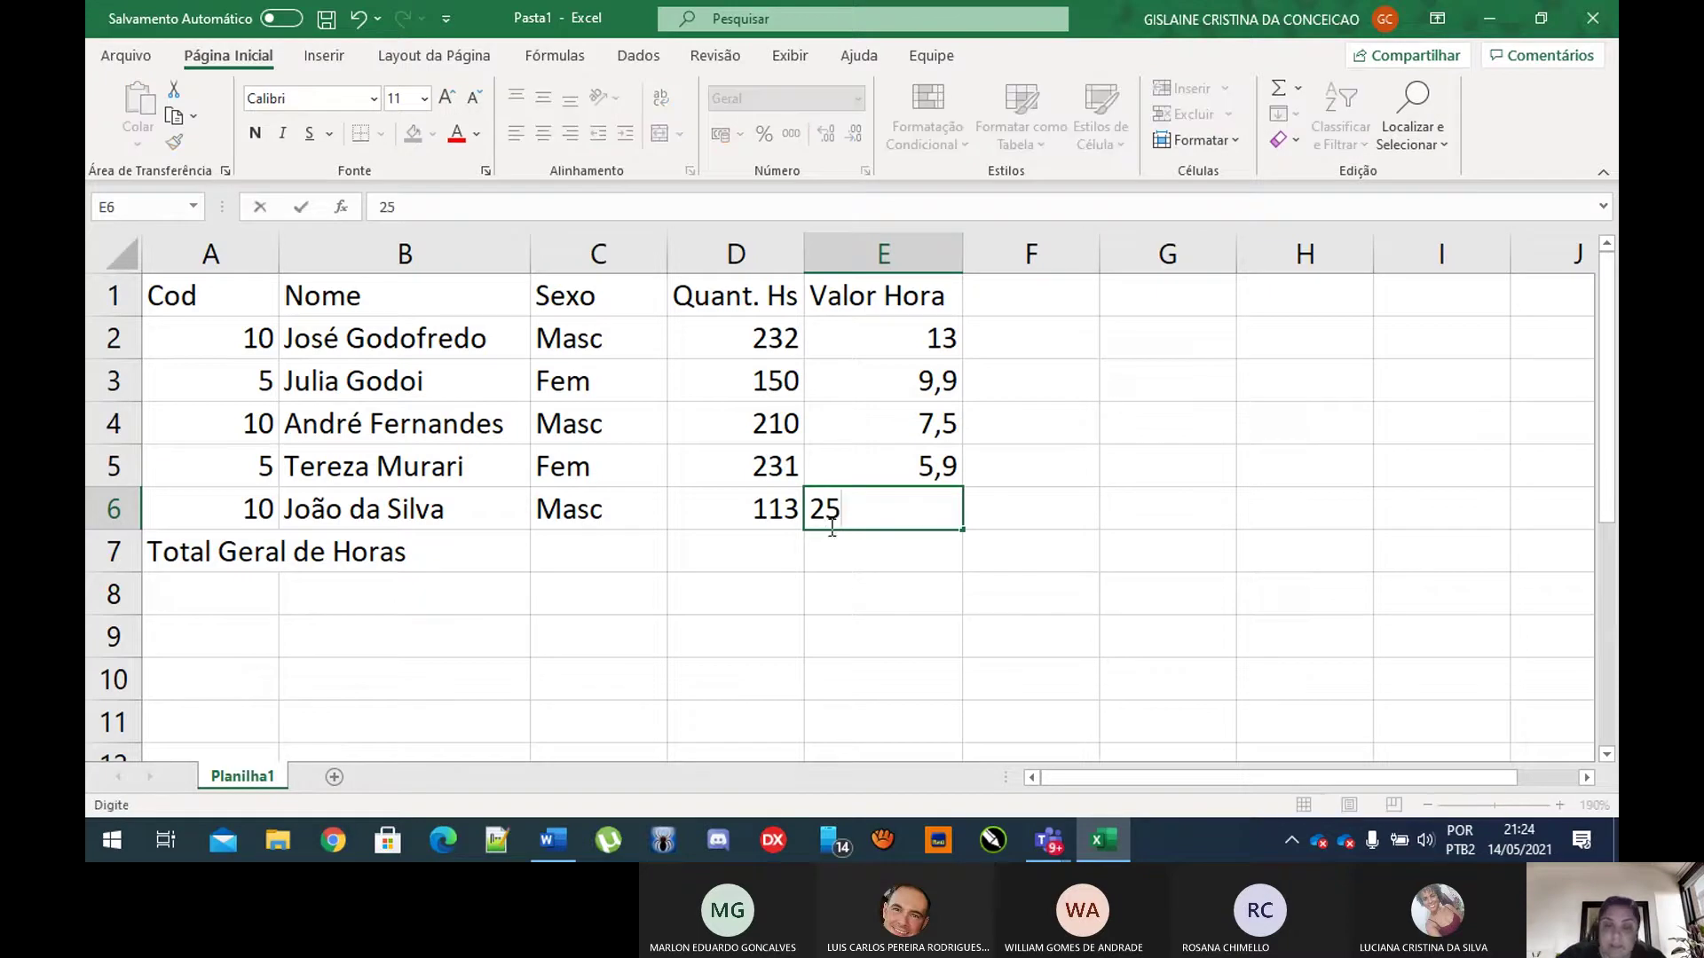
{"action": "left_click", "coordinate": [914, 571]}
{"action": "left_click", "coordinate": [734, 497]}
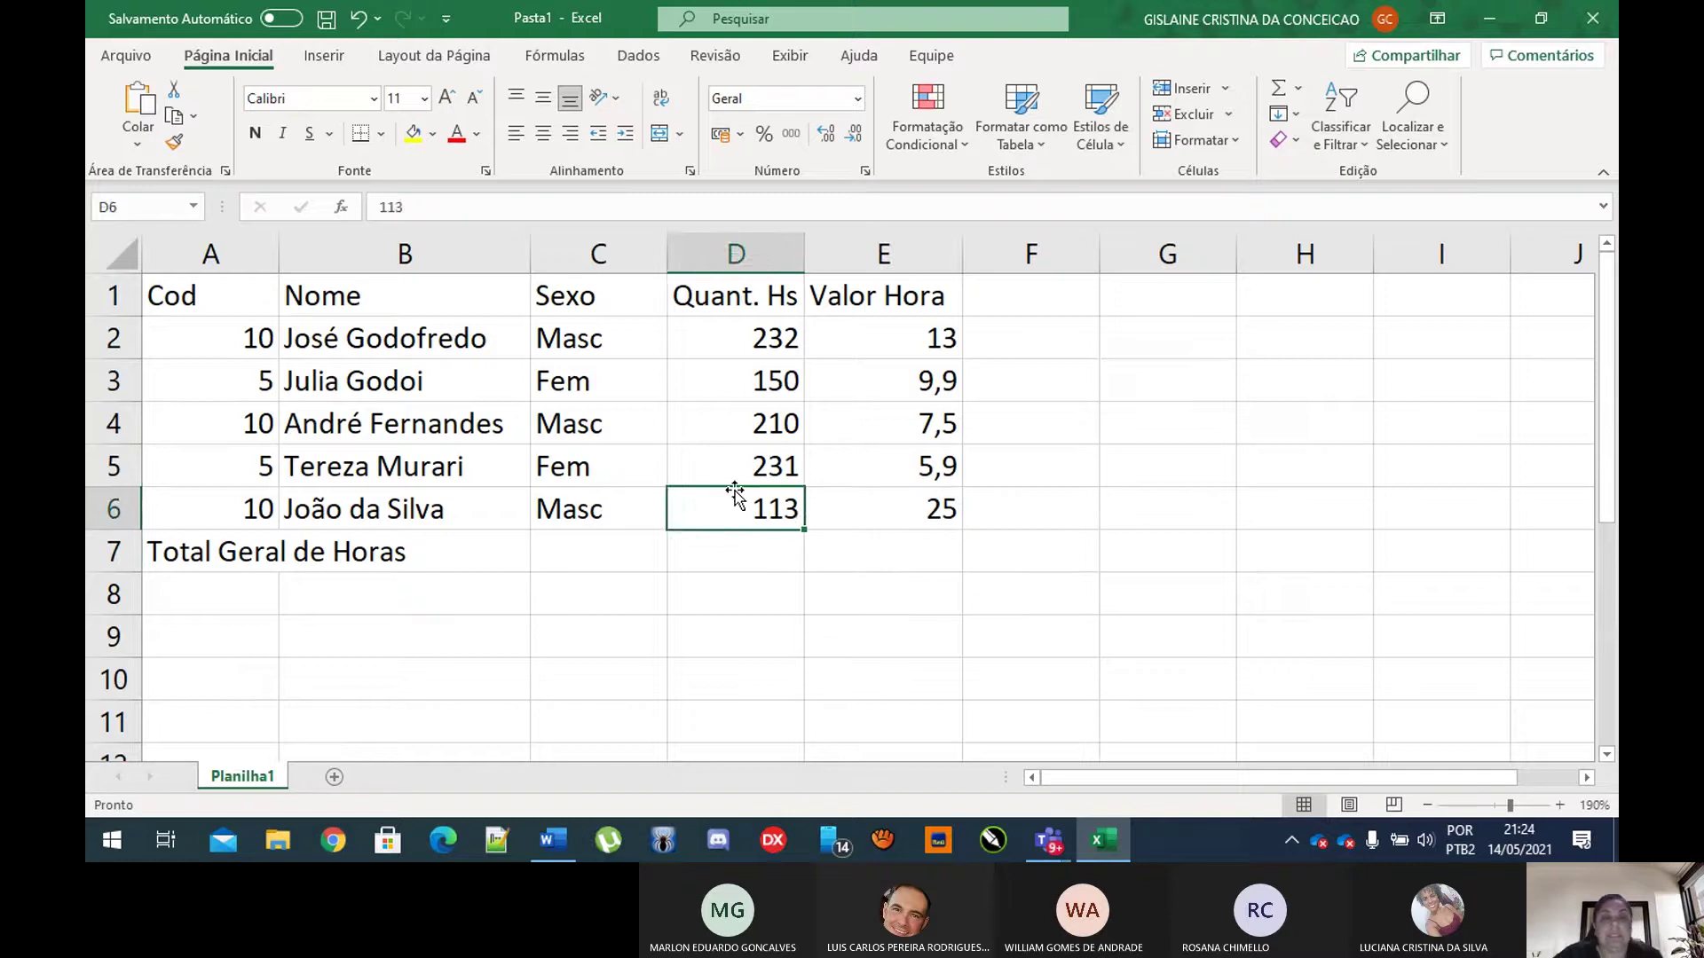
{"action": "left_click", "coordinate": [1074, 406]}
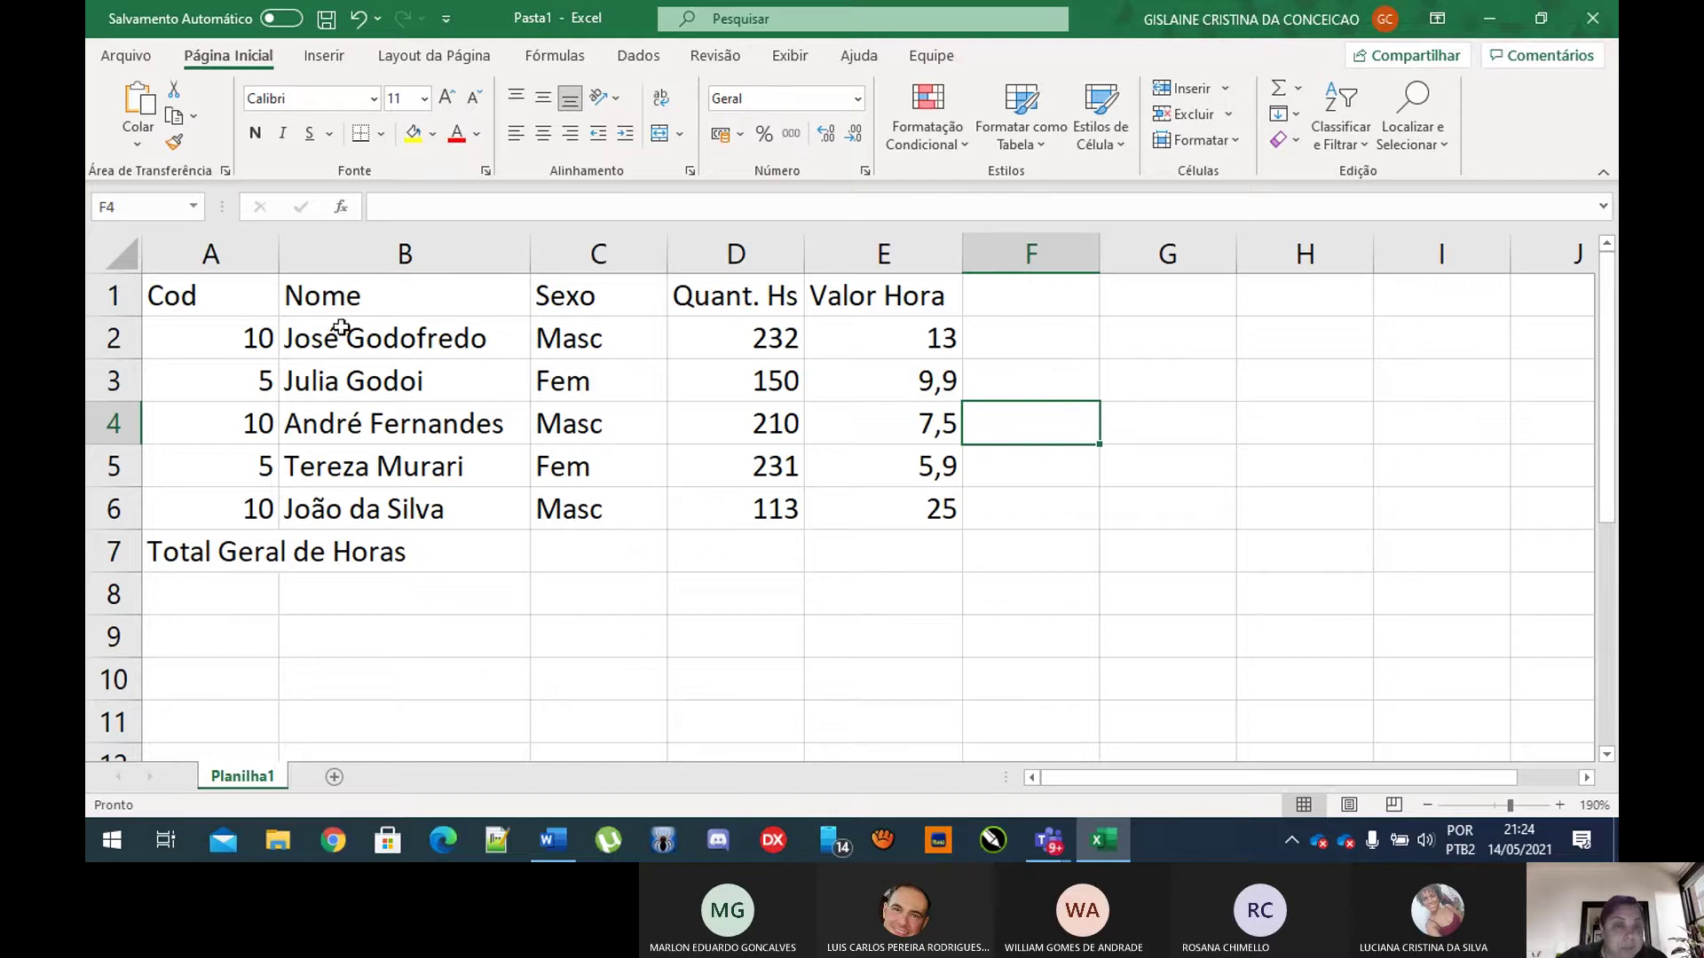
{"action": "left_click_drag", "start_coordinate": [291, 302], "coordinate": [804, 603]}
{"action": "left_click", "coordinate": [807, 643]}
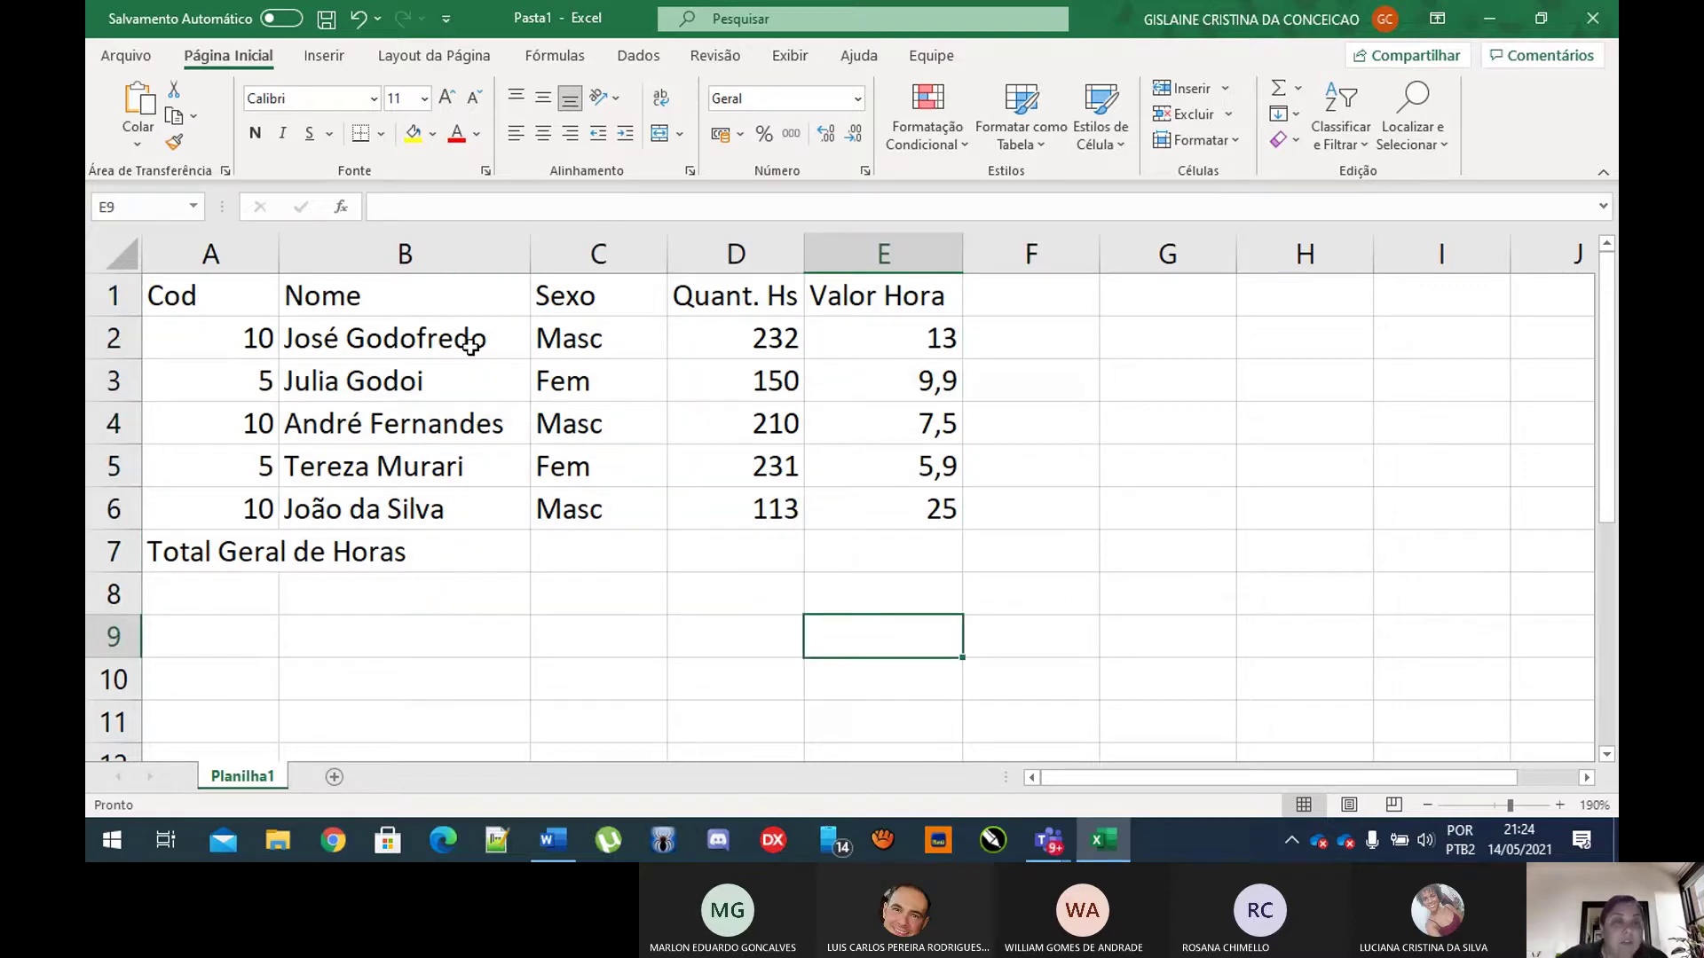
{"action": "left_click", "coordinate": [189, 297]}
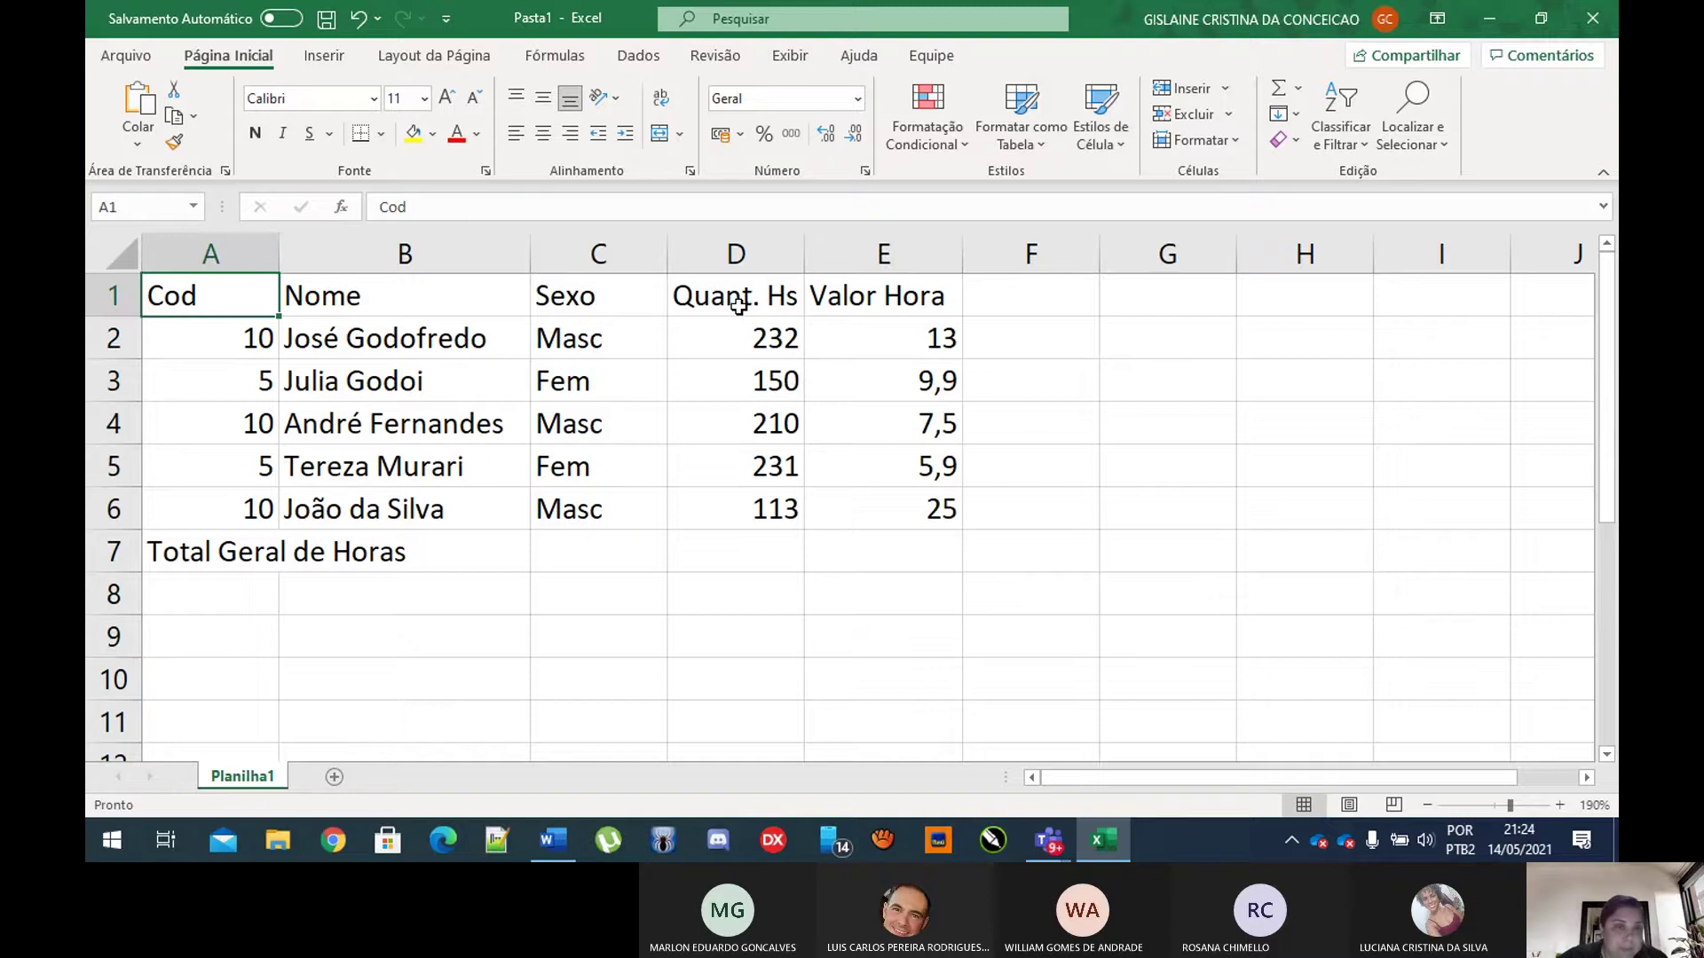
{"action": "left_click", "coordinate": [271, 414]}
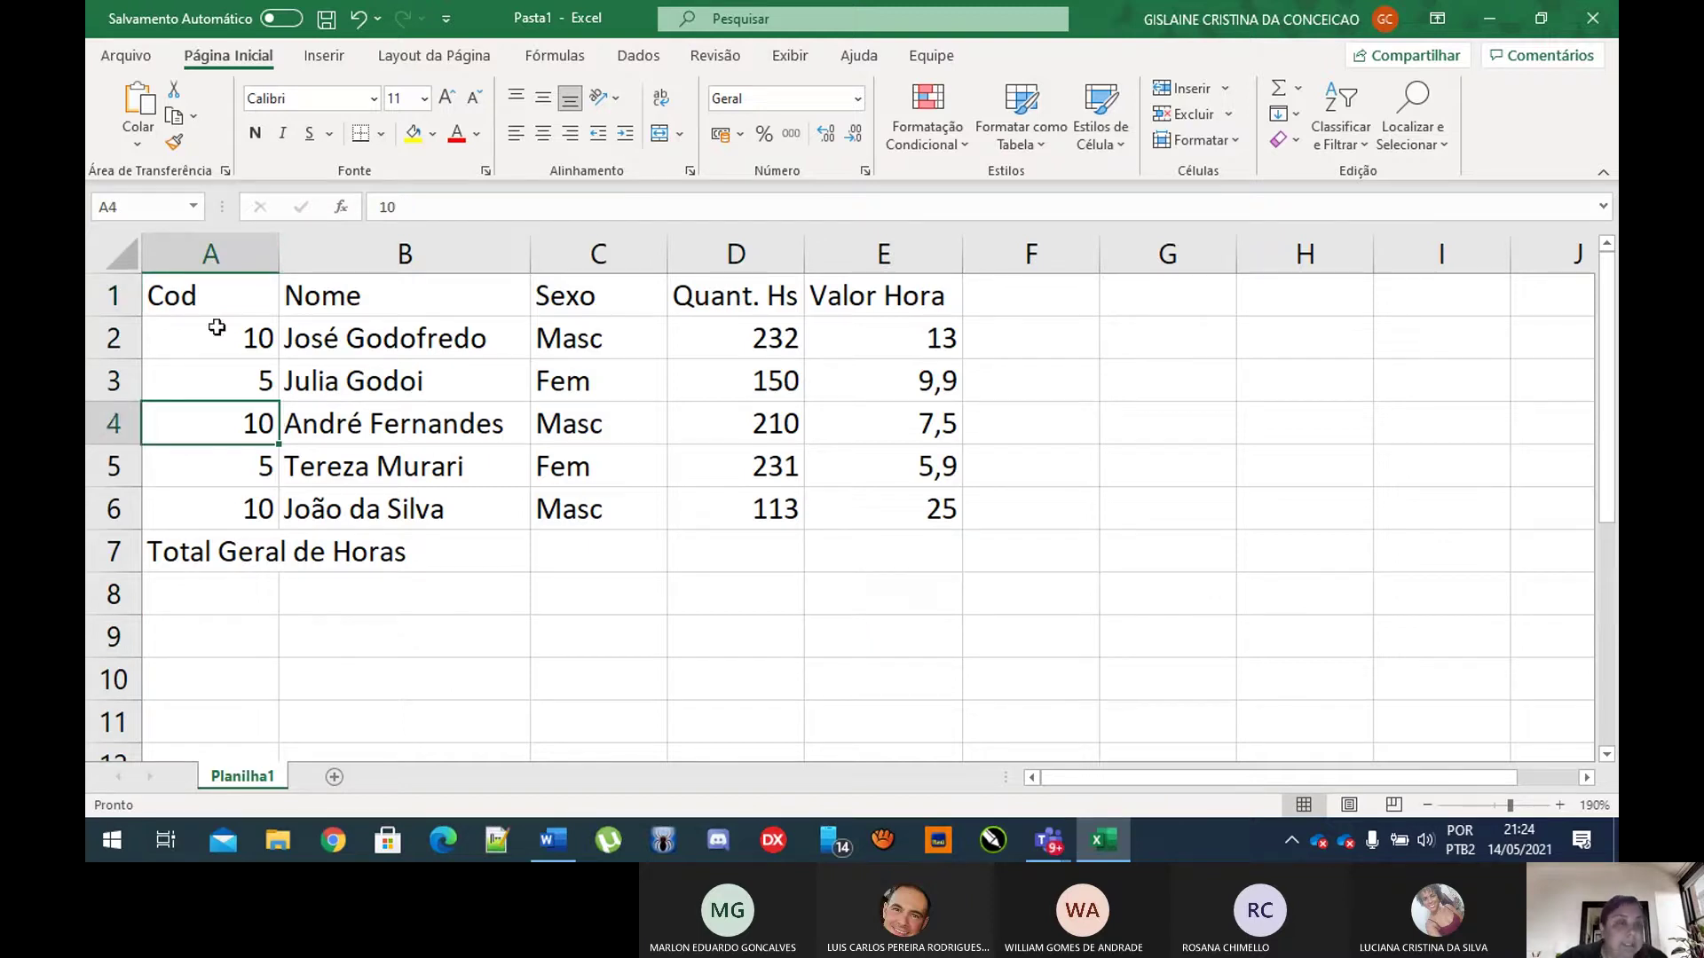
Step: Insert an entire blank row above the heading row, starting from cell A1
{"action": "left_click", "coordinate": [197, 301]}
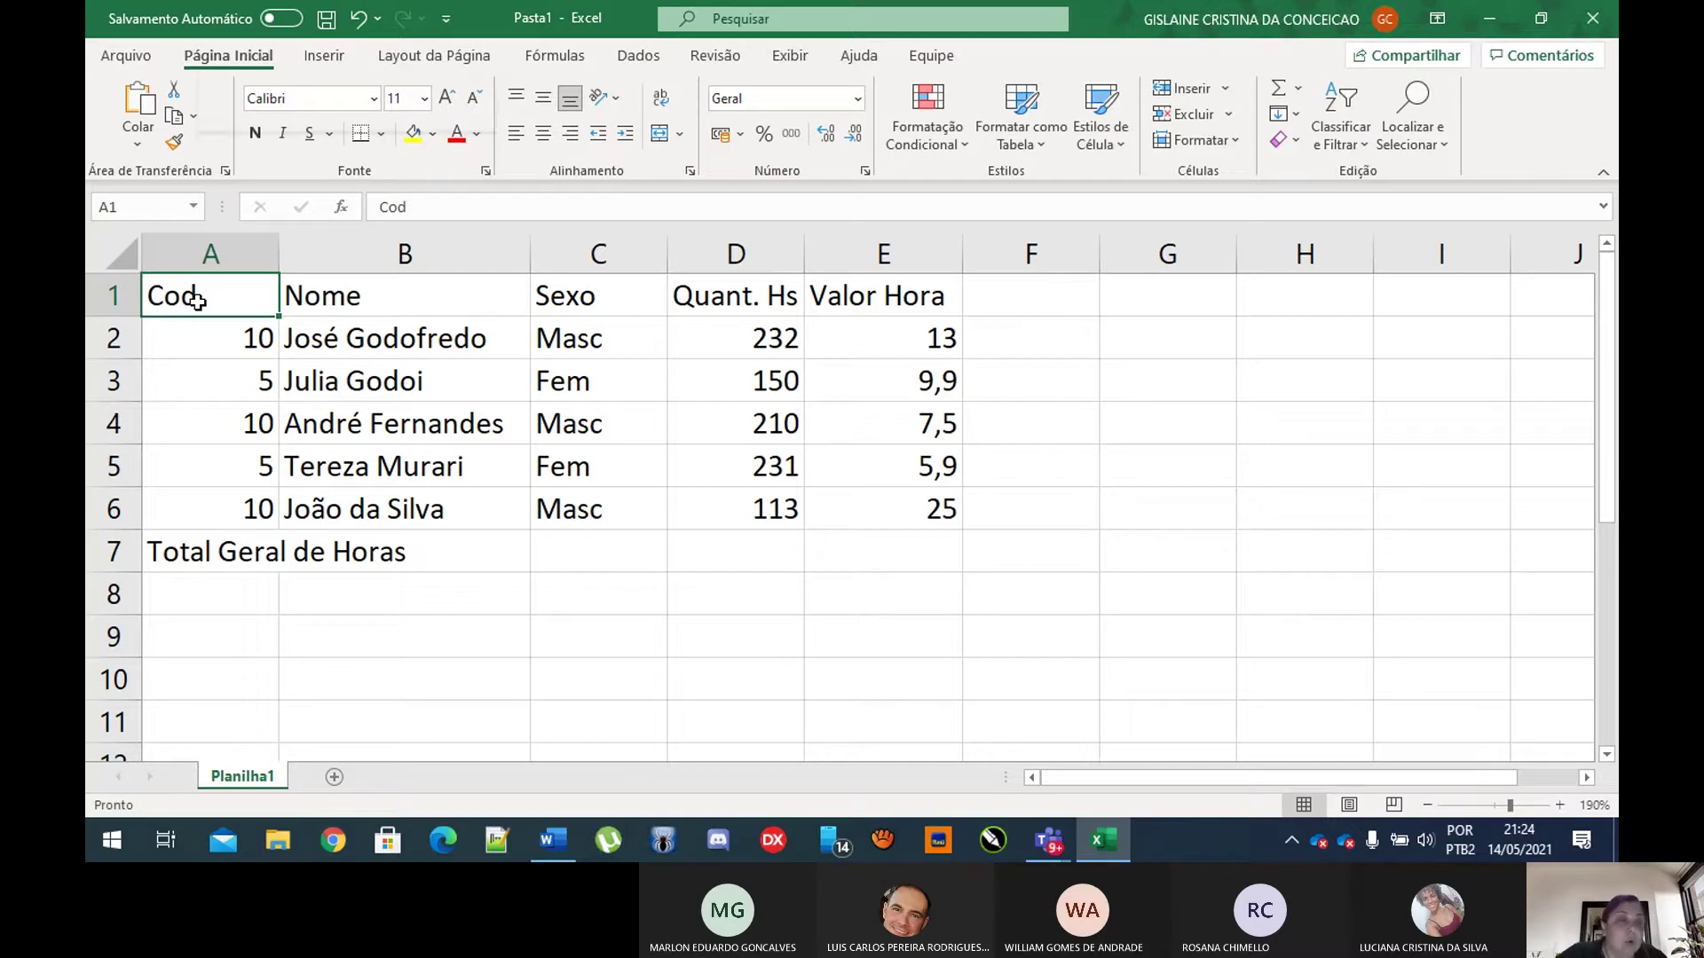
{"action": "right_click", "coordinate": [197, 301]}
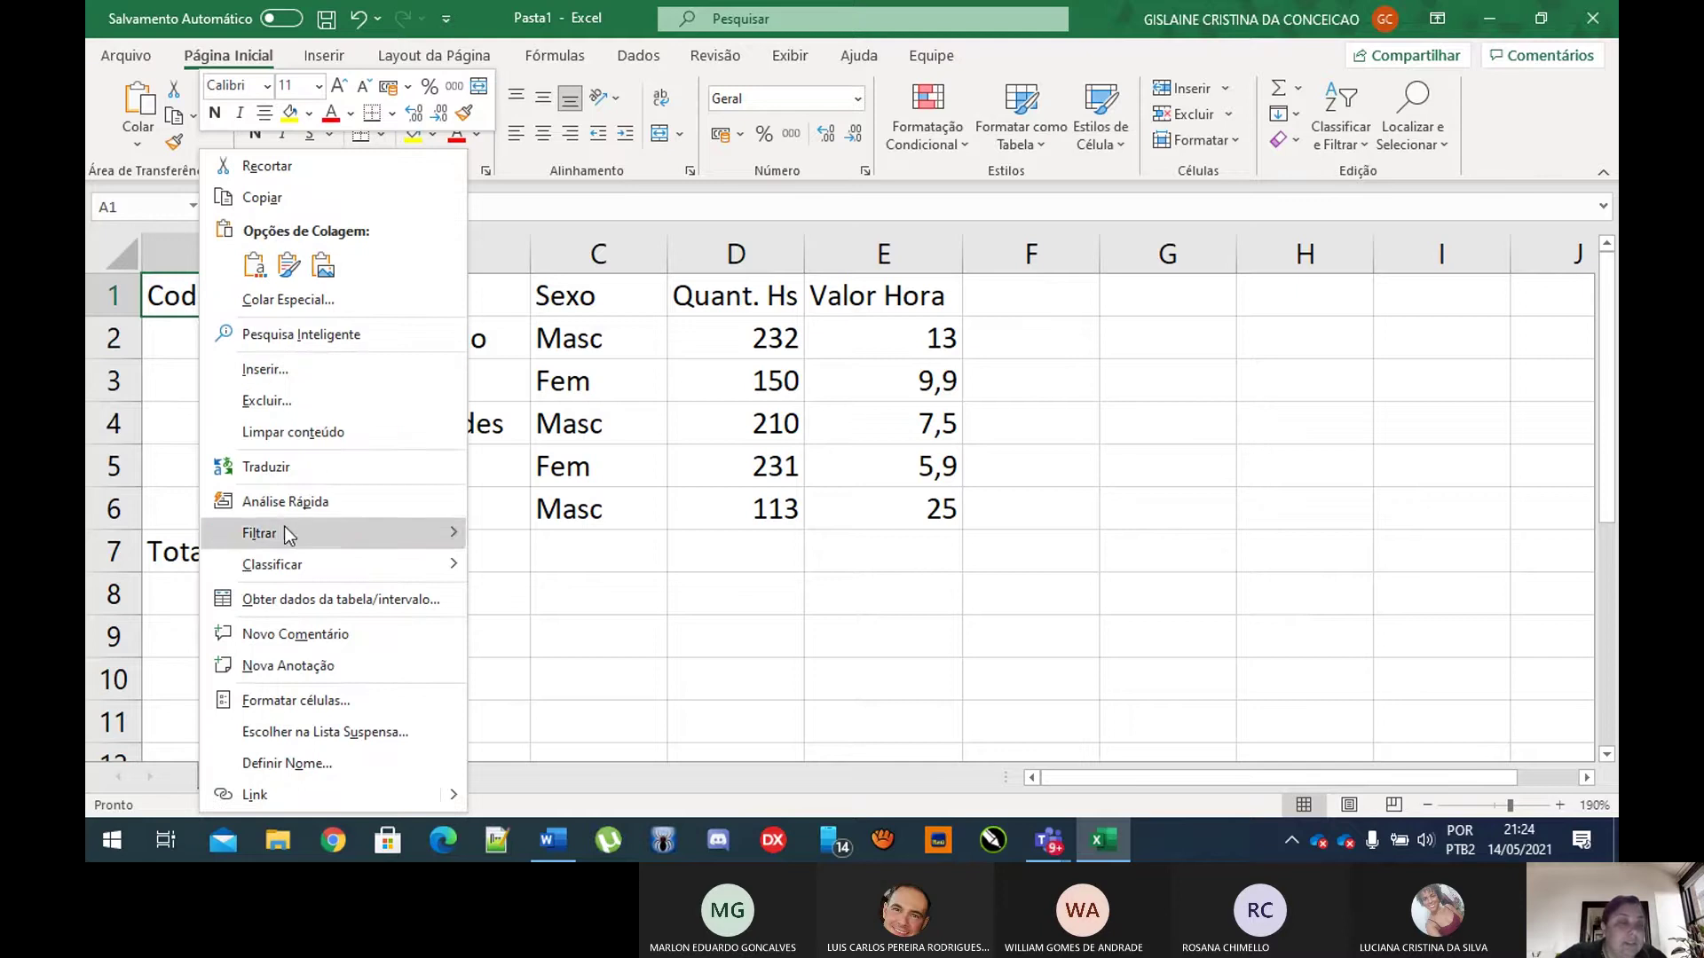
{"action": "left_click", "coordinate": [304, 376]}
{"action": "left_click_drag", "start_coordinate": [303, 321], "coordinate": [843, 253]}
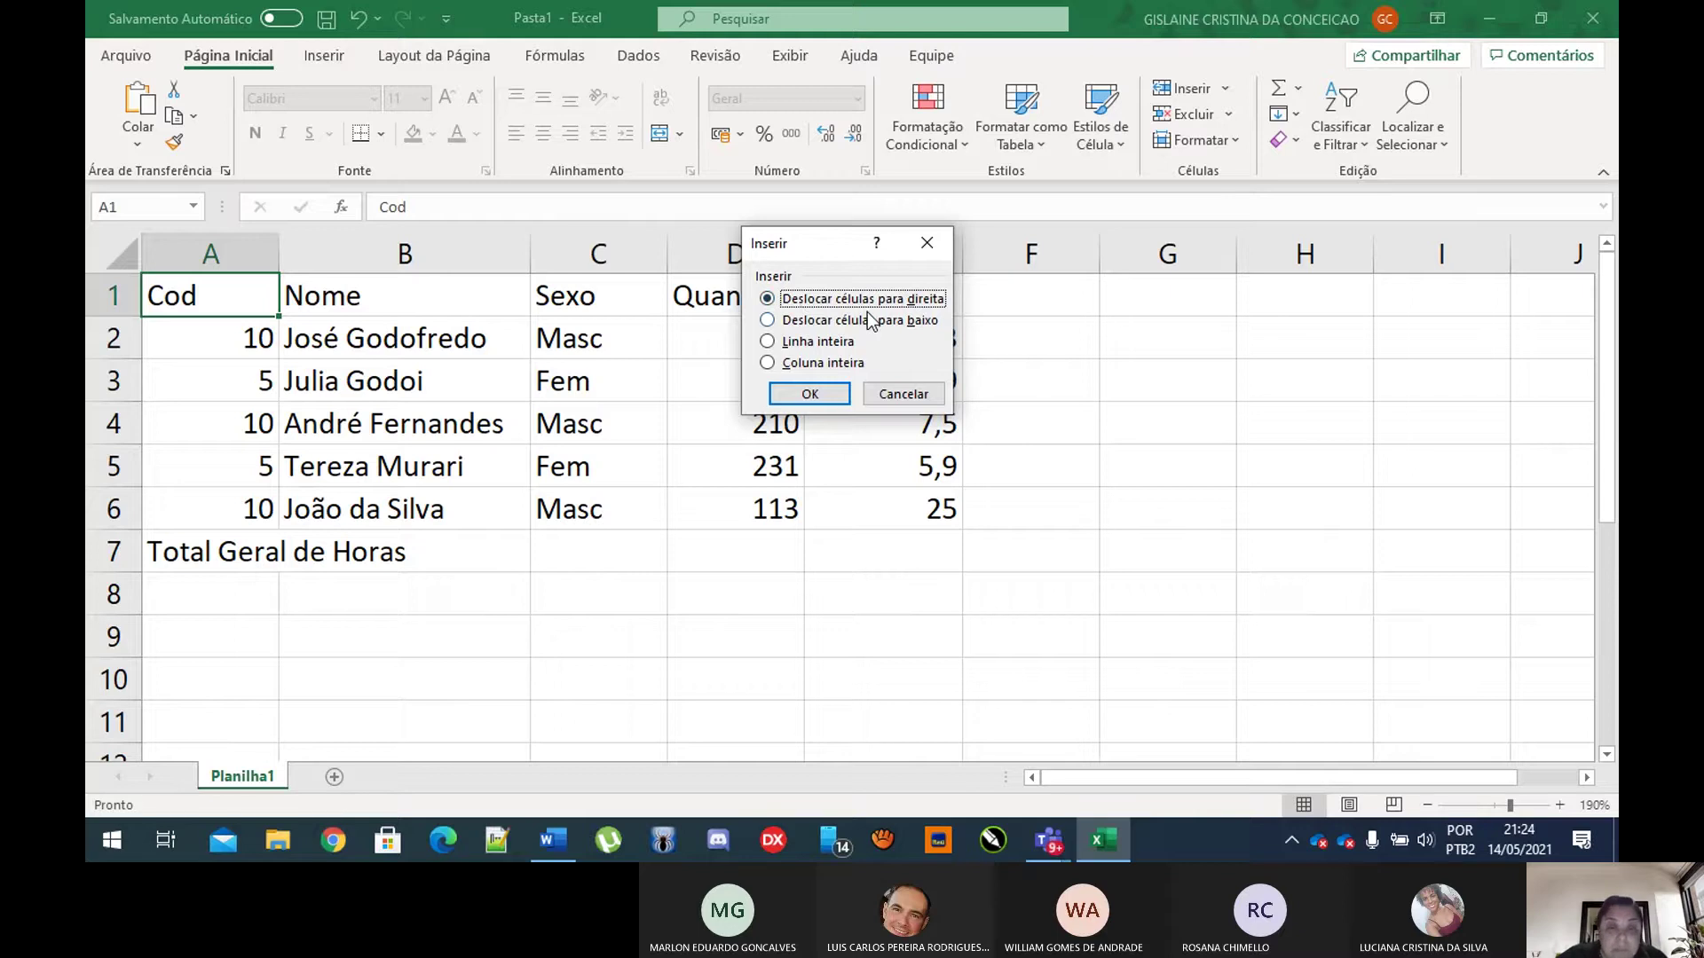
{"action": "left_click", "coordinate": [817, 342]}
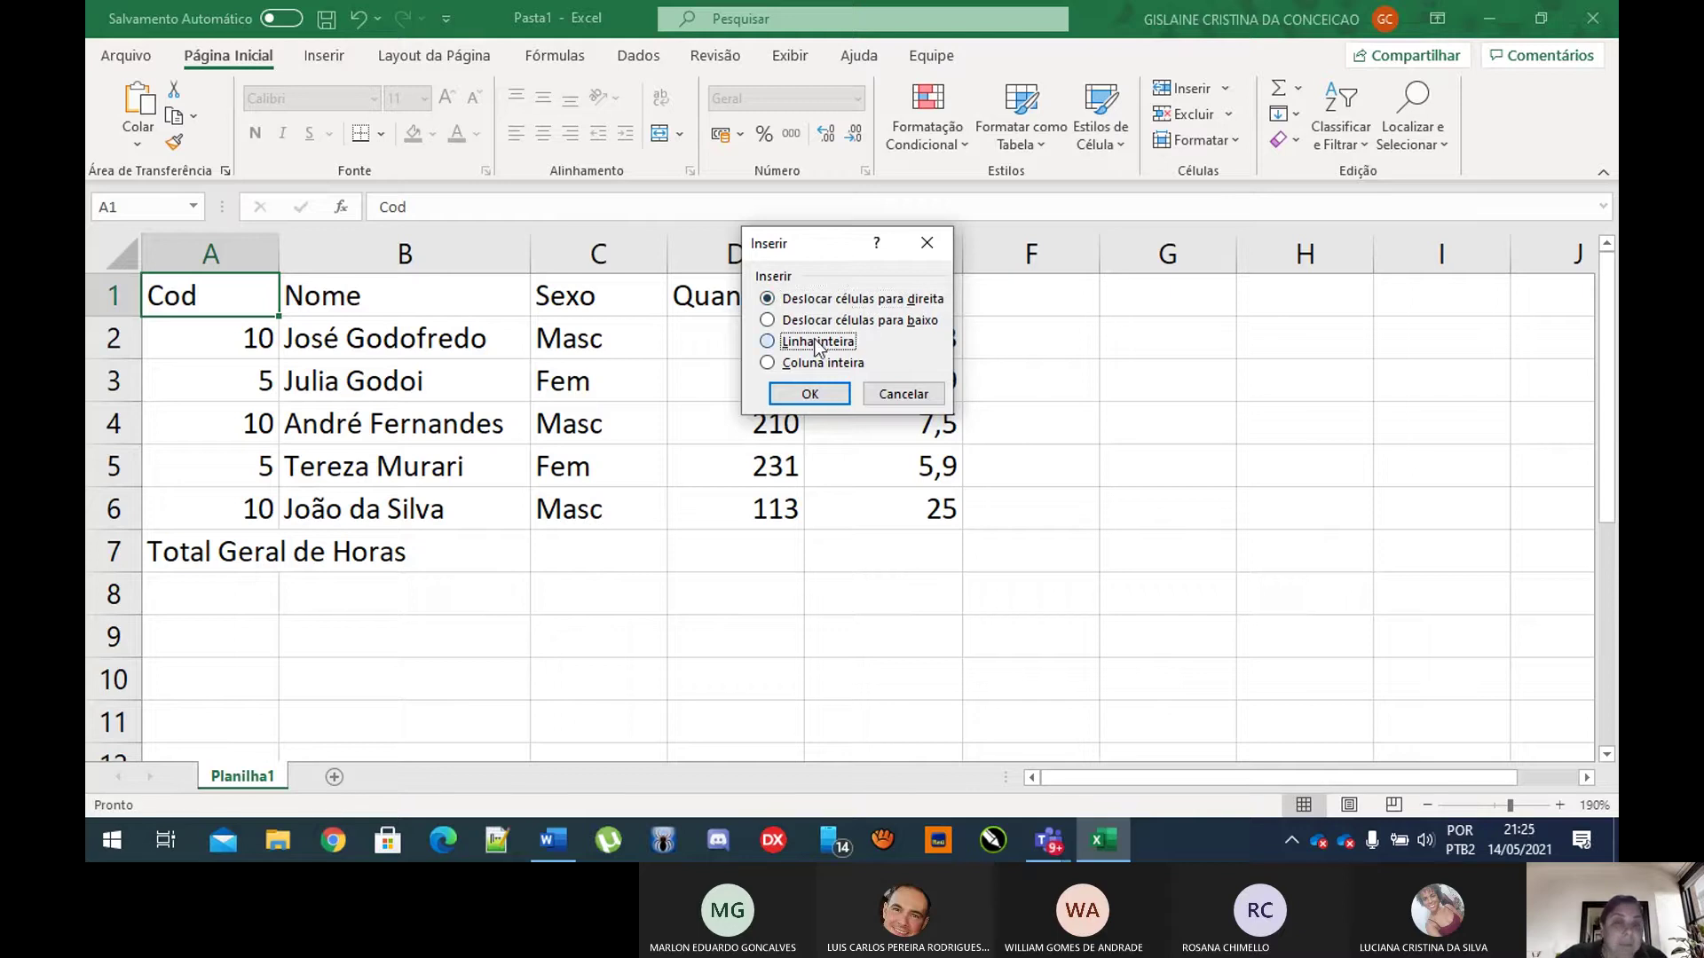
{"action": "left_click", "coordinate": [808, 394]}
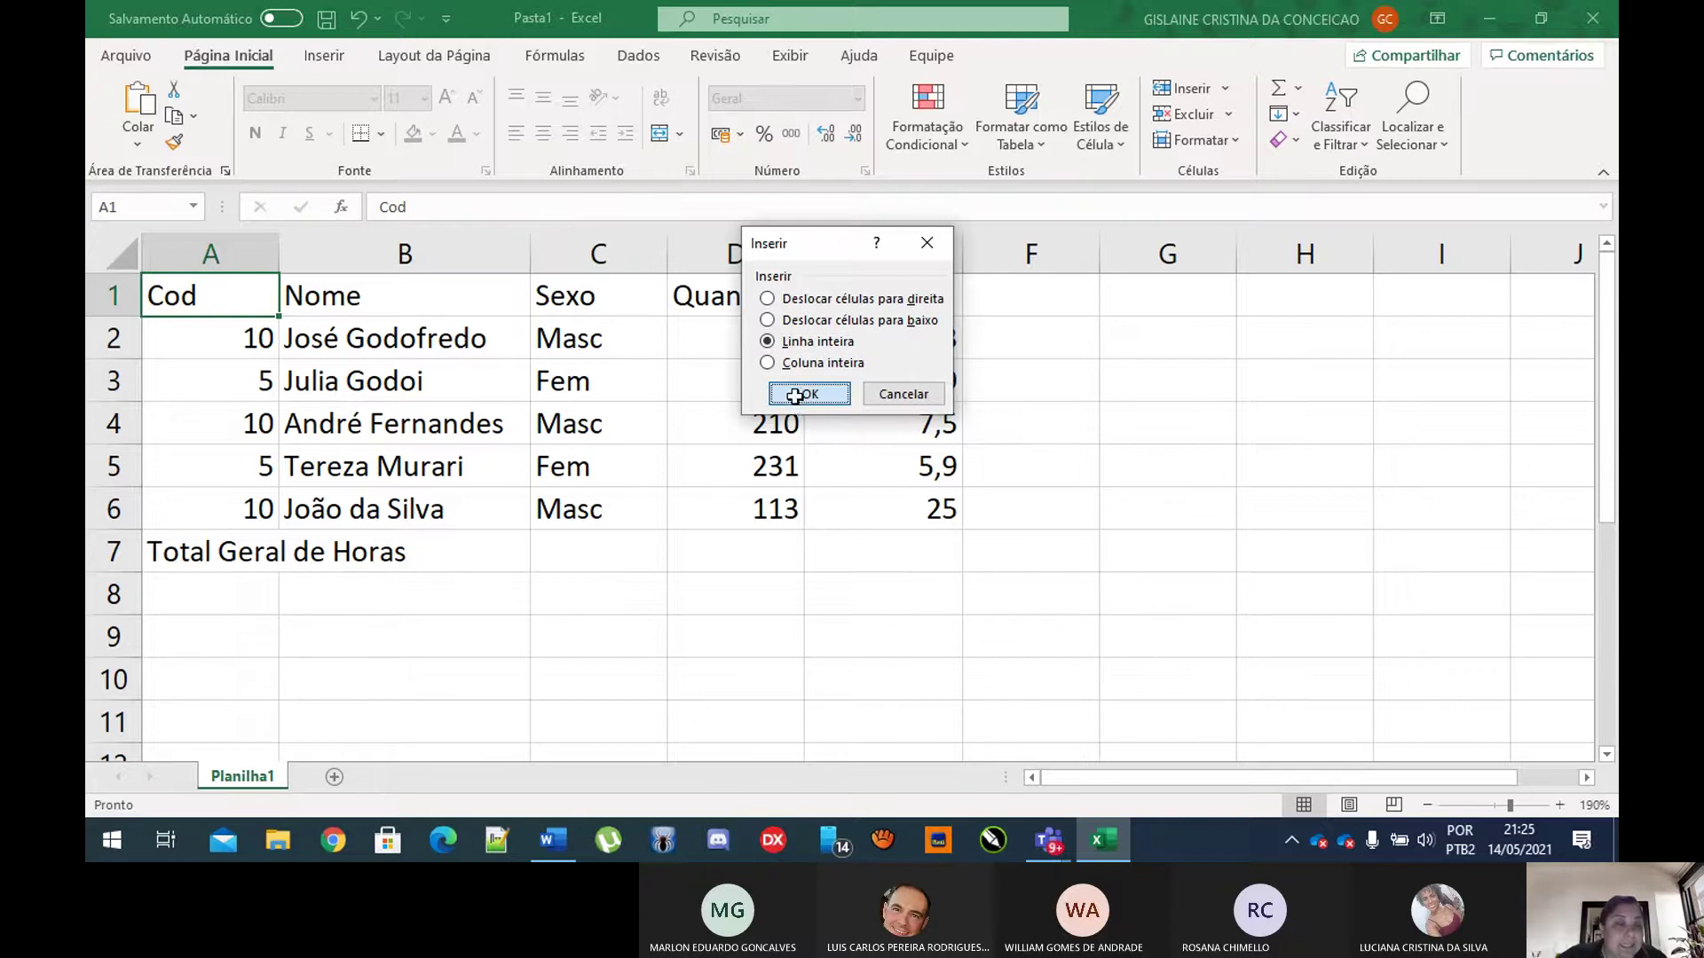
{"action": "left_click", "coordinate": [456, 457]}
Step: Enter the title Planilha Horas Trabalhadas in cell A1 above the headings
{"action": "left_click_drag", "start_coordinate": [221, 296], "coordinate": [887, 283]}
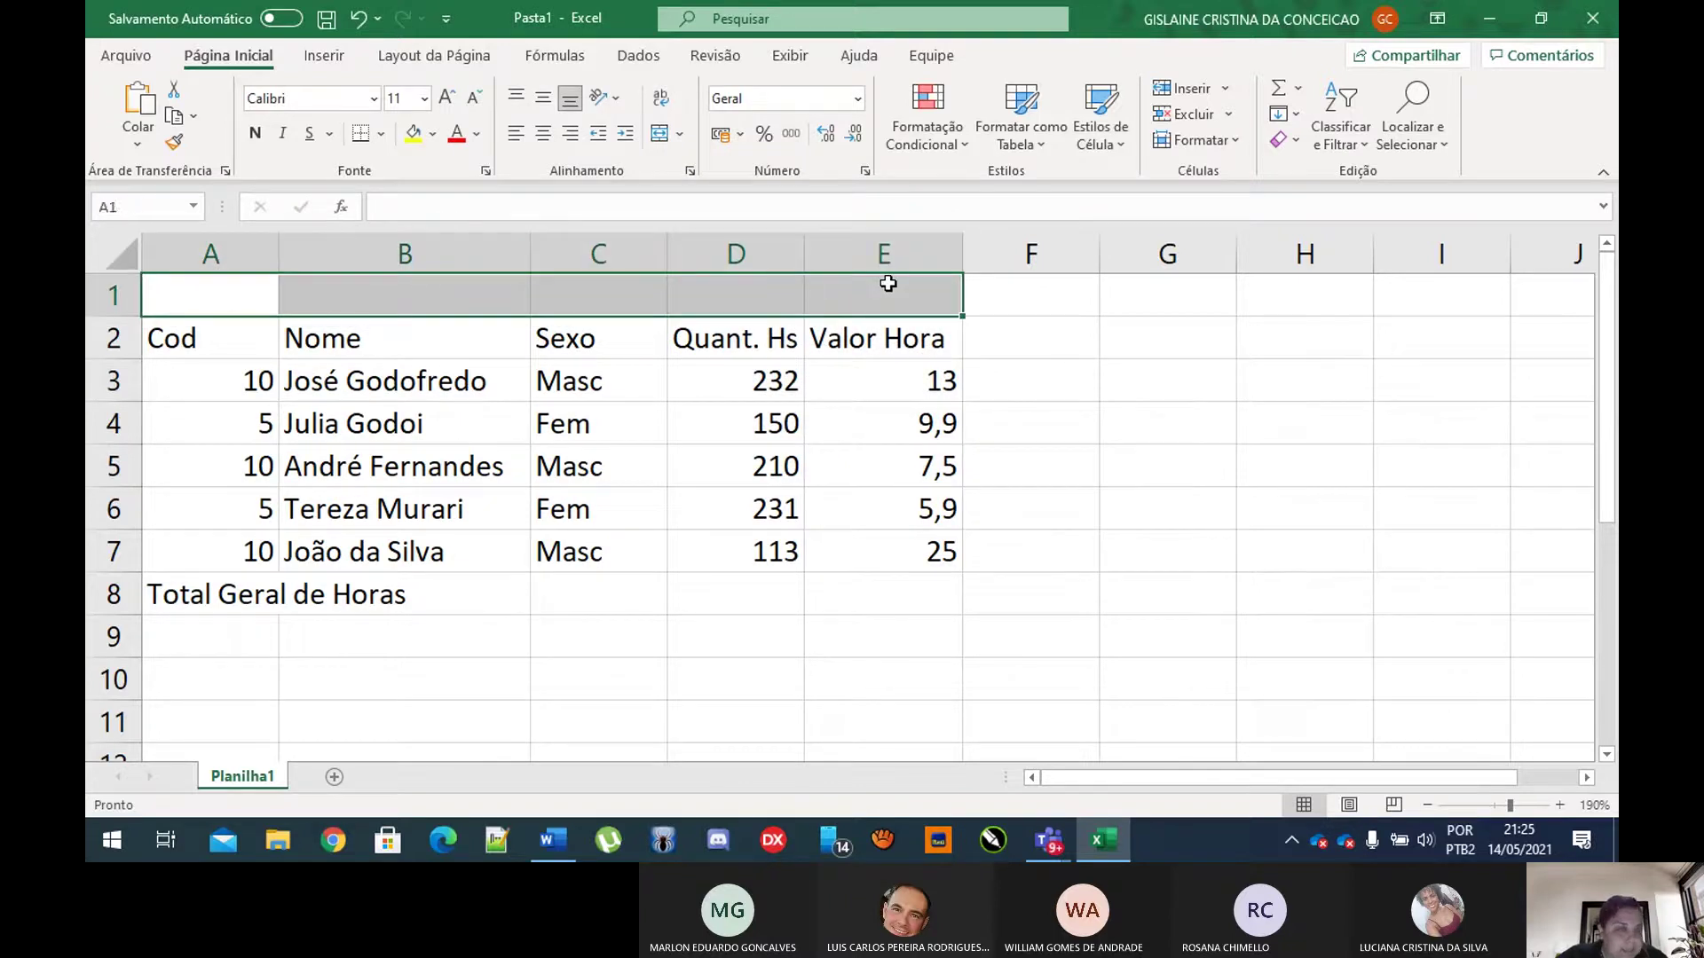
{"action": "left_click", "coordinate": [738, 344]}
{"action": "left_click", "coordinate": [254, 294]}
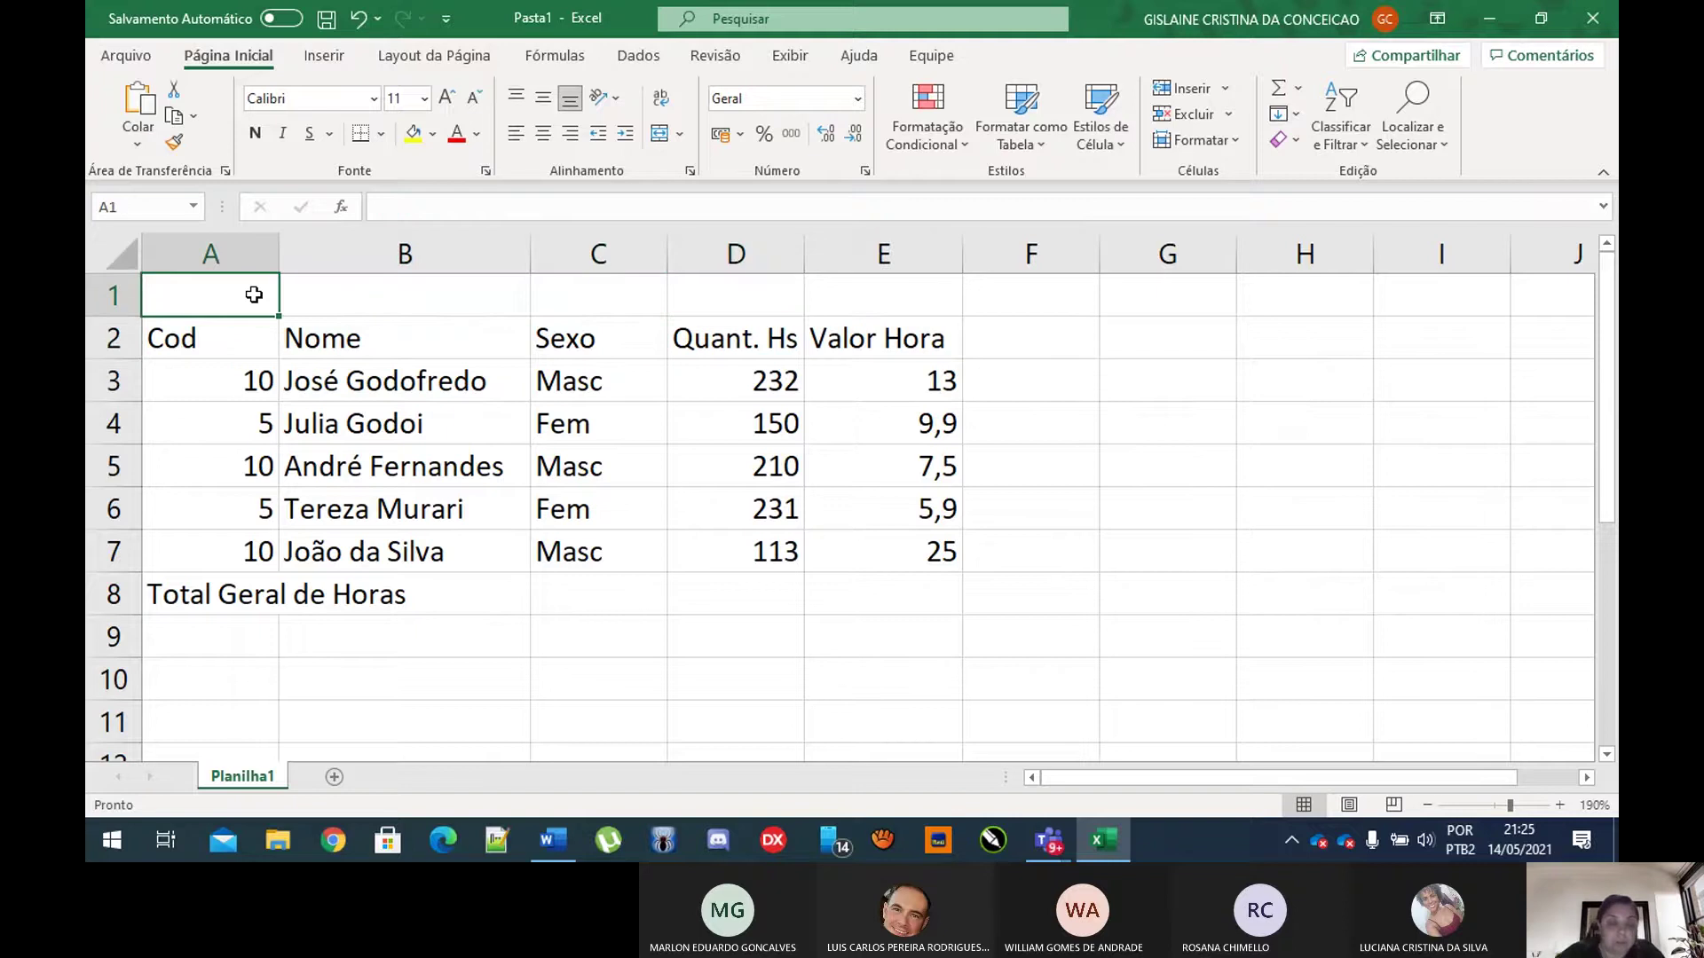
{"action": "type", "text": "Plan"}
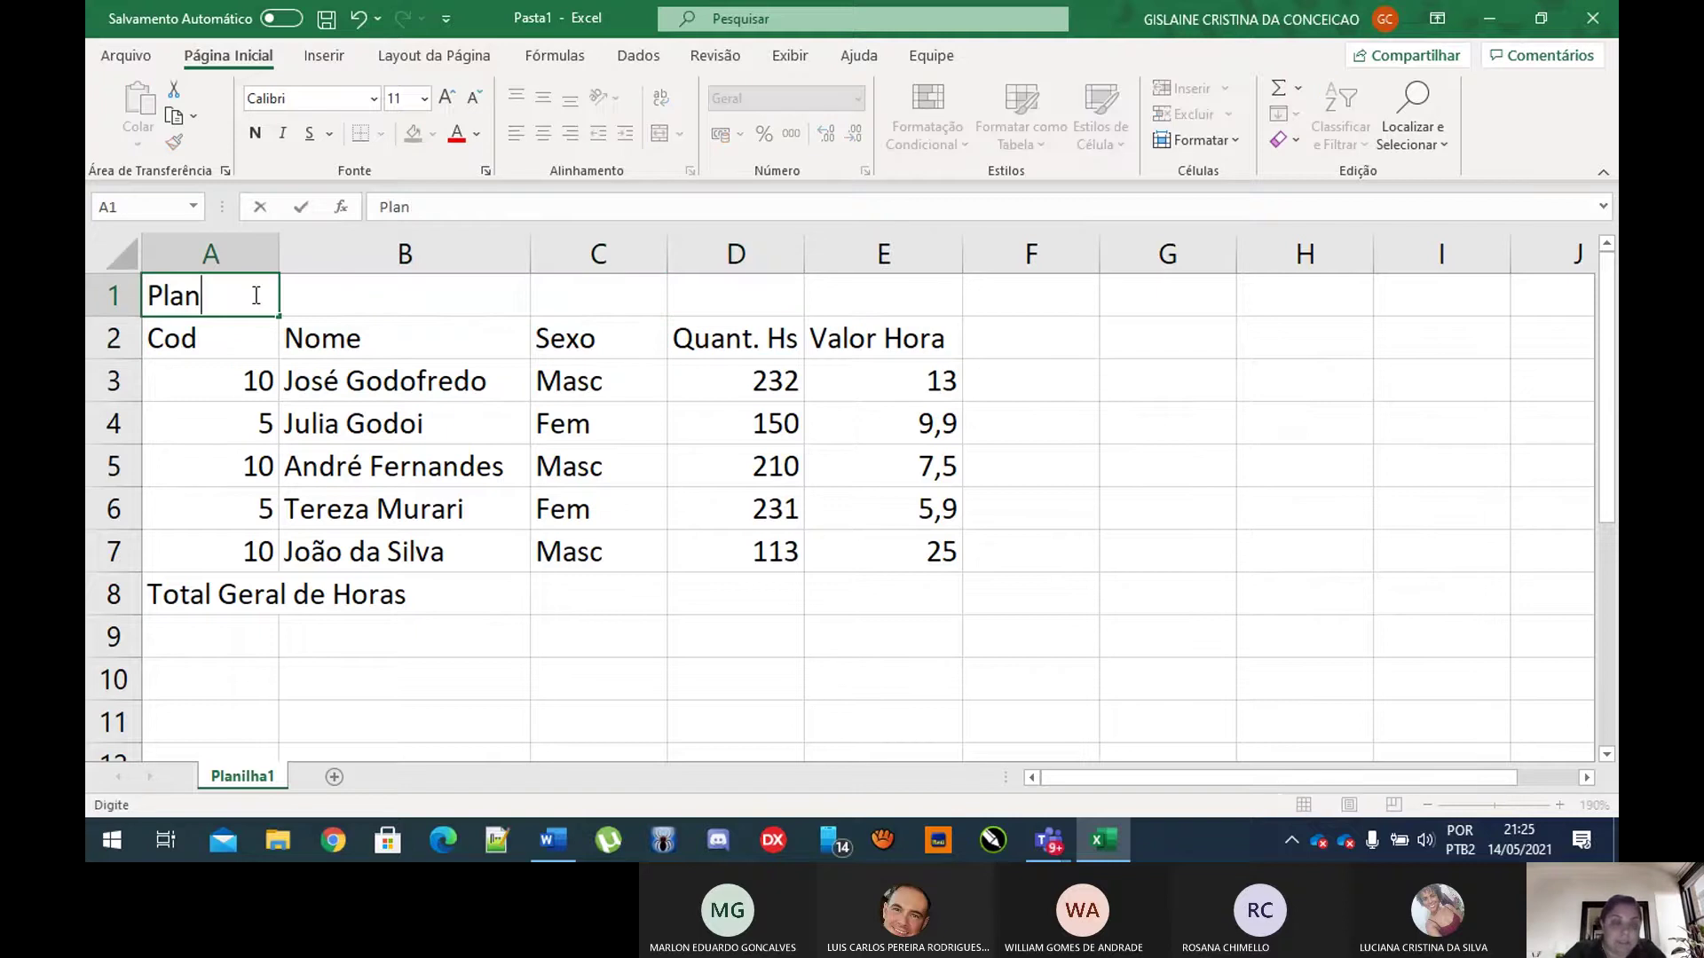
{"action": "type", "text": "ilha Horas Trabaçha"}
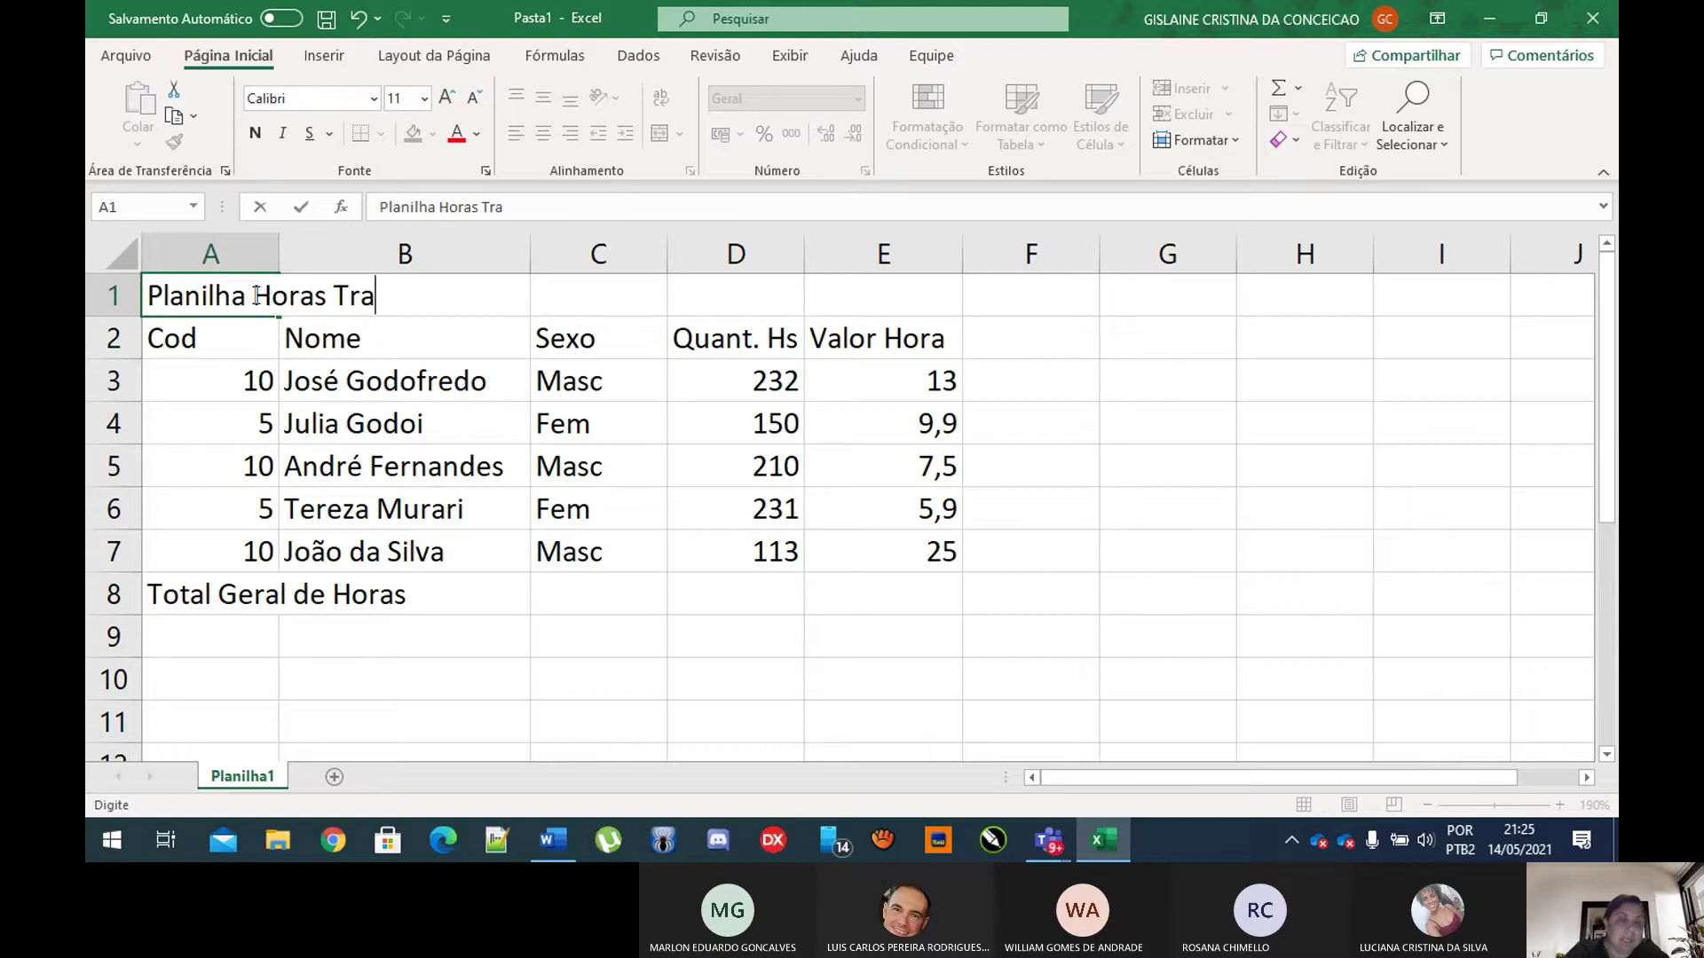
{"action": "key", "text": "BackSpace"}
{"action": "key", "text": "BackSpace"}
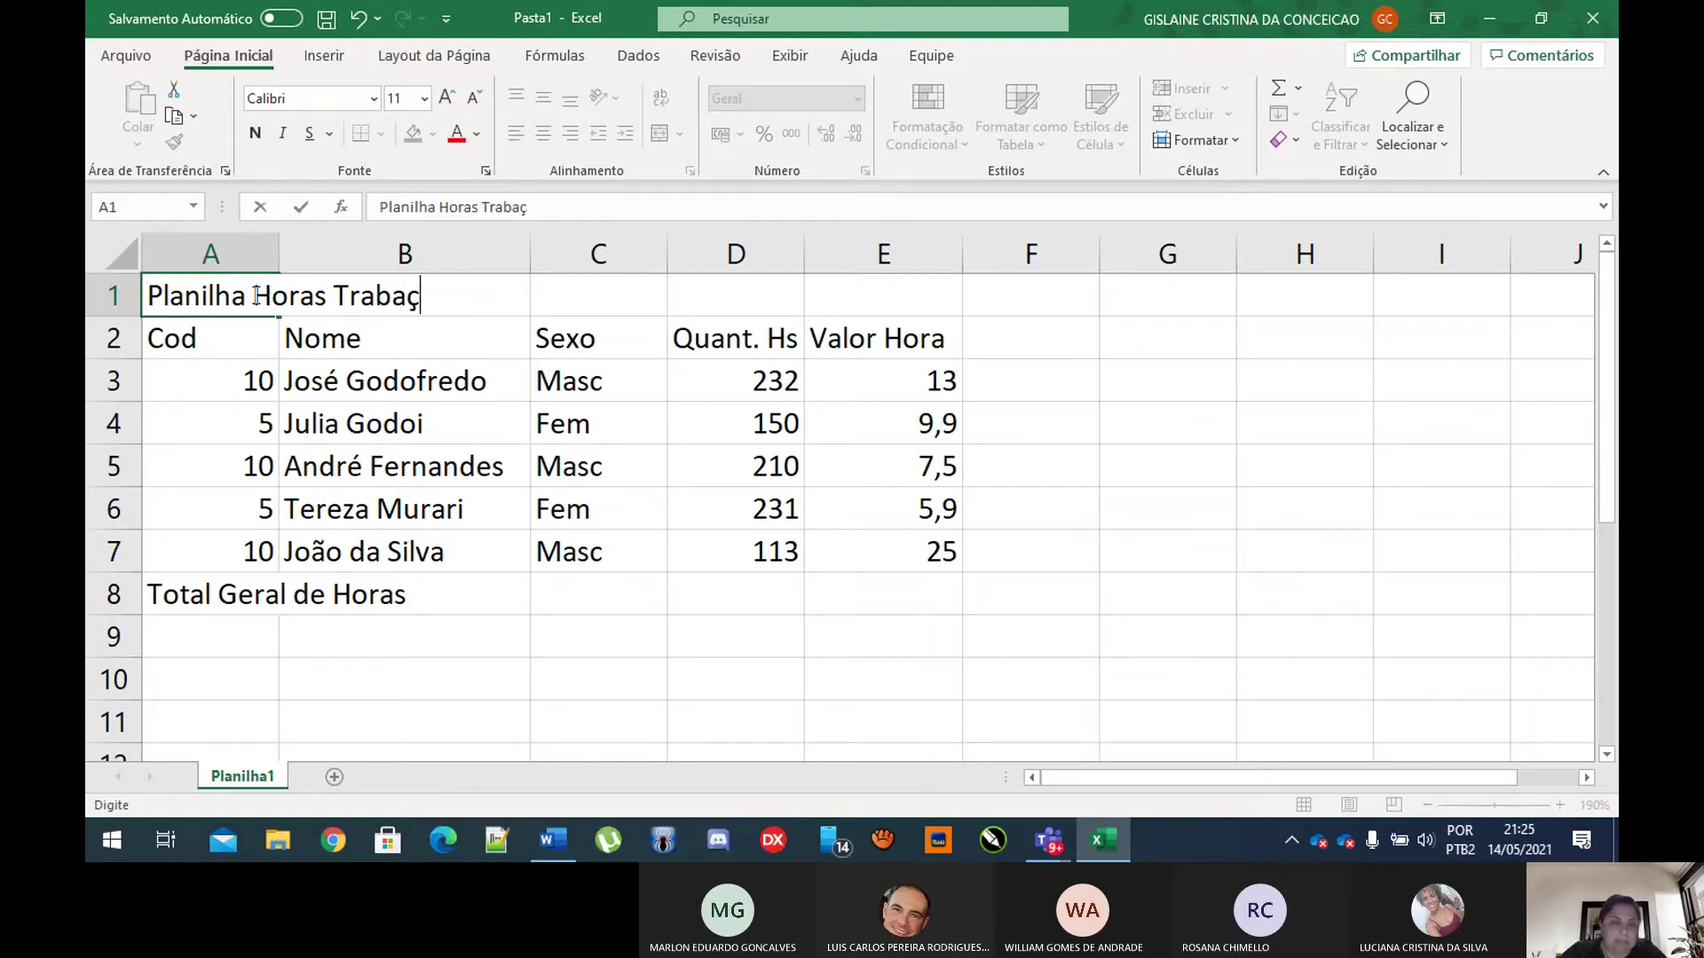
{"action": "key", "text": "BackSpace"}
{"action": "type", "text": "hadas"}
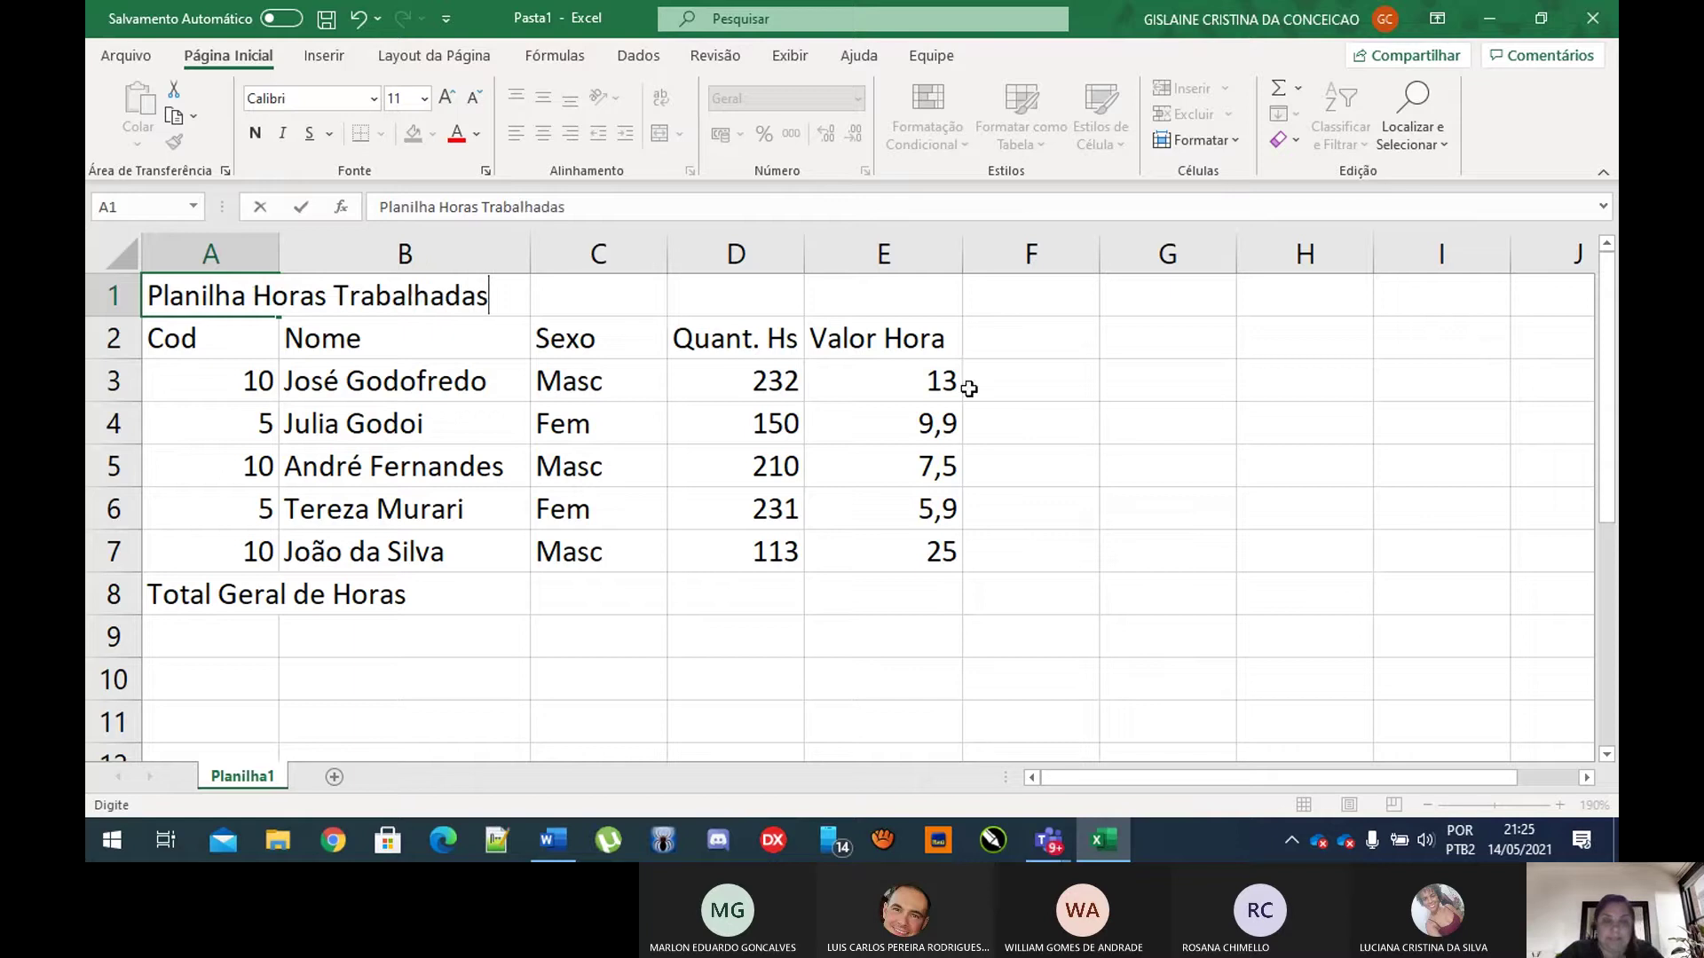
{"action": "left_click", "coordinate": [1178, 394]}
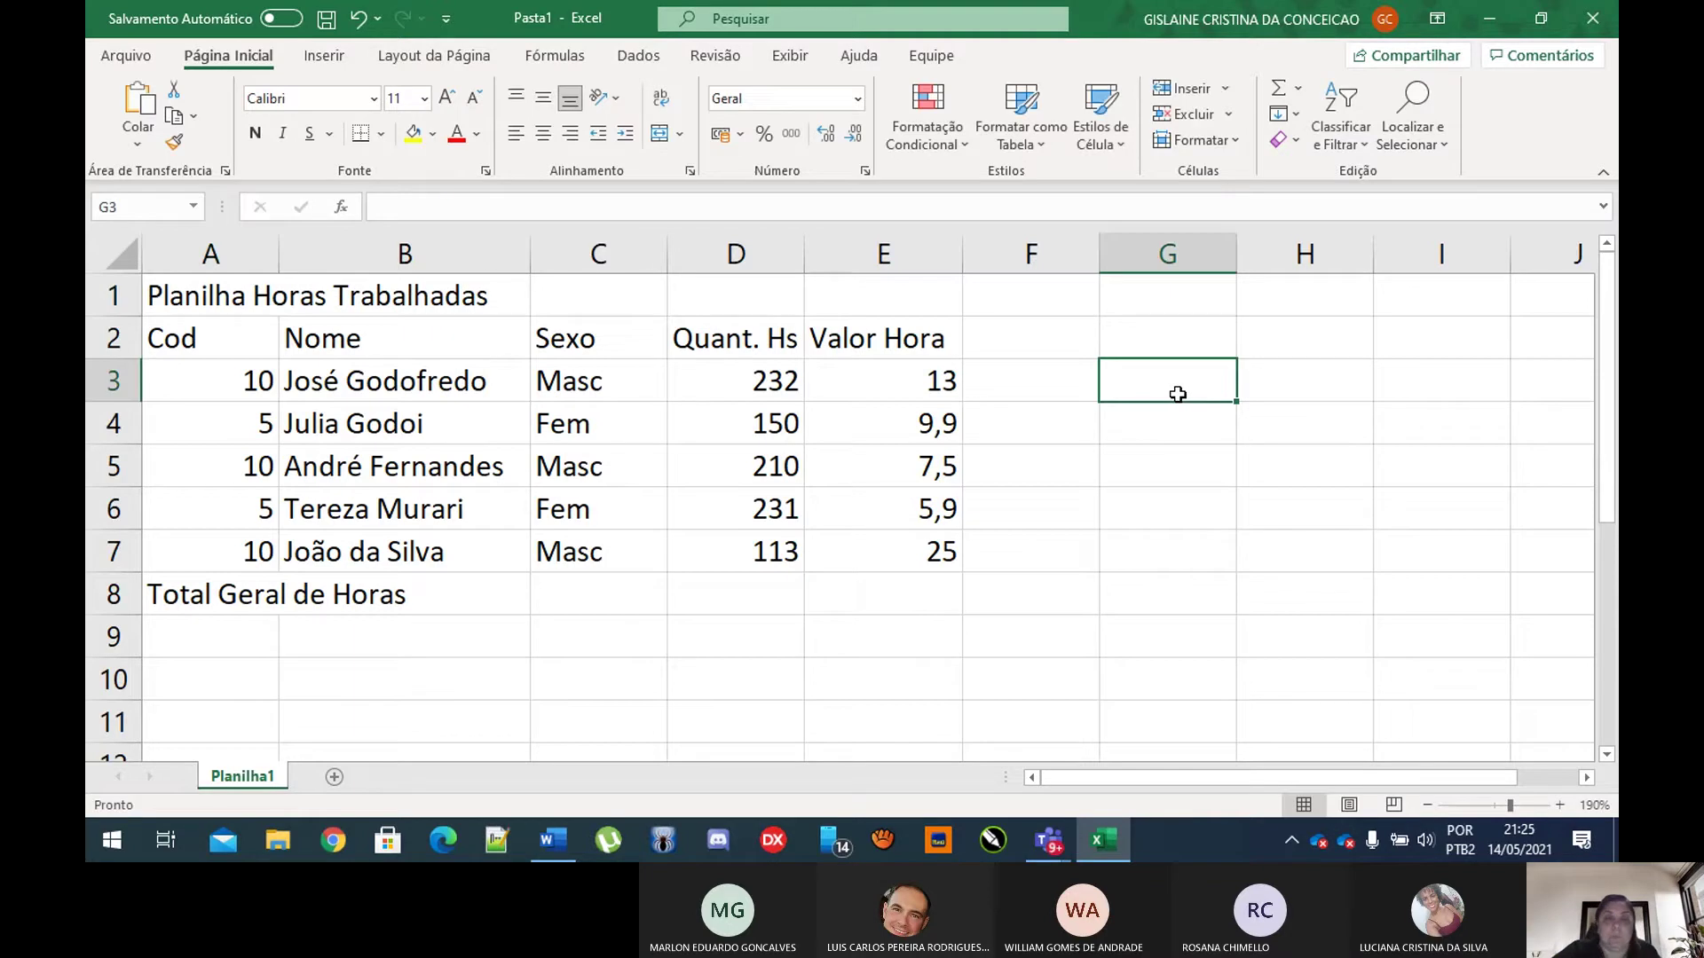
Step: Add the heading Total Receber in cell F2 and widen column F so the heading fits
{"action": "left_click", "coordinate": [745, 349]}
{"action": "left_click", "coordinate": [920, 351]}
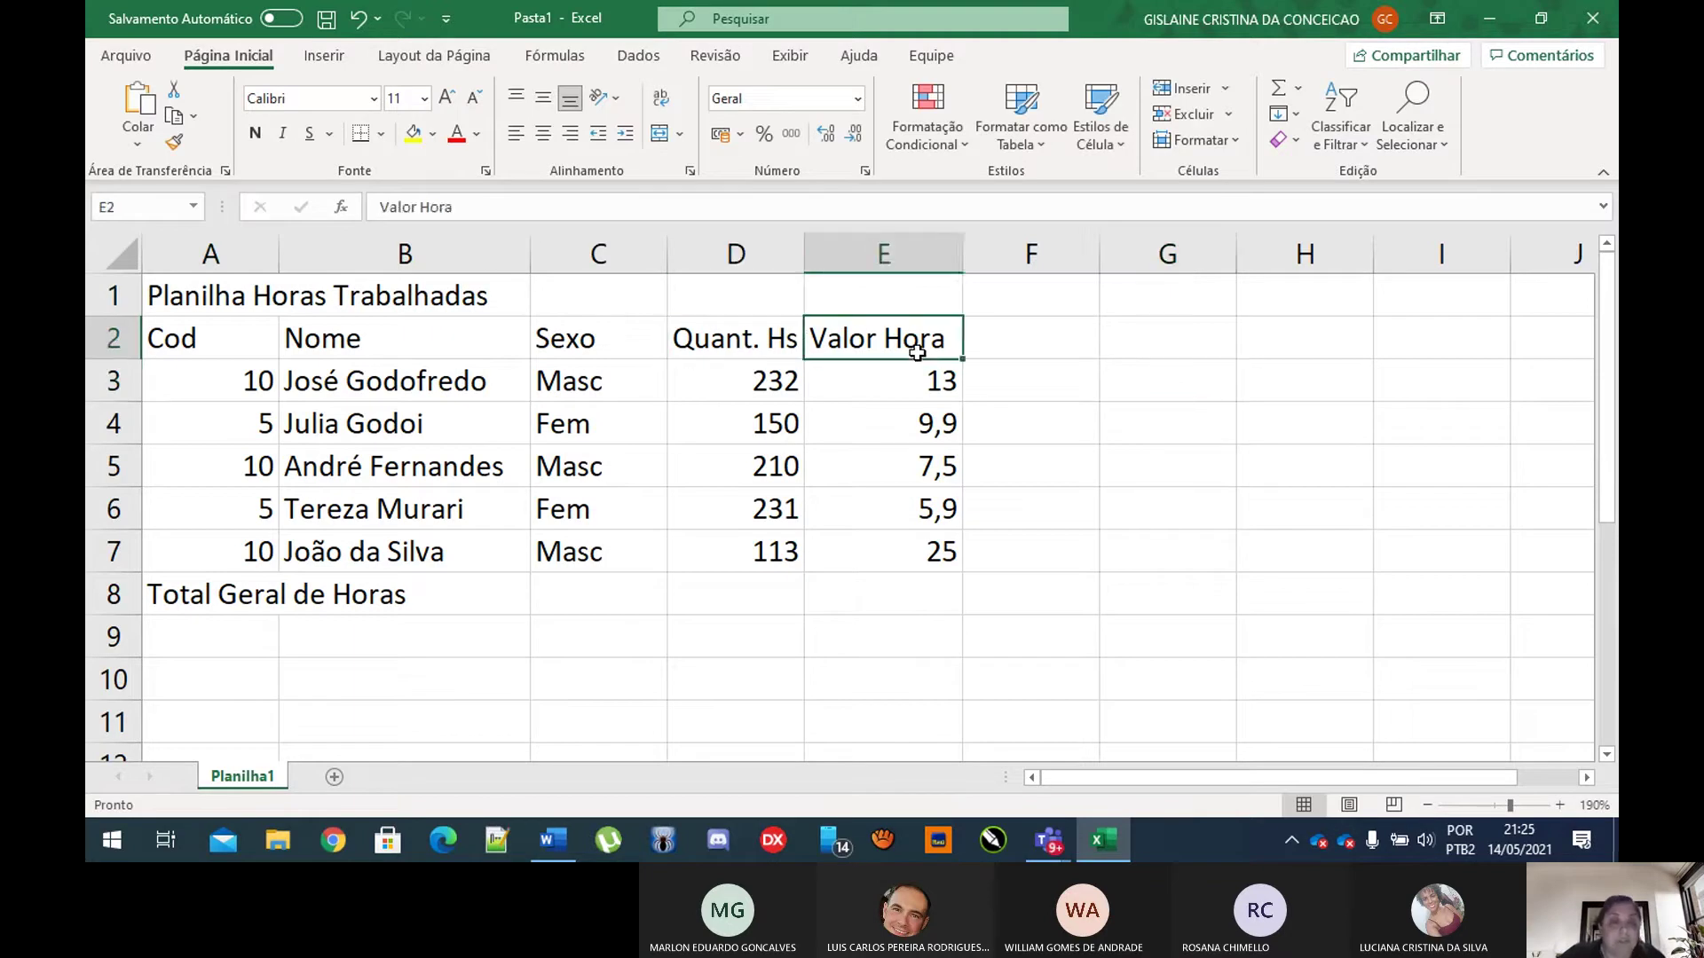
{"action": "left_click", "coordinate": [1031, 350]}
{"action": "type", "text": "Tot"}
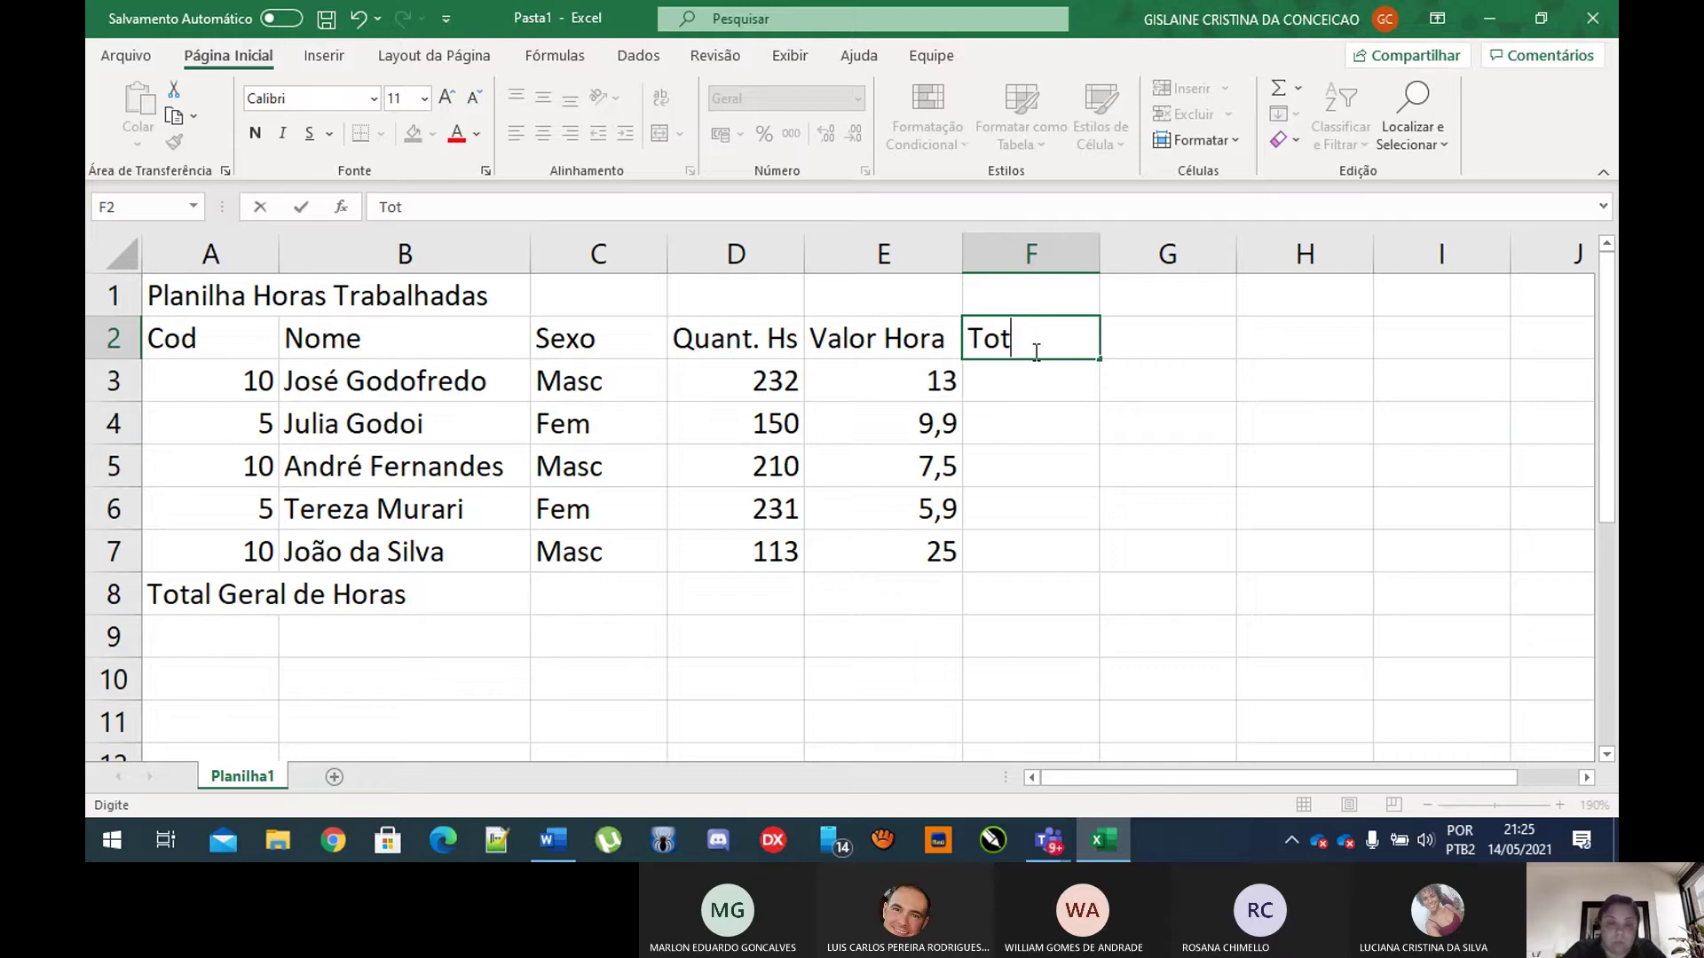
{"action": "type", "text": "al Rfe"}
{"action": "key", "text": "BackSpace"}
{"action": "key", "text": "BackSpace"}
{"action": "type", "text": "e"}
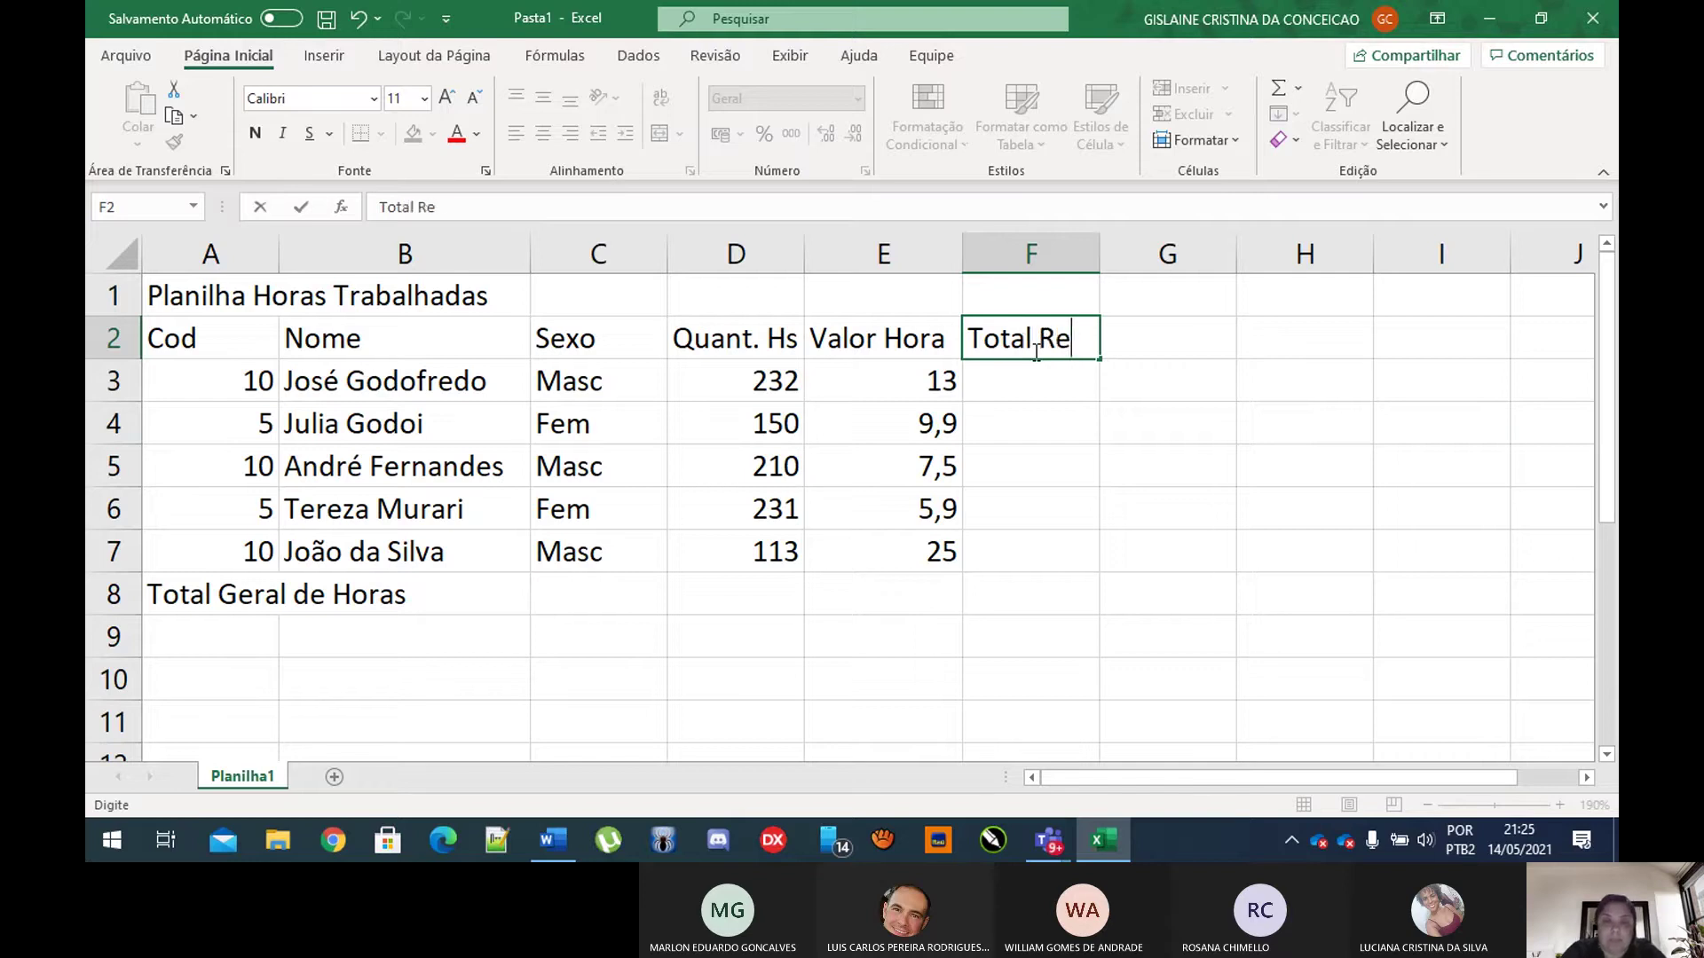
{"action": "type", "text": "ceber"}
{"action": "left_click", "coordinate": [1102, 457]}
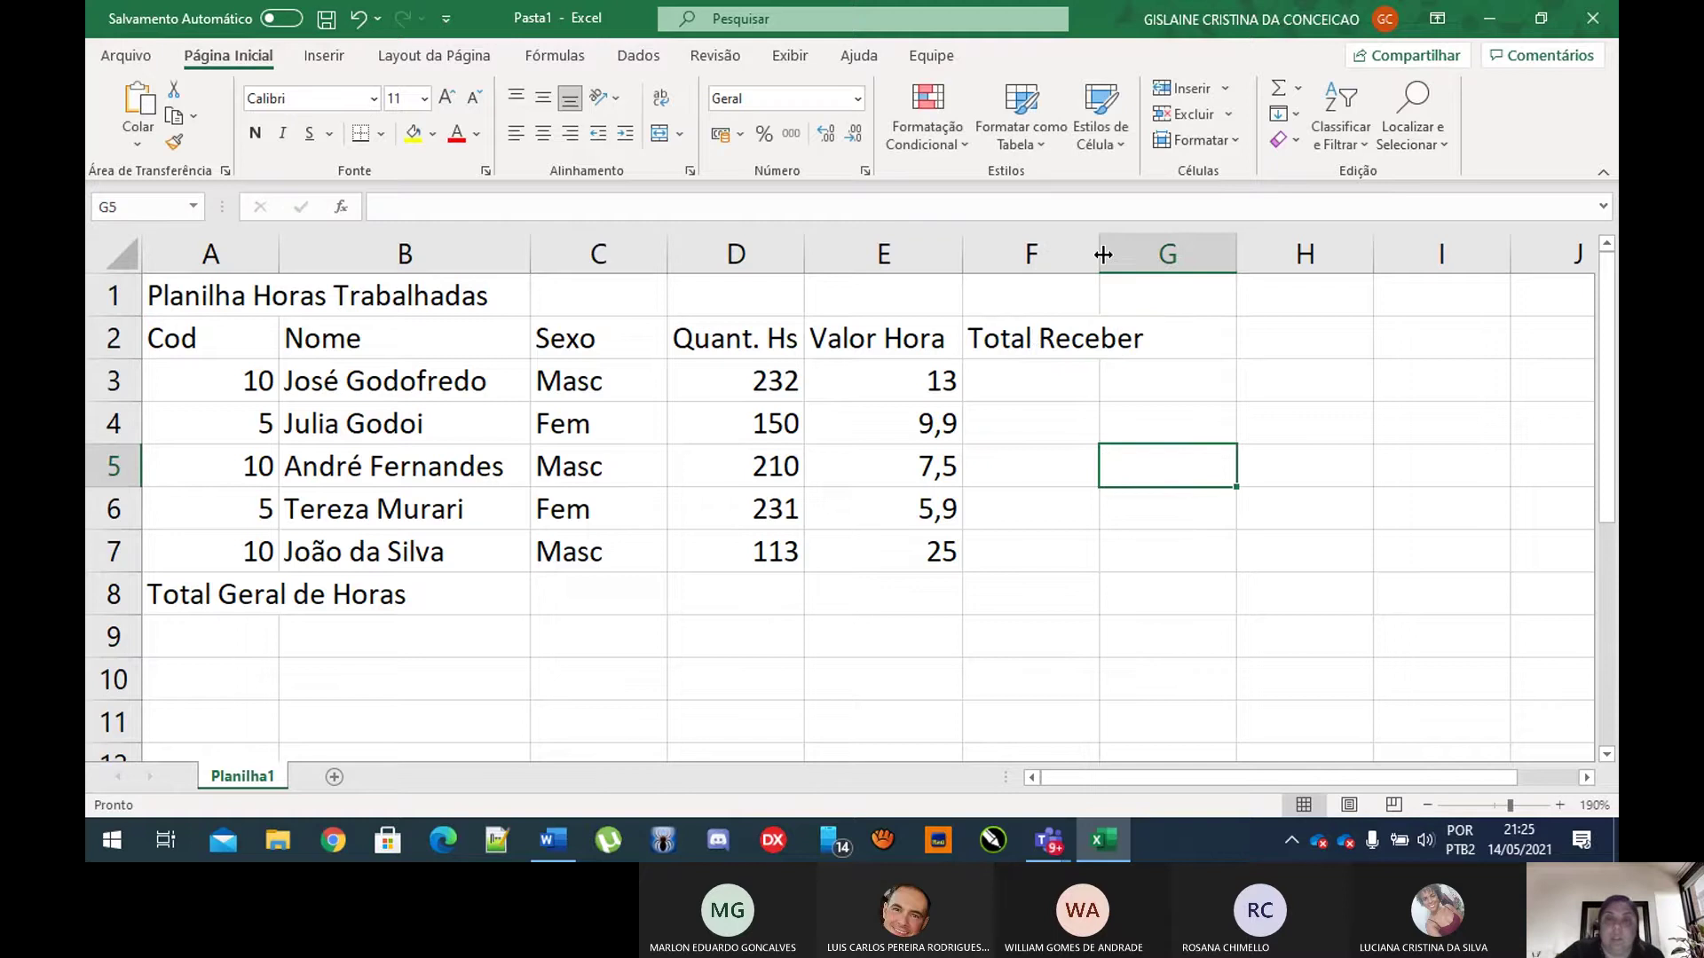
{"action": "left_click_drag", "start_coordinate": [1101, 254], "coordinate": [1154, 254]}
{"action": "left_click", "coordinate": [1105, 414]}
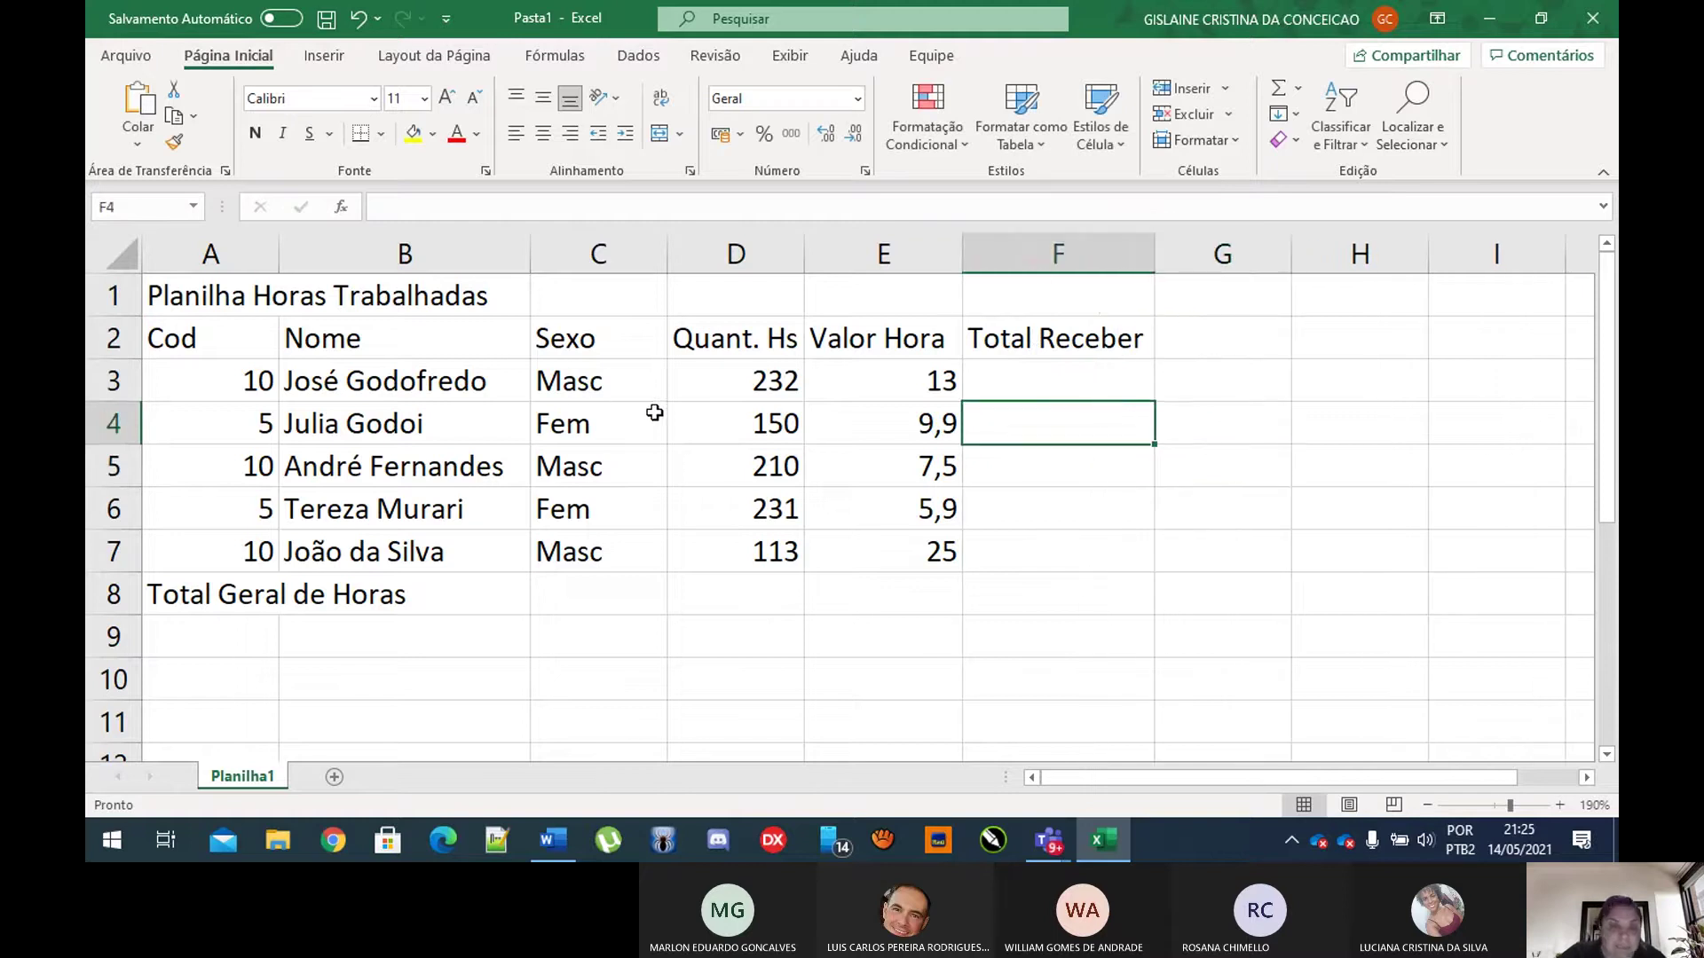
{"action": "left_click", "coordinate": [385, 293]}
{"action": "left_click", "coordinate": [506, 375]}
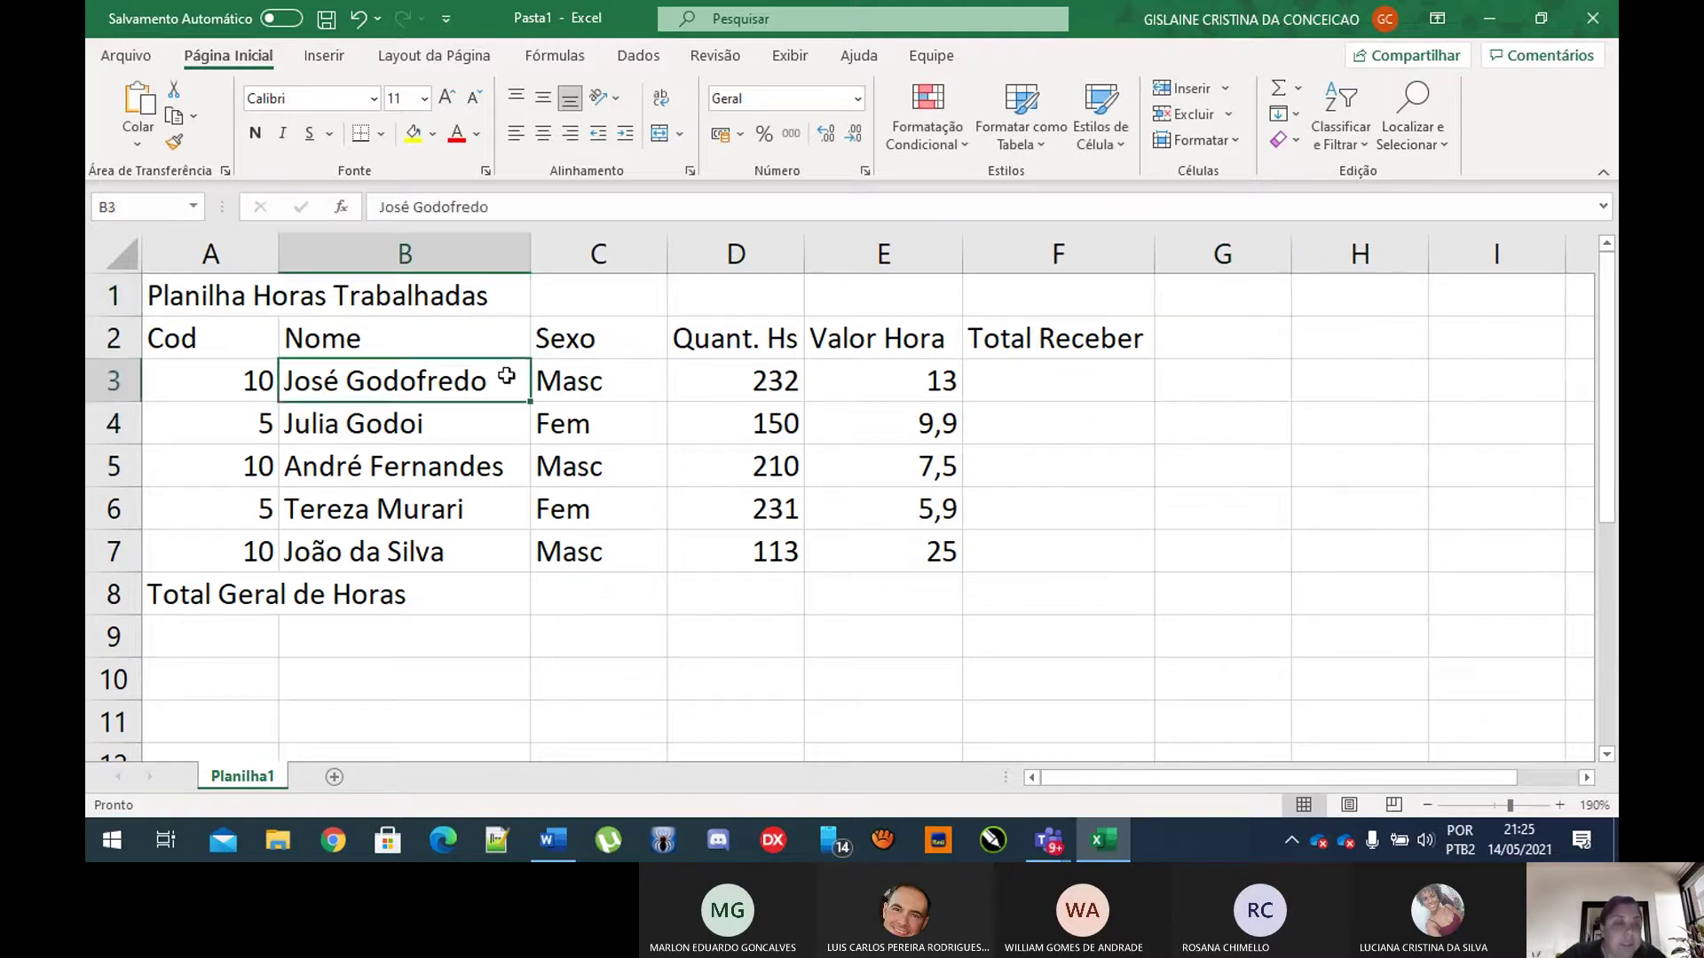
{"action": "left_click", "coordinate": [1116, 533]}
{"action": "left_click", "coordinate": [1050, 383]}
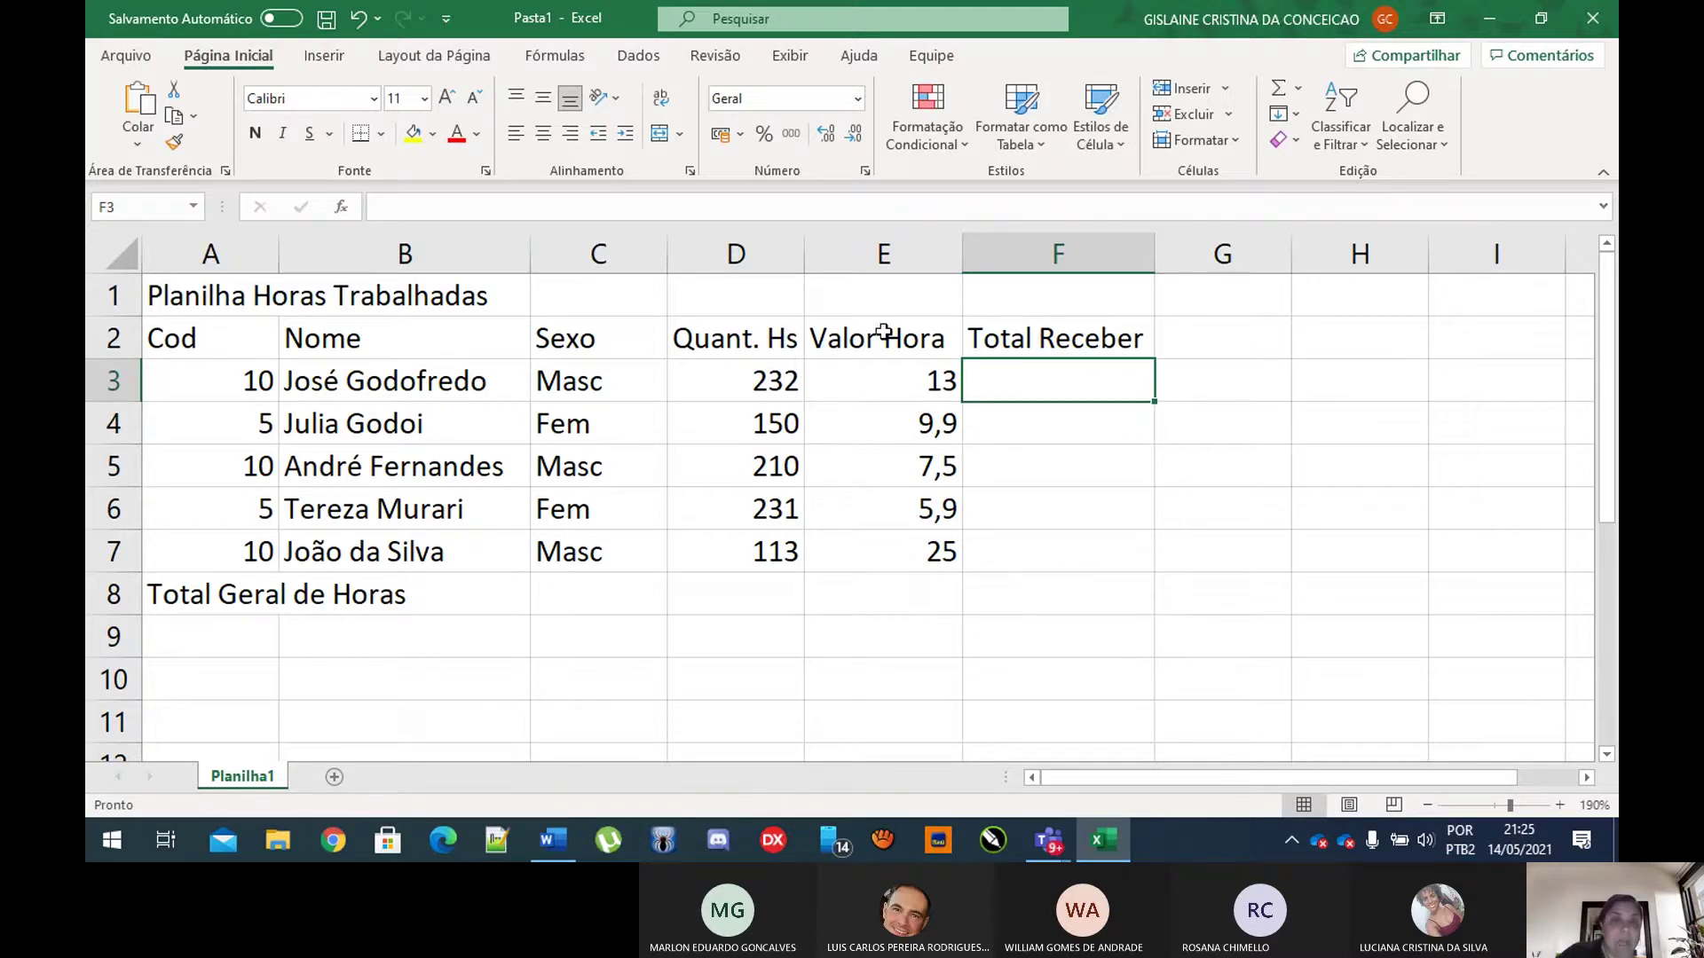
Step: Try the accounting currency format on the Valor Hora values in cells E3 to E7 and undo it
{"action": "left_click_drag", "start_coordinate": [922, 392], "coordinate": [936, 551]}
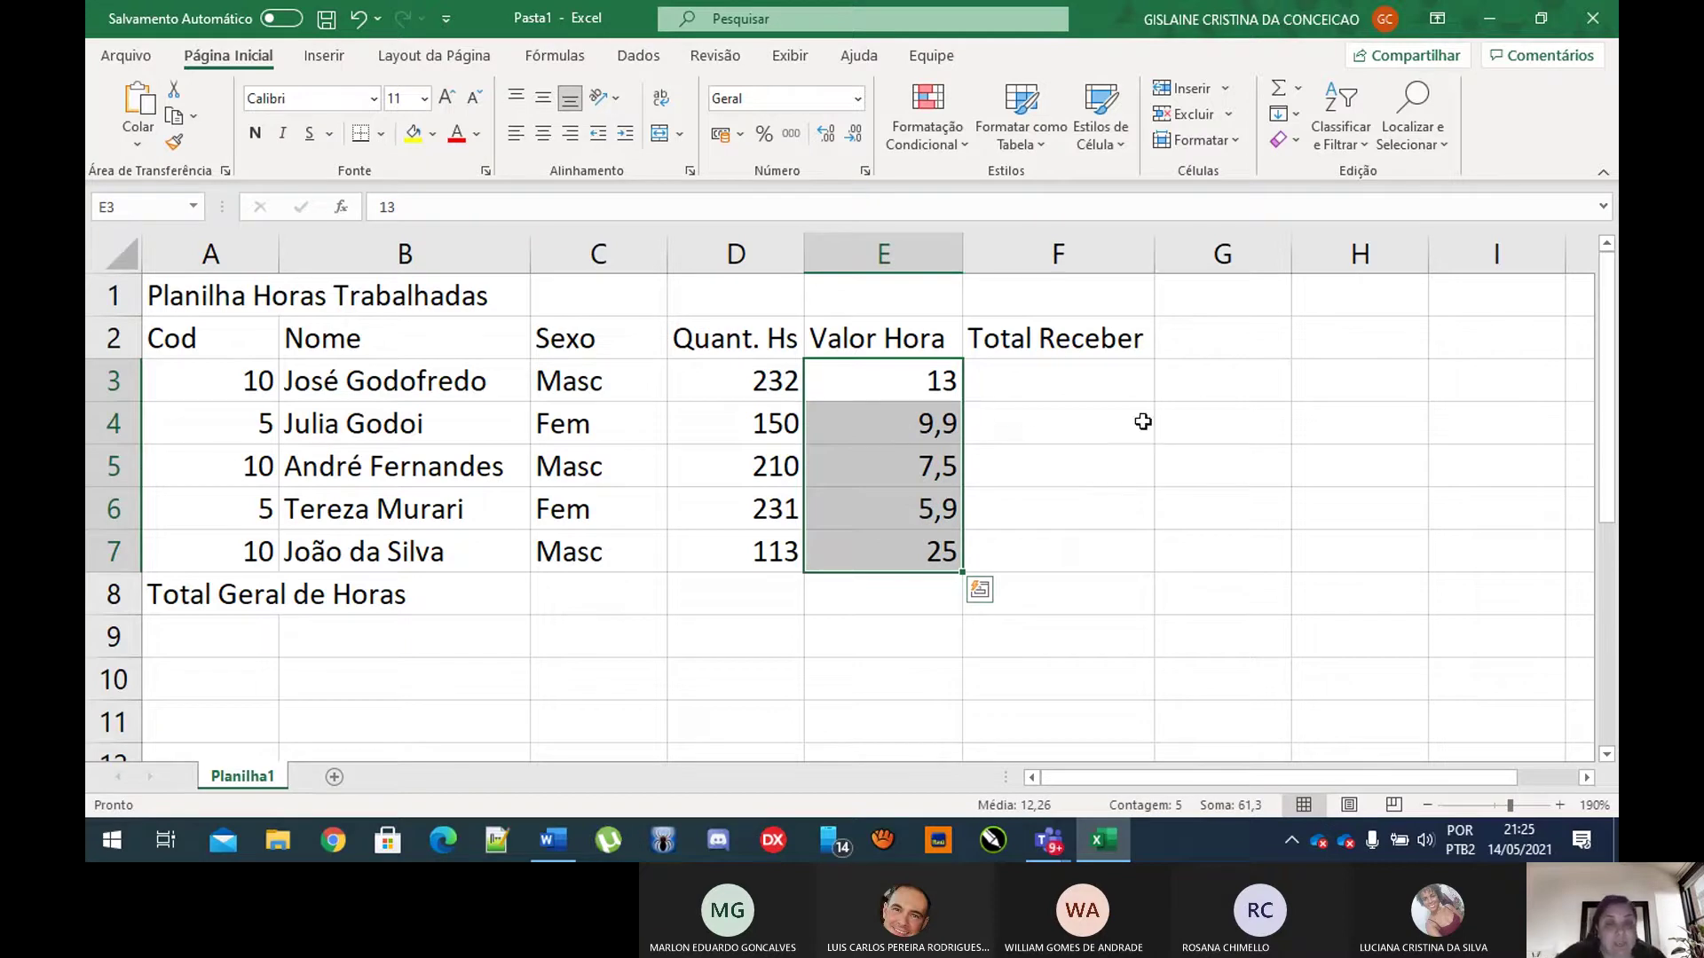
{"action": "left_click_drag", "start_coordinate": [891, 384], "coordinate": [874, 555]}
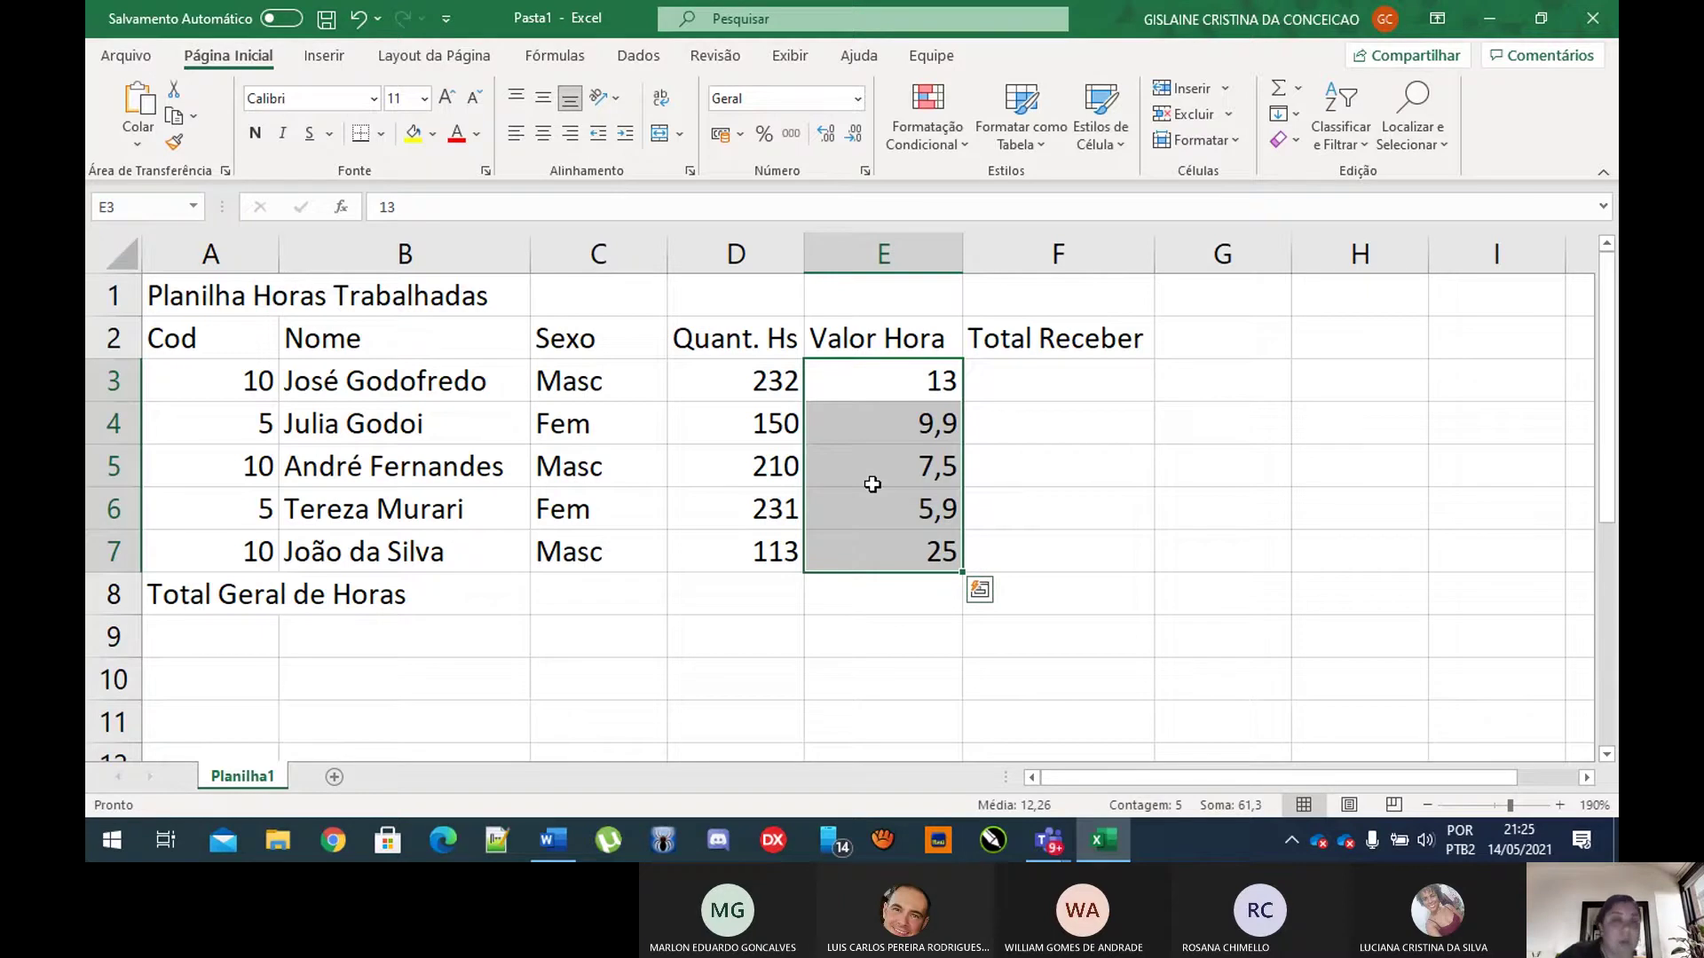
{"action": "left_click", "coordinate": [720, 135]}
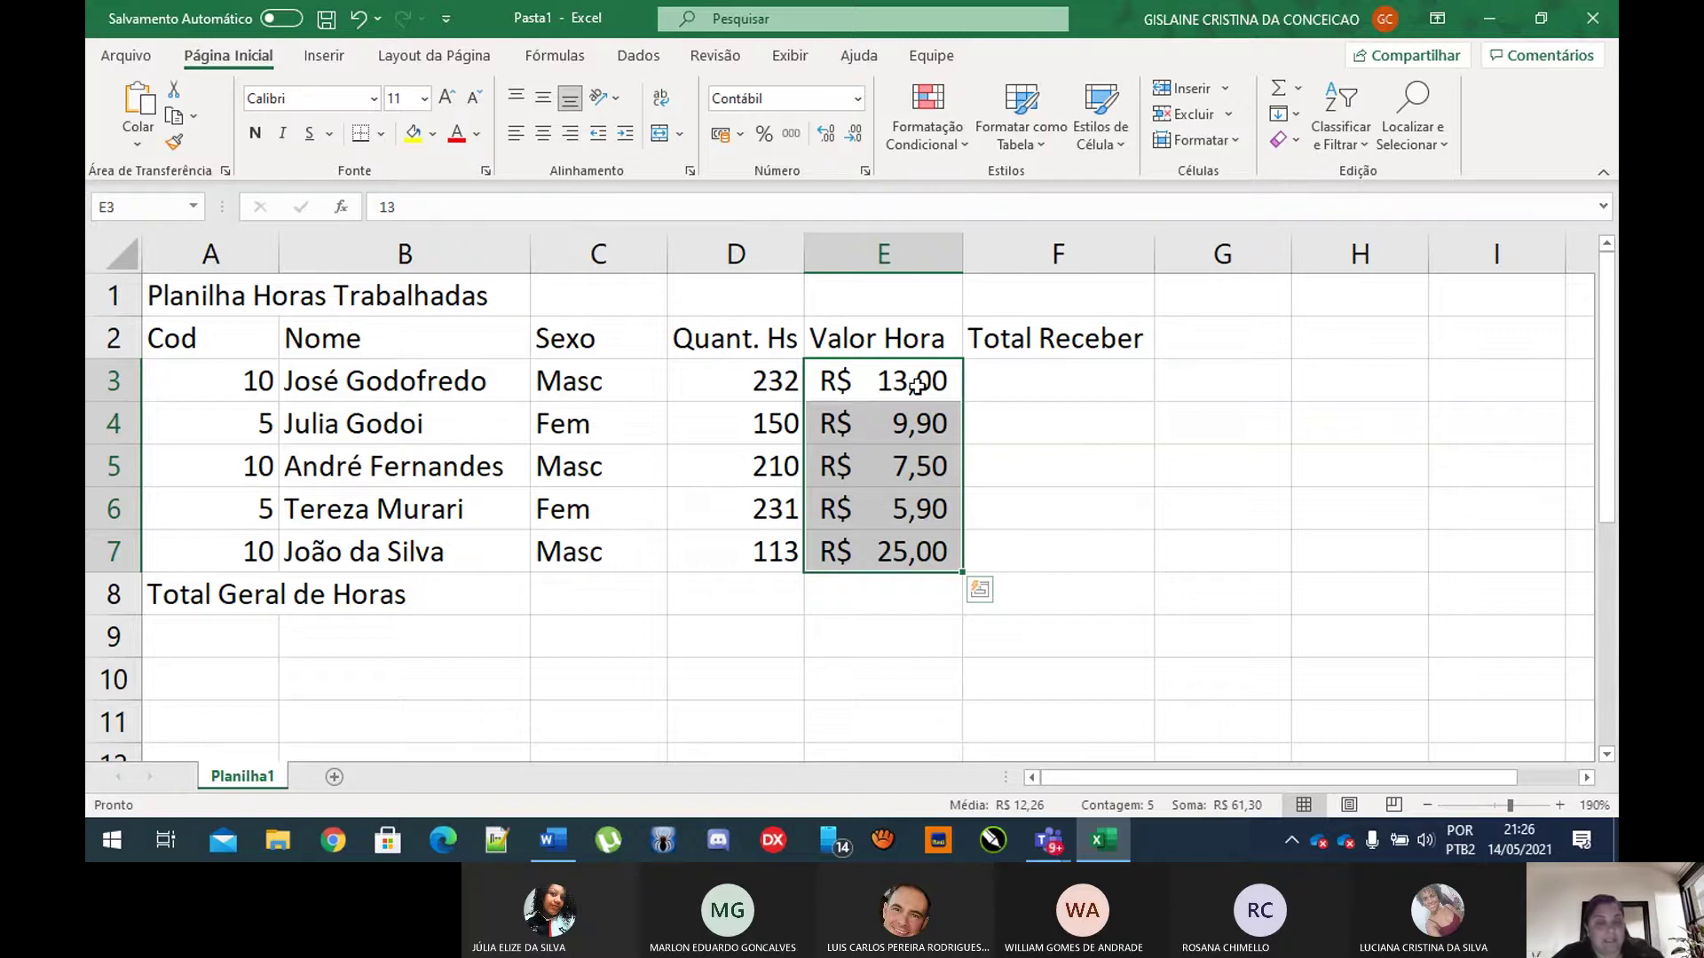
{"action": "key", "text": "ctrl+z"}
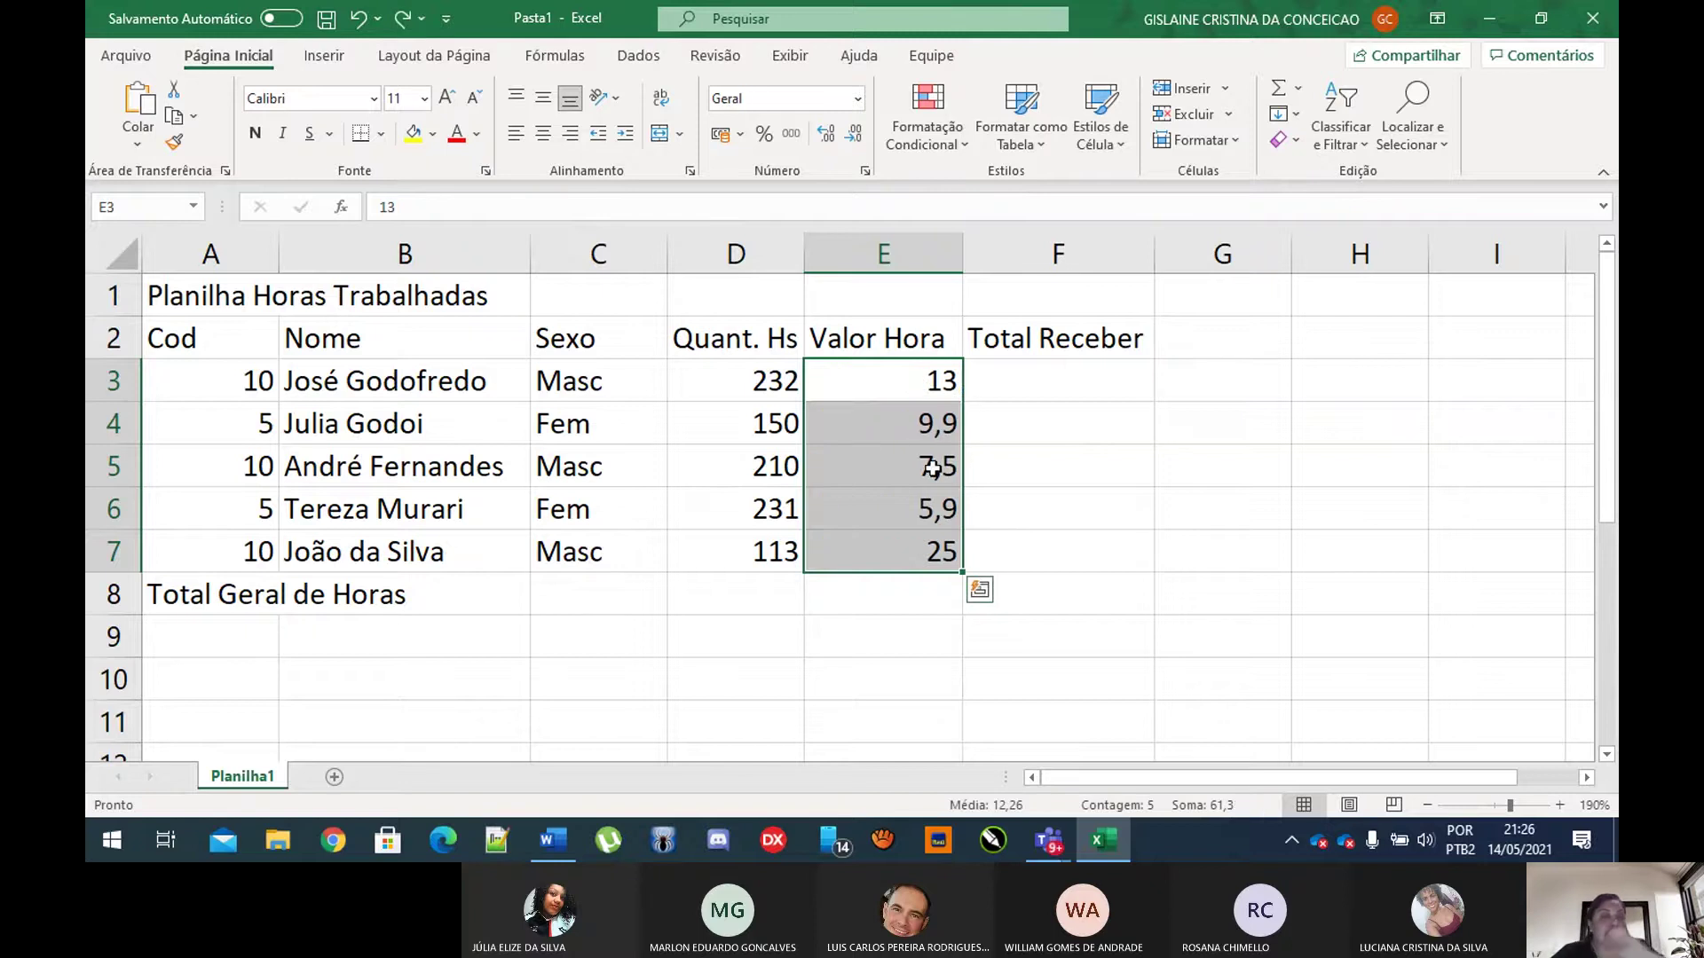
{"action": "left_click", "coordinate": [779, 101]}
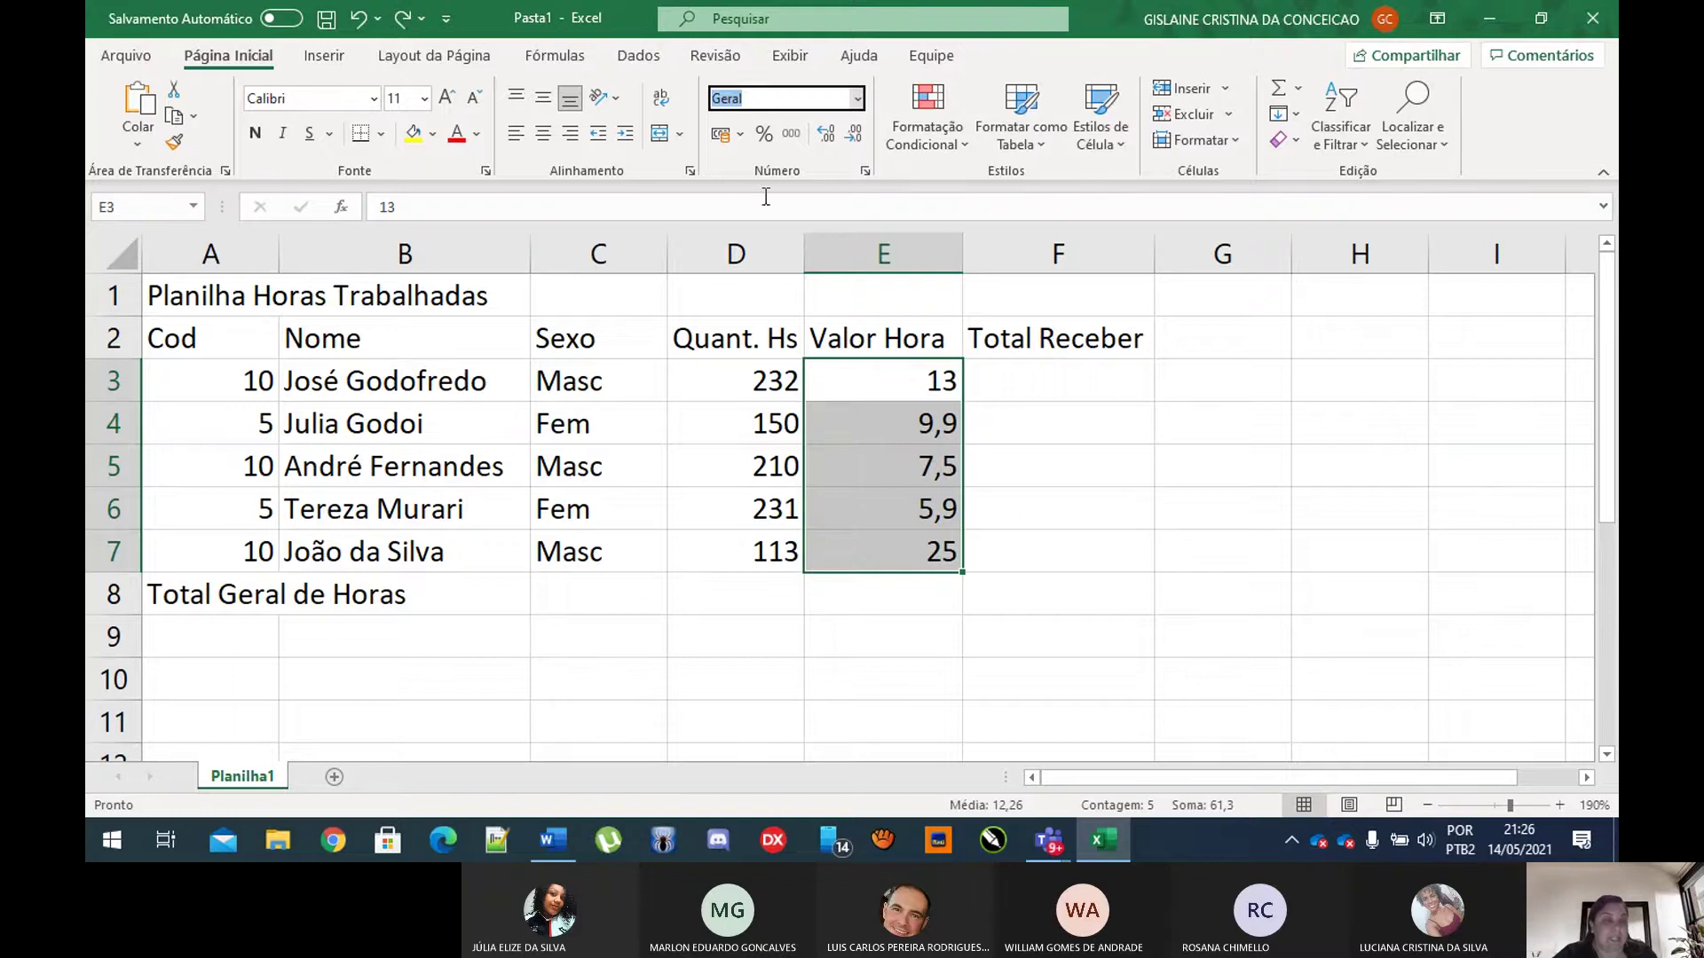
{"action": "left_click", "coordinate": [721, 144]}
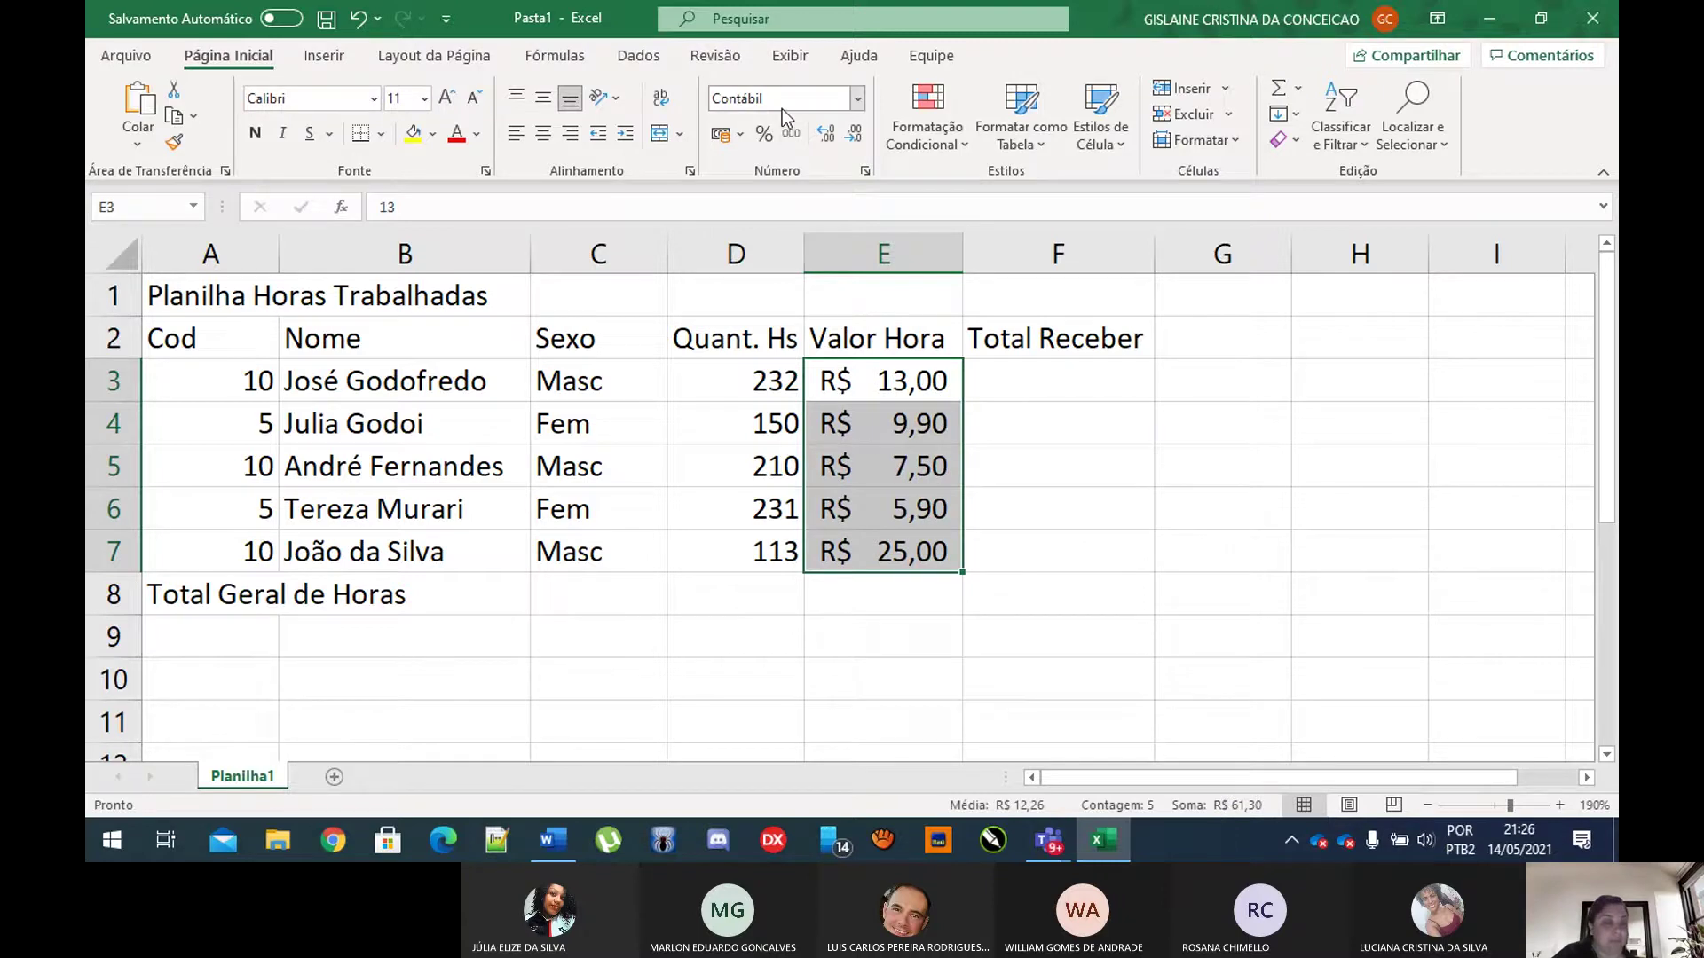
{"action": "left_click", "coordinate": [1101, 480]}
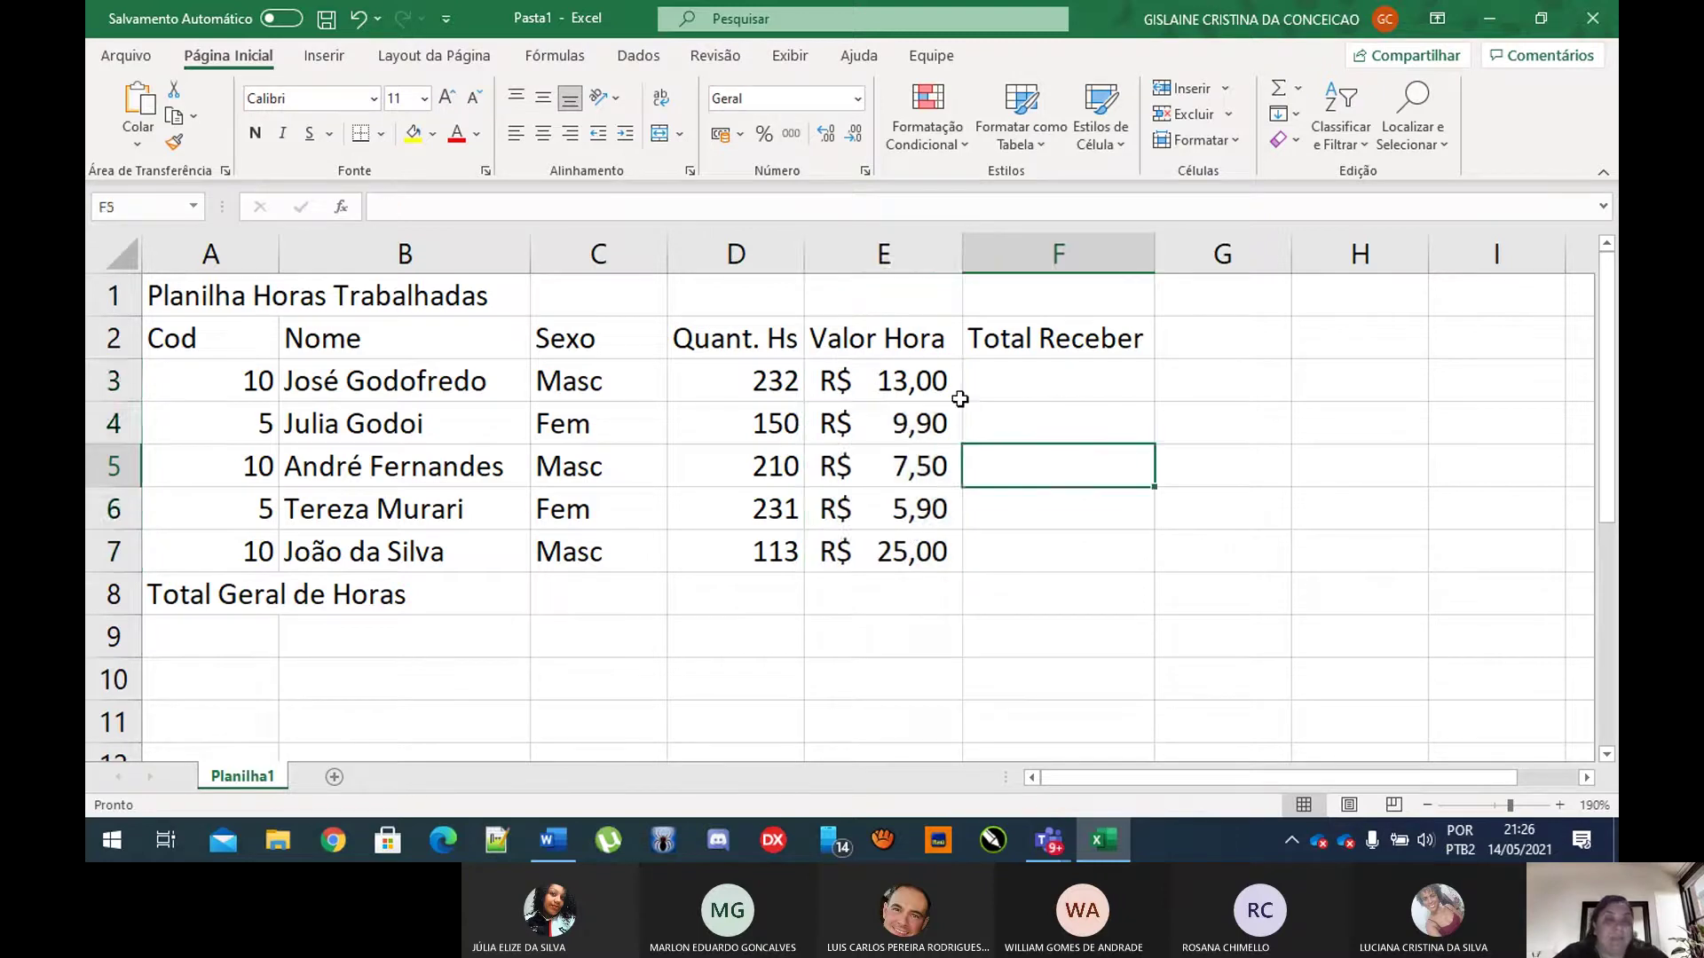
{"action": "left_click_drag", "start_coordinate": [911, 372], "coordinate": [923, 552]}
{"action": "left_click", "coordinate": [1057, 451]}
{"action": "key", "text": "ctrl+z"}
{"action": "left_click", "coordinate": [1078, 460]}
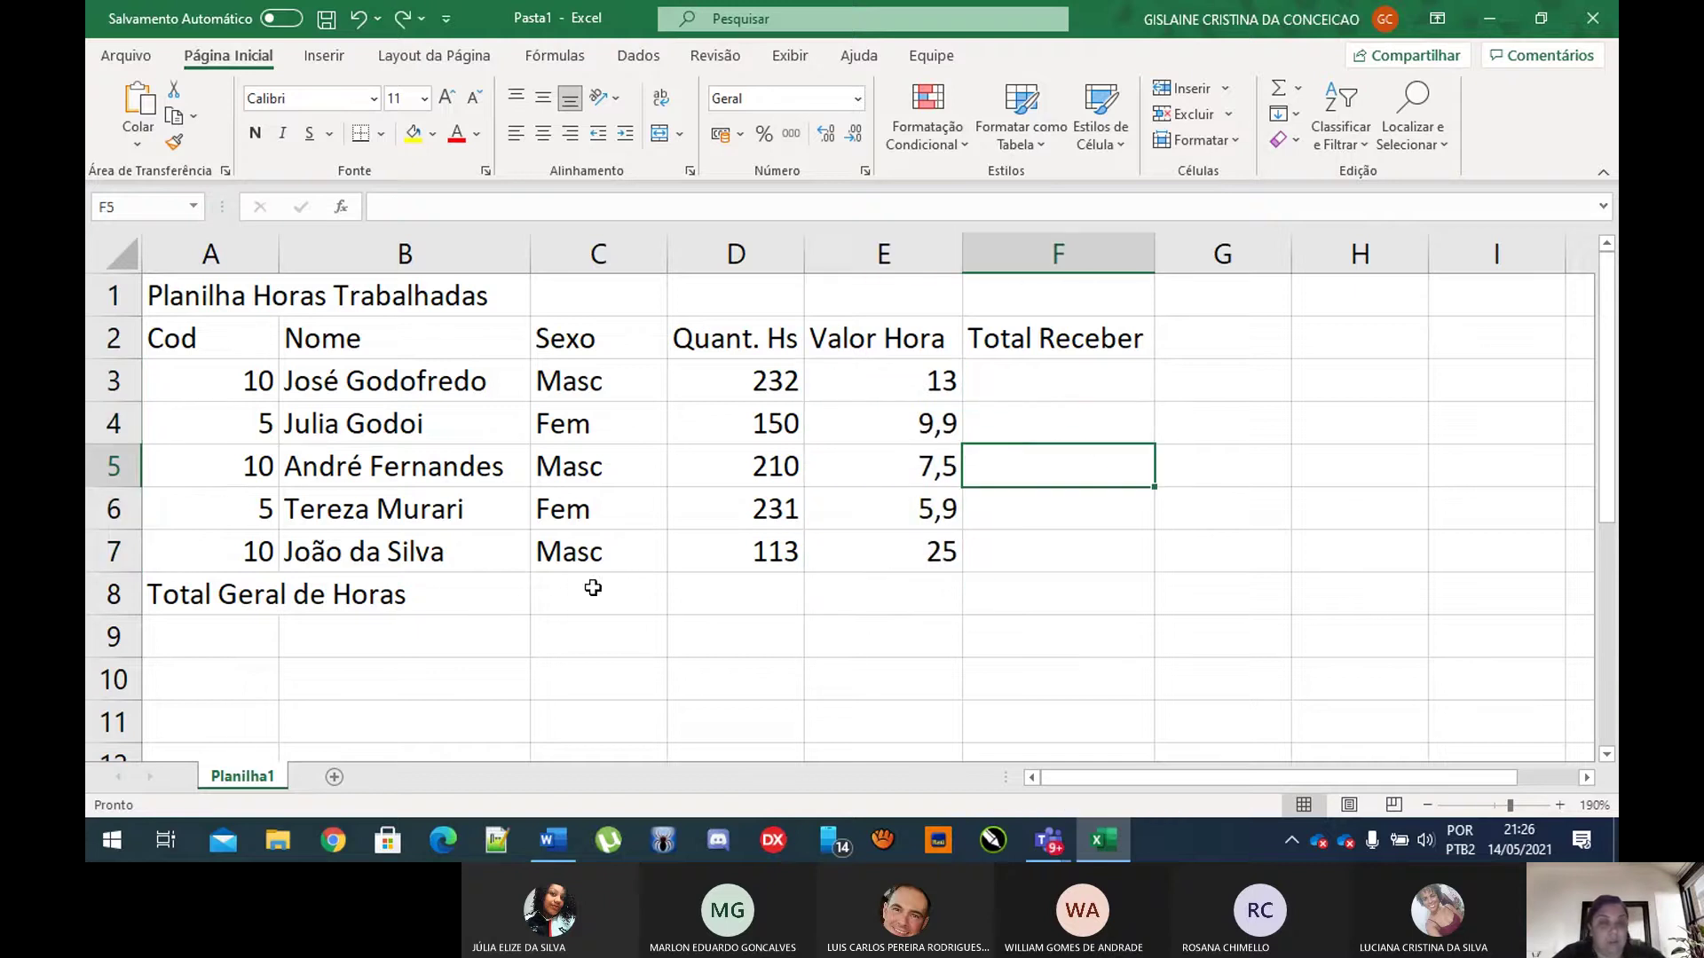
Step: Open the Windows magnifier Lupa and move its window clear of the table's values
{"action": "left_click", "coordinate": [135, 836]}
{"action": "type", "text": "lup"}
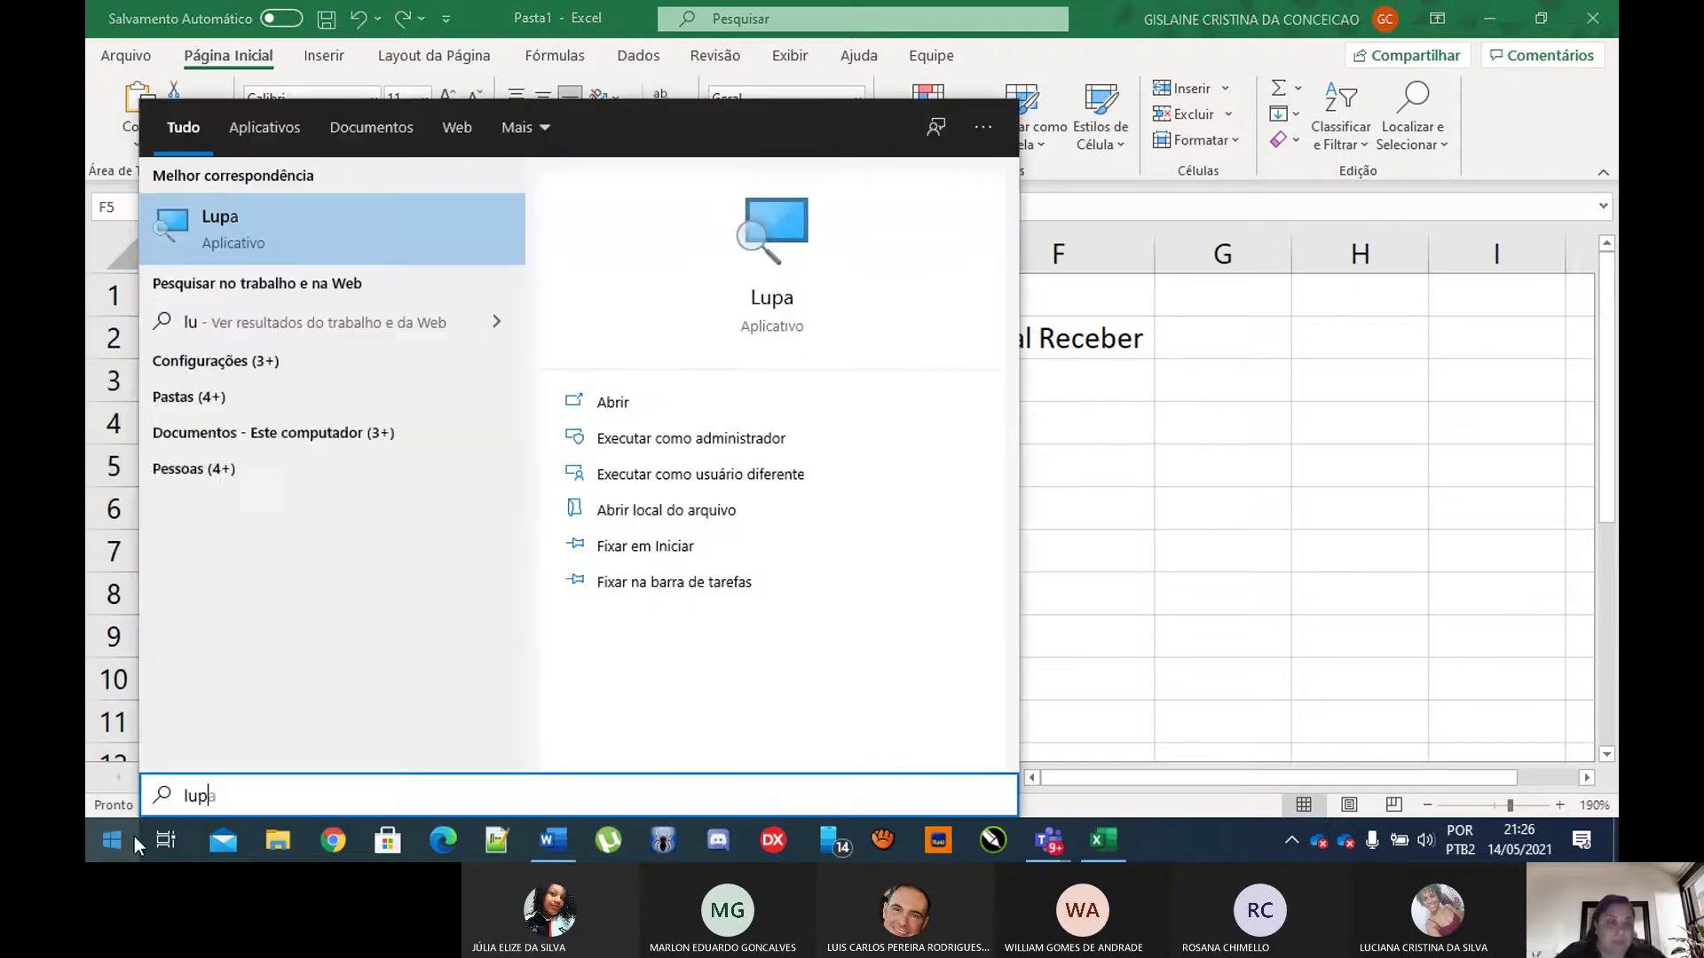
{"action": "left_click", "coordinate": [270, 236]}
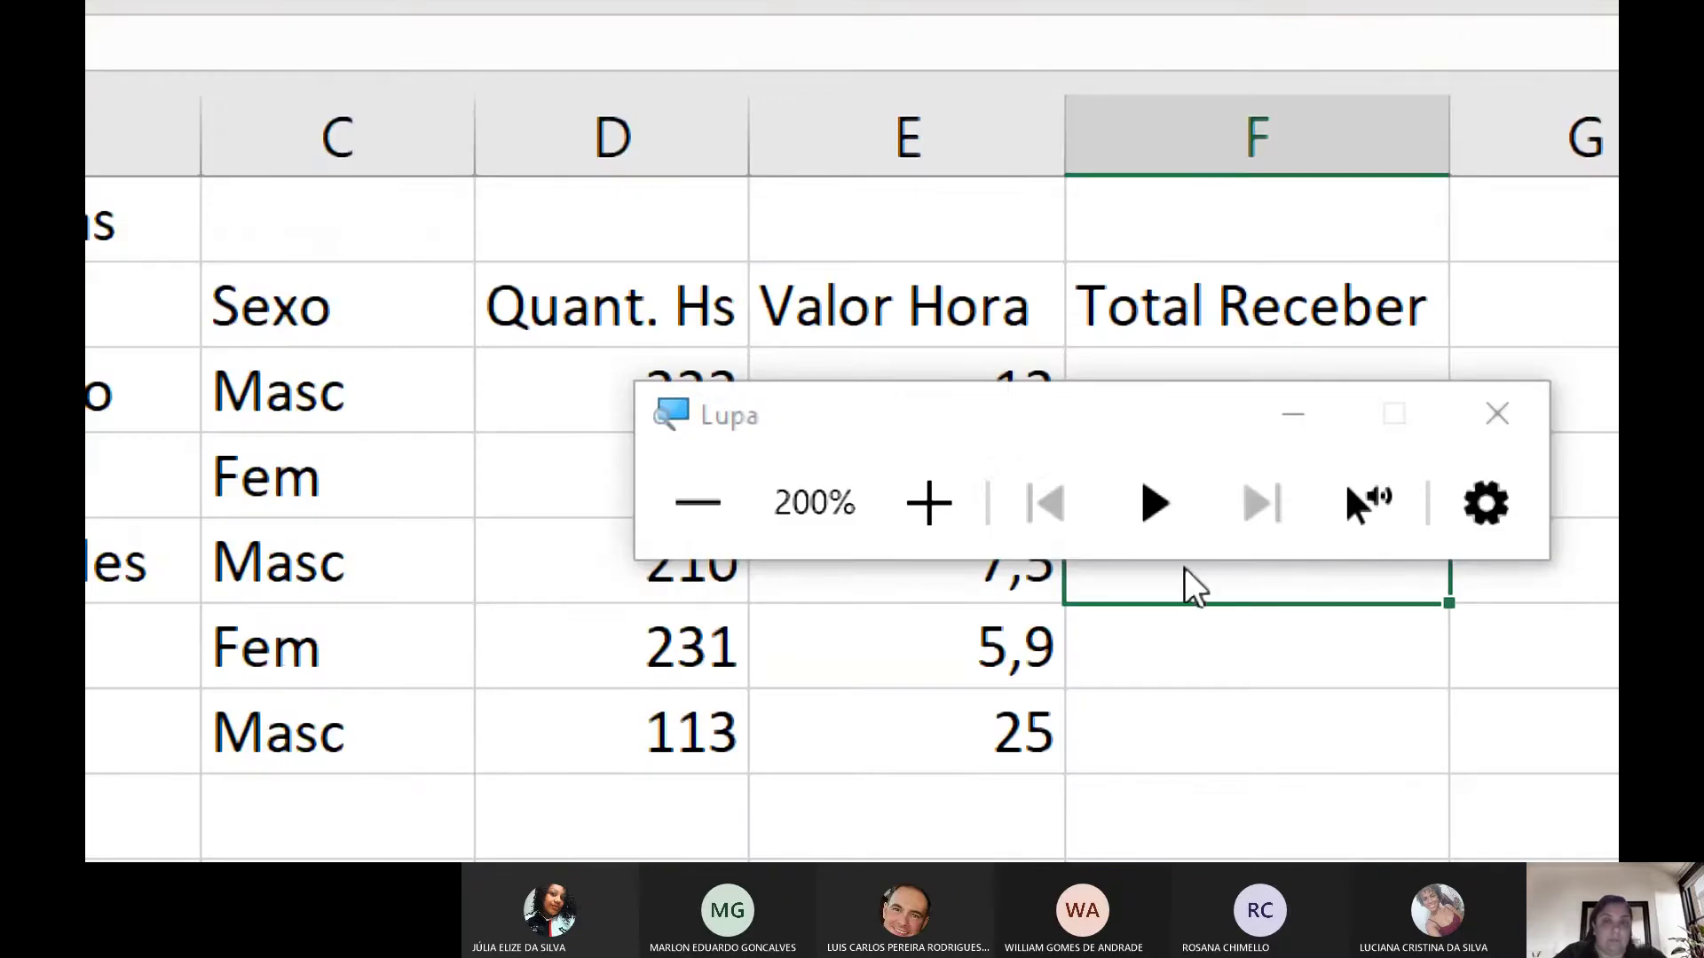
{"action": "left_click_drag", "start_coordinate": [1052, 404], "coordinate": [1208, 71]}
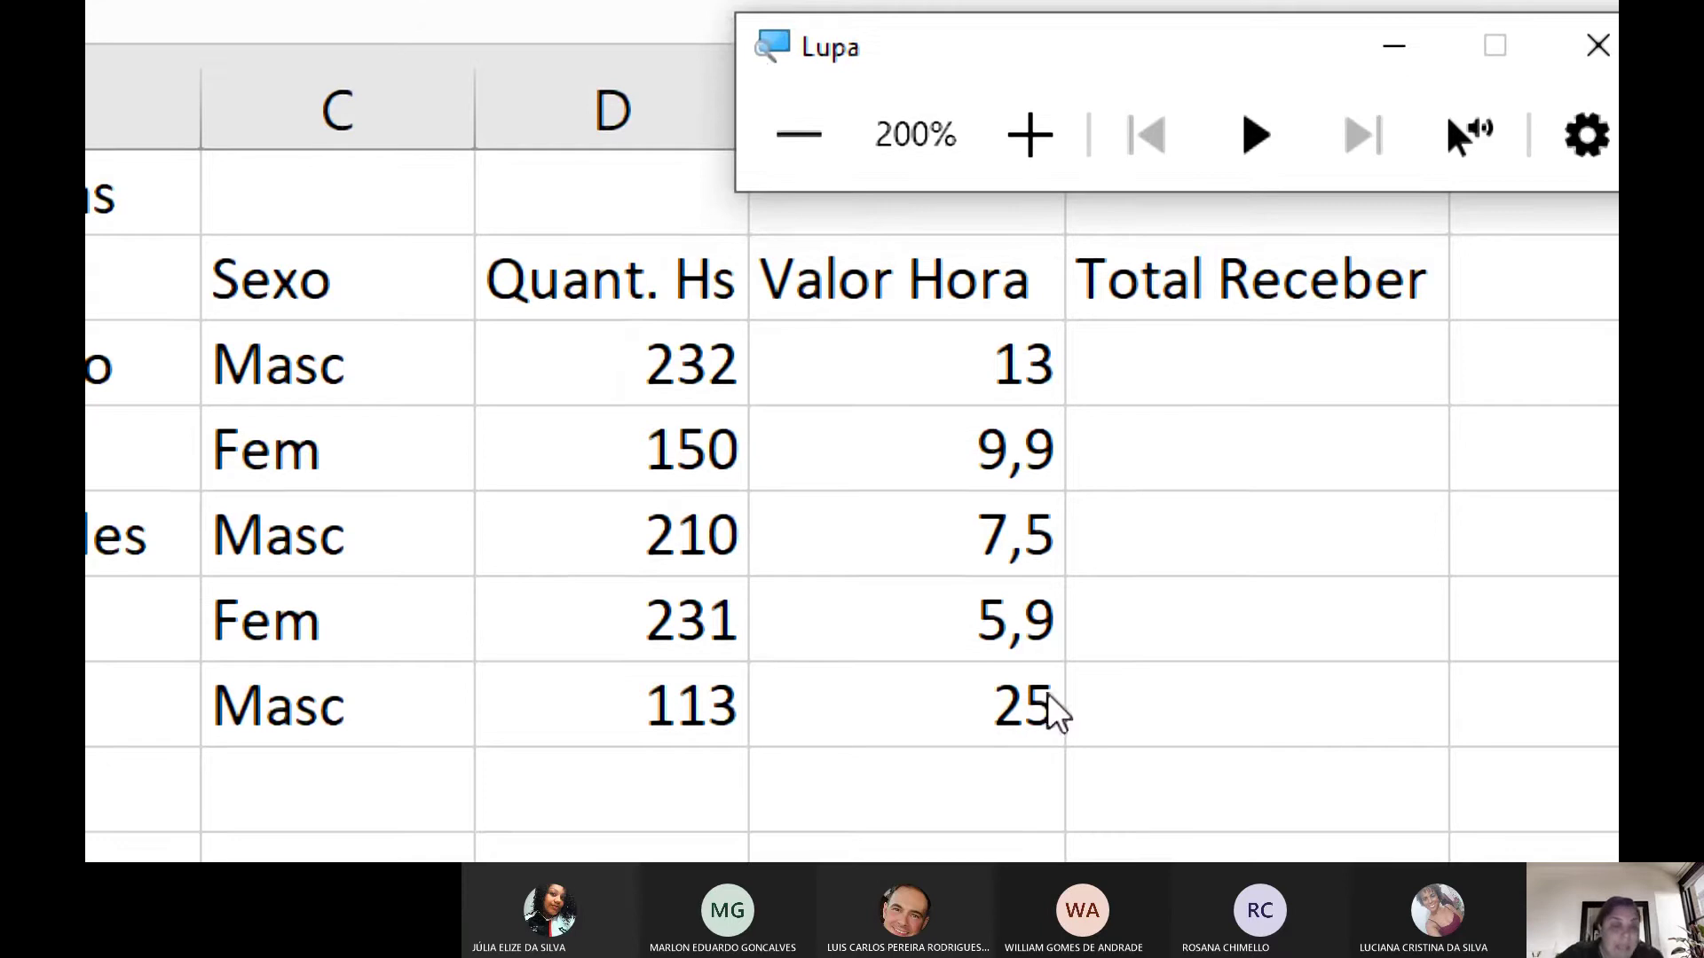
Step: Apply the accounting format in R$ to the Valor Hora values in cells E3 to E7
{"action": "left_click", "coordinate": [974, 385]}
{"action": "left_click_drag", "start_coordinate": [974, 358], "coordinate": [923, 707]}
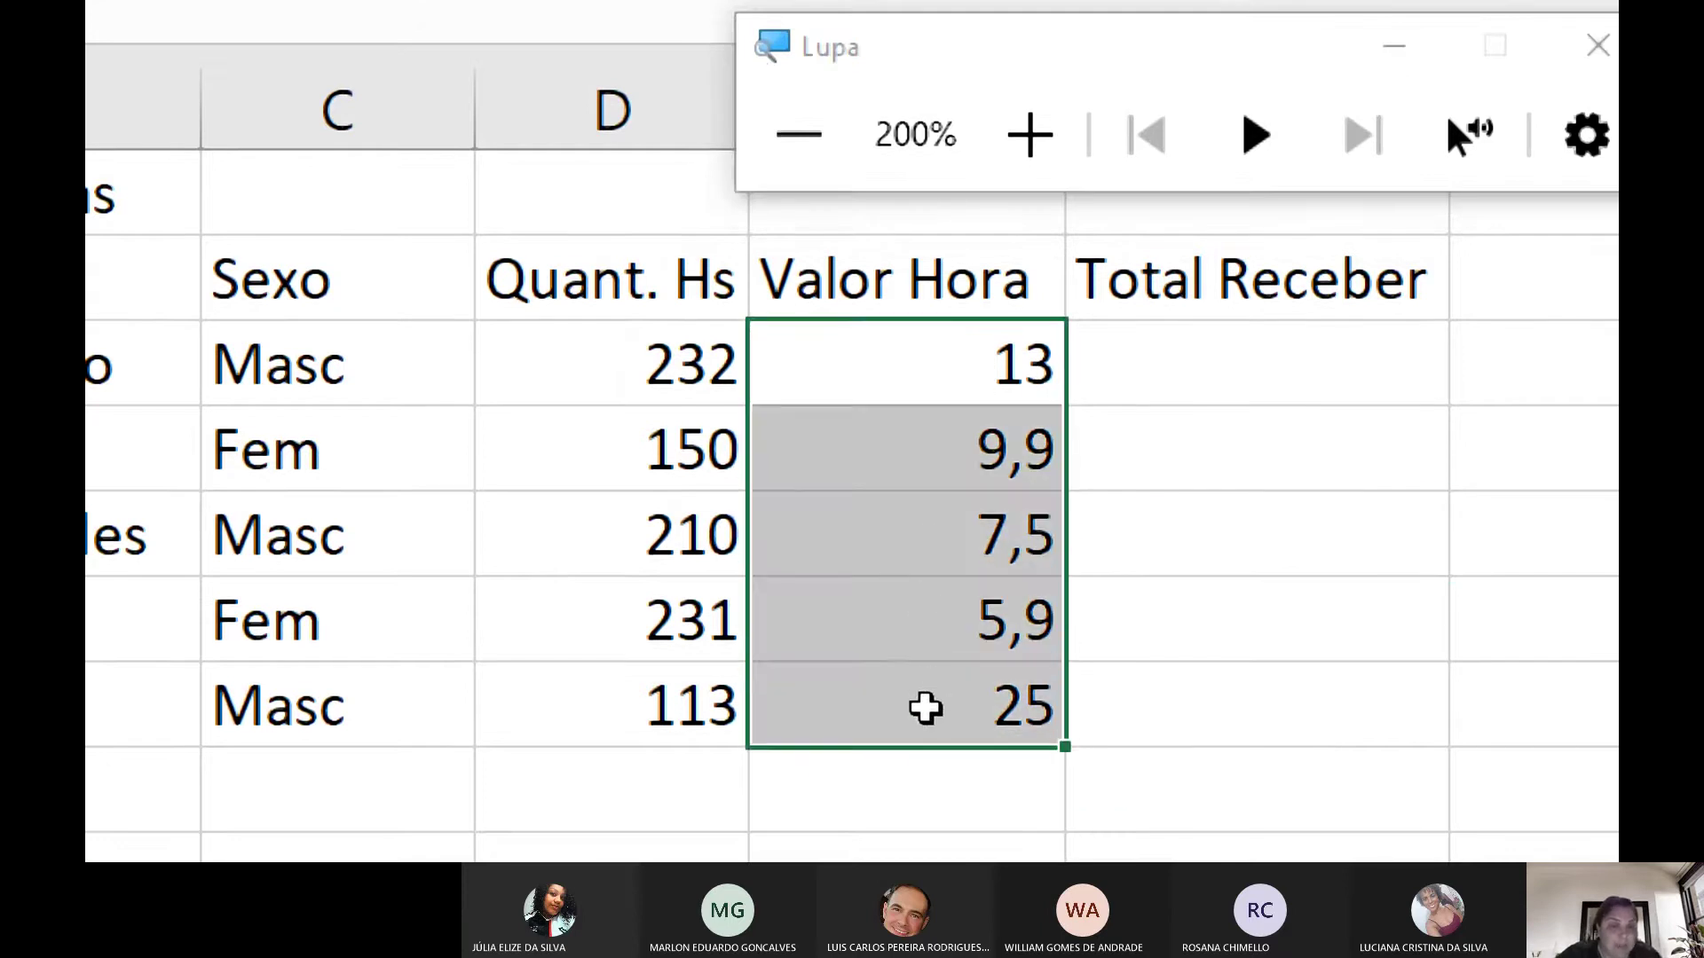
{"action": "left_click_drag", "start_coordinate": [1084, 128], "coordinate": [1527, 201]}
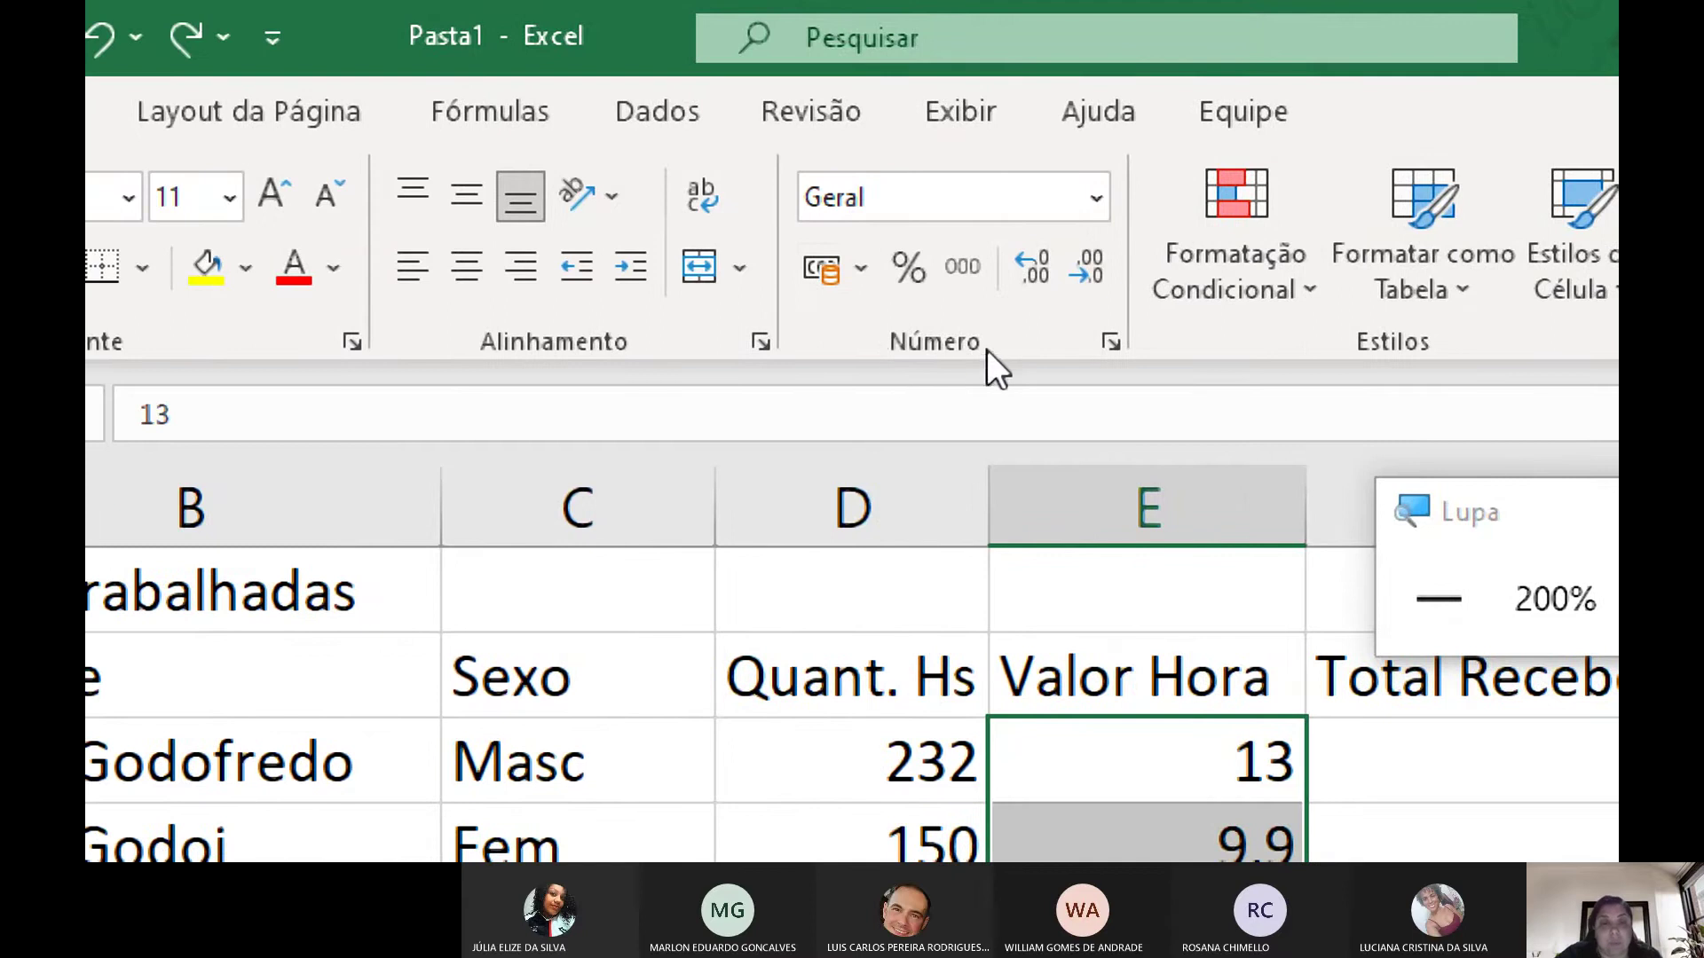
{"action": "left_click", "coordinate": [824, 268]}
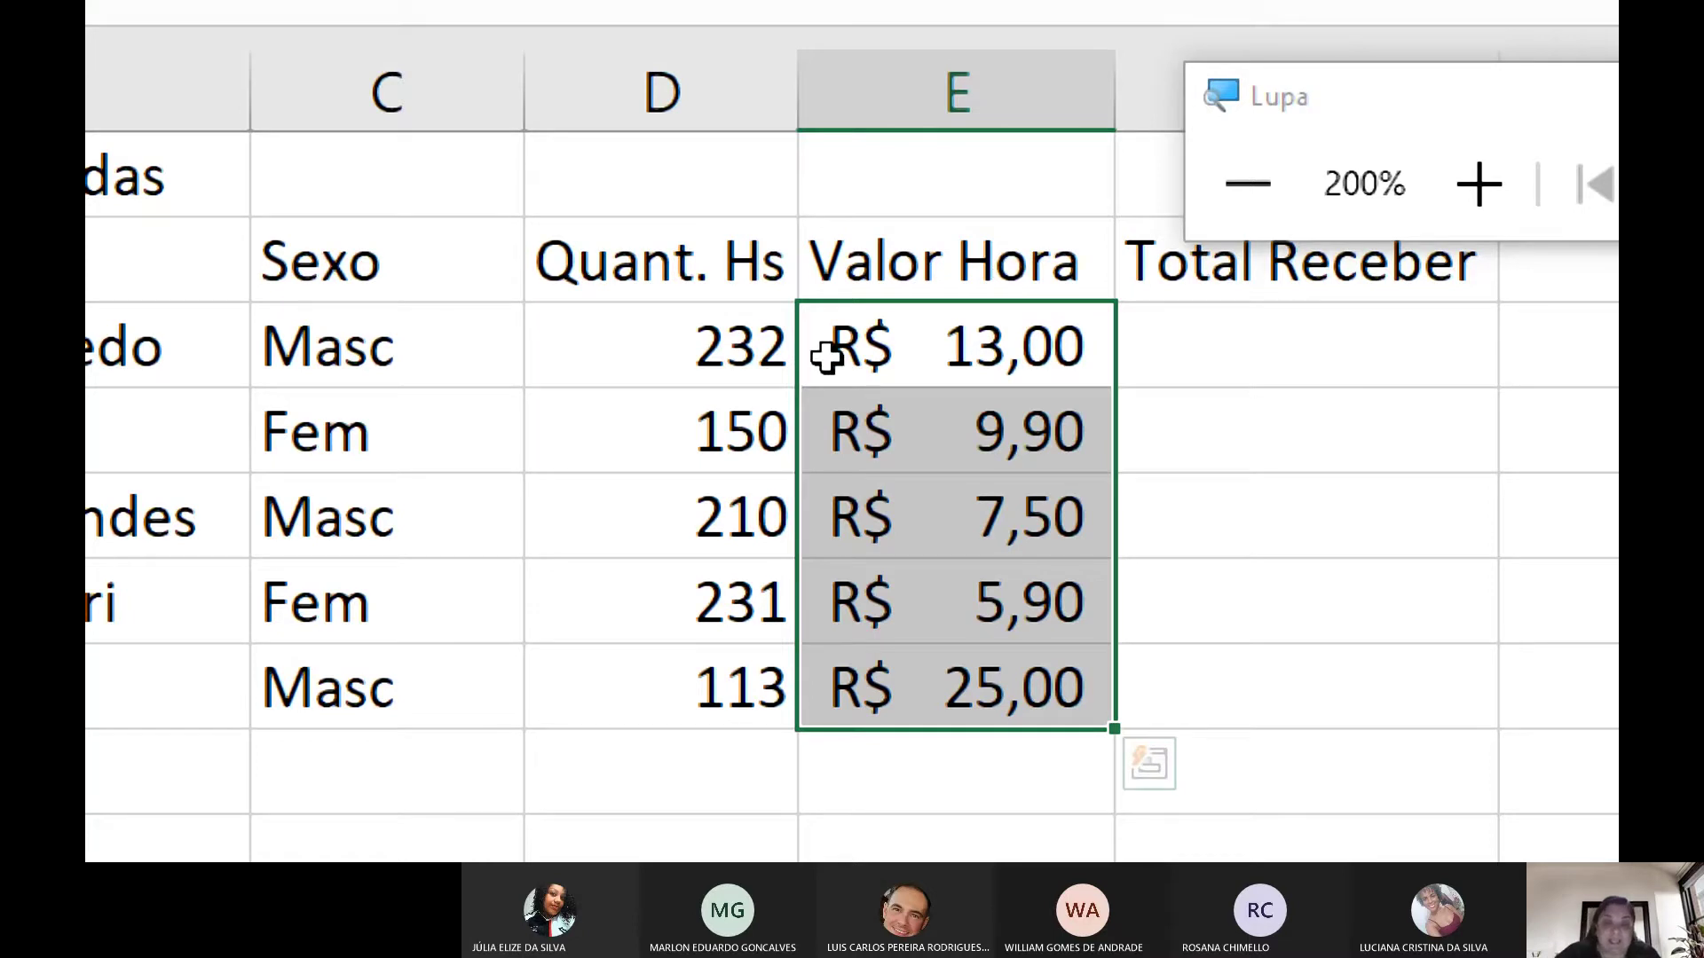
Step: Enter the formula =D3*E3 in cell F3 to multiply the first record's hours by its hourly rate
{"action": "left_click", "coordinate": [1287, 376]}
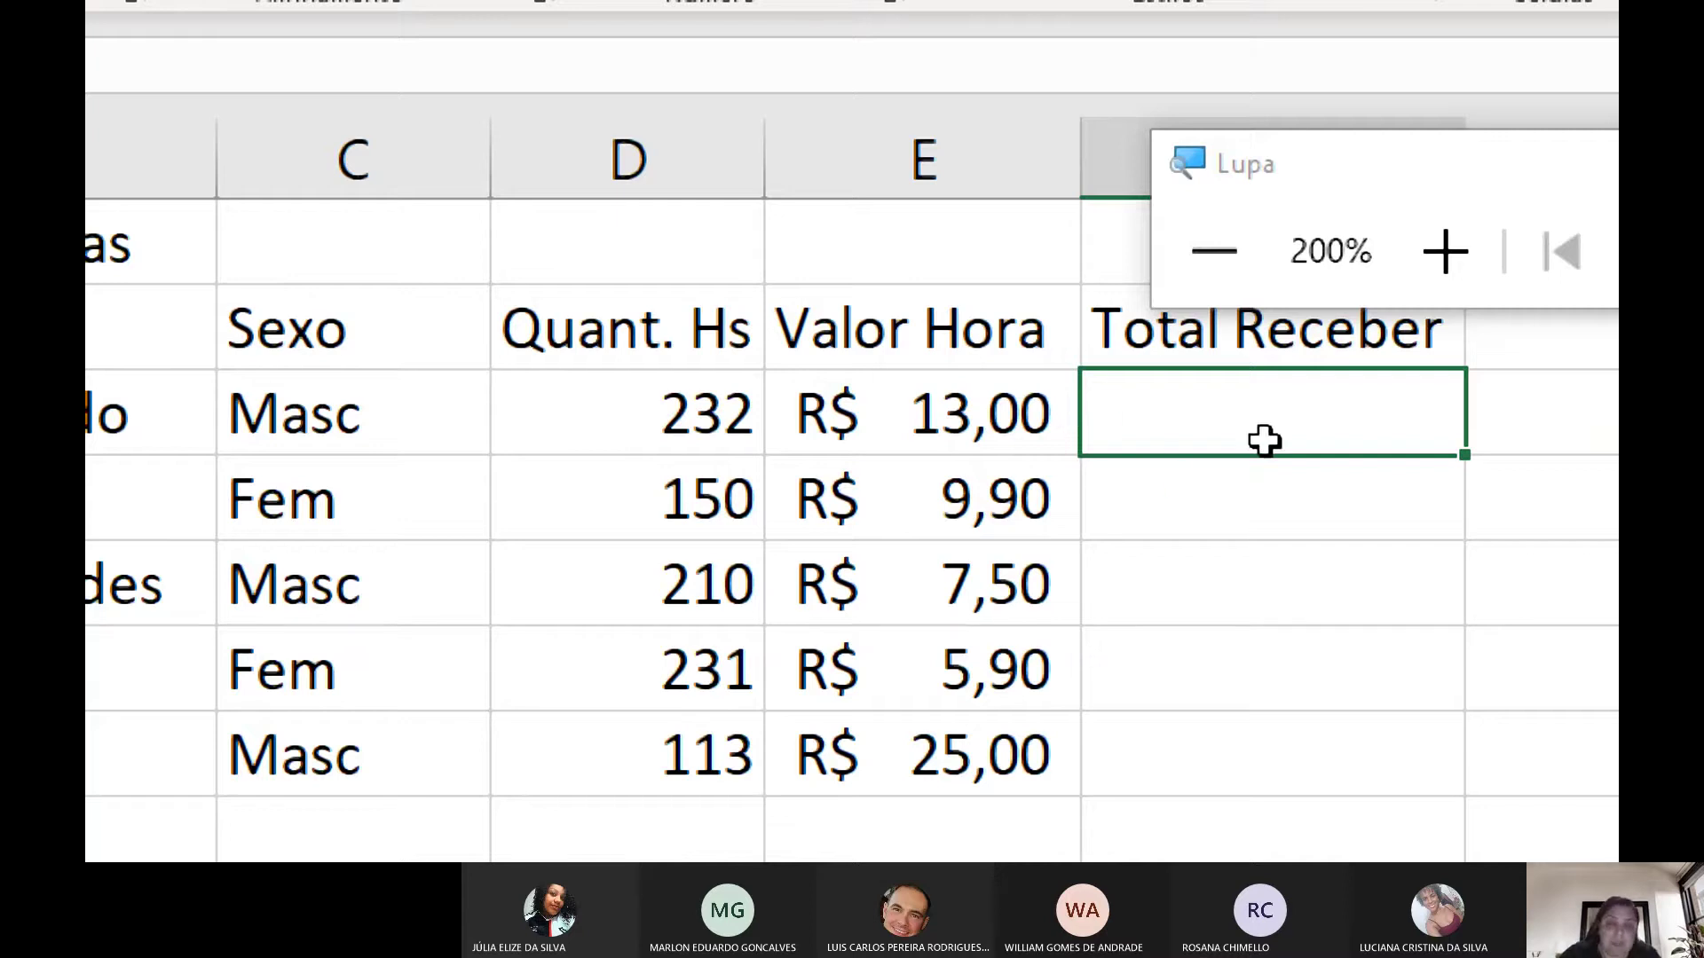
{"action": "type", "text": "="}
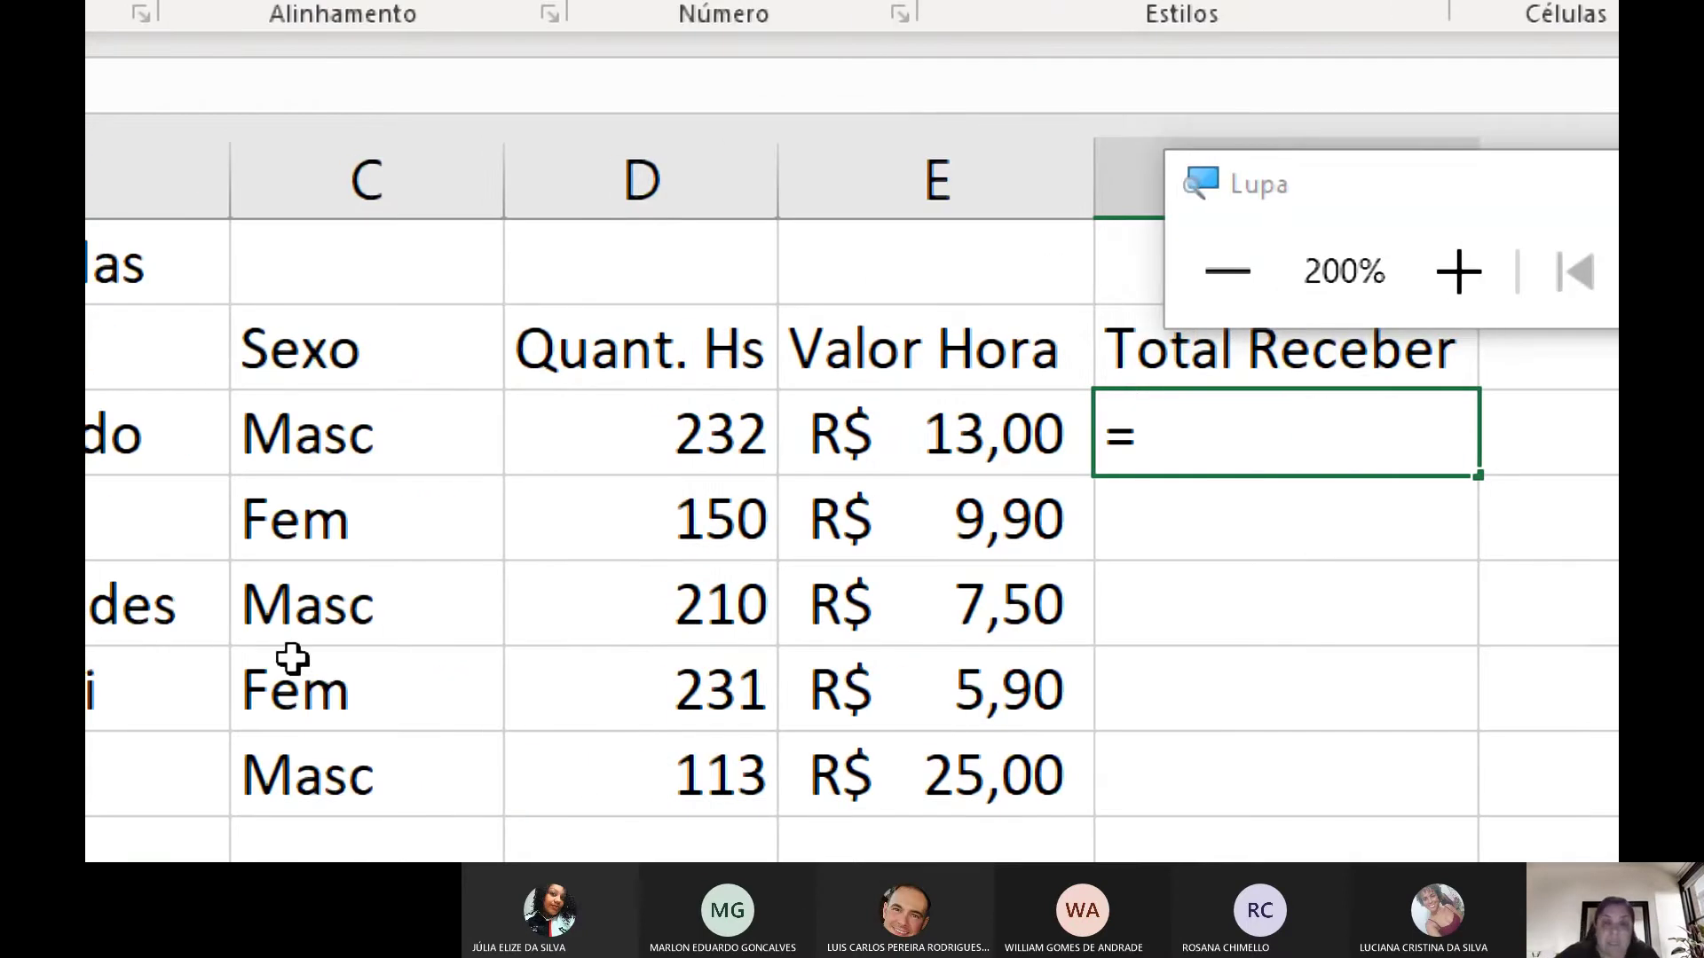
{"action": "left_click", "coordinate": [679, 430]}
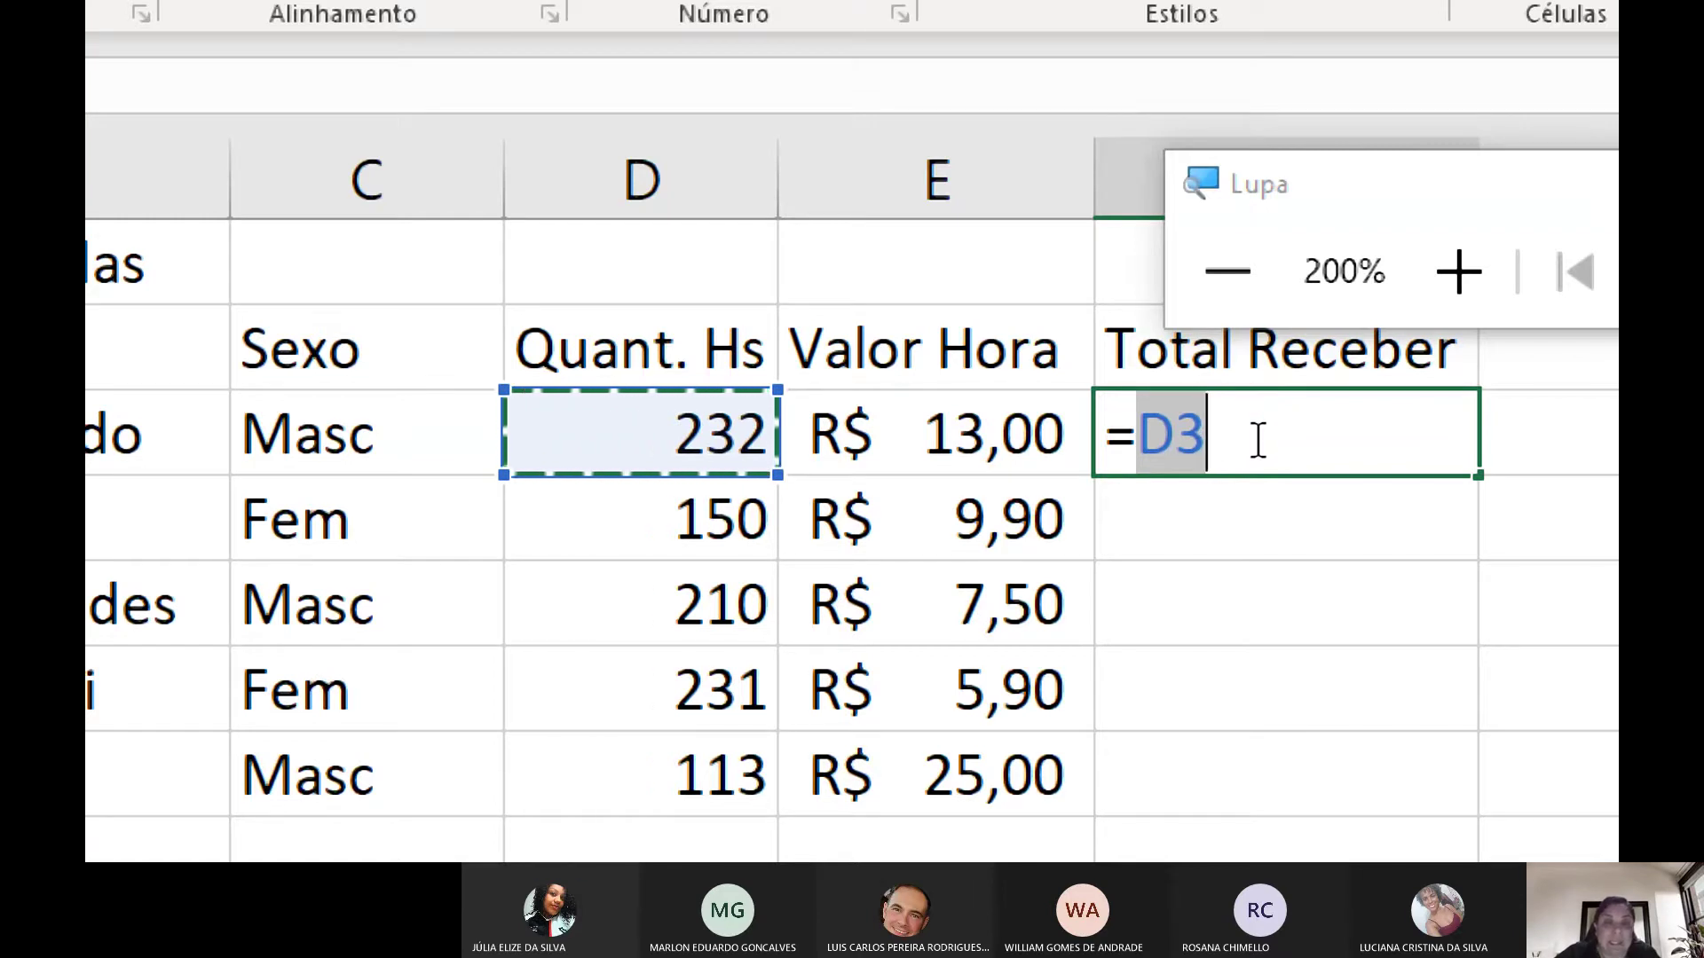
{"action": "type", "text": "*"}
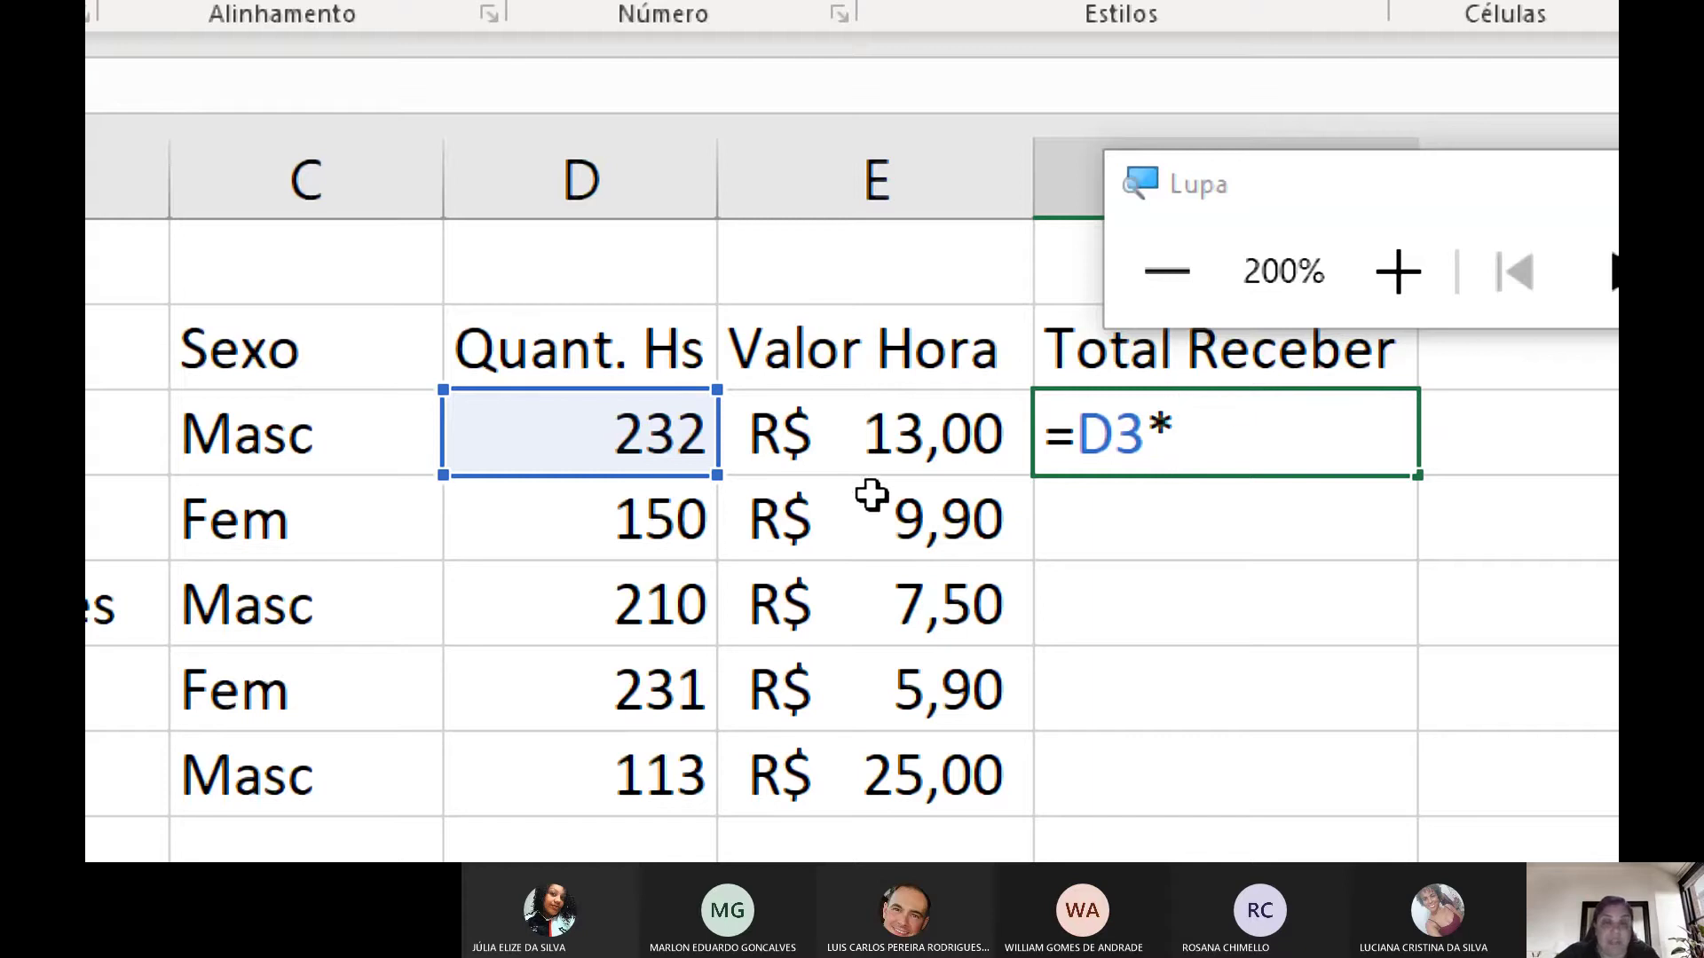
{"action": "left_click", "coordinate": [860, 434]}
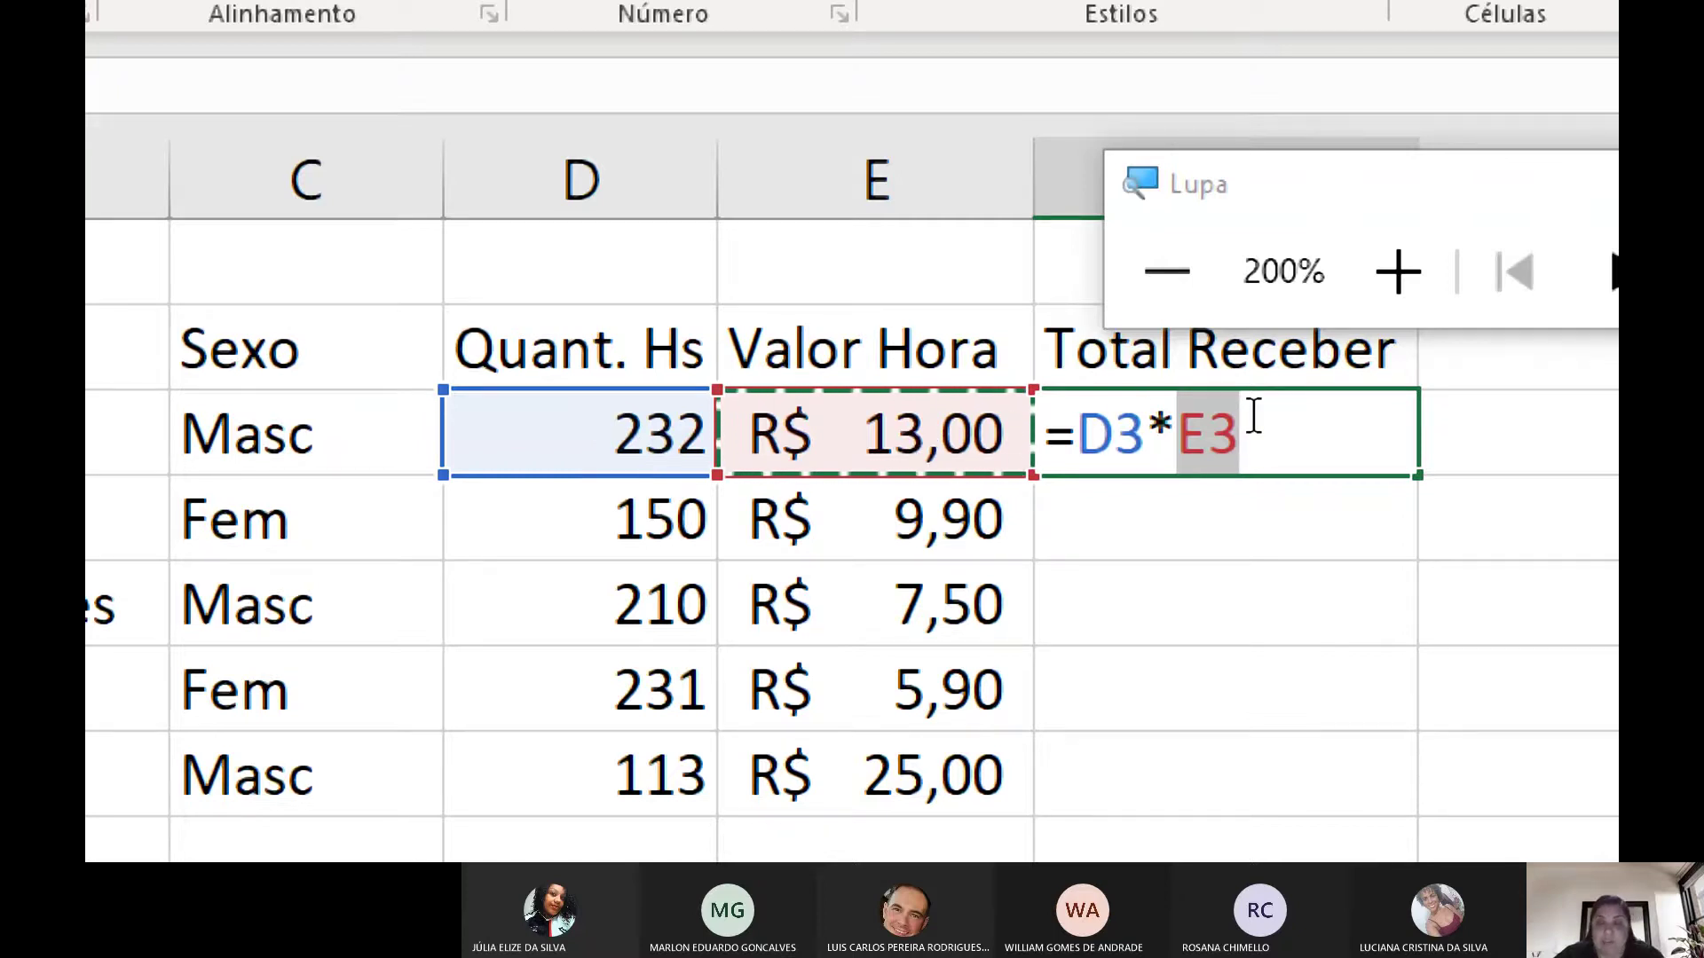
{"action": "key", "text": "Return"}
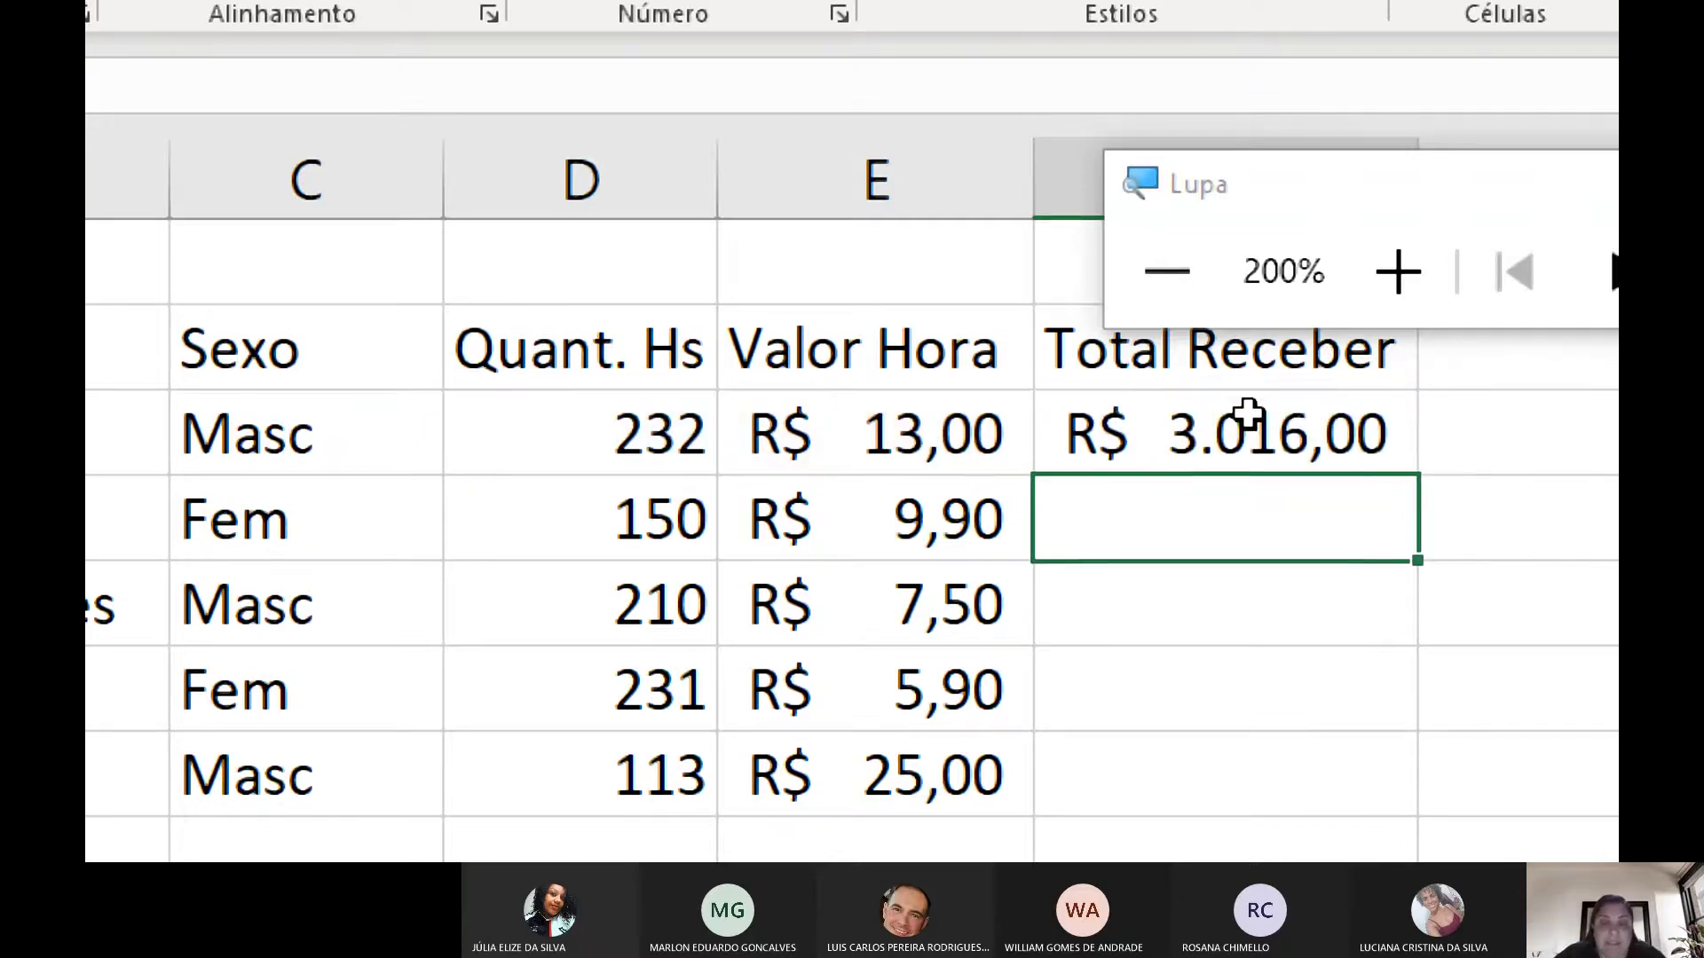
{"action": "left_click", "coordinate": [1247, 415]}
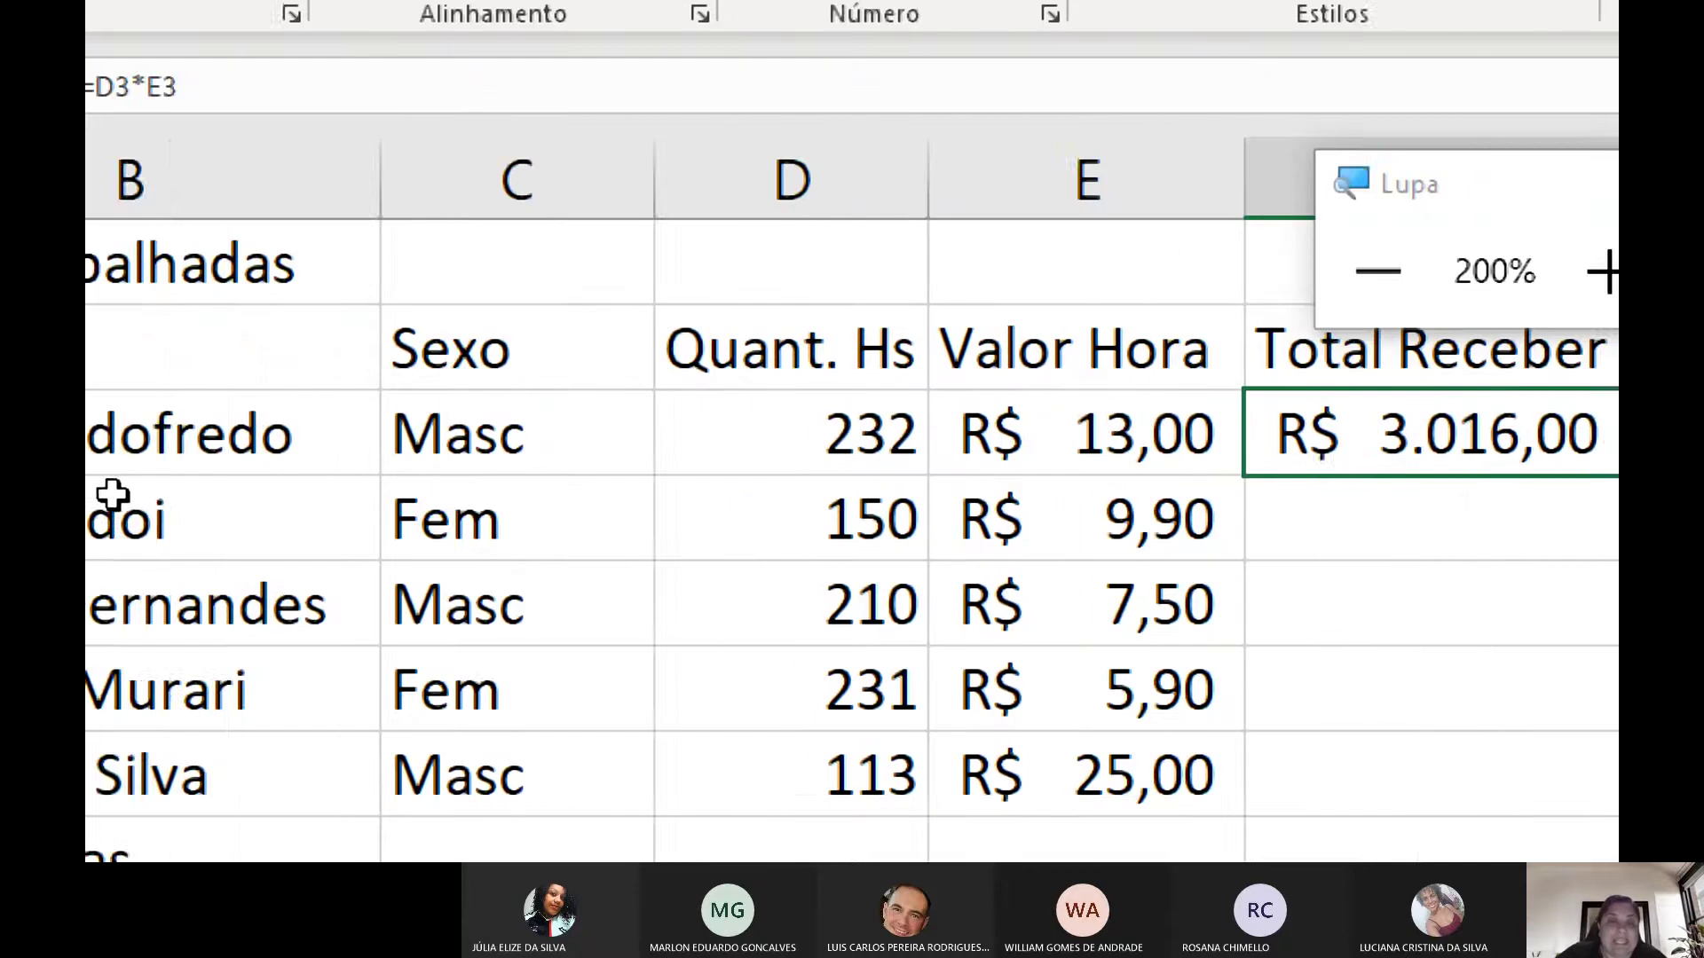
{"action": "left_click", "coordinate": [98, 433]}
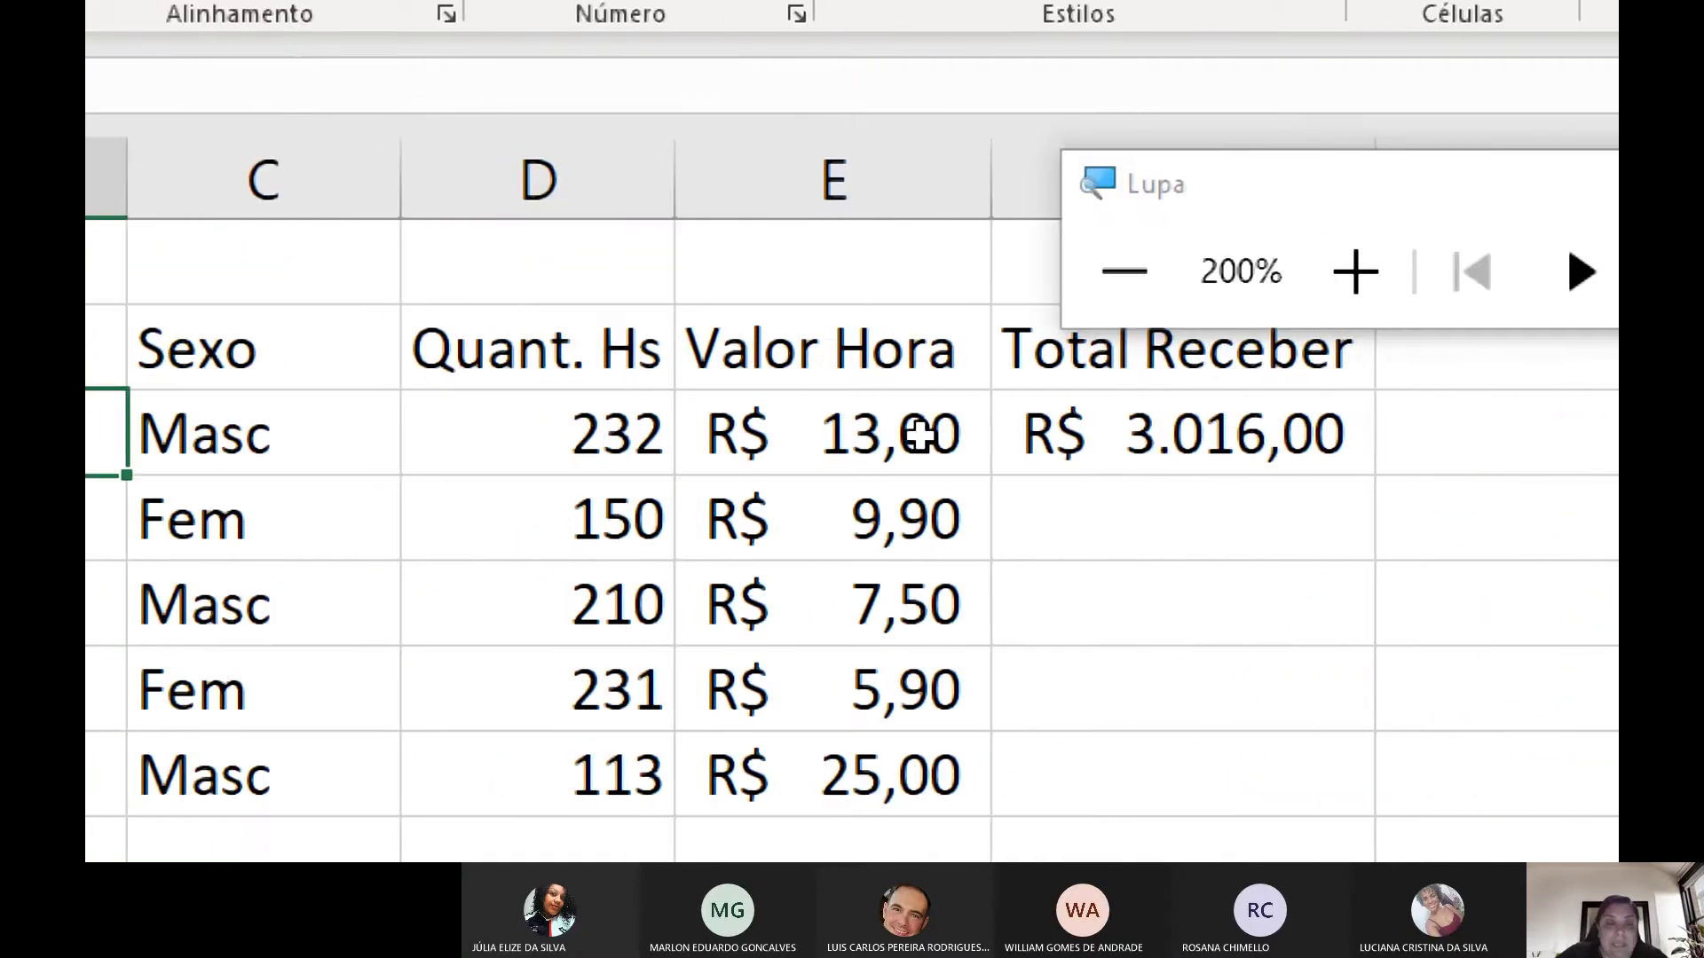
{"action": "left_click", "coordinate": [1158, 435]}
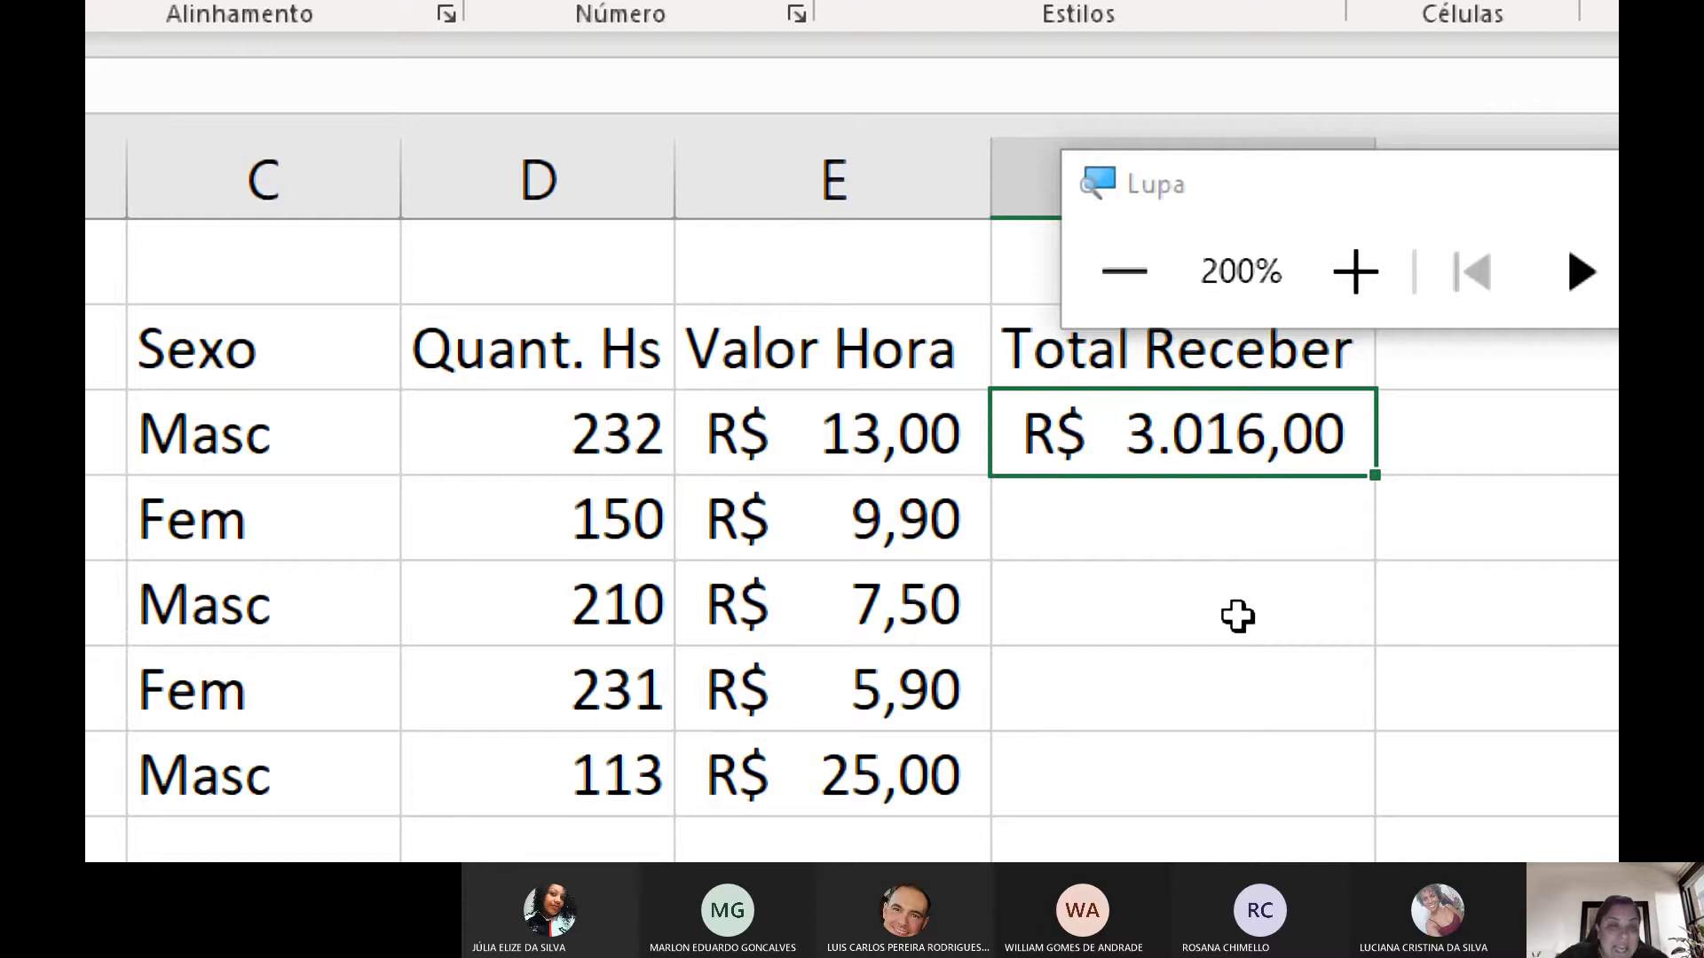
{"action": "left_click", "coordinate": [531, 455]}
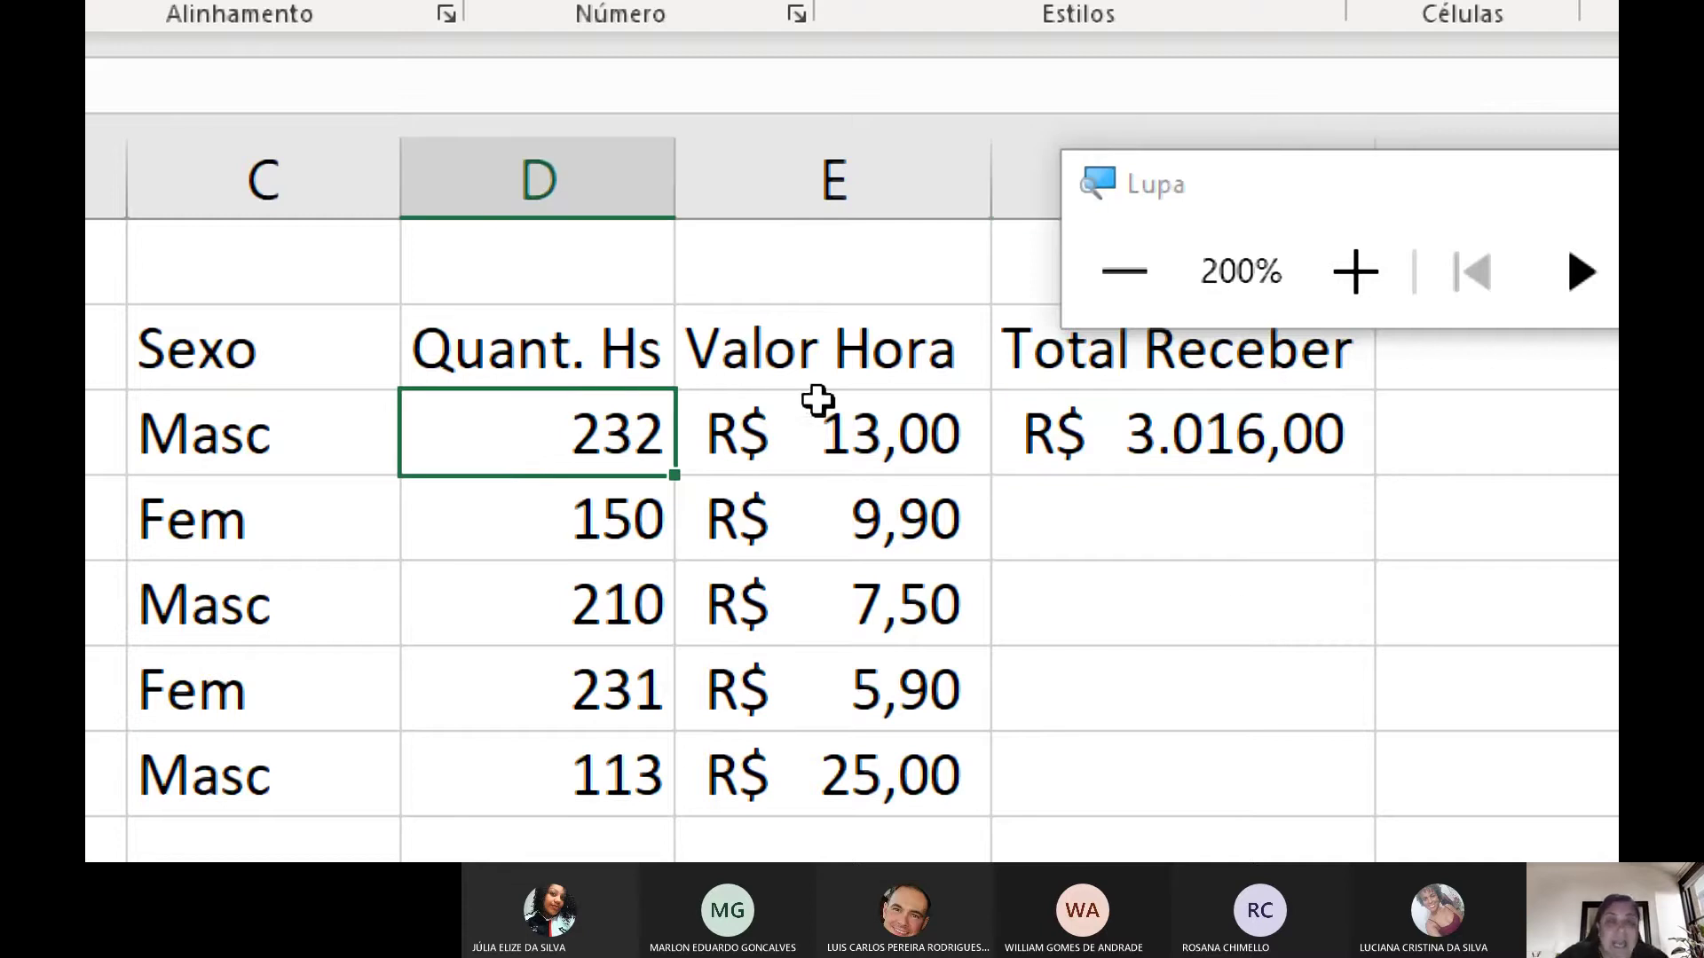
{"action": "left_click", "coordinate": [839, 424]}
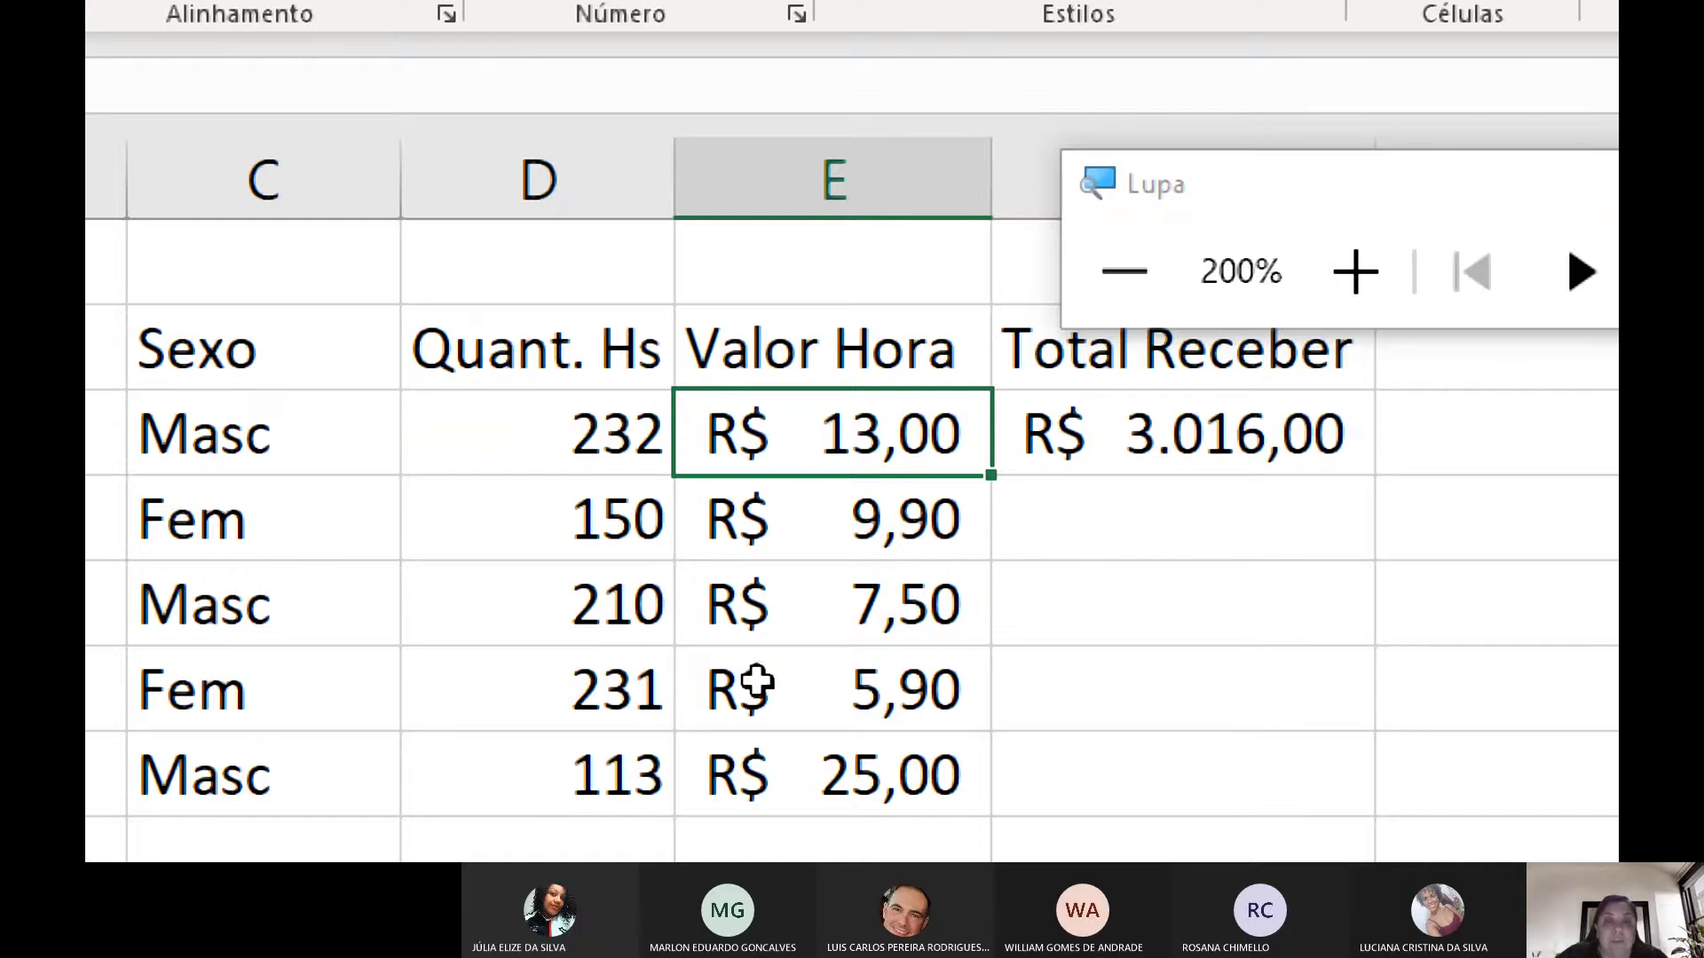
Step: Enter the formula =D4*E4 in cell F4 to multiply the second record's hours by its hourly rate
{"action": "left_click", "coordinate": [1124, 535]}
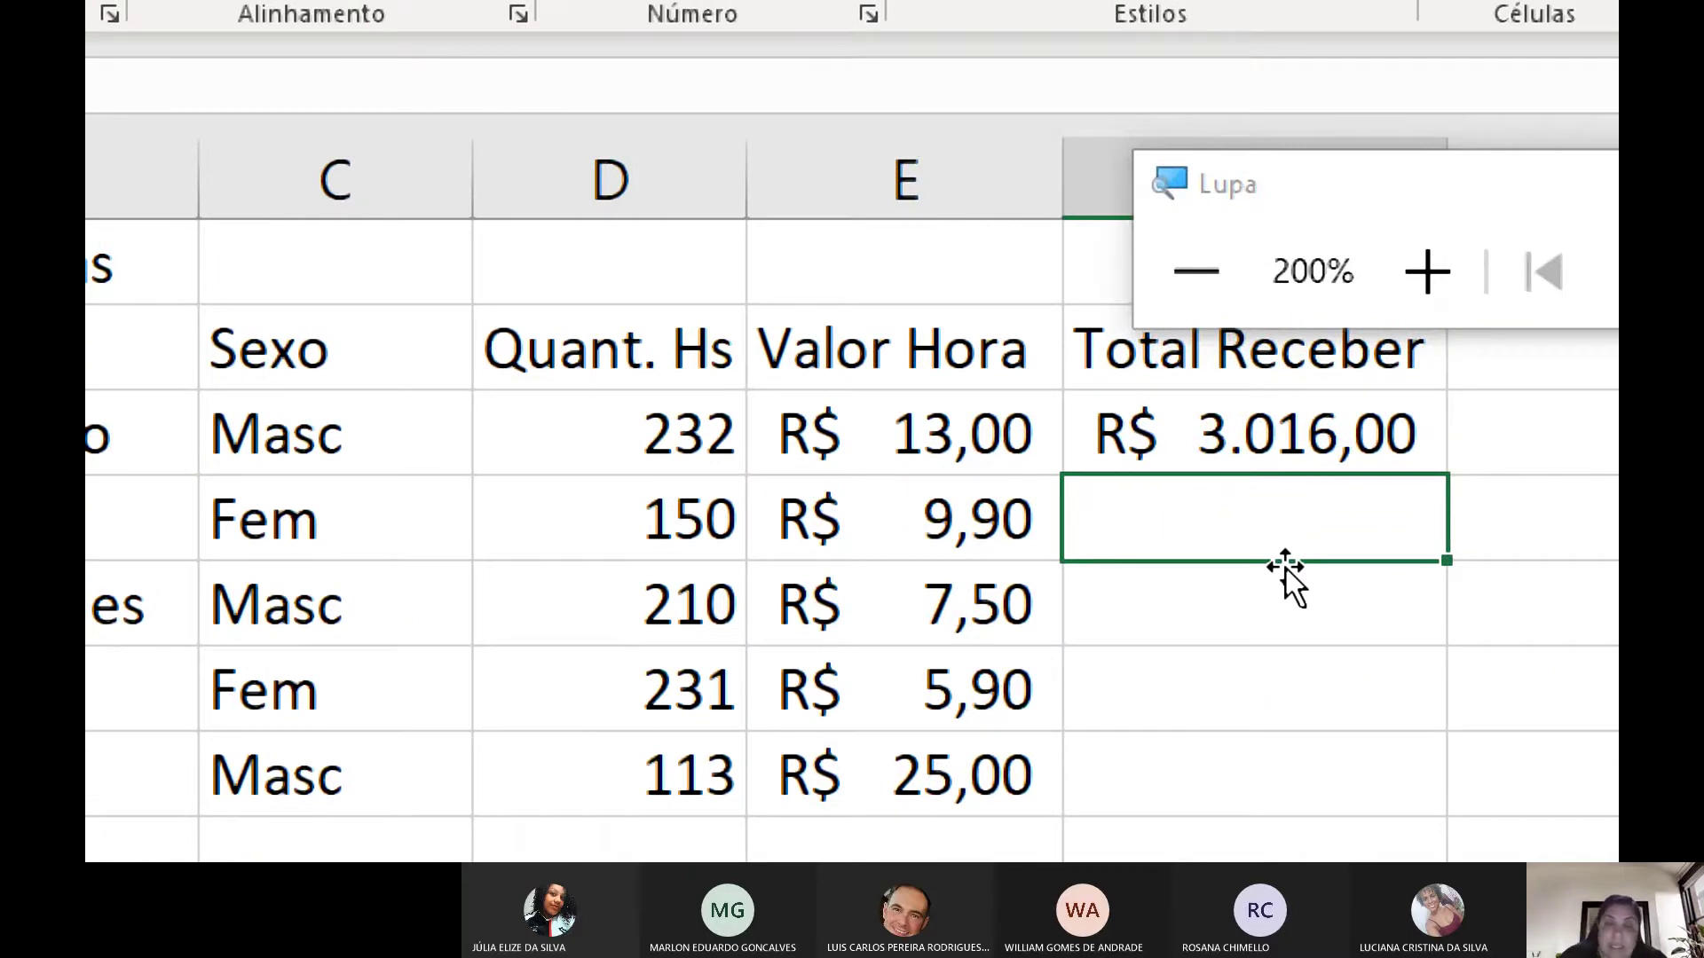
{"action": "type", "text": "="}
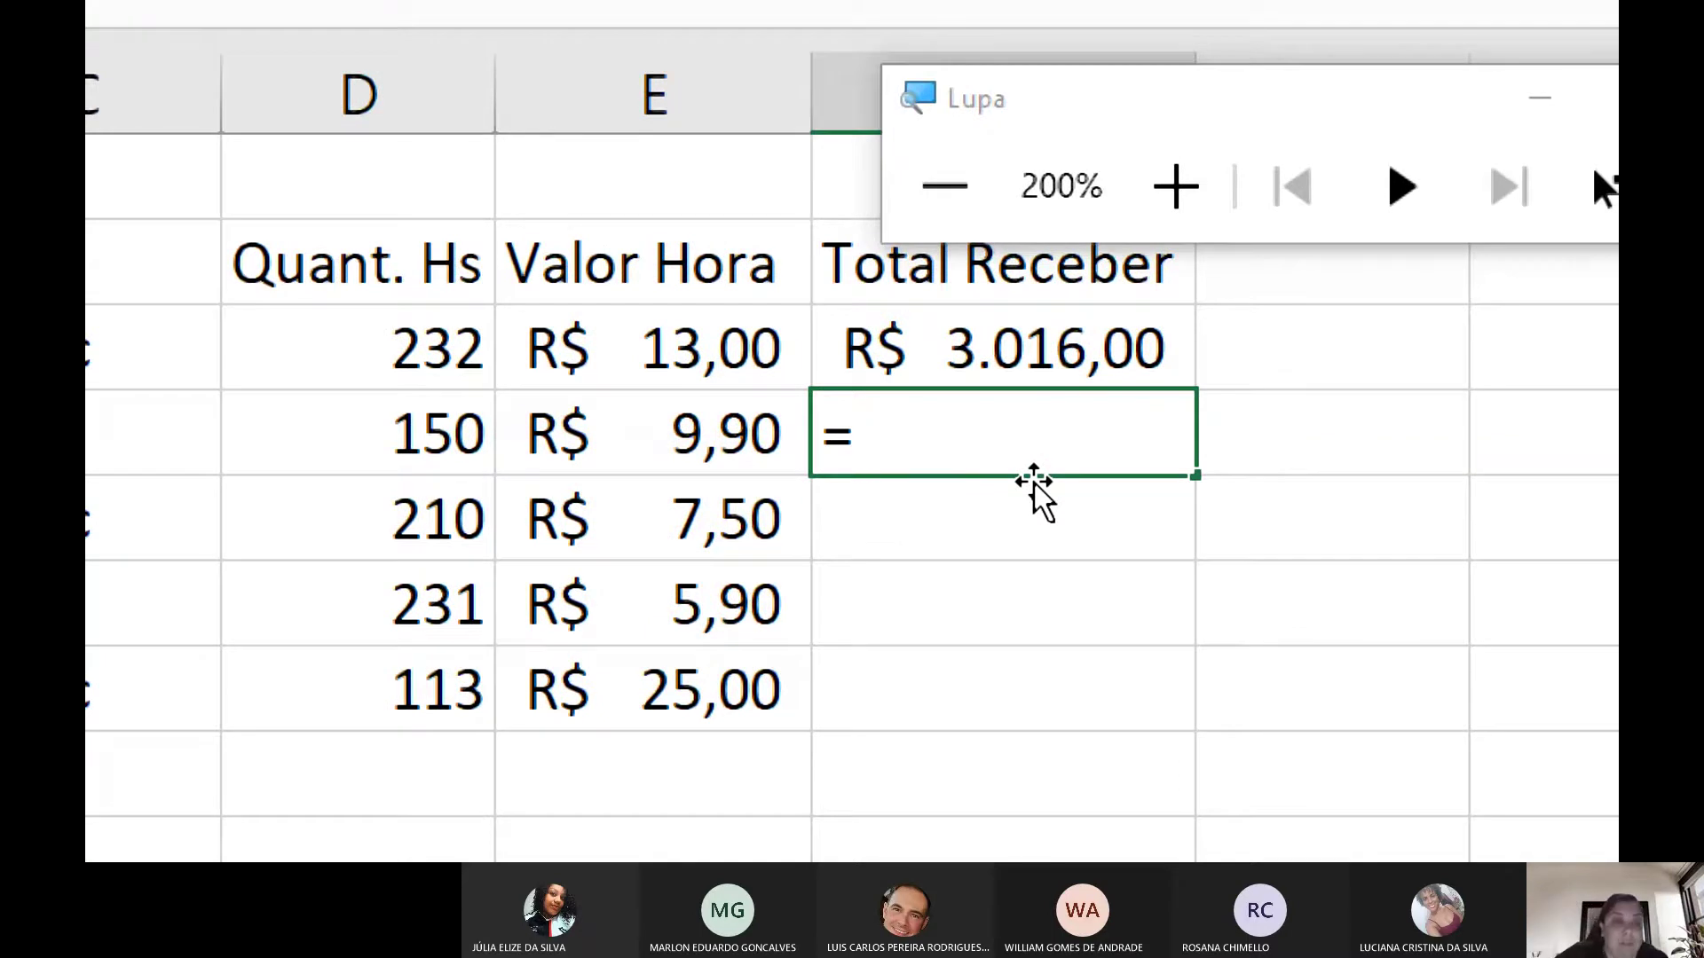
{"action": "left_click", "coordinate": [1032, 432]}
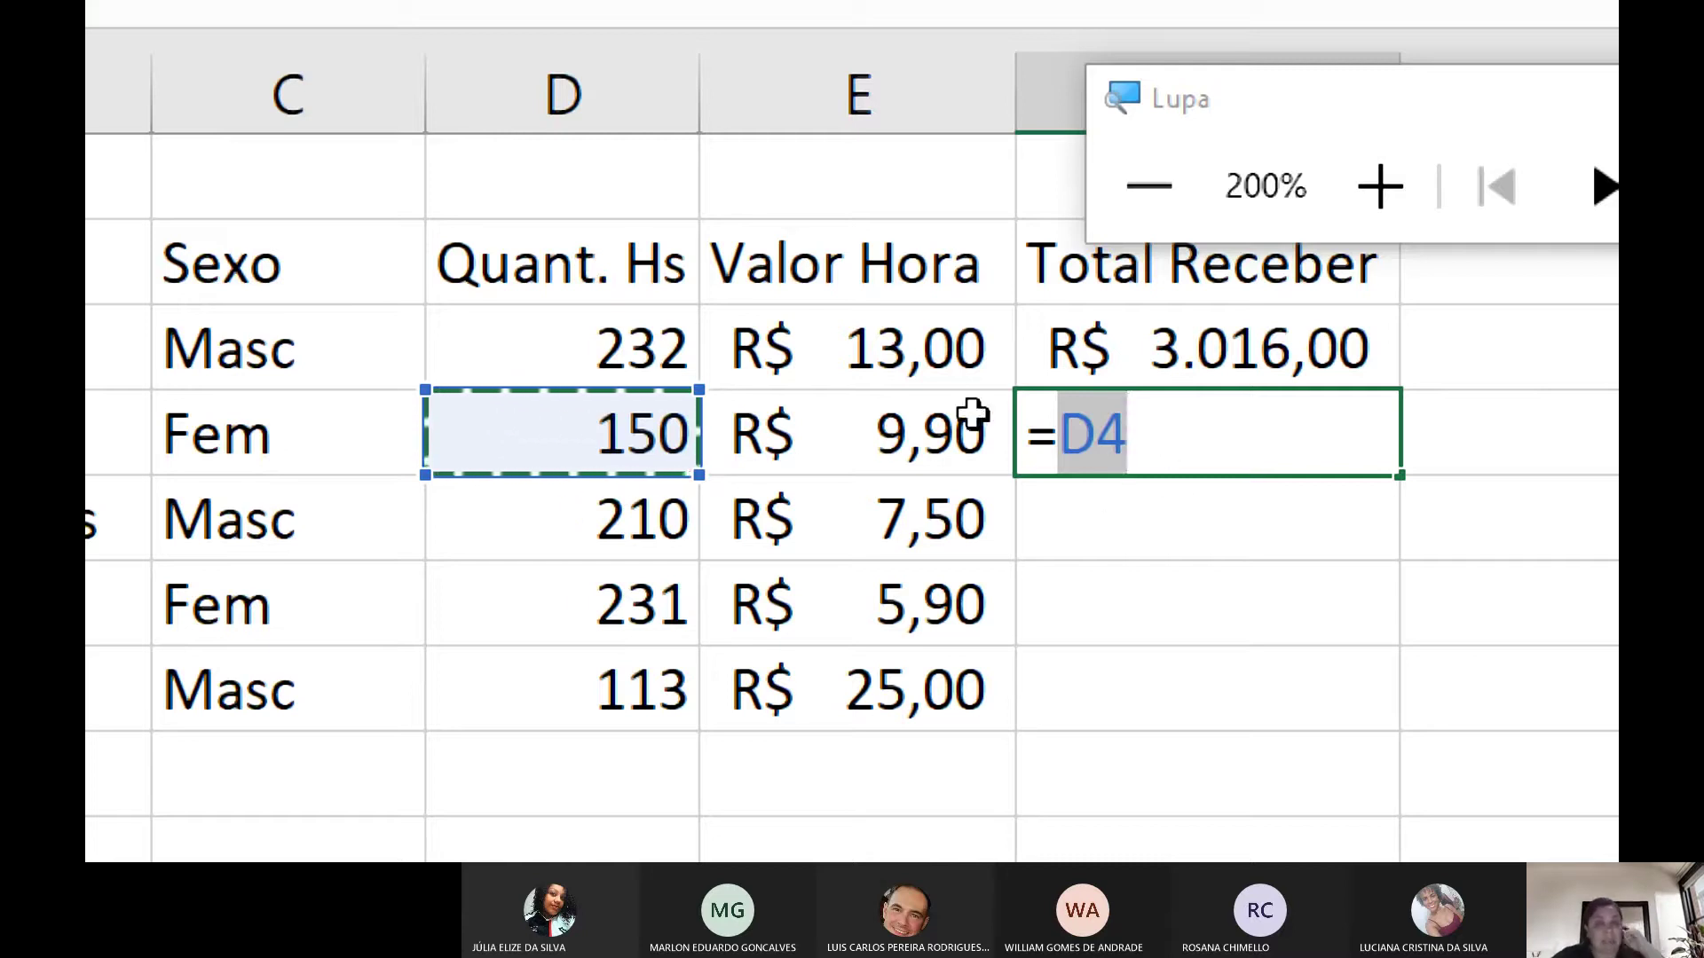
{"action": "left_click", "coordinate": [1204, 423]}
{"action": "type", "text": "*"}
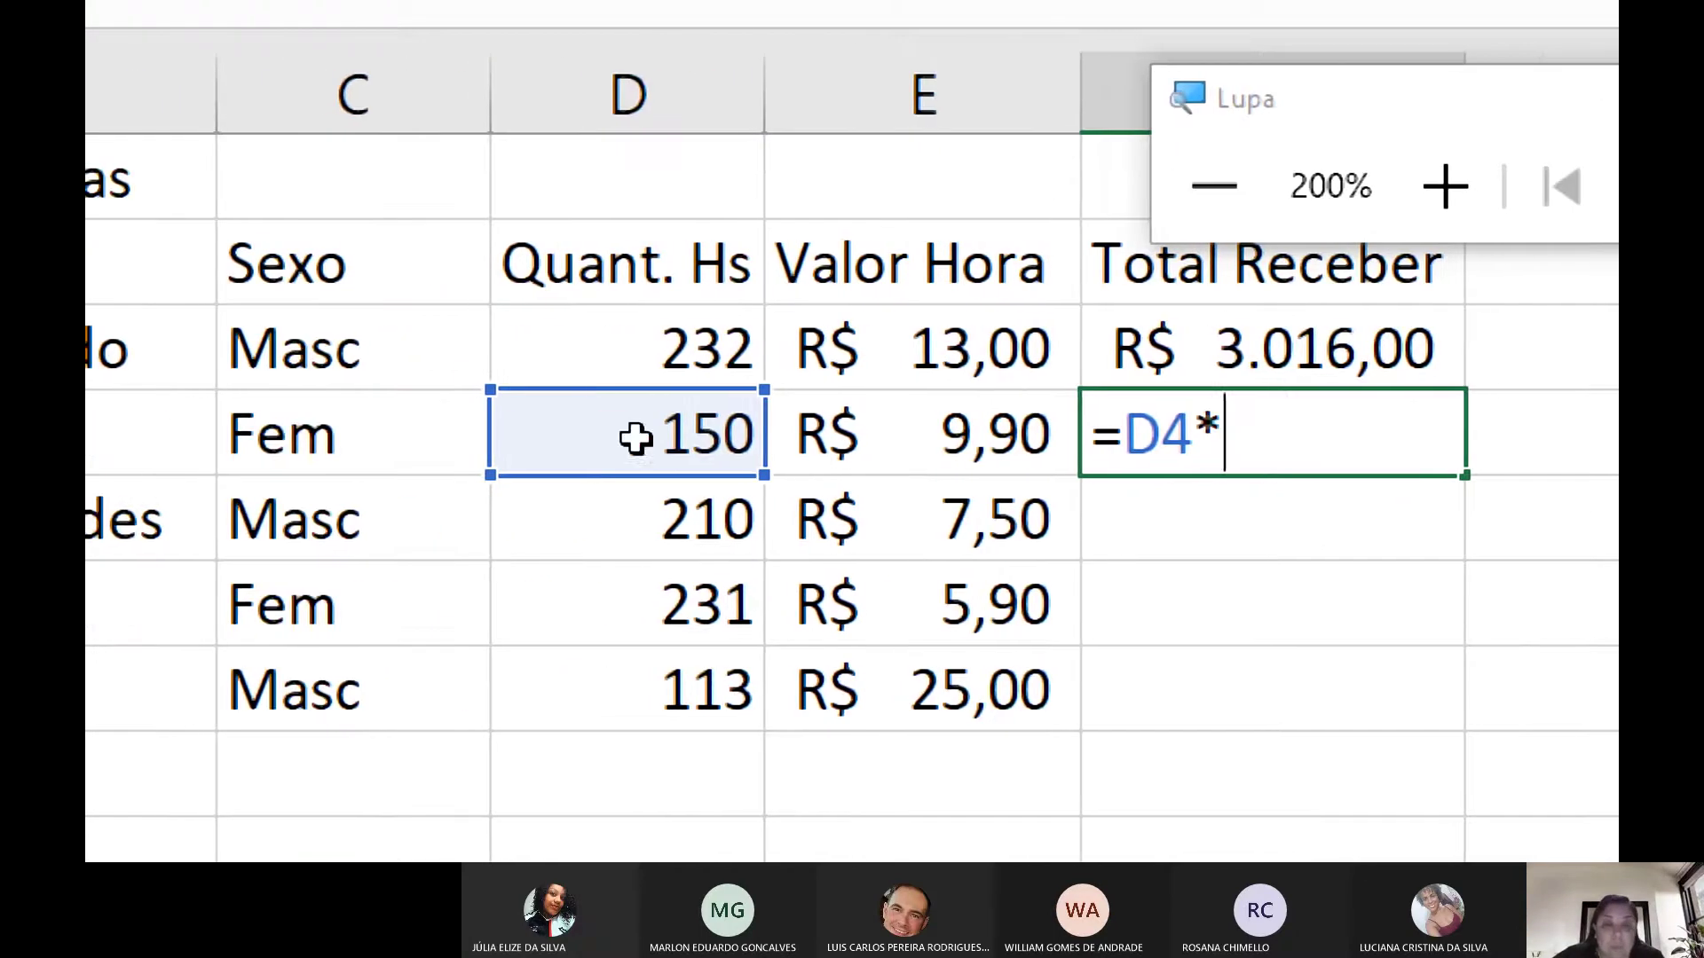
{"action": "left_click", "coordinate": [918, 453]}
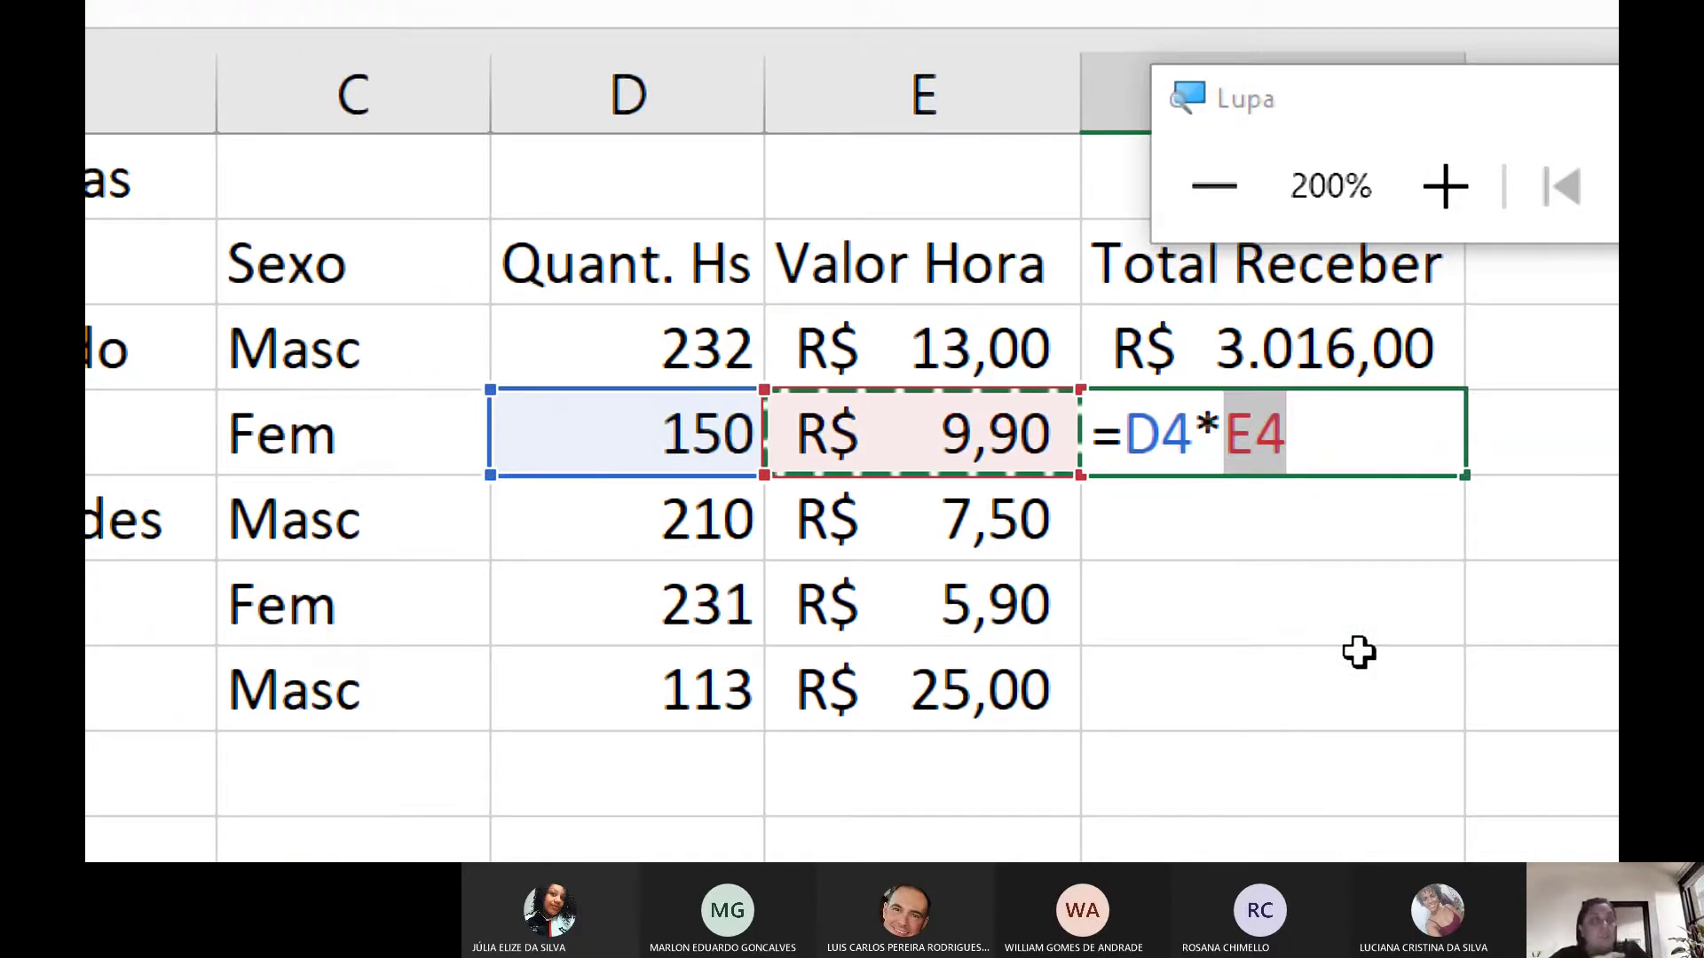
{"action": "left_click", "coordinate": [1404, 428]}
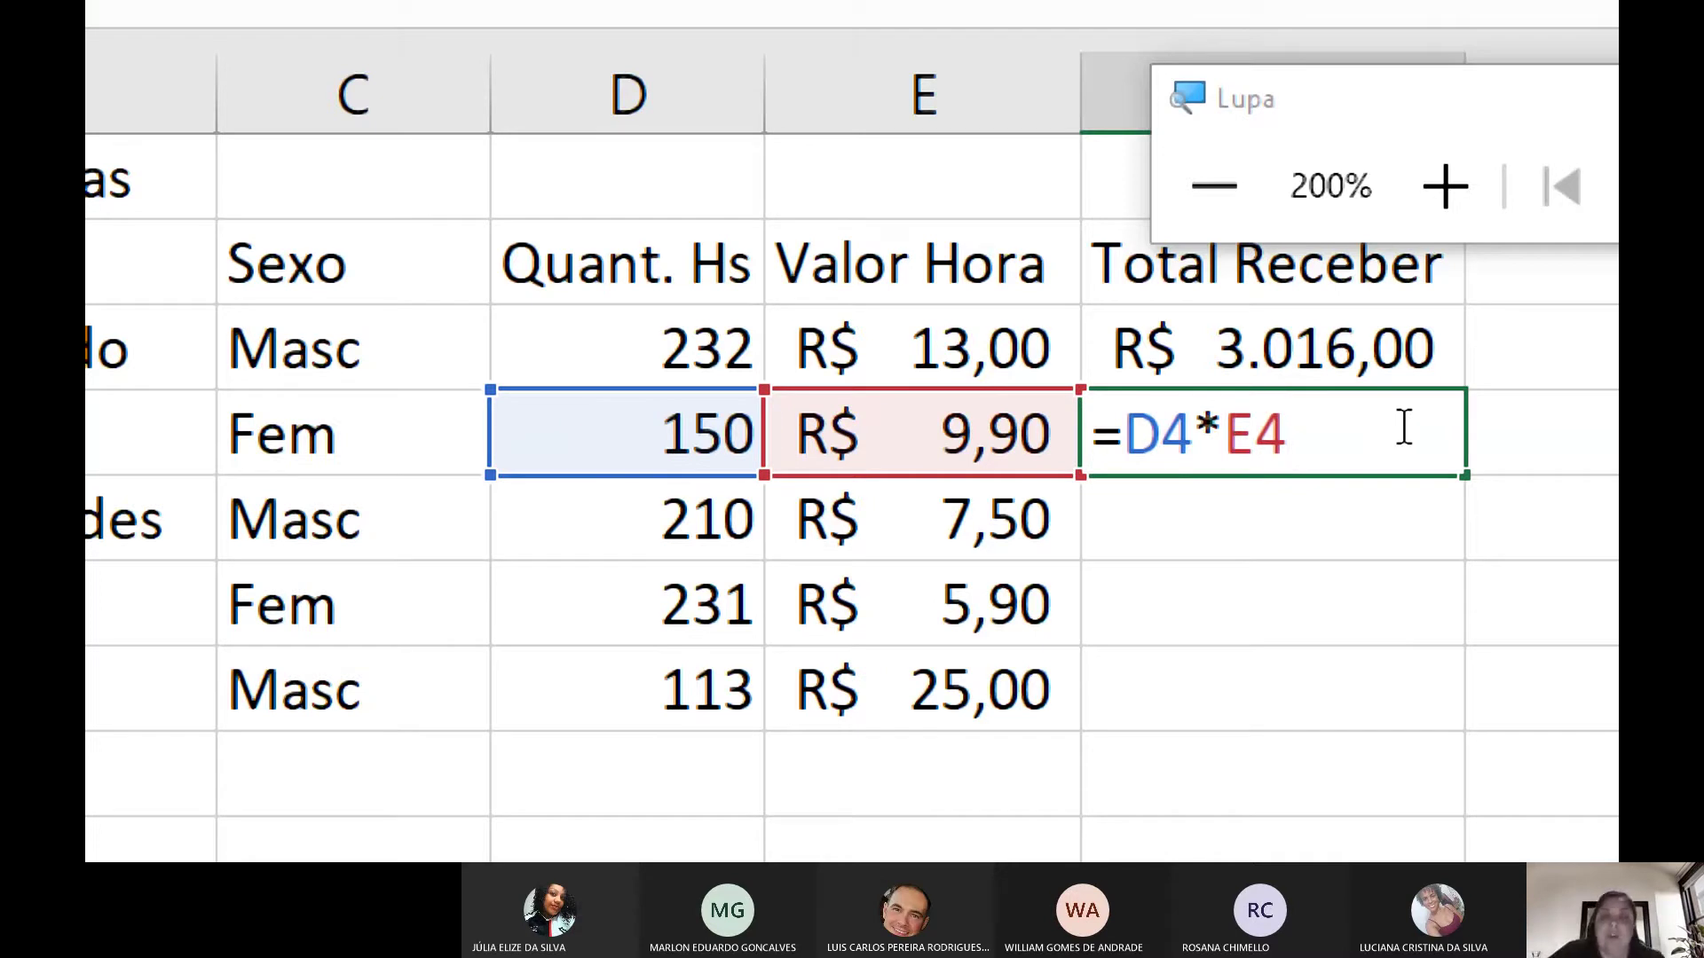
{"action": "key", "text": "Return"}
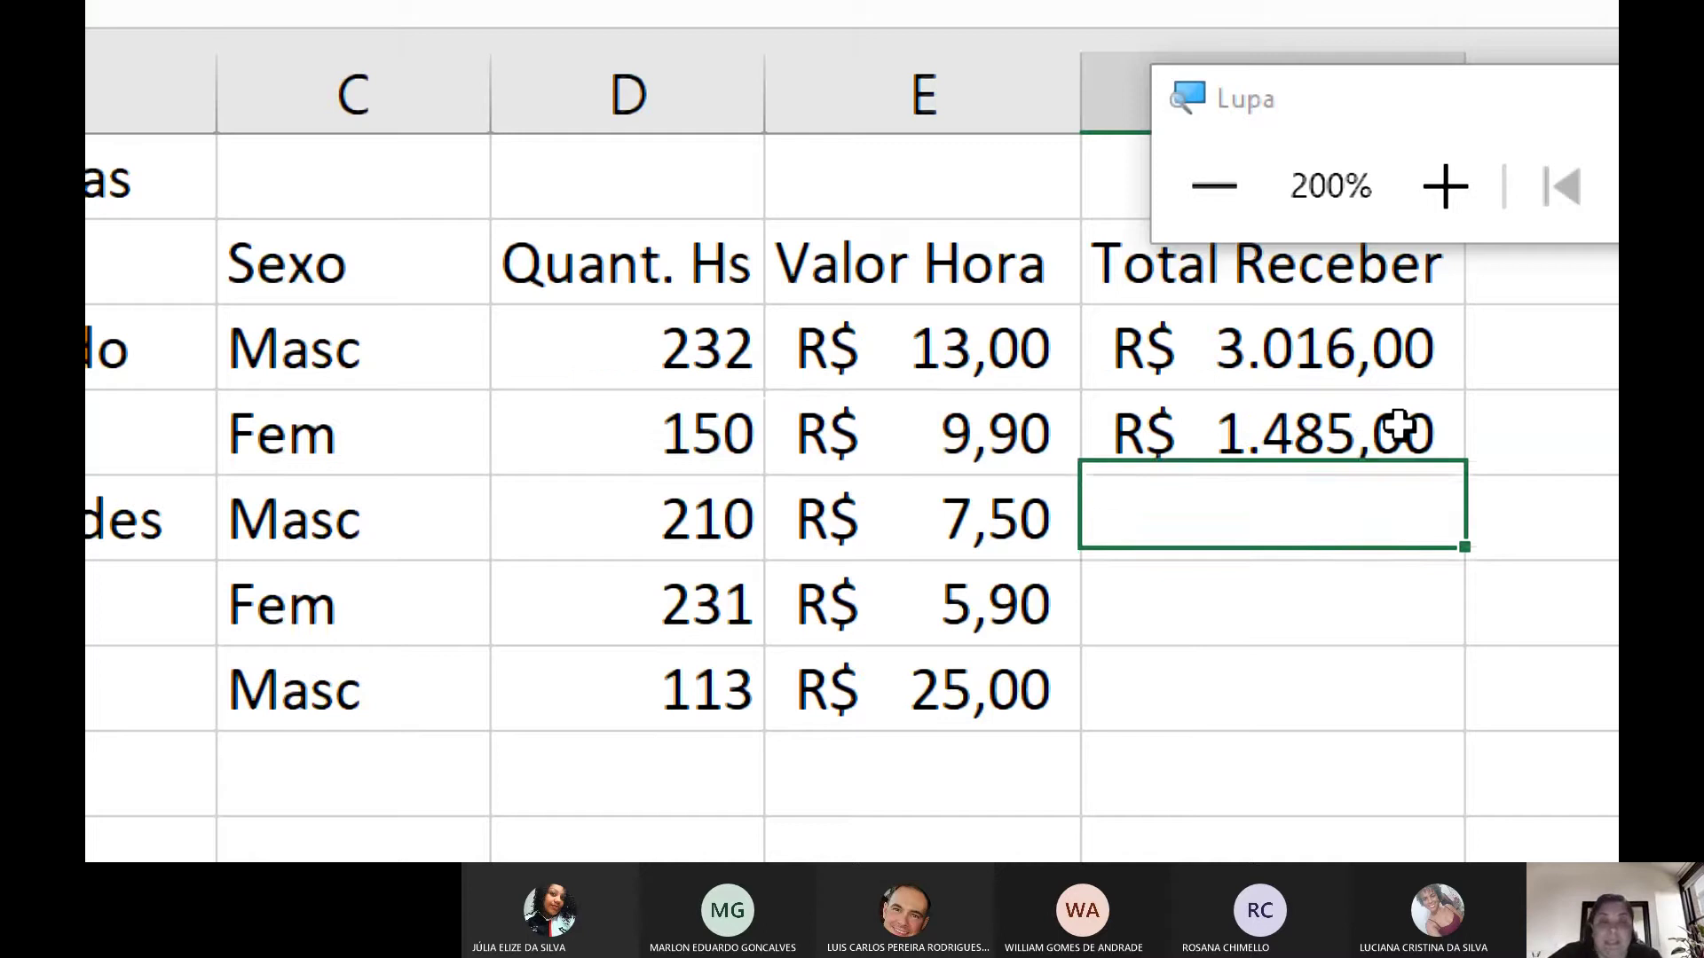
Step: Review the second record's name, hourly rate and Total Receber result in row 4
{"action": "left_click", "coordinate": [1398, 427]}
{"action": "left_click", "coordinate": [521, 417]}
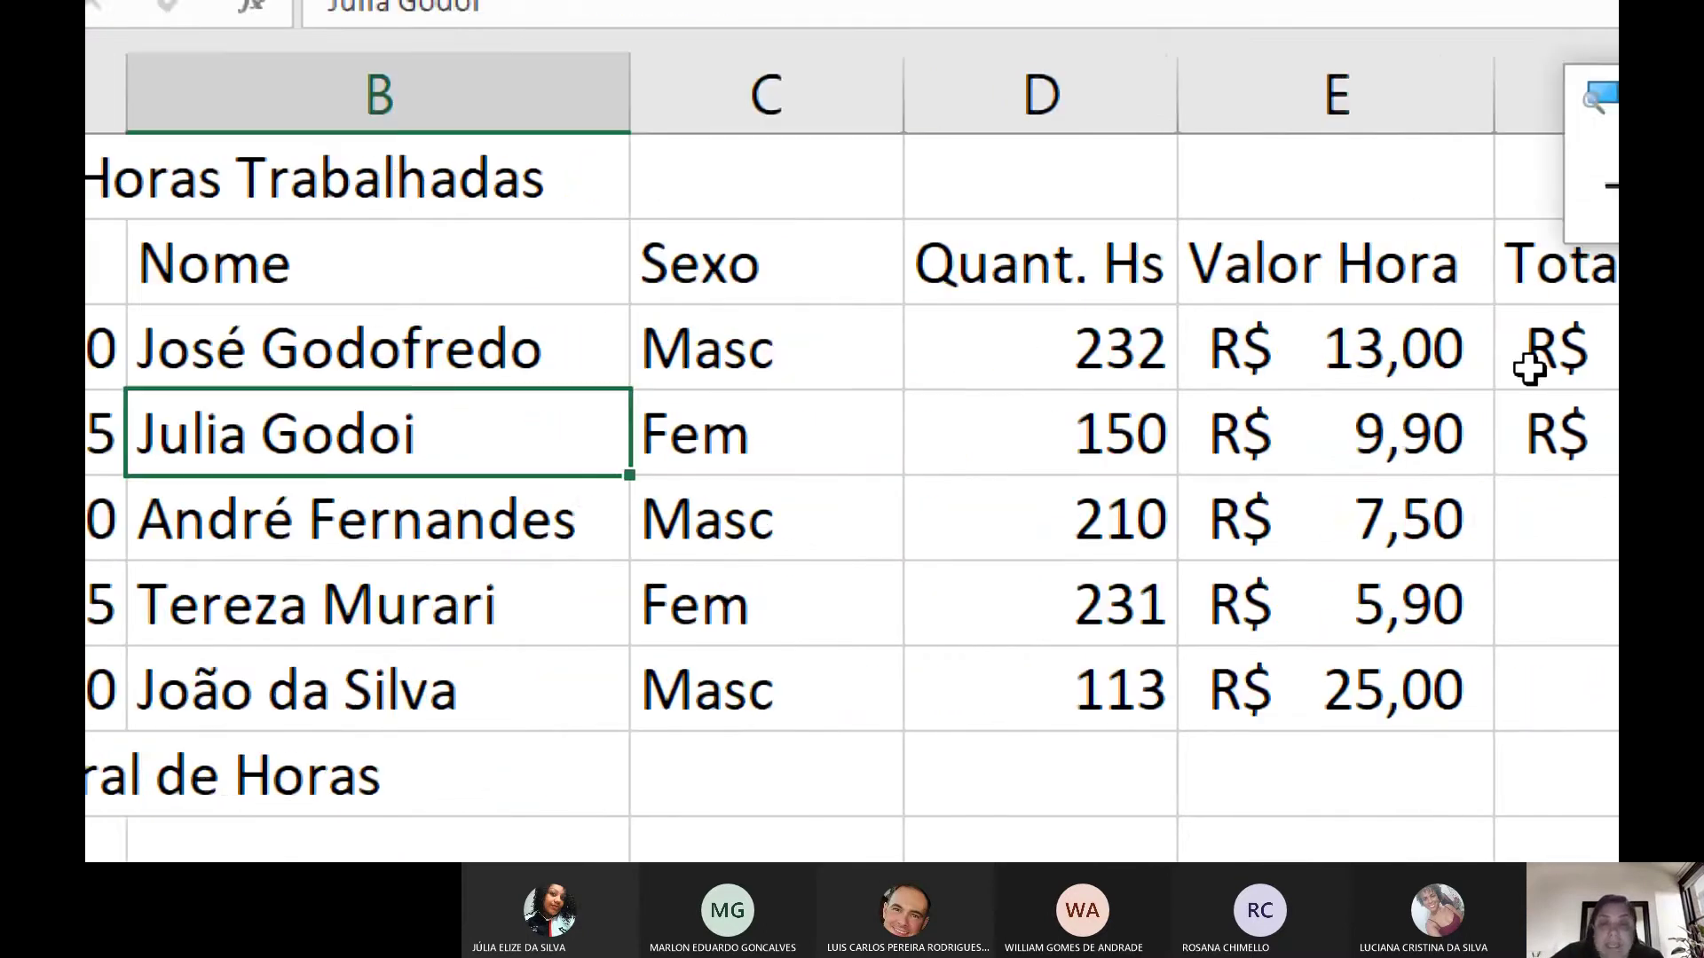
{"action": "left_click", "coordinate": [1103, 411]}
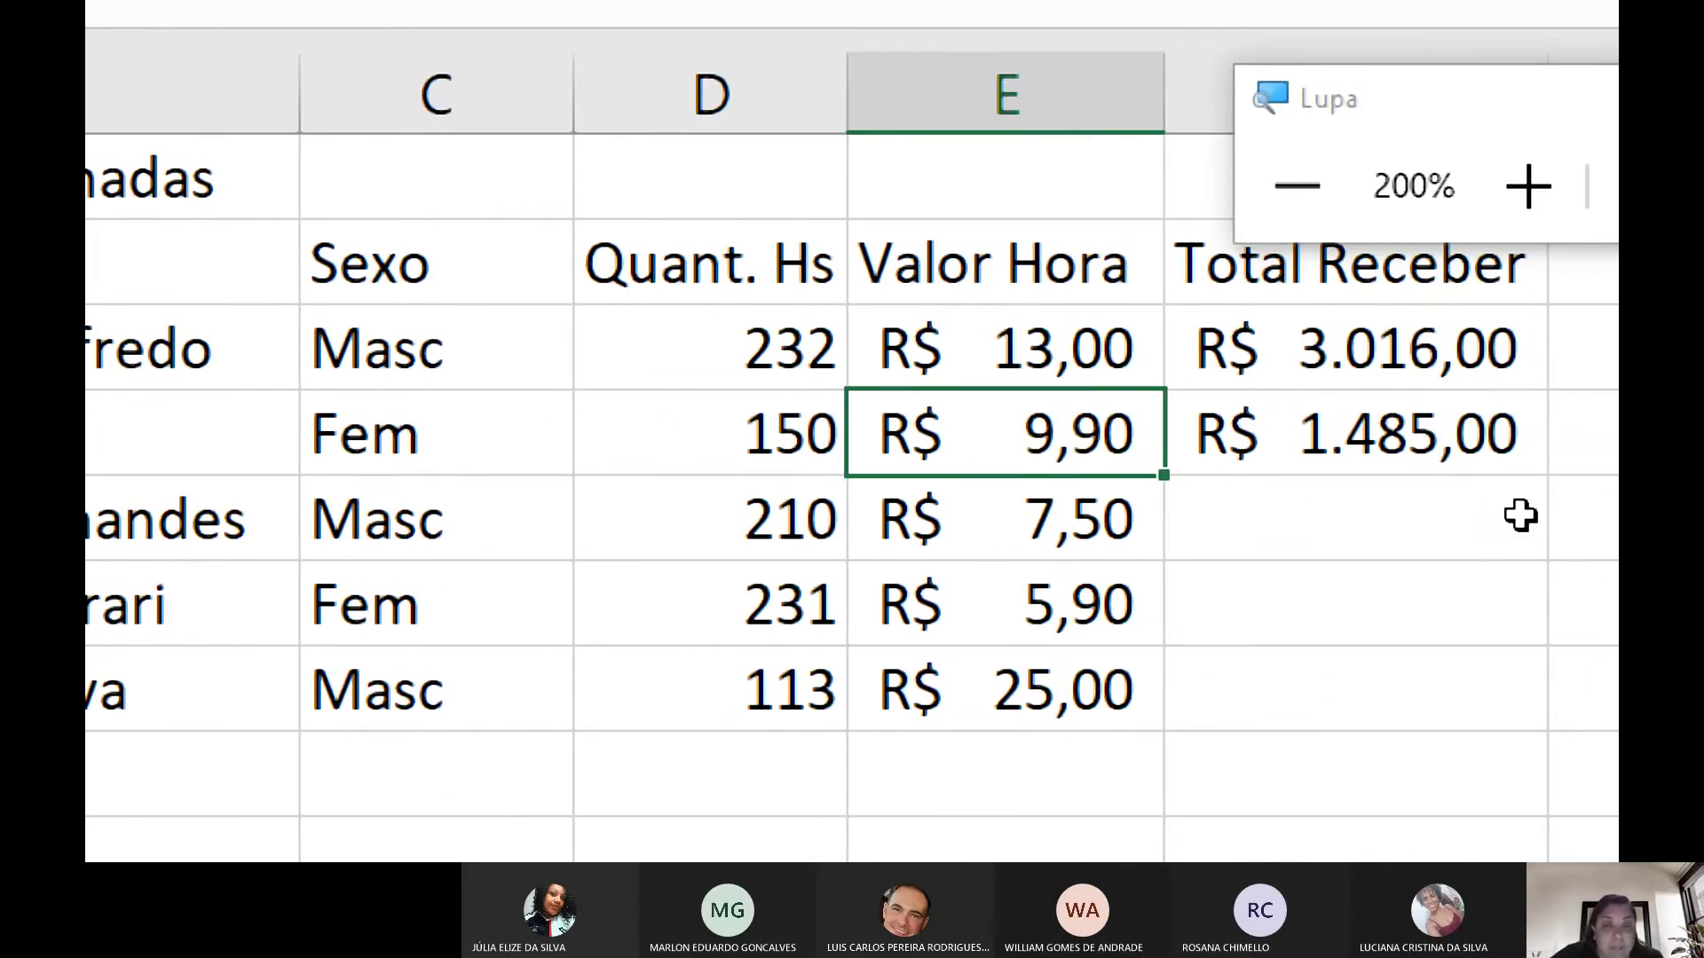
{"action": "left_click", "coordinate": [1443, 435]}
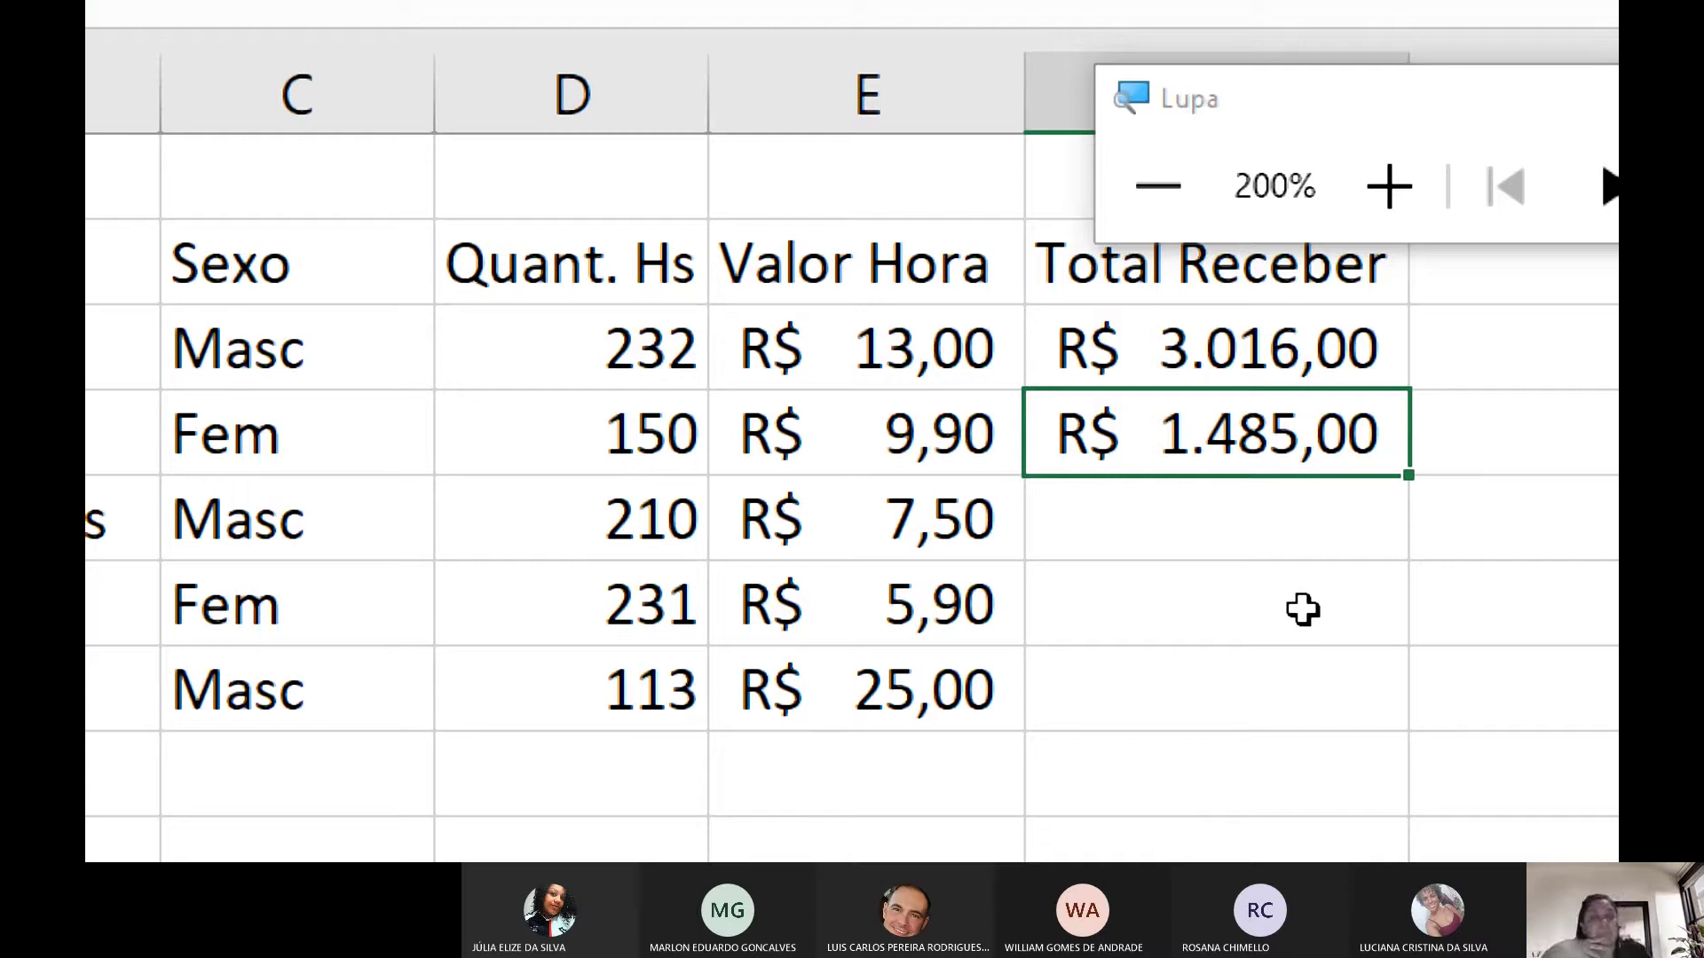
{"action": "left_click", "coordinate": [1204, 522]}
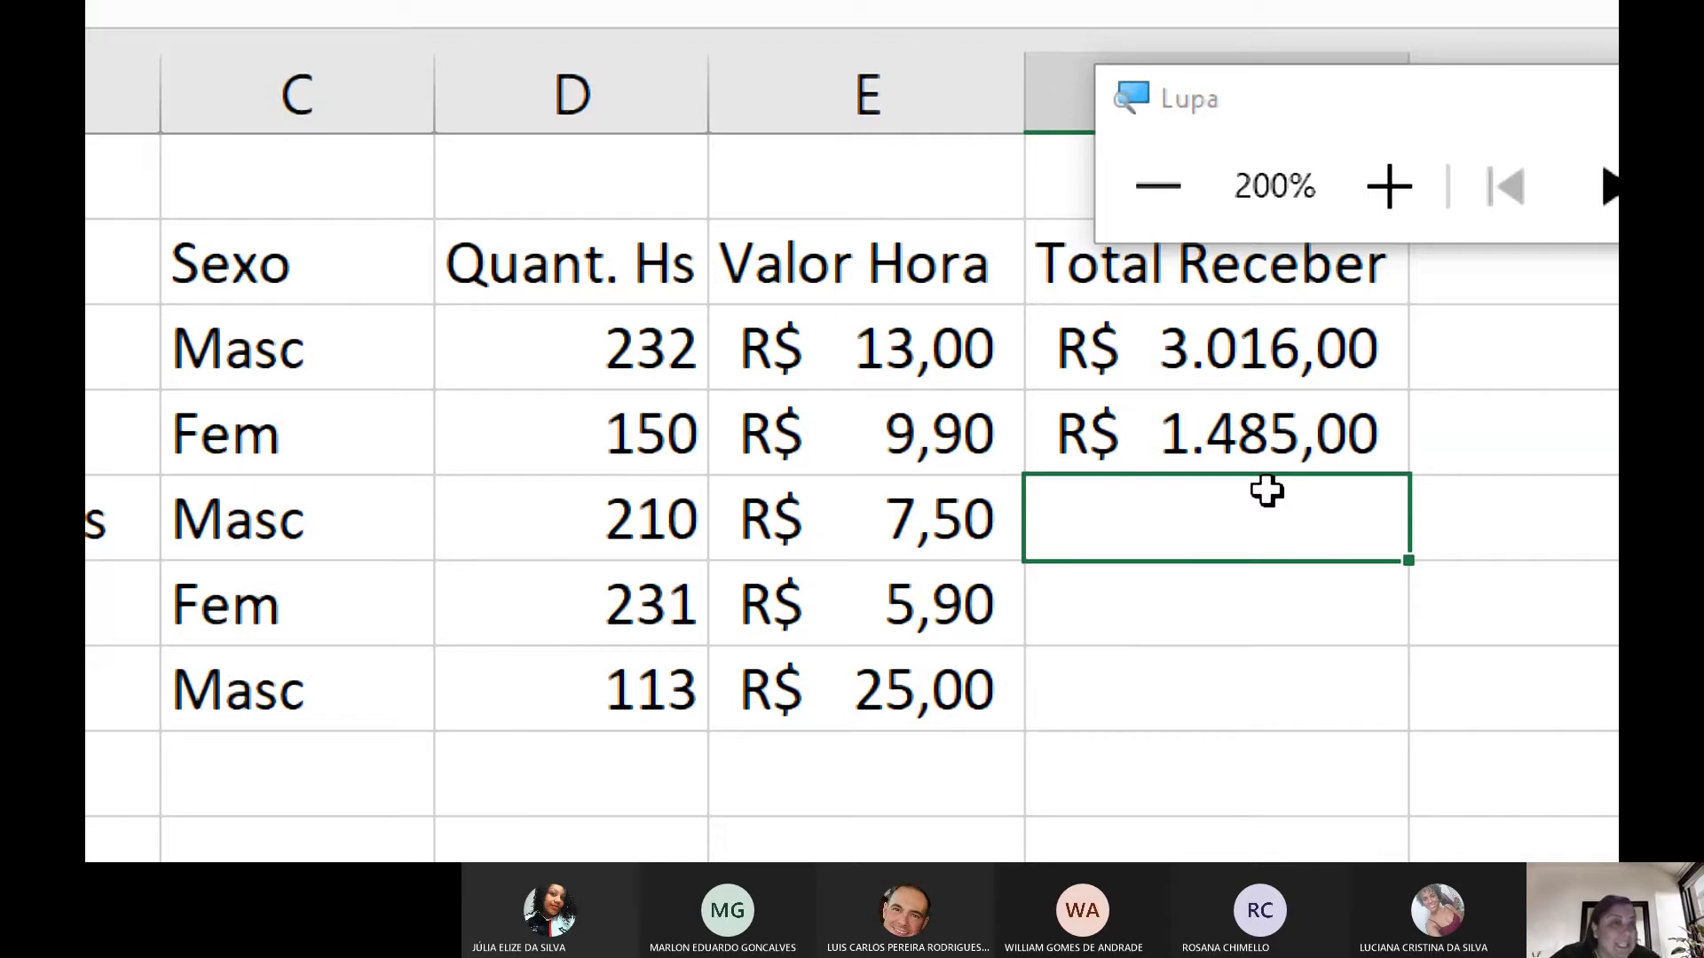
{"action": "left_click", "coordinate": [1275, 675]}
{"action": "left_click", "coordinate": [1152, 446]}
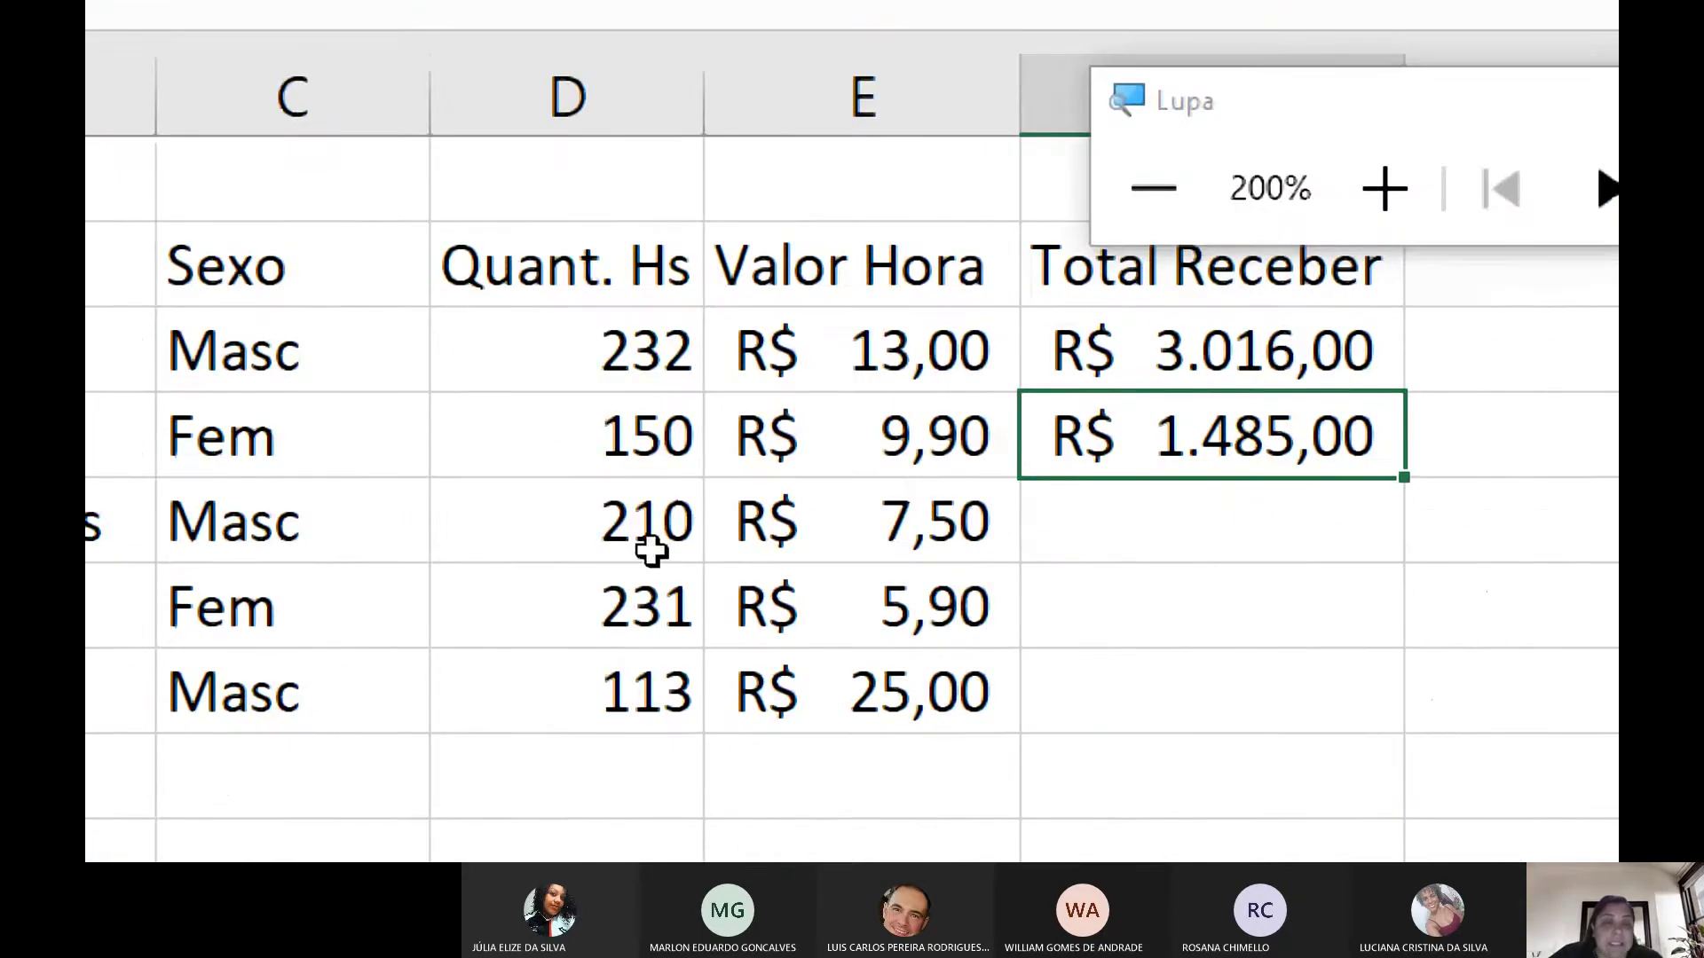
Step: Examine the hours and hourly rate in row 5 and the remaining hours in D6 and D7 against the Total Receber column
{"action": "left_click", "coordinate": [640, 554]}
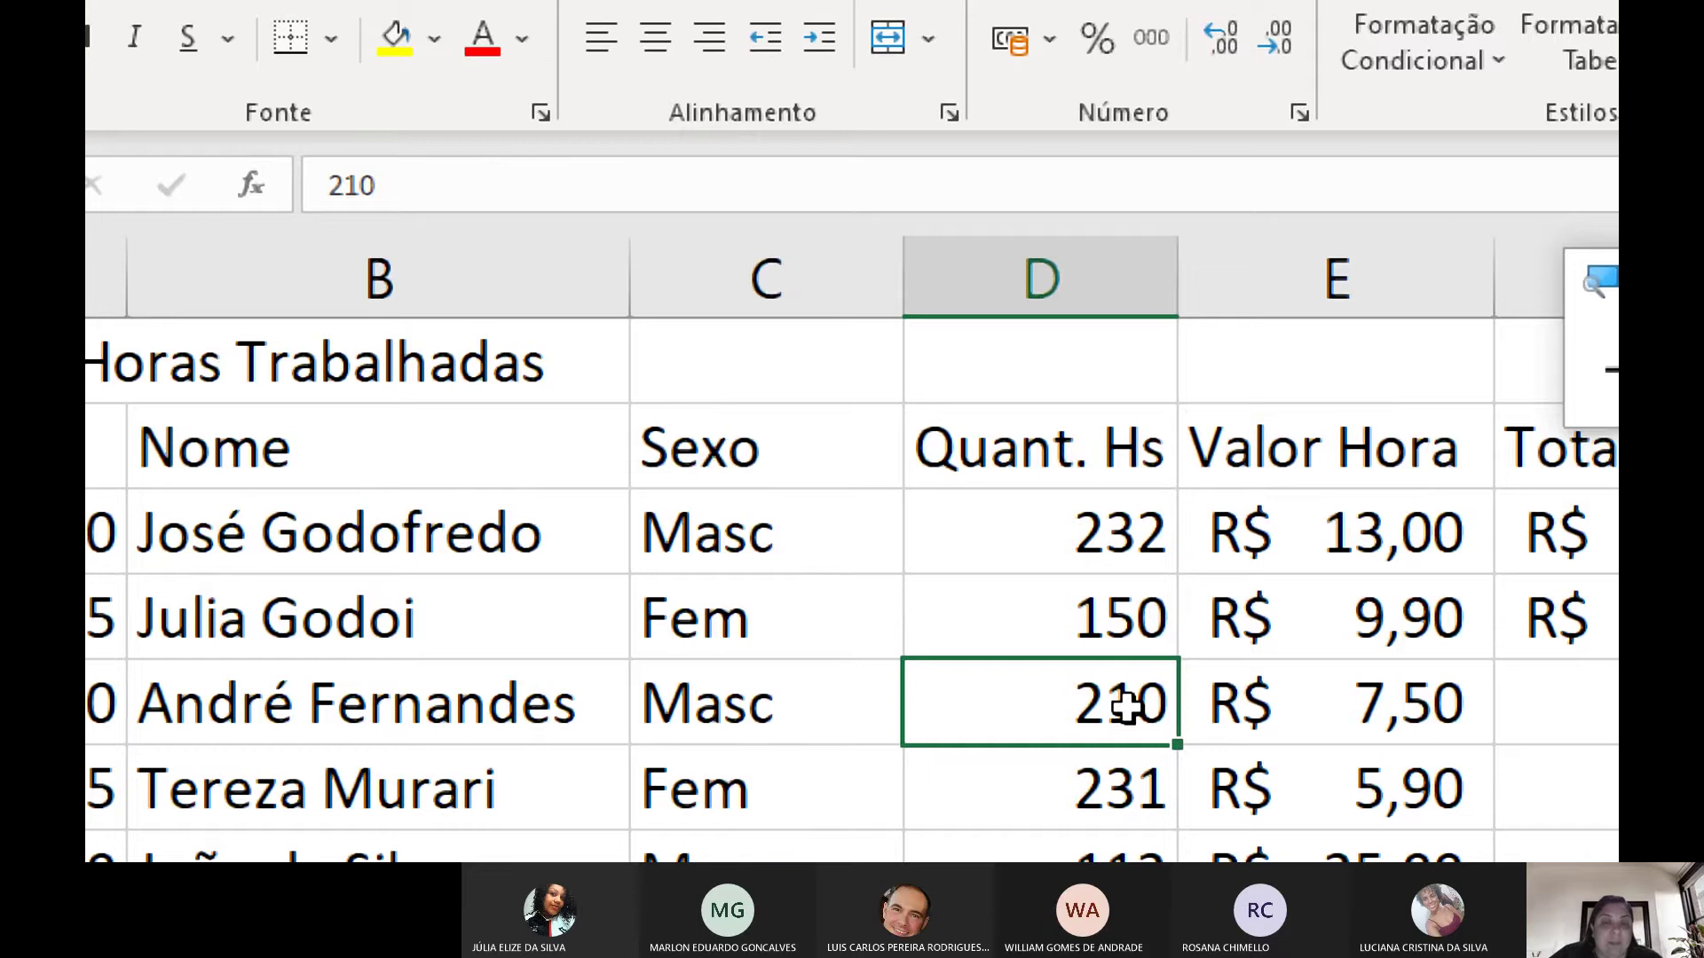
{"action": "left_click", "coordinate": [1411, 710]}
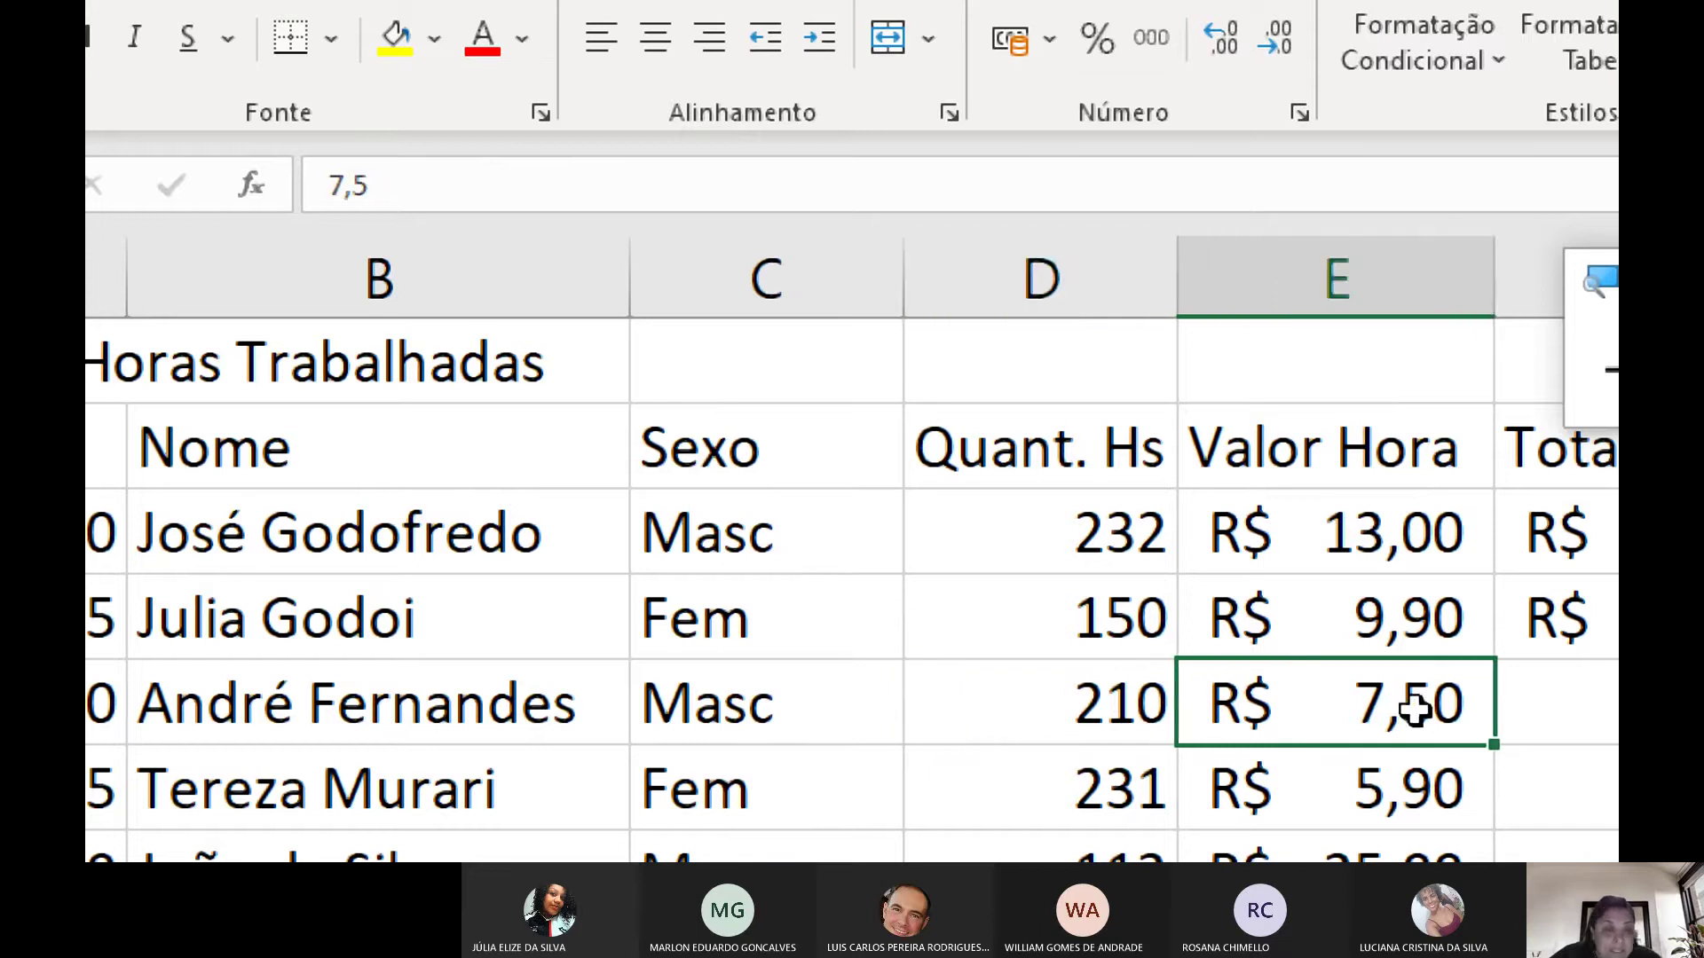
{"action": "left_click", "coordinate": [1071, 719]}
{"action": "left_click", "coordinate": [1063, 286]}
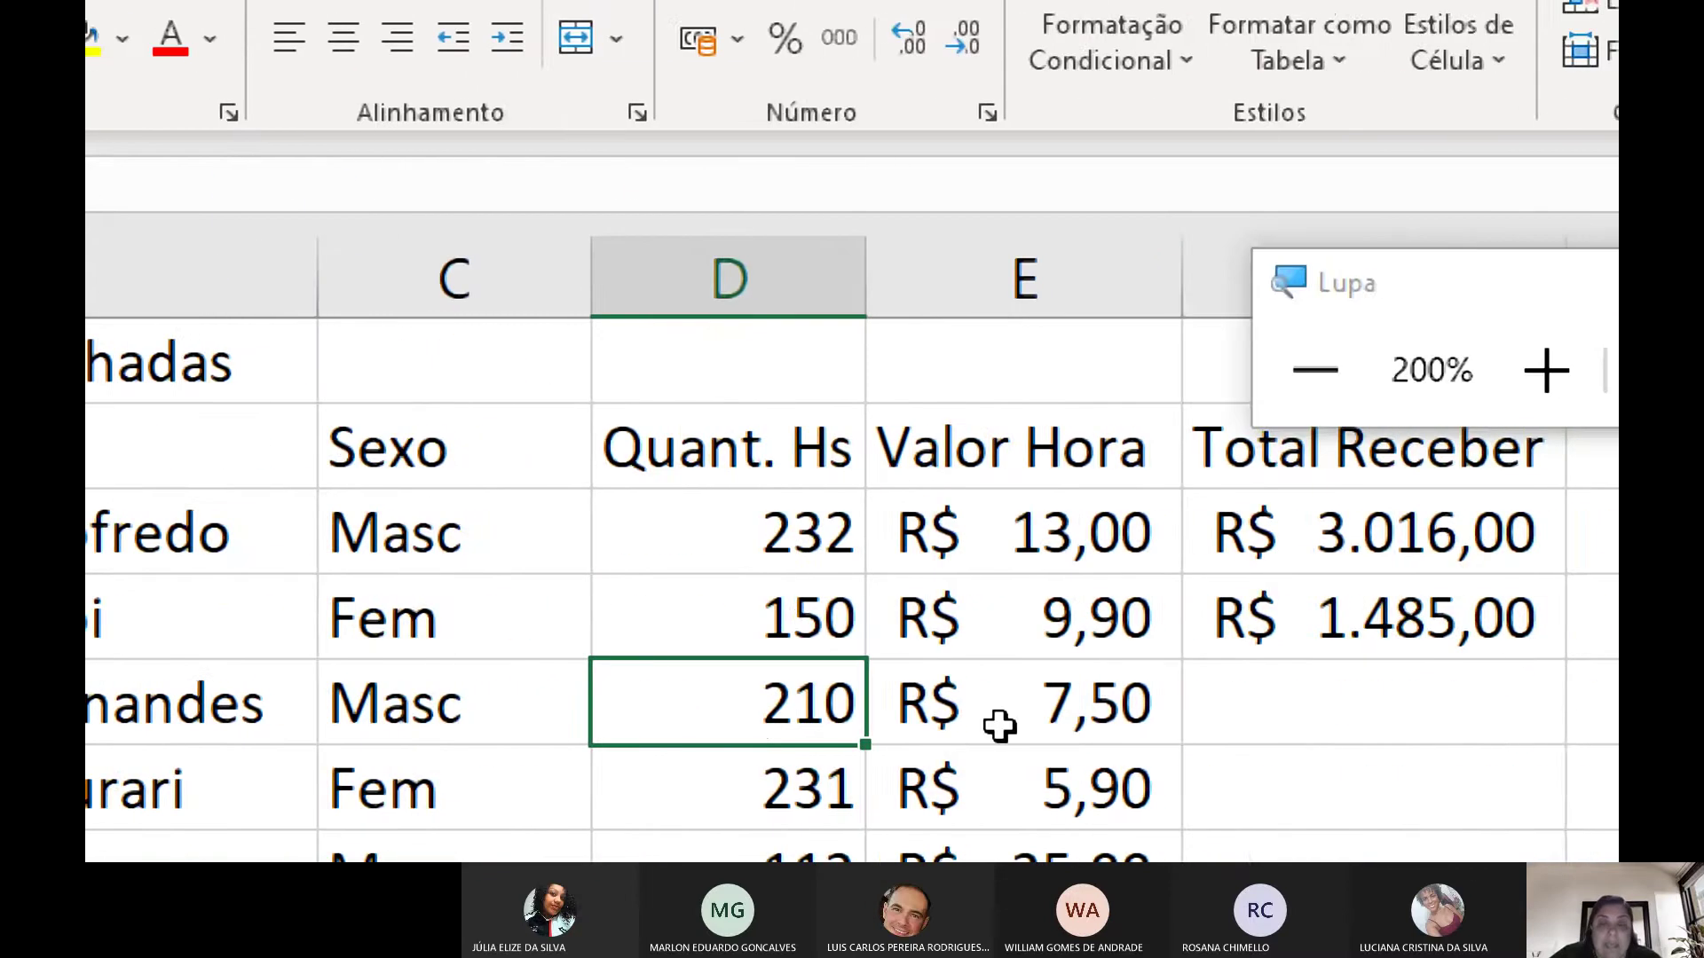
{"action": "left_click", "coordinate": [999, 714]}
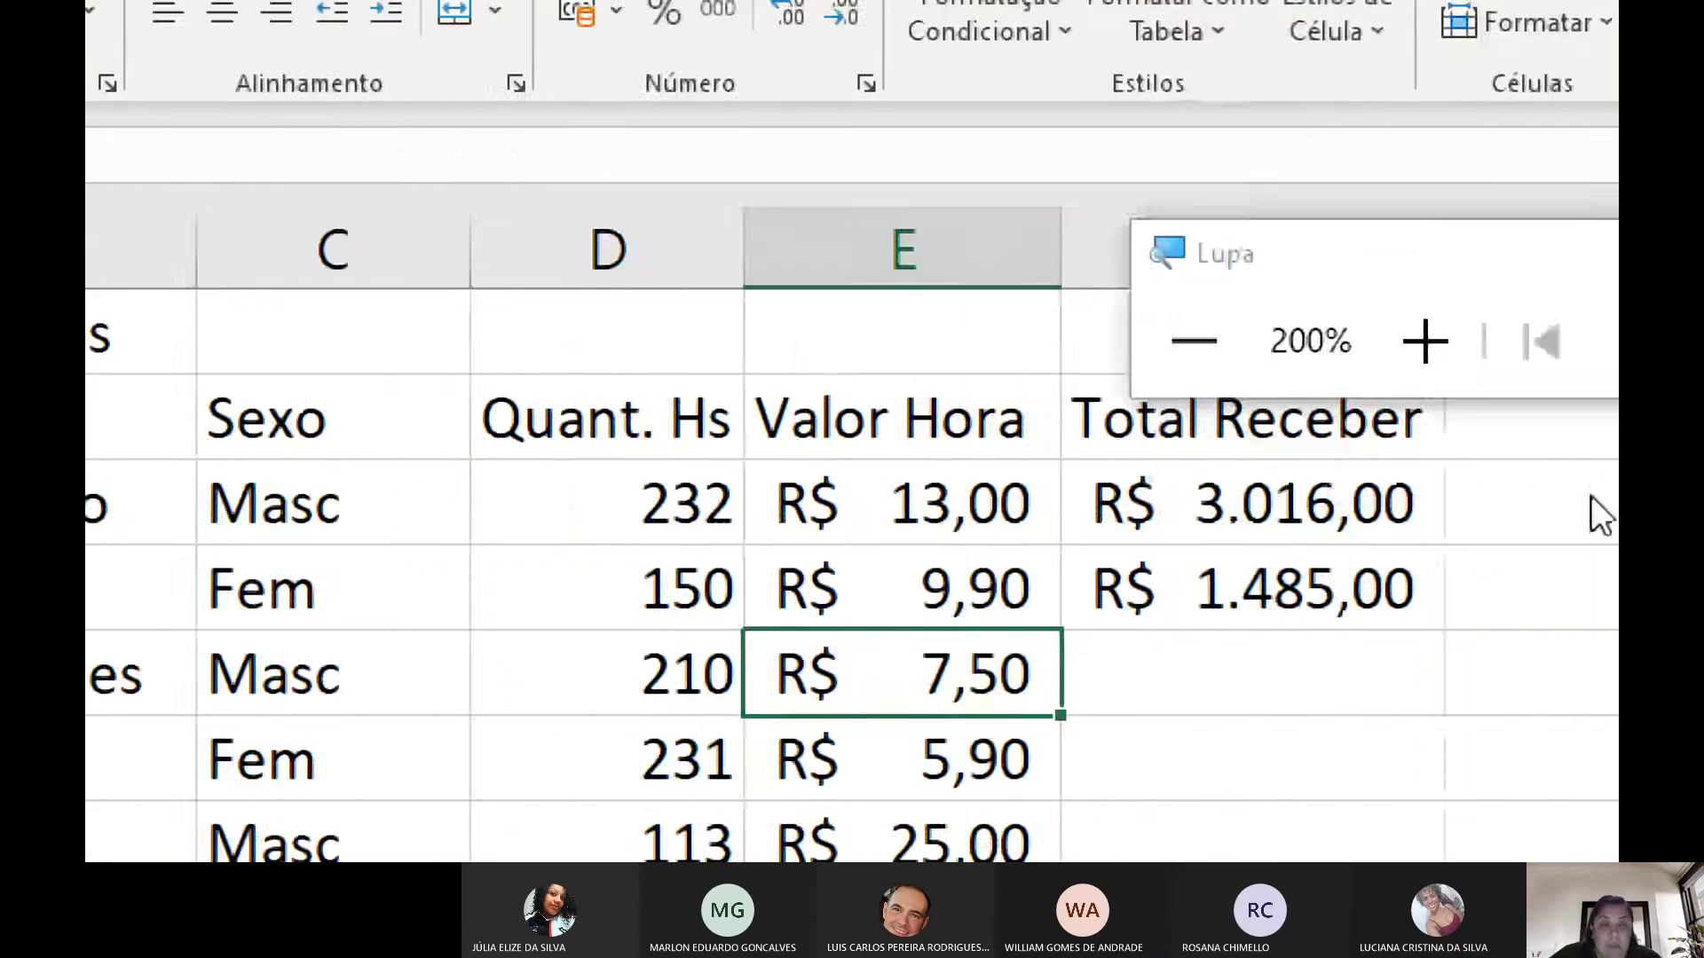
{"action": "left_click", "coordinate": [1265, 590]}
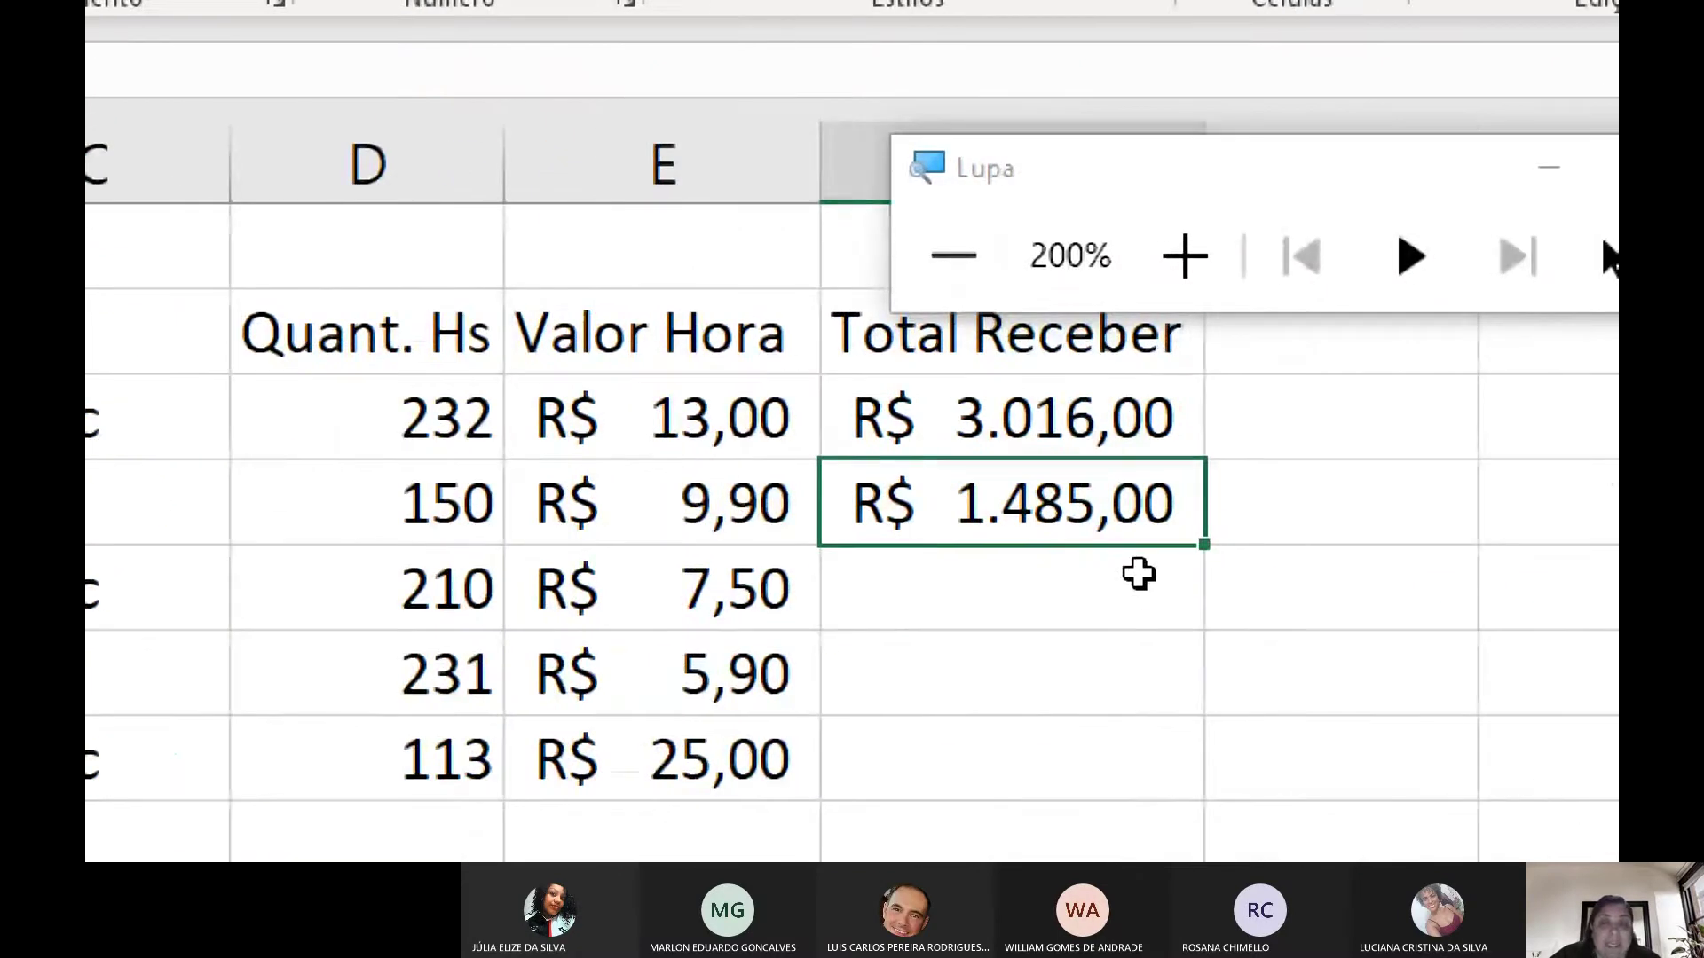
{"action": "left_click", "coordinate": [1060, 588]}
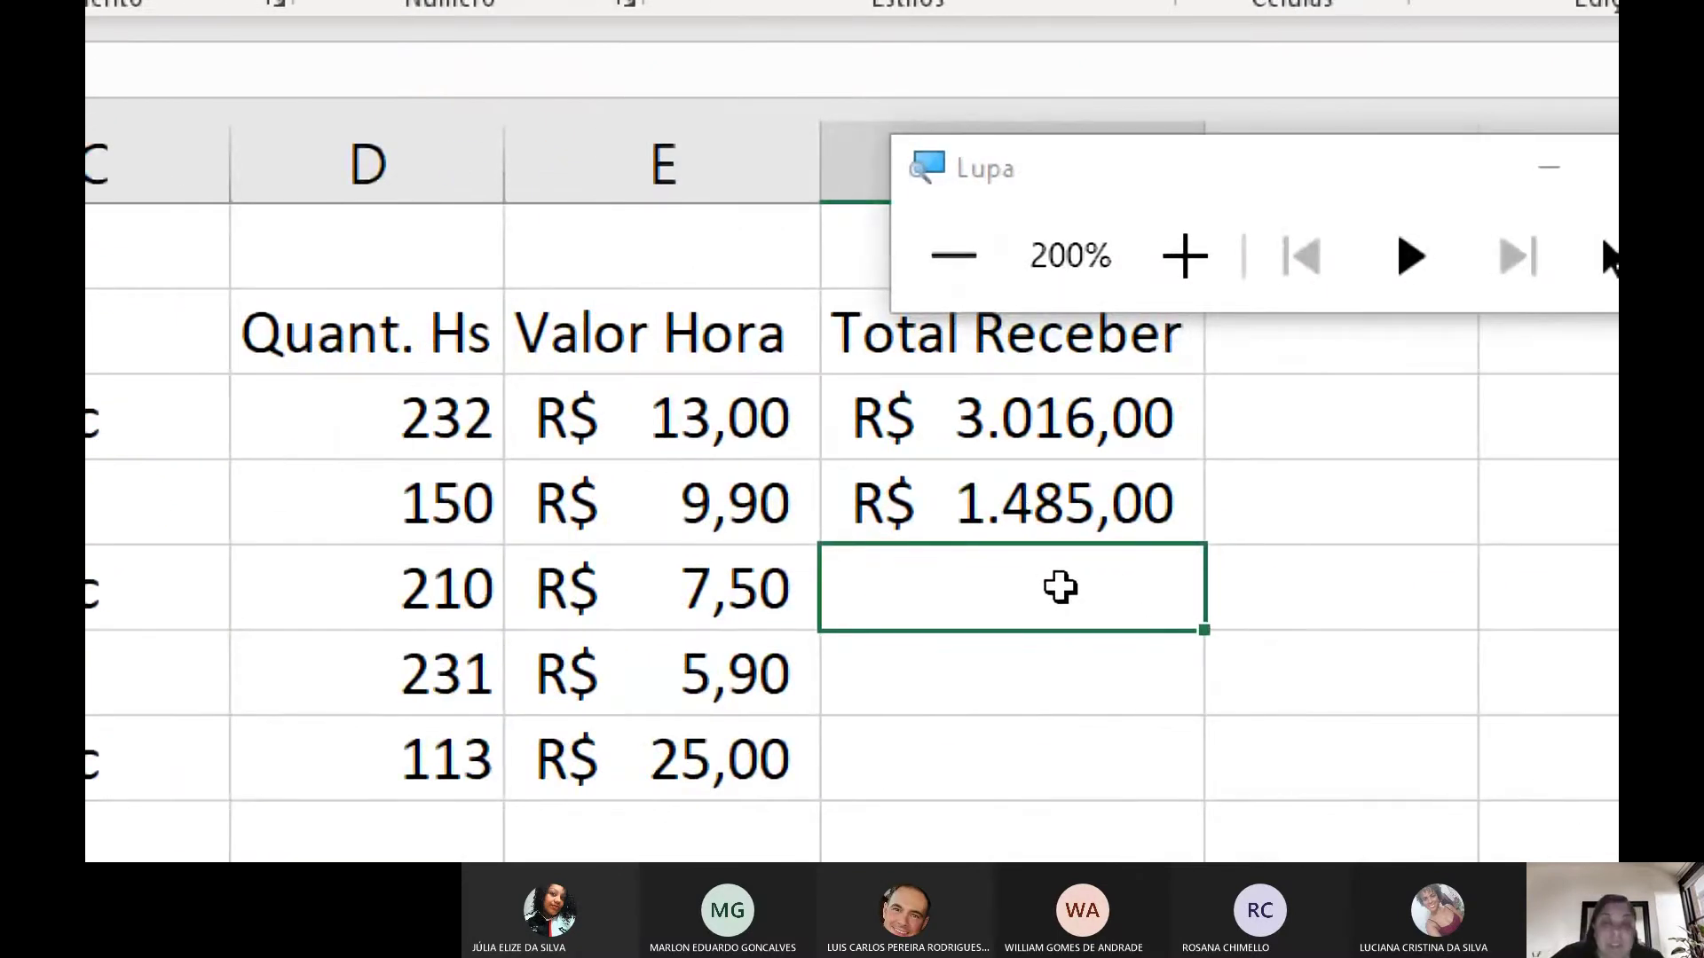
{"action": "left_click", "coordinate": [1073, 502]}
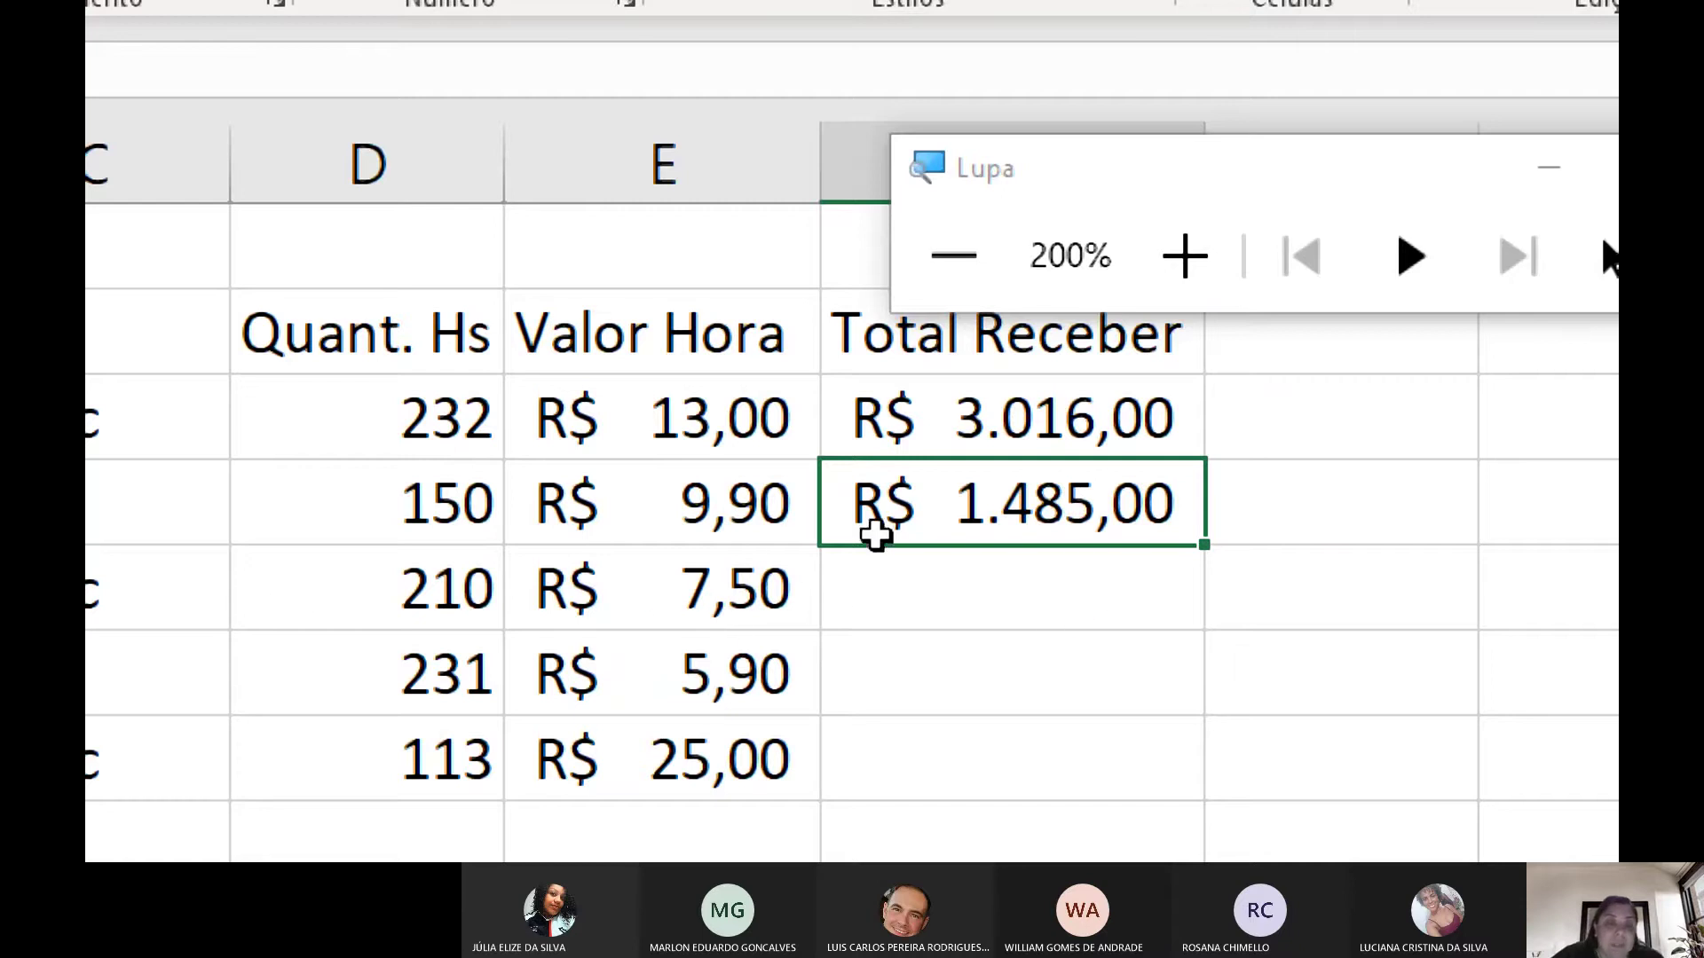
{"action": "left_click", "coordinate": [489, 595]}
{"action": "left_click", "coordinate": [669, 578]}
{"action": "left_click", "coordinate": [434, 622]}
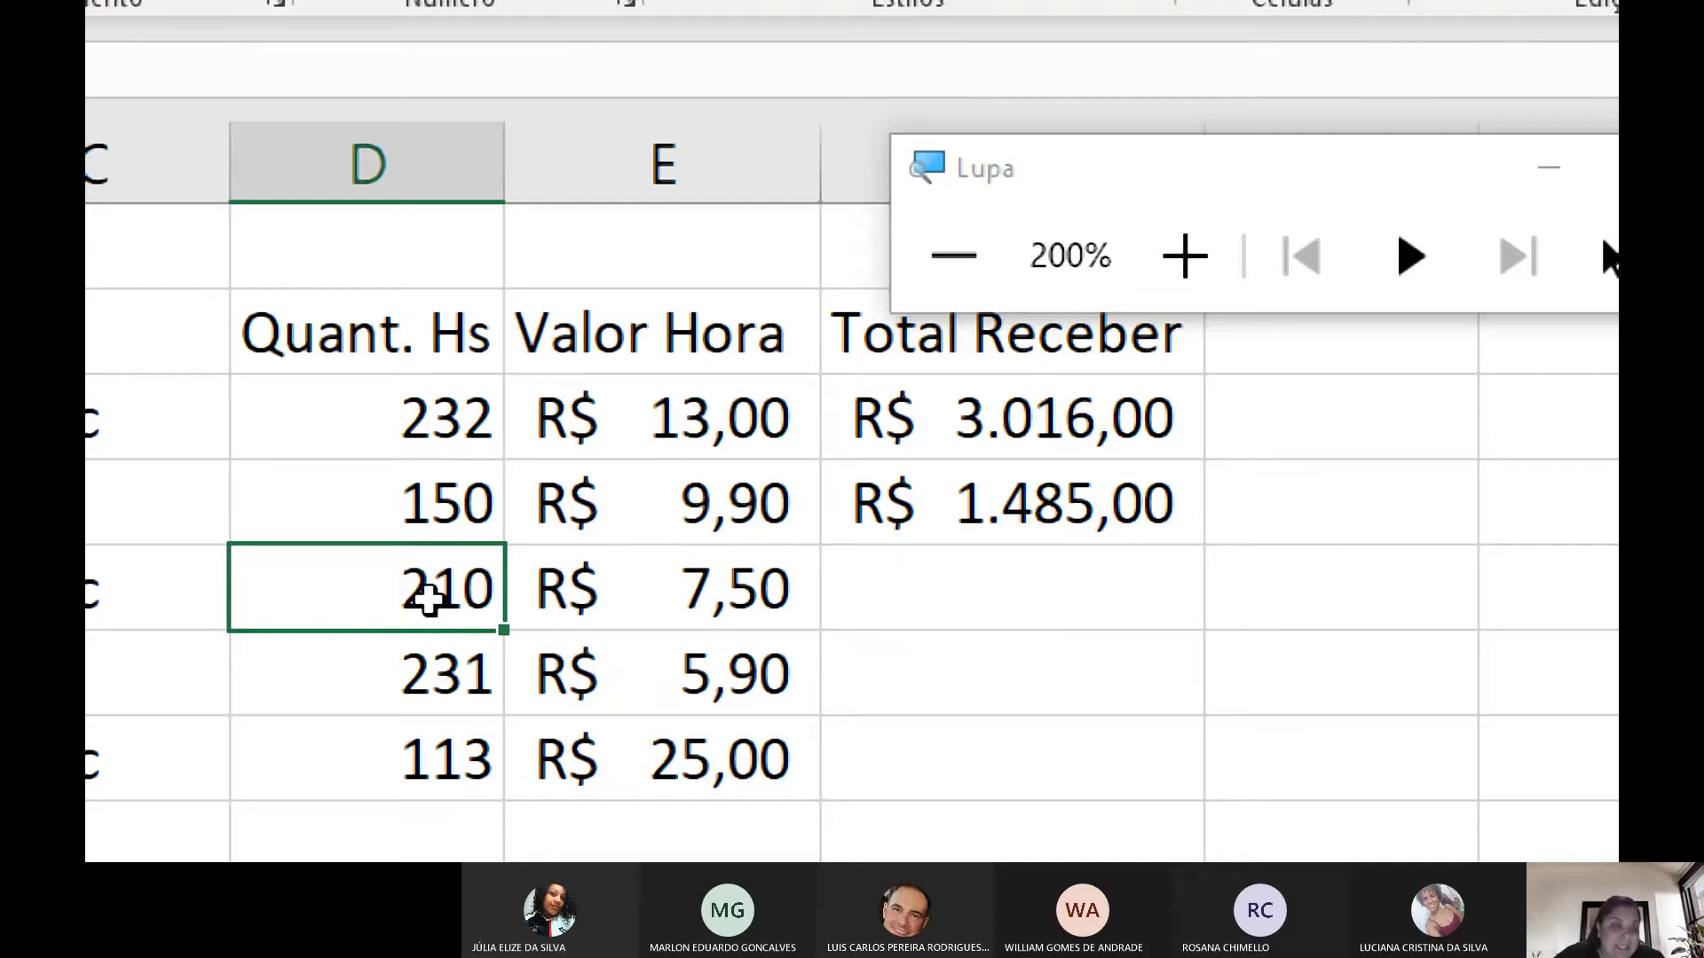
{"action": "left_click", "coordinate": [399, 671]}
{"action": "left_click", "coordinate": [408, 759]}
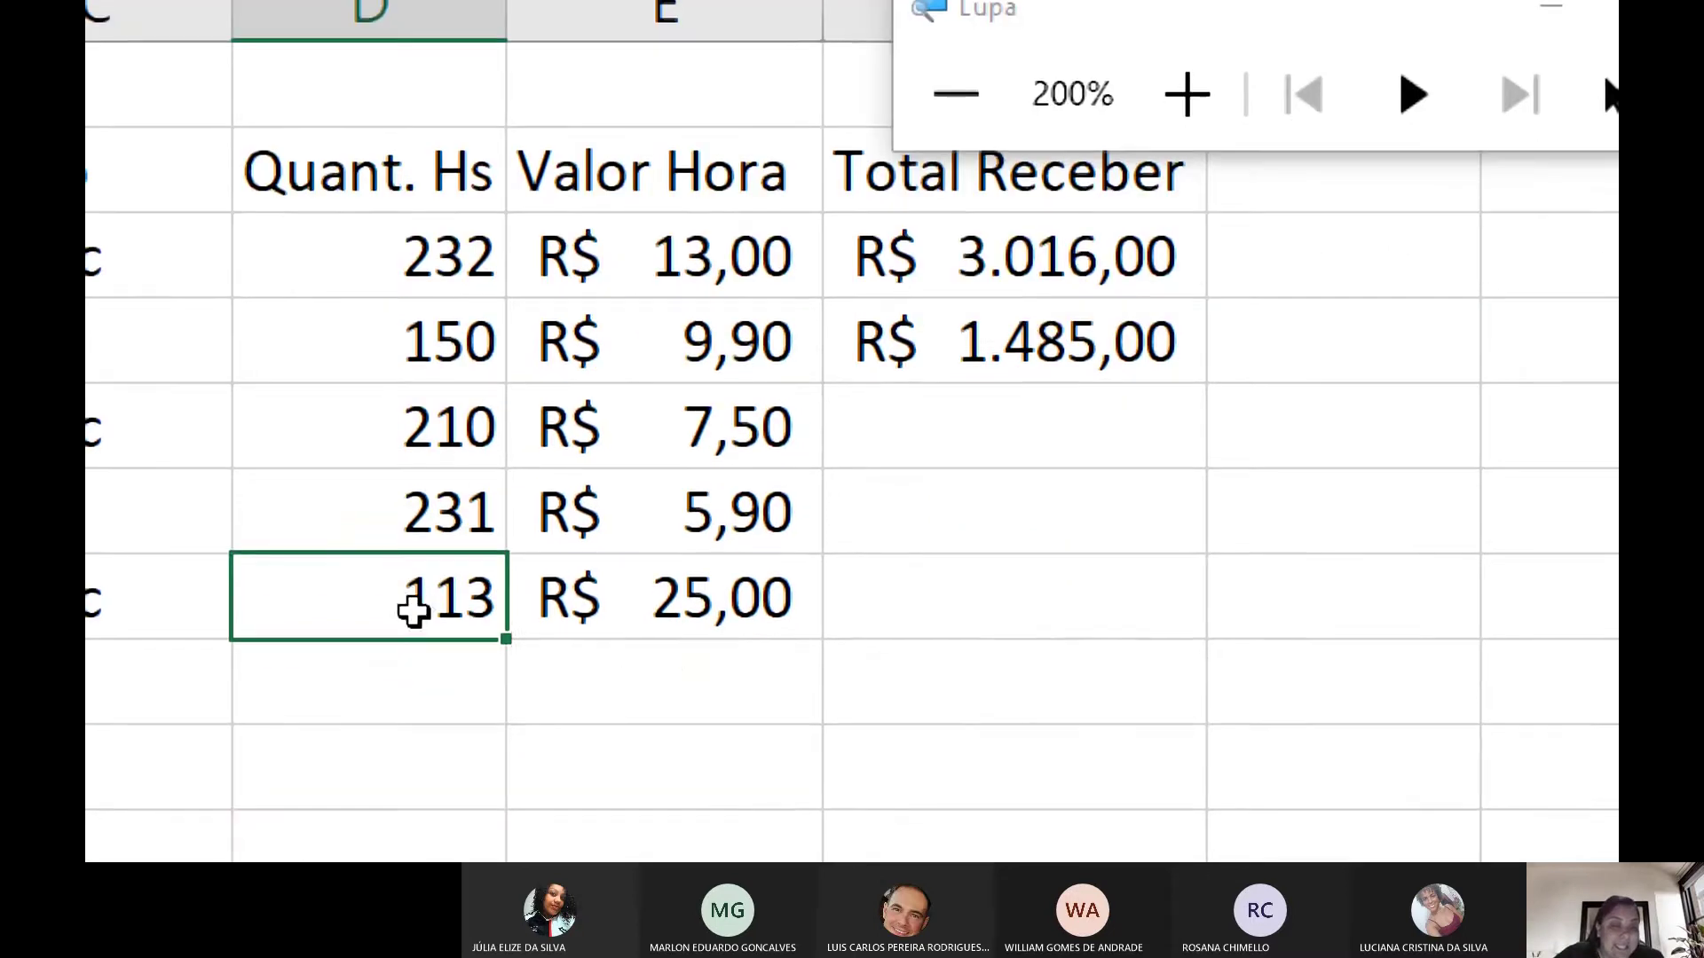
Step: Fill the Total Receber formula from cell F4 down through F7 for the remaining records
{"action": "left_click", "coordinate": [977, 351]}
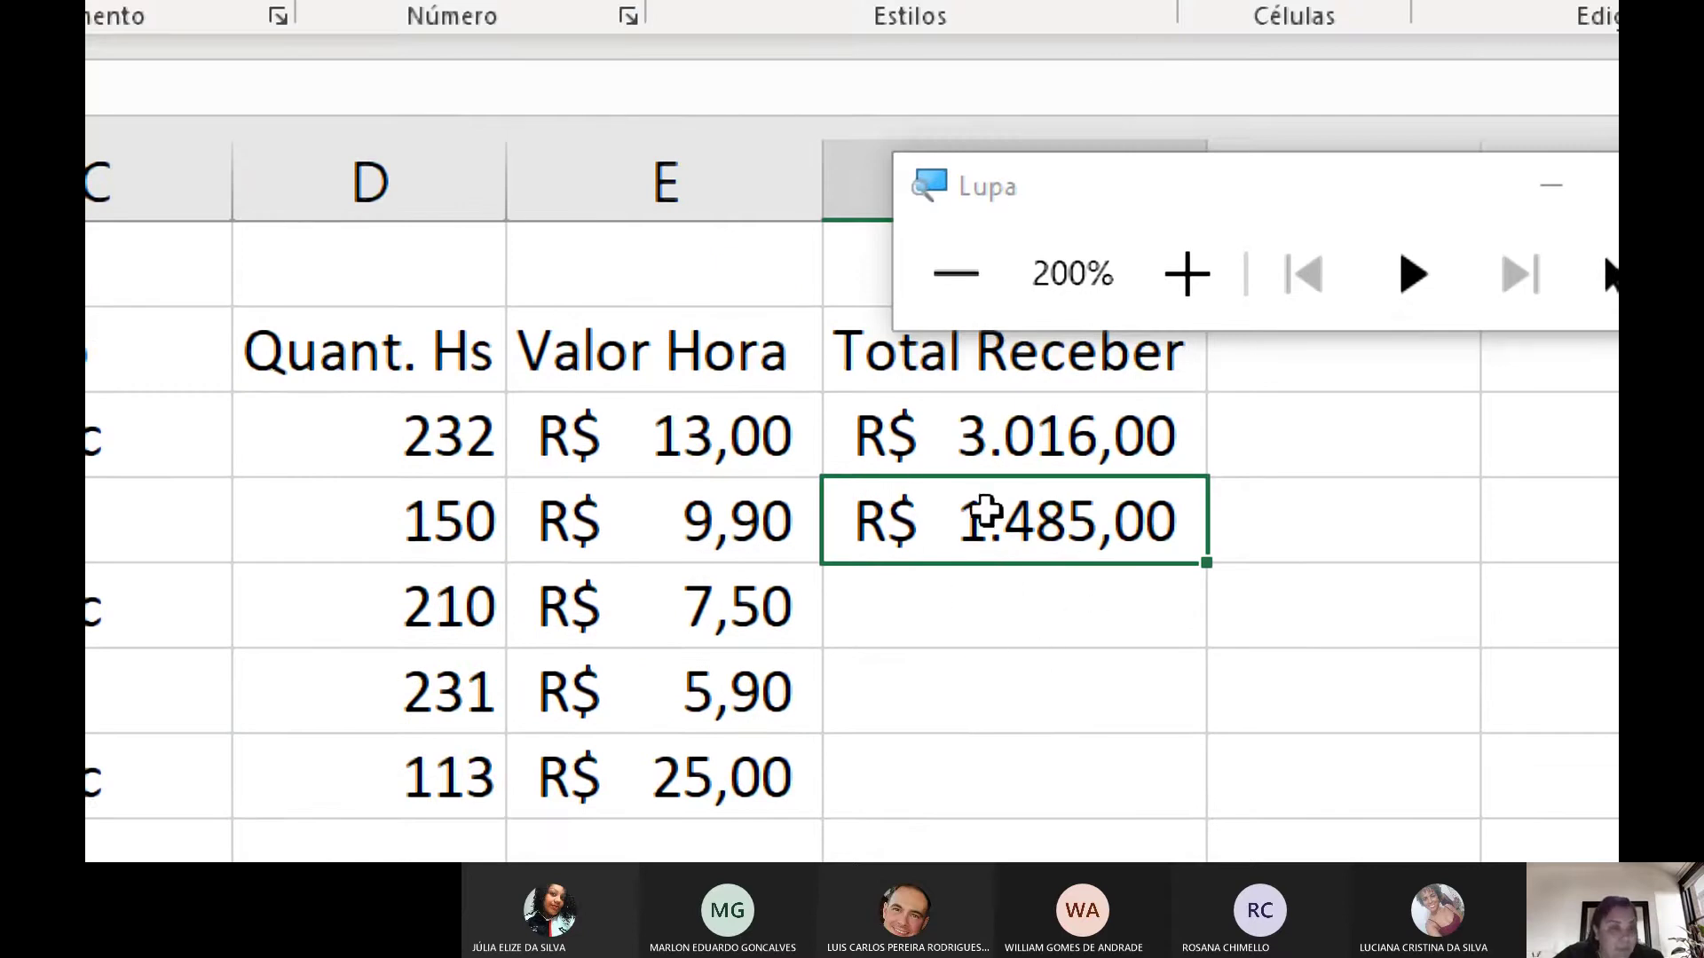
{"action": "left_click_drag", "start_coordinate": [1209, 564], "coordinate": [1223, 790]}
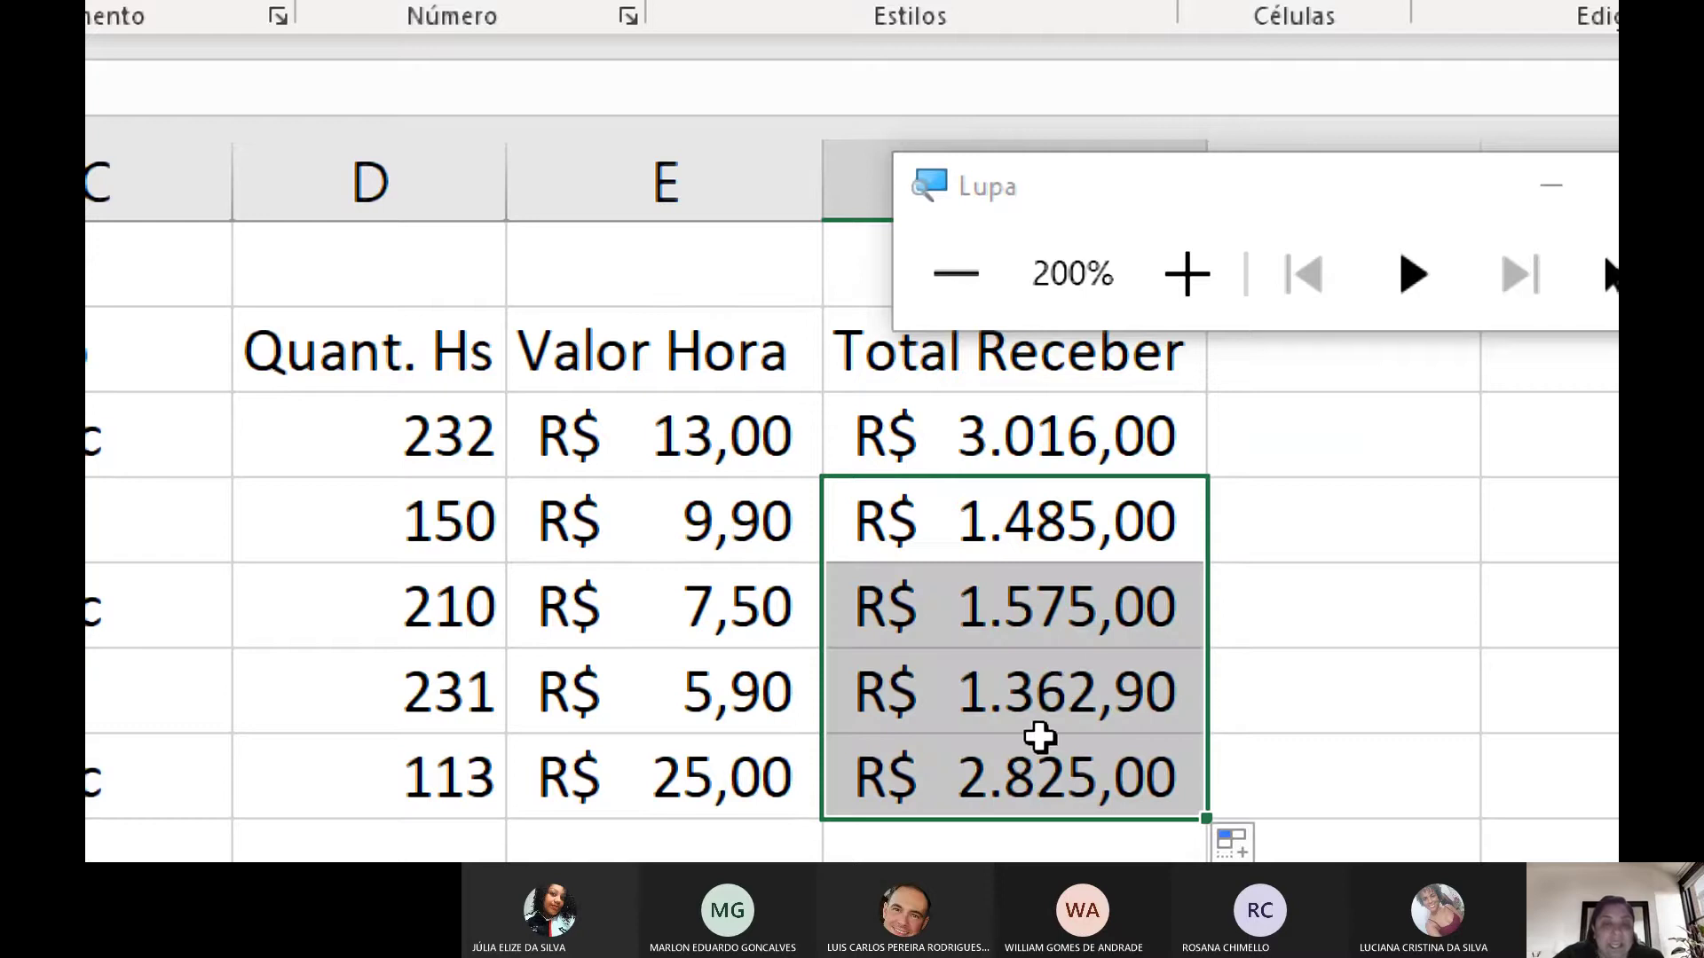
{"action": "left_click", "coordinate": [1005, 602]}
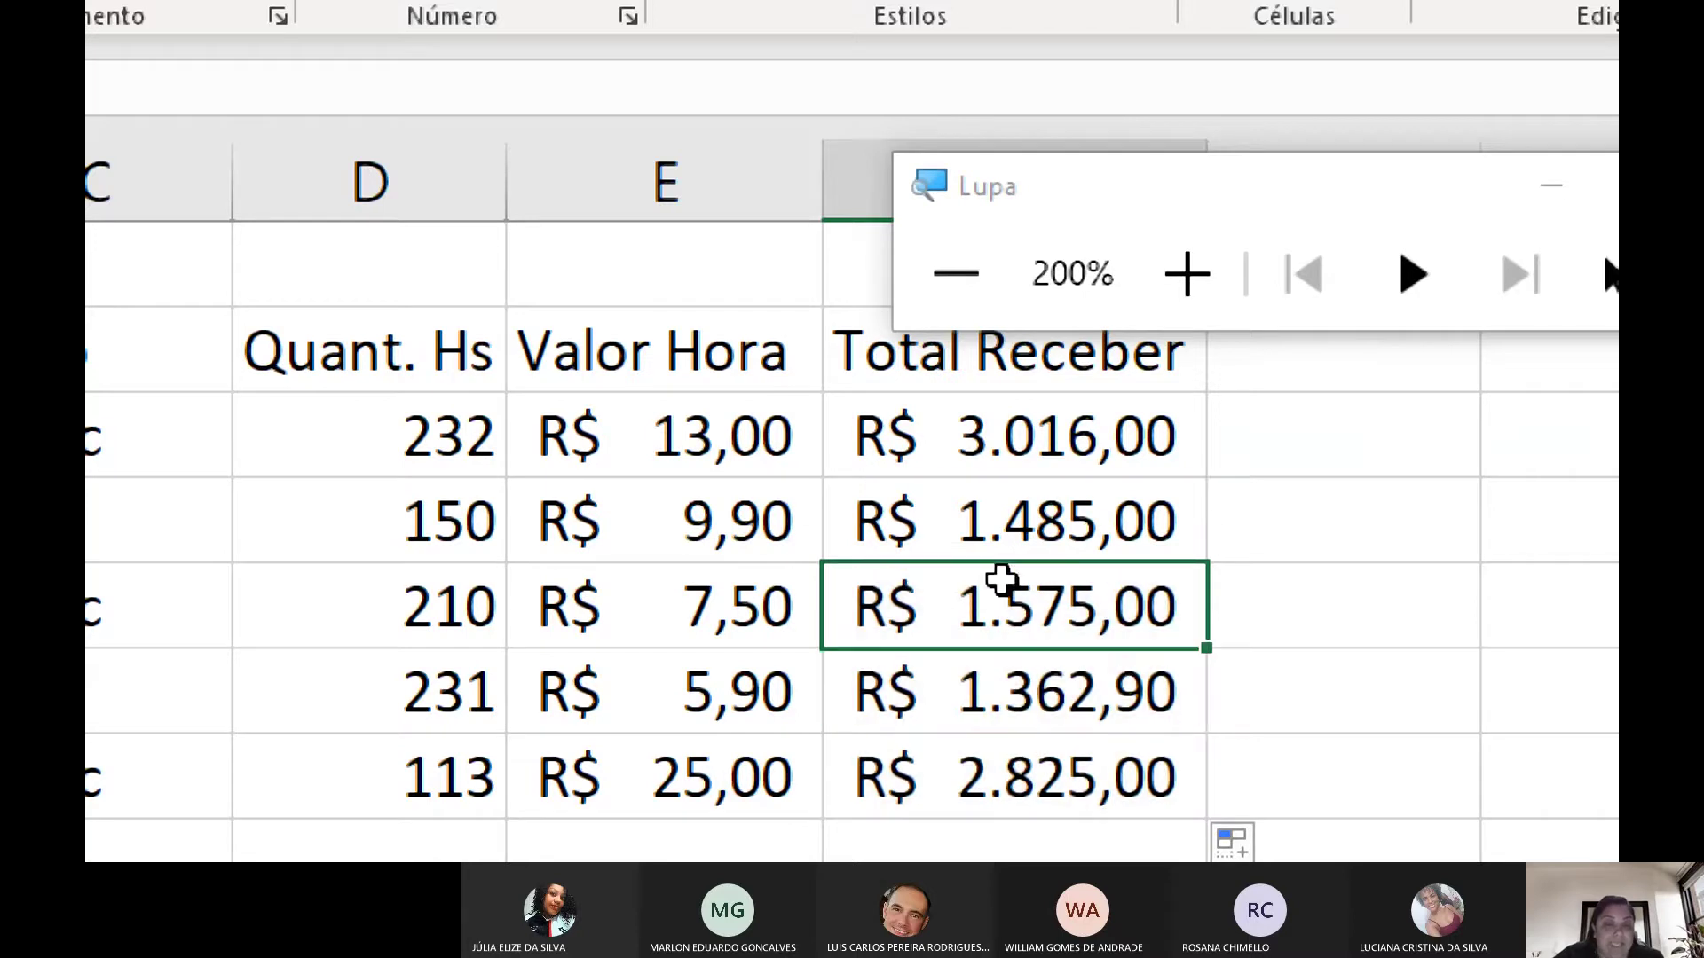
Step: Inspect the Total Receber formulas in F4 and F5 and check which hours and rate cells rows 4 to 6 use
{"action": "left_click", "coordinate": [947, 515]}
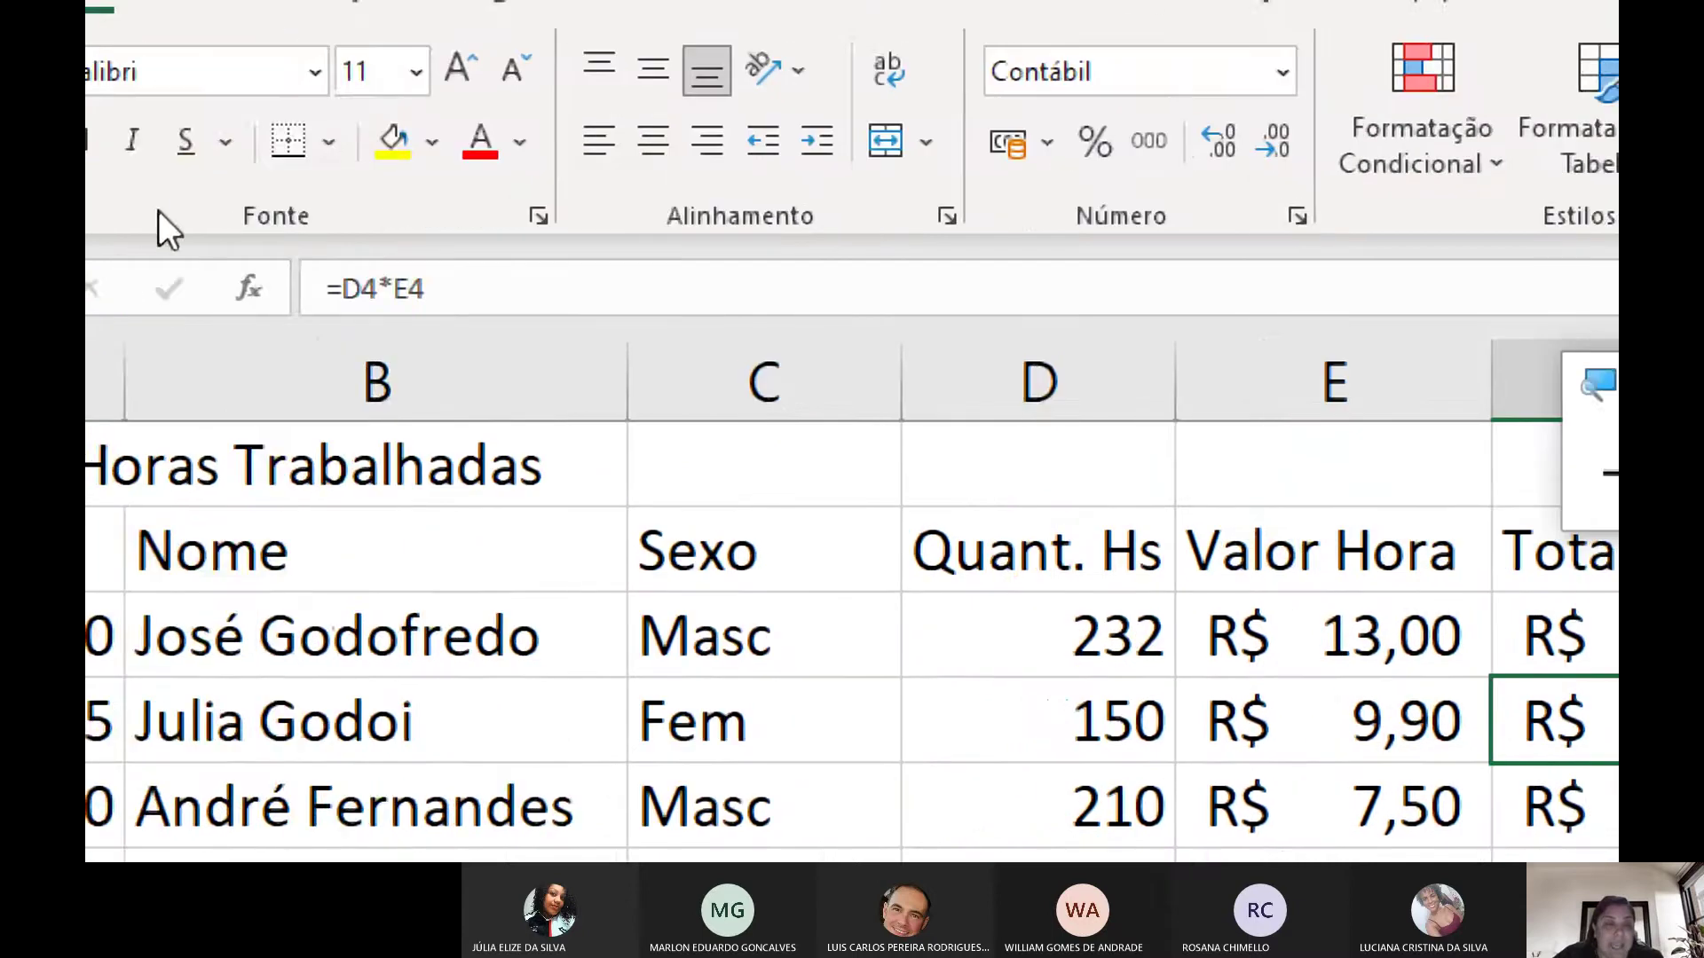
{"action": "left_click", "coordinate": [531, 311]}
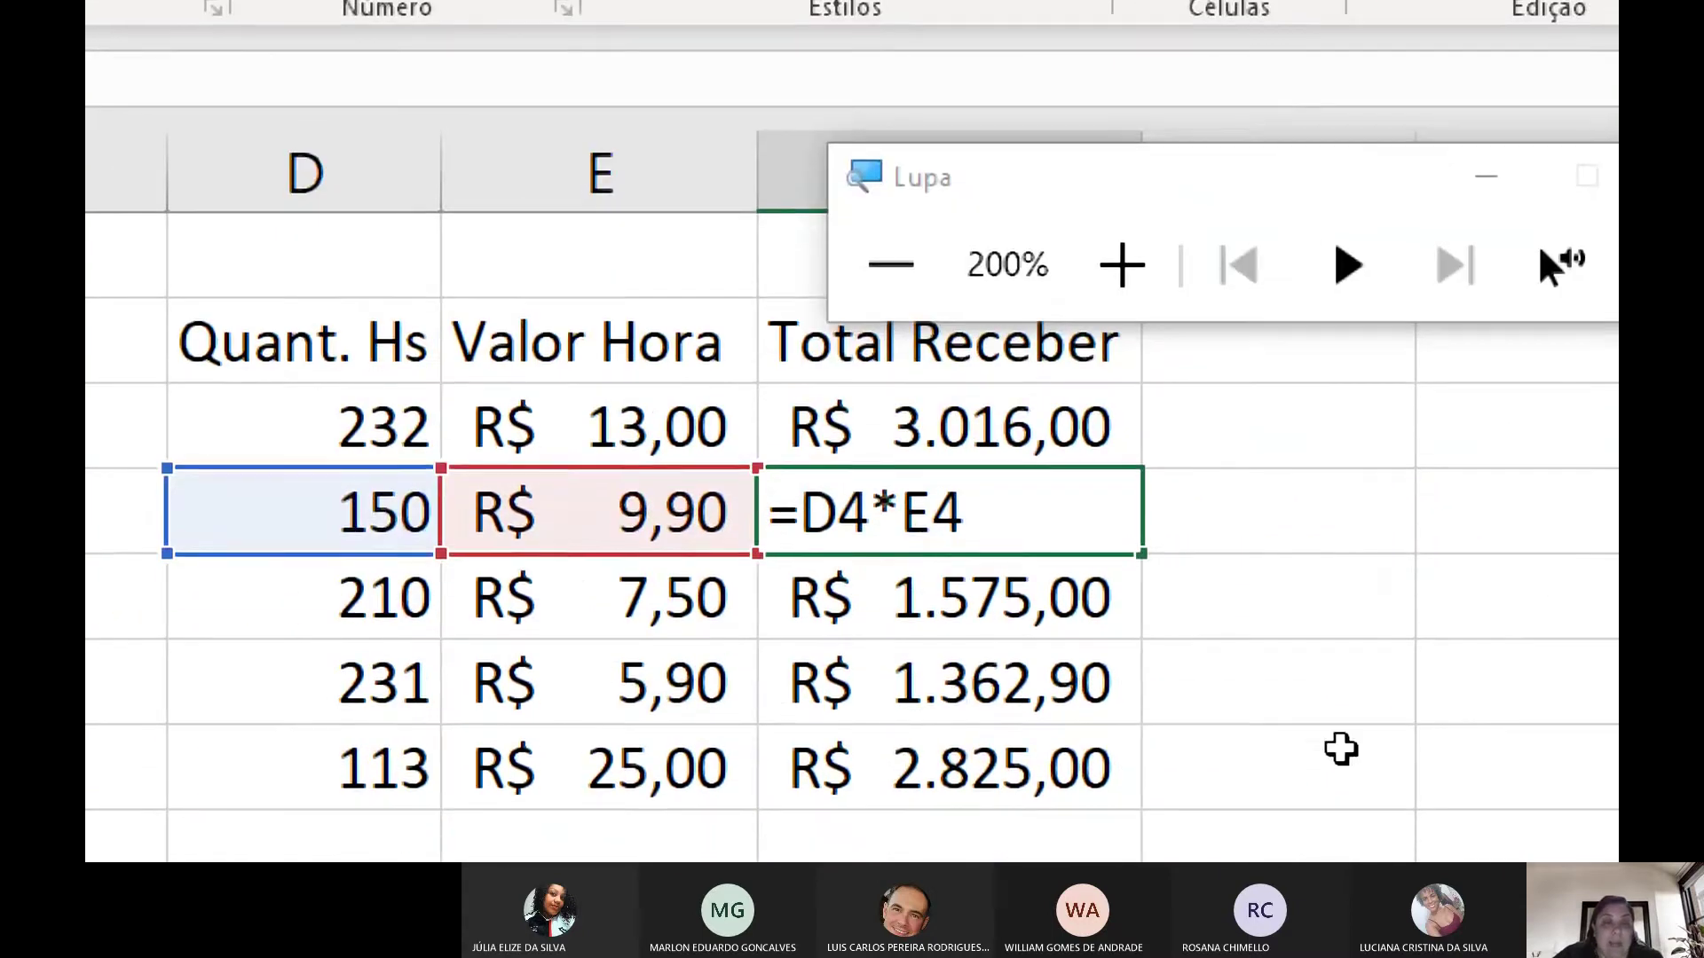
{"action": "key", "text": "Return"}
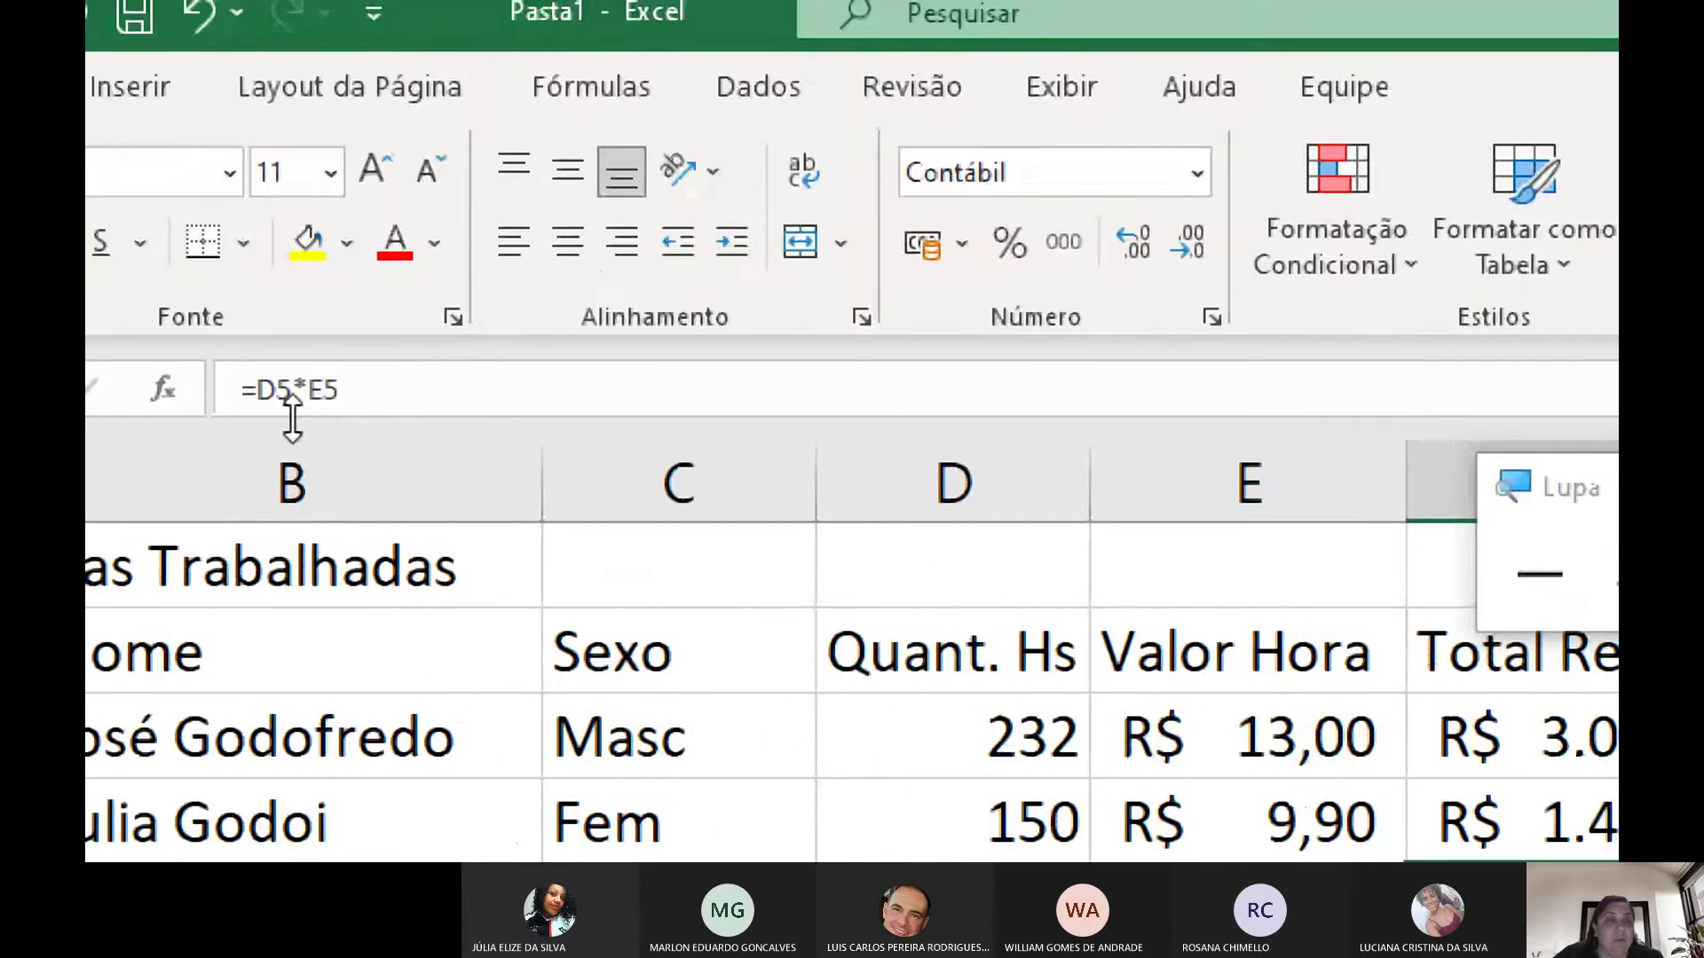
{"action": "left_click", "coordinate": [293, 390]}
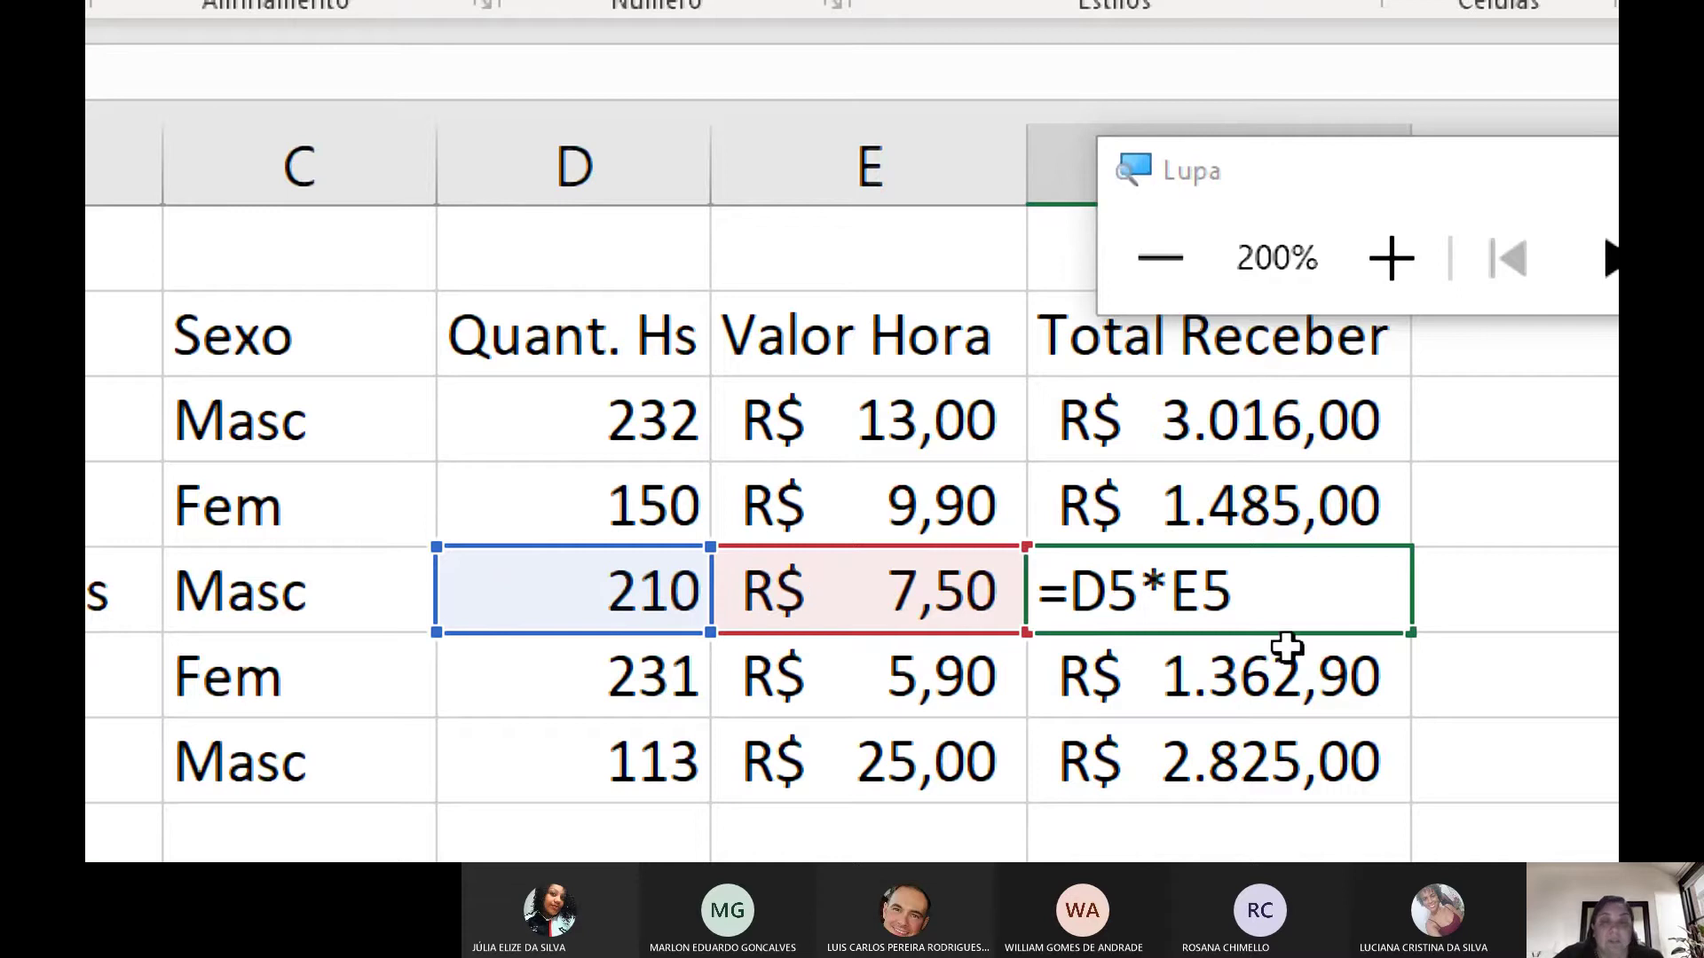
{"action": "left_click", "coordinate": [1247, 611]}
{"action": "key", "text": "Return"}
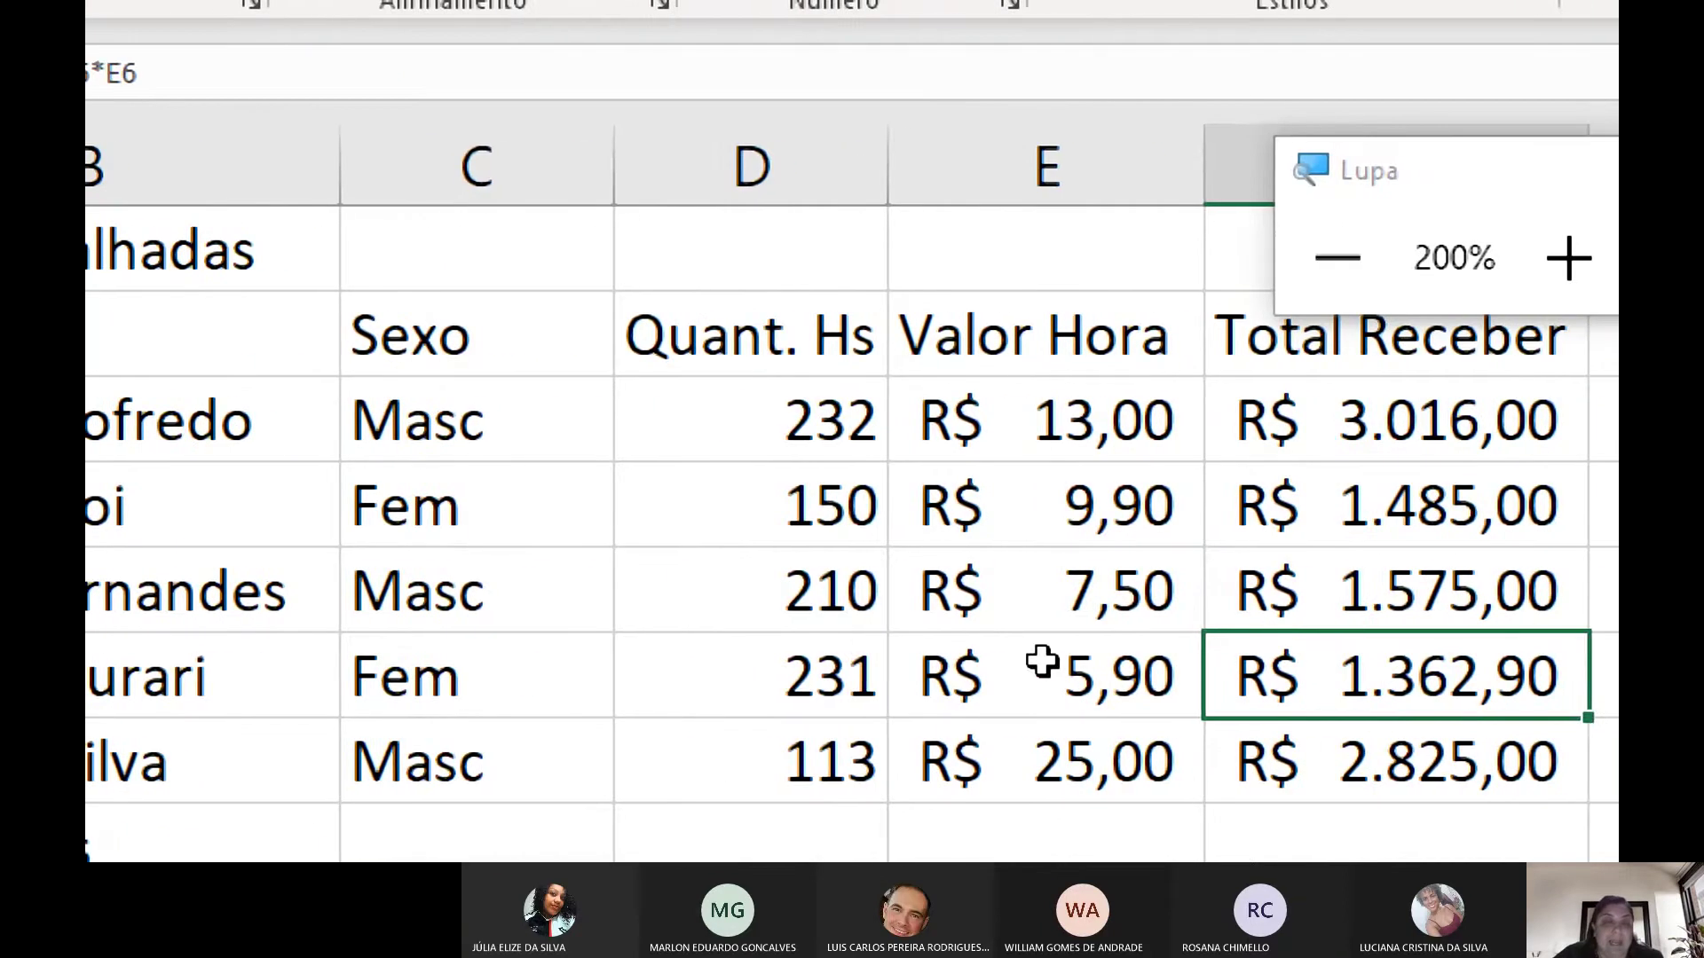
{"action": "left_click", "coordinate": [815, 675]}
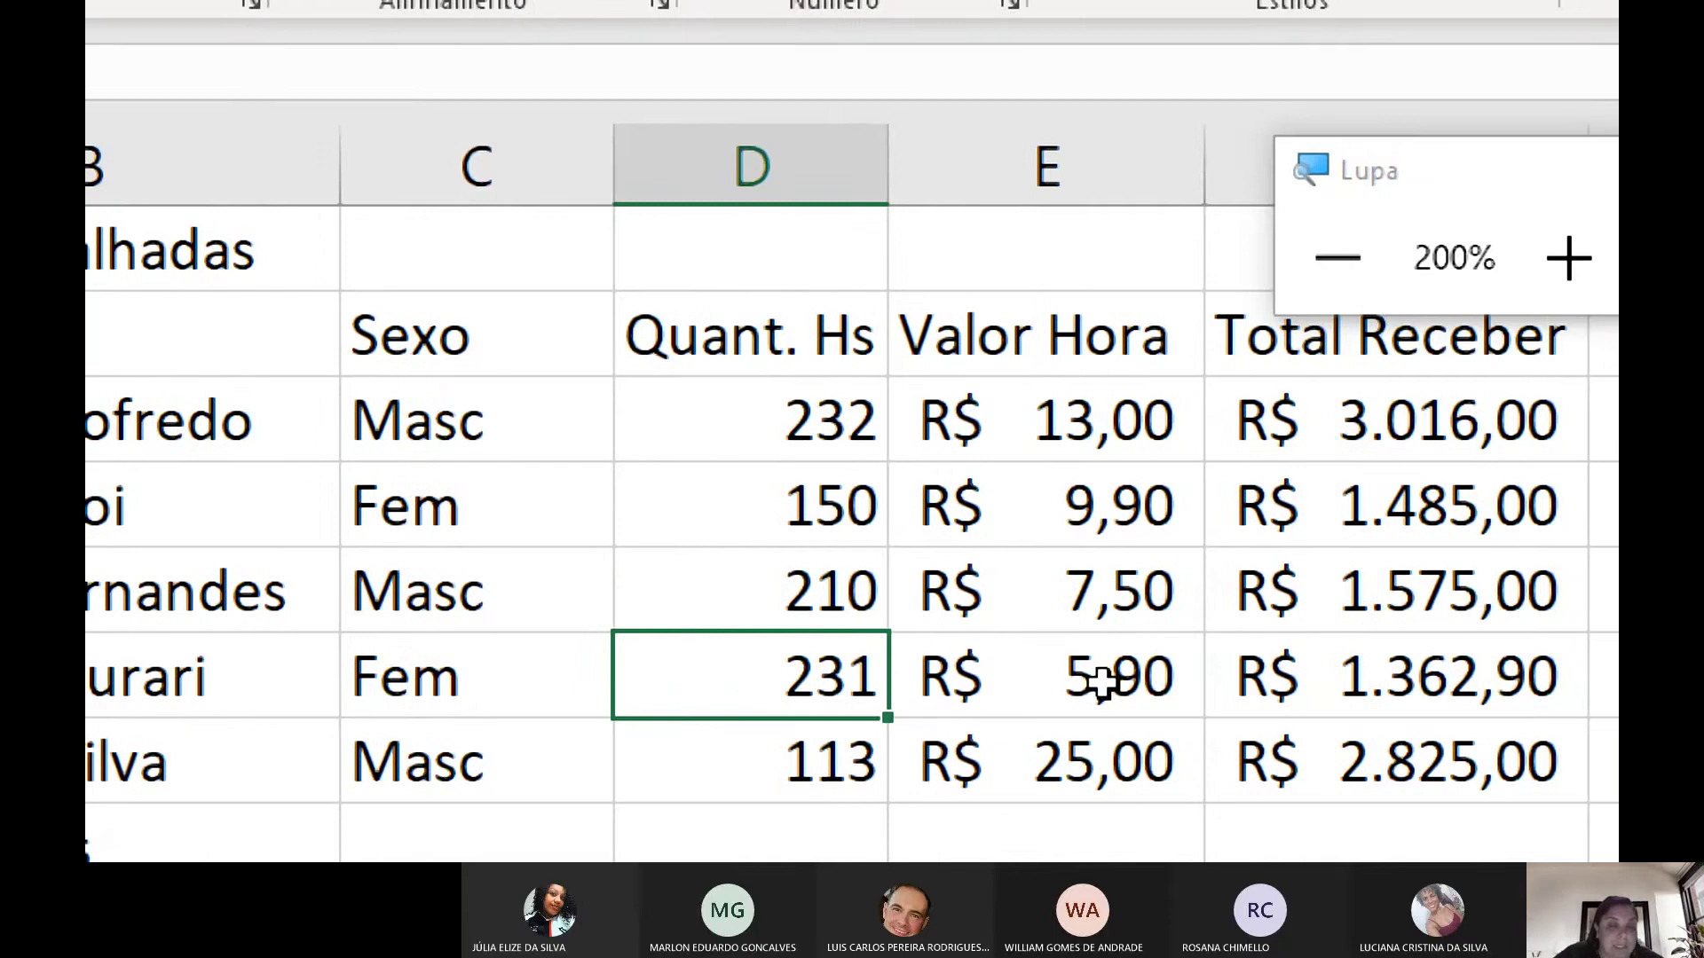
{"action": "left_click", "coordinate": [1145, 682]}
{"action": "left_click", "coordinate": [779, 671]}
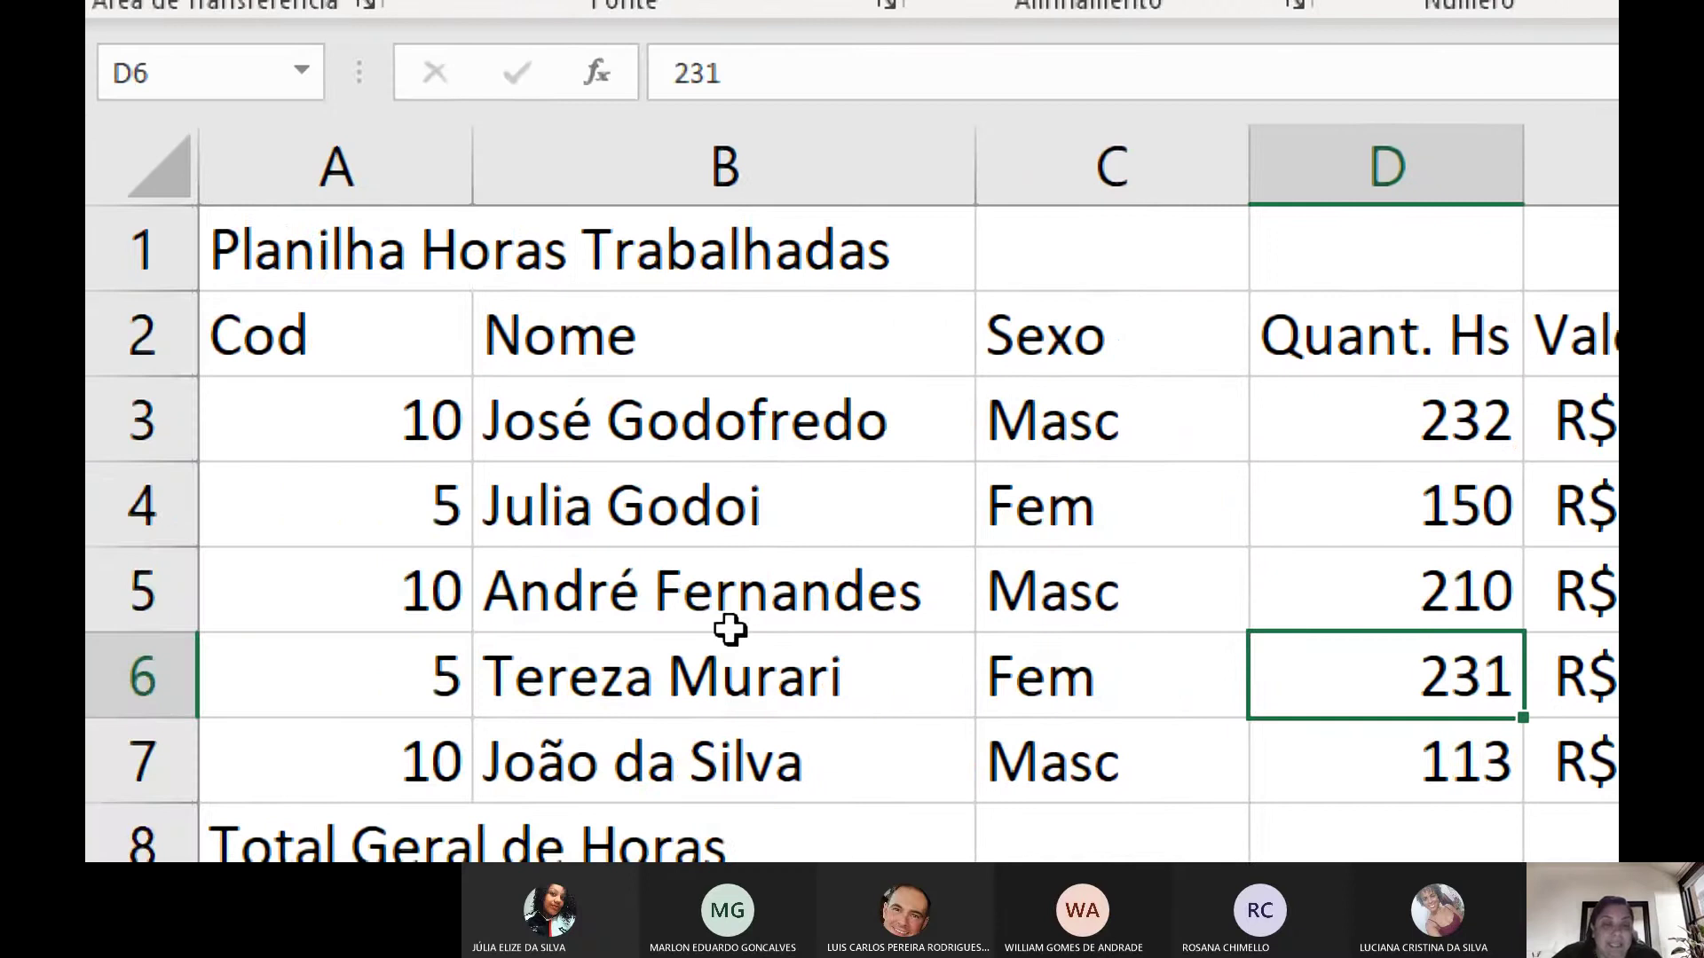
Step: Inspect the Total Receber formulas in F6 and F7 and check which hours and rate cells they reference
{"action": "left_click", "coordinate": [1181, 683]}
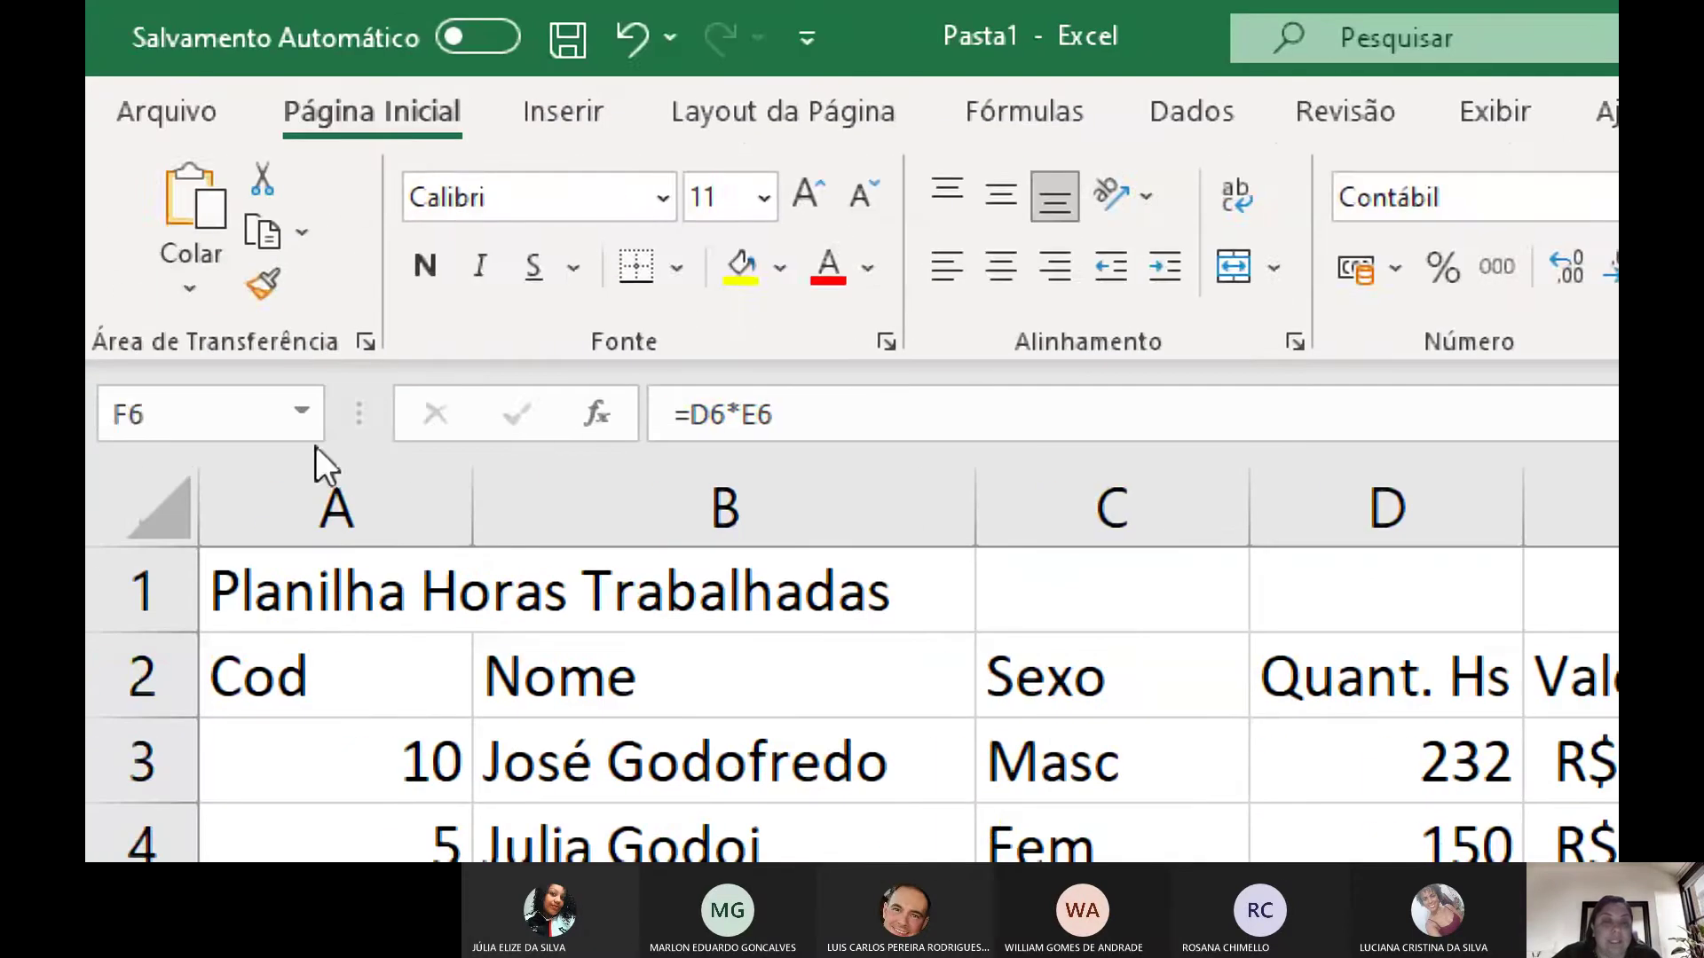
{"action": "left_click", "coordinate": [867, 417]}
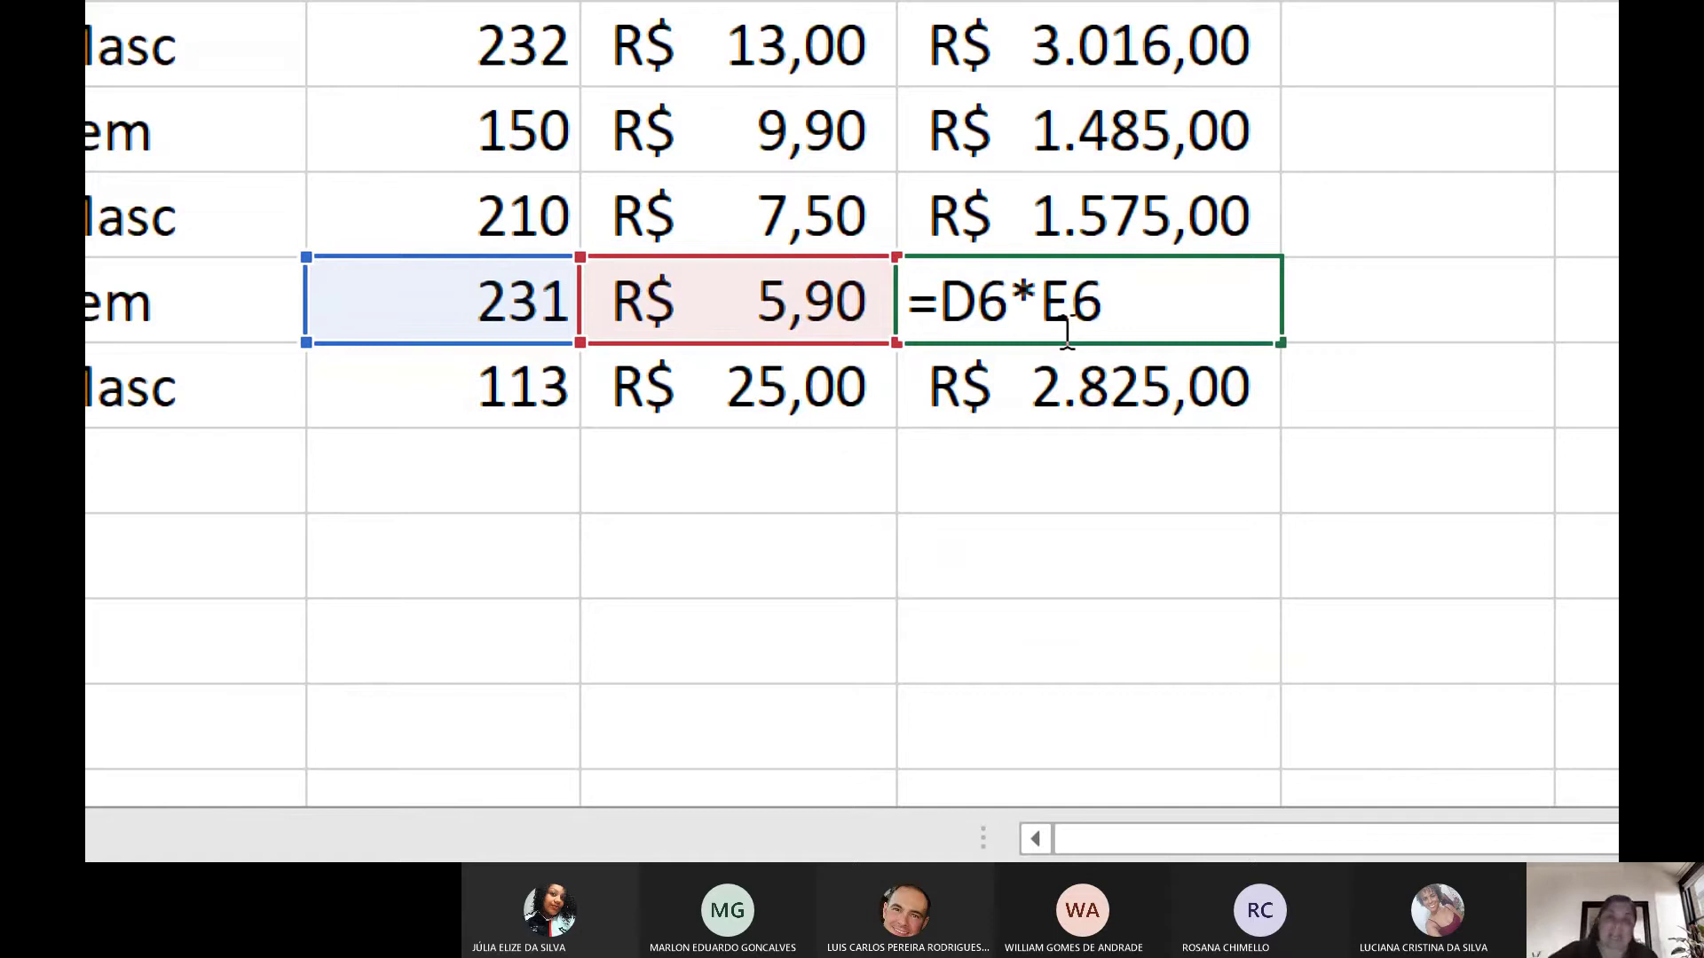
{"action": "left_click", "coordinate": [1180, 213]}
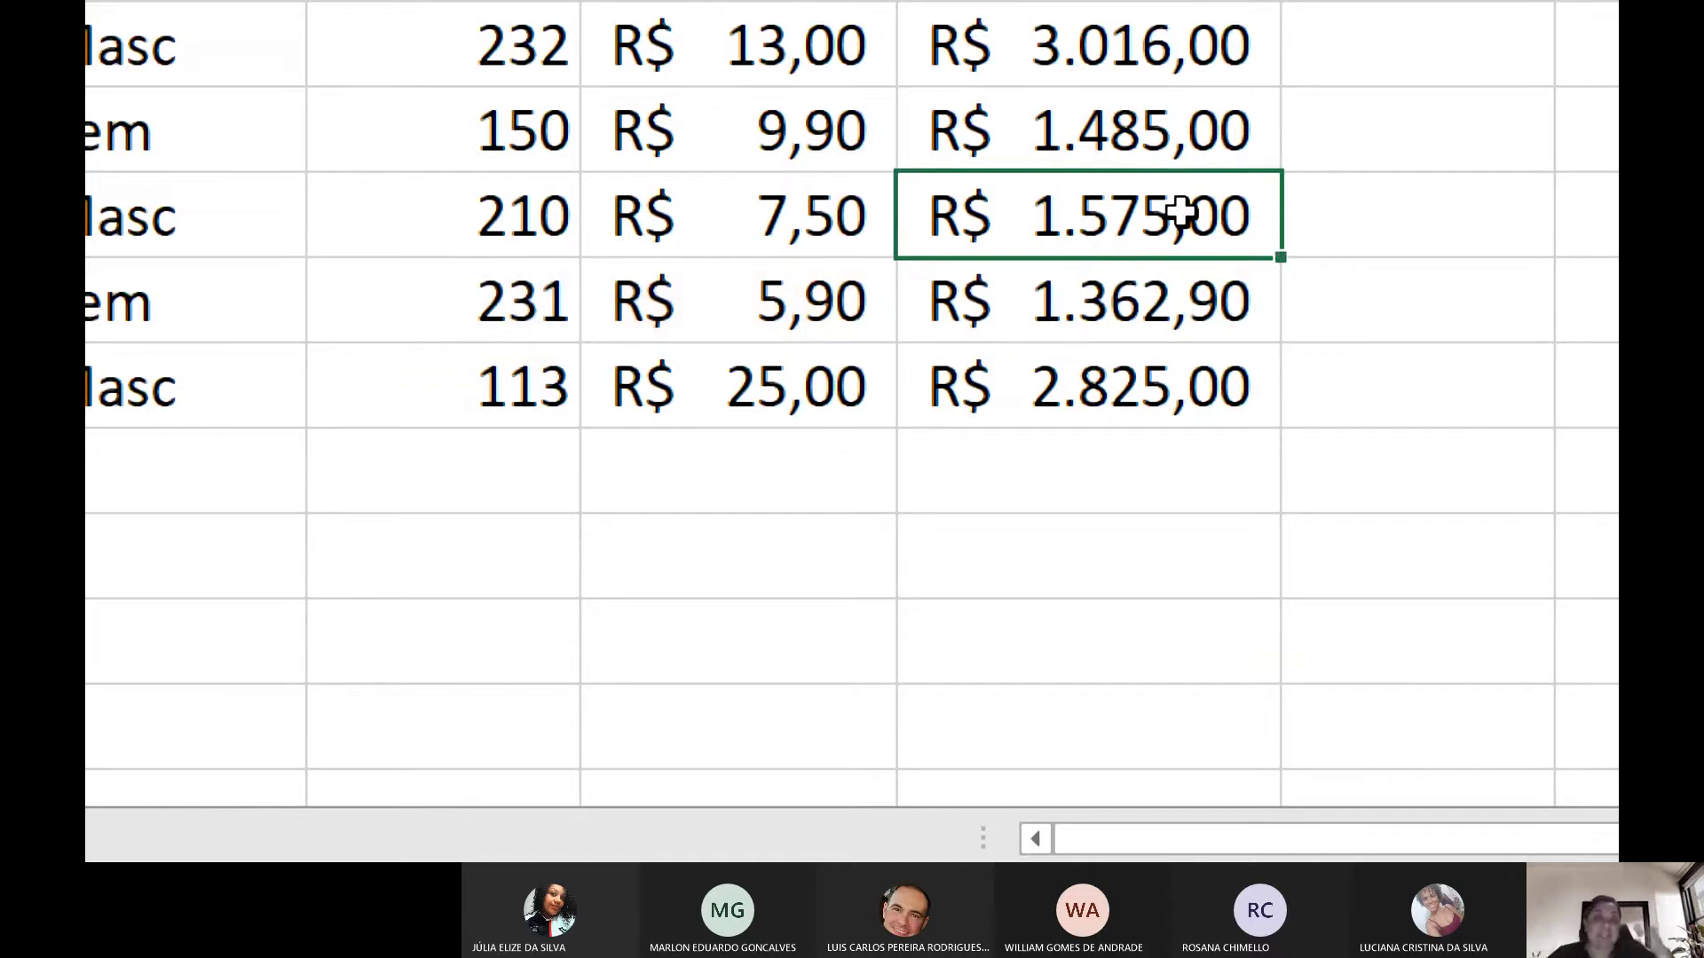
{"action": "left_click", "coordinate": [1172, 327]}
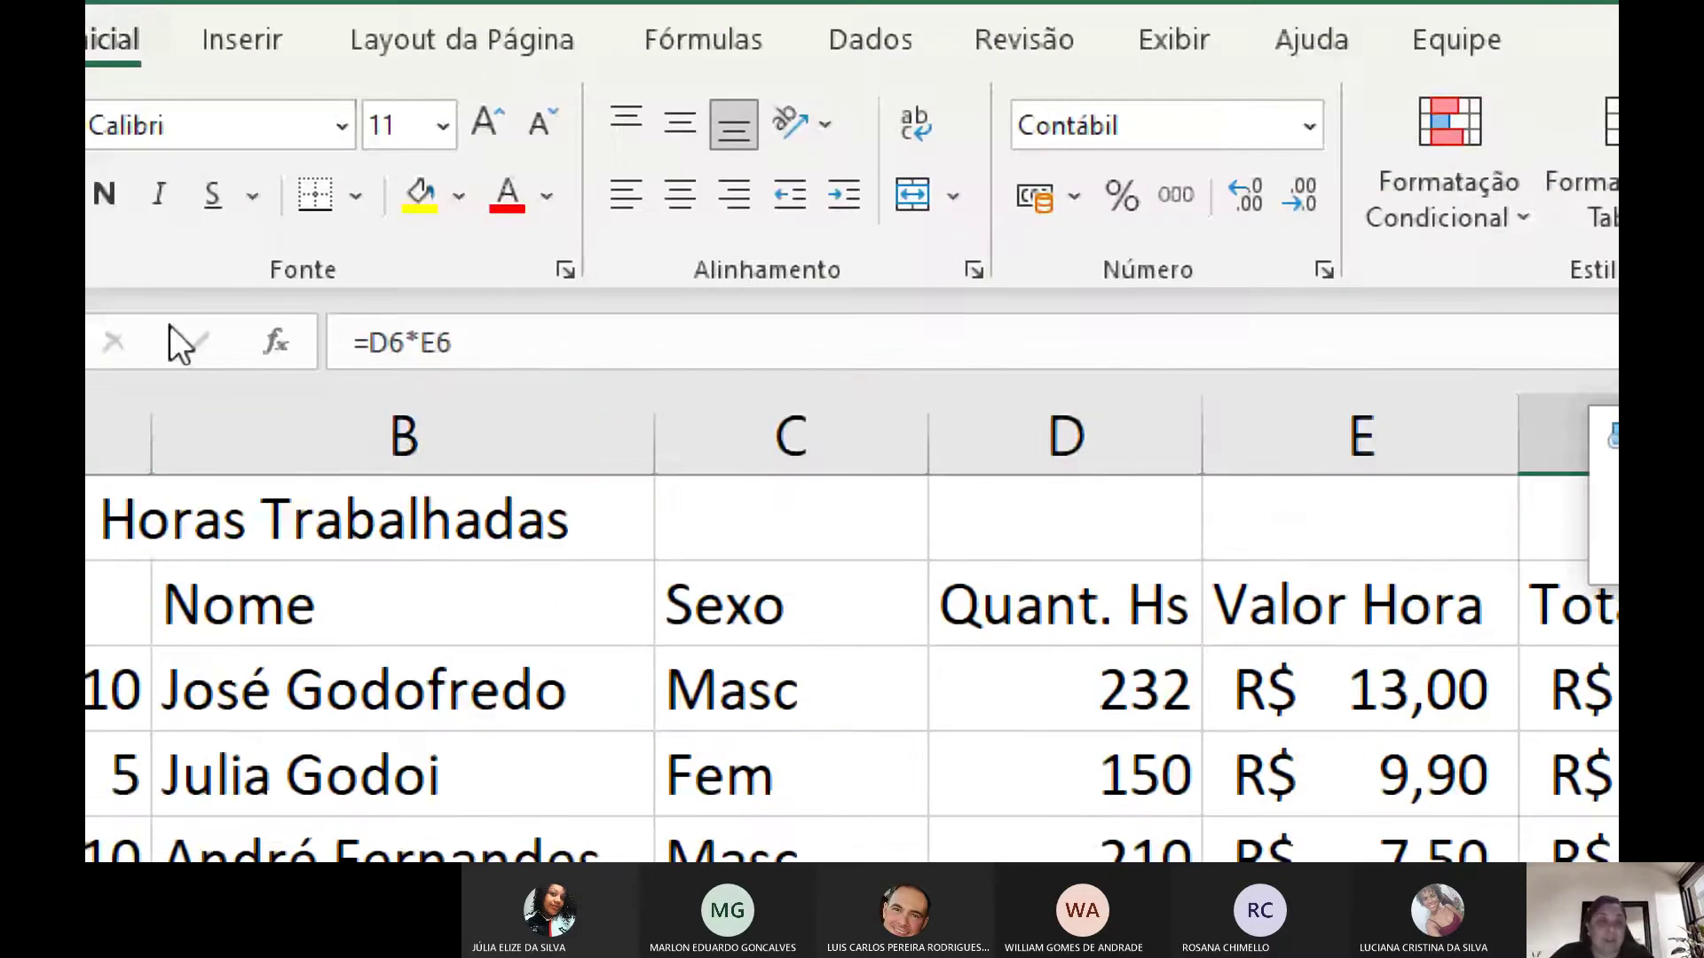
{"action": "left_click", "coordinate": [407, 343]}
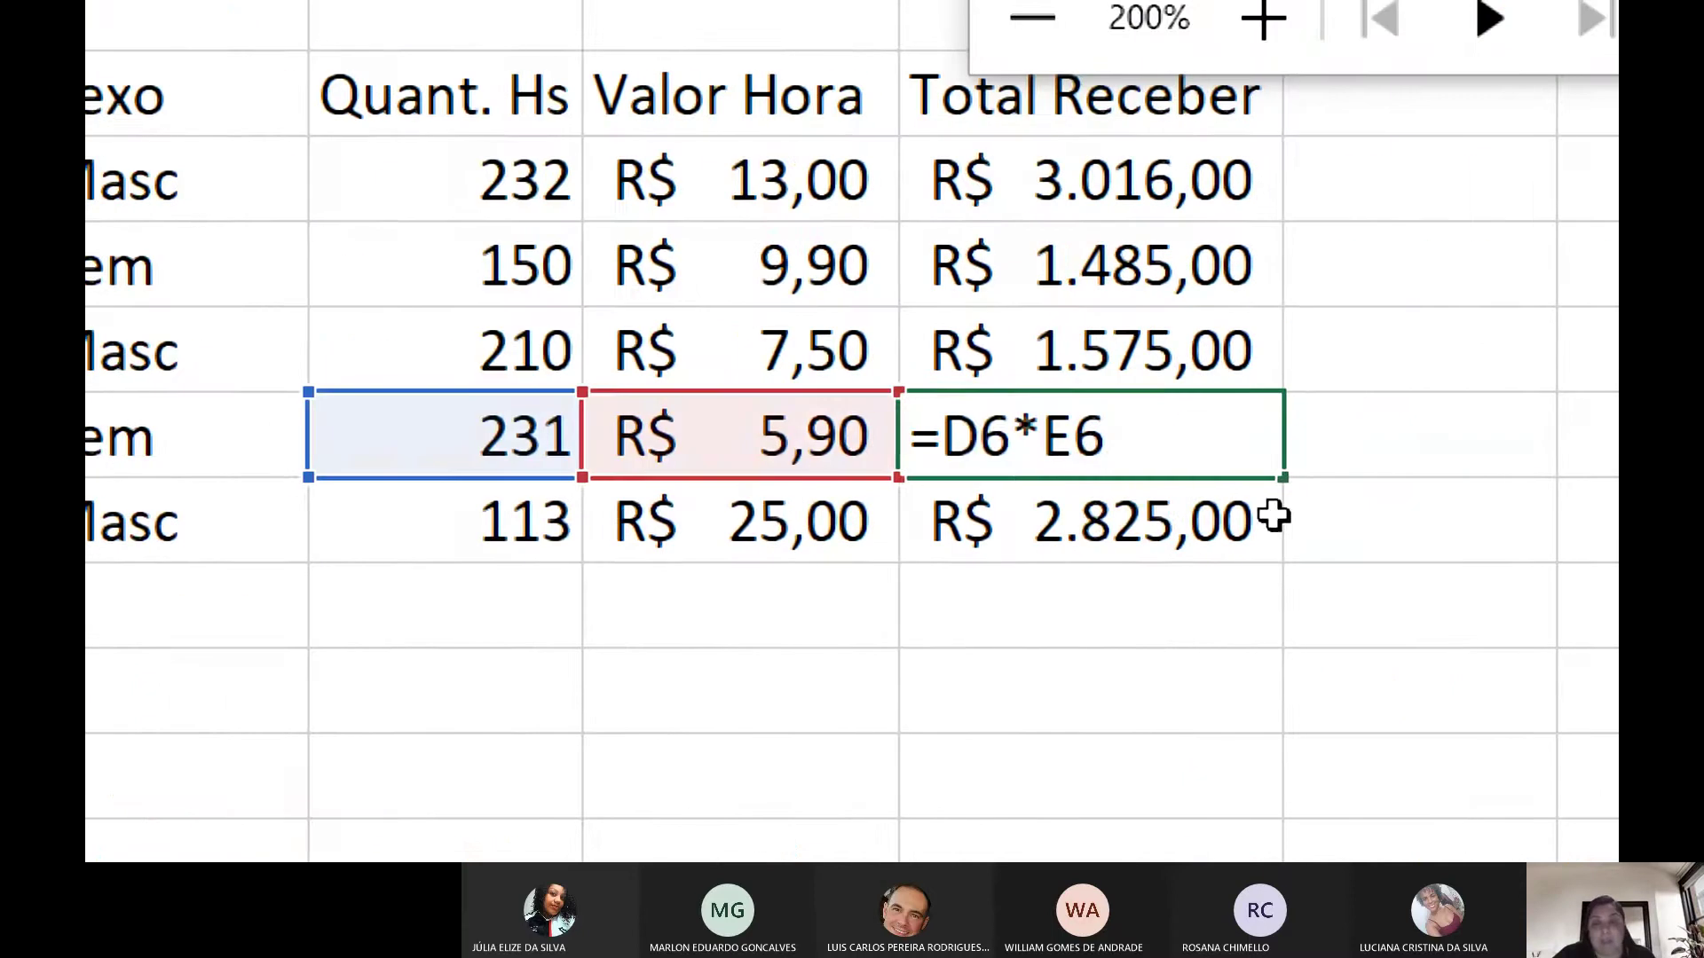
{"action": "left_click", "coordinate": [1183, 513]}
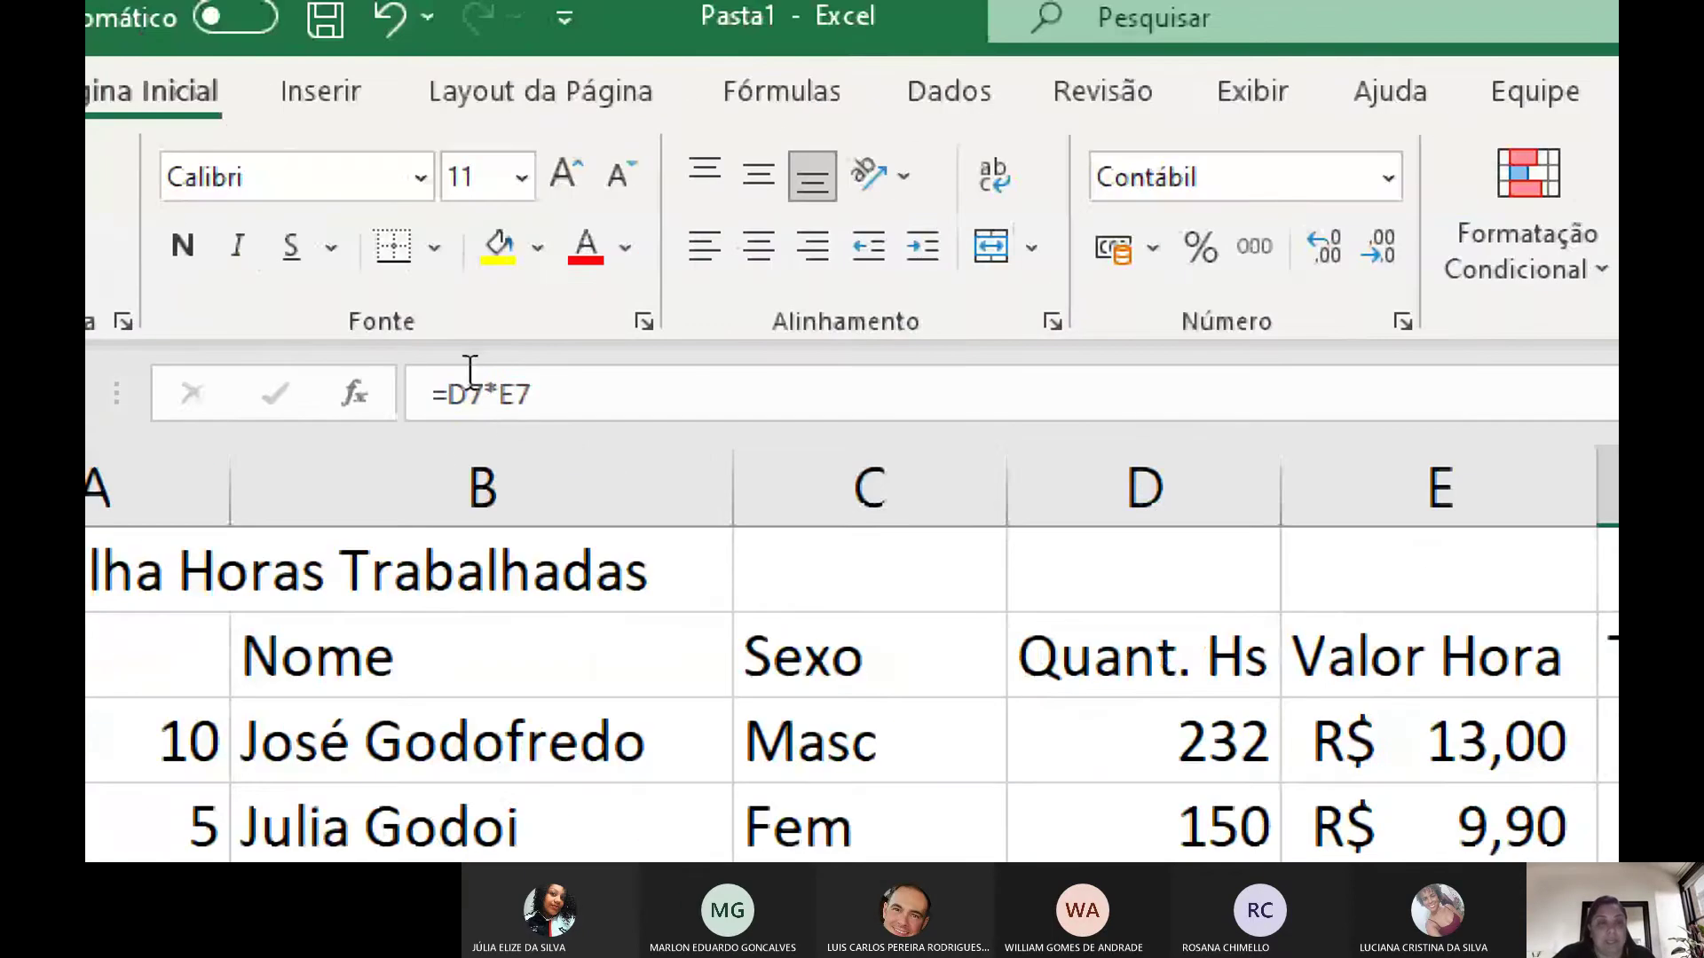
{"action": "left_click", "coordinate": [490, 396]}
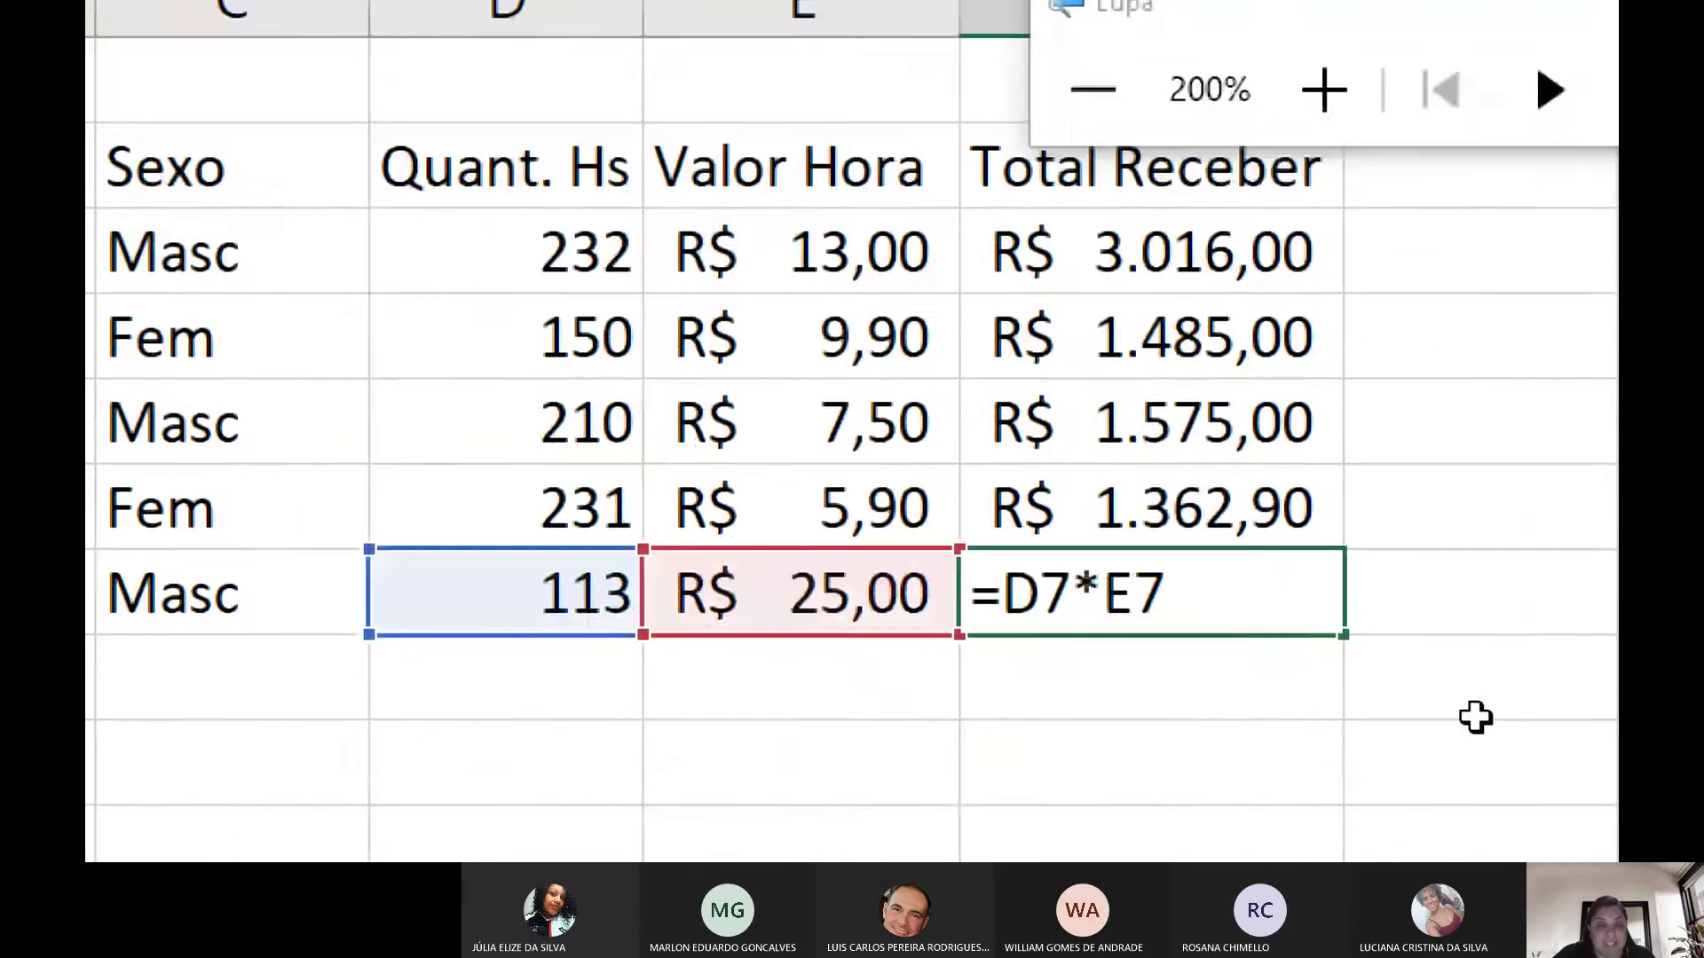
{"action": "left_click", "coordinate": [1438, 377]}
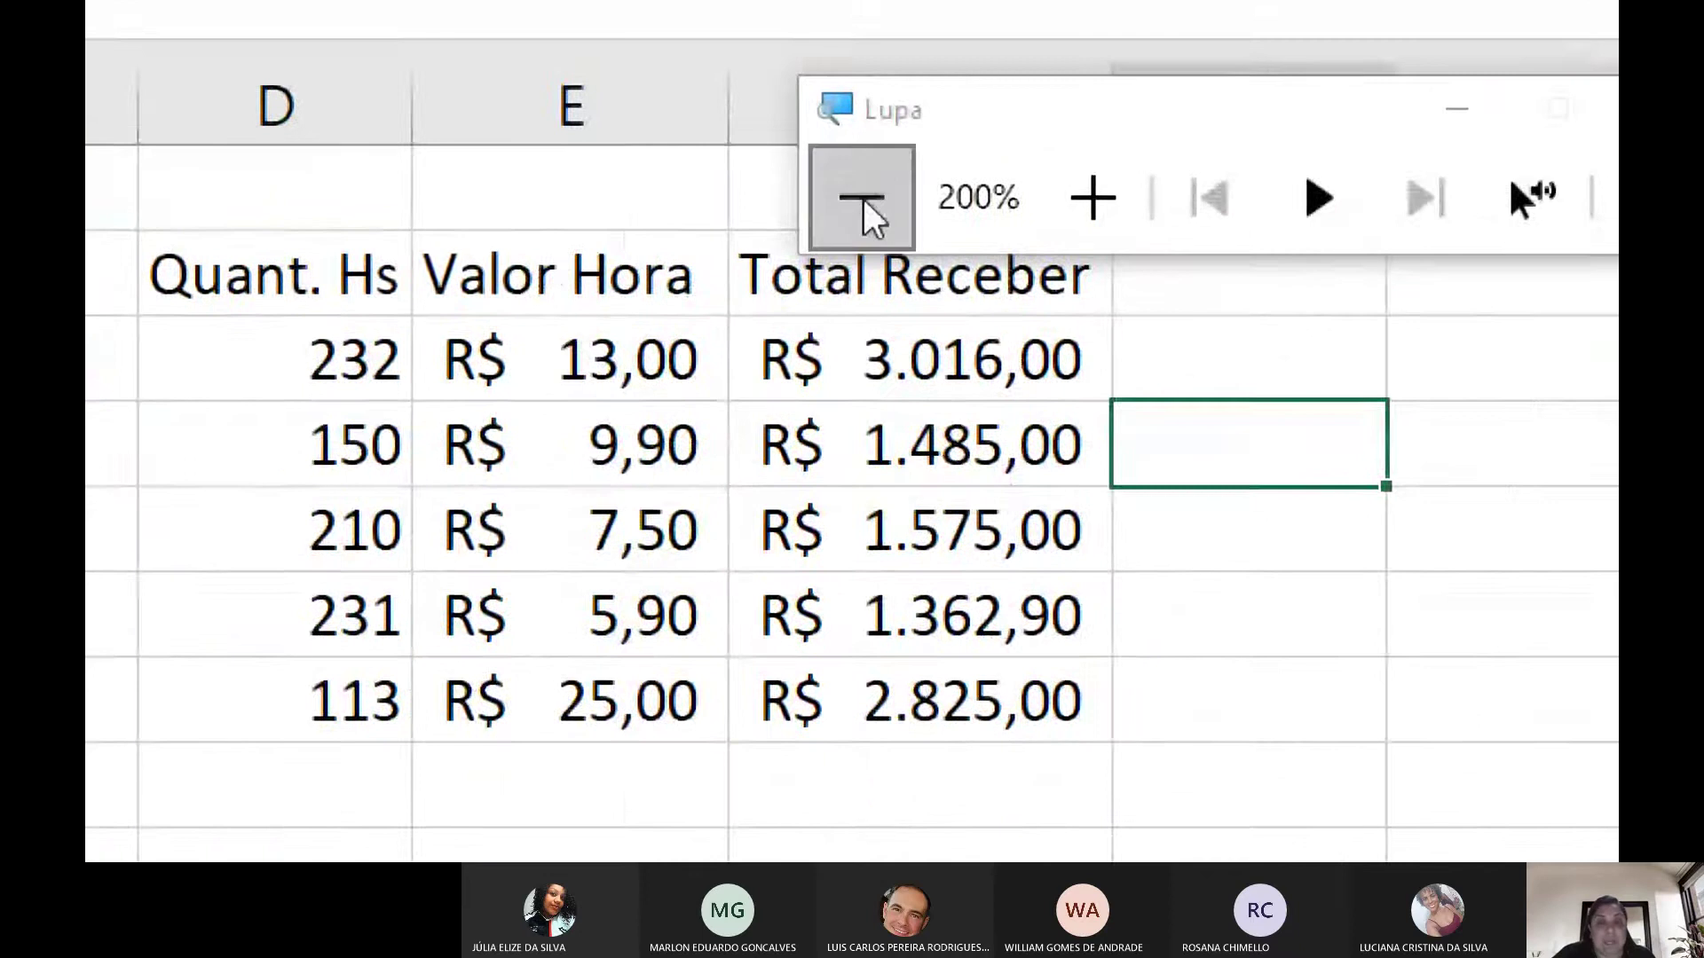
Step: Check the Teams meeting window and switch back to the Excel workbook
{"action": "left_click", "coordinate": [864, 199]}
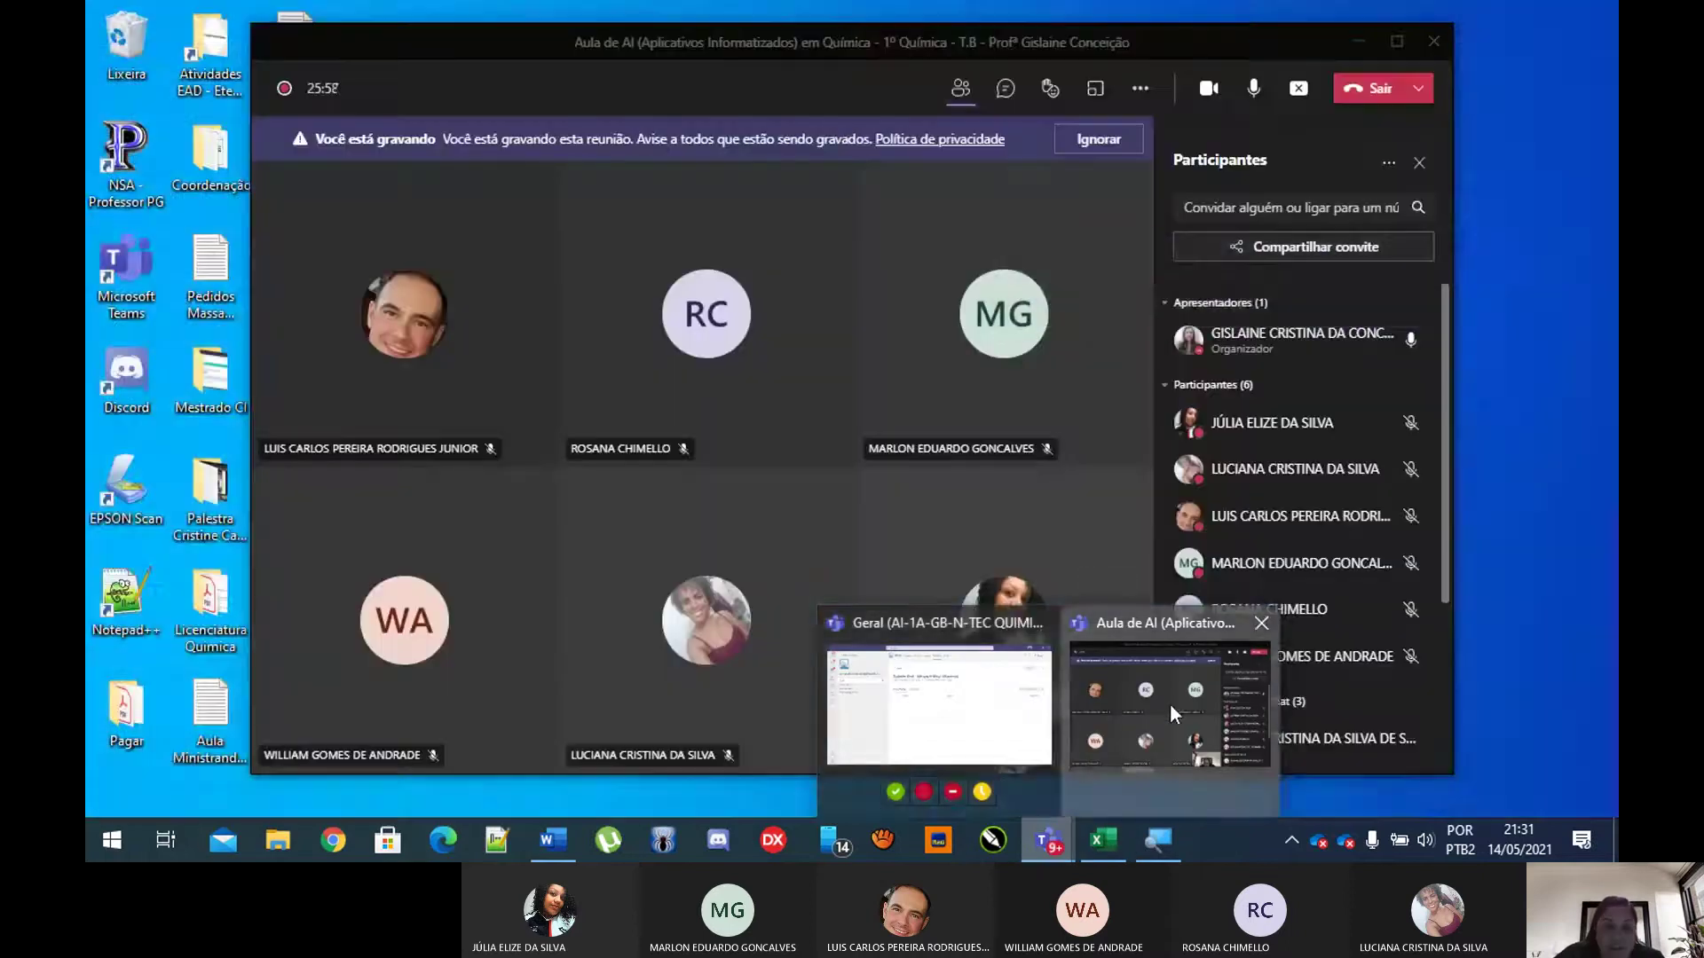
{"action": "left_click", "coordinate": [1170, 703]}
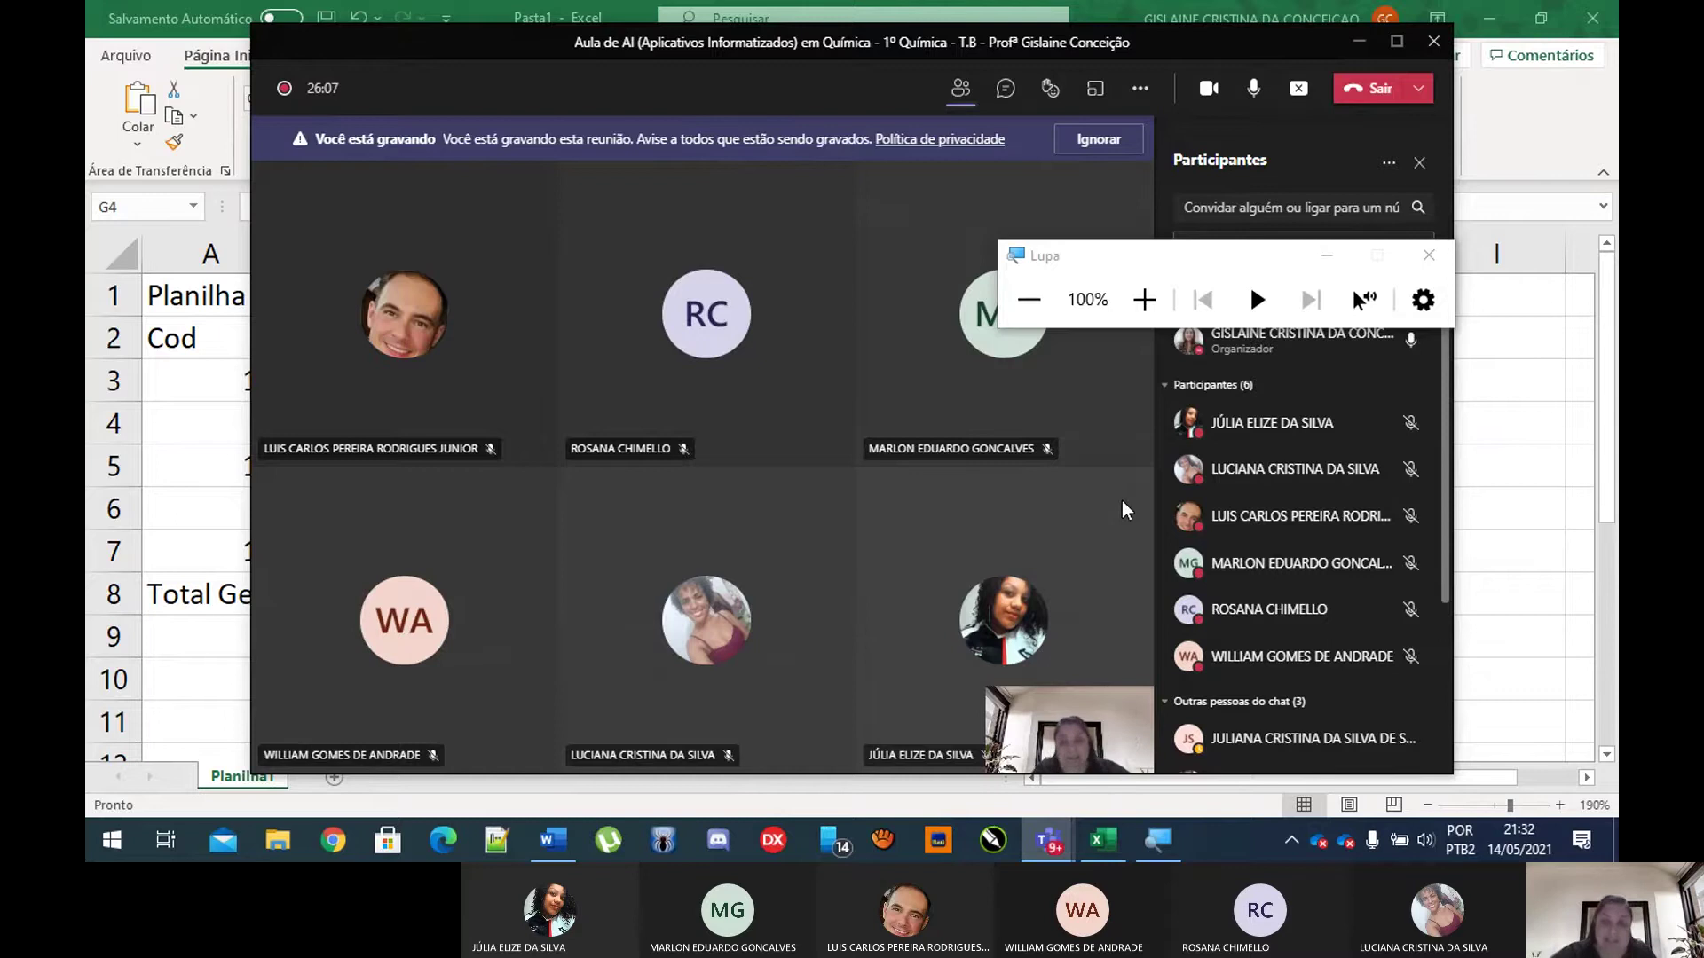
{"action": "left_click", "coordinate": [1103, 840]}
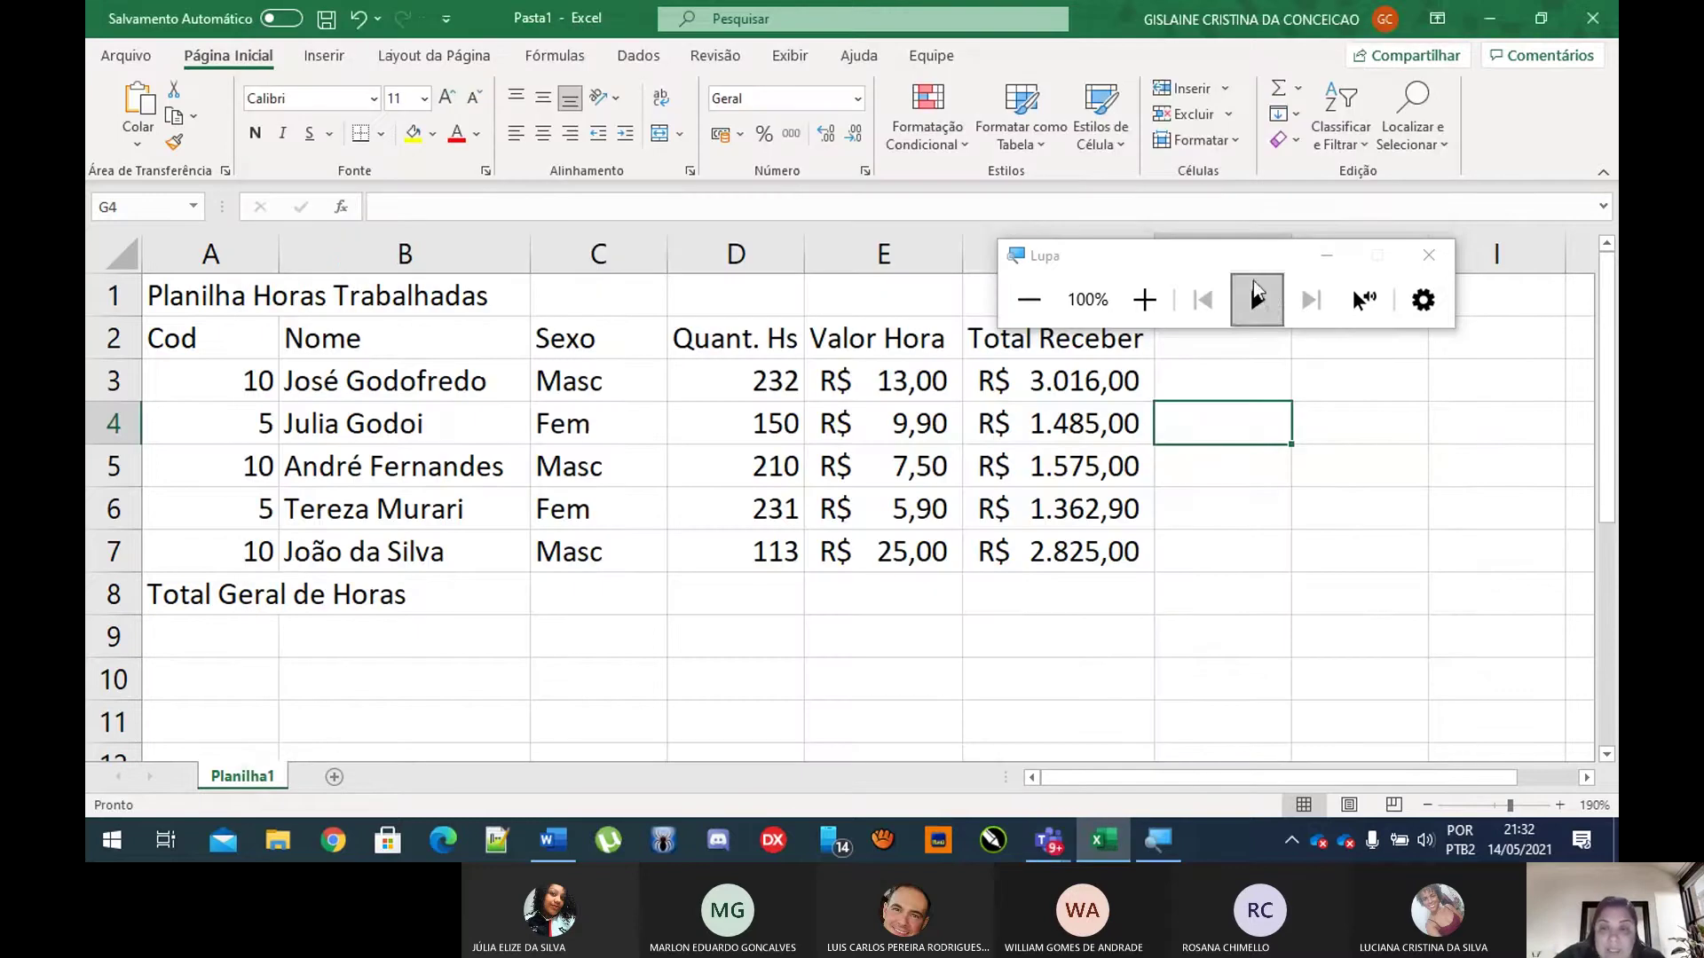
Step: Clear the Total Receber amounts from cells F3 through F7, keeping the column header
{"action": "left_click_drag", "start_coordinate": [1226, 255], "coordinate": [1286, 93]}
{"action": "left_click", "coordinate": [1141, 424]}
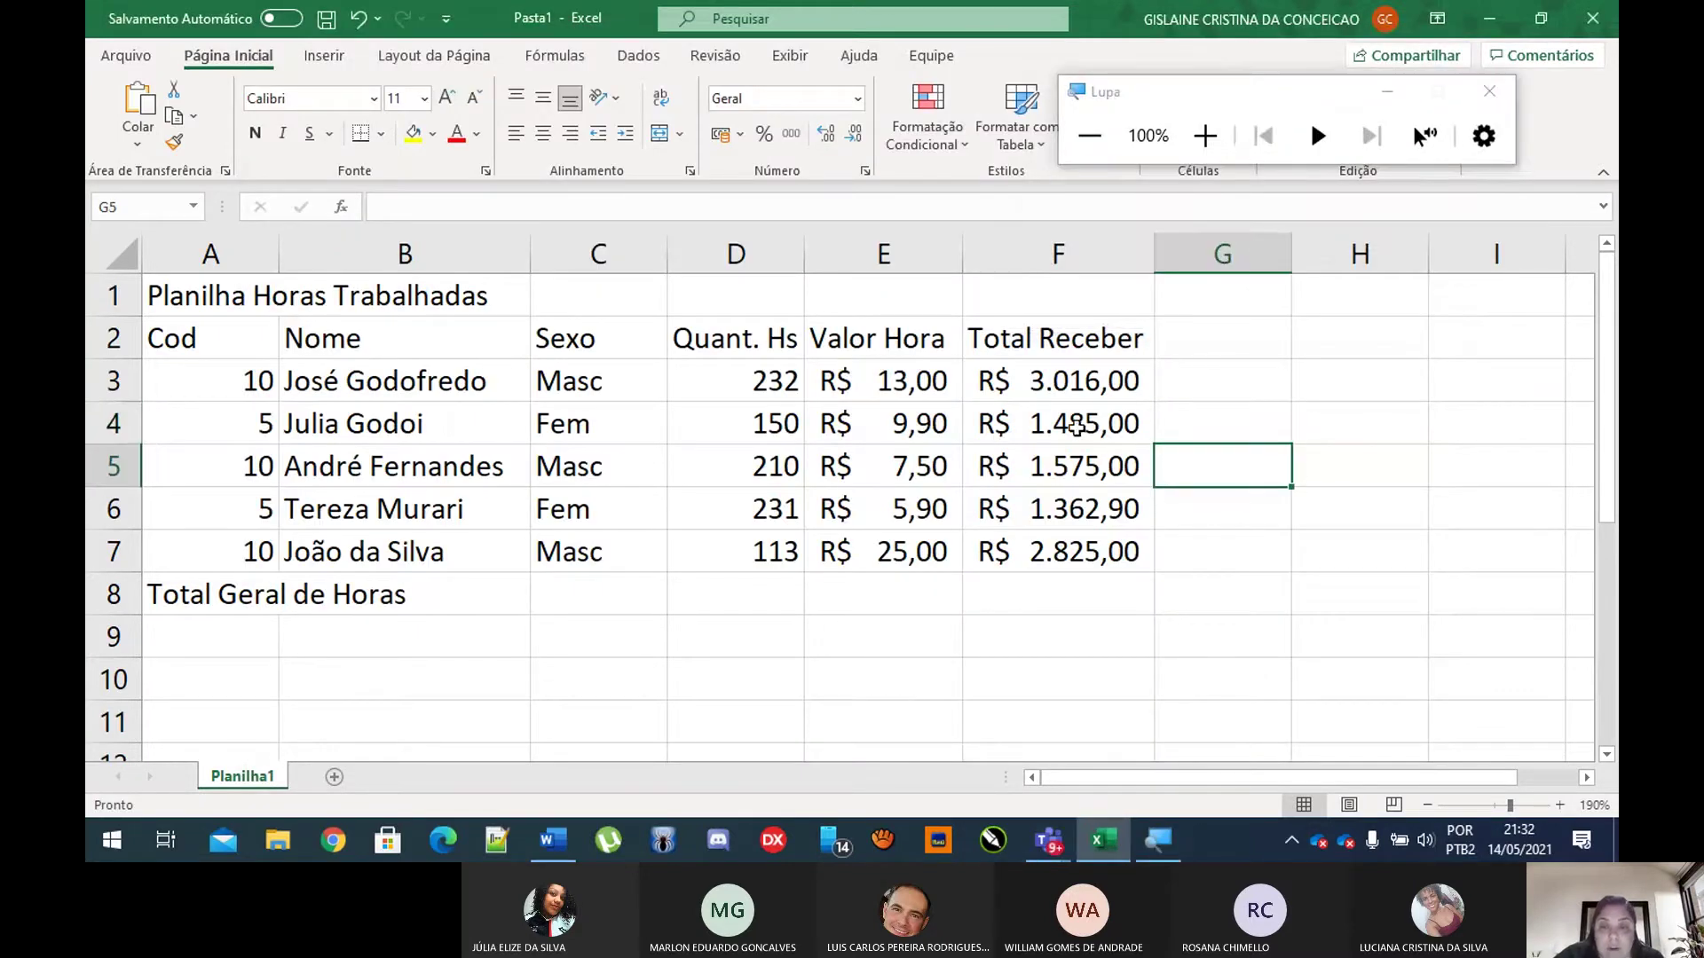
{"action": "left_click_drag", "start_coordinate": [1141, 423], "coordinate": [1077, 562]}
{"action": "key", "text": "Delete"}
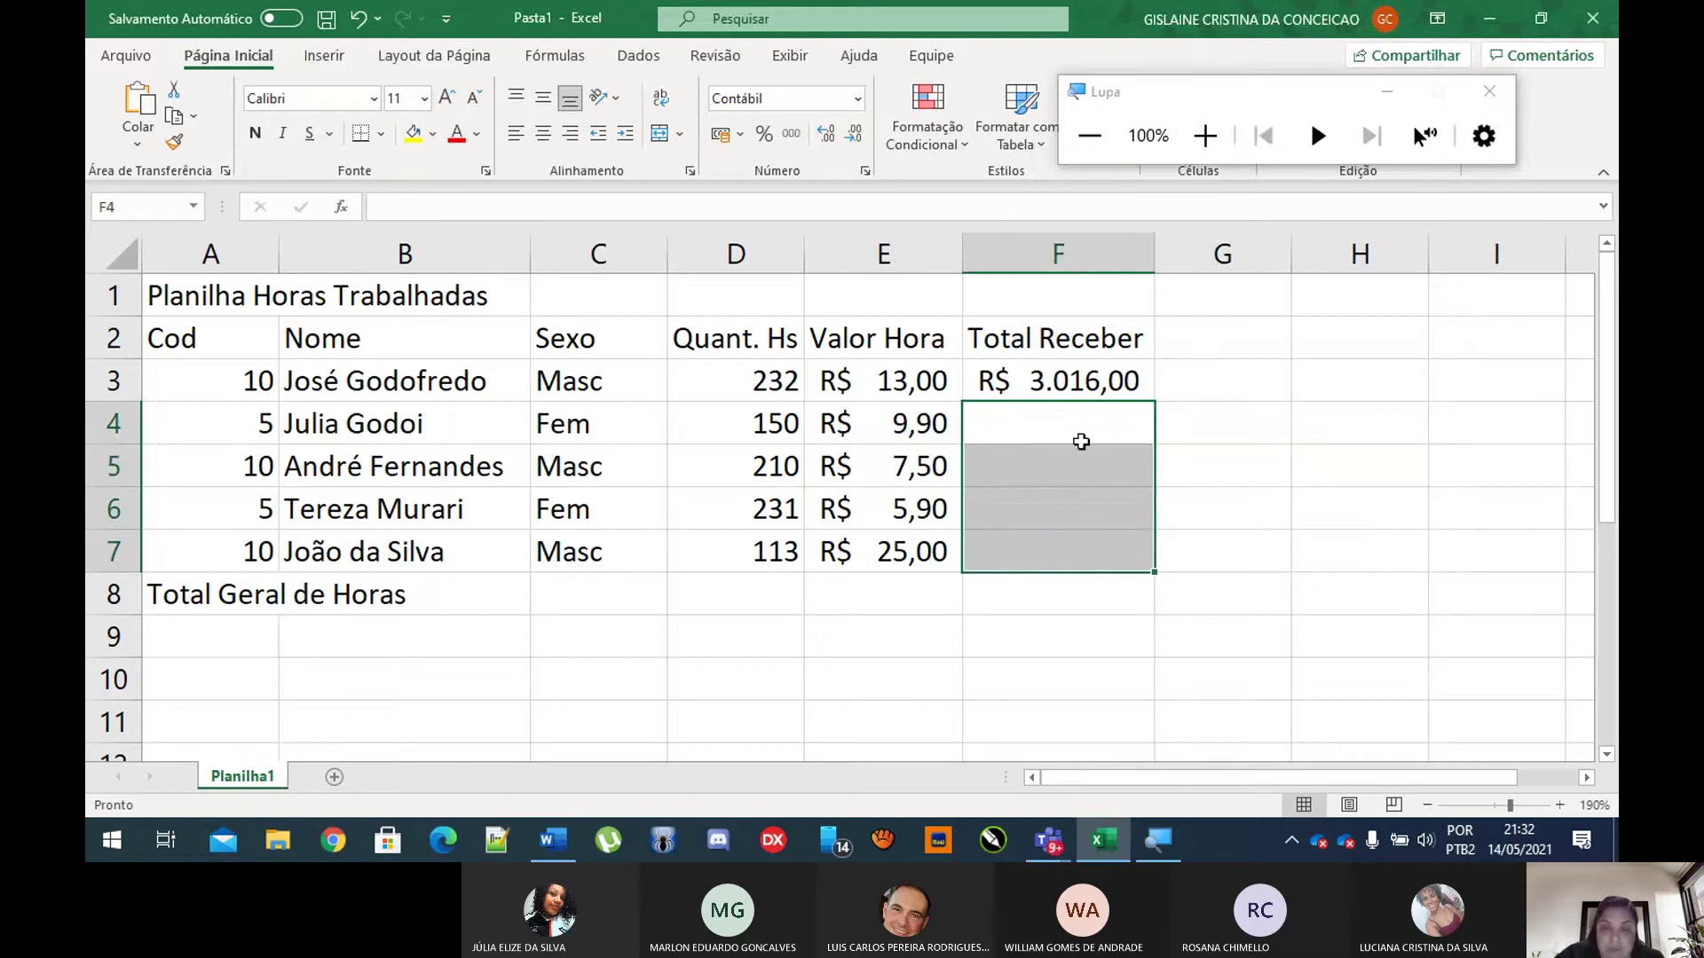
{"action": "left_click", "coordinate": [1082, 387]}
{"action": "key", "text": "Delete"}
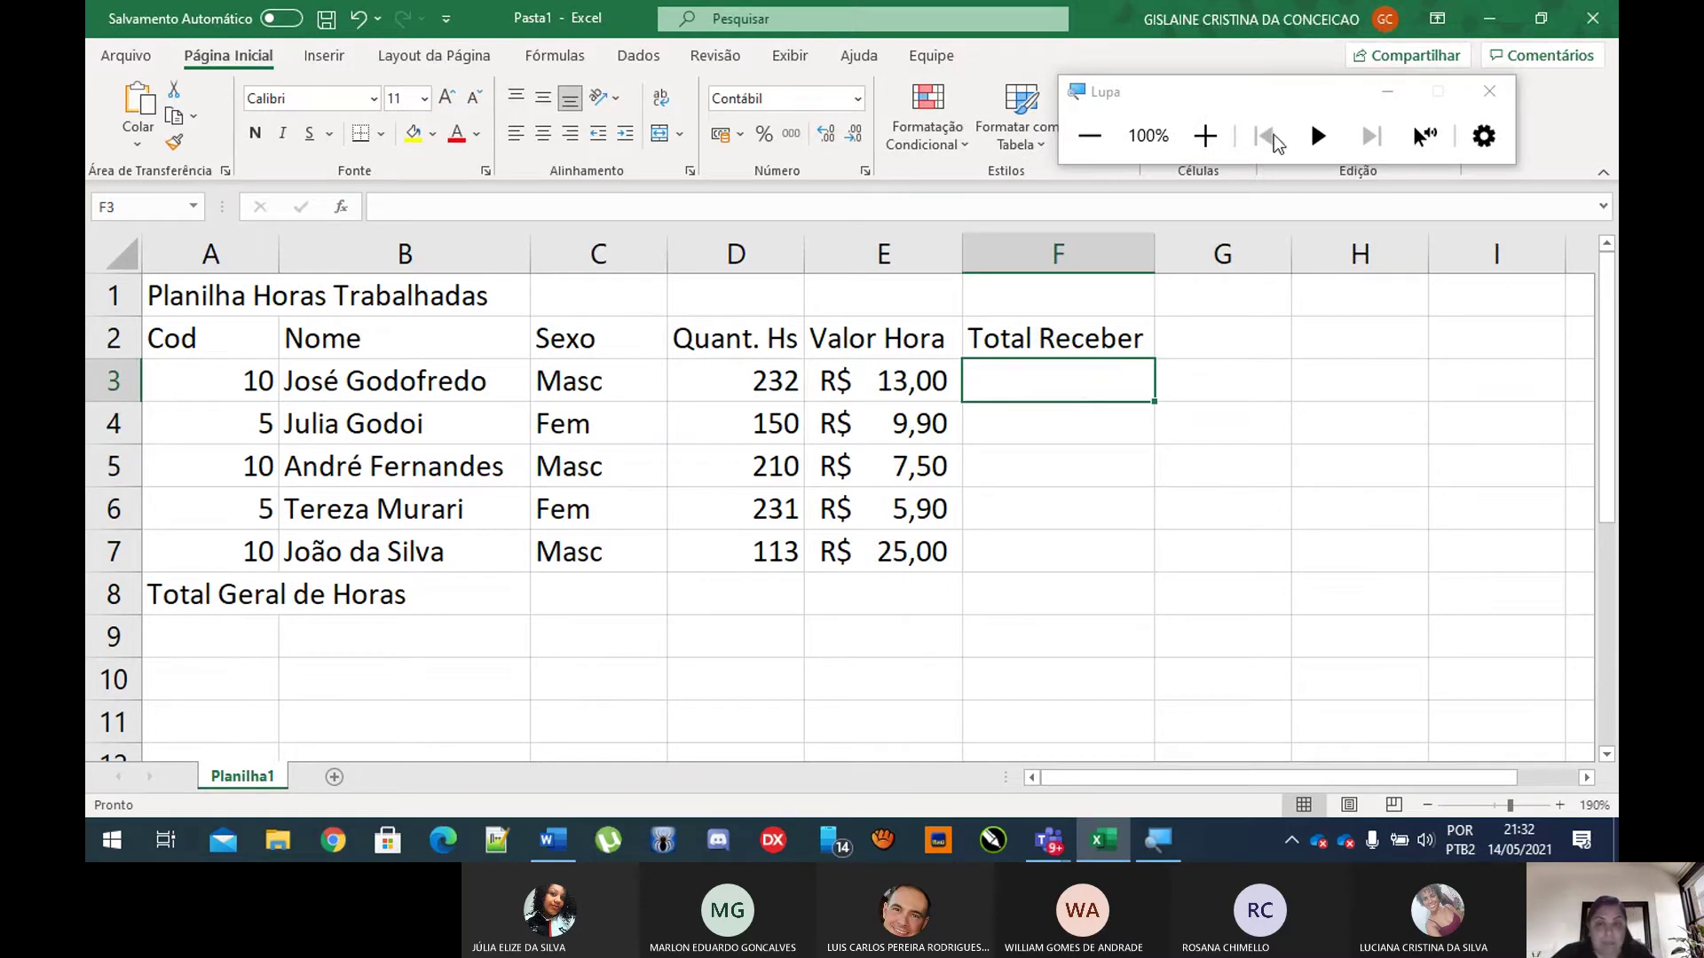
Step: Calculate the first record's Total Receber in F3 with the formula =D3*E3, multiplying hours by hourly rate
{"action": "left_click", "coordinate": [1205, 135]}
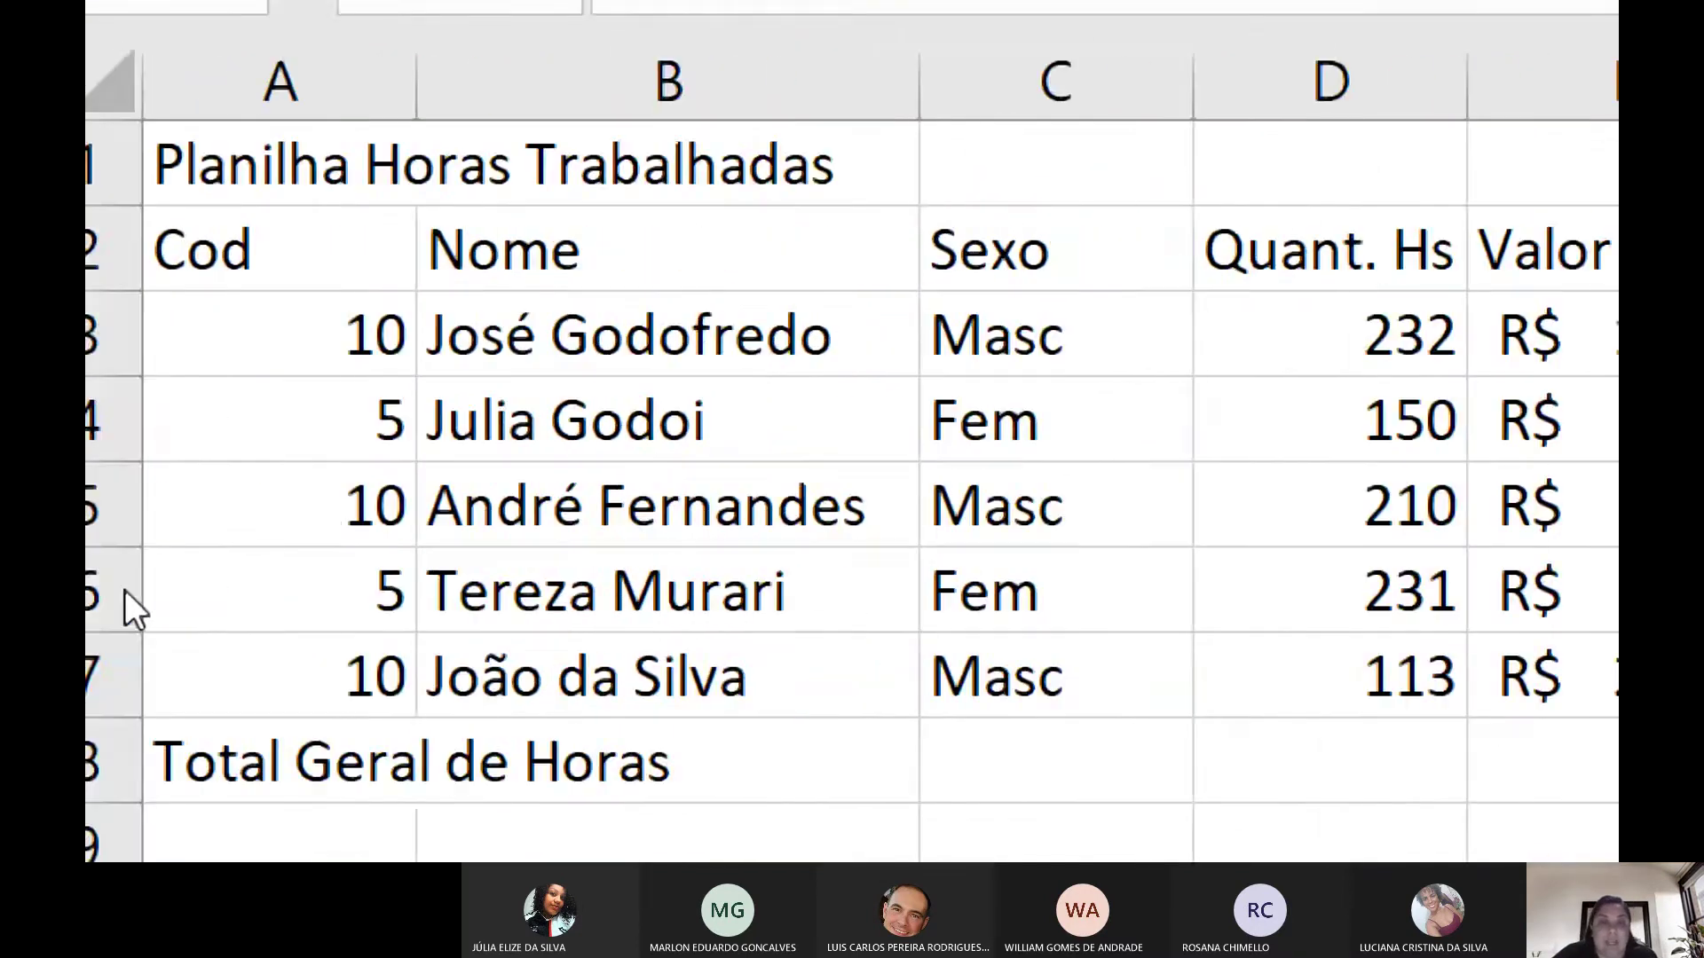
{"action": "left_click", "coordinate": [765, 336]}
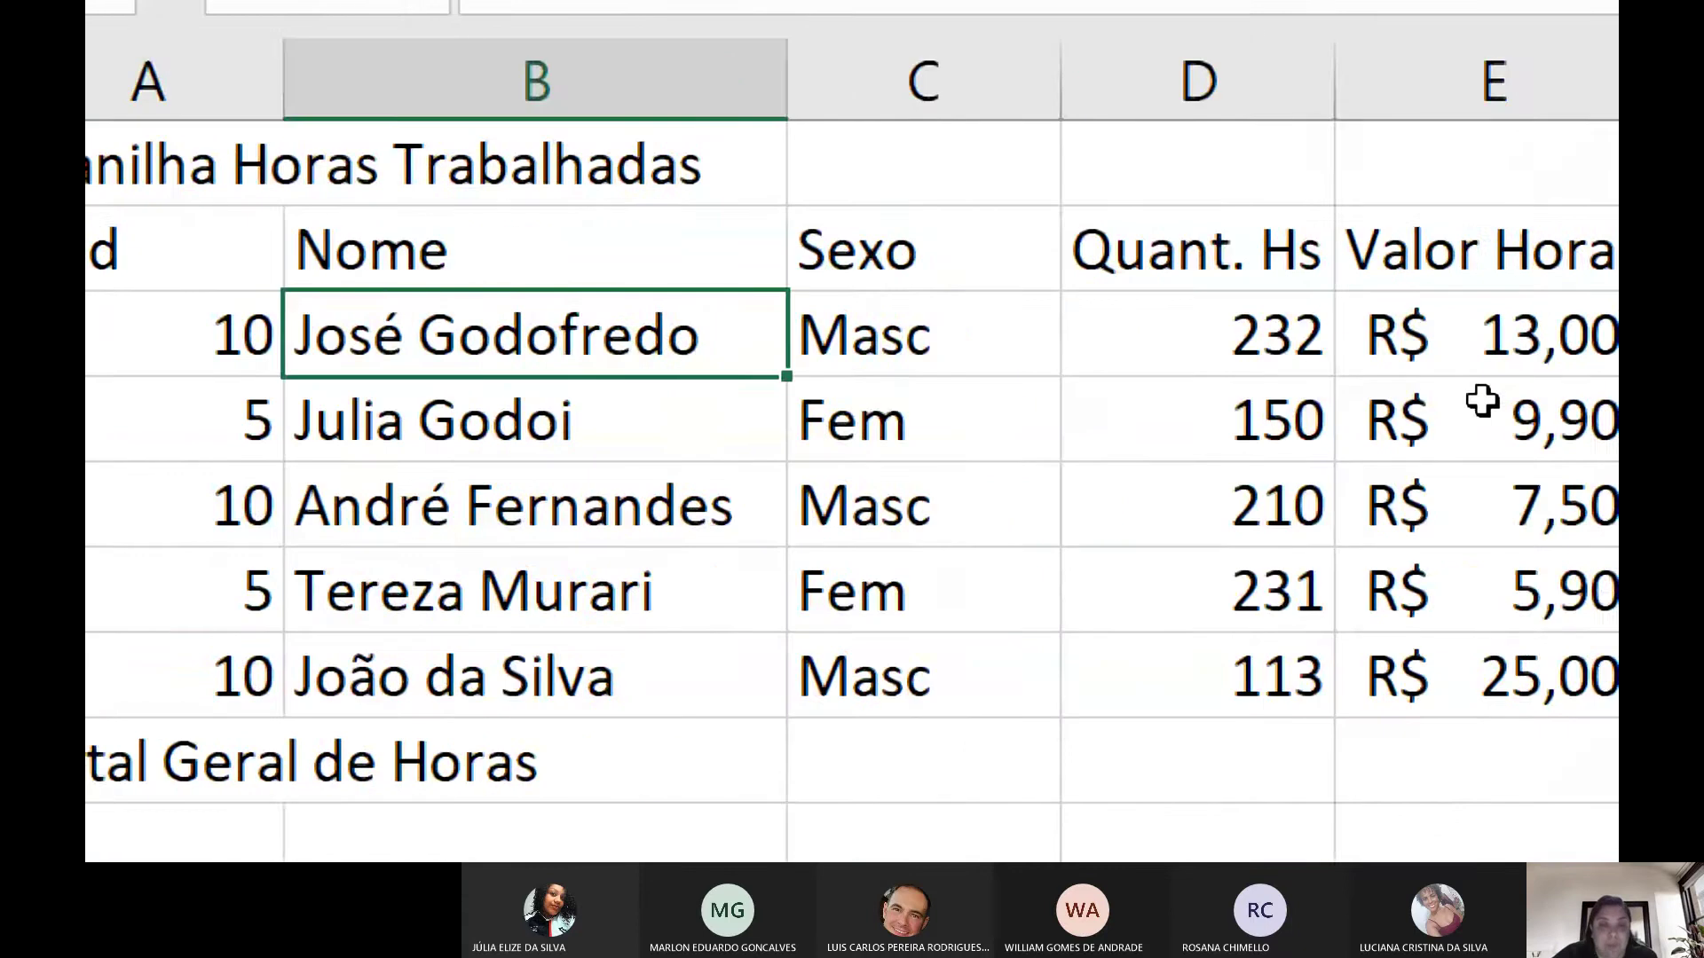
{"action": "left_click", "coordinate": [712, 329]}
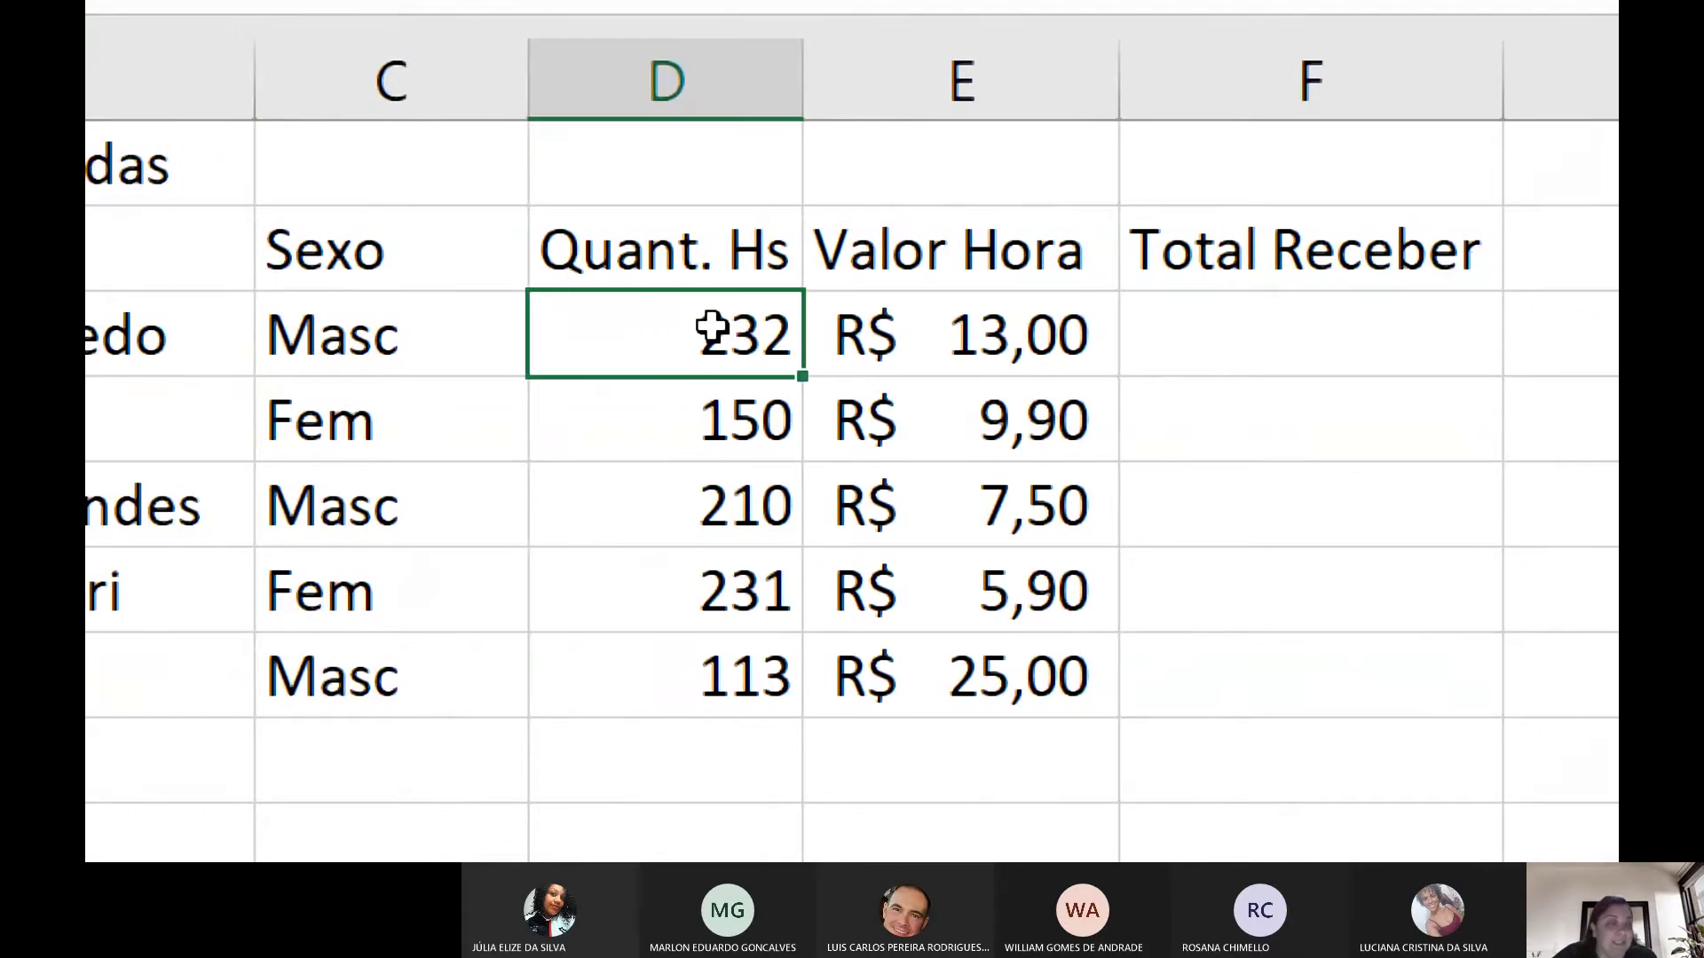
{"action": "left_click", "coordinate": [962, 332]}
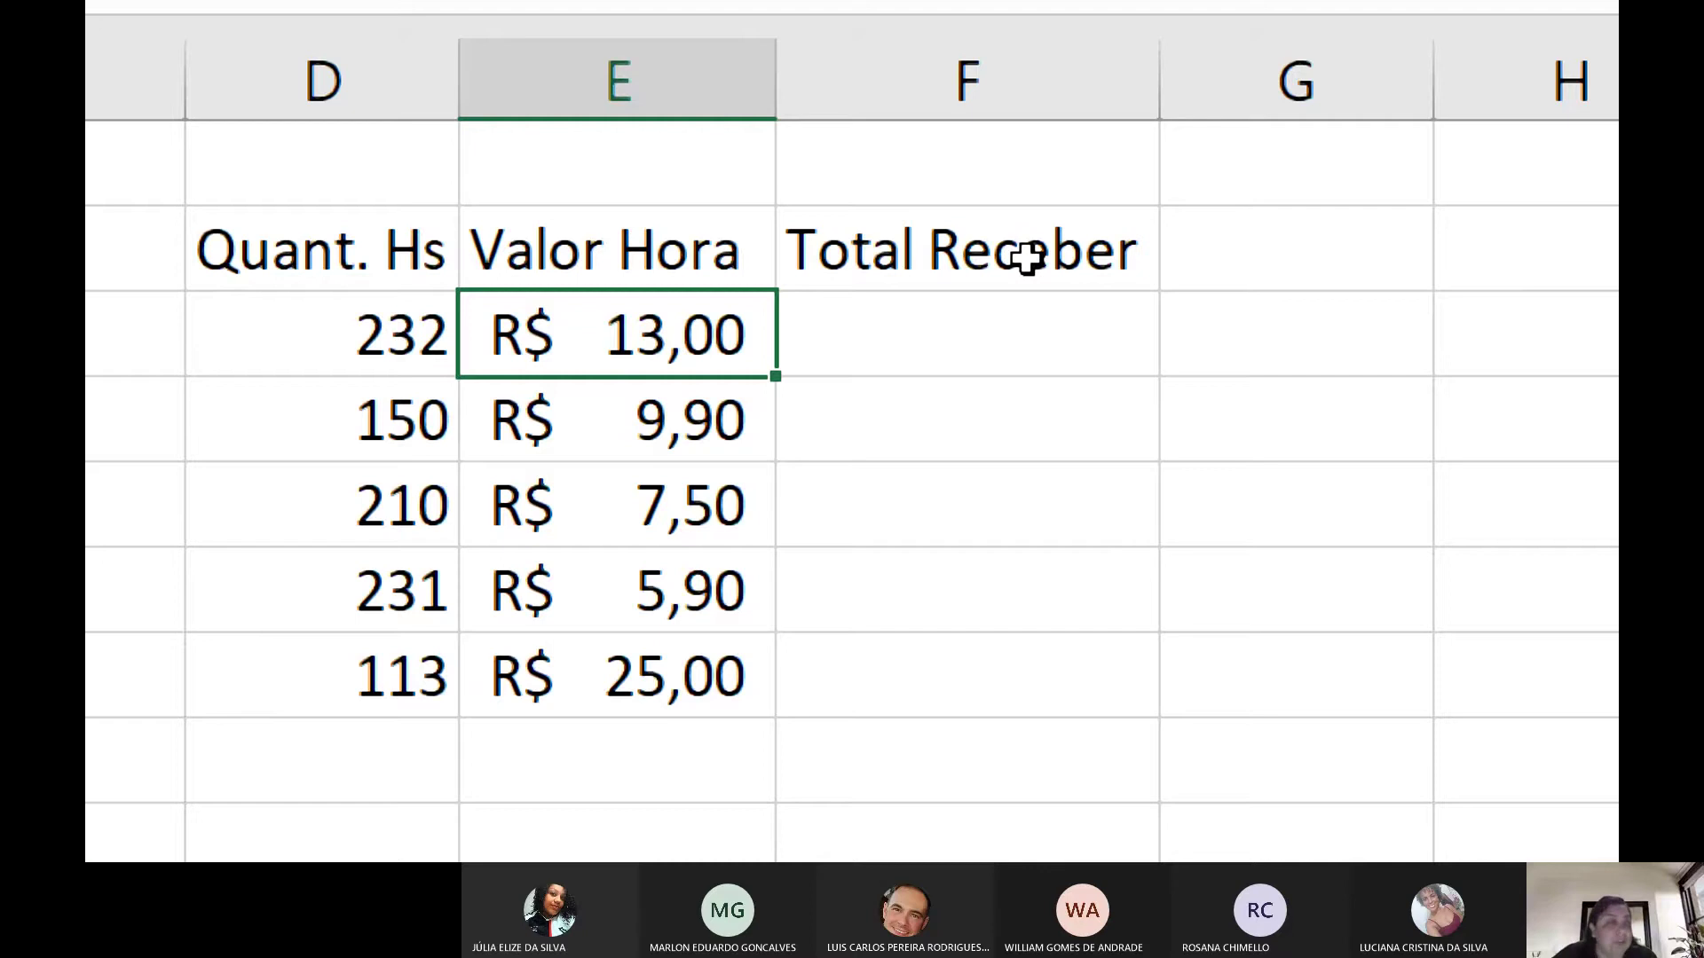
{"action": "left_click", "coordinate": [874, 328]}
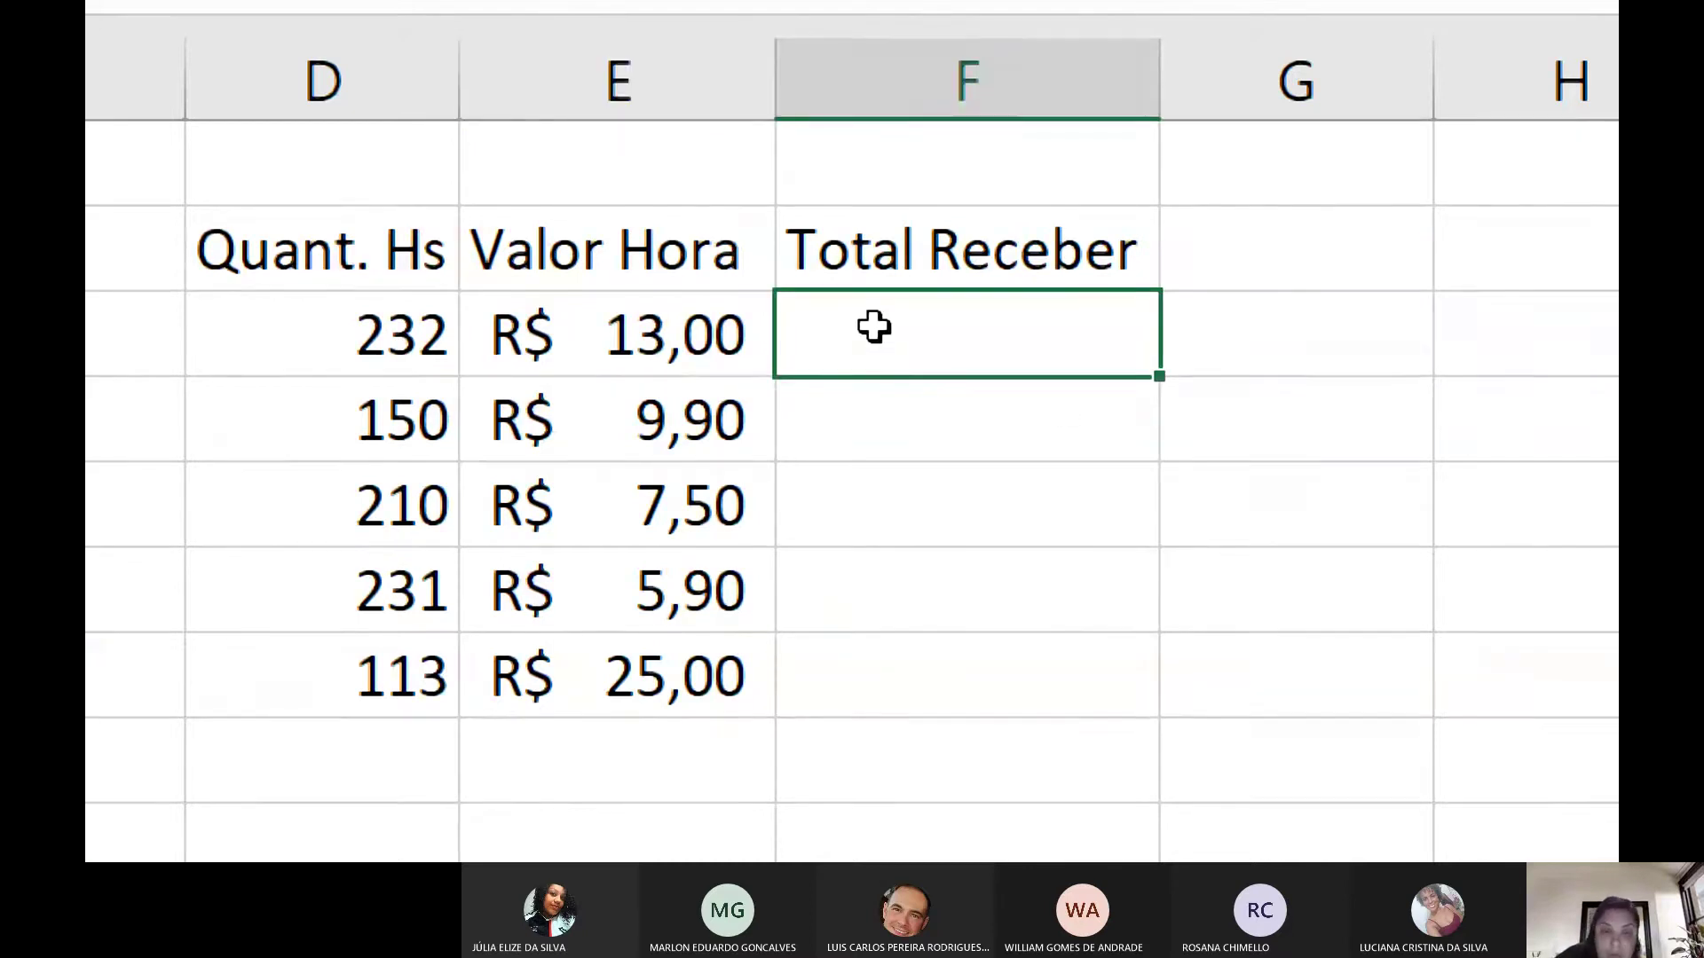
{"action": "type", "text": "="}
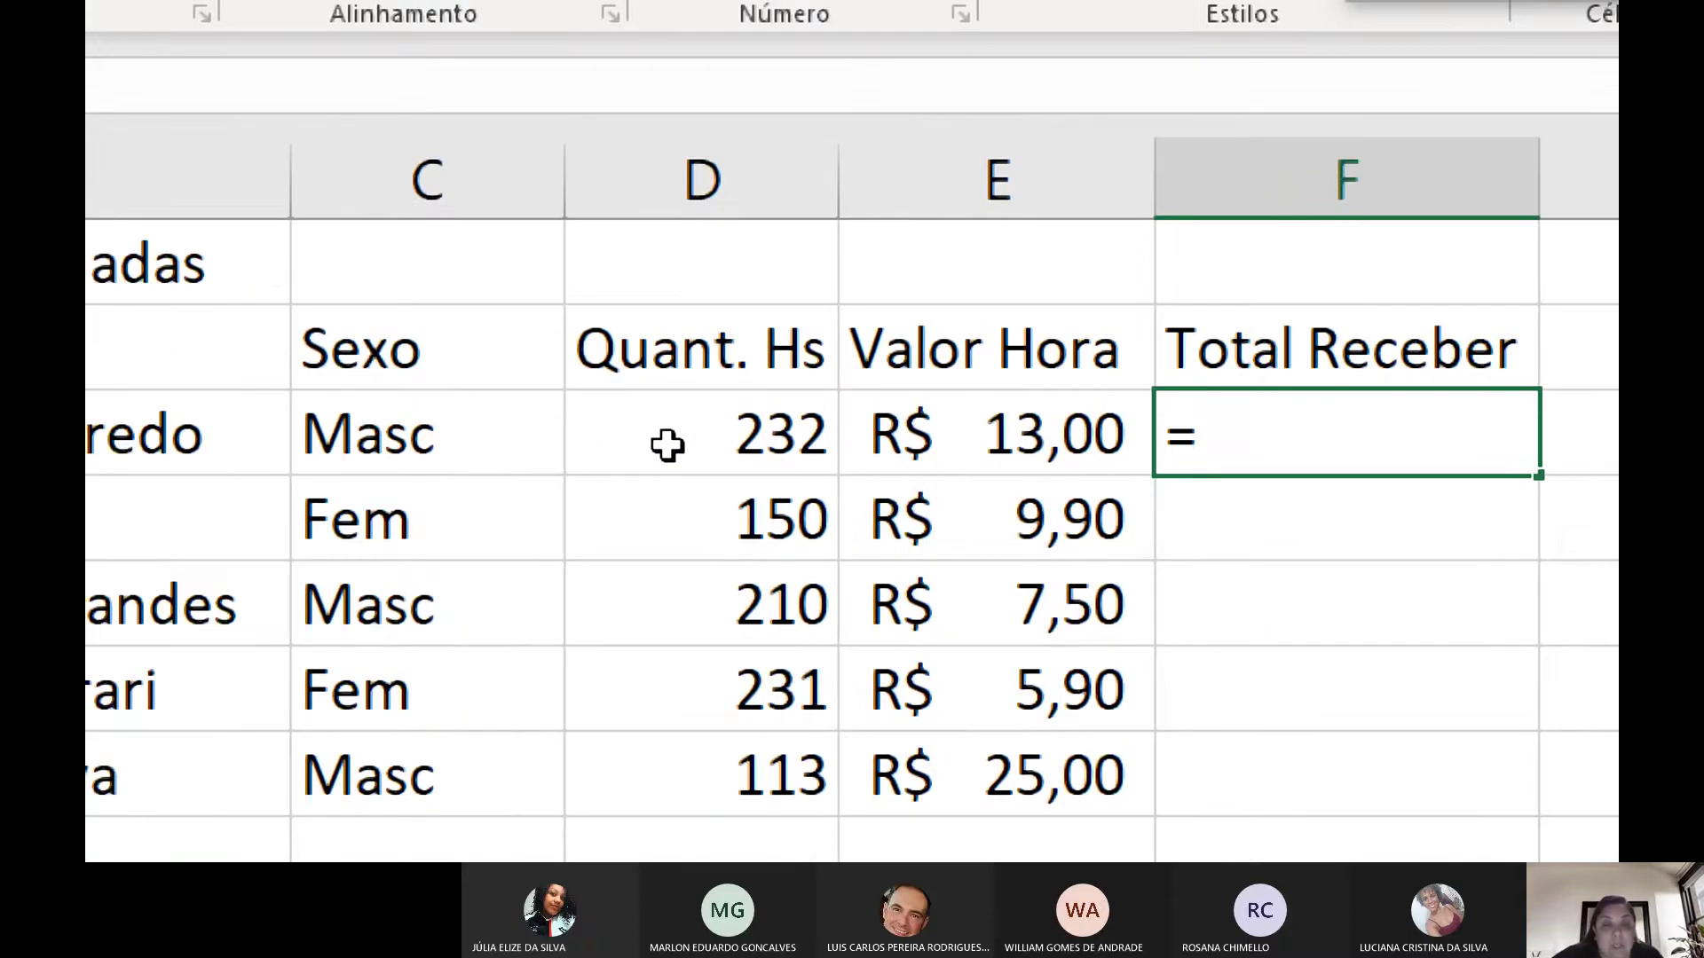
{"action": "left_click", "coordinate": [324, 450]}
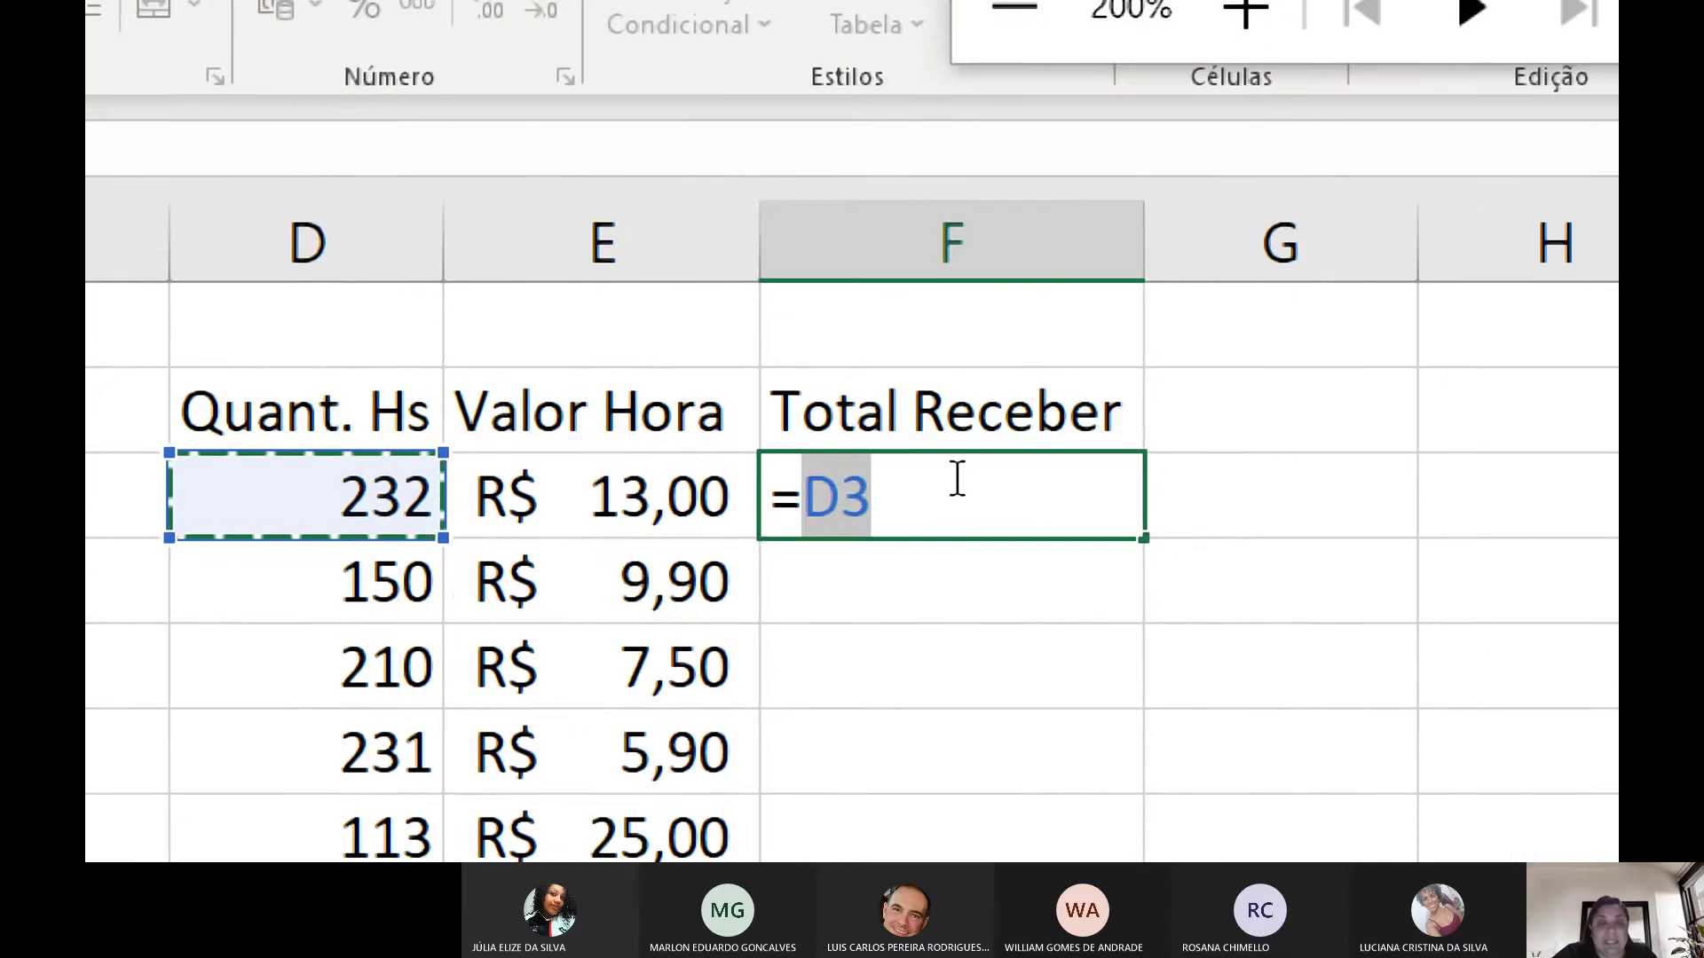
{"action": "left_click", "coordinate": [930, 490]}
{"action": "type", "text": "*"}
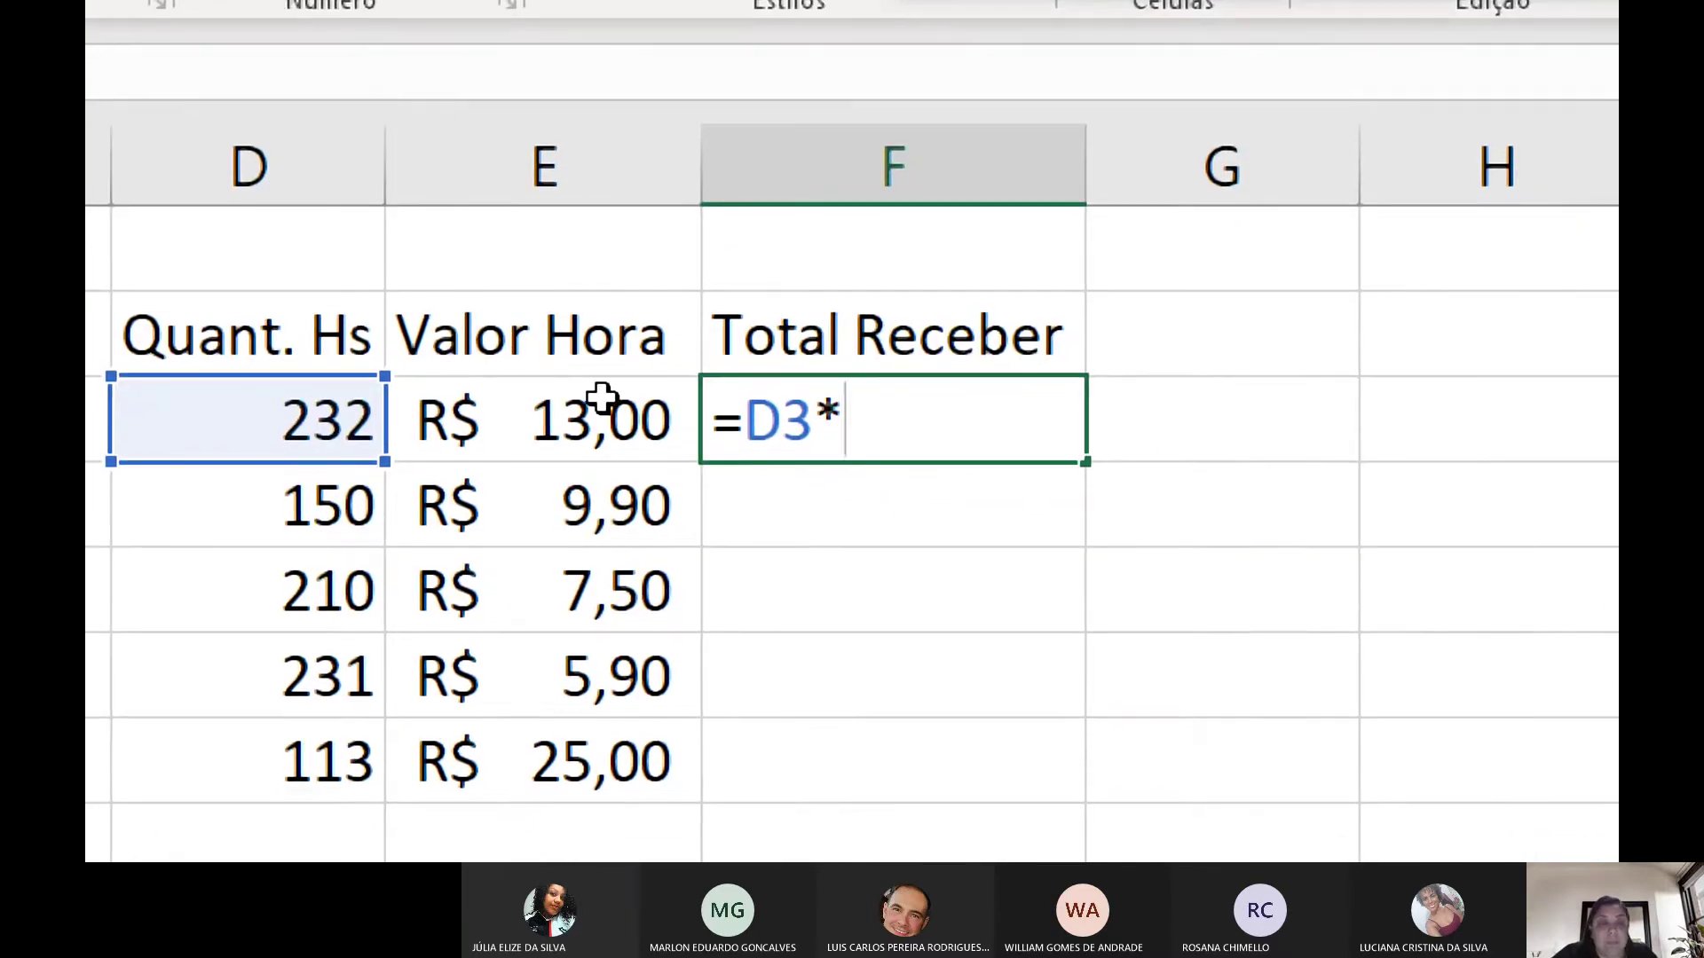
{"action": "left_click", "coordinate": [666, 502]}
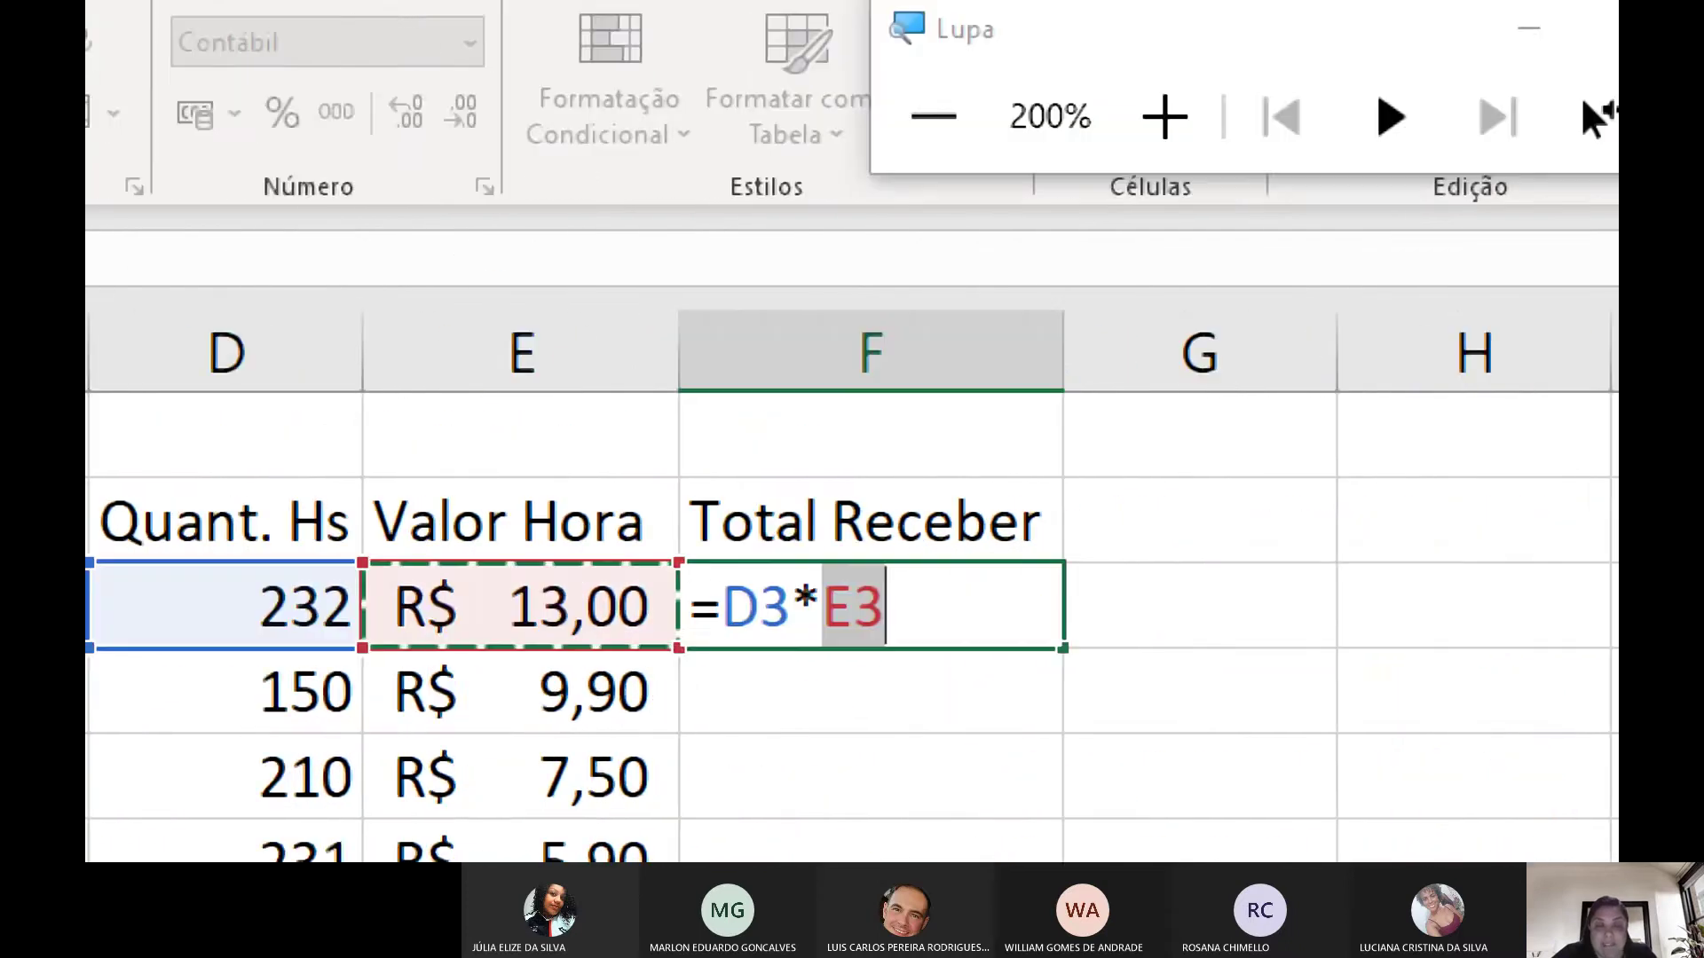
{"action": "left_click", "coordinate": [625, 601]}
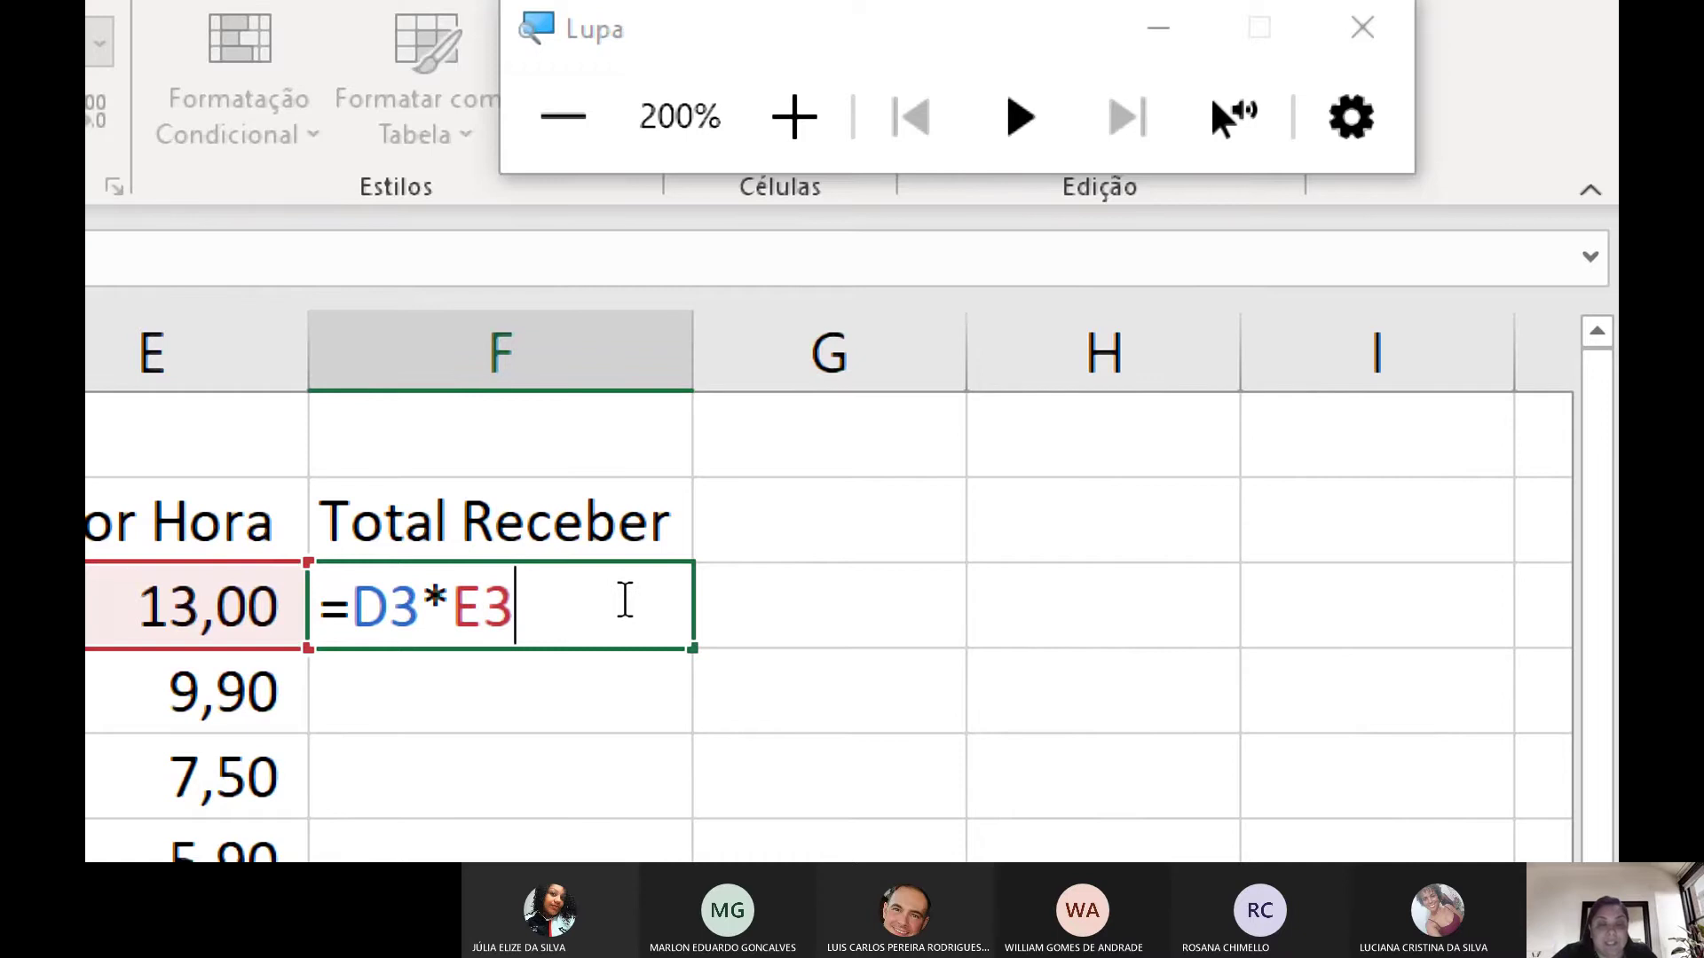
{"action": "key", "text": "Return"}
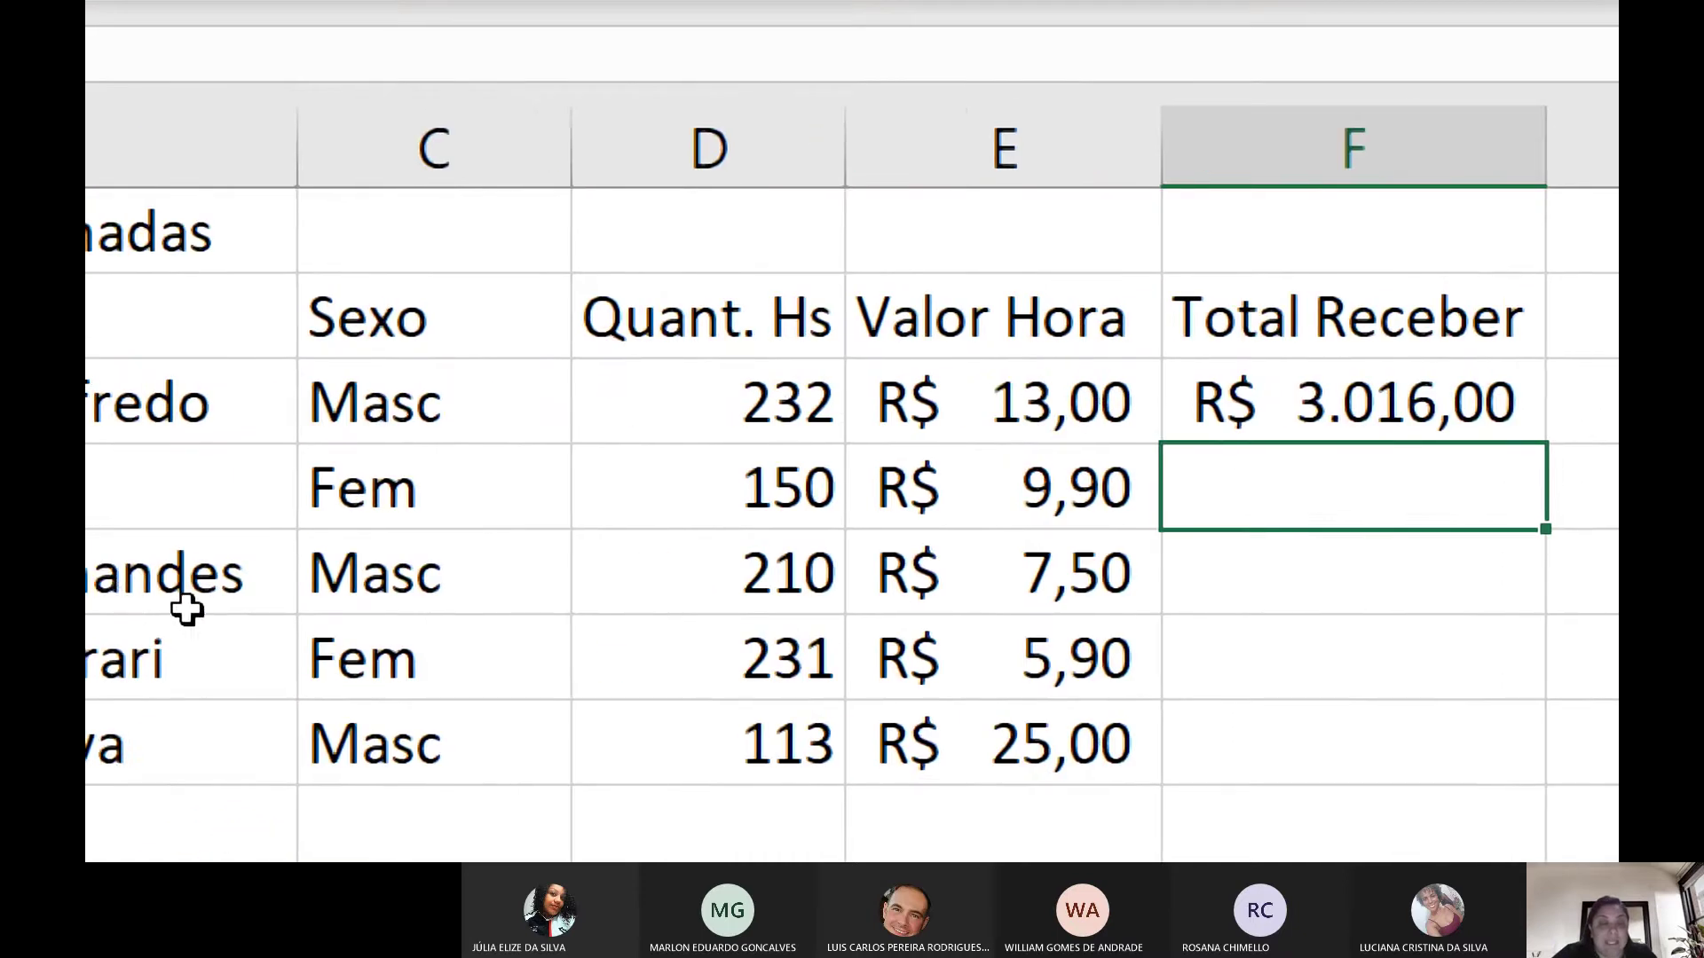
Step: Fill the Total Receber formula from cell F3 down through F7 for the remaining records
{"action": "left_click", "coordinate": [1372, 371]}
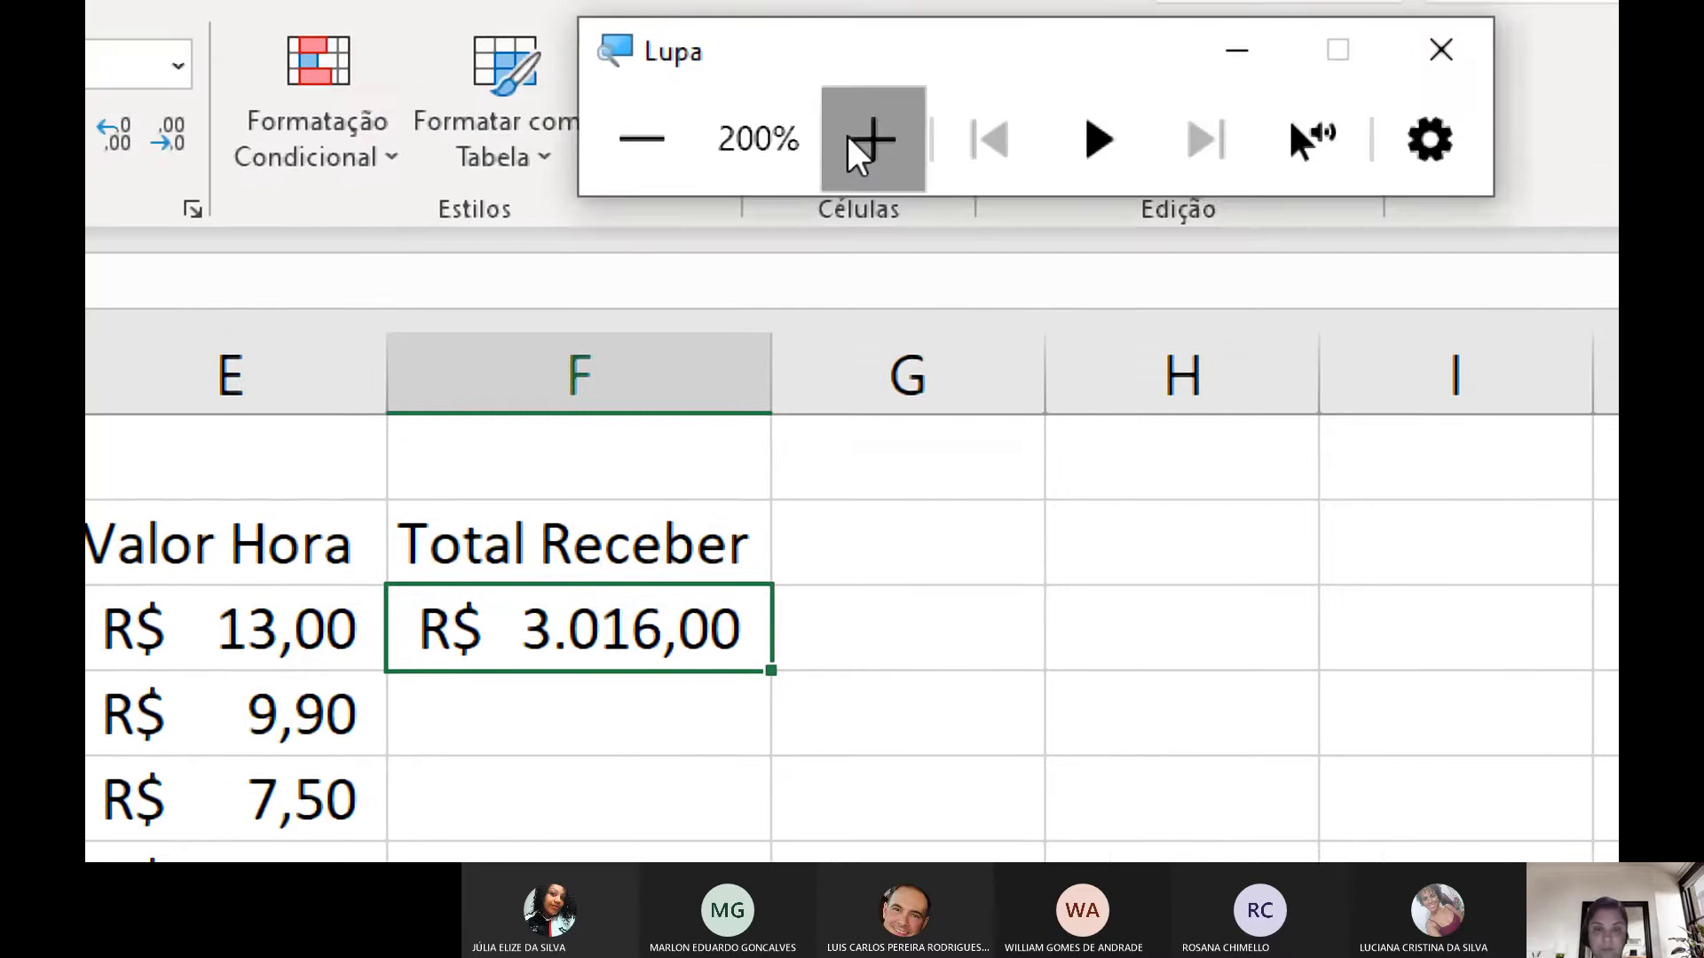
{"action": "left_click", "coordinate": [849, 141]}
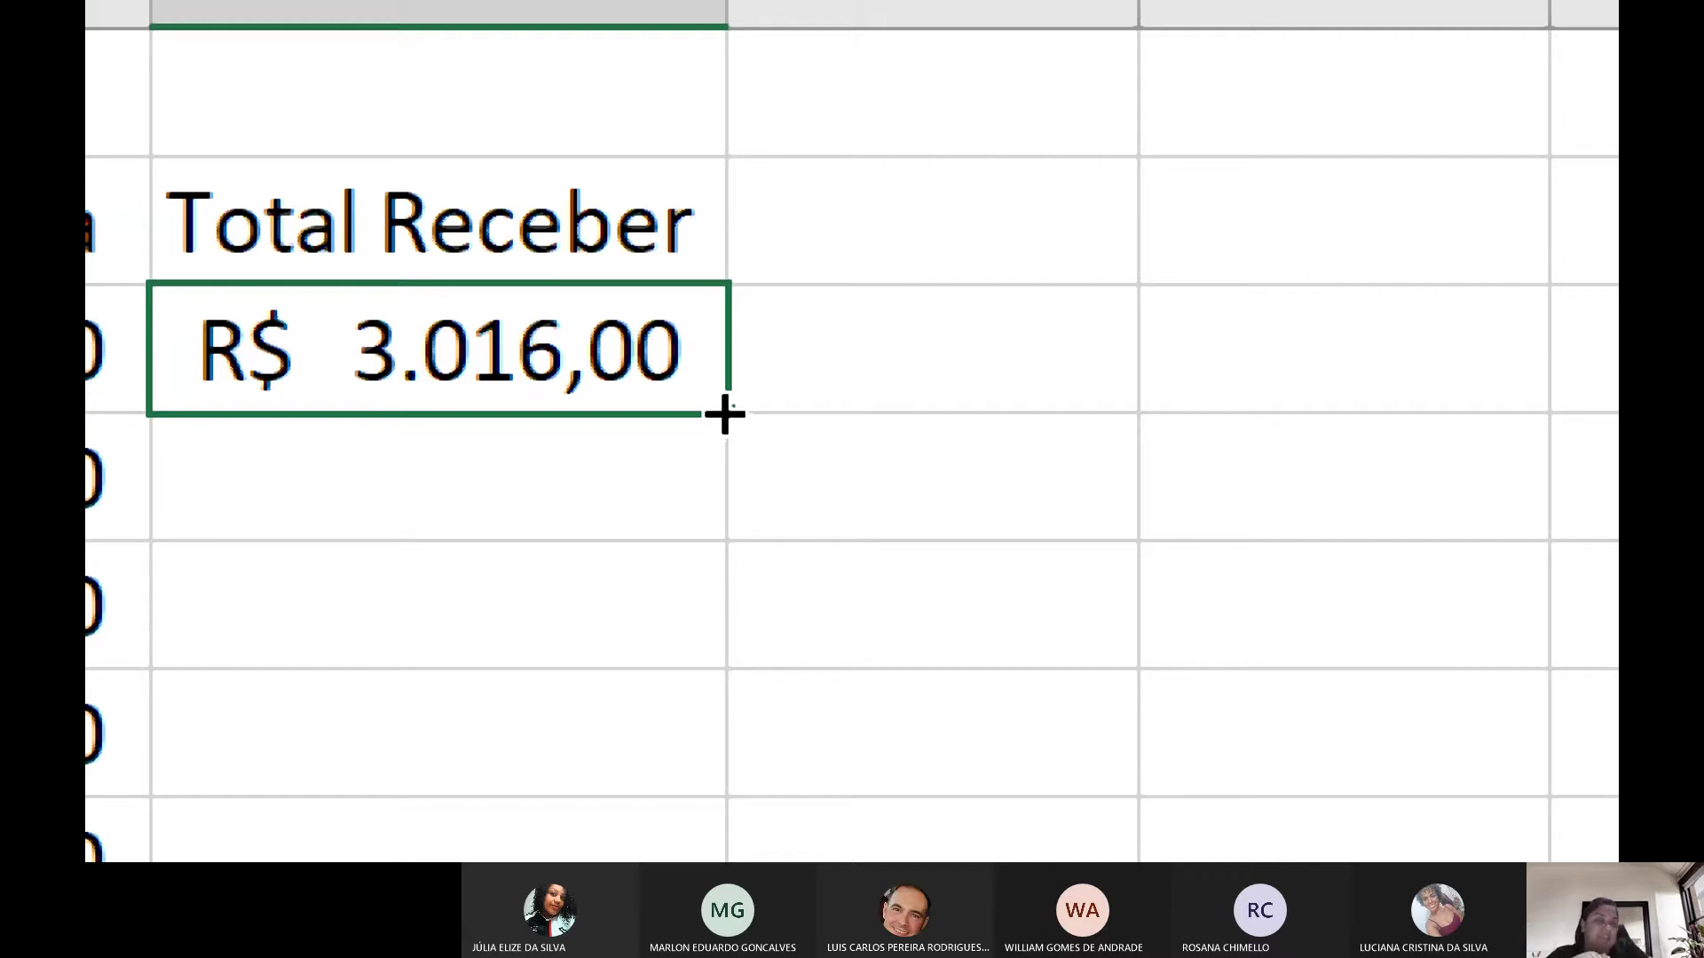
{"action": "left_click_drag", "start_coordinate": [725, 414], "coordinate": [677, 785]}
{"action": "scroll", "coordinate": [827, 527], "scroll_direction": "down", "scroll_amount": 1}
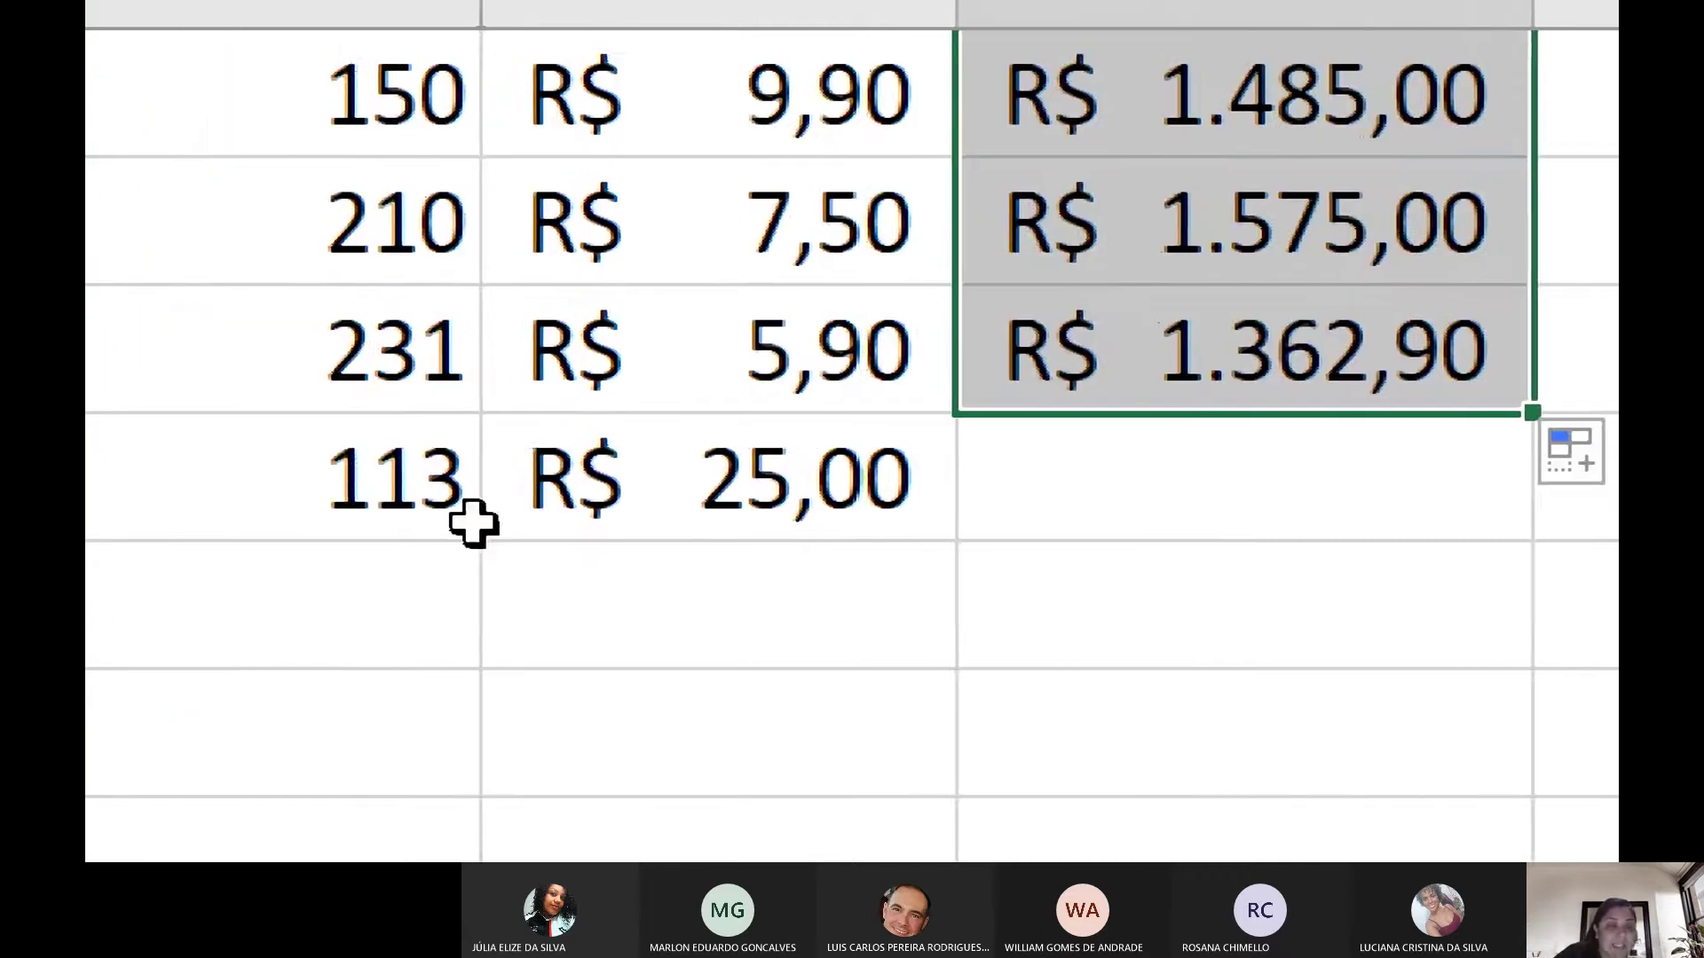
{"action": "left_click_drag", "start_coordinate": [1267, 414], "coordinate": [1269, 497]}
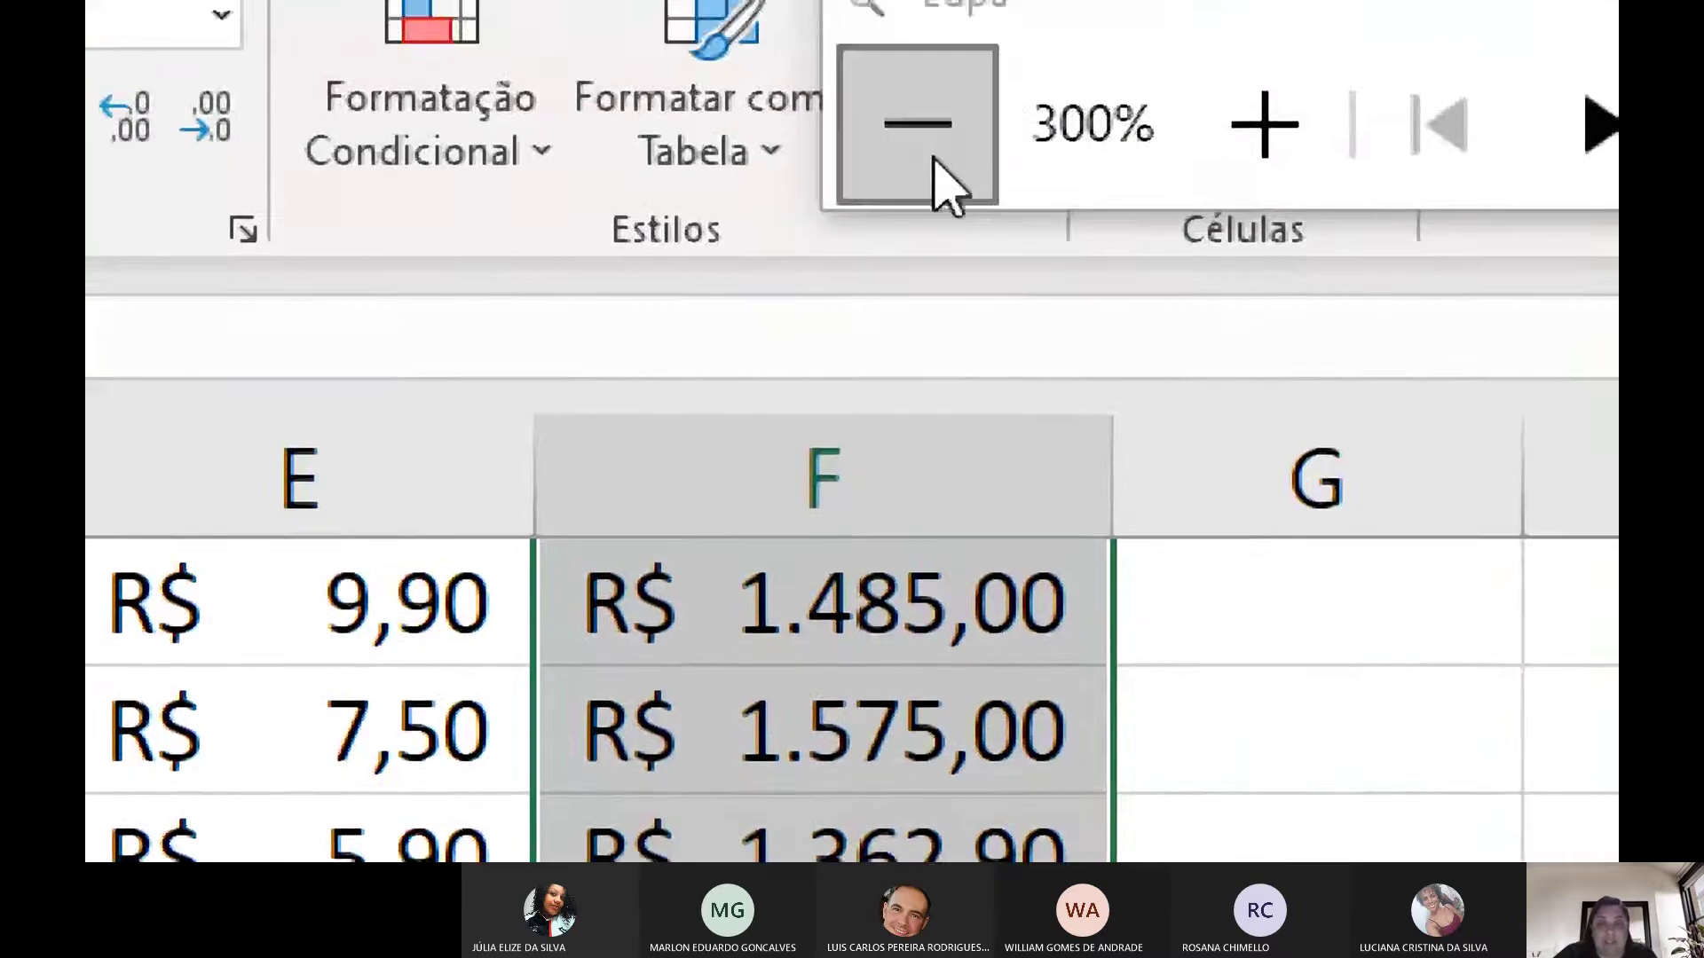
{"action": "left_click", "coordinate": [932, 159]}
{"action": "left_click", "coordinate": [1244, 670]}
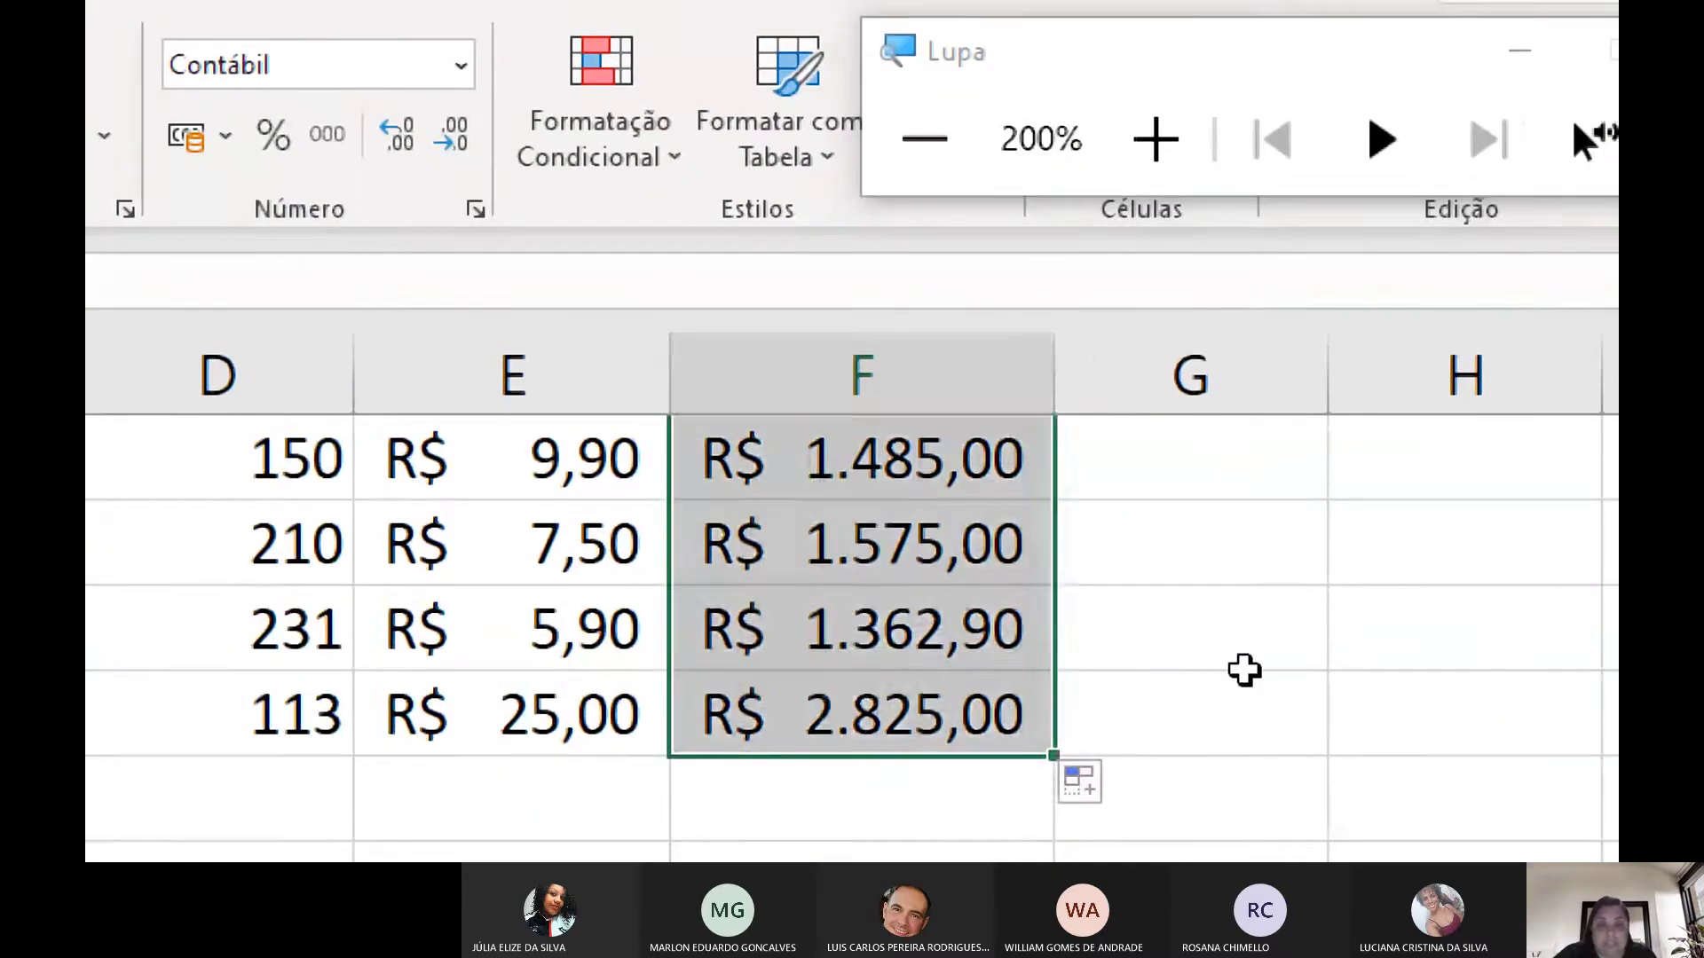
Step: Inspect the filled Total Receber formulas in F3 to F5 and the hours and rate cells they reference
{"action": "scroll", "coordinate": [1094, 568], "scroll_direction": "up", "scroll_amount": 1}
{"action": "left_click", "coordinate": [985, 654]}
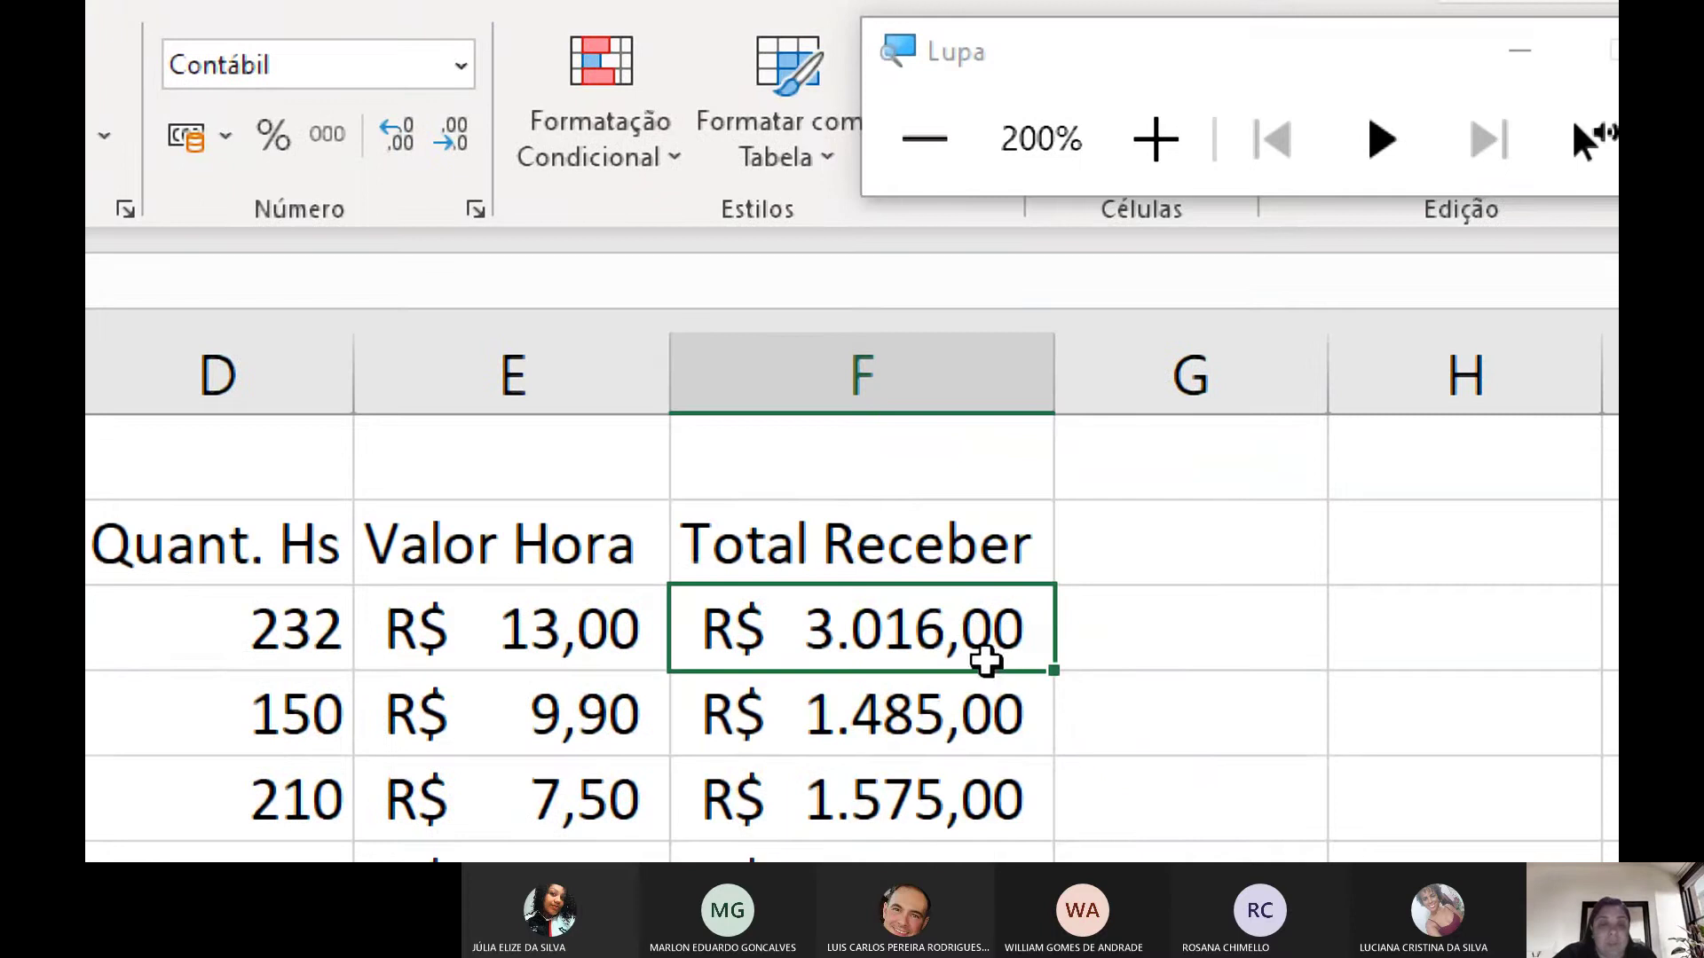
{"action": "left_click", "coordinate": [444, 285]}
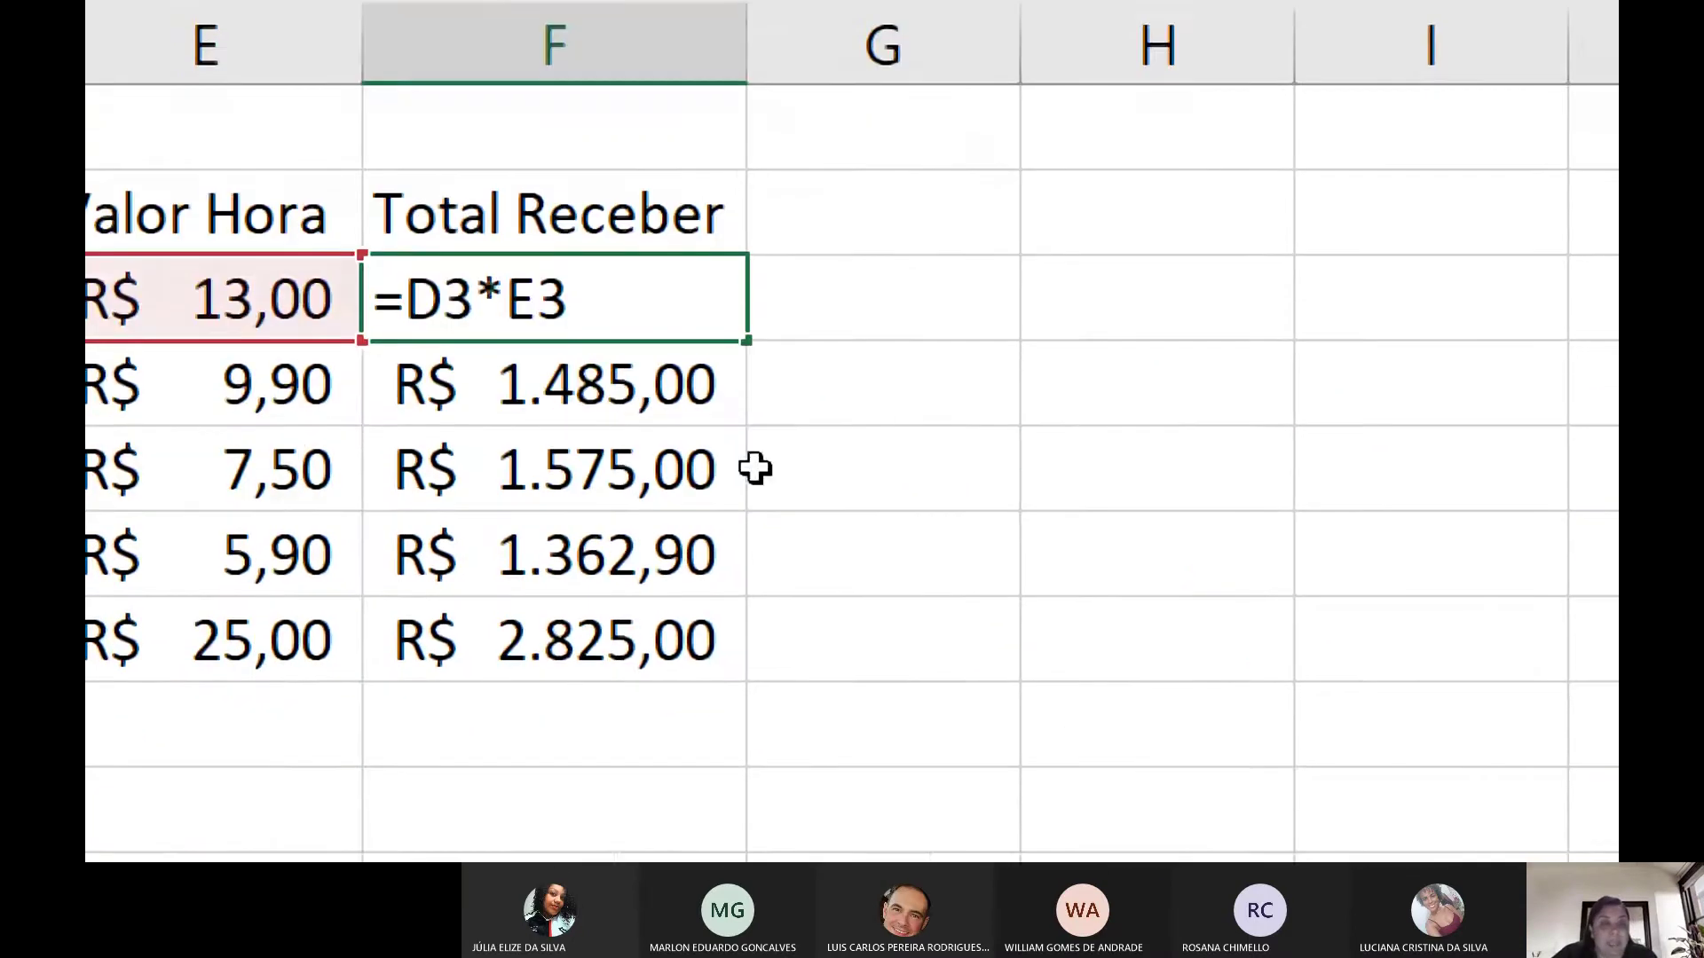
{"action": "left_click", "coordinate": [754, 468]}
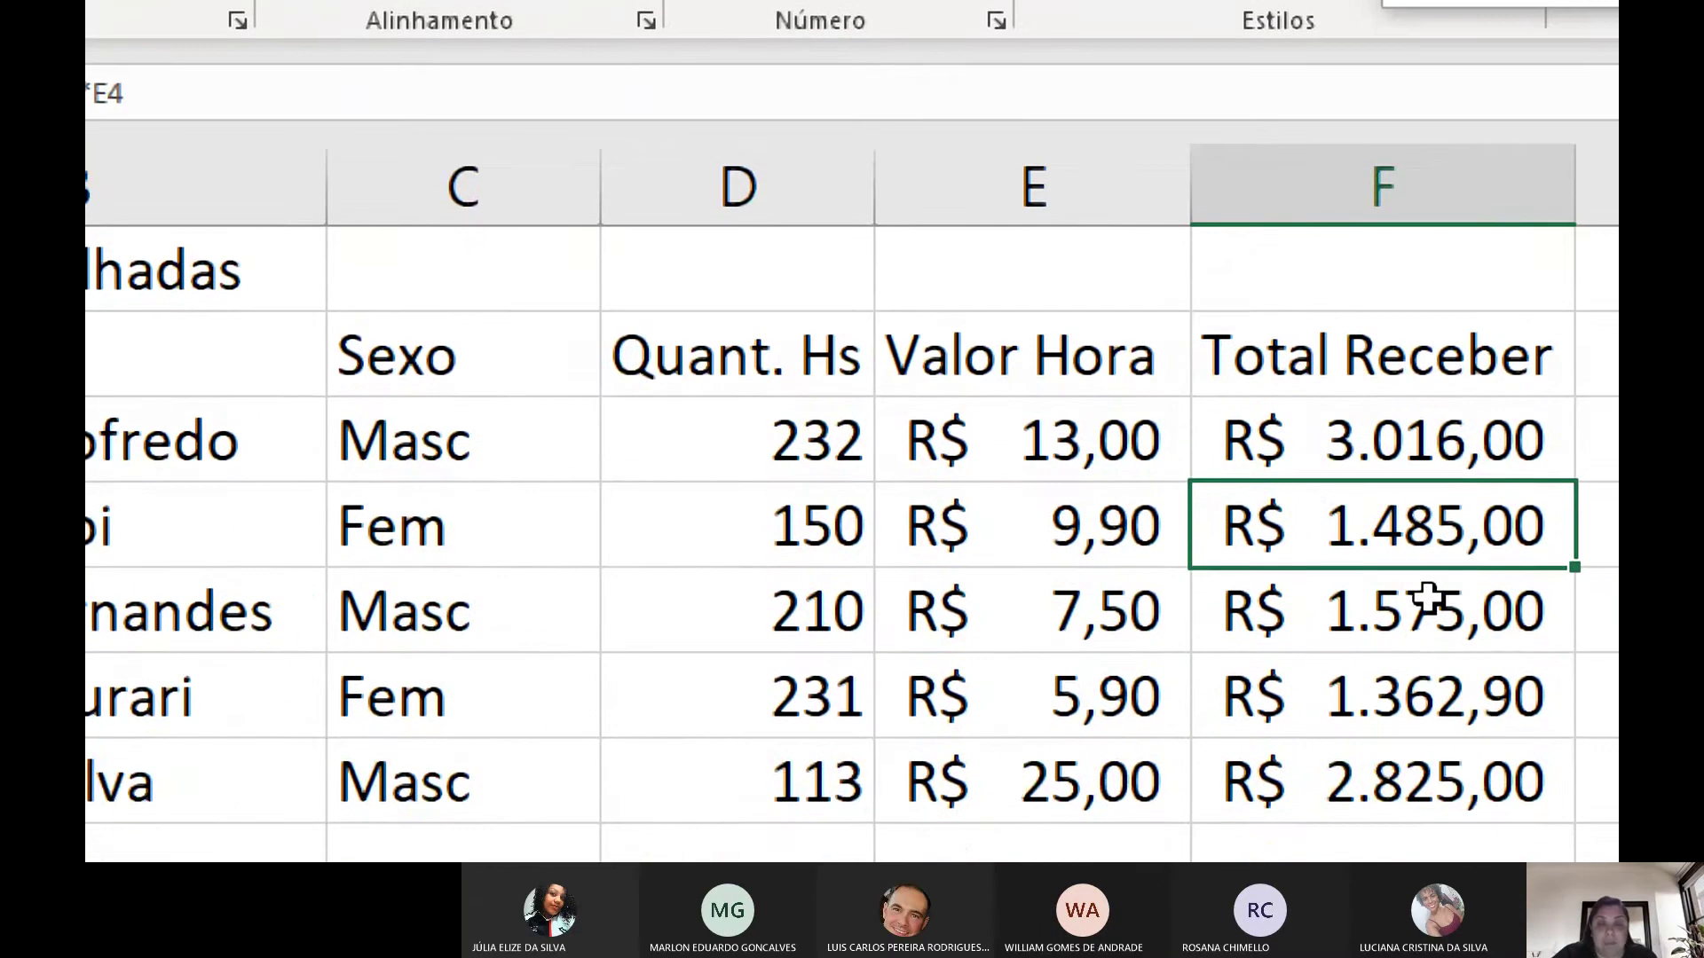
{"action": "left_click", "coordinate": [1427, 599]}
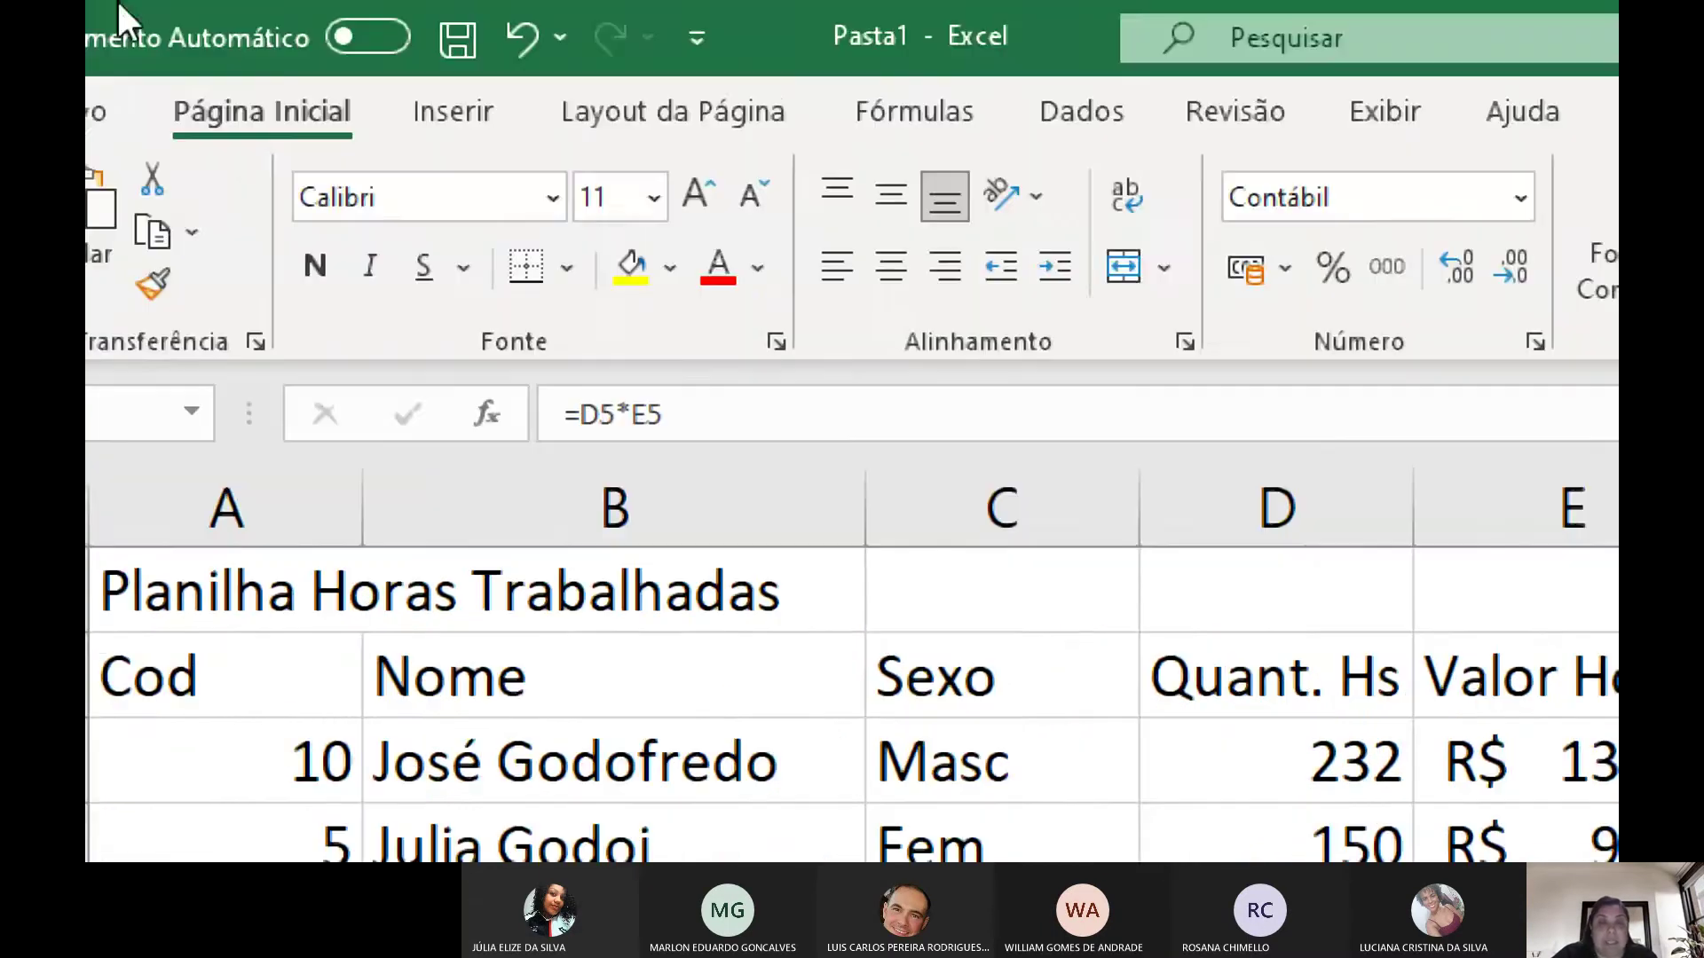
{"action": "left_click", "coordinate": [741, 425]}
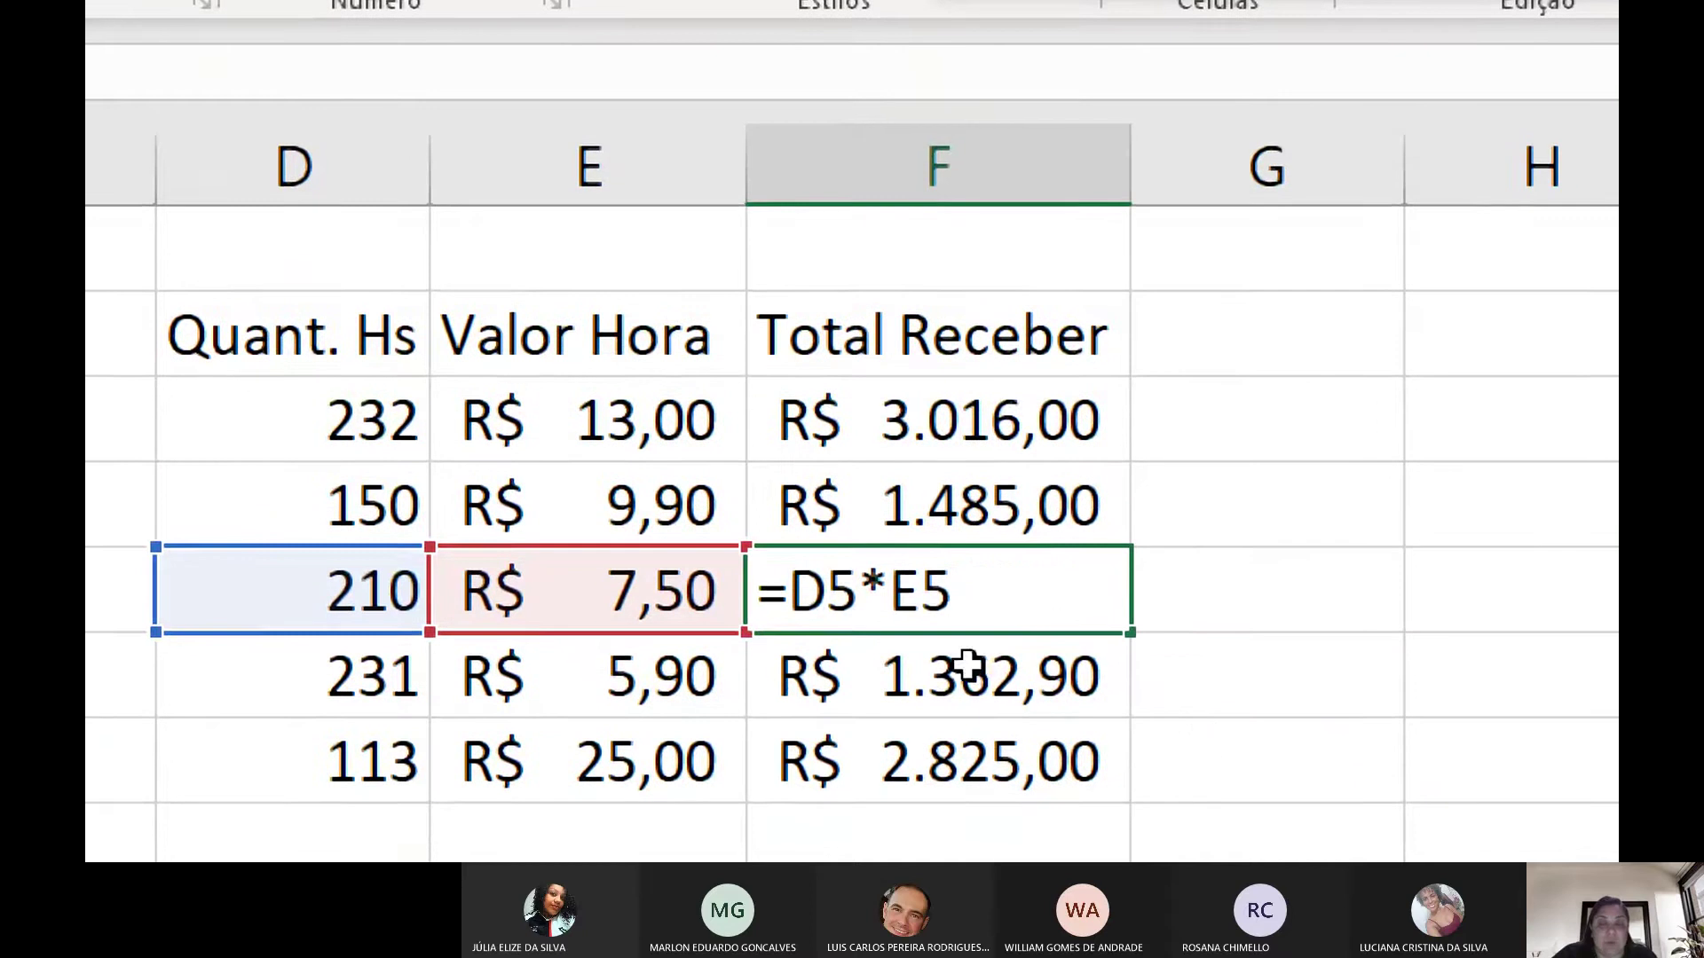
Step: Inspect the Total Receber formulas in F6 and F7 and return the screen magnification to 100%
{"action": "key", "text": "Return"}
{"action": "left_click", "coordinate": [324, 278]}
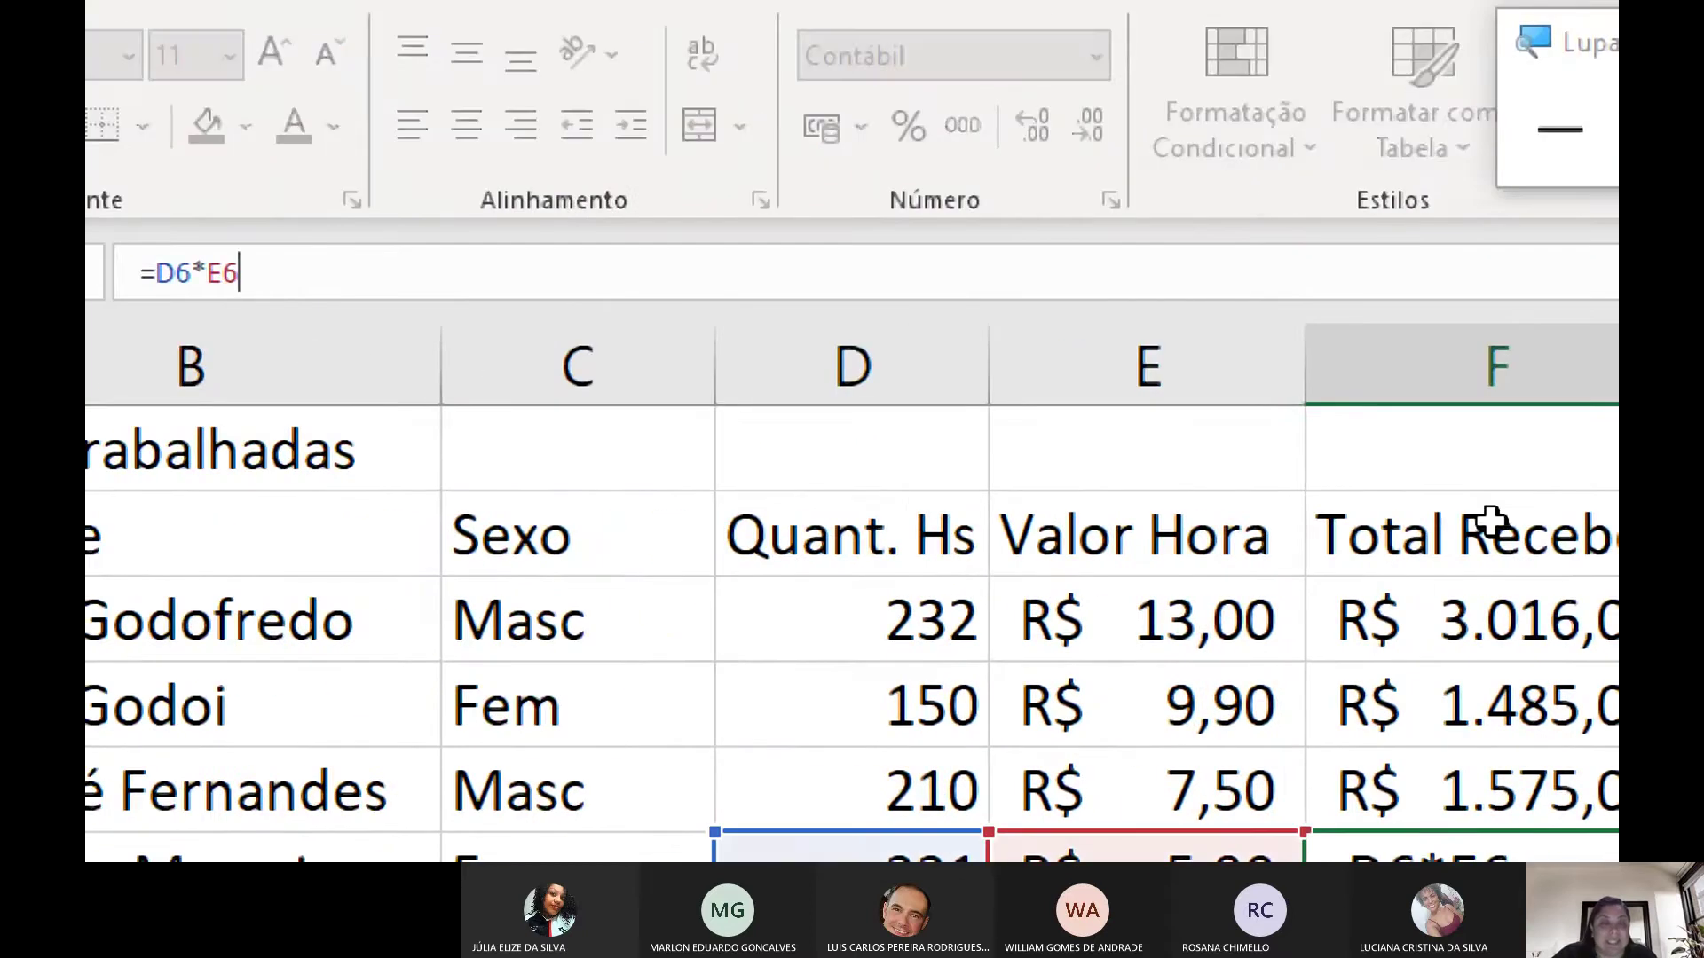
{"action": "key", "text": "Return"}
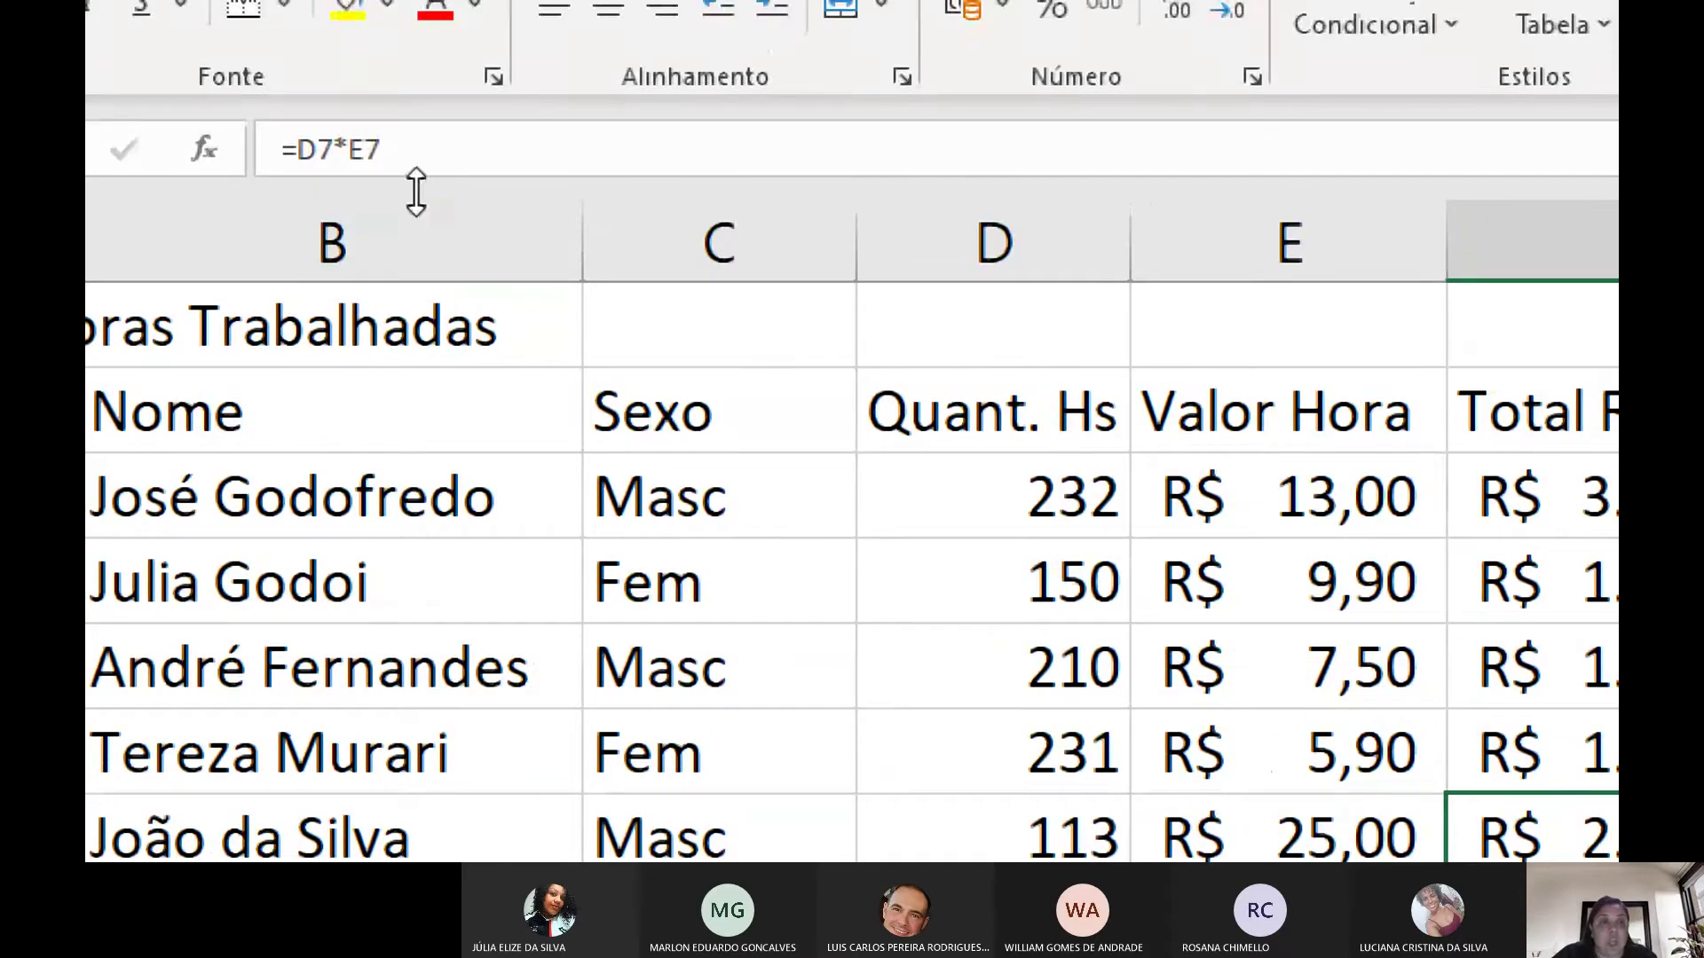
{"action": "left_click", "coordinate": [434, 158]}
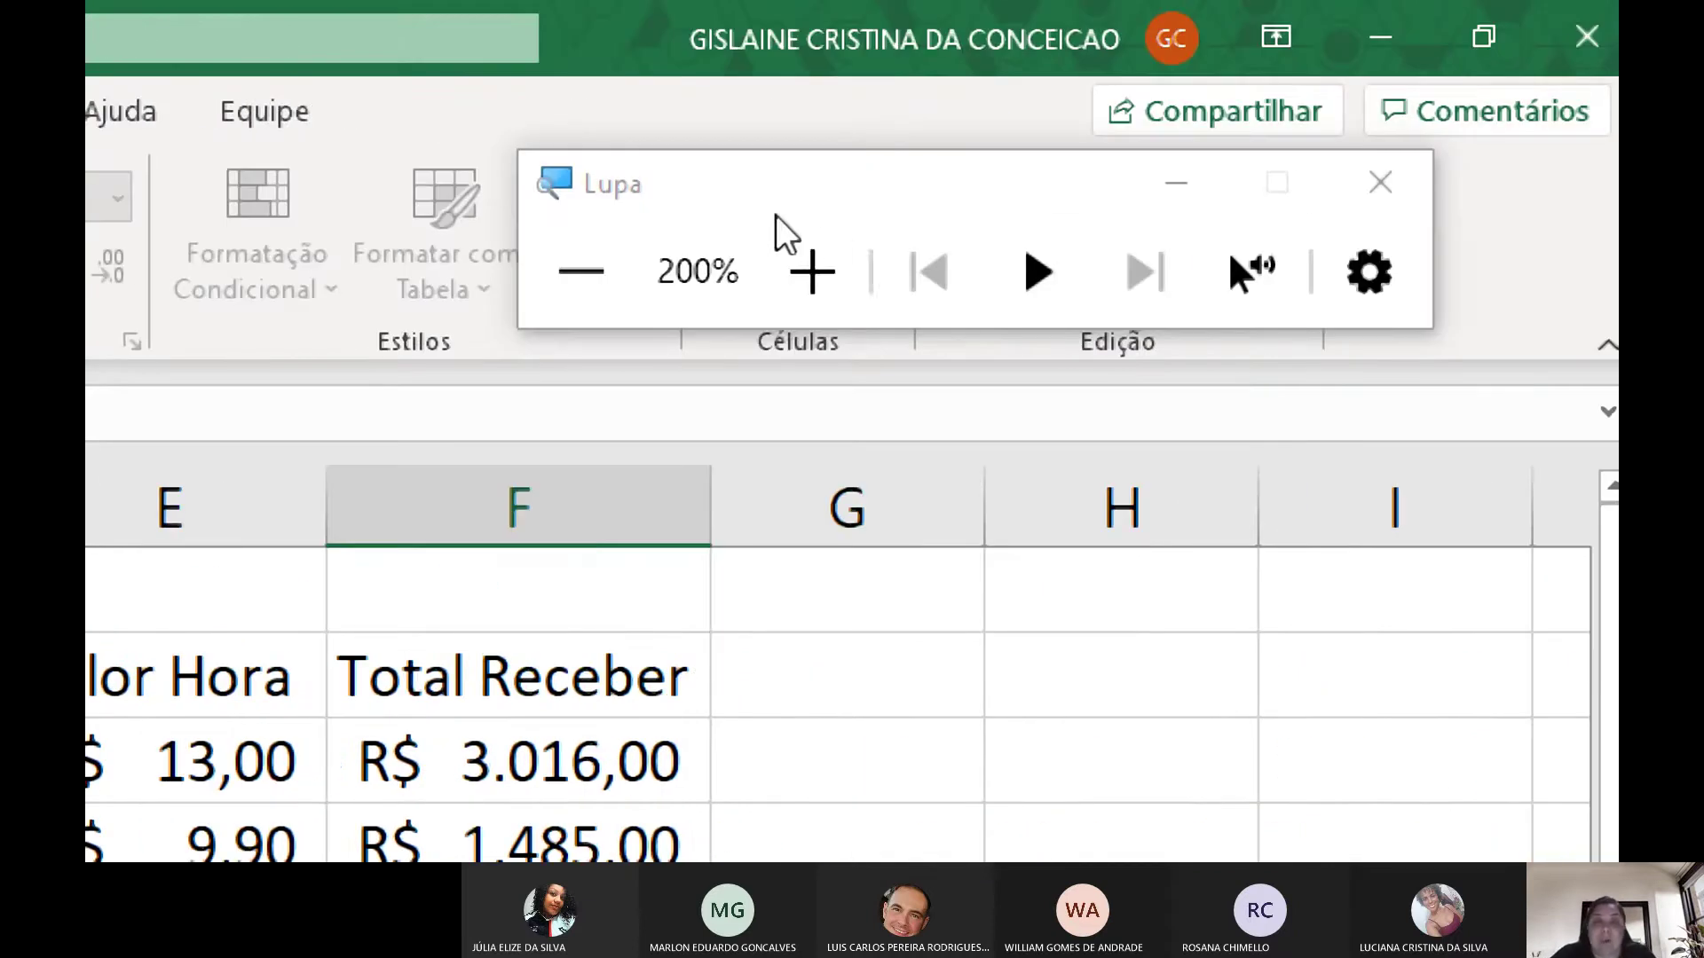
{"action": "left_click", "coordinate": [611, 271]}
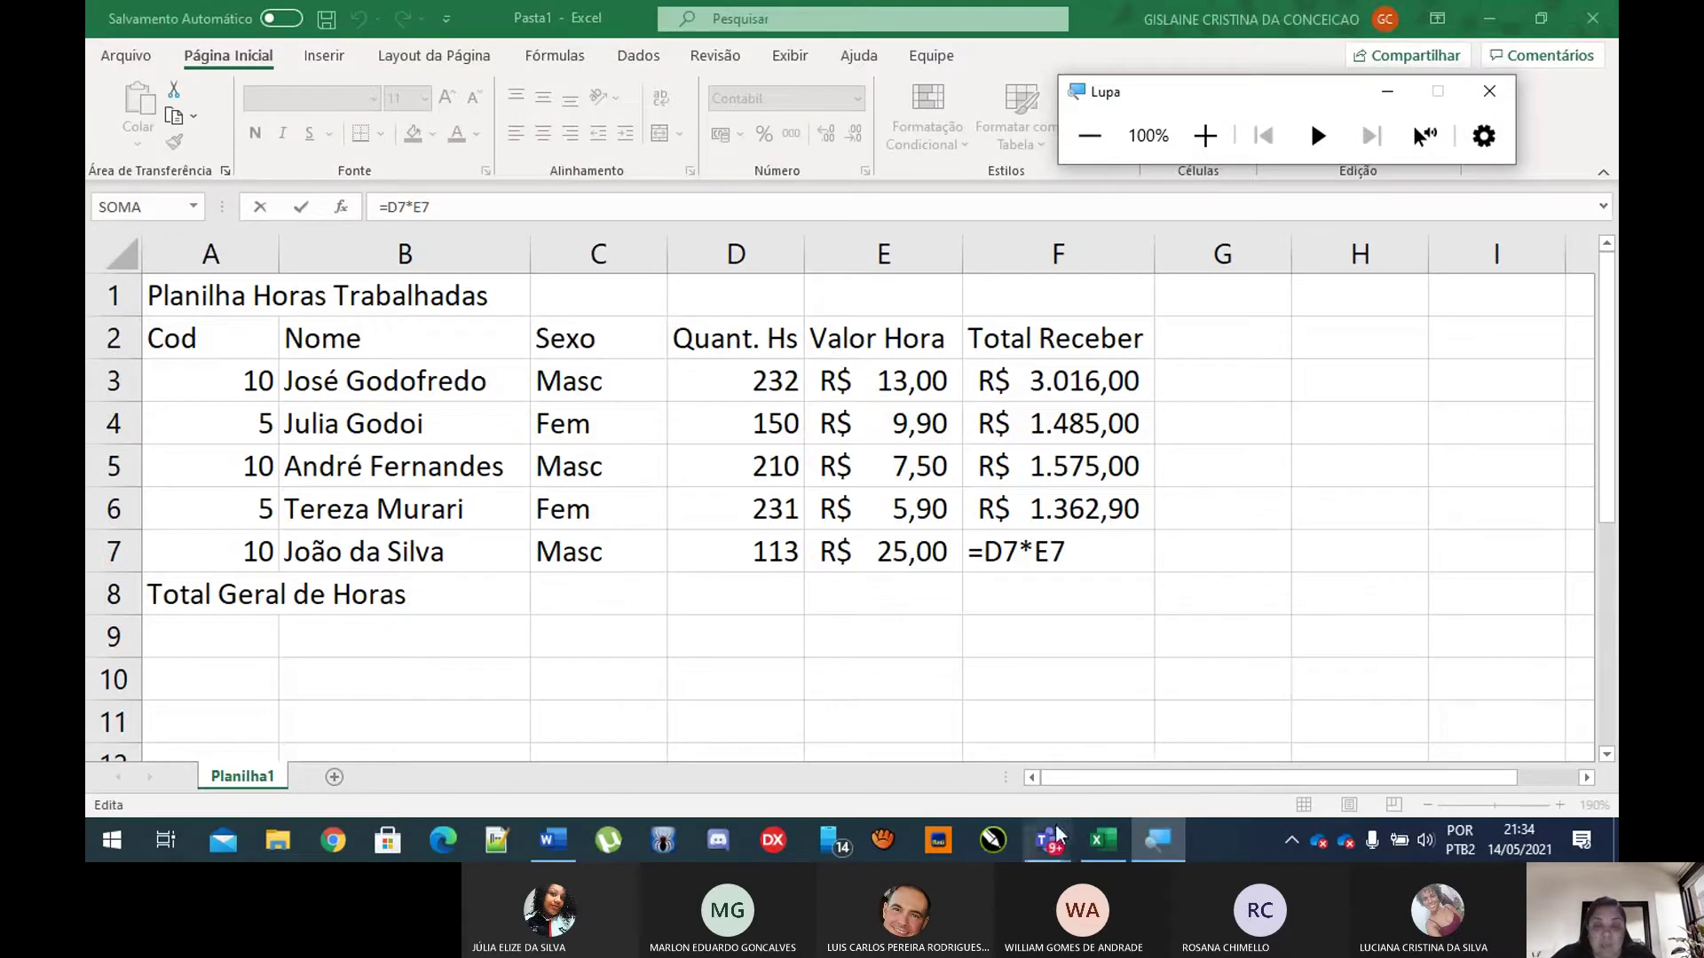
Step: Check the participants in the Teams meeting window, and return to the Excel worksheet with cell F7 selected
{"action": "mouse_move", "coordinate": [1056, 836]}
{"action": "left_click", "coordinate": [1121, 737]}
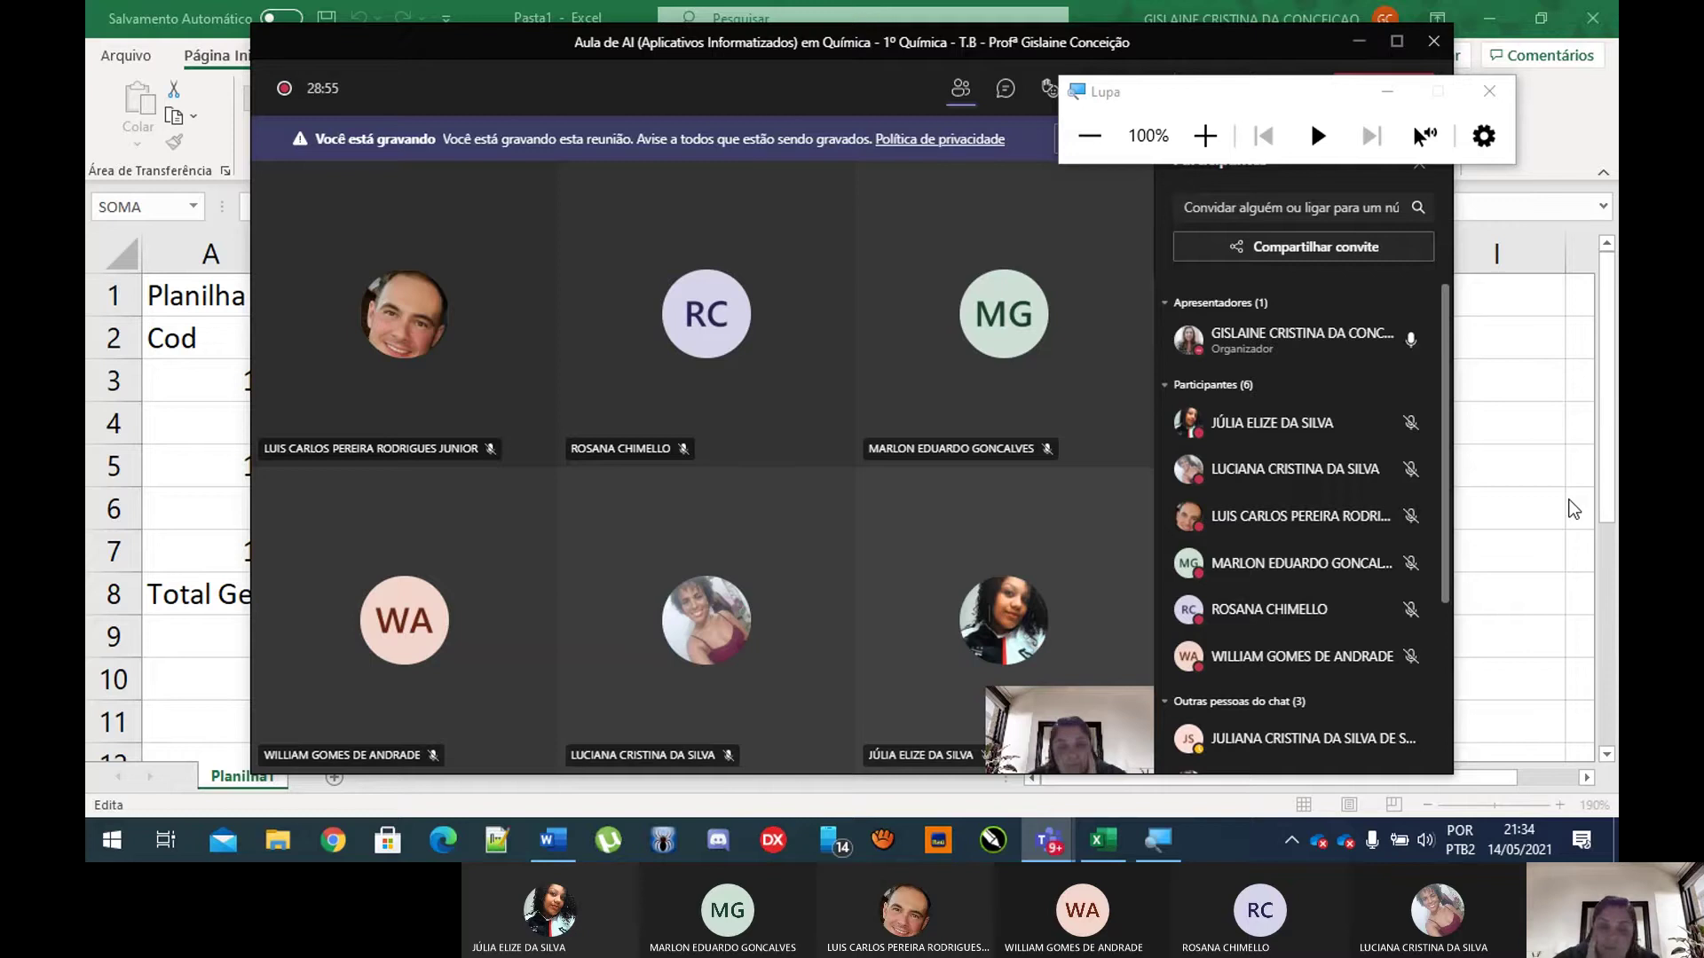
{"action": "left_click", "coordinate": [1567, 497]}
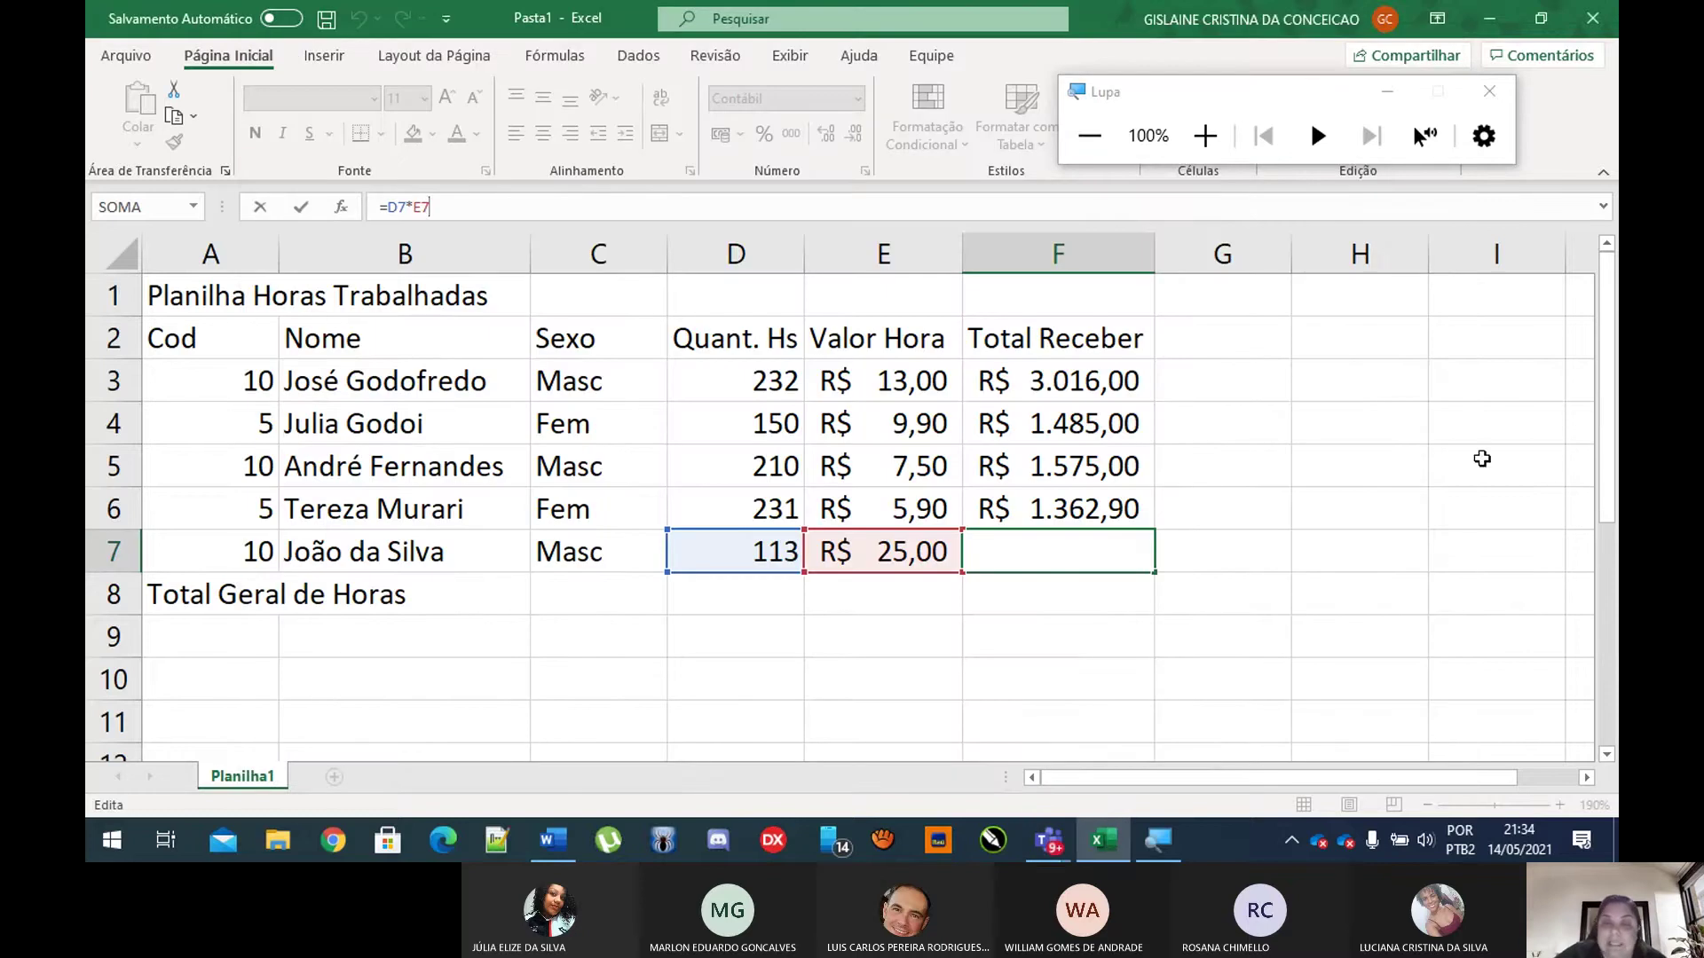
{"action": "left_click", "coordinate": [1201, 597]}
{"action": "left_click", "coordinate": [1101, 560]}
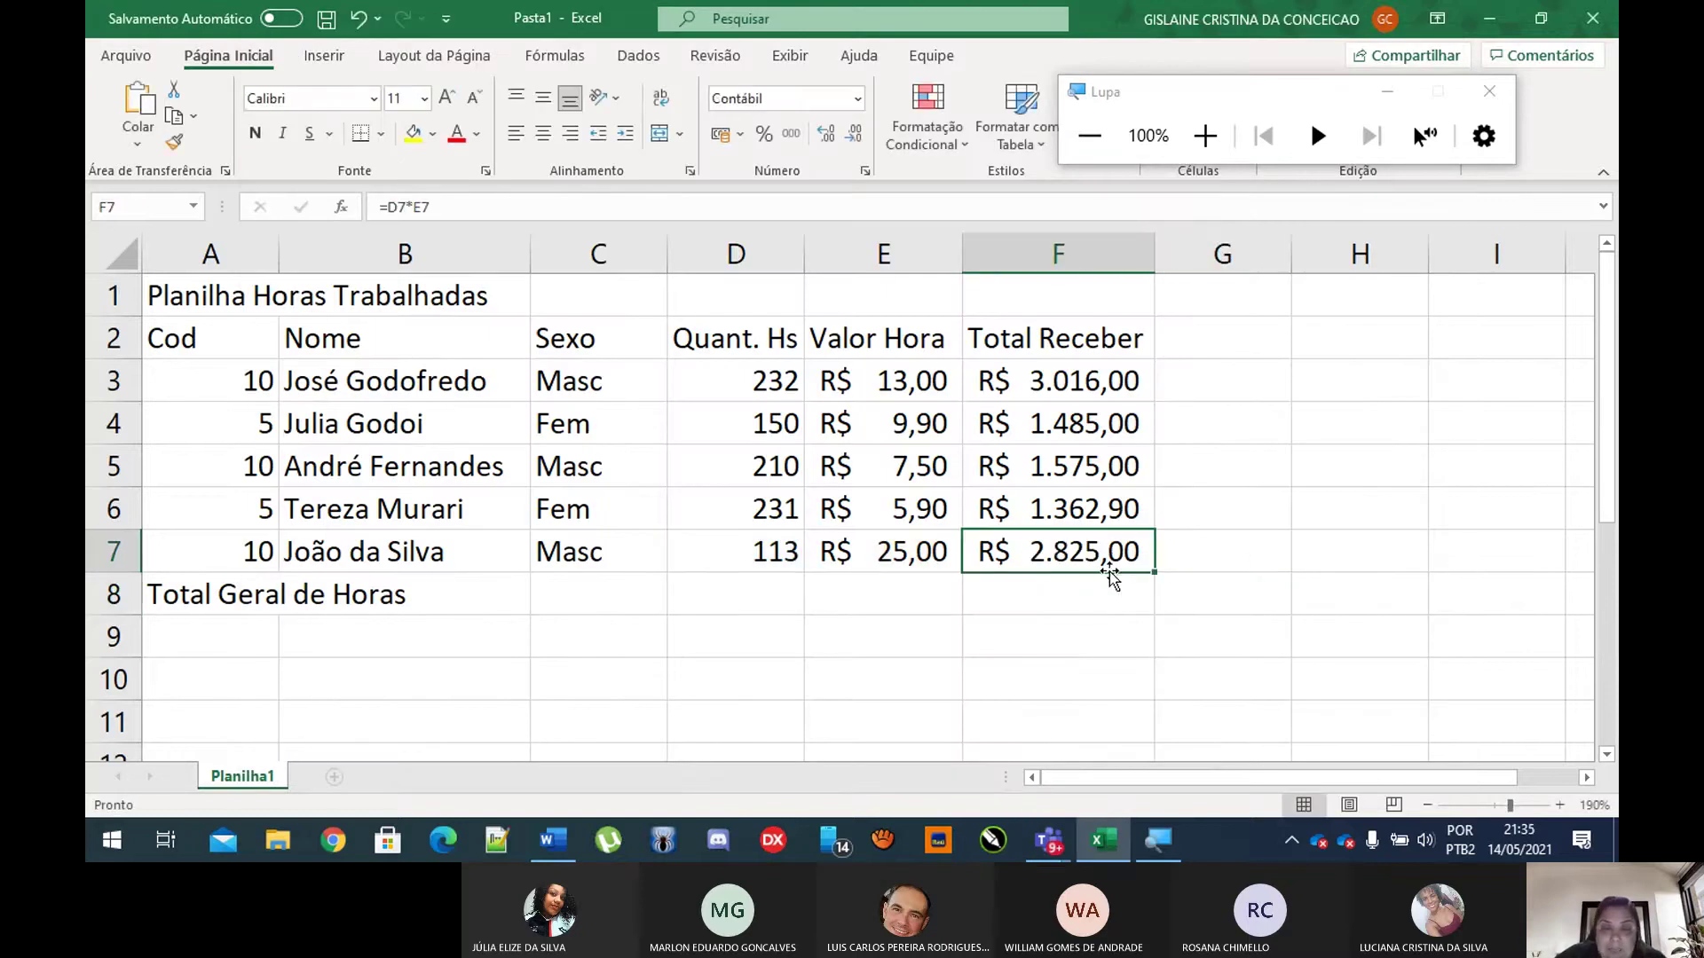
Step: Select the first Total Receber amount in F3 and open the Windows Calculator beside the table
{"action": "left_click", "coordinate": [1091, 385]}
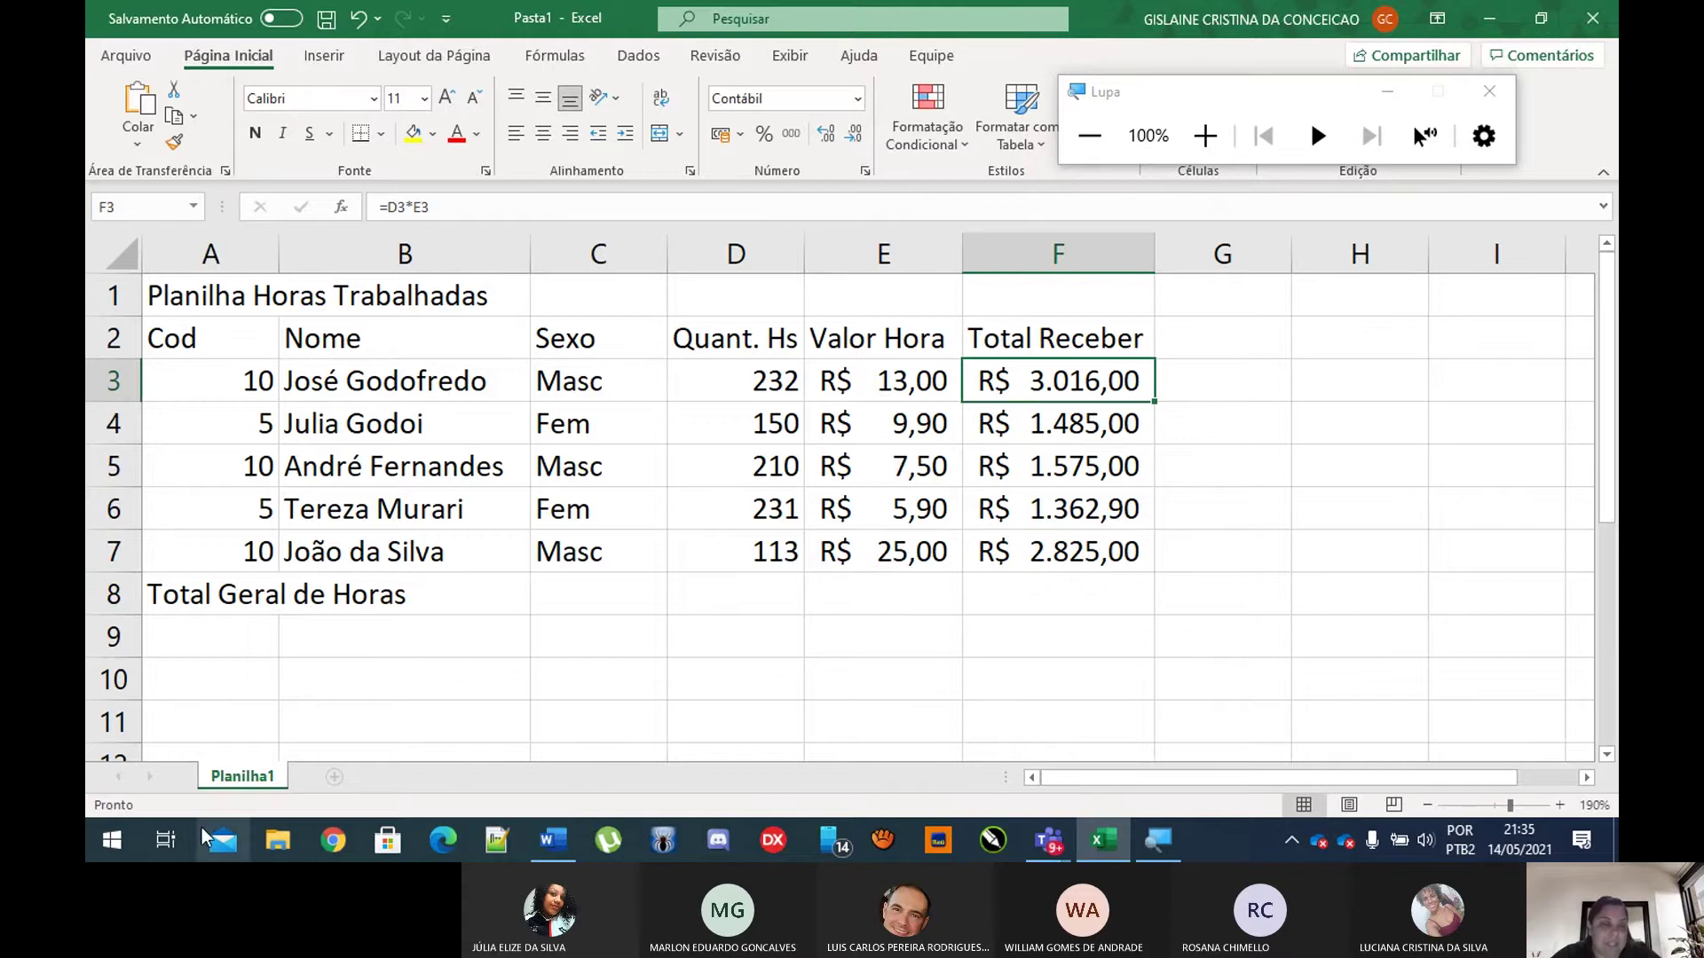
{"action": "left_click", "coordinate": [117, 837]}
{"action": "type", "text": "cal"}
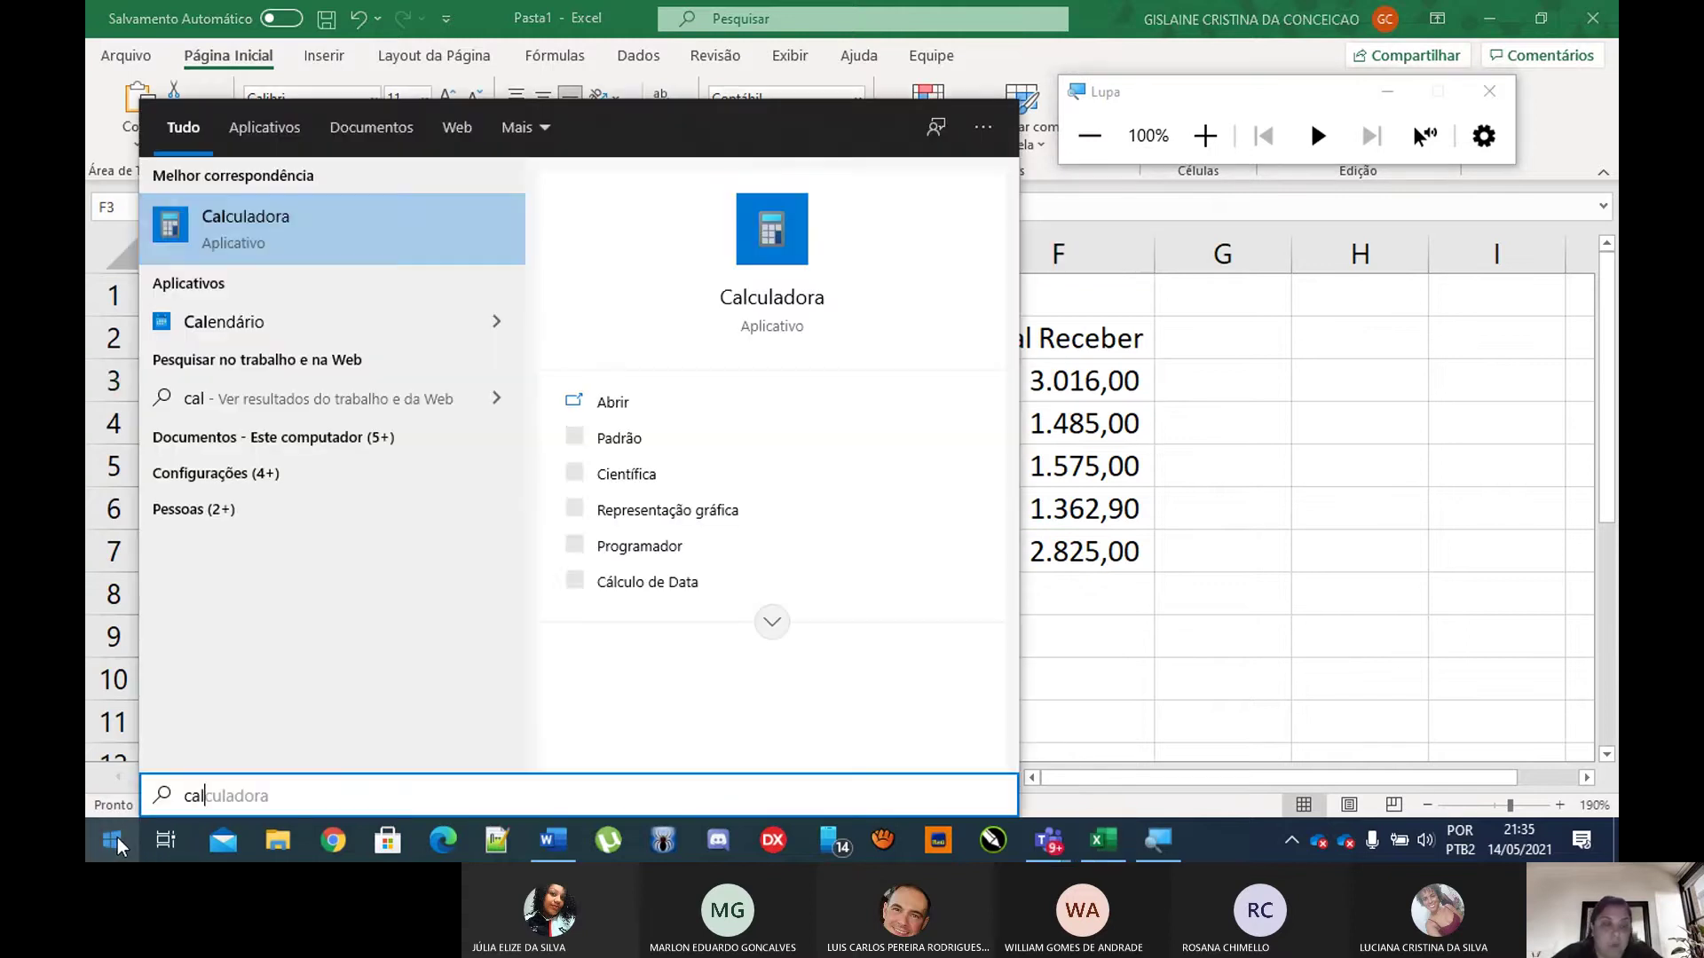
{"action": "left_click", "coordinate": [371, 238]}
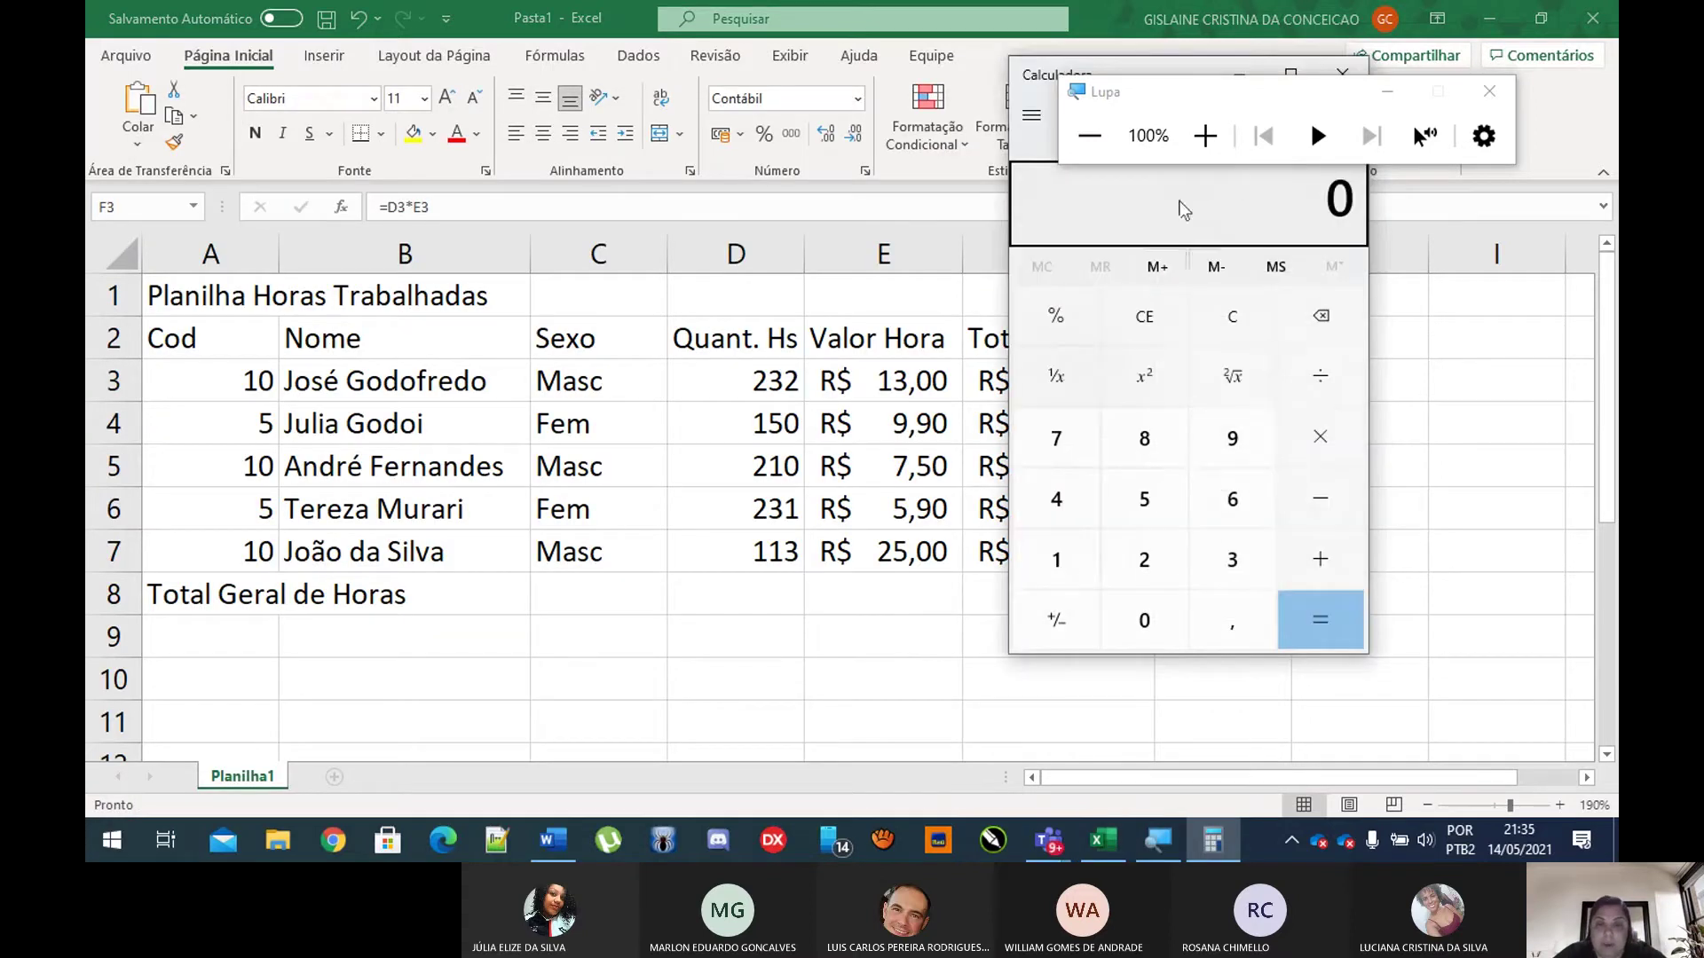
{"action": "left_click_drag", "start_coordinate": [1030, 74], "coordinate": [1264, 150]}
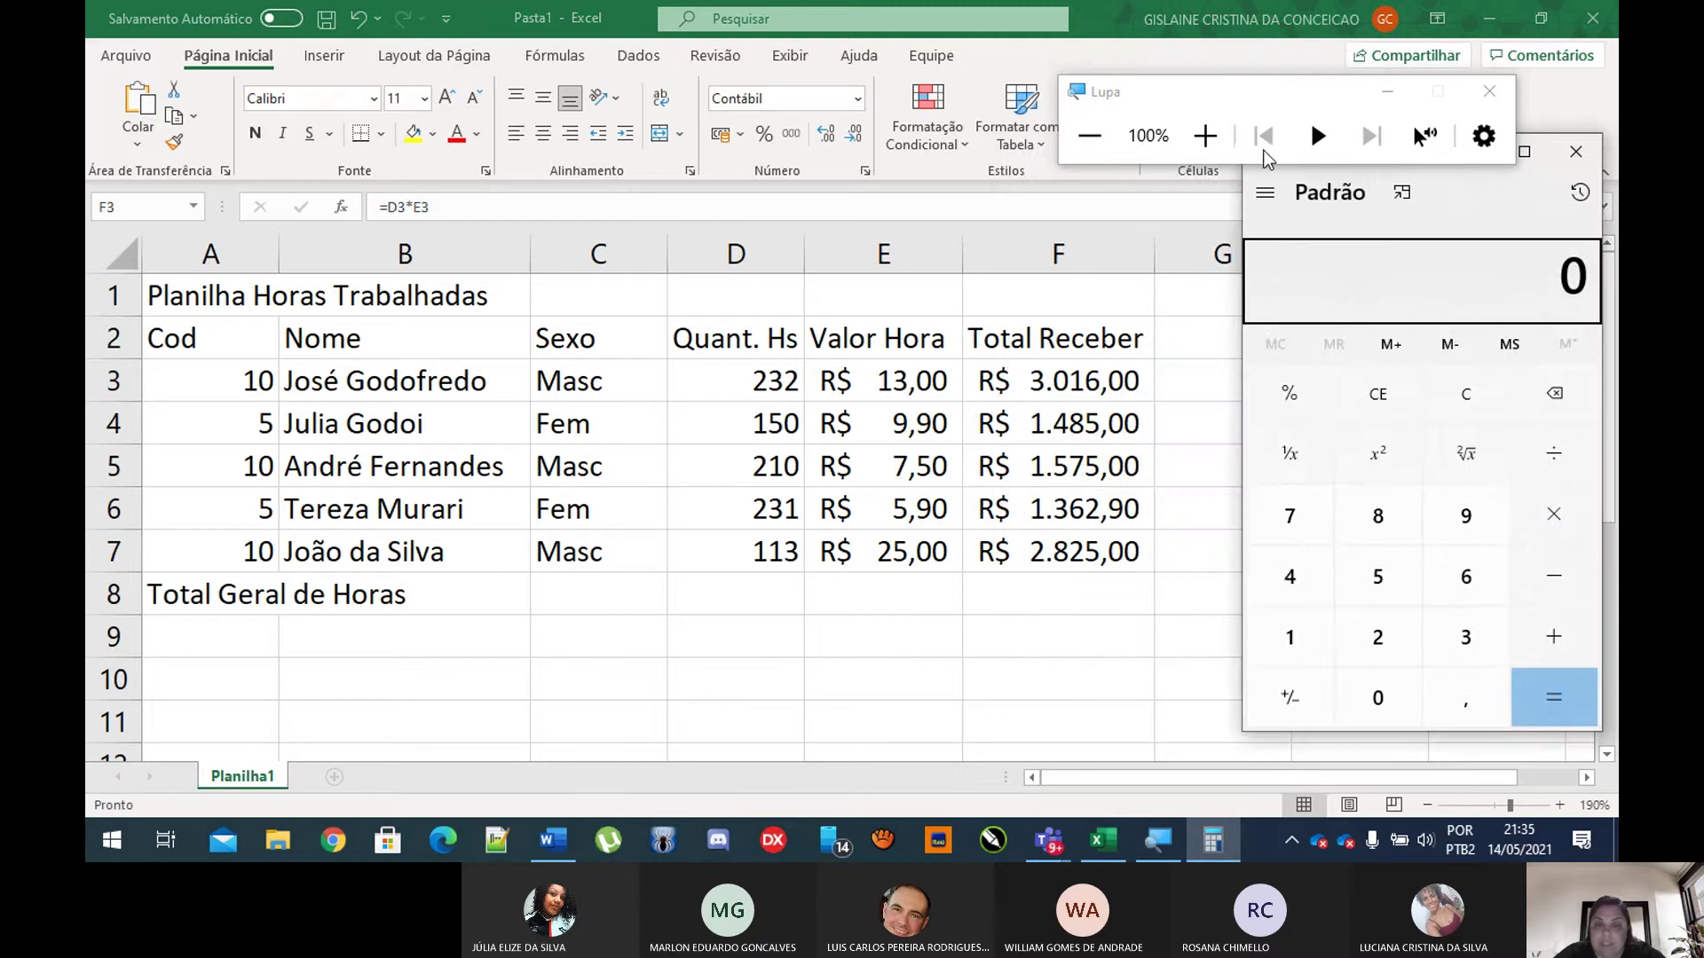
Step: Multiply 232 by 13 in Calculator to check the first record's Total Receber
{"action": "type", "text": "232"}
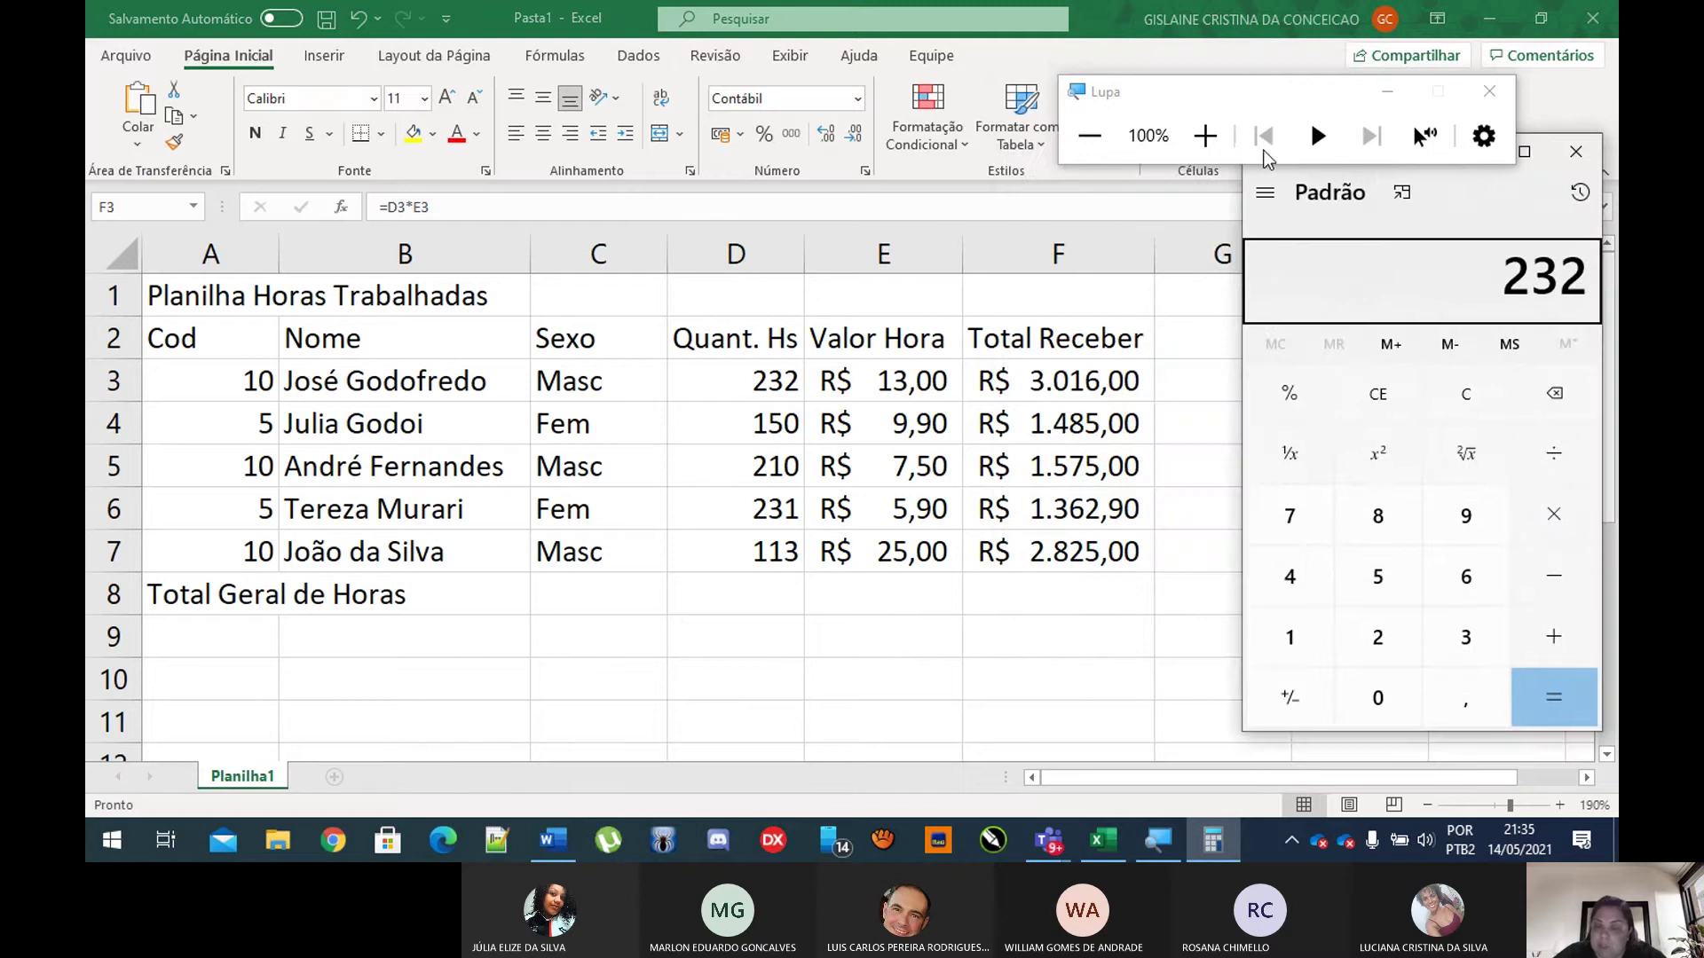
{"action": "key", "text": "asterisk"}
{"action": "type", "text": "13"}
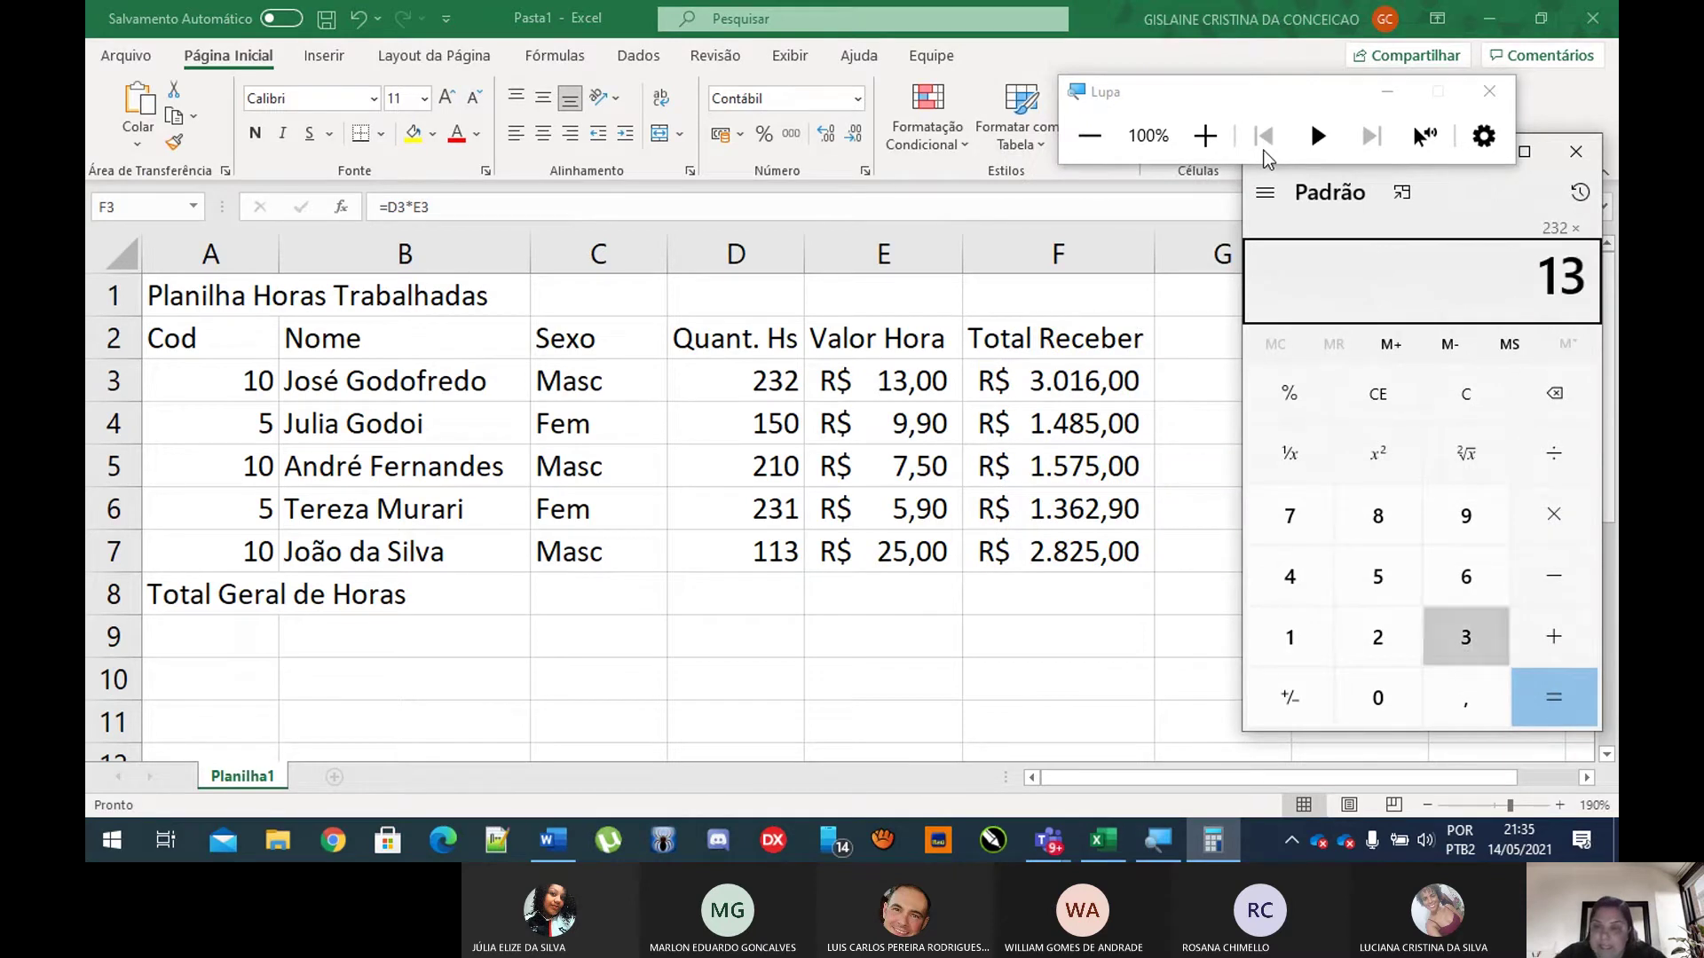
{"action": "key", "text": "Return"}
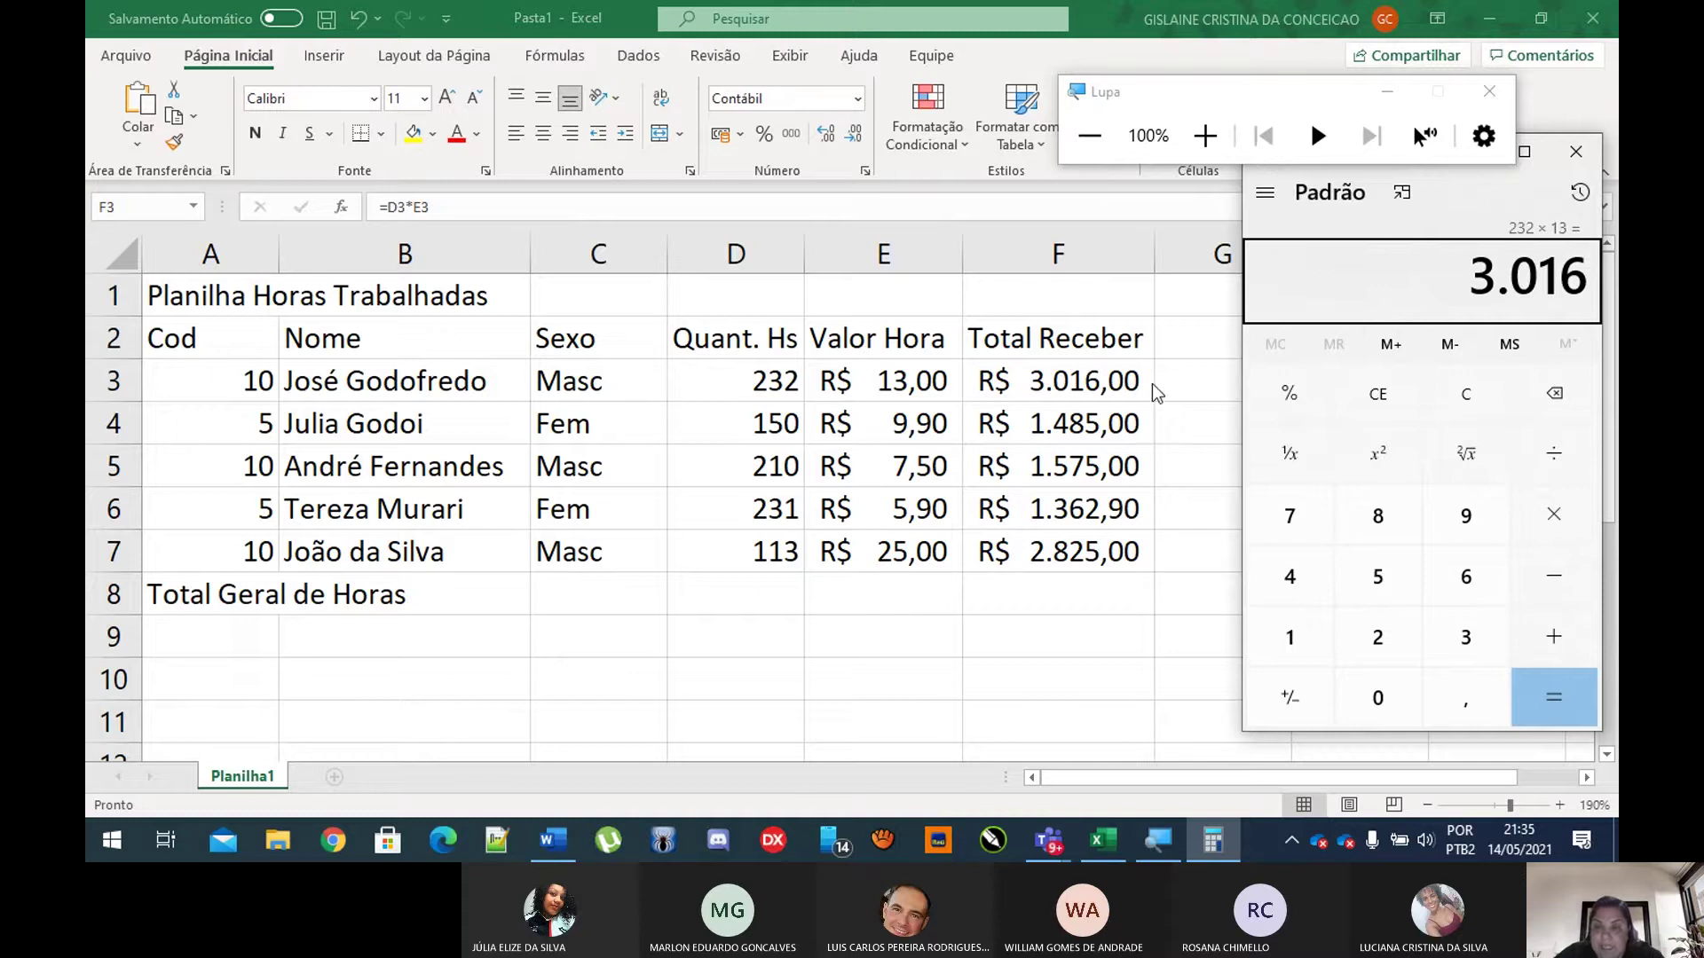
Step: Clear the calculator and multiply 150 by 9,9 to check the Total Receber in row 4
{"action": "left_click", "coordinate": [1463, 397]}
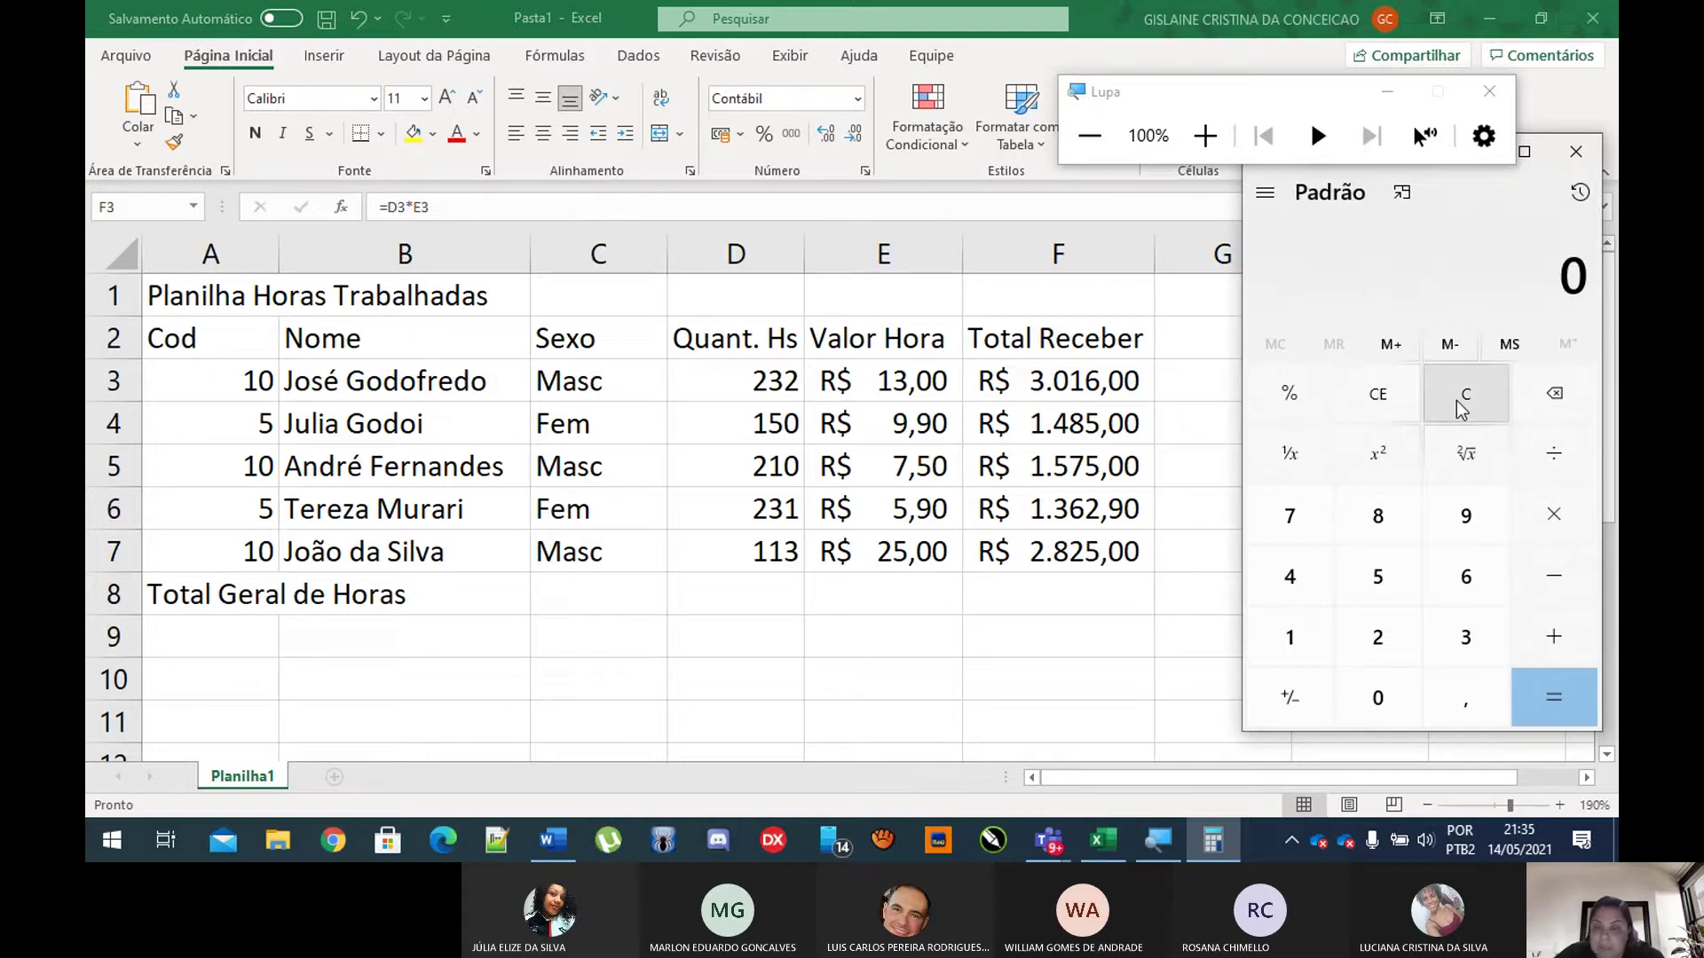
{"action": "key", "text": "asterisk"}
{"action": "key", "text": "9"}
{"action": "key", "text": "comma"}
{"action": "key", "text": "9"}
{"action": "key", "text": "Return"}
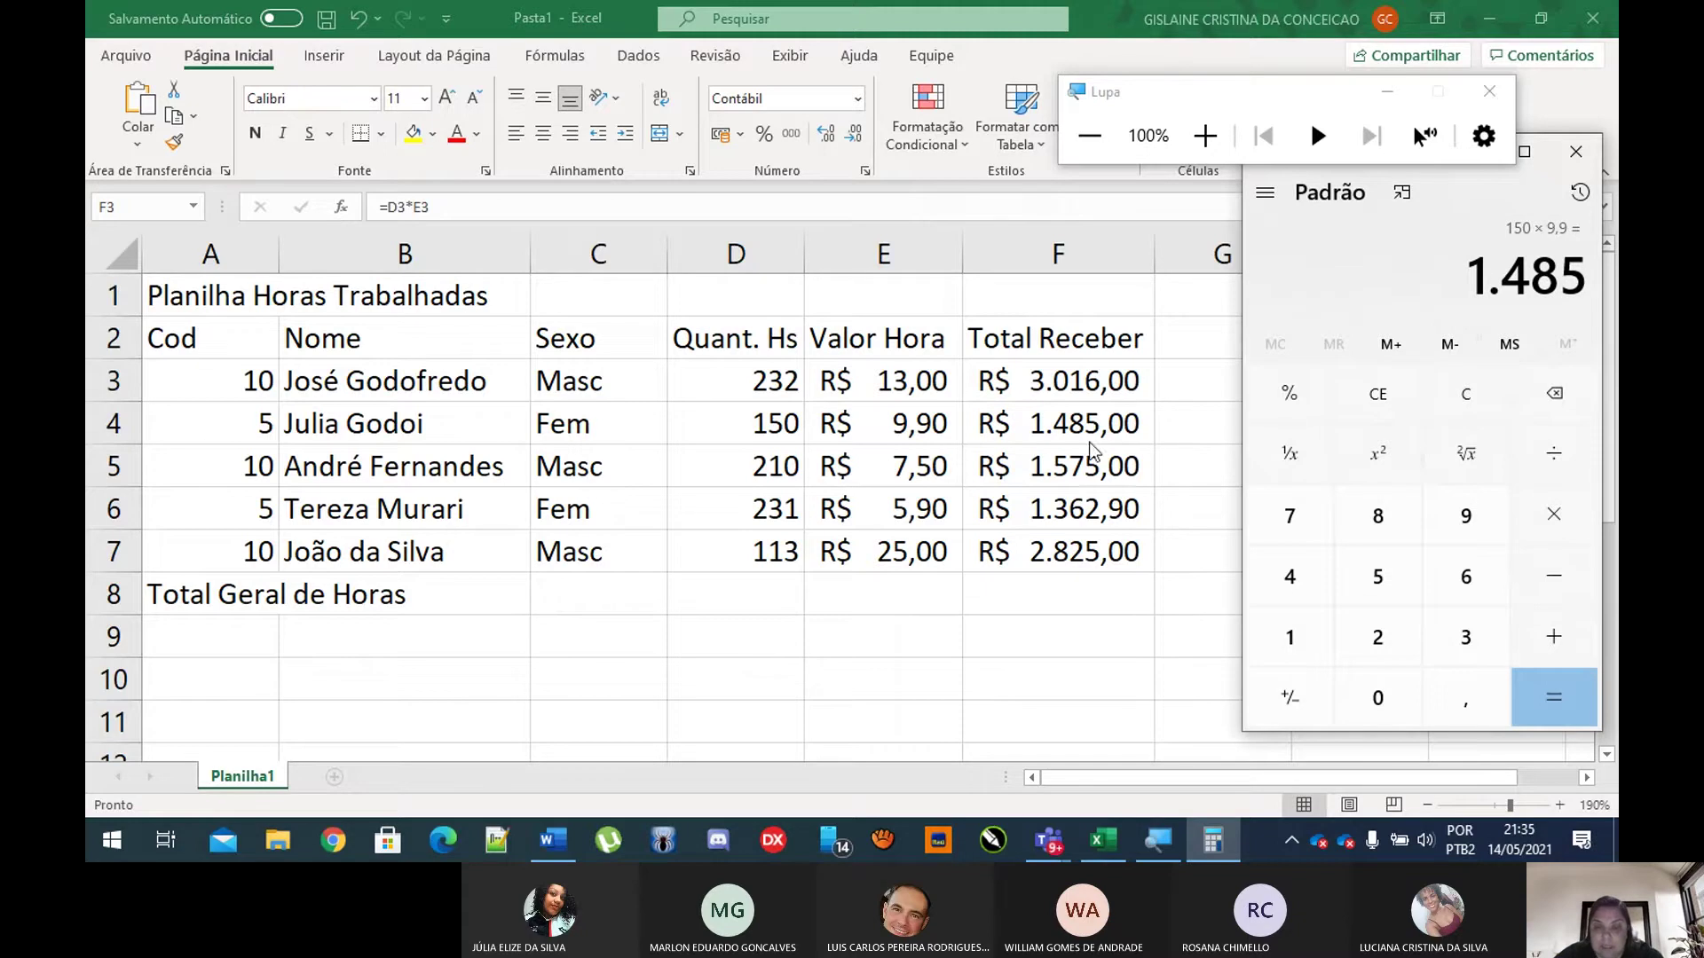
Step: Clear the calculator and multiply 210 by 7,50 to check the Total Receber in row 5
{"action": "left_click", "coordinate": [1459, 395]}
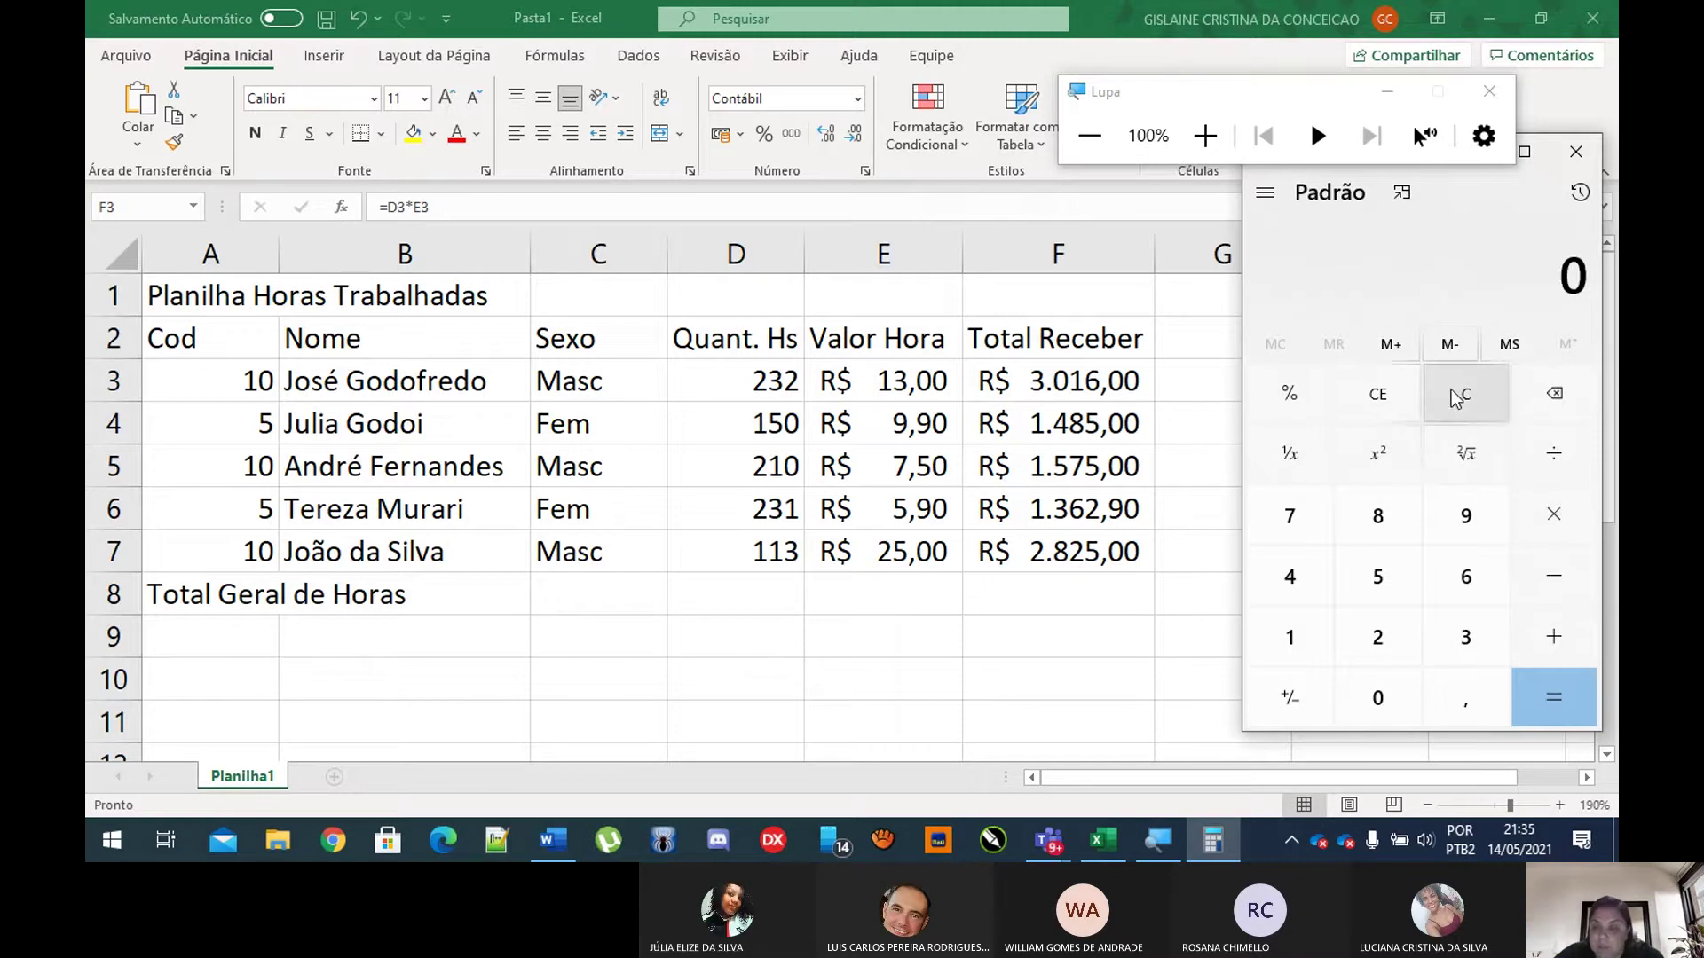
{"action": "type", "text": "210"}
{"action": "key", "text": "asterisk"}
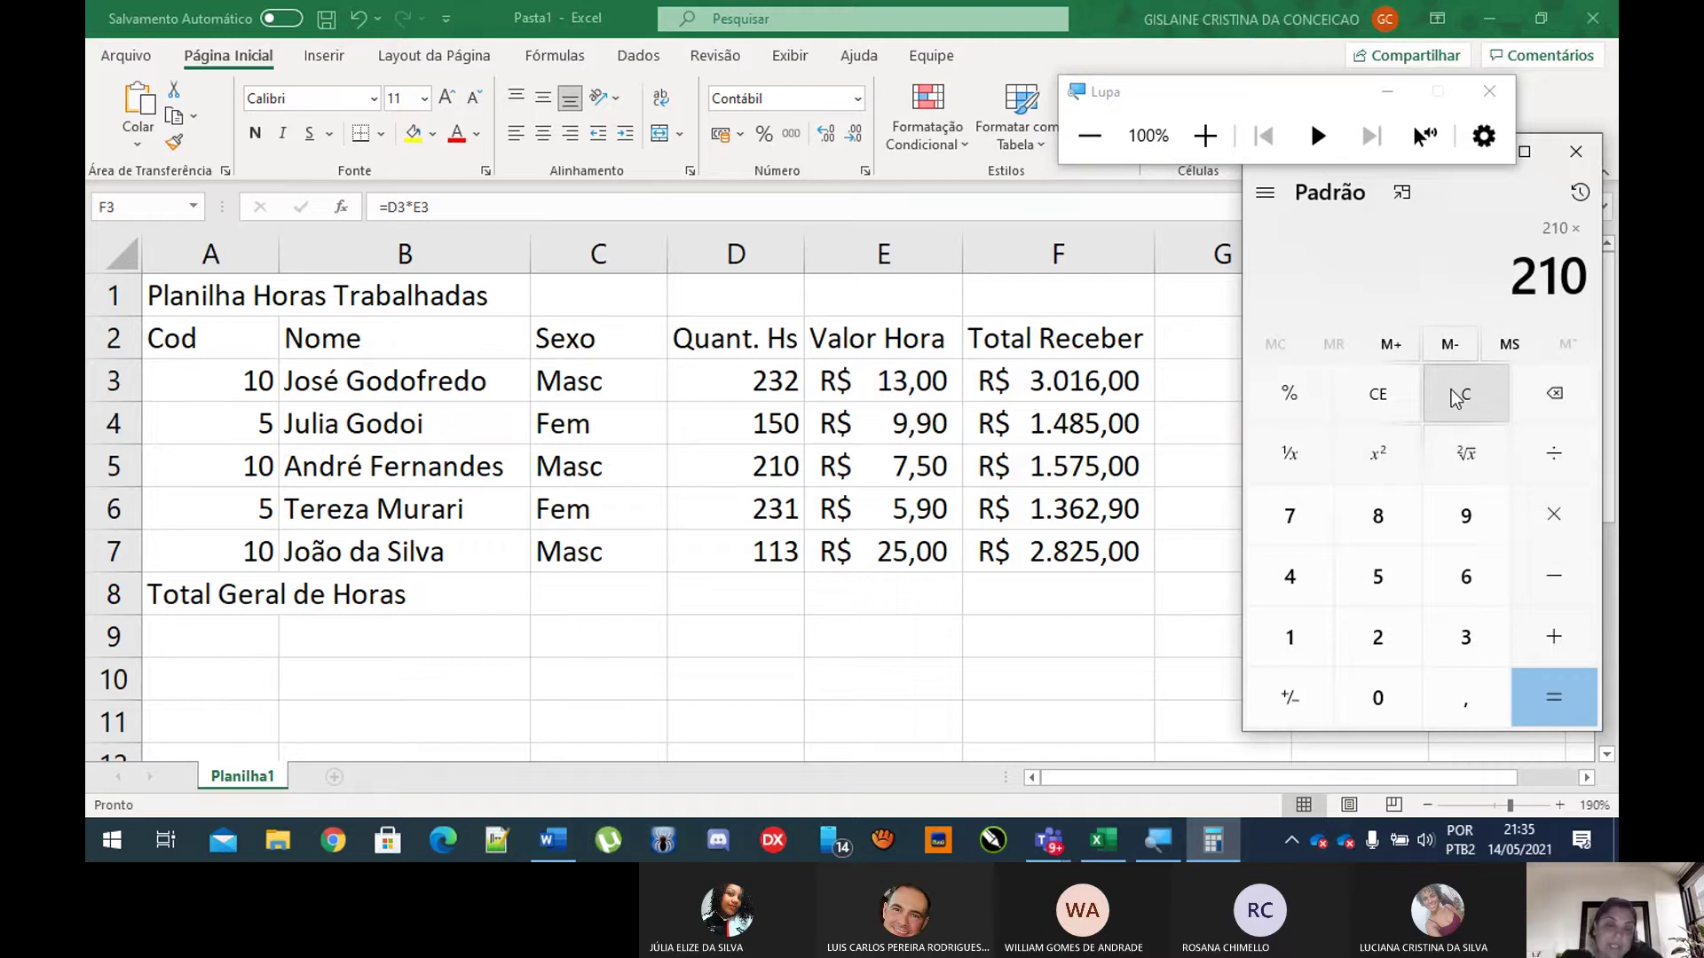
{"action": "type", "text": "7,25"}
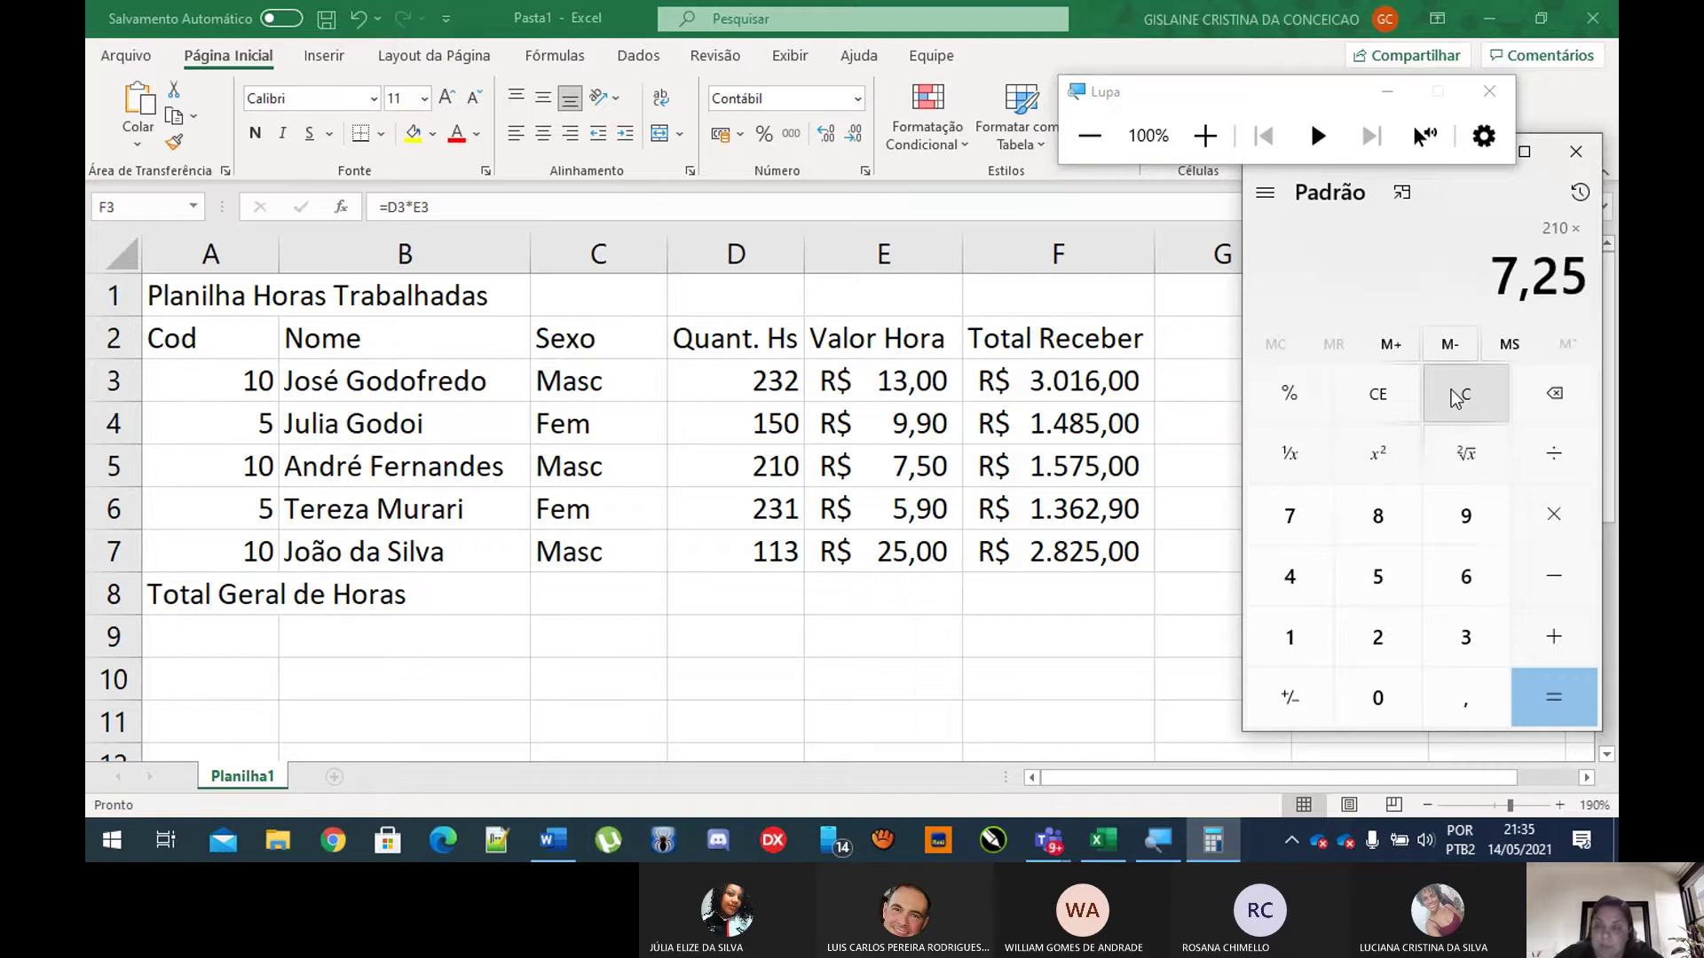
{"action": "key", "text": "BackSpace"}
{"action": "key", "text": "BackSpace"}
{"action": "type", "text": "50"}
{"action": "key", "text": "Return"}
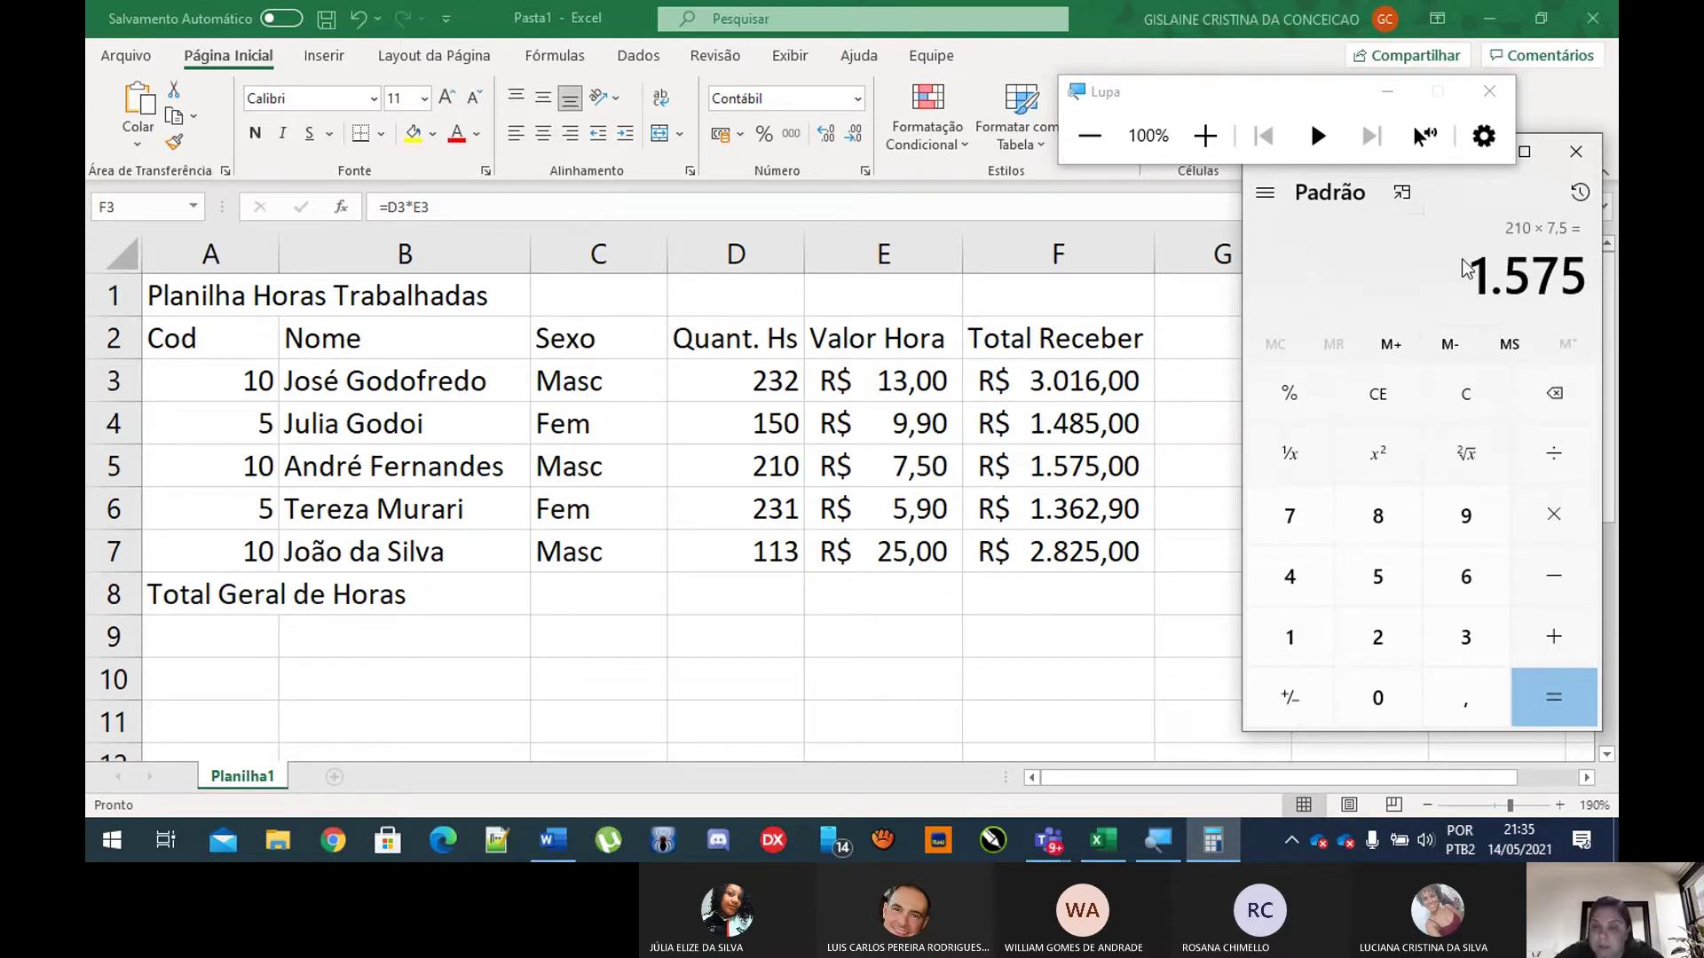
Step: Clear the calculator and multiply 231 by 5,9 to check the Total Receber in row 6
{"action": "left_click", "coordinate": [1462, 381]}
{"action": "type", "text": "2131"}
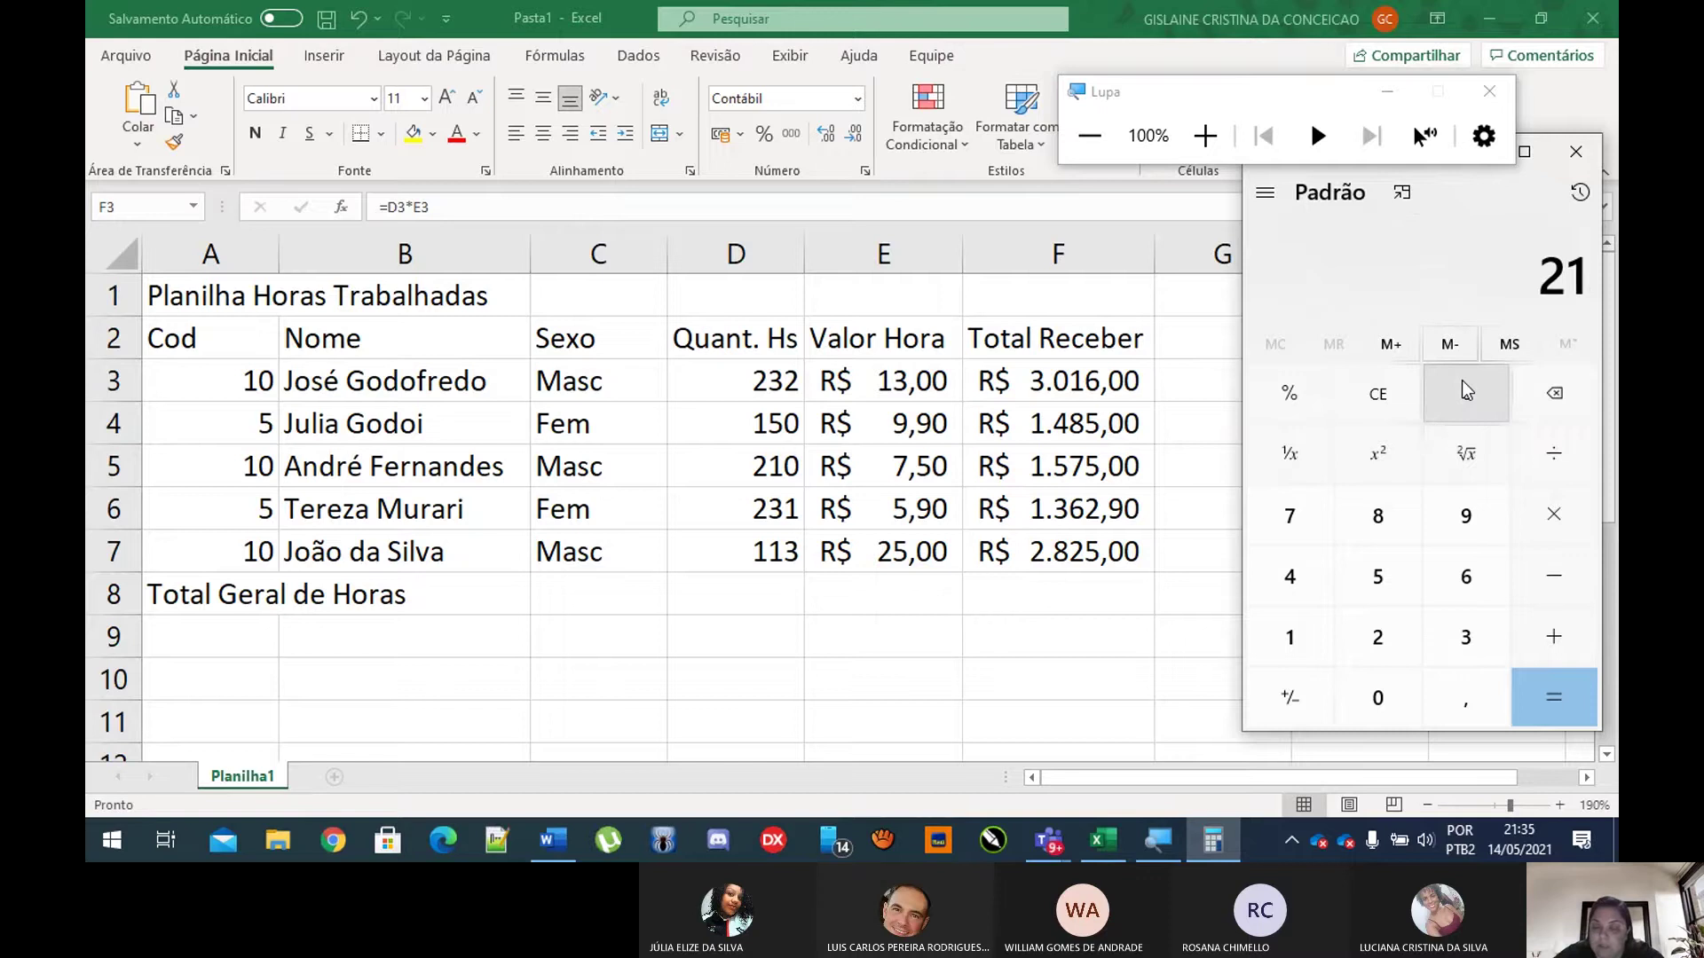
{"action": "key", "text": "asterisk"}
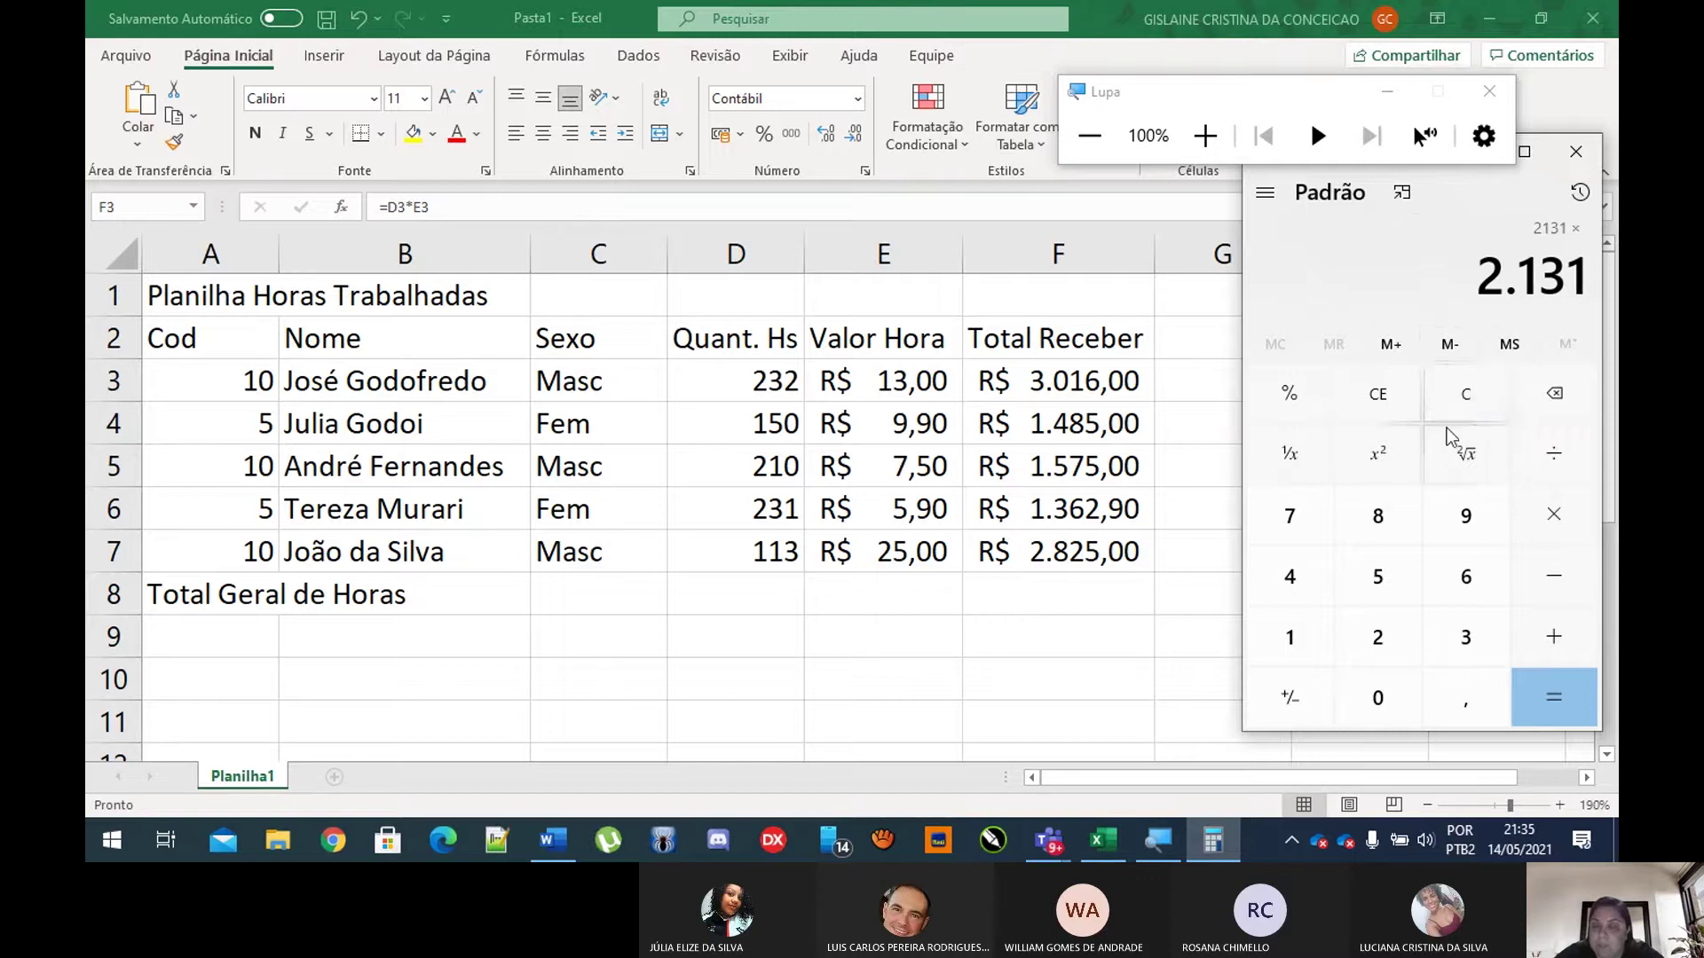
{"action": "left_click", "coordinate": [1440, 397]}
{"action": "type", "text": "231"}
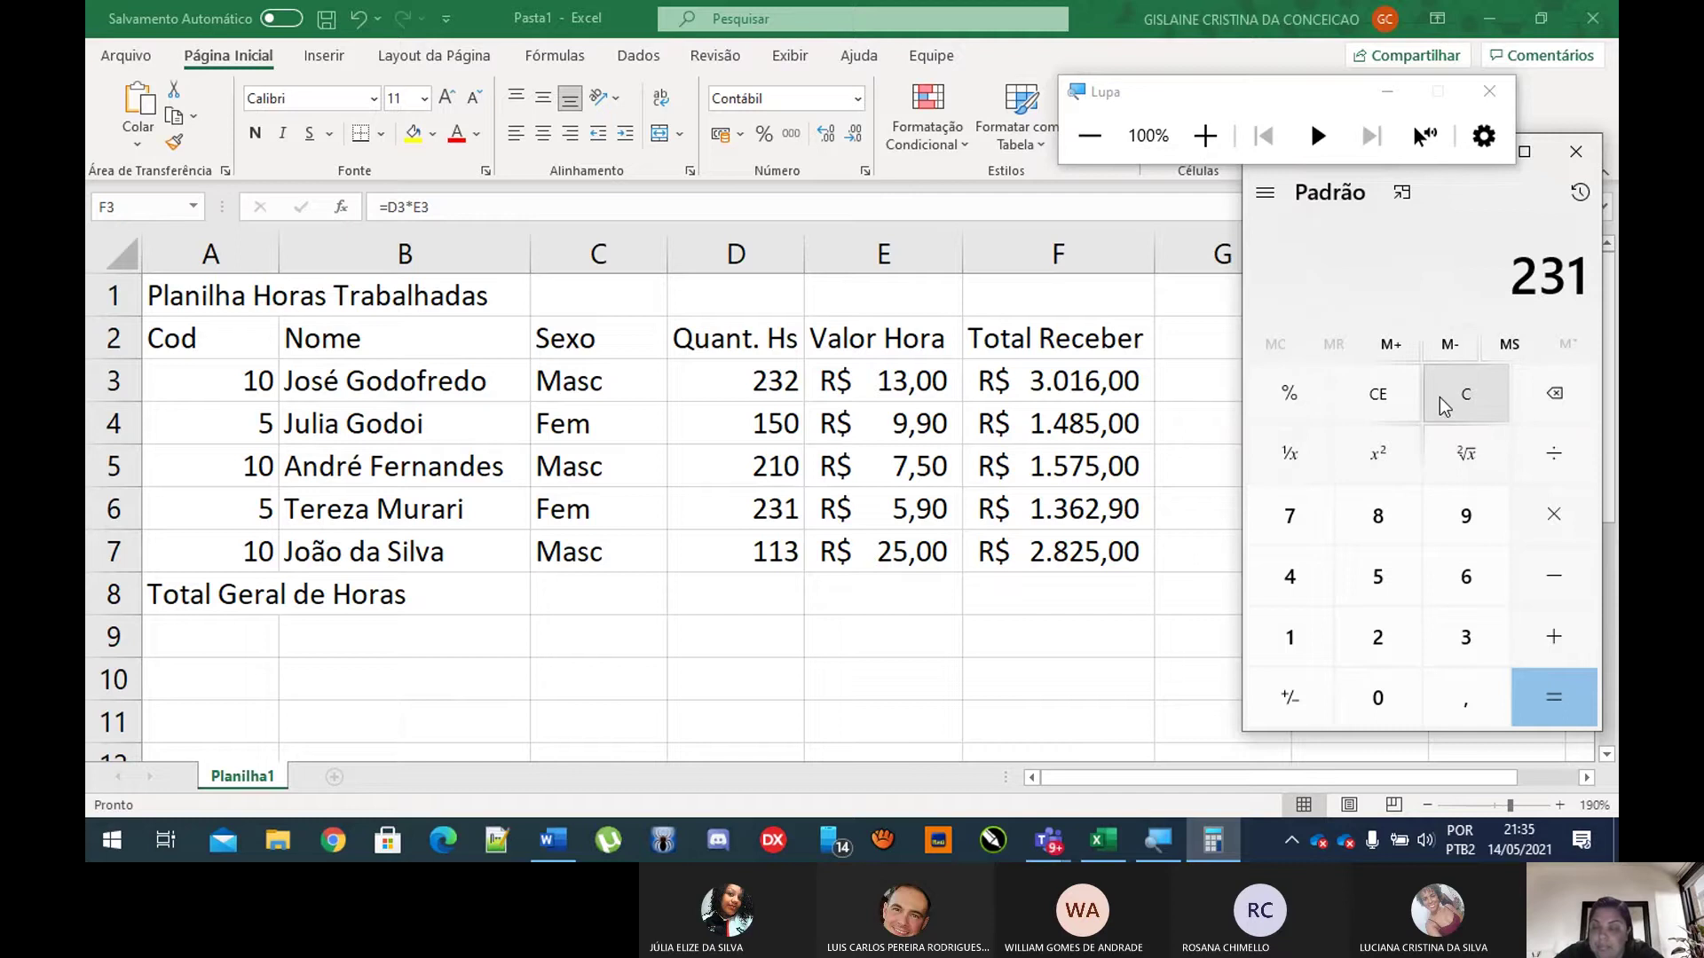
{"action": "key", "text": "asterisk"}
{"action": "type", "text": "5,9"}
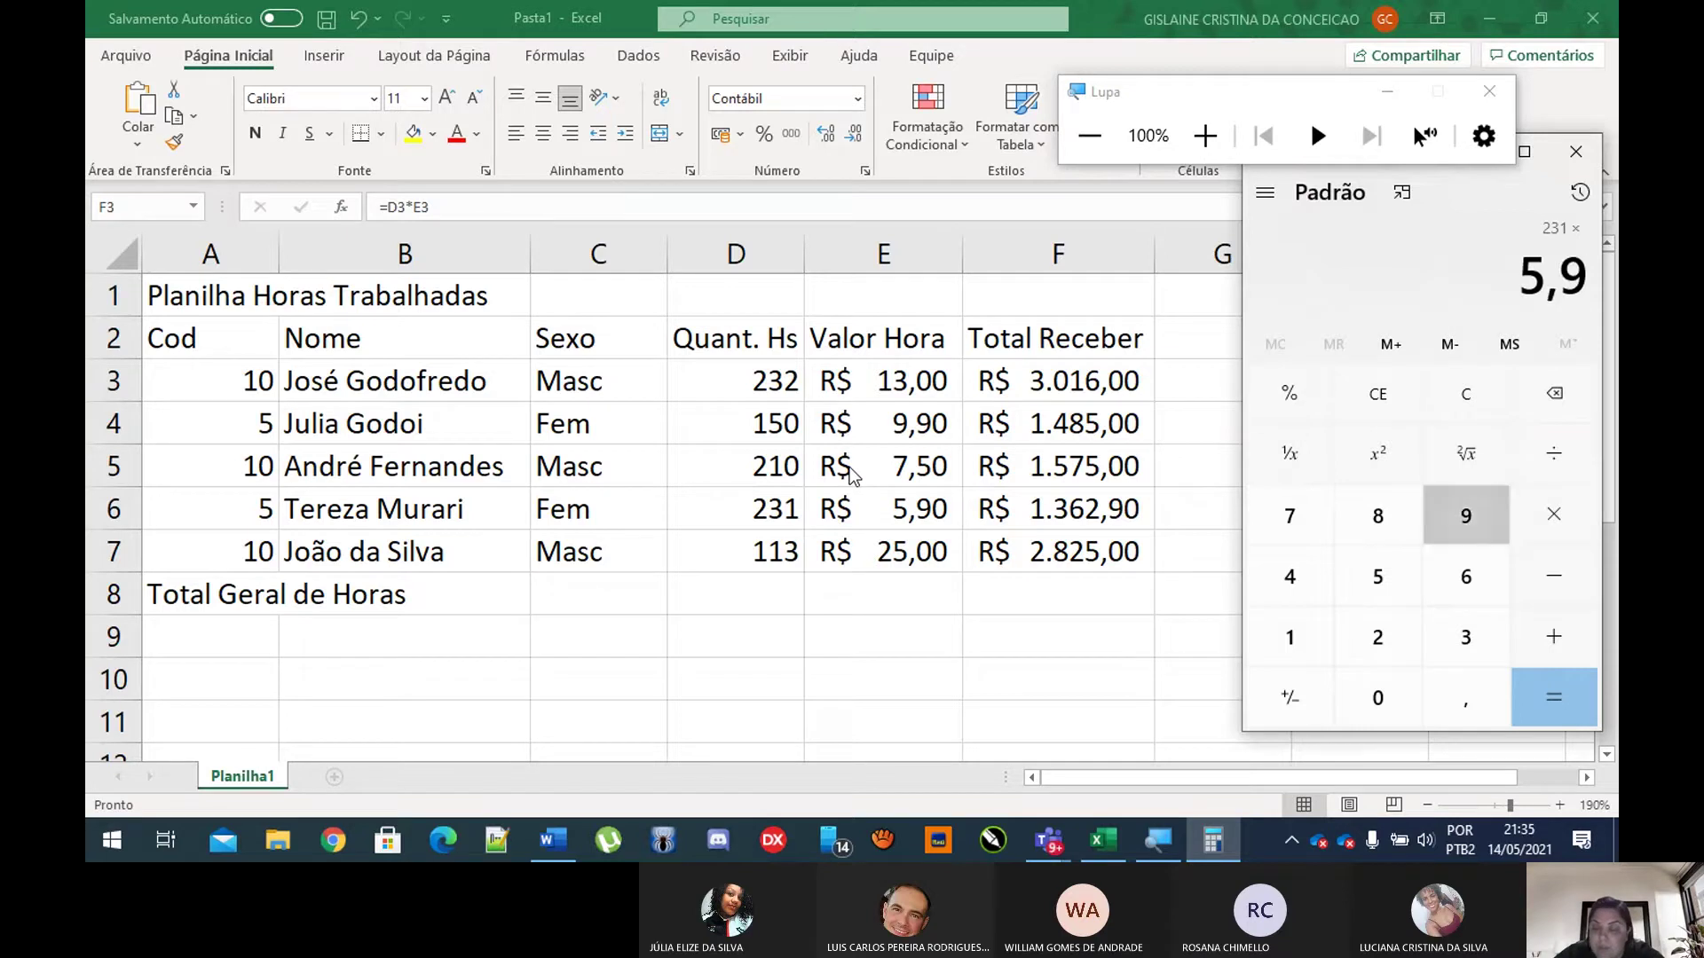
{"action": "key", "text": "Return"}
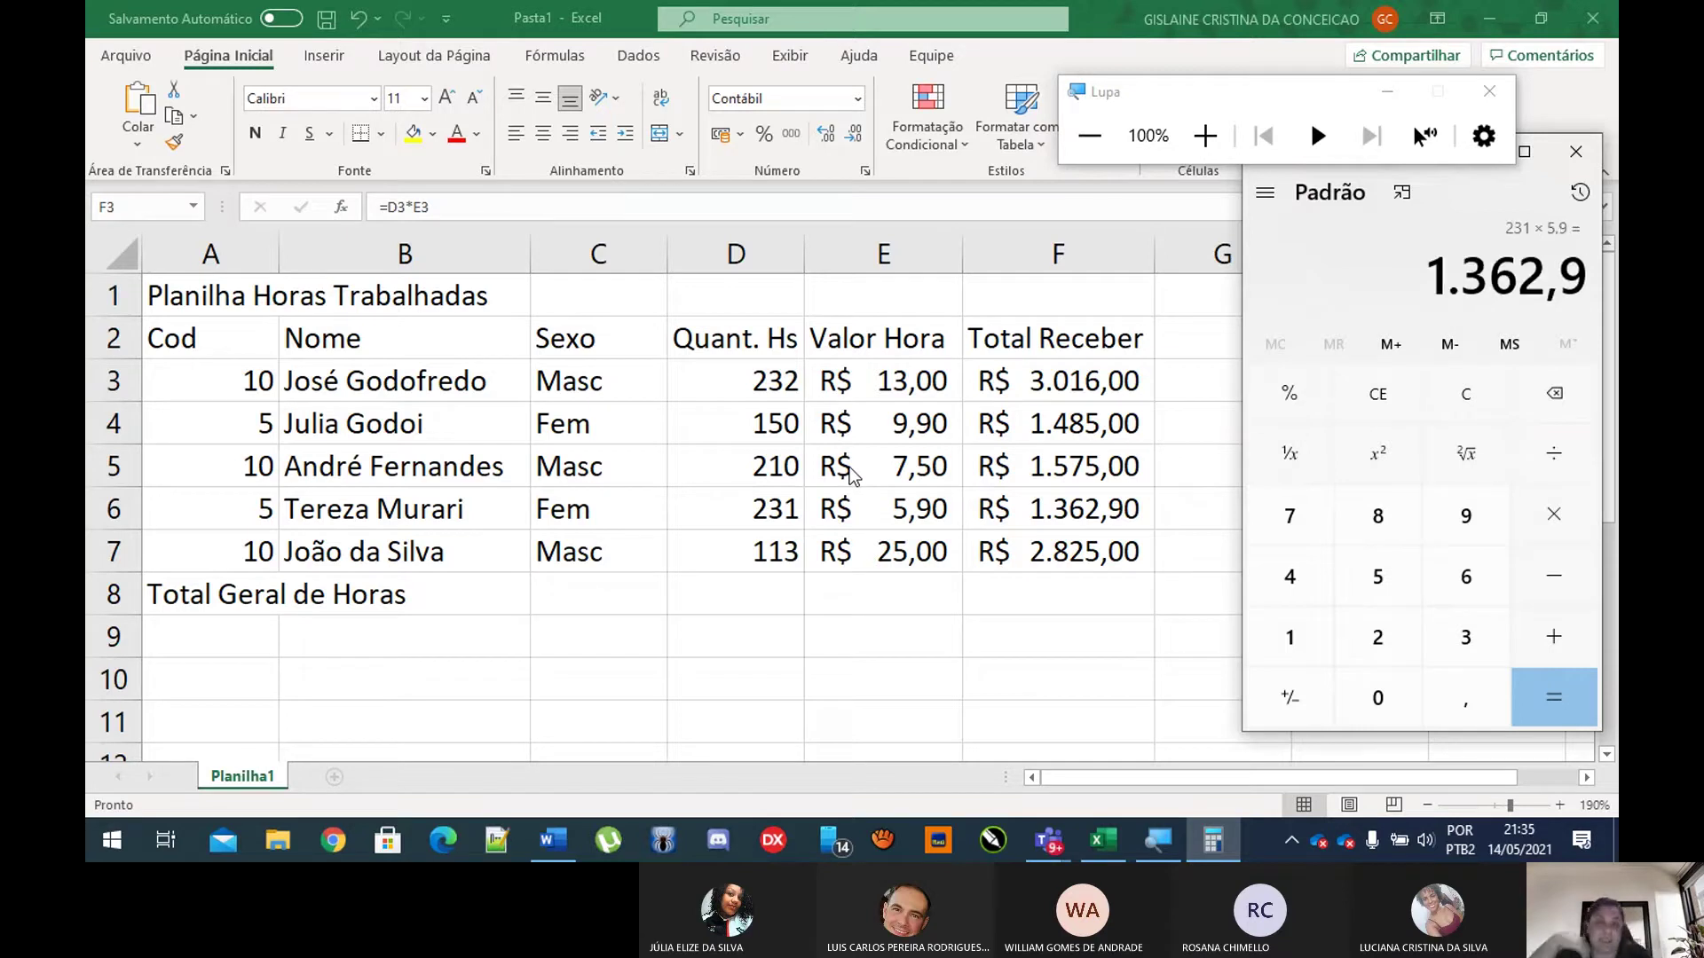
Step: Clear the calculator and multiply 113 by 25 to check the Total Receber in row 7
{"action": "left_click", "coordinate": [1479, 404]}
{"action": "type", "text": "113"}
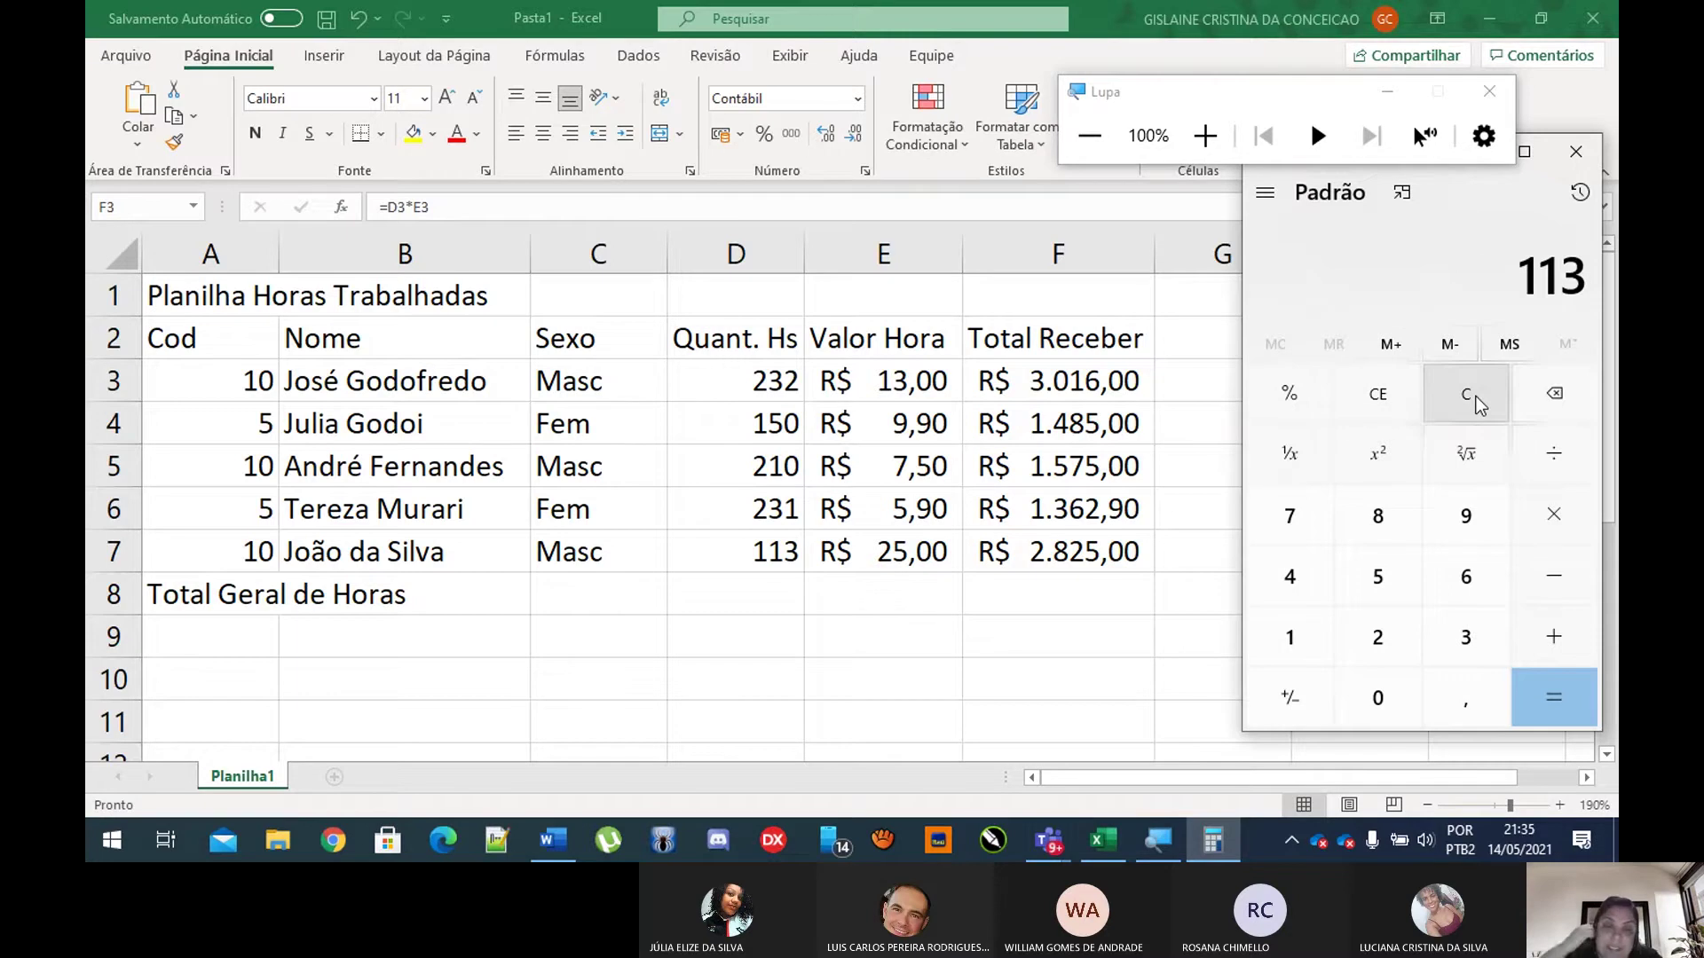
{"action": "type", "text": "*25"}
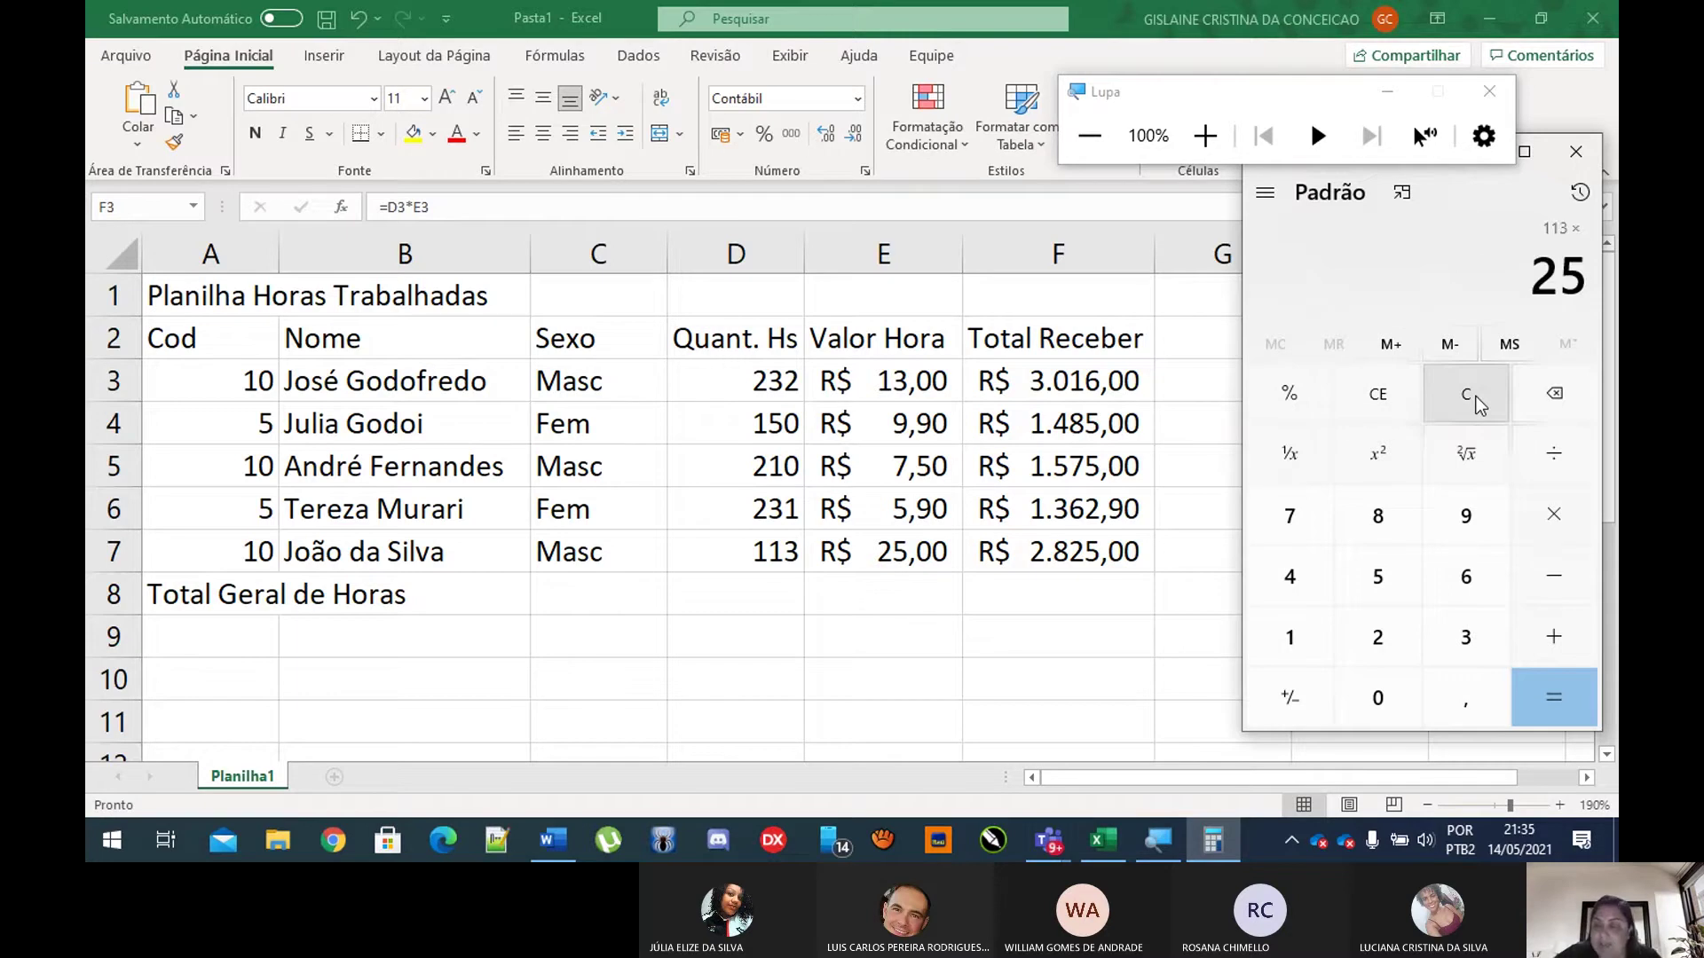
{"action": "key", "text": "Return"}
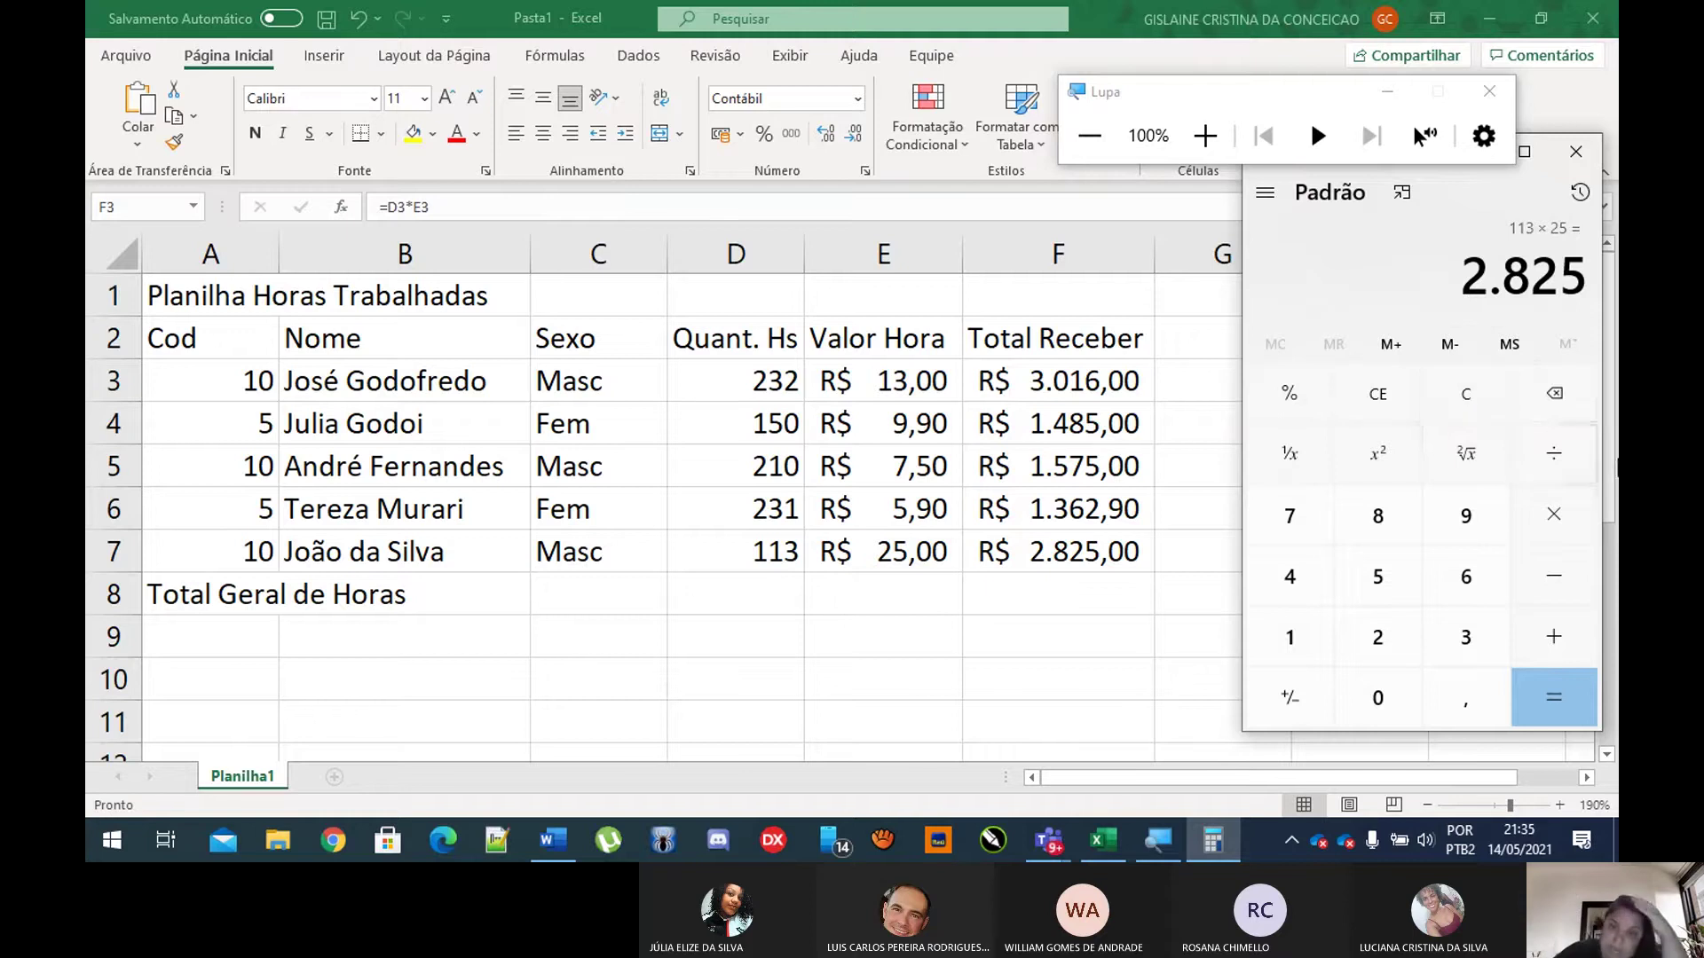
Step: Return to the Excel worksheet and review the formula in F3 with its referenced cells, leaving it by selecting H3
{"action": "left_click", "coordinate": [1101, 383]}
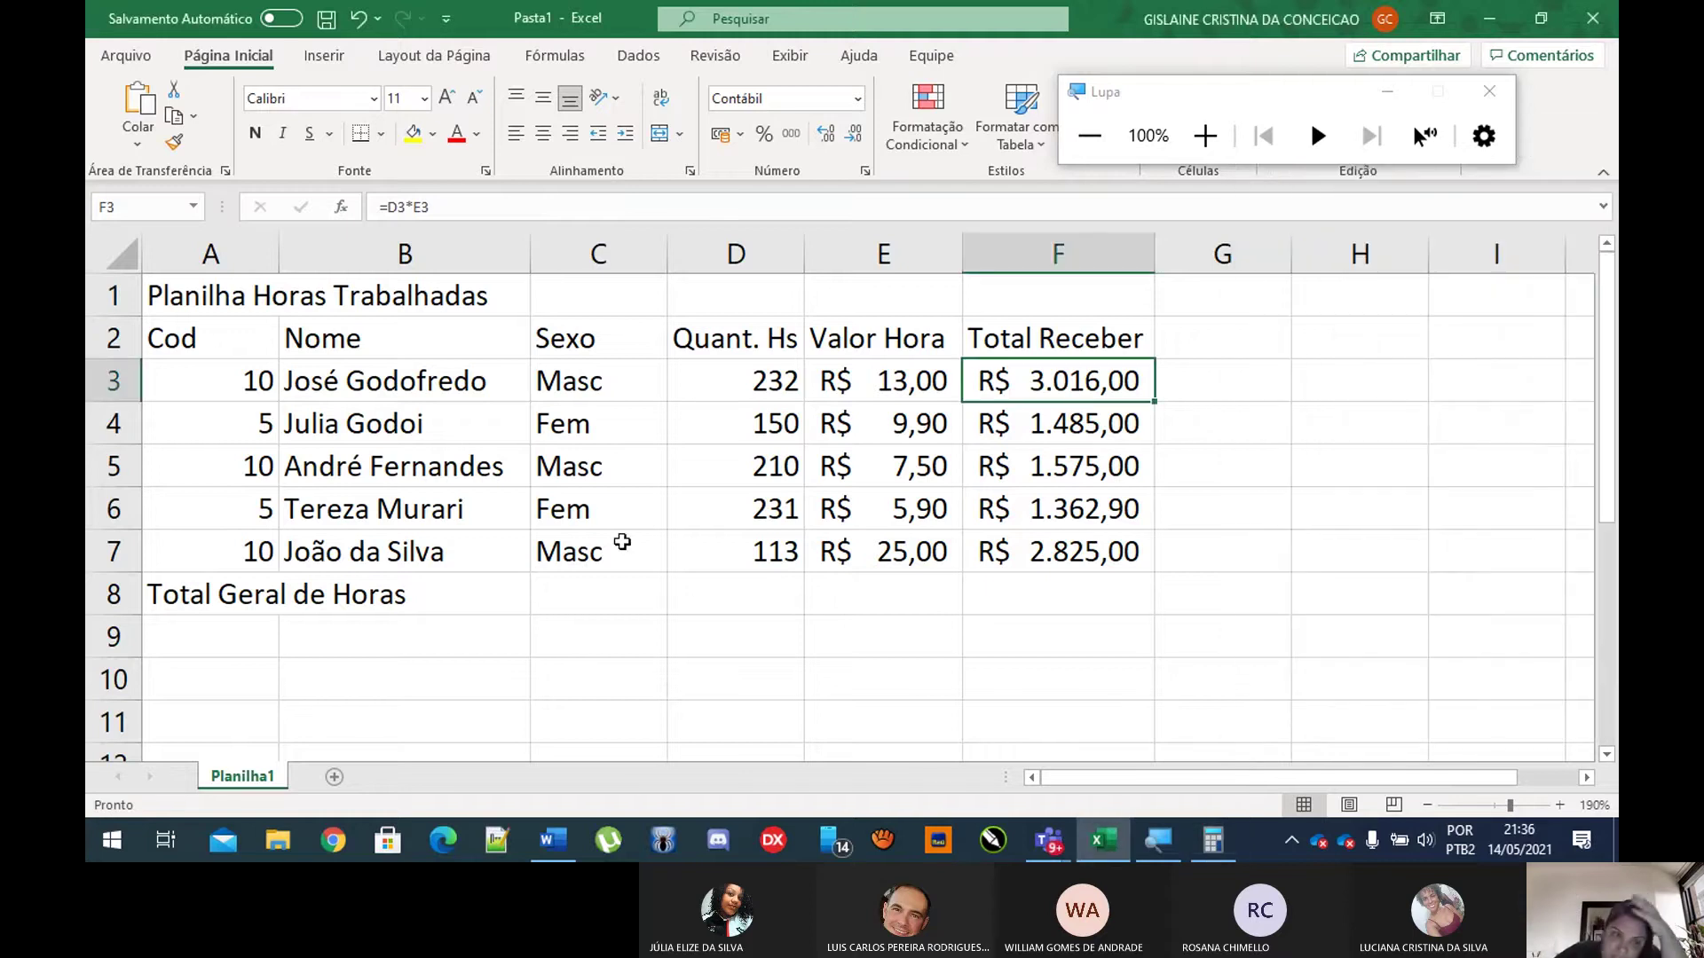
{"action": "left_click", "coordinate": [454, 216]}
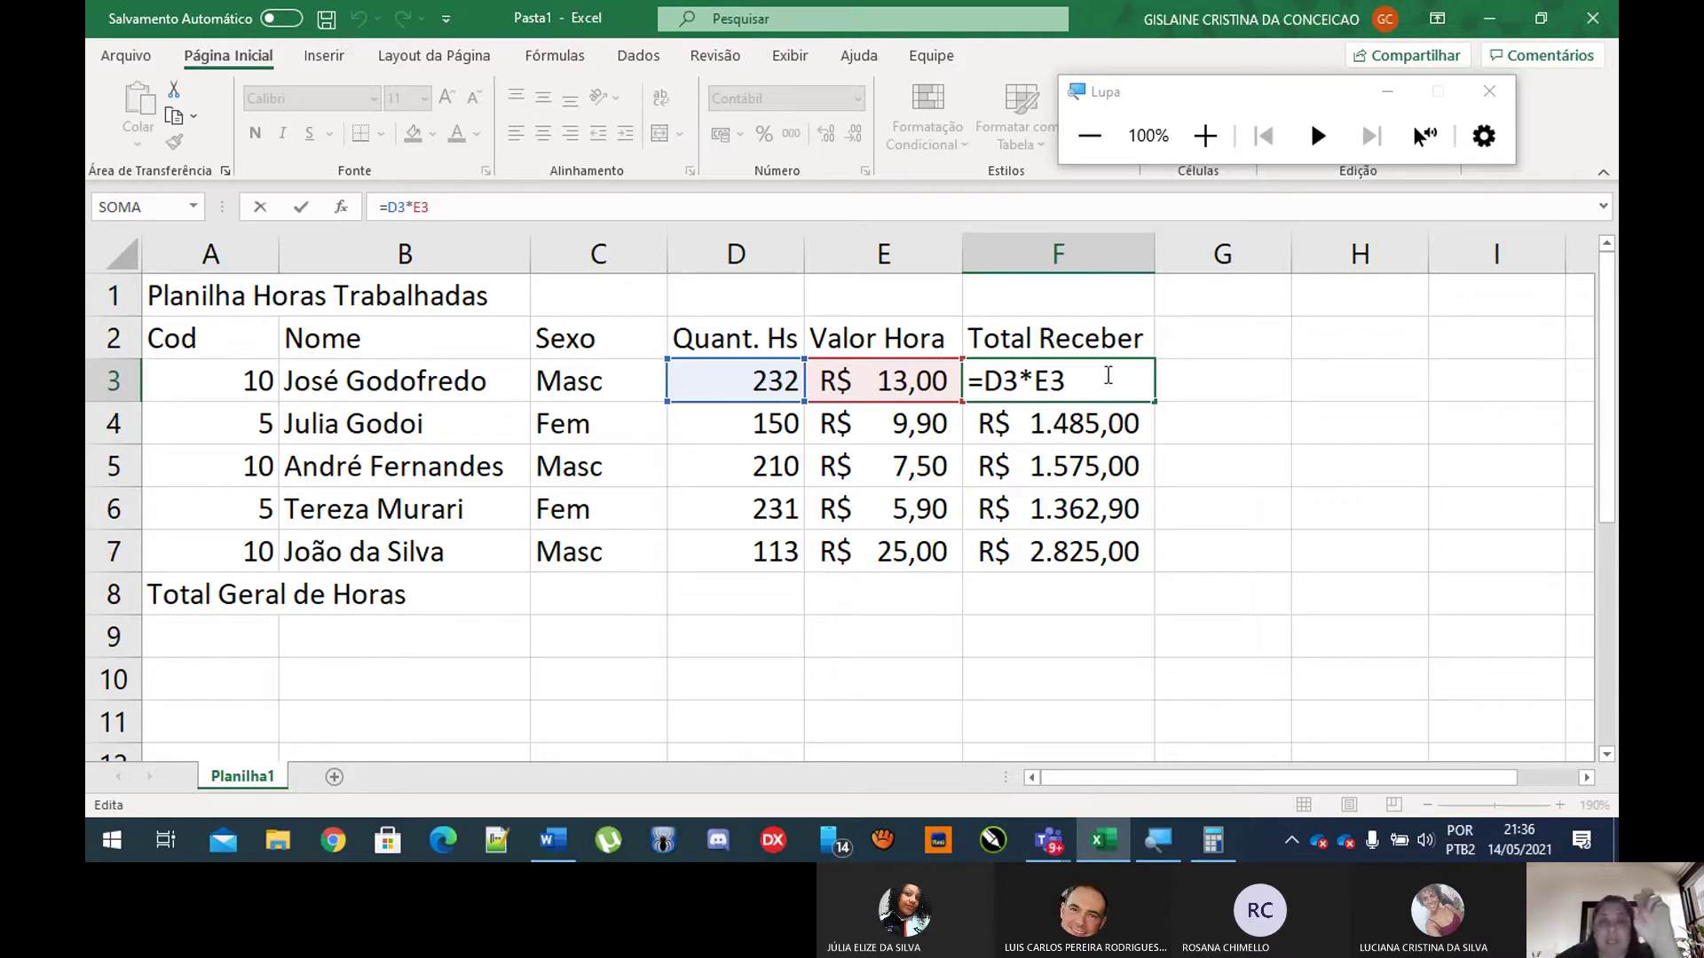
{"action": "left_click", "coordinate": [1410, 377]}
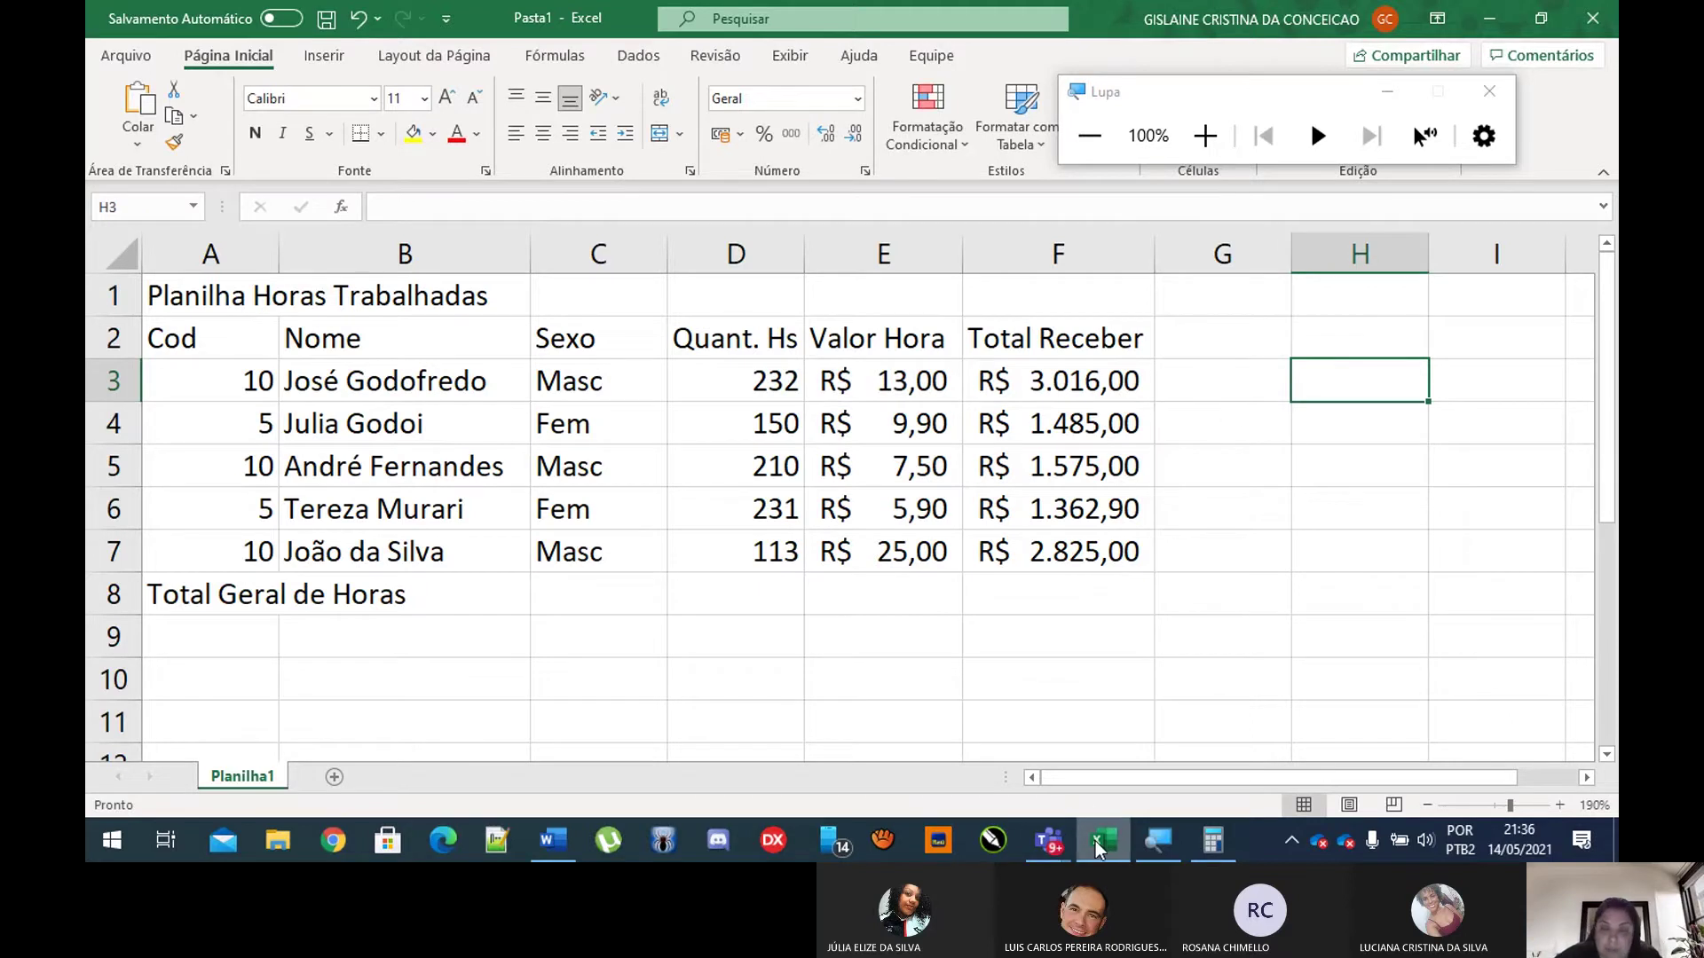
Step: Switch to the Teams meeting window, close the Magnifier and show the meeting chat
{"action": "left_click", "coordinate": [1051, 844]}
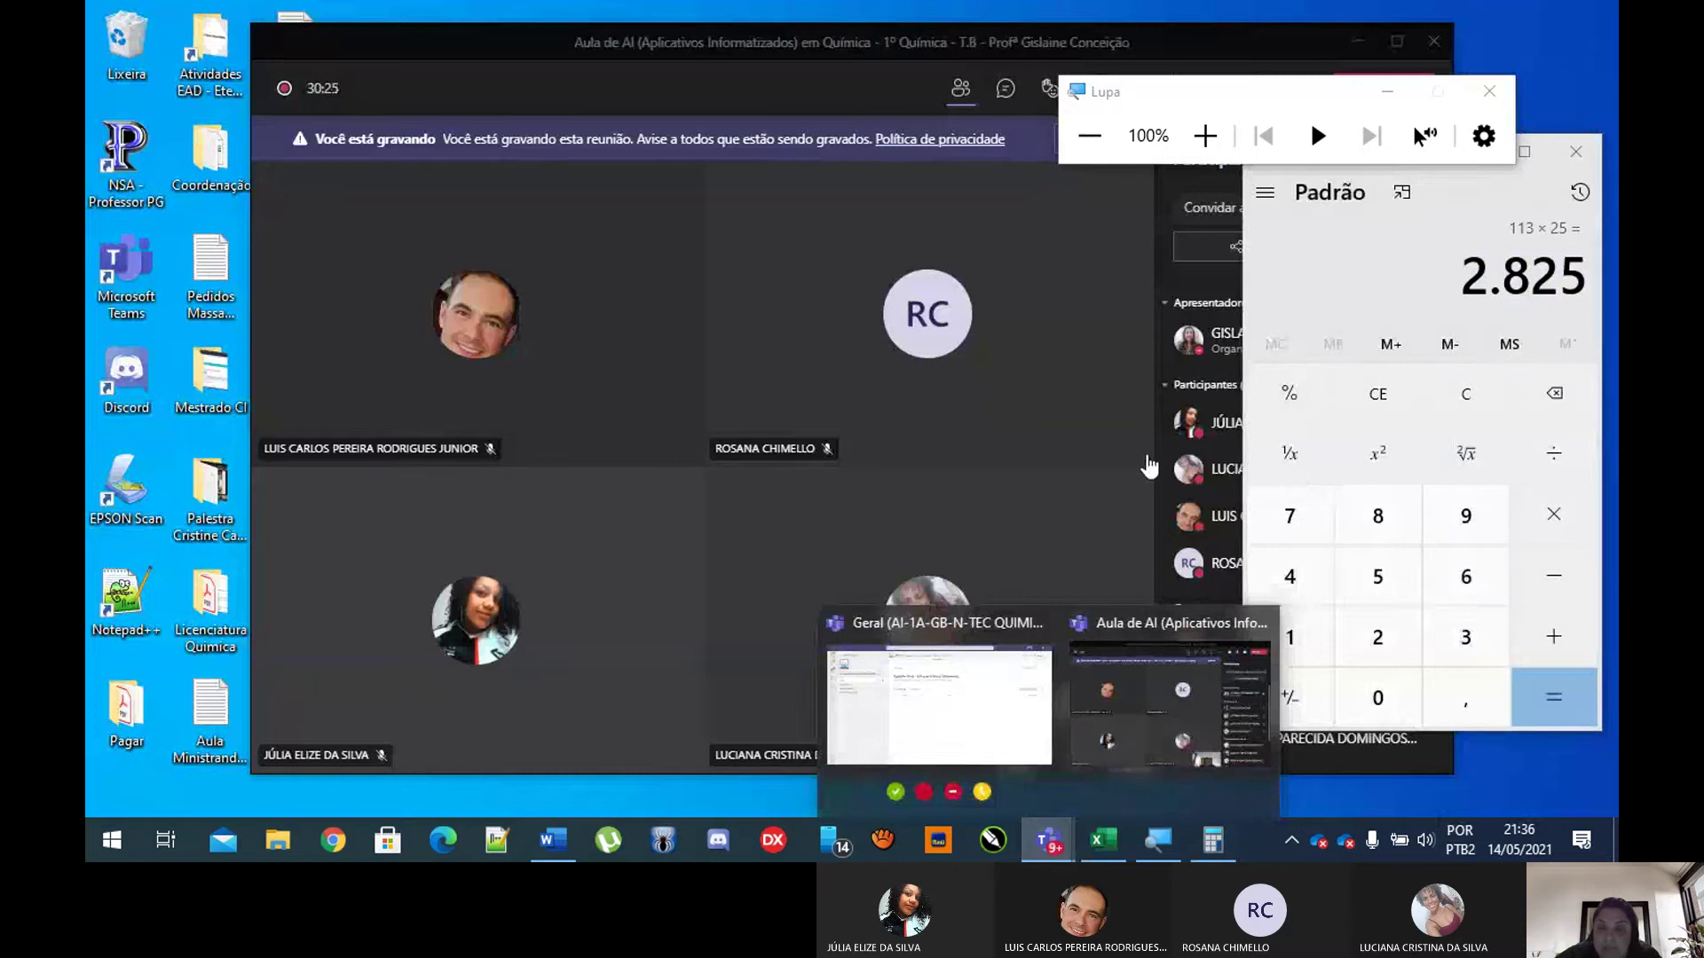
{"action": "left_click", "coordinate": [1148, 464]}
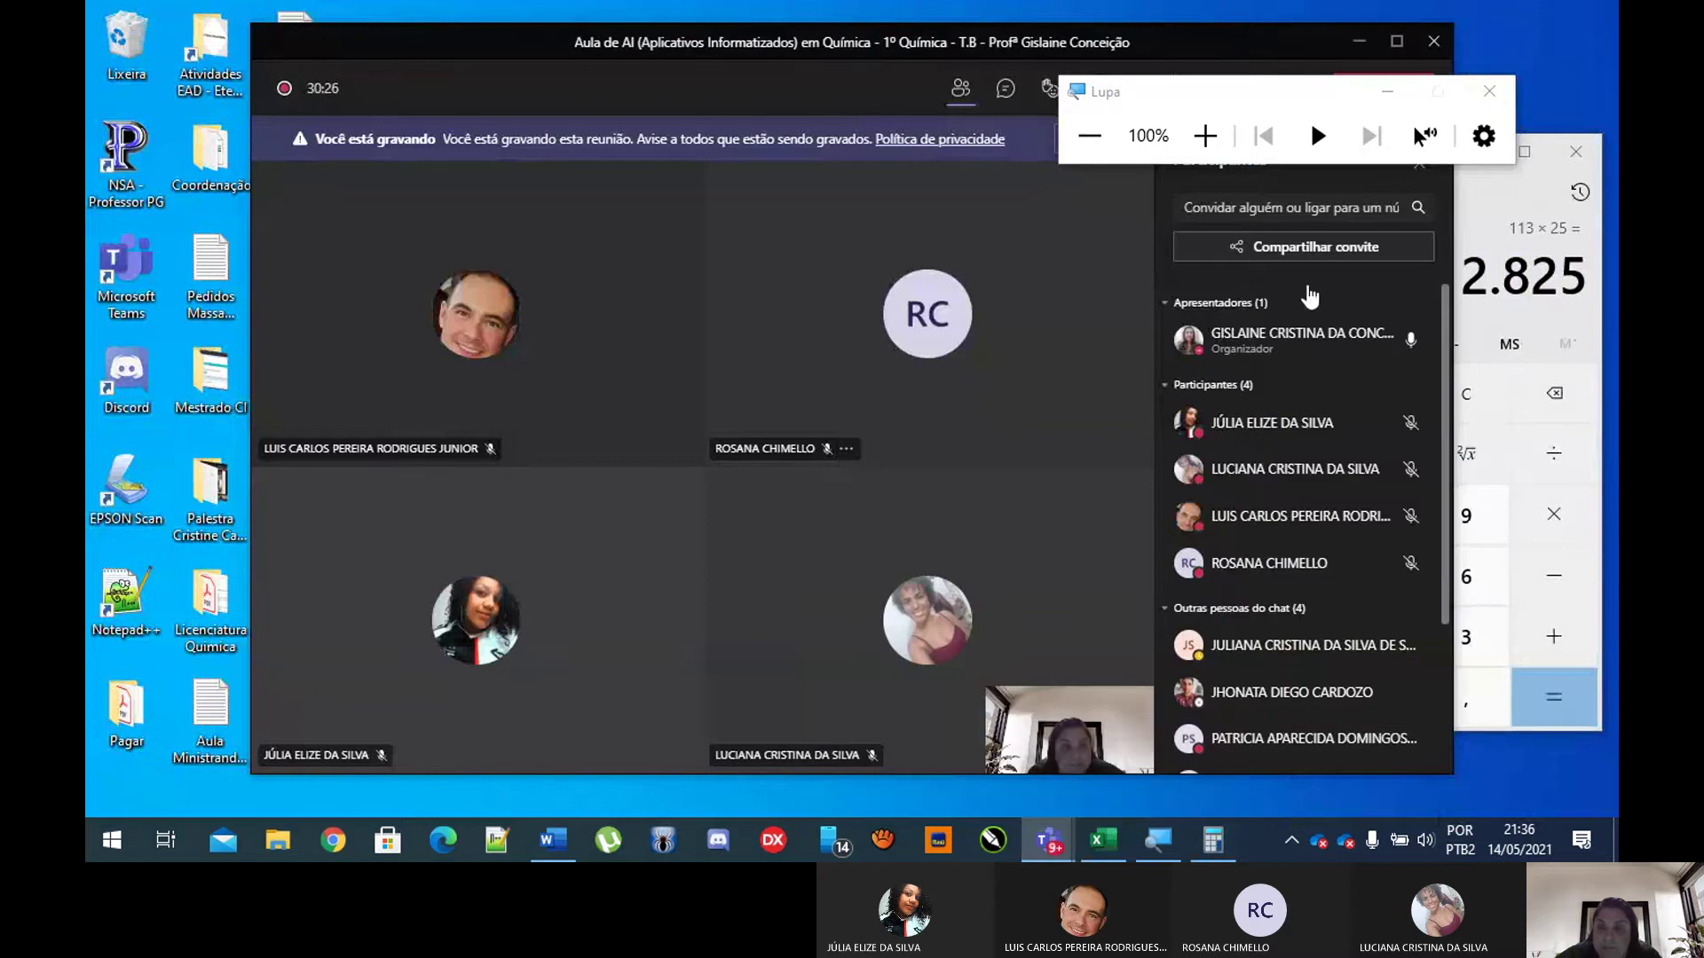
{"action": "left_click", "coordinate": [1488, 90]}
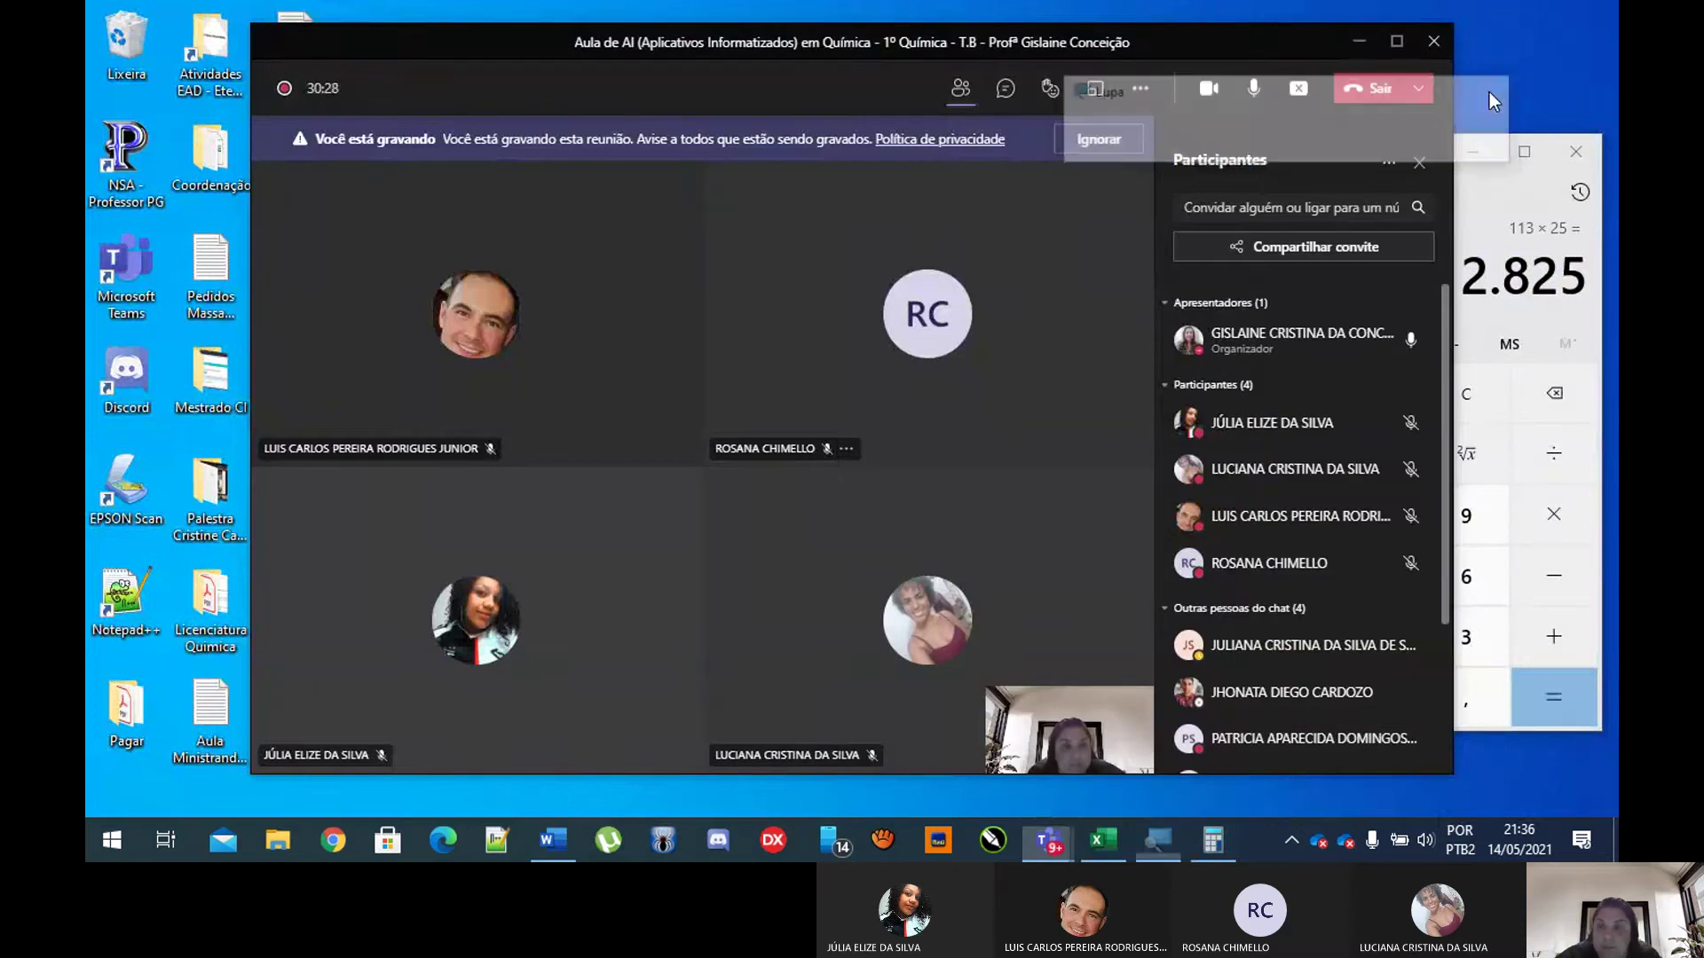
{"action": "left_click", "coordinate": [1005, 91]}
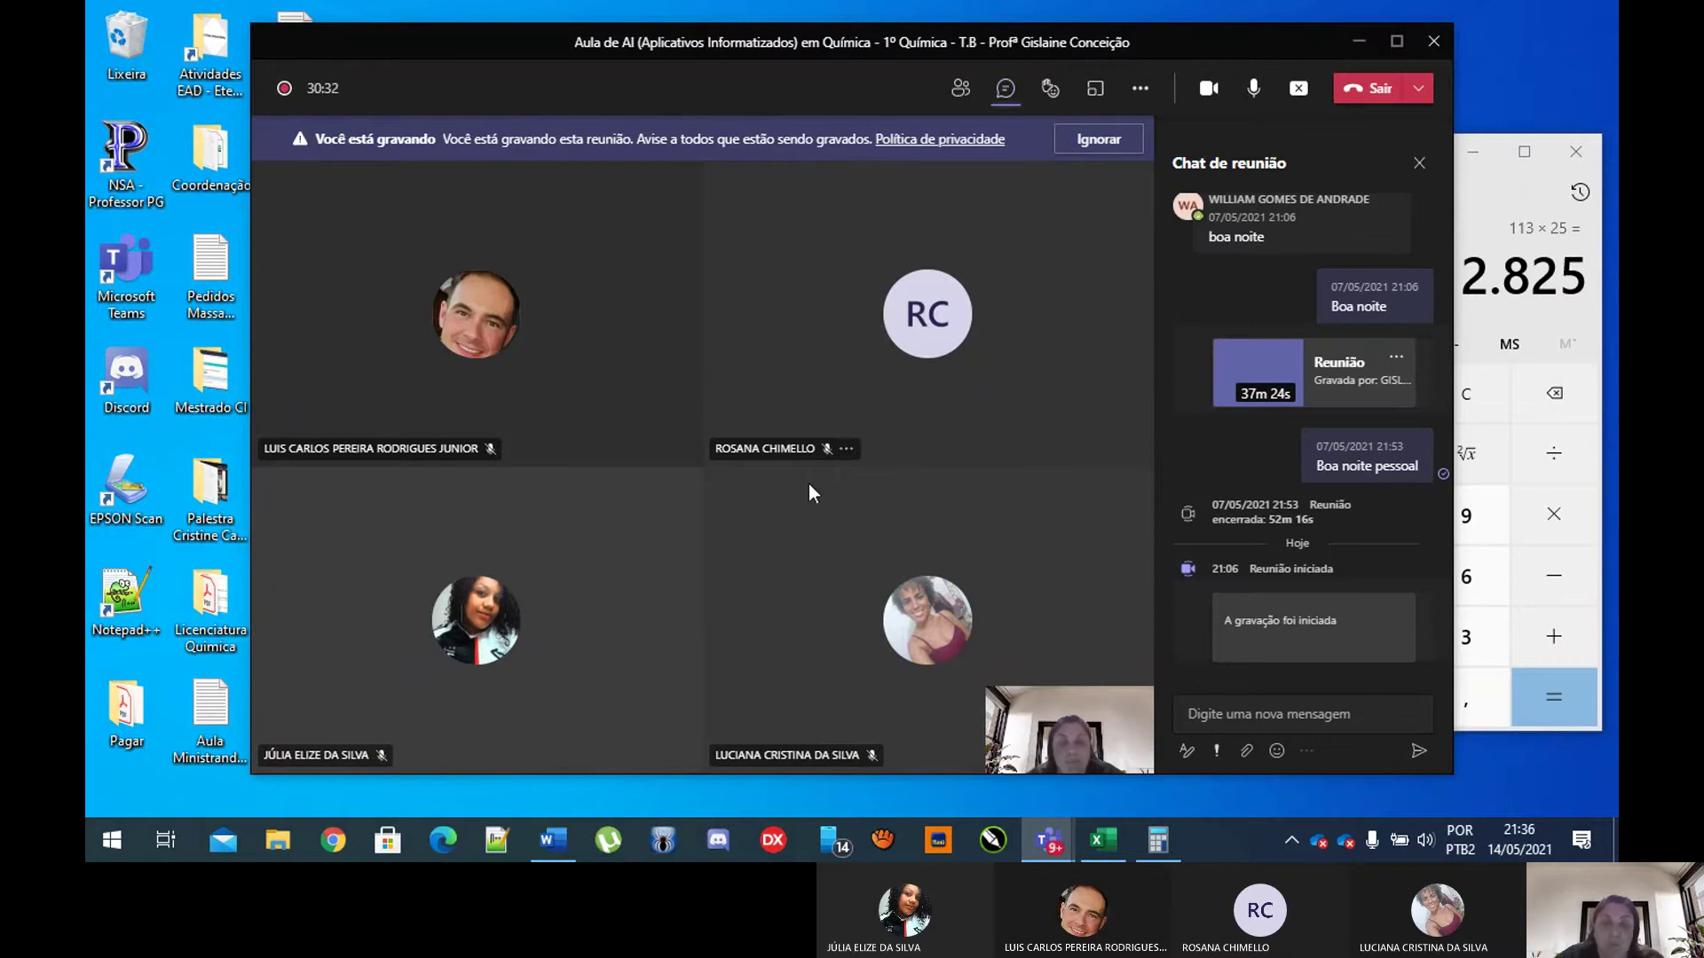
Step: Switch back to the Excel worksheet and start a formula in D8 of the Total Geral de Horas row, pointing it at cell E10
{"action": "left_click", "coordinate": [1093, 842]}
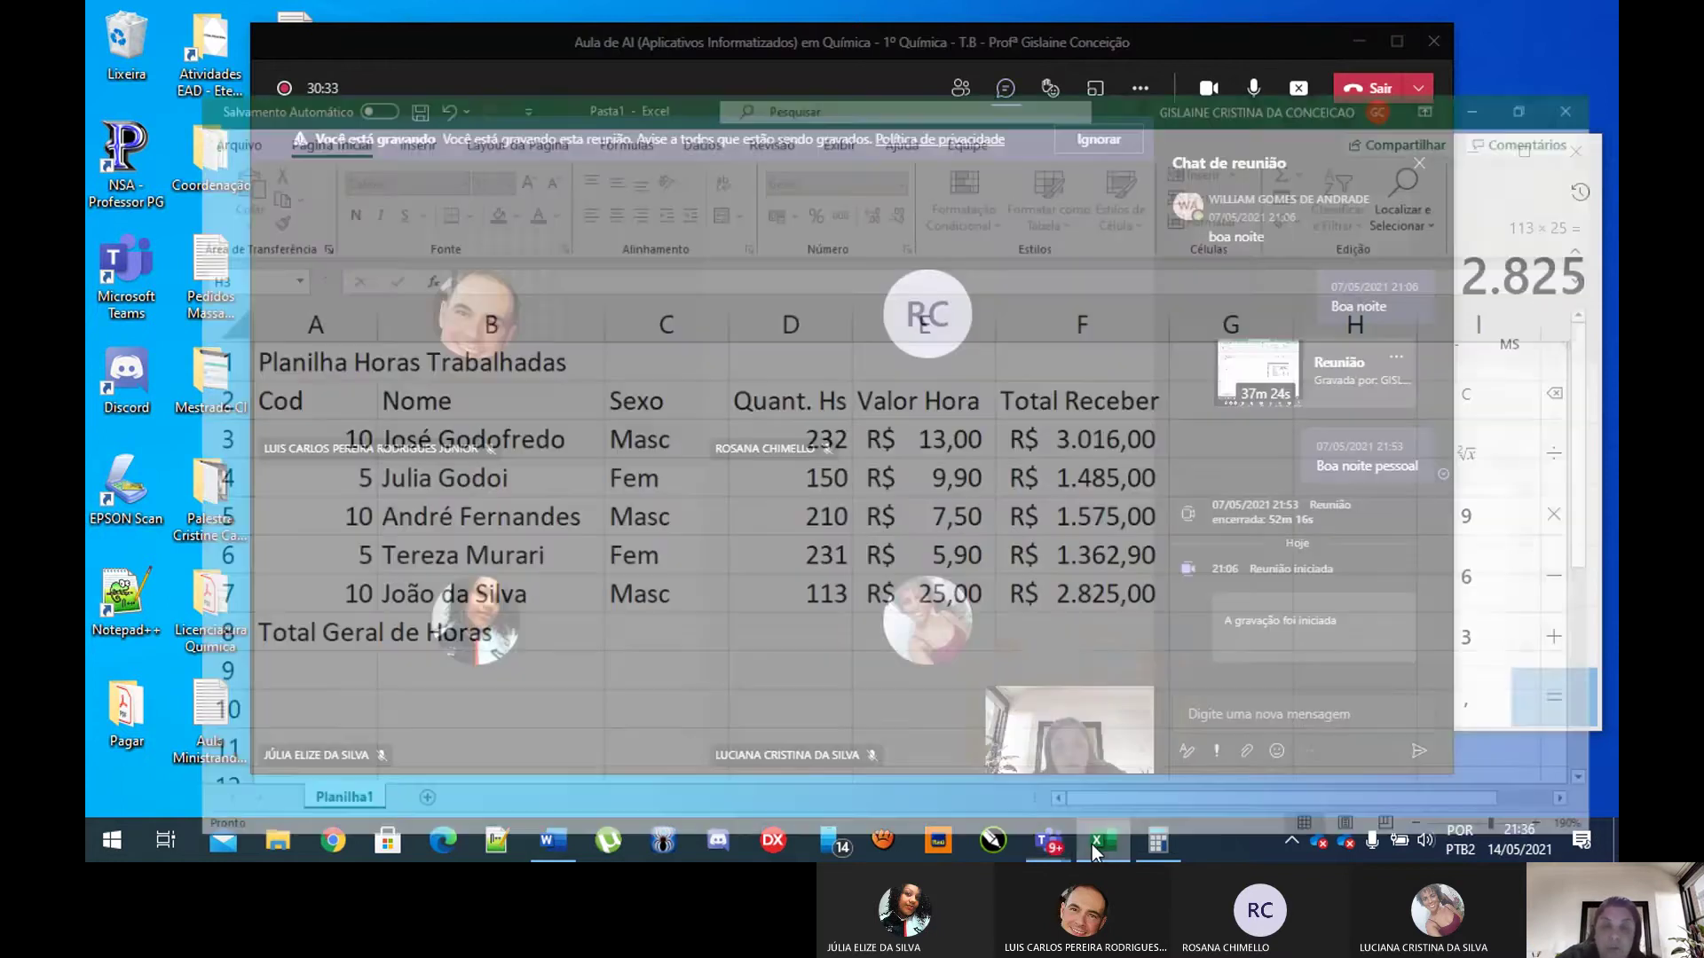
{"action": "left_click", "coordinate": [751, 628]}
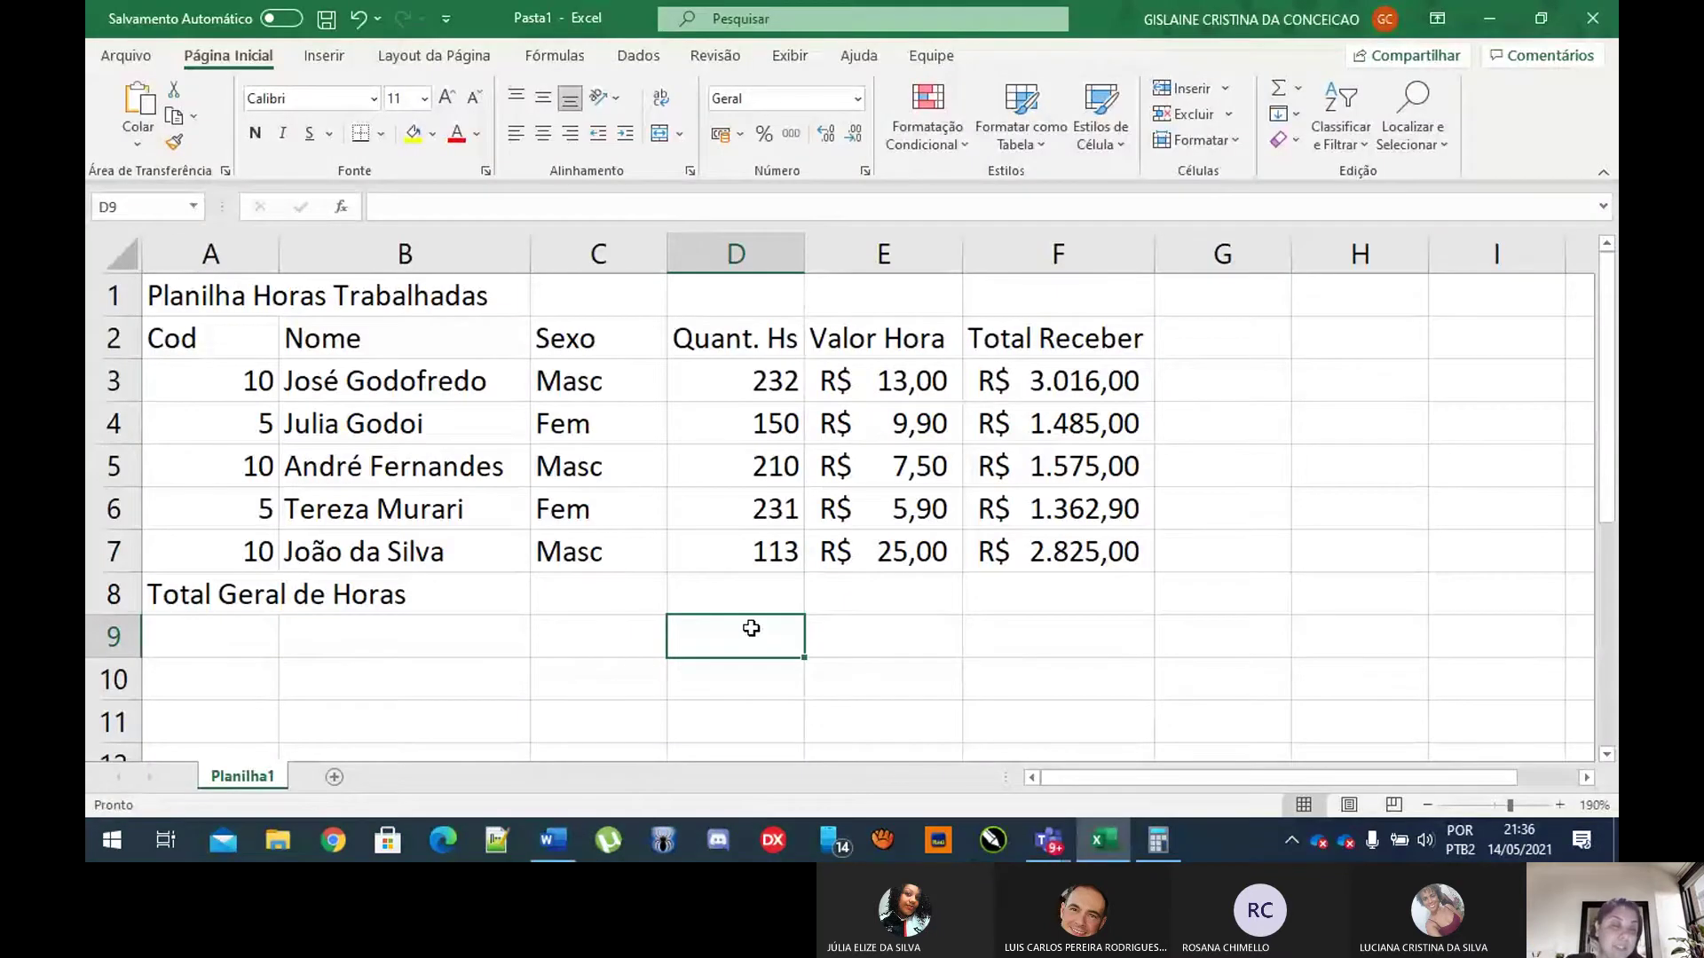
{"action": "left_click", "coordinate": [493, 568]}
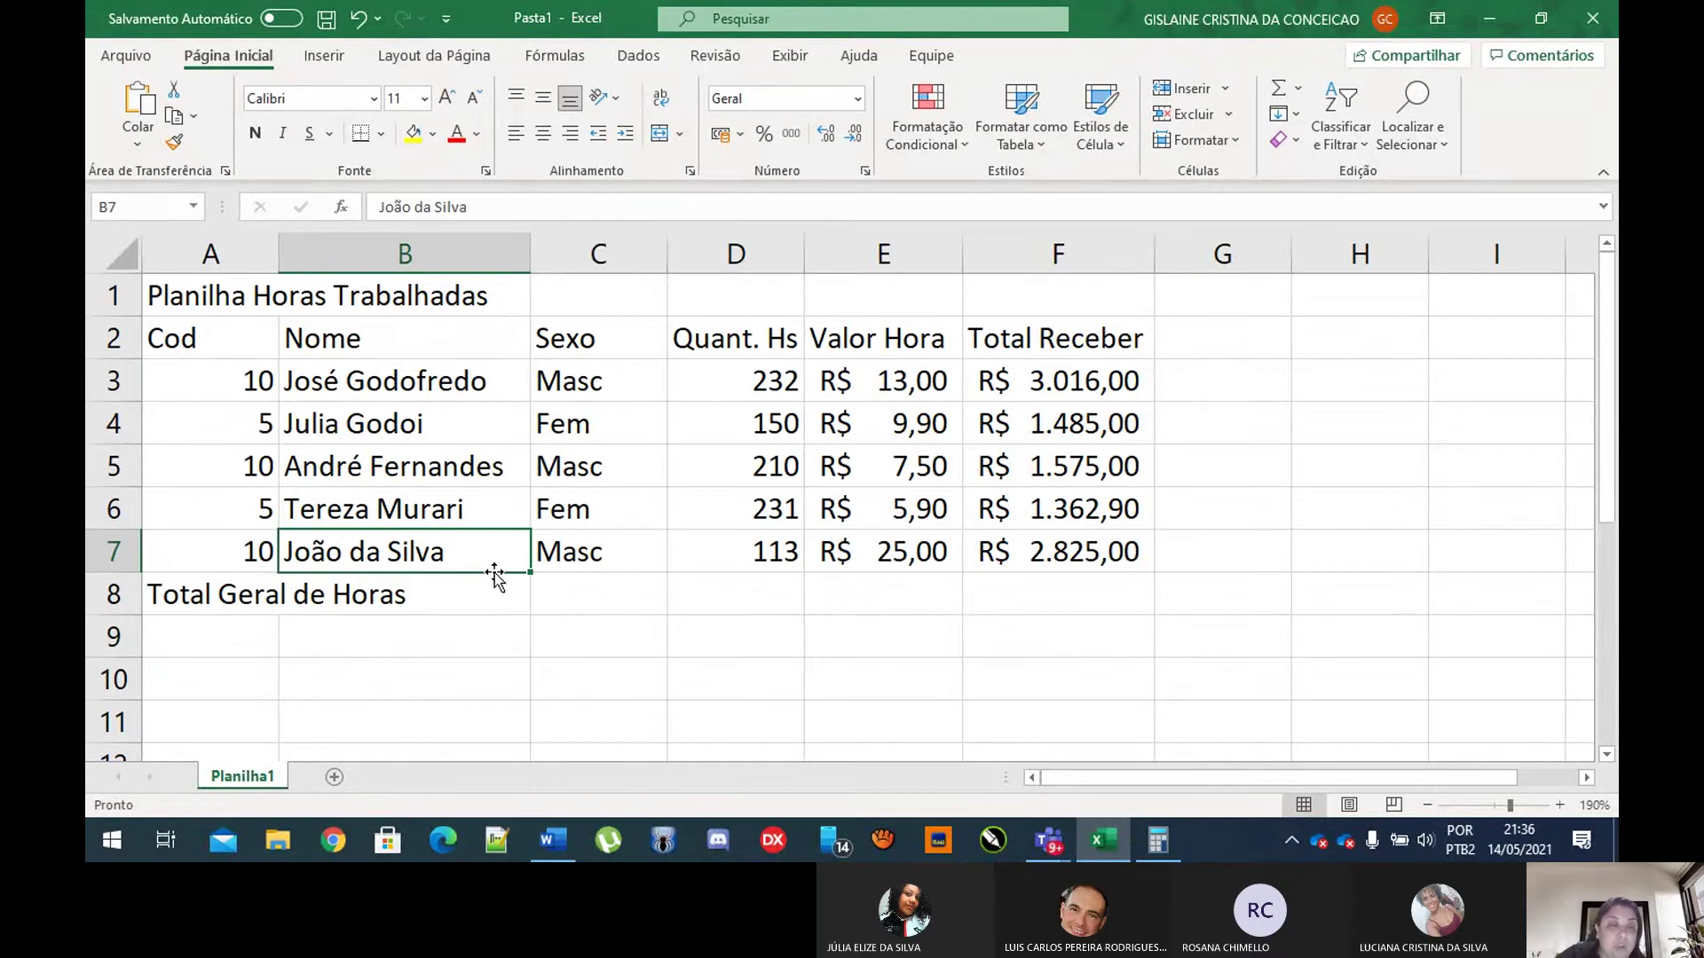
{"action": "left_click", "coordinate": [493, 582]}
{"action": "left_click", "coordinate": [744, 581]}
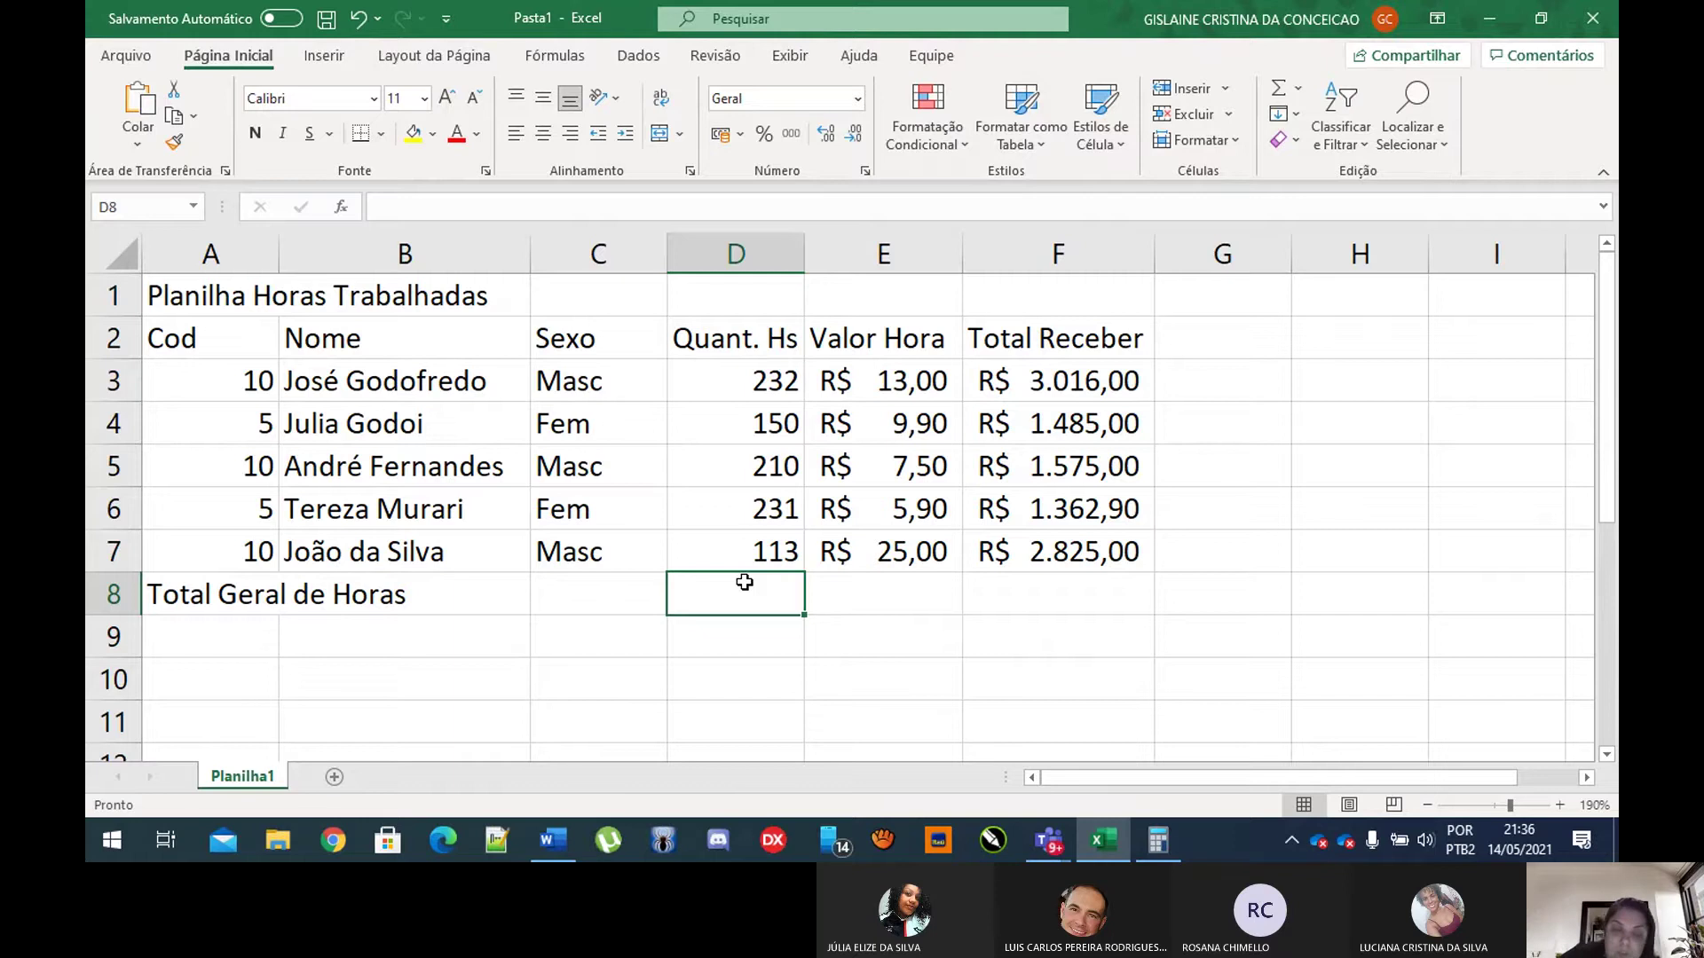
{"action": "type", "text": "="}
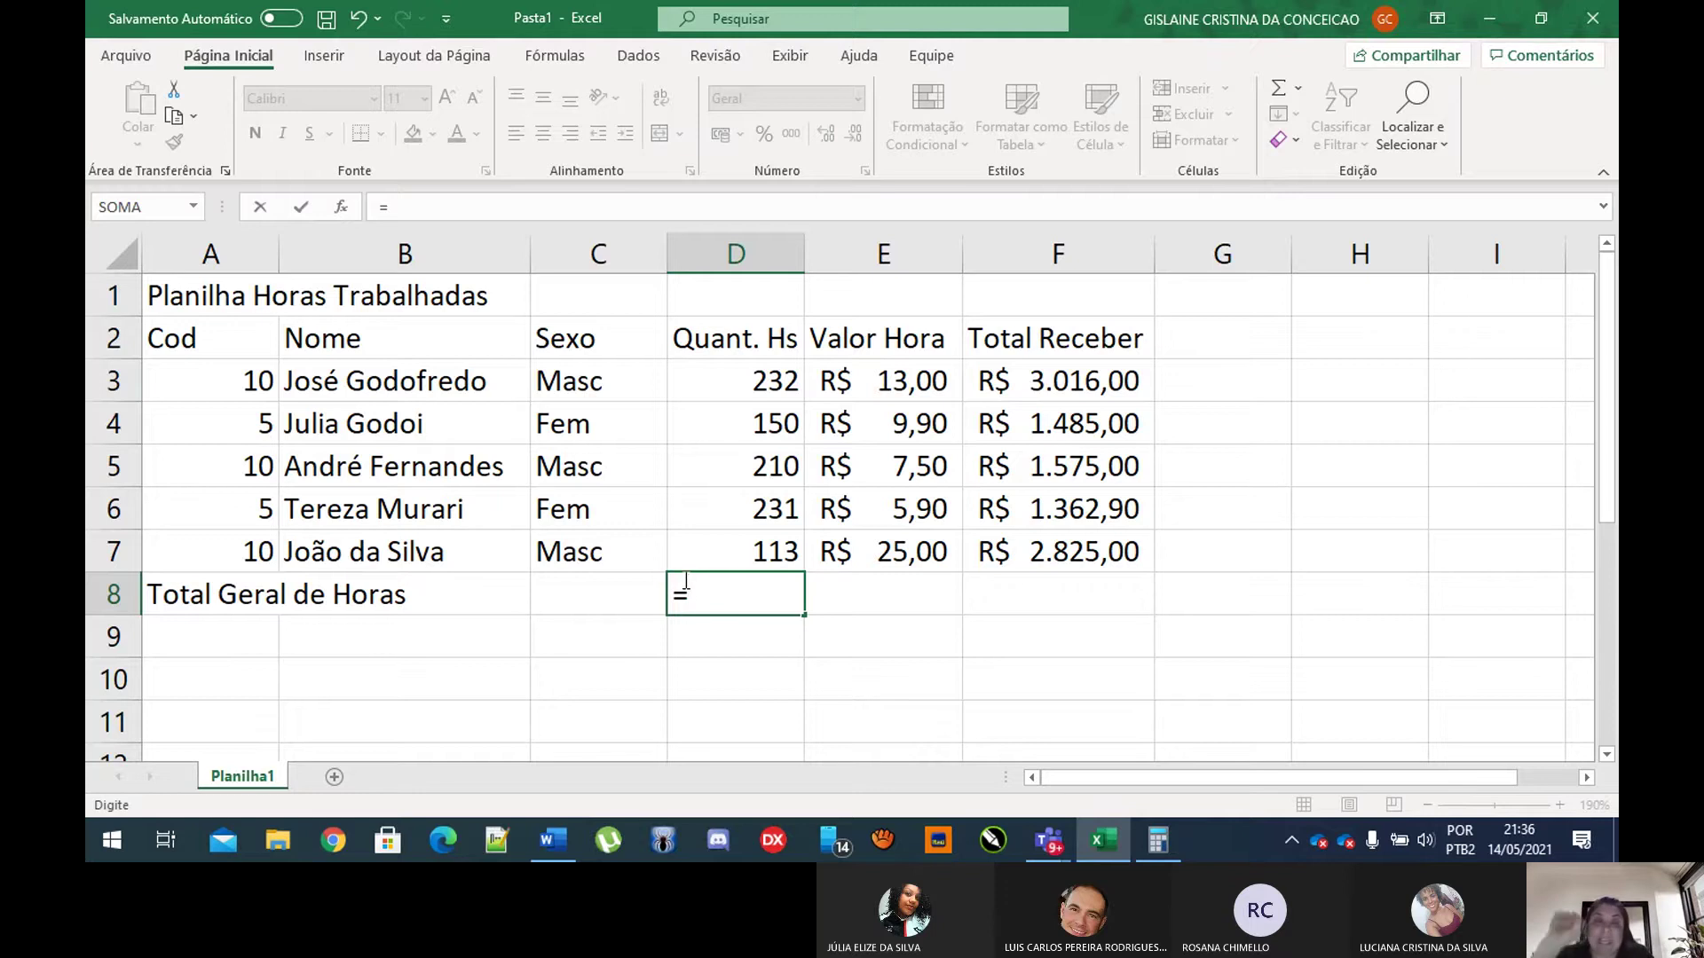
{"action": "left_click", "coordinate": [739, 673]}
{"action": "left_click", "coordinate": [874, 681]}
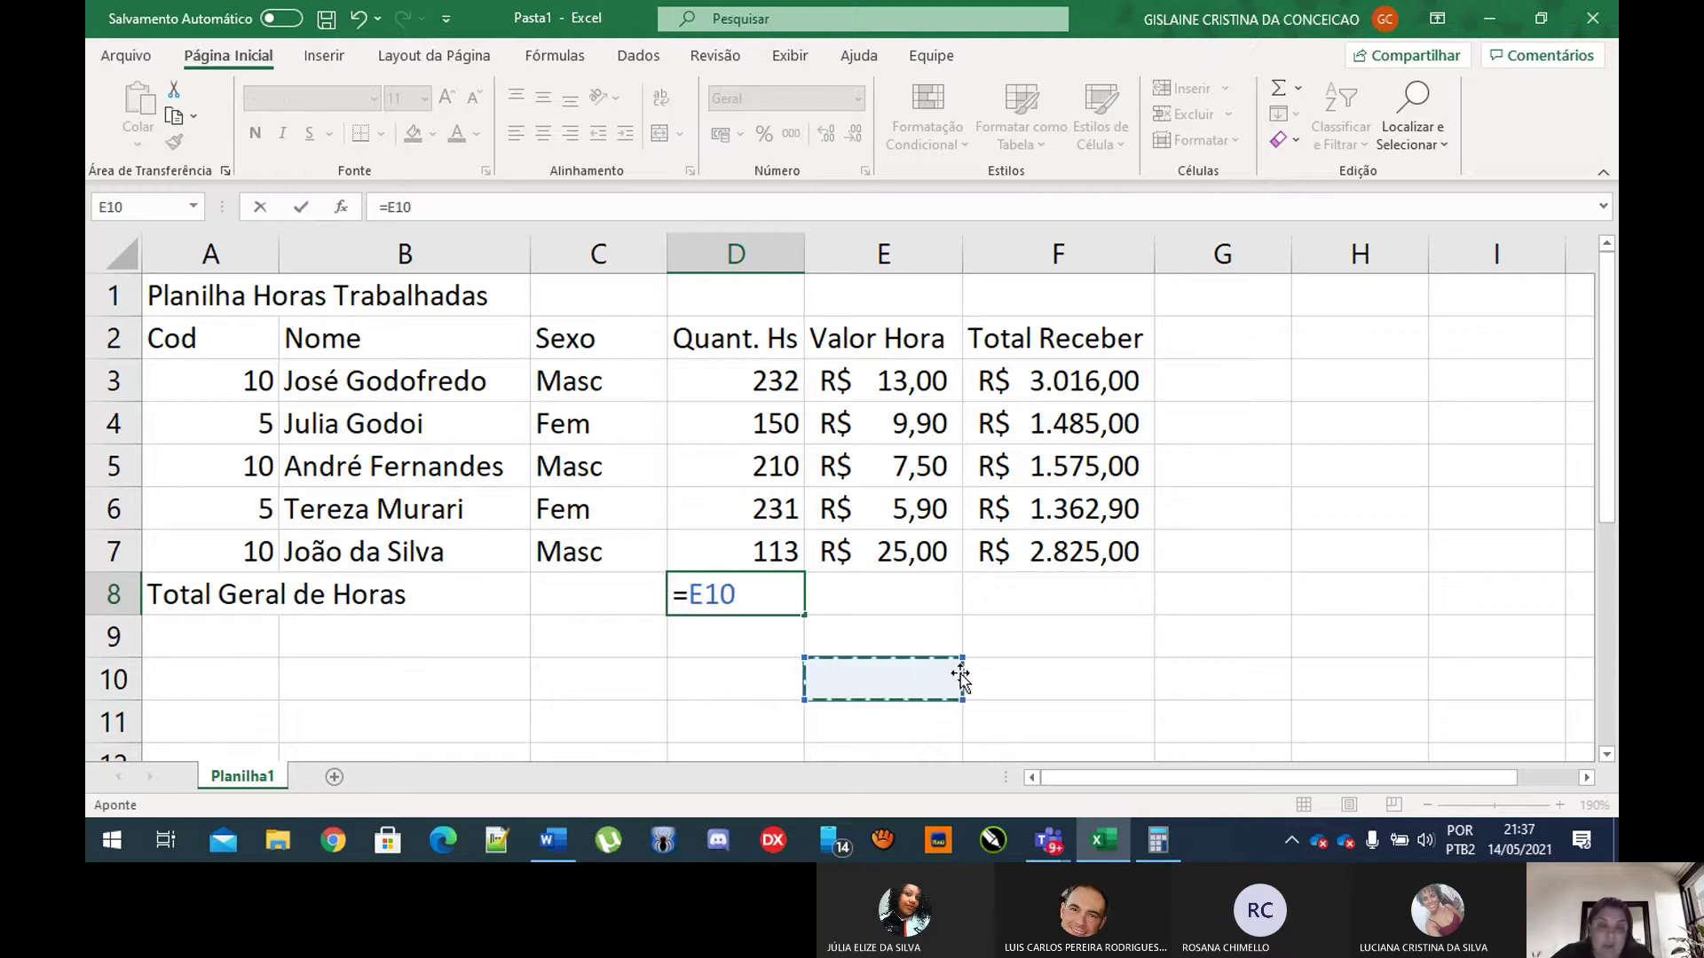
{"action": "left_click", "coordinate": [1048, 679]}
{"action": "left_click", "coordinate": [1189, 626]}
{"action": "left_click", "coordinate": [1250, 606]}
{"action": "left_click", "coordinate": [1313, 505]}
{"action": "left_click", "coordinate": [1331, 423]}
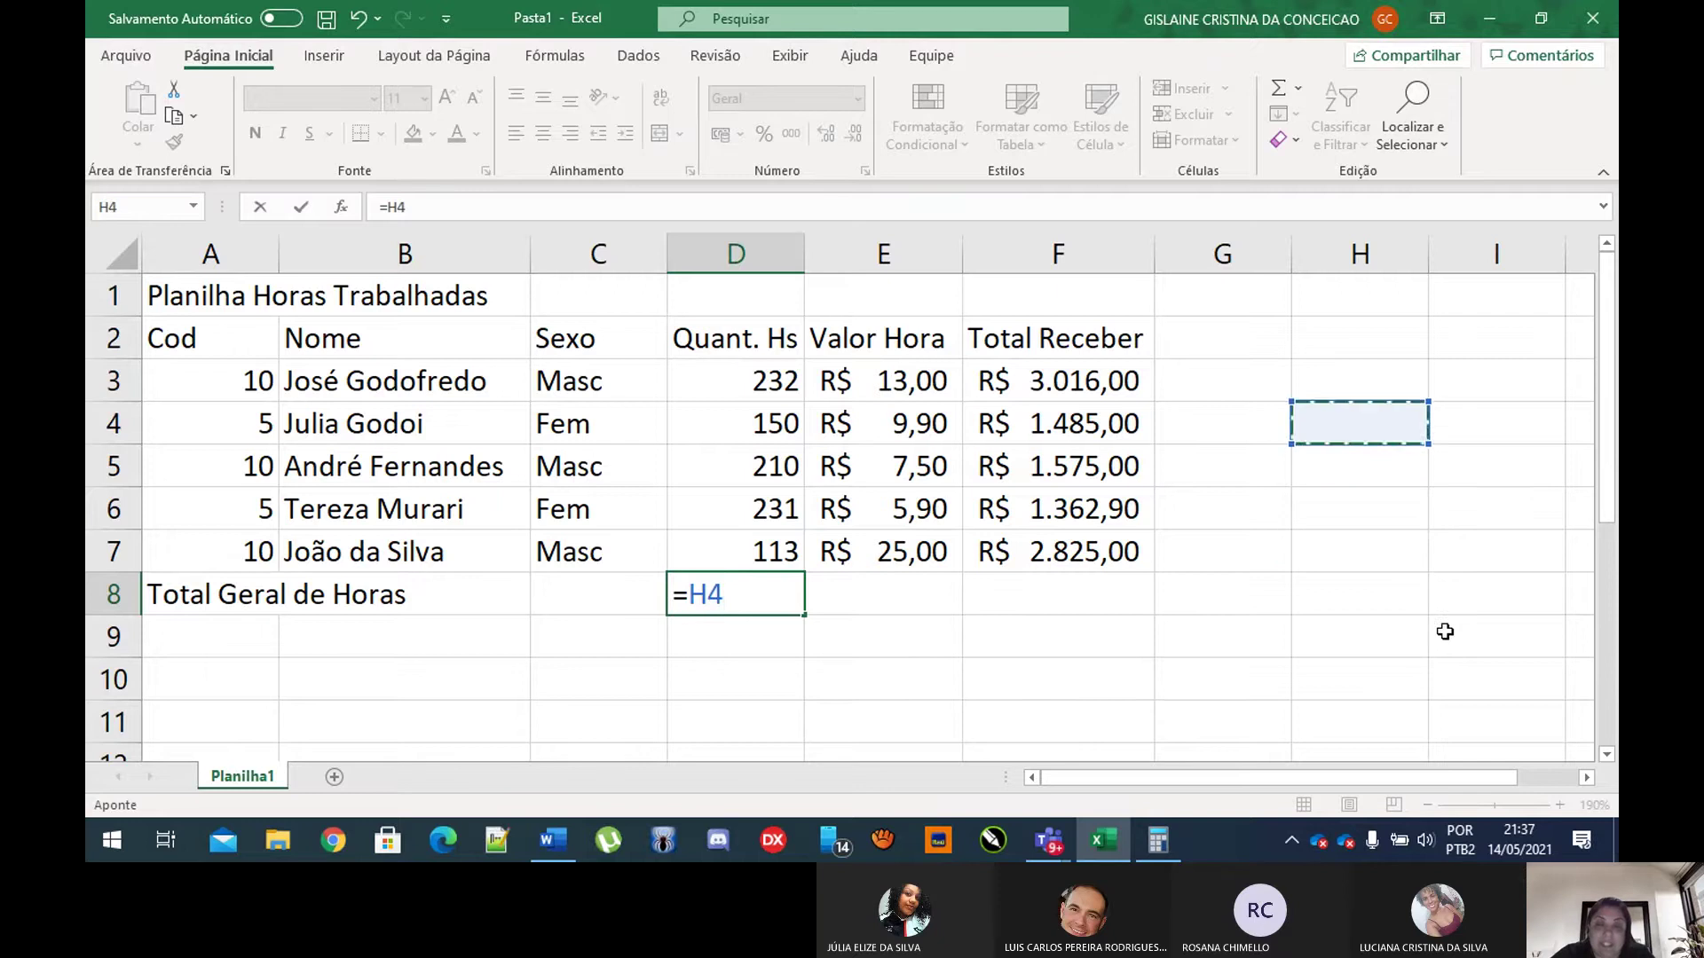
{"action": "left_click", "coordinate": [1084, 677]}
{"action": "left_click", "coordinate": [796, 710]}
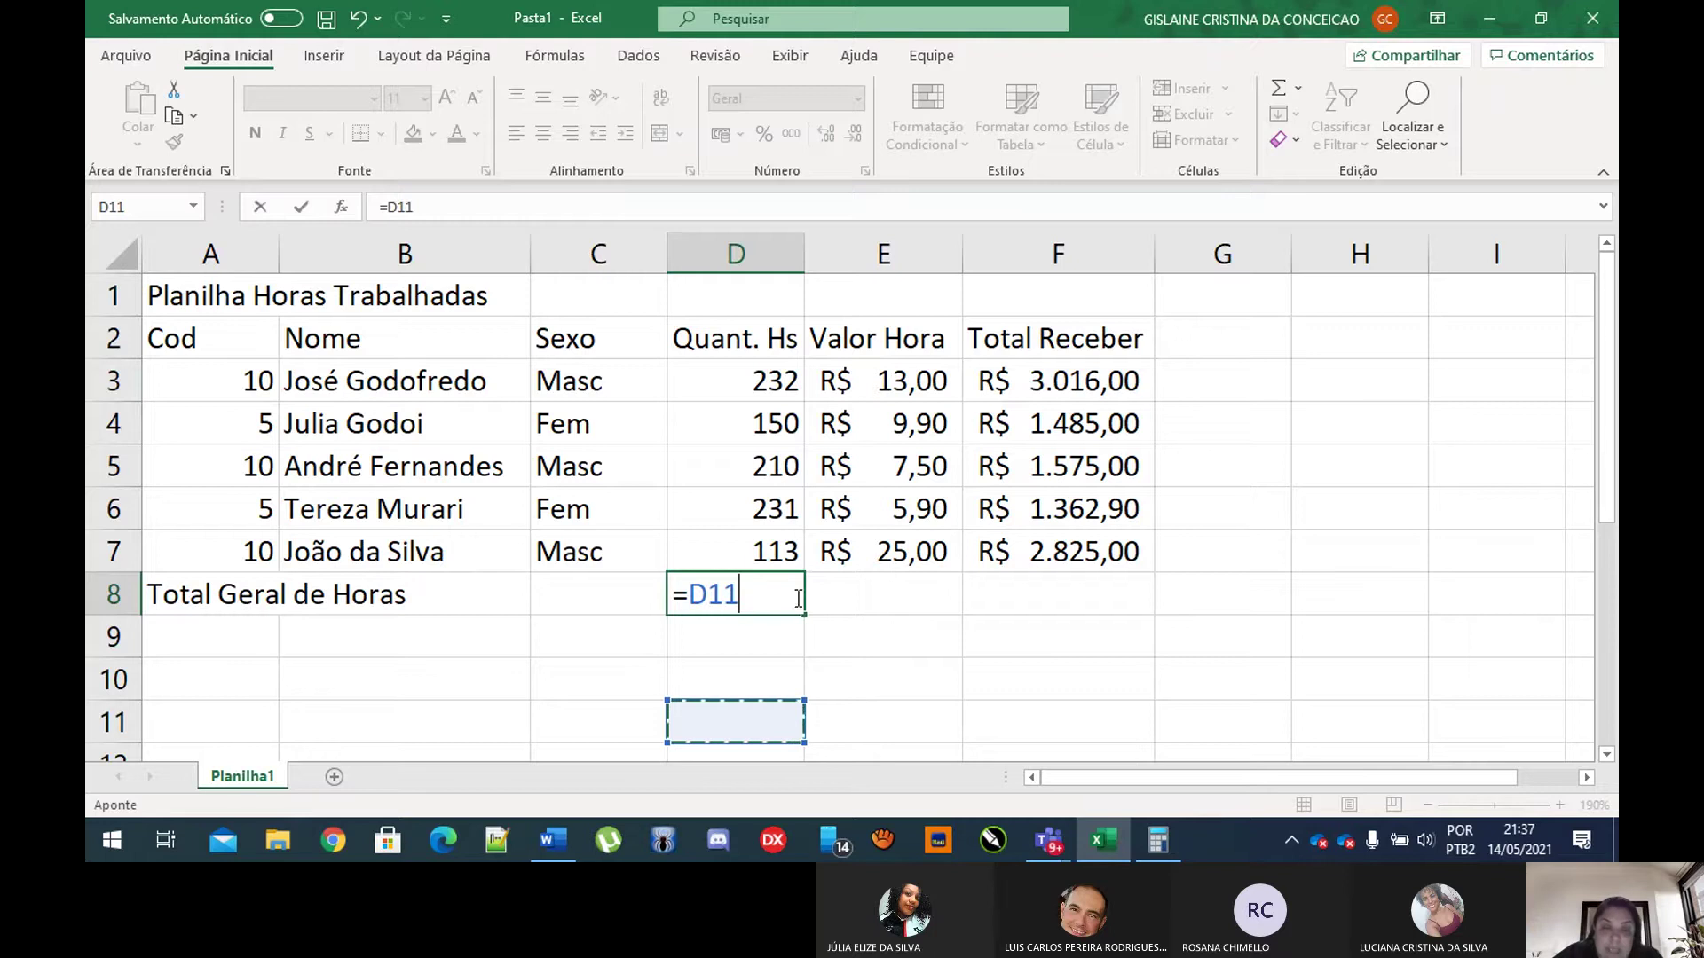
{"action": "left_click", "coordinate": [861, 641]}
{"action": "left_click", "coordinate": [1059, 702]}
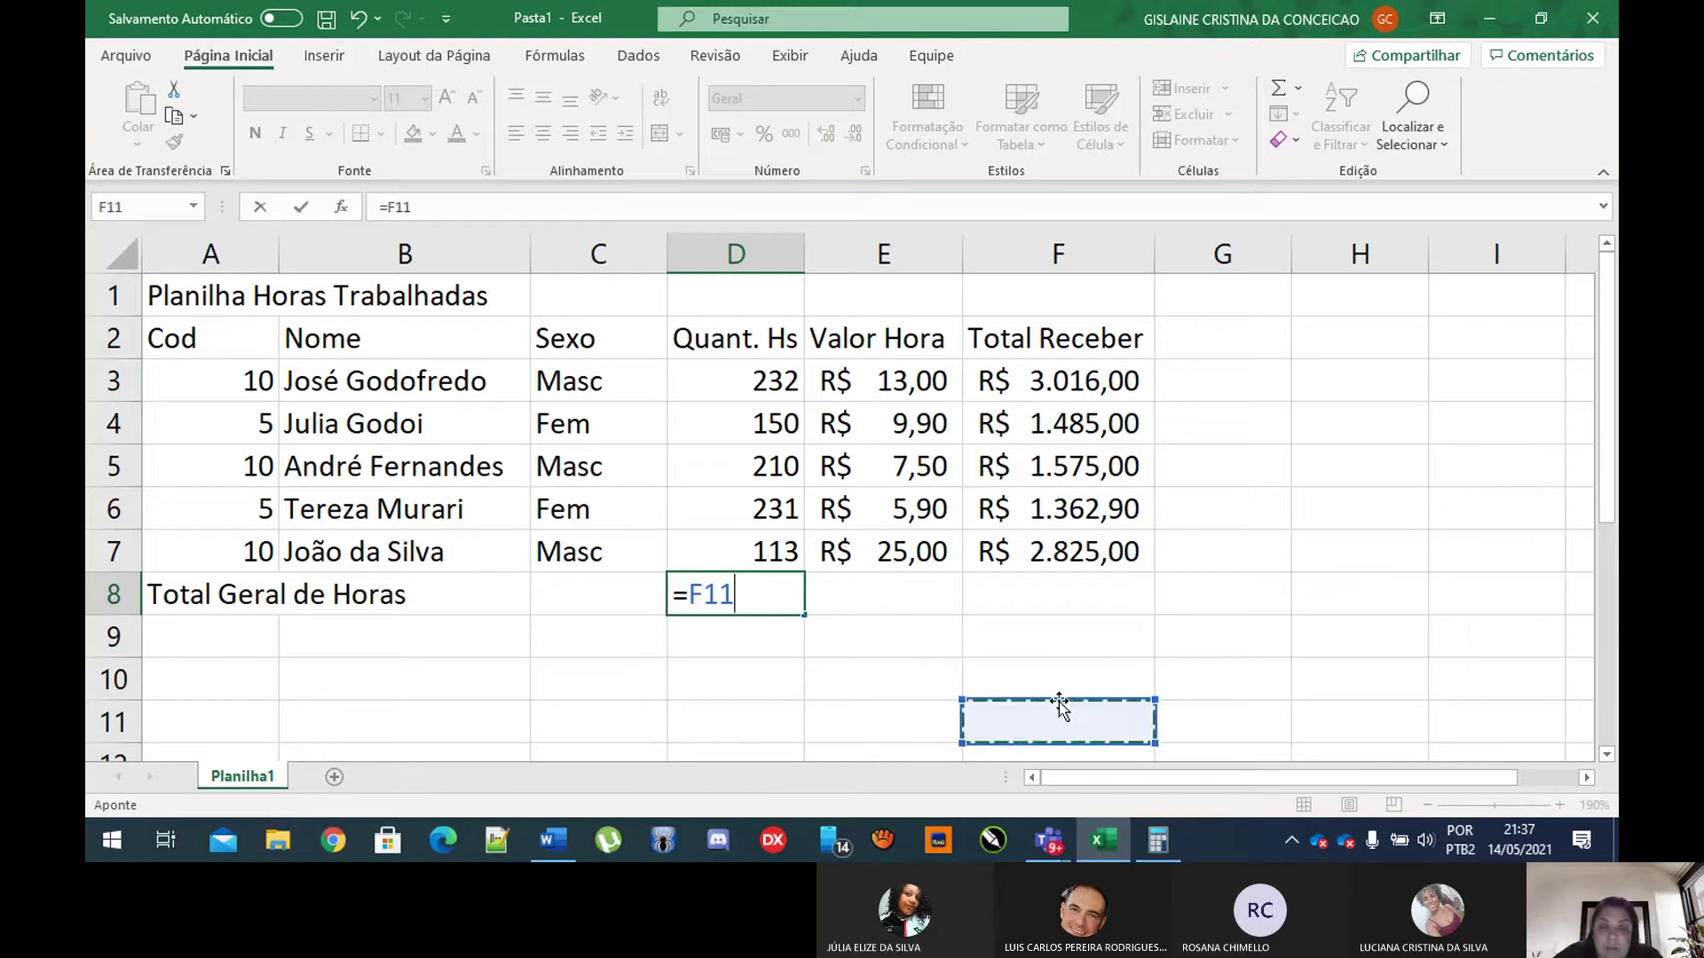
{"action": "left_click", "coordinate": [1183, 666]}
{"action": "left_click", "coordinate": [728, 731]}
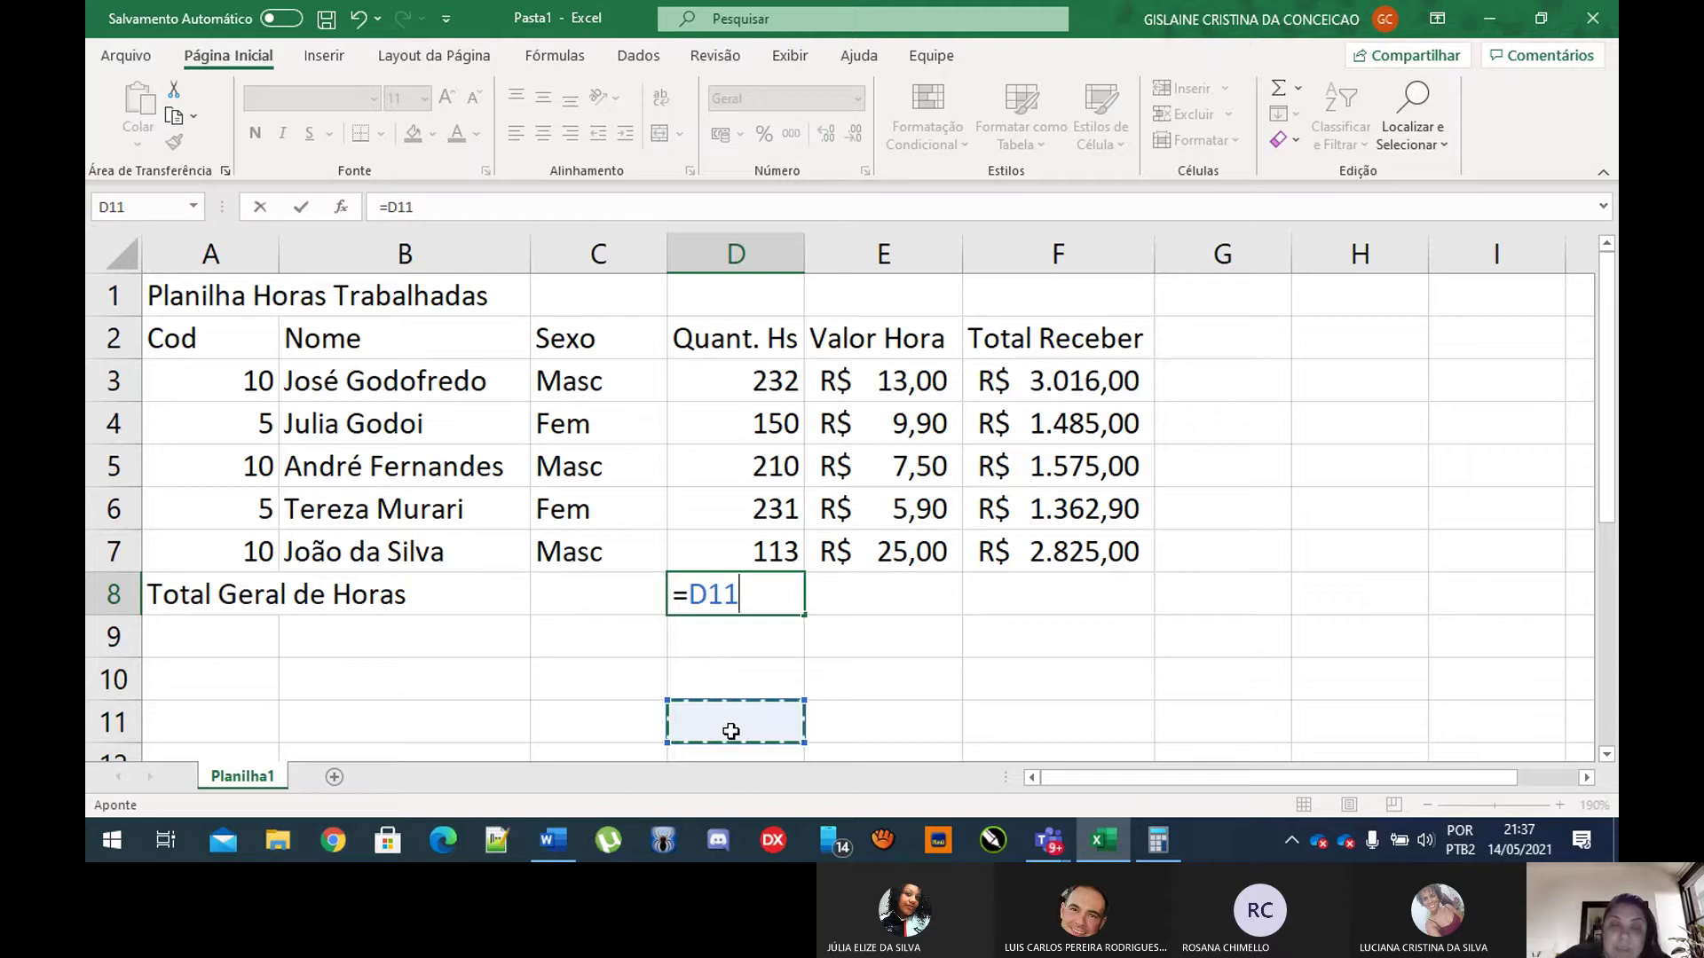
{"action": "type", "text": "+"}
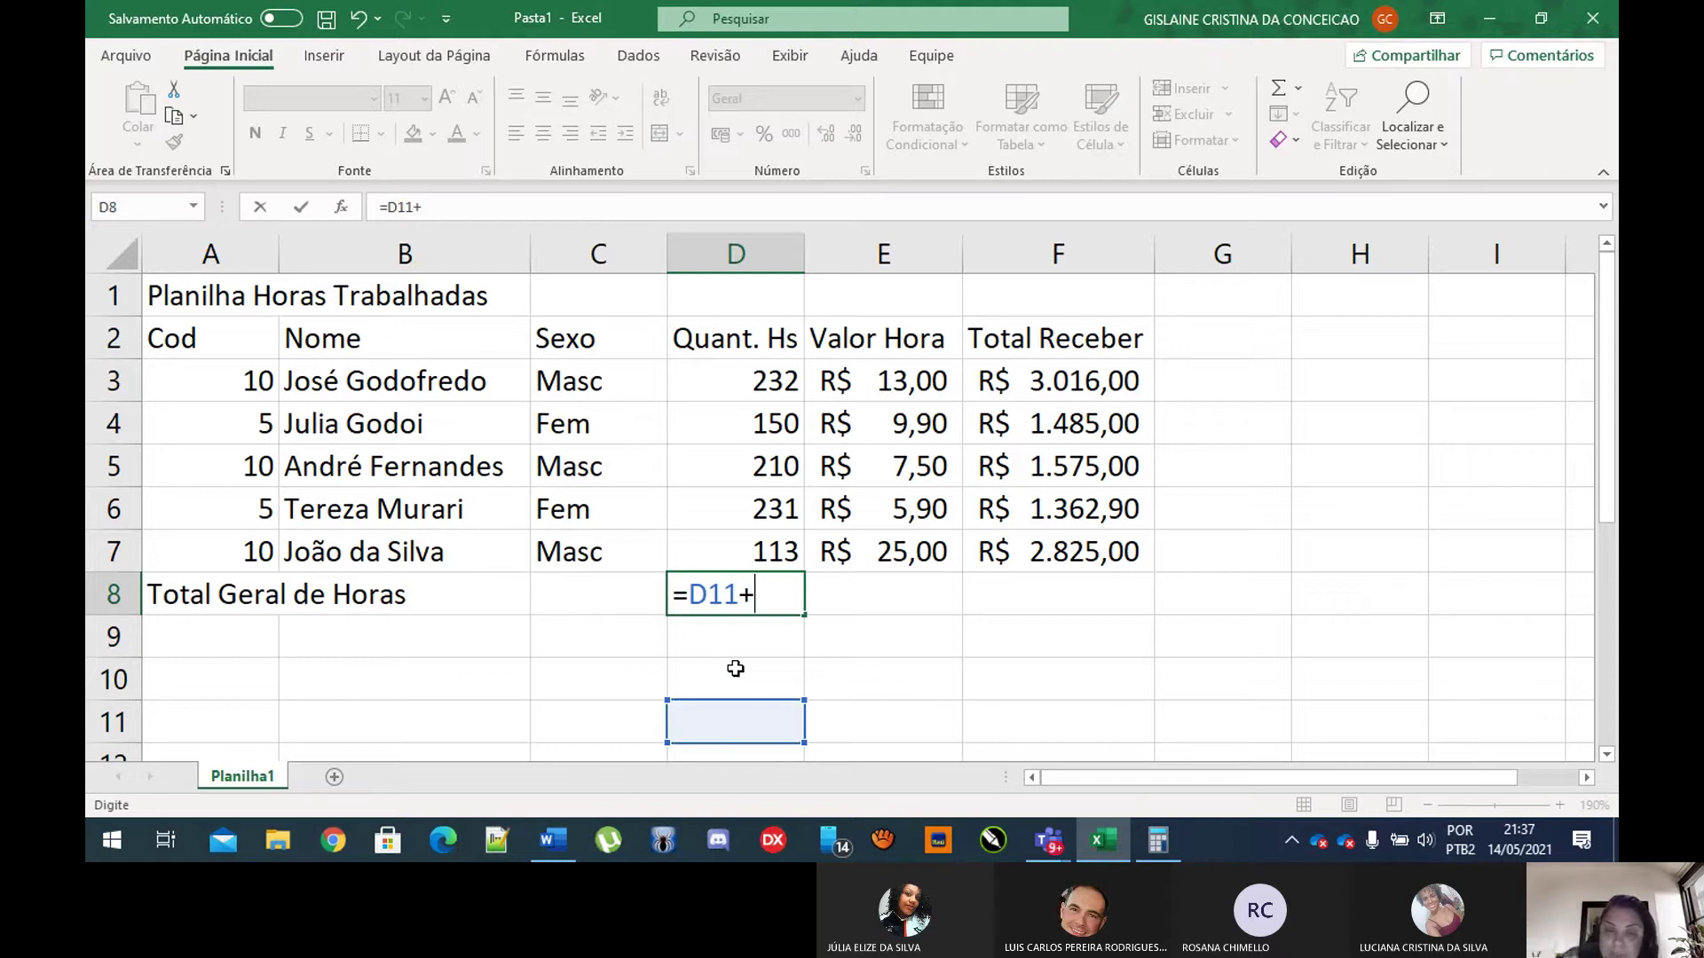
{"action": "left_click", "coordinate": [742, 422]}
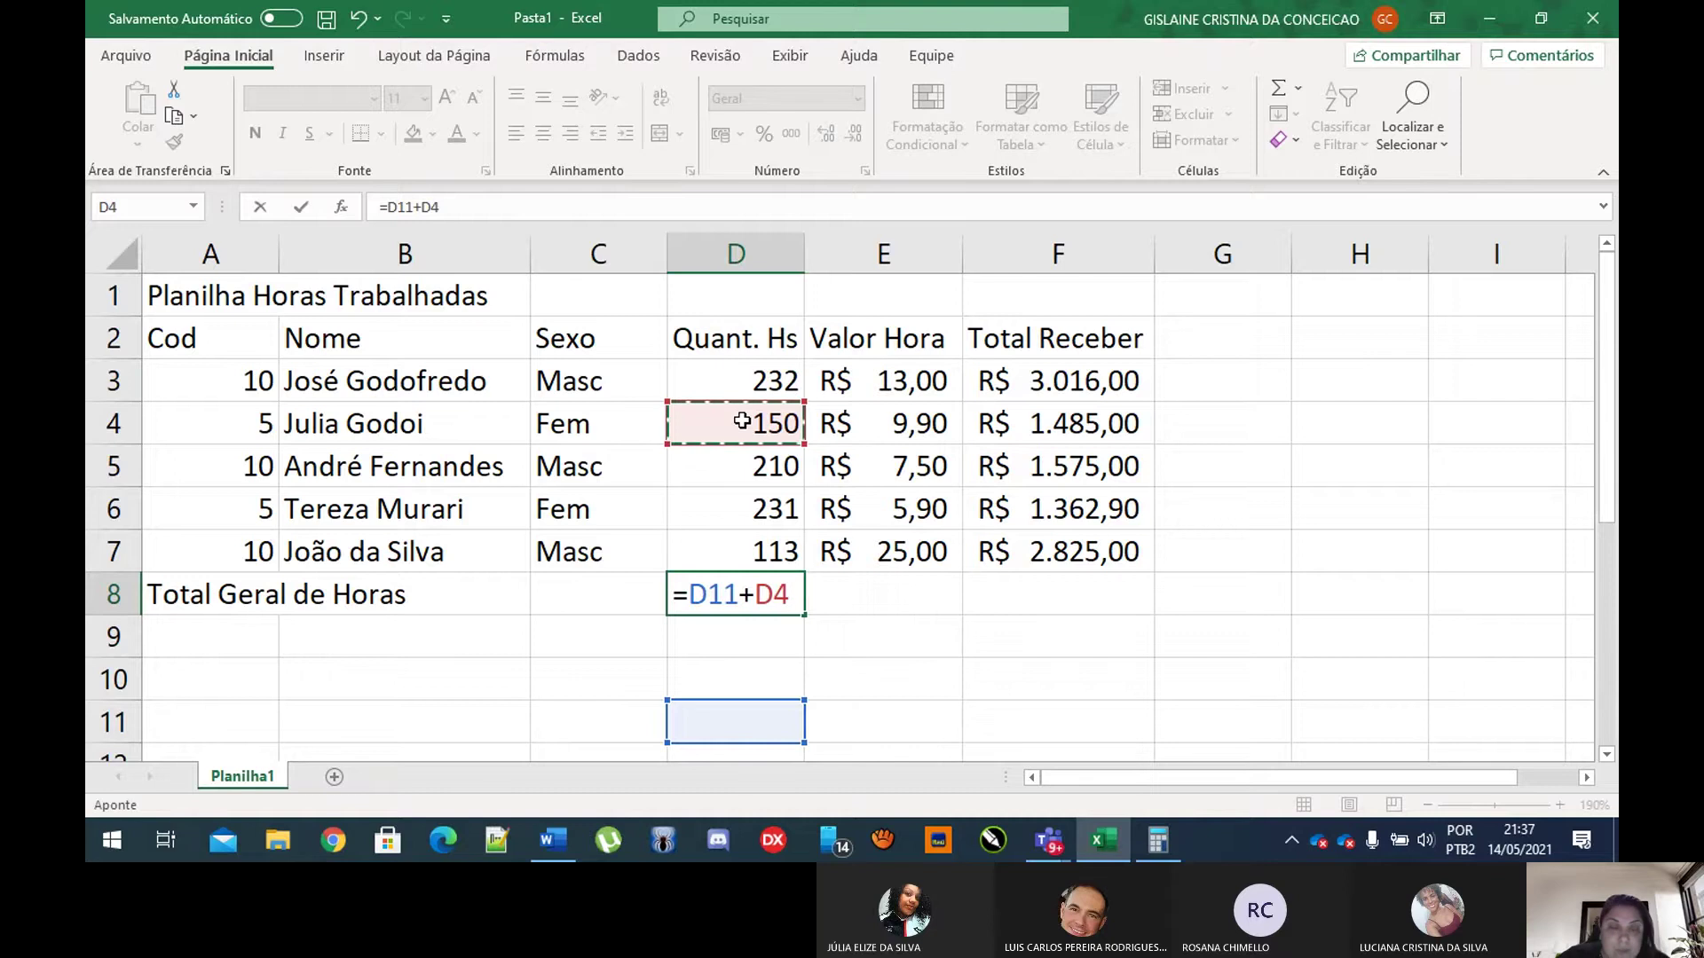
{"action": "key", "text": "BackSpace"}
{"action": "key", "text": "BackSpace"}
{"action": "key", "text": "BackSpace"}
{"action": "key", "text": "BackSpace"}
{"action": "key", "text": "BackSpace"}
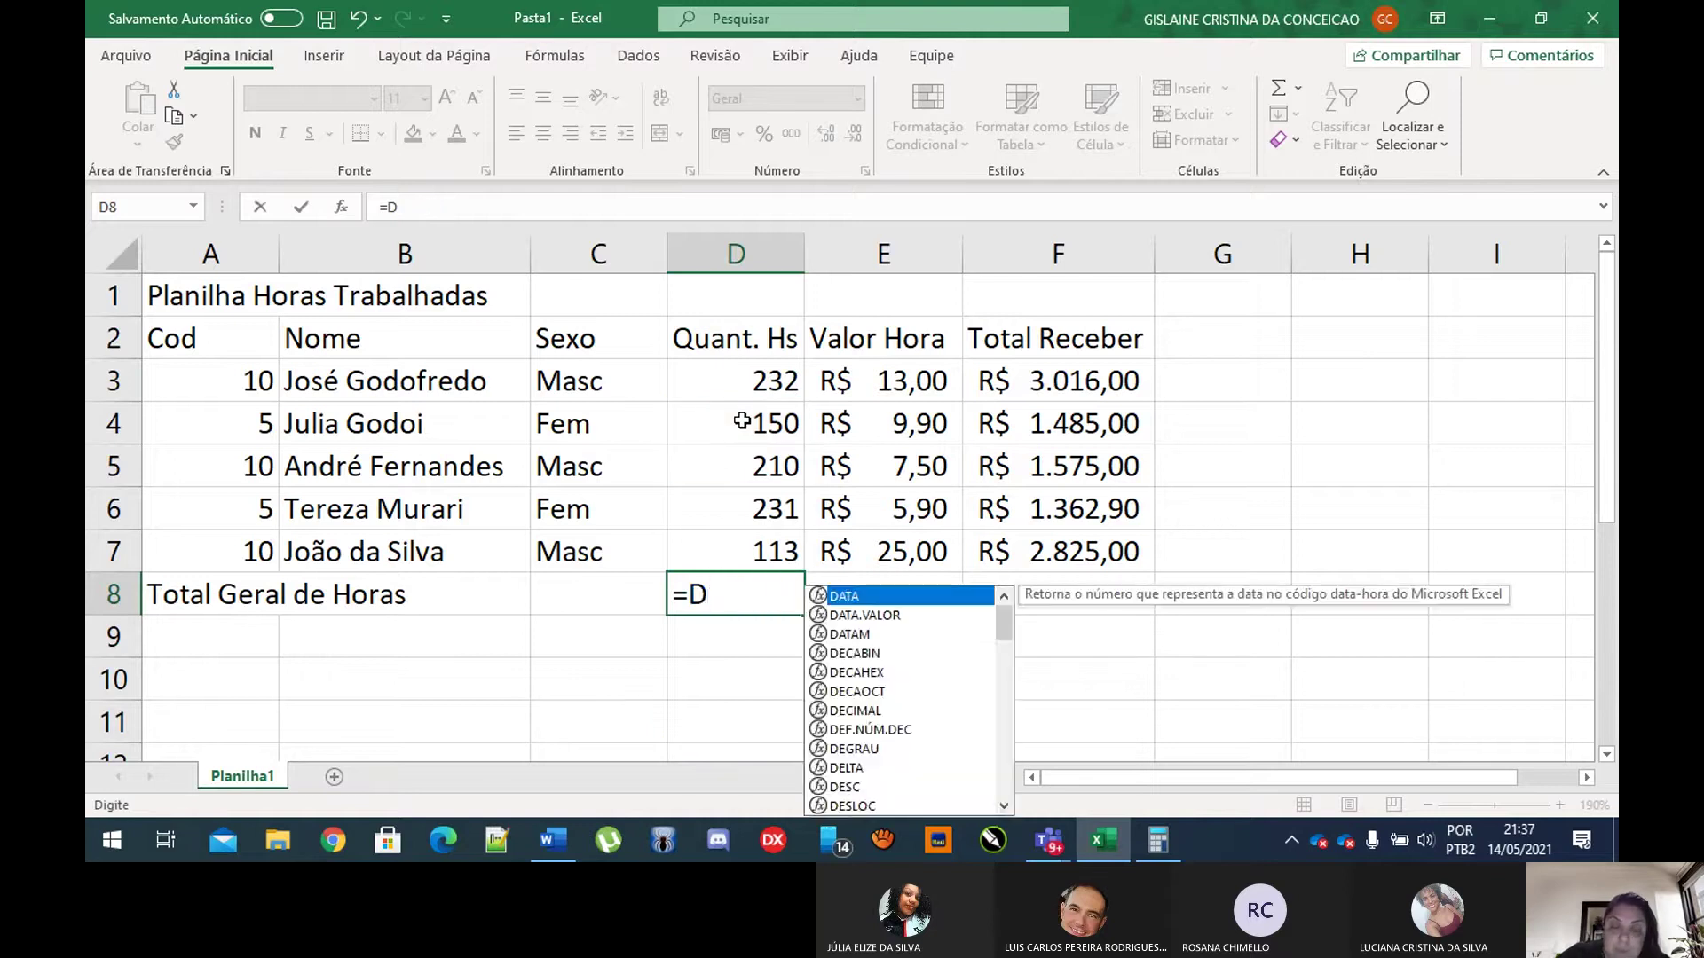
{"action": "key", "text": "BackSpace"}
{"action": "key", "text": "BackSpace"}
Step: Enter the formula =D3+D4-D5-D6+D7 in cell D8 of the Total Geral de Horas row
{"action": "type", "text": "="}
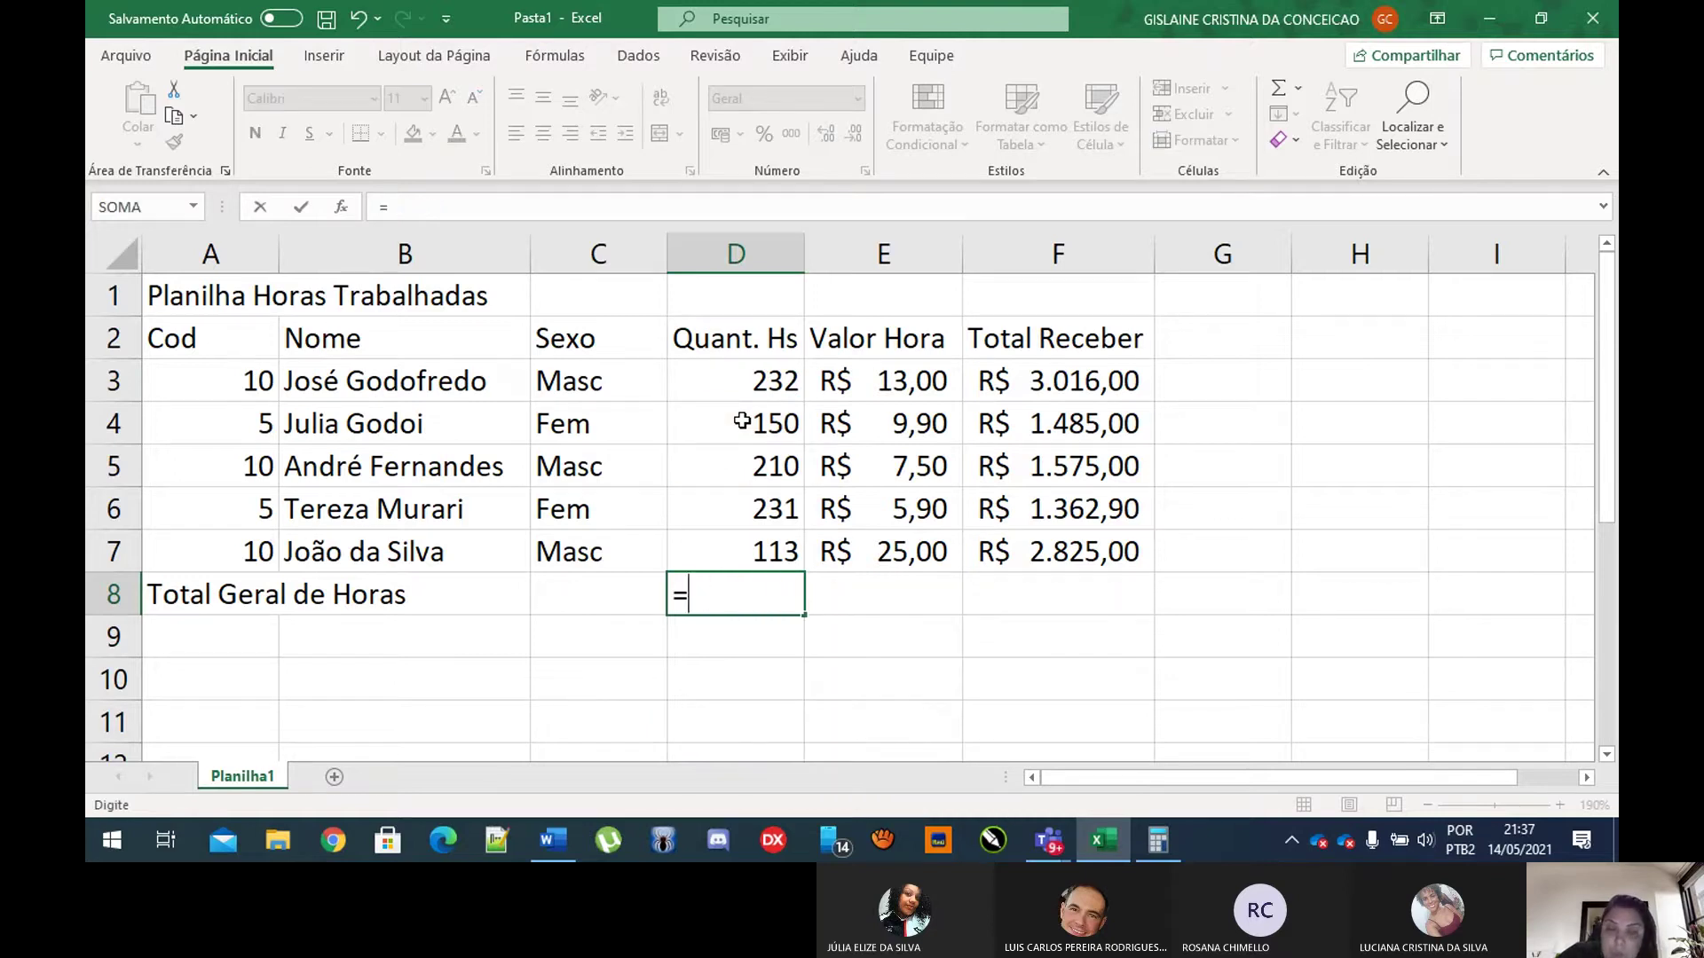
{"action": "left_click", "coordinate": [775, 389]}
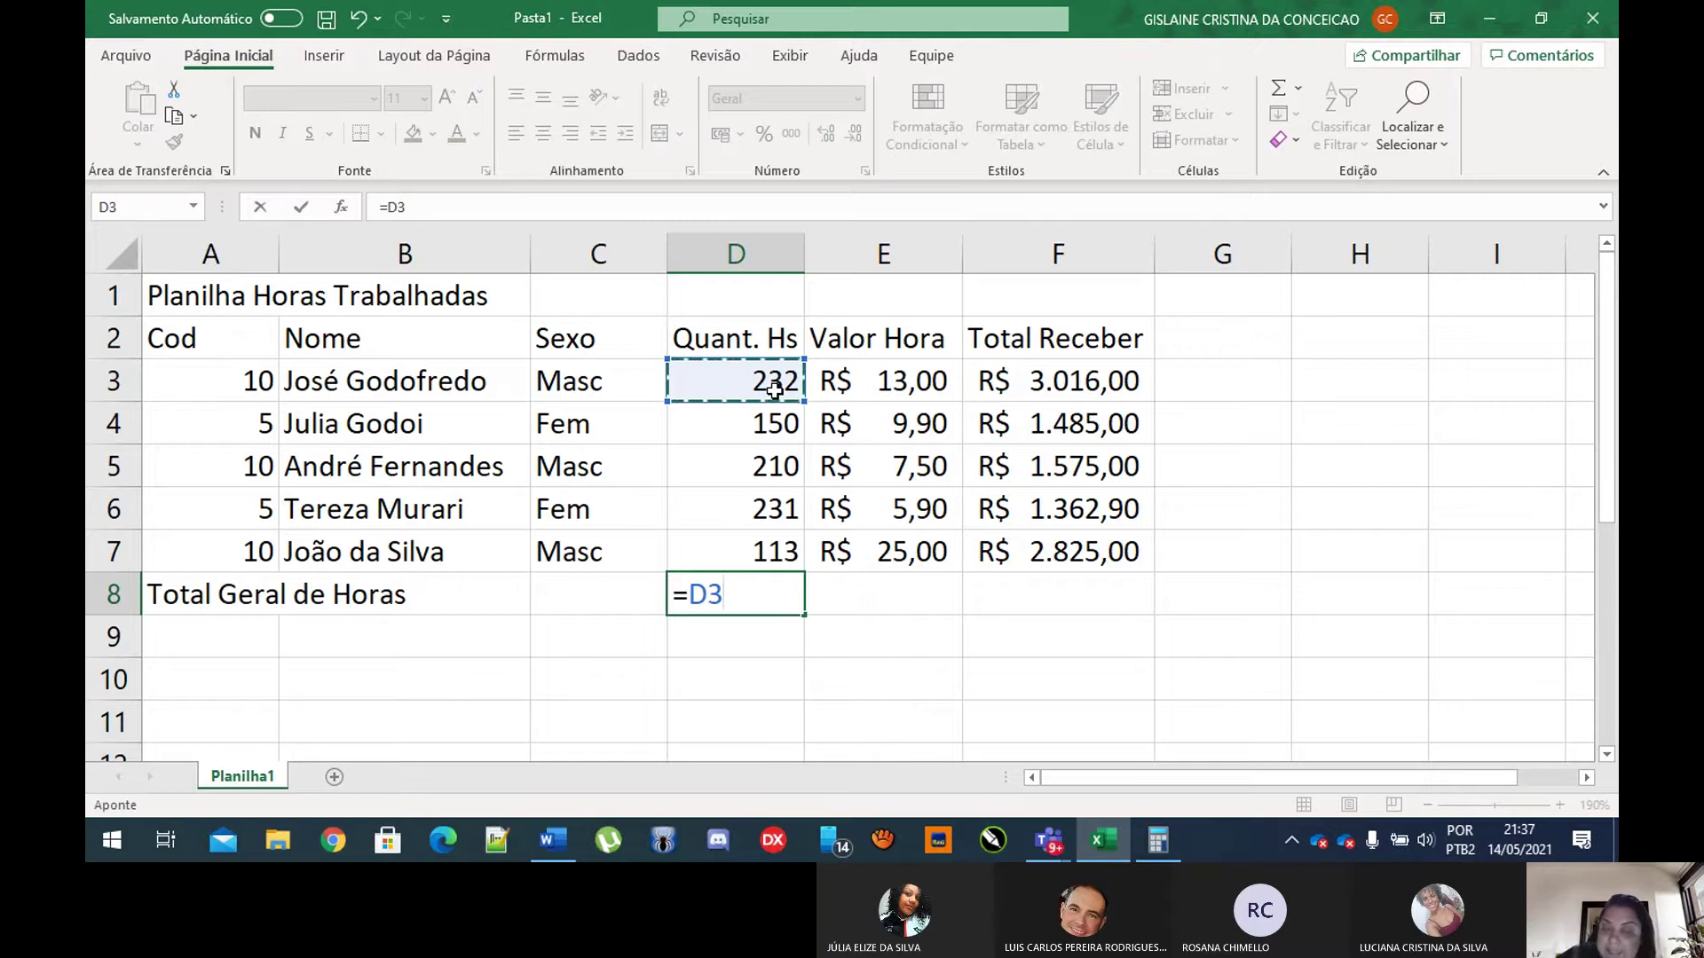
{"action": "type", "text": "+"}
{"action": "left_click", "coordinate": [782, 419]}
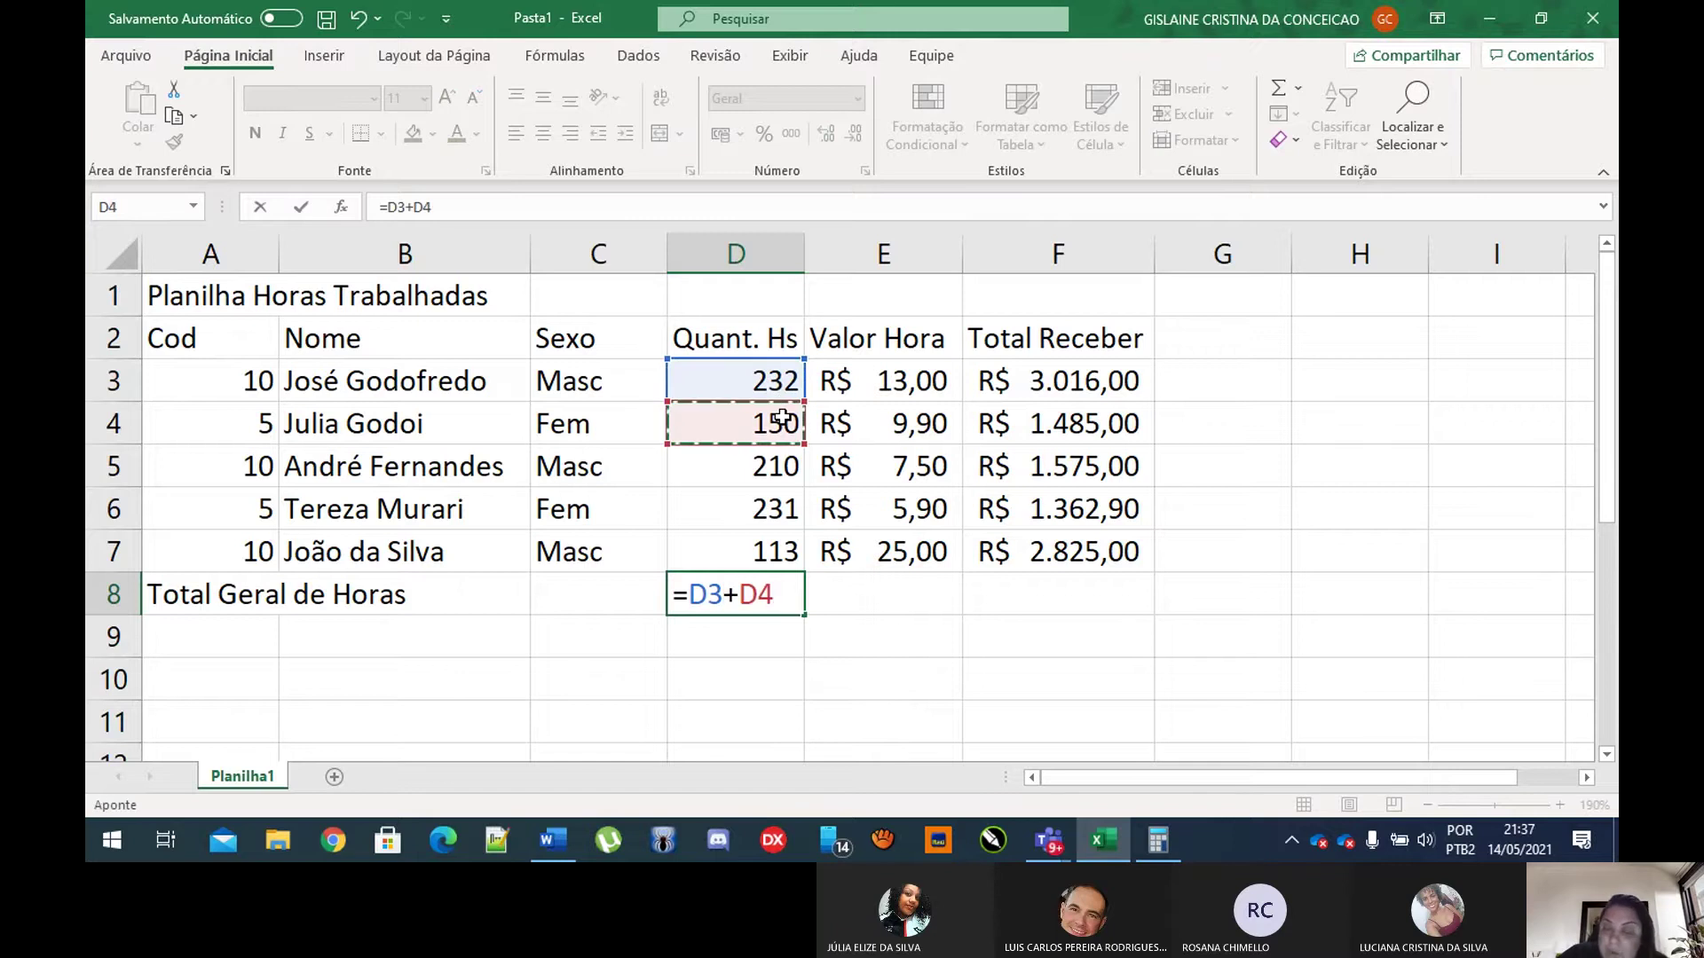
{"action": "type", "text": "-"}
{"action": "left_click", "coordinate": [759, 476]}
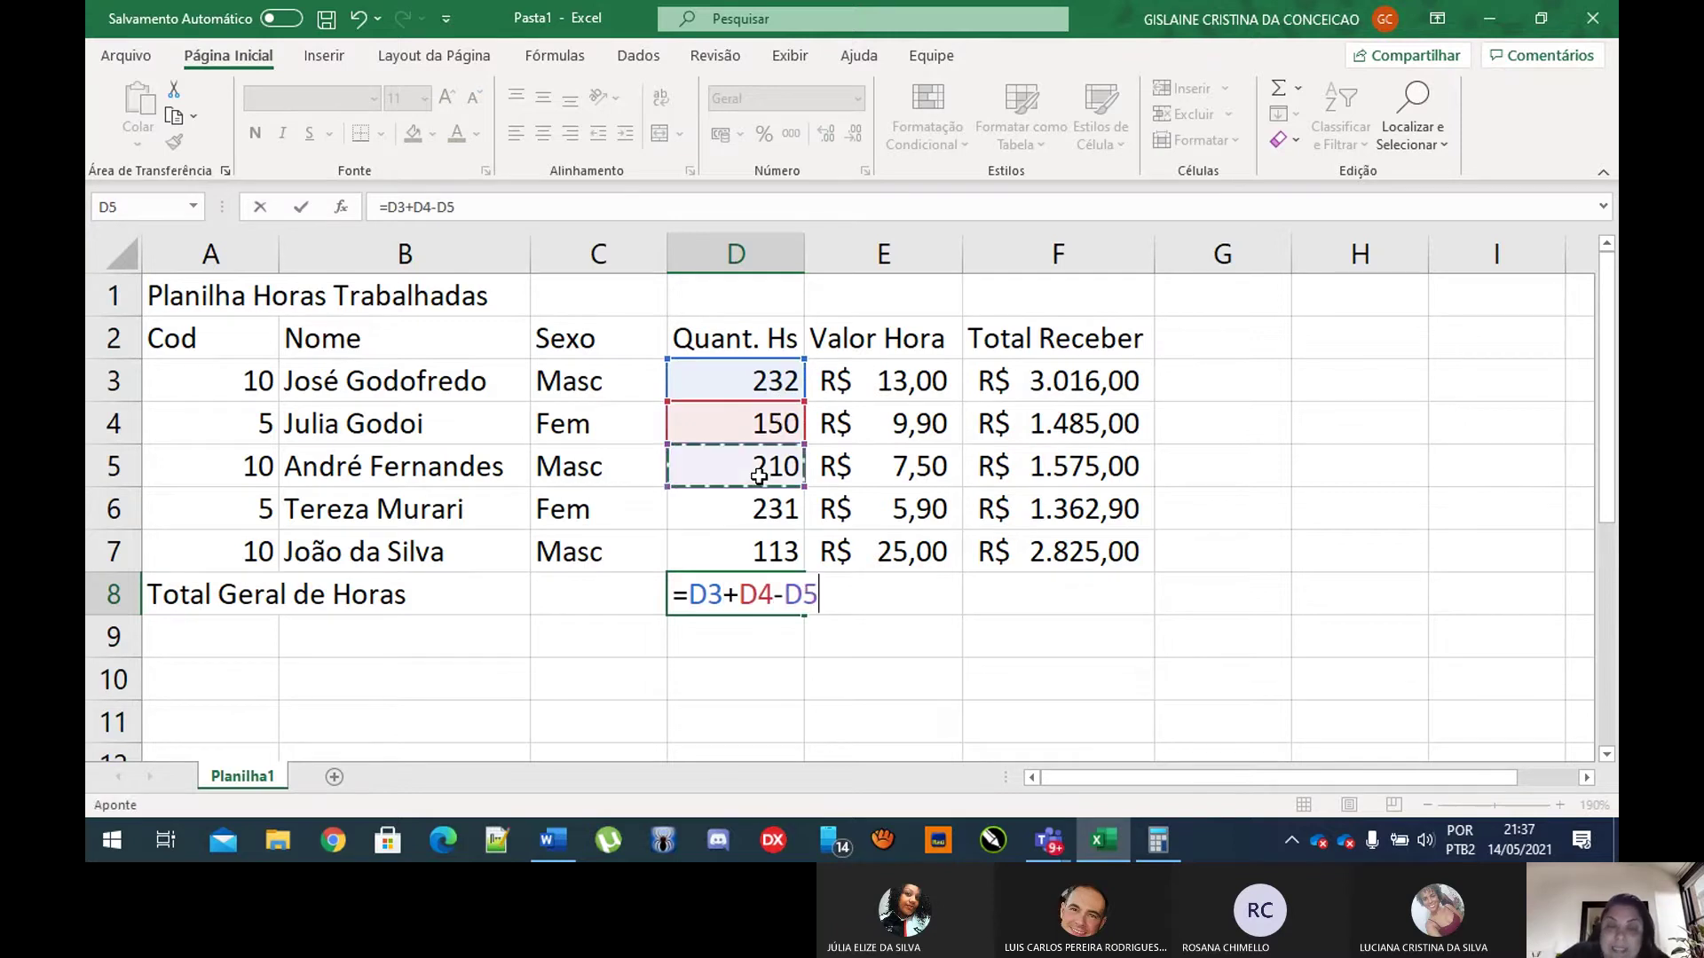
{"action": "type", "text": "-"}
{"action": "left_click", "coordinate": [757, 508]}
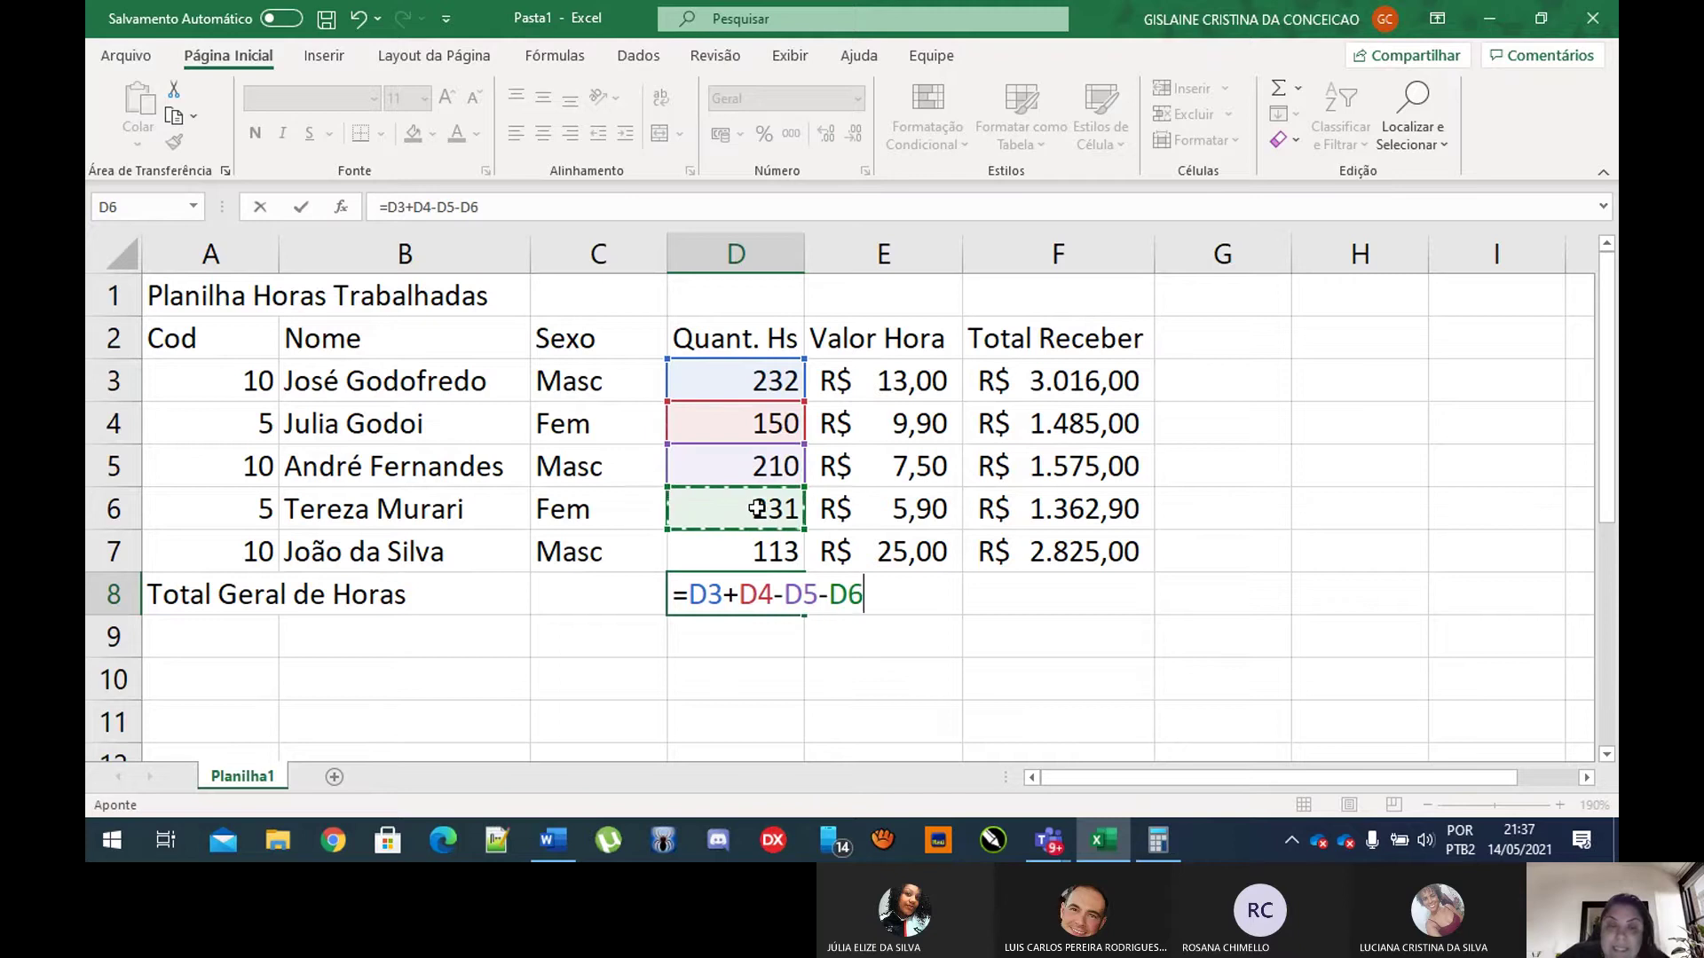
{"action": "type", "text": "+"}
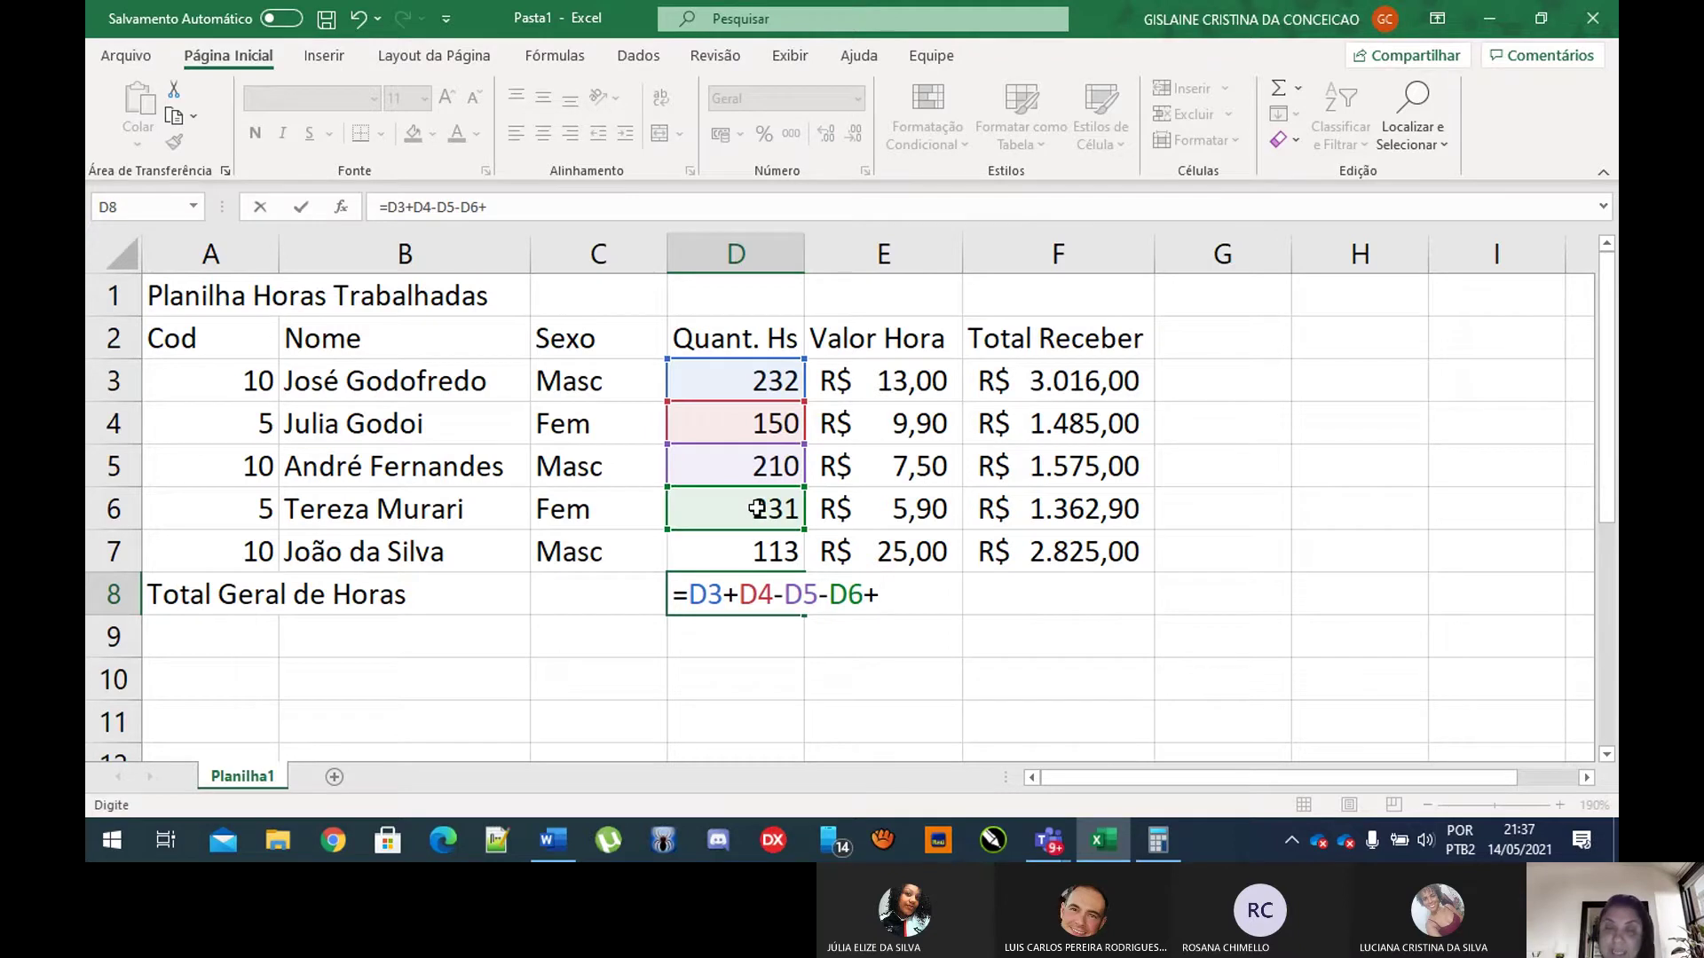
{"action": "left_click", "coordinate": [750, 545]}
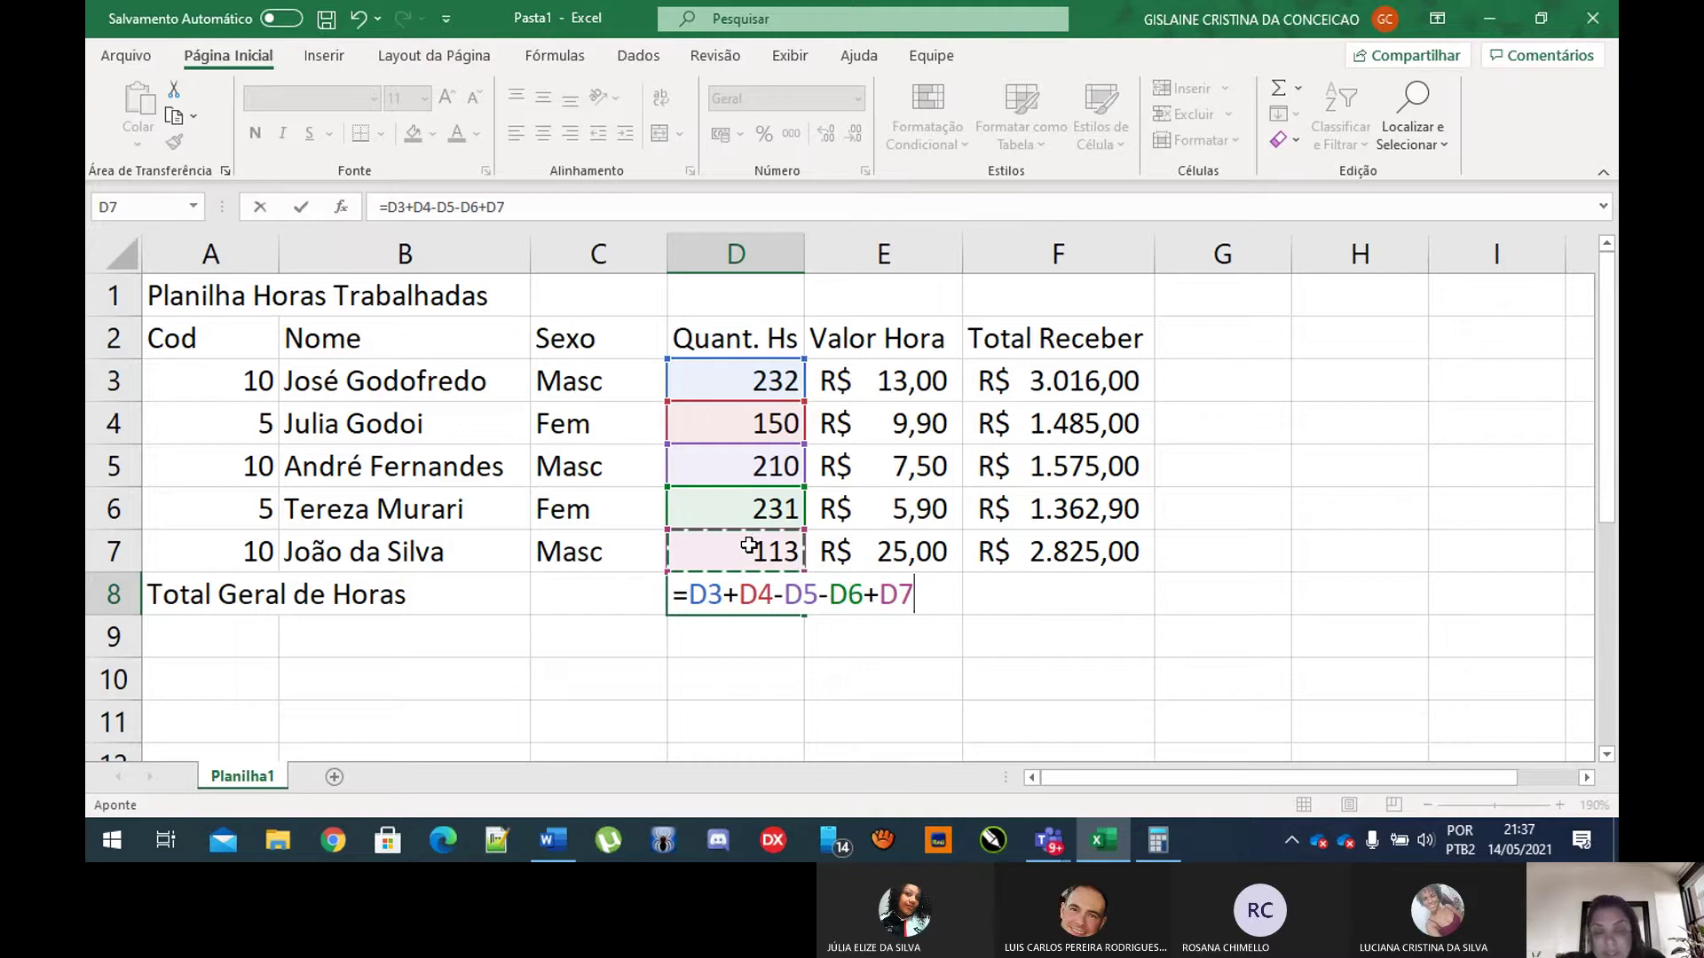
{"action": "key", "text": "Return"}
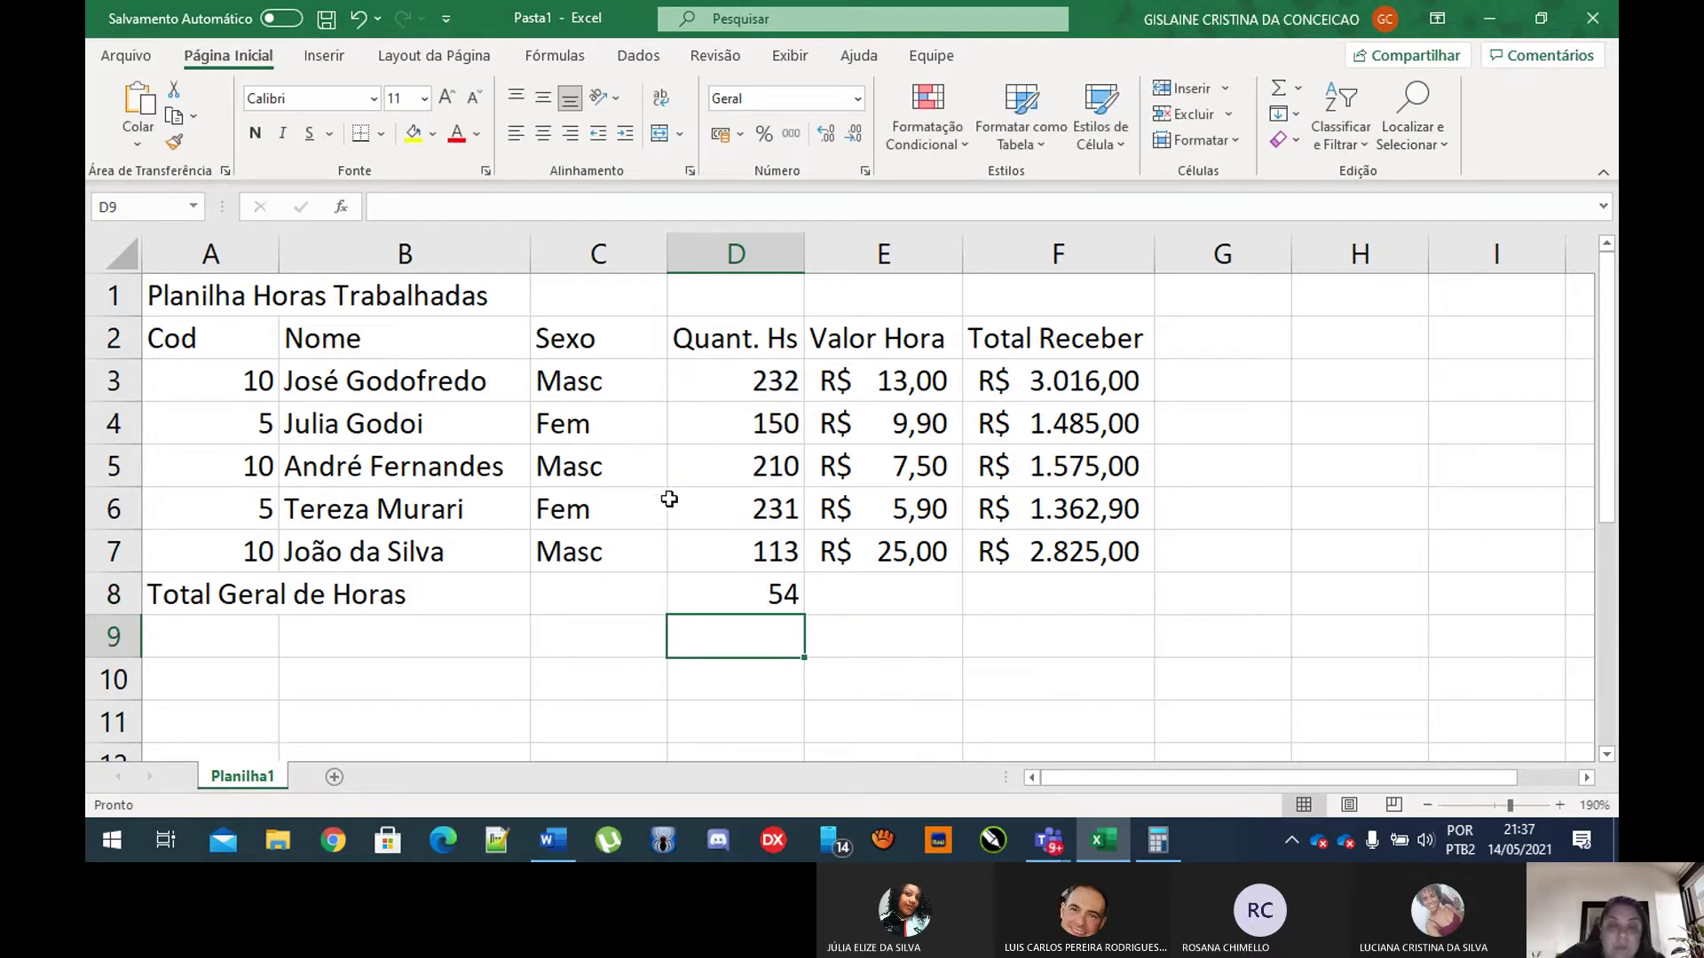
Step: Clear the mixed addition and subtraction formula from cell D8
{"action": "left_click", "coordinate": [739, 592]}
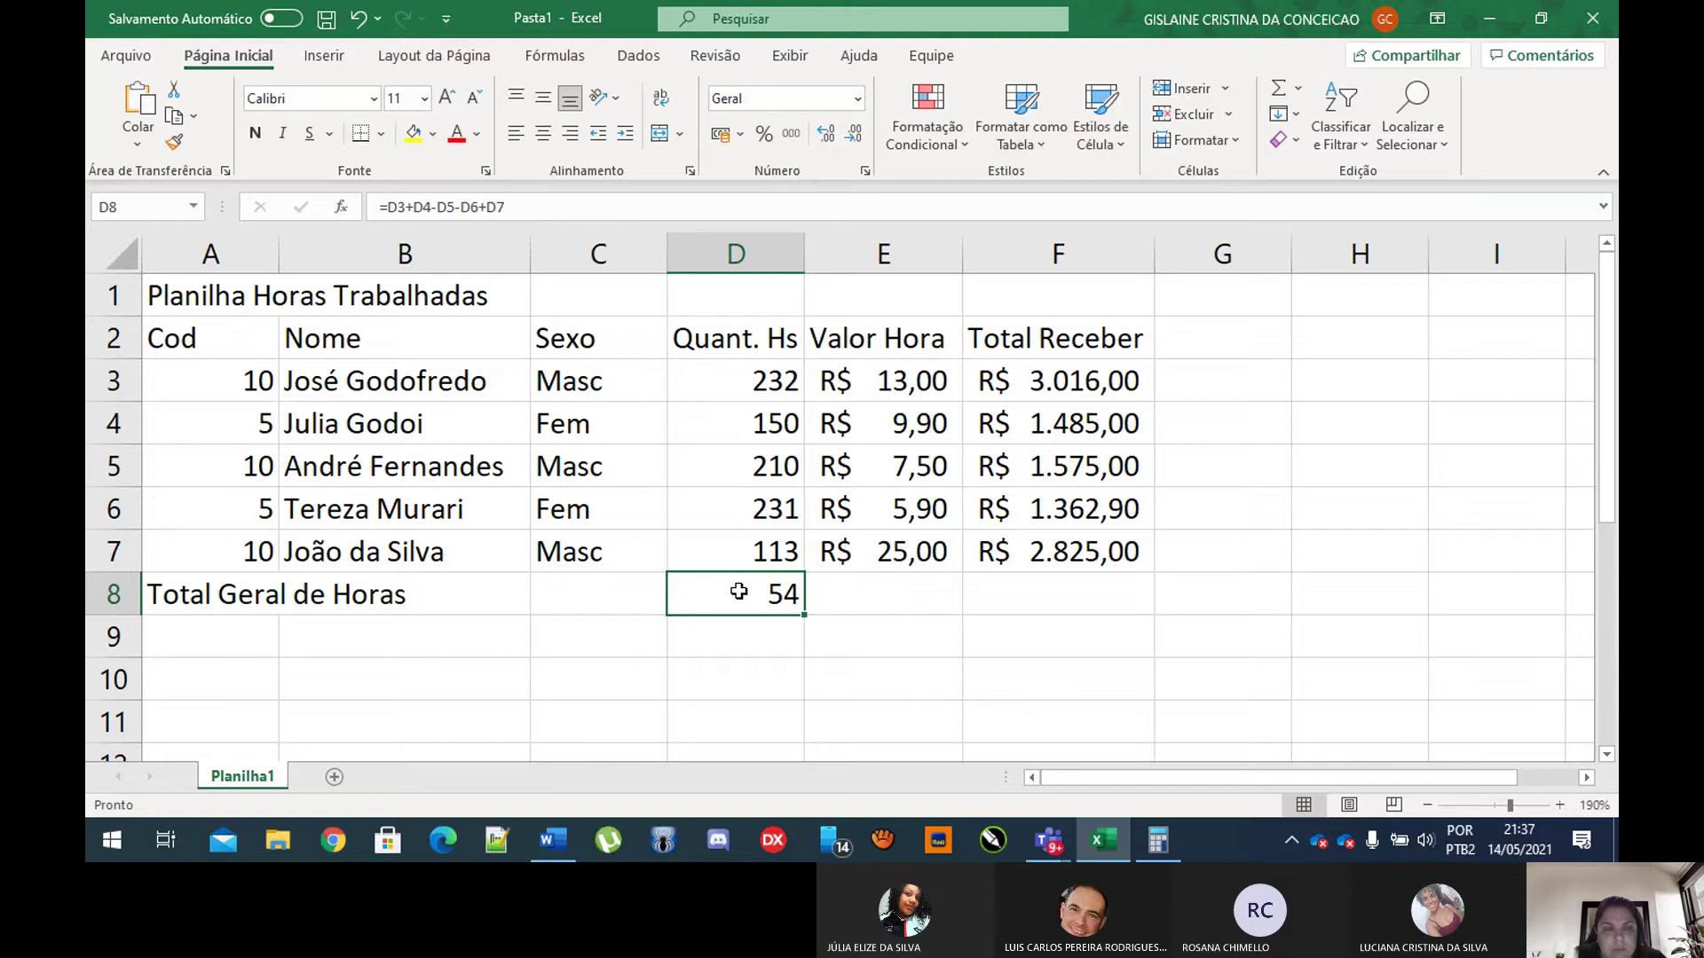
{"action": "left_click", "coordinate": [734, 624]}
{"action": "left_click", "coordinate": [737, 589]}
{"action": "key", "text": "Delete"}
Step: Add up the Quant. Hs values in cell D8 with the formula =D3+D4+D5+D6+D7
{"action": "type", "text": "="}
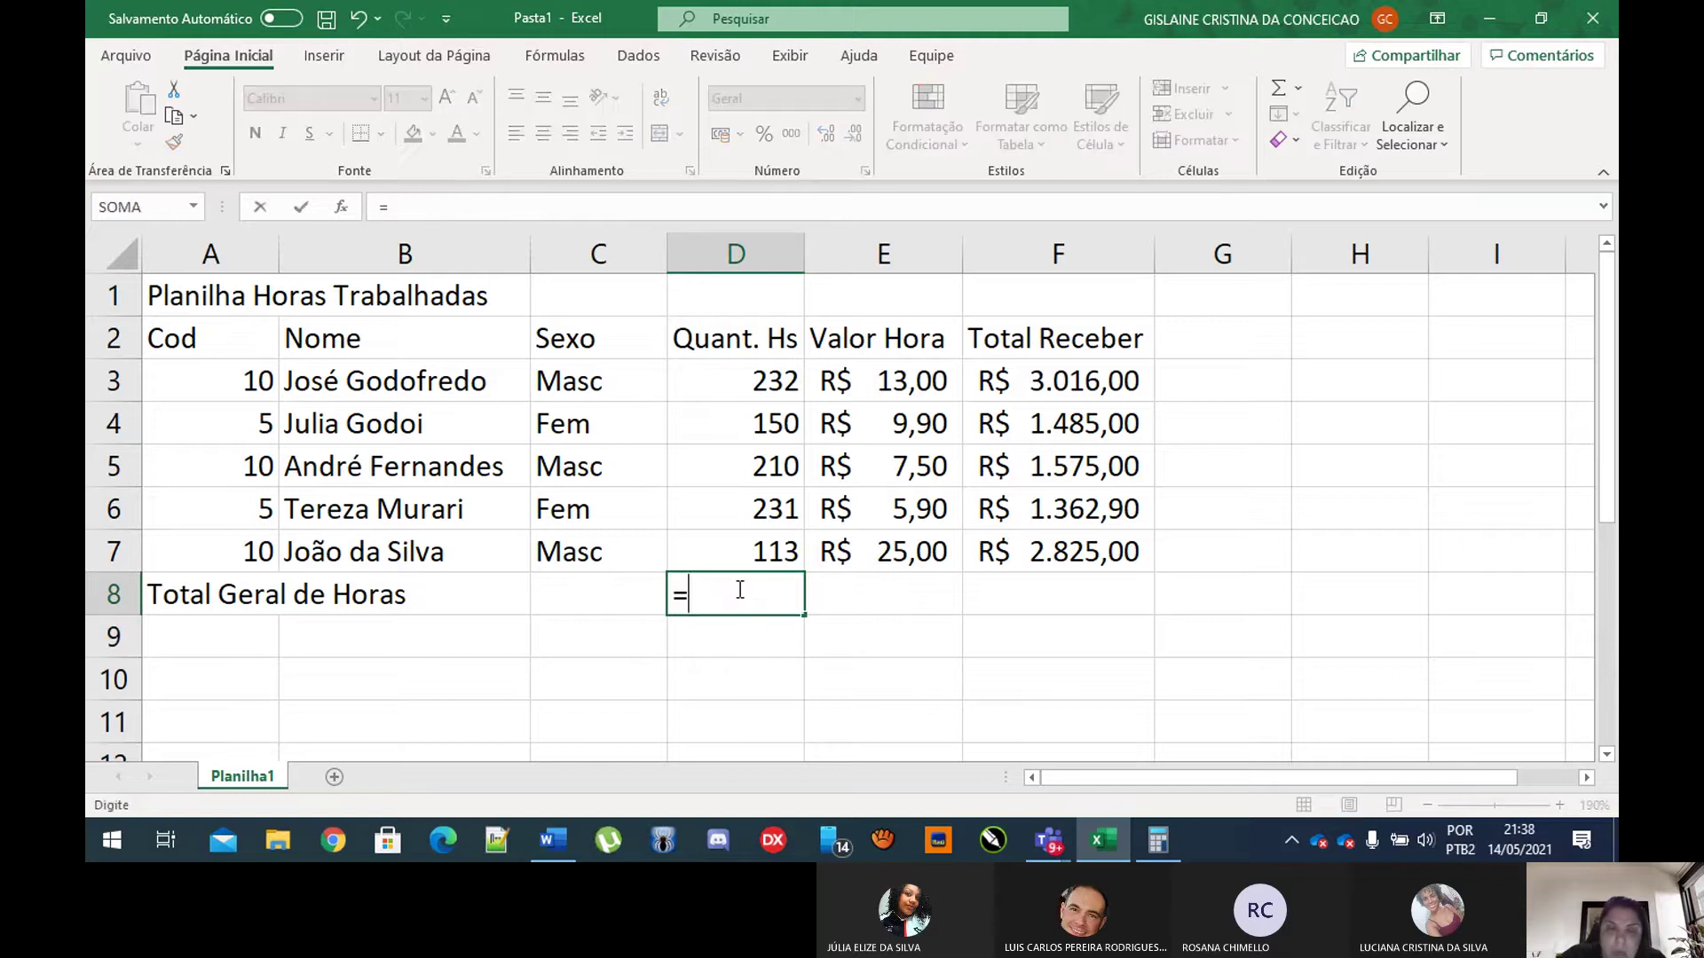
{"action": "left_click", "coordinate": [779, 387]}
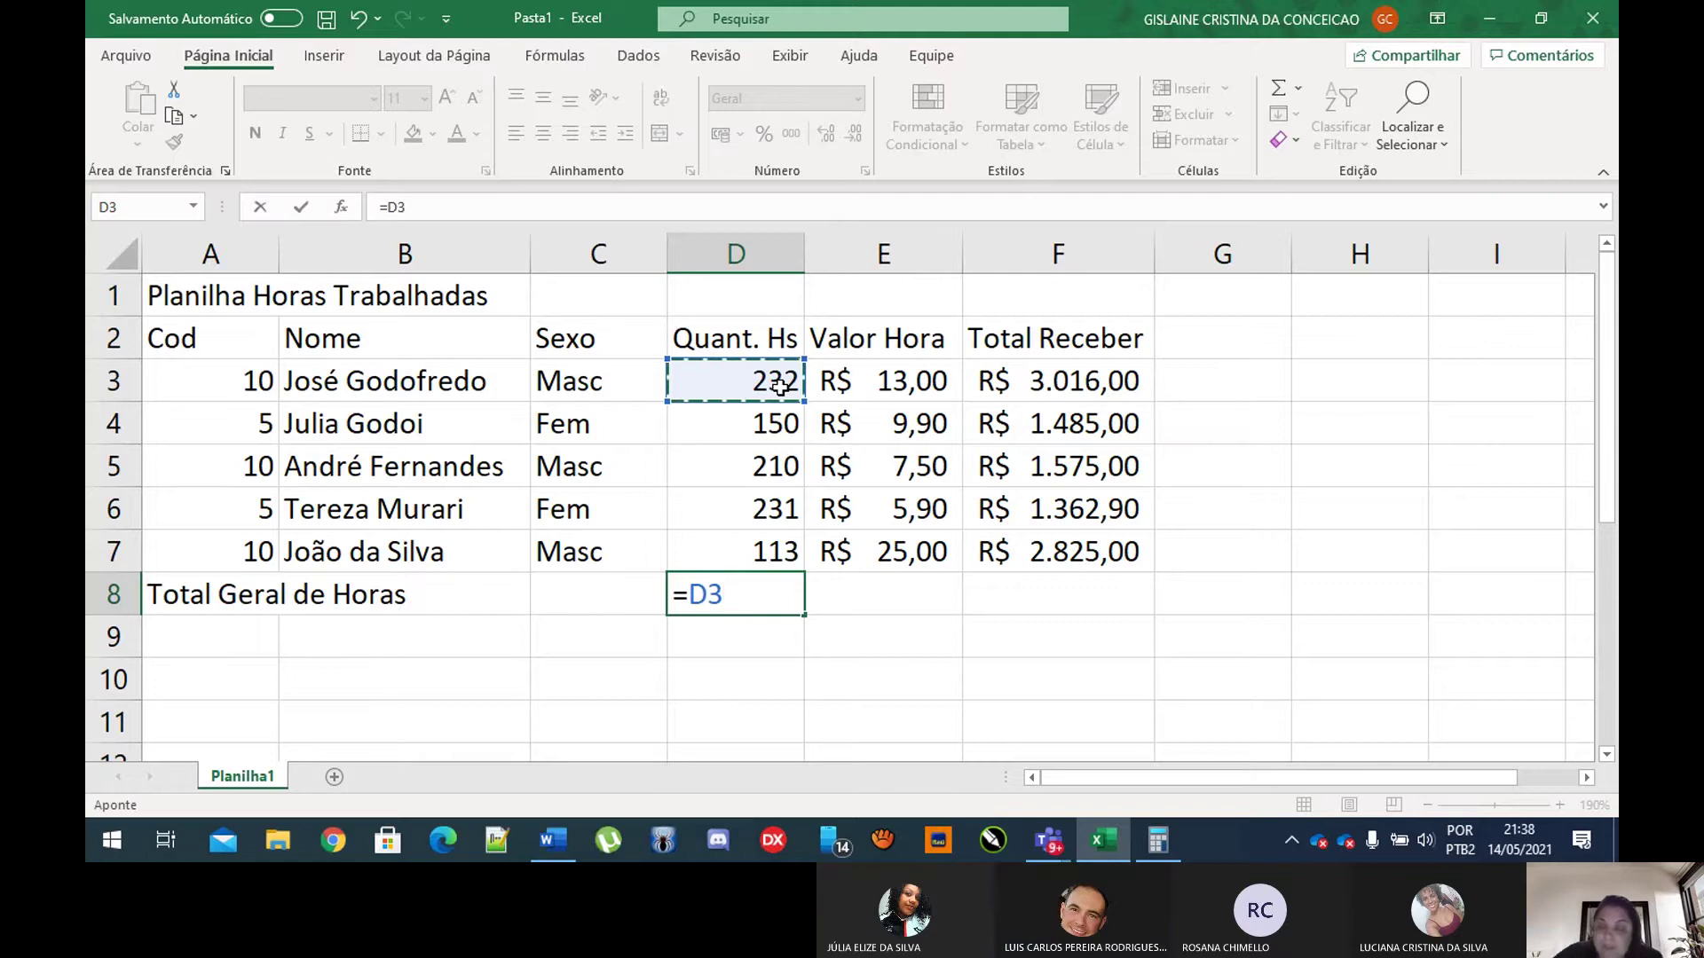
{"action": "type", "text": "+"}
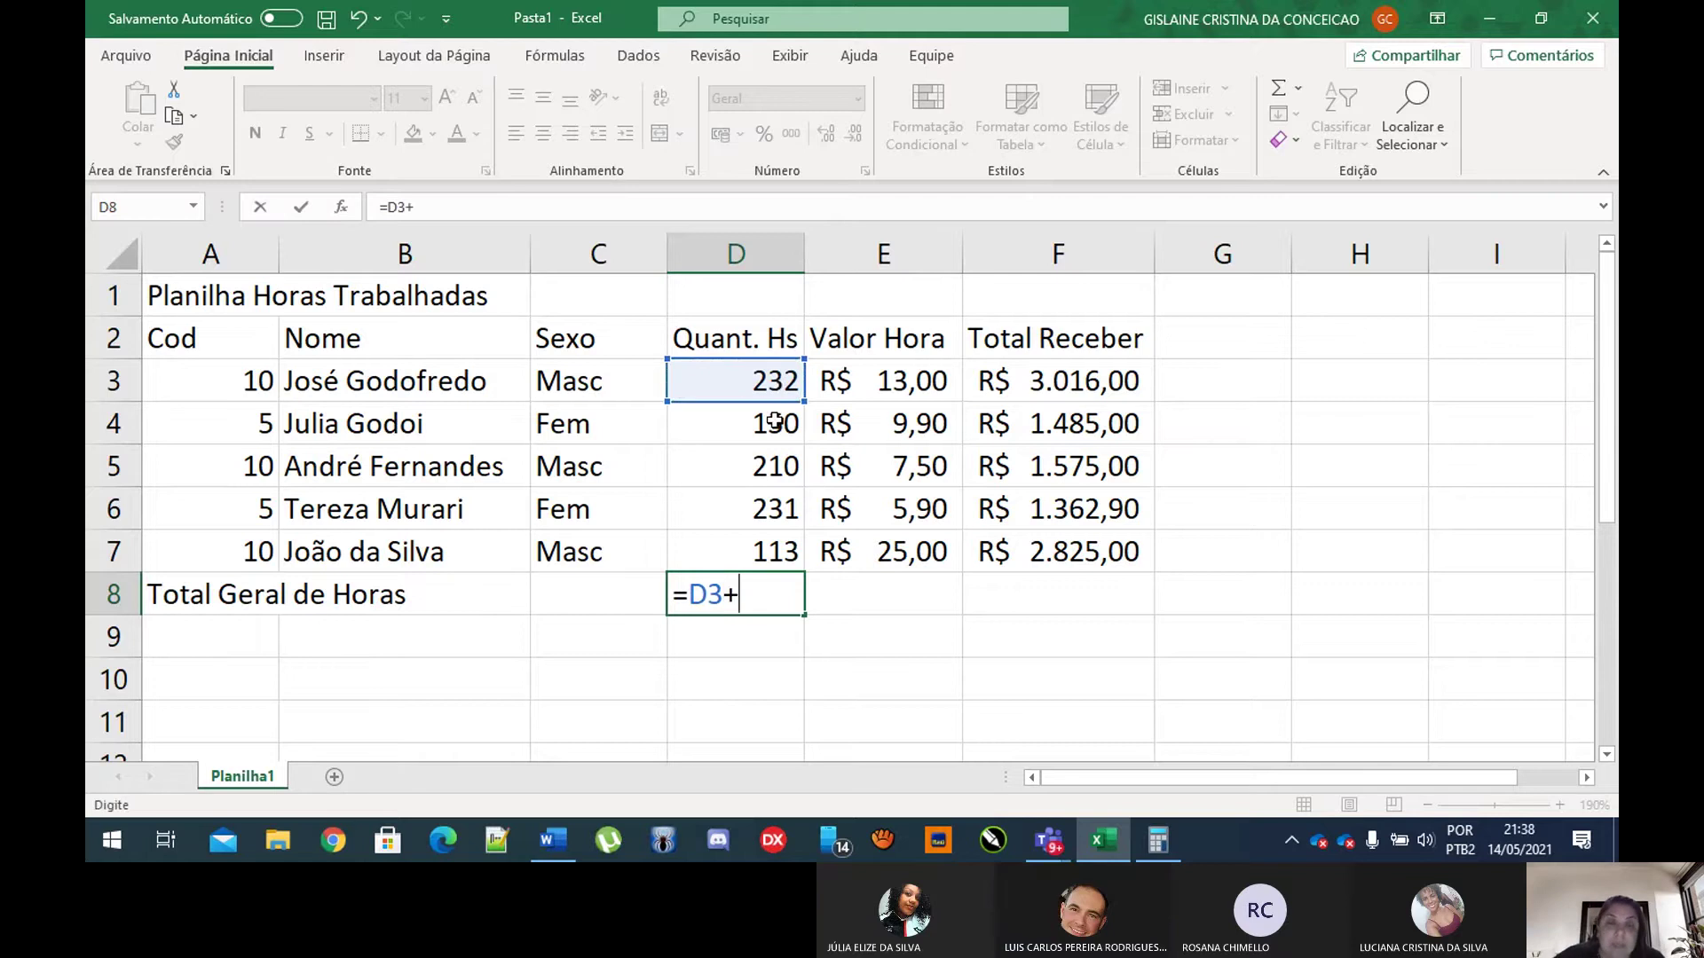
{"action": "left_click", "coordinate": [774, 423]}
{"action": "type", "text": "+"}
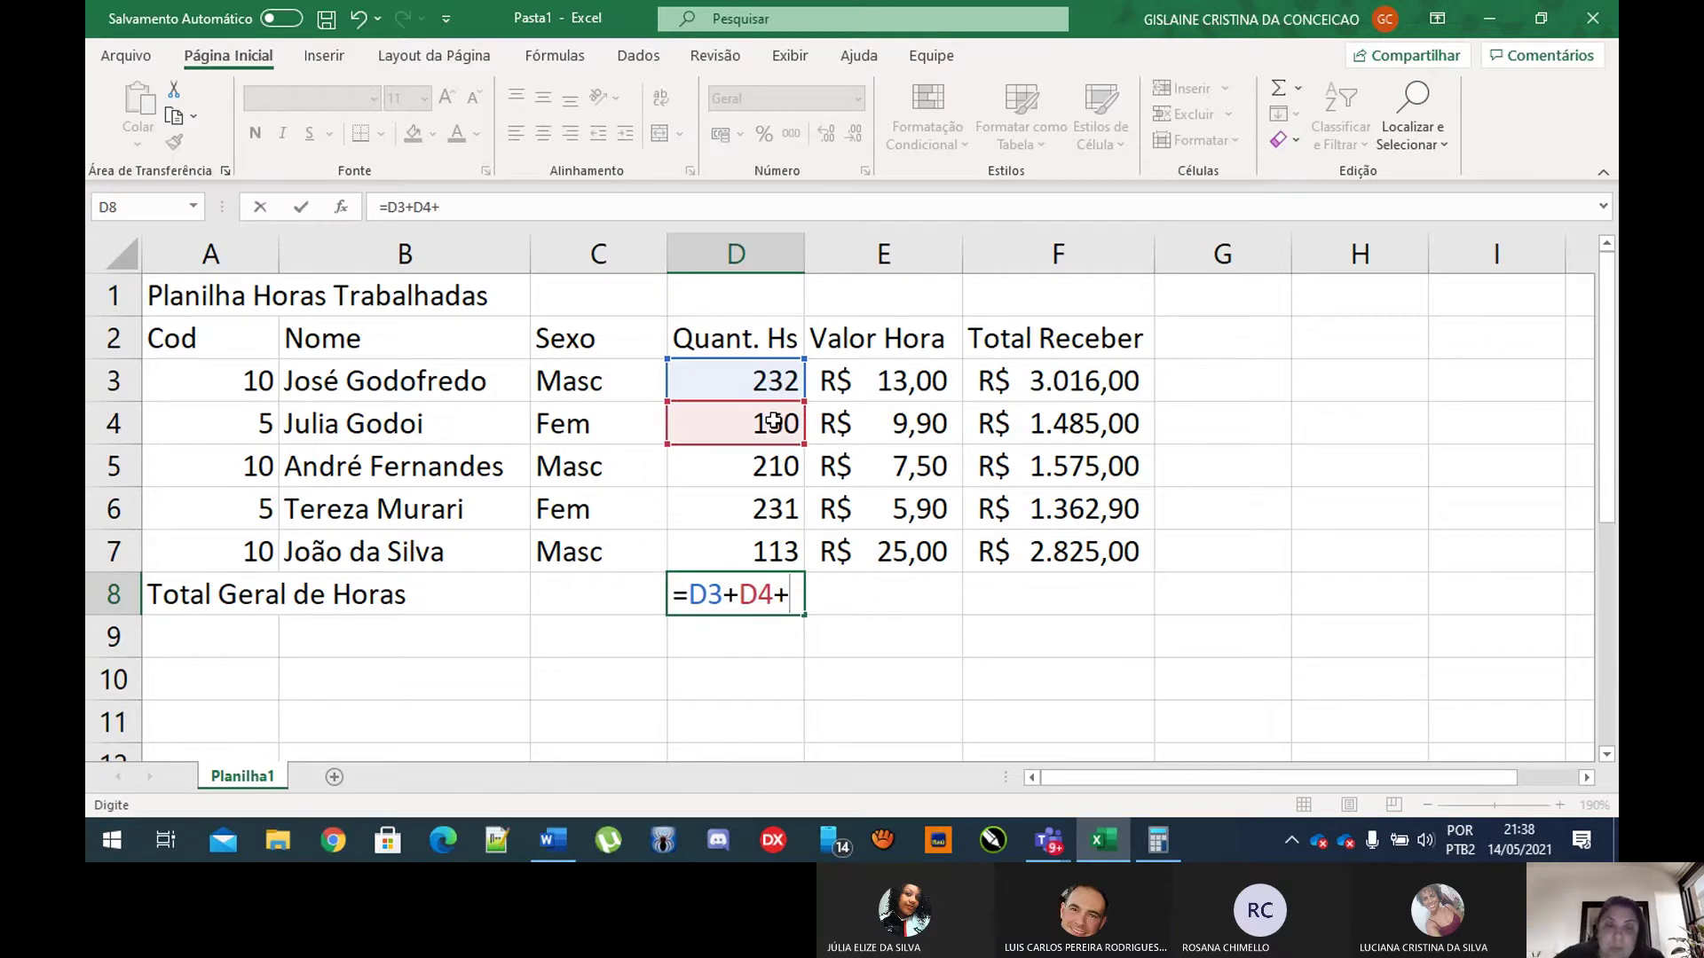
{"action": "left_click", "coordinate": [767, 468]}
{"action": "type", "text": "+"}
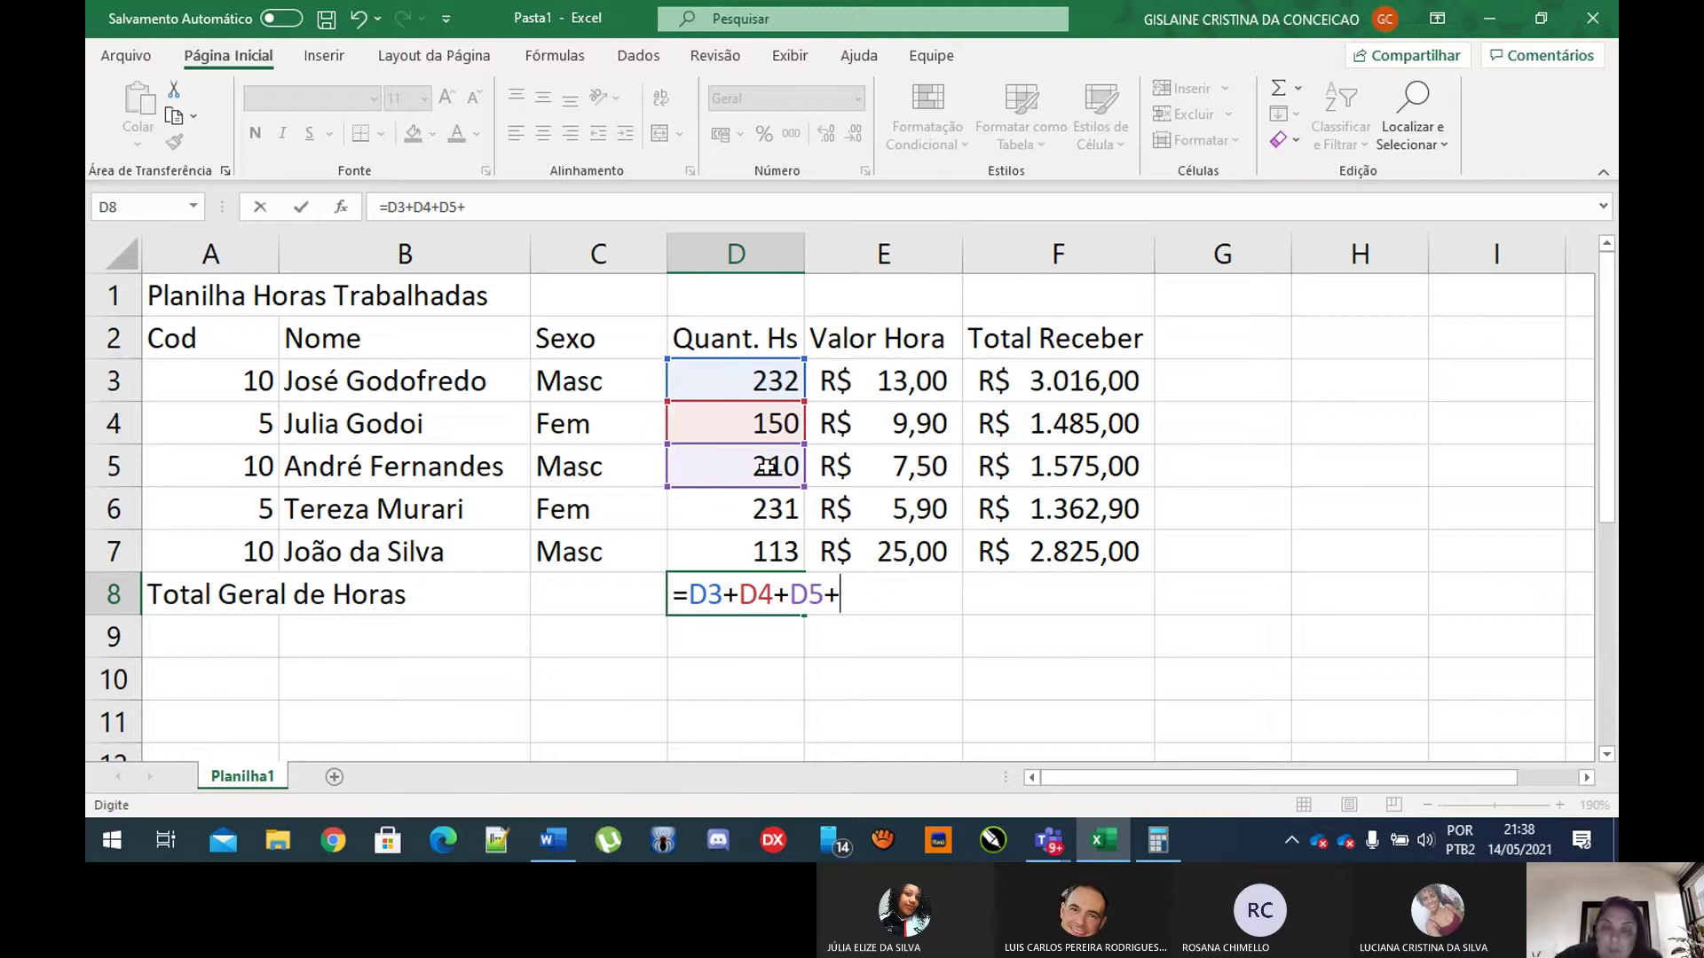
{"action": "left_click", "coordinate": [769, 520]}
{"action": "type", "text": "+"}
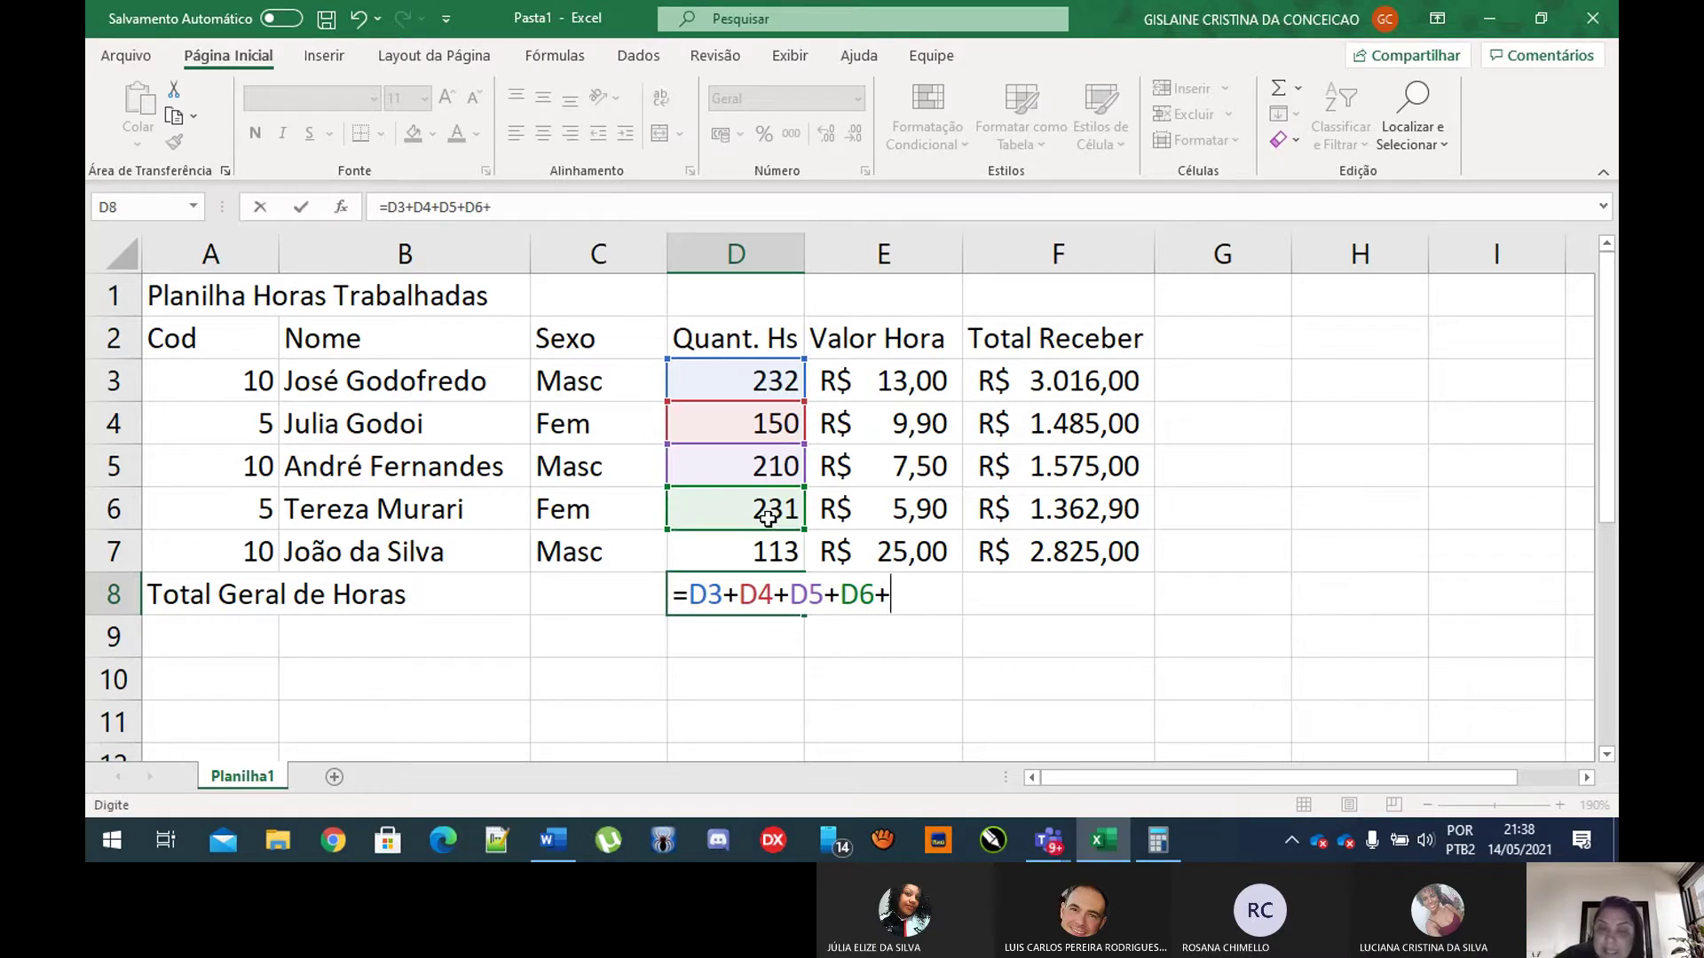
{"action": "left_click", "coordinate": [756, 543]}
{"action": "key", "text": "Return"}
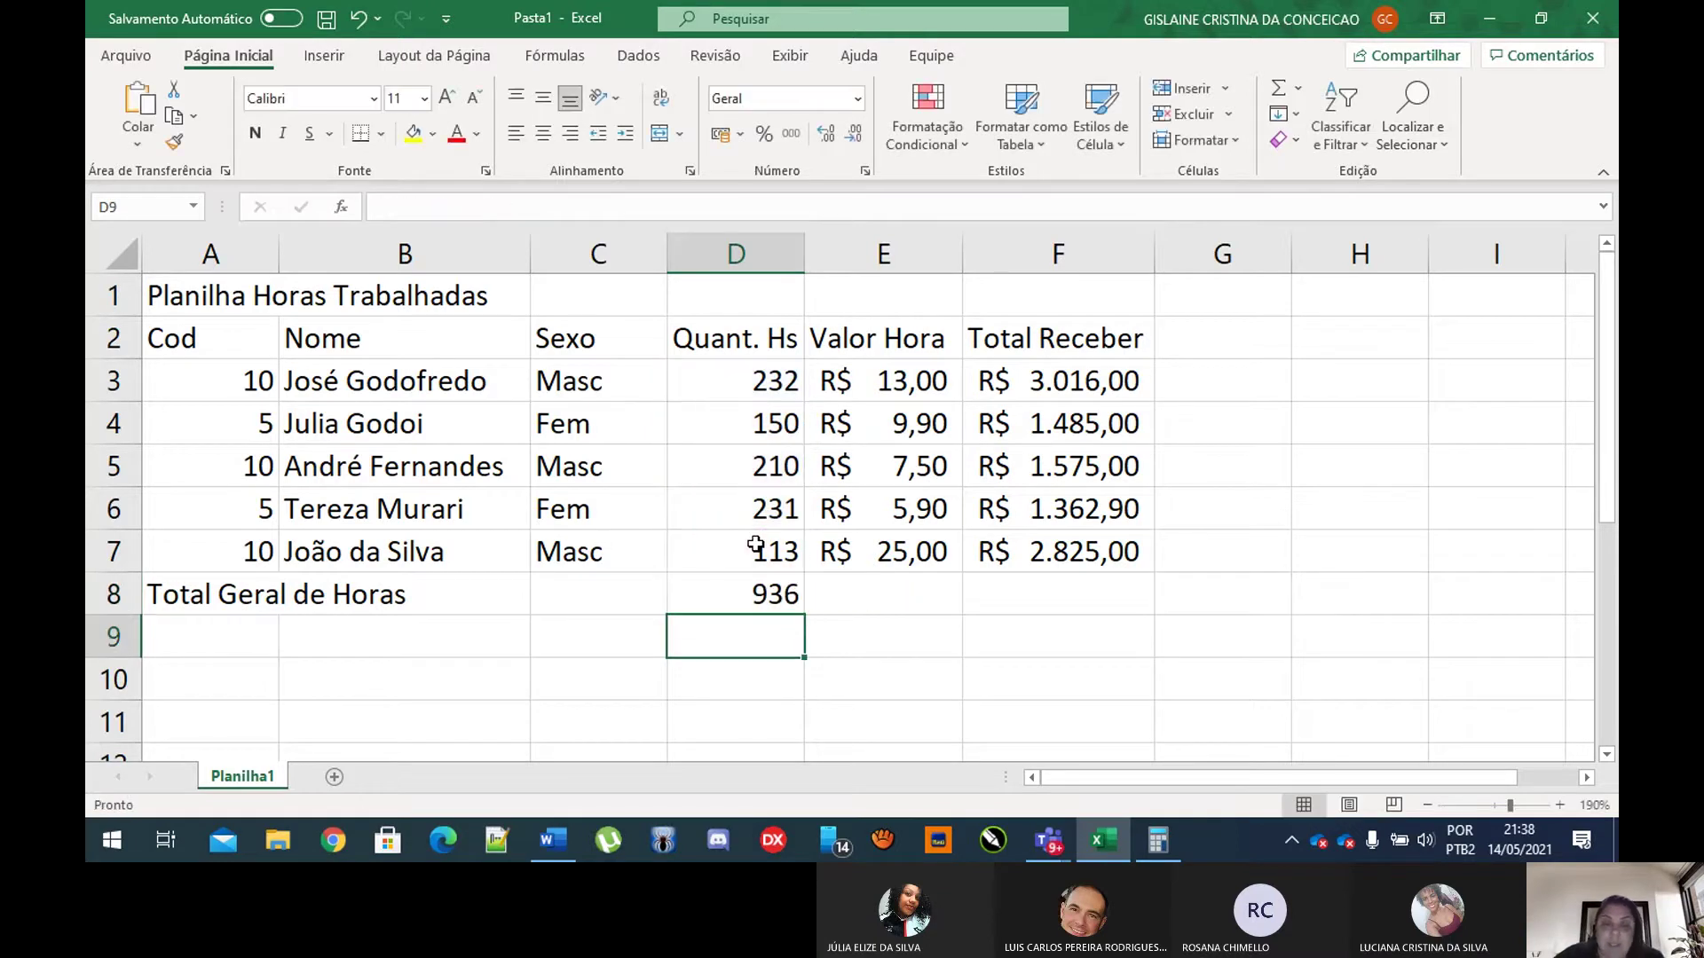
Step: Clear cell D8 and re-enter the total hours formula as =D3+D4+D5+D6+D7
{"action": "left_click", "coordinate": [777, 594]}
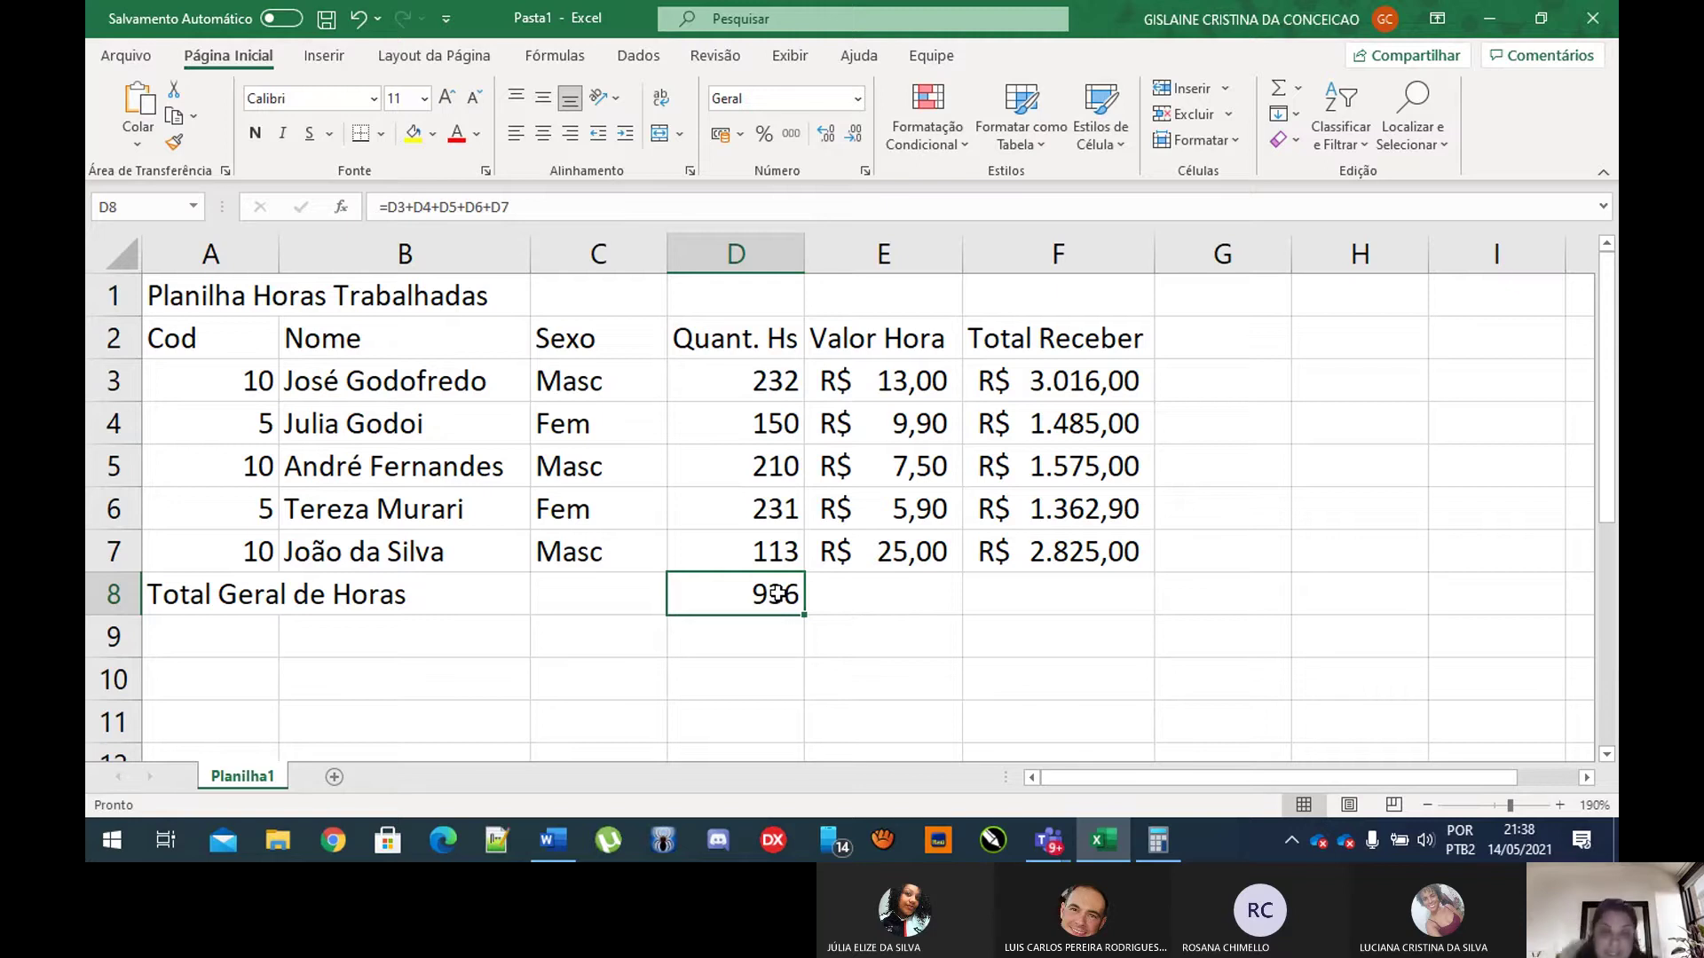
{"action": "key", "text": "Delete"}
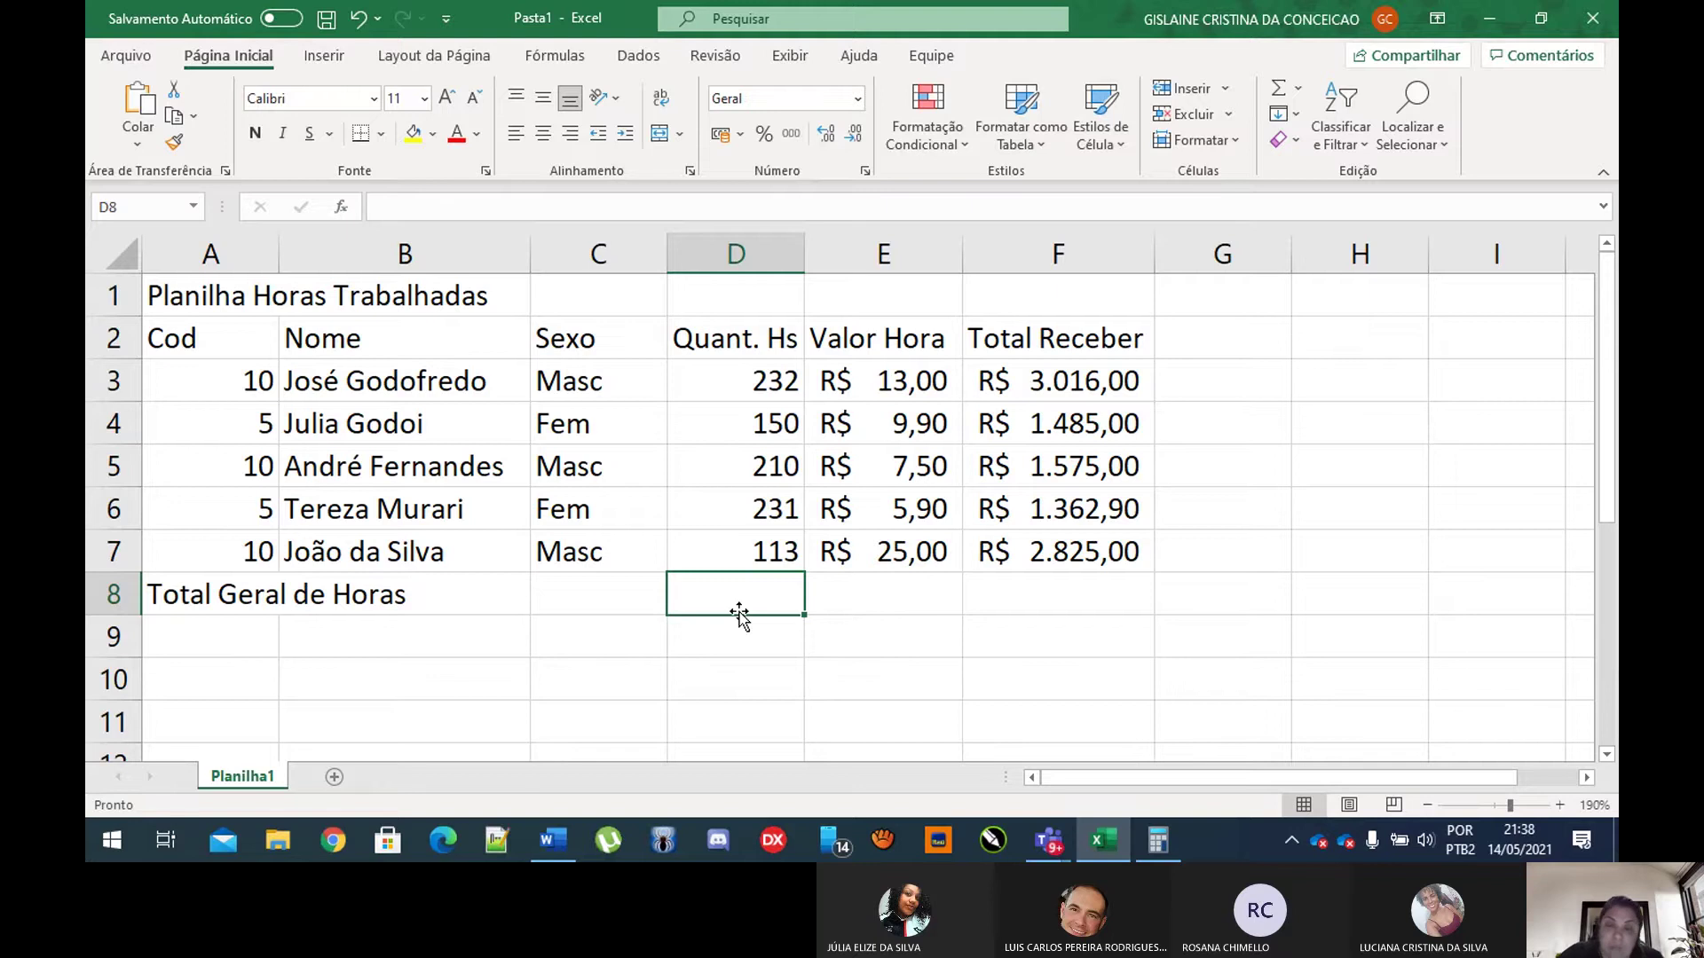
{"action": "type", "text": "="}
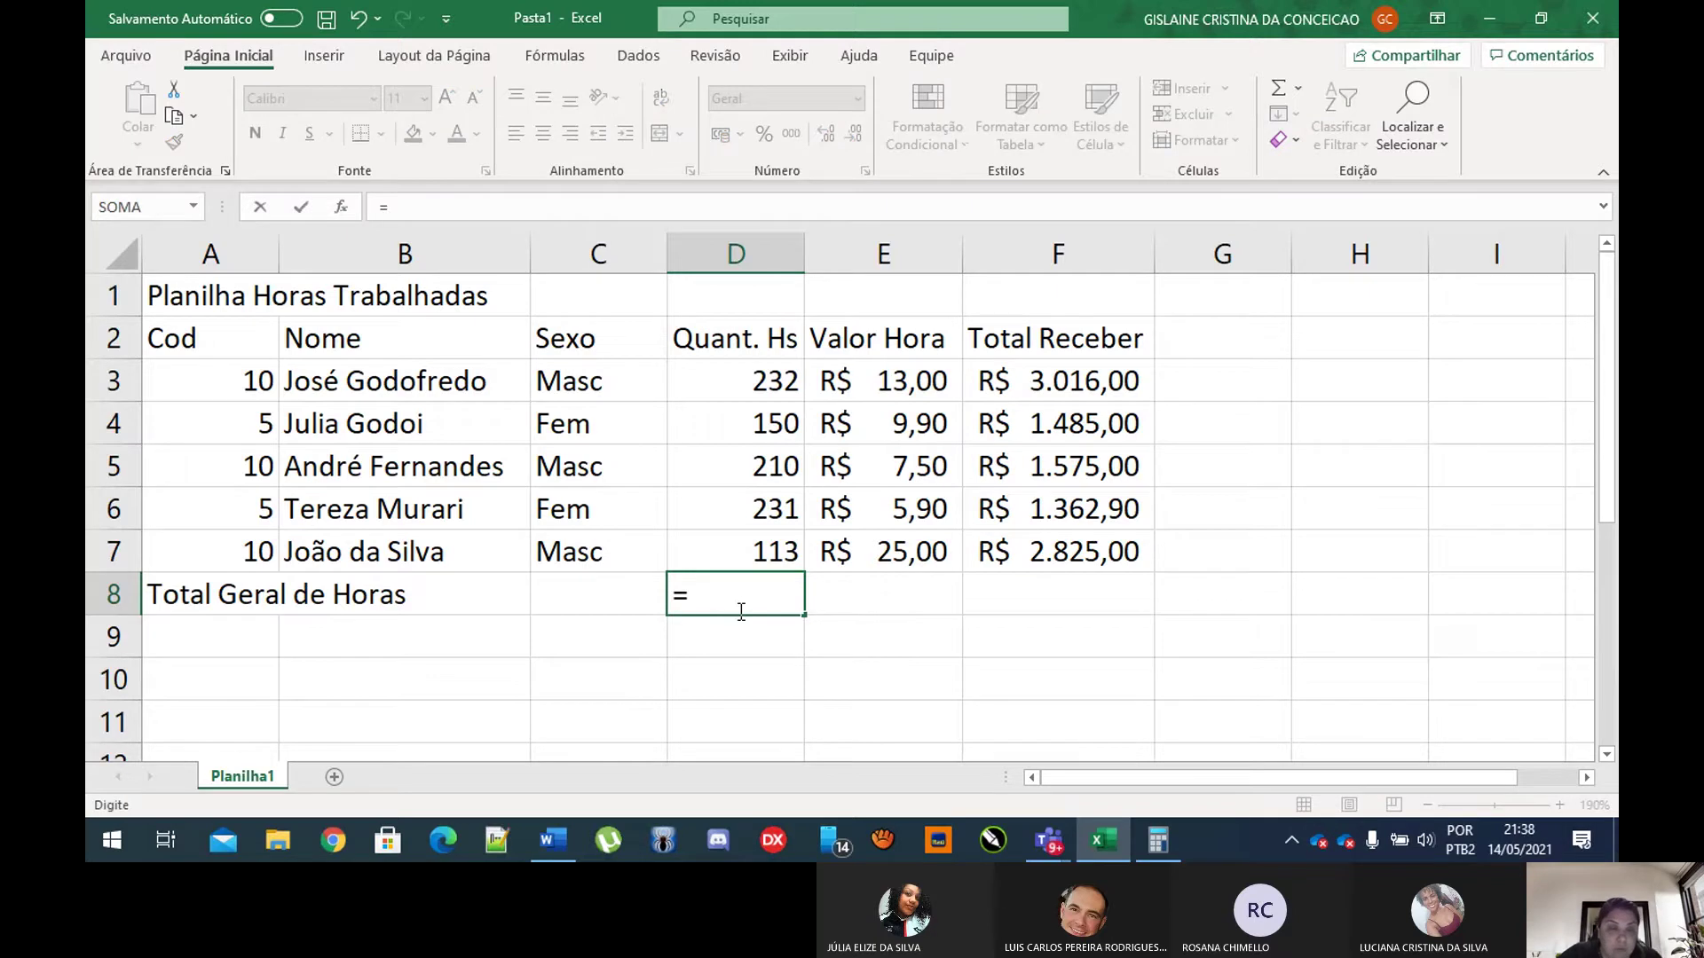
{"action": "left_click", "coordinate": [746, 380]}
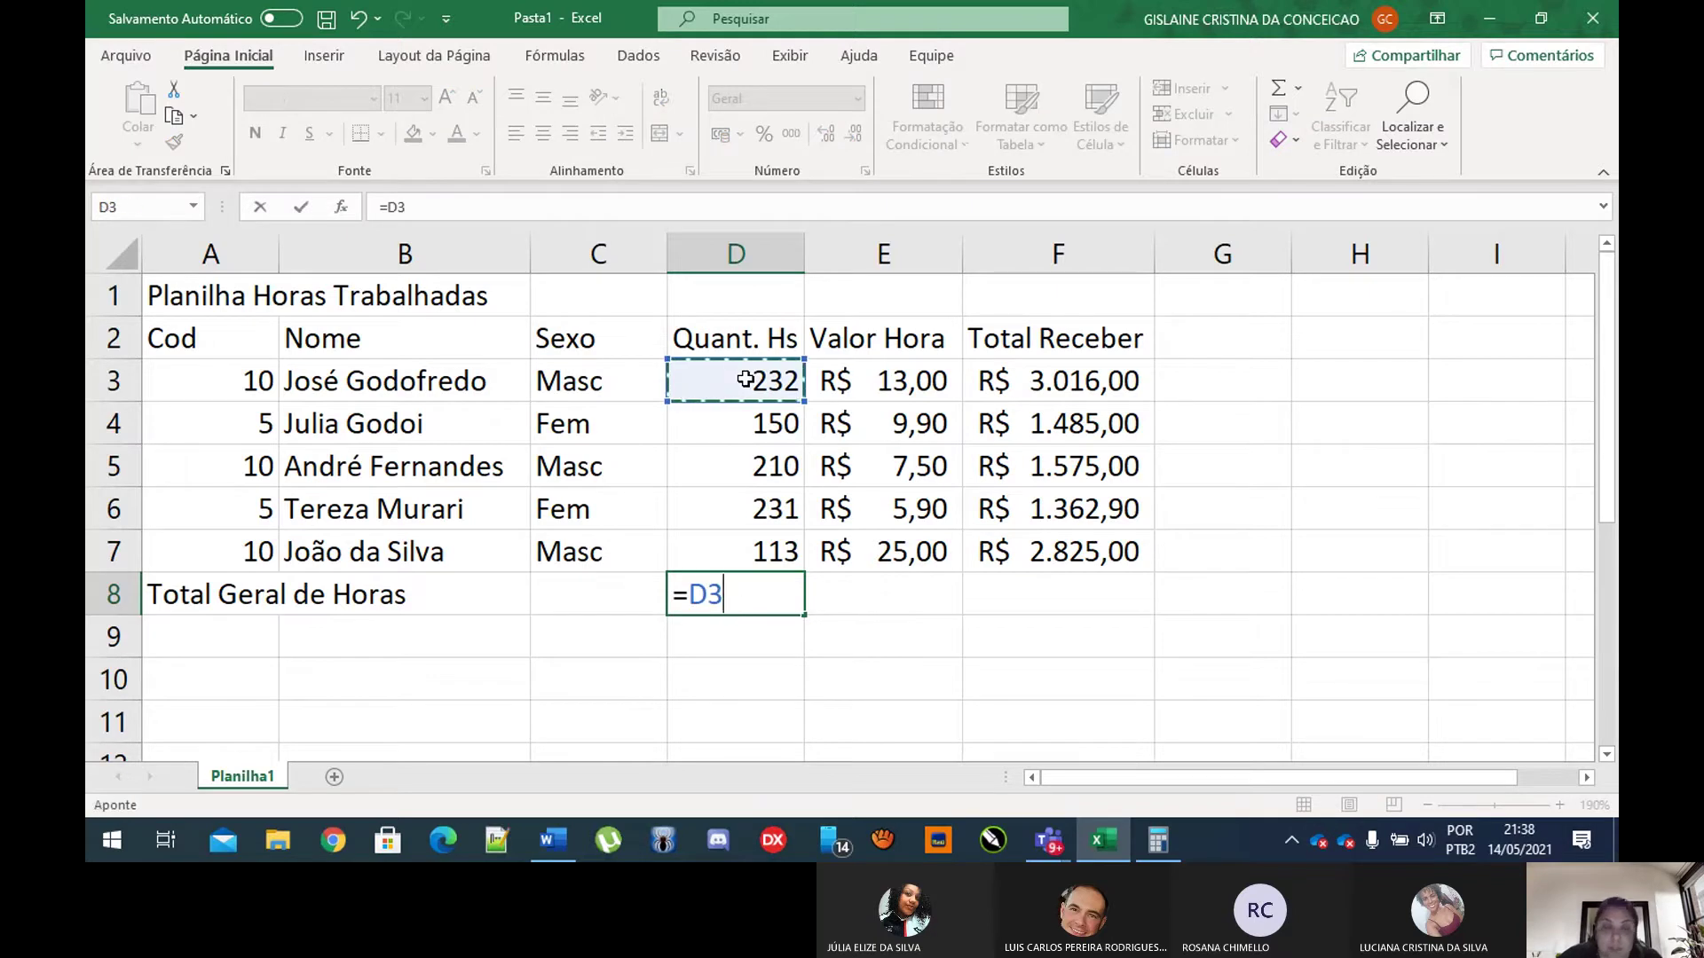
{"action": "type", "text": "+"}
{"action": "left_click", "coordinate": [753, 435]}
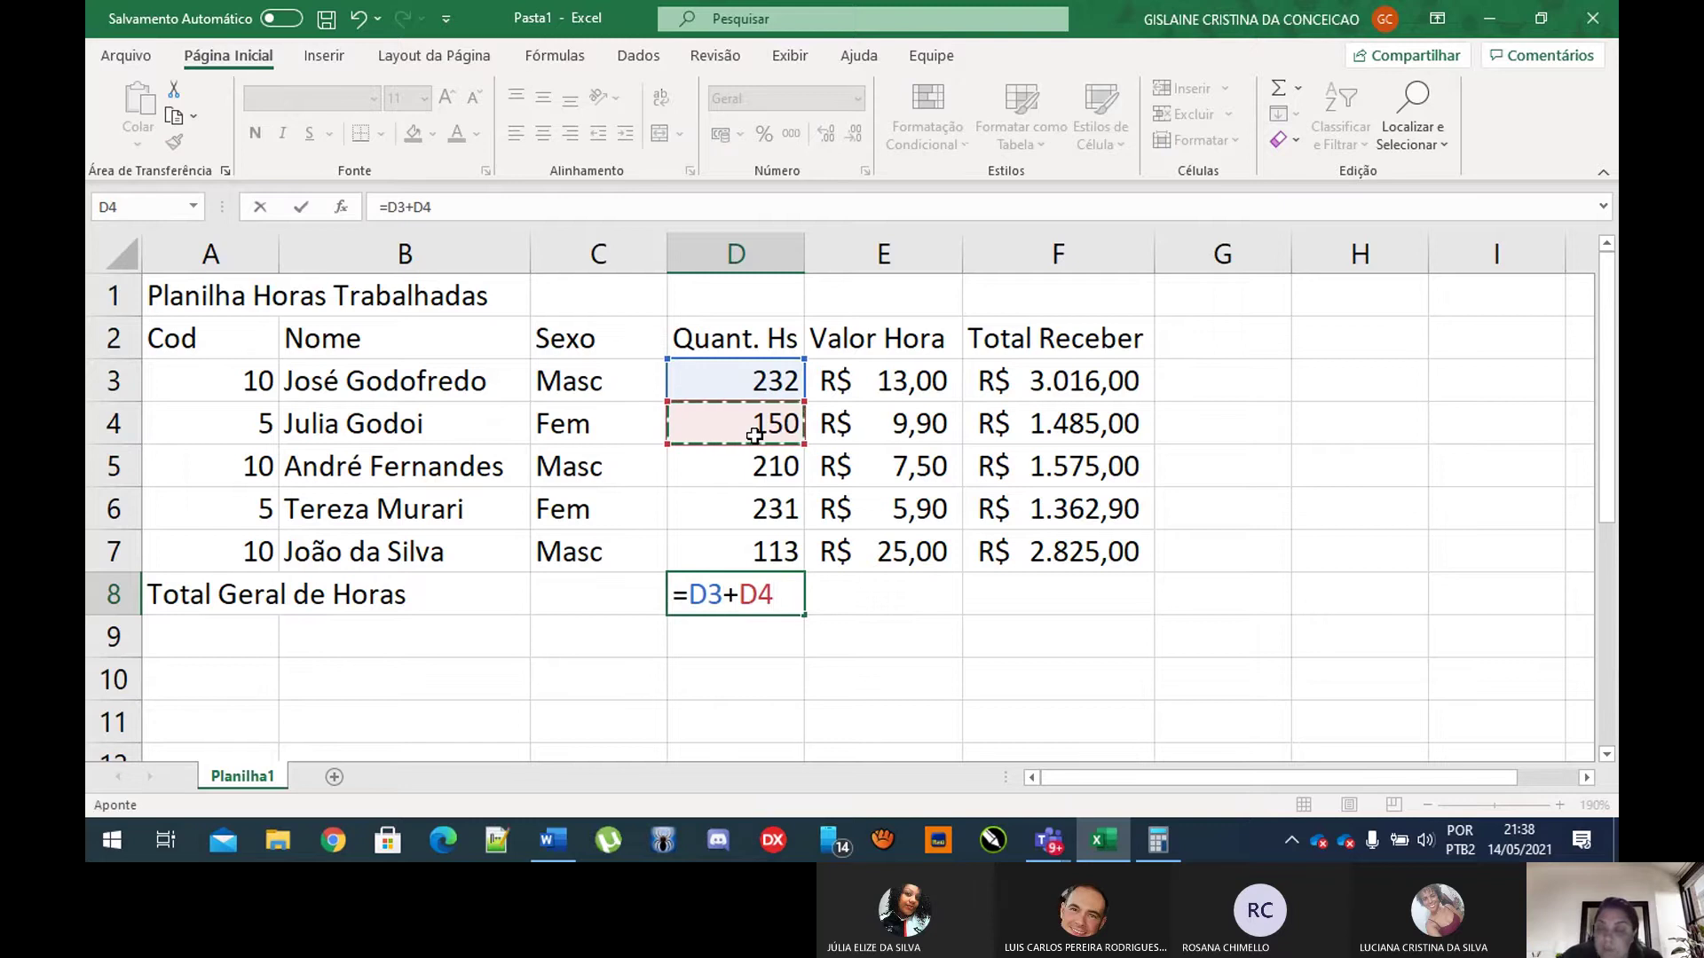
{"action": "type", "text": "+"}
{"action": "left_click", "coordinate": [761, 478]}
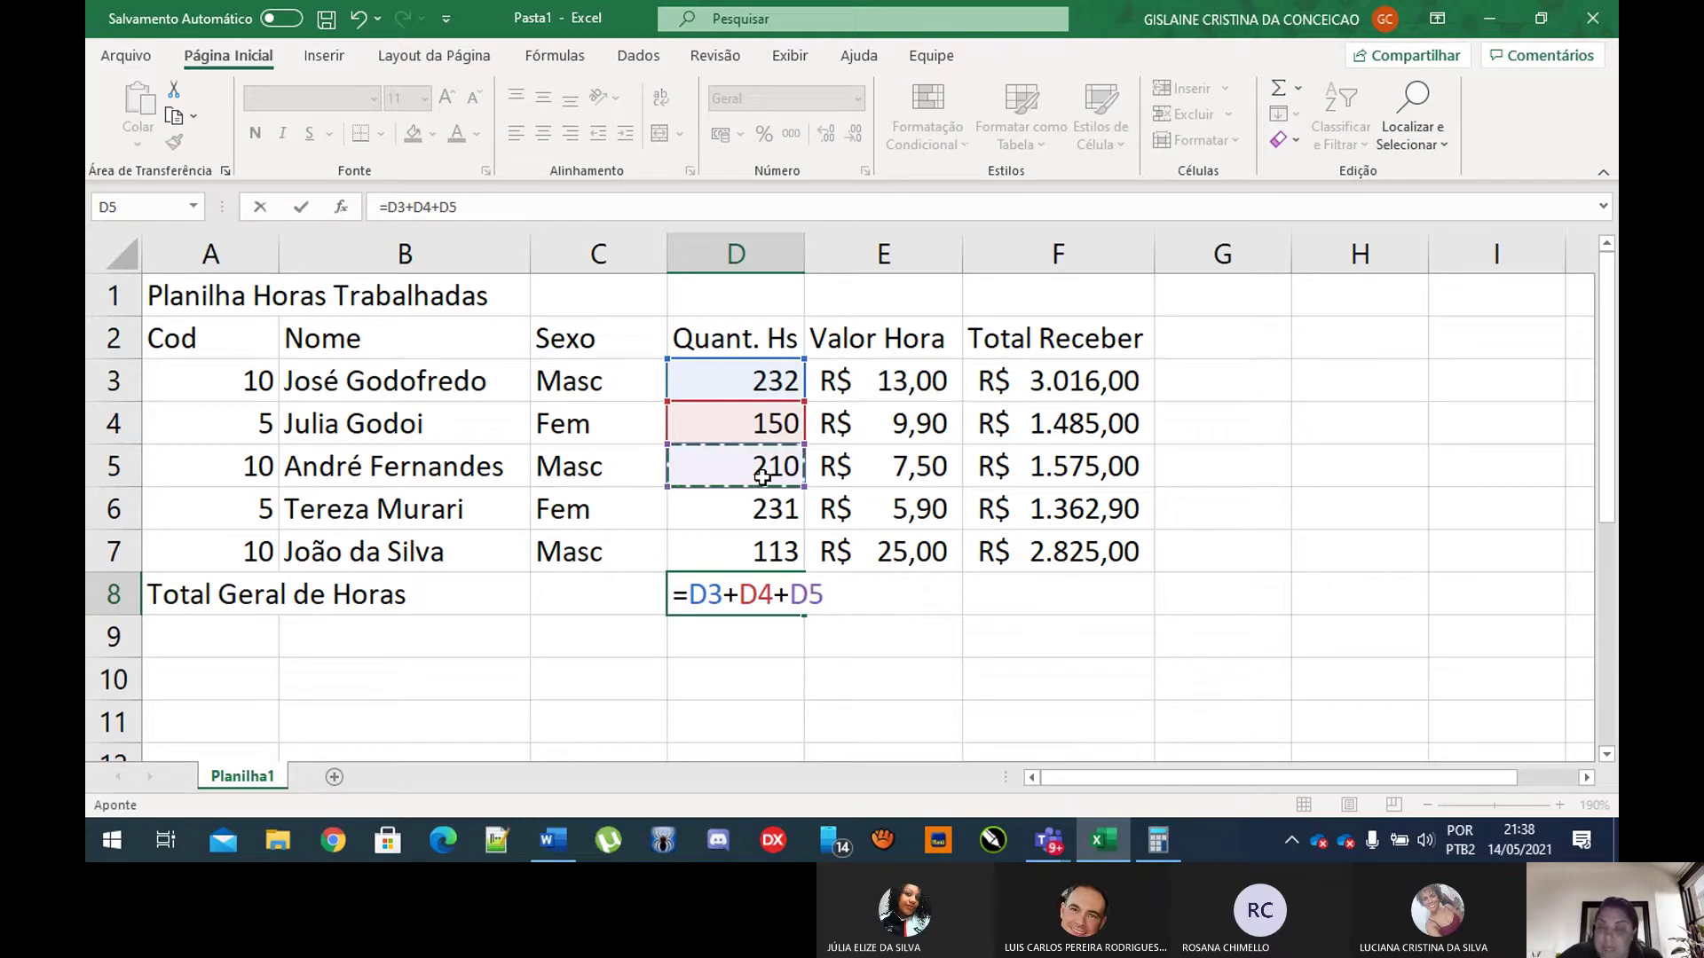
{"action": "type", "text": "+"}
{"action": "left_click", "coordinate": [748, 512]}
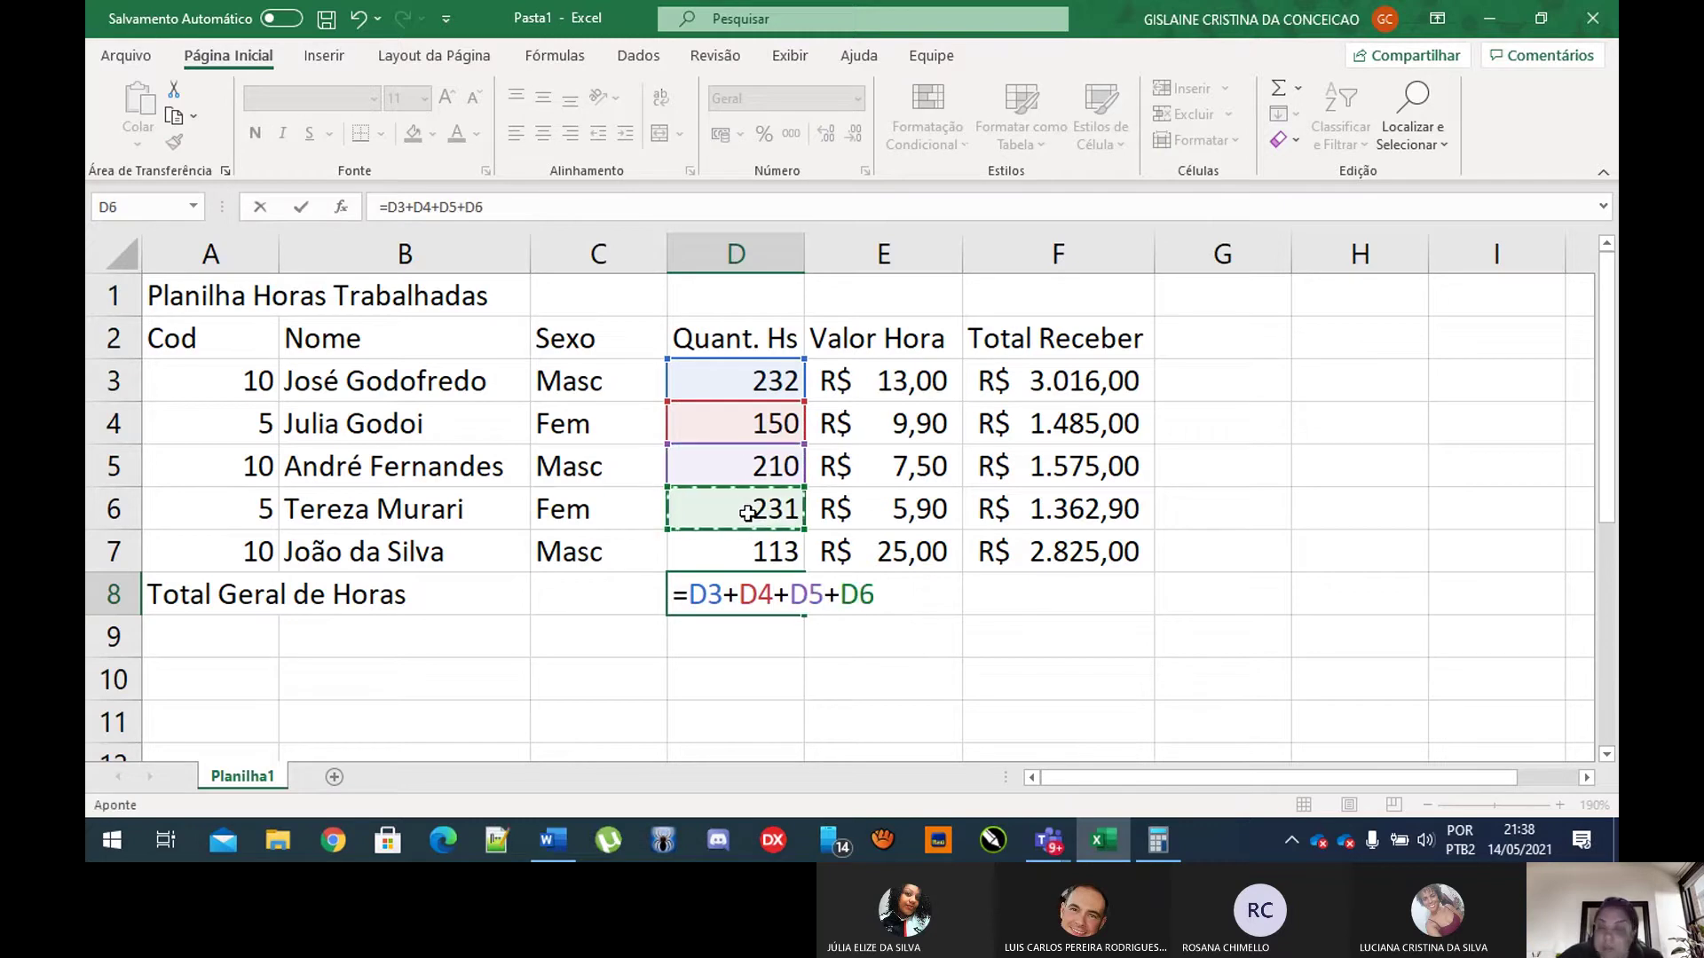
{"action": "type", "text": "+"}
{"action": "left_click", "coordinate": [750, 552]}
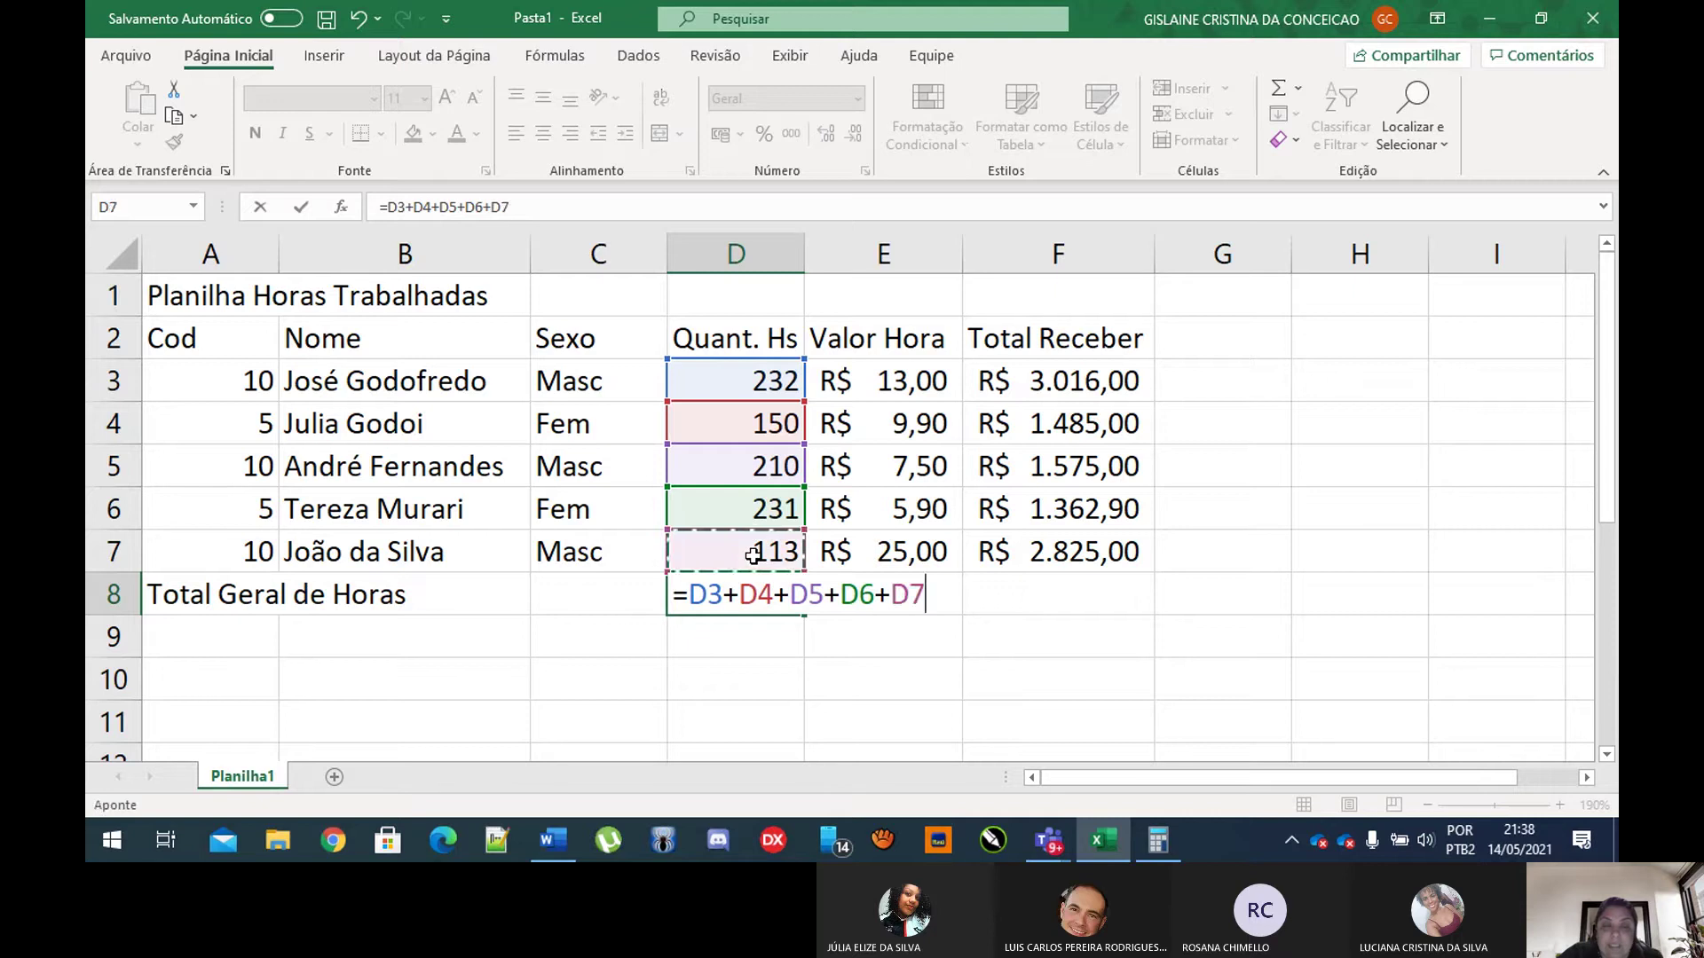
{"action": "key", "text": "Return"}
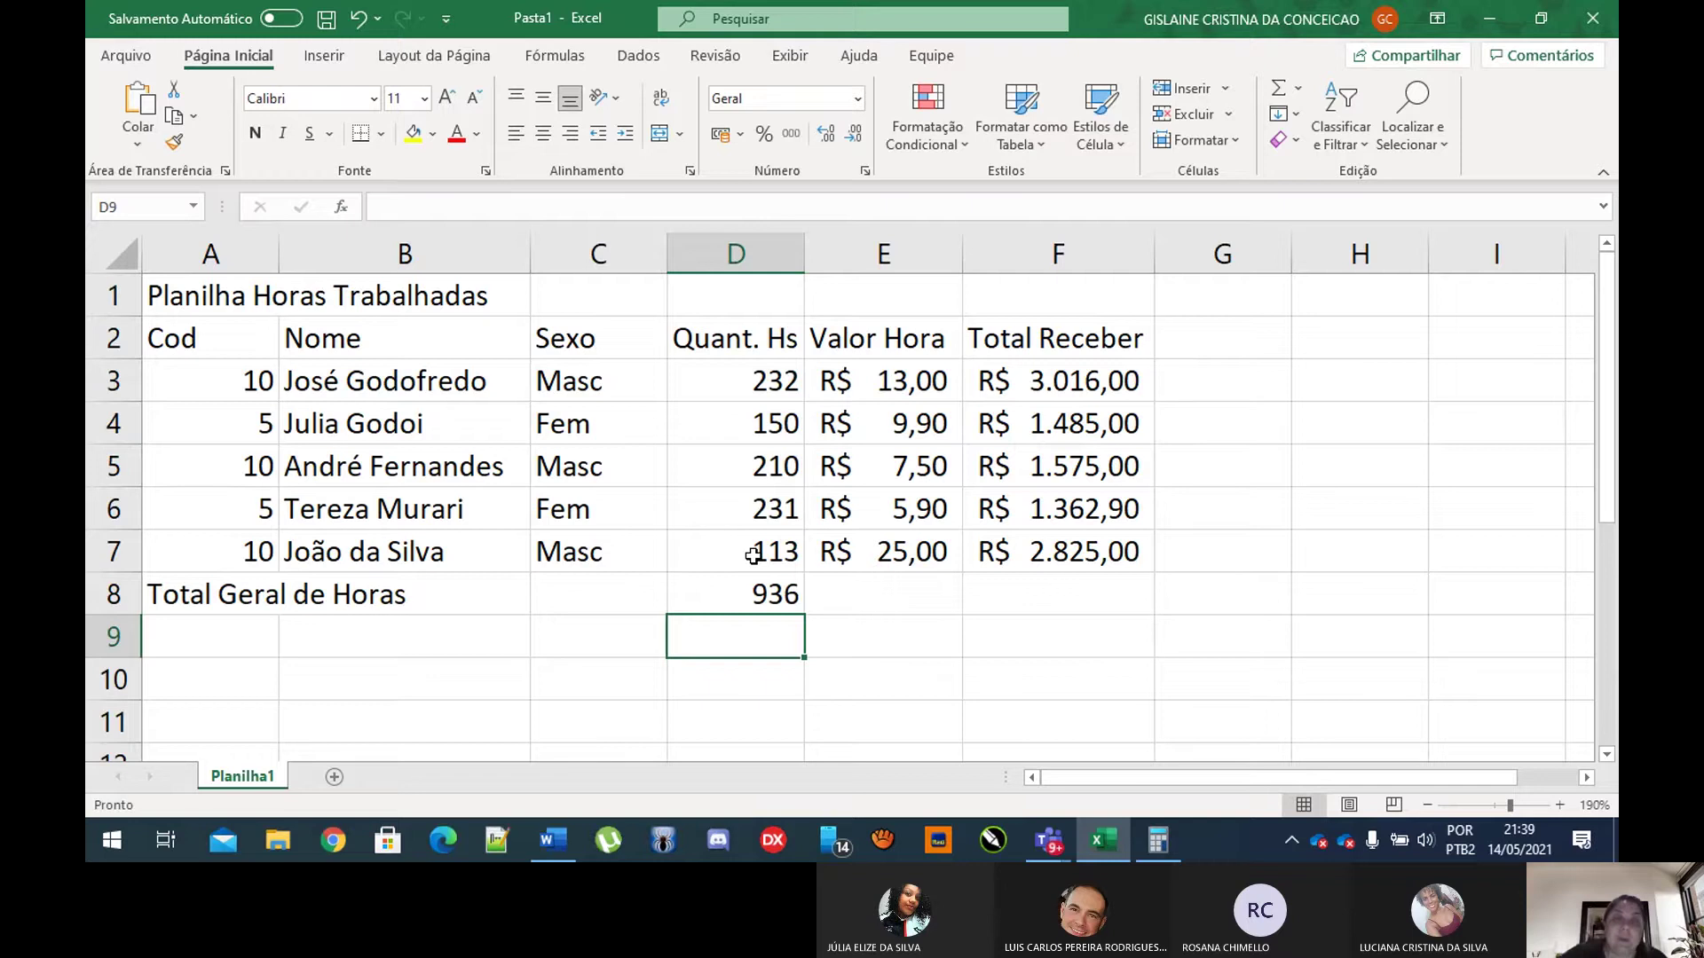
Step: Add up the Total Receber values in cell F8 with the formula =F3+F4+F5+F6+F7
{"action": "left_click", "coordinate": [1025, 593]}
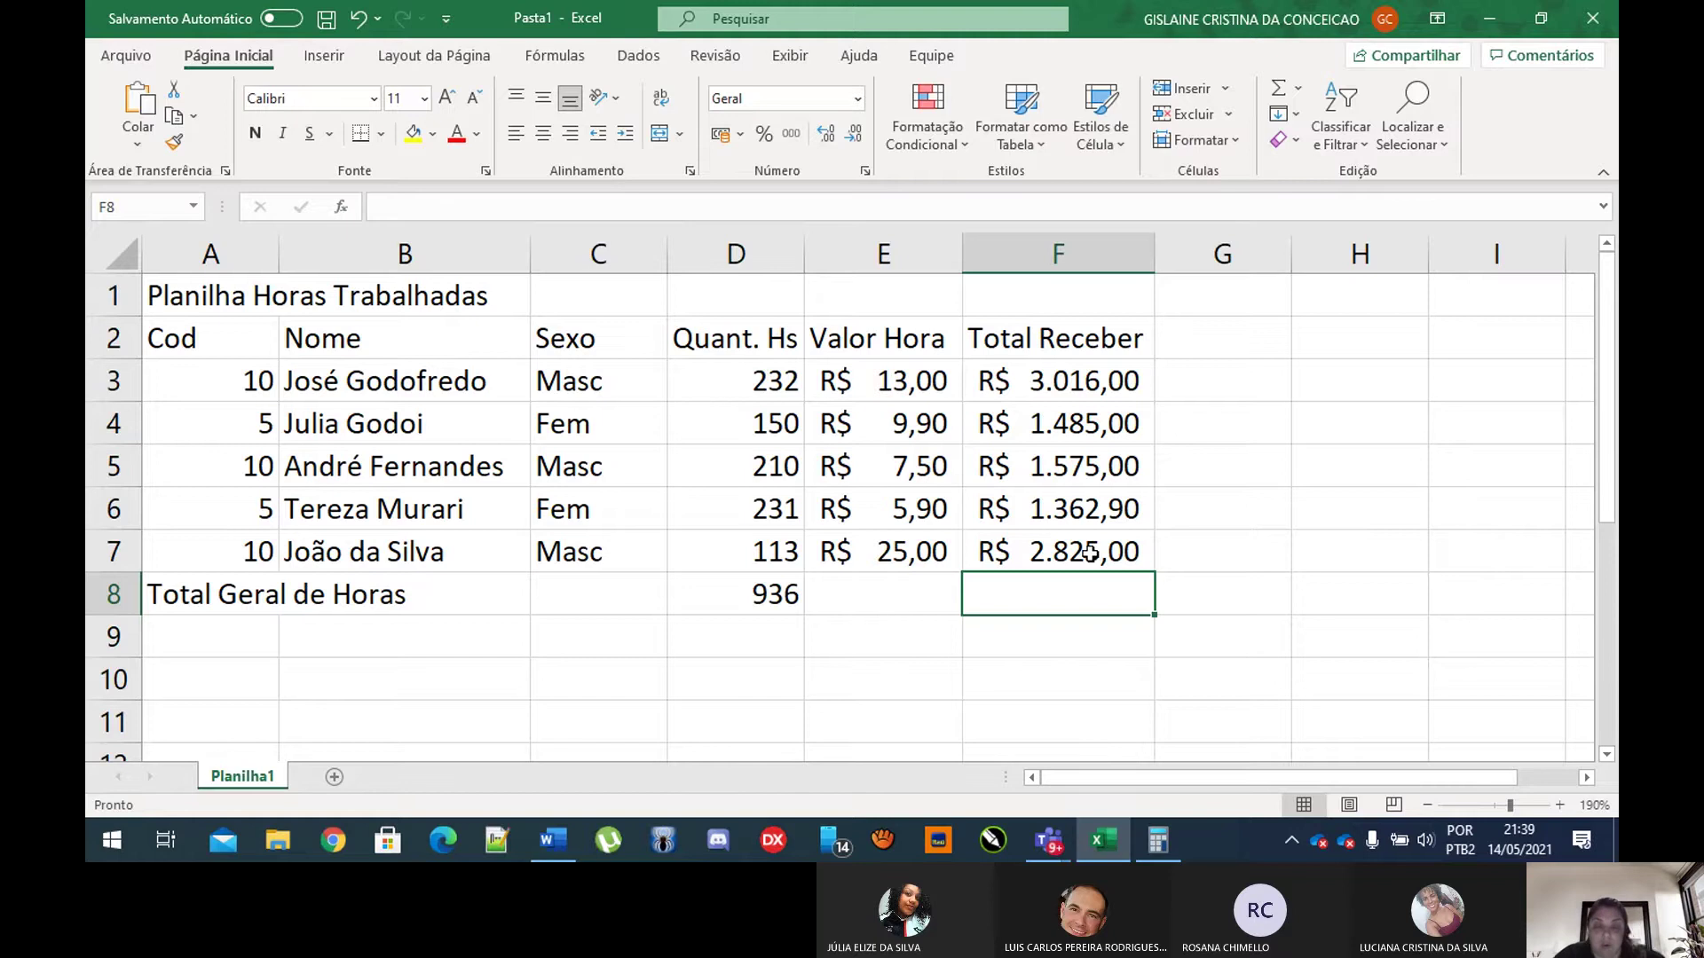
{"action": "type", "text": "="}
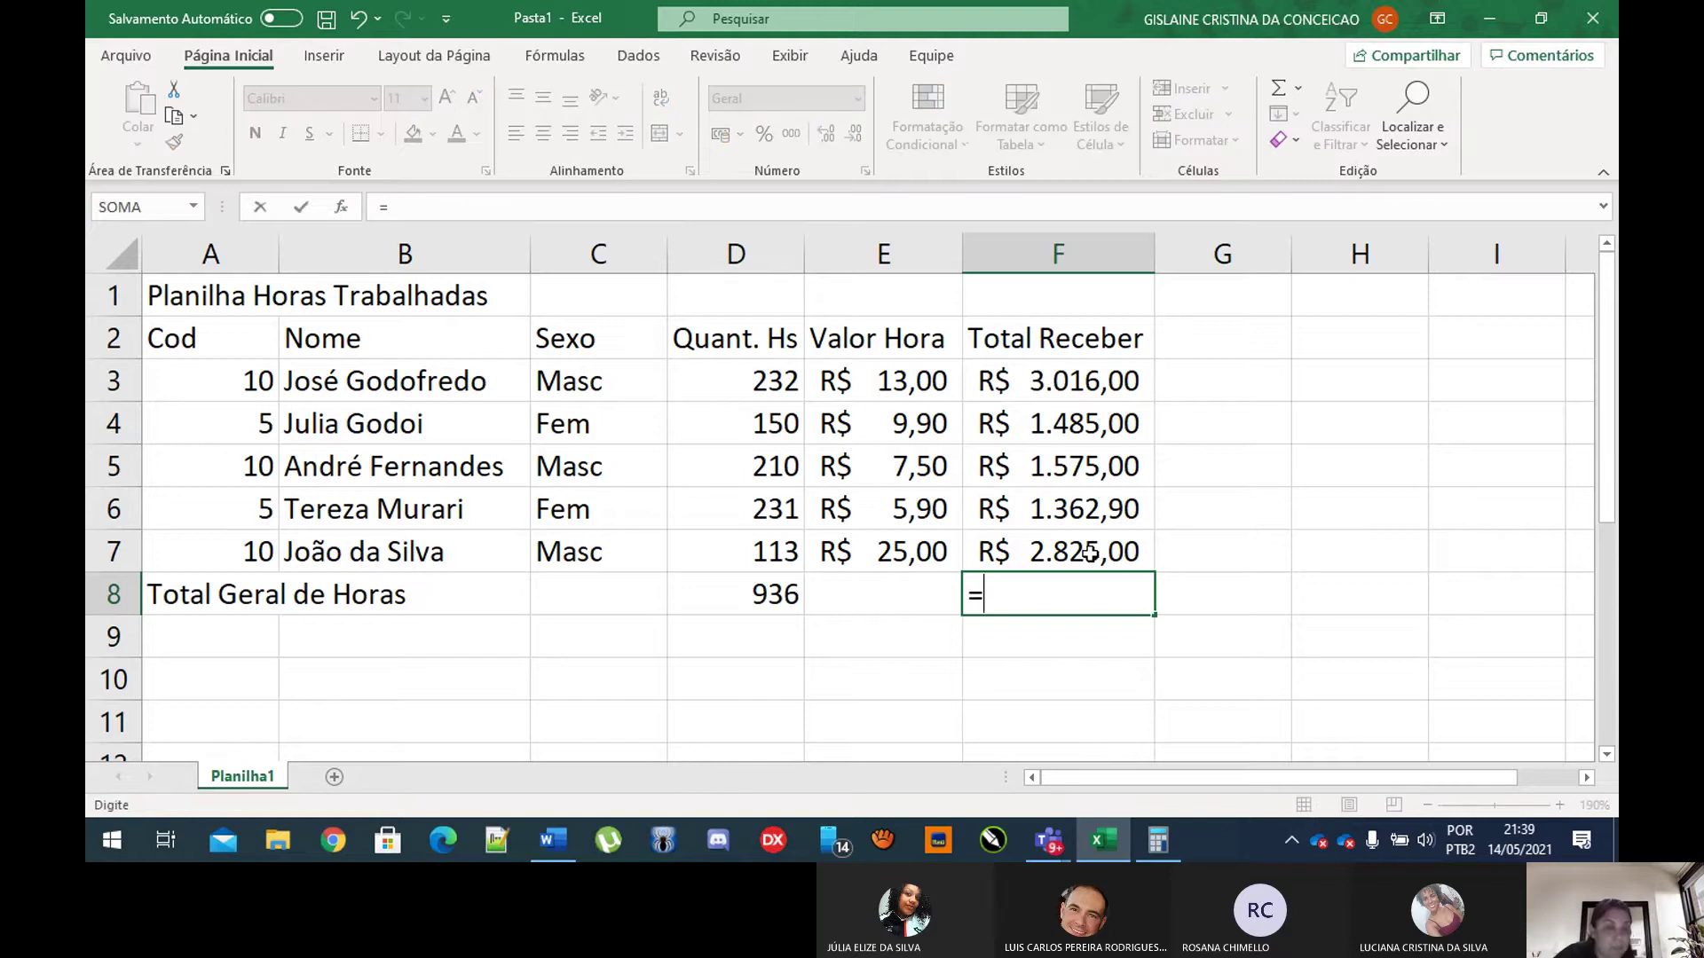
{"action": "left_click", "coordinate": [1121, 389]}
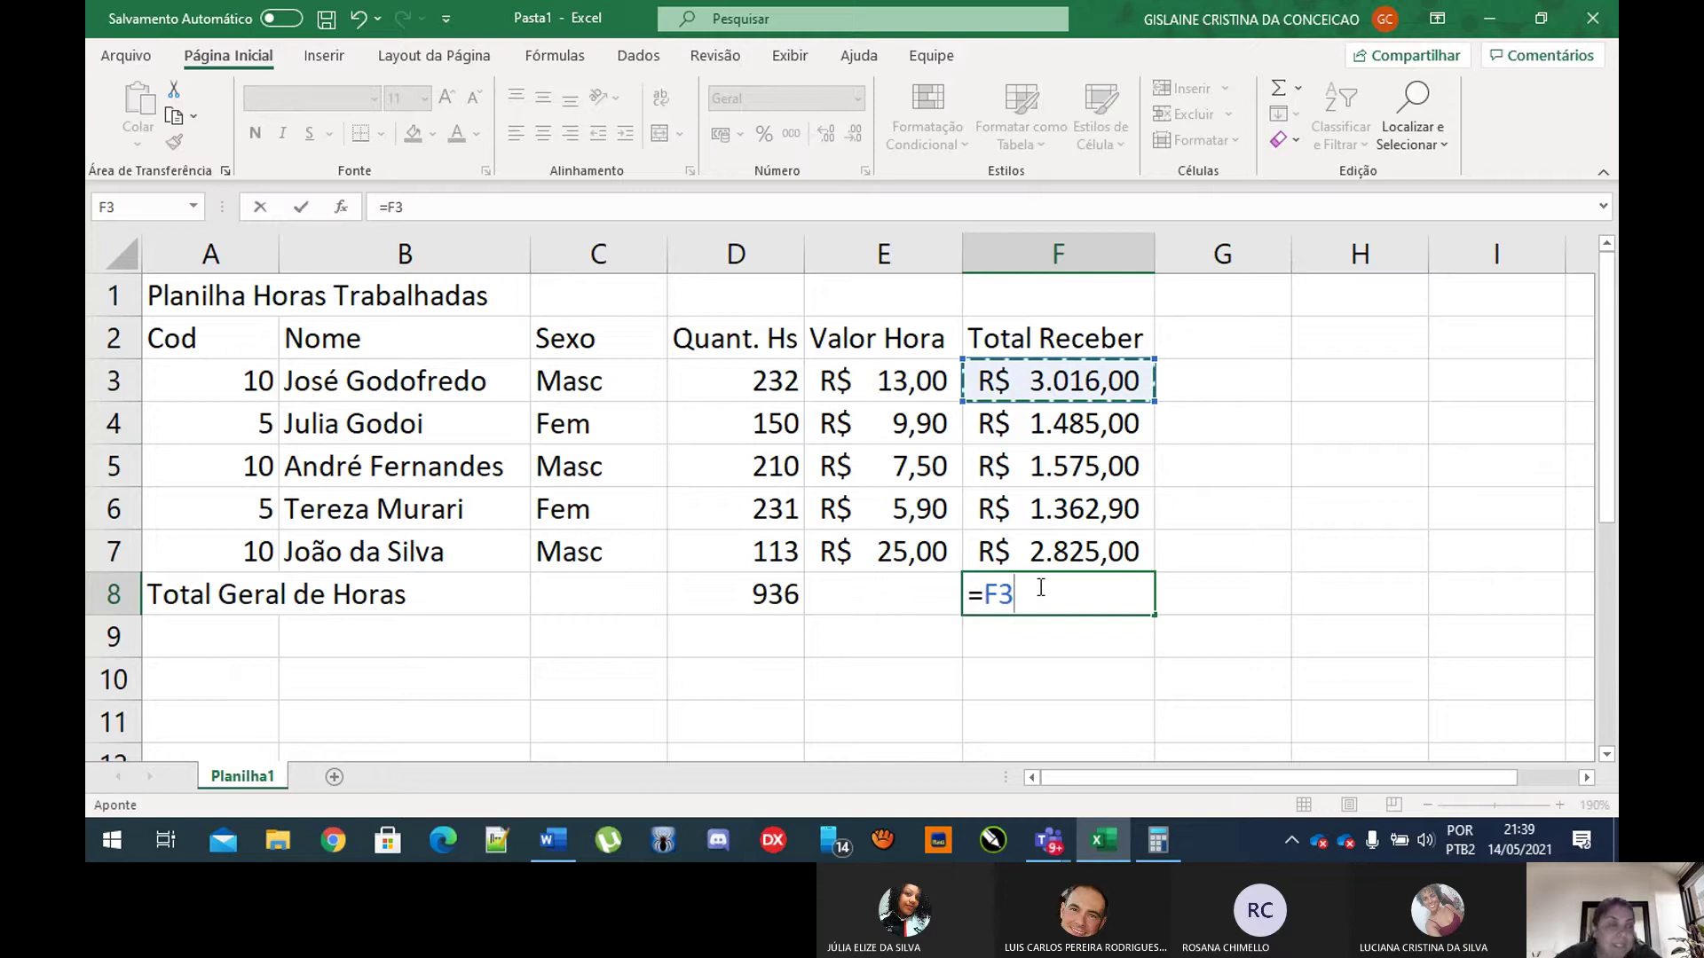
{"action": "type", "text": "+"}
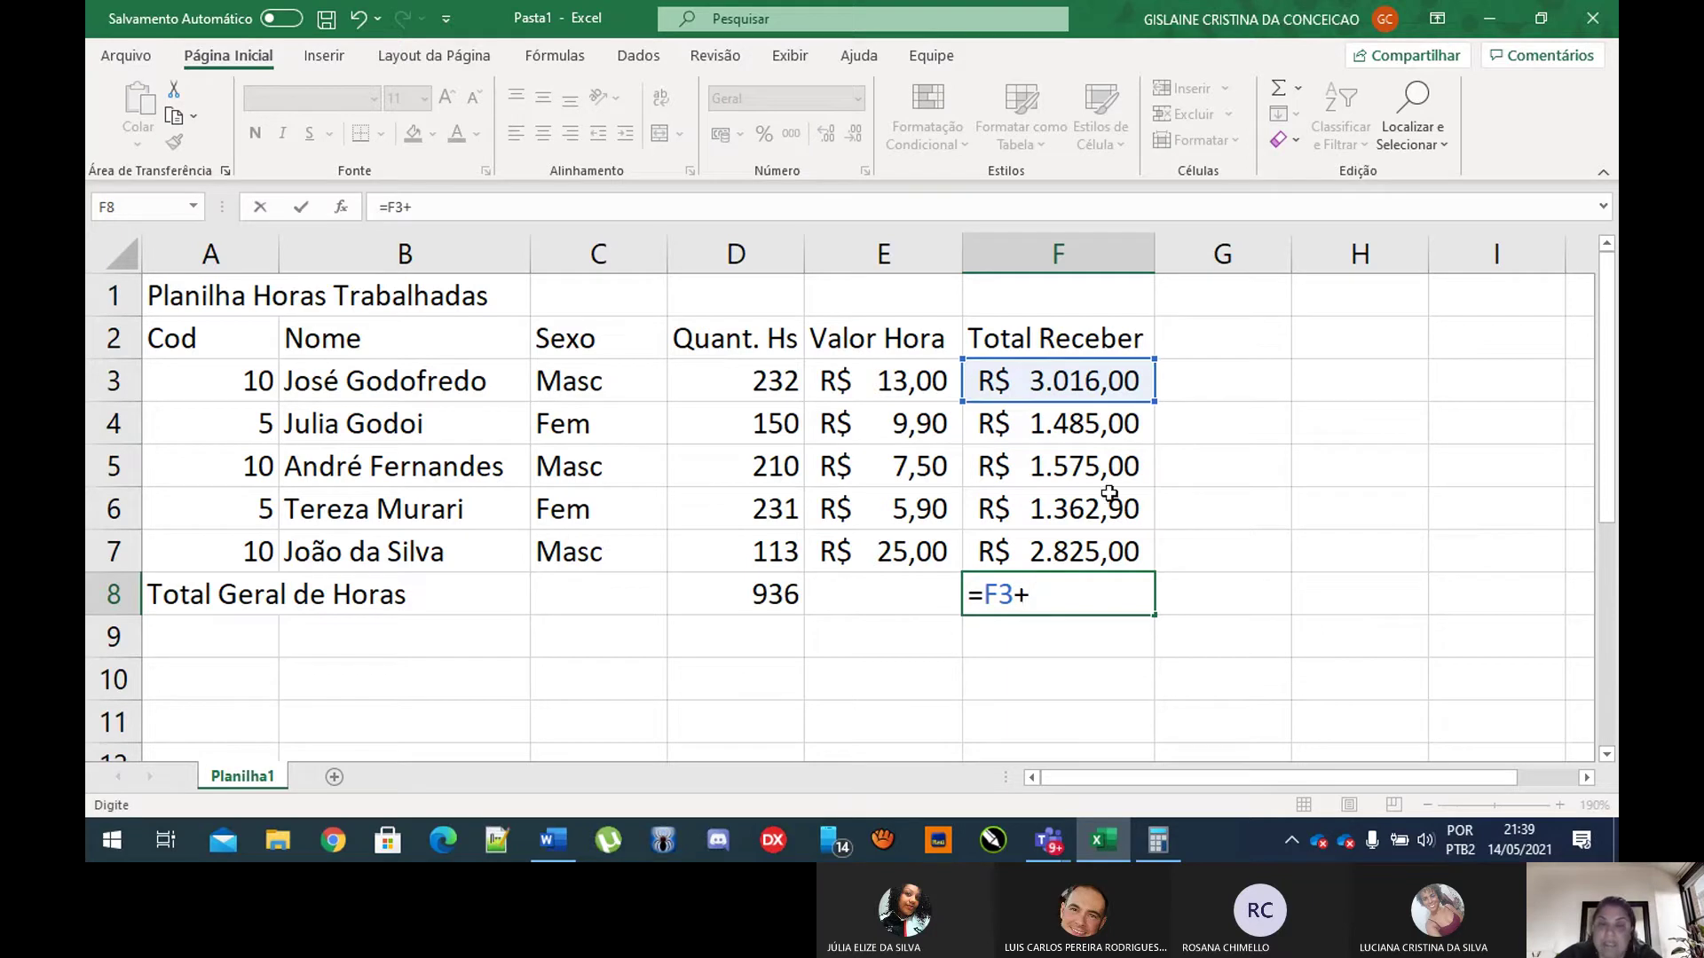
{"action": "left_click", "coordinate": [1119, 433]}
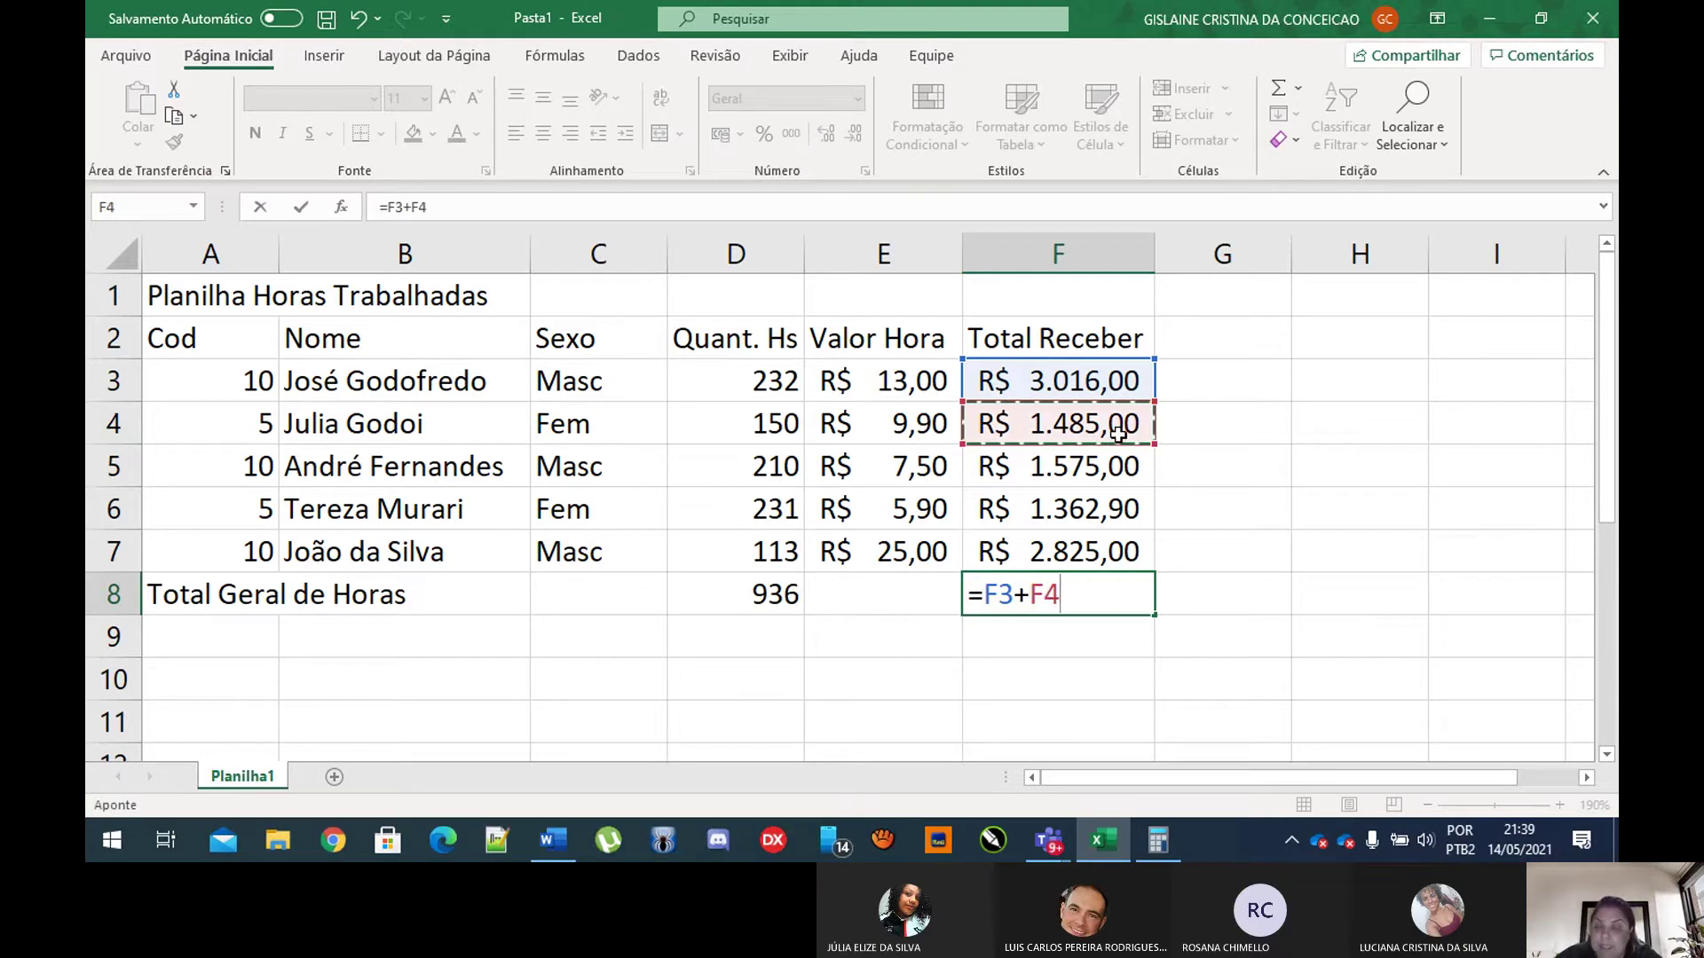
{"action": "type", "text": "+"}
{"action": "left_click", "coordinate": [1096, 475]}
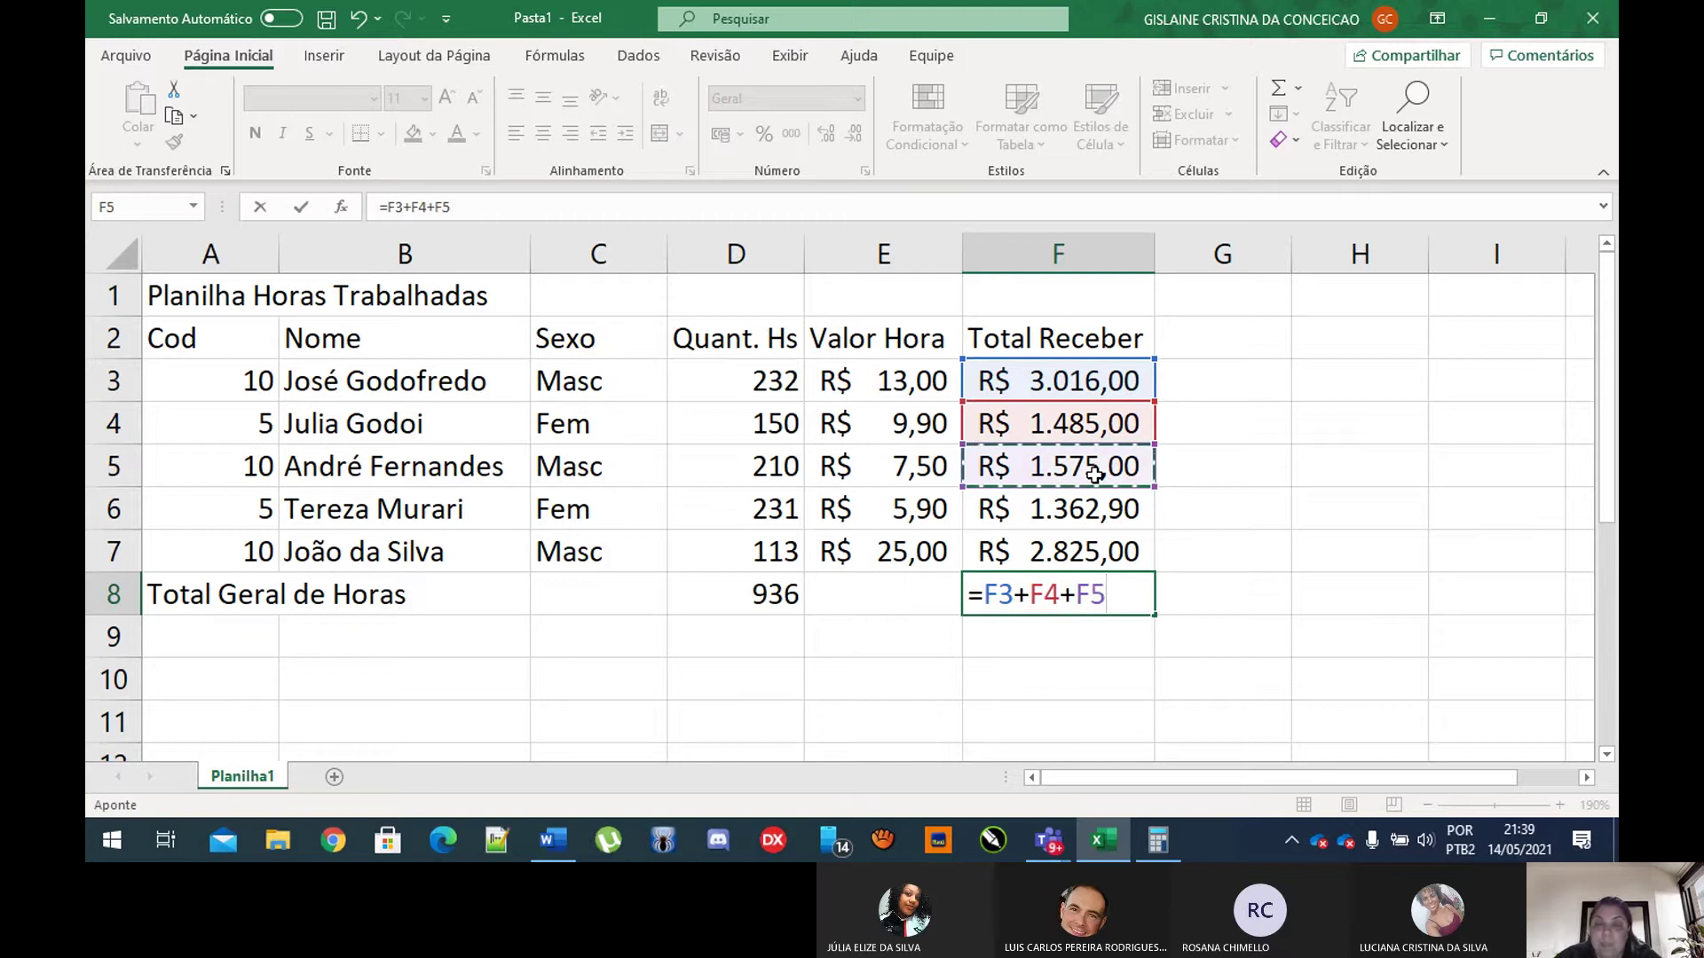
{"action": "type", "text": "+"}
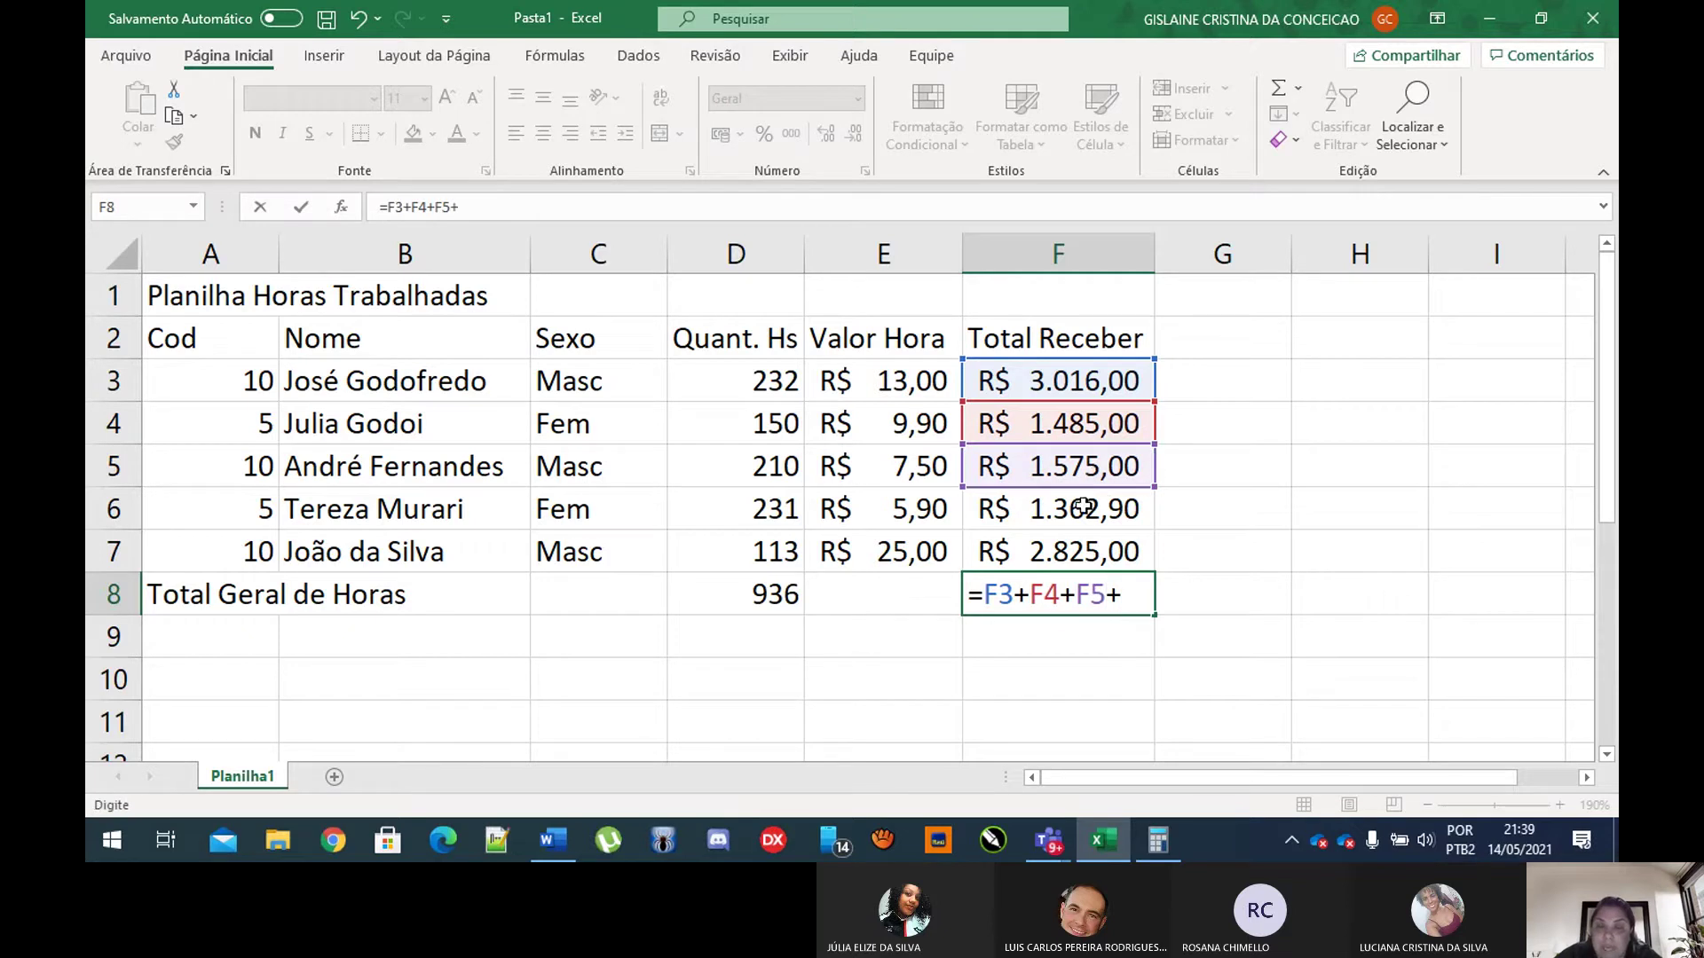
{"action": "left_click", "coordinate": [1079, 511]}
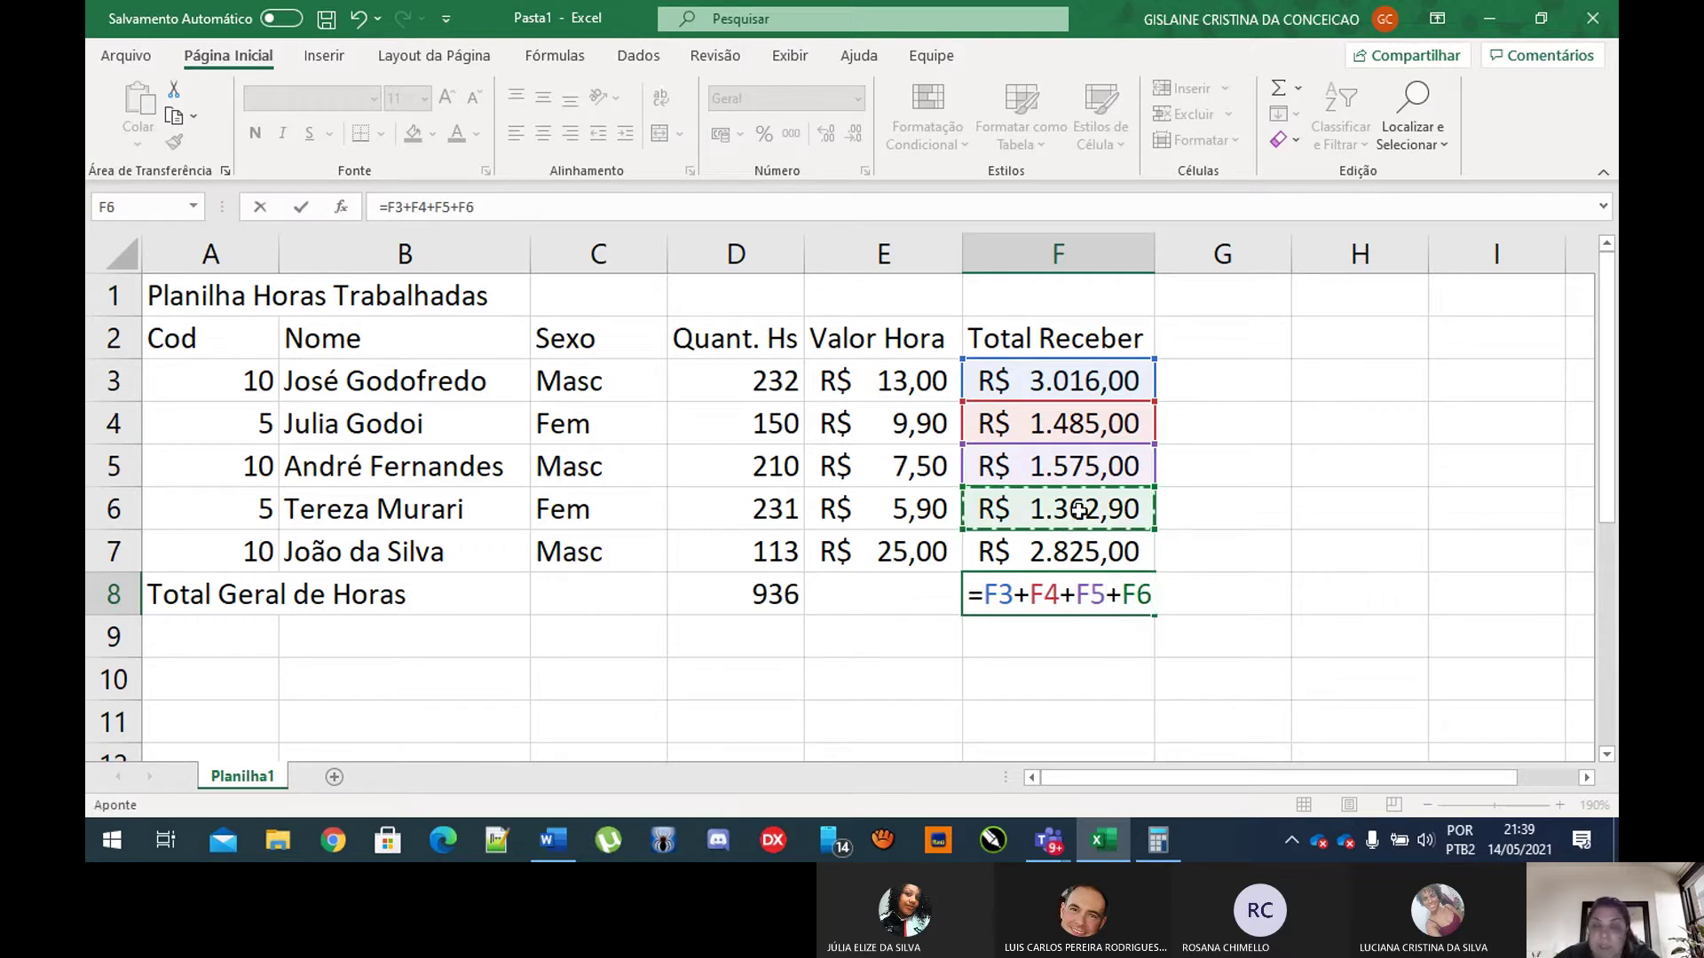
{"action": "type", "text": "+"}
{"action": "left_click", "coordinate": [1096, 552]}
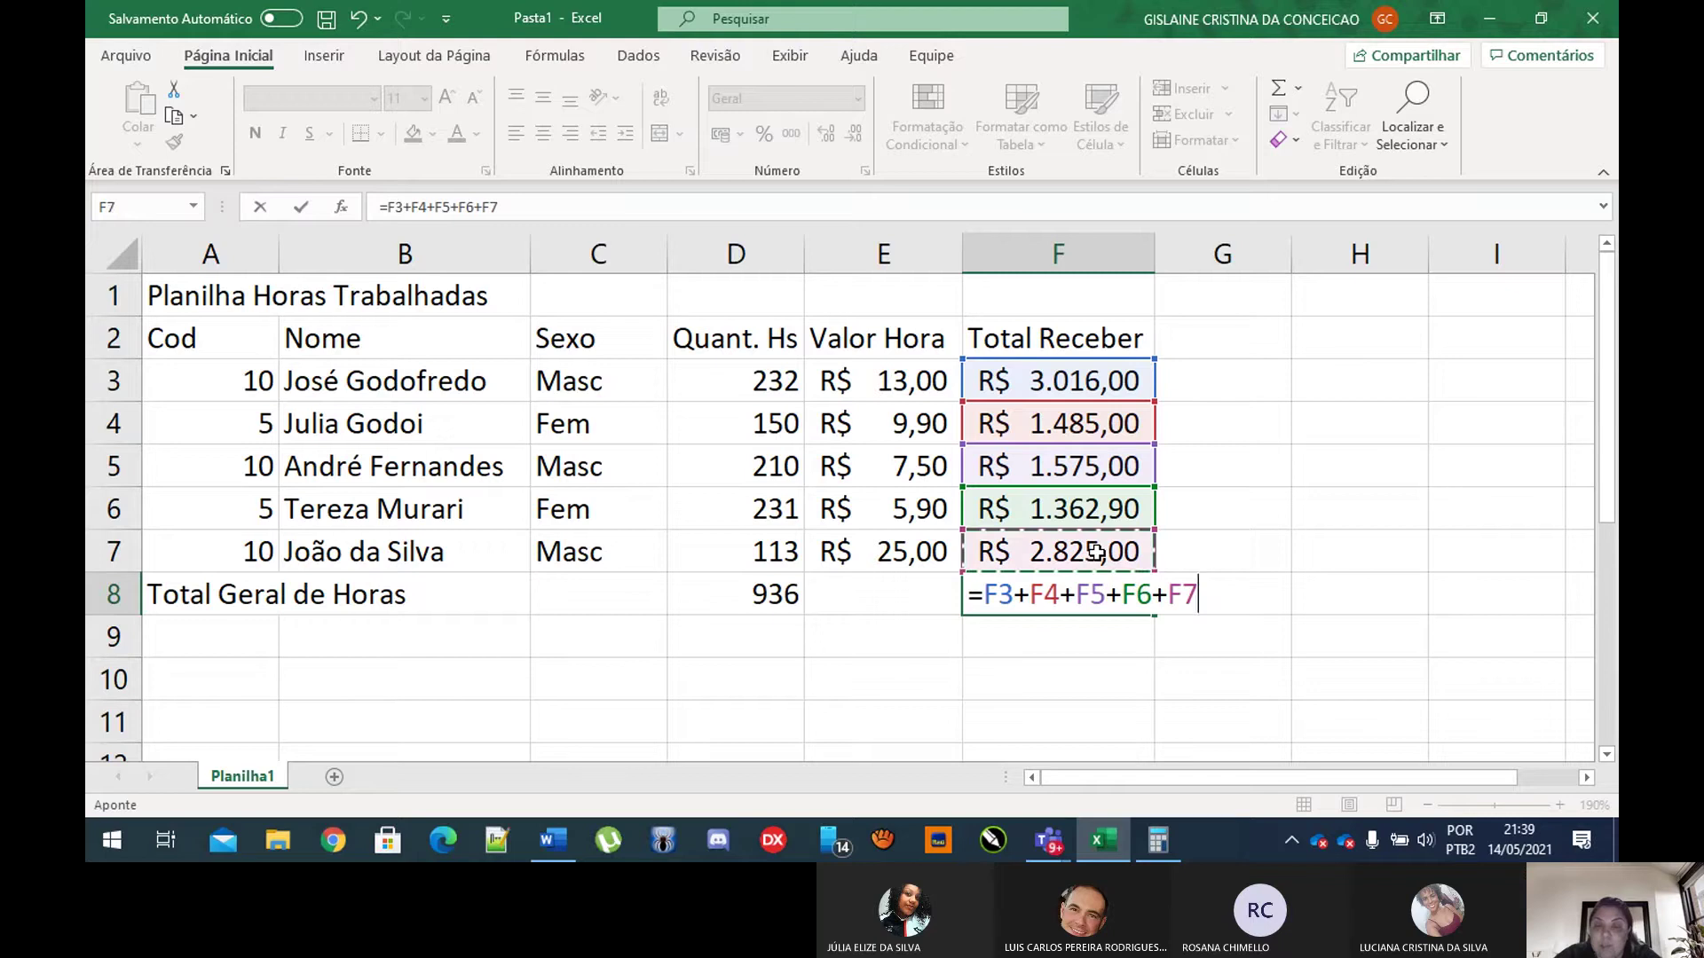
{"action": "key", "text": "Return"}
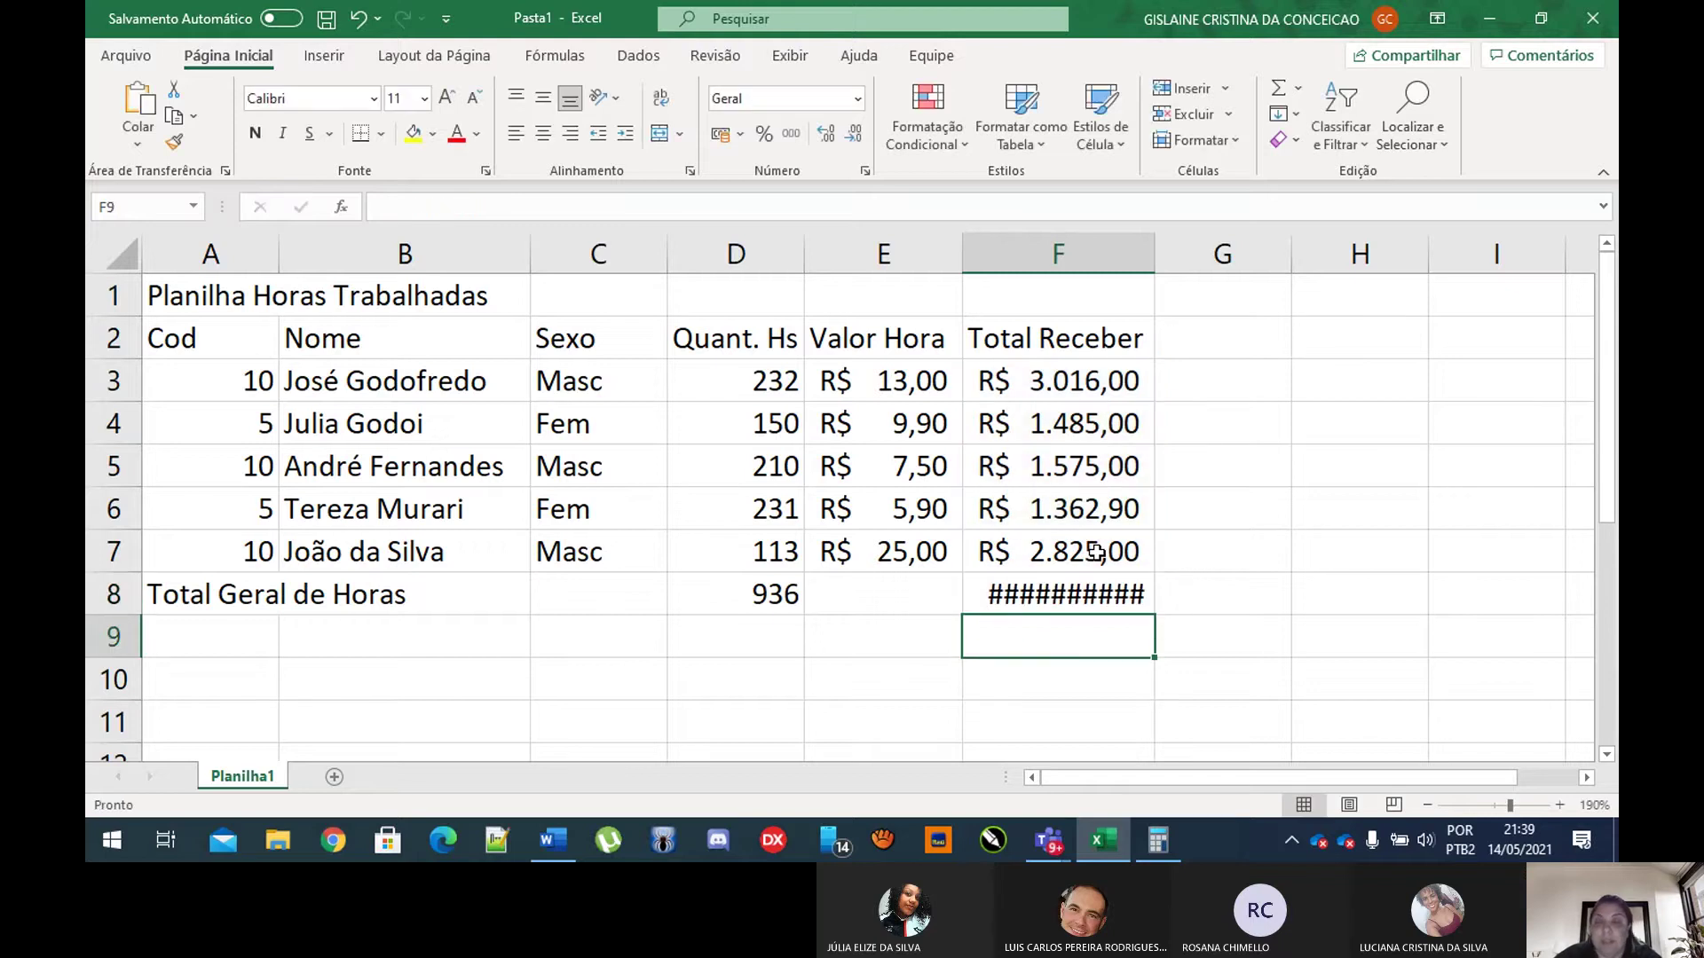
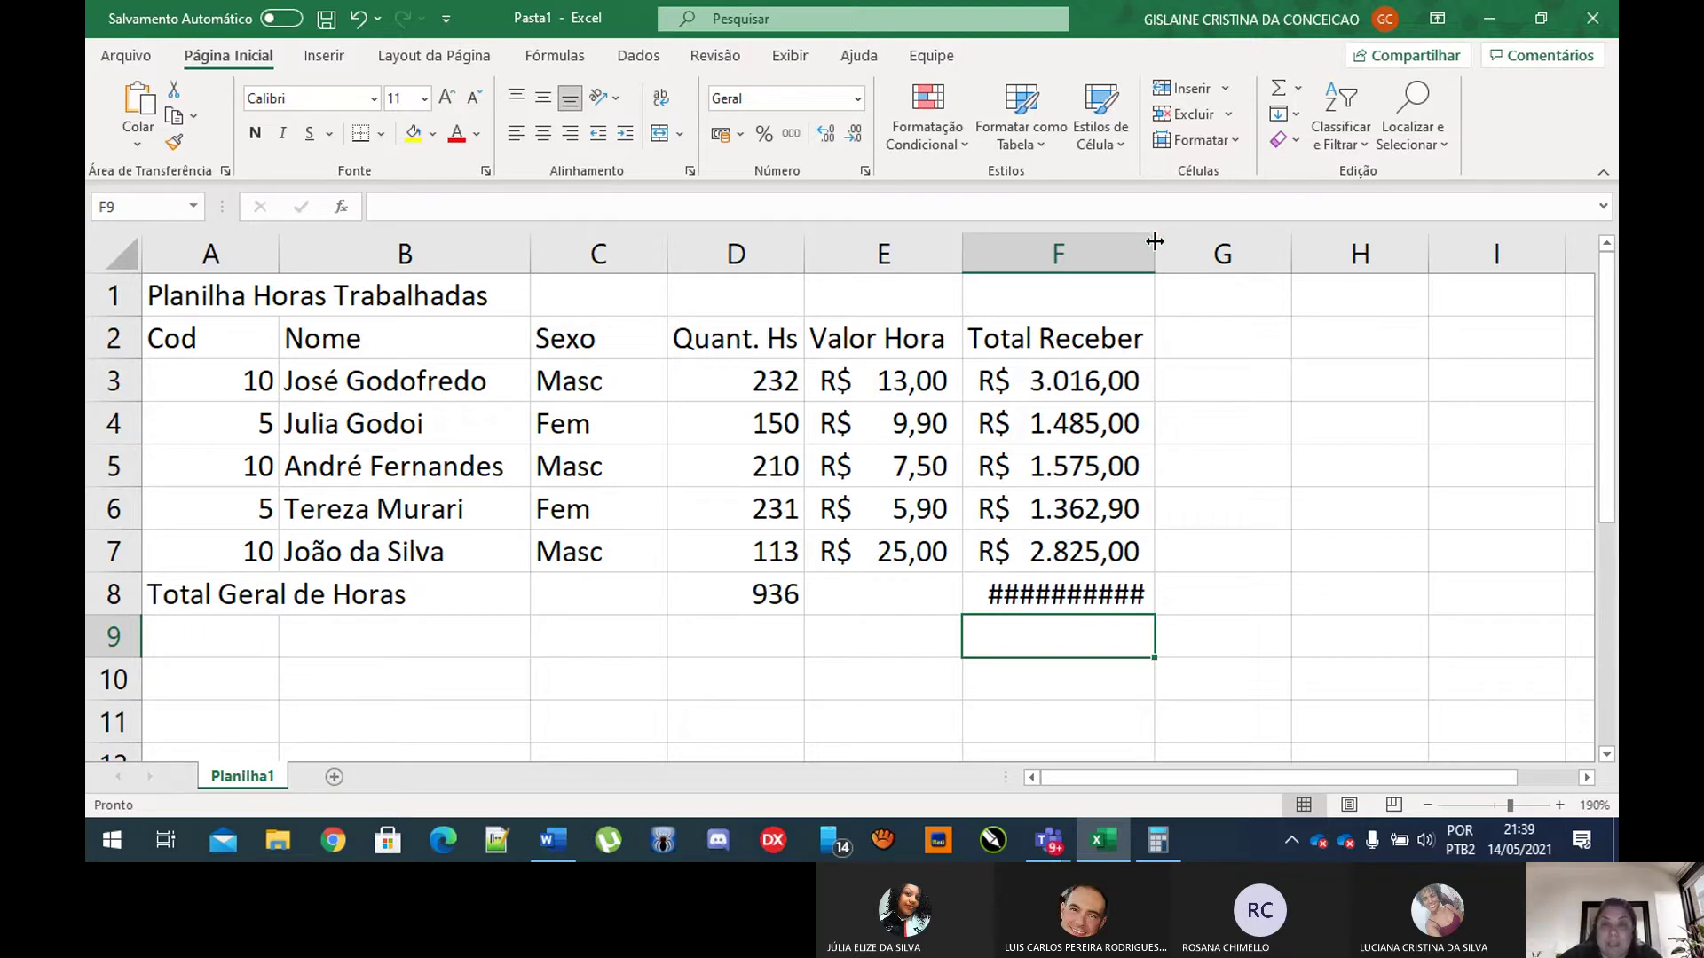
Step: Widen the Total Receber column so the total in cell F8 fits, and check that cell's formula
{"action": "left_click_drag", "start_coordinate": [1154, 241], "coordinate": [1190, 237]}
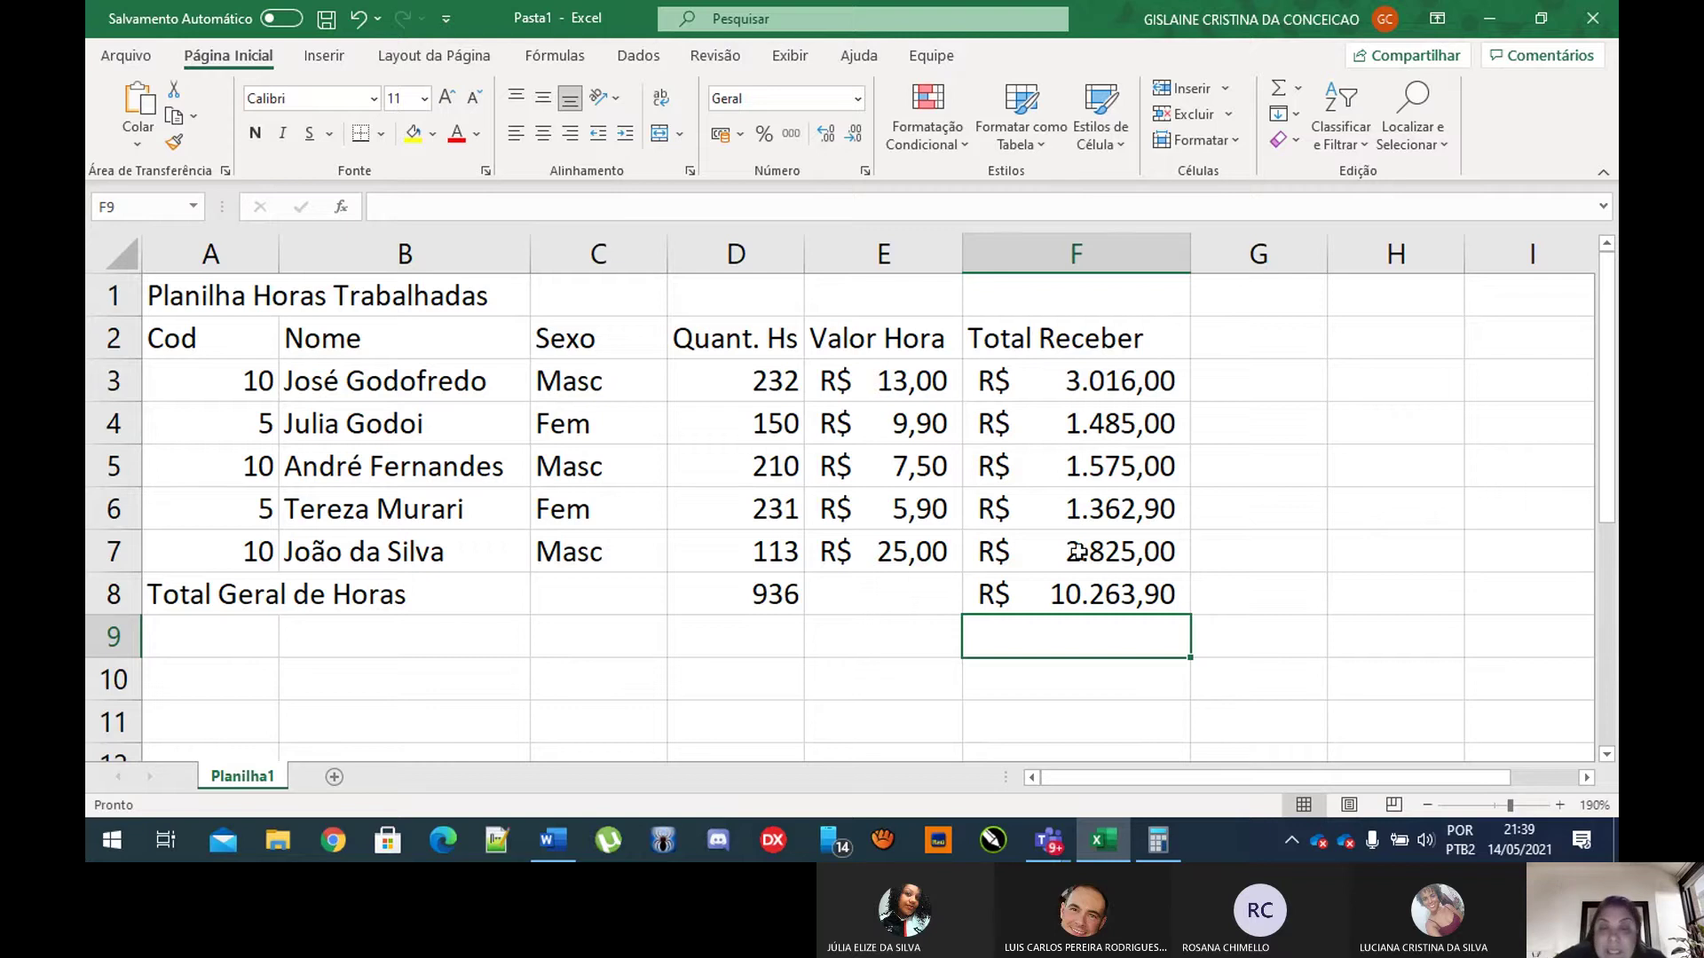
{"action": "left_click", "coordinate": [1108, 602]}
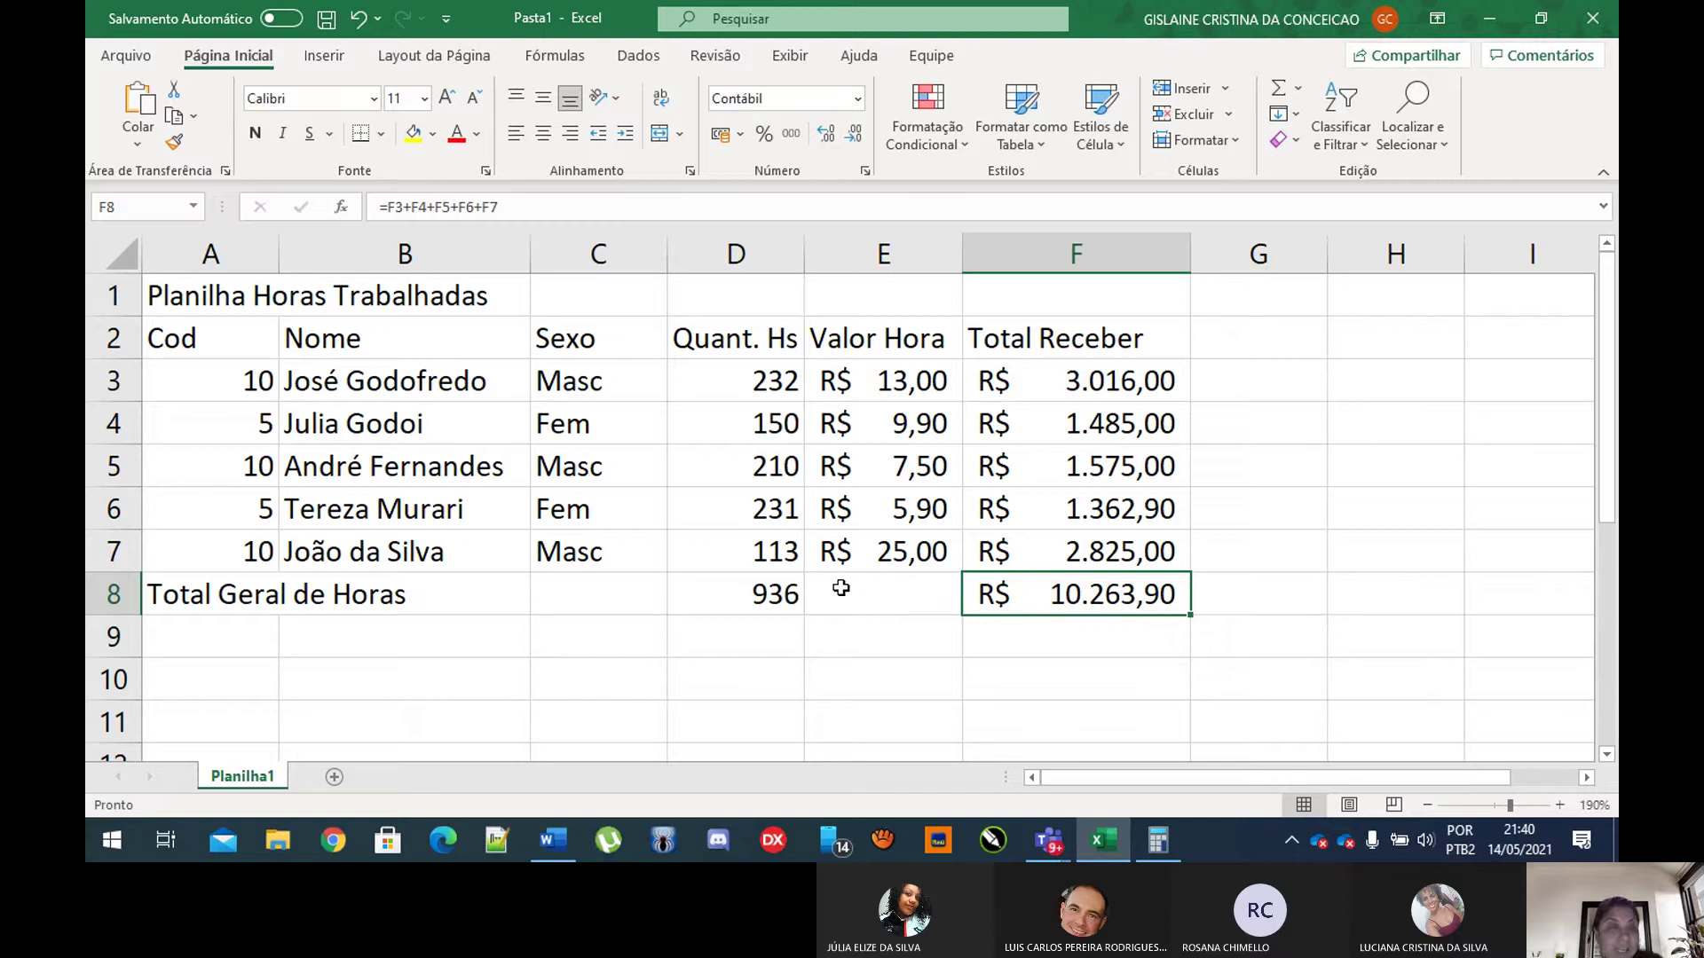
{"action": "left_click", "coordinate": [1329, 503]}
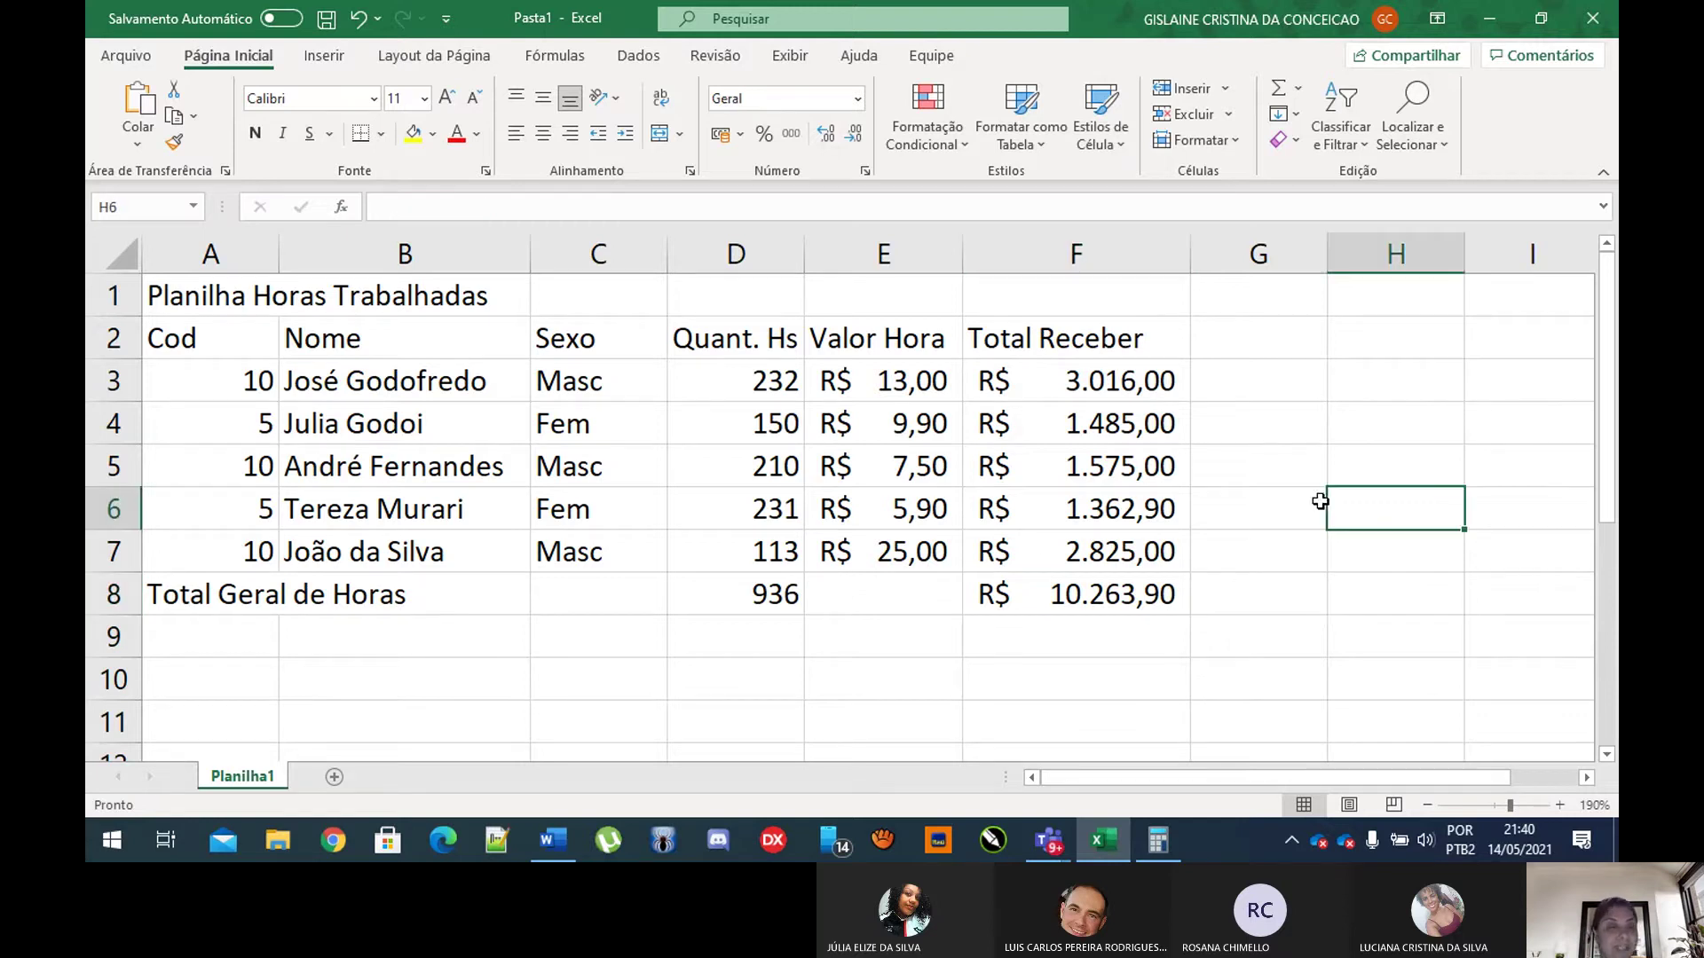
Step: Clear the addition formula from cell F8
{"action": "left_click", "coordinate": [1149, 595]}
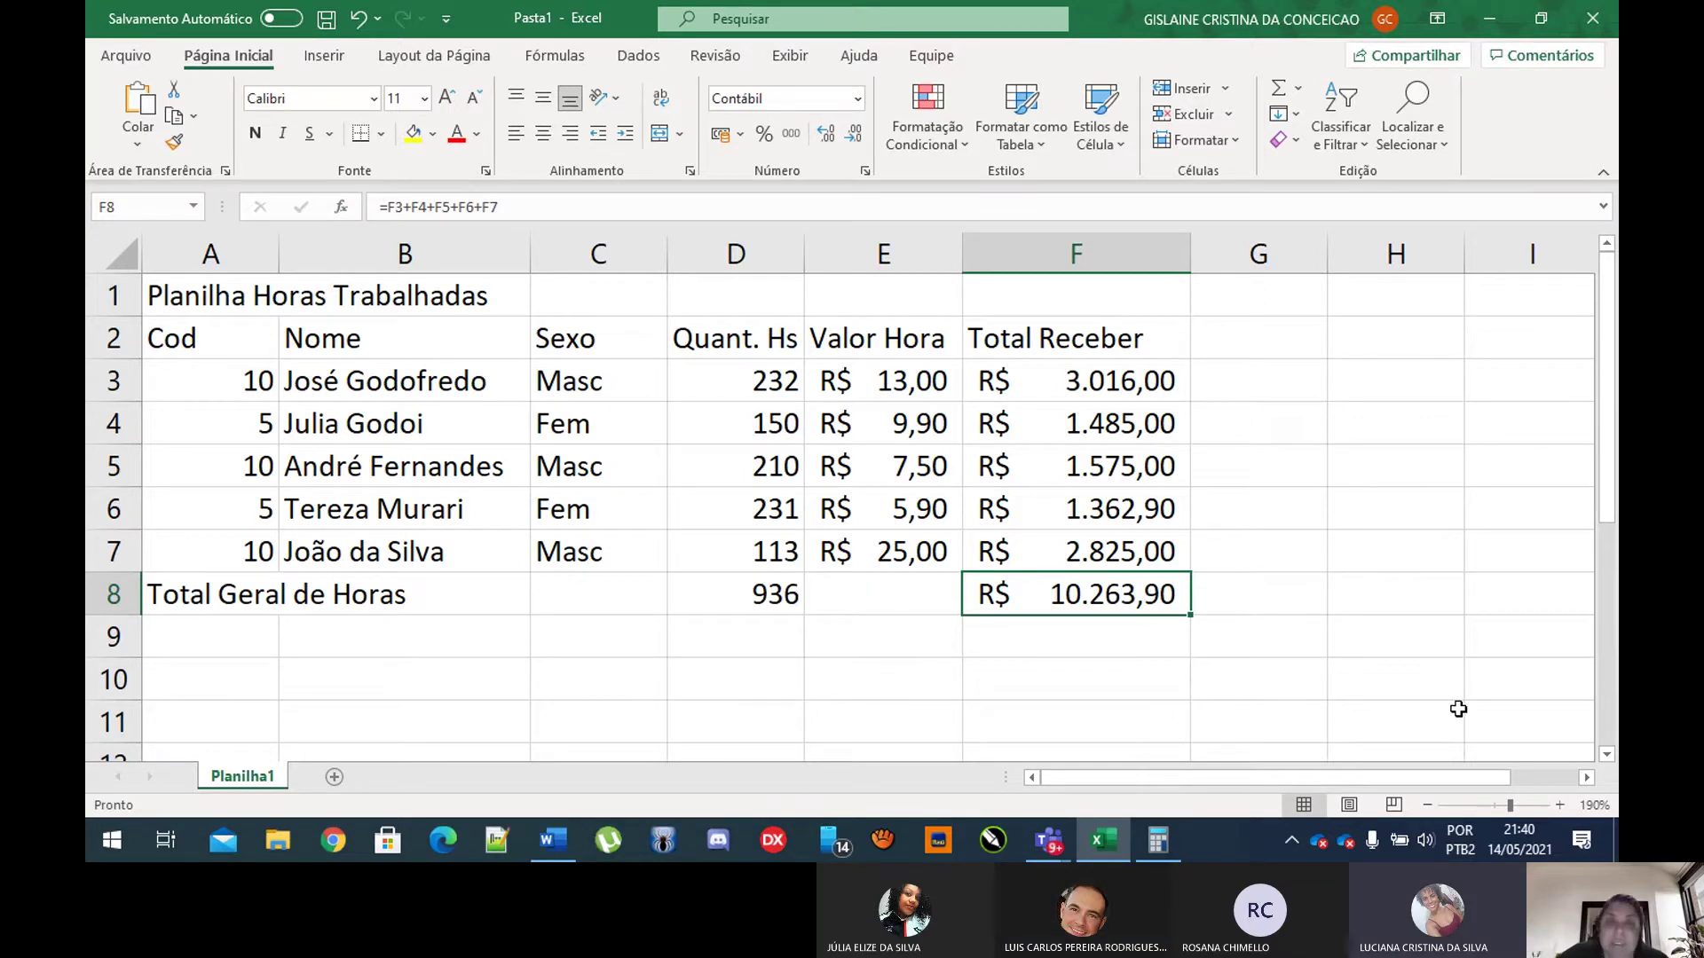
{"action": "key", "text": "Delete"}
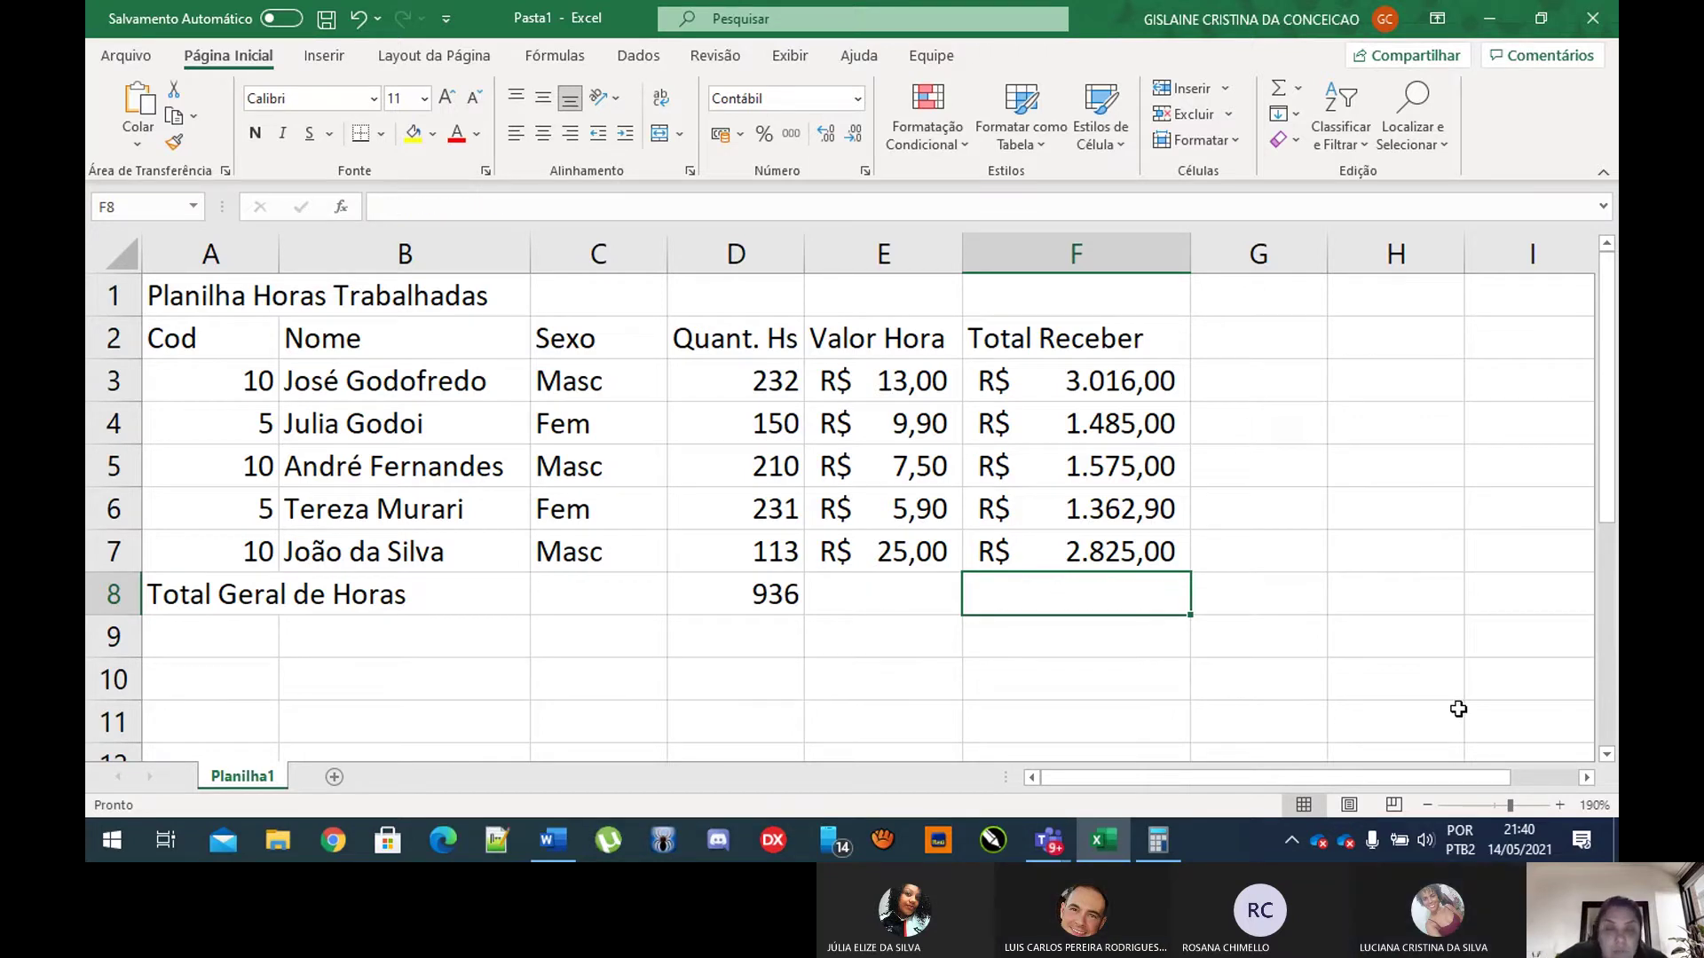
{"action": "left_click", "coordinate": [1369, 471]}
Step: Re-enter the Total Receber sum in cell F8 as =F3+F4+F5+F6+F7 and review the formulas in F8 and D8
{"action": "left_click", "coordinate": [1073, 596]}
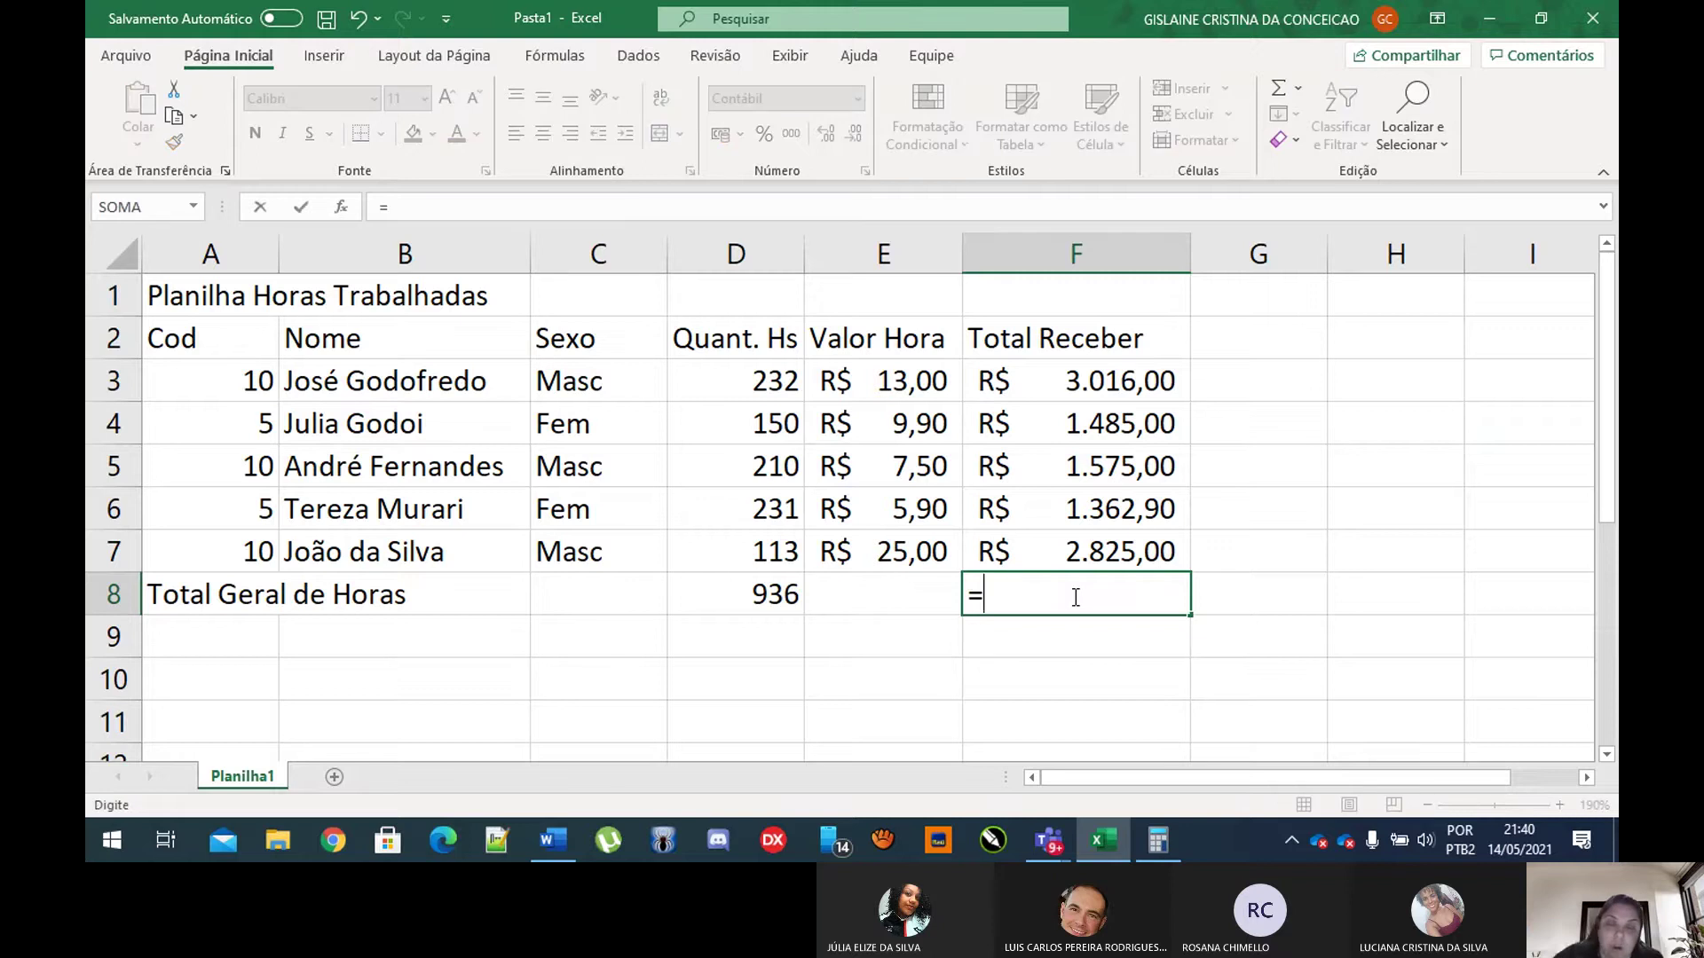
{"action": "type", "text": "="}
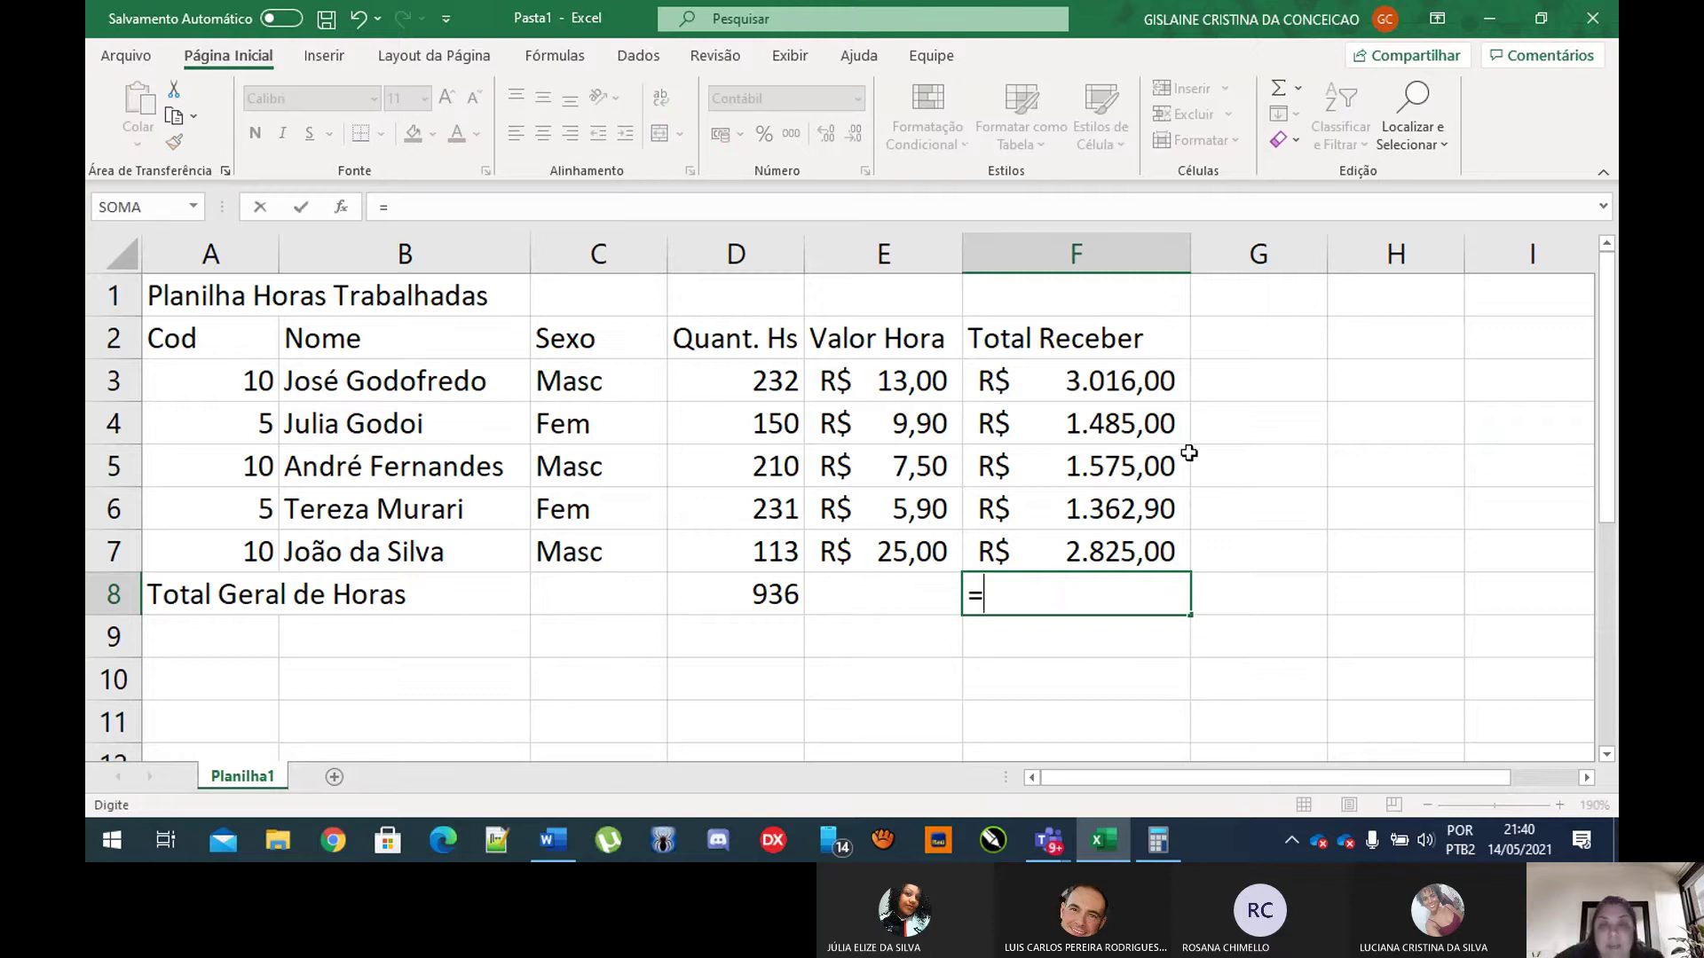
{"action": "left_click", "coordinate": [1144, 377]}
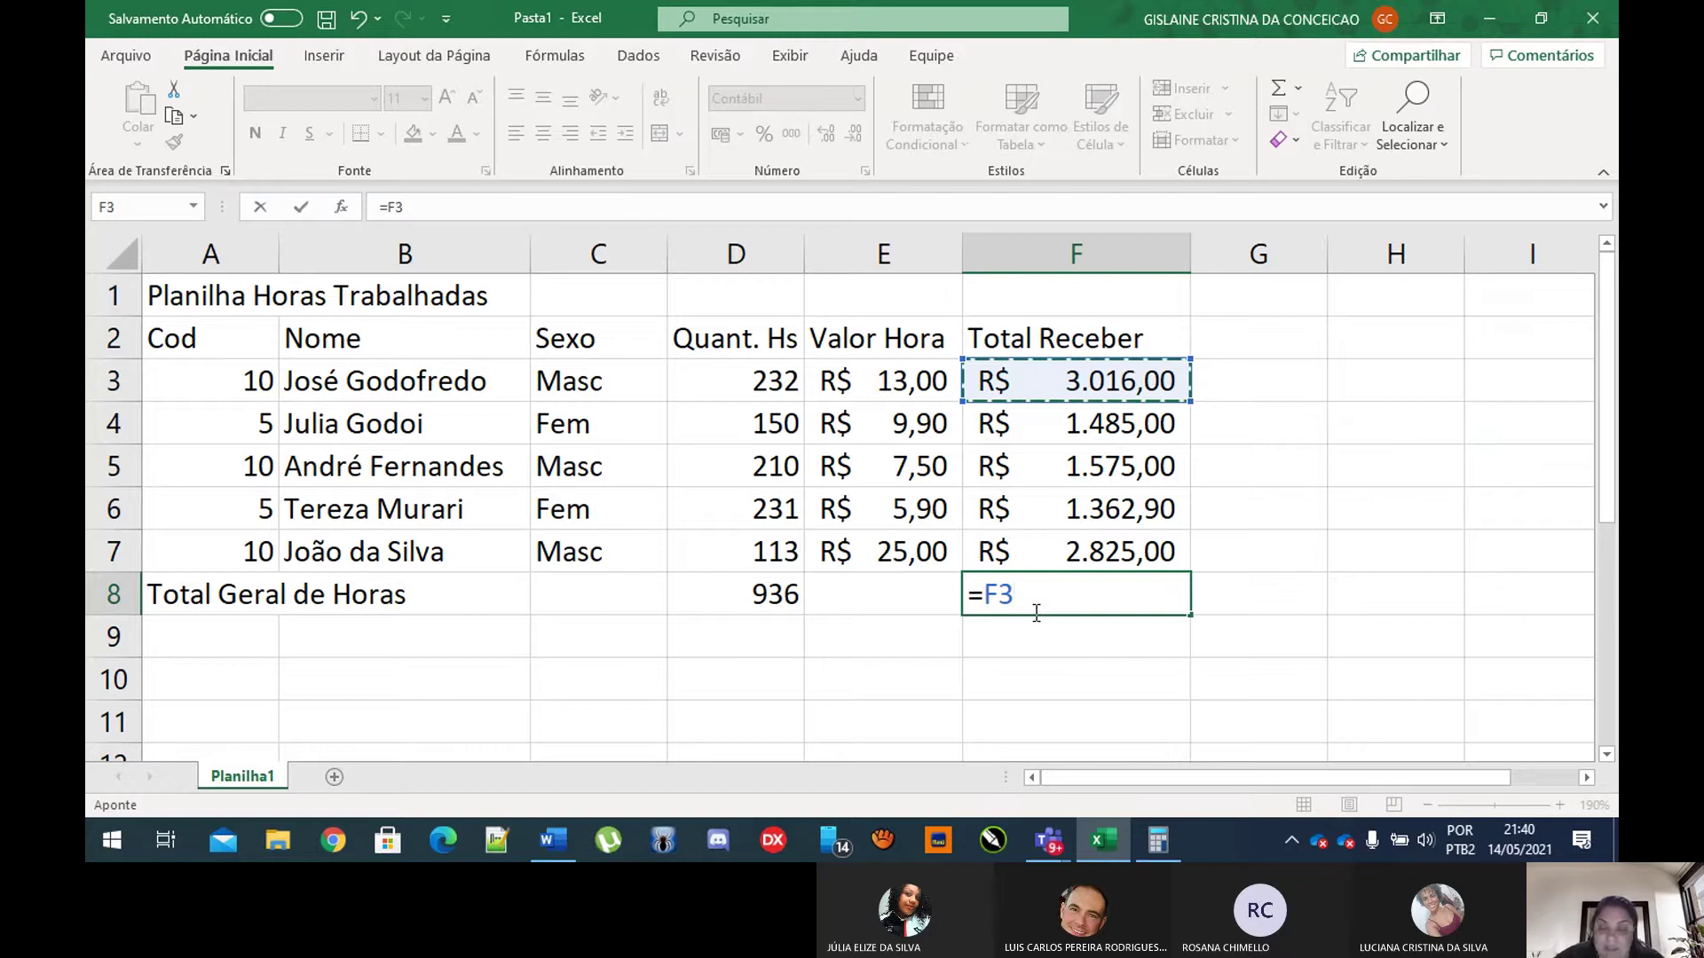
{"action": "type", "text": "+"}
{"action": "left_click", "coordinate": [1170, 435]}
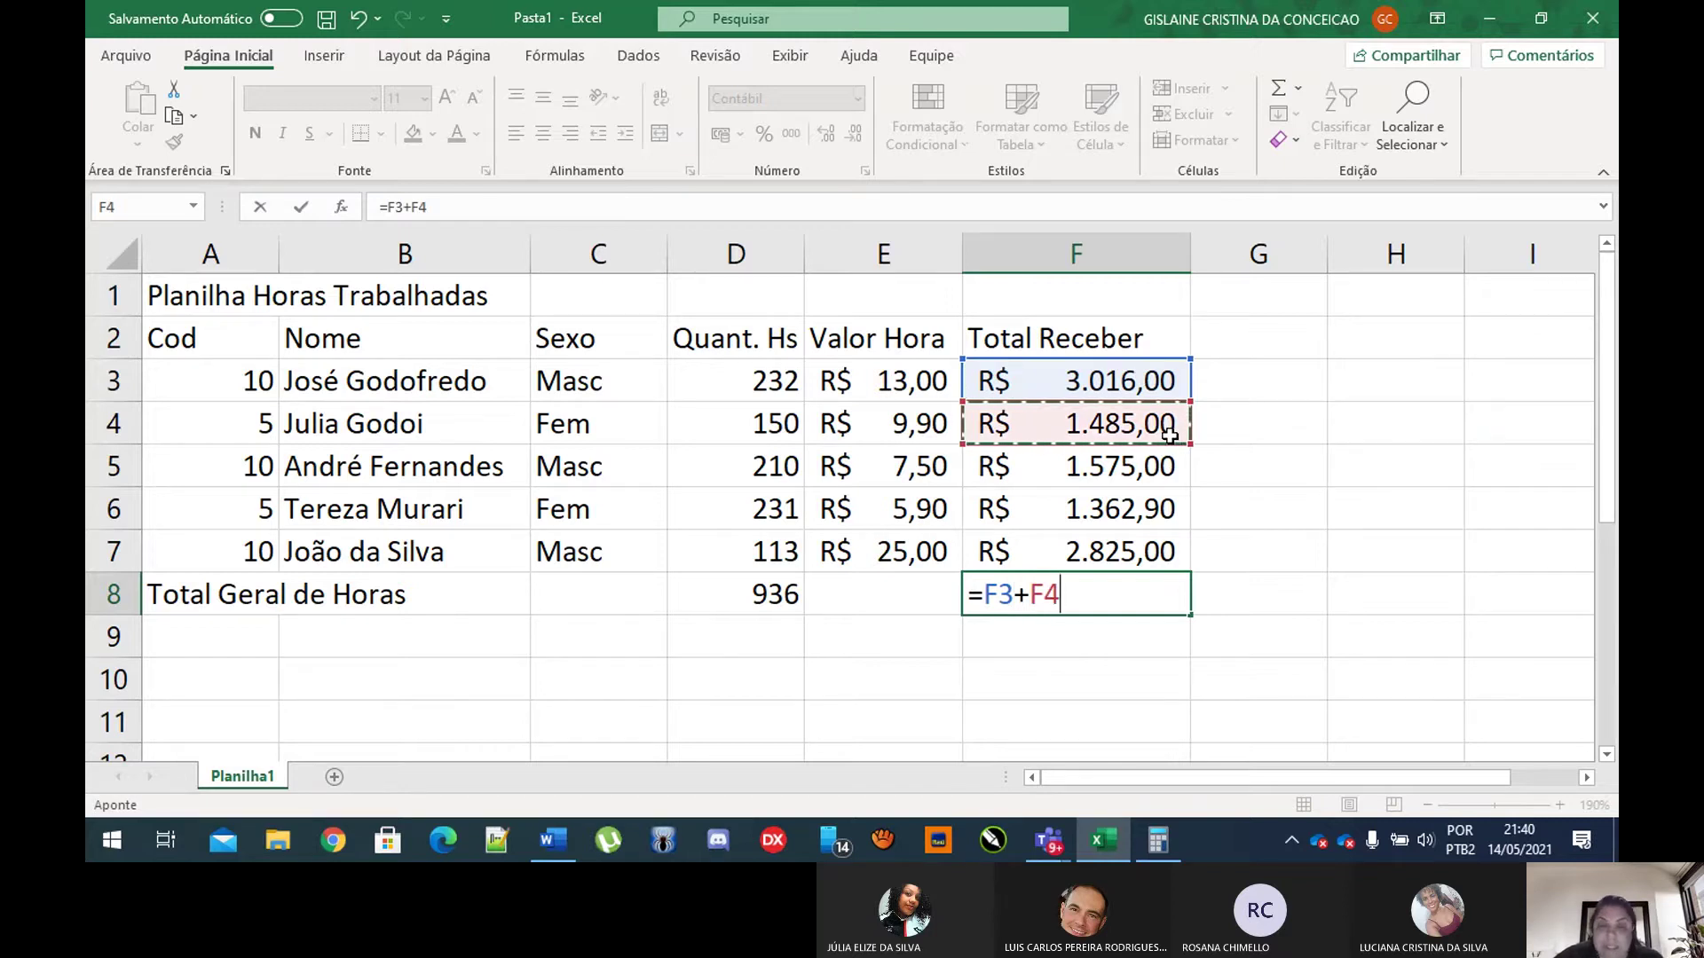
{"action": "type", "text": "+"}
{"action": "left_click", "coordinate": [1153, 465]}
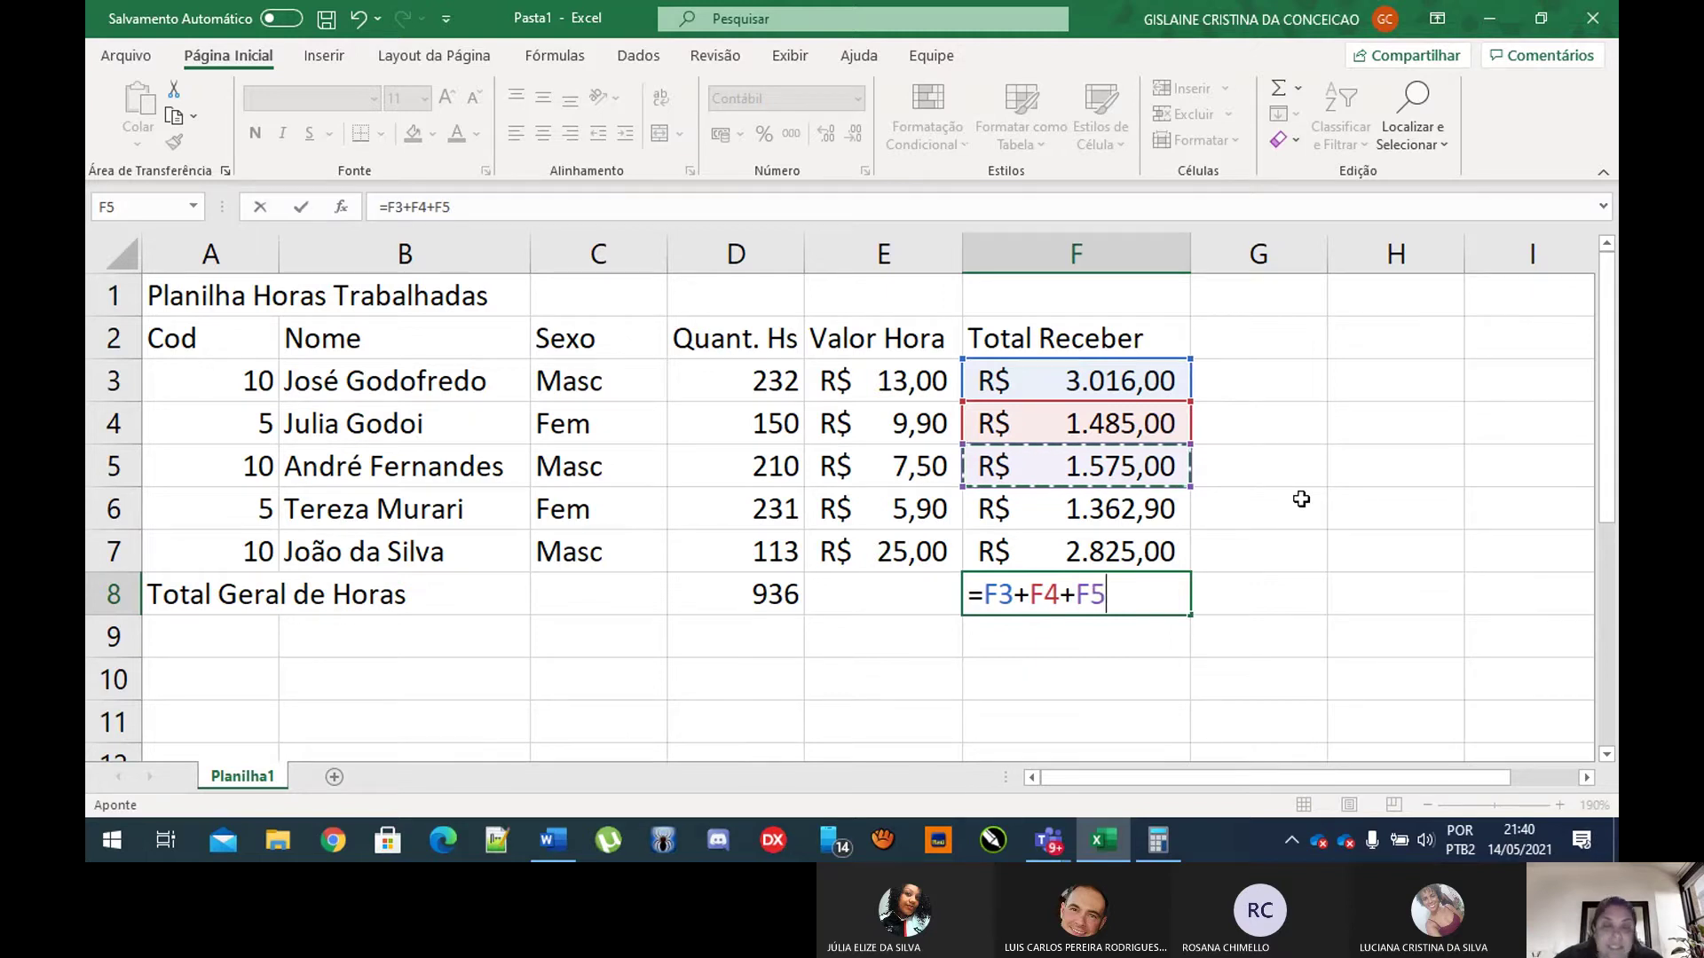
{"action": "type", "text": "+"}
{"action": "left_click", "coordinate": [1107, 505]}
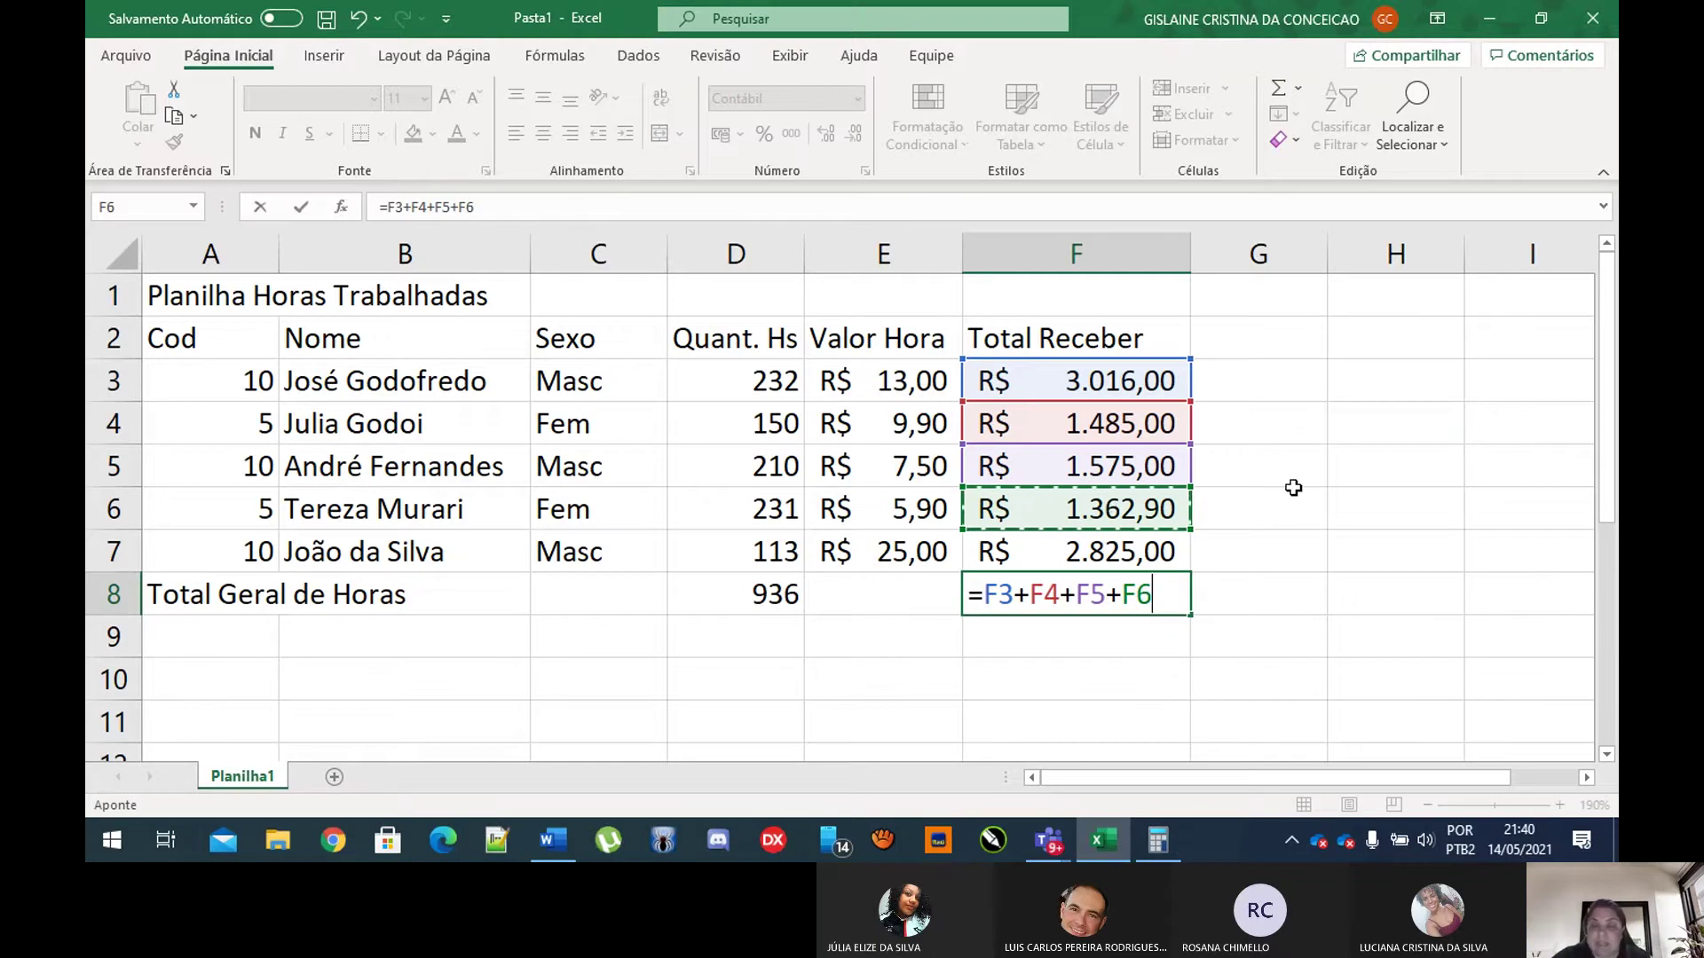
{"action": "type", "text": "+"}
{"action": "left_click", "coordinate": [1171, 555]}
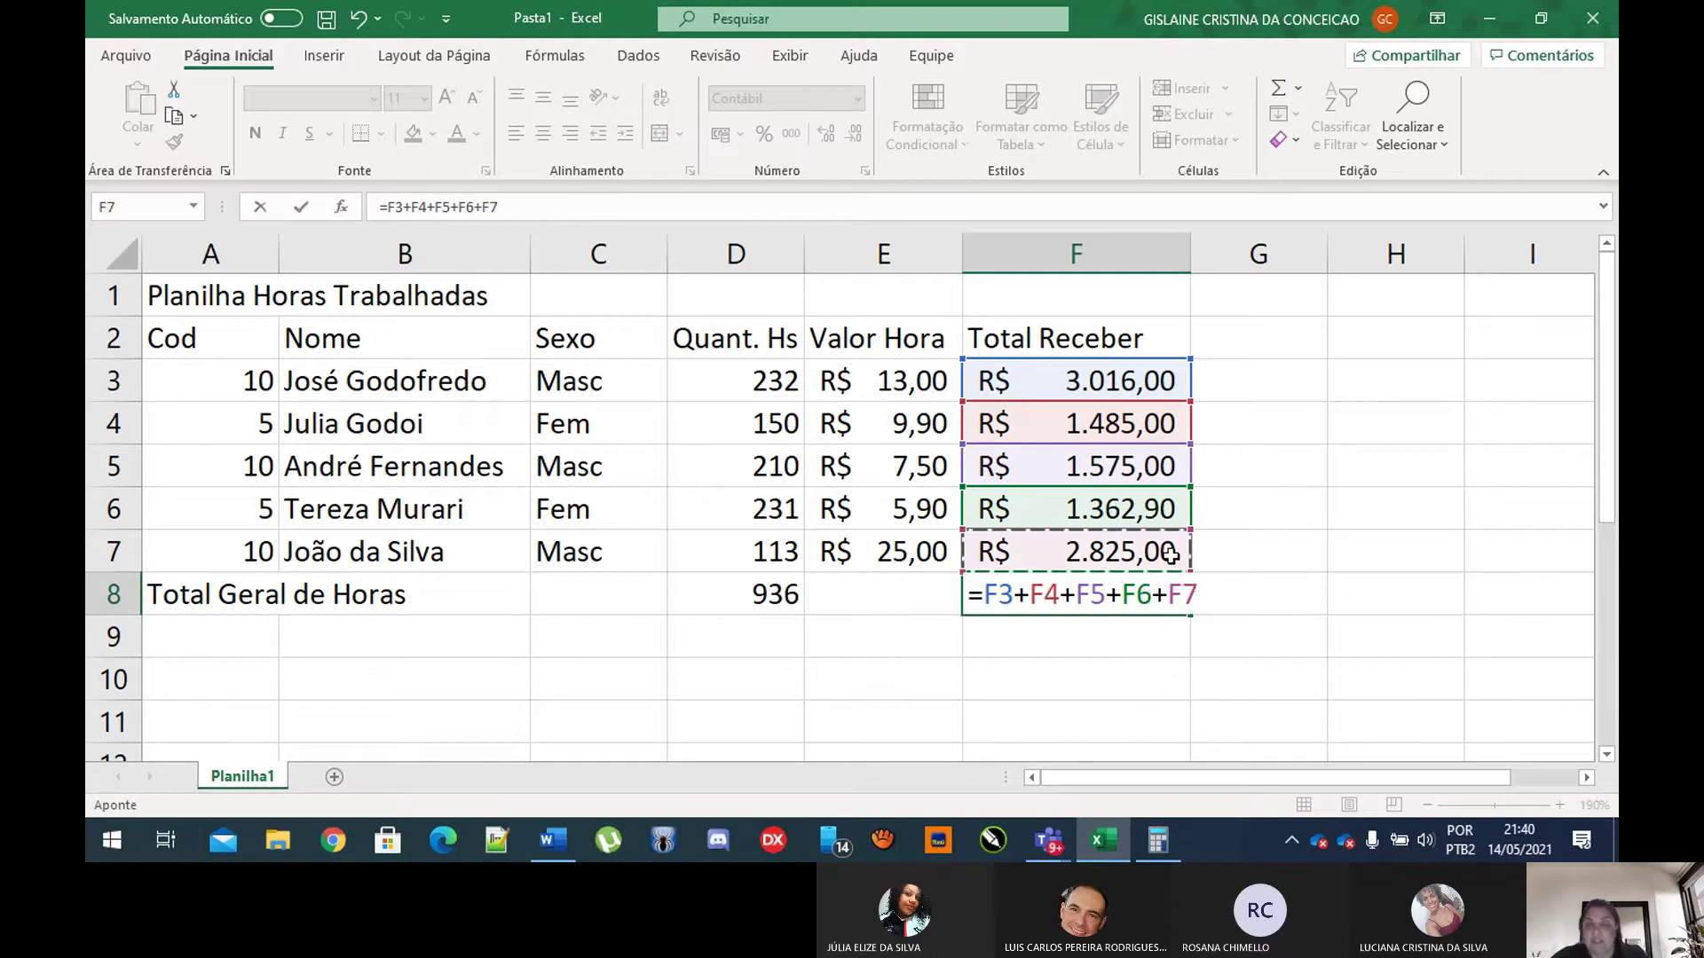
{"action": "key", "text": "Return"}
{"action": "left_click", "coordinate": [1060, 584]}
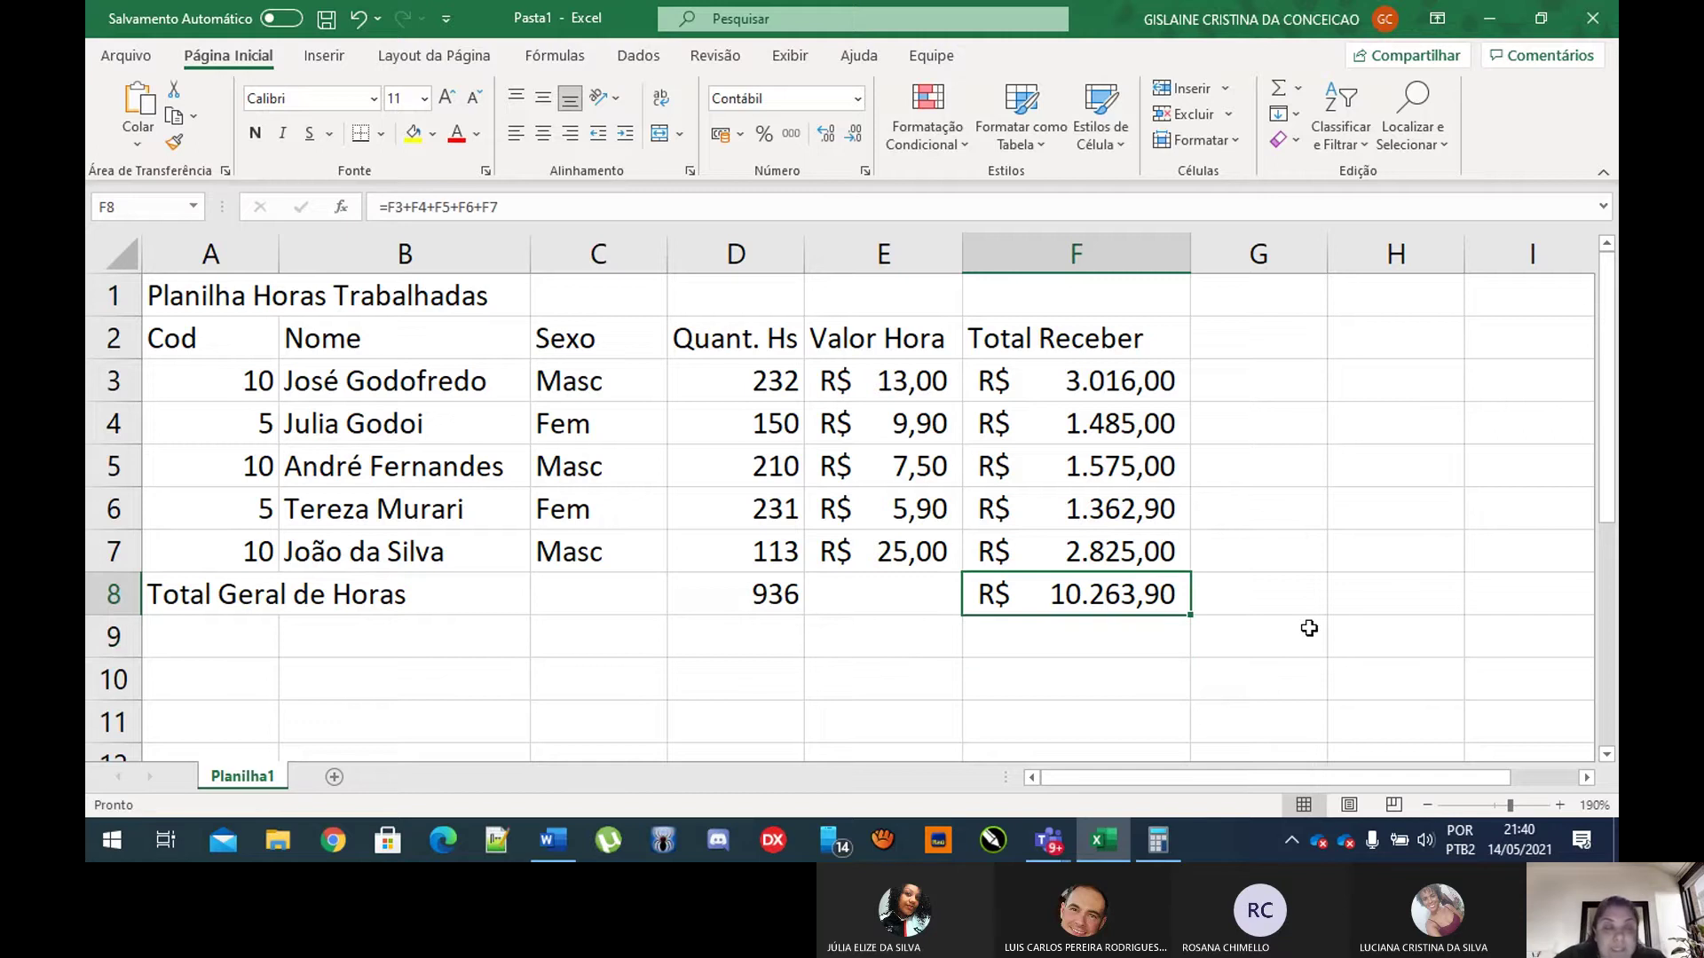
{"action": "left_click", "coordinate": [750, 593]}
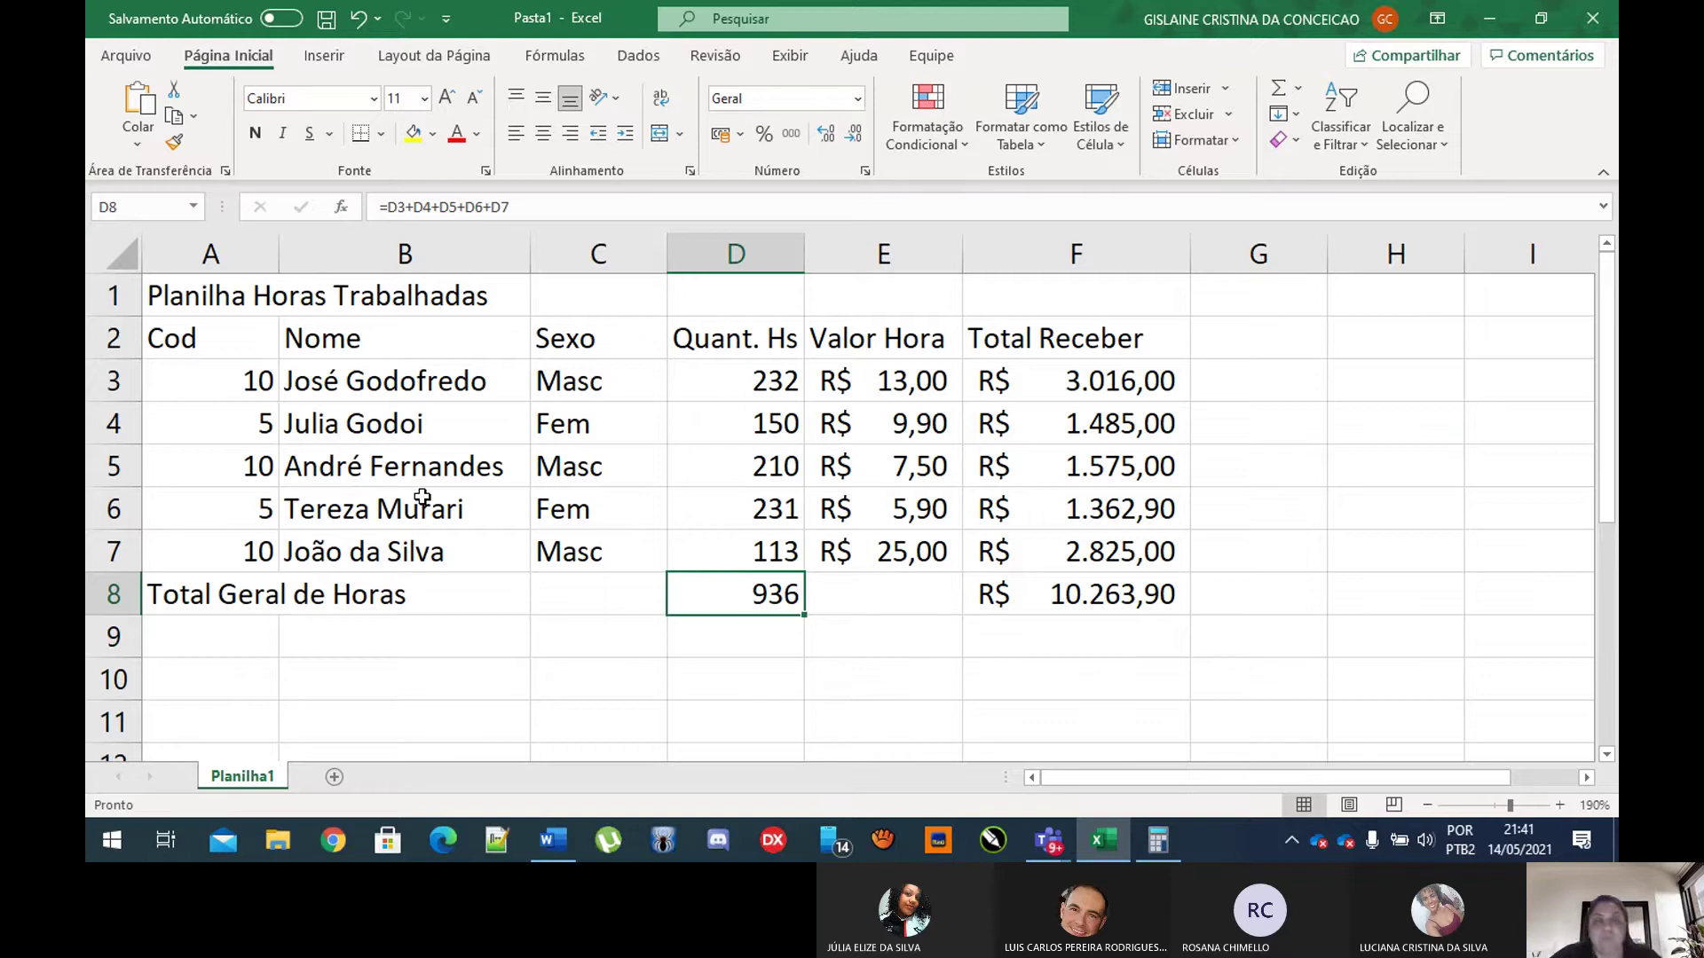
Step: Examine the title row and the columns A to F that the worked-hours table spans
{"action": "left_click", "coordinate": [335, 301]}
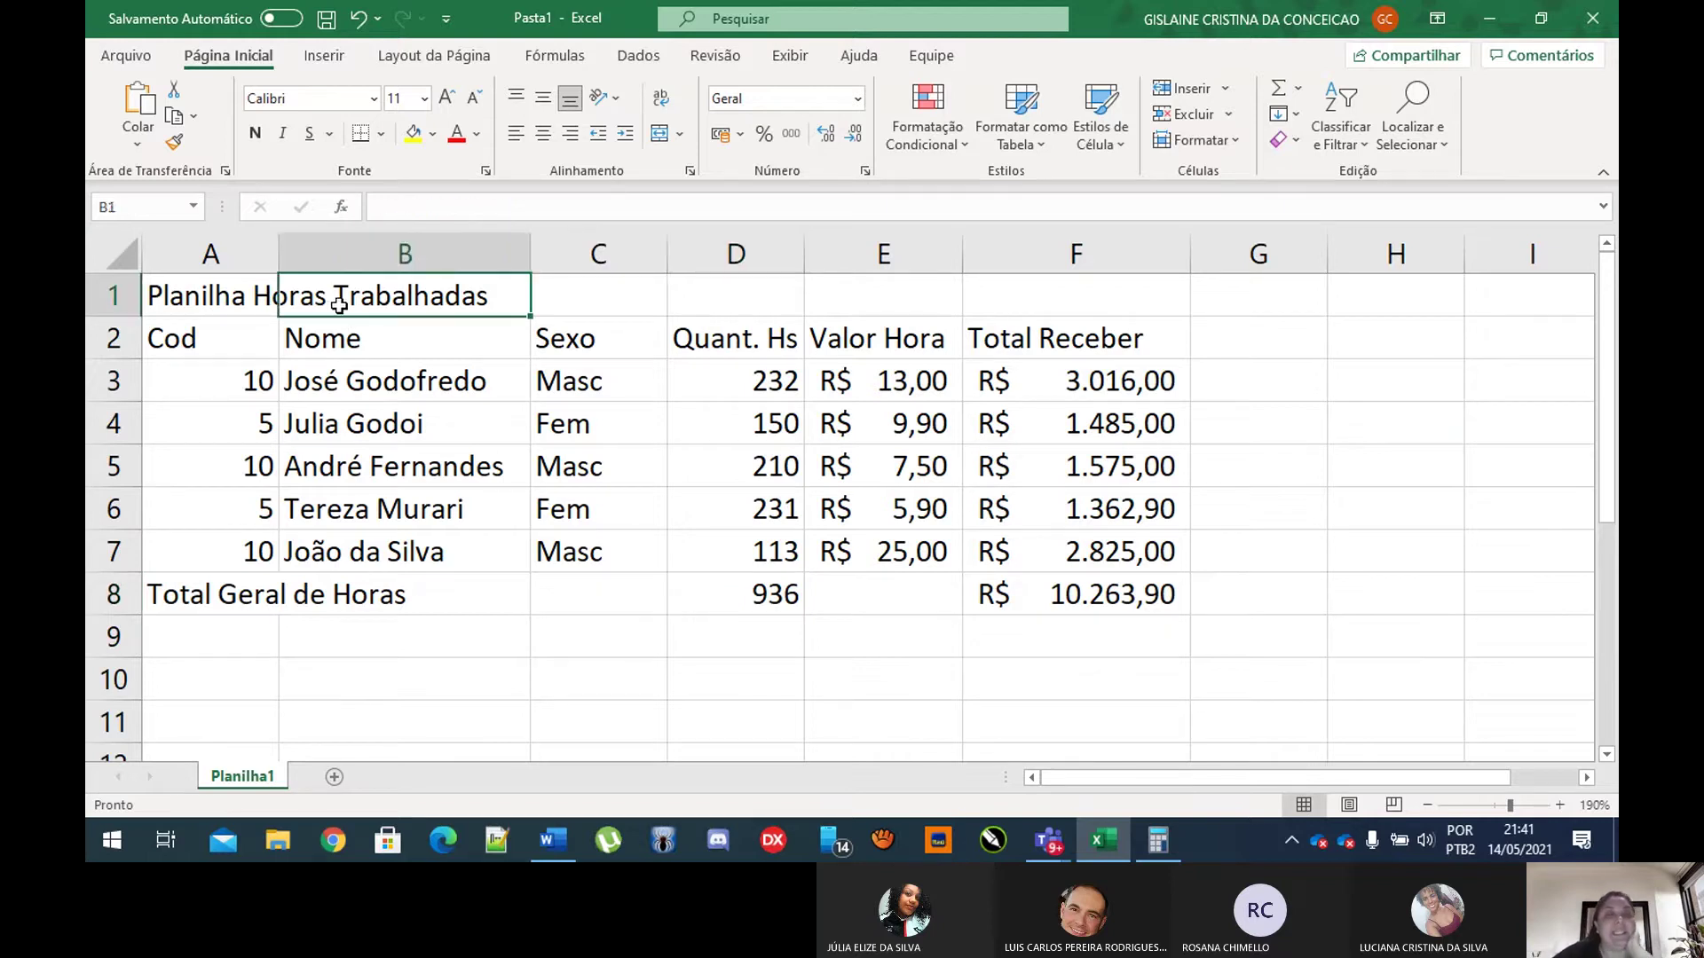
{"action": "left_click", "coordinate": [249, 293]}
{"action": "left_click", "coordinate": [985, 294]}
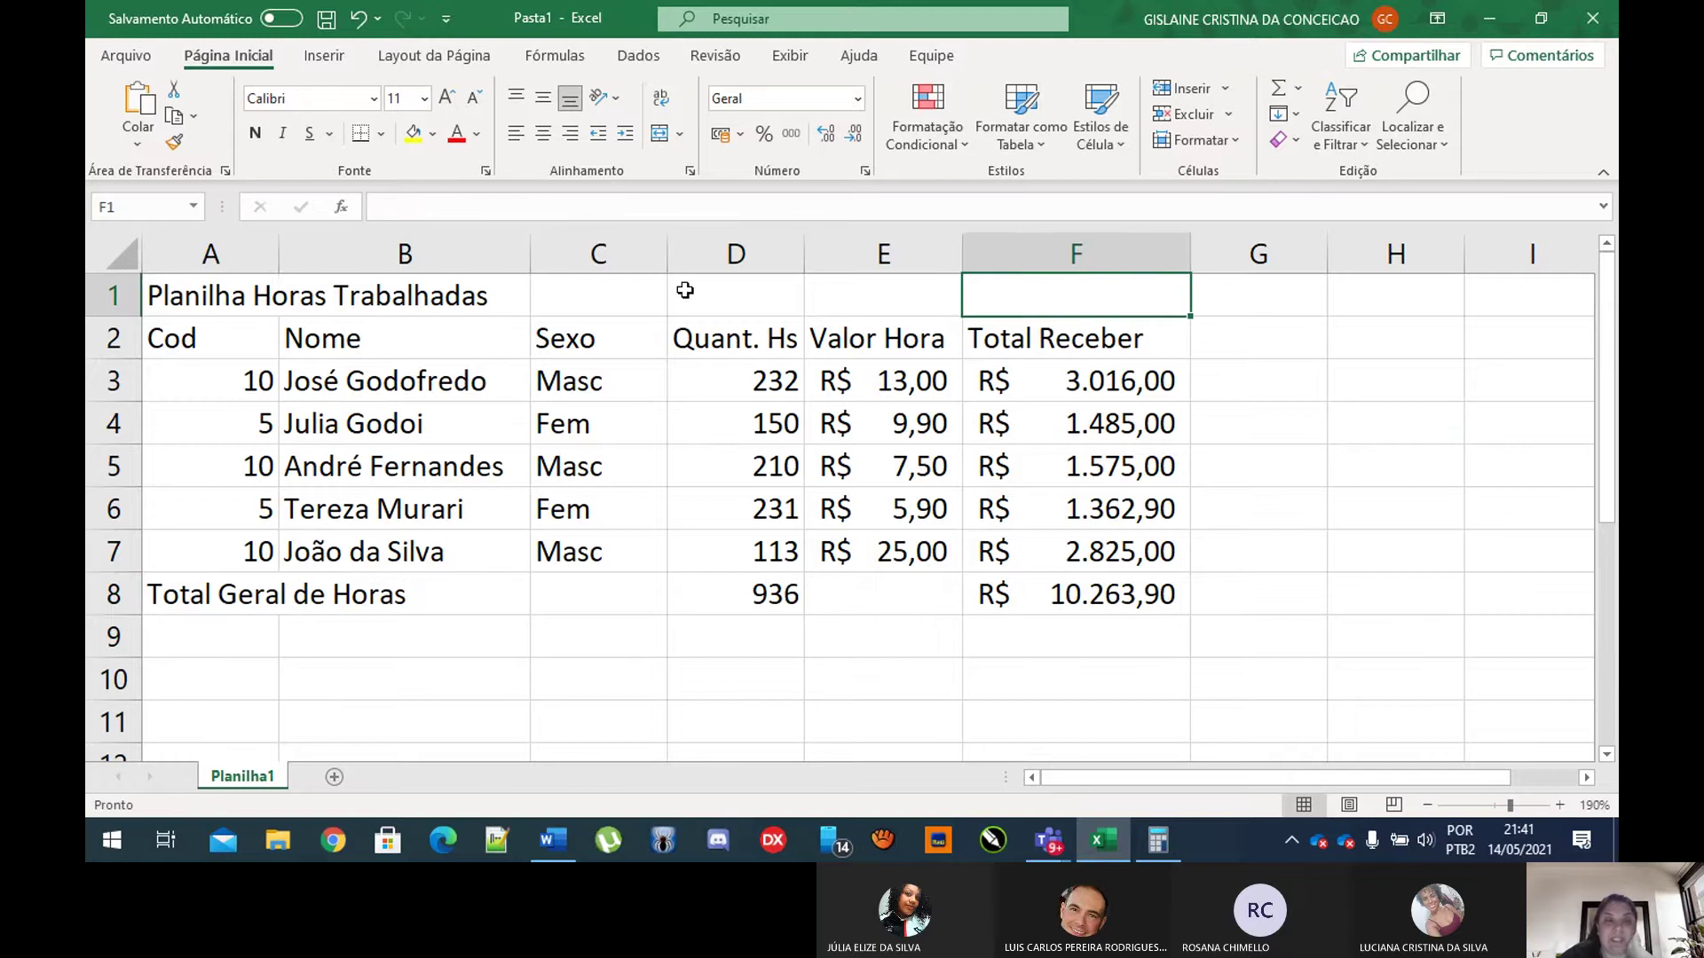
{"action": "left_click", "coordinate": [232, 253]}
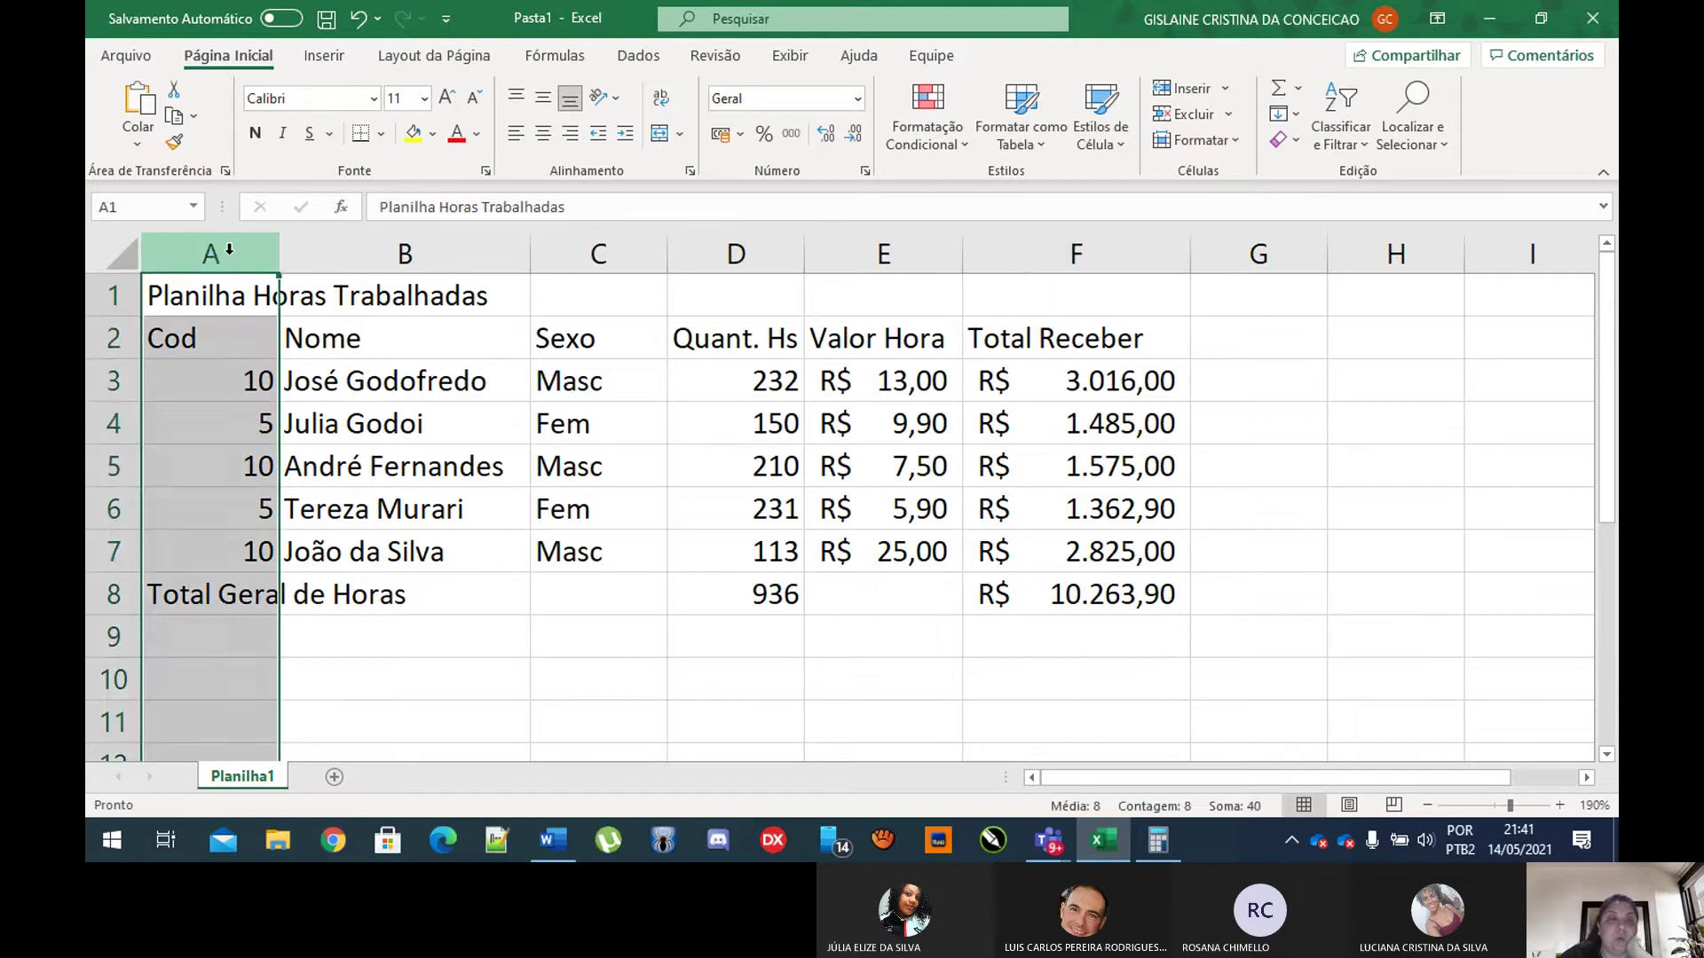
{"action": "left_click", "coordinate": [380, 253]}
{"action": "left_click", "coordinate": [598, 251]}
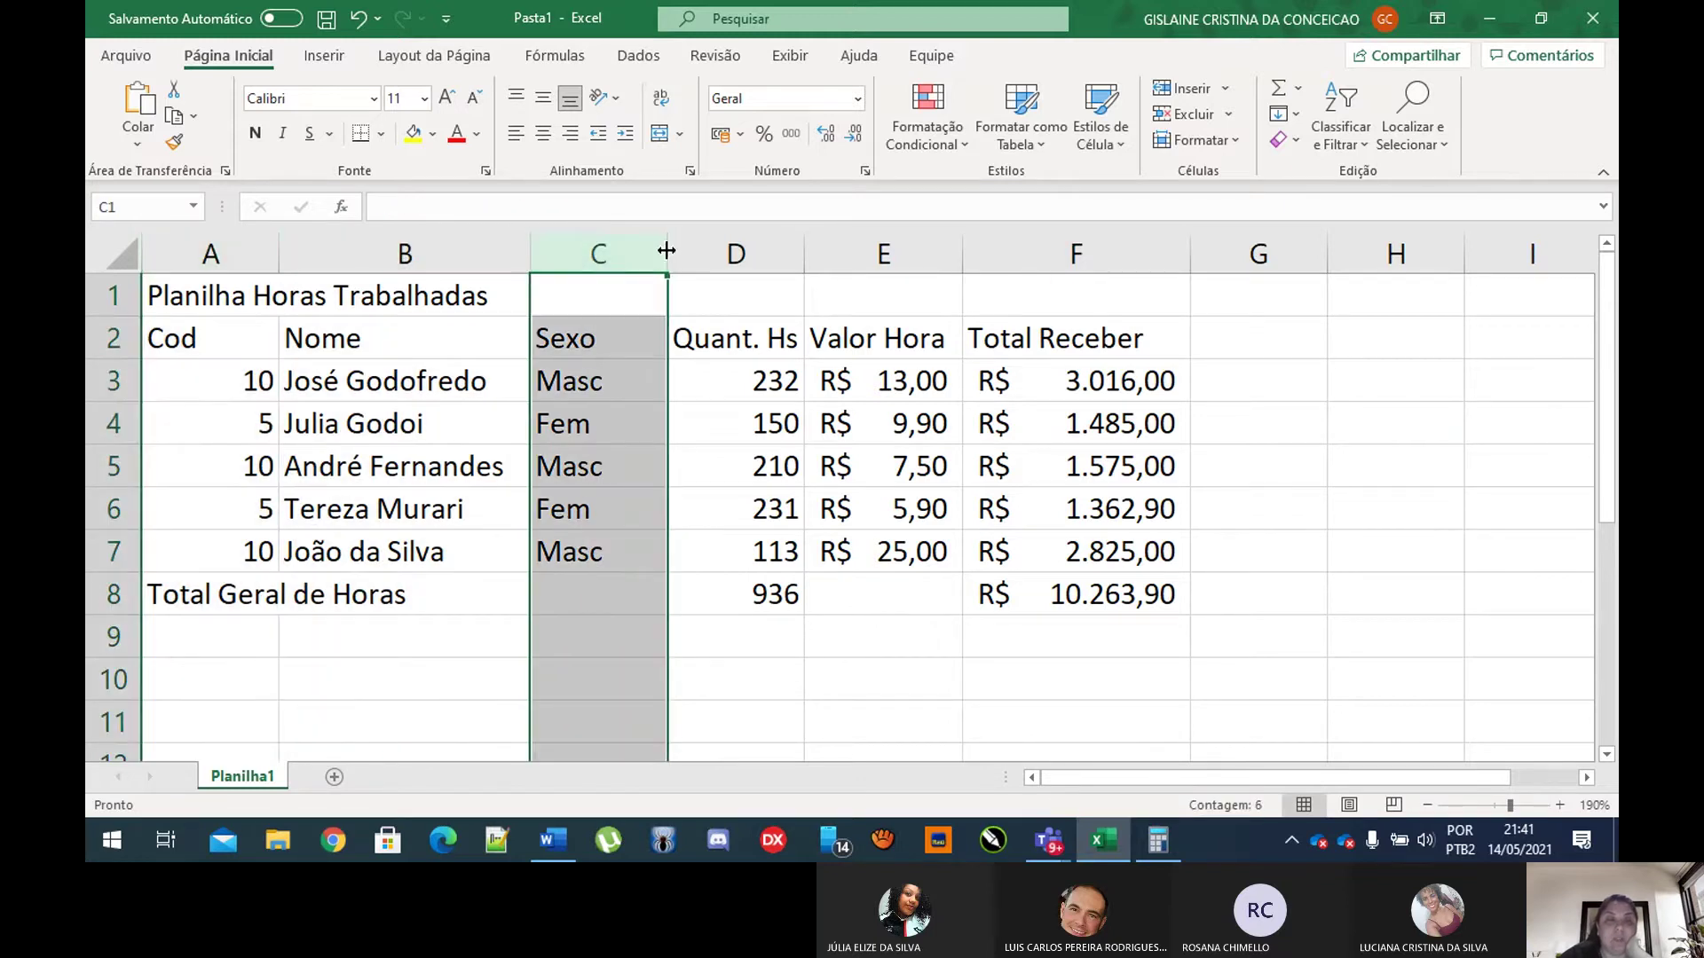
{"action": "left_click", "coordinate": [692, 251]}
{"action": "left_click", "coordinate": [862, 241]}
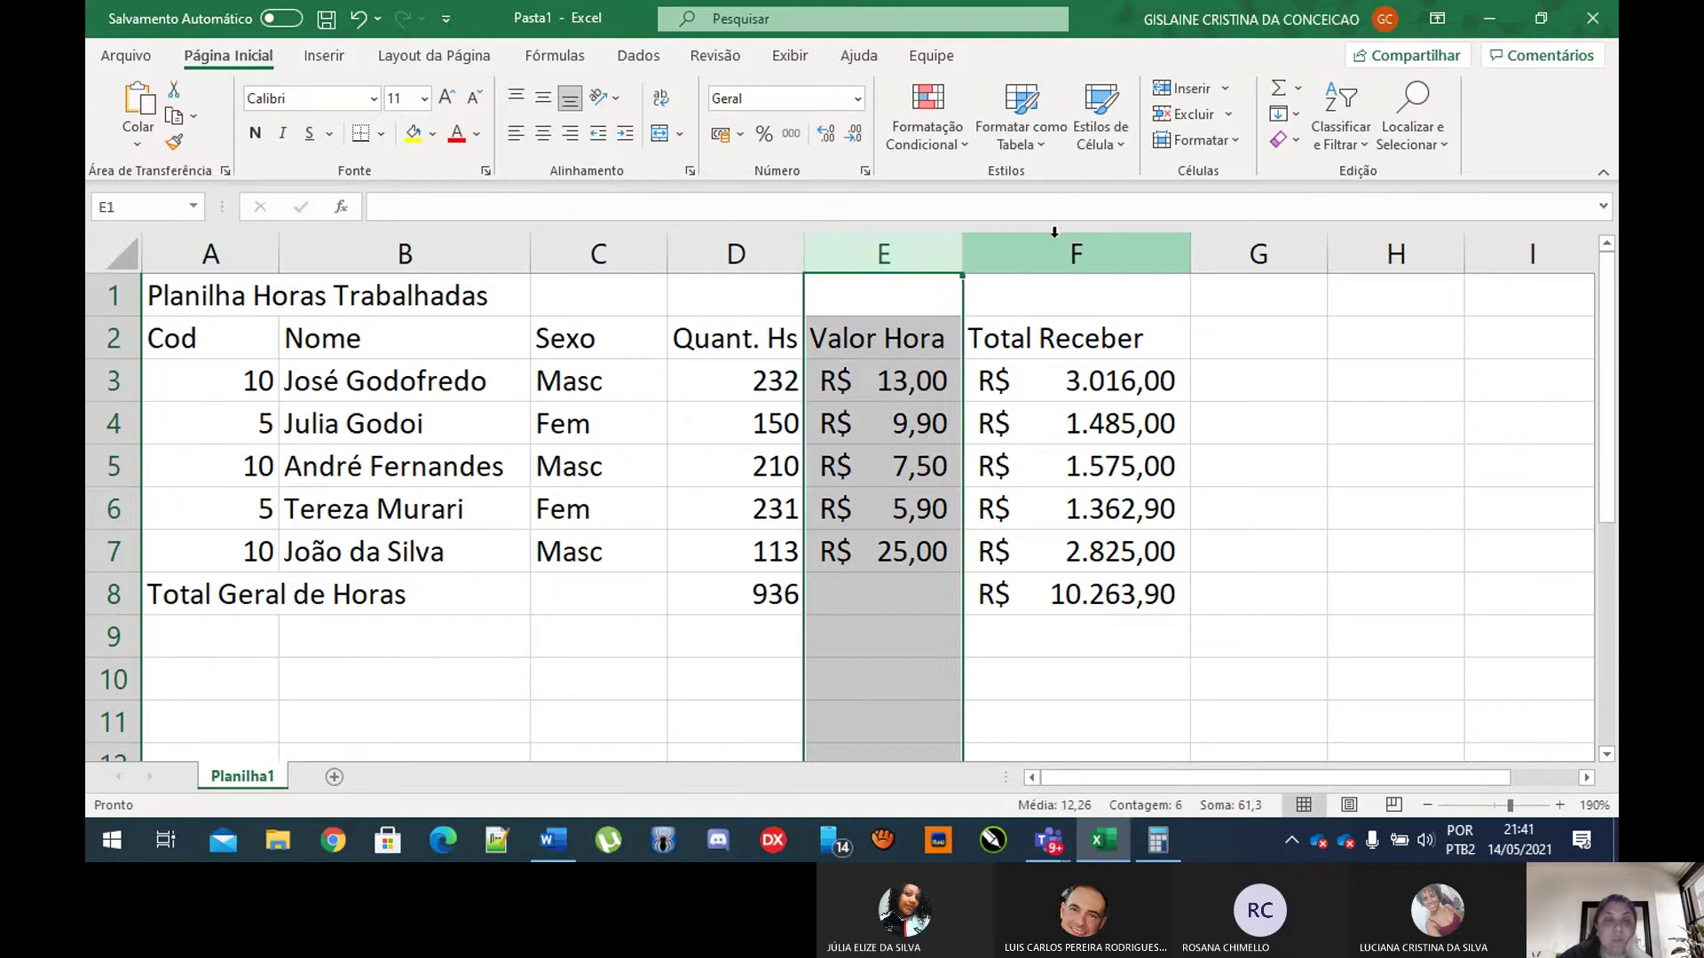
{"action": "left_click", "coordinate": [970, 247]}
Step: Select the title range A1:F1 across the full width of the table
{"action": "left_click", "coordinate": [209, 282]}
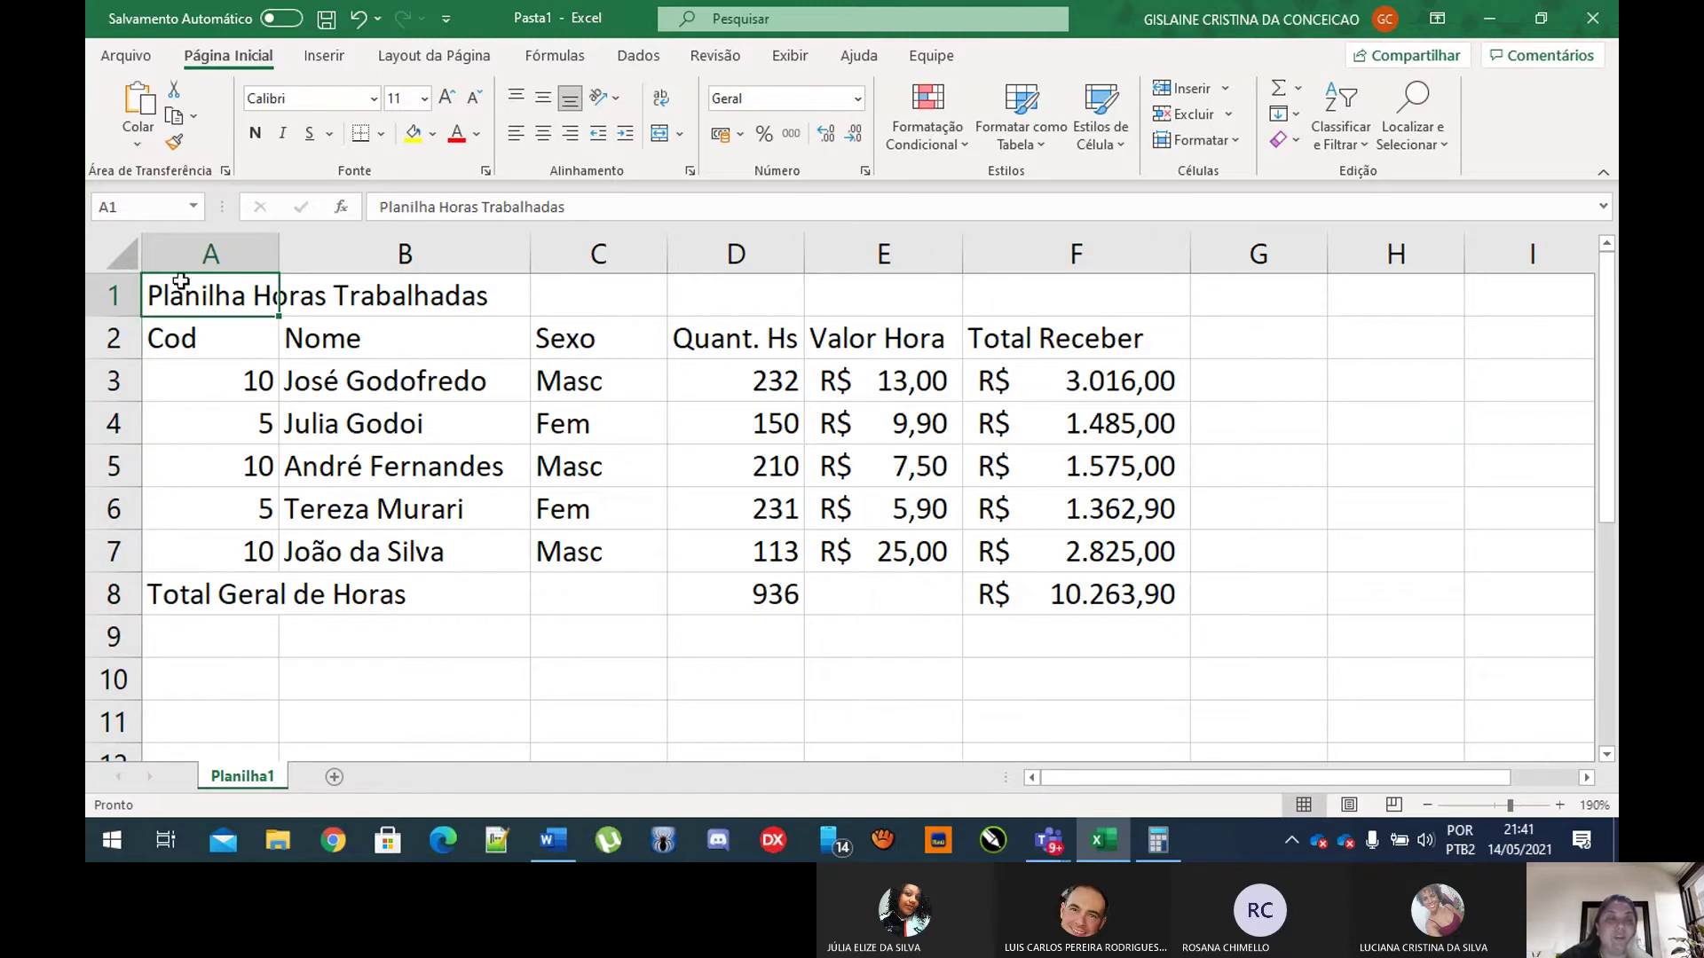
{"action": "left_click_drag", "start_coordinate": [190, 296], "coordinate": [1114, 292]}
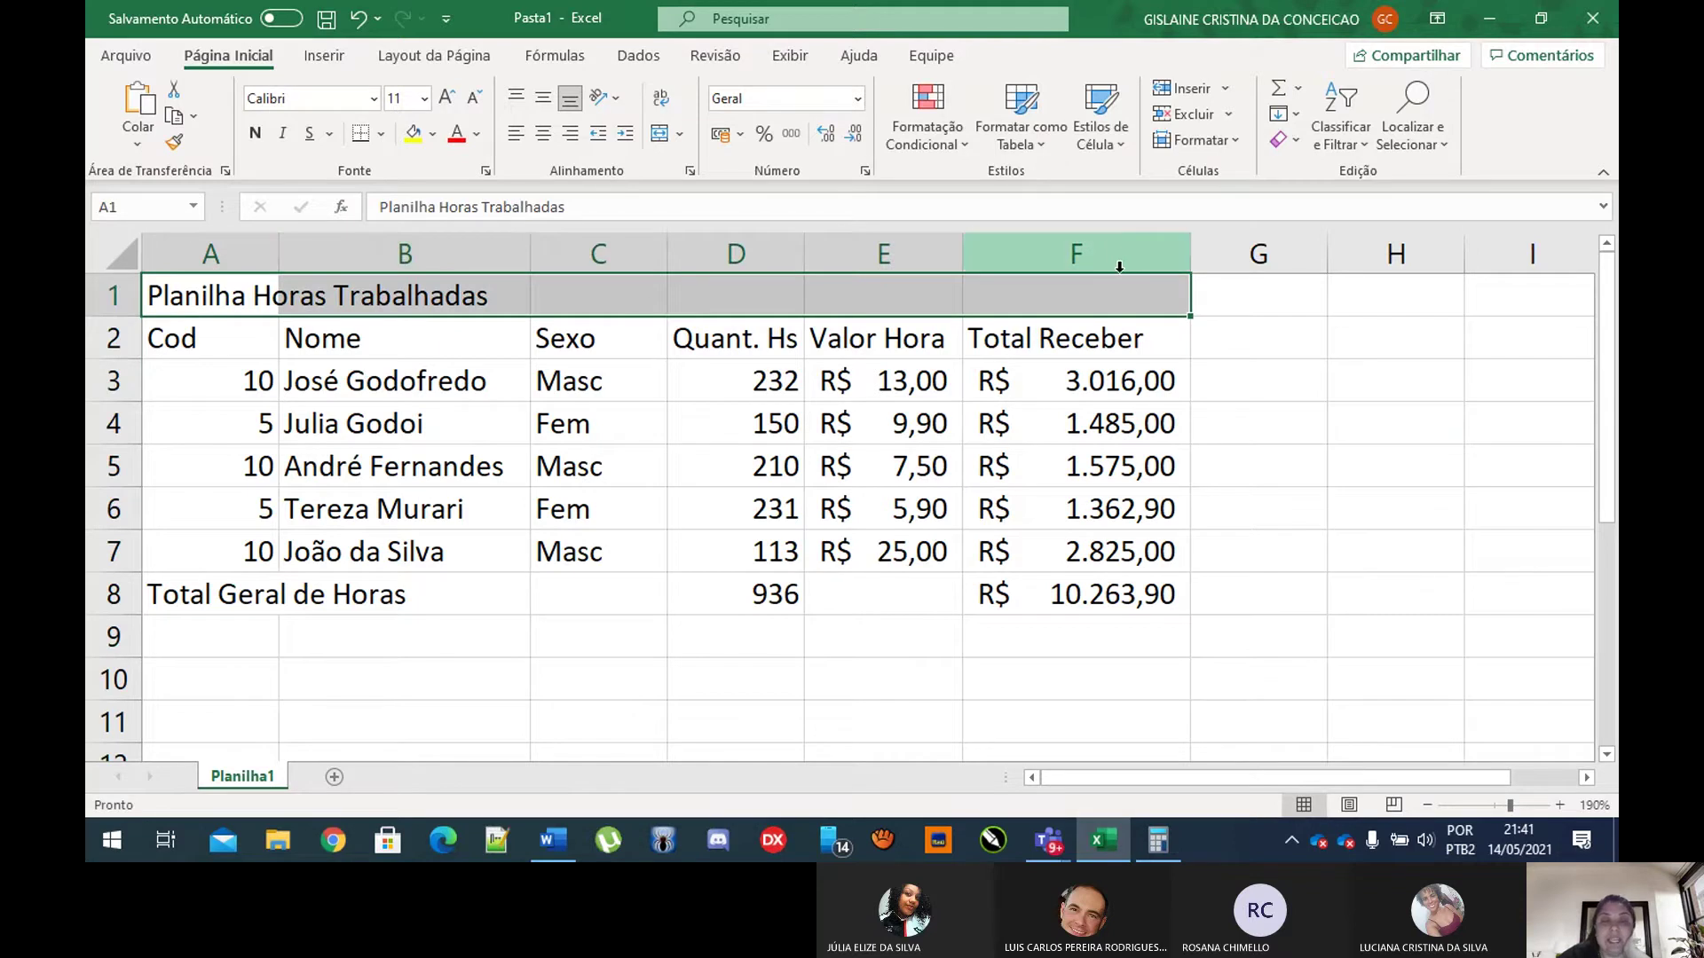
{"action": "left_click", "coordinate": [435, 368]}
{"action": "left_click_drag", "start_coordinate": [251, 295], "coordinate": [1076, 290]}
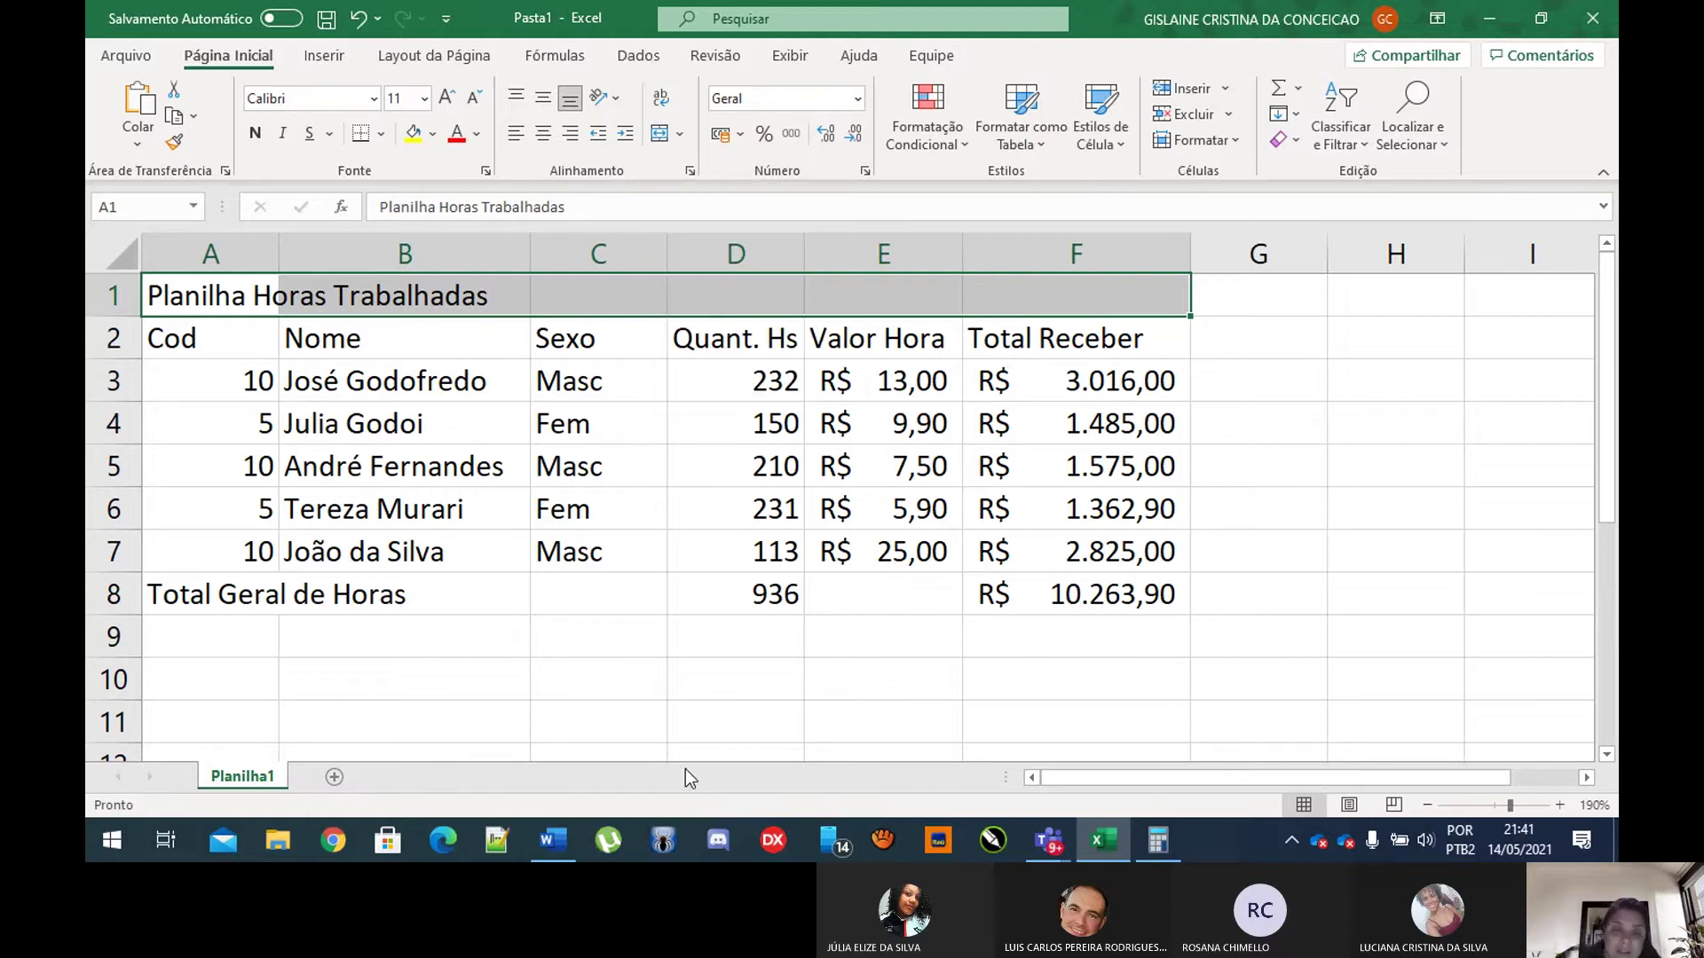
Step: Search Windows for "lupa" and open the Lupa screen magnifier
{"action": "left_click", "coordinate": [98, 845]}
{"action": "type", "text": "lupa"}
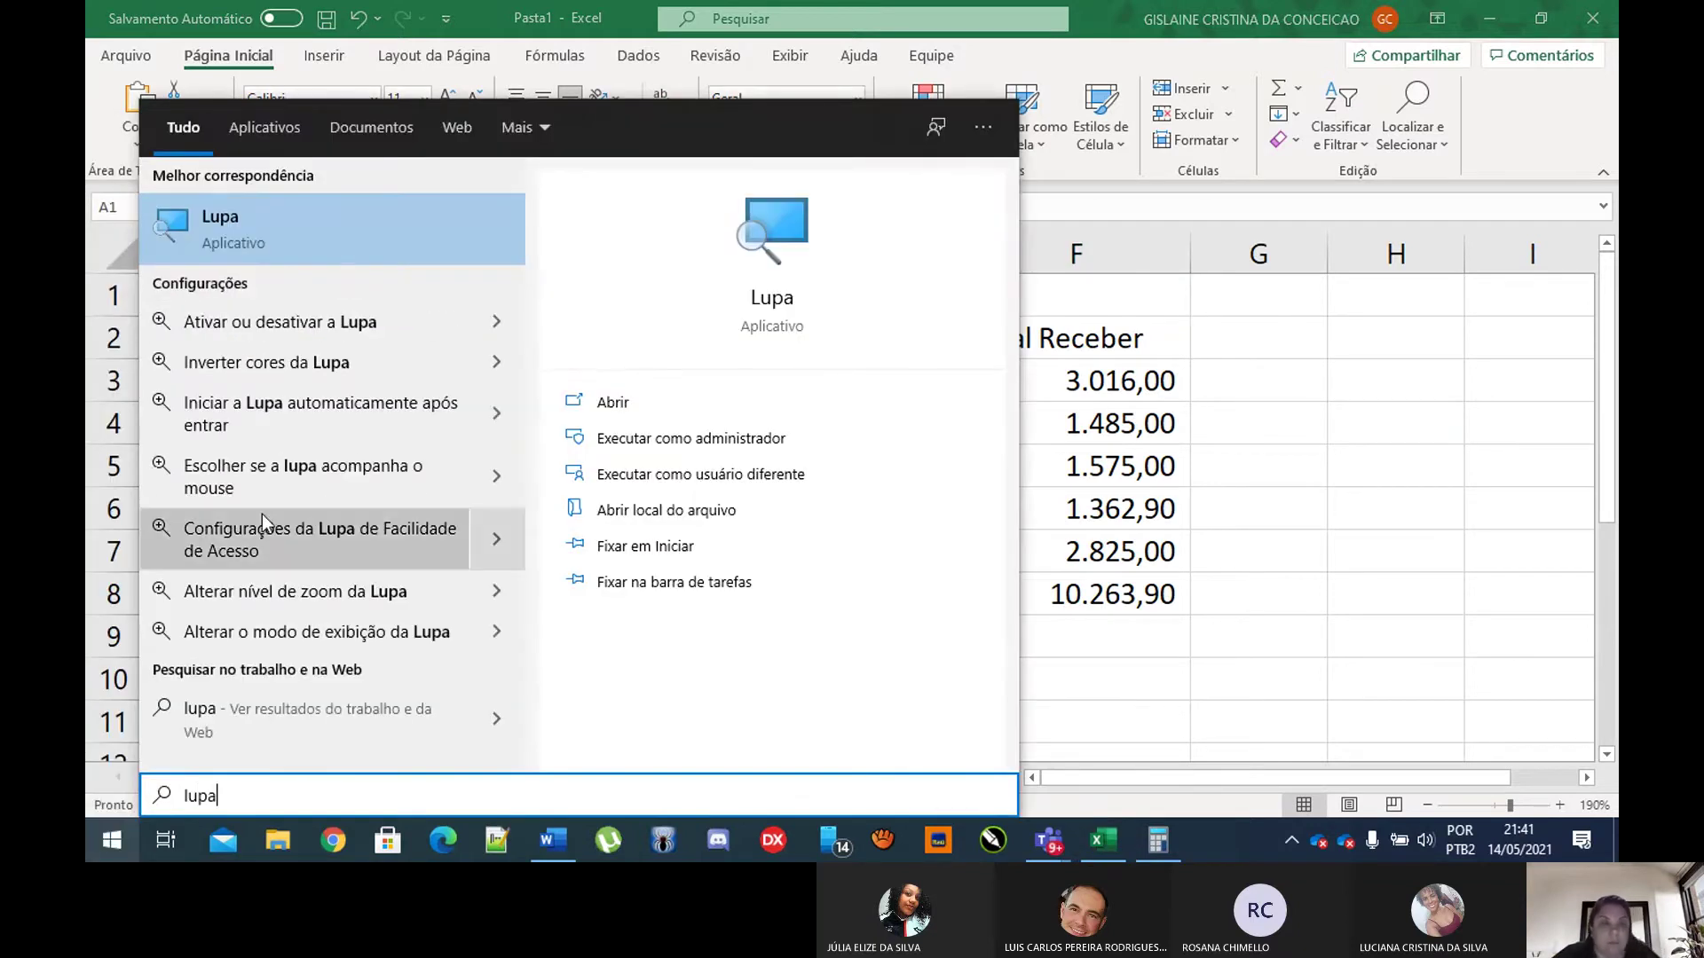
{"action": "left_click", "coordinate": [381, 257]}
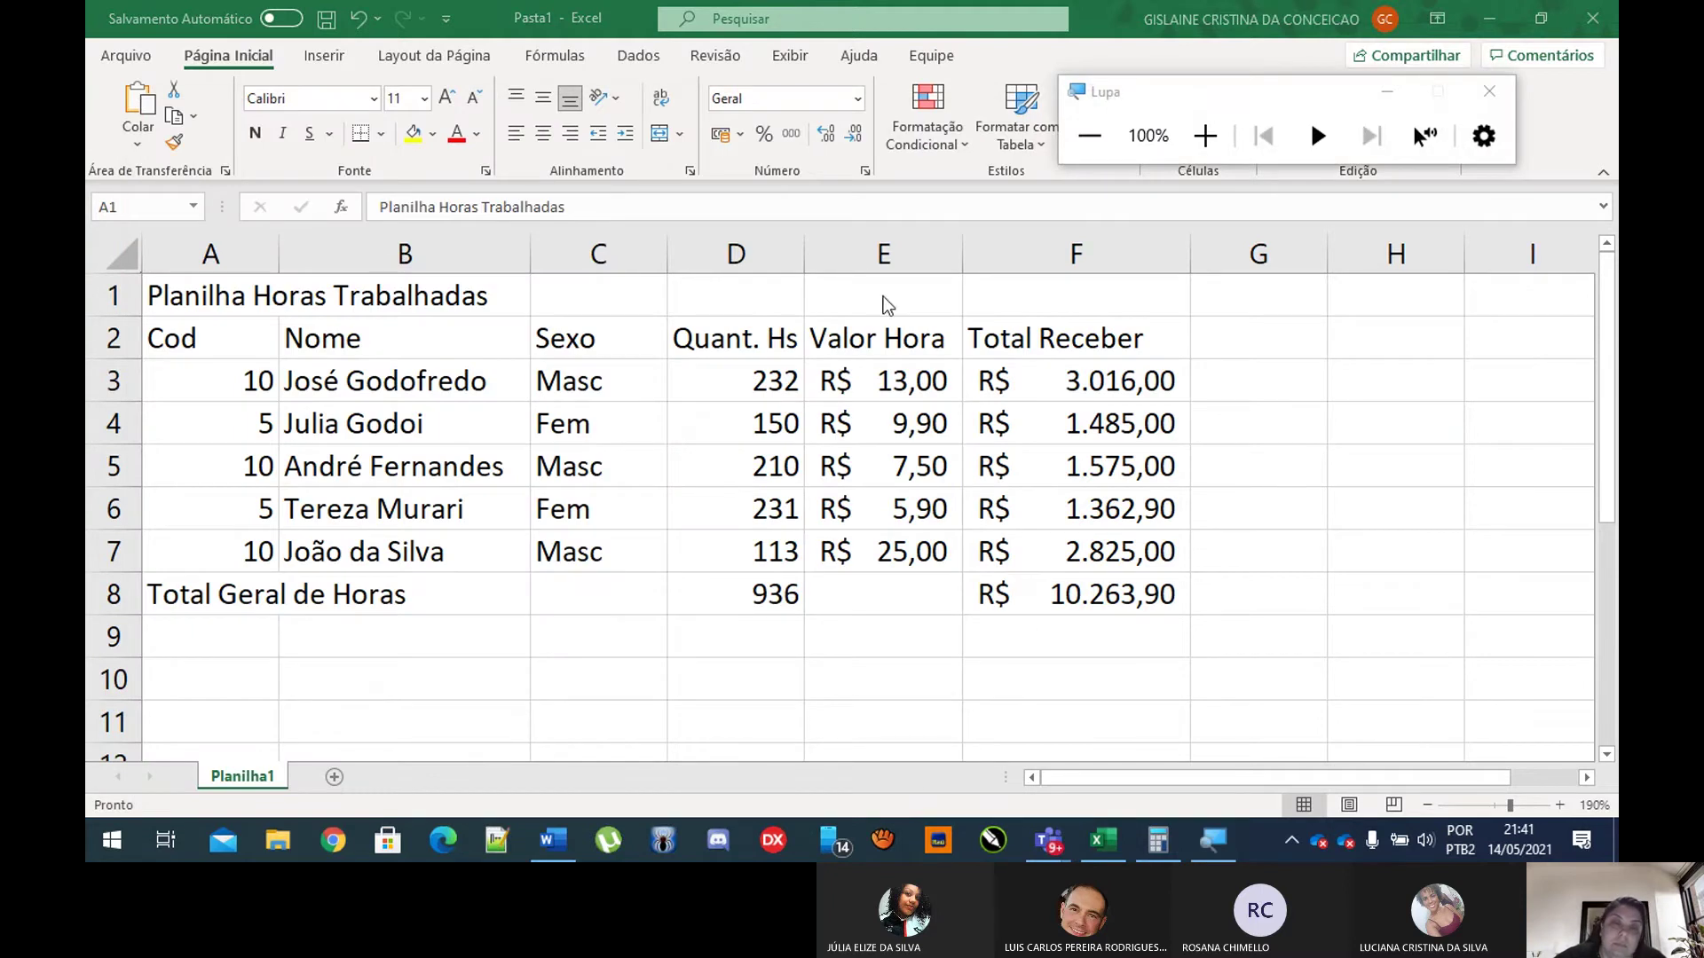
Step: Merge and center the title "Planilha Horas Trabalhadas" across A1:F1
{"action": "left_click", "coordinate": [1205, 136]}
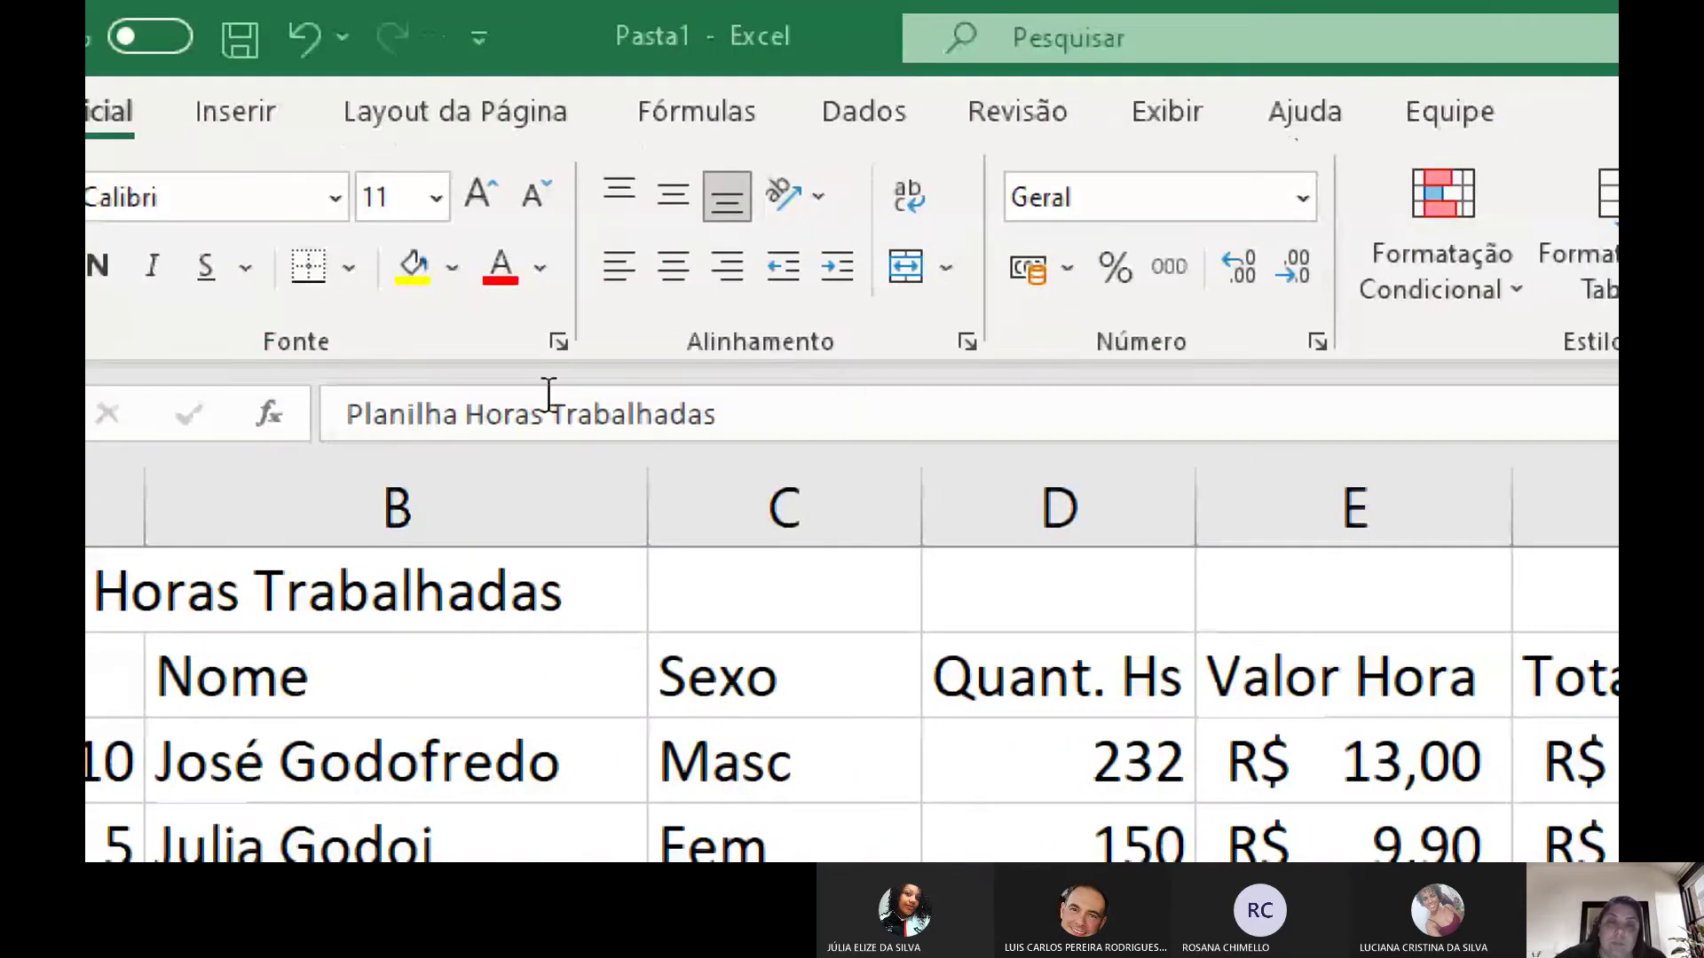
{"action": "left_click", "coordinate": [898, 264]}
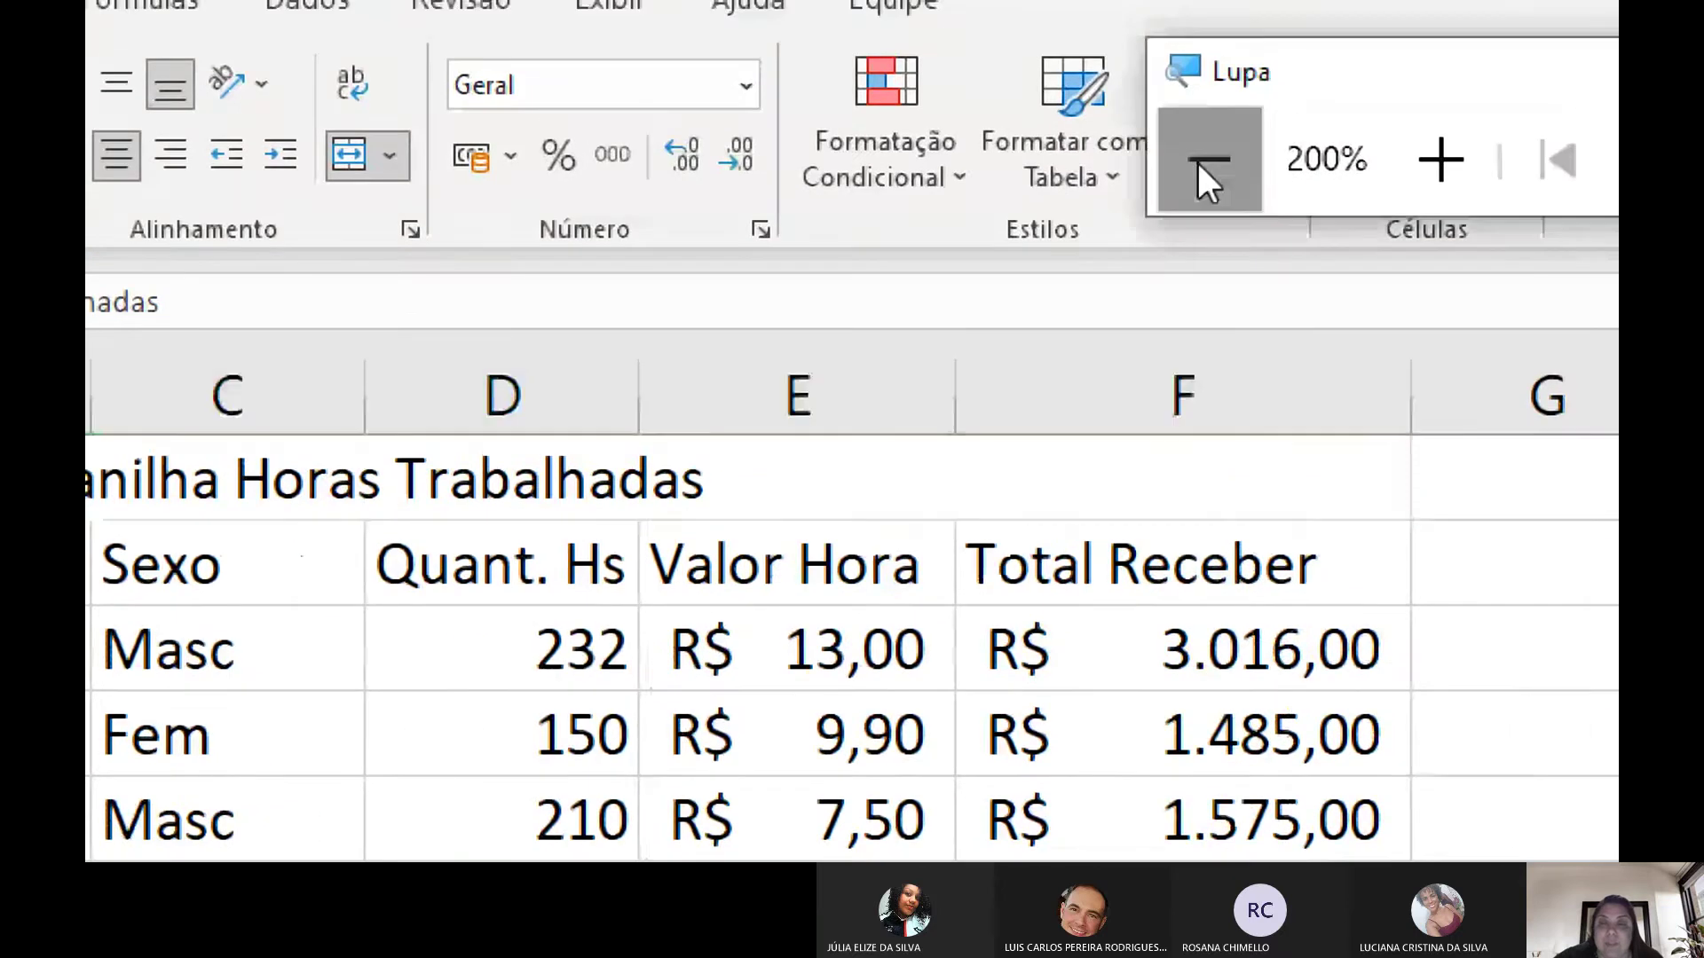
{"action": "left_click", "coordinate": [1199, 167]}
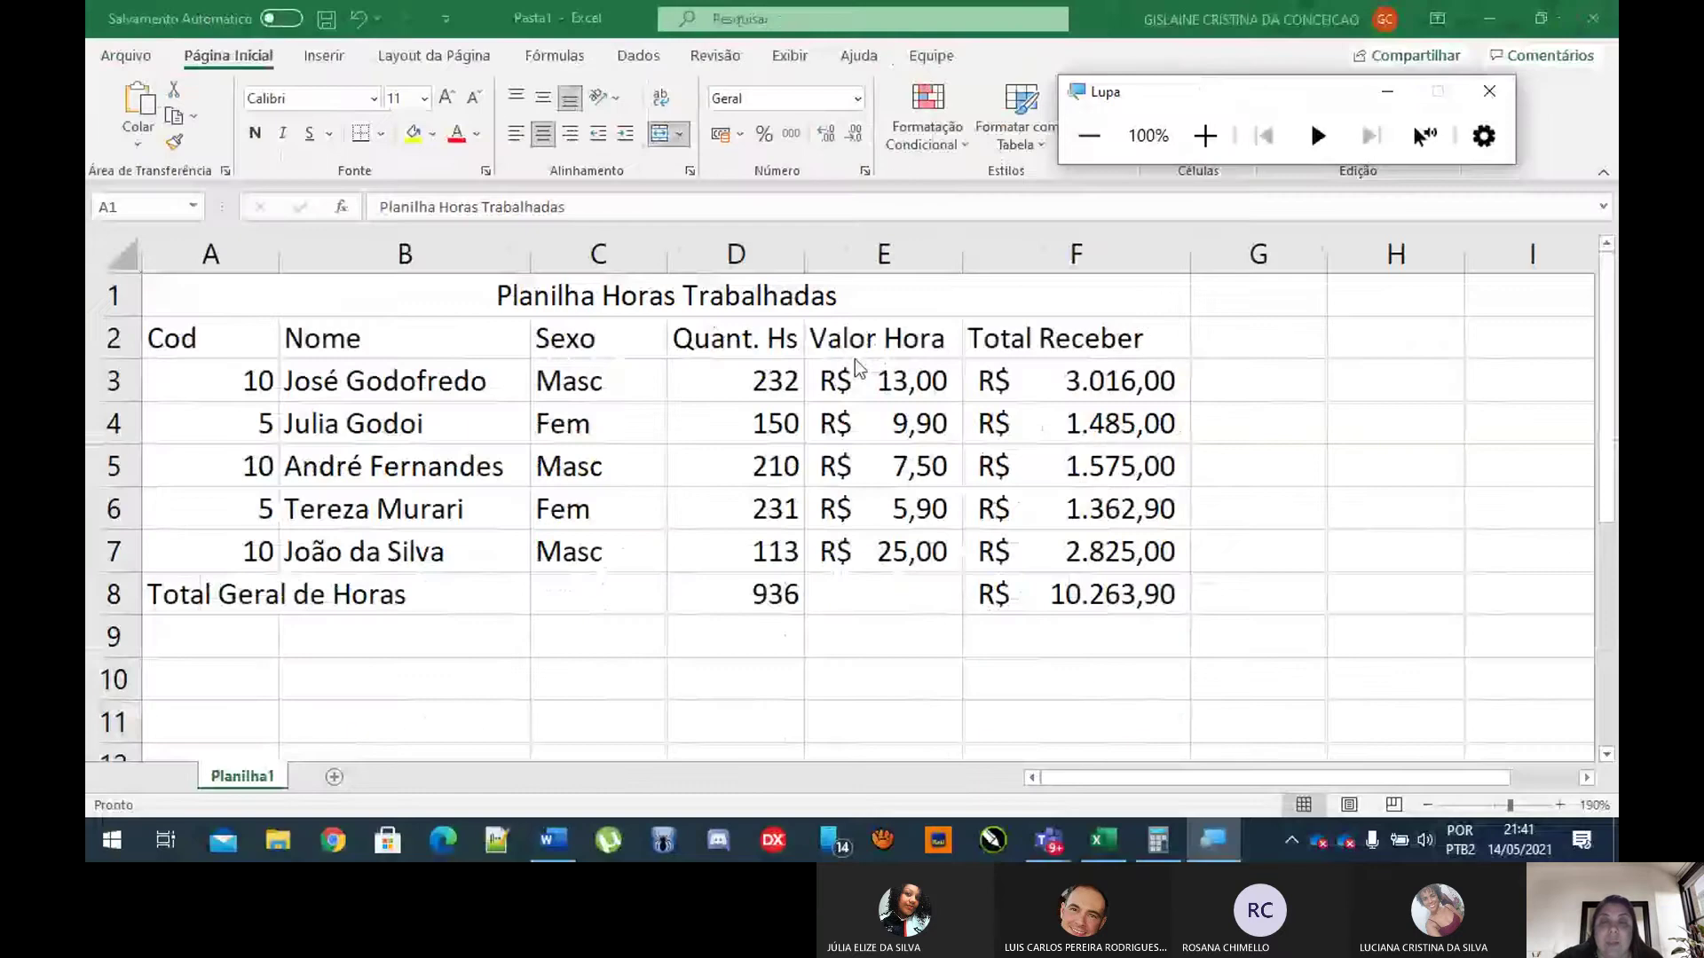
{"action": "left_click", "coordinate": [316, 300]}
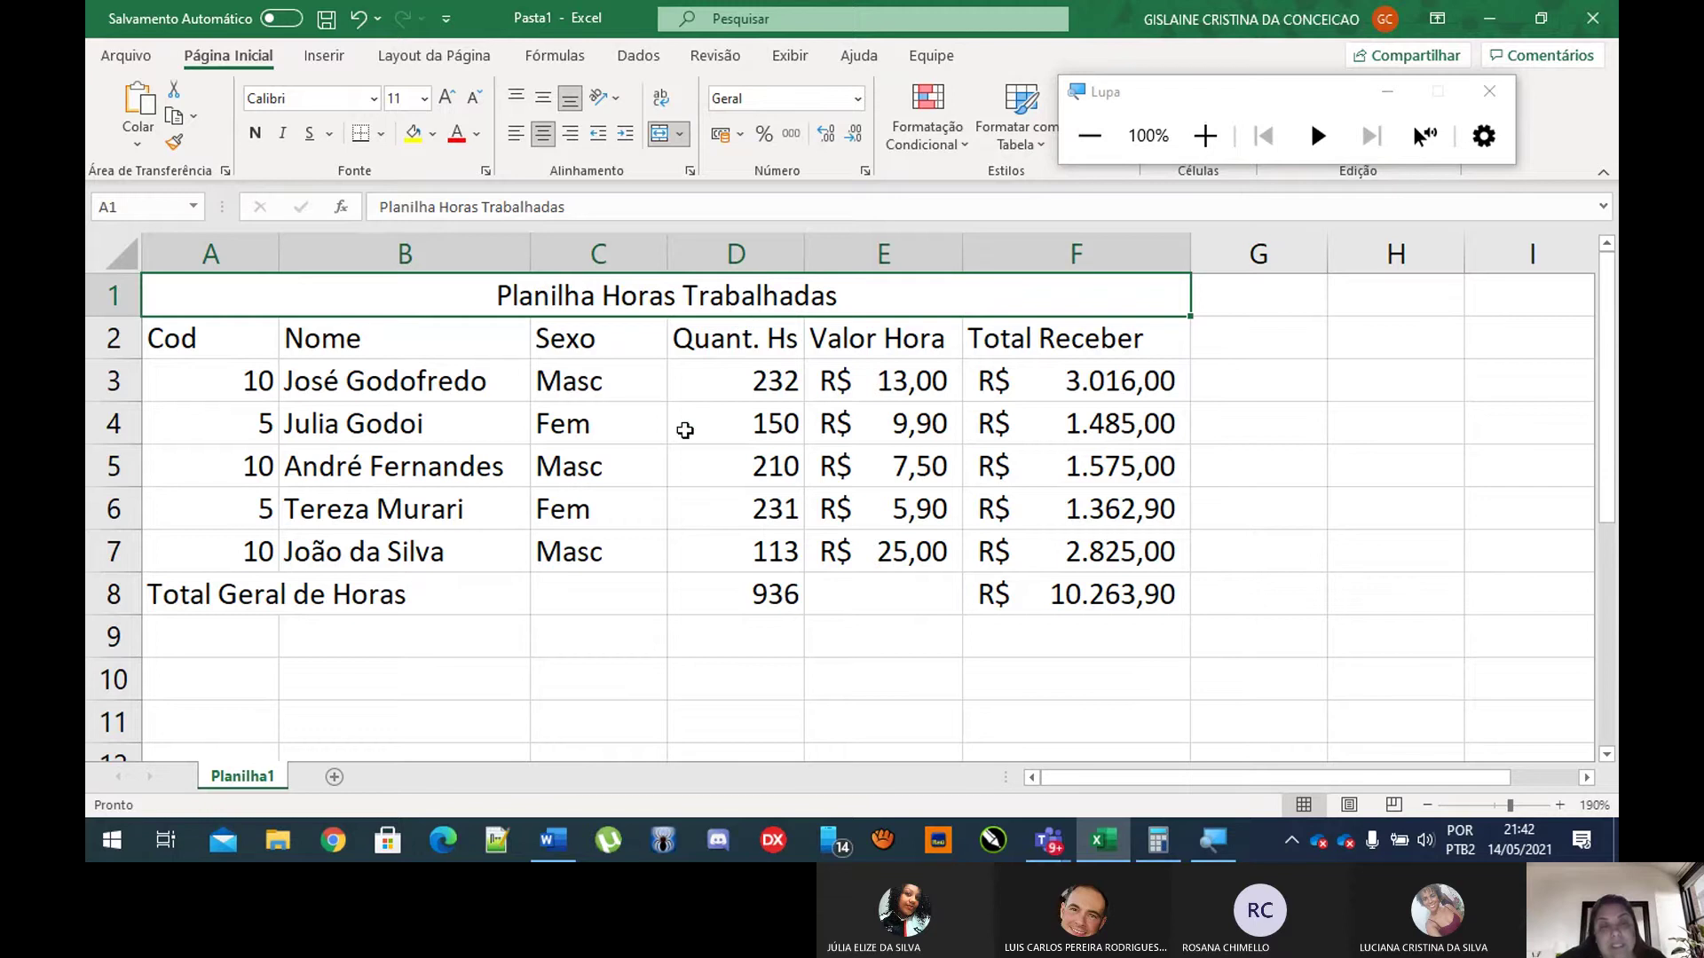
Step: Examine the data under each heading of the worked-hours table, from Cod through Total Receber
{"action": "left_click", "coordinate": [603, 420]}
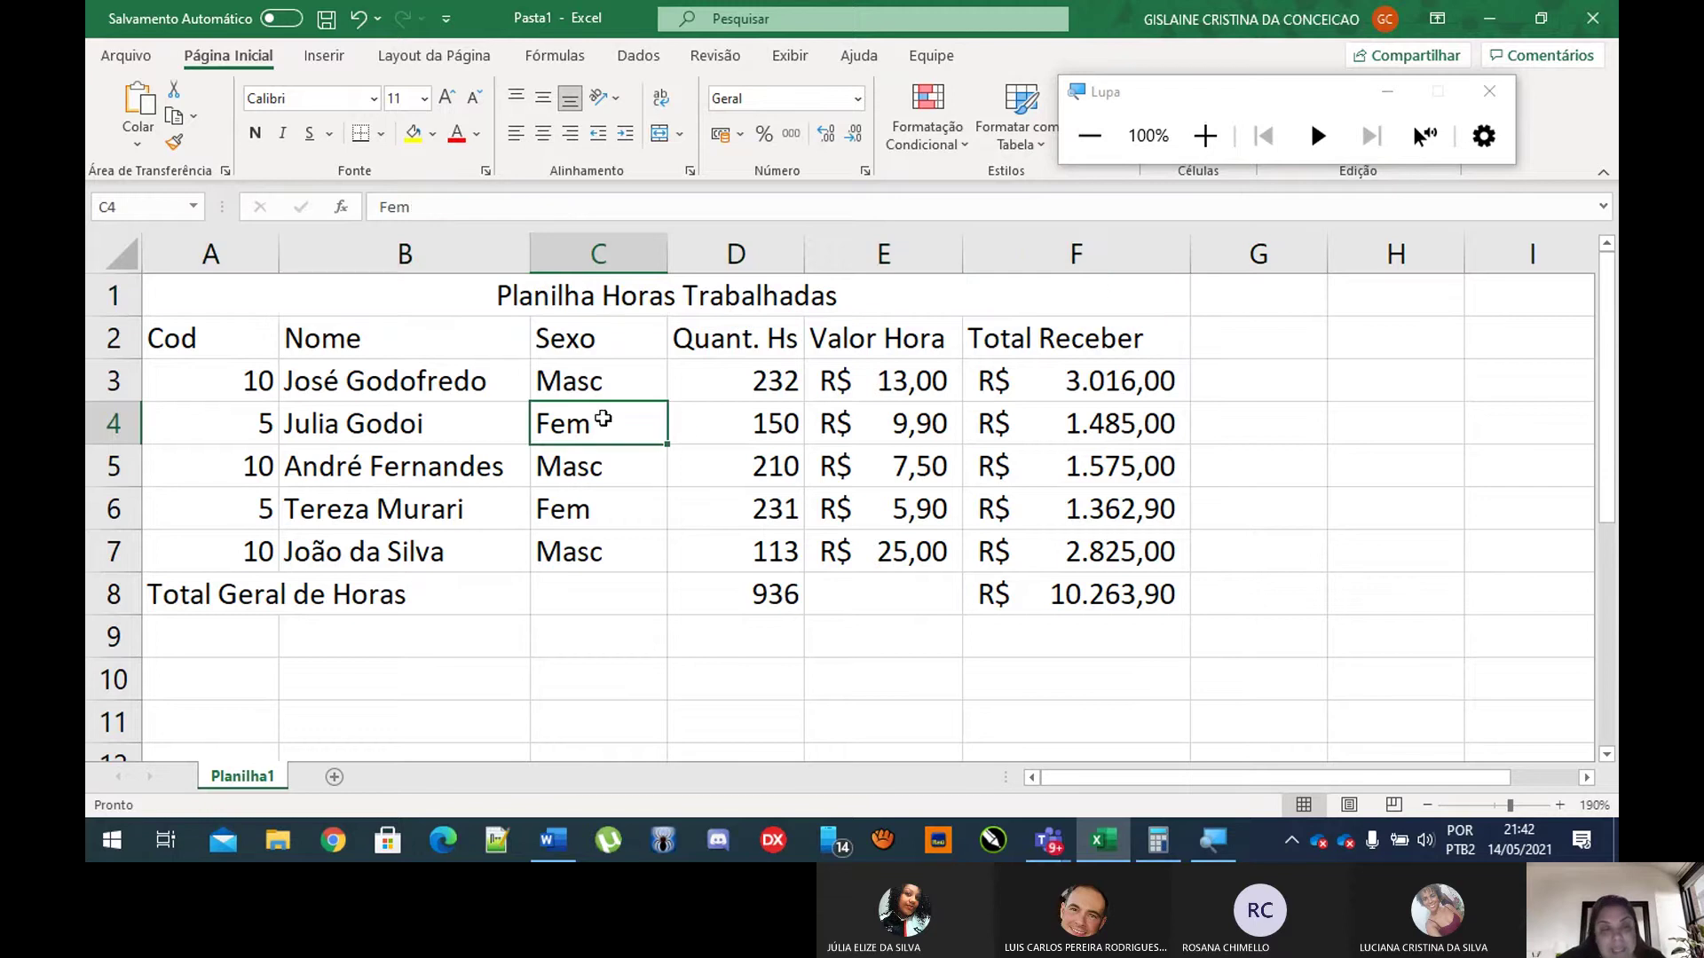
{"action": "left_click", "coordinate": [191, 325]}
{"action": "left_click", "coordinate": [235, 385]}
{"action": "left_click_drag", "start_coordinate": [236, 385], "coordinate": [223, 542]}
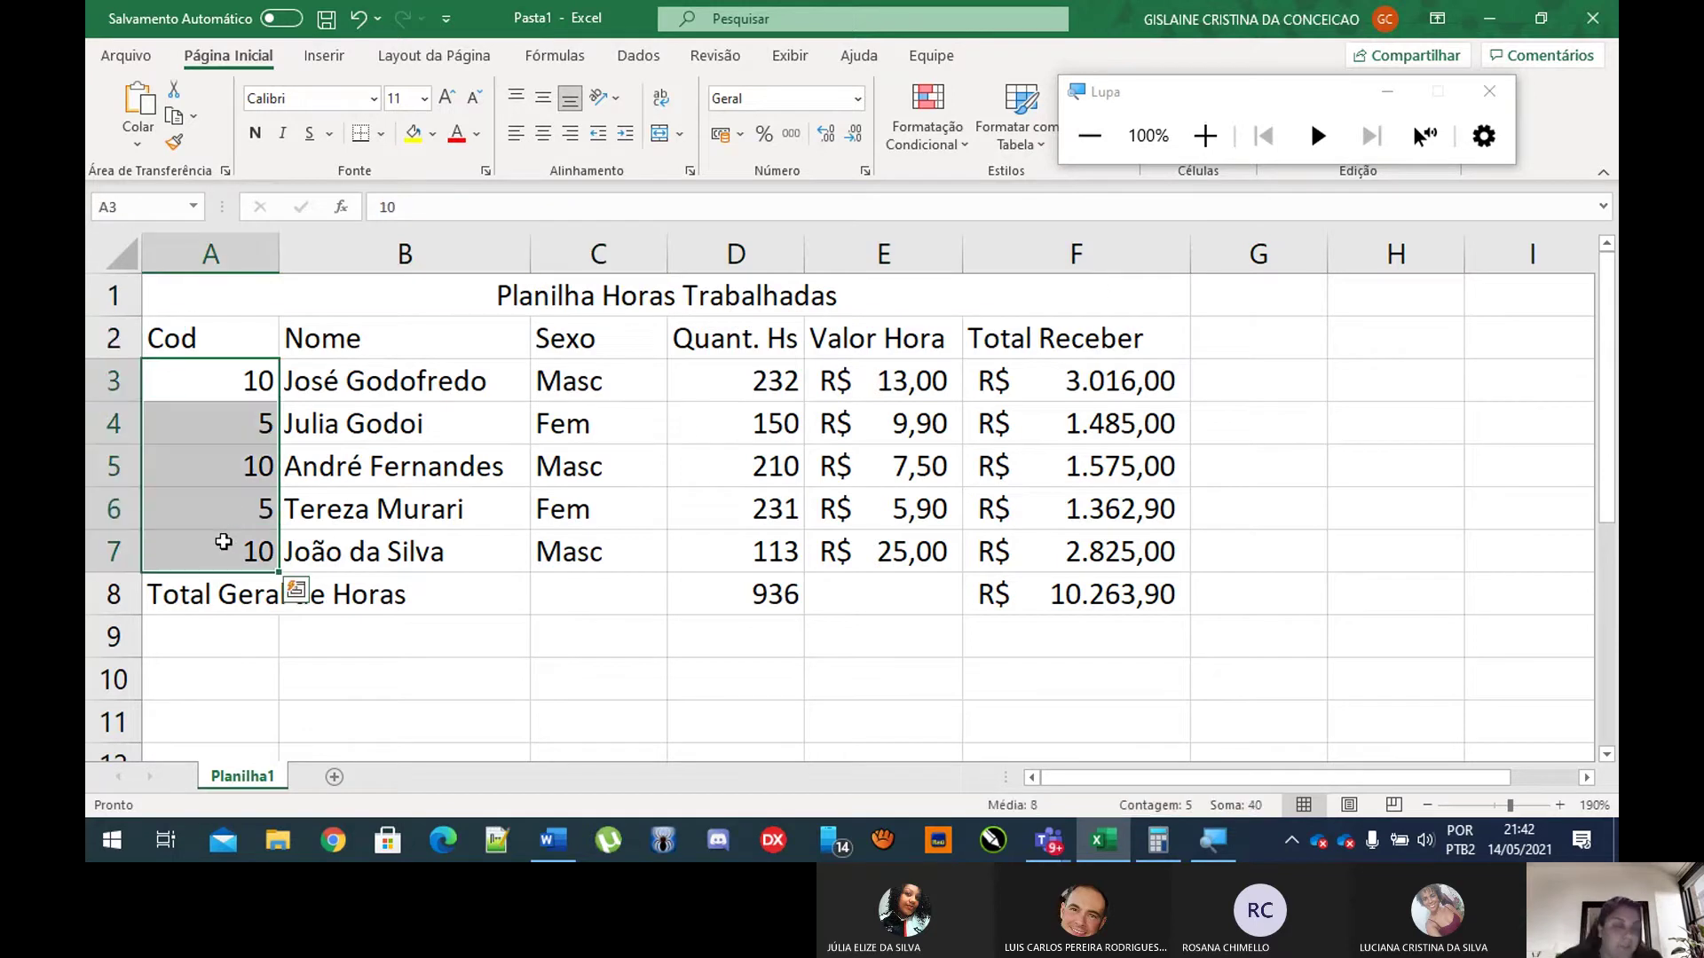
{"action": "left_click", "coordinate": [434, 331]}
{"action": "left_click_drag", "start_coordinate": [409, 382], "coordinate": [399, 600]}
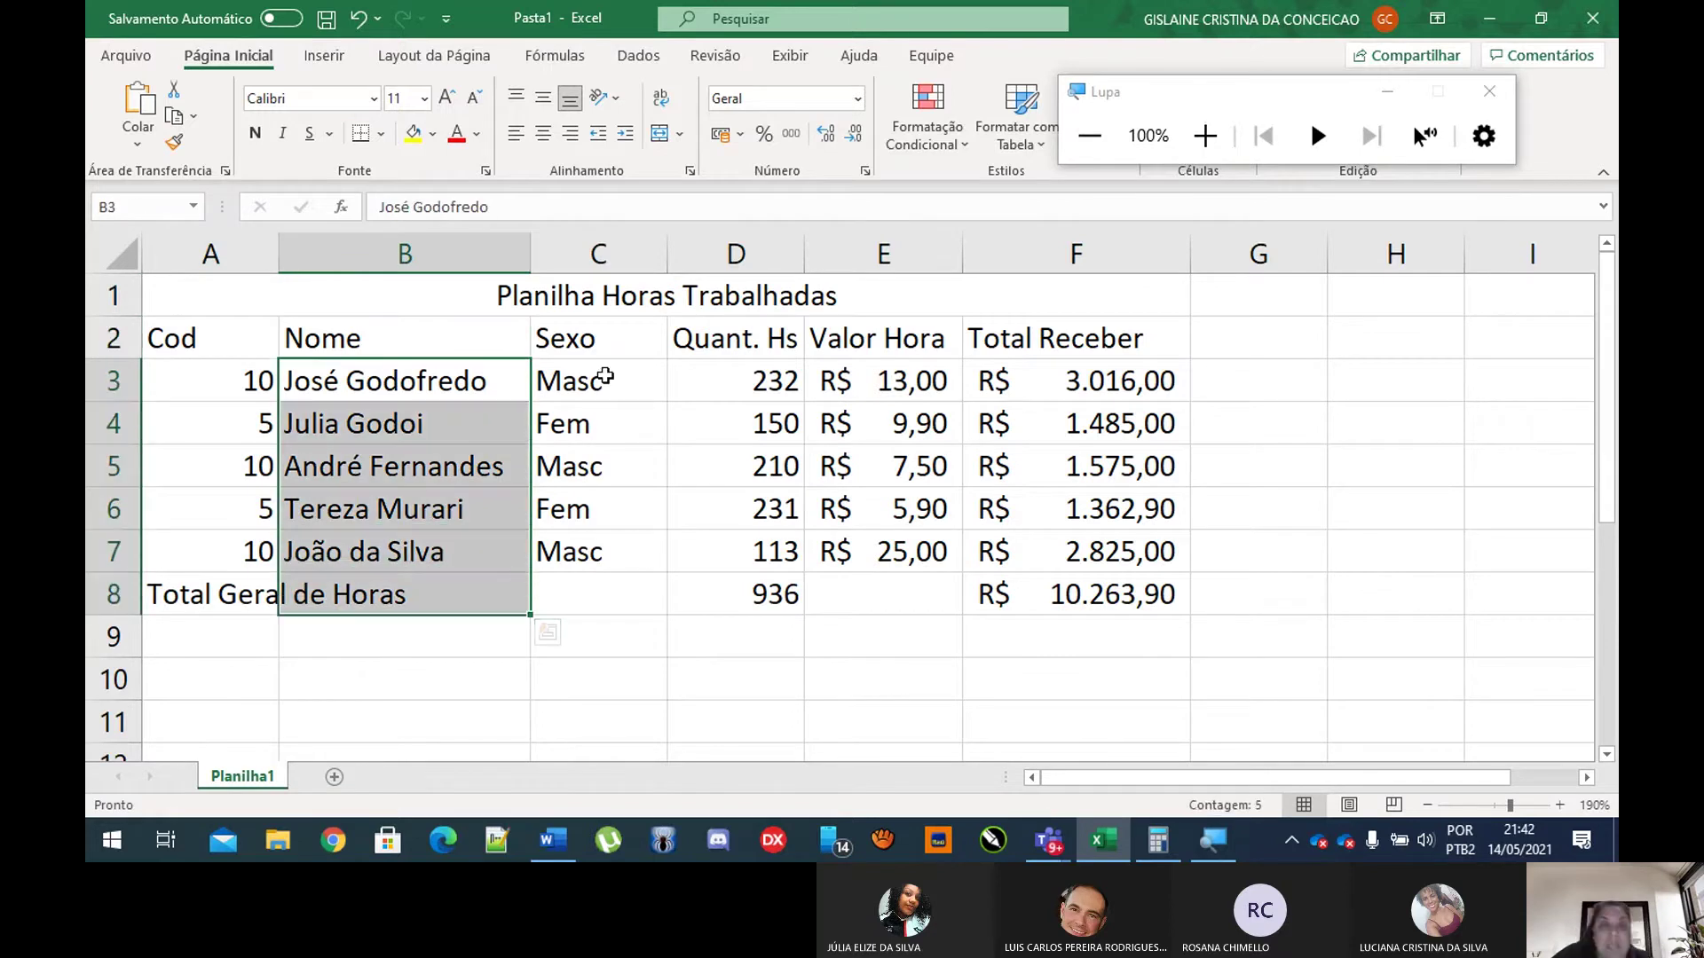
{"action": "left_click_drag", "start_coordinate": [573, 377], "coordinate": [567, 551]}
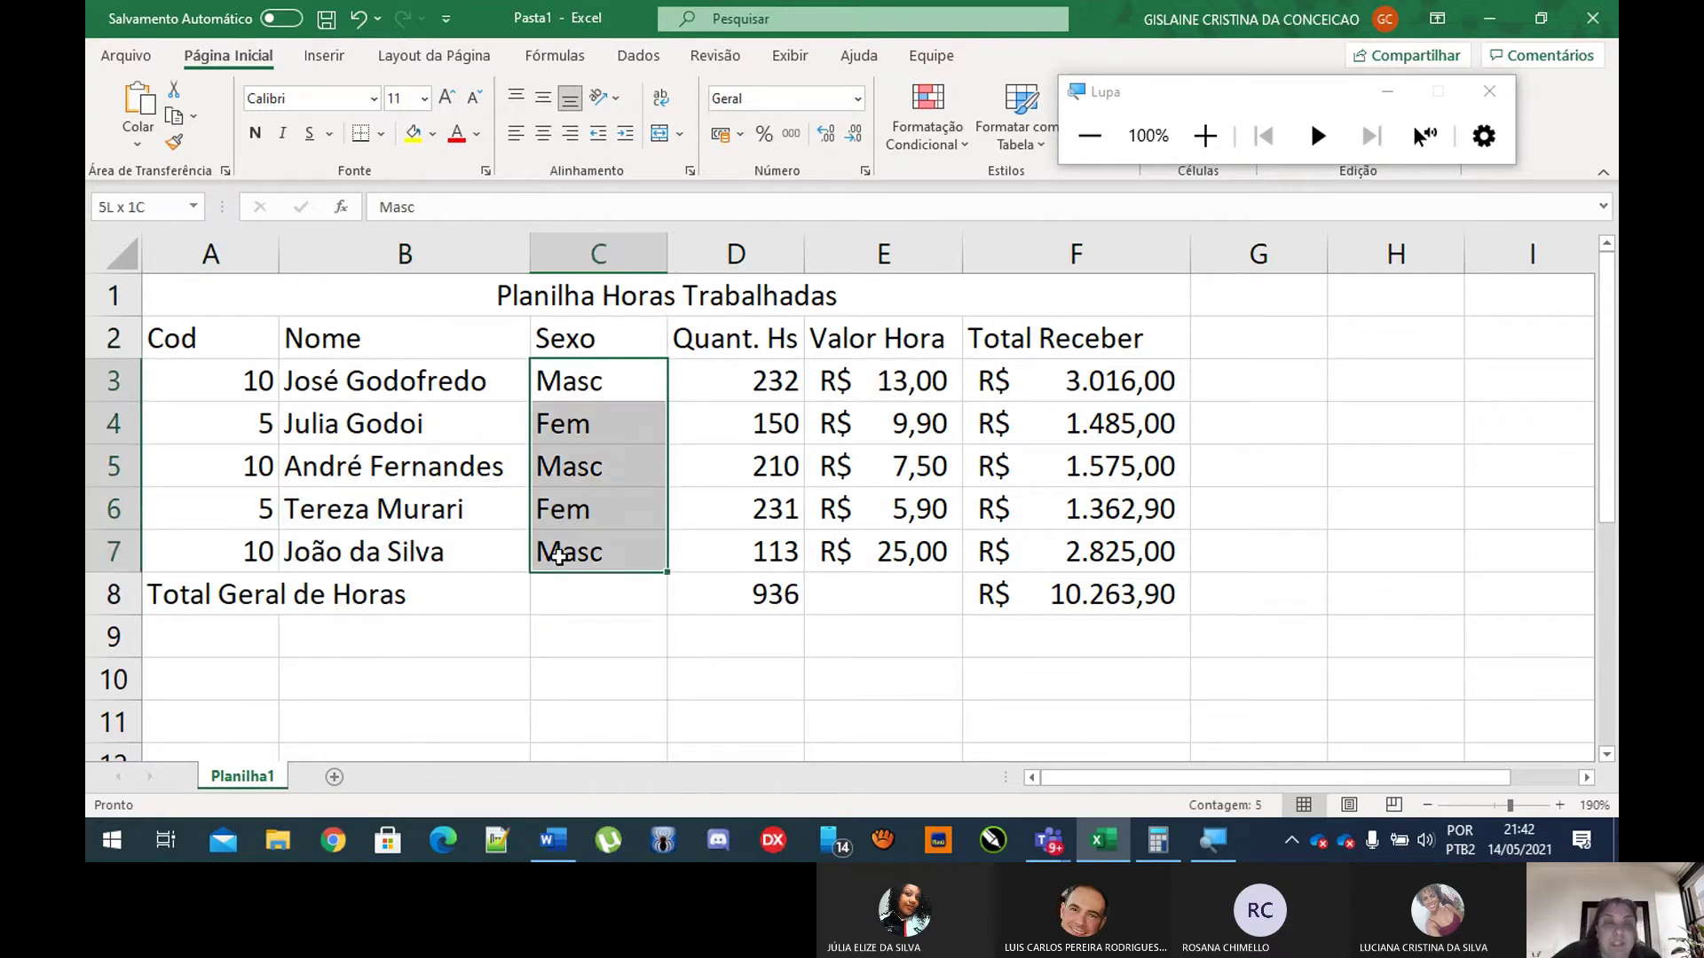
{"action": "left_click", "coordinate": [810, 330]}
{"action": "left_click", "coordinate": [730, 331]}
{"action": "left_click_drag", "start_coordinate": [748, 368], "coordinate": [727, 544]}
{"action": "left_click_drag", "start_coordinate": [930, 336], "coordinate": [887, 554]}
{"action": "left_click_drag", "start_coordinate": [1125, 373], "coordinate": [1097, 573]}
{"action": "left_click", "coordinate": [1278, 483]}
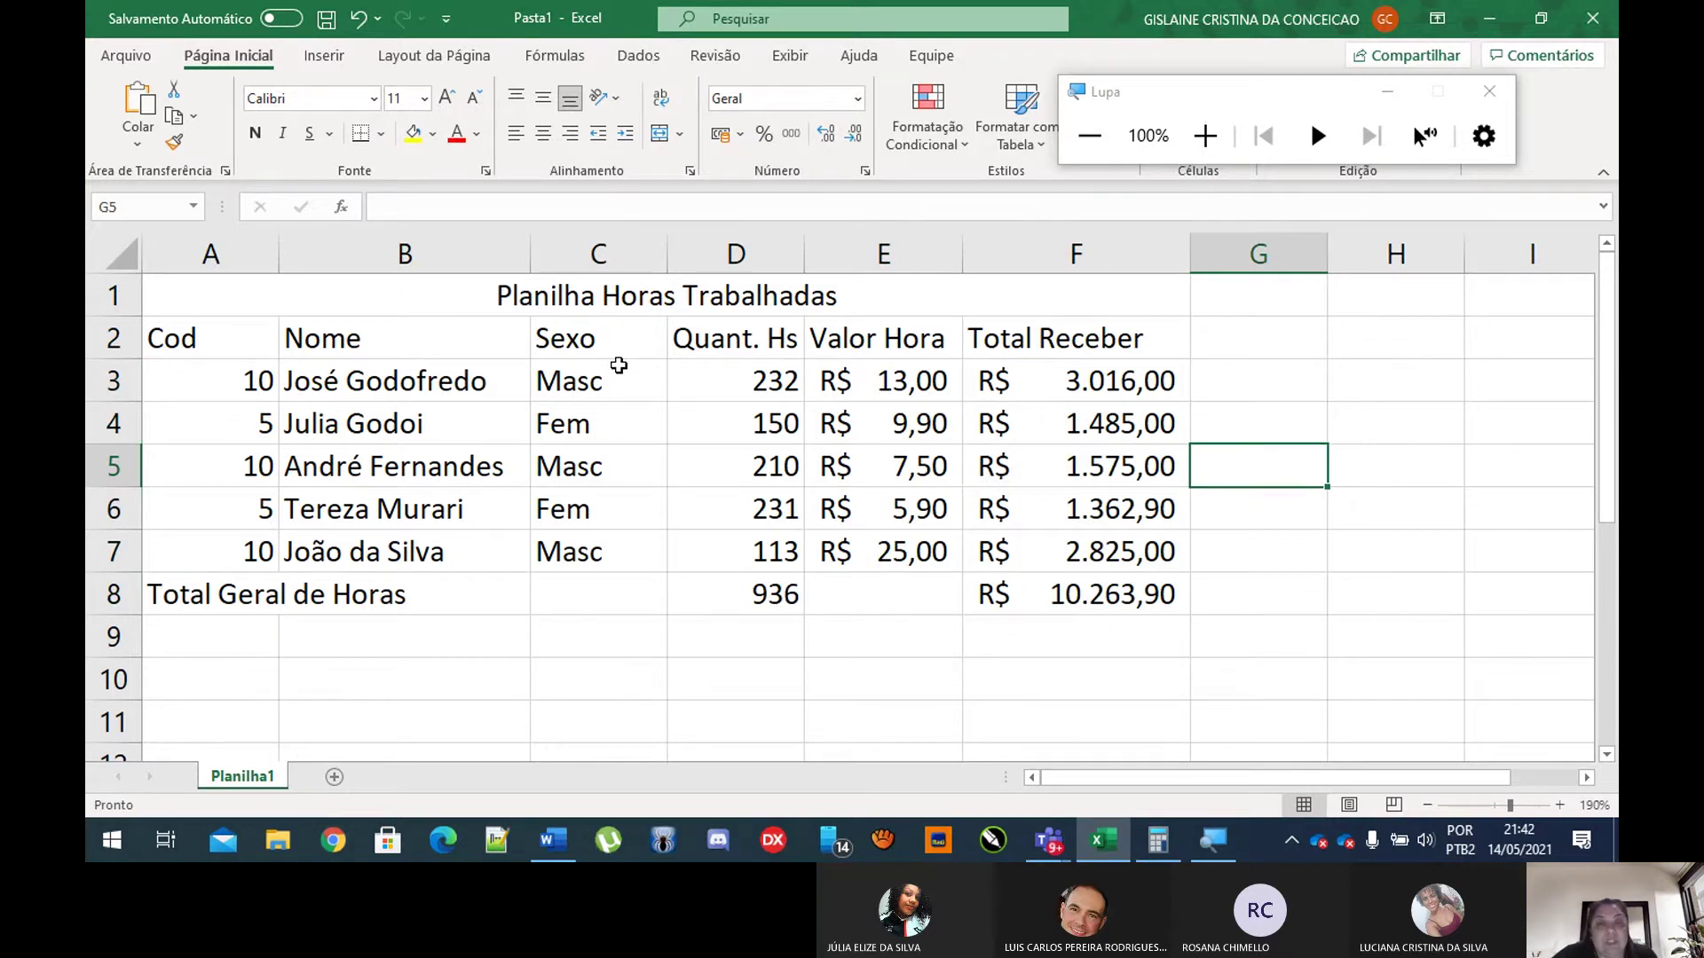
Step: Apply Todas as Bordas to the whole worked-hours table, A1:F8
{"action": "left_click_drag", "start_coordinate": [434, 307], "coordinate": [487, 596]}
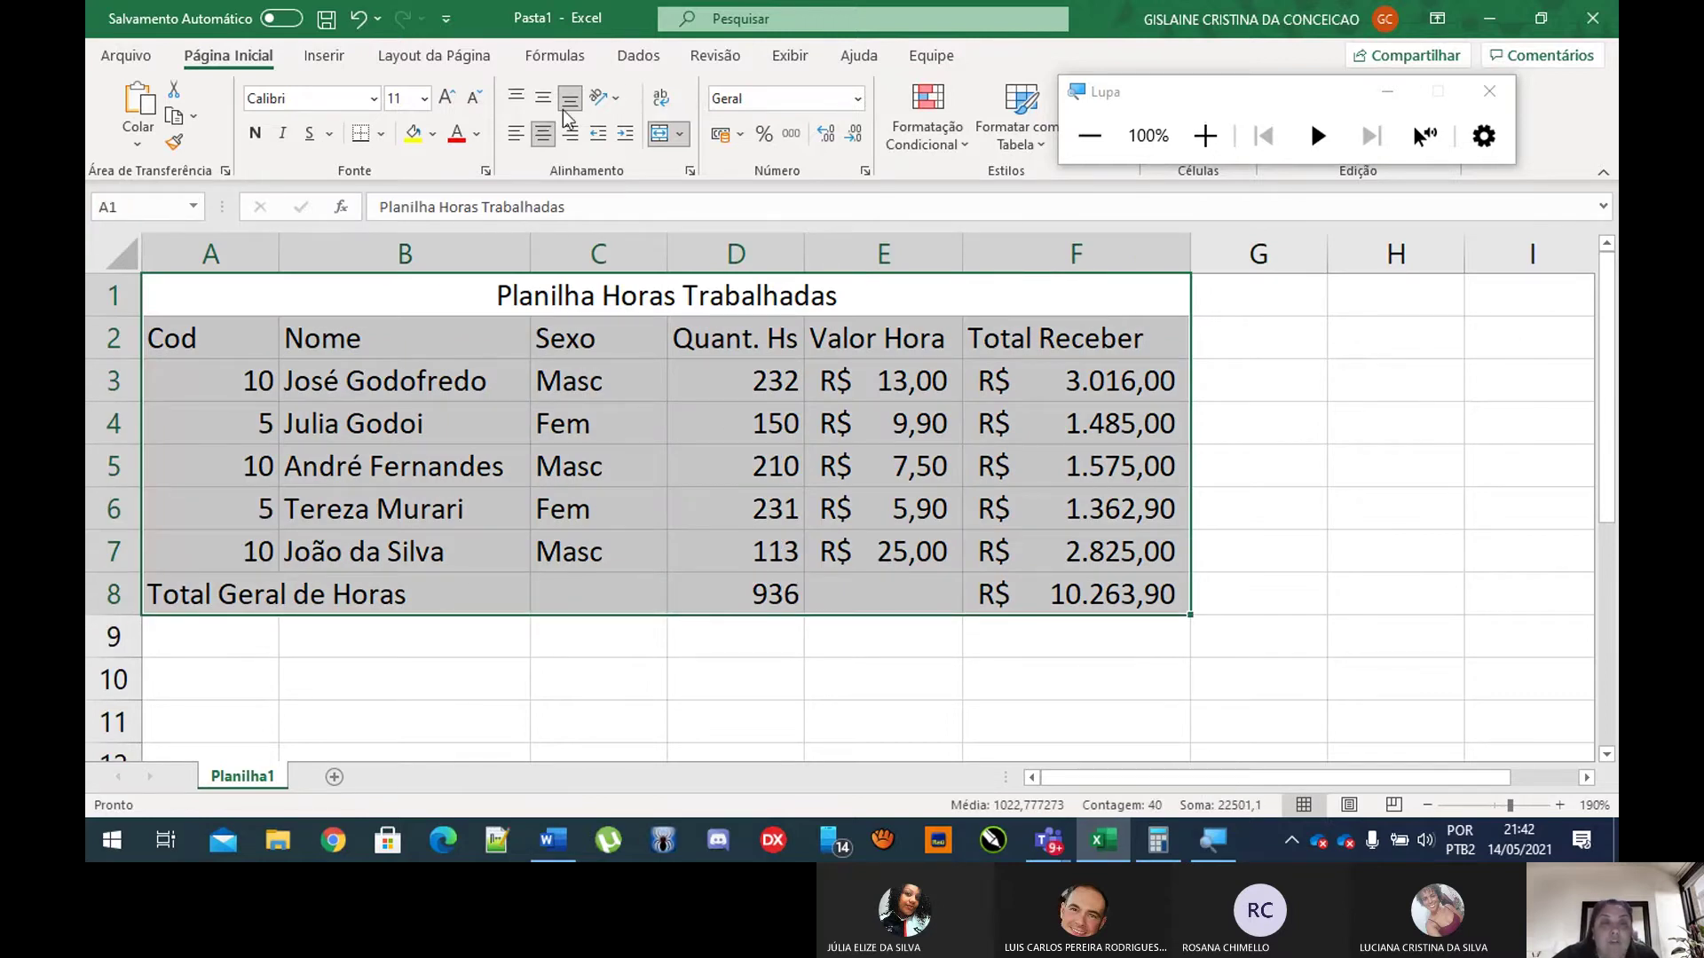
{"action": "left_click", "coordinate": [1205, 135]}
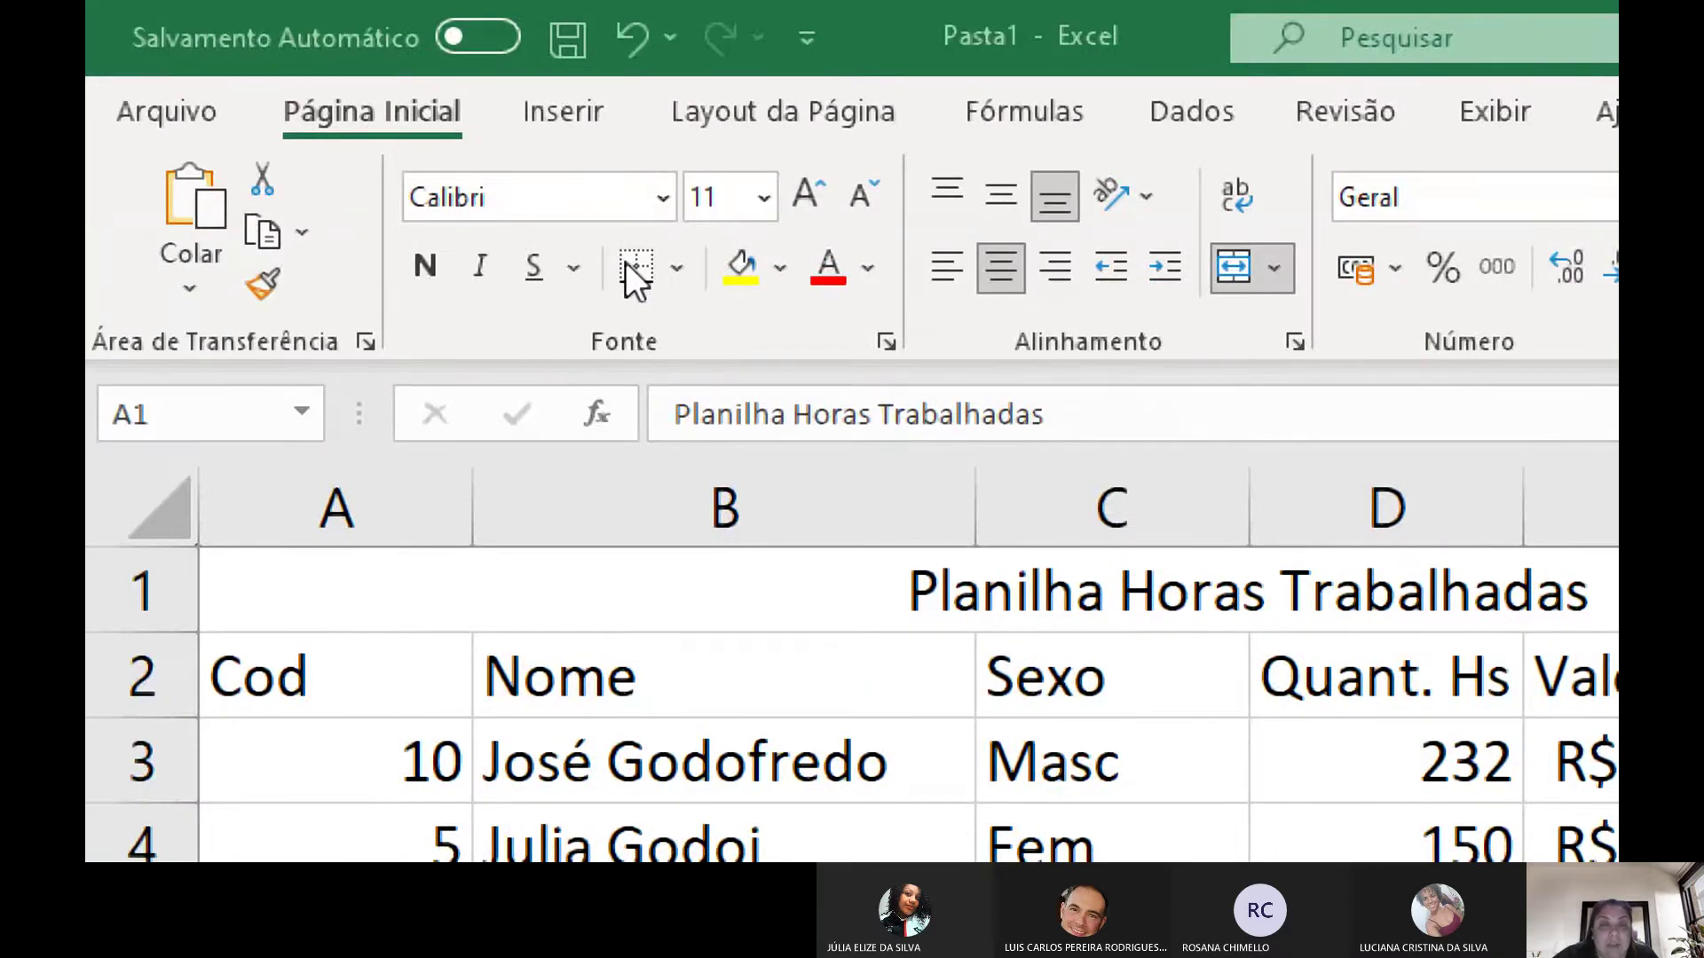
{"action": "left_click", "coordinate": [683, 277]}
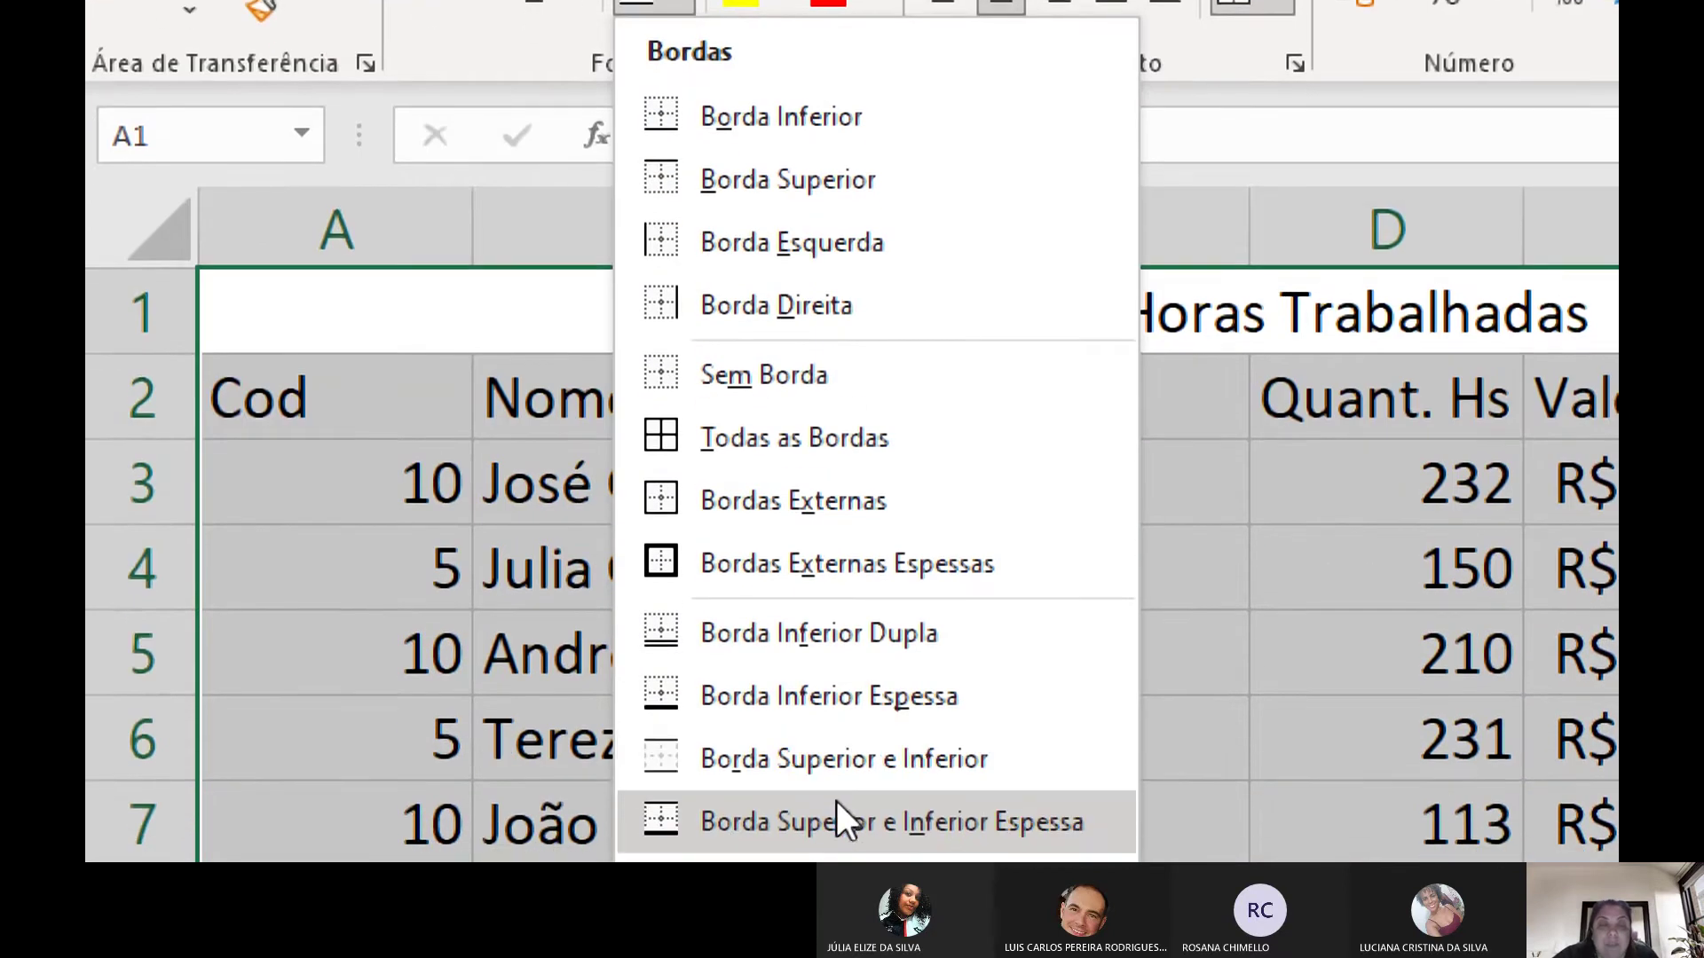
{"action": "left_click", "coordinate": [791, 435]}
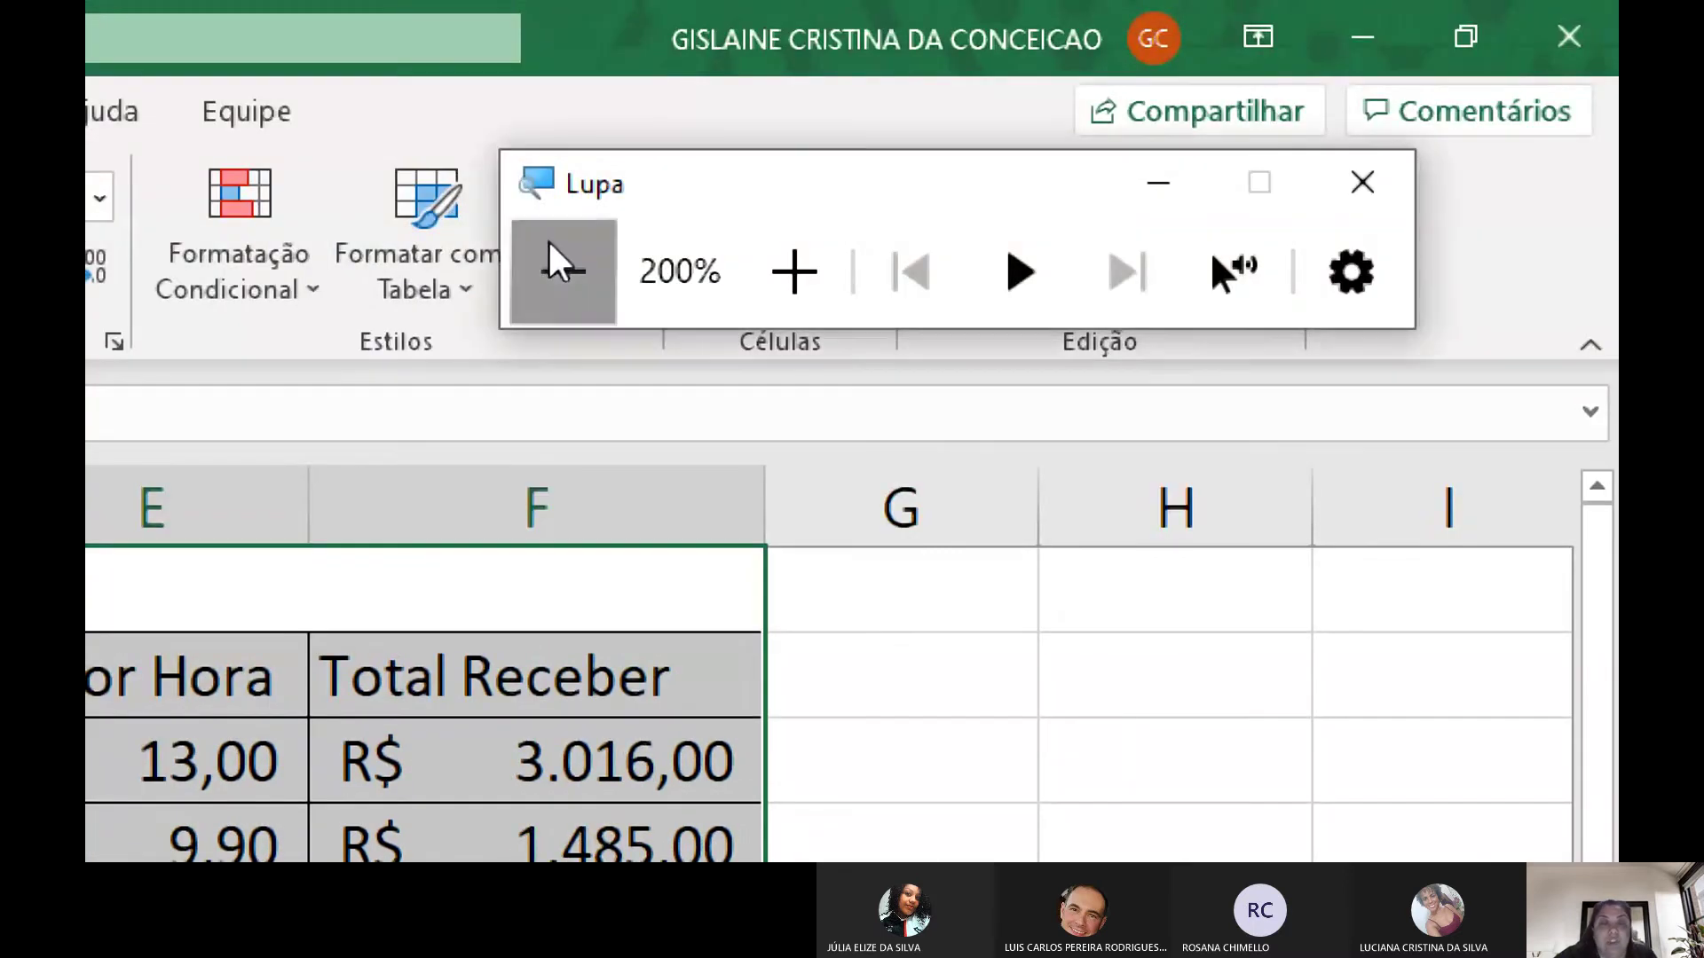
{"action": "left_click", "coordinate": [560, 267]}
{"action": "left_click", "coordinate": [1403, 478]}
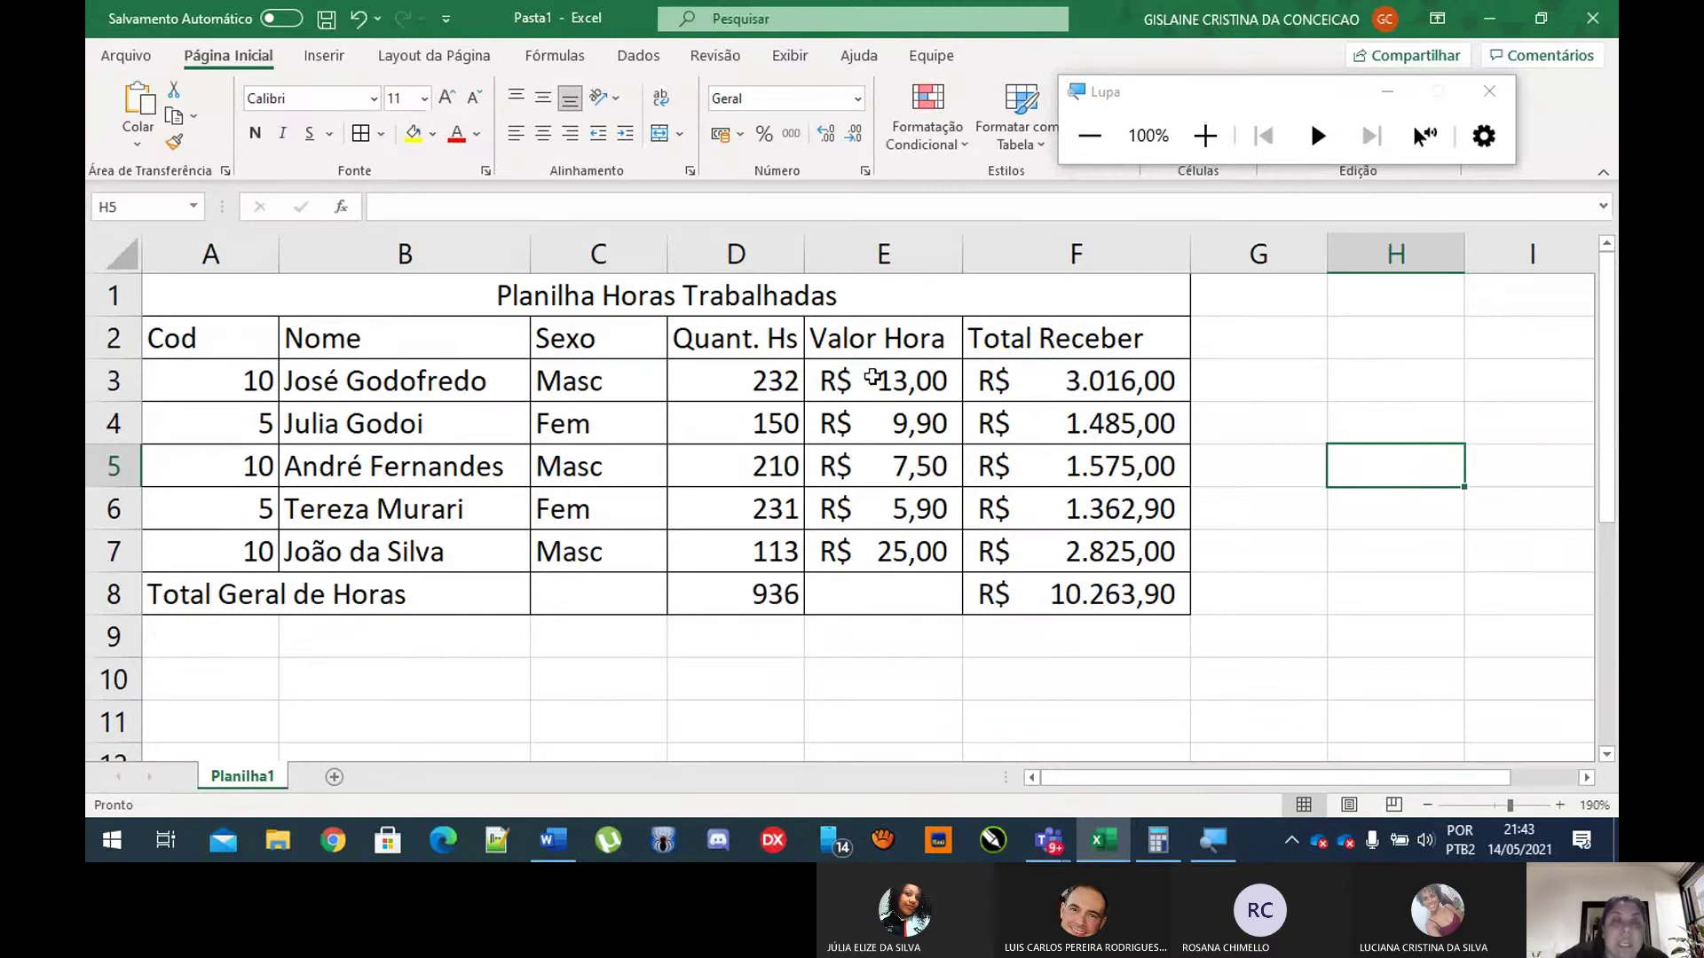
Step: Add Bordas Externas Espessas around the whole table A1:F8
{"action": "left_click_drag", "start_coordinate": [675, 297], "coordinate": [604, 589]}
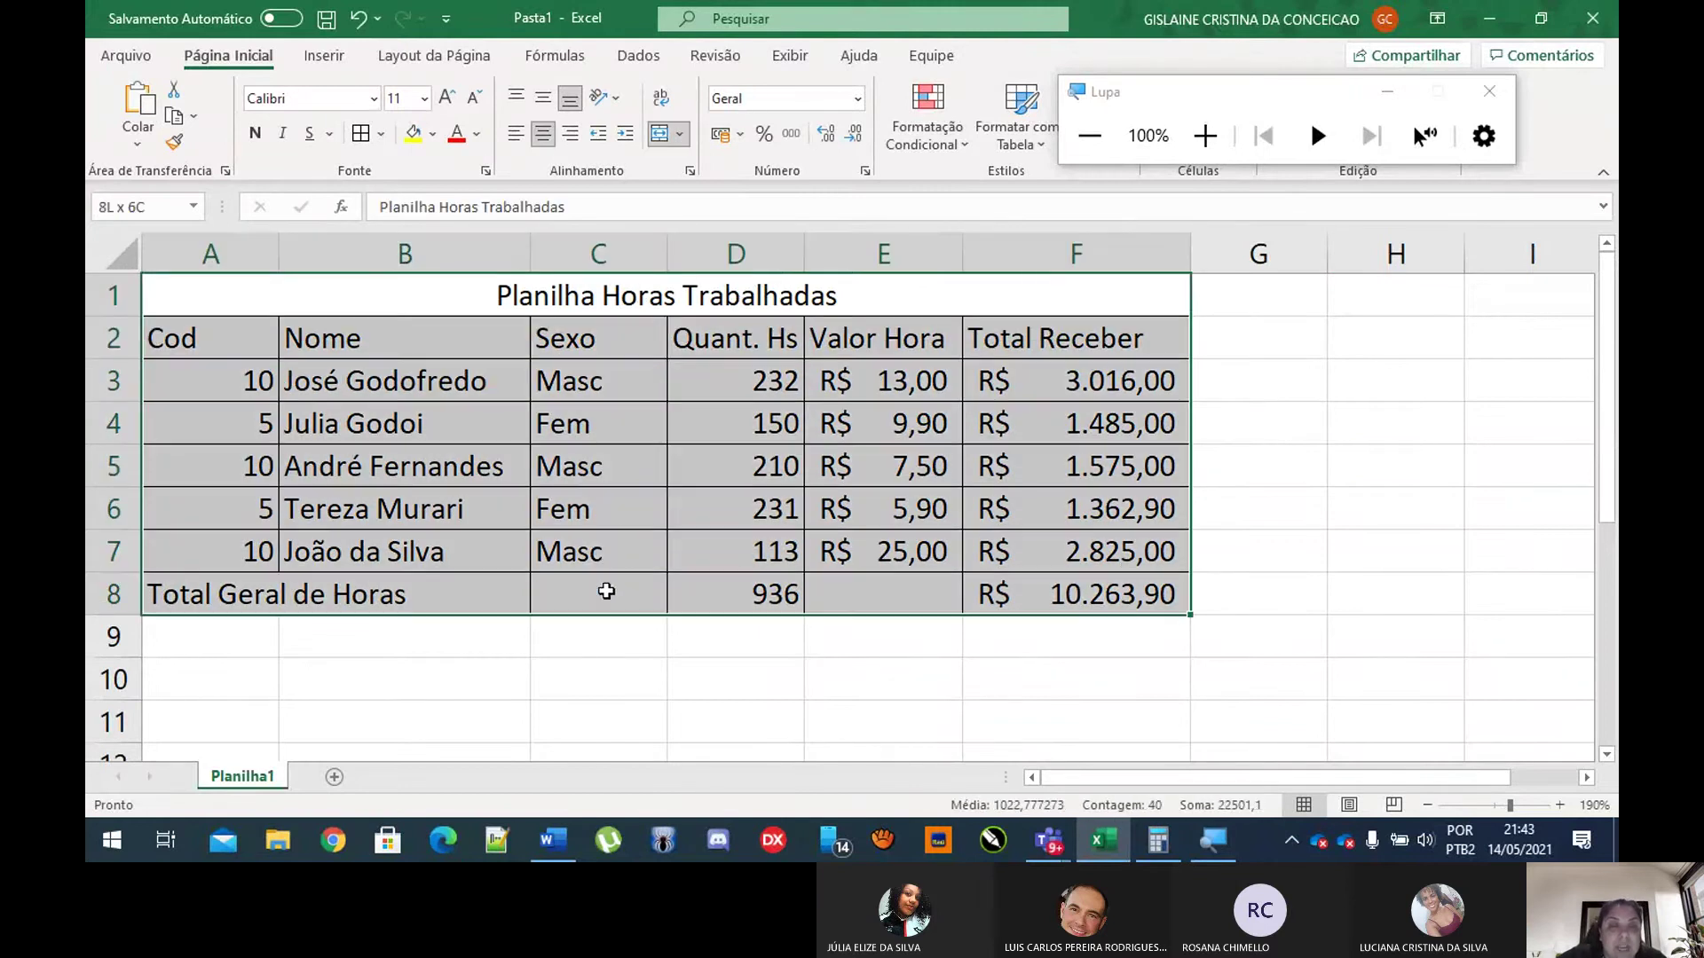
{"action": "left_click", "coordinate": [686, 171]}
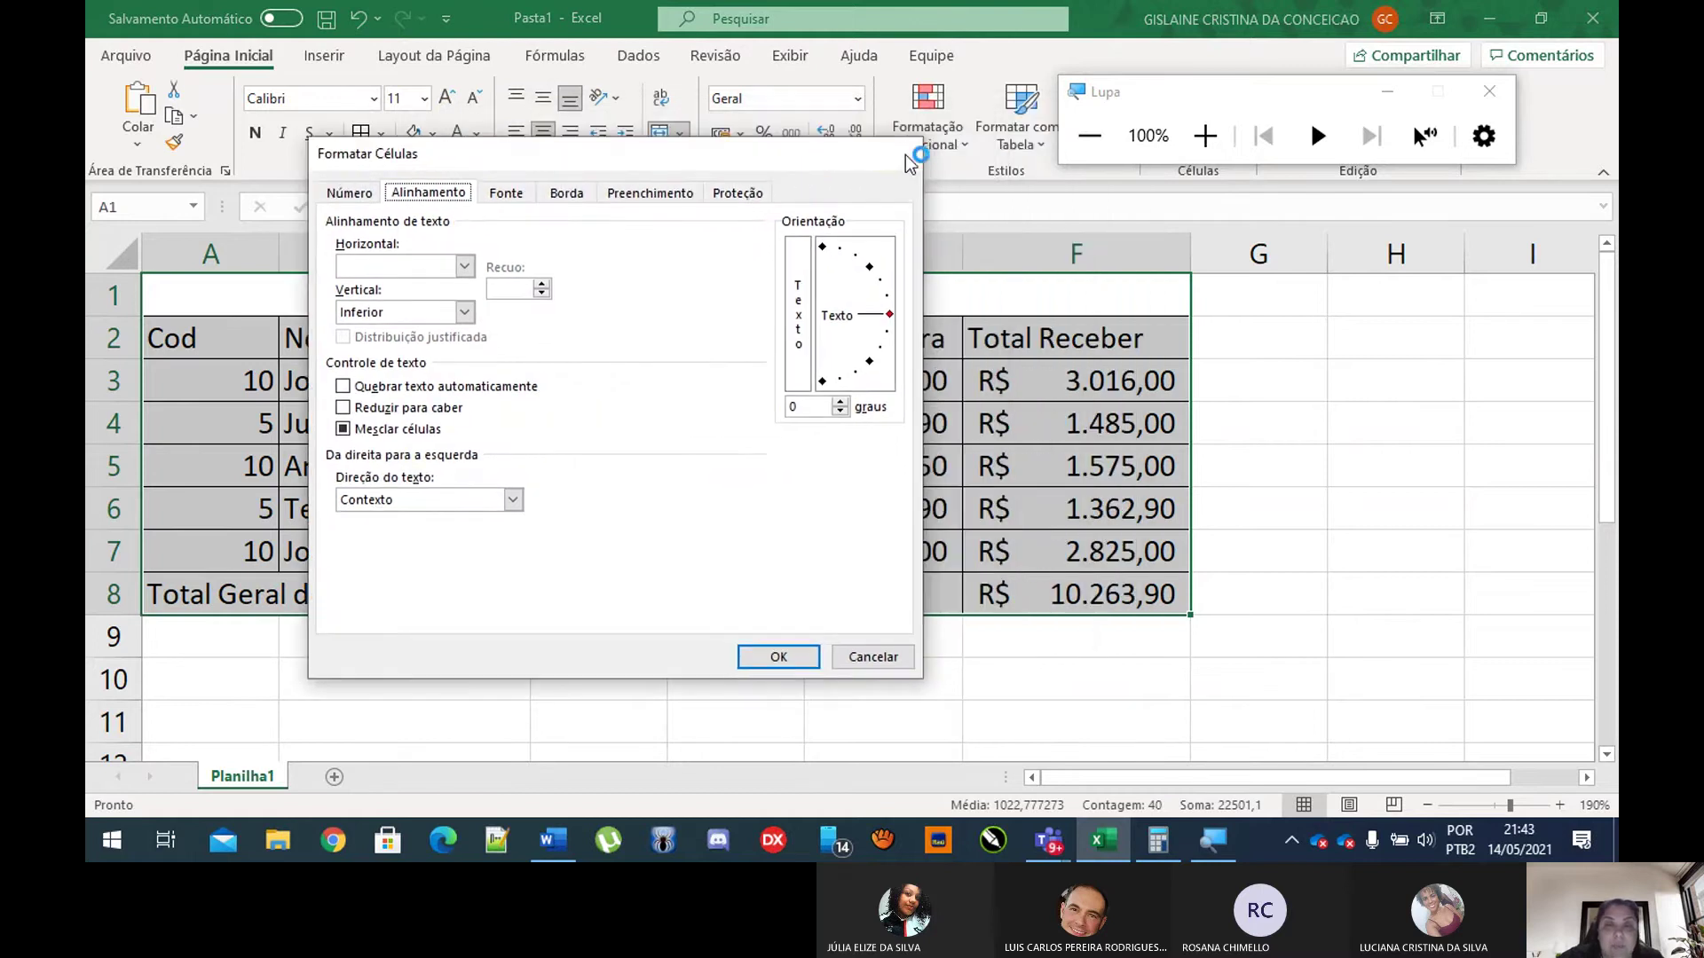
{"action": "left_click", "coordinate": [906, 155]}
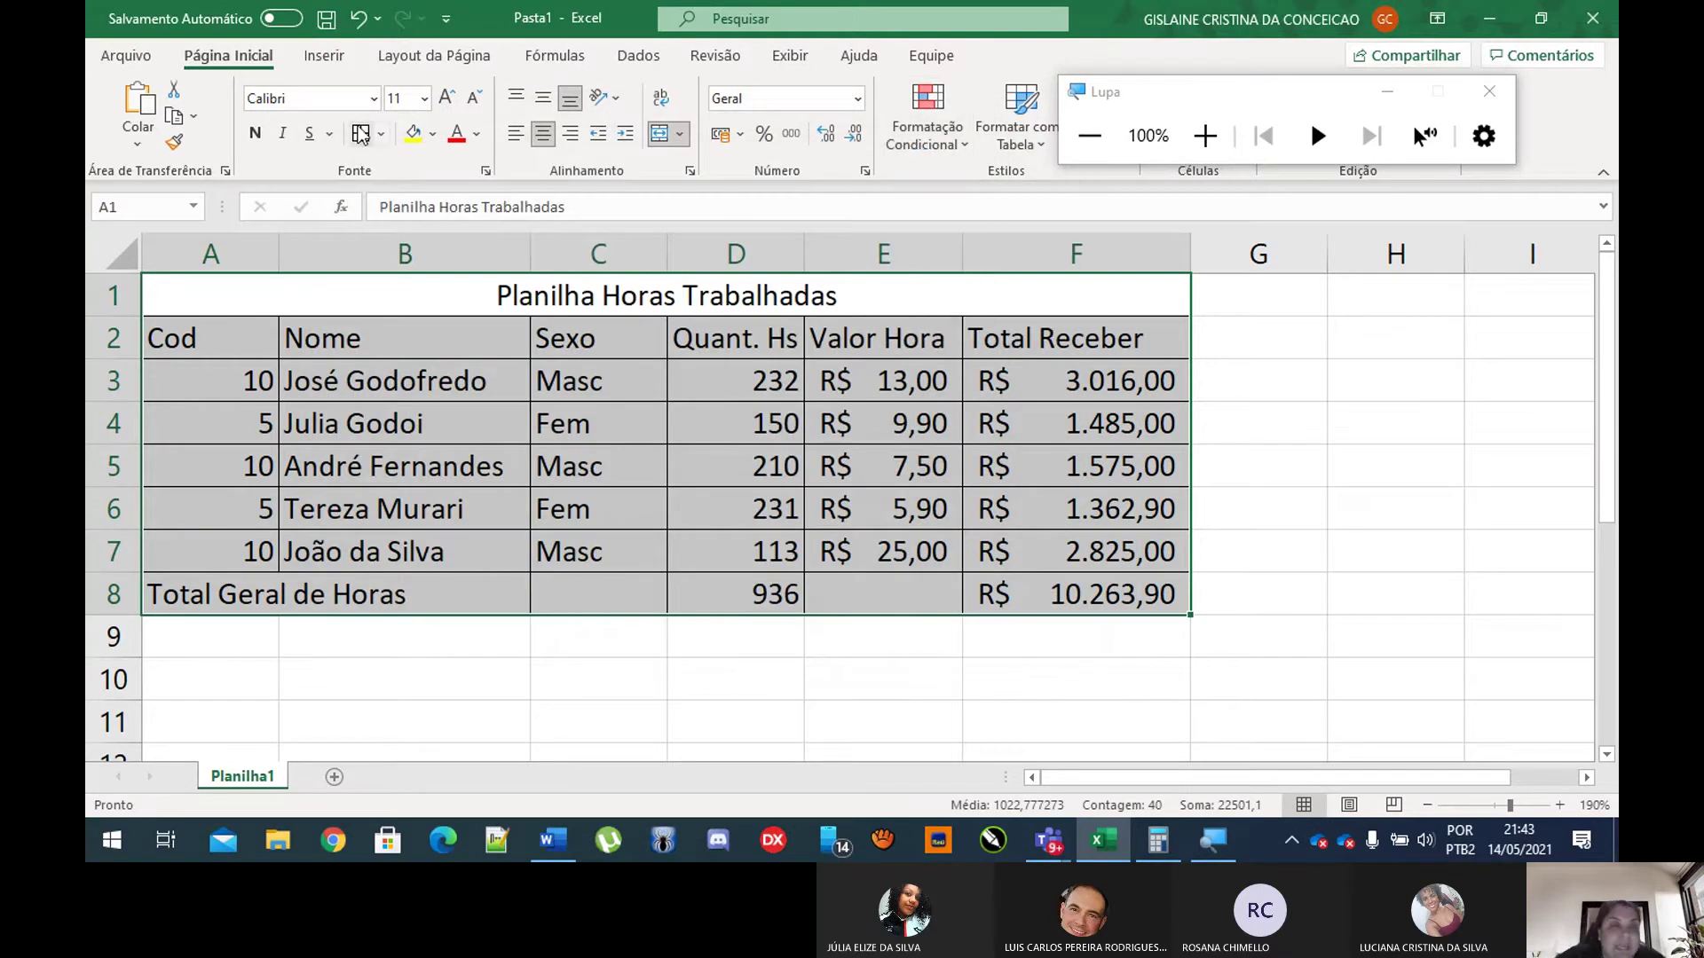
{"action": "left_click", "coordinate": [382, 134]}
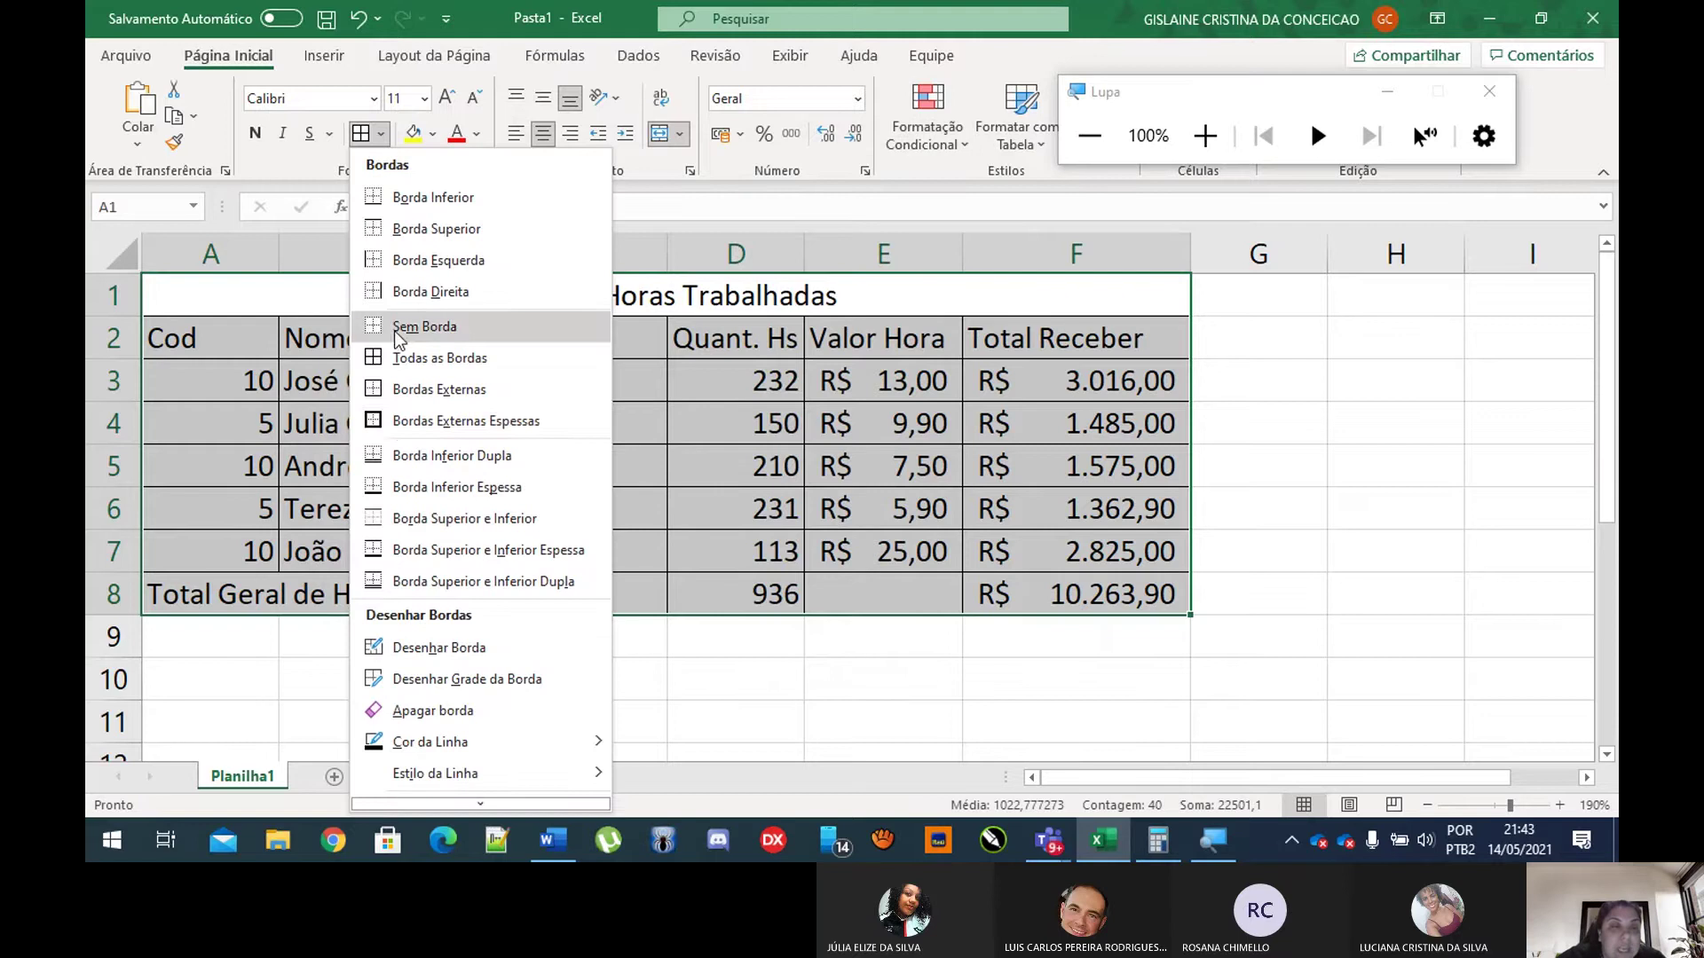
{"action": "left_click", "coordinate": [447, 432]}
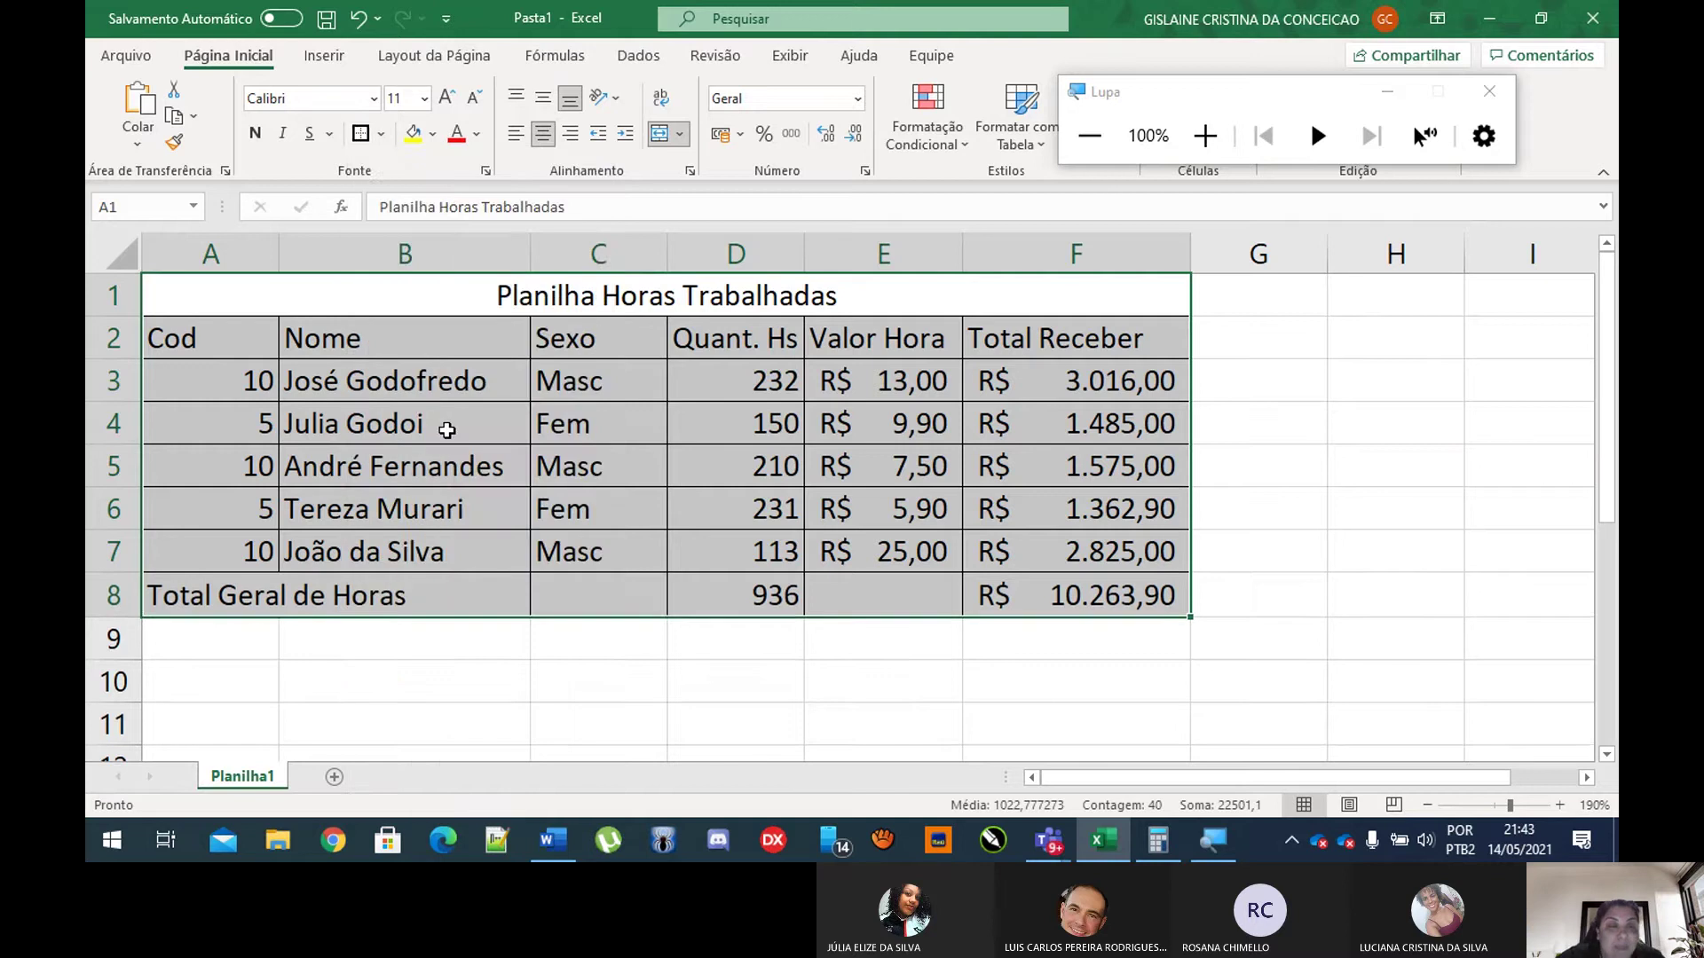
{"action": "left_click", "coordinate": [1247, 438]}
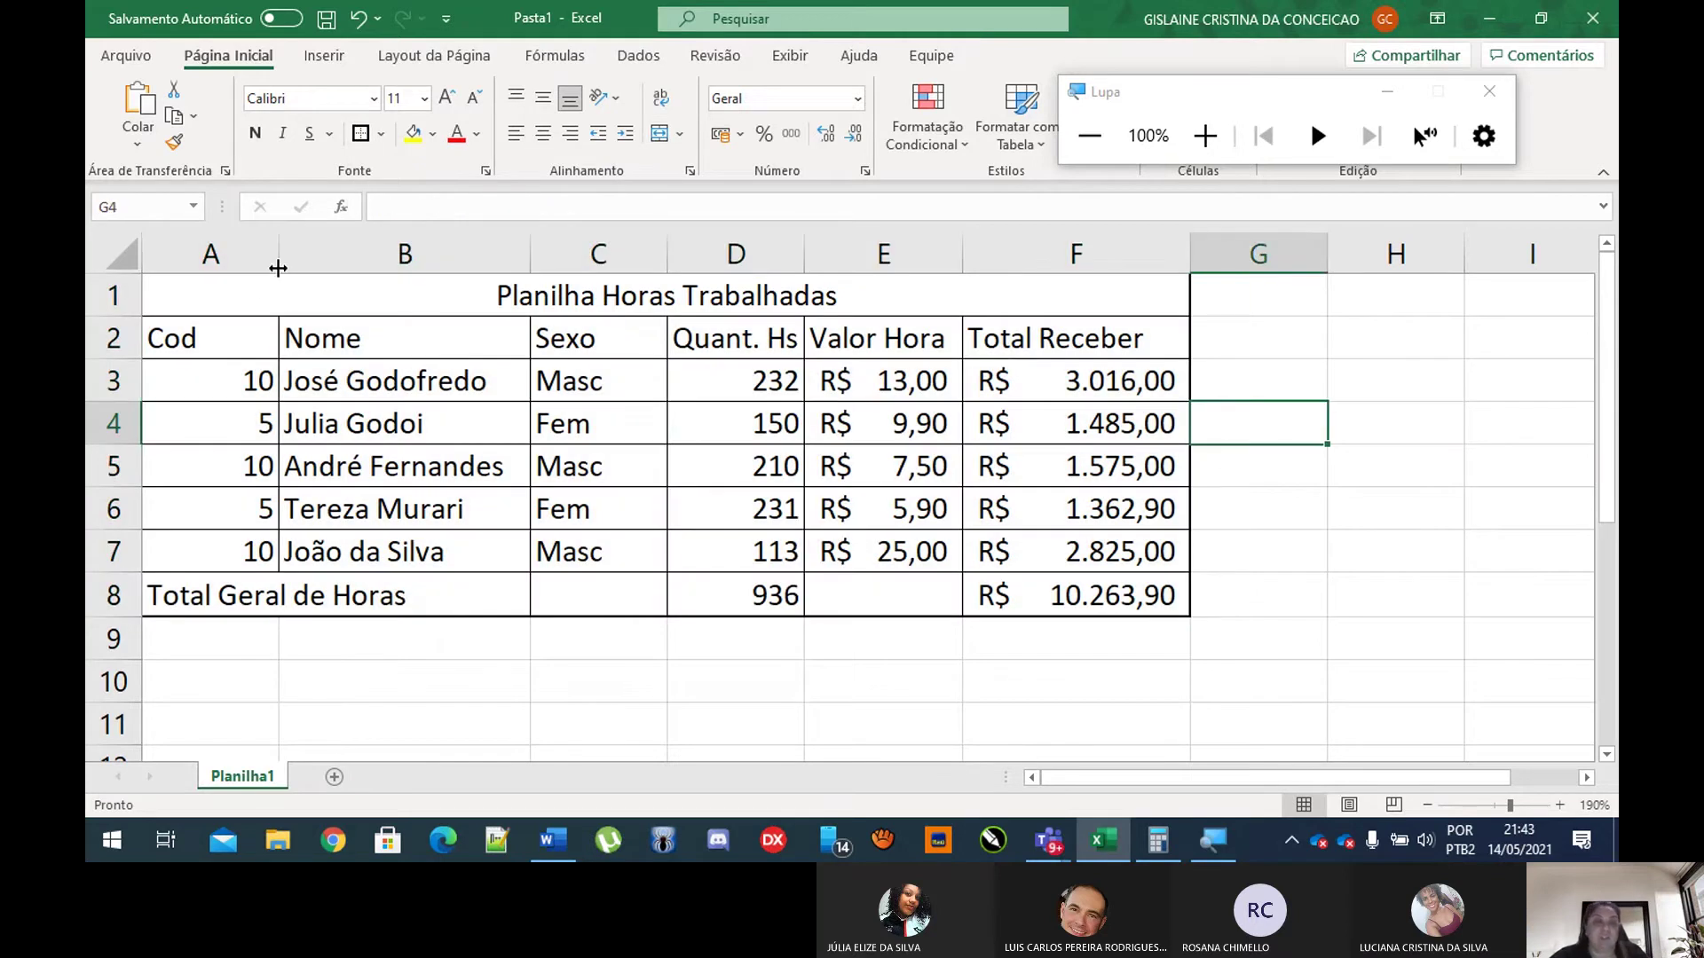
Step: Outline each column block from Cod to Valor Hora, rows 2 to 7, separately with Bordas Externas Espessas
{"action": "left_click_drag", "start_coordinate": [238, 338], "coordinate": [240, 551]}
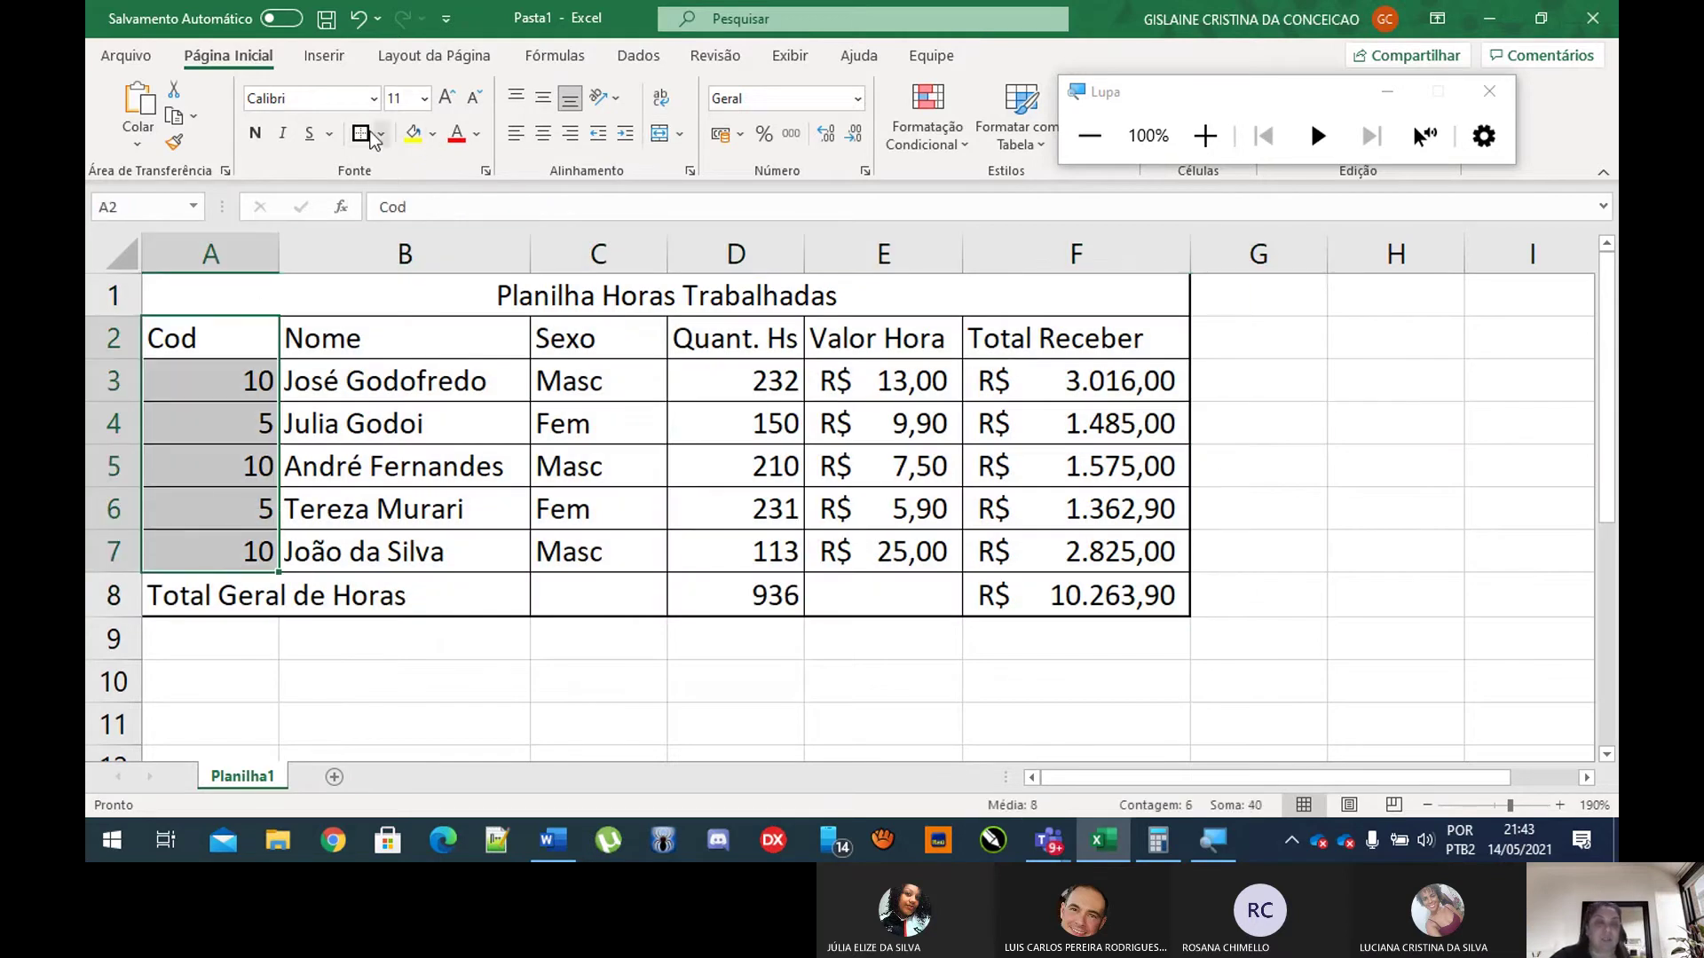
{"action": "left_click", "coordinate": [360, 326]}
{"action": "left_click_drag", "start_coordinate": [360, 327], "coordinate": [372, 555]}
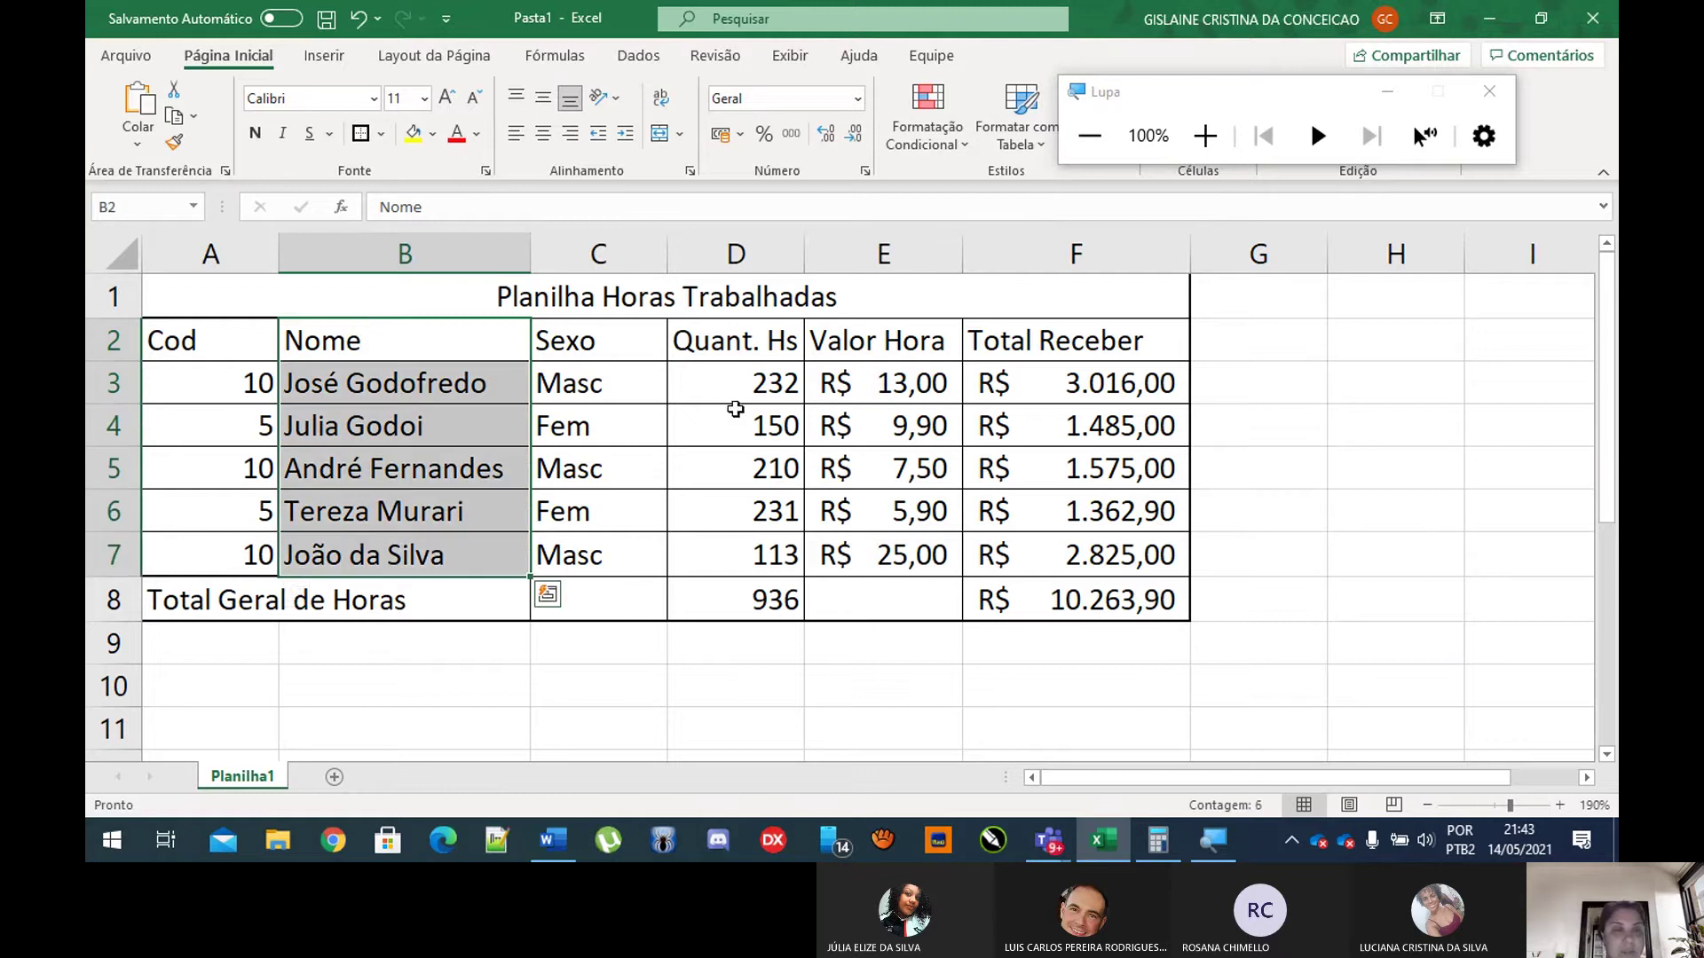
{"action": "left_click_drag", "start_coordinate": [625, 338], "coordinate": [597, 558]}
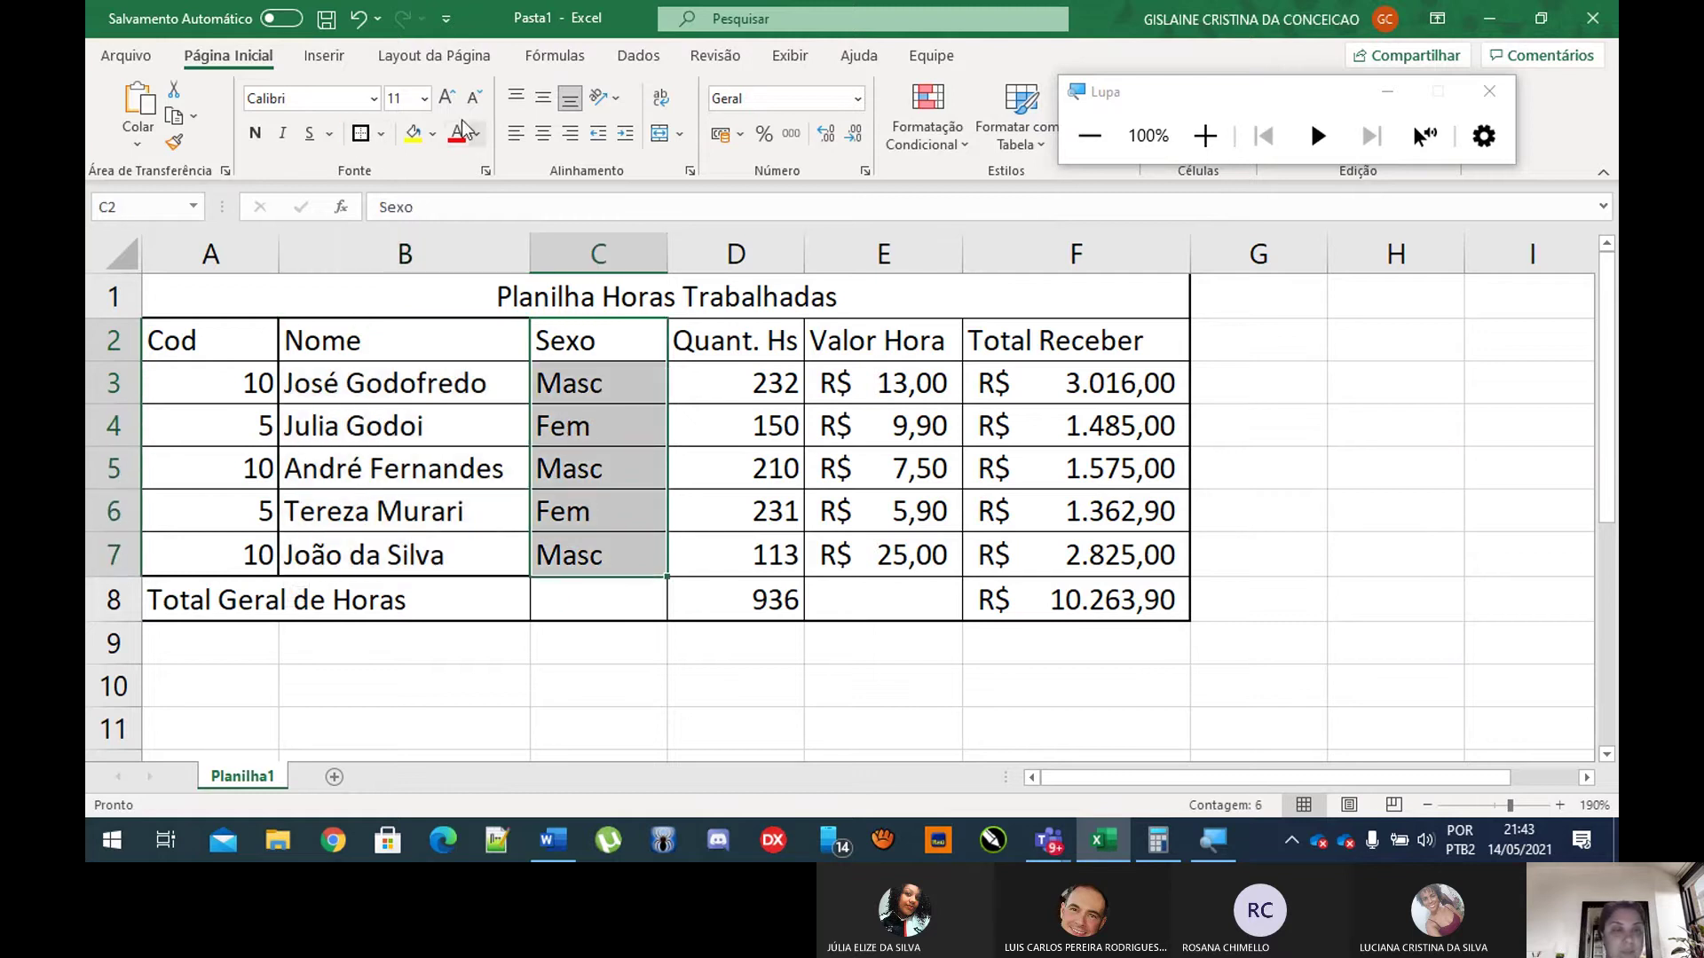
{"action": "left_click_drag", "start_coordinate": [743, 307], "coordinate": [760, 438]}
{"action": "left_click", "coordinate": [726, 344]}
{"action": "left_click_drag", "start_coordinate": [725, 345], "coordinate": [757, 552]}
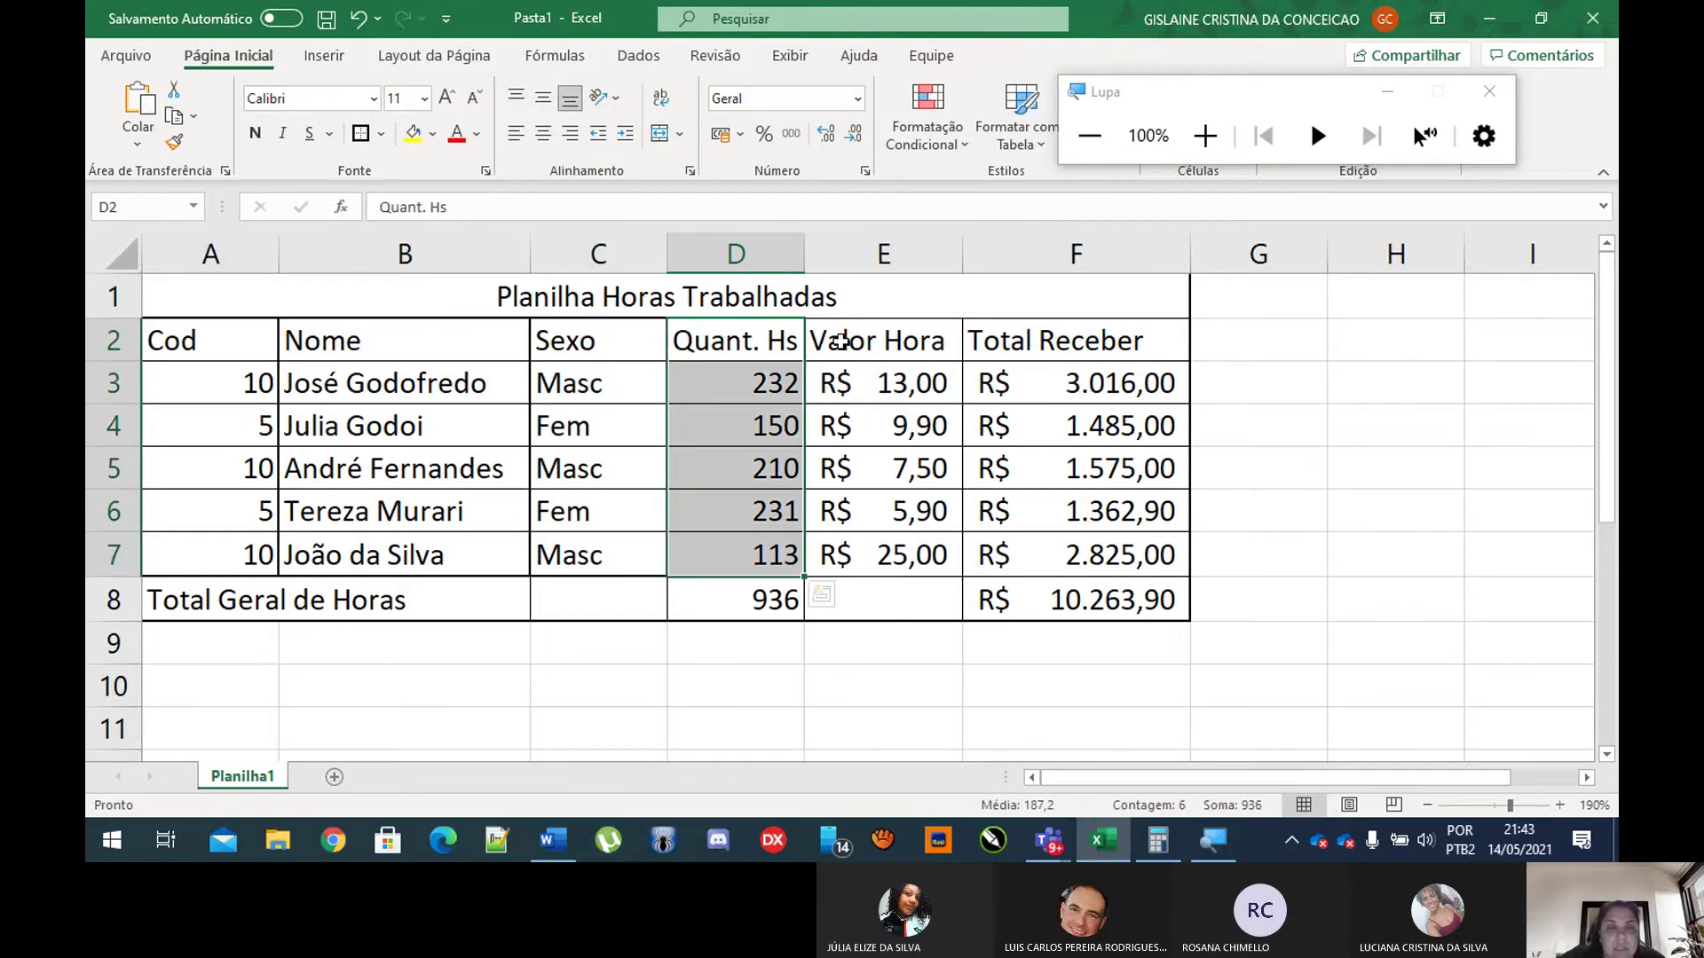
{"action": "left_click_drag", "start_coordinate": [883, 344], "coordinate": [895, 555]}
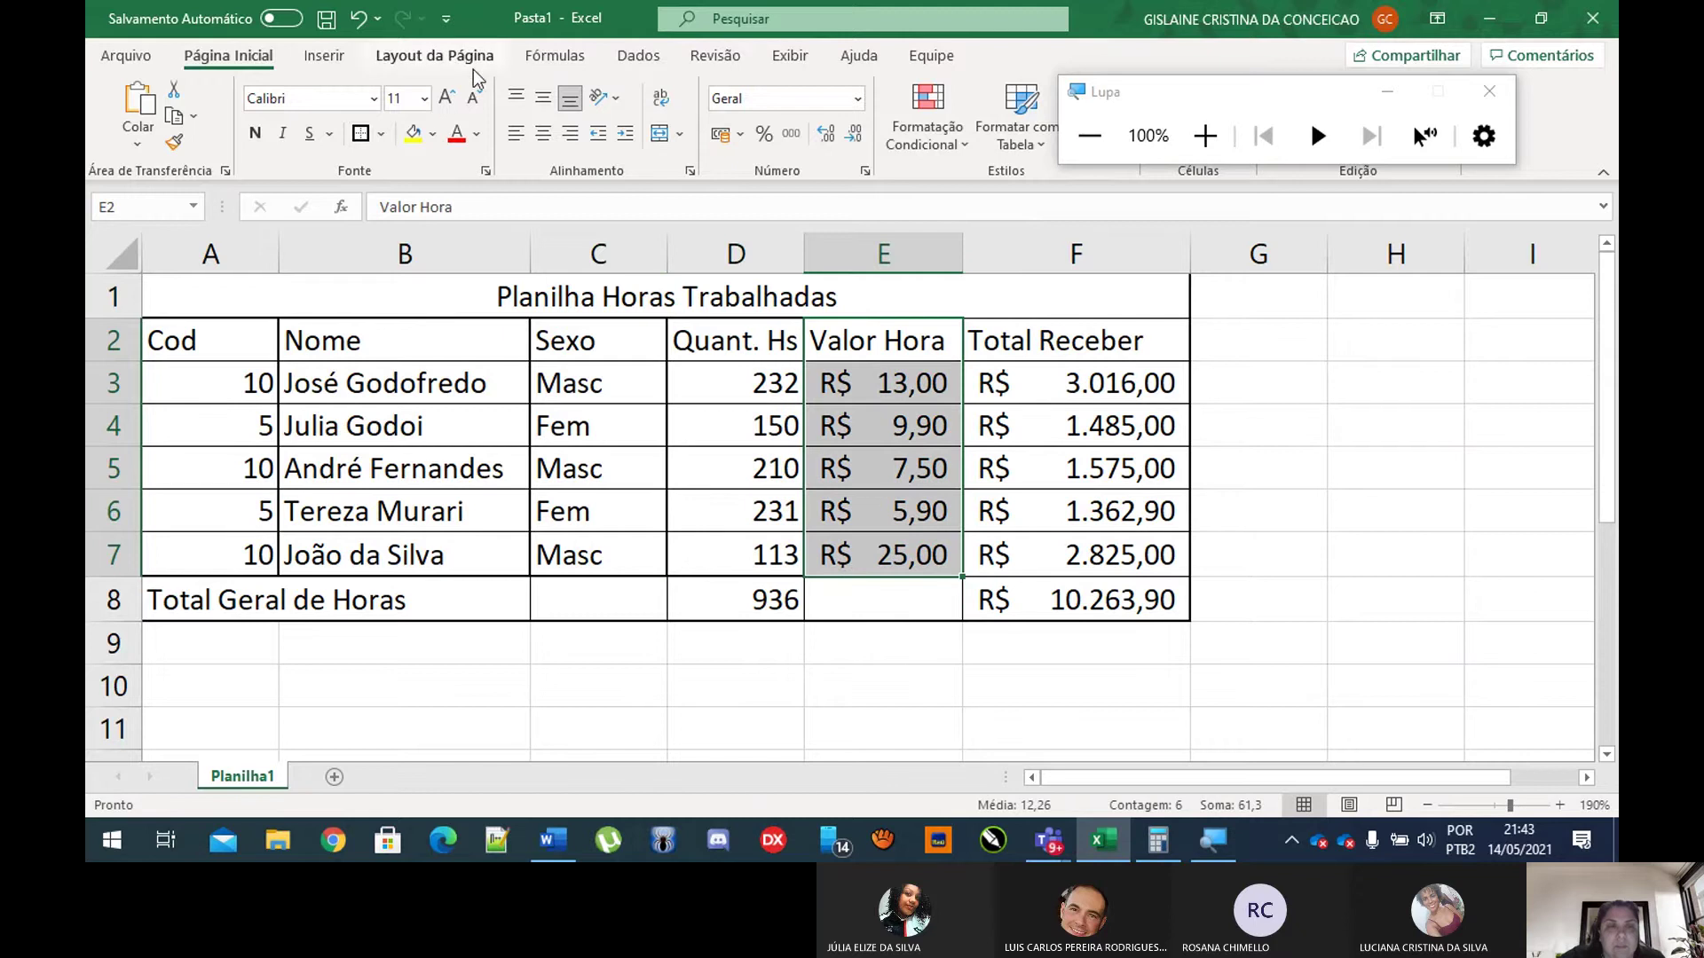
{"action": "left_click", "coordinate": [1127, 516]}
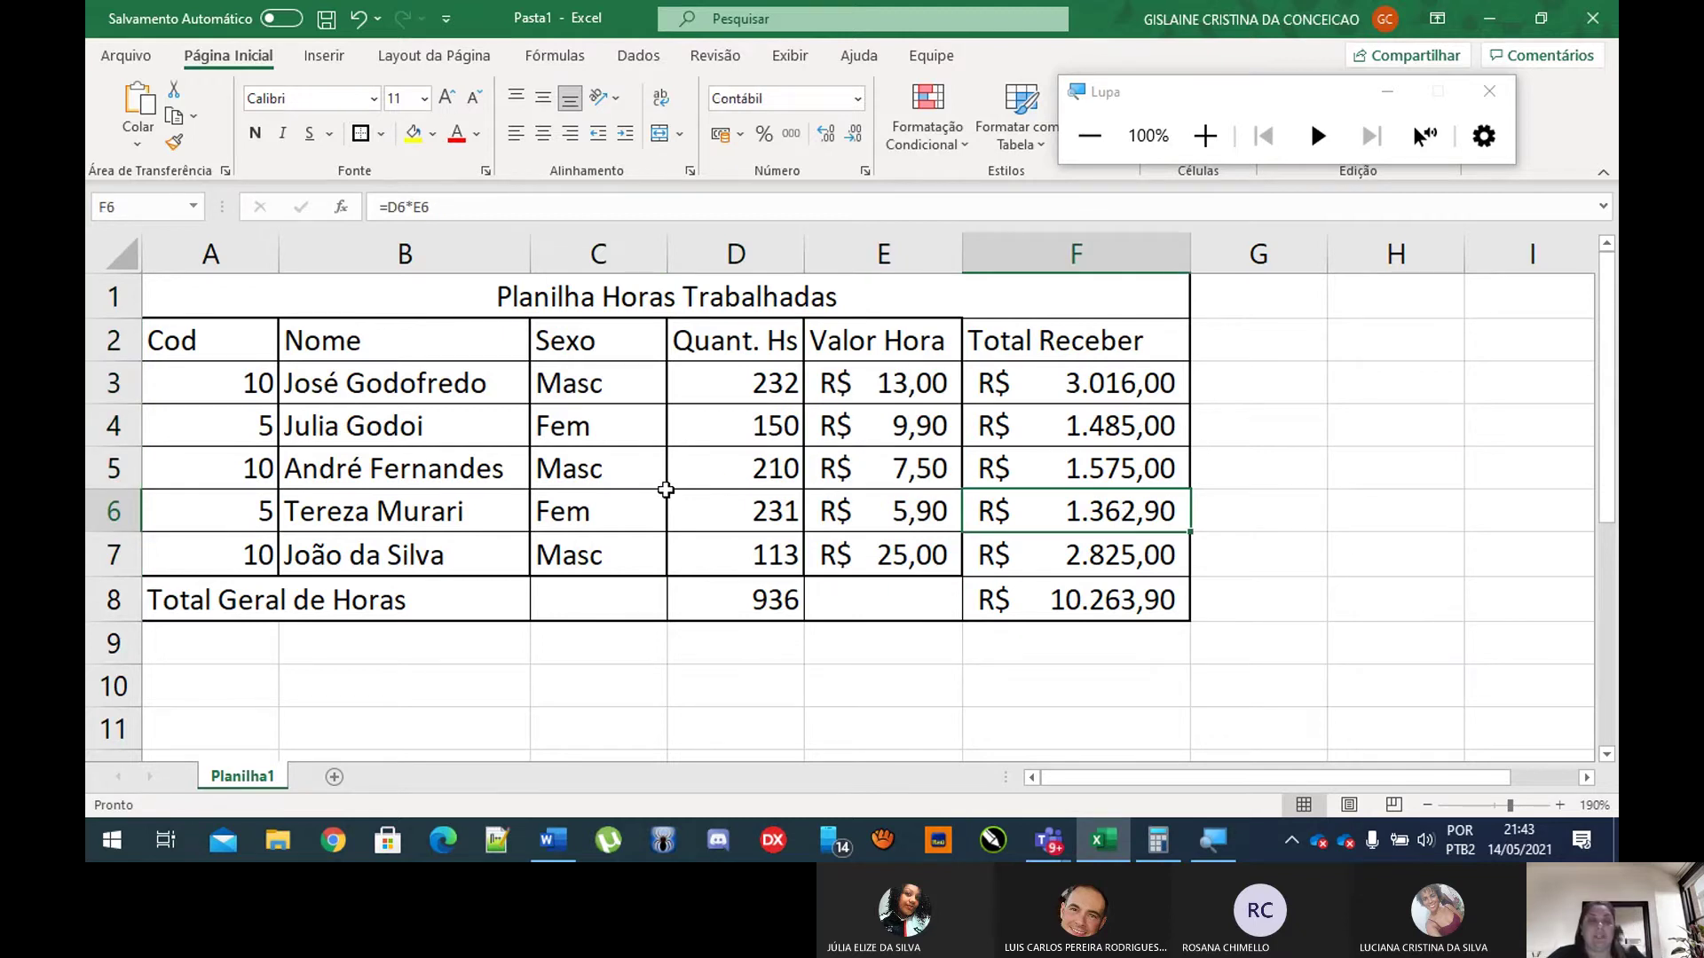
Step: Merge and center cells C8:D8 so the hours total spans both columns
{"action": "left_click_drag", "start_coordinate": [637, 583], "coordinate": [734, 601]}
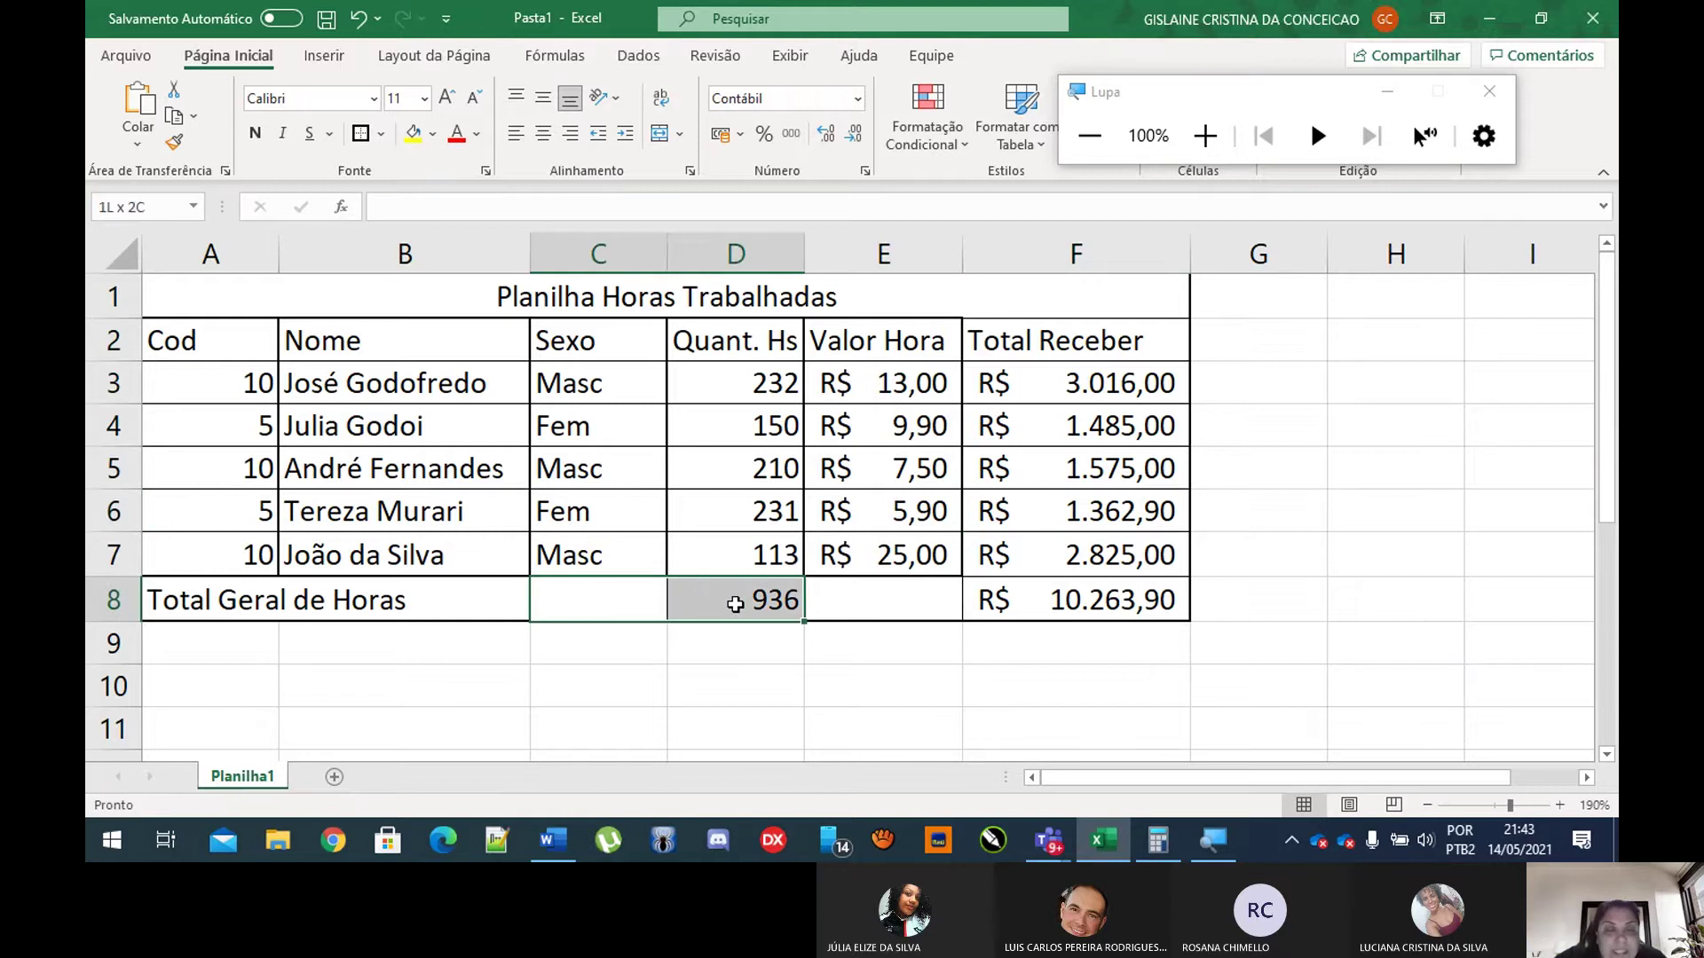
{"action": "left_click", "coordinate": [615, 591]}
{"action": "left_click", "coordinate": [737, 607]}
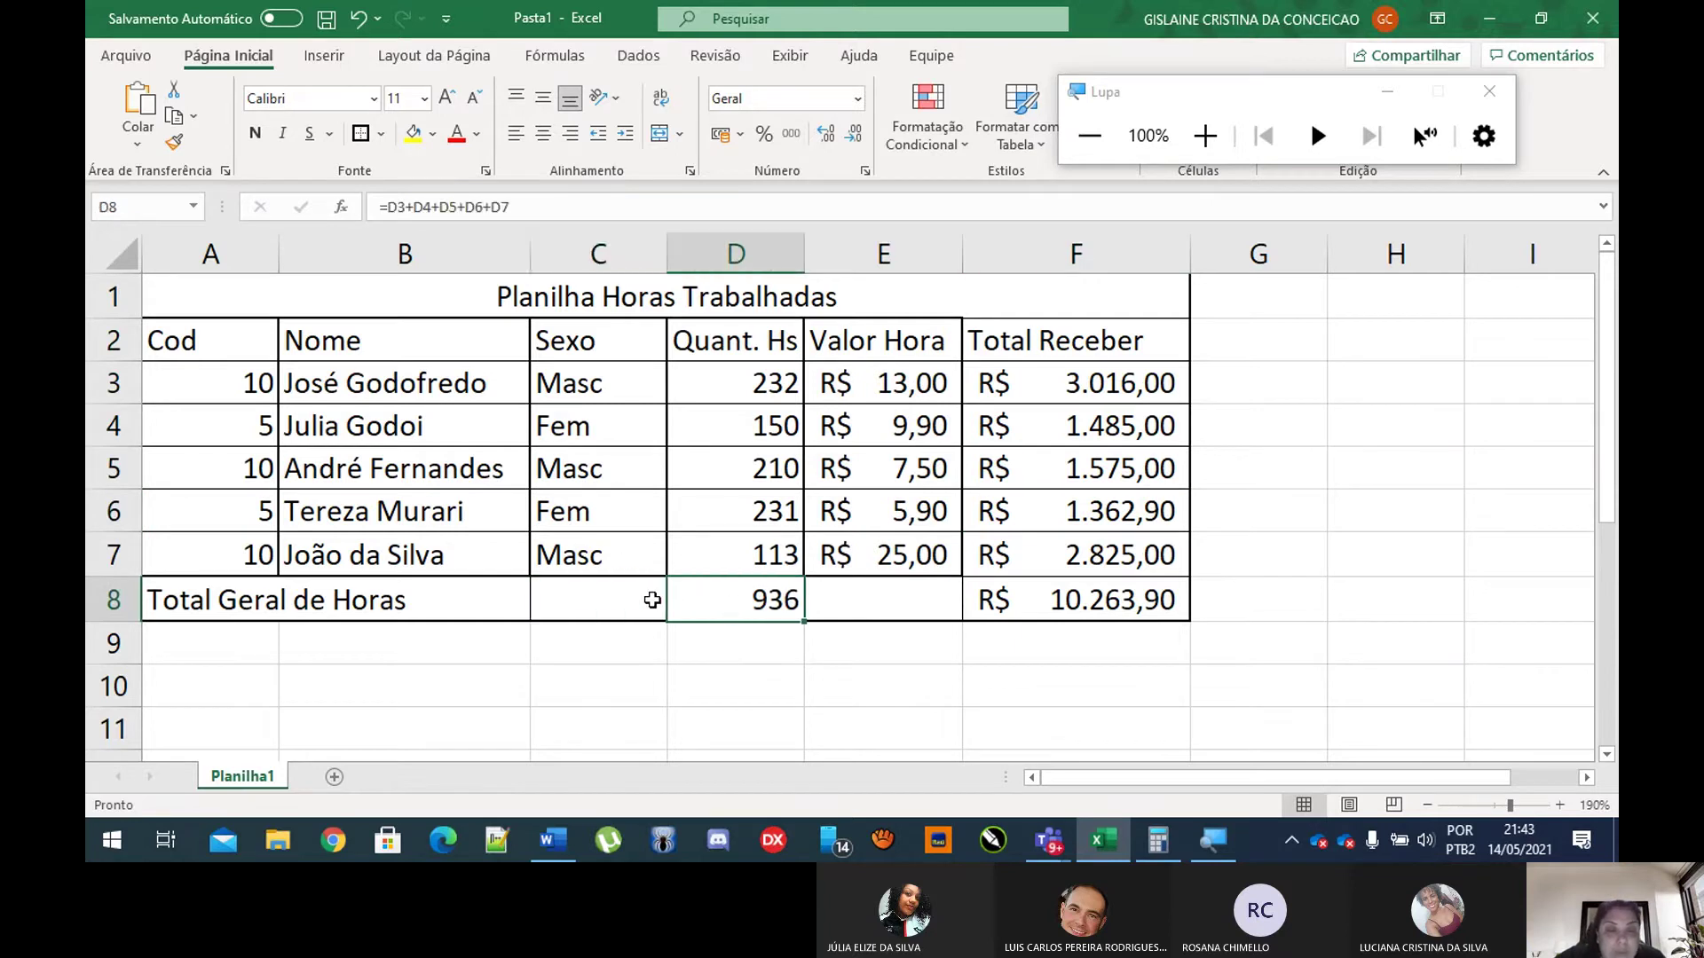
{"action": "left_click_drag", "start_coordinate": [653, 601], "coordinate": [780, 617]}
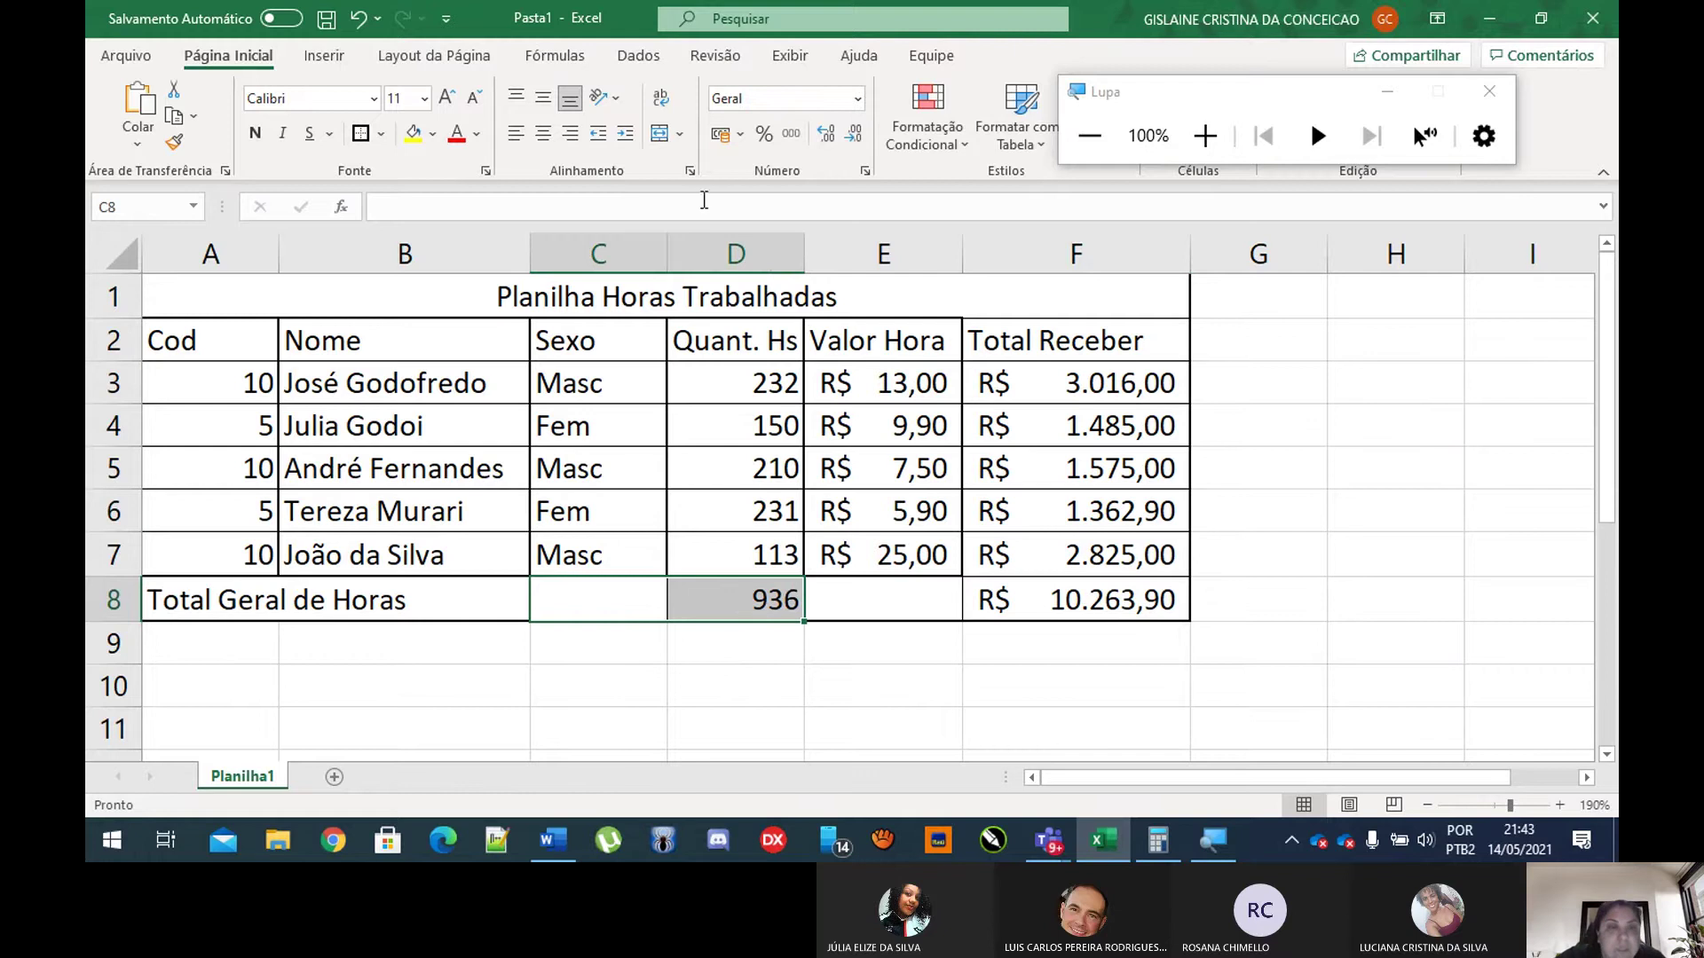
{"action": "left_click", "coordinate": [1204, 136]}
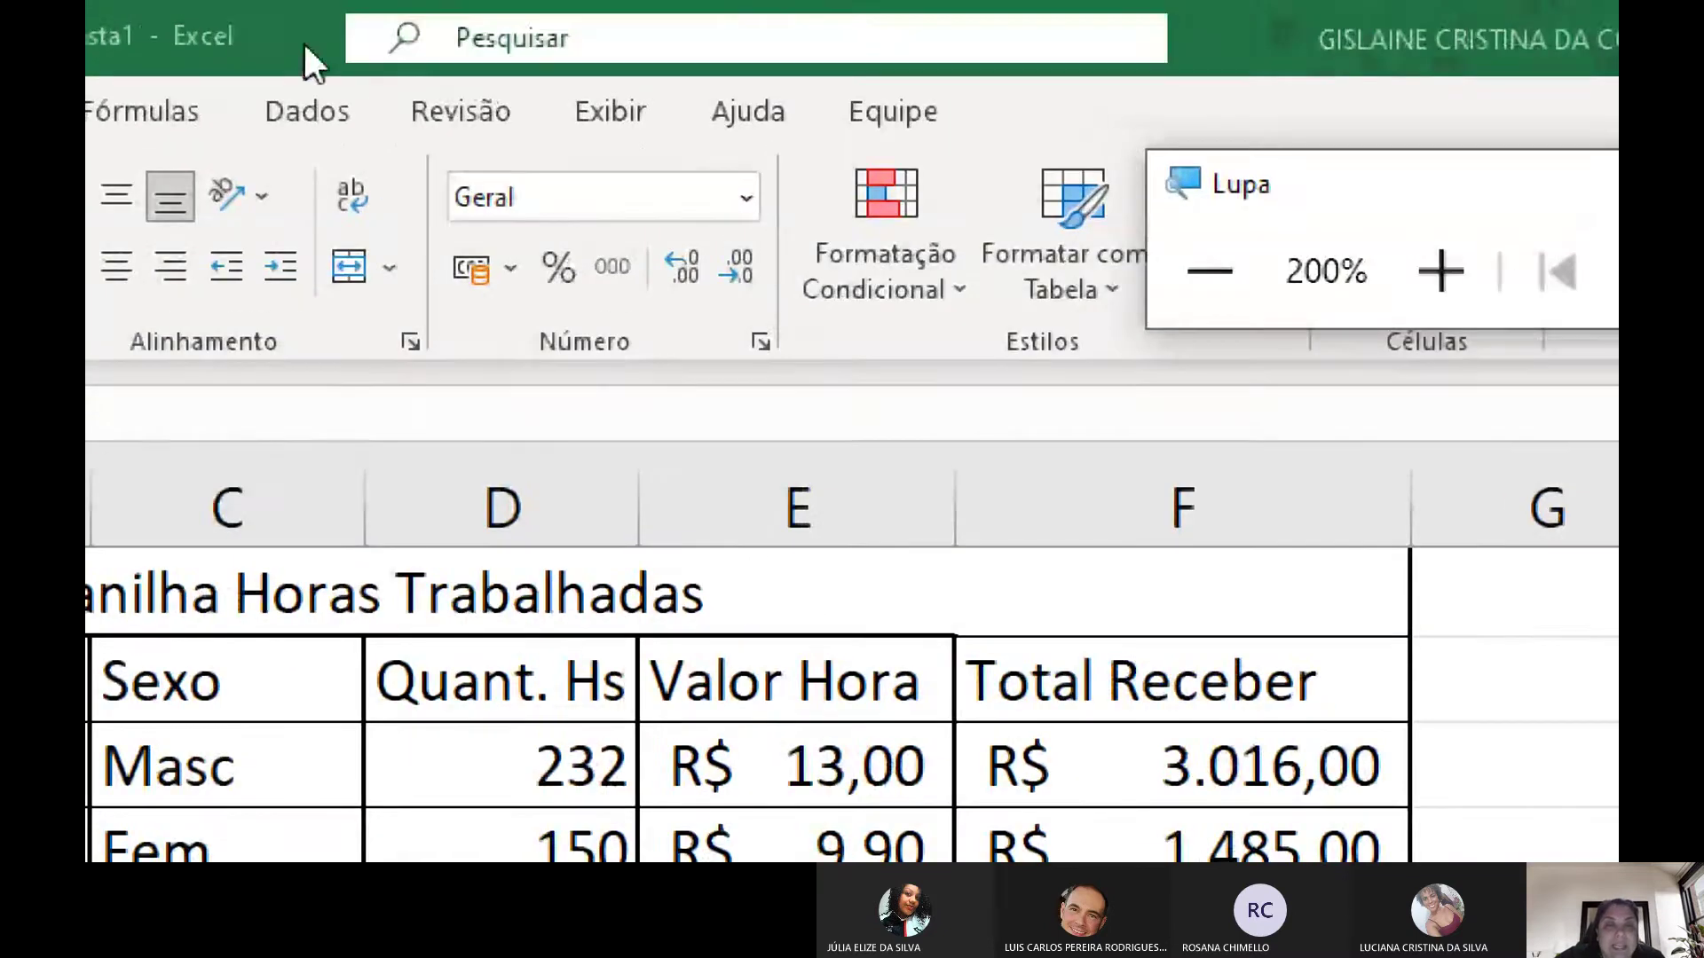
{"action": "left_click", "coordinate": [348, 275]}
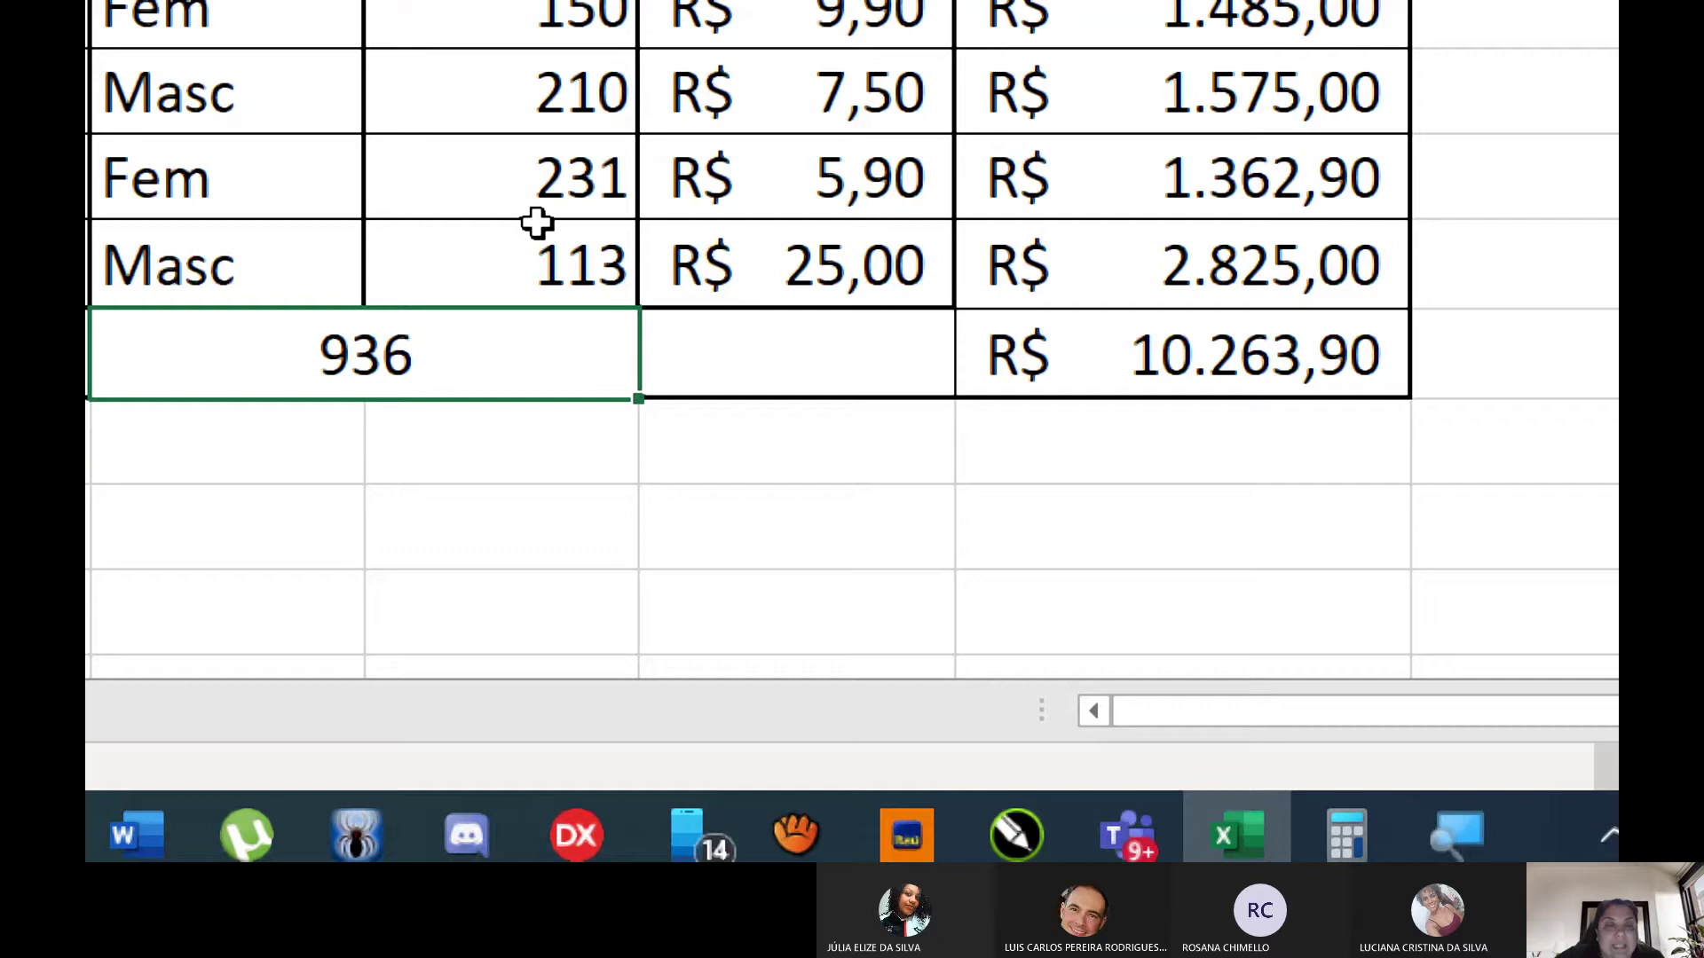
{"action": "left_click", "coordinate": [843, 523]}
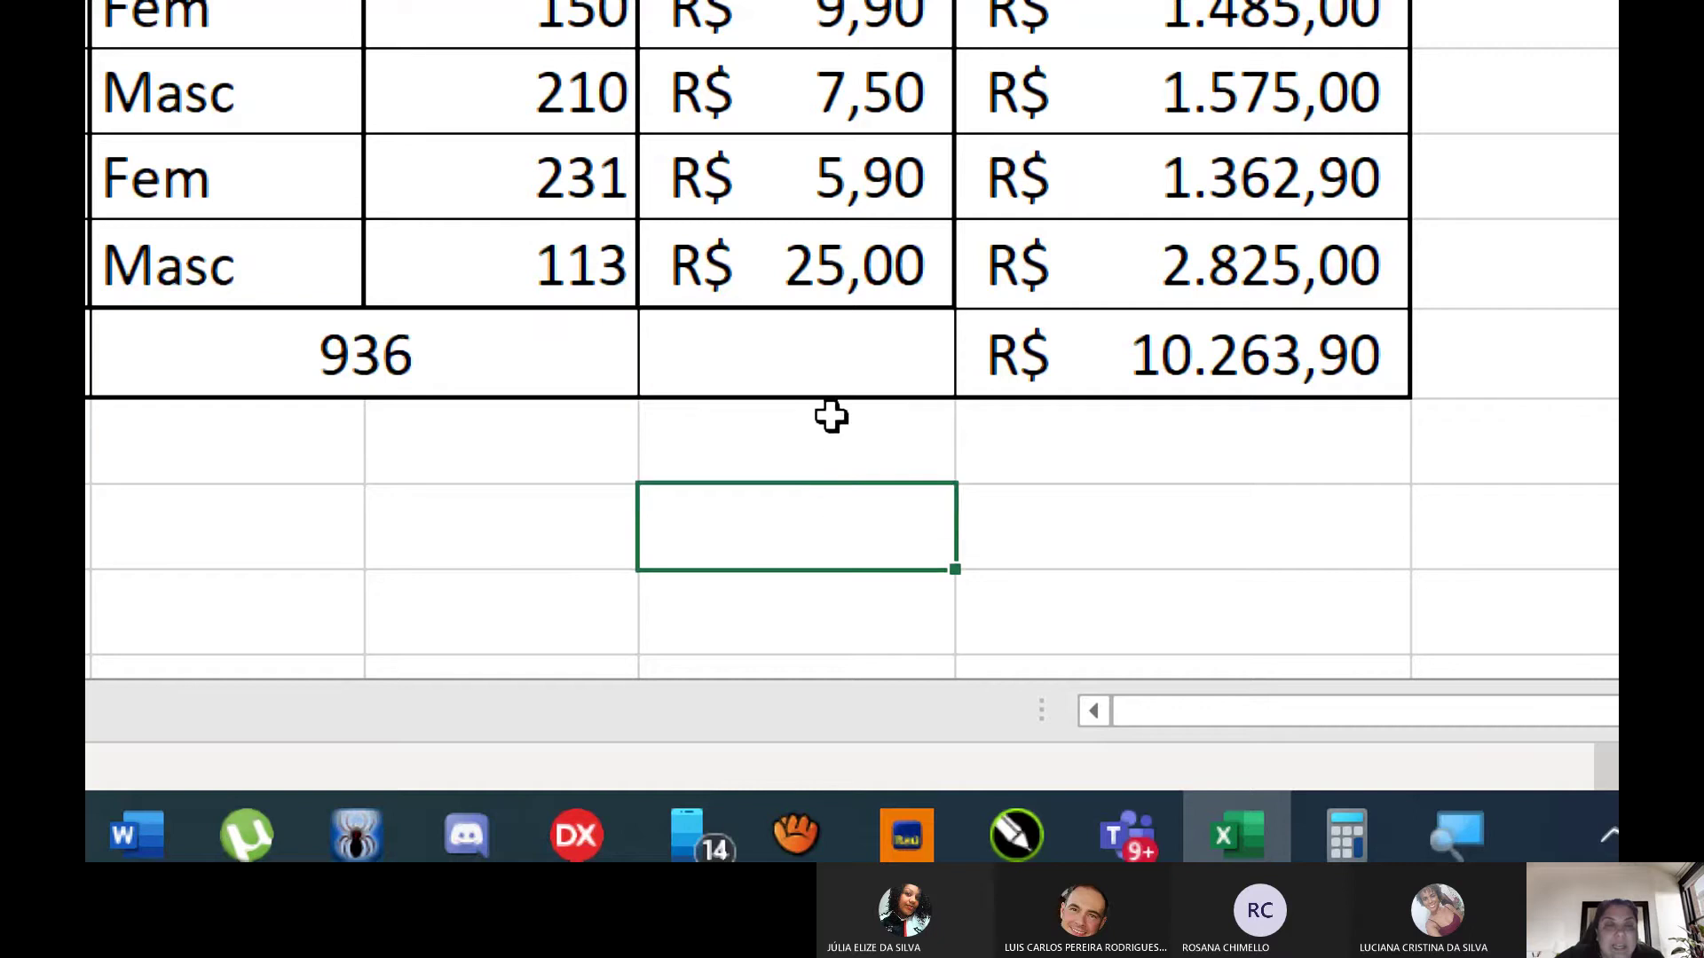
Step: Merge cells E8:F8 so the Total Receber sum spans both columns
{"action": "left_click_drag", "start_coordinate": [828, 354], "coordinate": [1288, 388]}
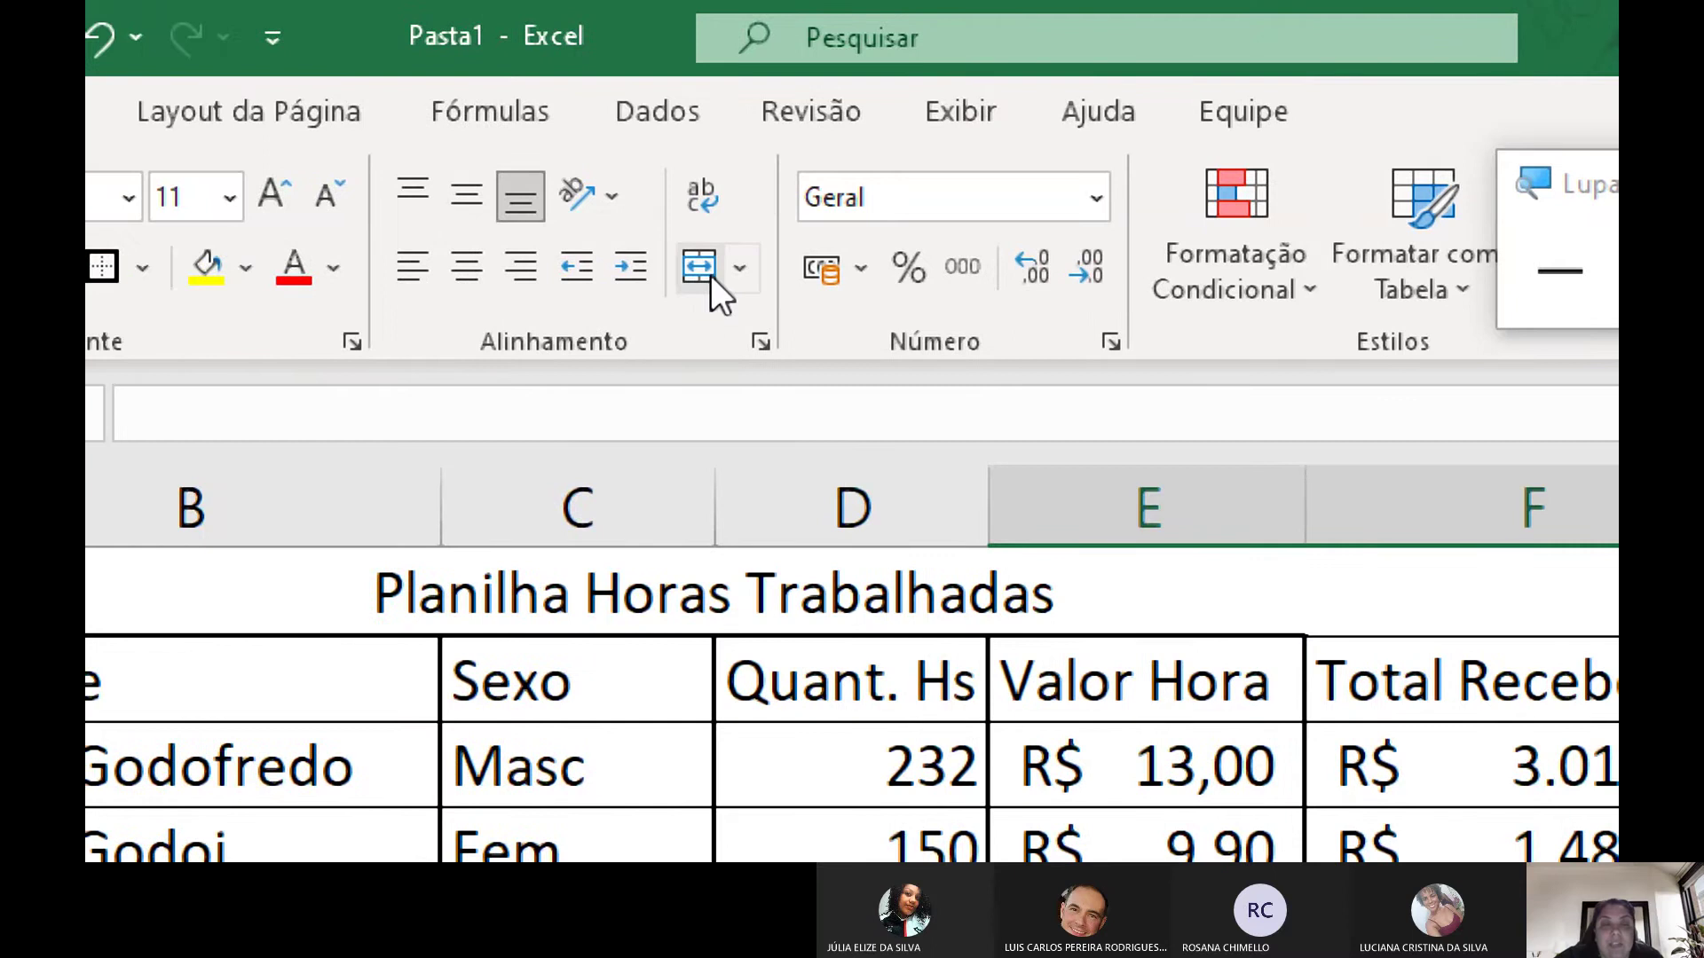
{"action": "left_click", "coordinate": [710, 274]}
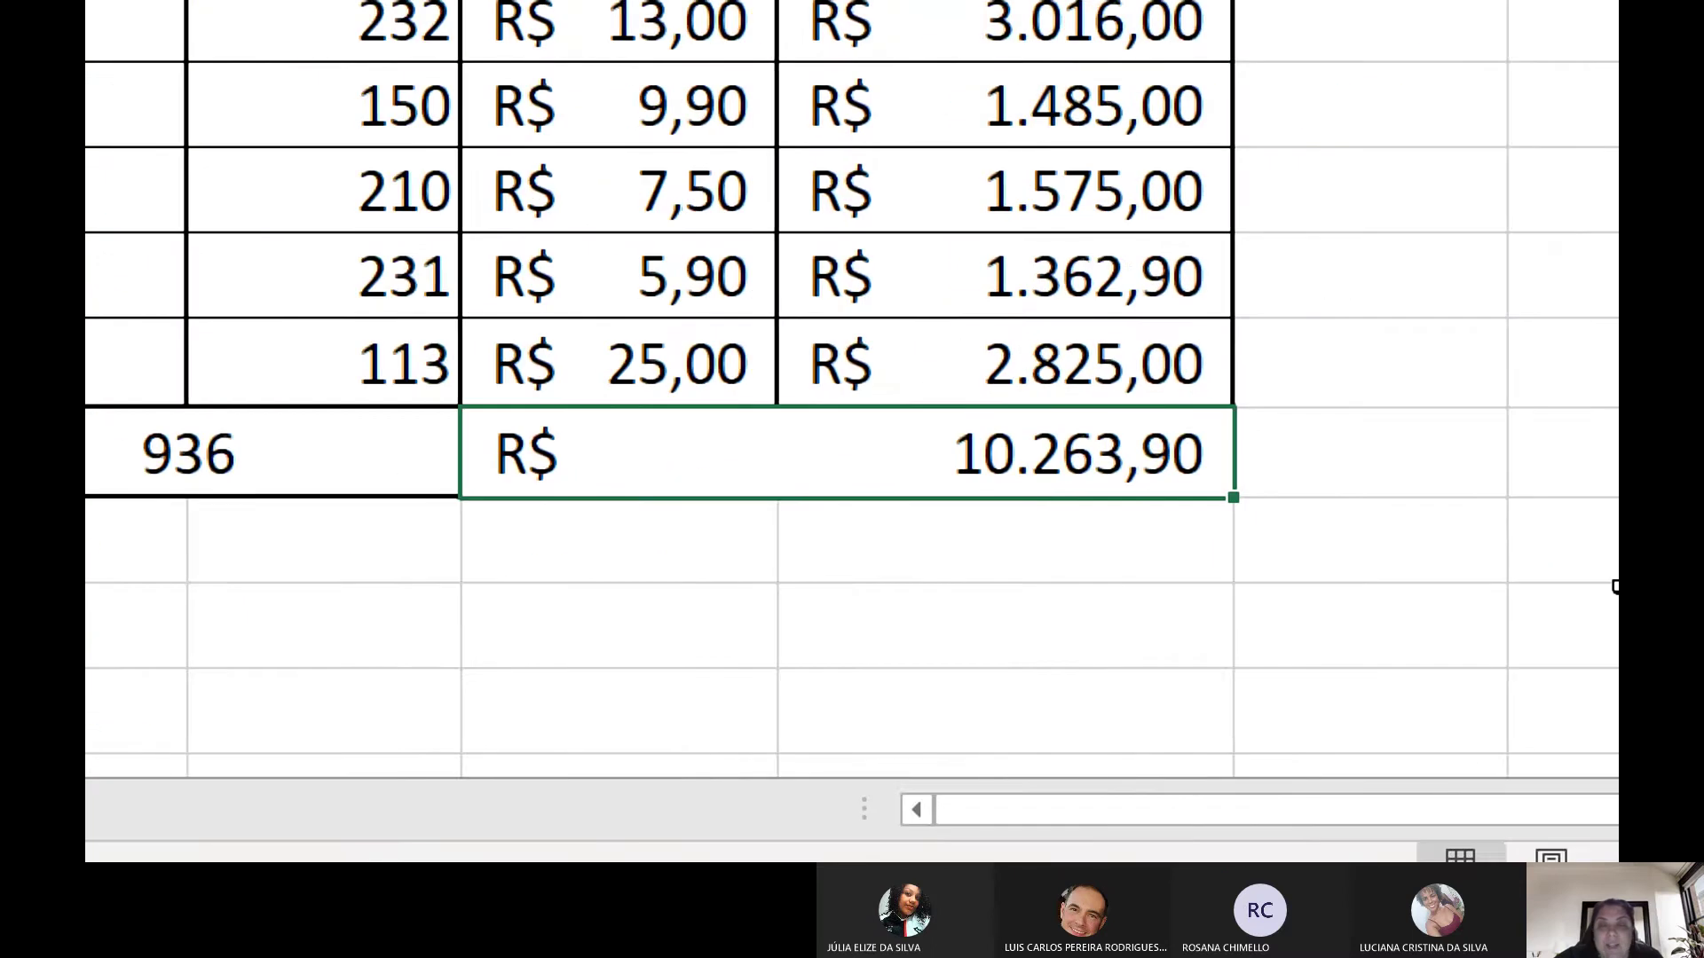
{"action": "left_click", "coordinate": [1270, 605]}
{"action": "left_click", "coordinate": [923, 453]}
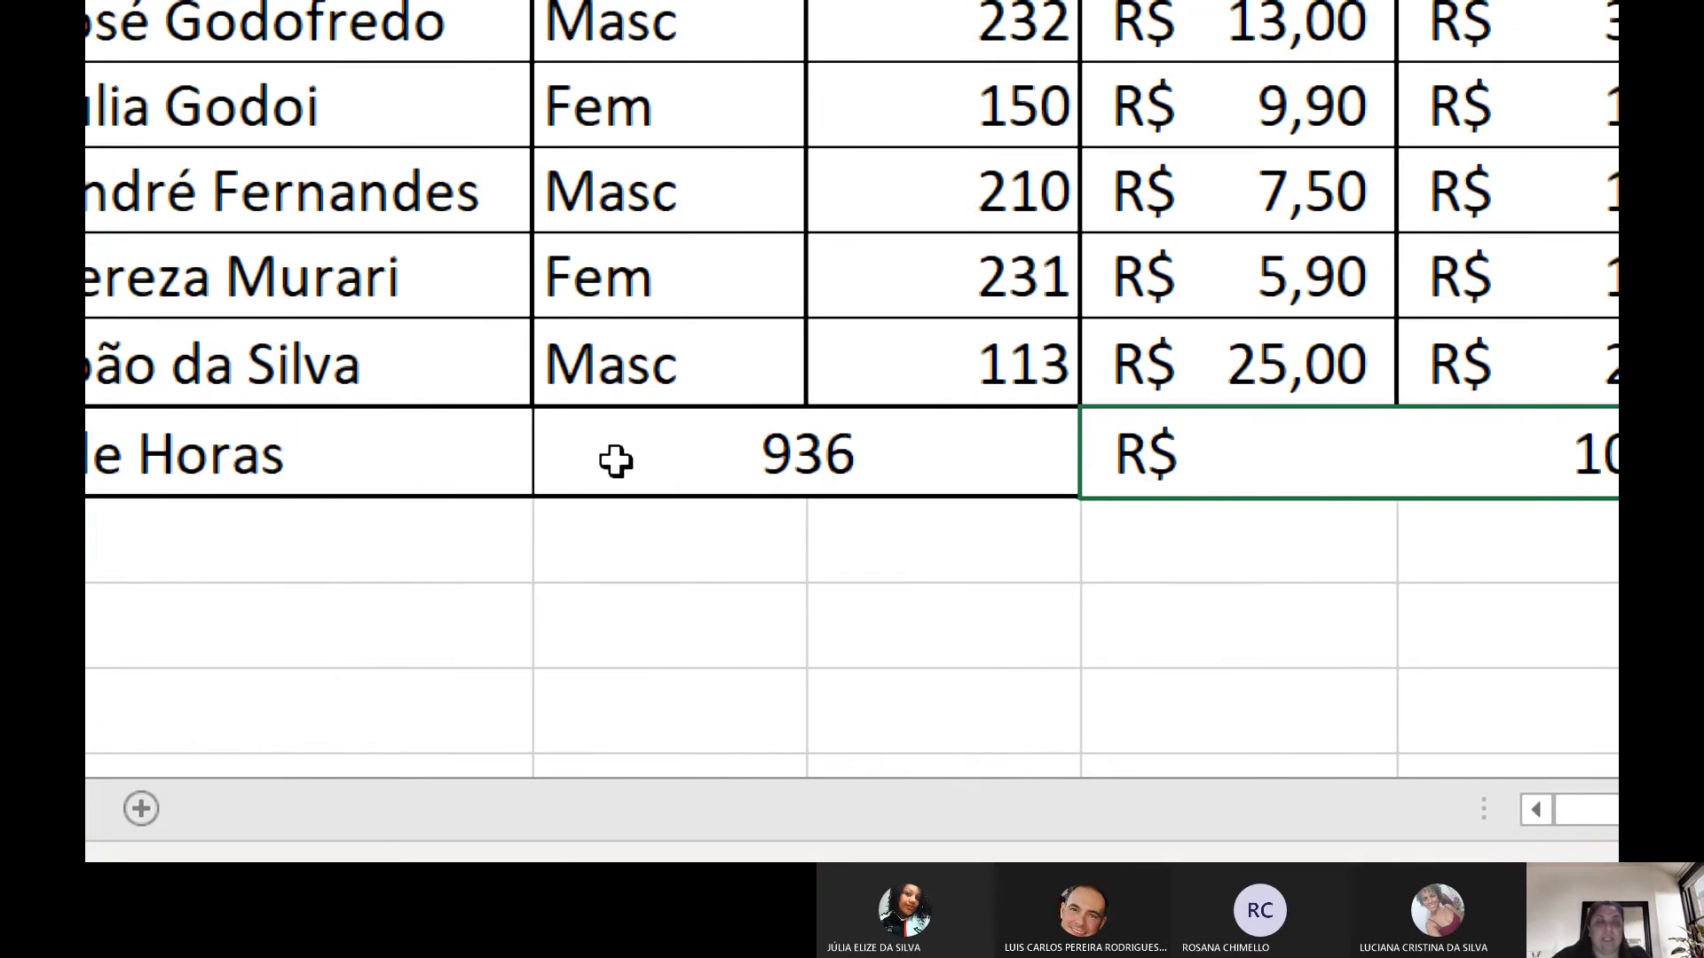
Step: Fill the merged title cell Planilha Horas Trabalhadas with the lightest orange theme color
{"action": "left_click", "coordinate": [979, 475]}
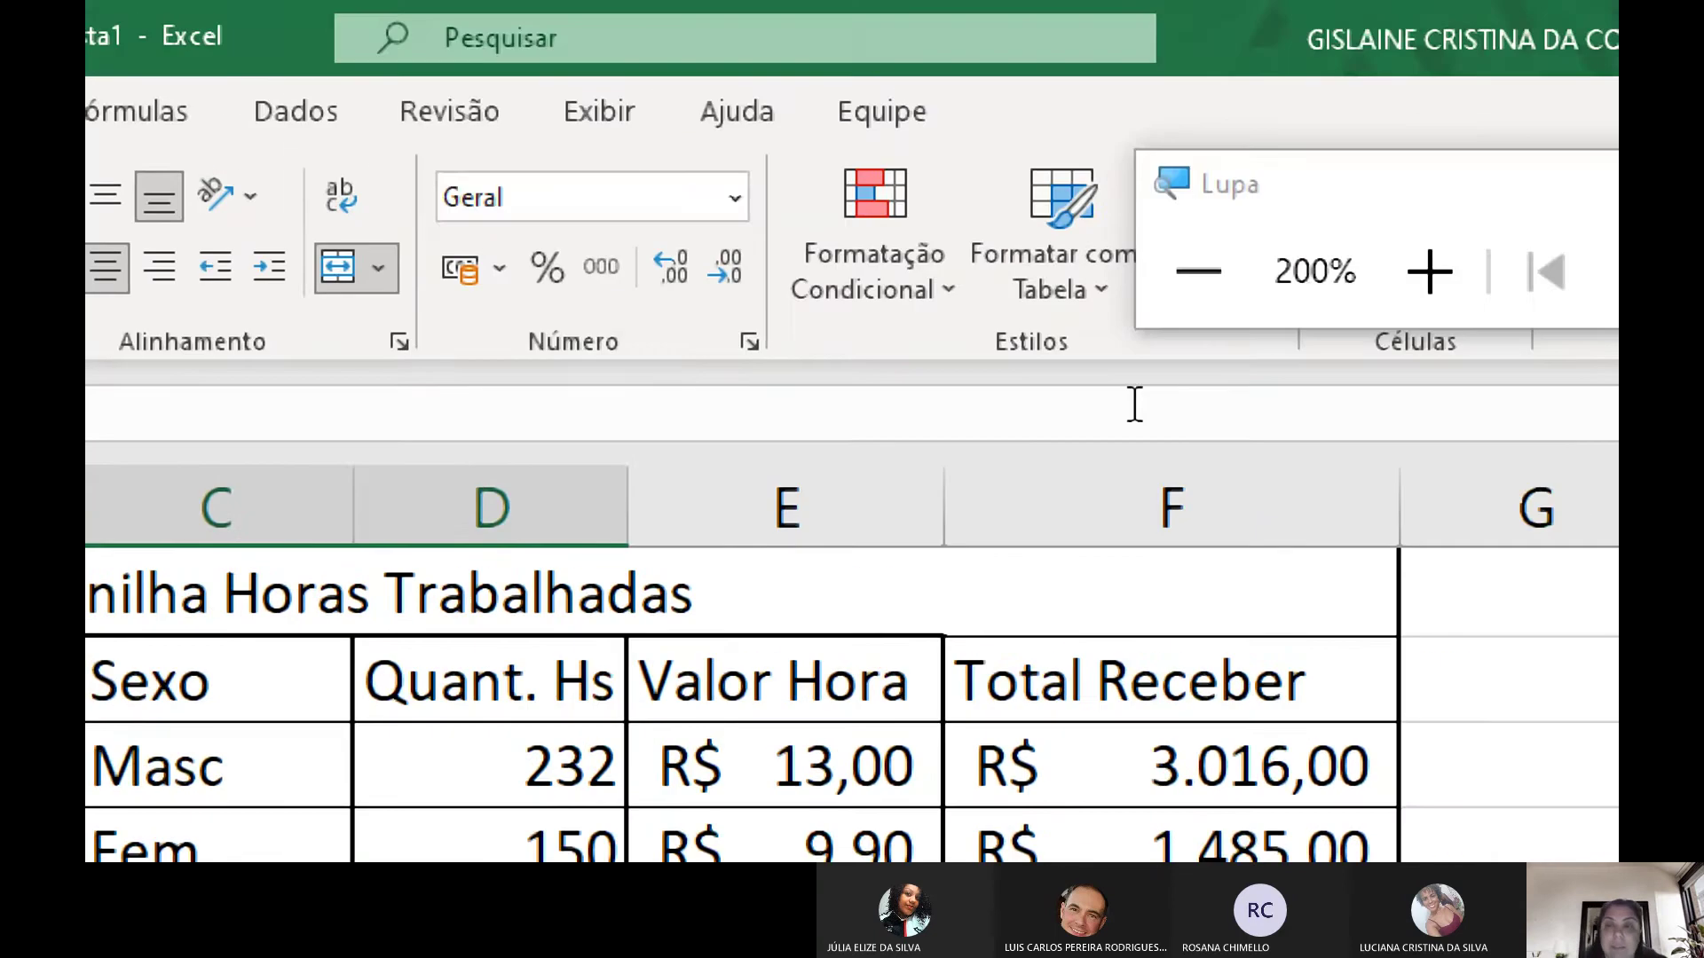
{"action": "left_click", "coordinate": [1198, 270]}
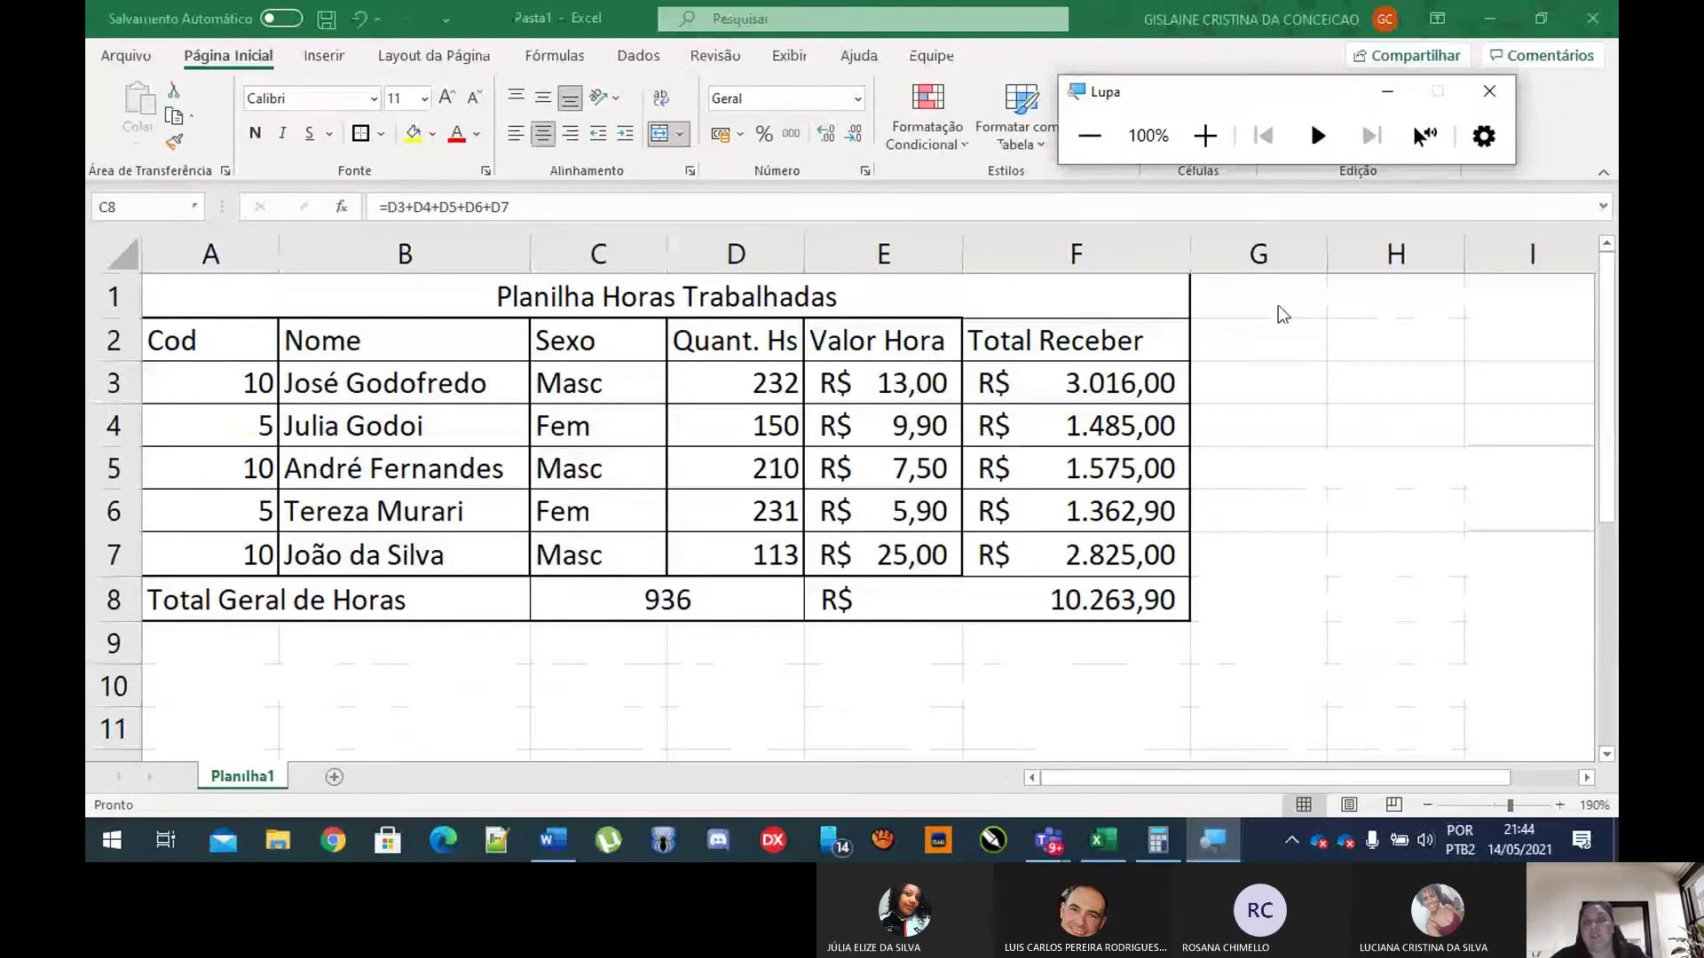
{"action": "left_click", "coordinate": [916, 312]}
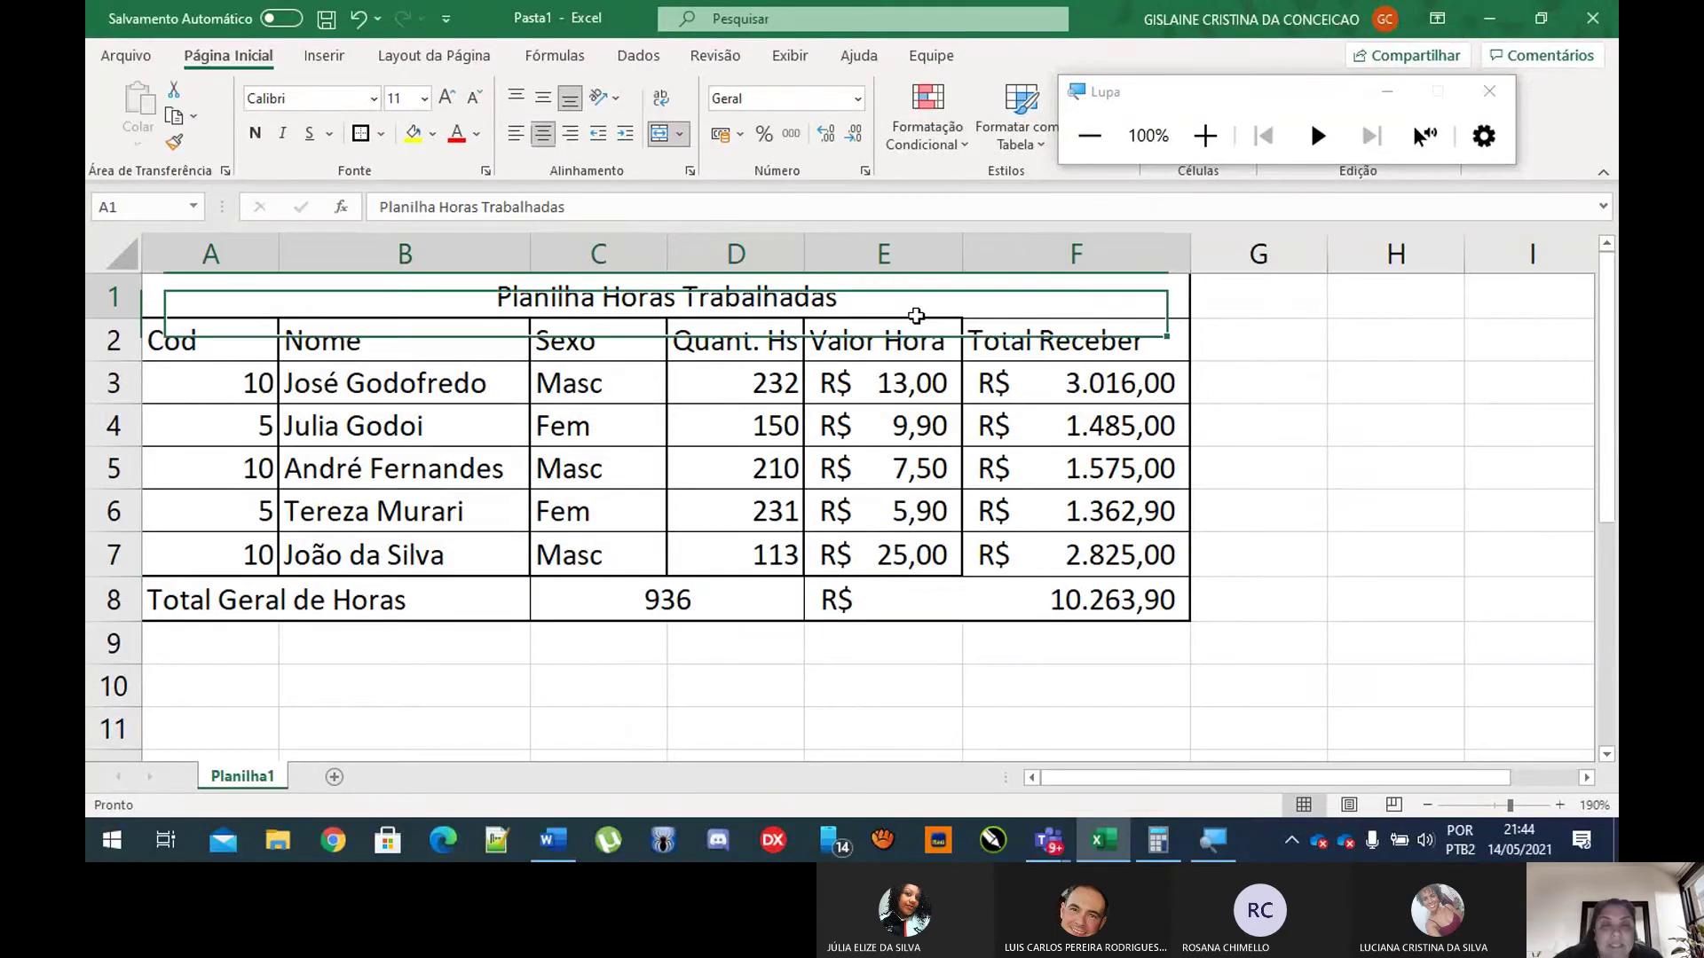
{"action": "left_click", "coordinate": [1200, 135]}
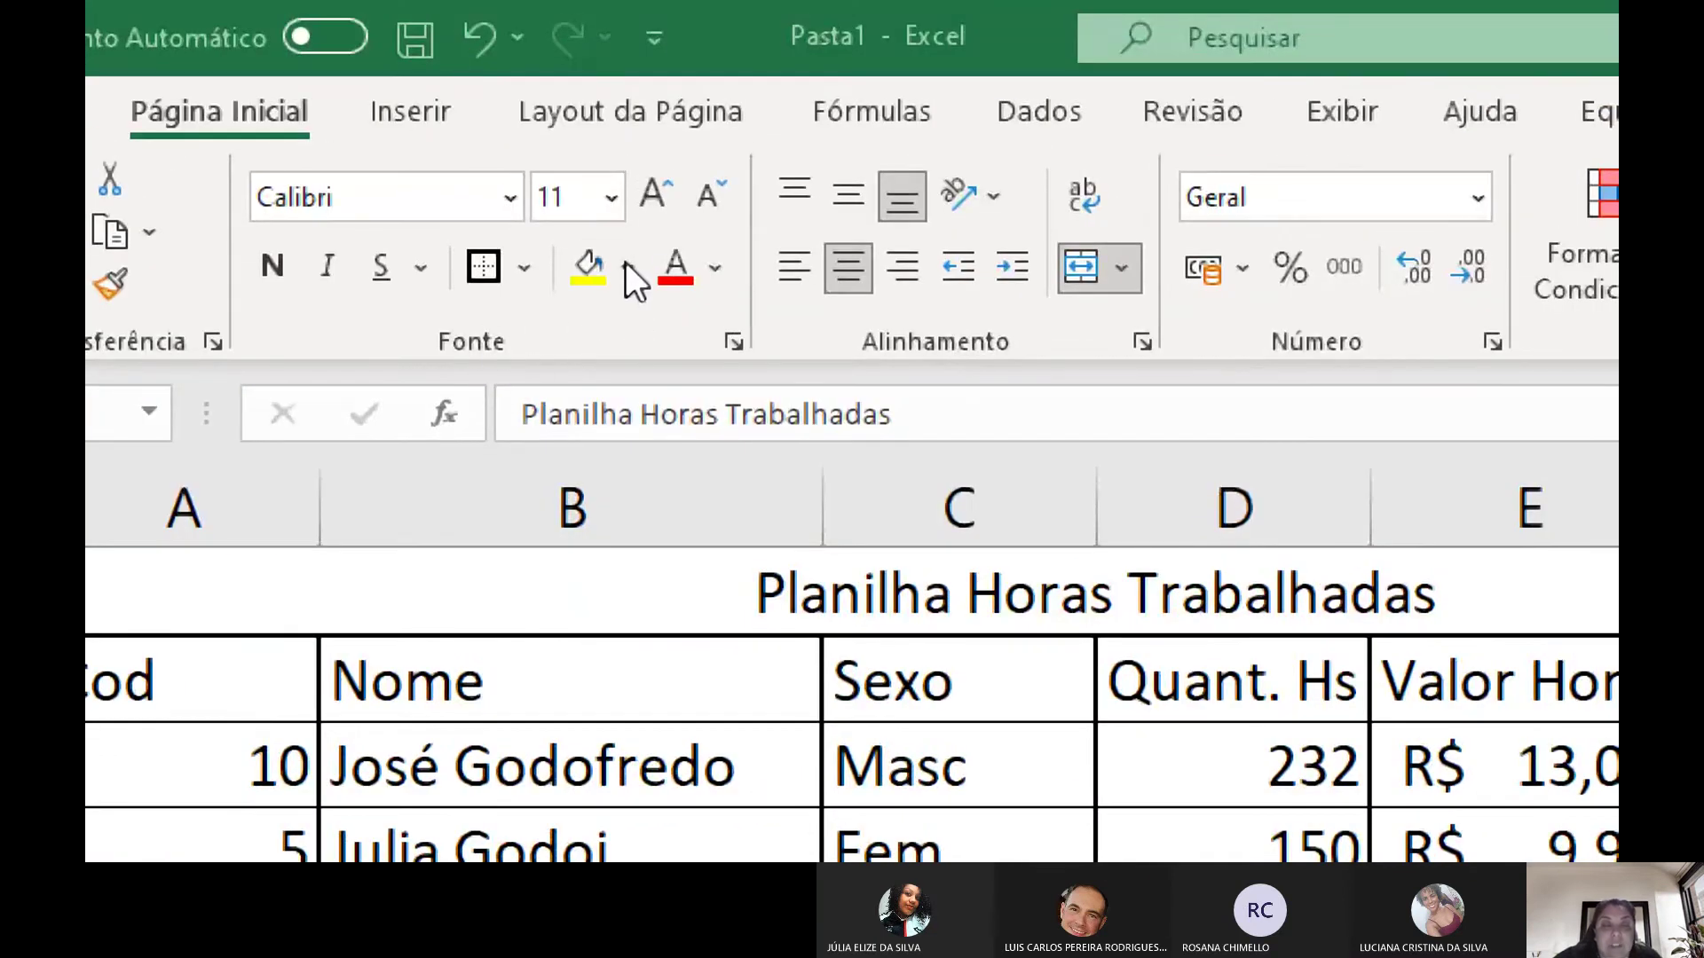
{"action": "left_click", "coordinate": [627, 266]}
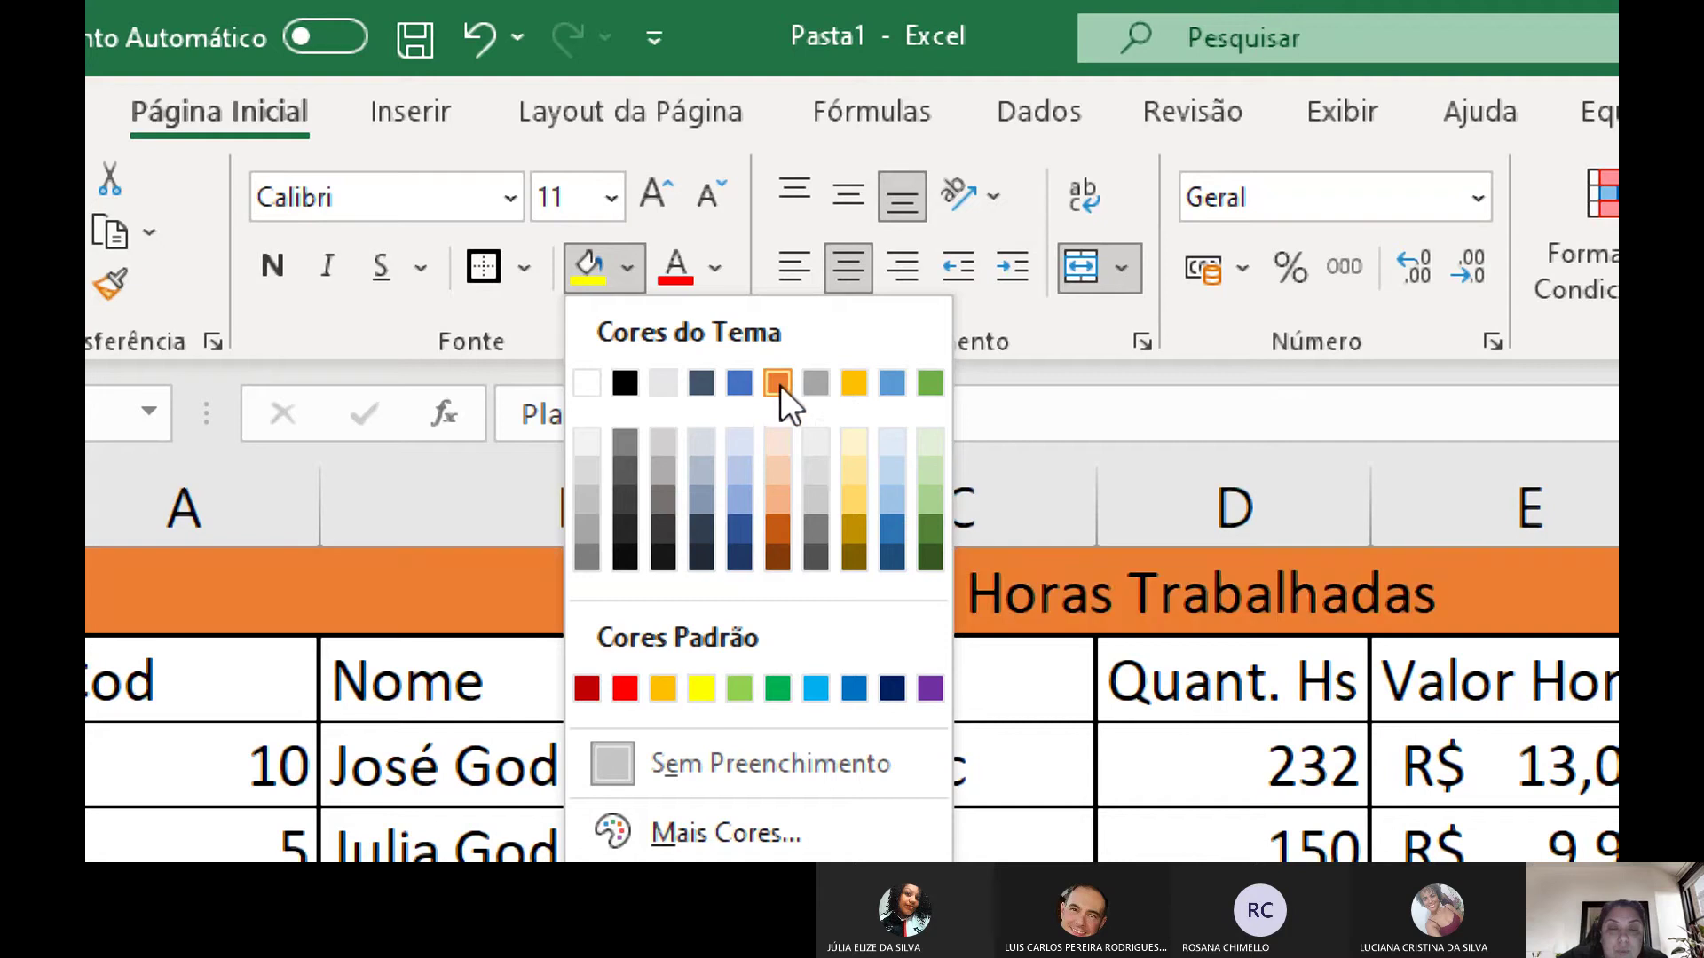
{"action": "left_click", "coordinate": [785, 439]}
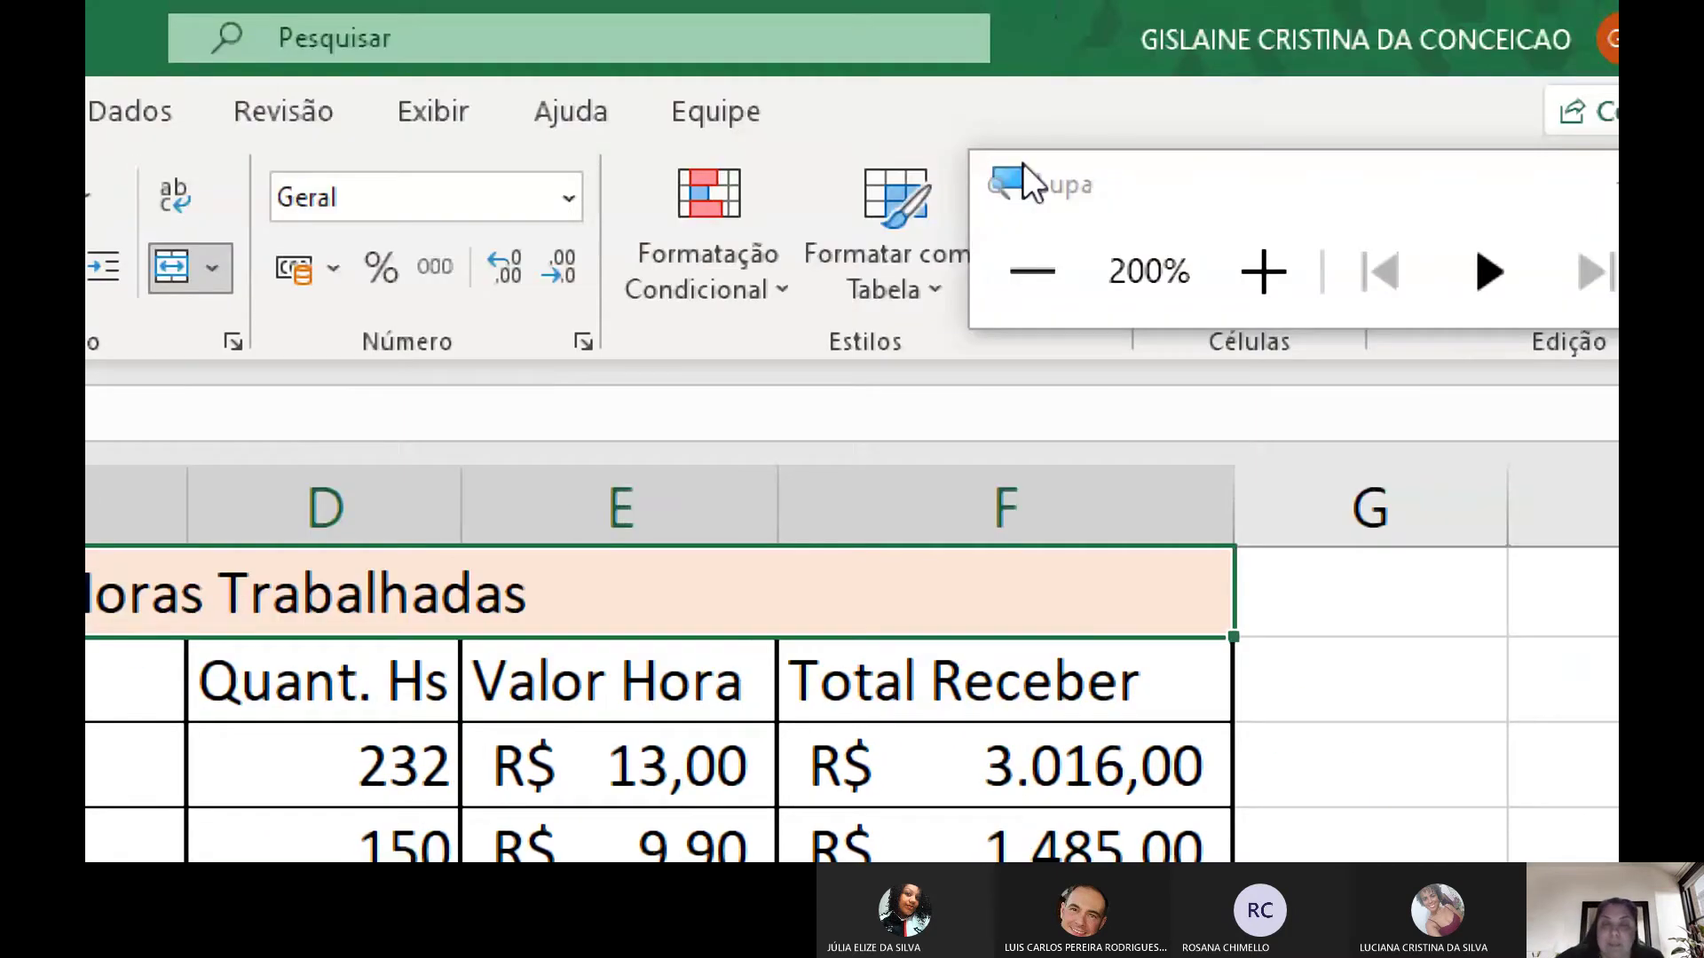
{"action": "left_click", "coordinate": [1030, 271]}
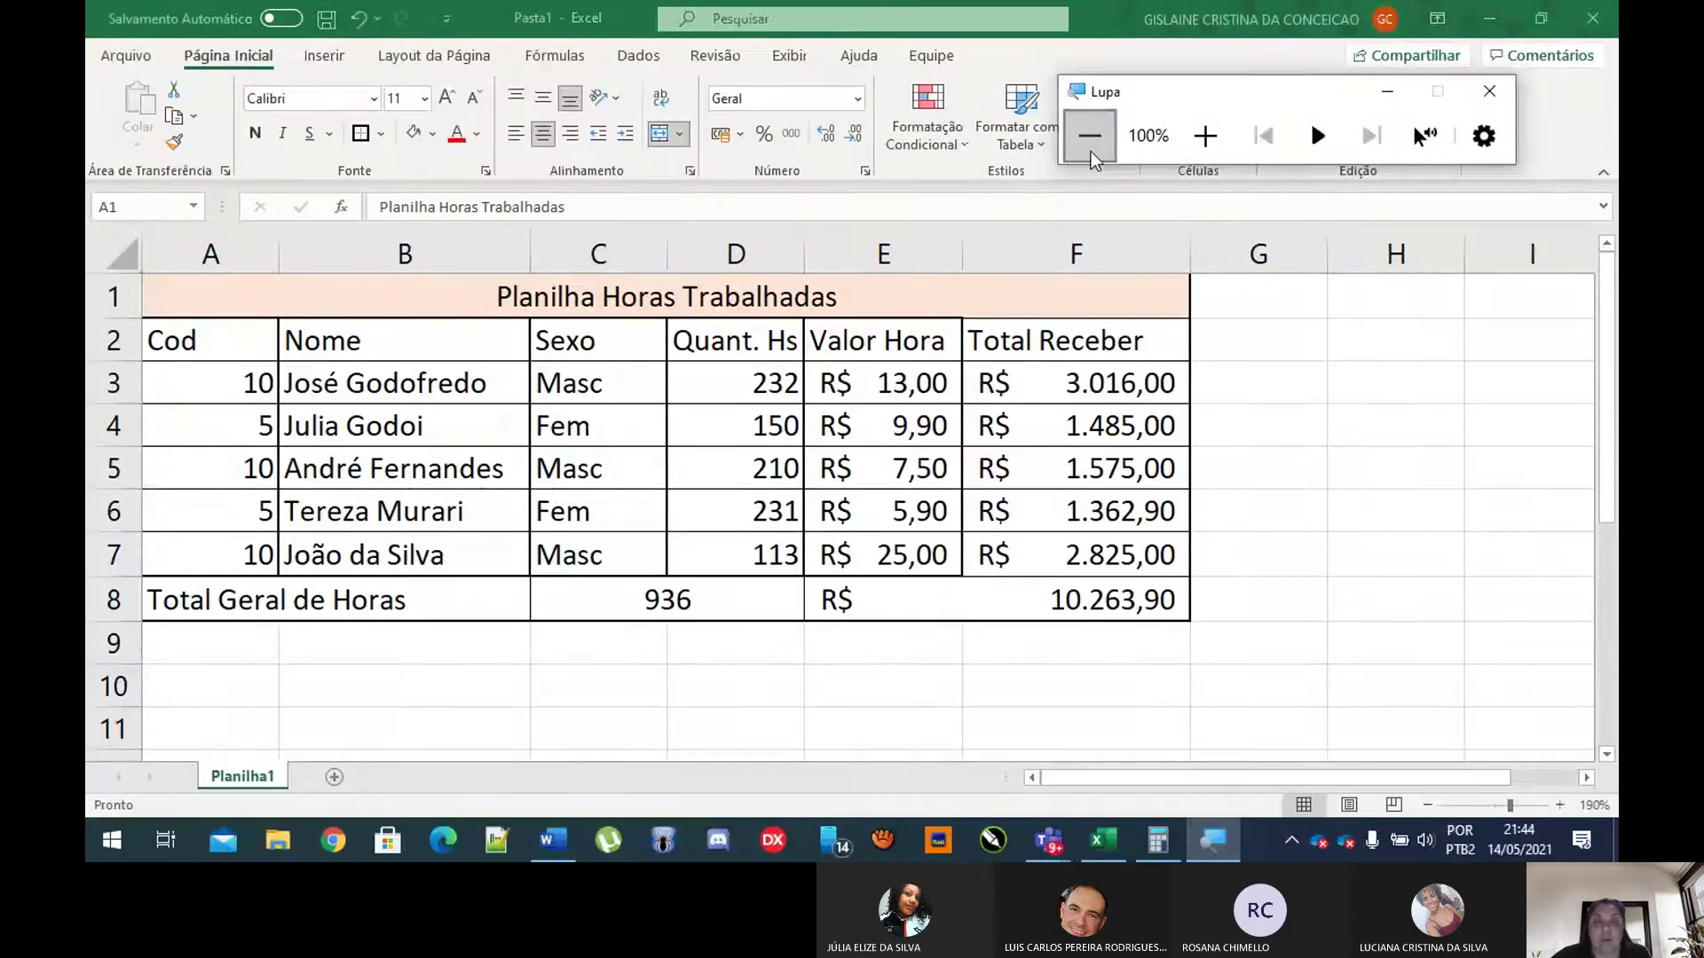
Step: Center the header row A2:F2 and the data rows A3:F7 horizontally
{"action": "left_click_drag", "start_coordinate": [210, 337], "coordinate": [979, 348]}
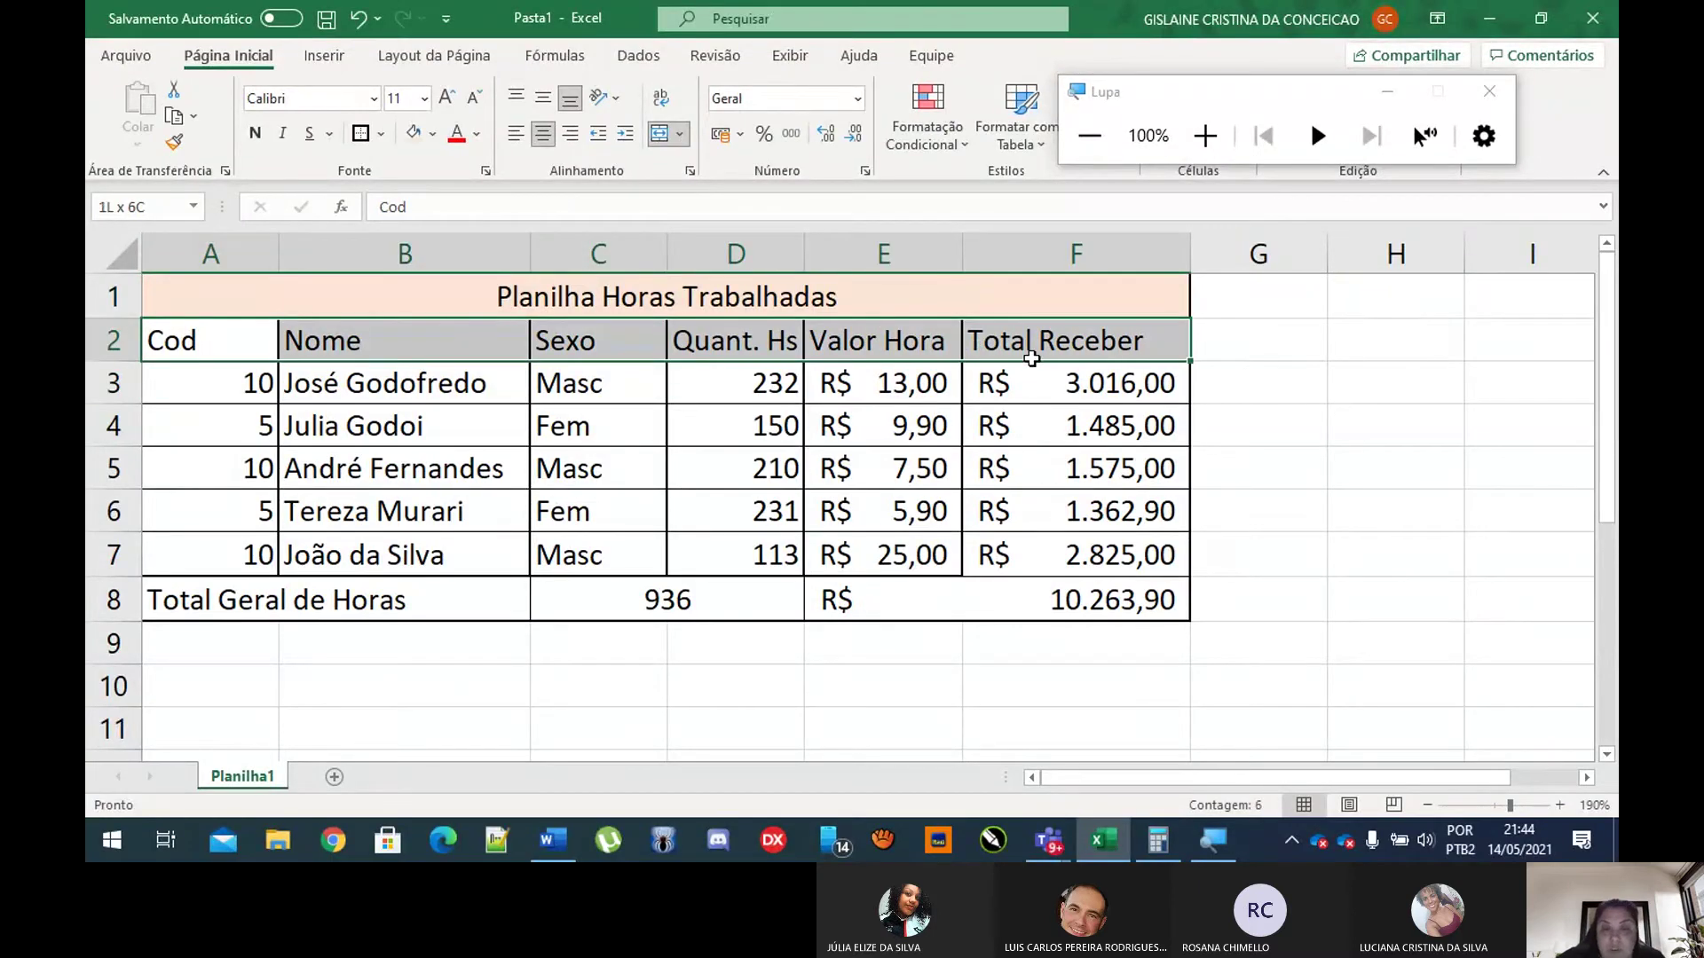
{"action": "left_click_drag", "start_coordinate": [1128, 346], "coordinate": [1128, 345]}
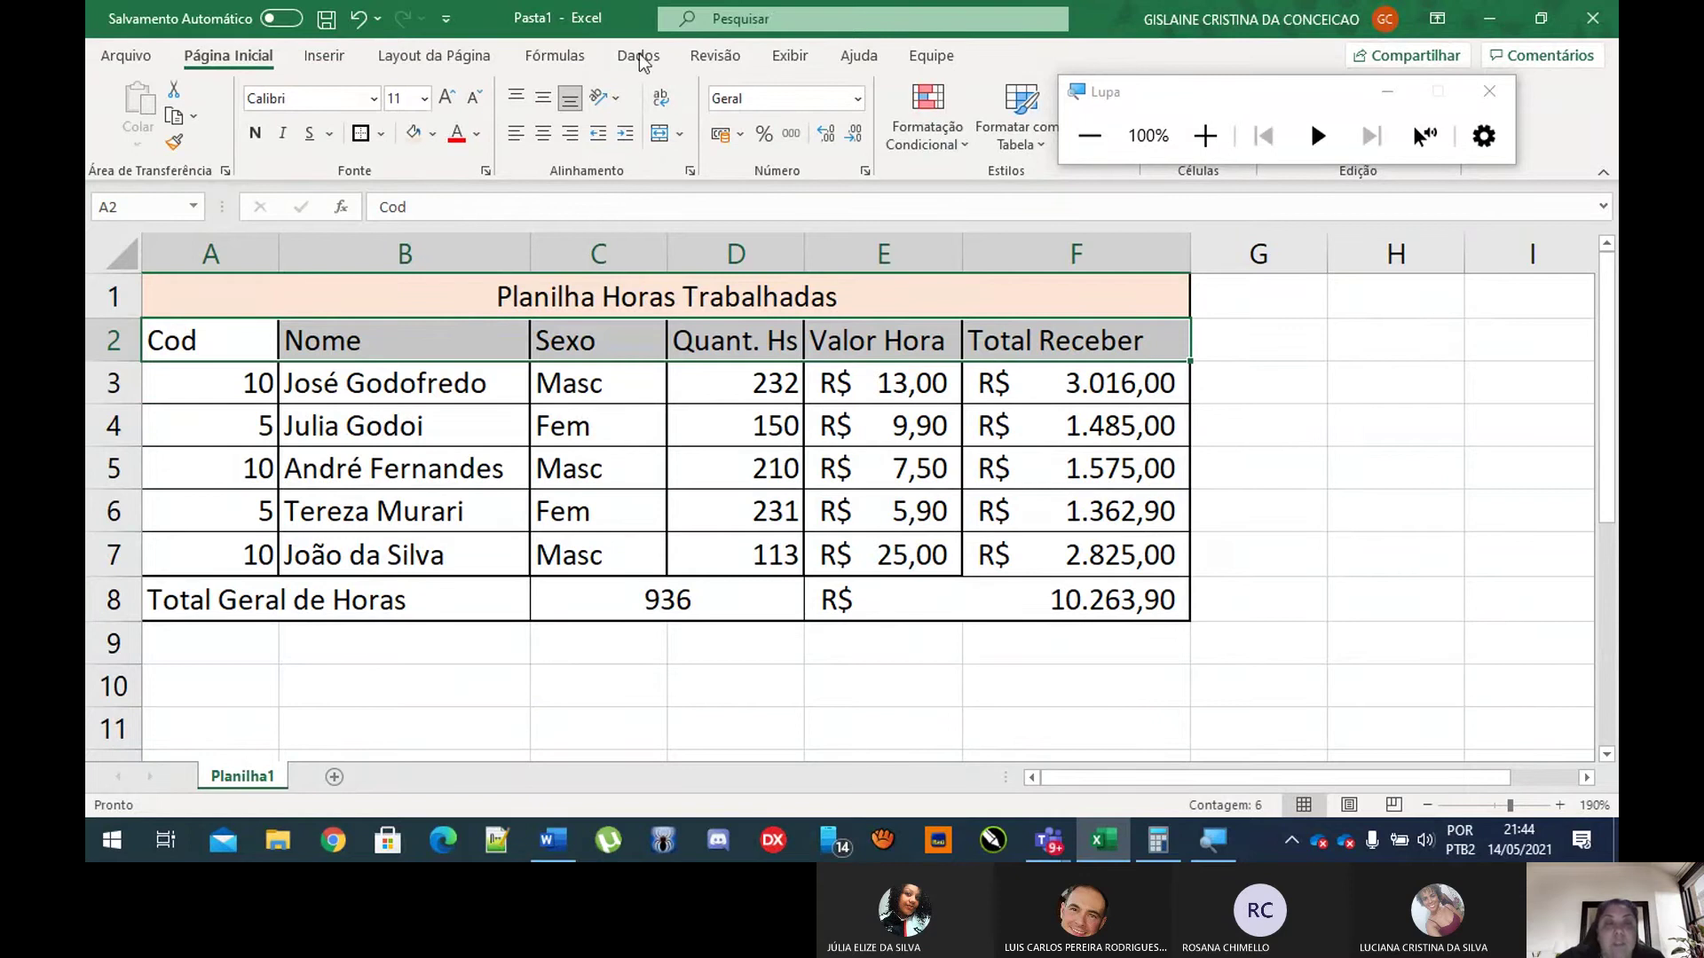
{"action": "left_click", "coordinate": [544, 134]}
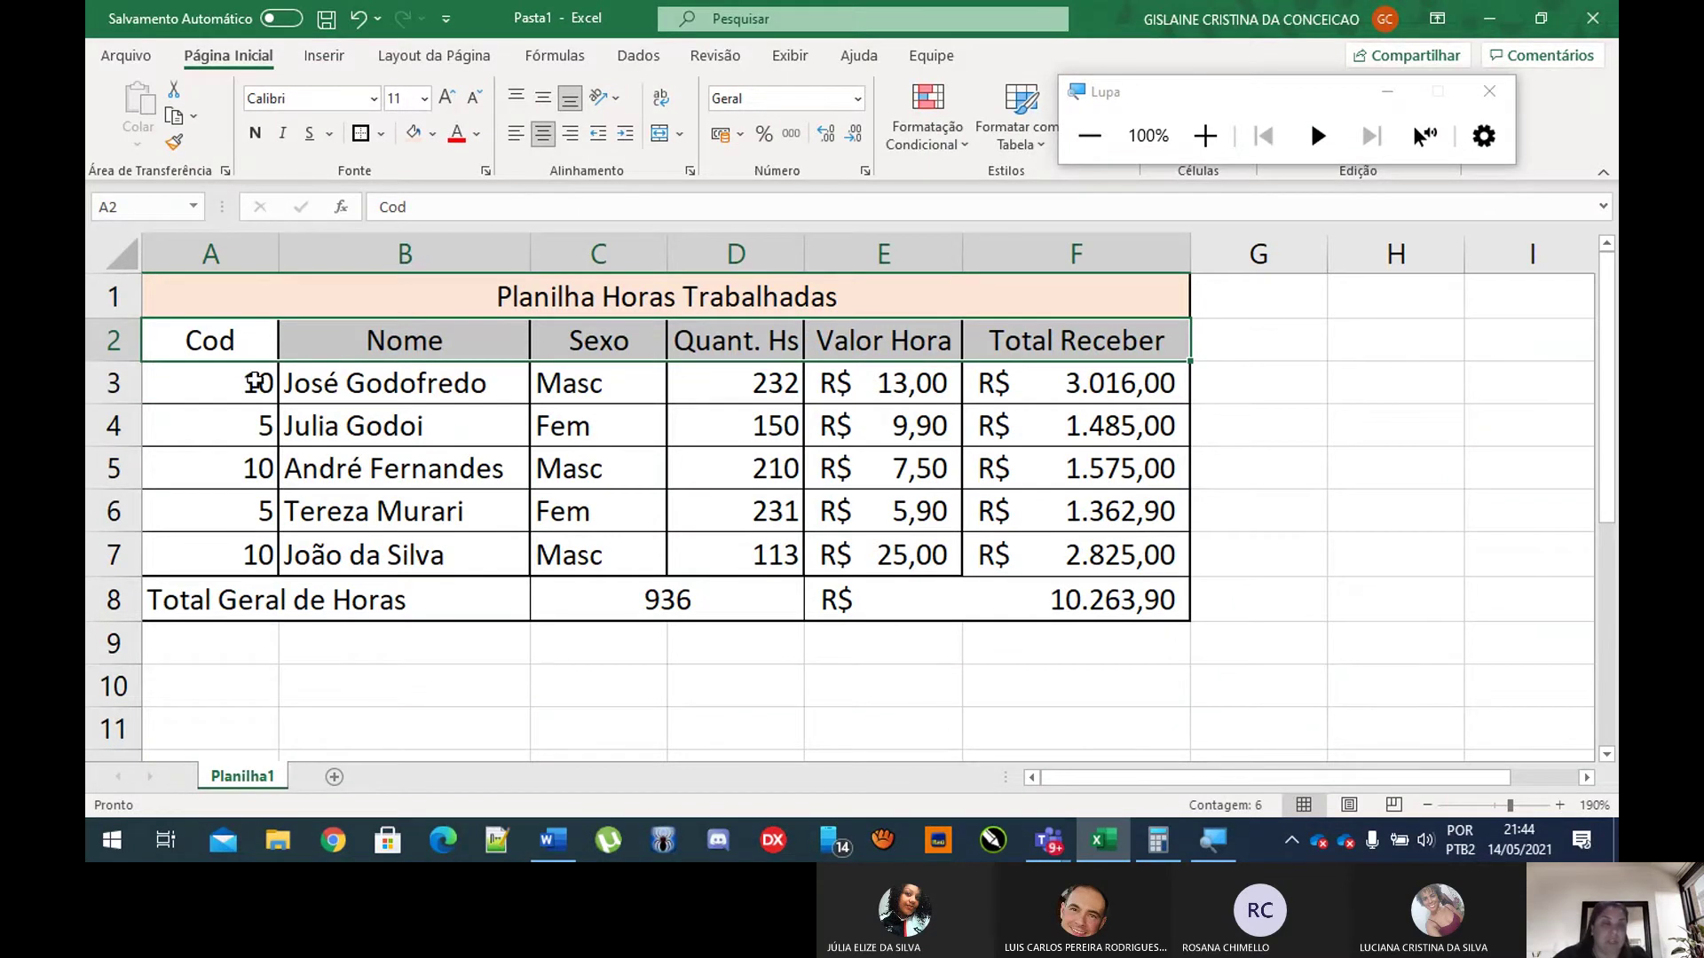
{"action": "left_click_drag", "start_coordinate": [255, 381], "coordinate": [1140, 555]}
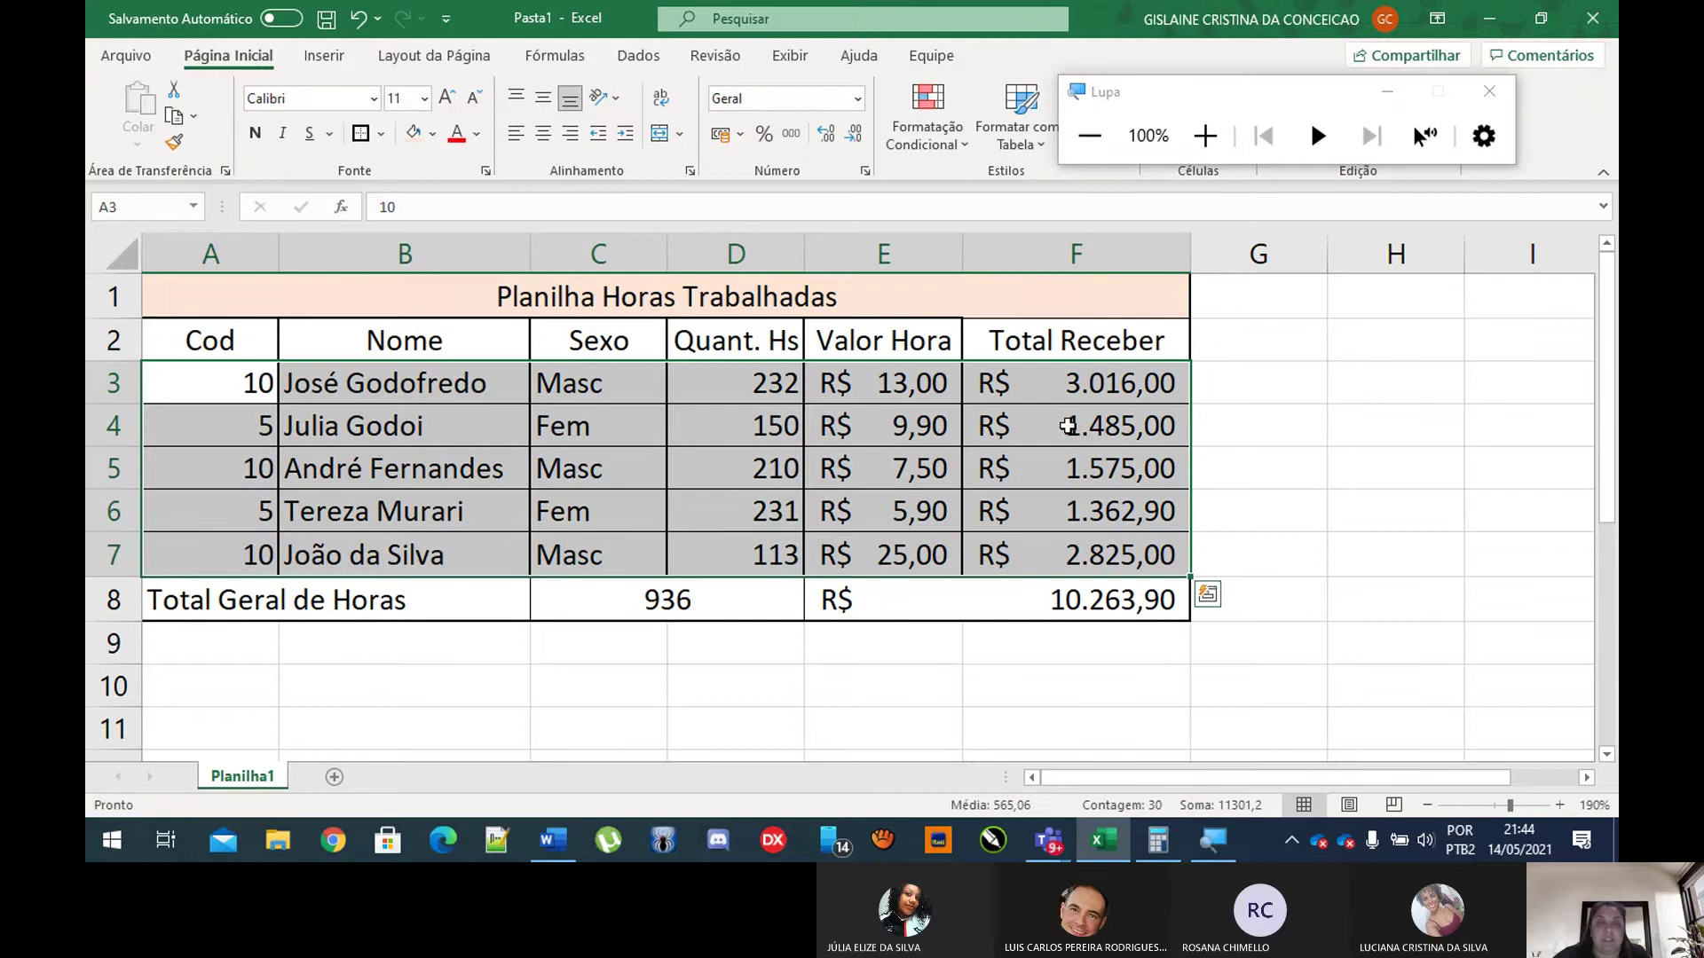
{"action": "left_click", "coordinate": [554, 142]}
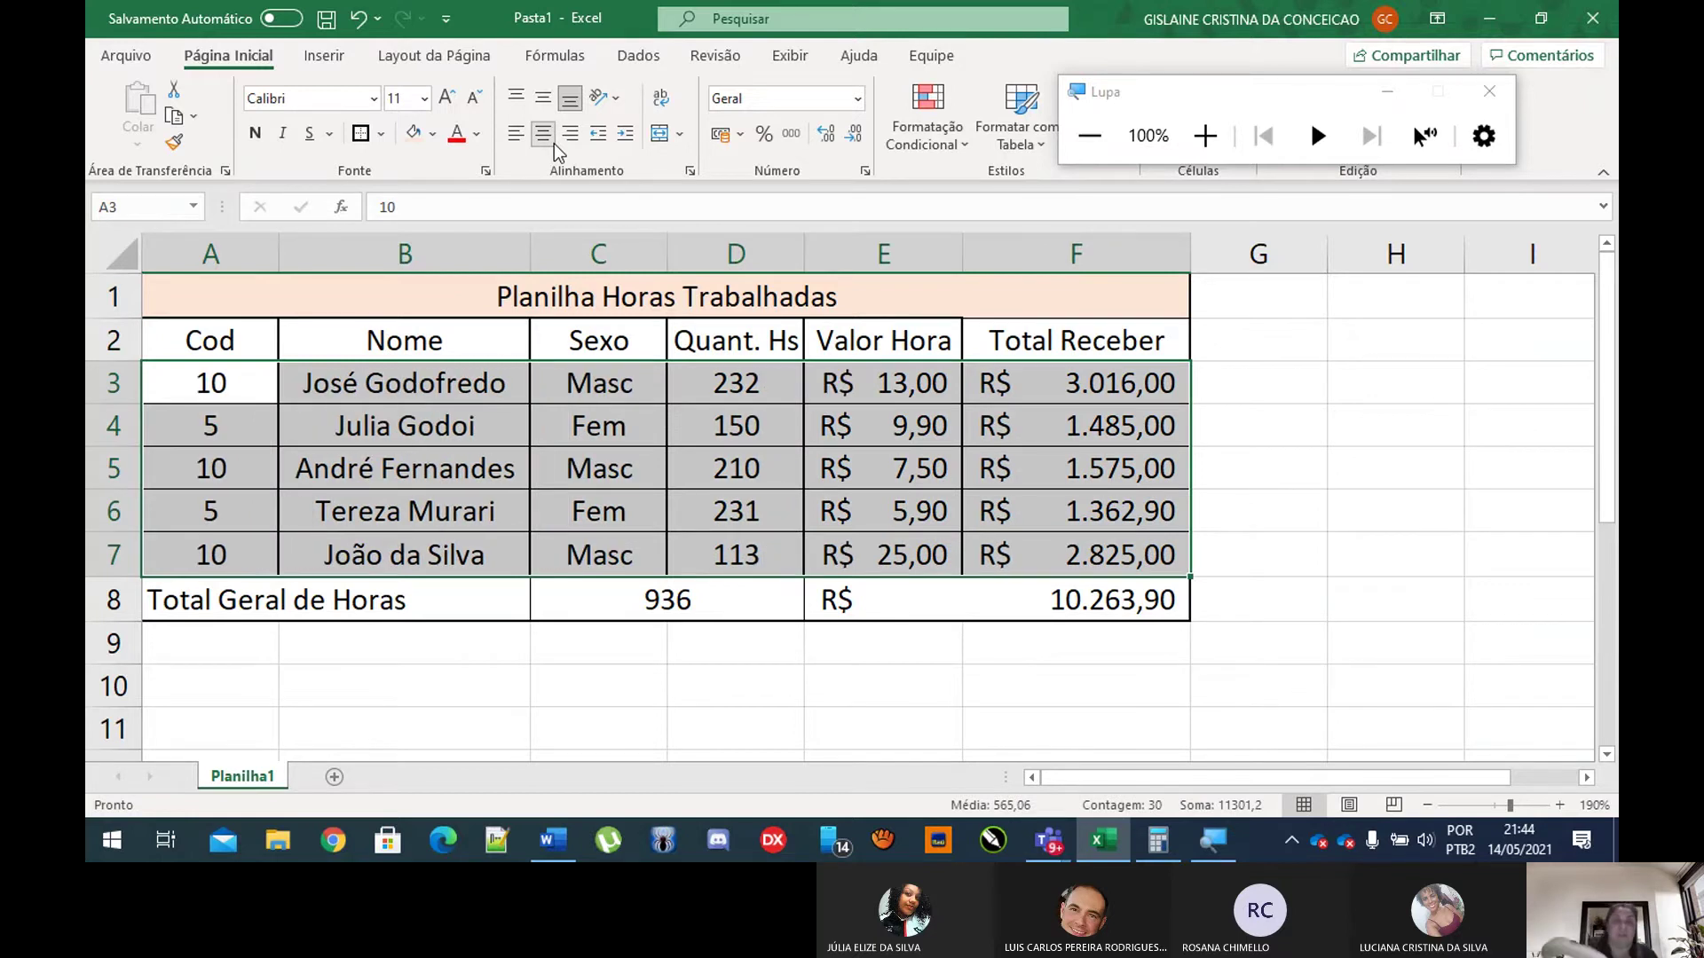
Step: Fill cells B8:D8 in the totals row with the same light orange as the title
{"action": "left_click", "coordinate": [452, 632]}
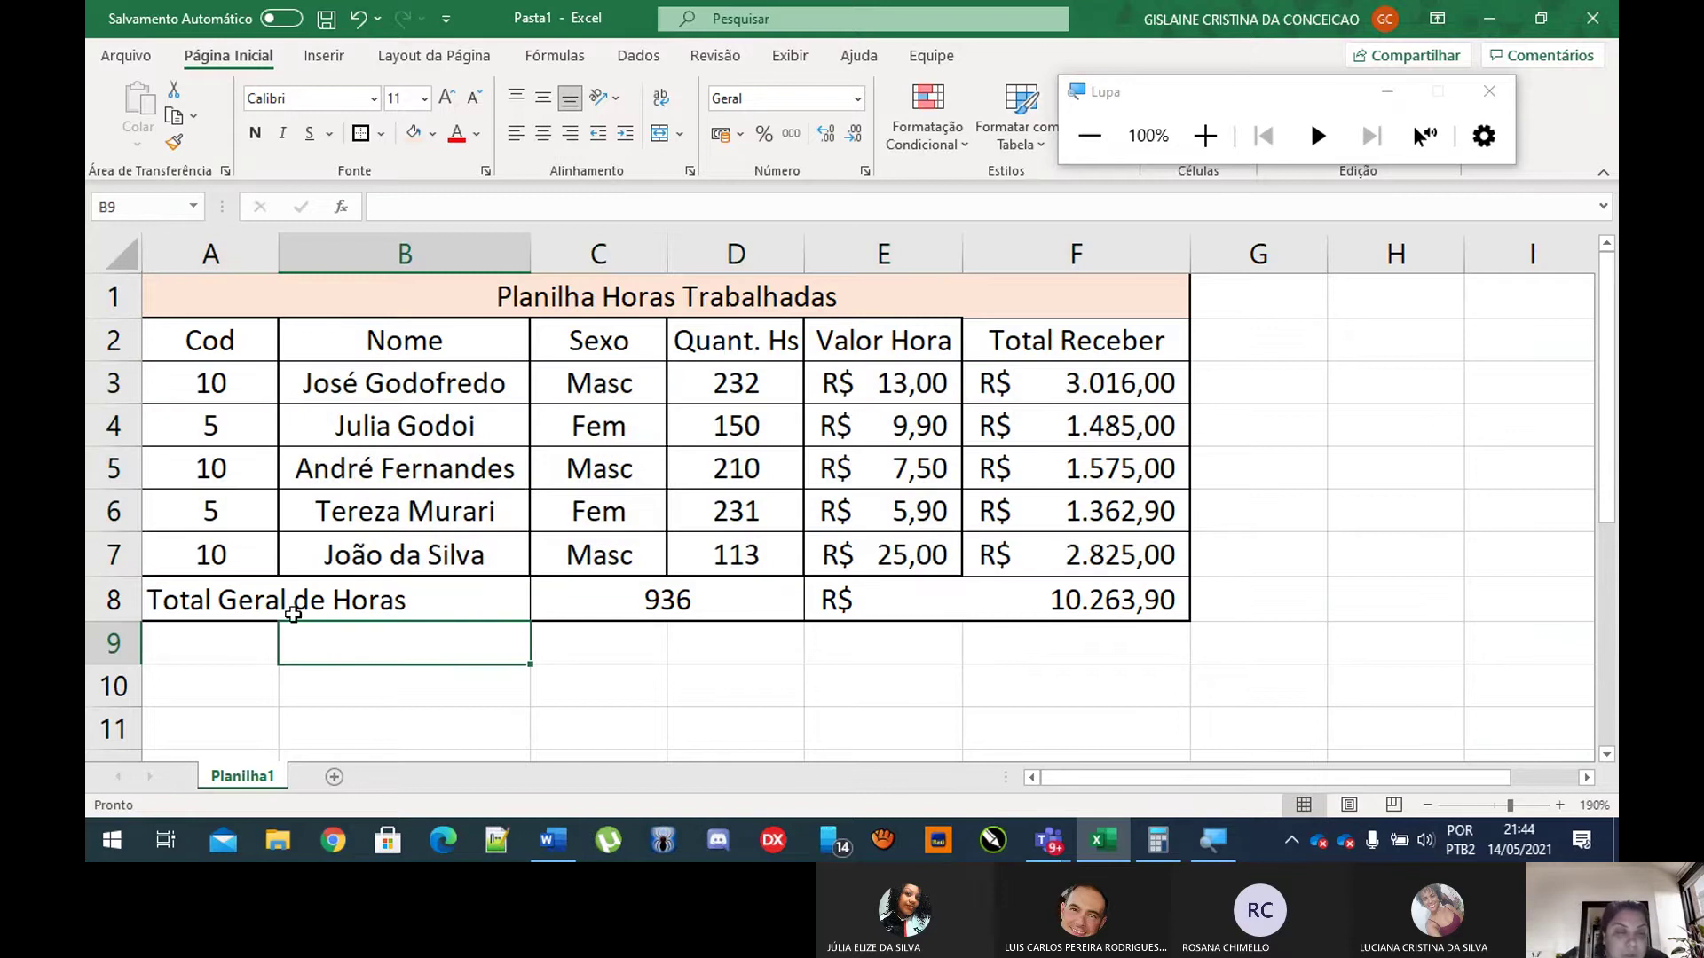
{"action": "left_click_drag", "start_coordinate": [249, 602], "coordinate": [924, 609]}
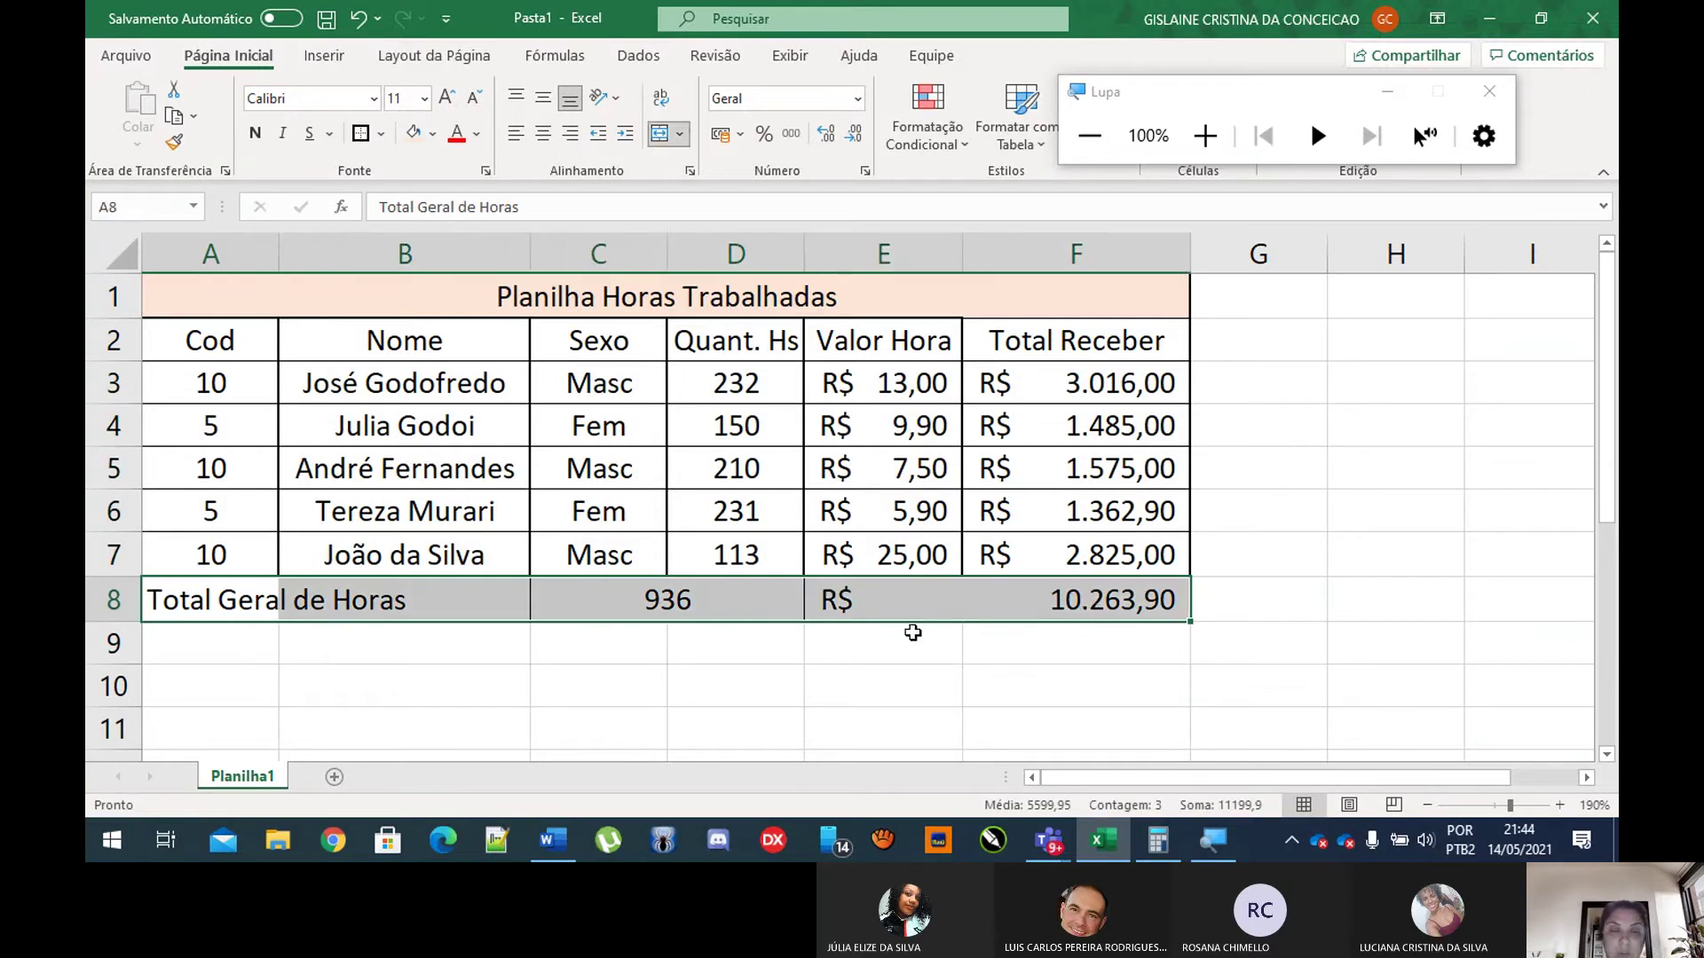
{"action": "left_click", "coordinate": [829, 641]}
{"action": "left_click_drag", "start_coordinate": [484, 600], "coordinate": [662, 591]}
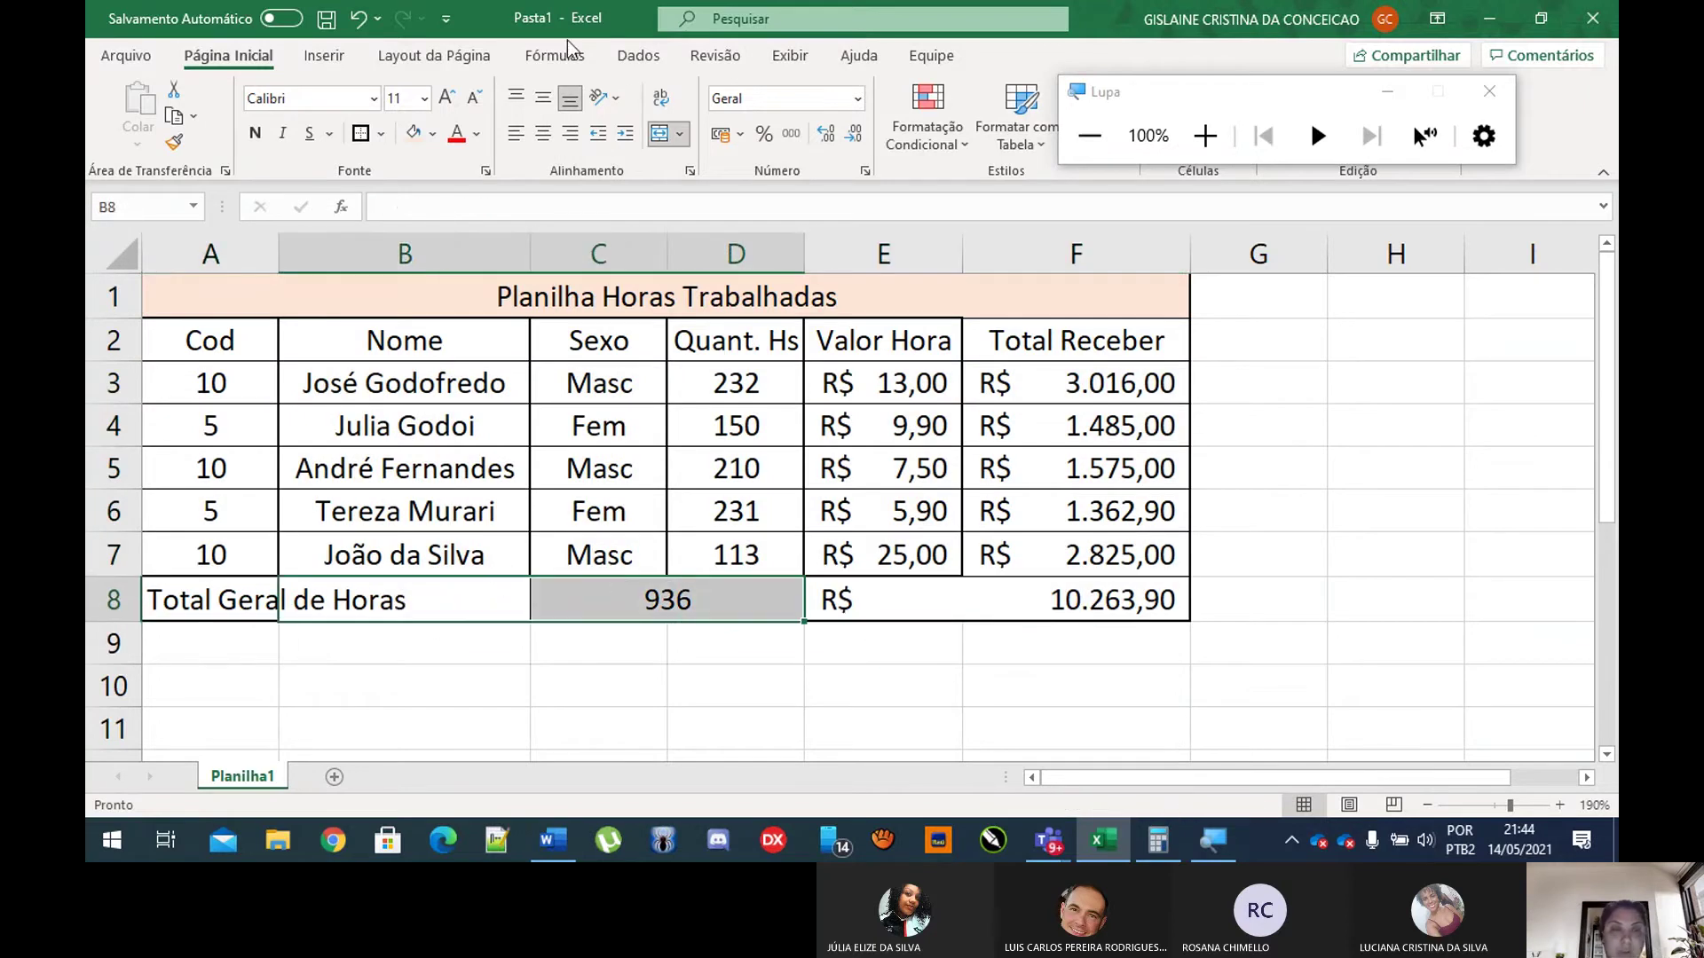
{"action": "left_click", "coordinate": [405, 137]}
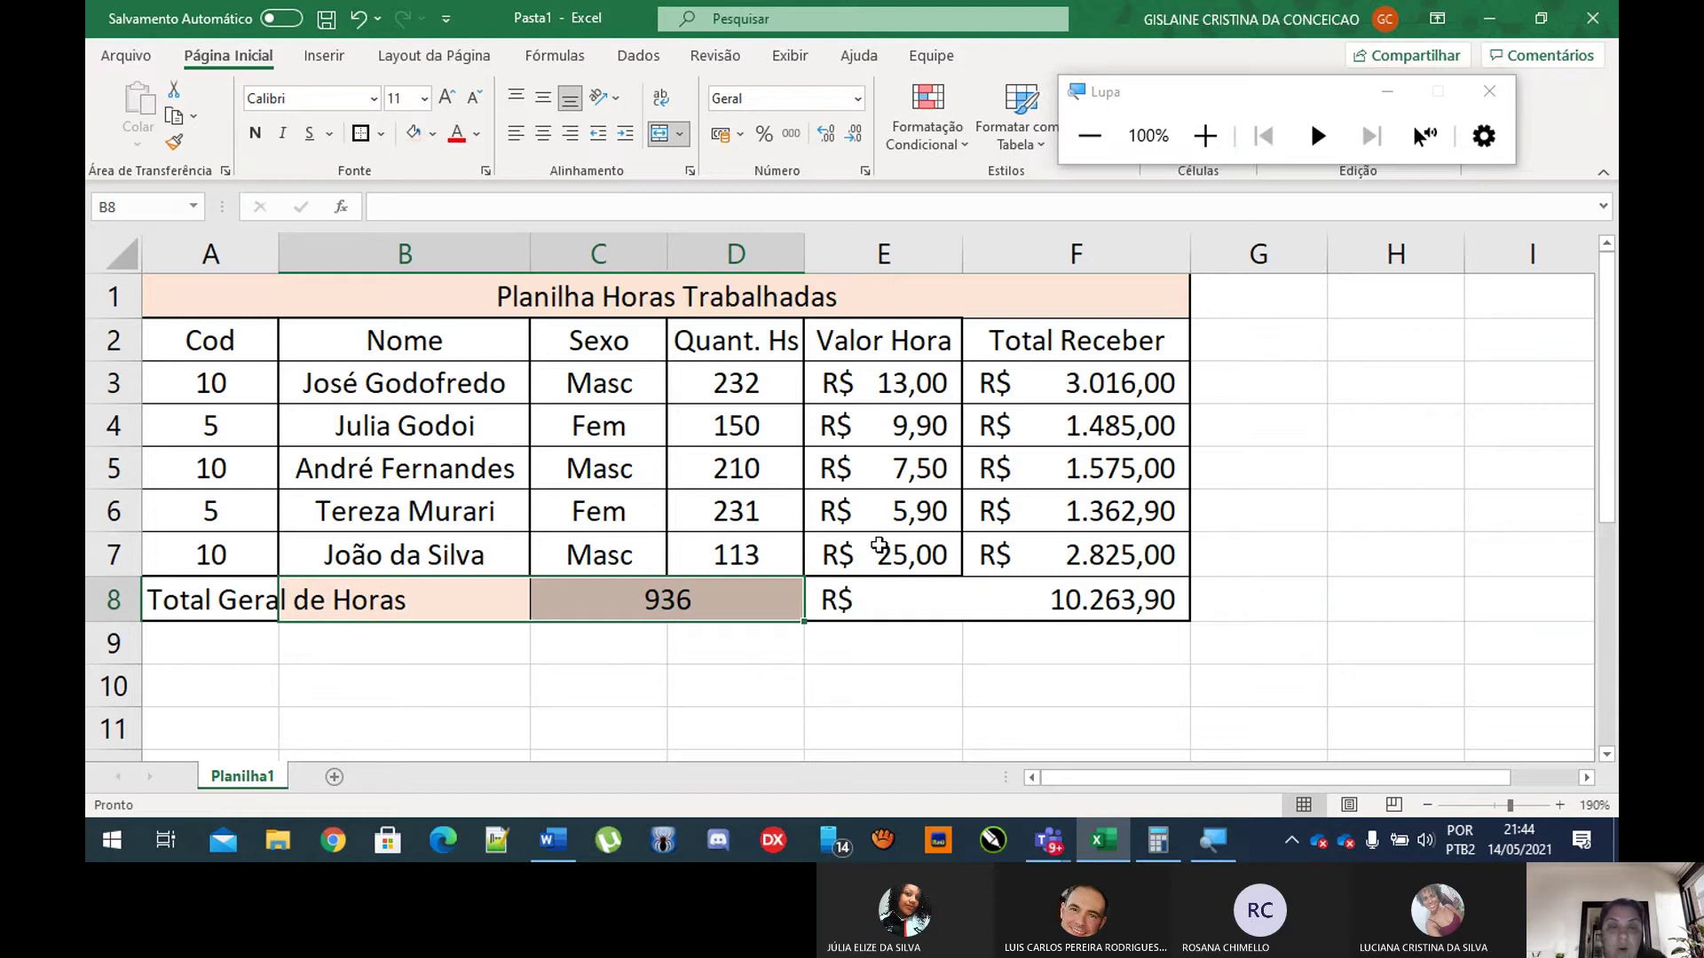
{"action": "left_click", "coordinate": [917, 635]}
Step: Fill the merged Total Receber sum cell E8:F8 with the light gray theme color
{"action": "left_click", "coordinate": [895, 603]}
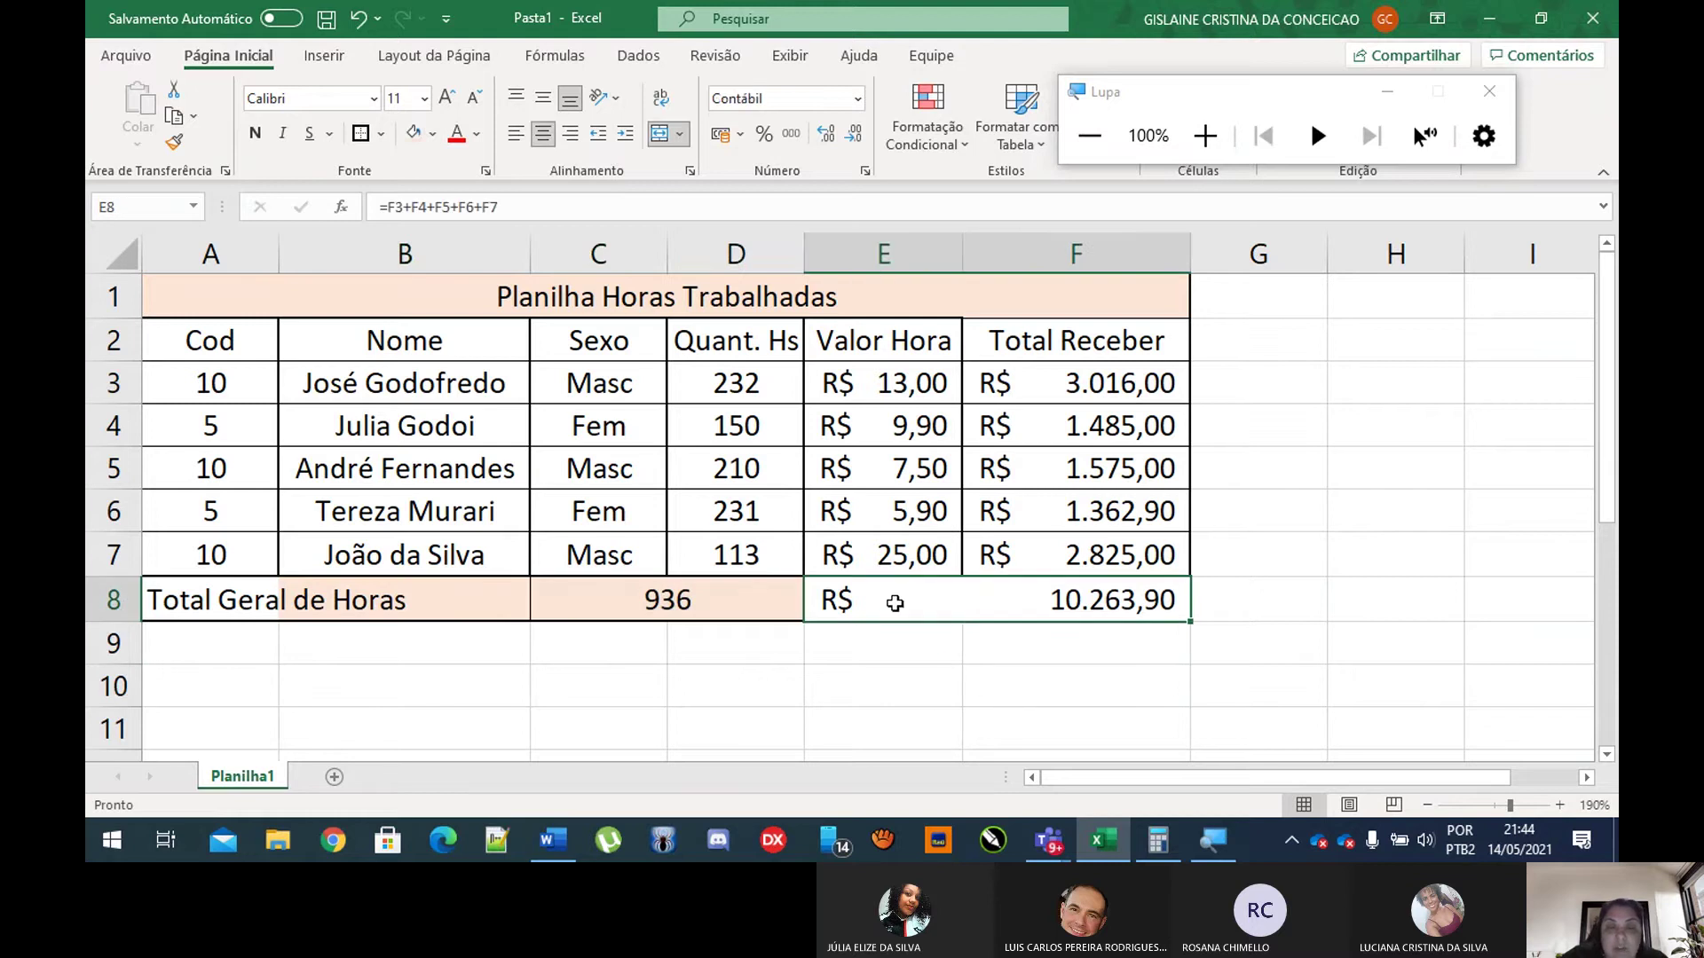
{"action": "left_click", "coordinate": [433, 135]}
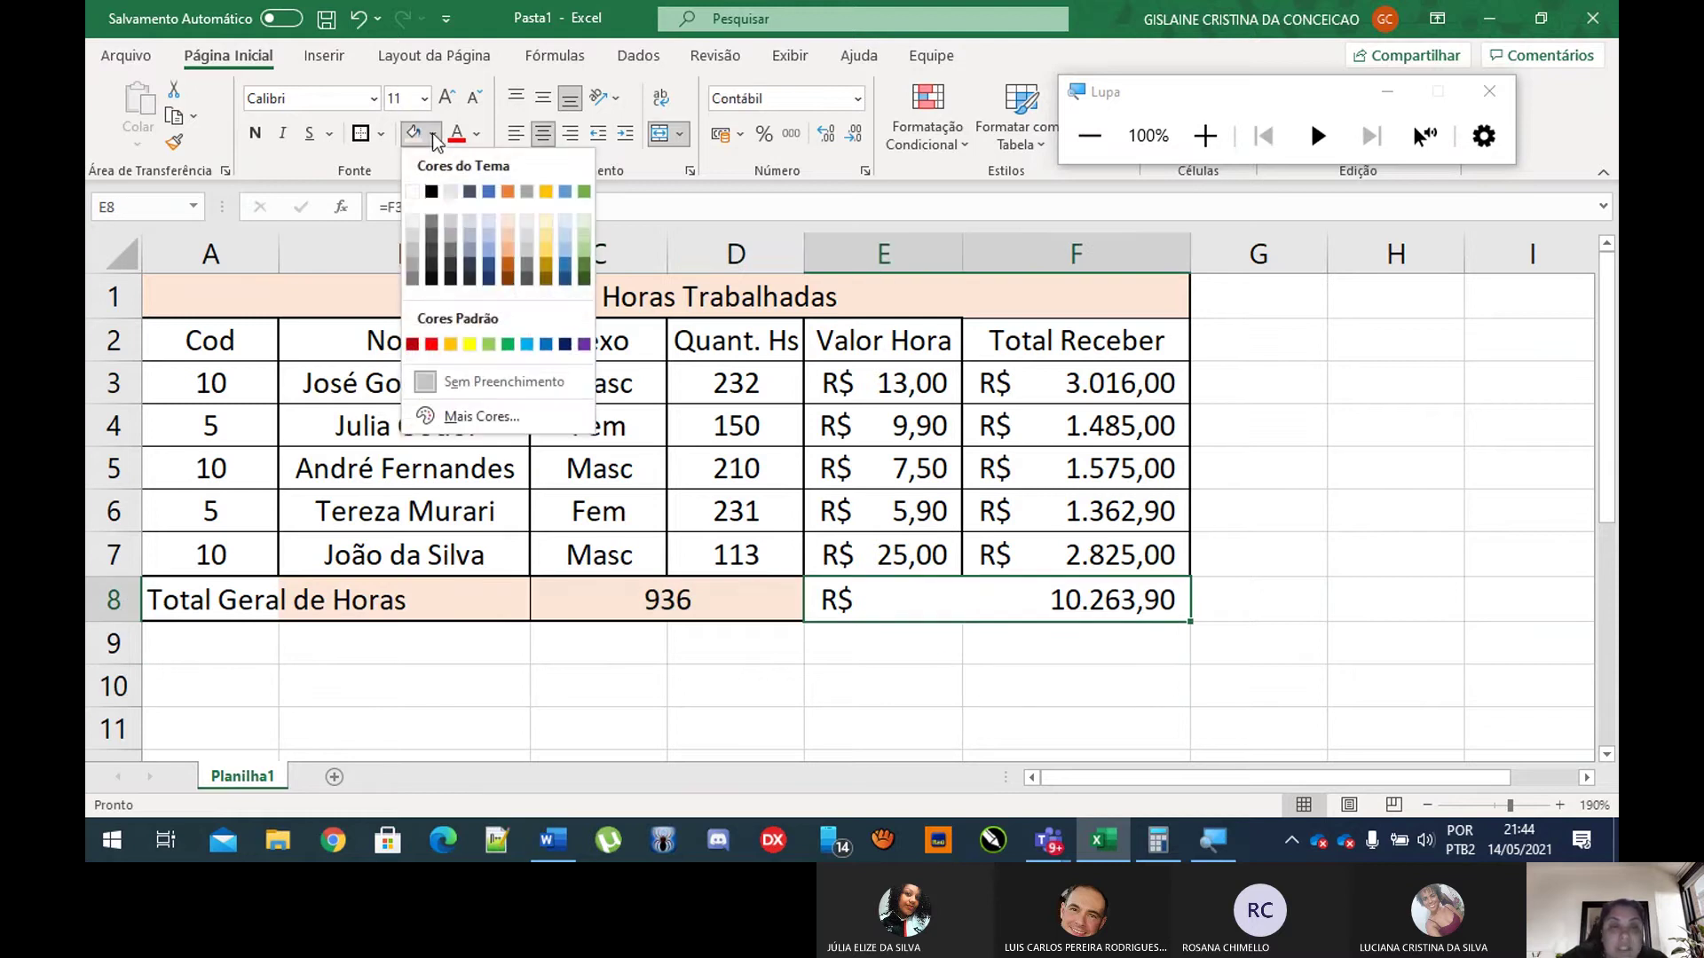
{"action": "left_click", "coordinate": [449, 191]}
{"action": "left_click", "coordinate": [1346, 560]}
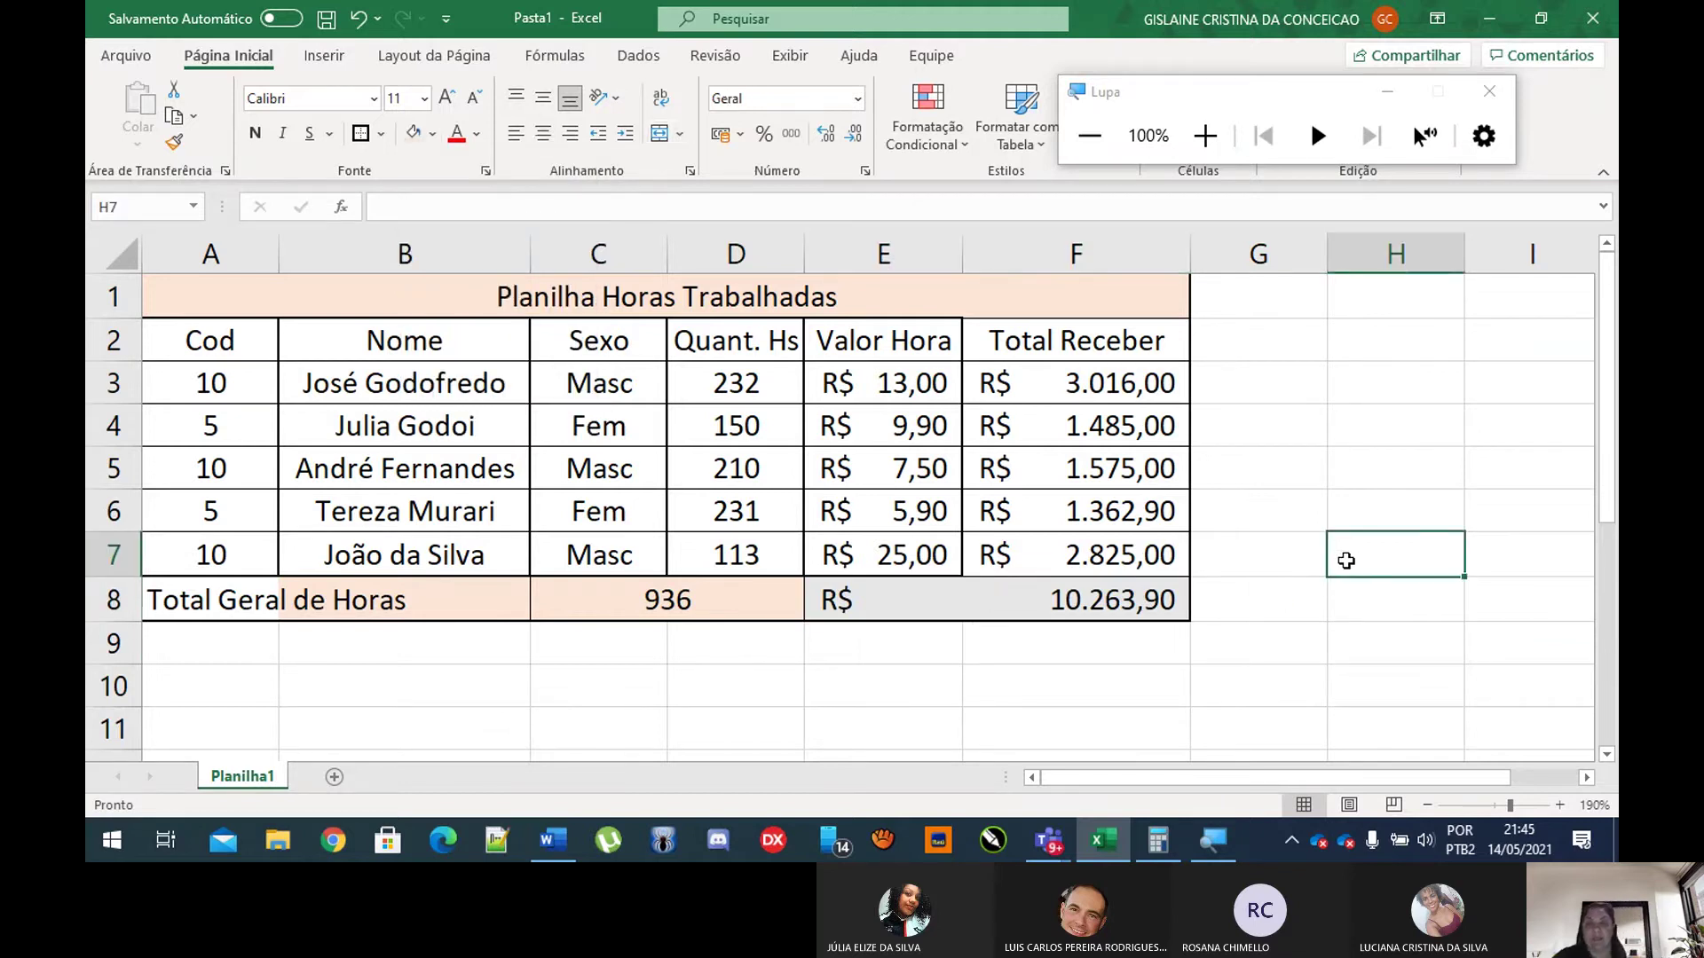
Step: Switch to the Teams meeting window to check the participants and chat, and return to the Excel worksheet
{"action": "left_click", "coordinate": [1166, 603]}
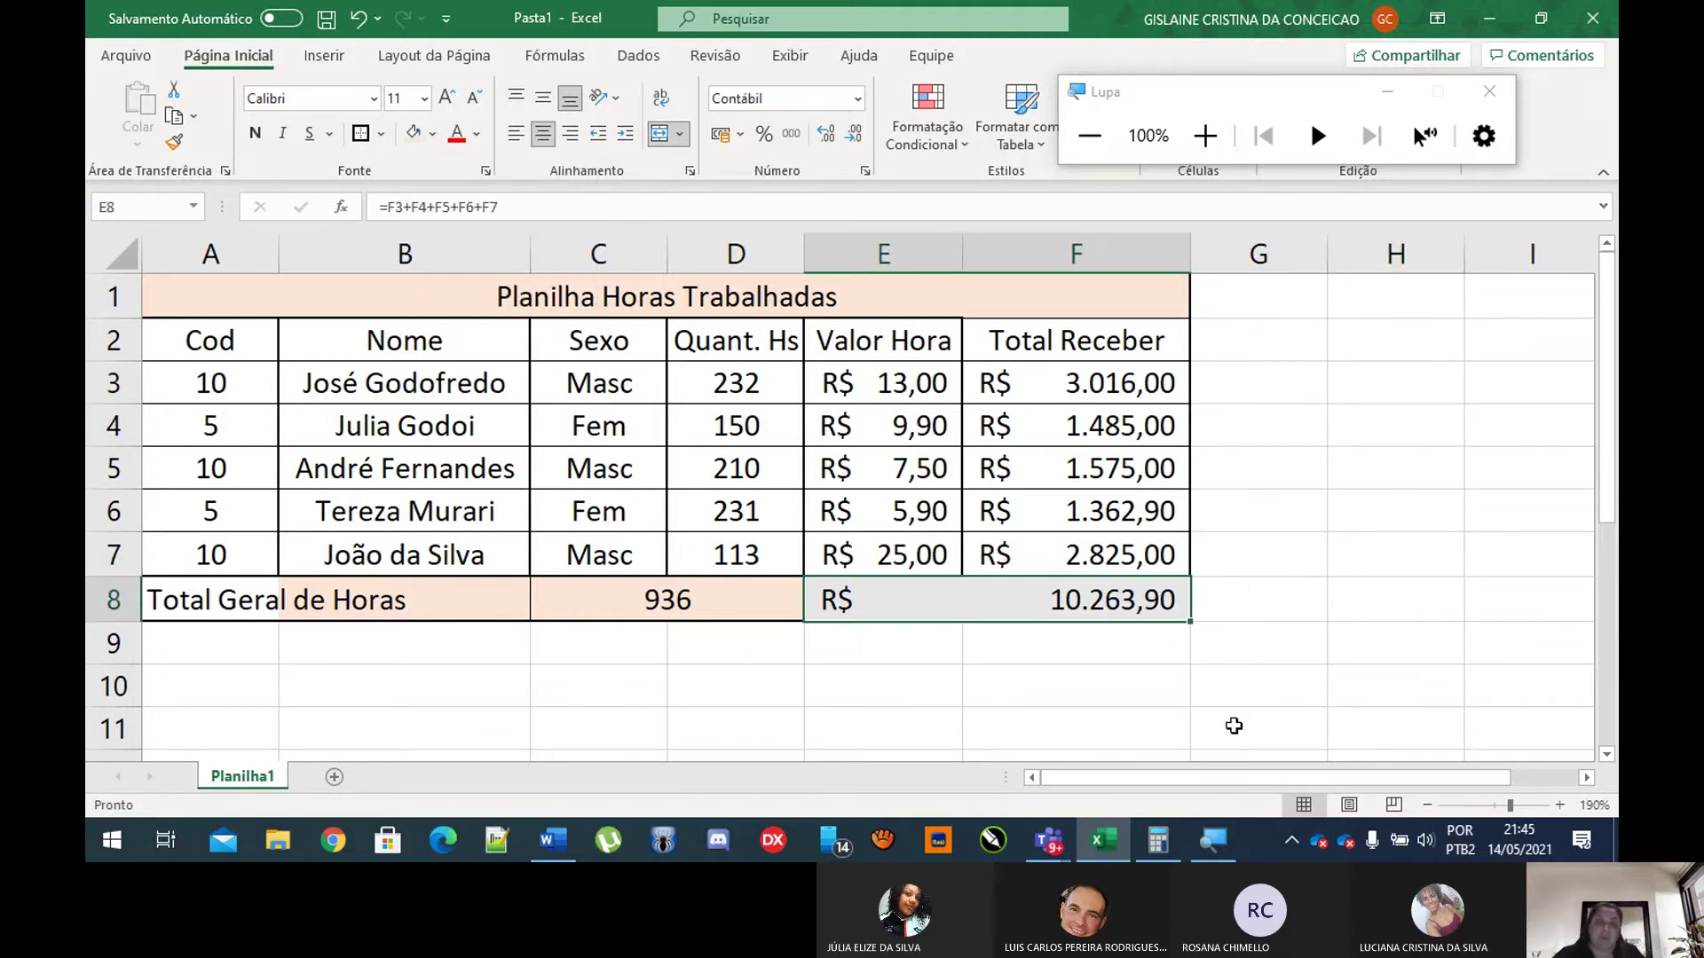
{"action": "left_click", "coordinate": [1476, 565]}
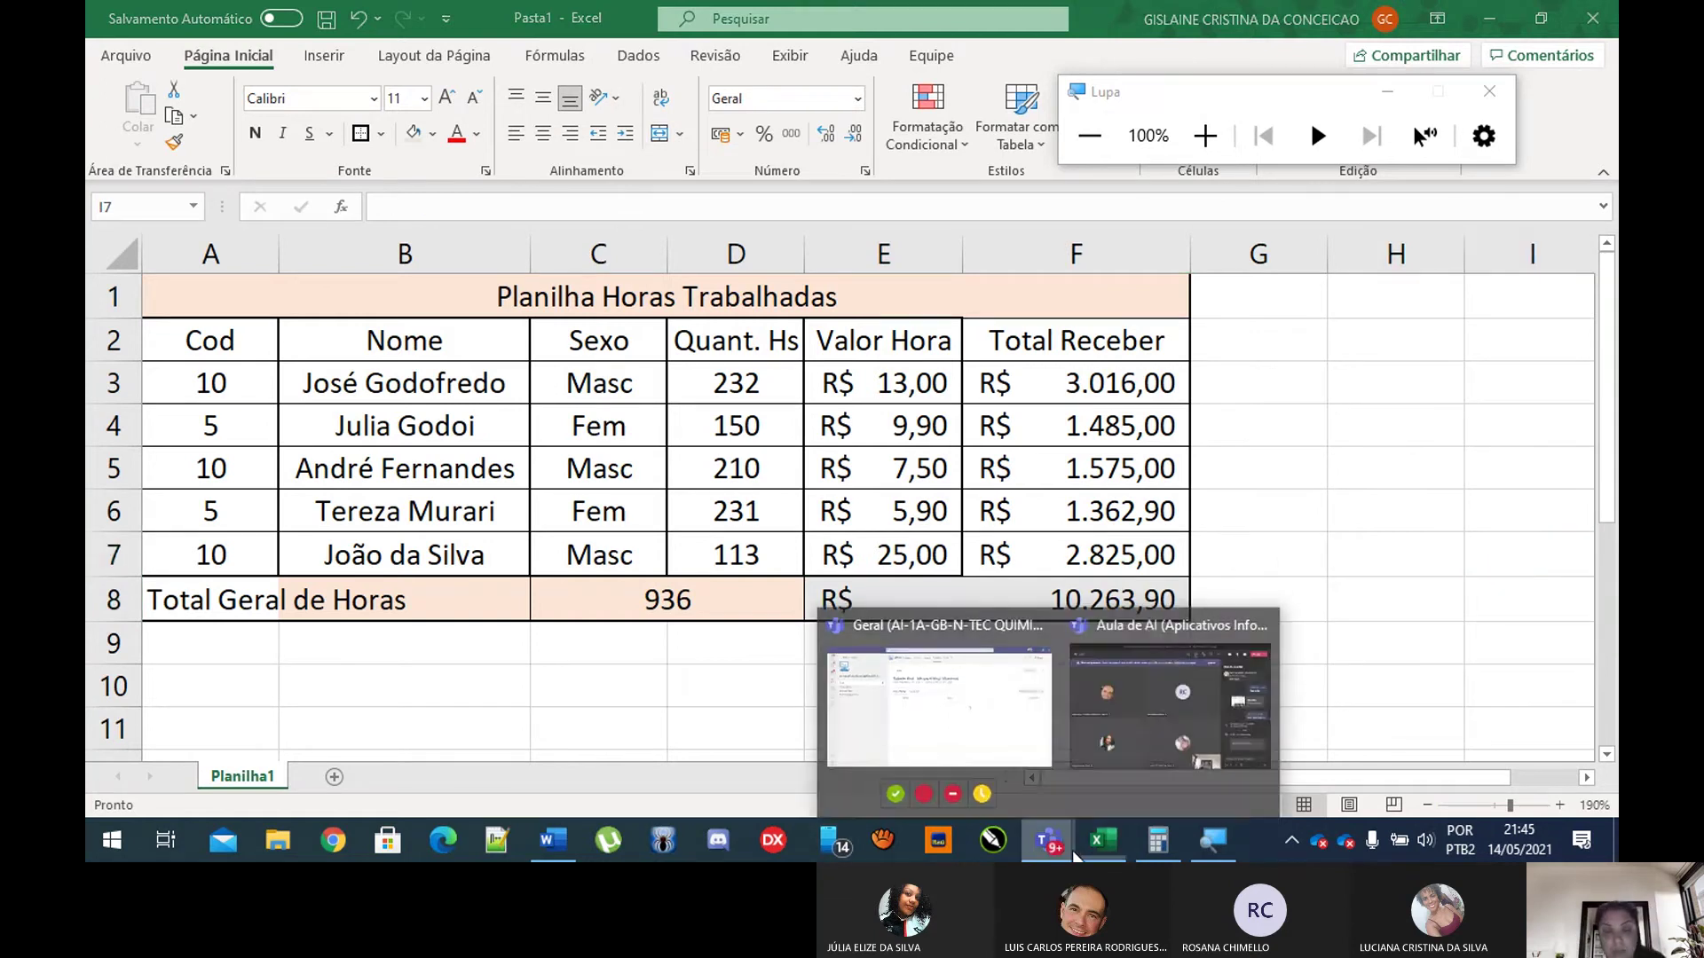
{"action": "left_click", "coordinate": [1049, 840]}
{"action": "left_click", "coordinate": [1092, 703]}
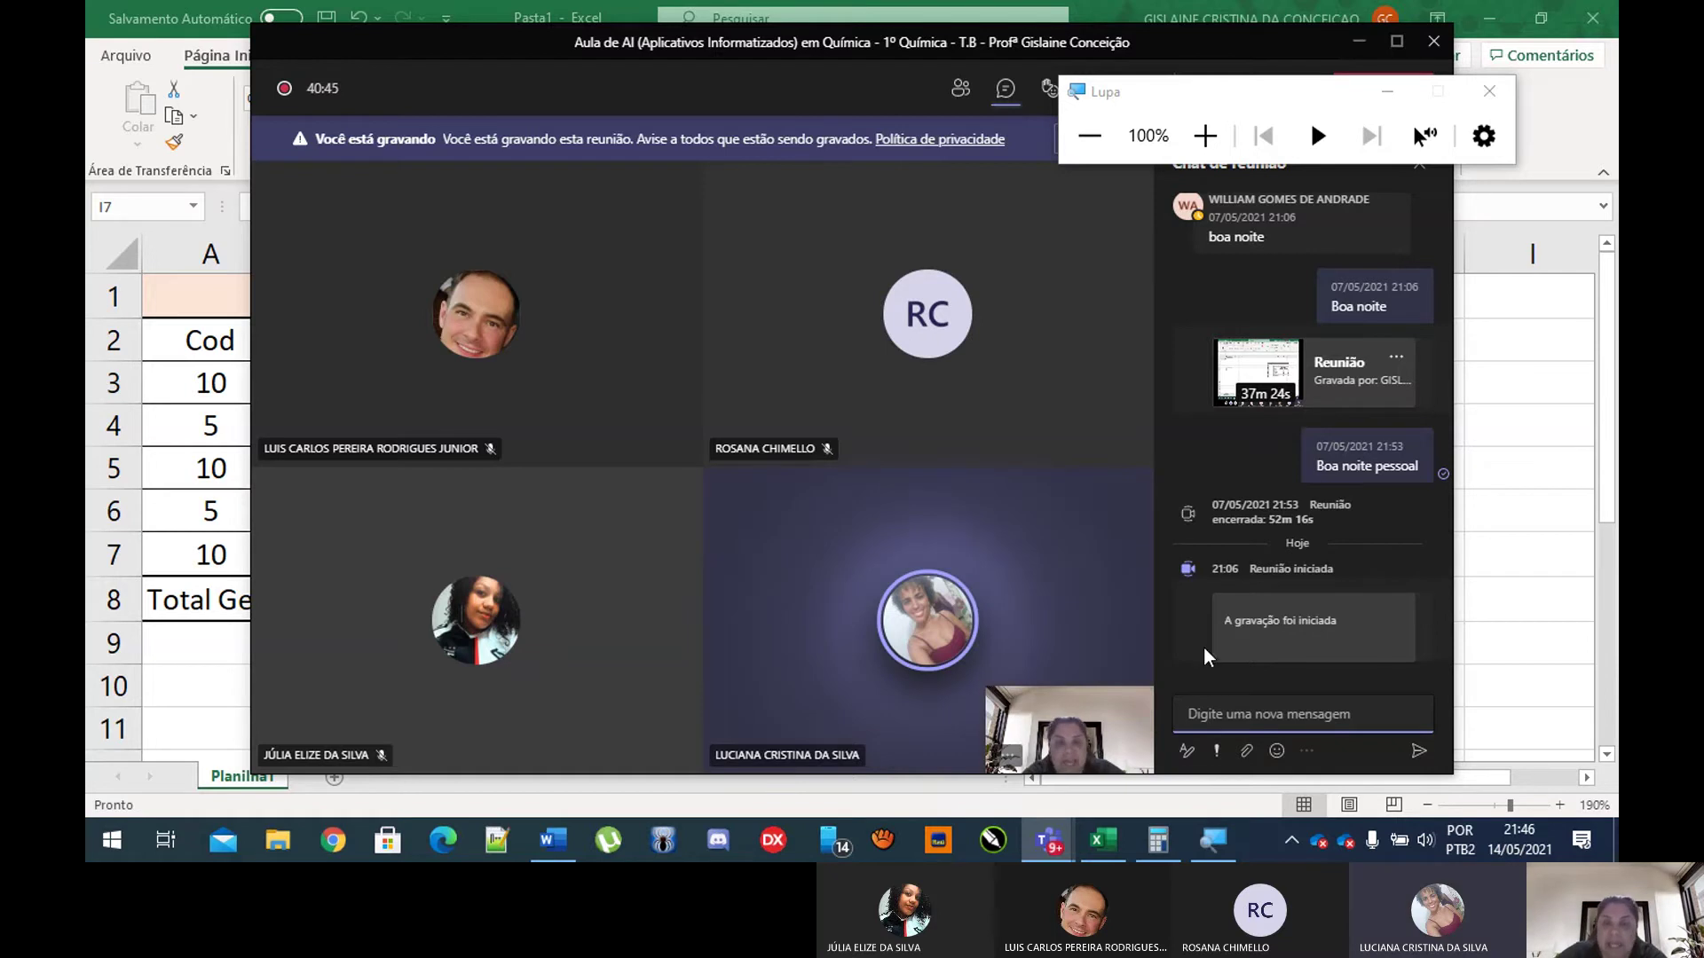
{"action": "left_click", "coordinate": [198, 649]}
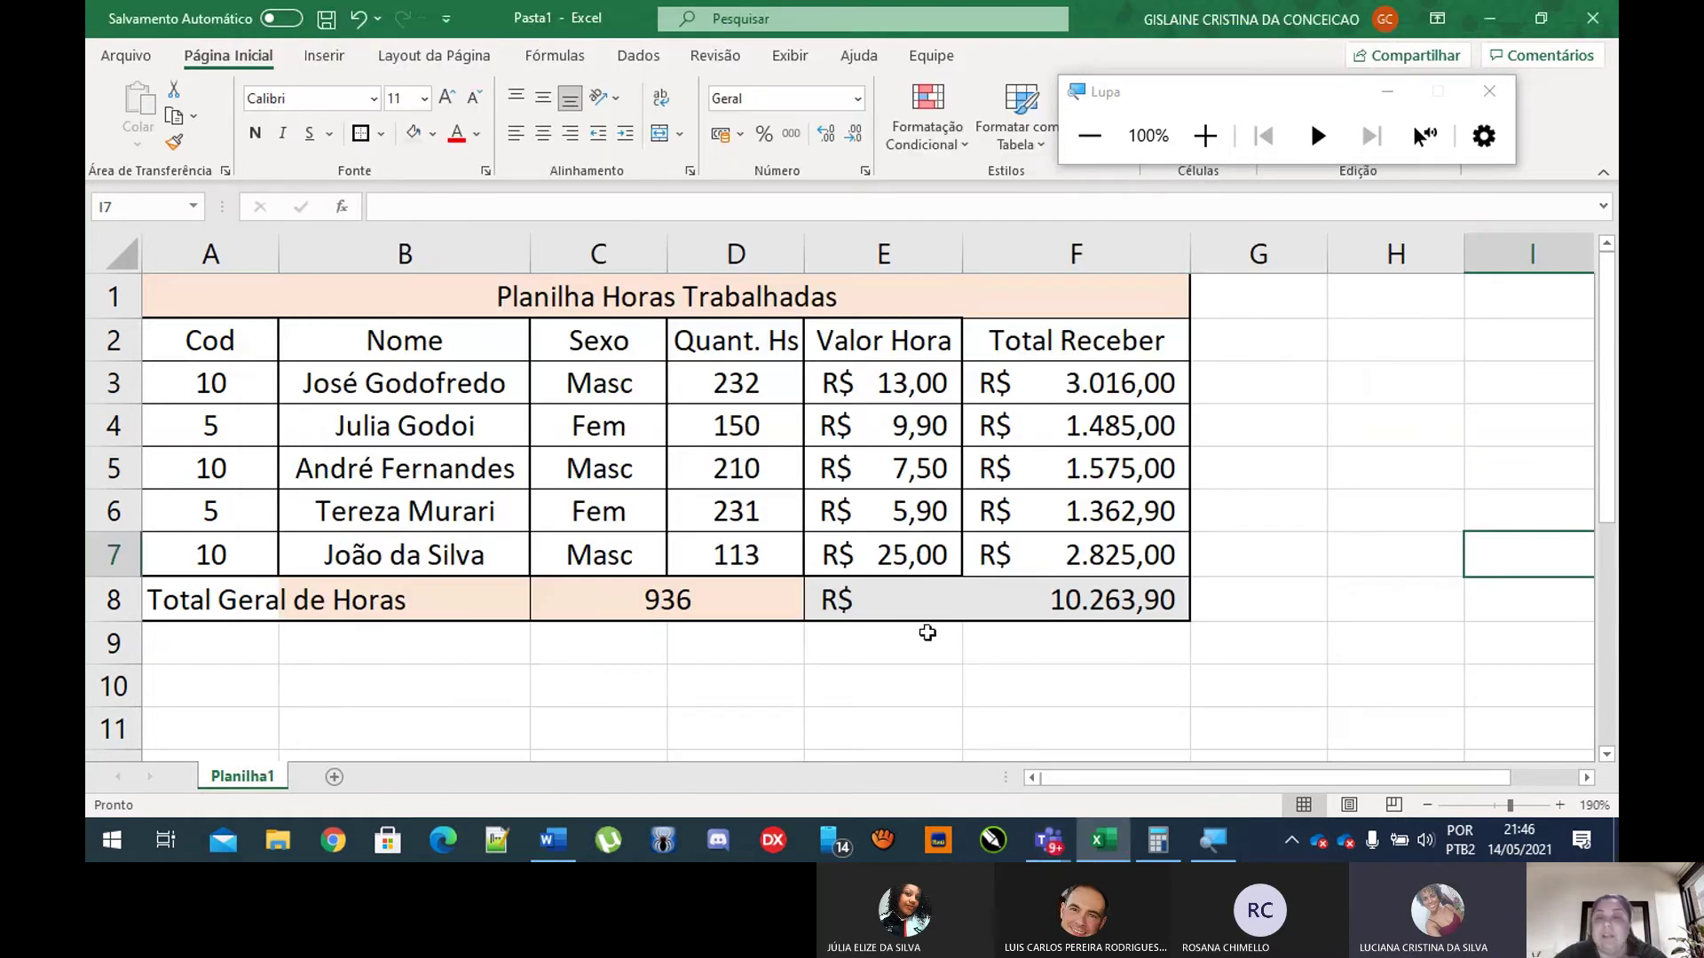
Step: Outline the Total Receber column block F2:F7 with Bordas Externas Espessas
{"action": "left_click", "coordinate": [1210, 559]}
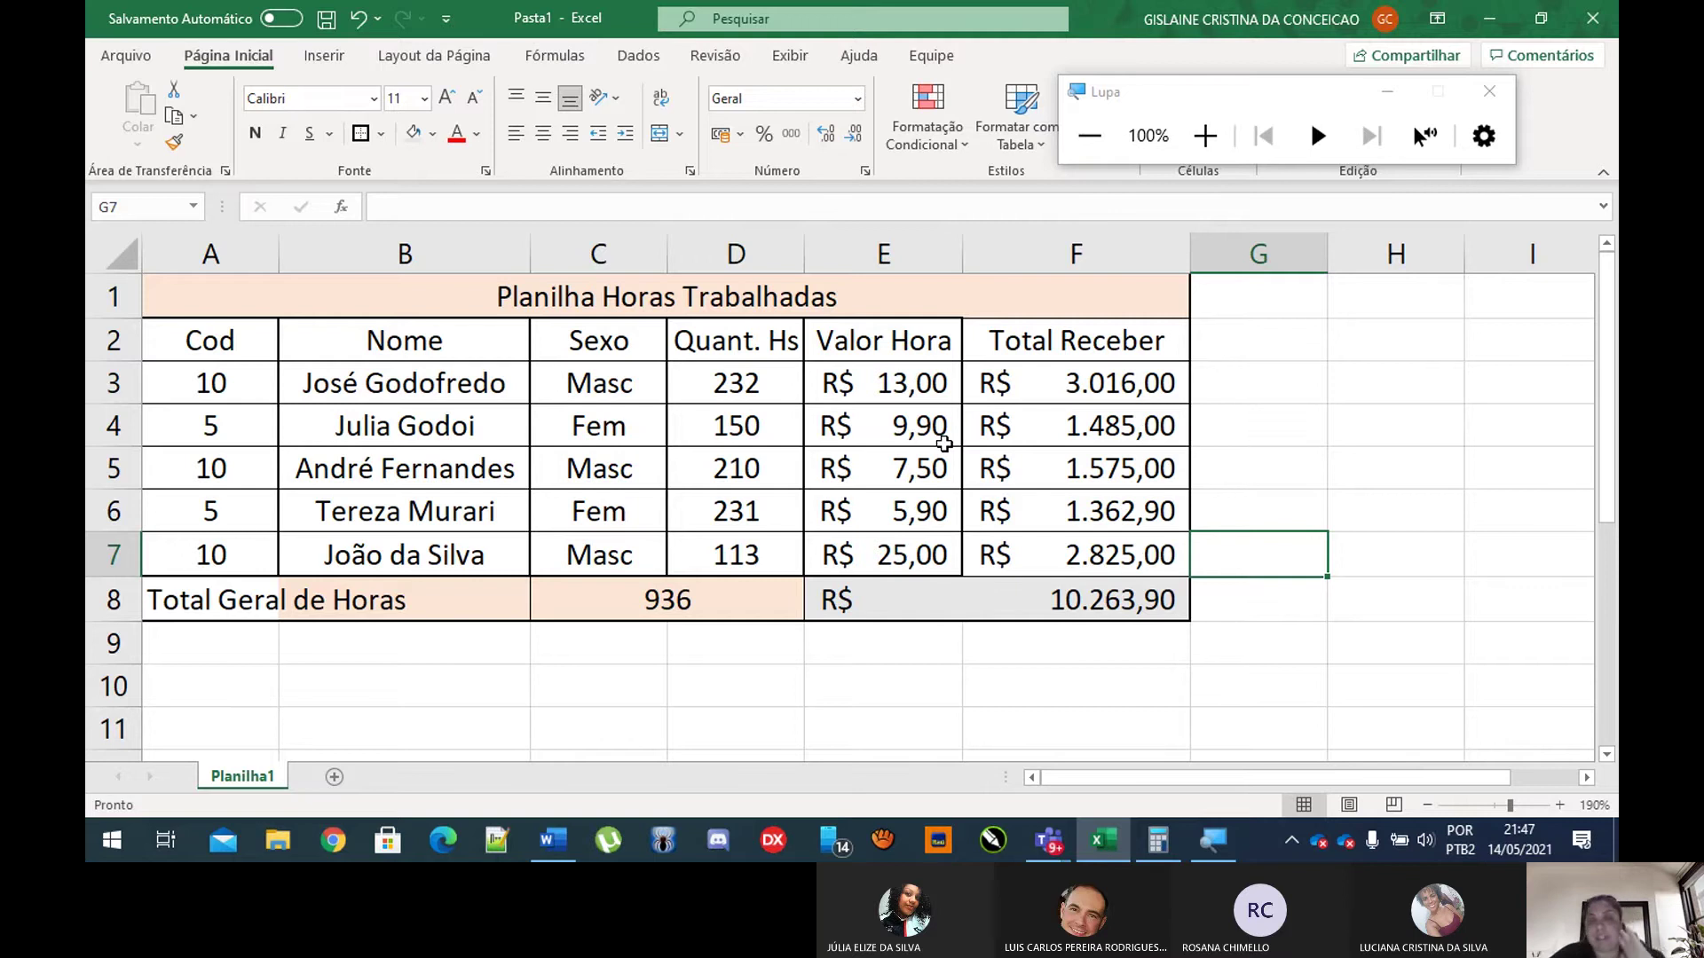
{"action": "left_click", "coordinate": [1255, 422]}
{"action": "left_click", "coordinate": [1104, 339]}
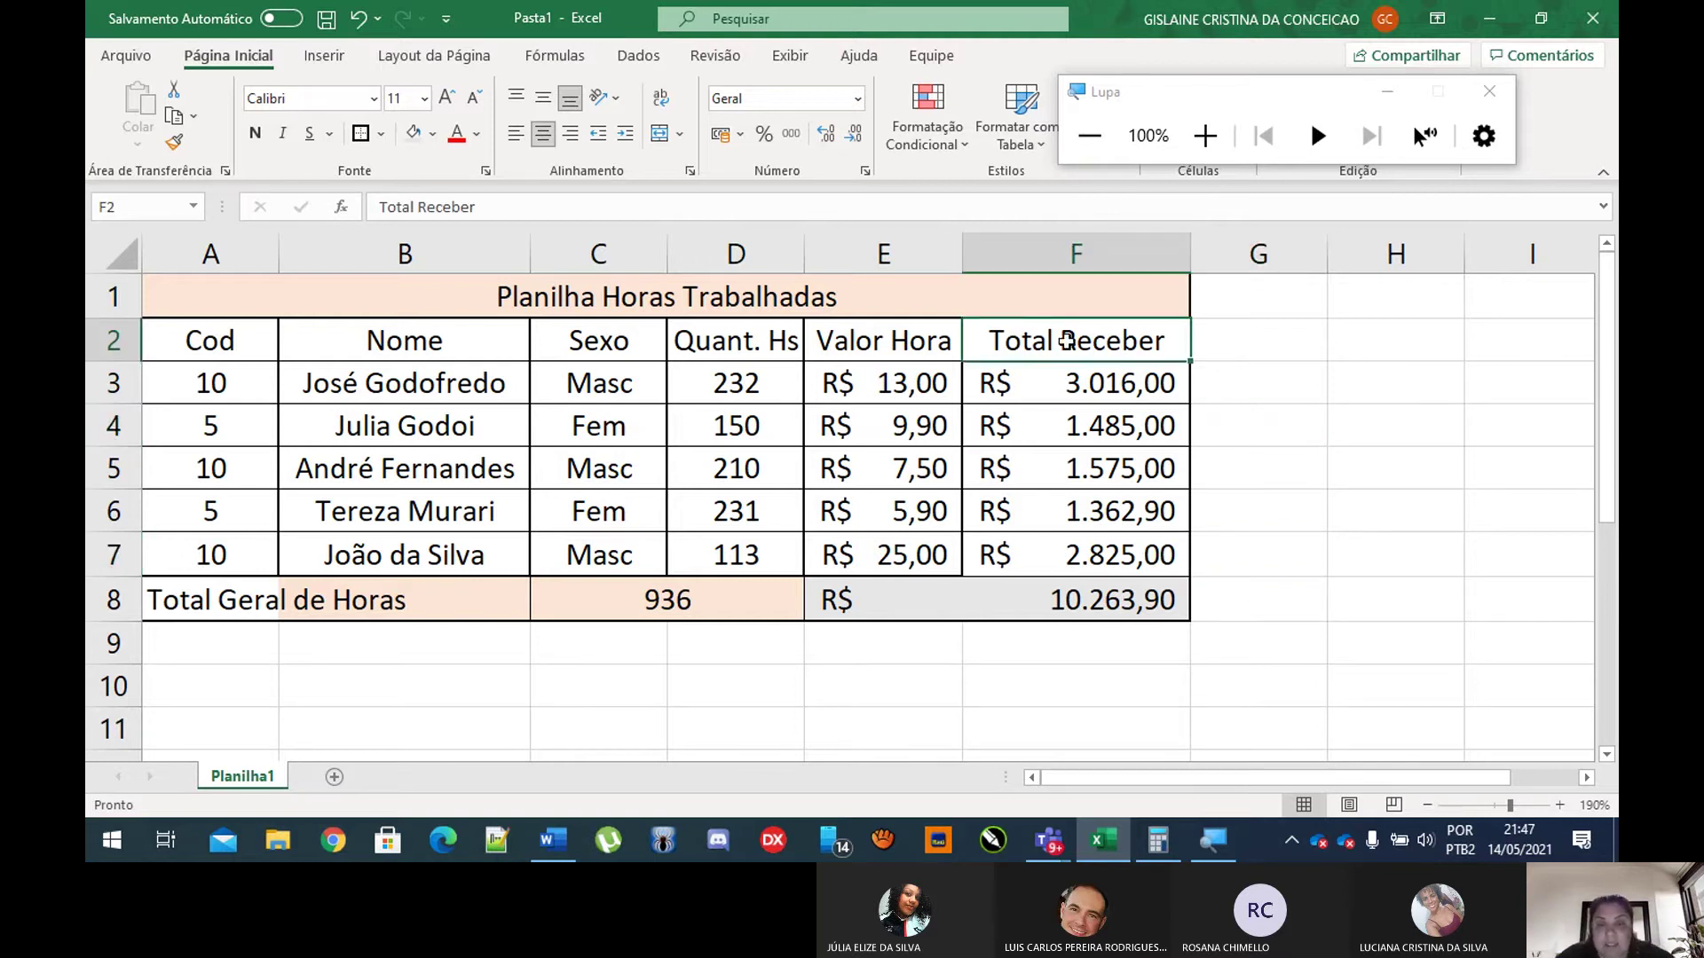
{"action": "left_click_drag", "start_coordinate": [1066, 340], "coordinate": [1025, 544]}
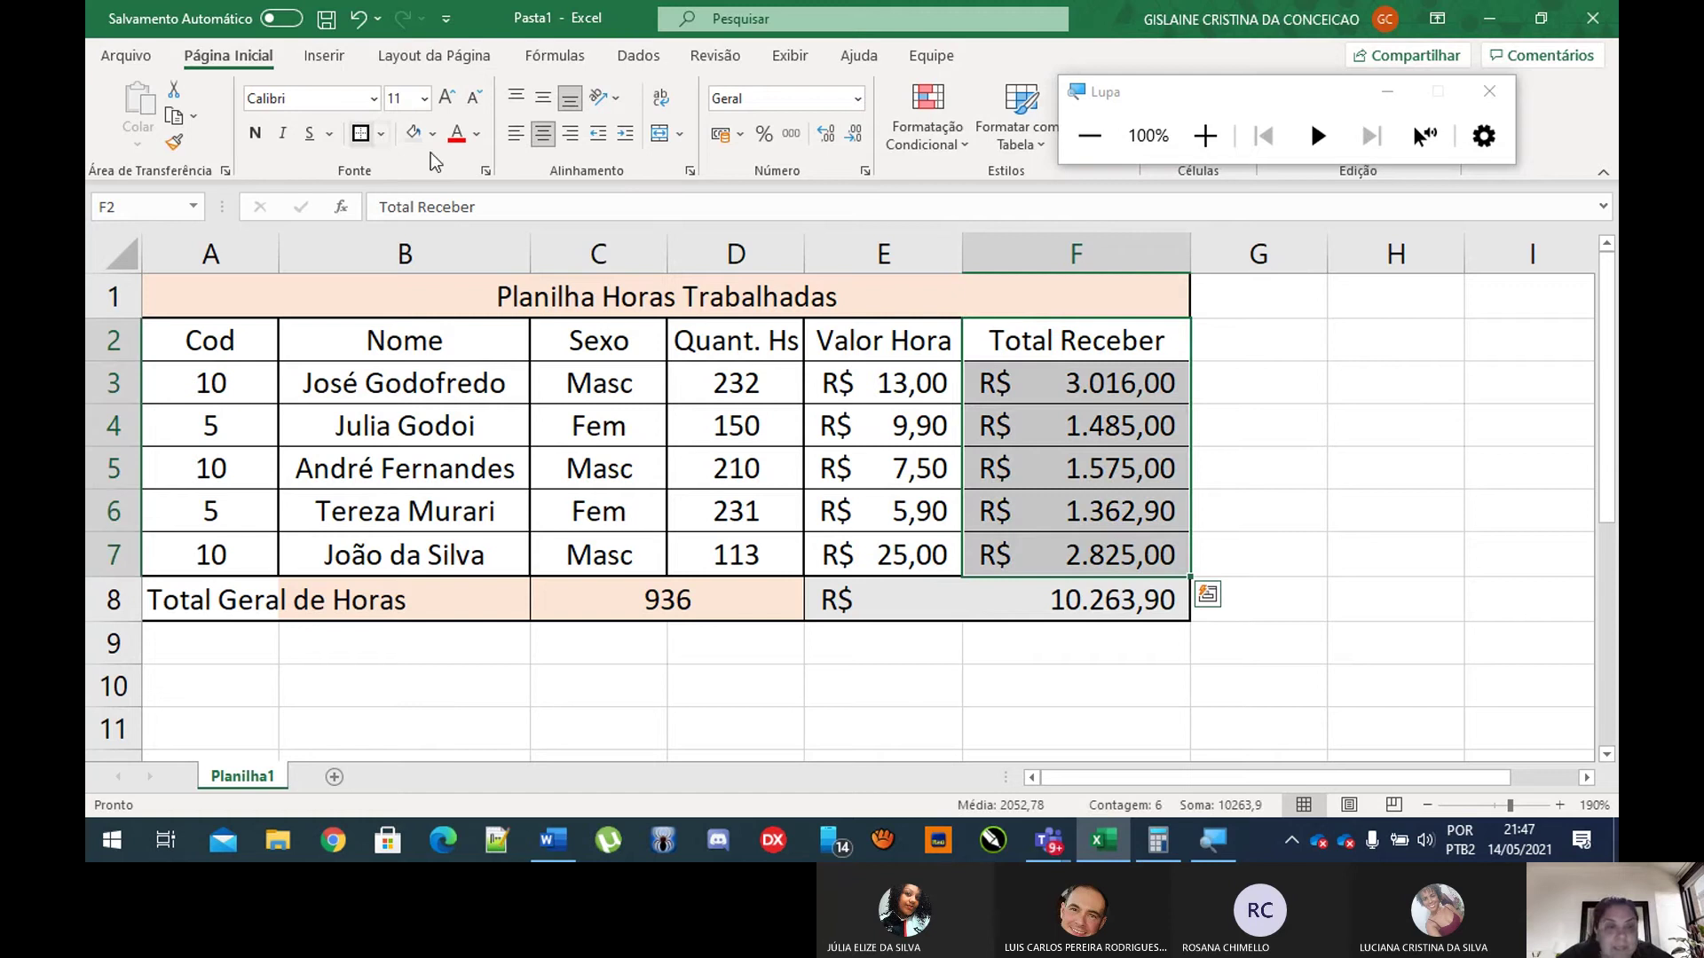
{"action": "left_click", "coordinate": [1413, 452]}
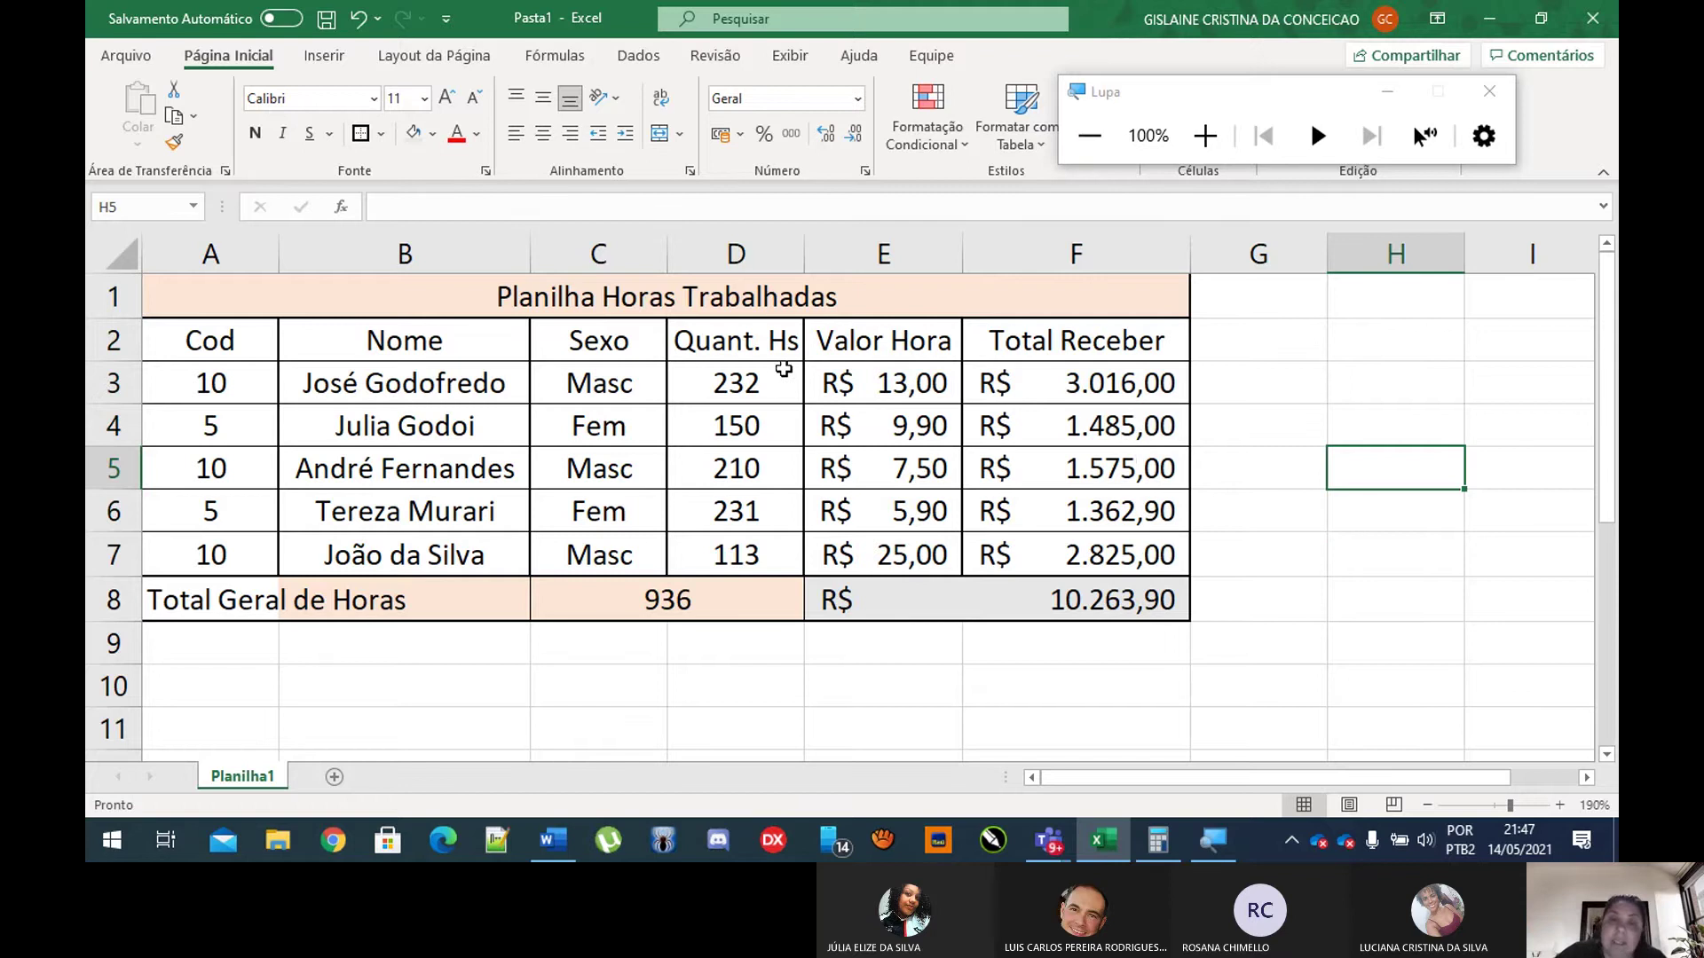
Step: Review the finished table, examining the Total Receber formula in F4 and the total cells E8 and C8
{"action": "left_click", "coordinate": [783, 369]}
{"action": "left_click", "coordinate": [1056, 410]}
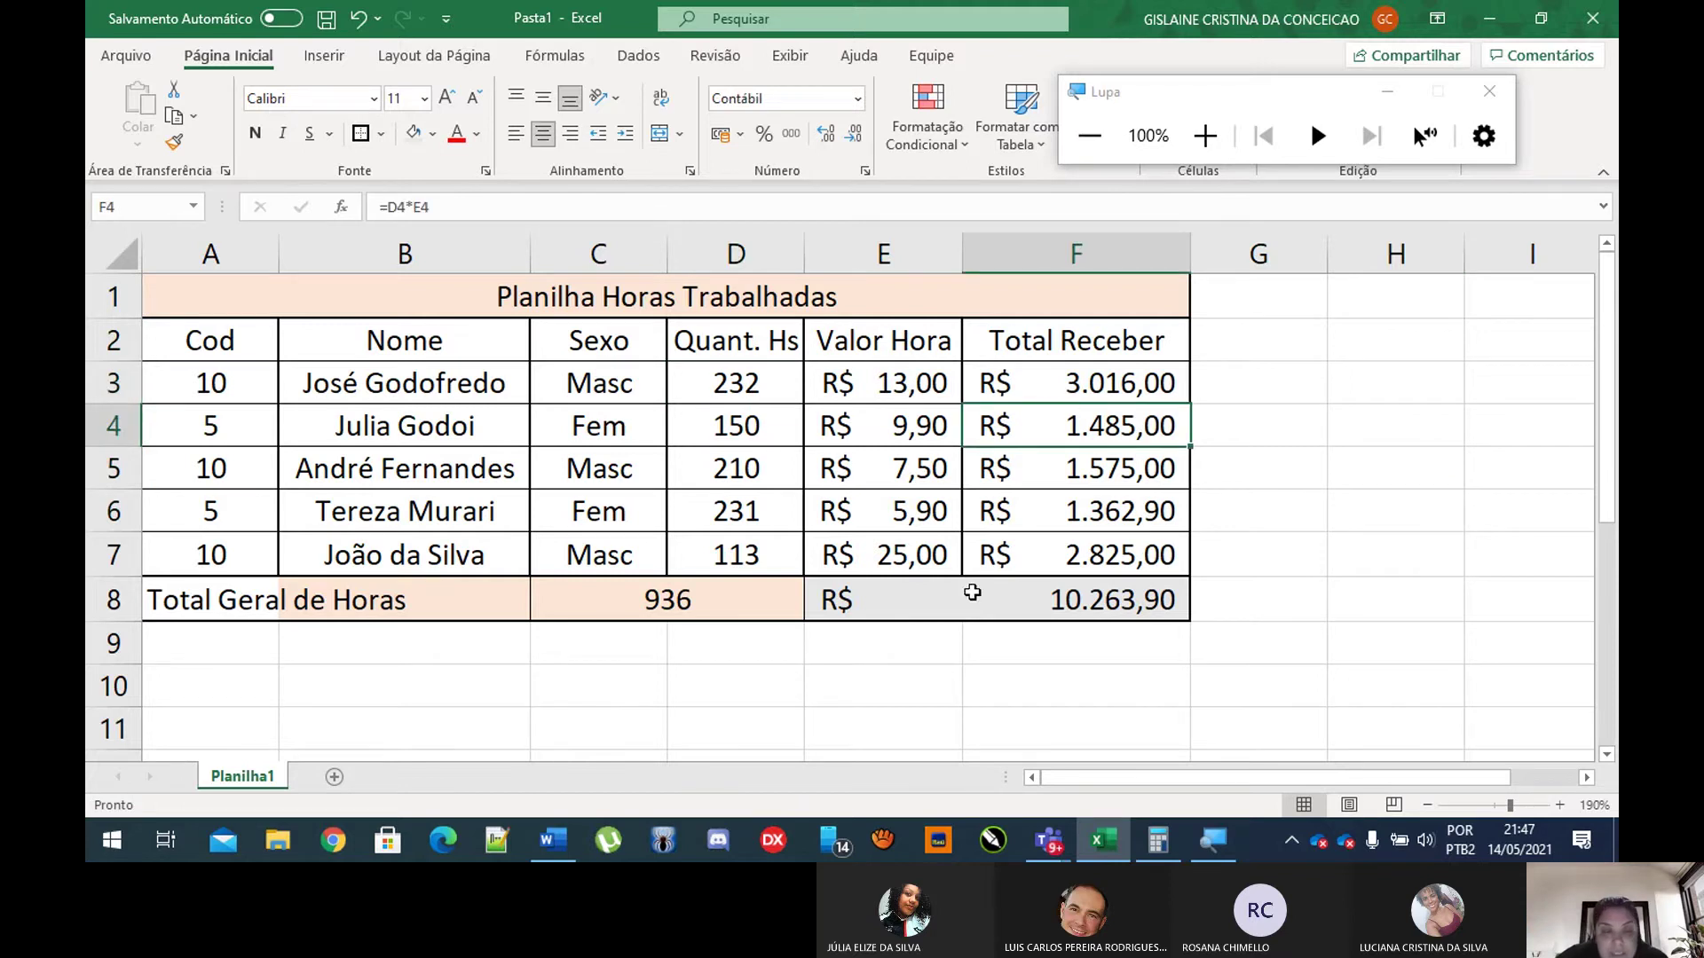
{"action": "left_click", "coordinate": [898, 612]}
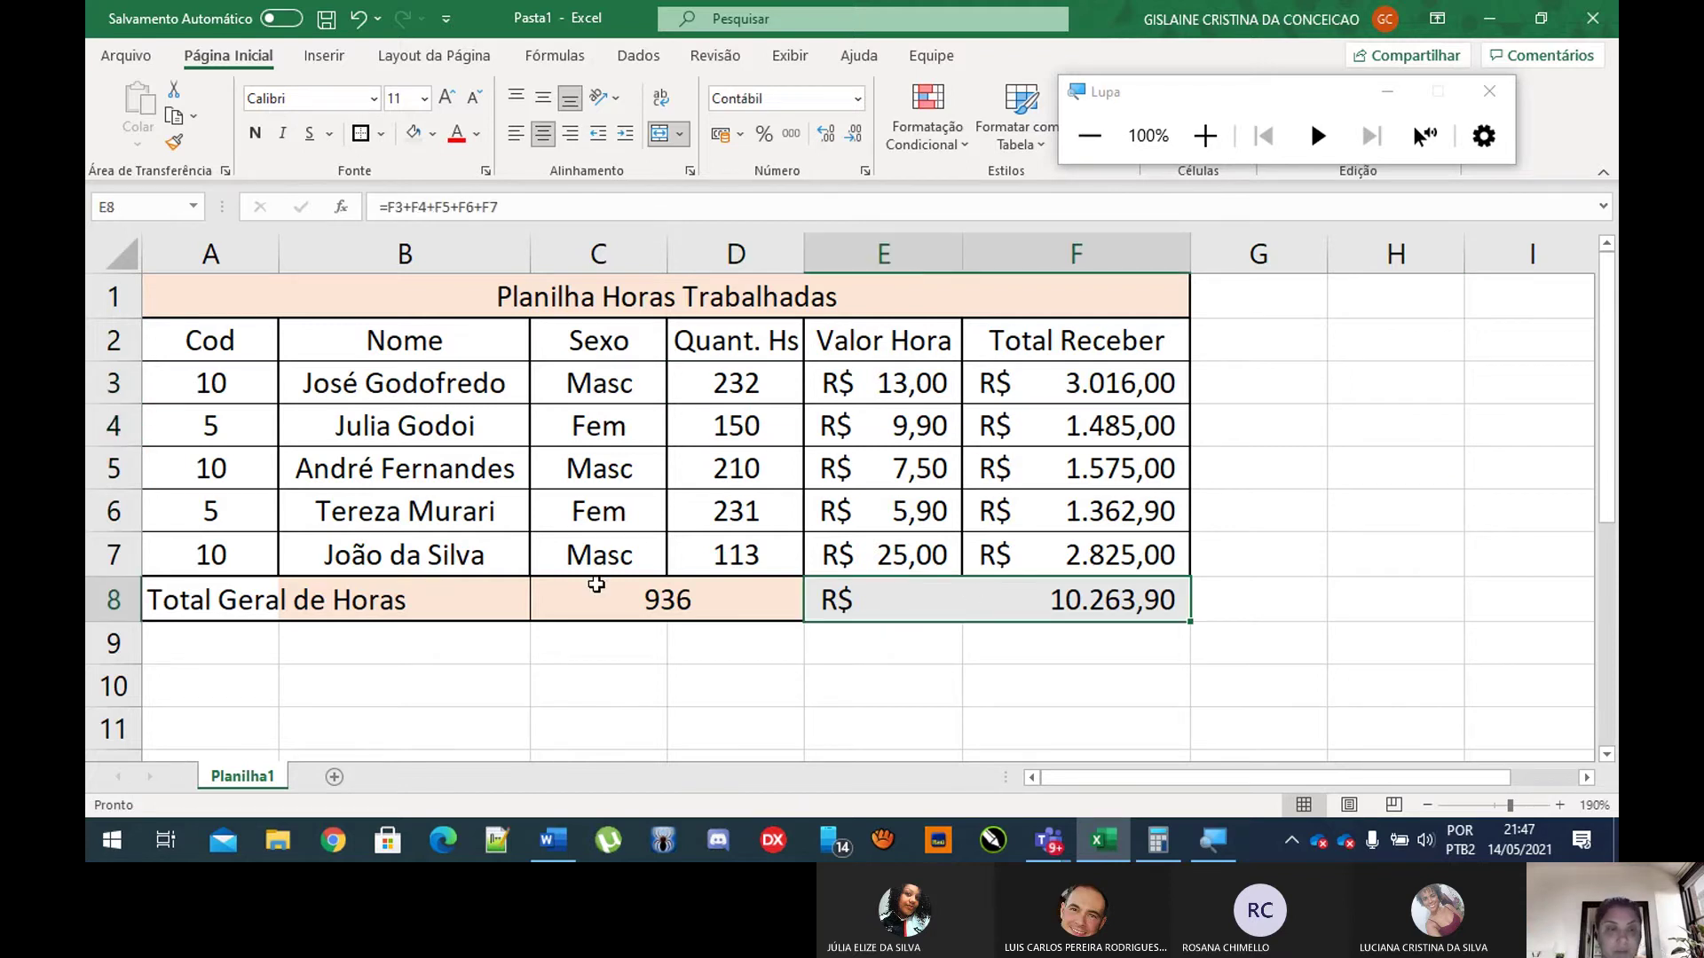
{"action": "left_click", "coordinate": [589, 596]}
{"action": "left_click", "coordinate": [1469, 430]}
{"action": "left_click_drag", "start_coordinate": [453, 297], "coordinate": [678, 592]}
{"action": "left_click", "coordinate": [1377, 529]}
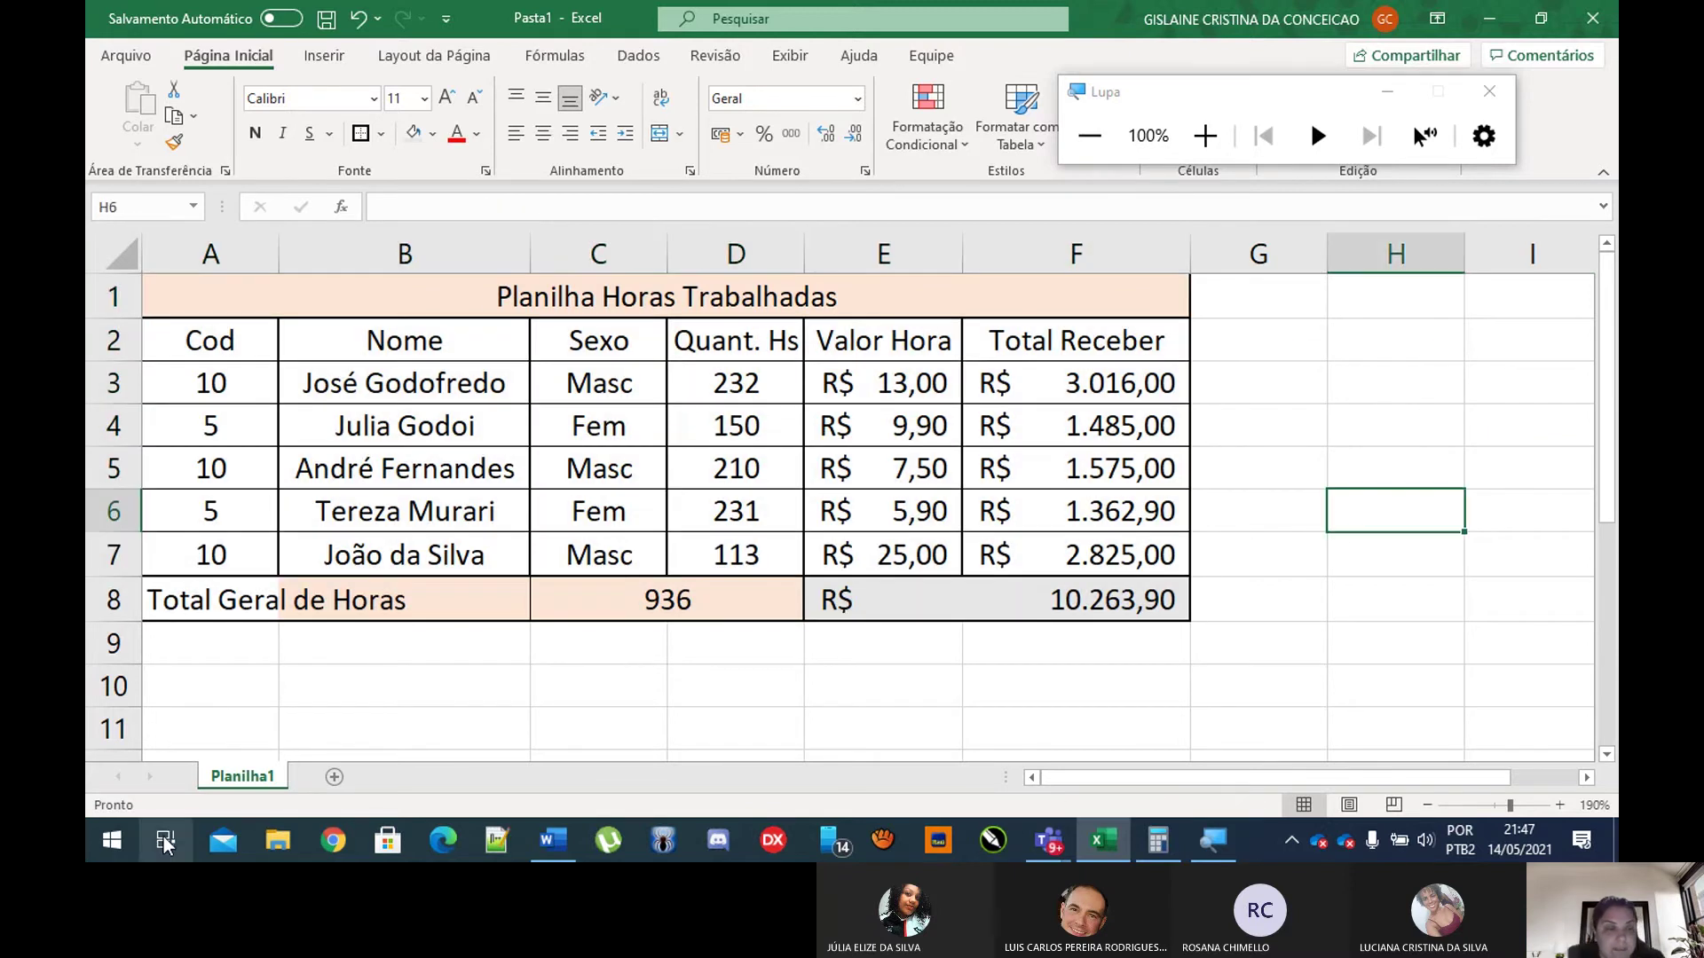
Step: Search Windows for "cap" and open Ferramenta de Captura
{"action": "left_click", "coordinate": [130, 849]}
{"action": "type", "text": "cap"}
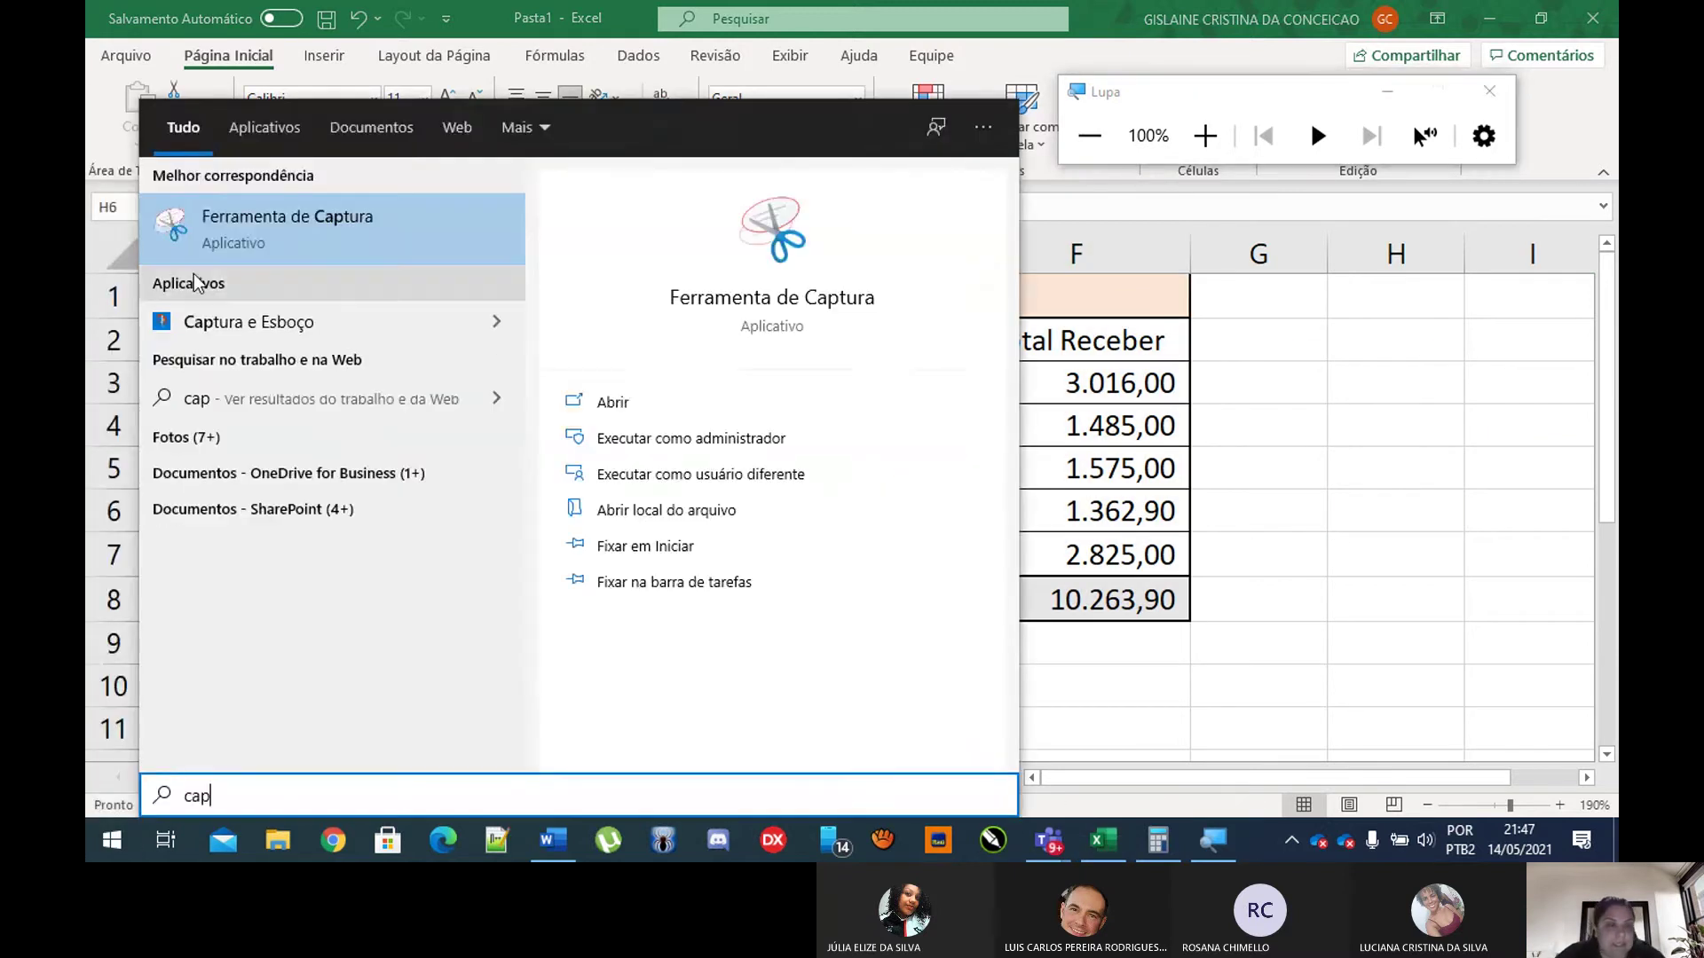
{"action": "left_click", "coordinate": [190, 228]}
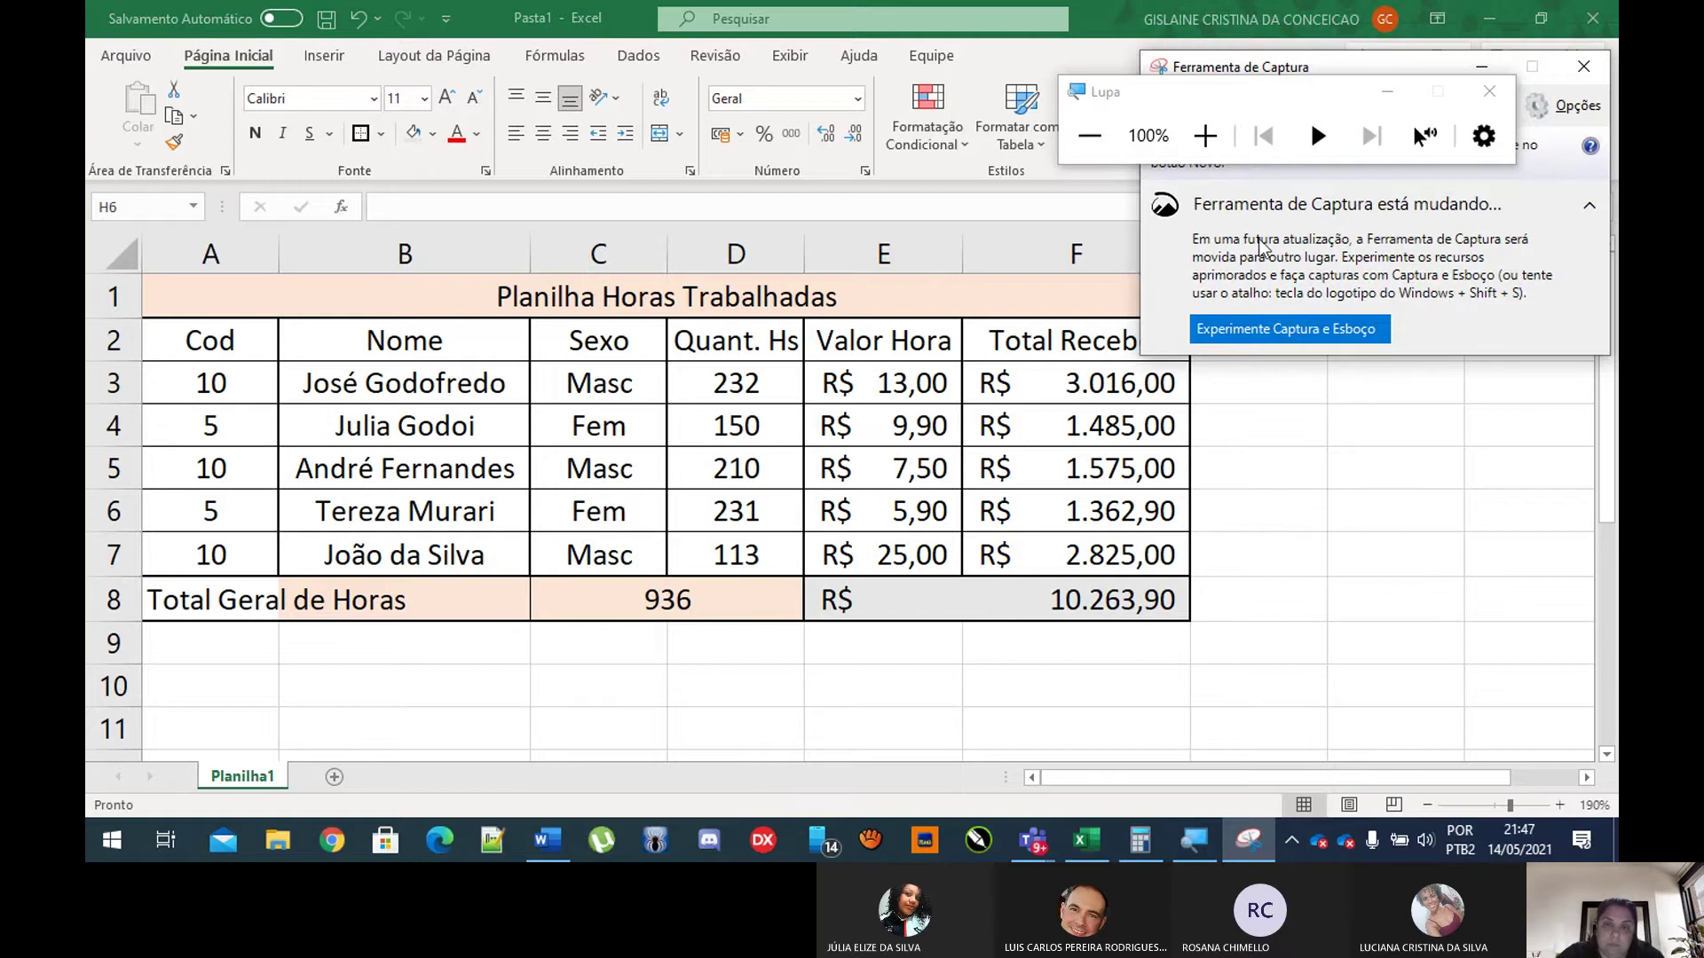
Step: Move the Lupa and Ferramenta de Captura windows clear of the table and take a new capture of A1:F8
{"action": "left_click", "coordinate": [1233, 99]}
{"action": "left_click_drag", "start_coordinate": [1235, 100], "coordinate": [1481, 356]}
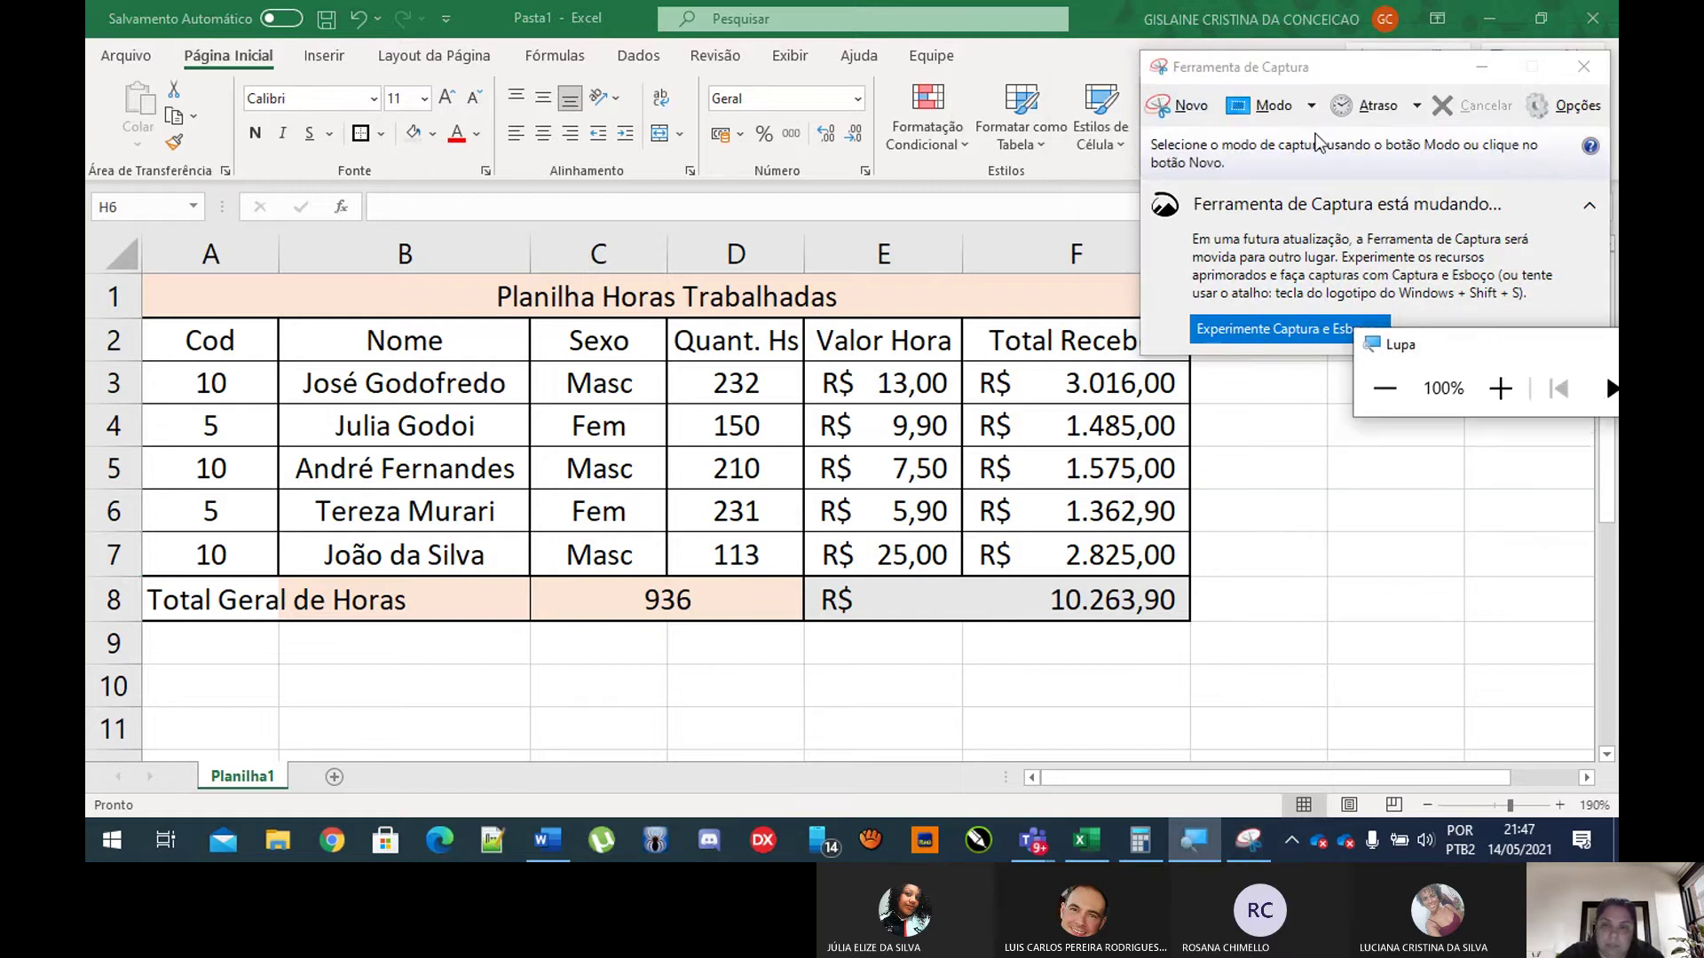
{"action": "left_click_drag", "start_coordinate": [1303, 71], "coordinate": [1452, 485]}
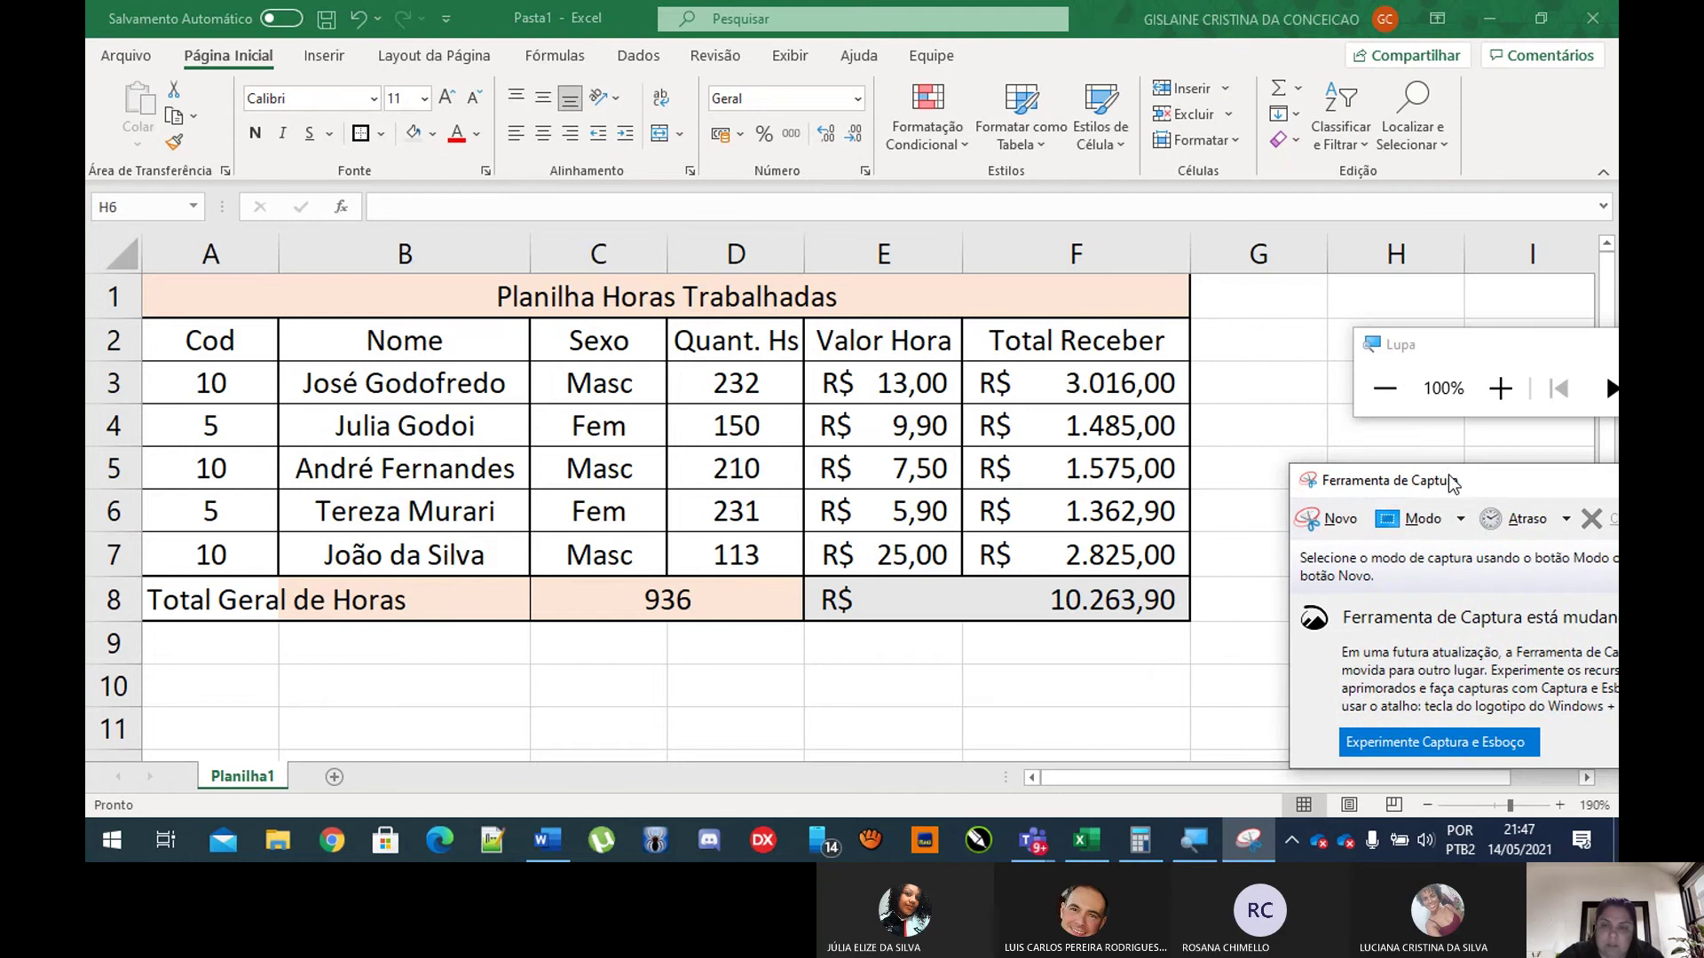
{"action": "left_click", "coordinate": [1342, 528]}
{"action": "left_click_drag", "start_coordinate": [139, 274], "coordinate": [1201, 627]}
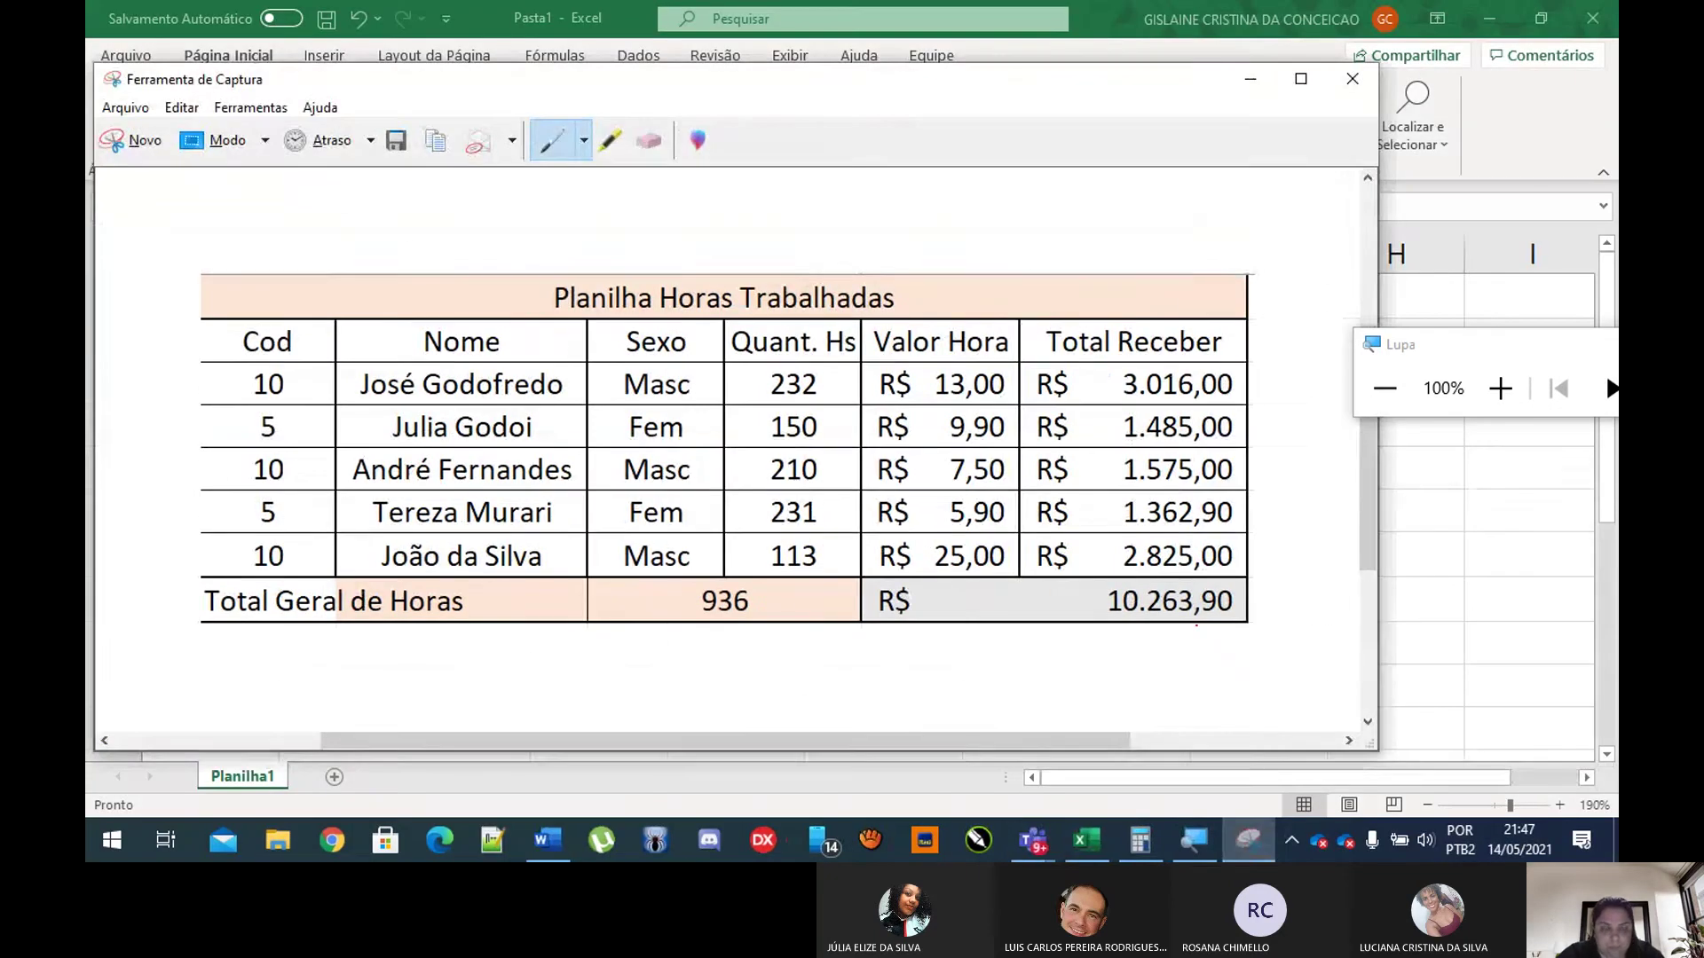
Step: Switch to Word and paste the captured table image below the instruction paragraph
{"action": "left_click", "coordinate": [548, 839]}
{"action": "key", "text": "Delete"}
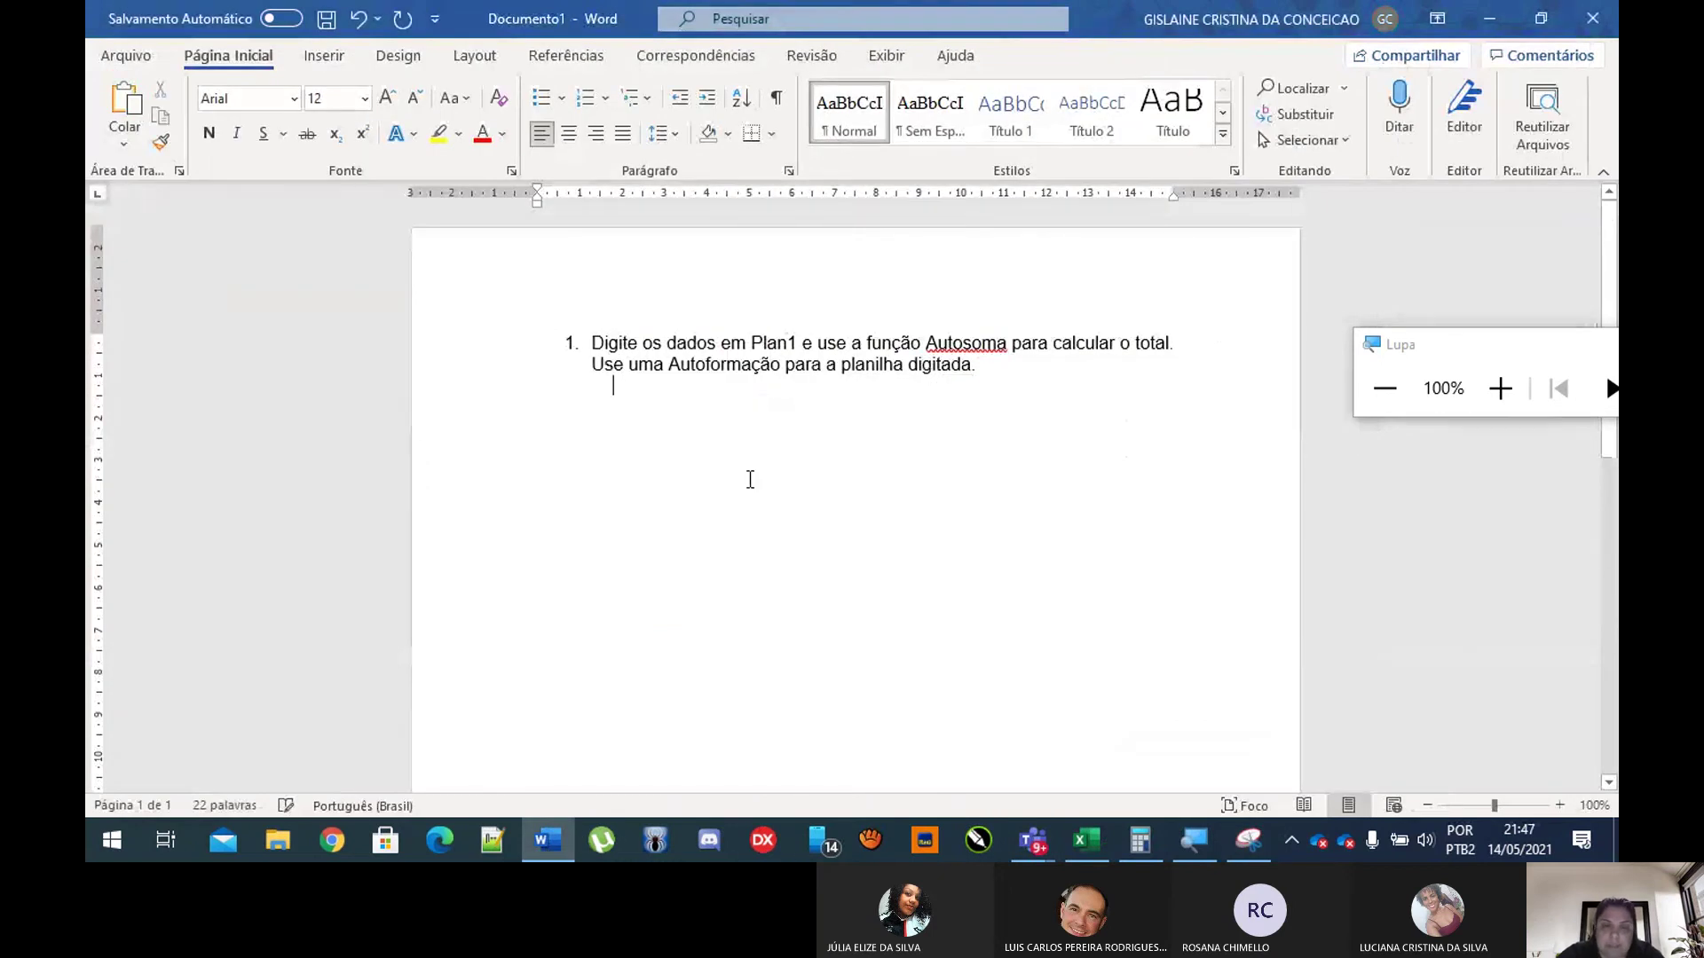
{"action": "key", "text": "ctrl+v"}
Step: Remove the "e" after "Digite os dados em Plan1" and split the remaining instruction text into a second numbered item
{"action": "left_click_drag", "start_coordinate": [1003, 344], "coordinate": [928, 350]}
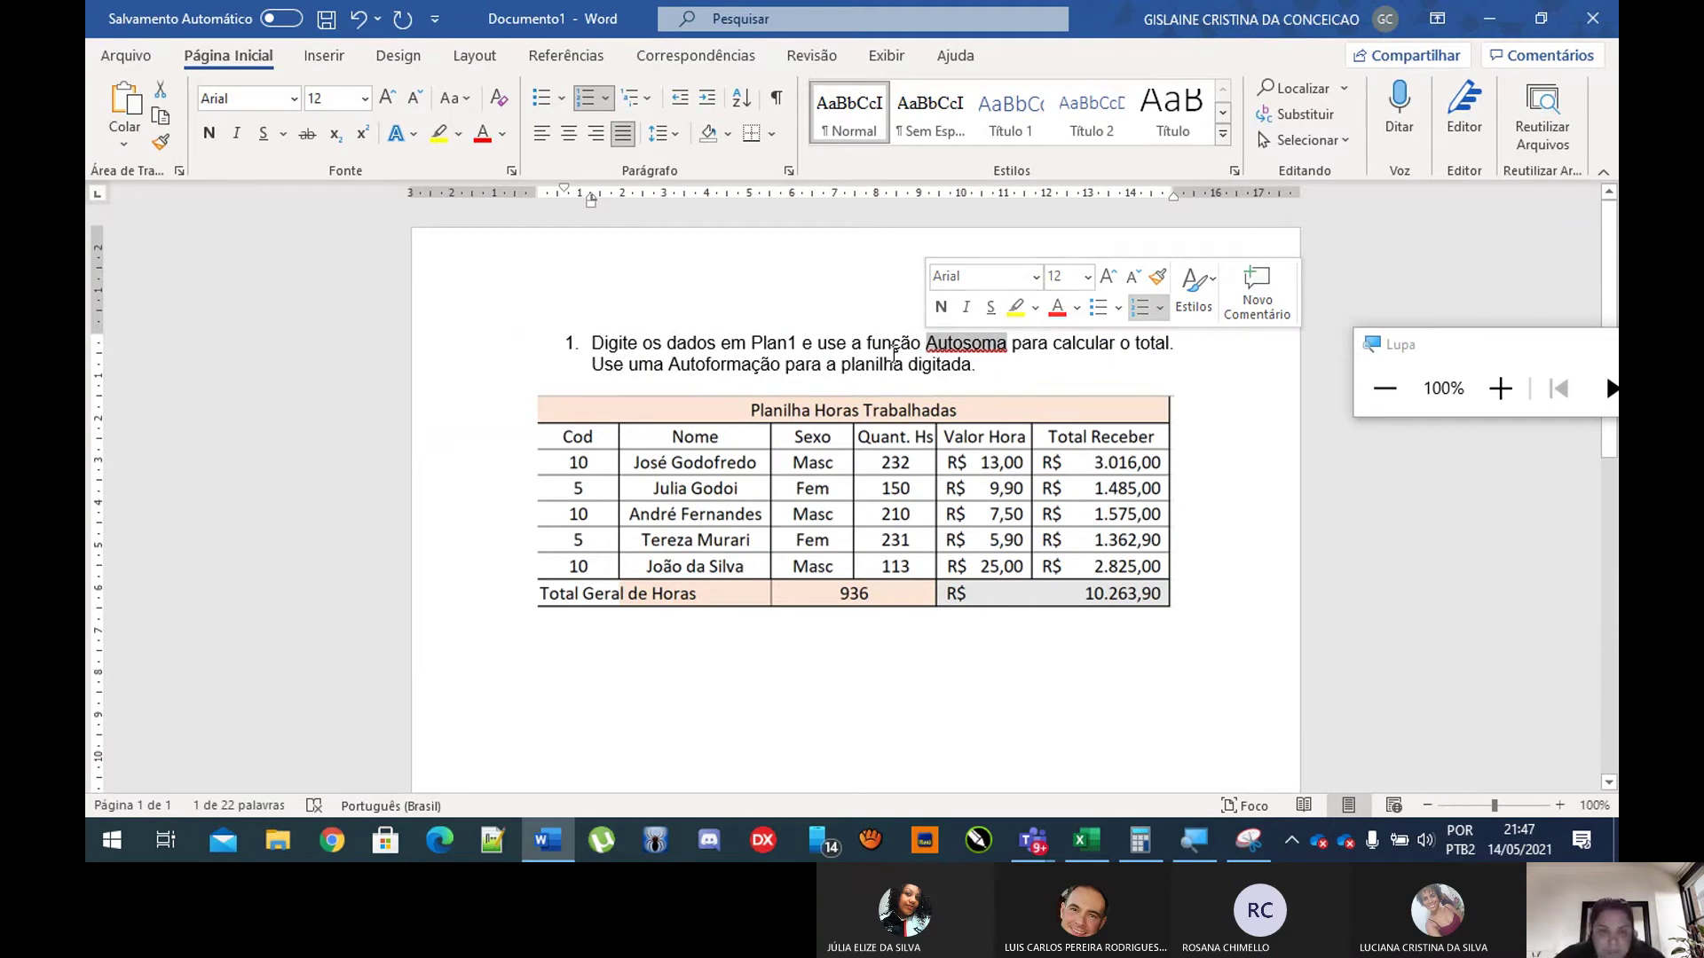
{"action": "left_click", "coordinate": [894, 364]}
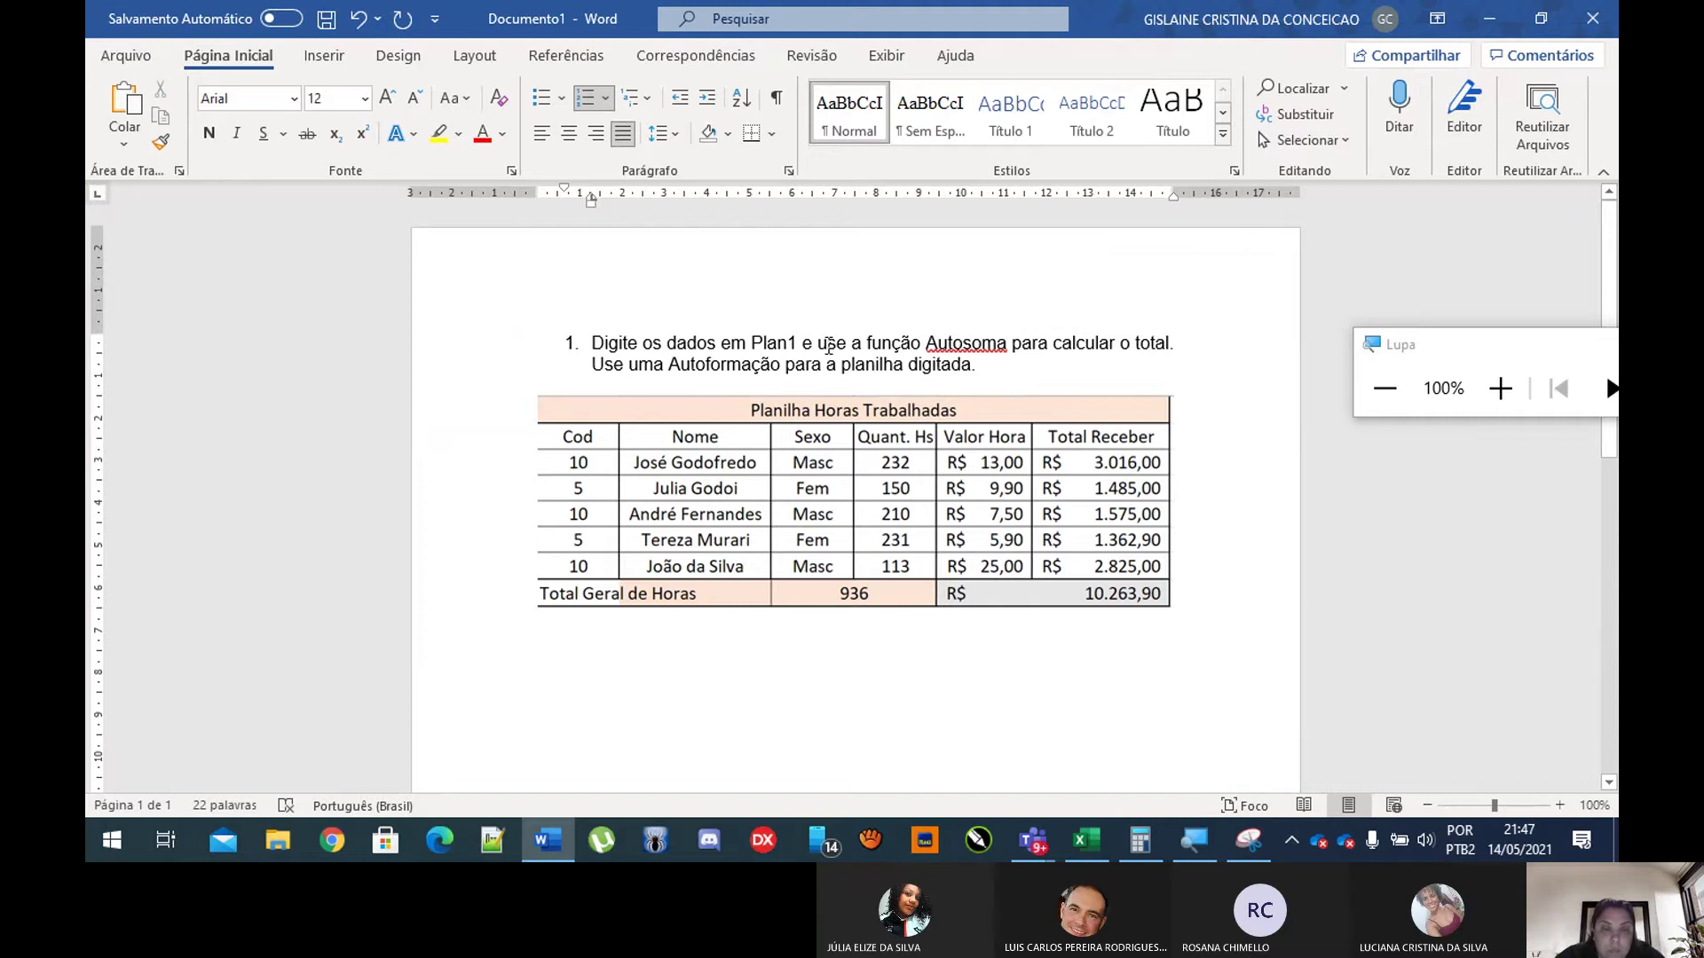
{"action": "key", "text": "BackSpace"}
{"action": "key", "text": "BackSpace"}
{"action": "key", "text": "BackSpace"}
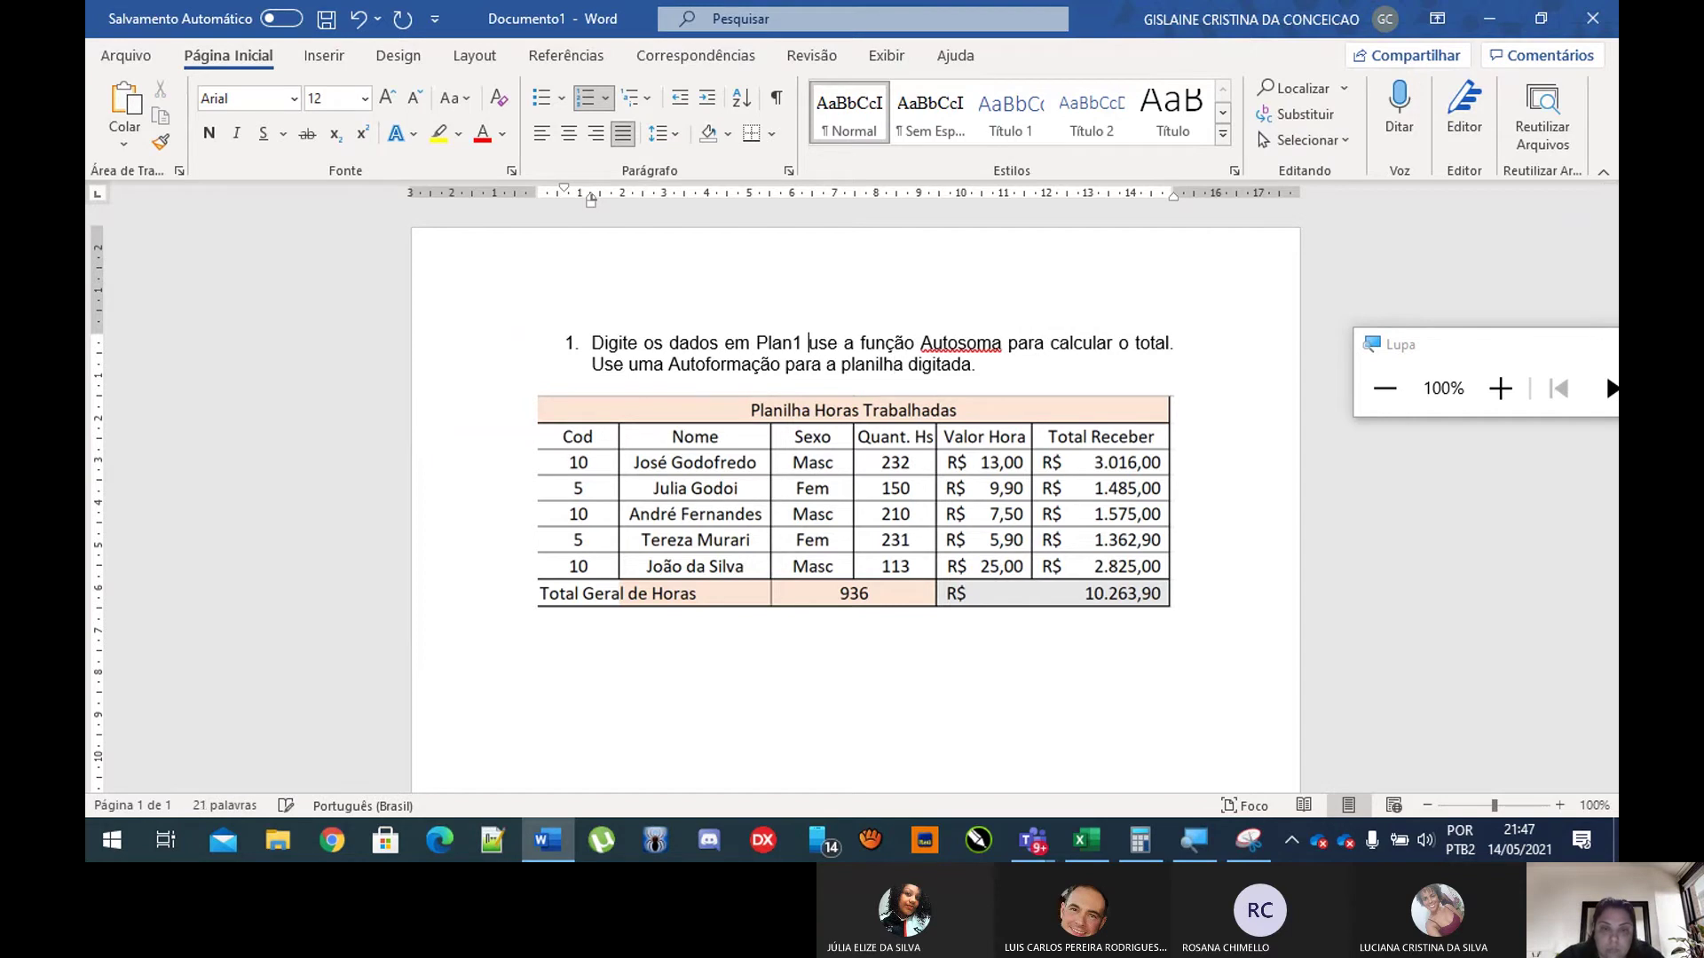
{"action": "key", "text": "Return"}
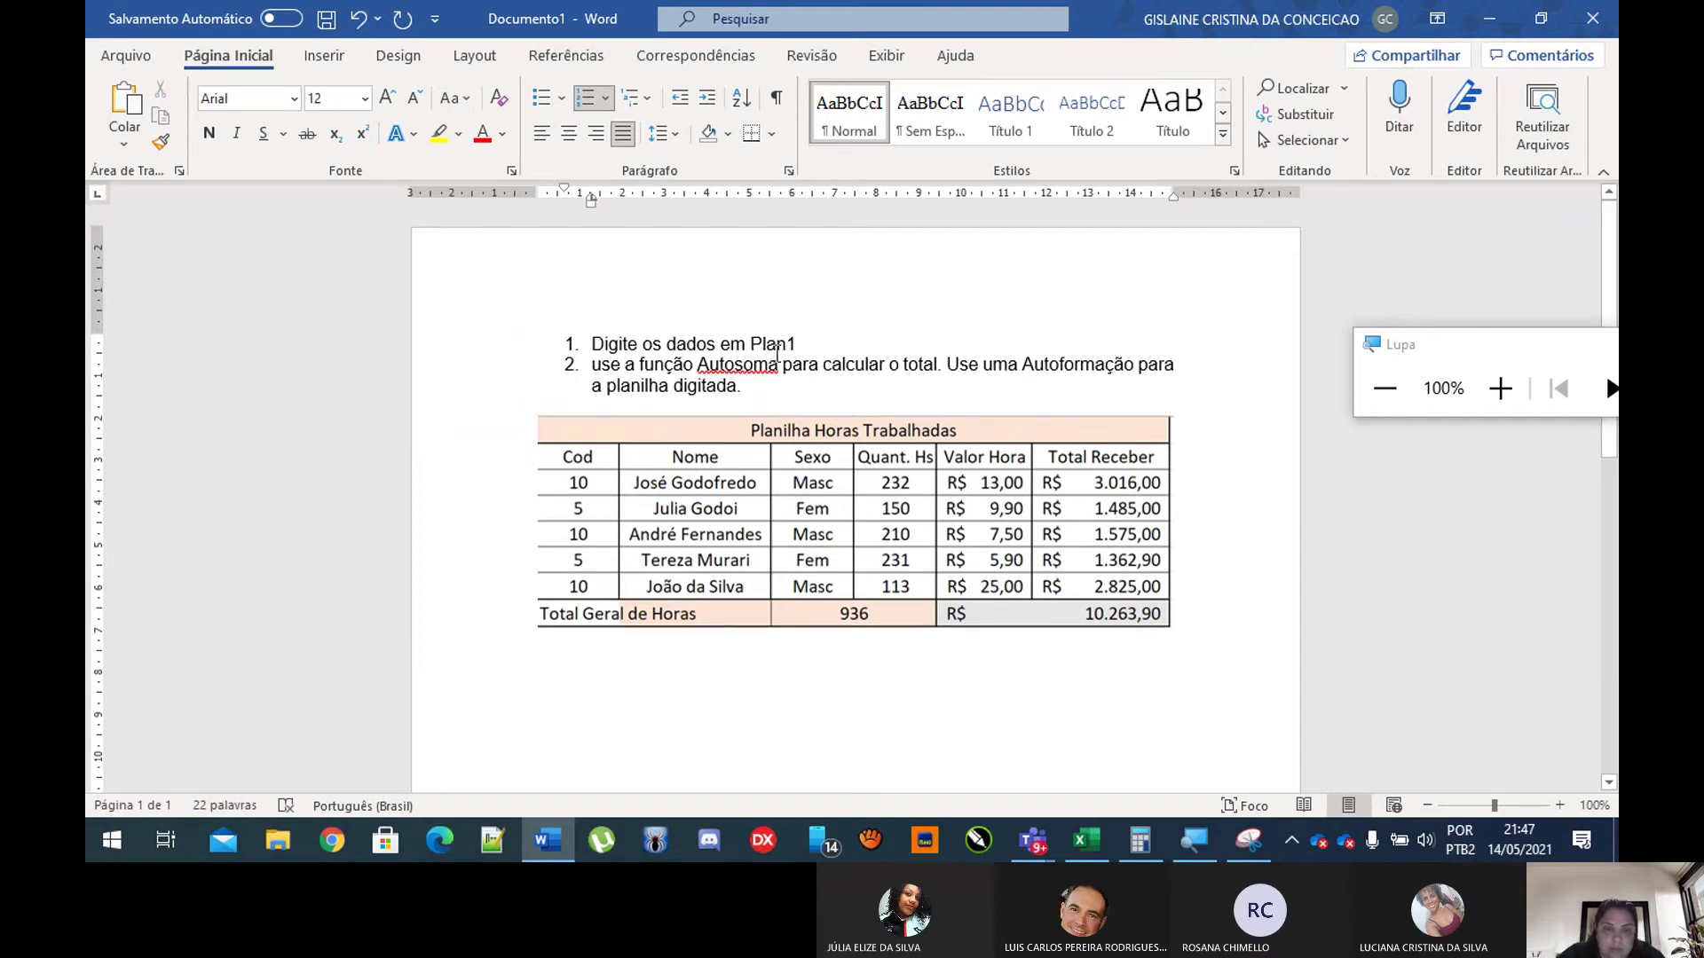
Step: Replace "use a função Autosoma" with the beginning of "Construa" and move the remaining instruction text down to item 5
{"action": "left_click_drag", "start_coordinate": [774, 364], "coordinate": [591, 363]}
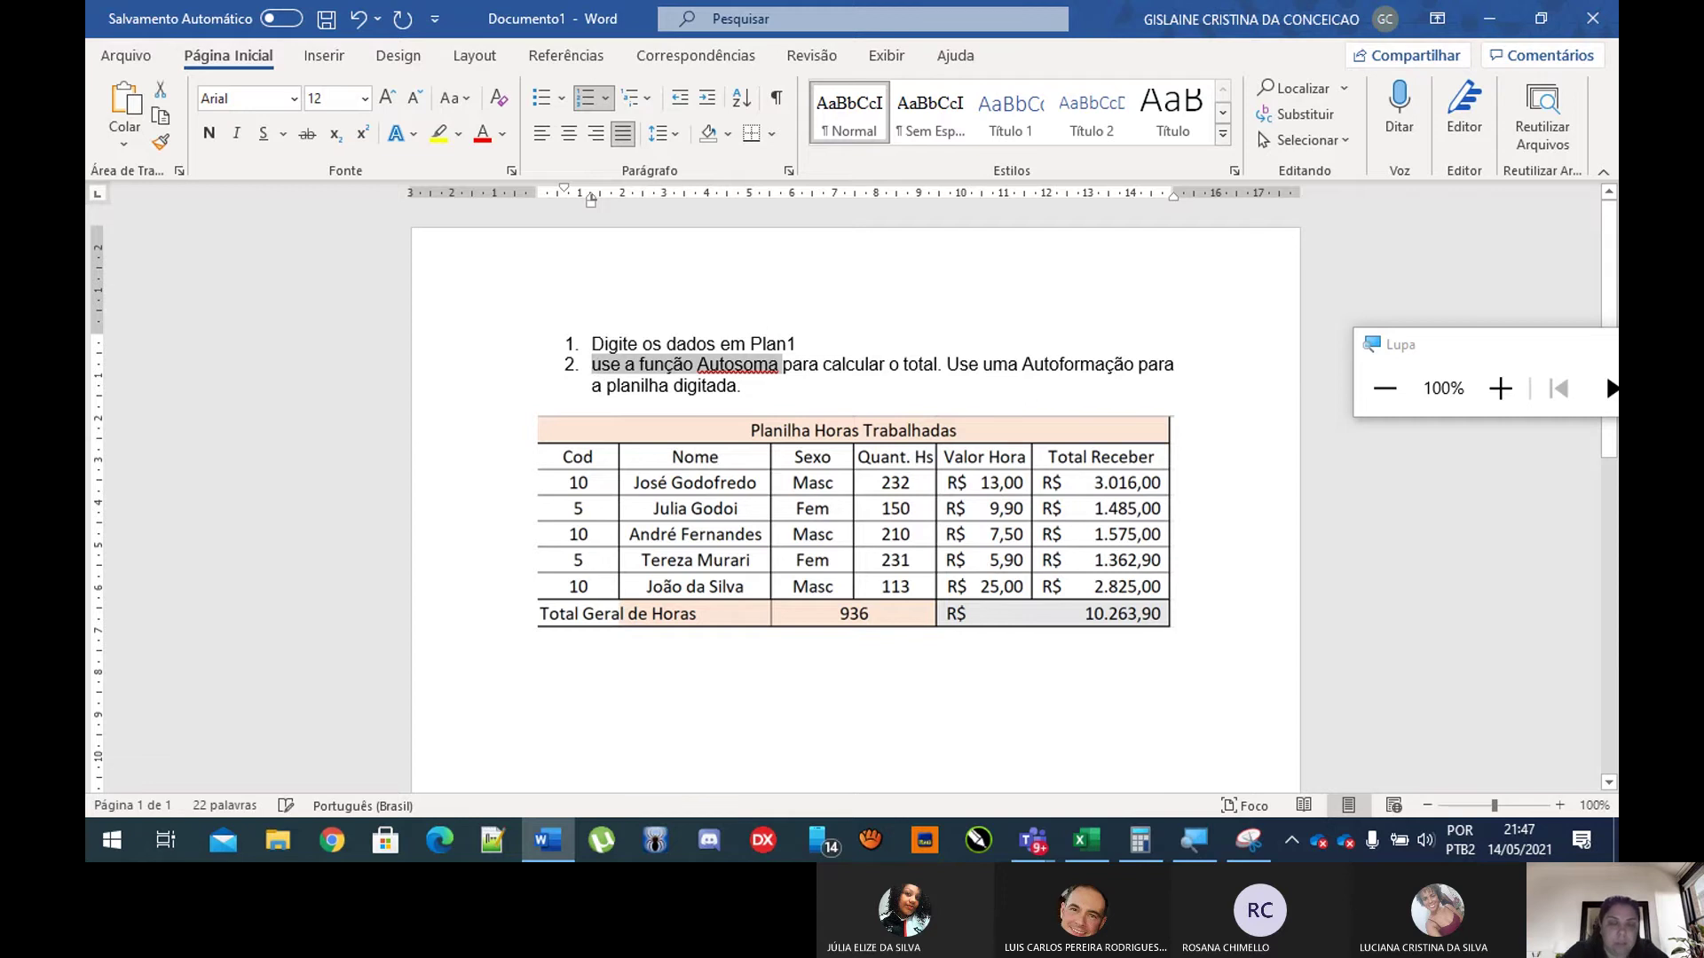
{"action": "type", "text": "Com"}
{"action": "key", "text": "BackSpace"}
{"action": "type", "text": "nstri"}
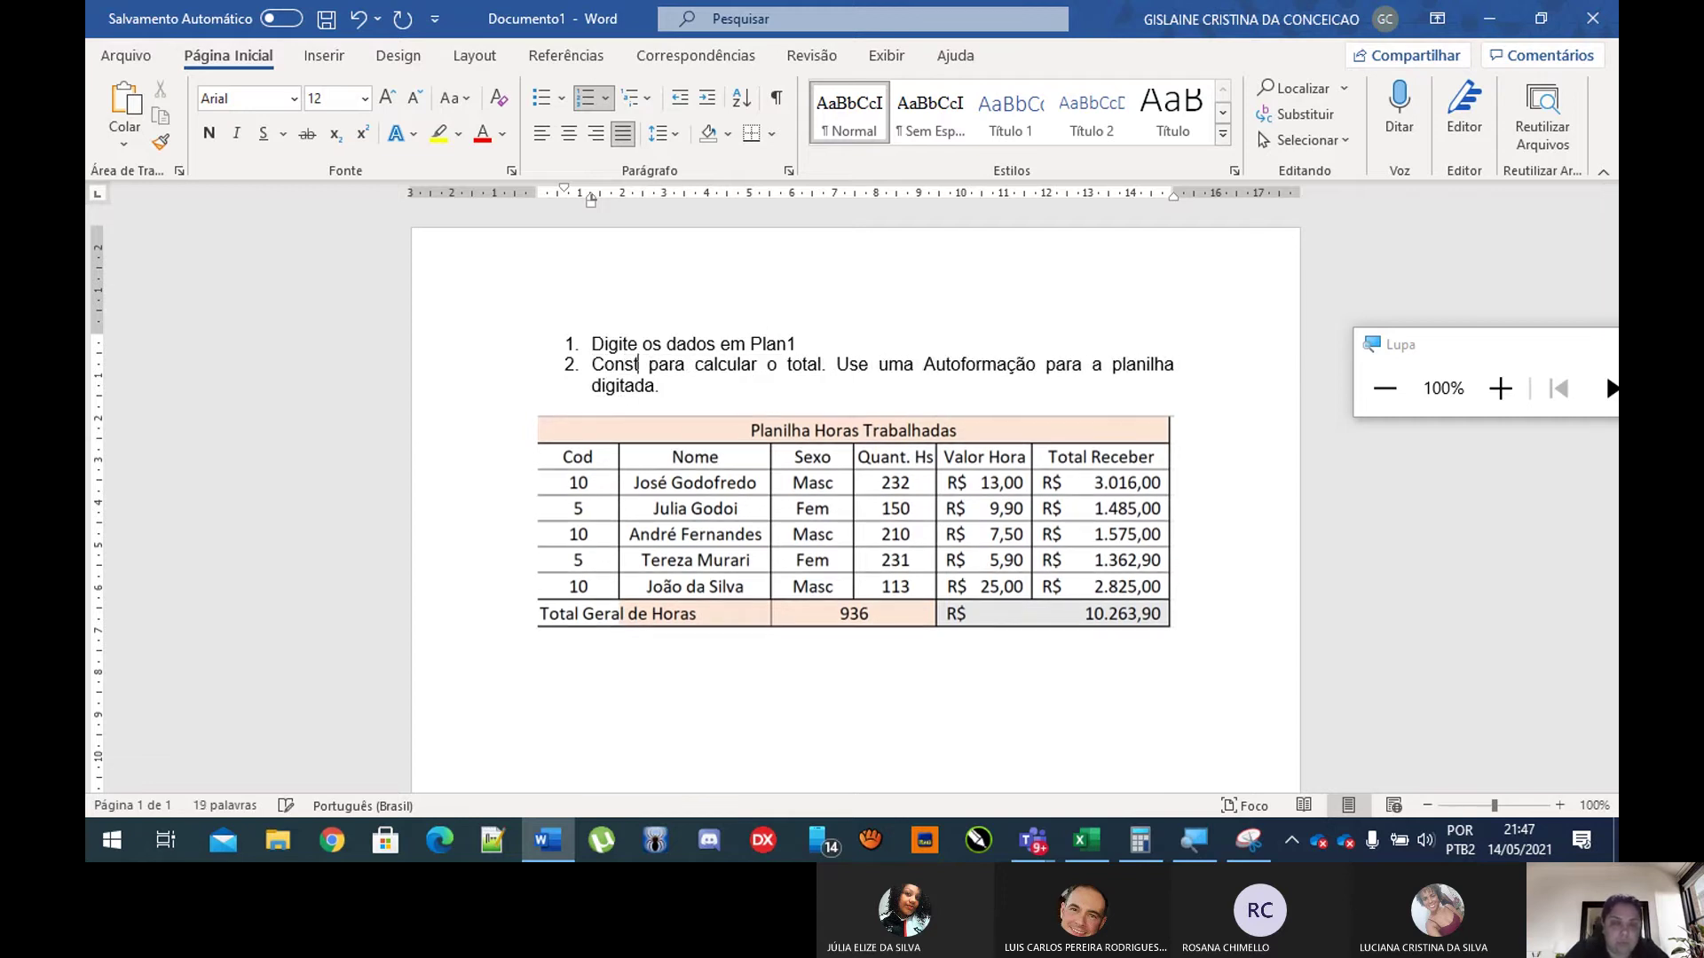
{"action": "key", "text": "Return"}
{"action": "key", "text": "Return"}
{"action": "key", "text": "Return"}
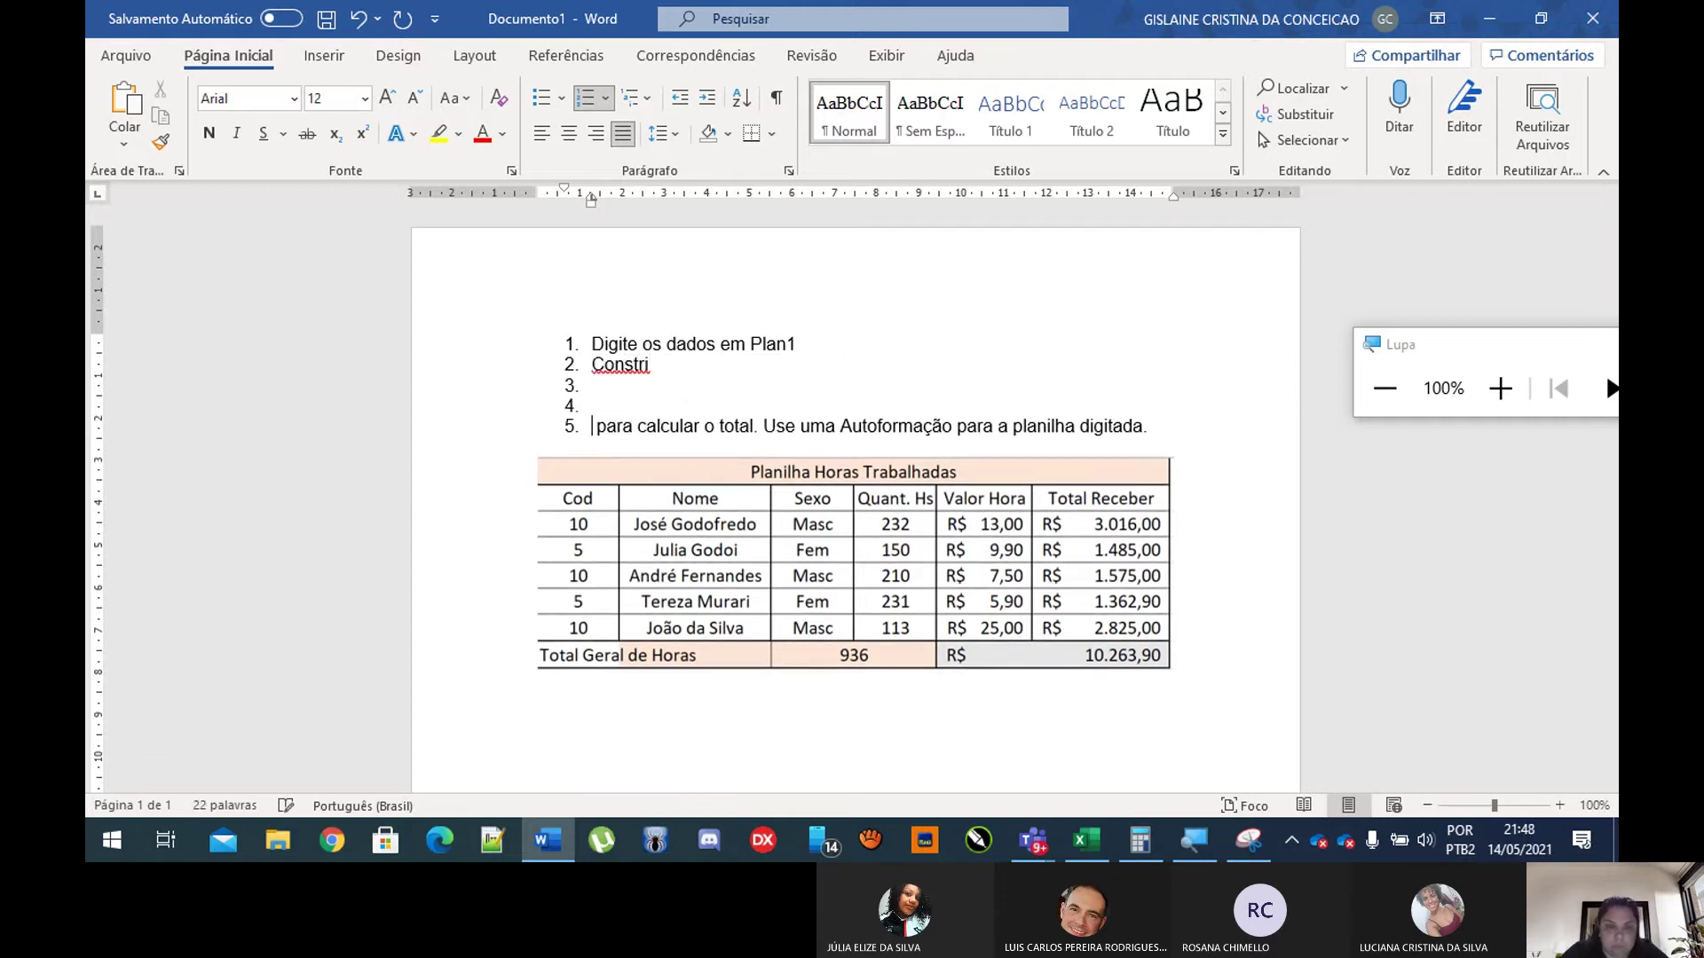
{"action": "key", "text": "BackSpace"}
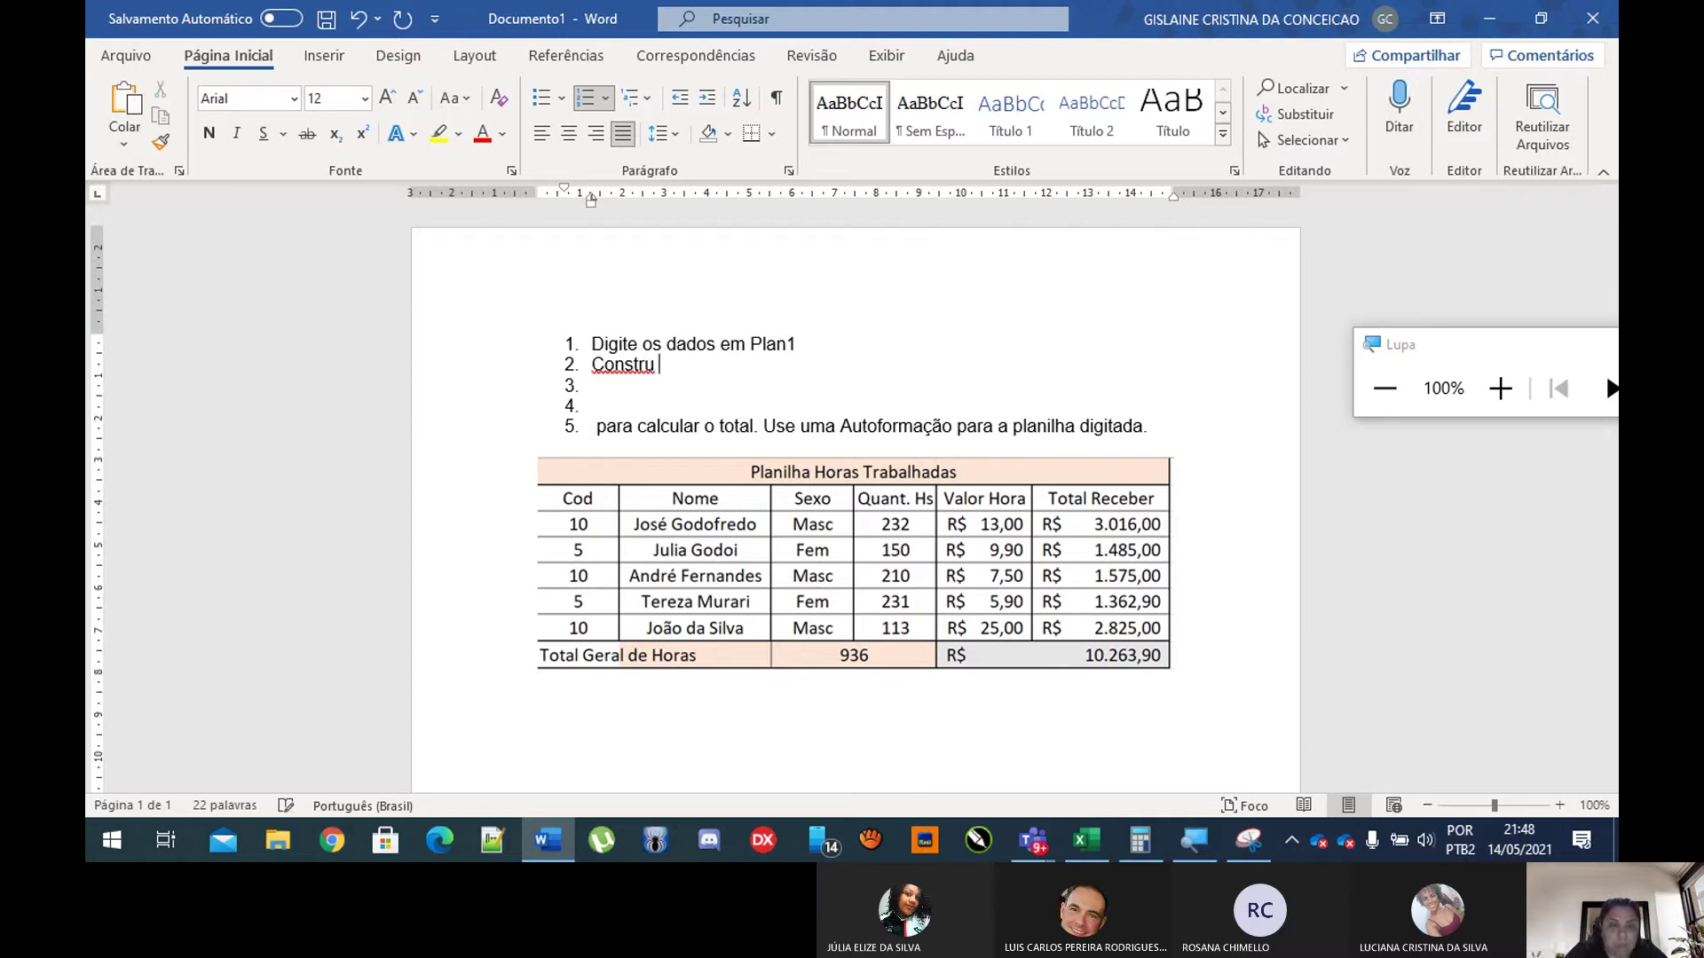
Step: Complete item 2 as "Construa as Fórmulas para calcular o Total a Receber (=Quant.Hs * Valor Hora)"
{"action": "type", "text": "ua as Fórmulas para calcular To"}
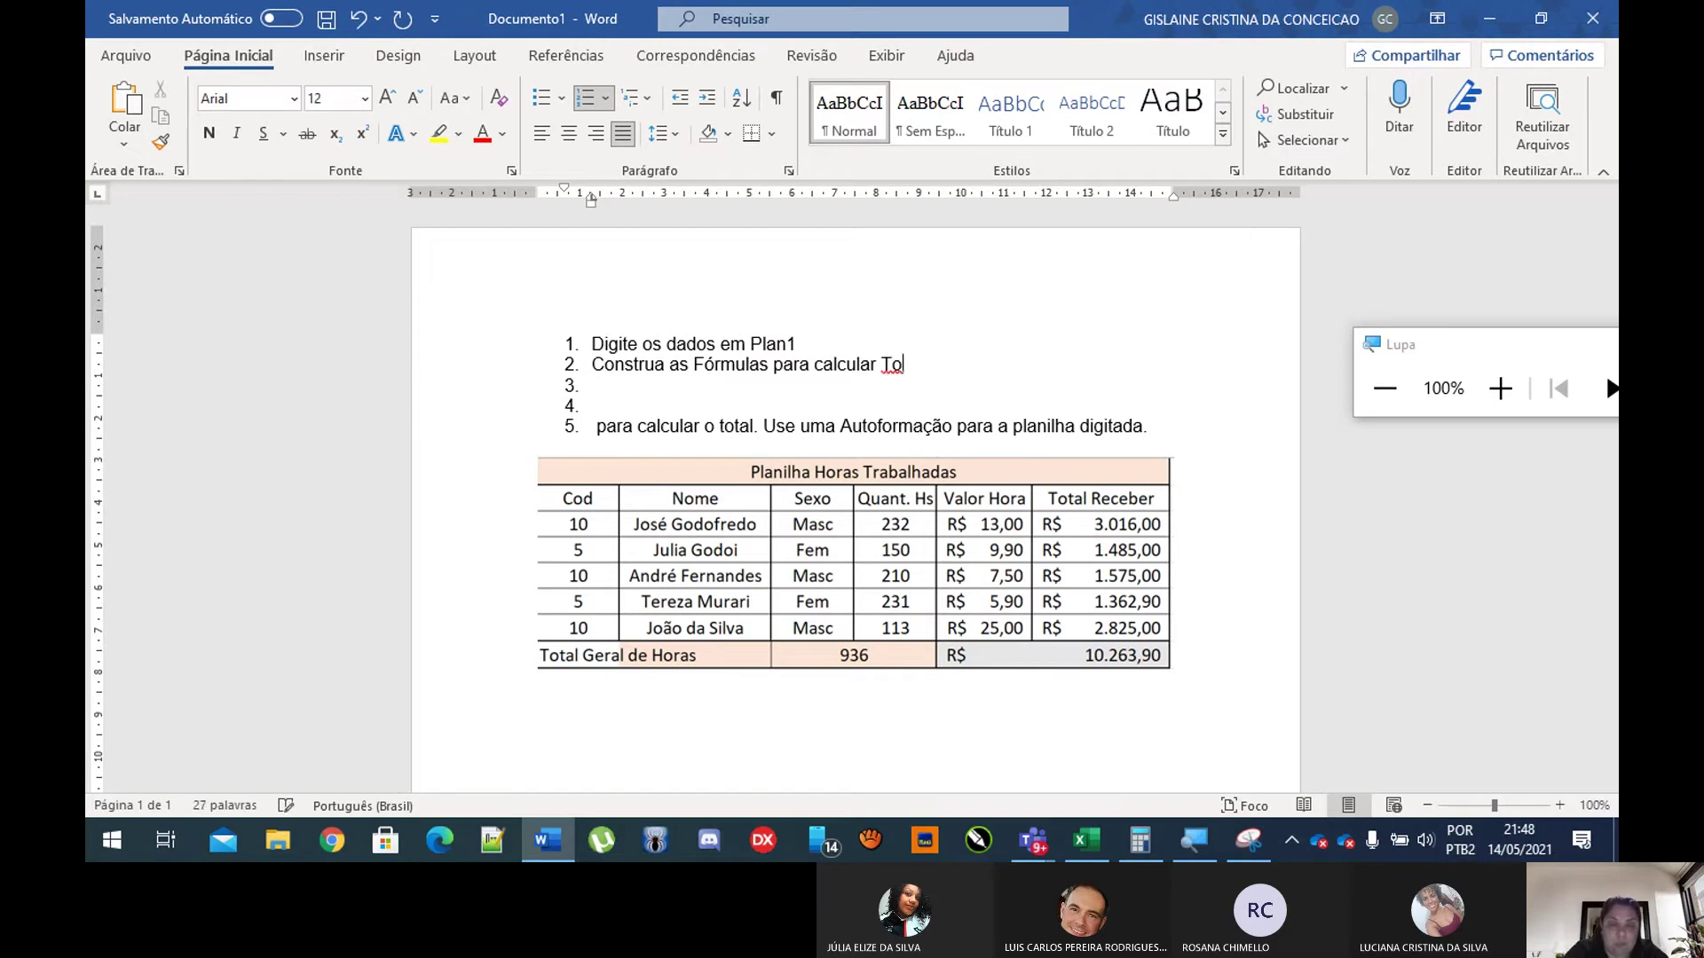
{"action": "key", "text": "BackSpace"}
{"action": "key", "text": "BackSpace"}
{"action": "type", "text": "o Total a Rece"}
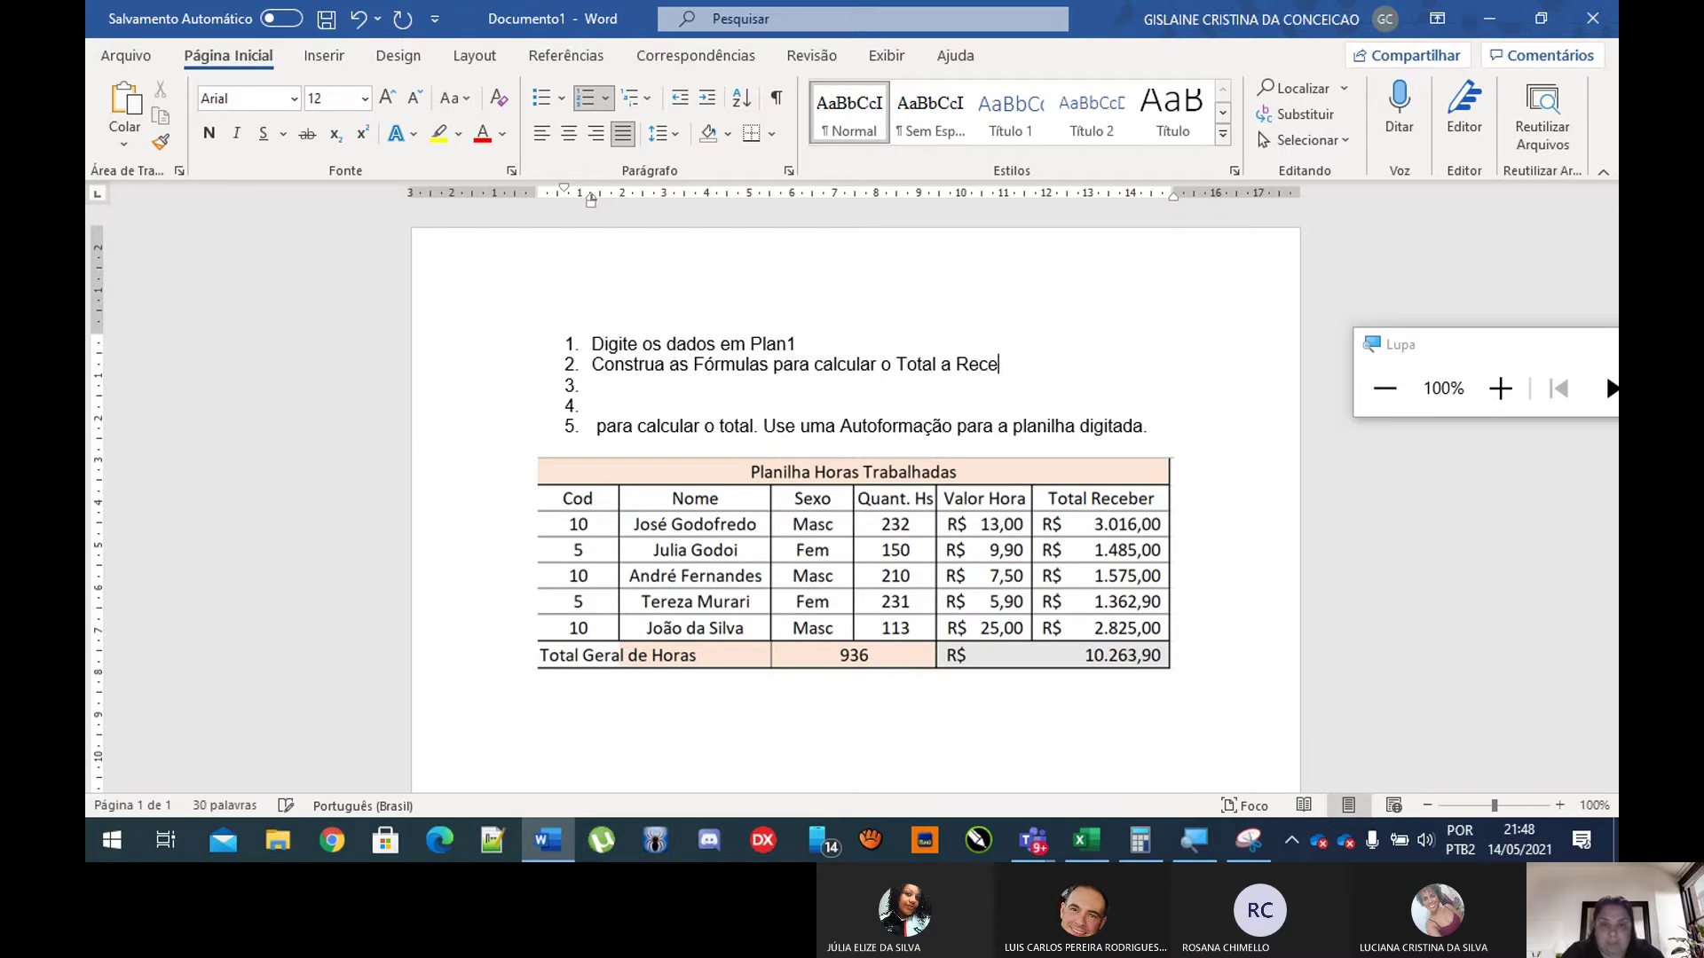
{"action": "type", "text": "ber (="}
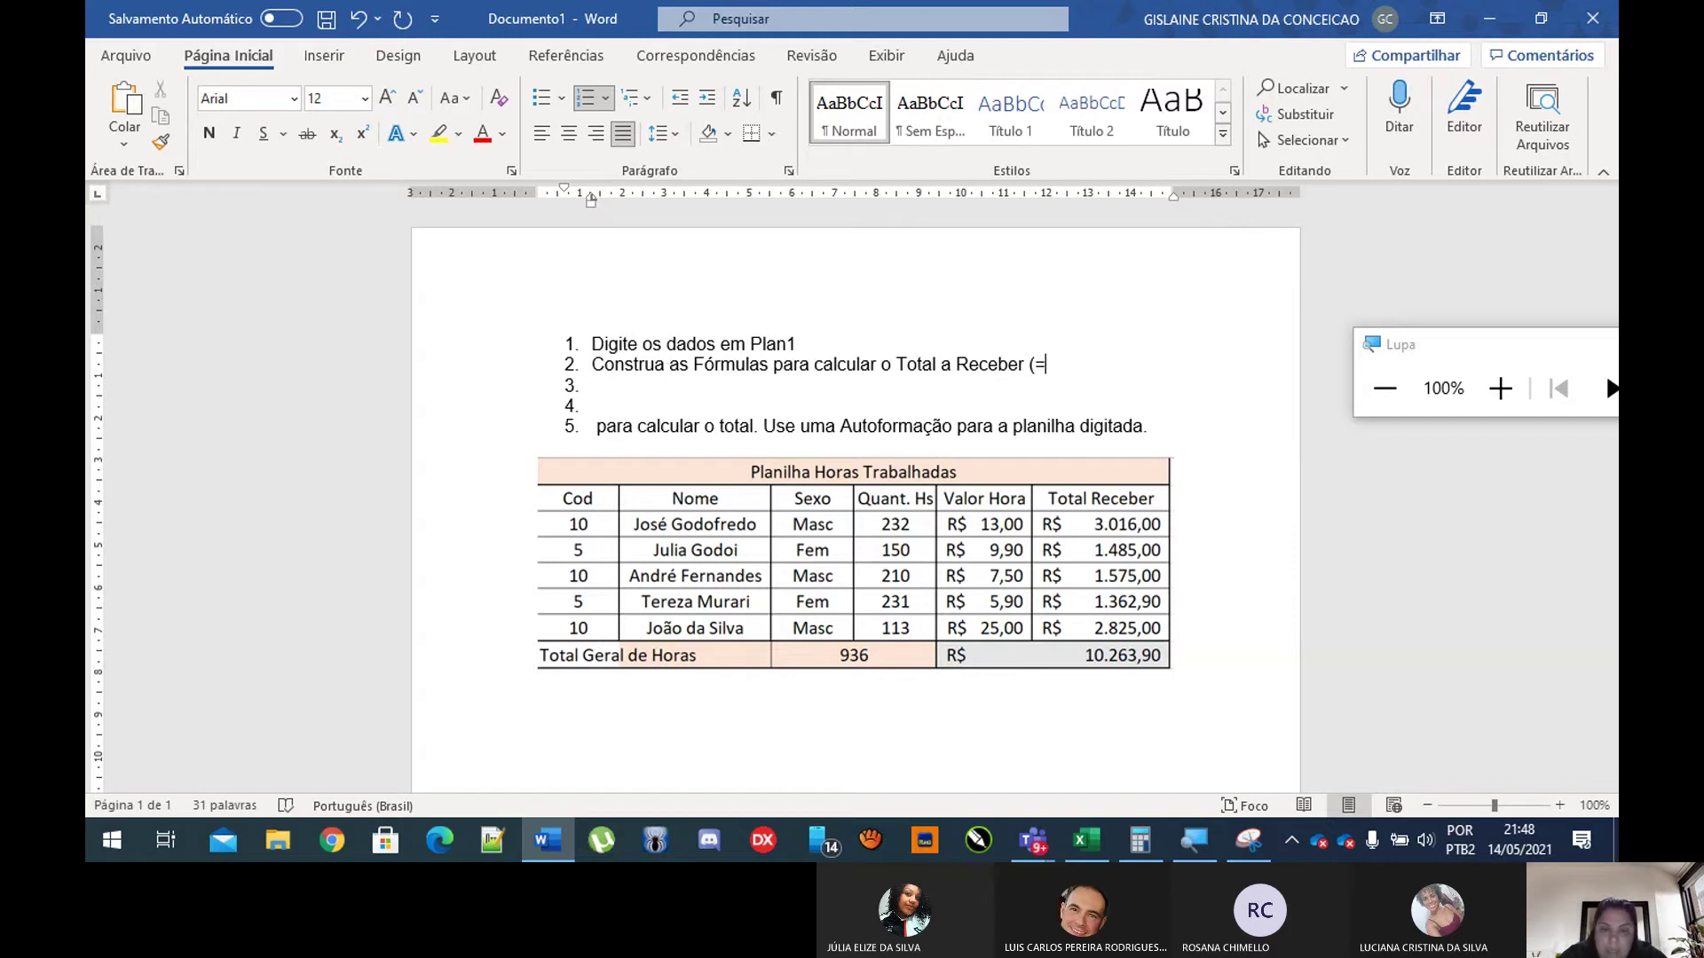
{"action": "type", "text": "Quant."}
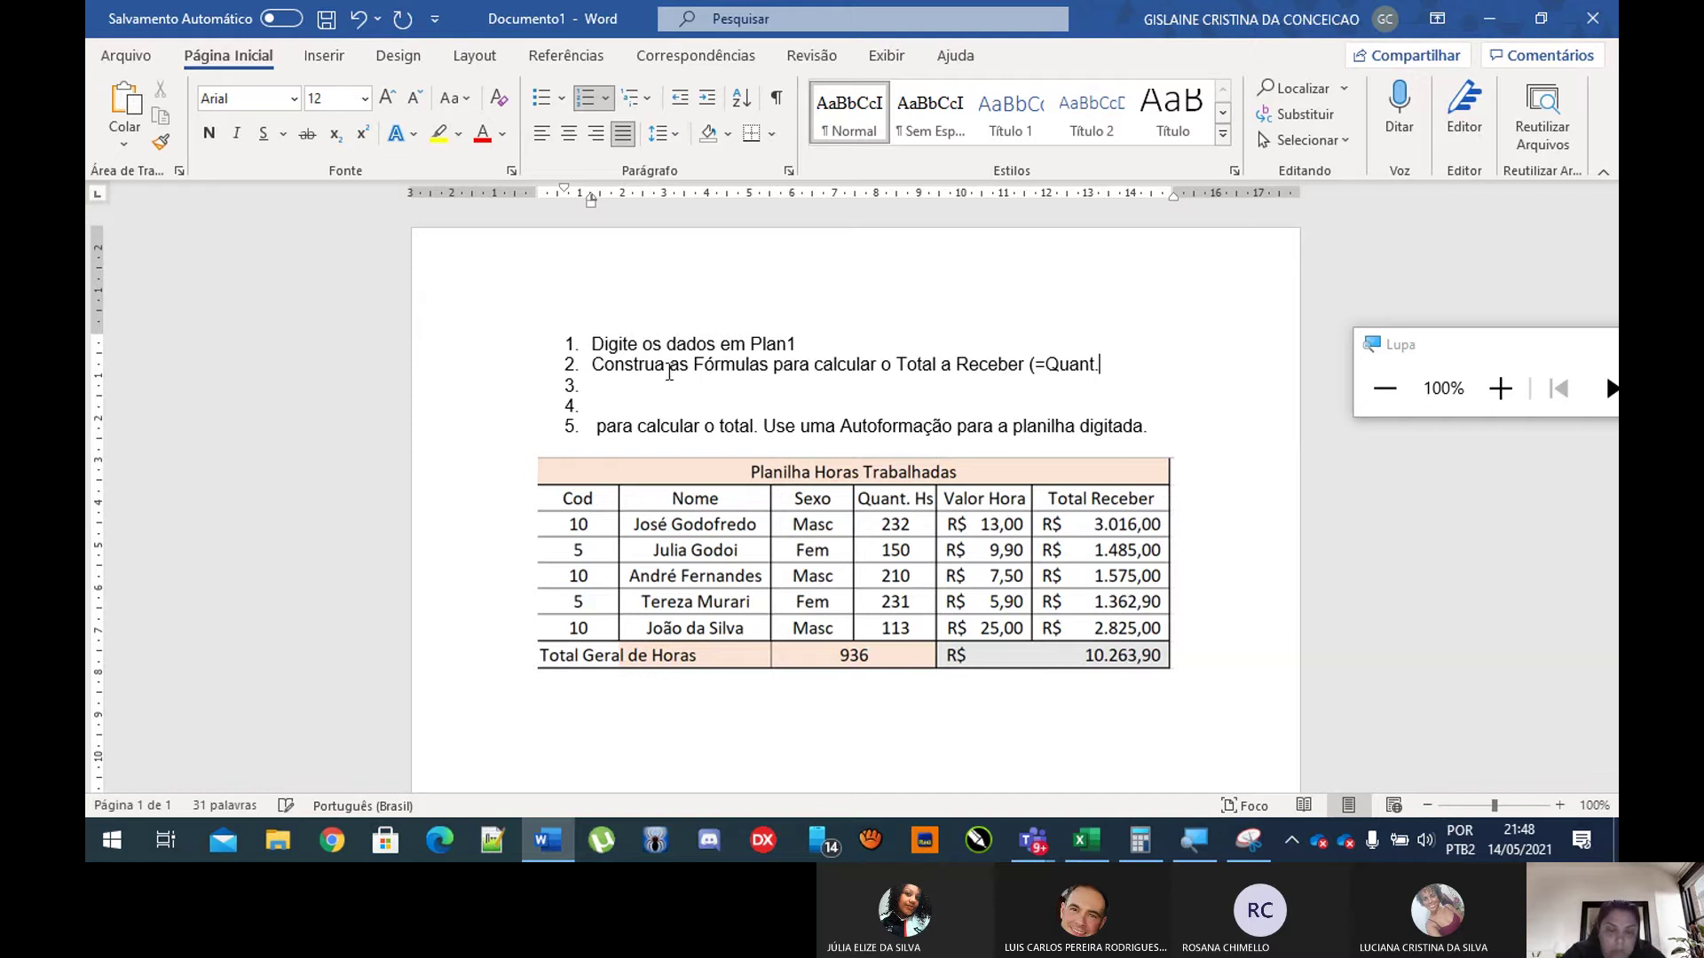
{"action": "type", "text": "Hs * V"}
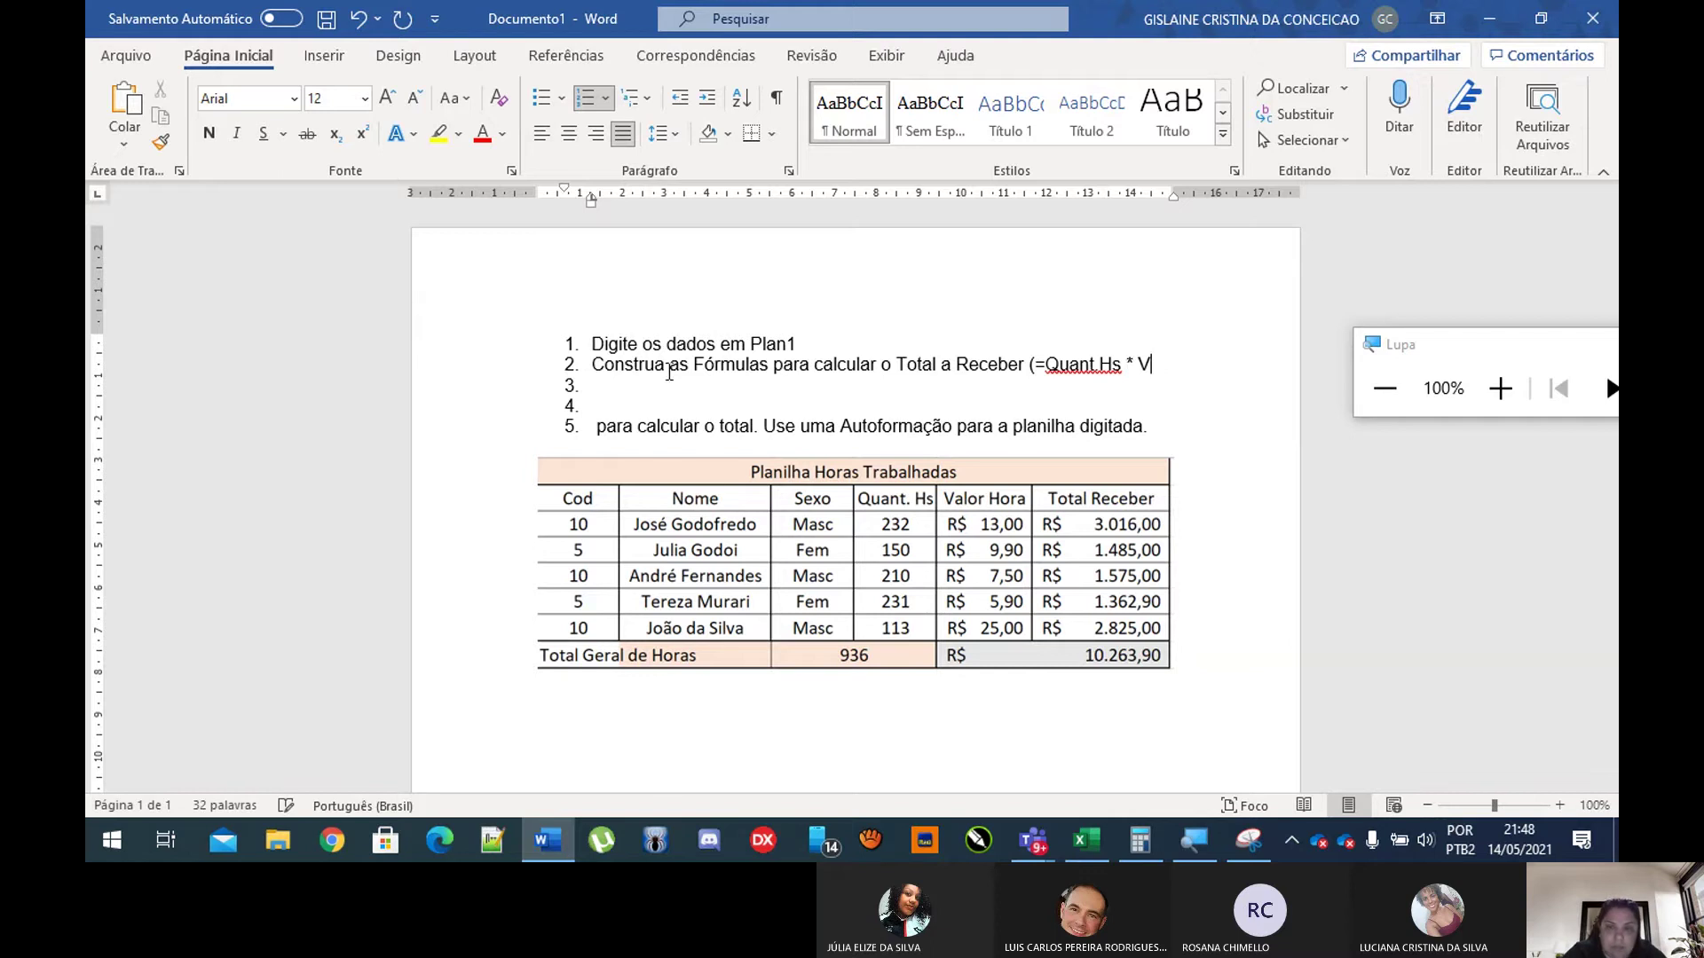
{"action": "type", "text": "alor Hora"}
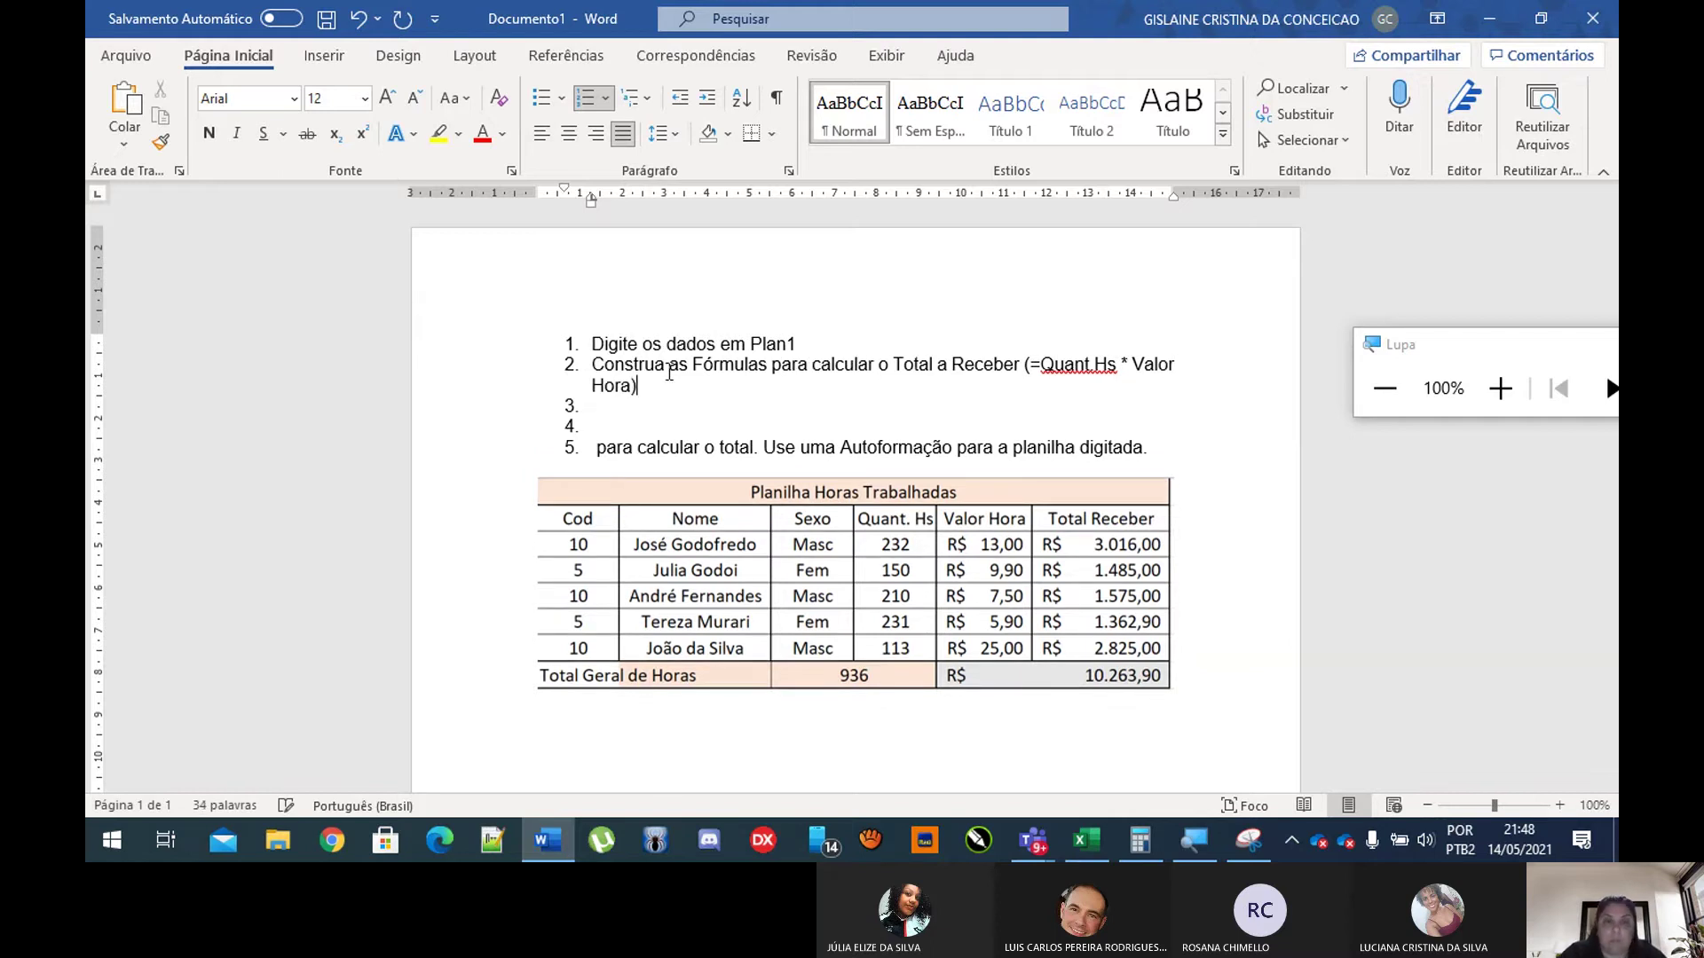
Step: Insert a new item after "Digite os dados em Plan1" reading "Formate a Coluna Valor Hora com formato moeda ("
{"action": "left_click", "coordinate": [832, 342]}
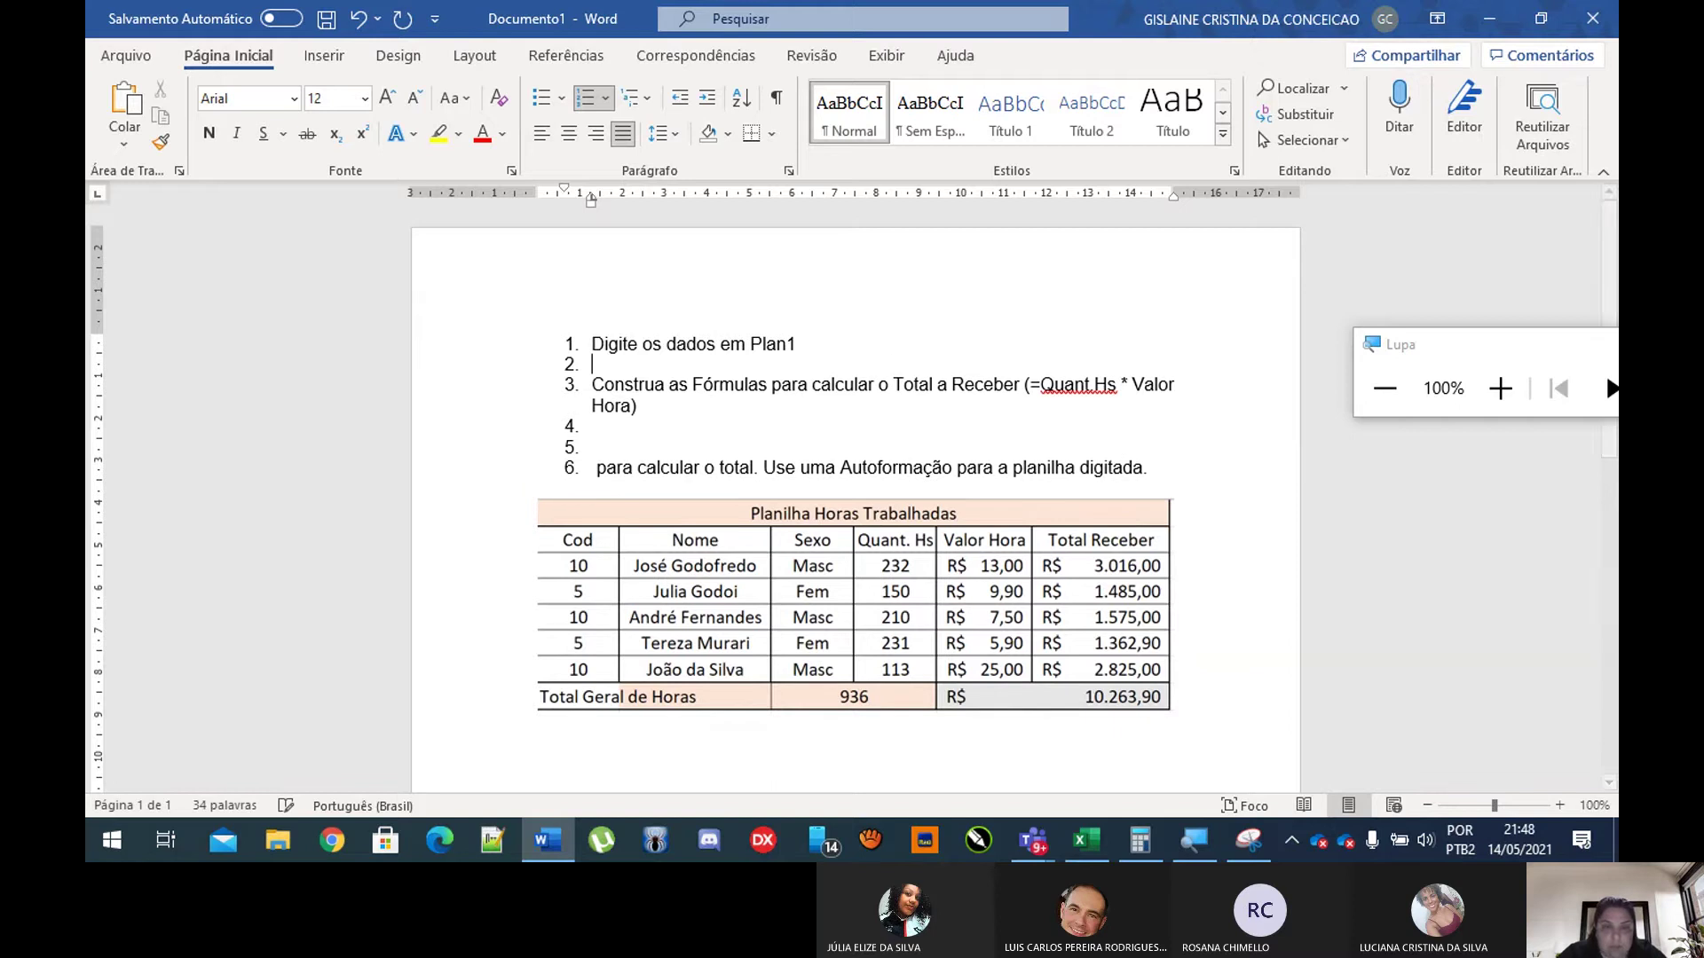
{"action": "key", "text": "Return"}
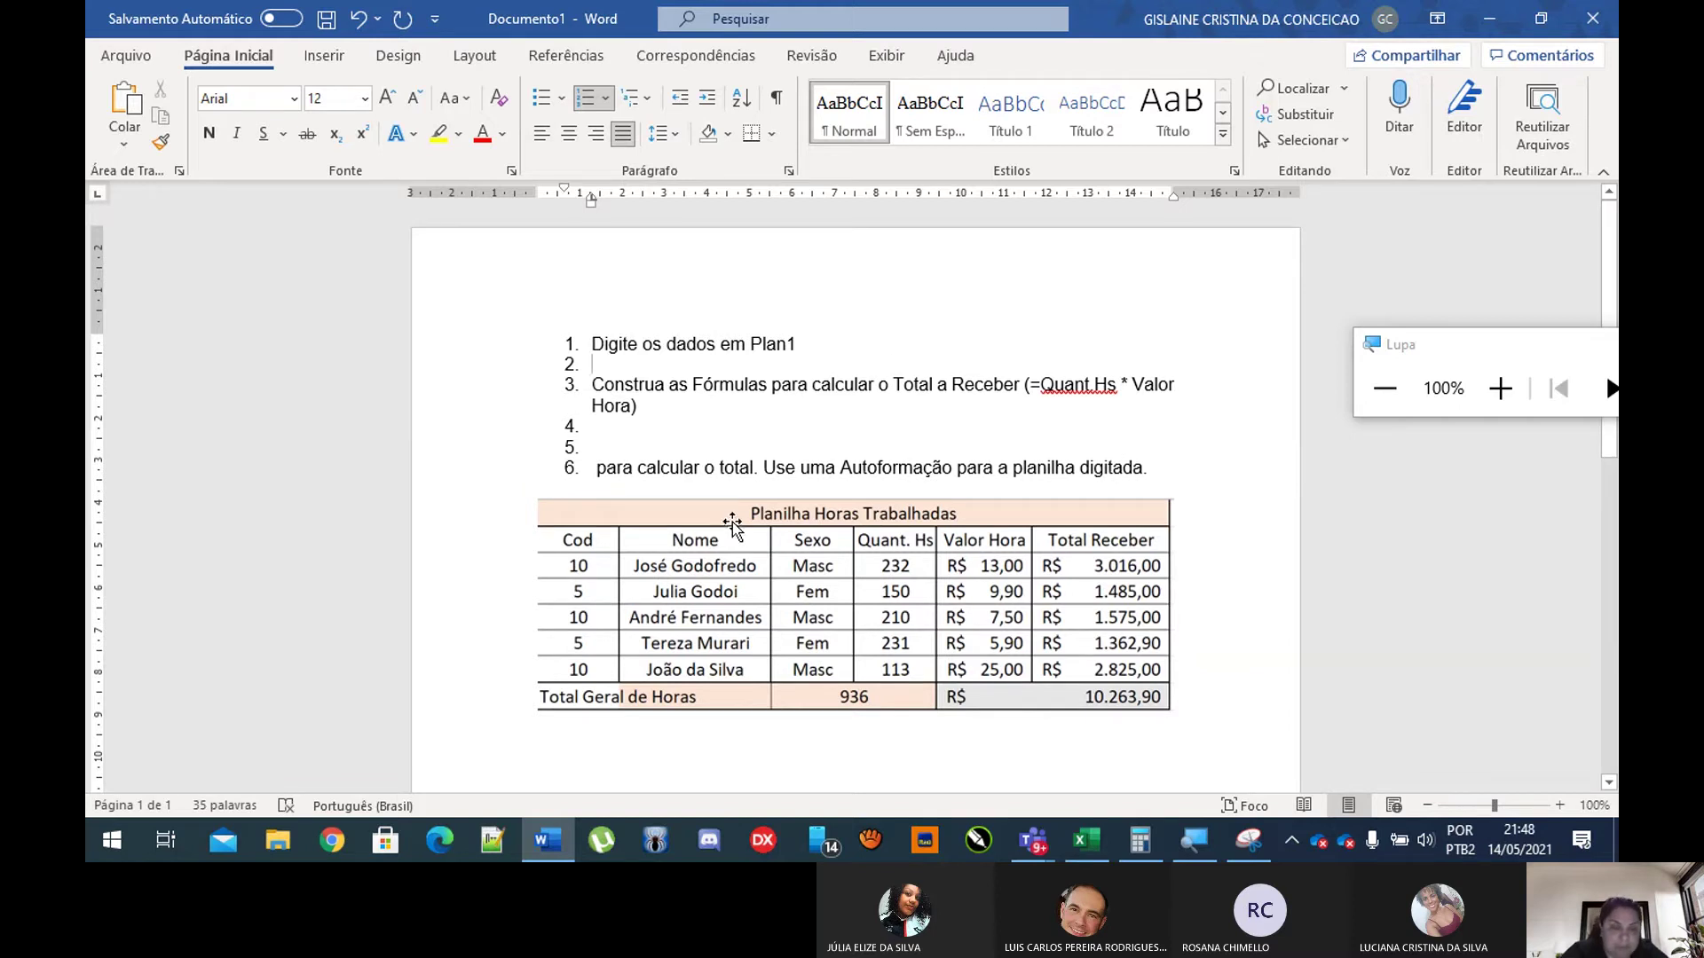
{"action": "type", "text": "Formate a "}
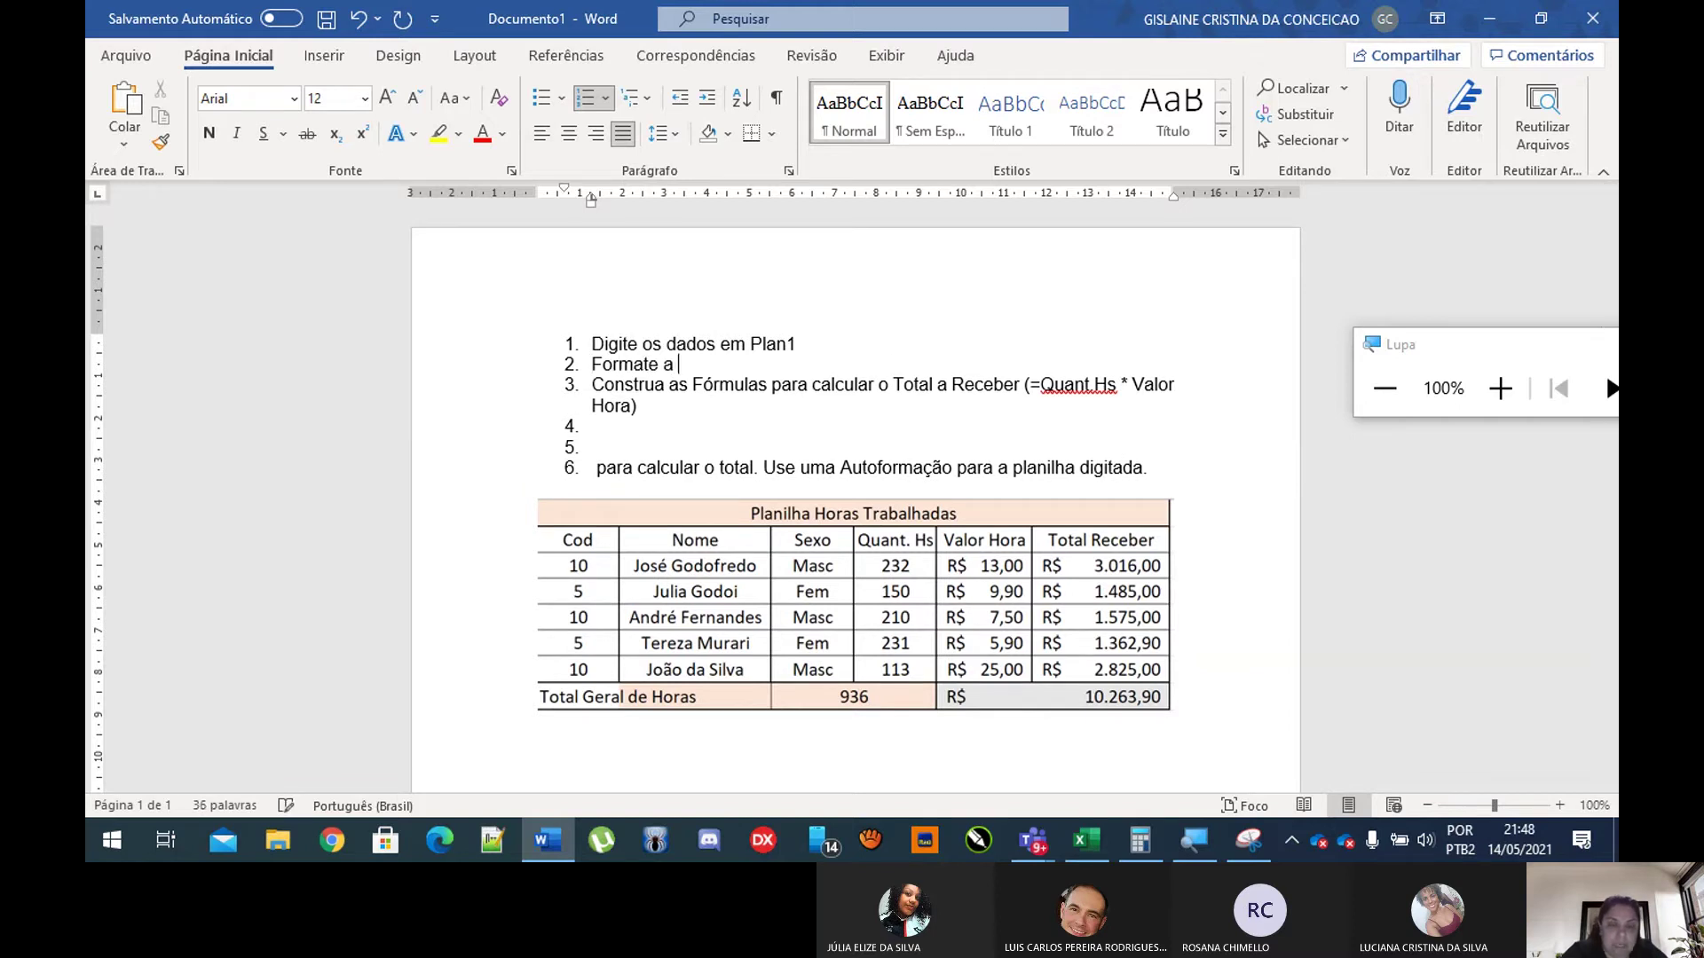
{"action": "type", "text": "Coluna Q"}
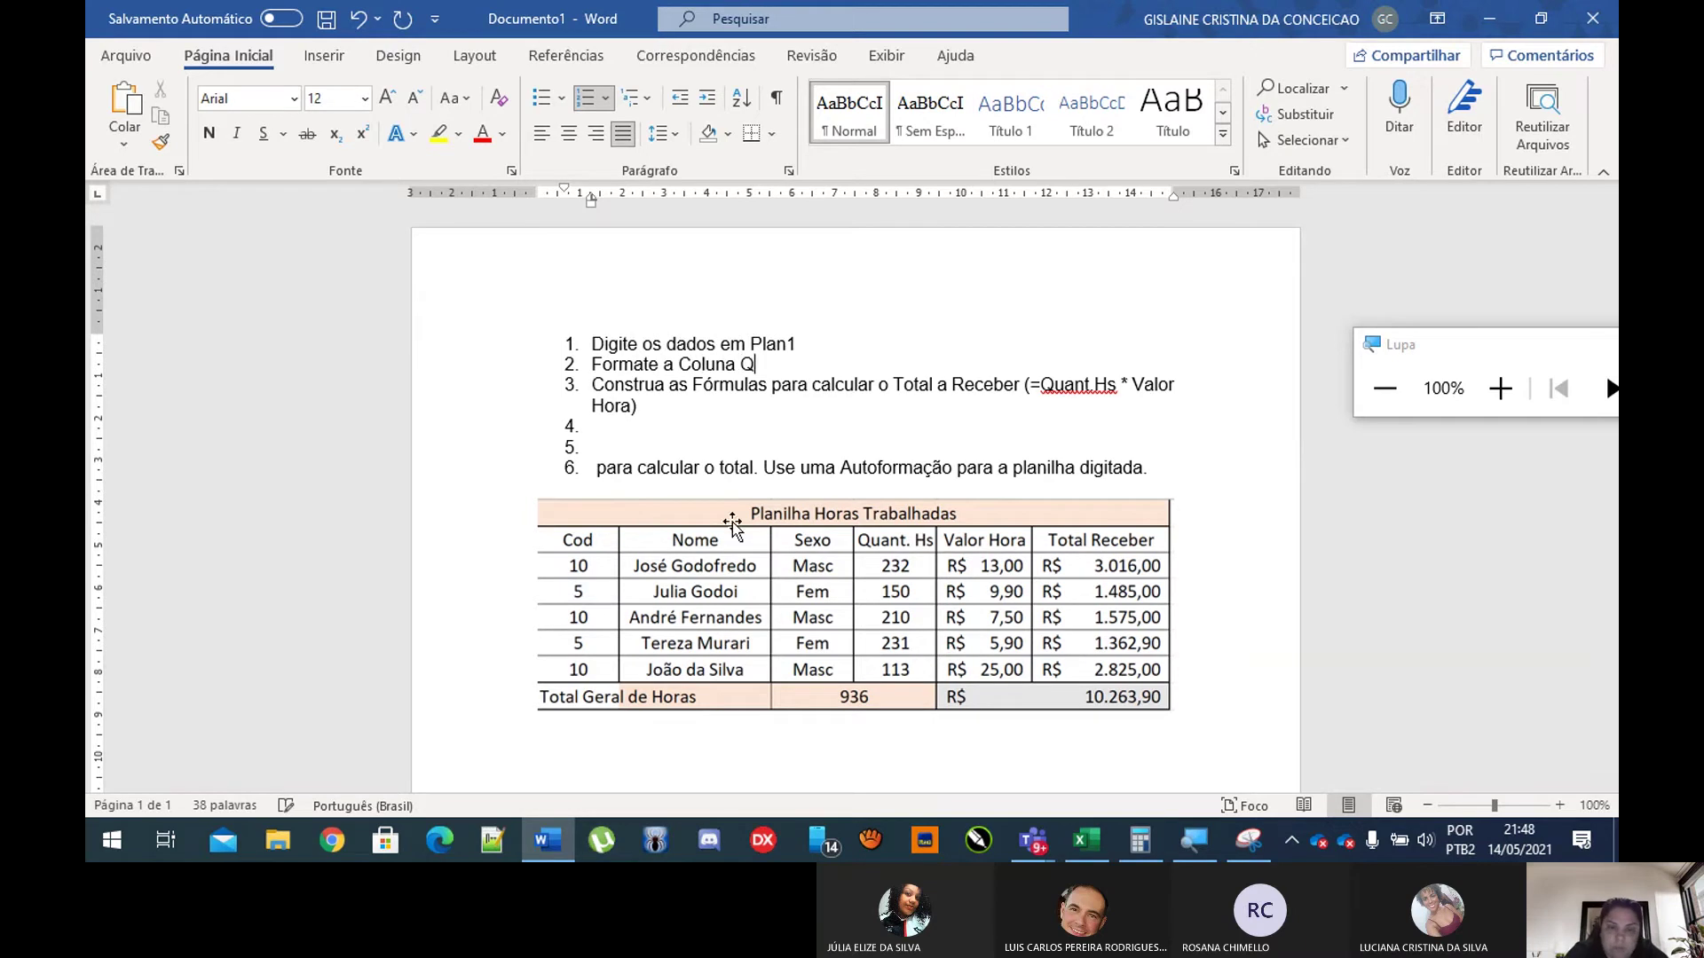
{"action": "key", "text": "BackSpace"}
{"action": "type", "text": "Valor Hora com formato"}
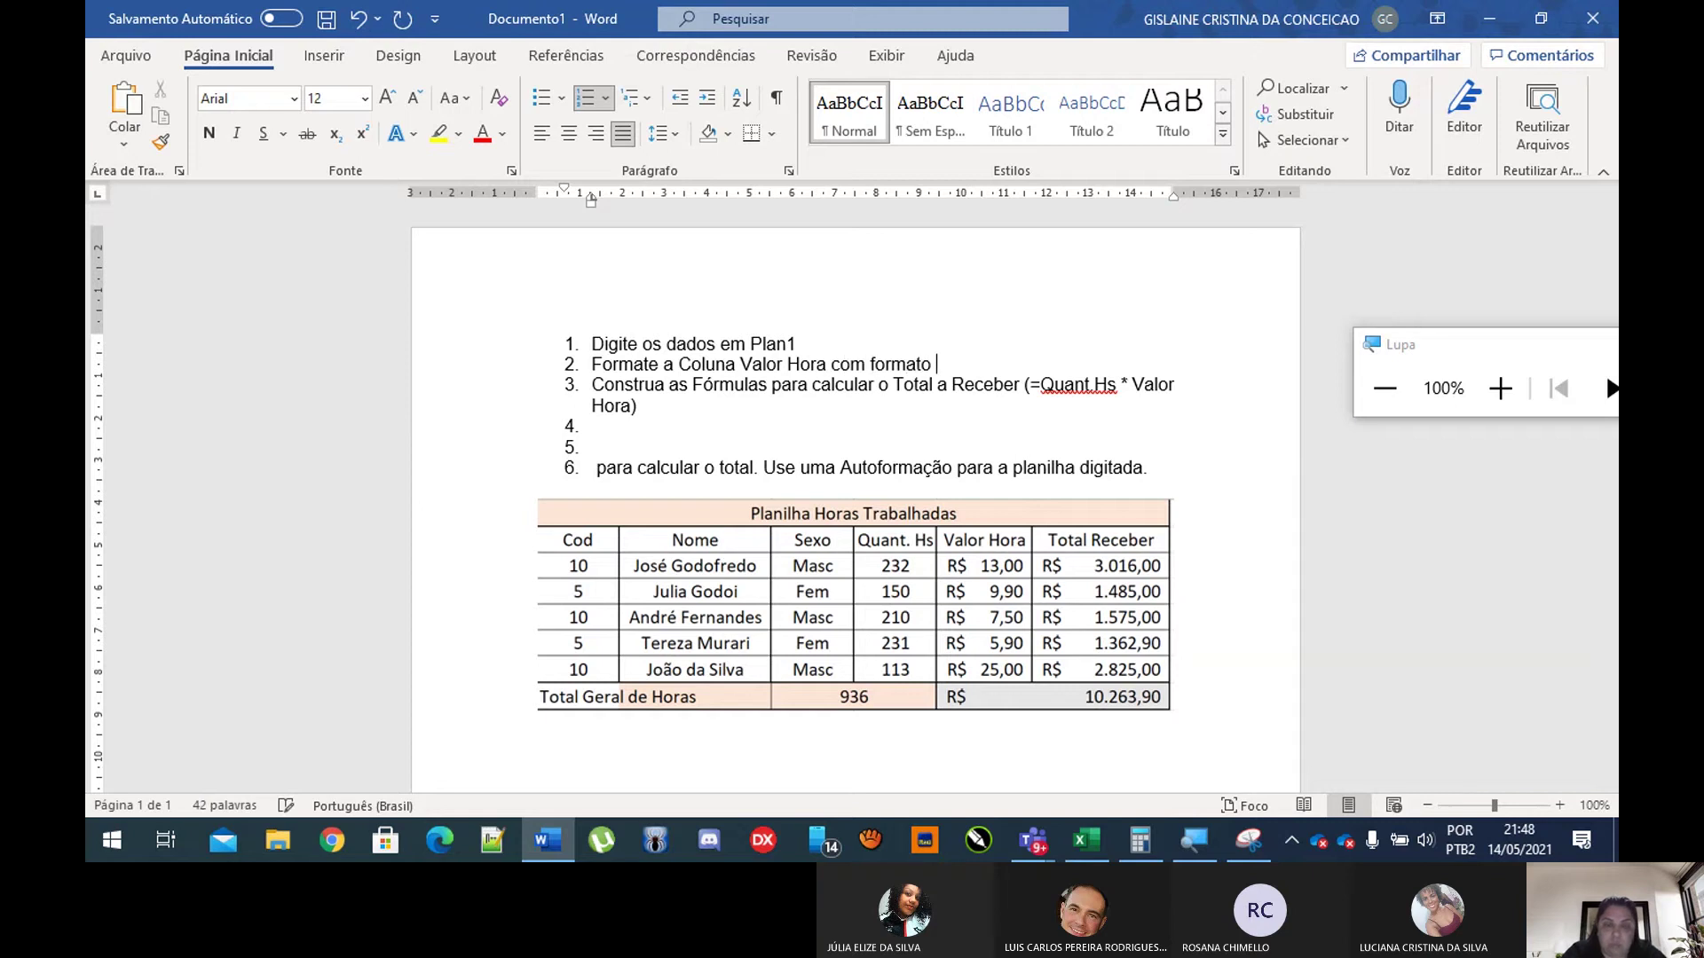
{"action": "type", "text": " moeda ("}
Step: Switch to Excel and examine the number format of the Valor Hora value in E3, comparing Moeda and Contábil
{"action": "left_click", "coordinate": [1081, 837]}
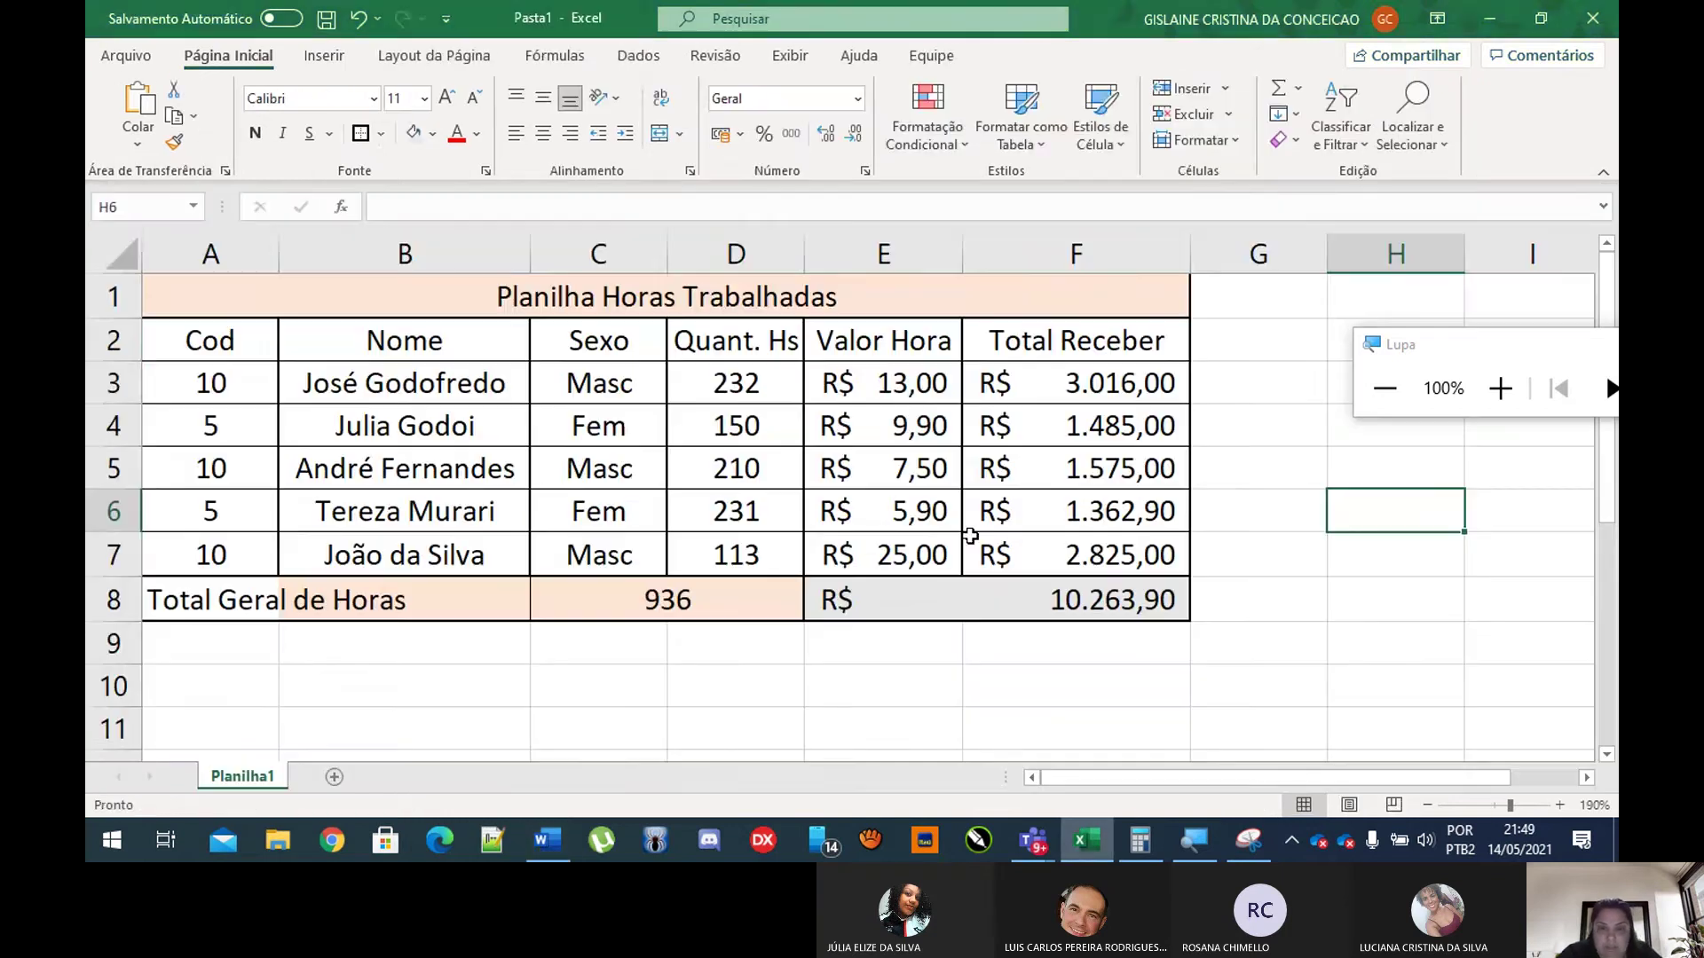
{"action": "left_click", "coordinate": [726, 323]}
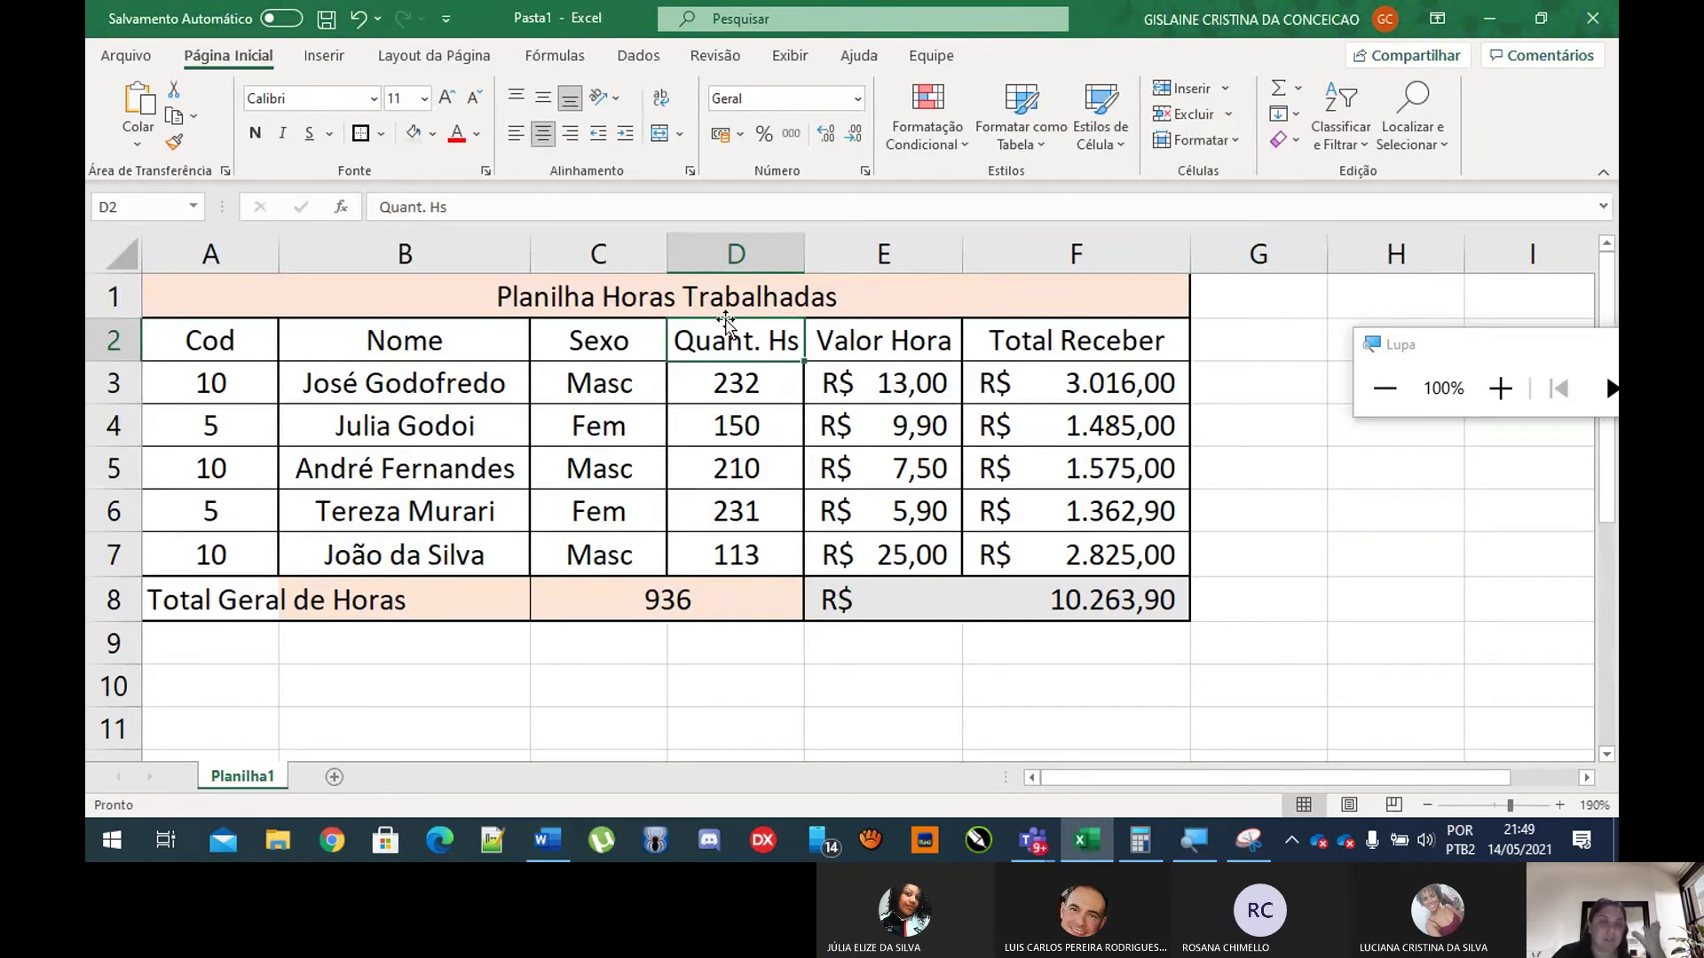
{"action": "left_click", "coordinate": [882, 348]}
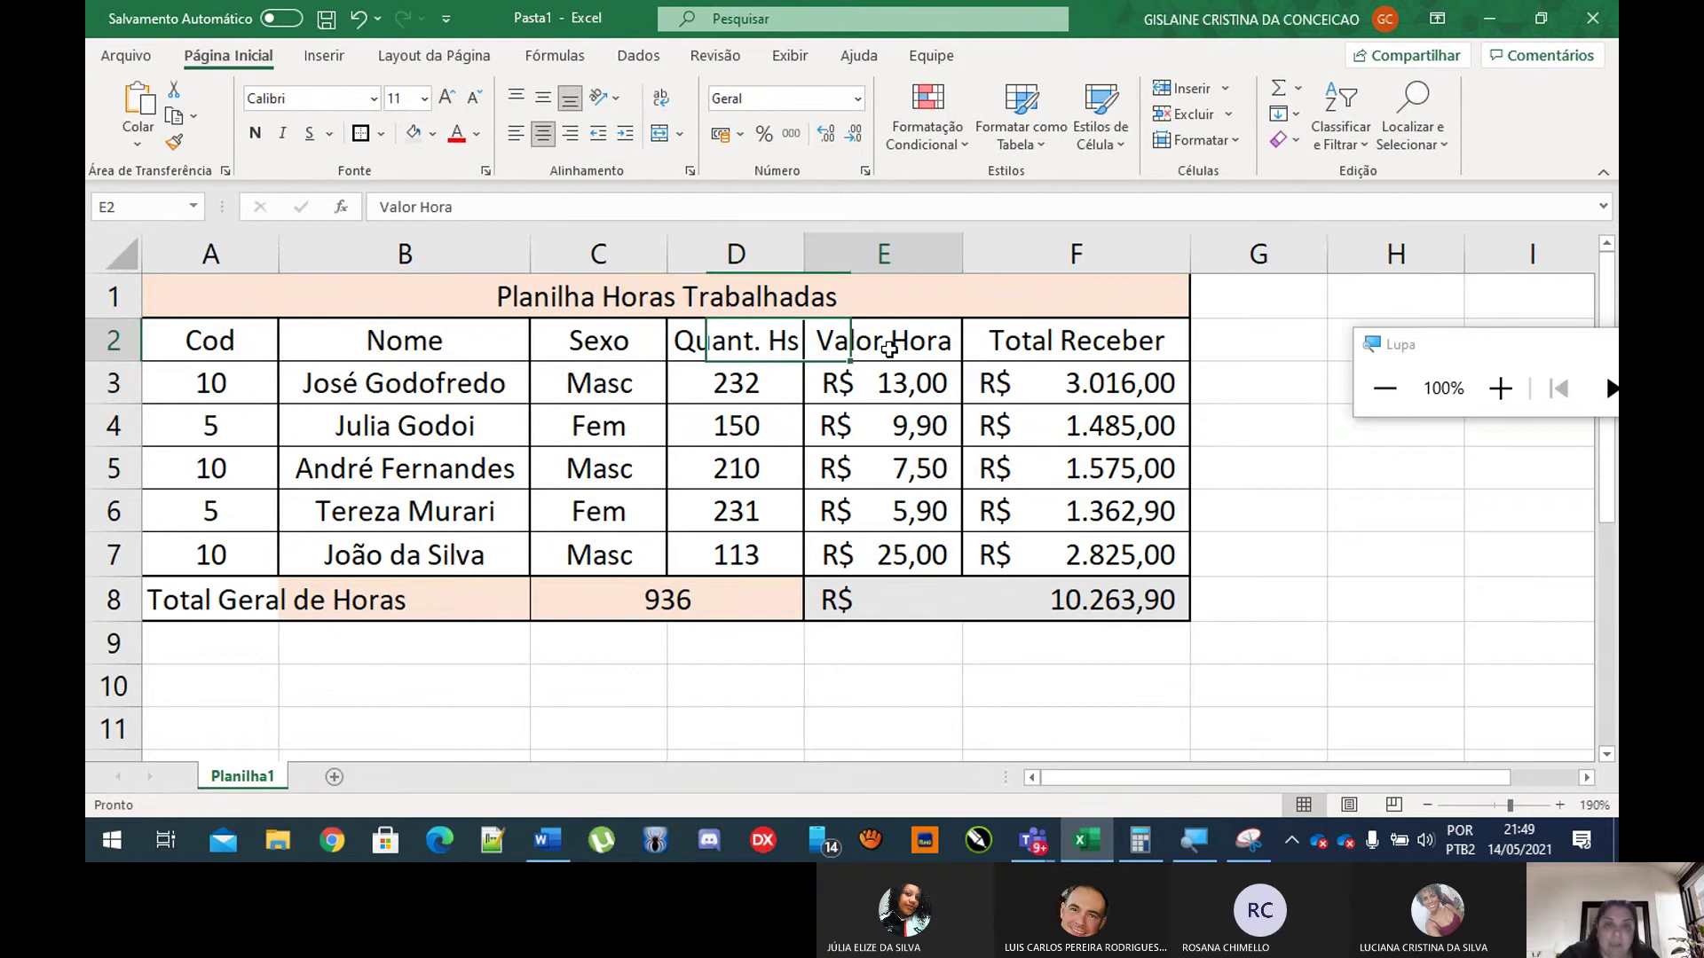
{"action": "left_click", "coordinate": [899, 387]}
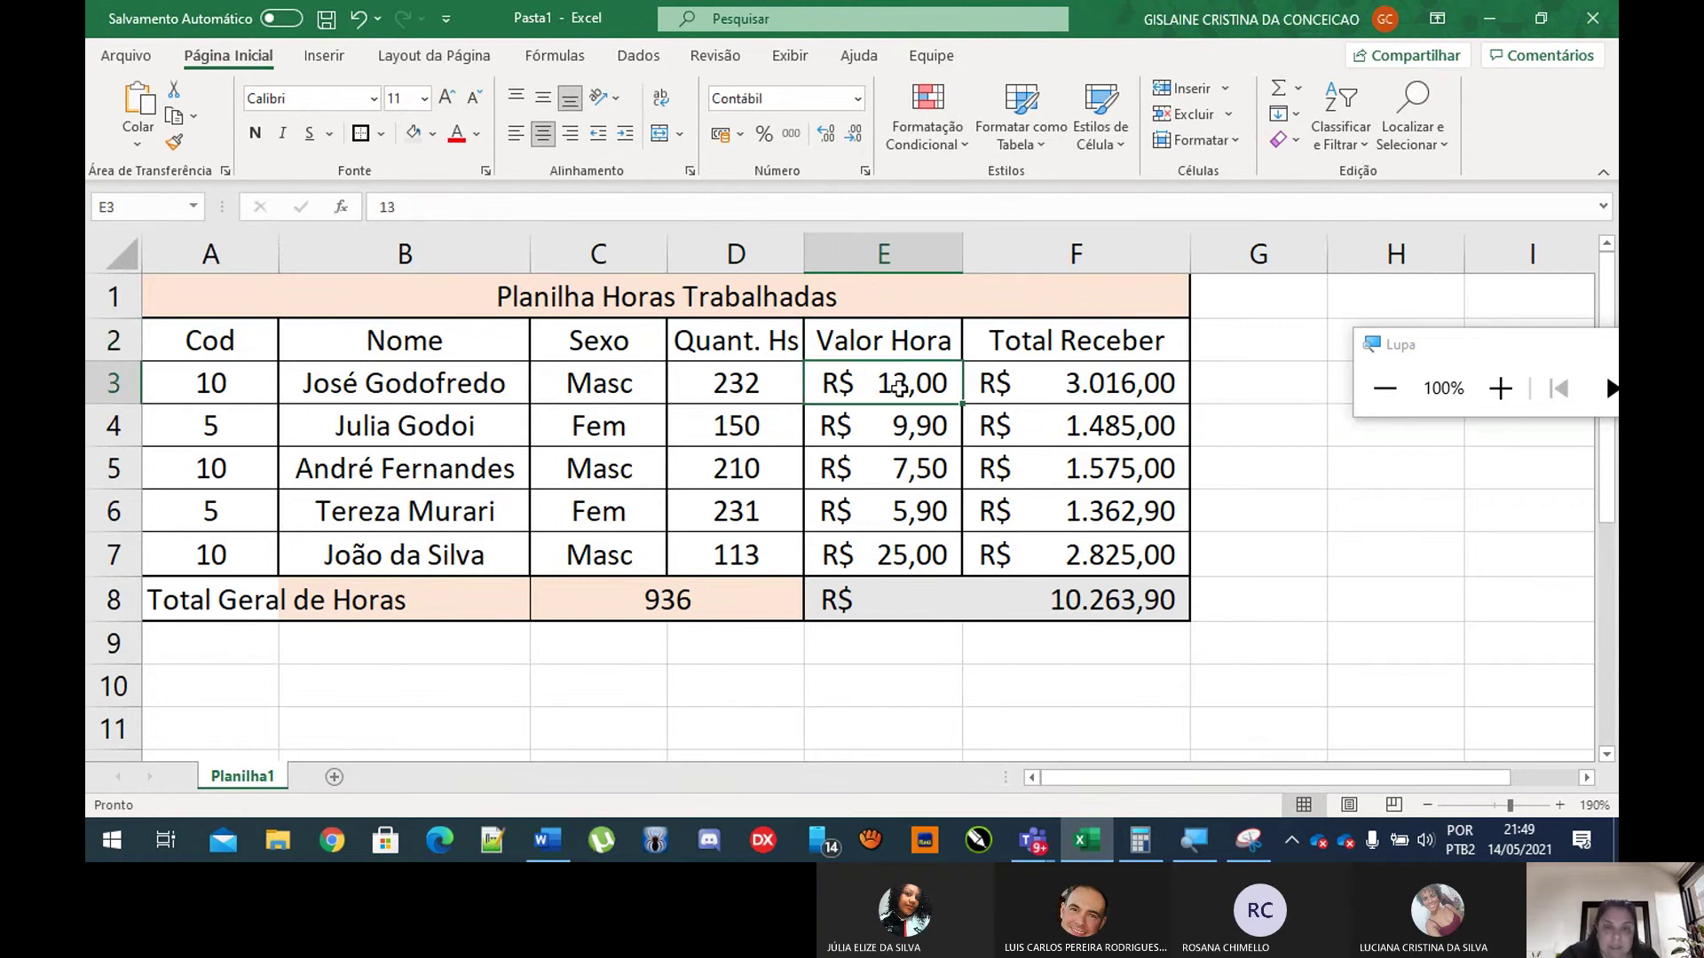
{"action": "left_click", "coordinate": [741, 134]}
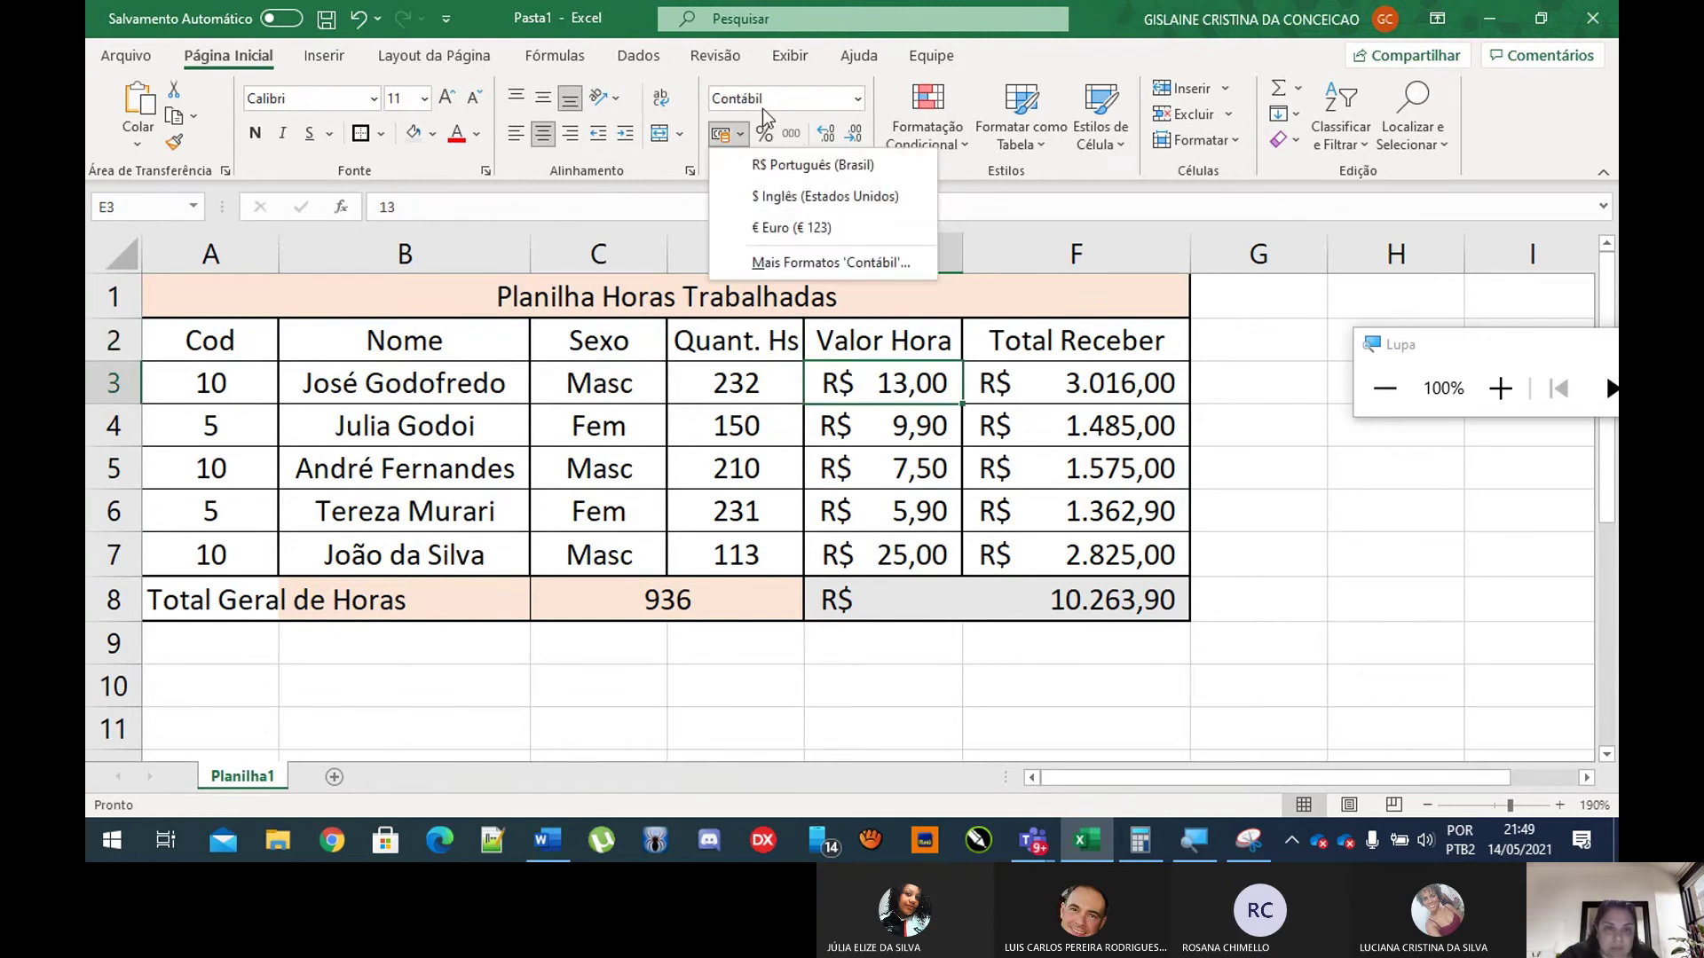
{"action": "left_click", "coordinate": [805, 98]}
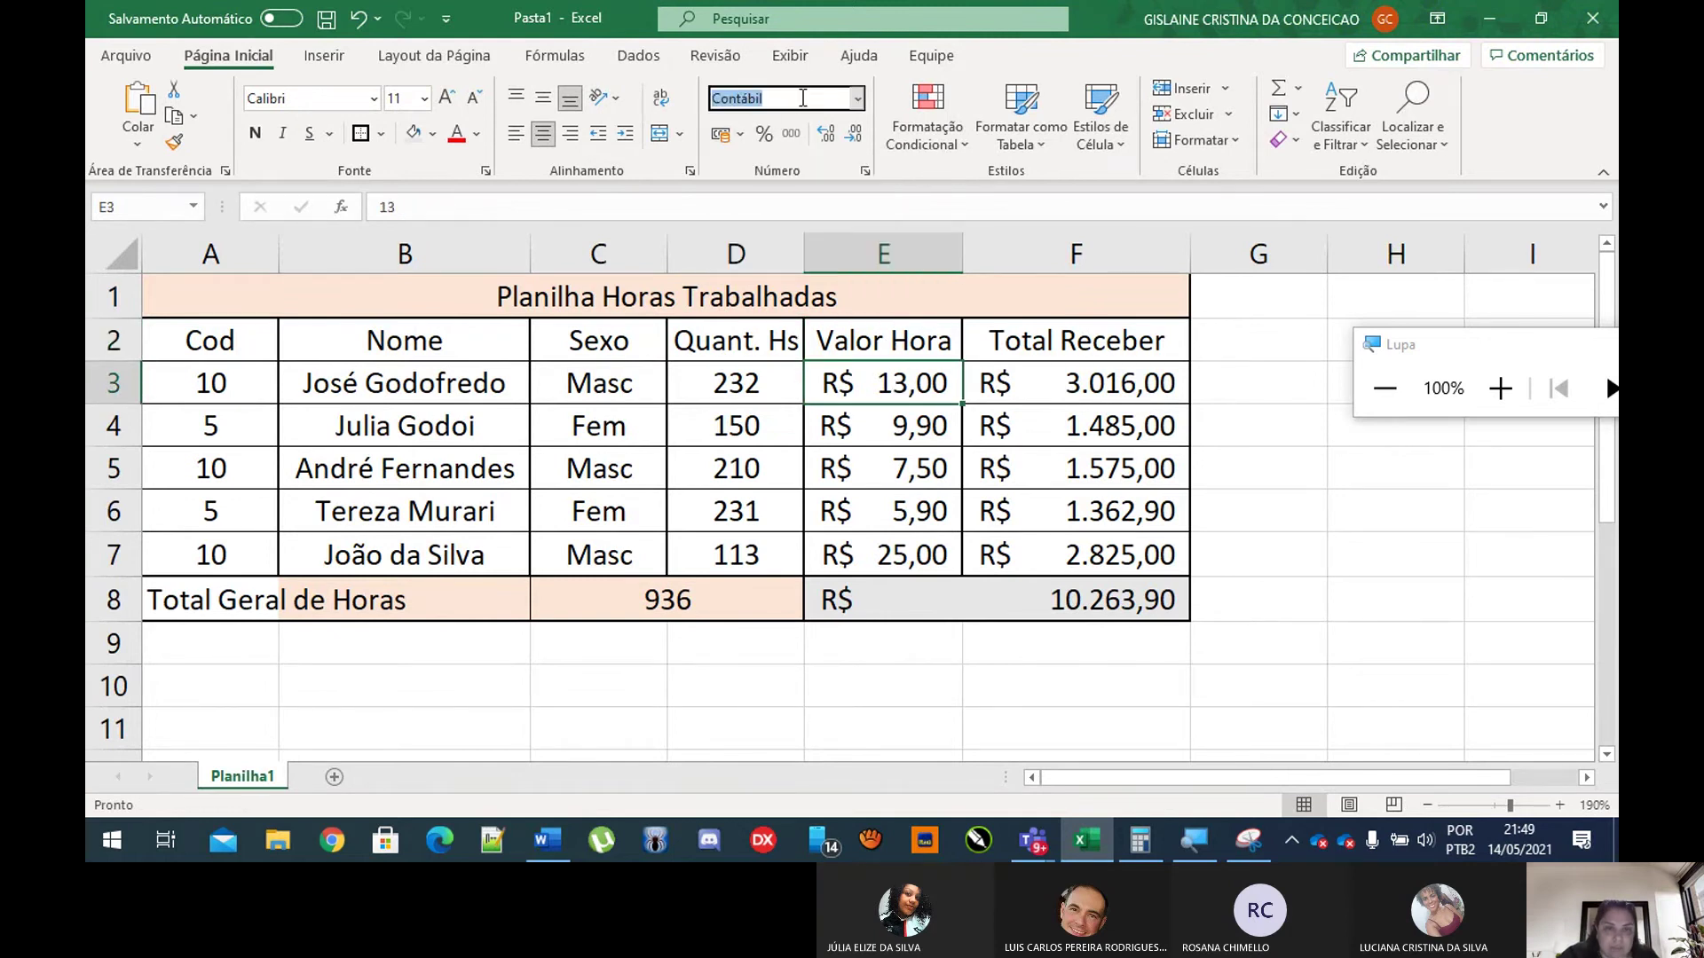
{"action": "left_click", "coordinate": [857, 99]}
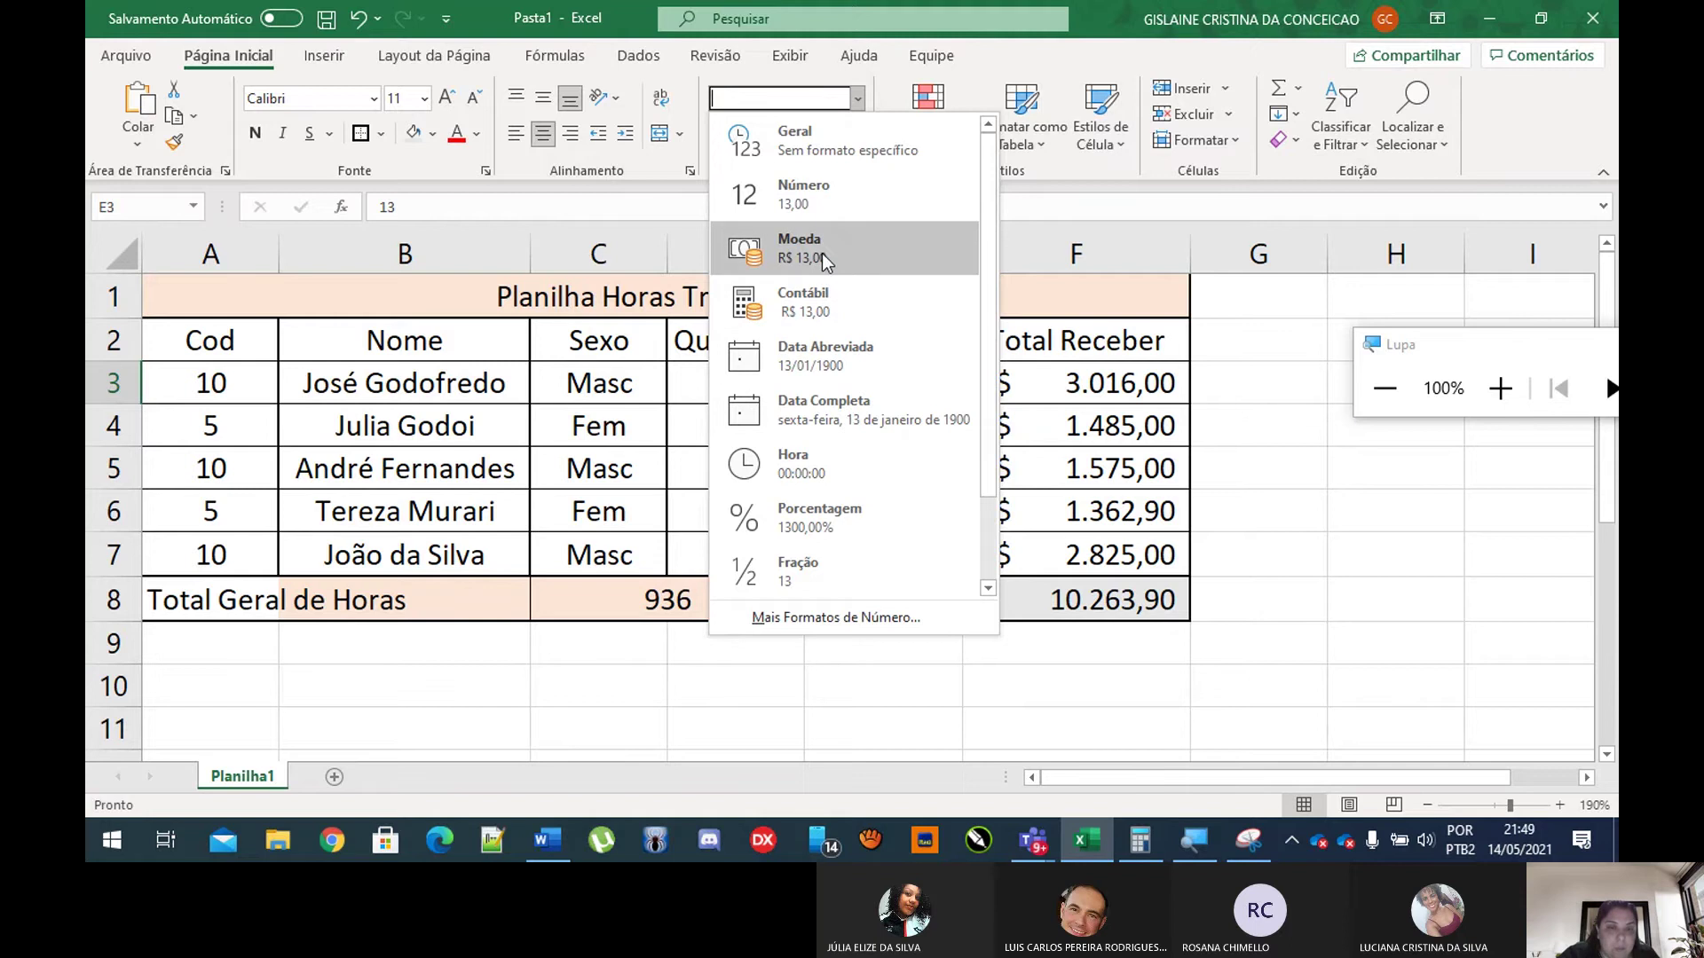
{"action": "left_click", "coordinate": [838, 288]}
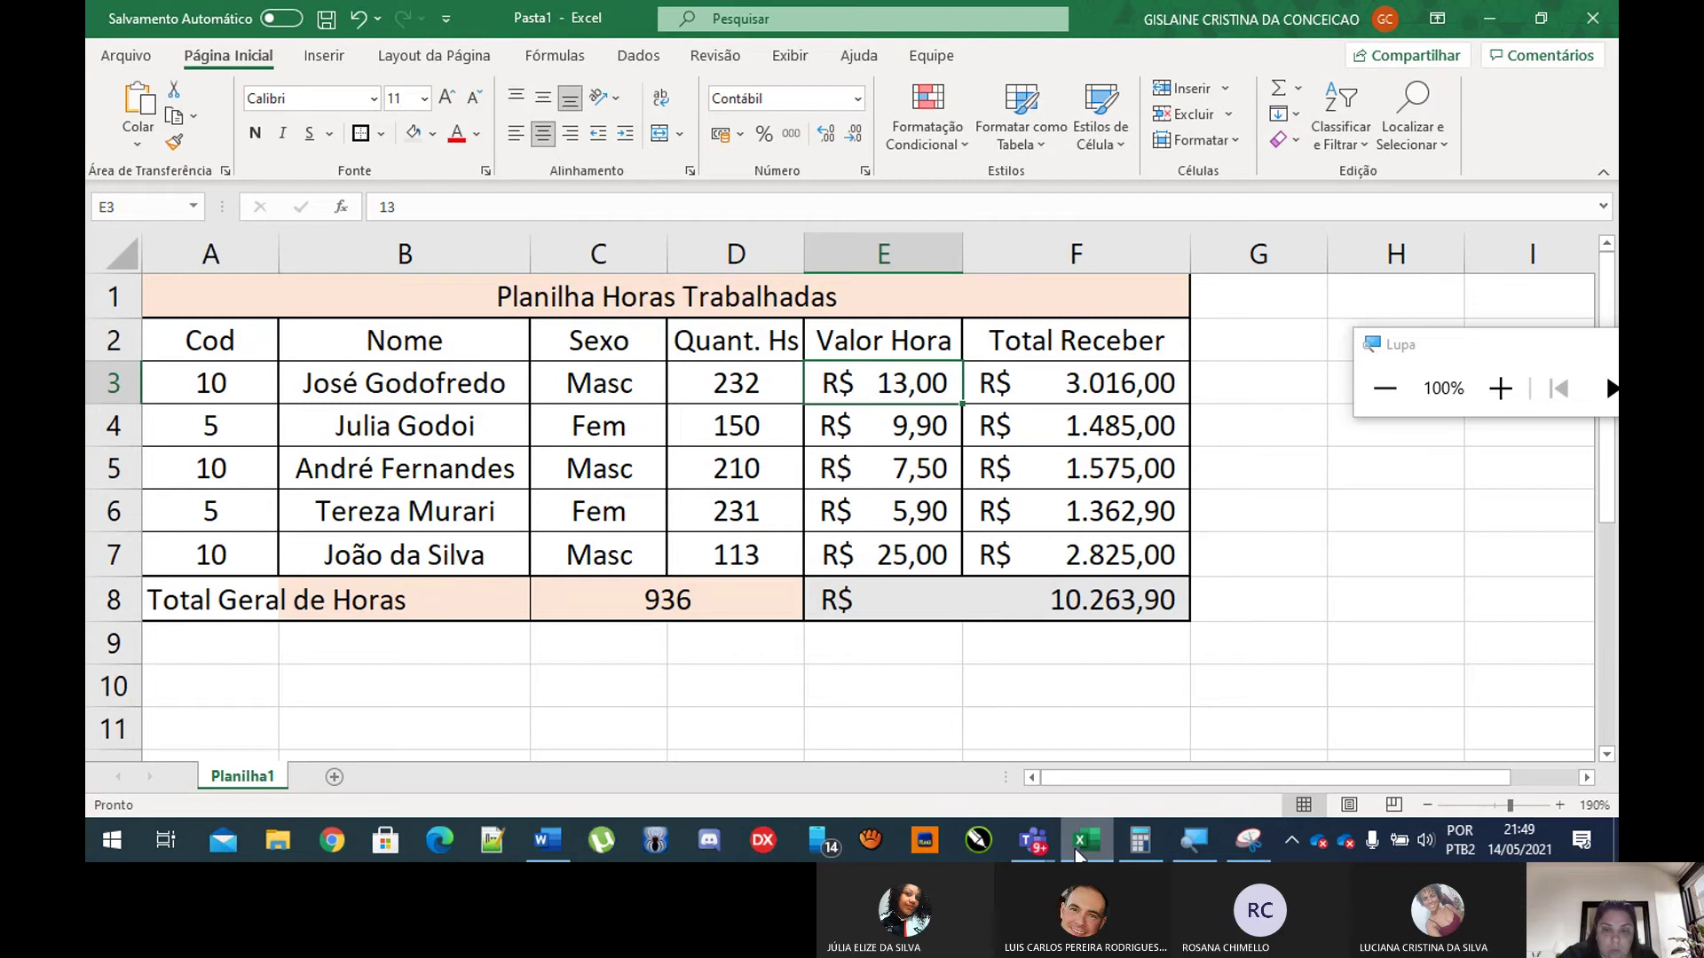
Step: Return to Word and rewrite the end of item 2 as "Moeda (Contábil)"
{"action": "left_click", "coordinate": [493, 841]}
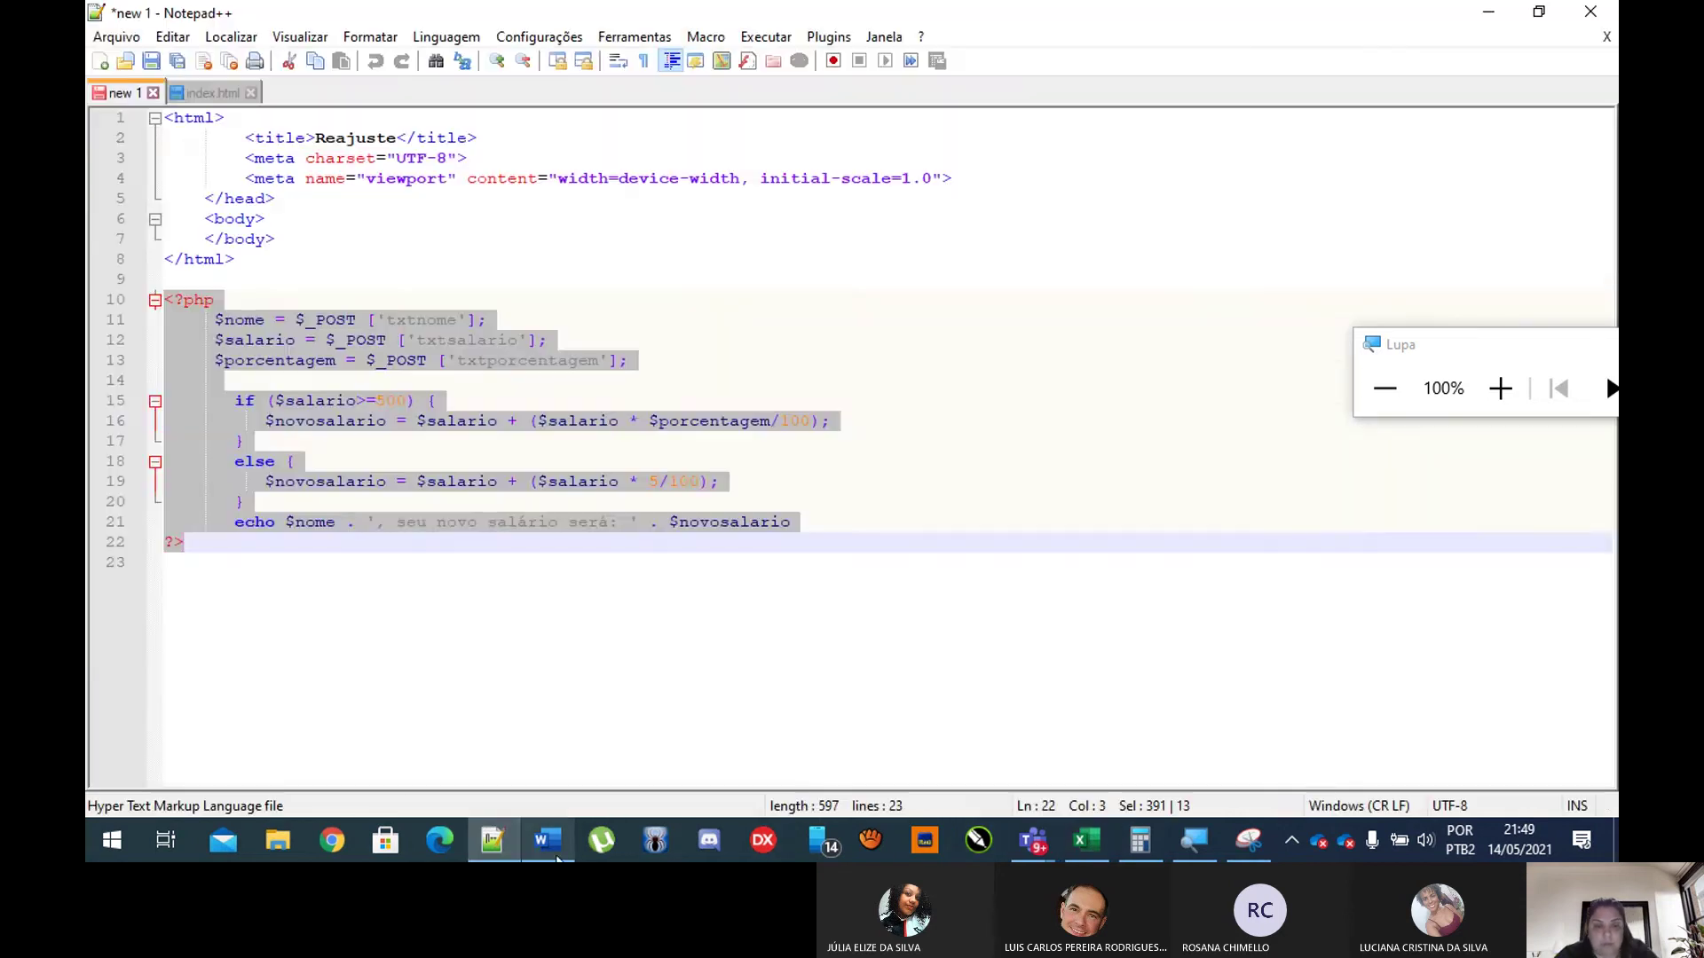
{"action": "left_click", "coordinate": [1607, 11]}
{"action": "left_click", "coordinate": [548, 840]}
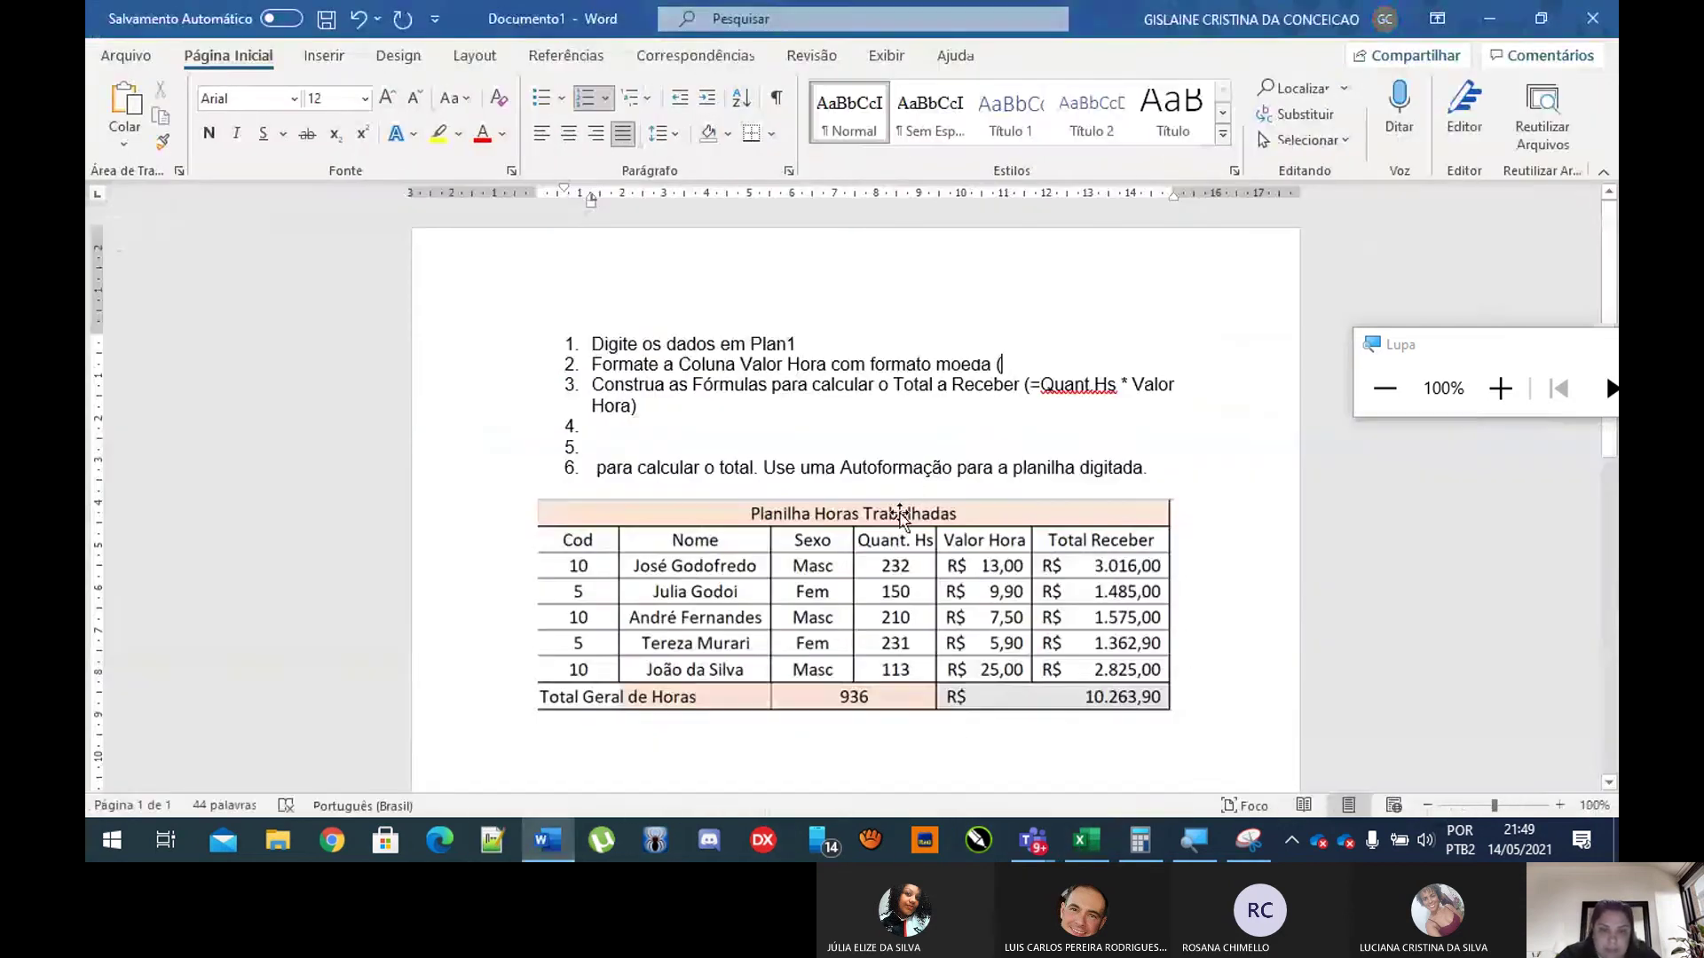
{"action": "left_click", "coordinate": [996, 364]}
{"action": "key", "text": "BackSpace"}
{"action": "key", "text": "BackSpace"}
{"action": "key", "text": "BackSpace"}
{"action": "key", "text": "BackSpace"}
{"action": "key", "text": "BackSpace"}
{"action": "key", "text": "BackSpace"}
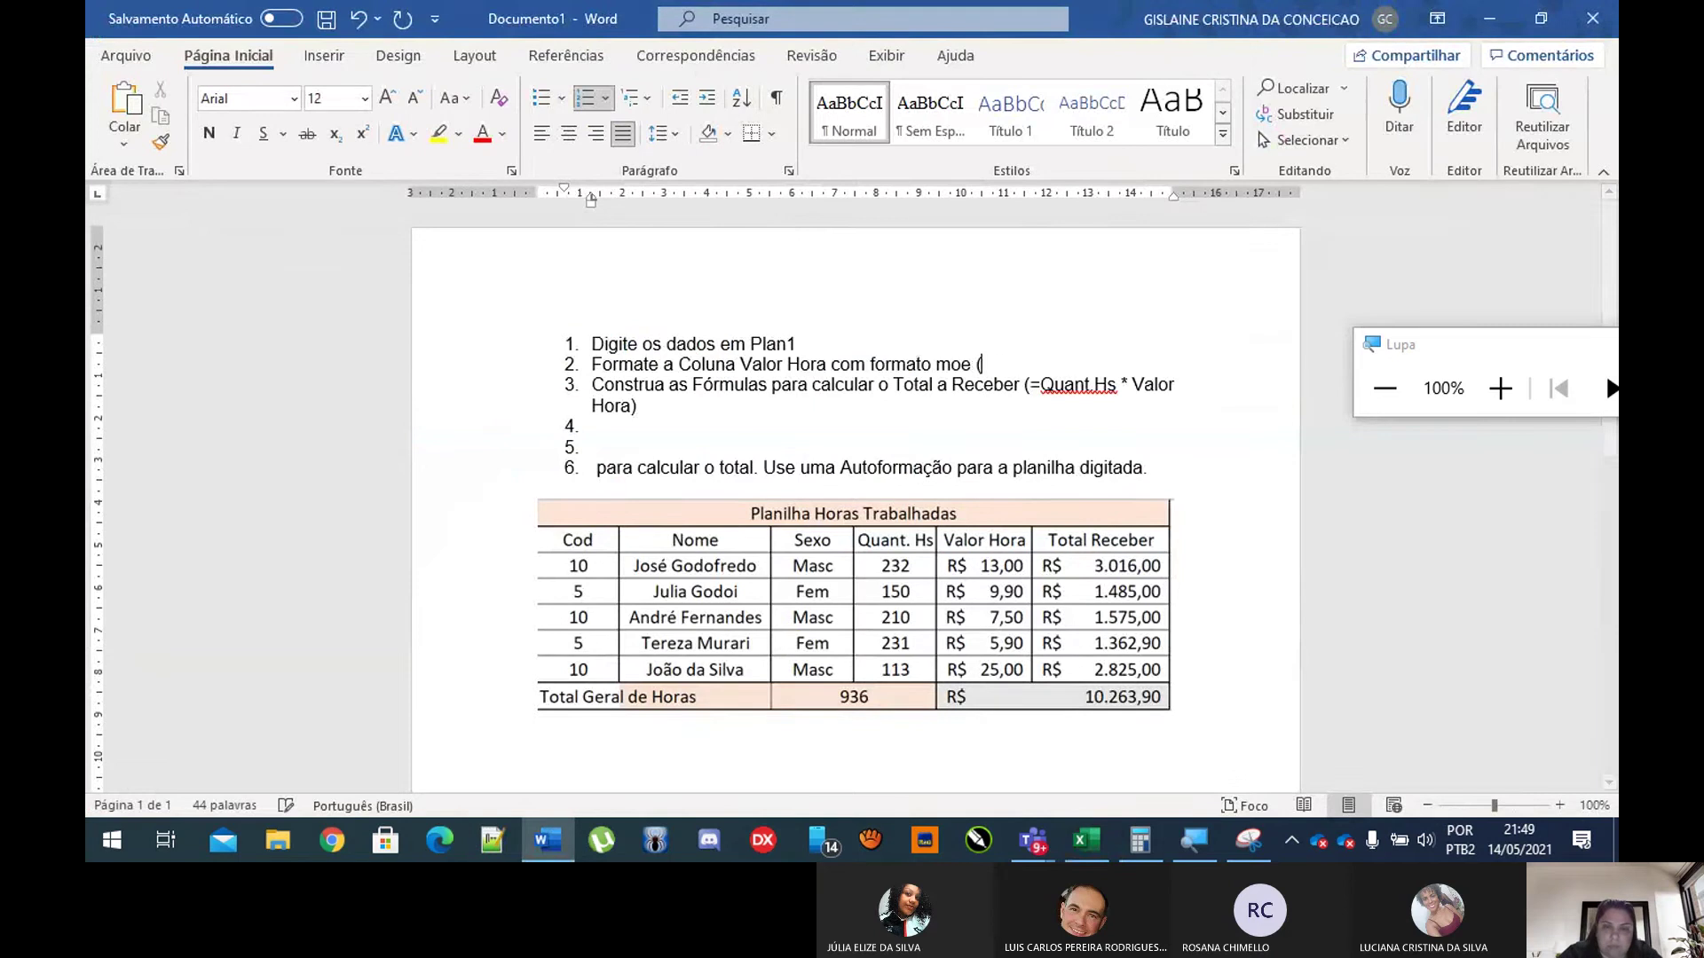
{"action": "type", "text": "Mor"}
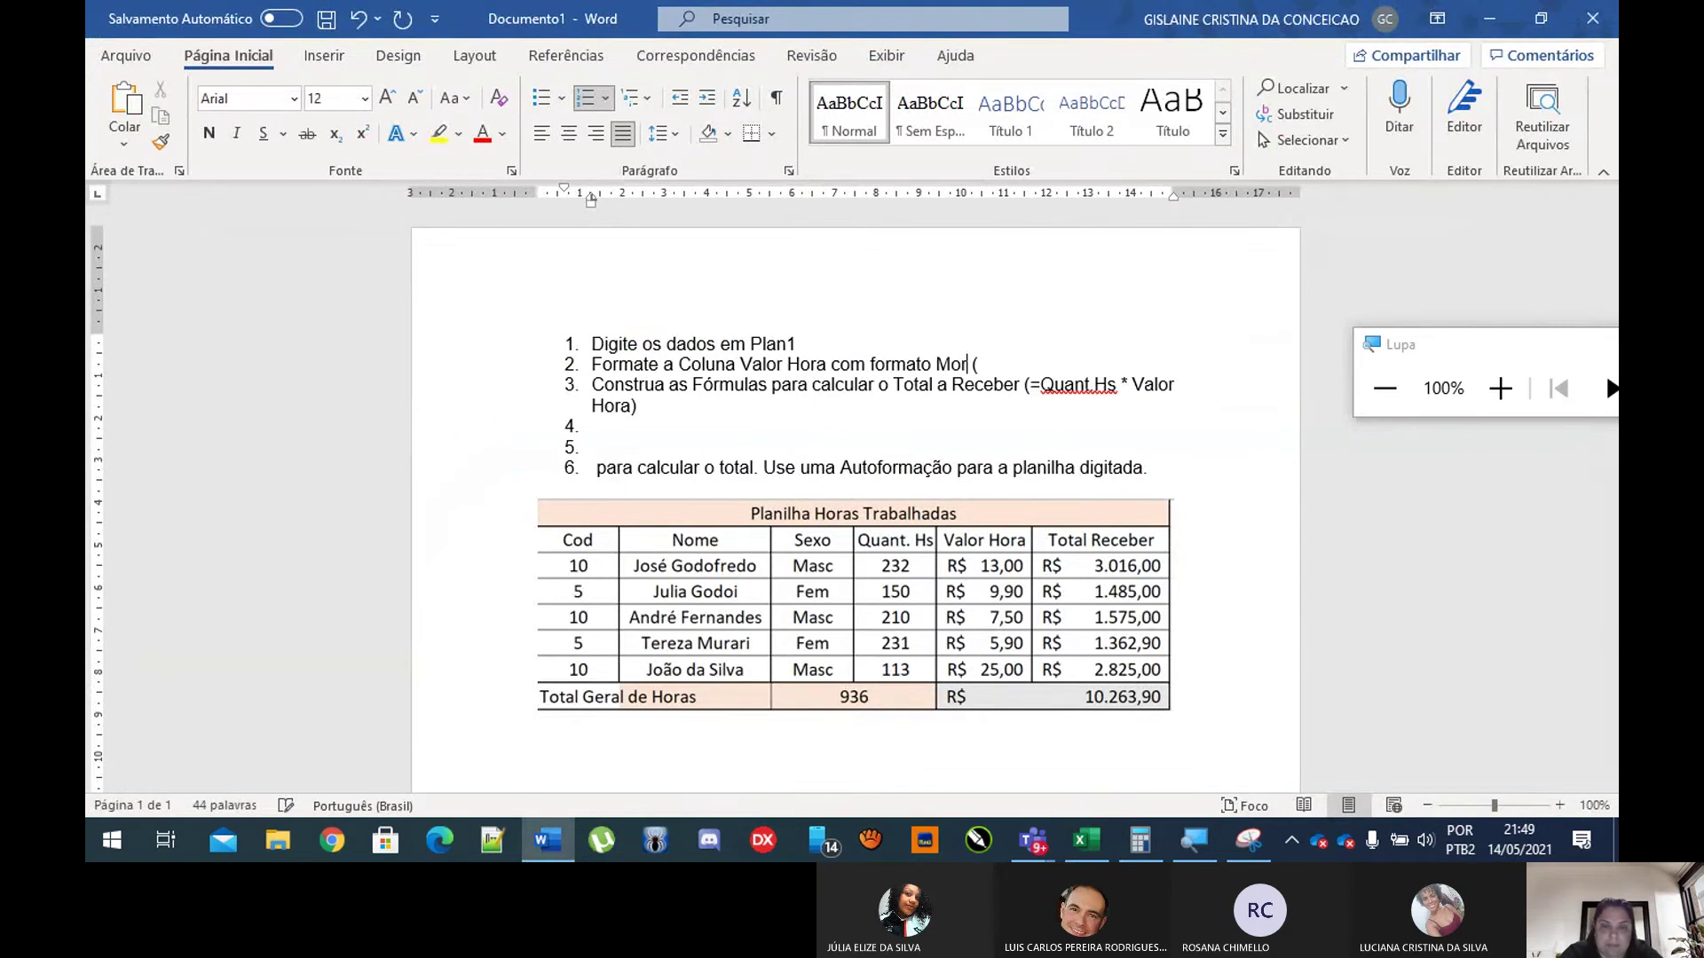
{"action": "key", "text": "BackSpace"}
{"action": "type", "text": "eda ("}
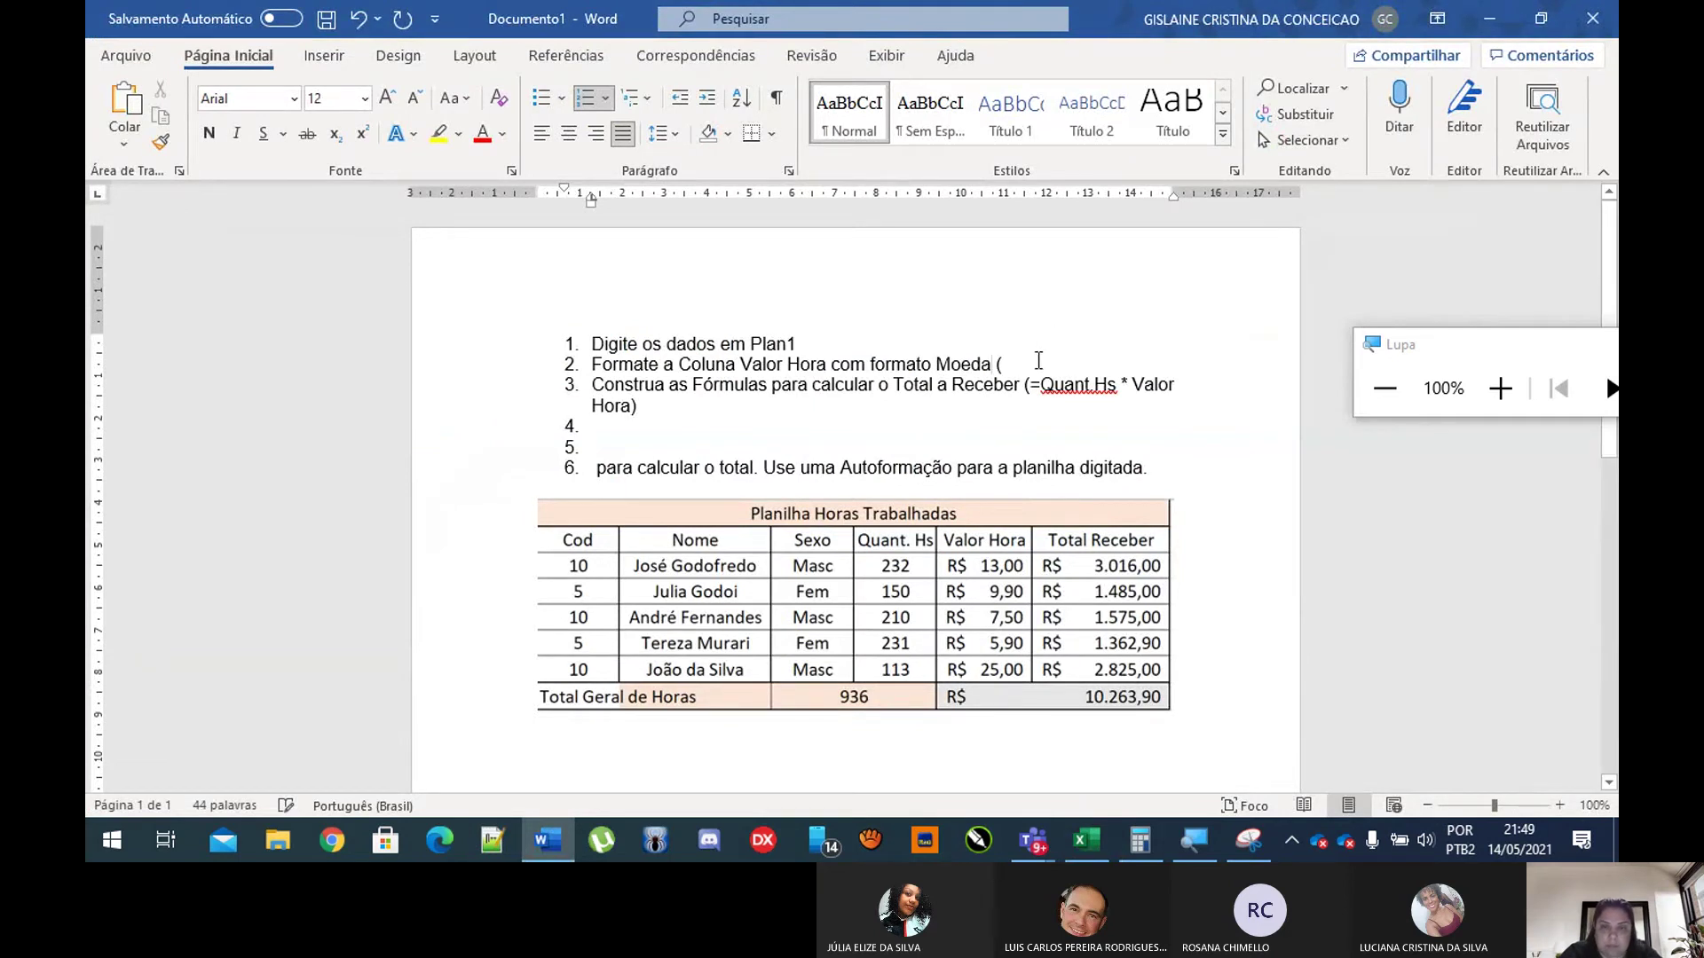
{"action": "type", "text": "Cont"}
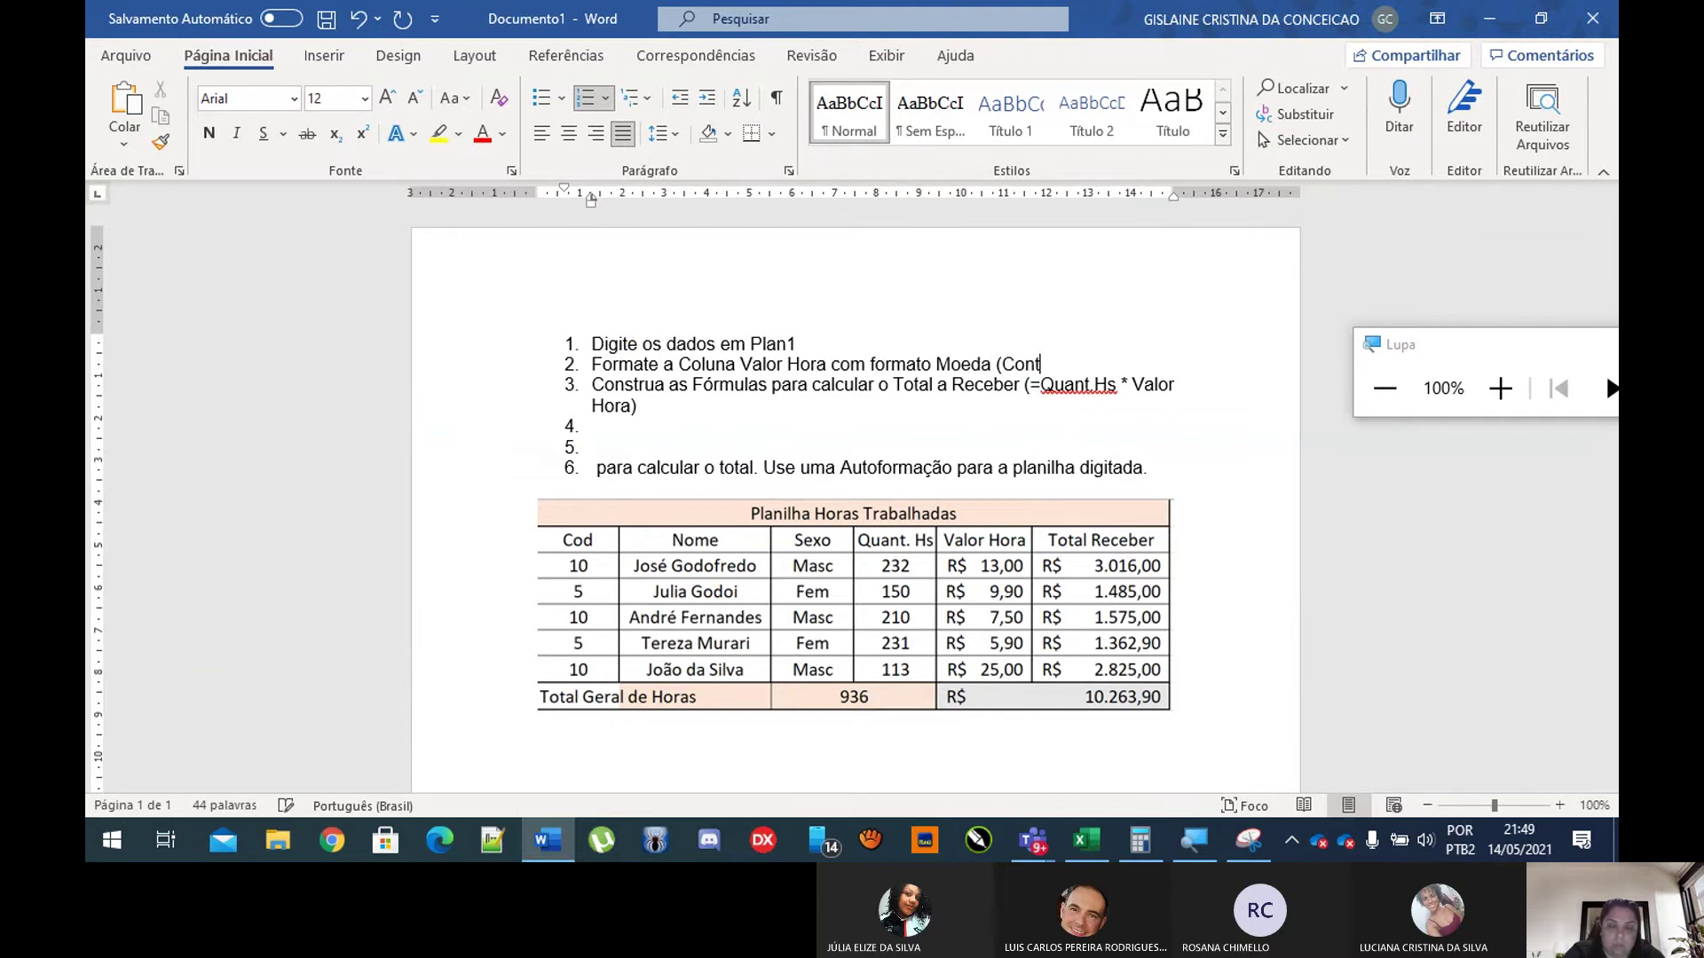
{"action": "type", "text": "ábil)"}
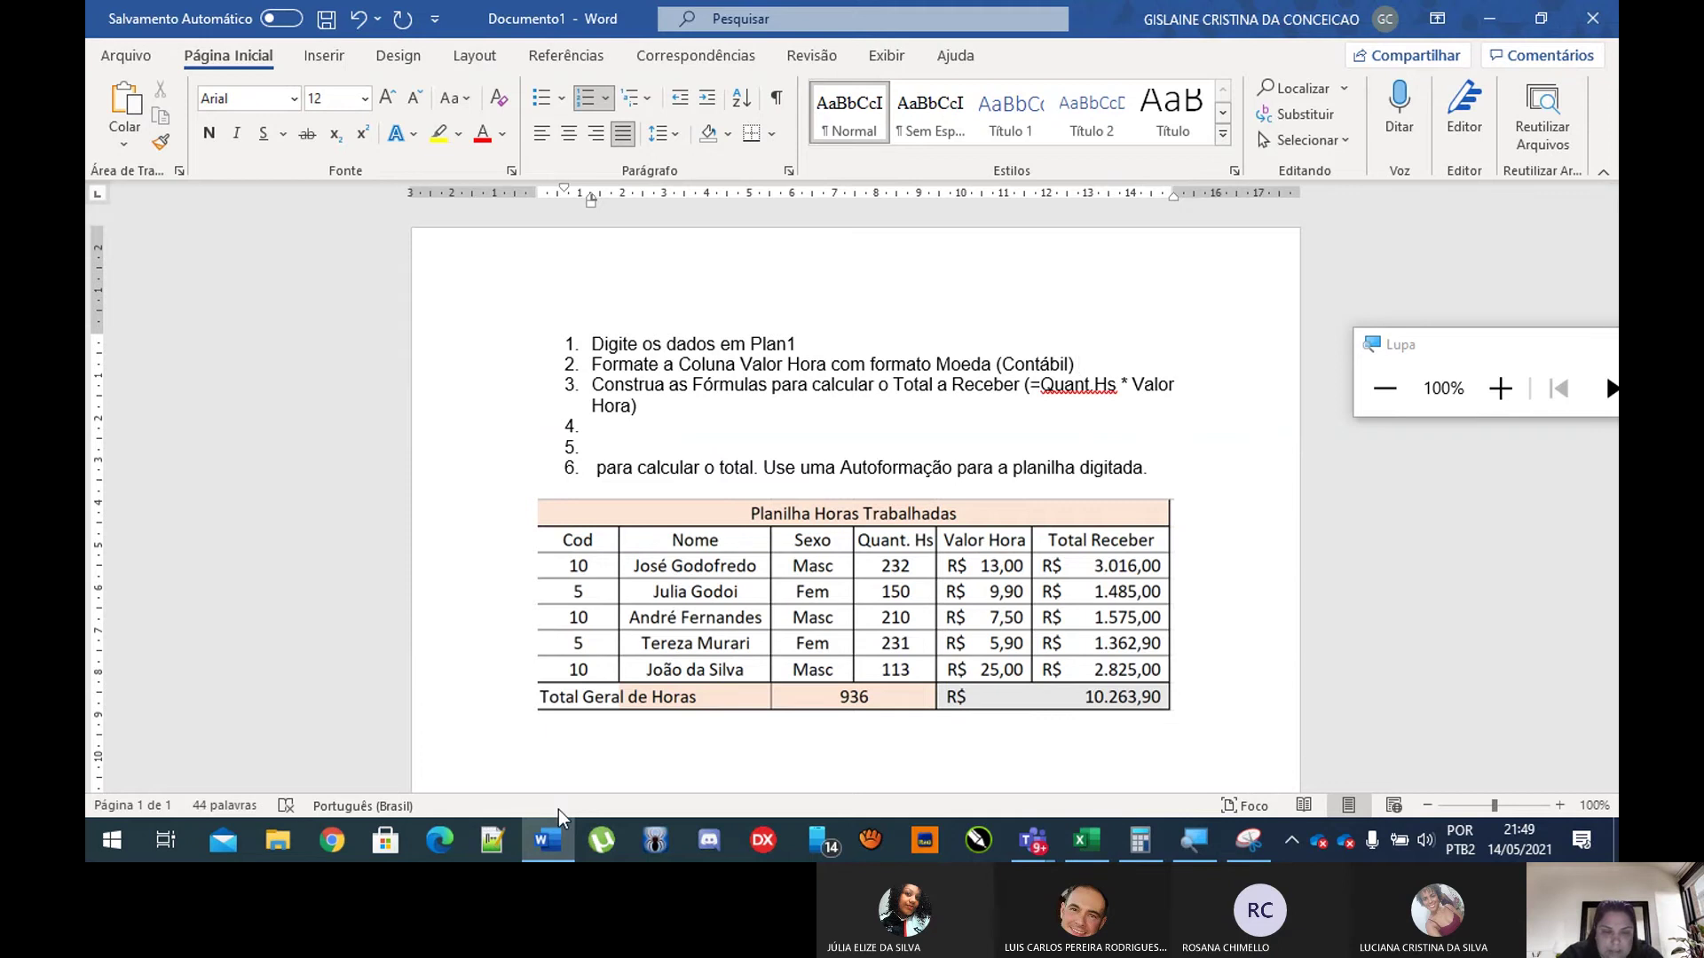
Step: Switch to Excel and capture an image of the accounting number format icon with Ferramenta de Captura
{"action": "left_click", "coordinate": [547, 838]}
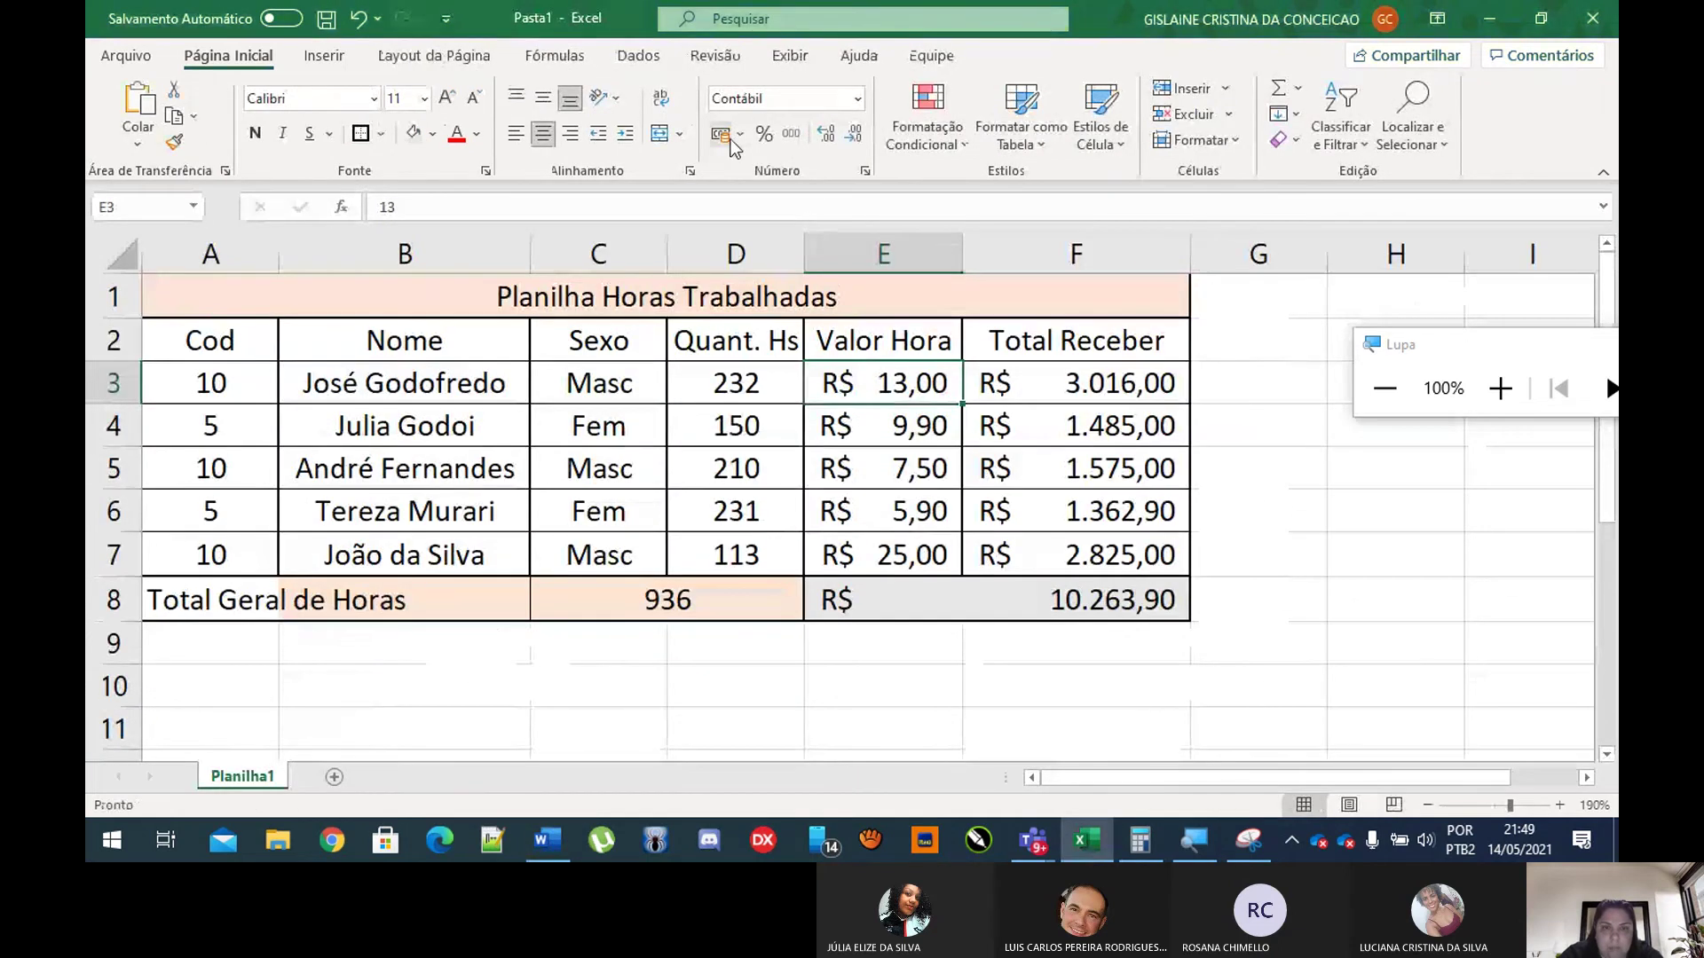
{"action": "left_click", "coordinate": [104, 856]}
{"action": "type", "text": "ca"}
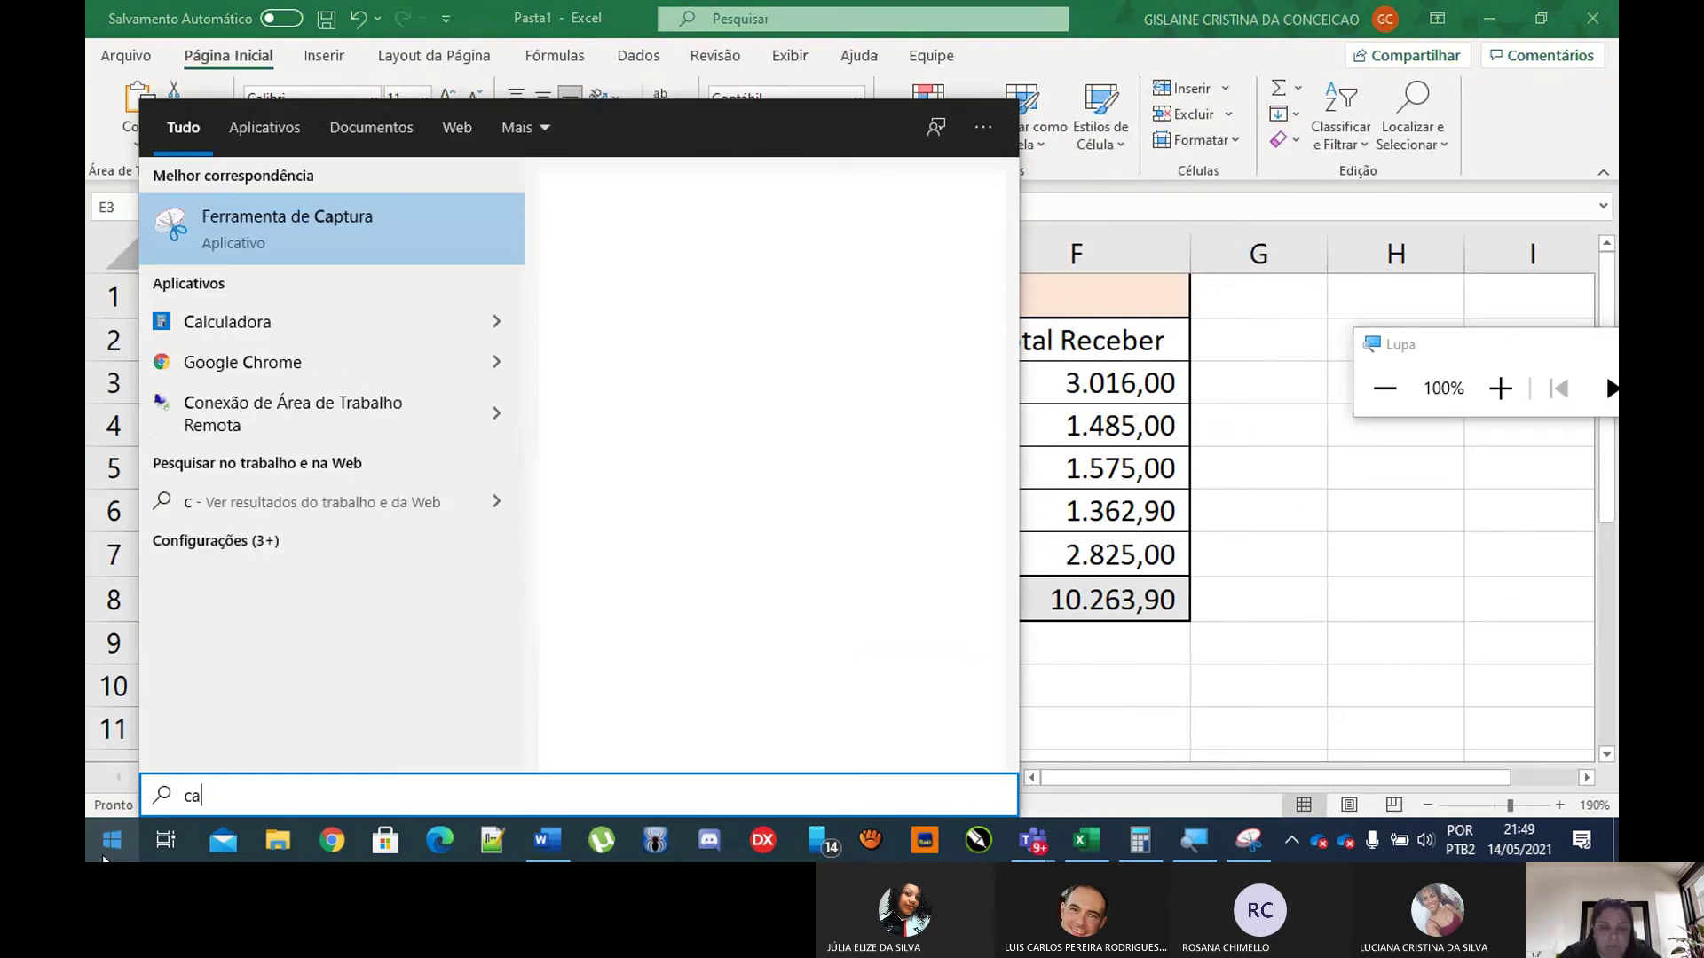
{"action": "type", "text": "p"}
{"action": "left_click", "coordinate": [258, 253]}
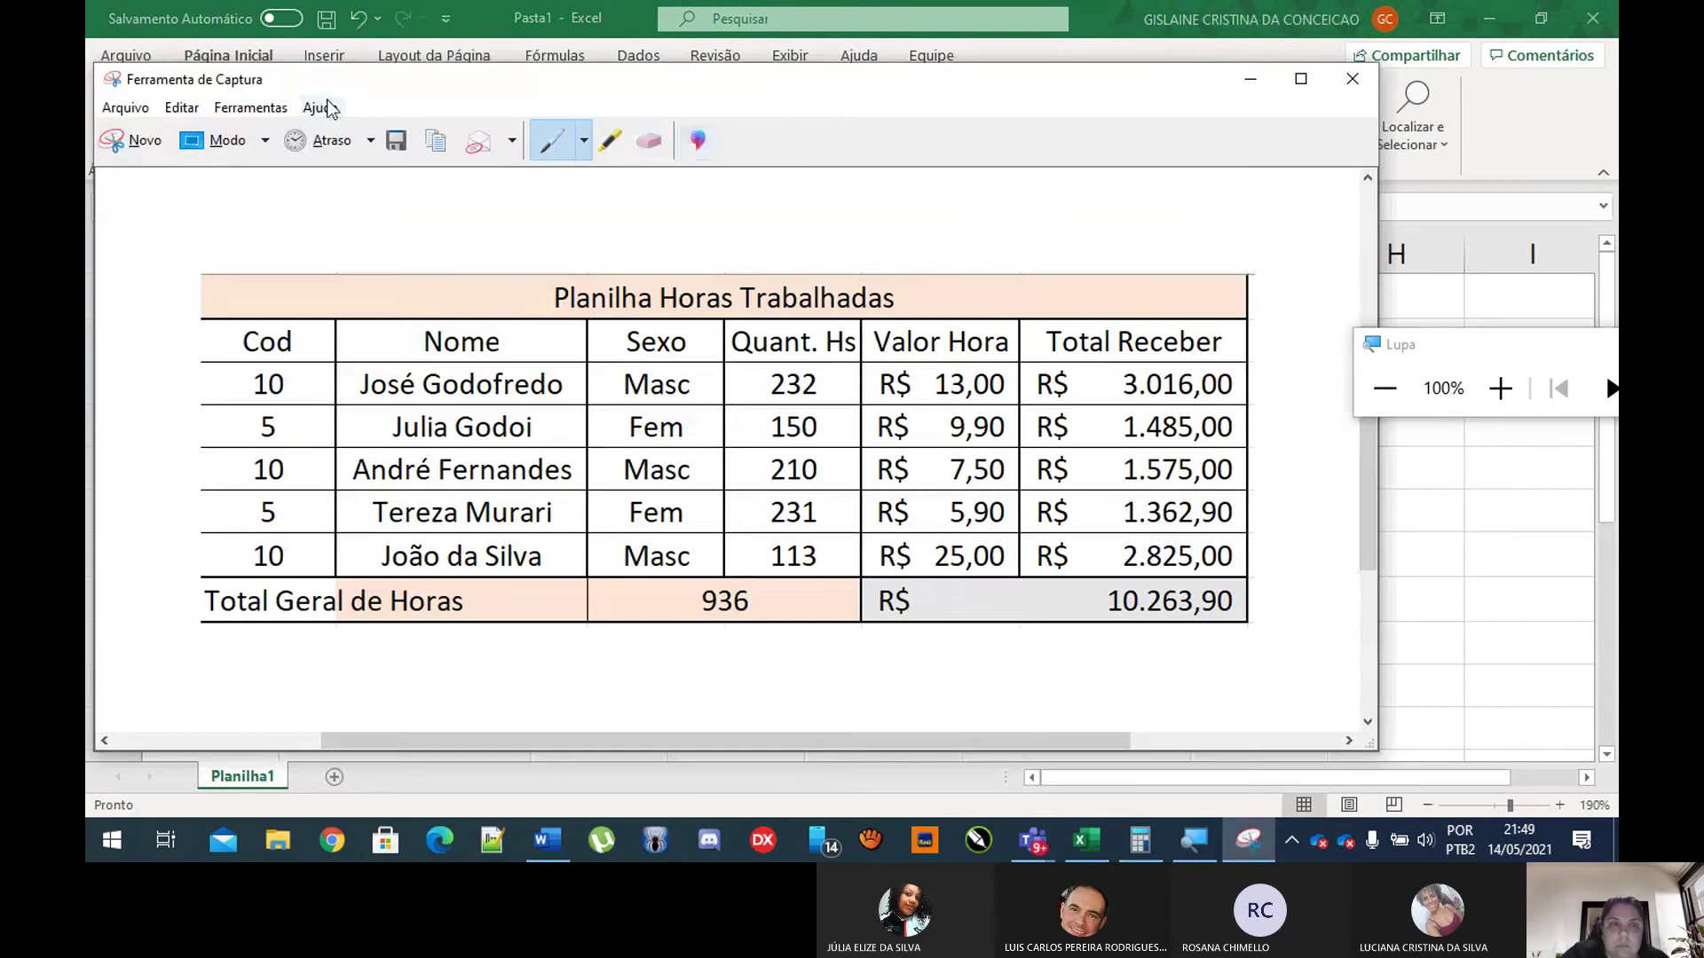
{"action": "left_click", "coordinate": [131, 141]}
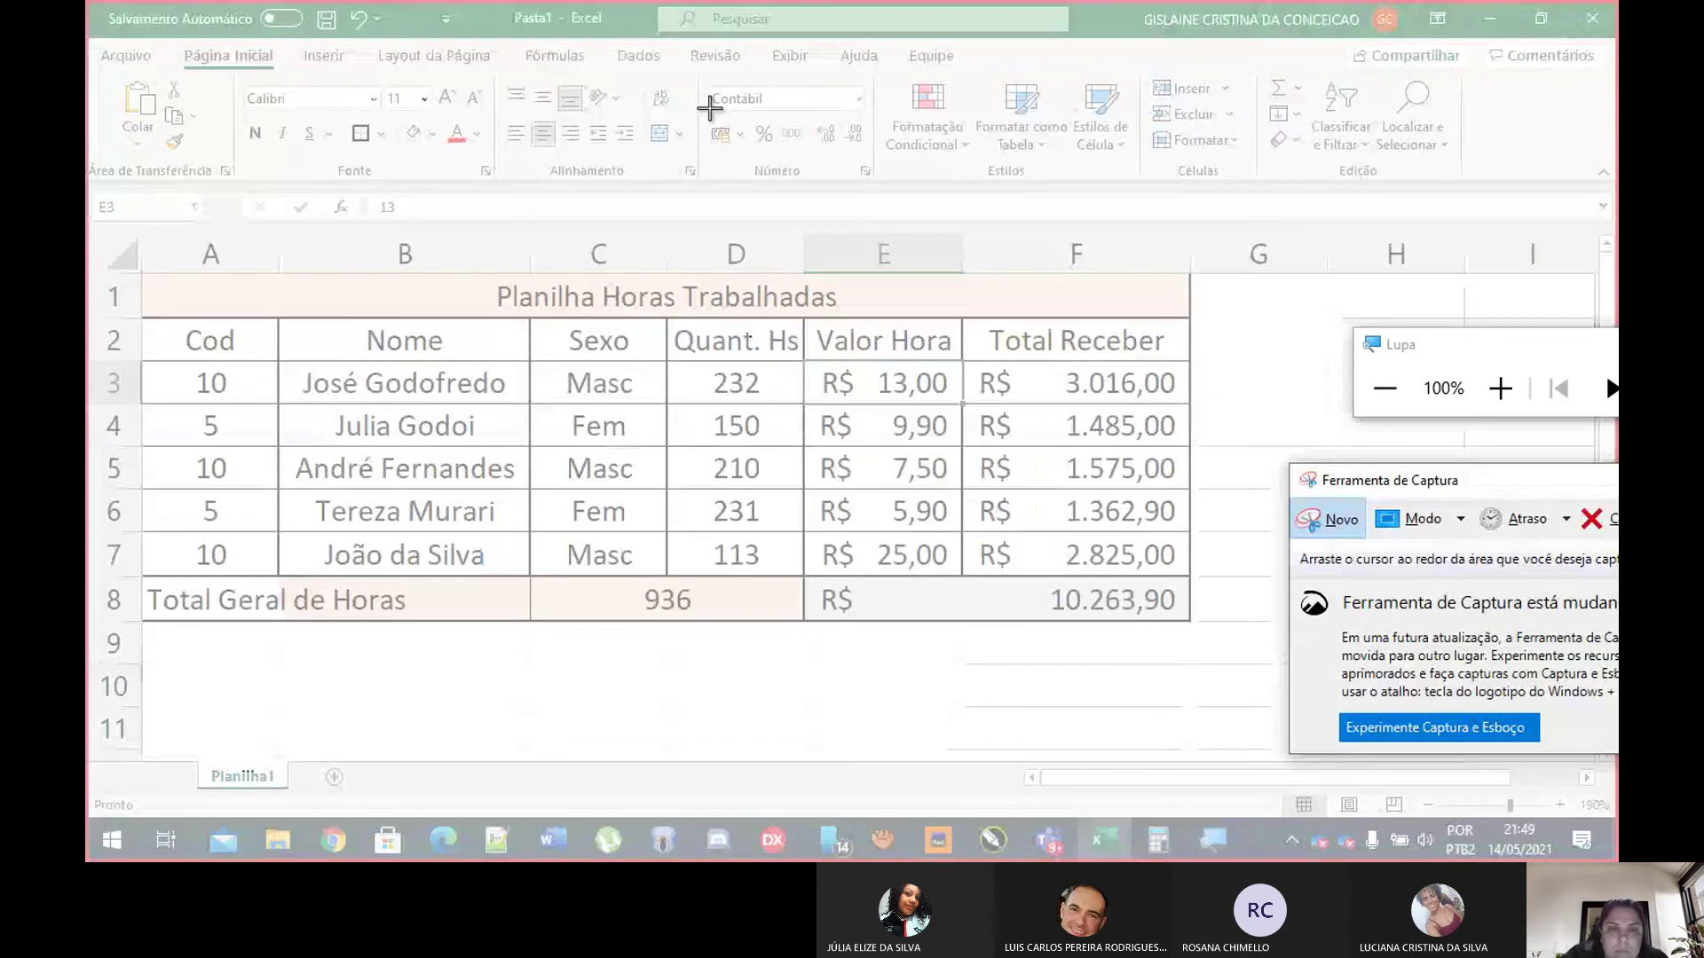
{"action": "left_click_drag", "start_coordinate": [701, 109], "coordinate": [754, 163]}
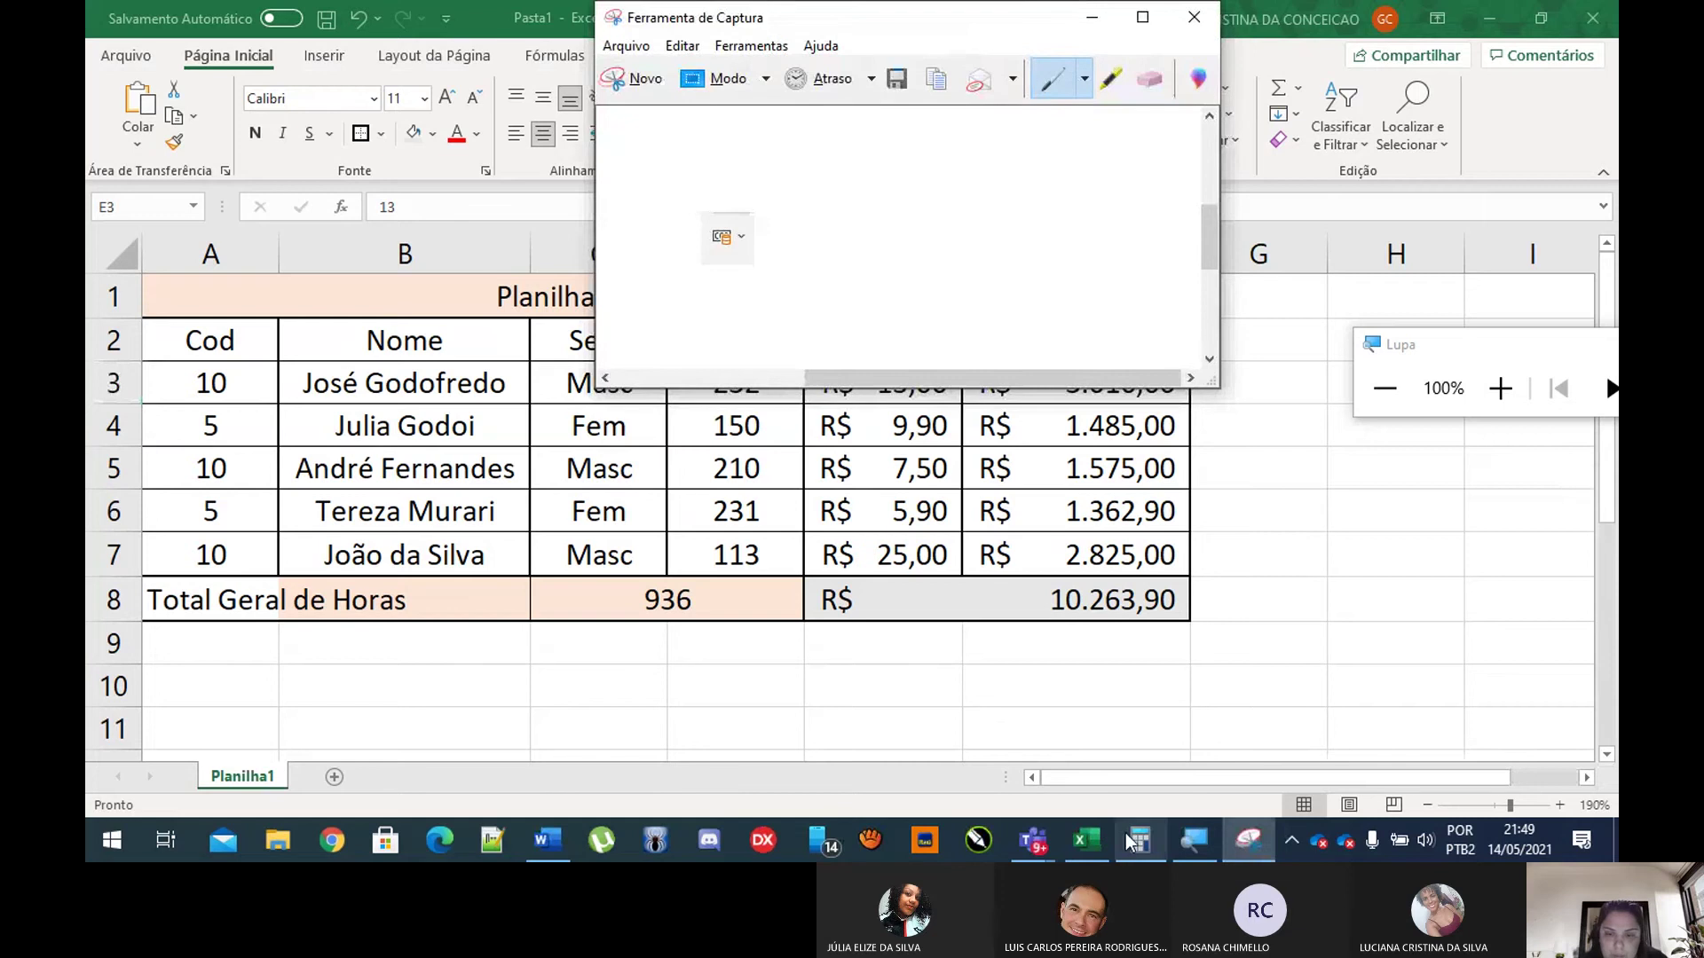
Step: Return to Word, insert the captured icon at the end of item 2 with a blank line below, and move to empty item 4
{"action": "left_click", "coordinate": [550, 838]}
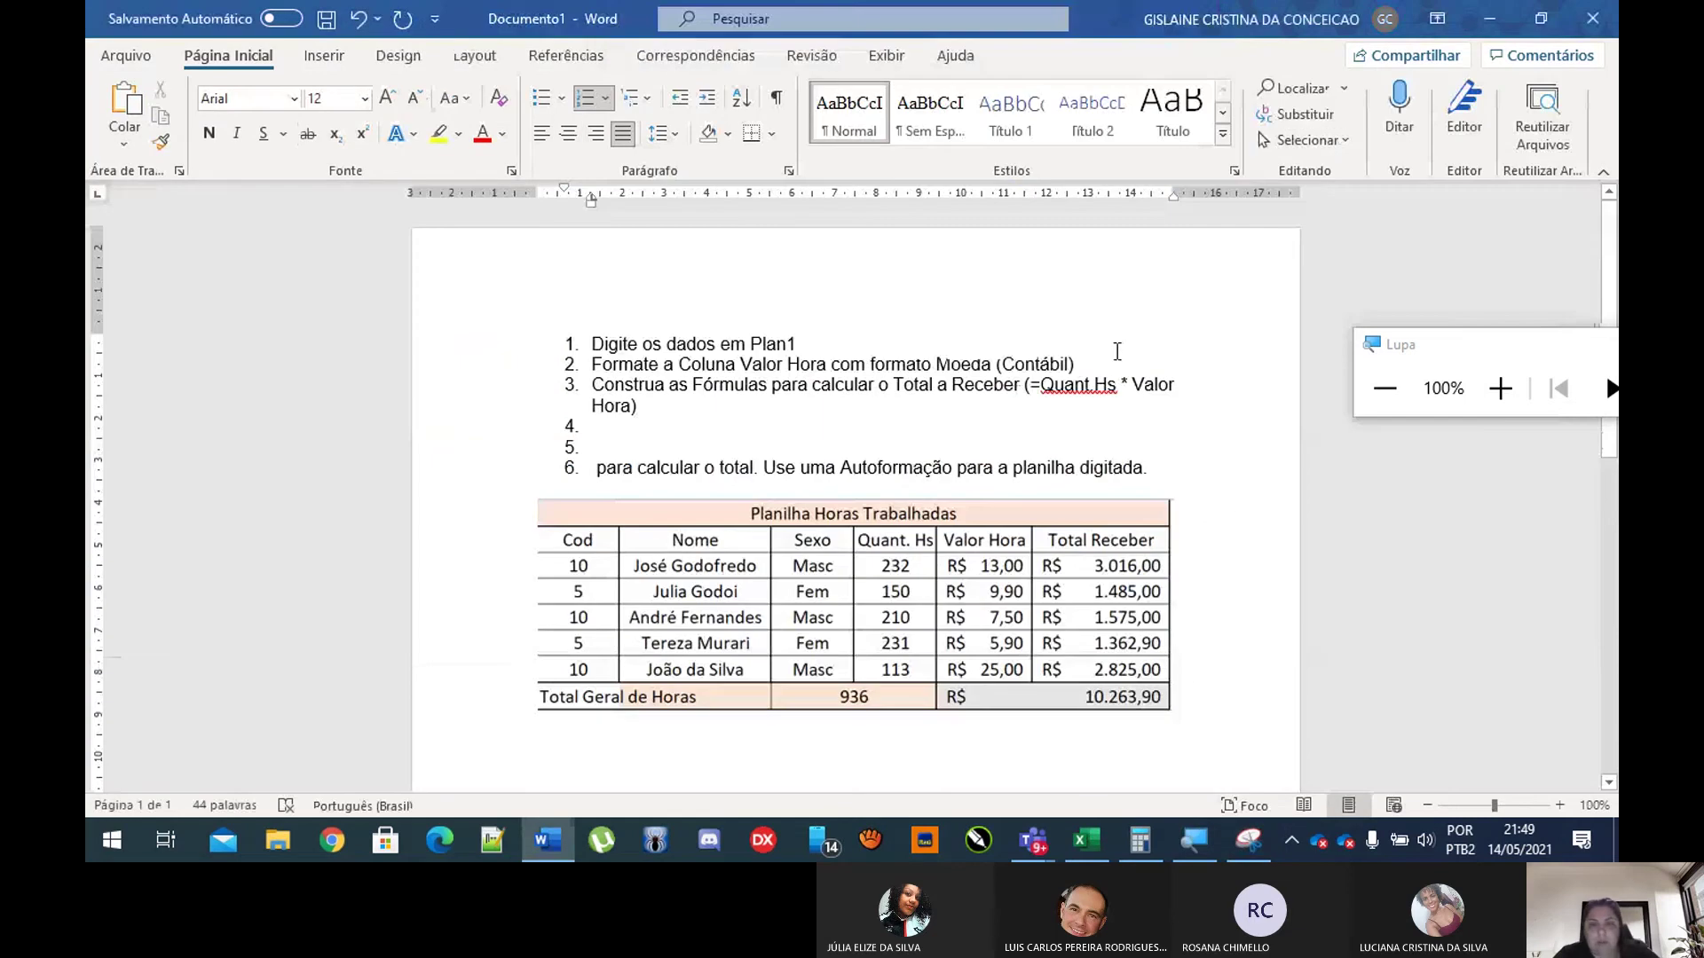
{"action": "key", "text": "ctrl+v"}
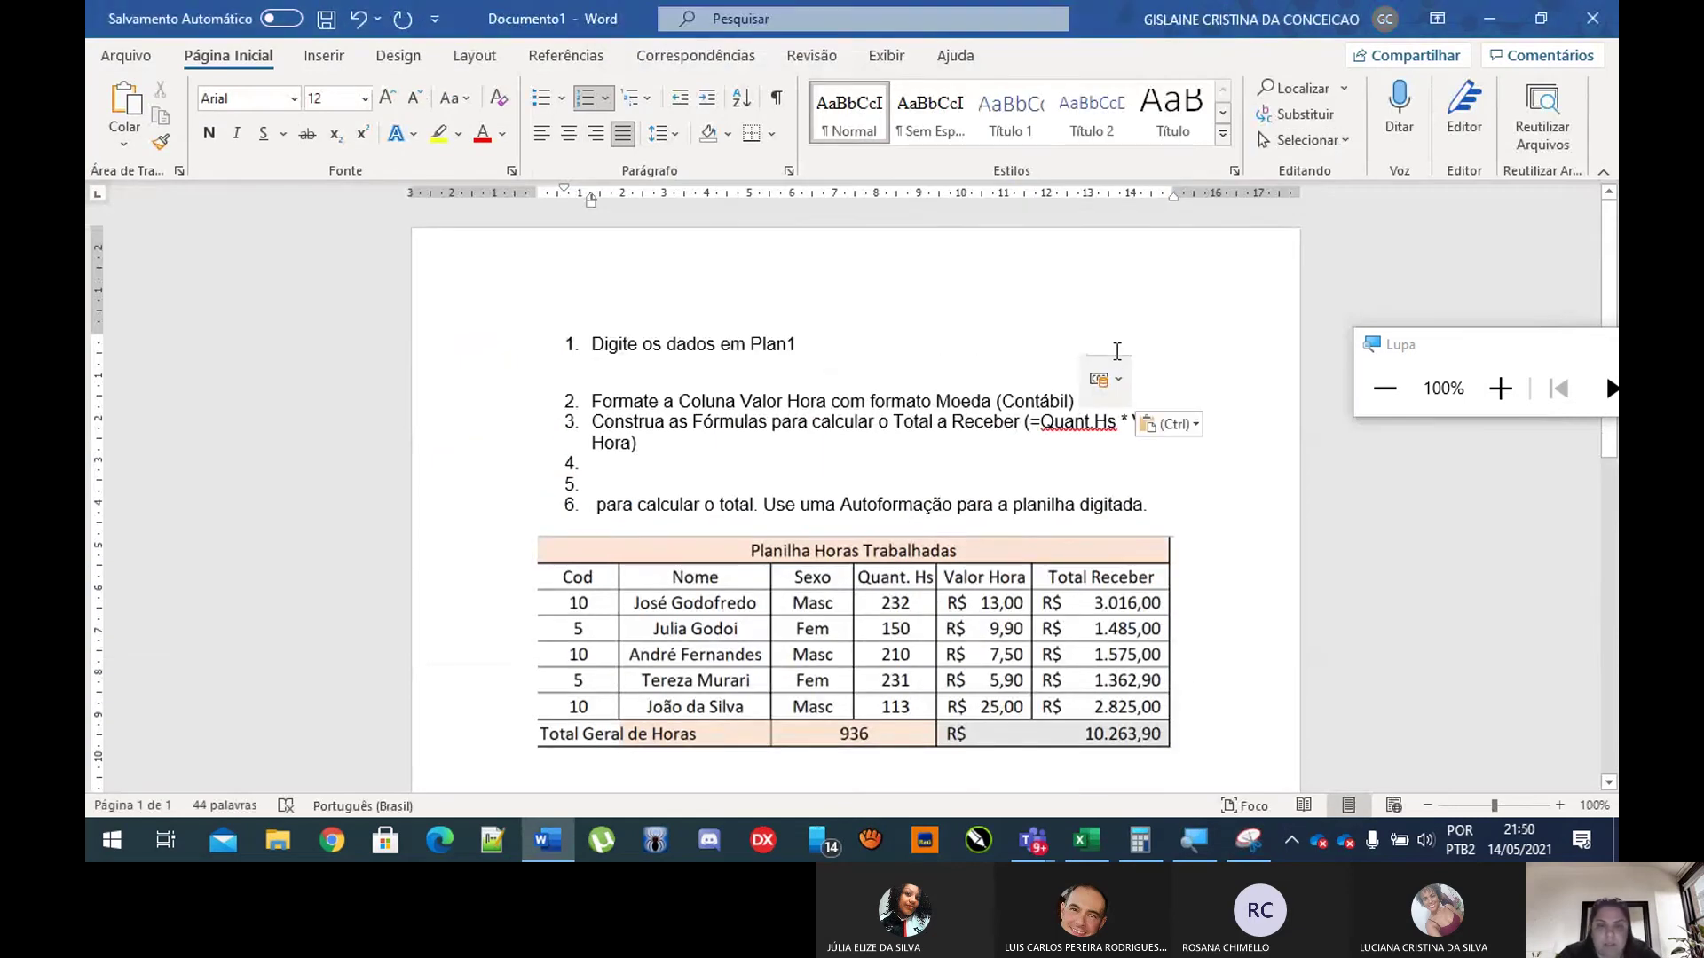
{"action": "left_click", "coordinate": [1118, 364]}
{"action": "left_click", "coordinate": [836, 367]}
{"action": "key", "text": "Return"}
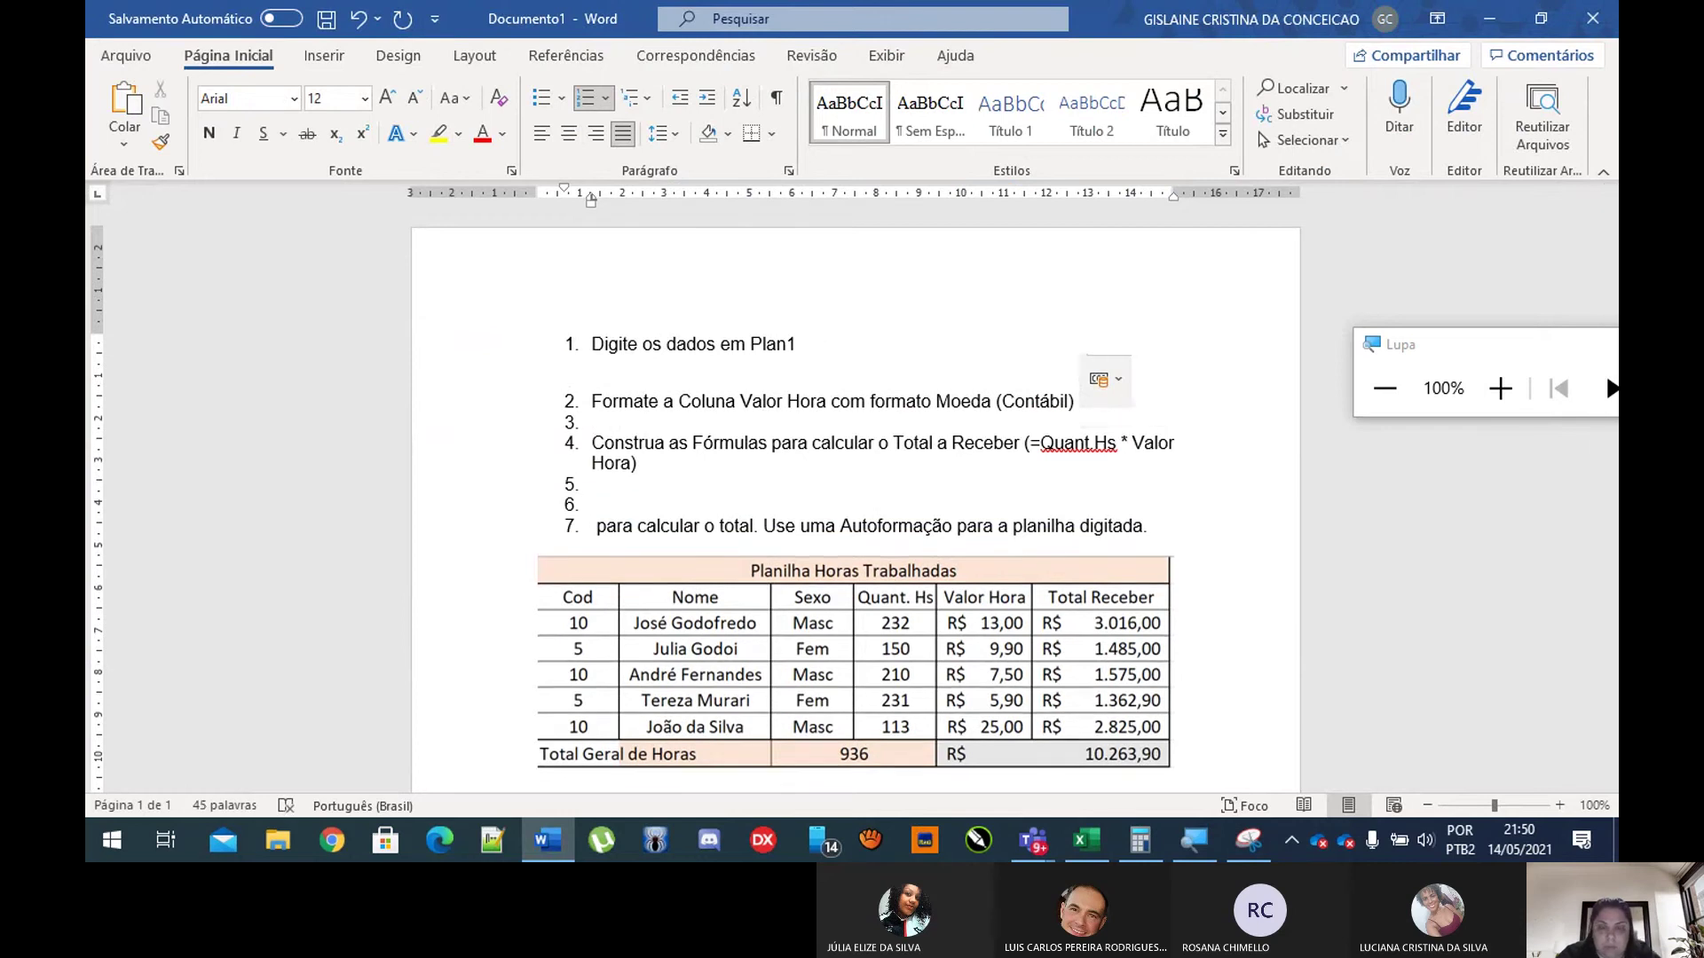
{"action": "key", "text": "BackSpace"}
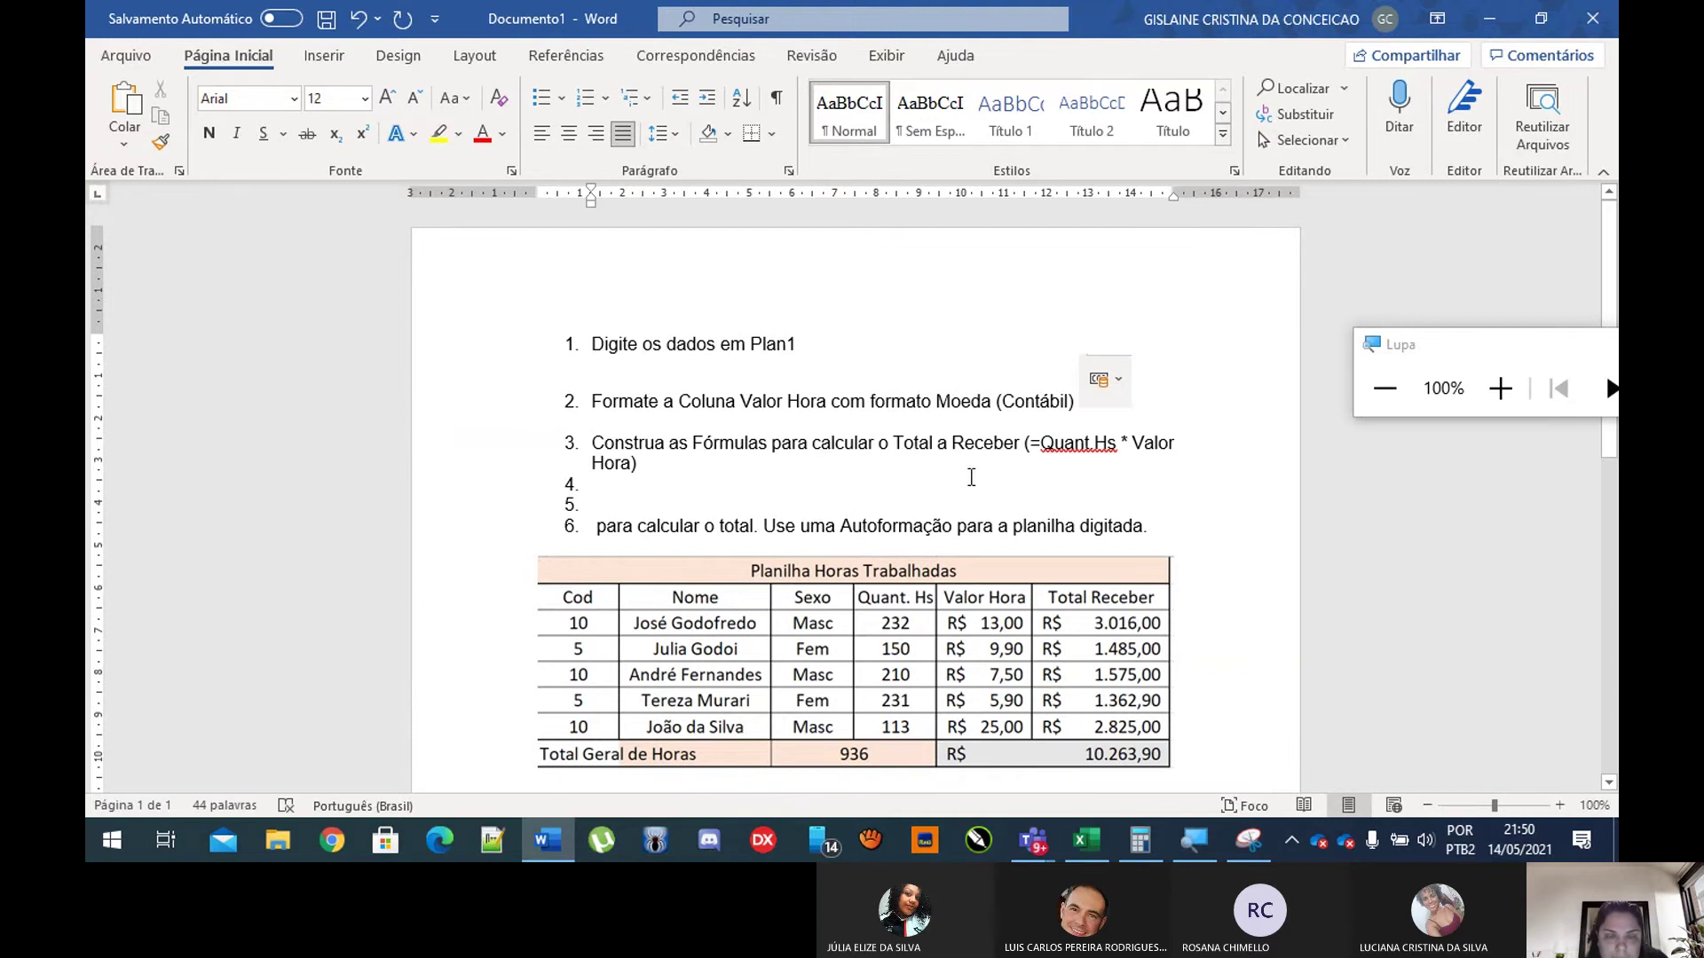
{"action": "scroll", "coordinate": [1085, 612], "scroll_direction": "down", "scroll_amount": 1}
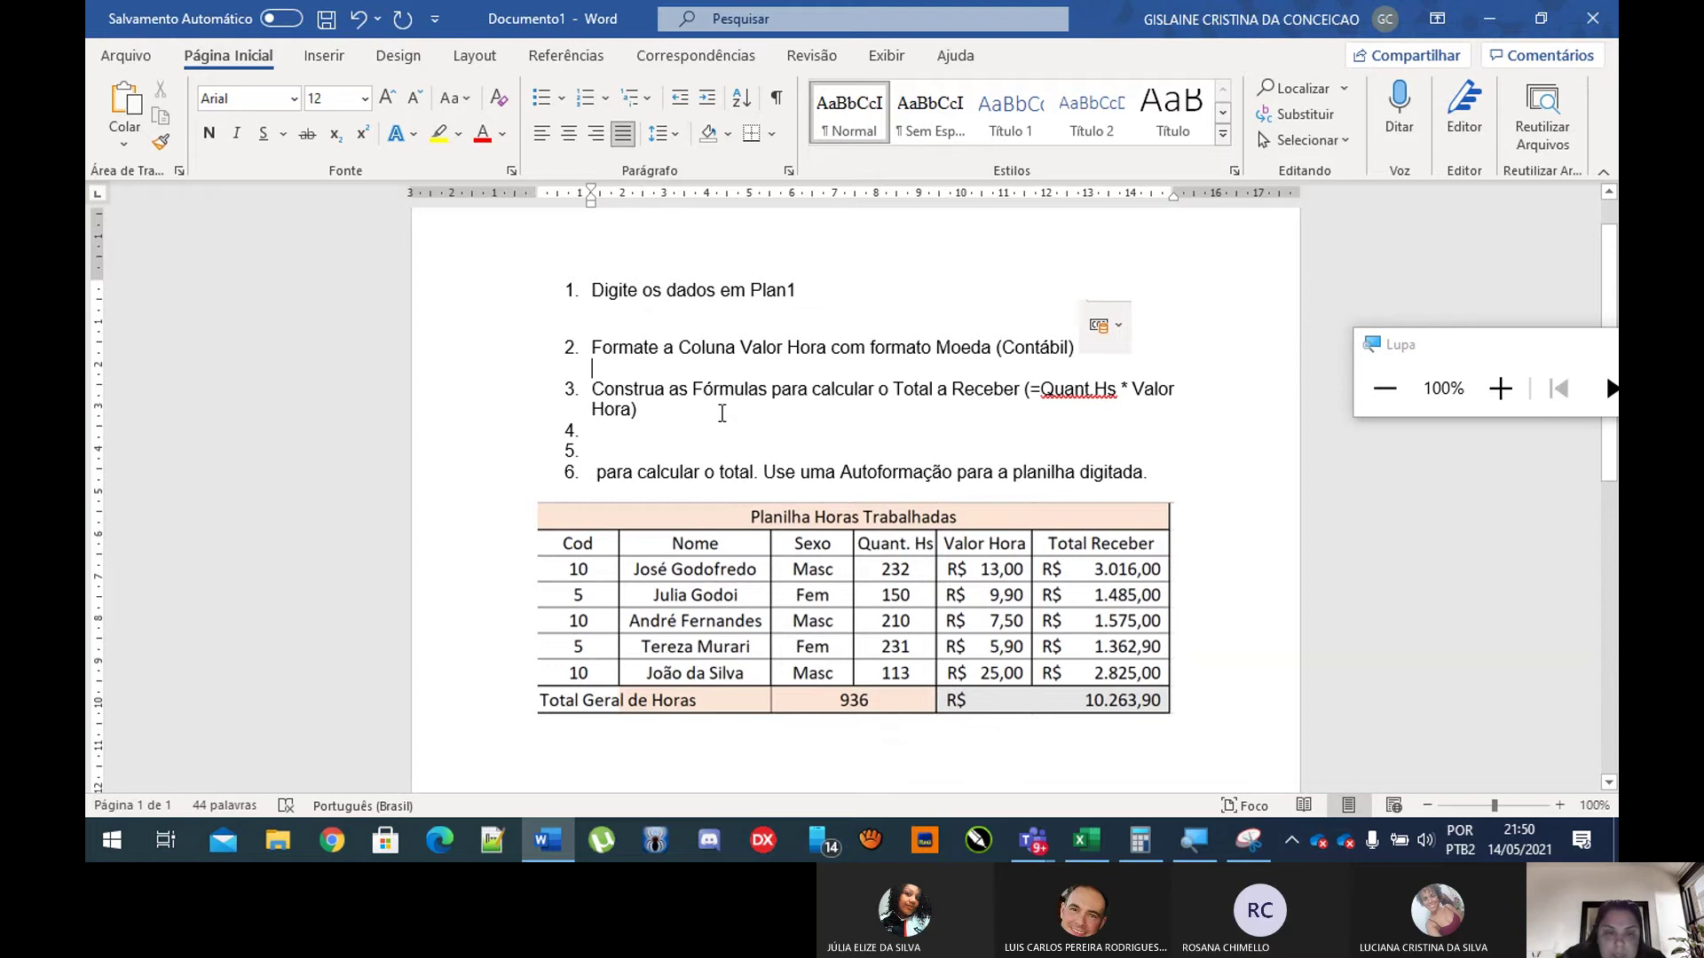
{"action": "left_click", "coordinate": [790, 412]}
{"action": "left_click", "coordinate": [617, 434]}
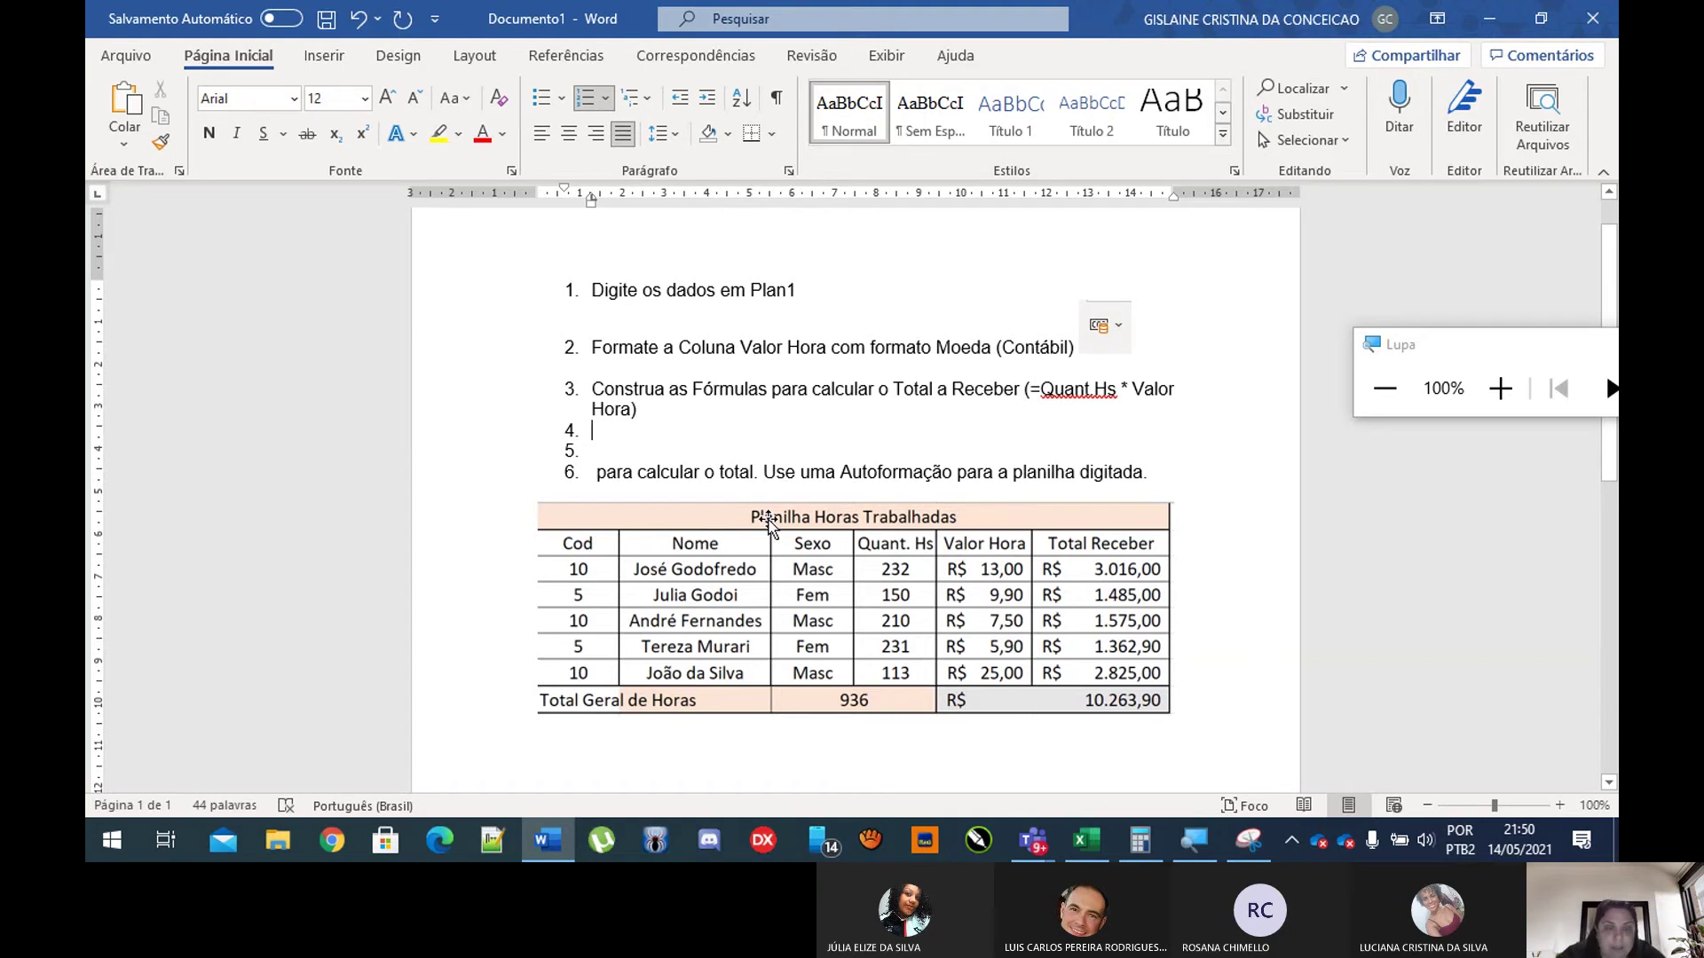
{"action": "type", "text": "No"}
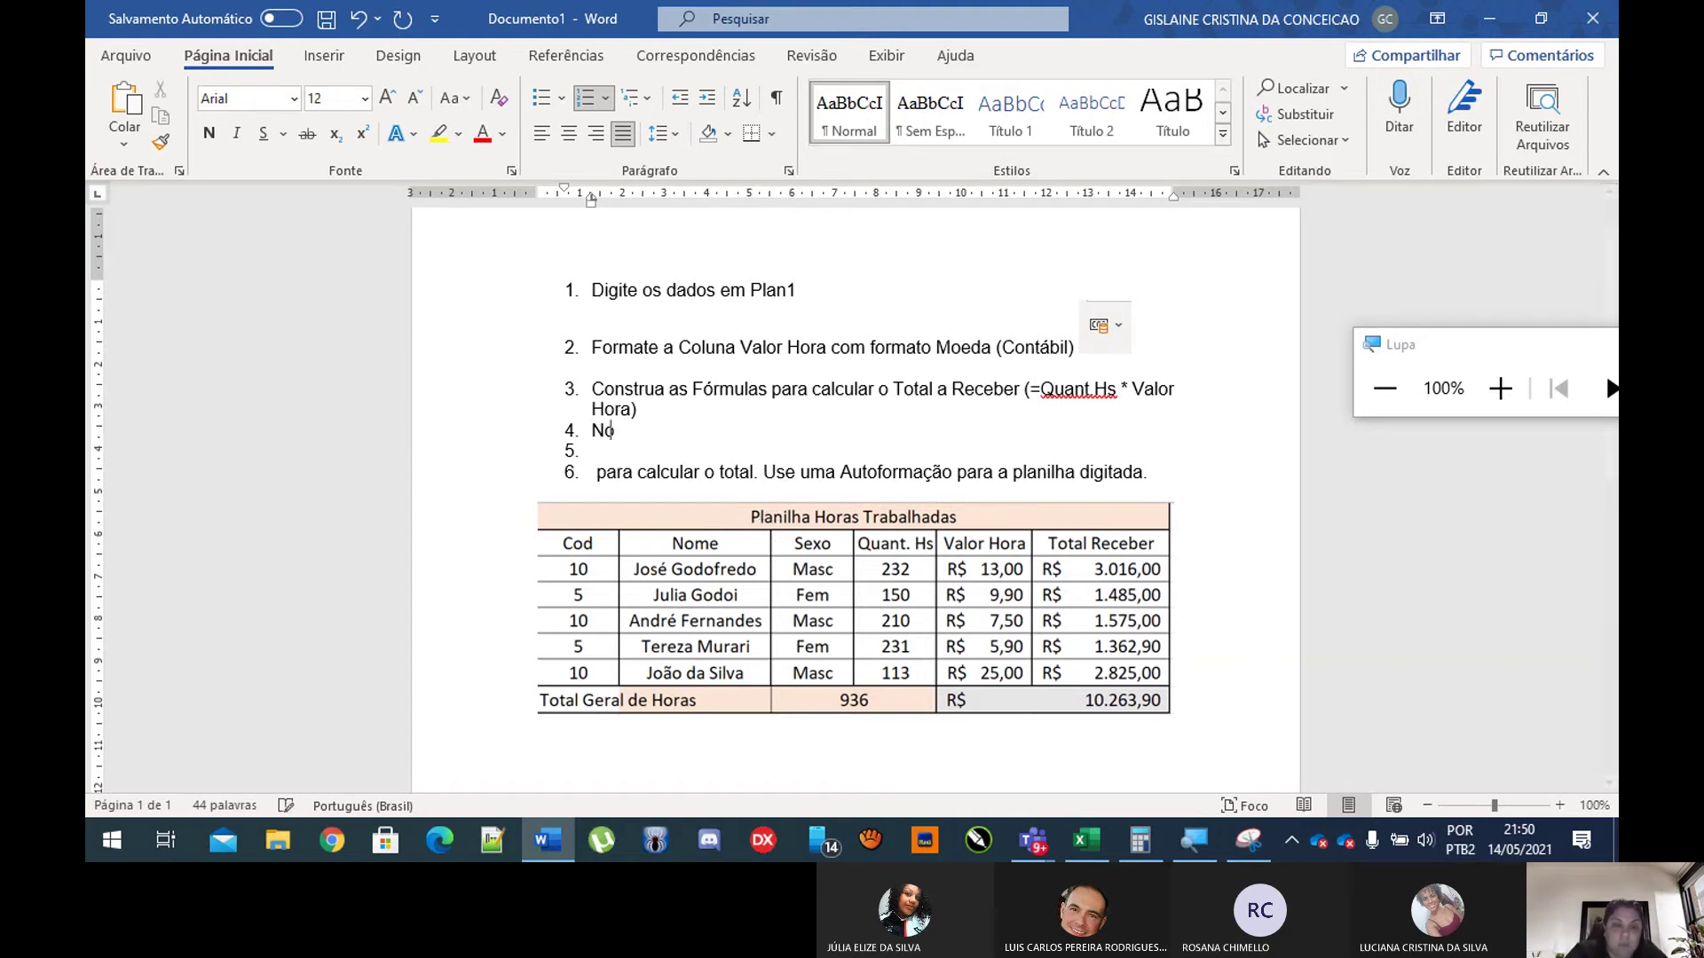
{"action": "key", "text": "BackSpace"}
{"action": "key", "text": "BackSpace"}
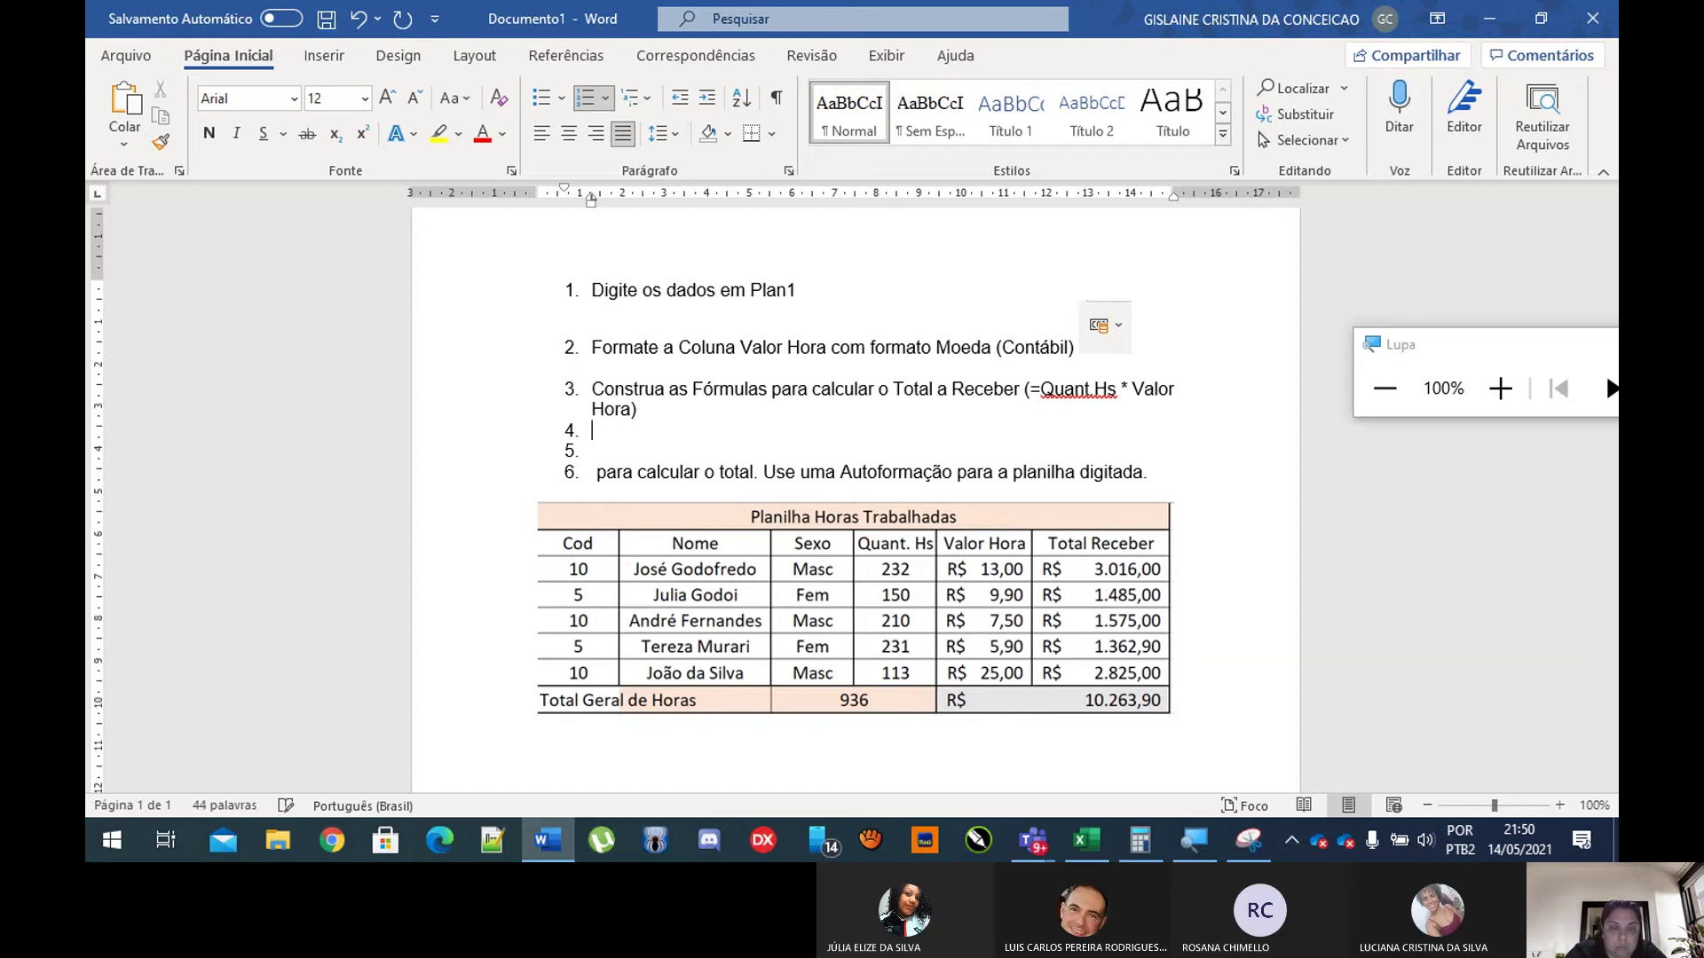
{"action": "type", "text": "Calce"}
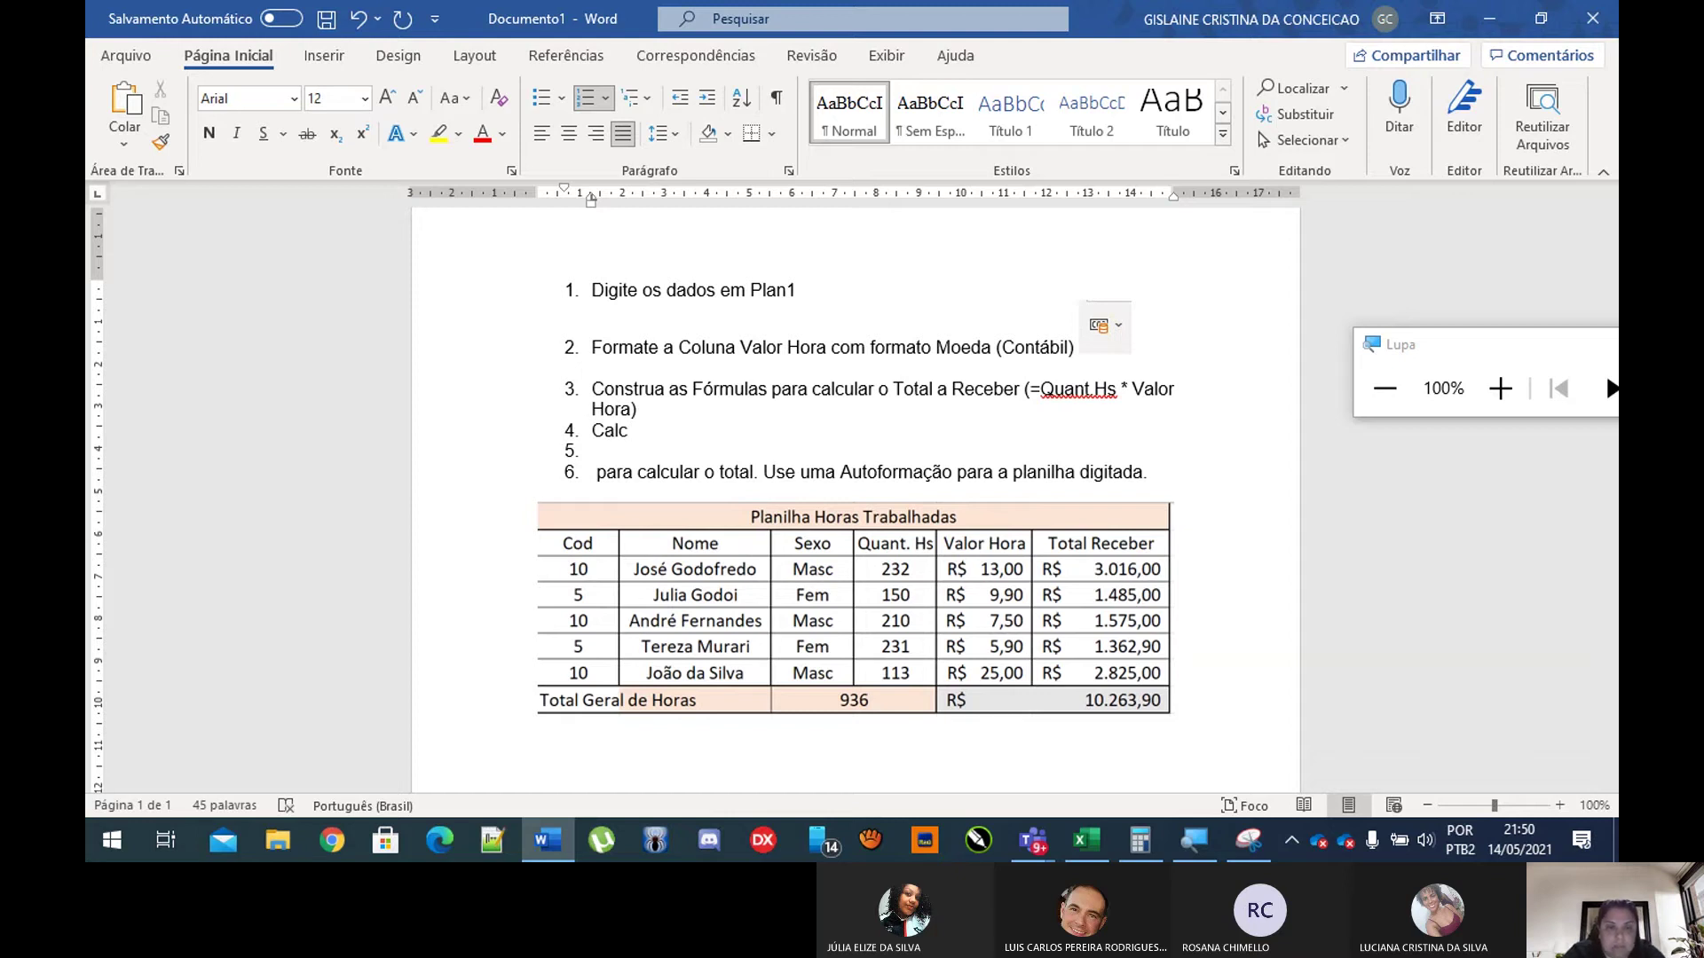
{"action": "key", "text": "BackSpace"}
{"action": "key", "text": "BackSpace"}
{"action": "key", "text": "BackSpace"}
{"action": "key", "text": "BackSpace"}
Step: Begin item 4 with the text "Construa a Fórmula para calcular"
{"action": "type", "text": "Constru"}
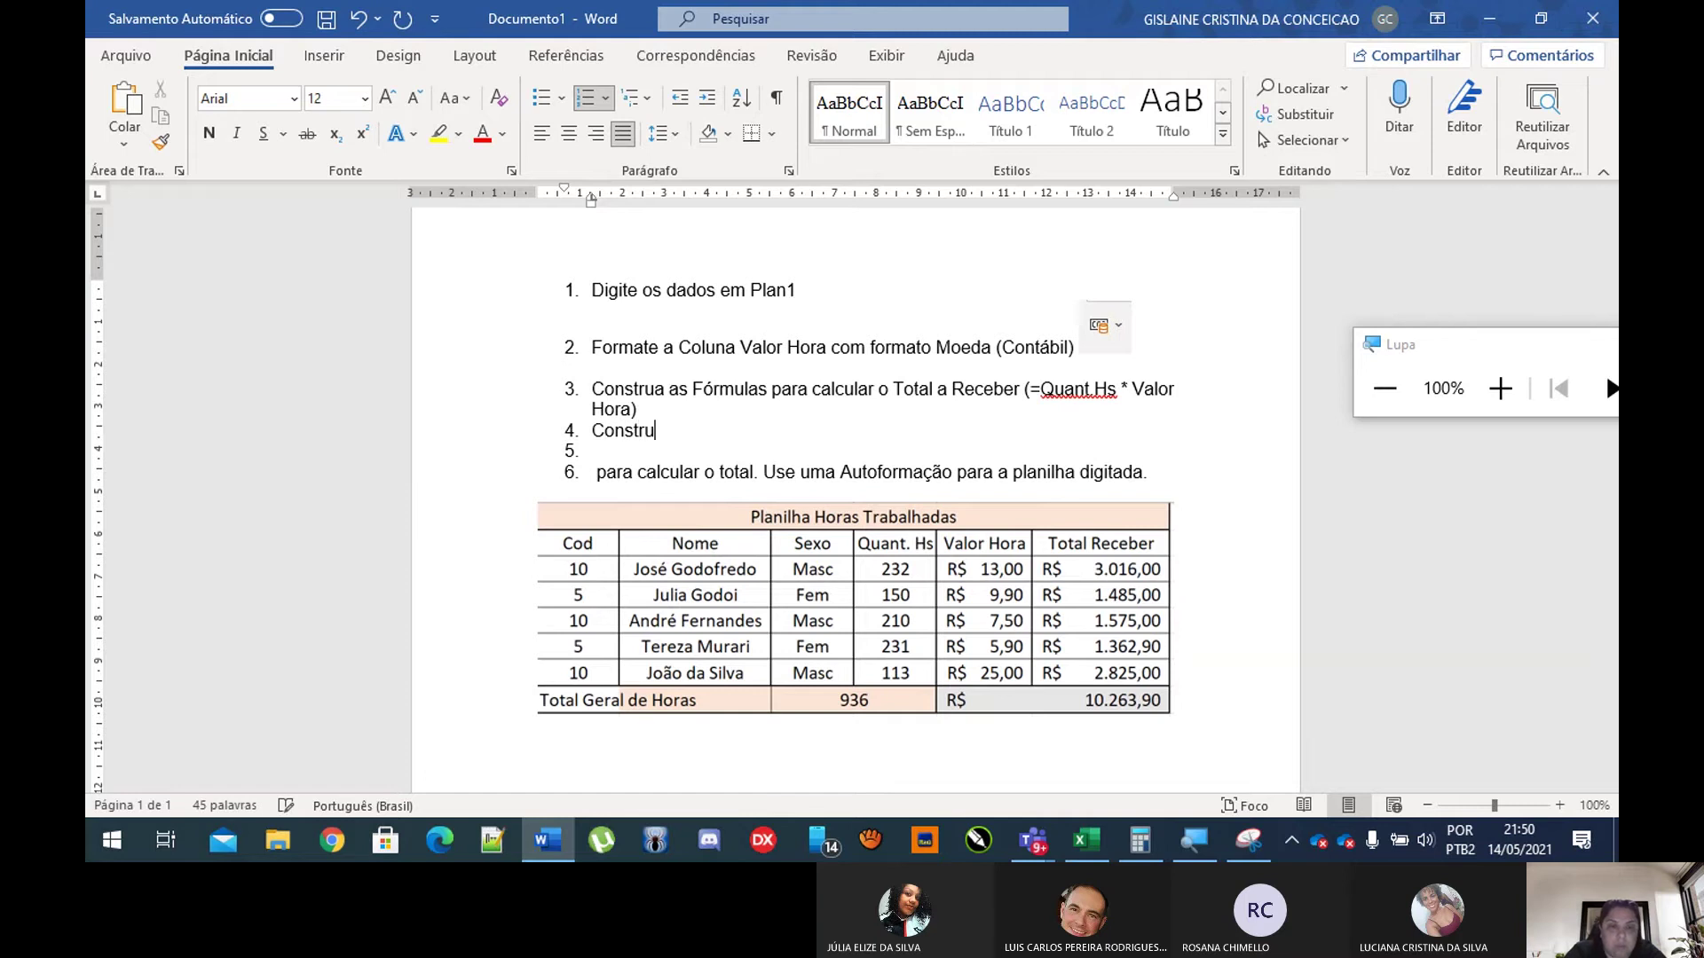
{"action": "type", "text": "a a Fó"}
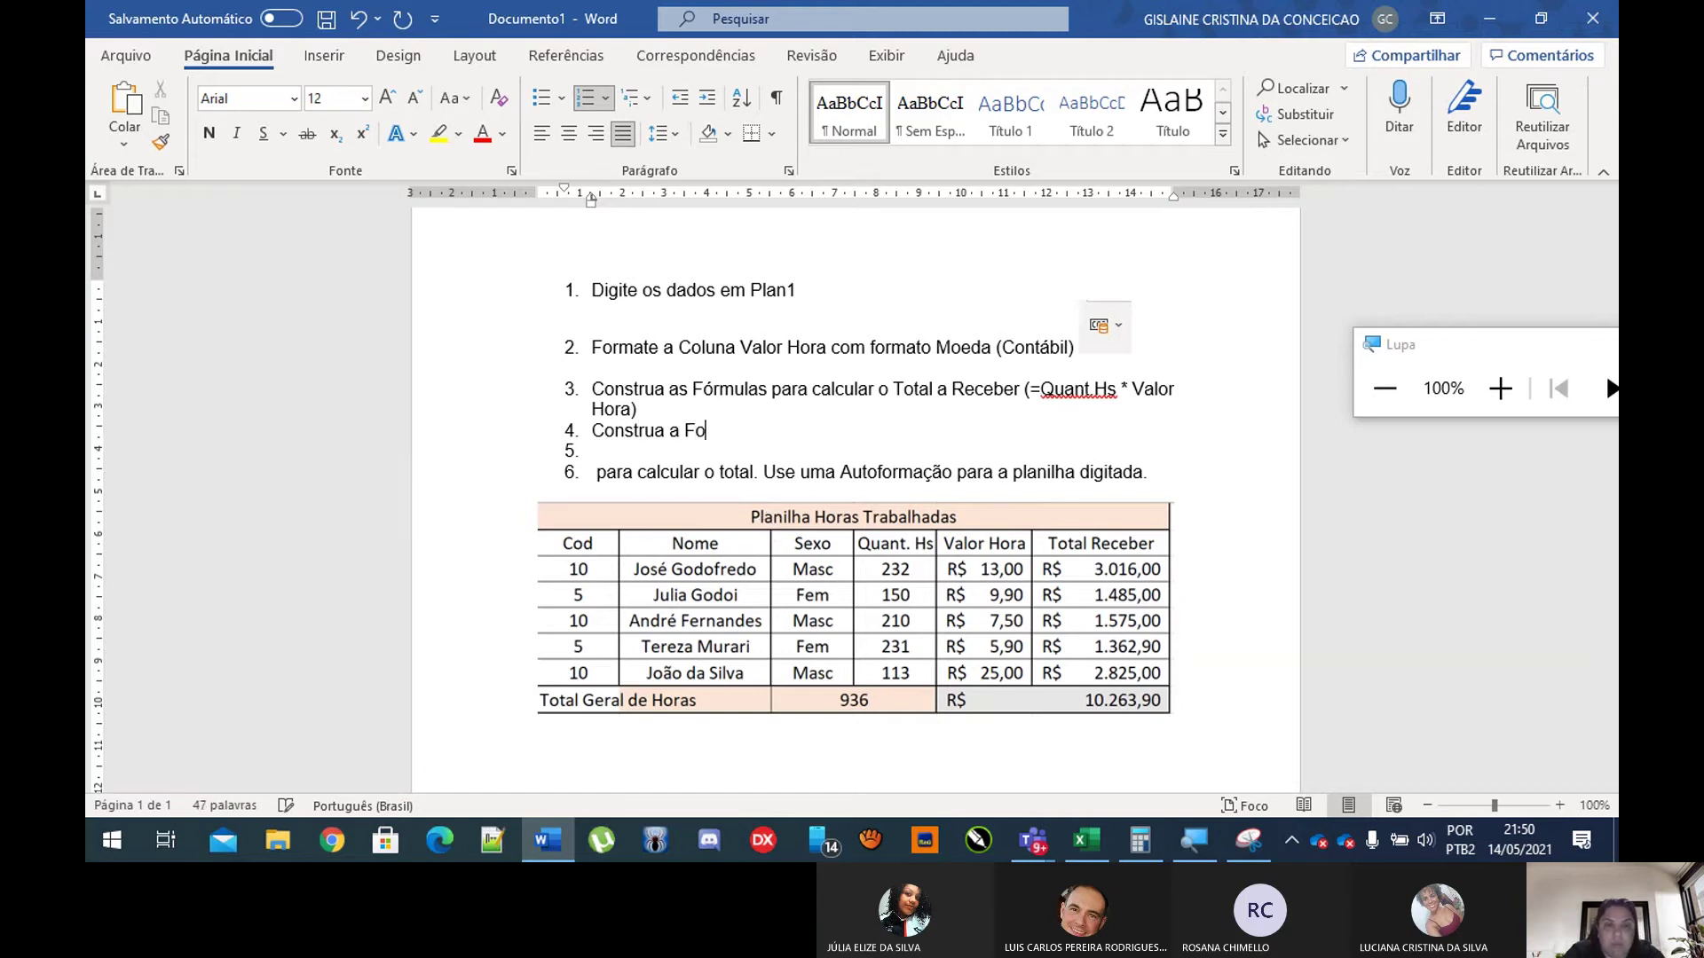
{"action": "key", "text": "BackSpace"}
{"action": "type", "text": "ó"}
{"action": "key", "text": "BackSpace"}
{"action": "type", "text": "´p"}
{"action": "type", "text": "órmula pa"}
{"action": "type", "text": "ra "}
{"action": "type", "text": "calcular"}
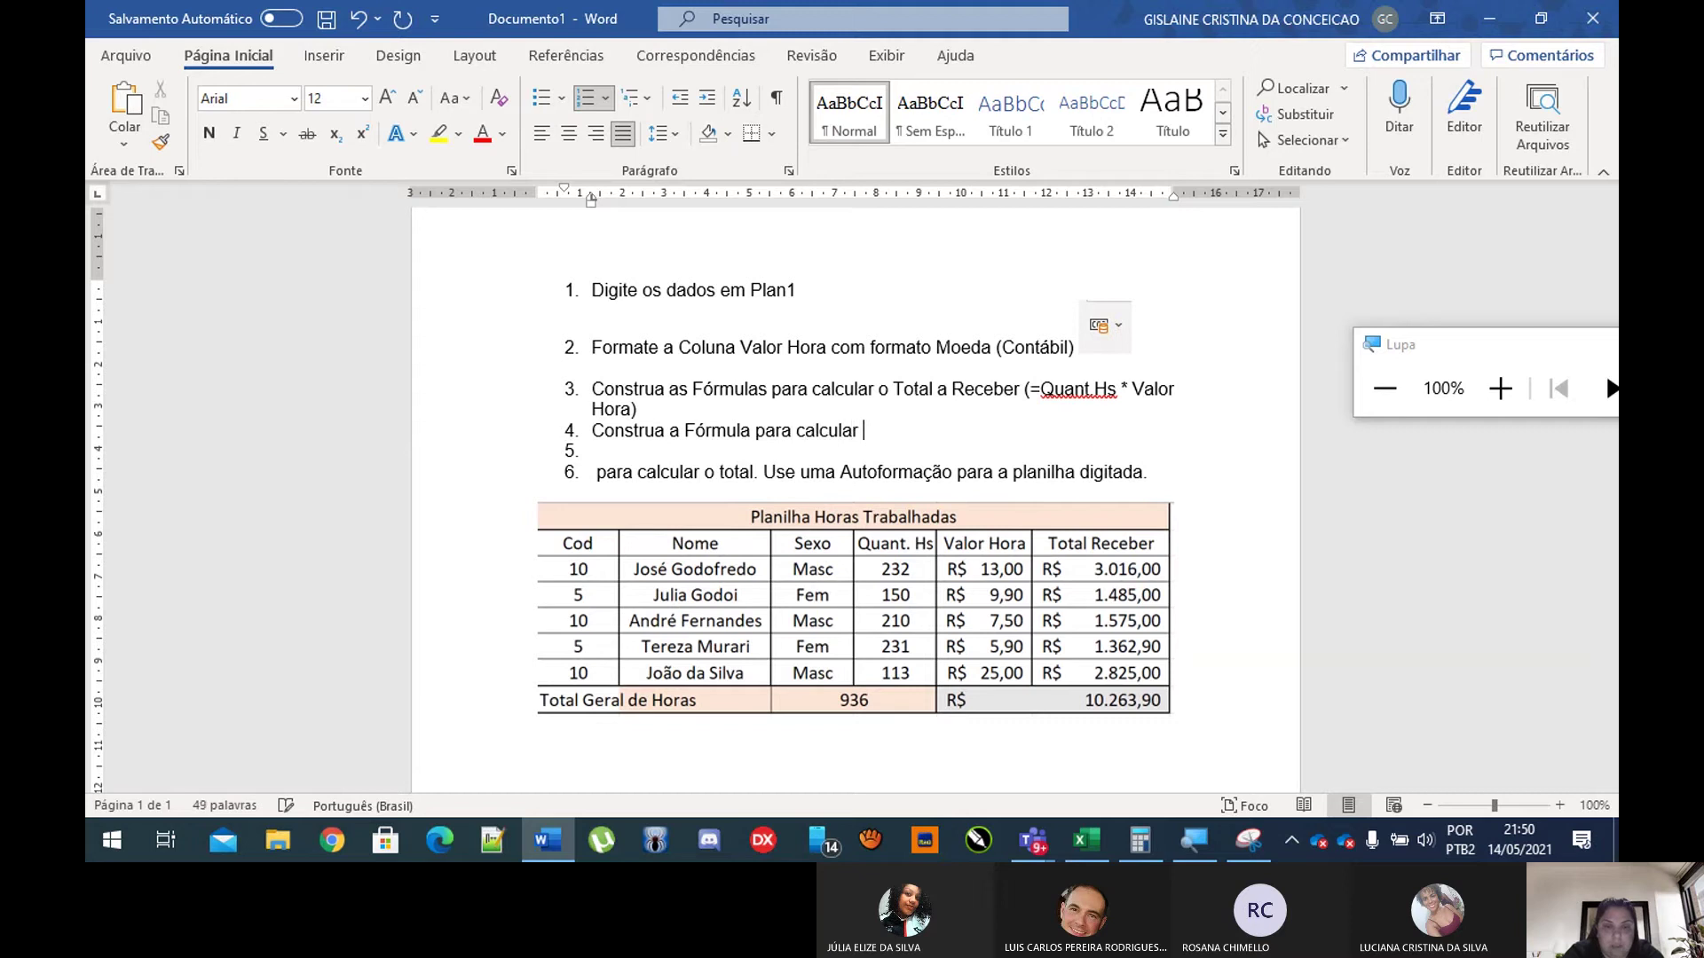
Step: Continue item 4 with "o Total de Horas realizadas no mês"
{"action": "type", "text": " o To"}
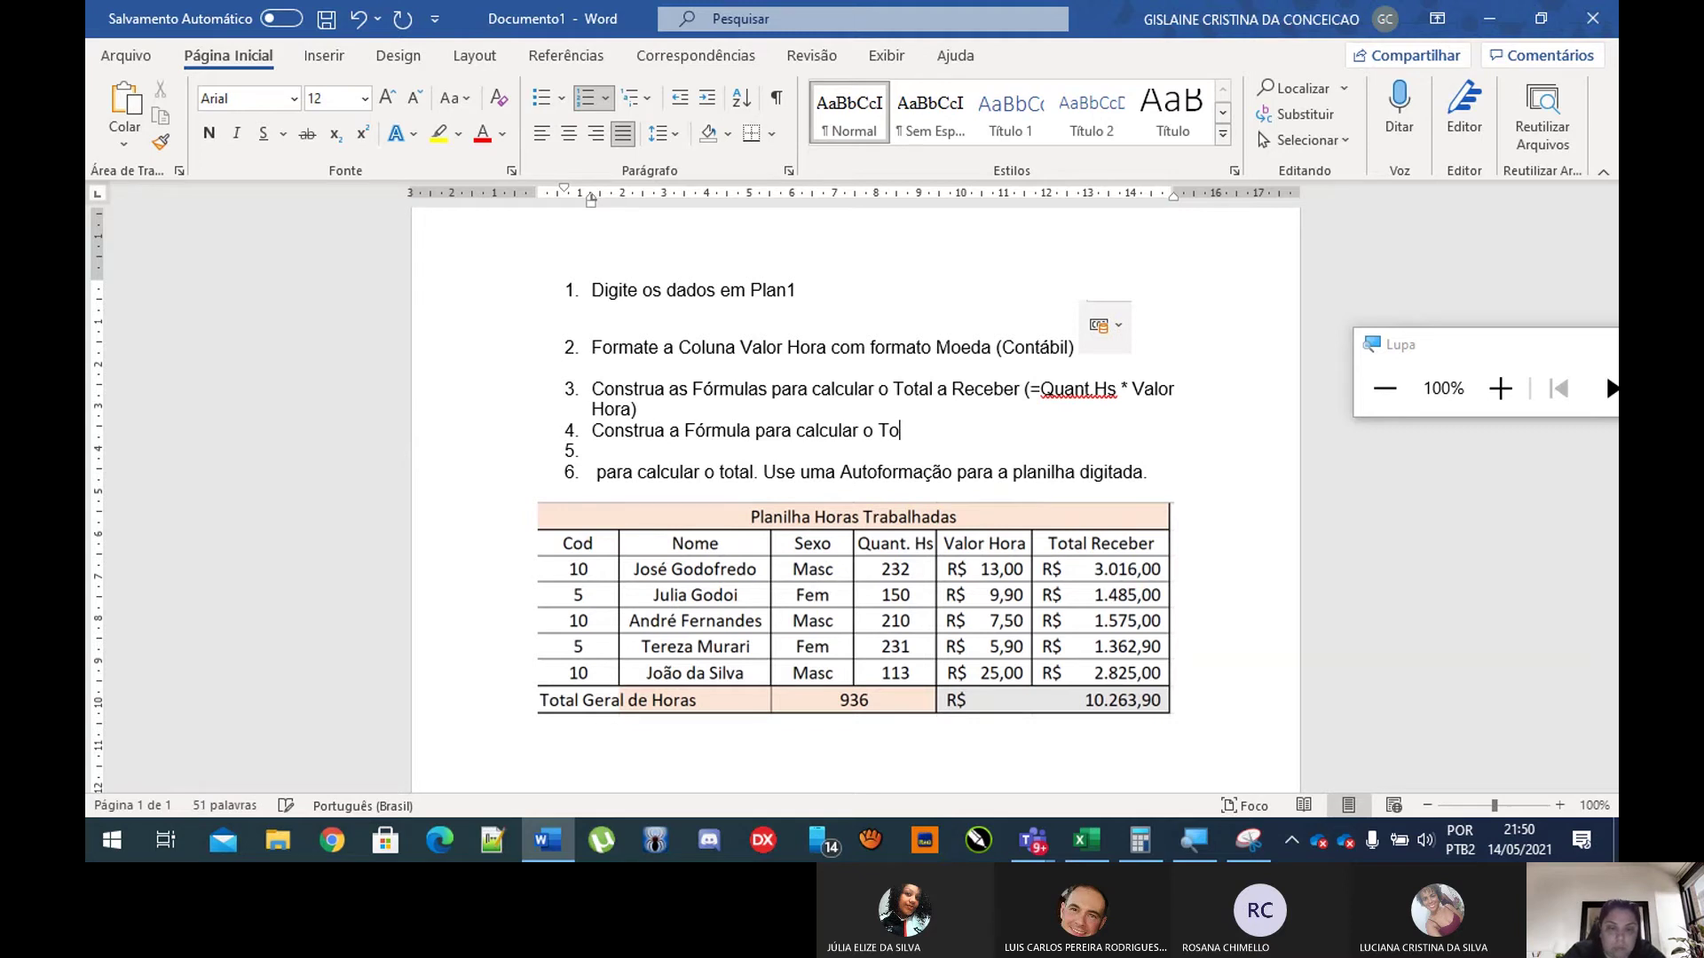
{"action": "type", "text": "ptal de Hor"}
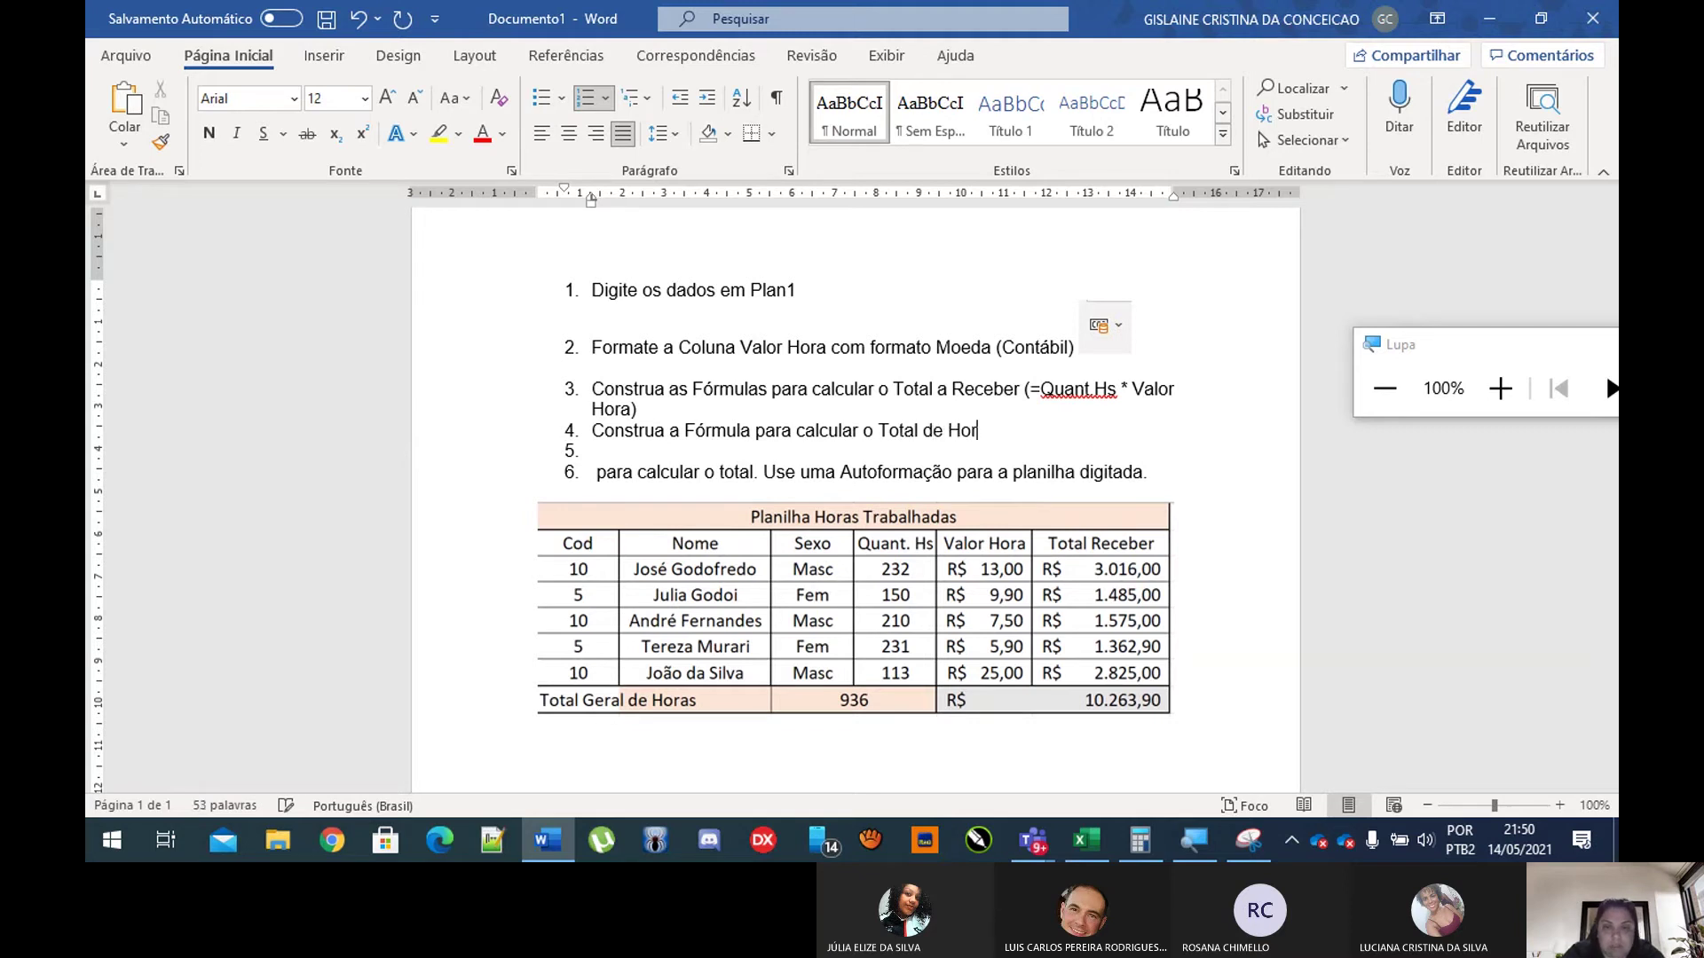
{"action": "type", "text": "as "}
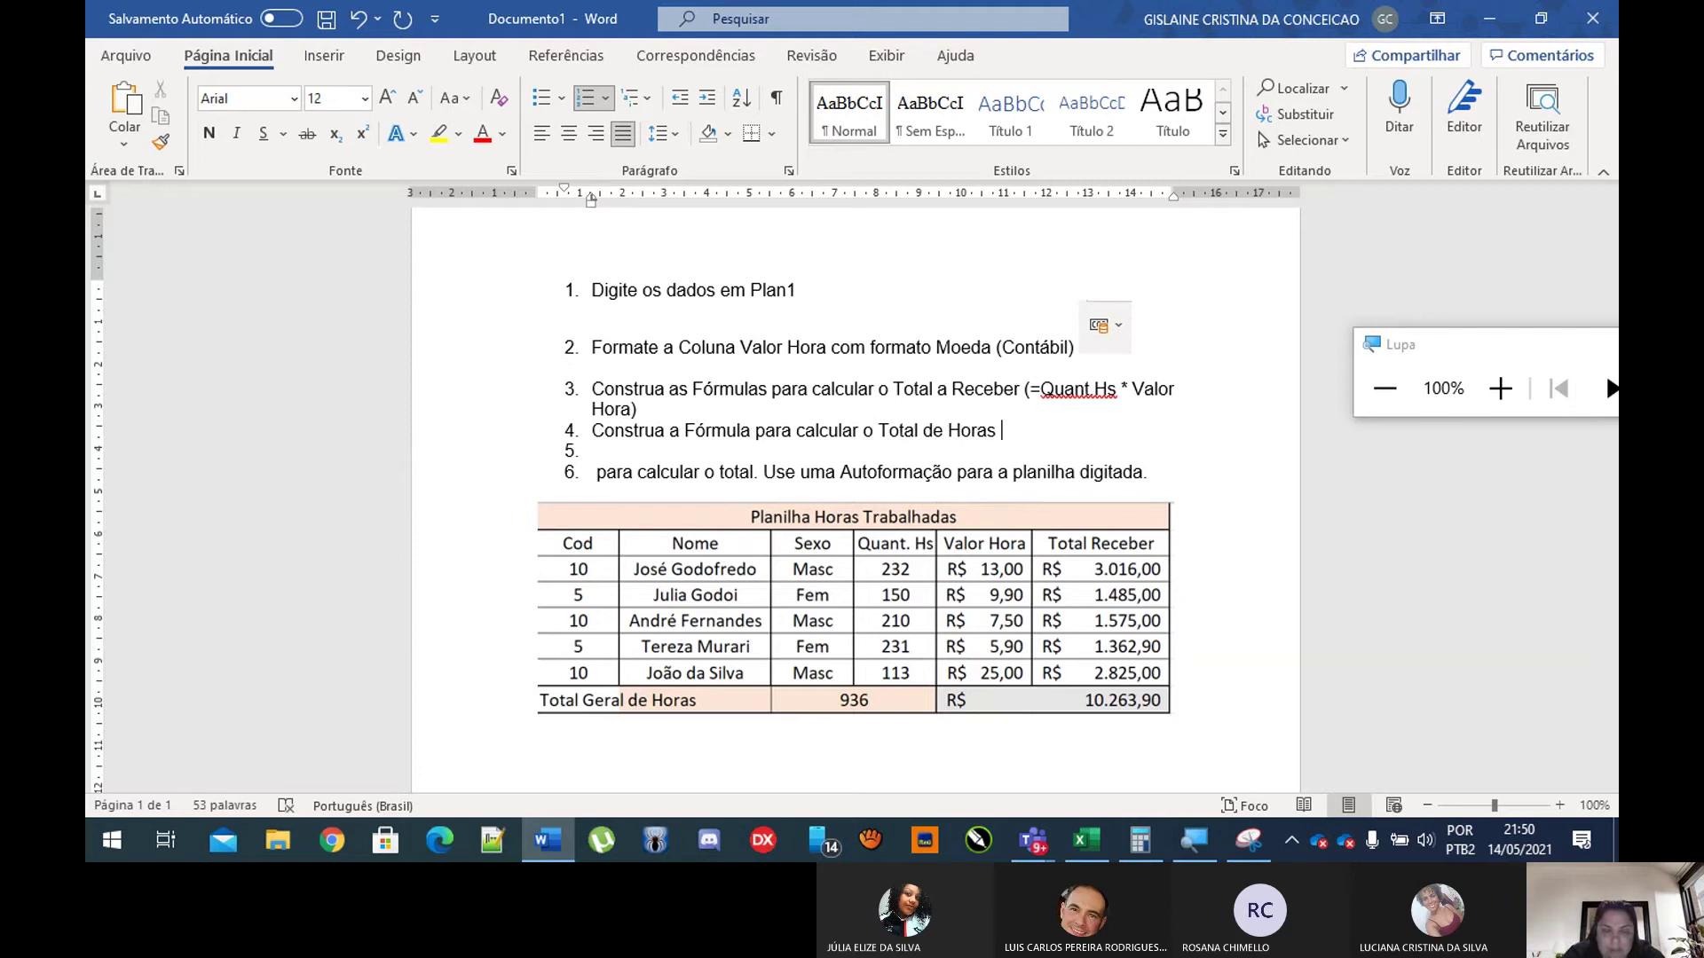
{"action": "type", "text": "realizad"}
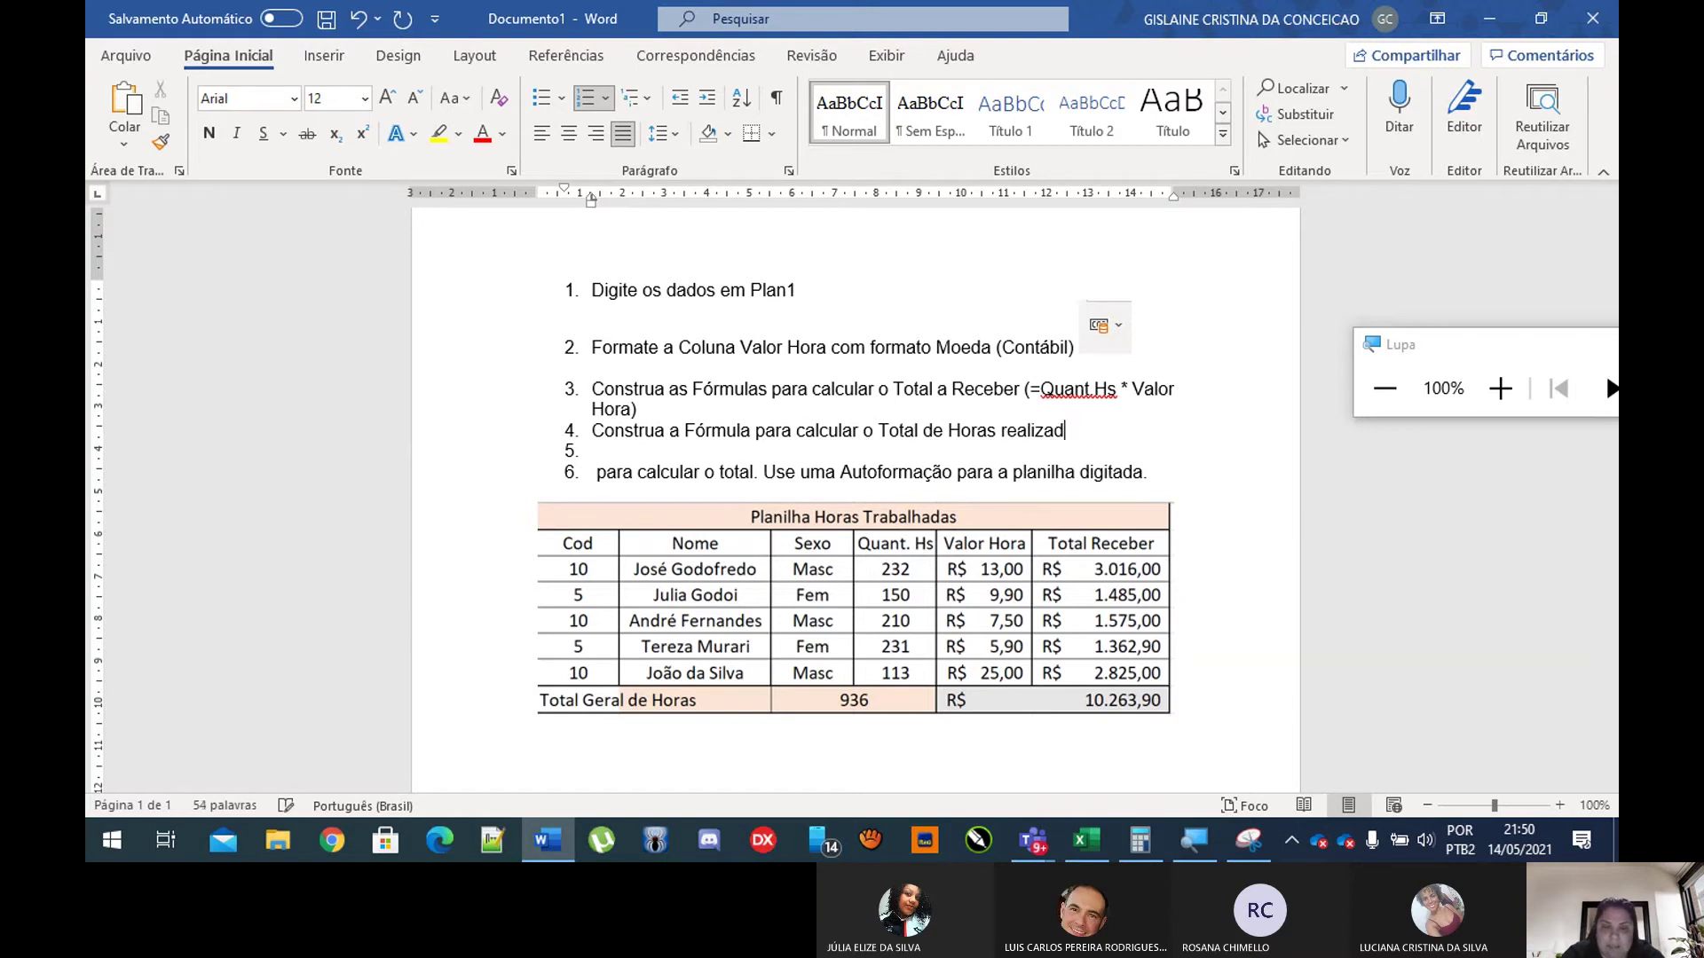
{"action": "type", "text": "as no mês"}
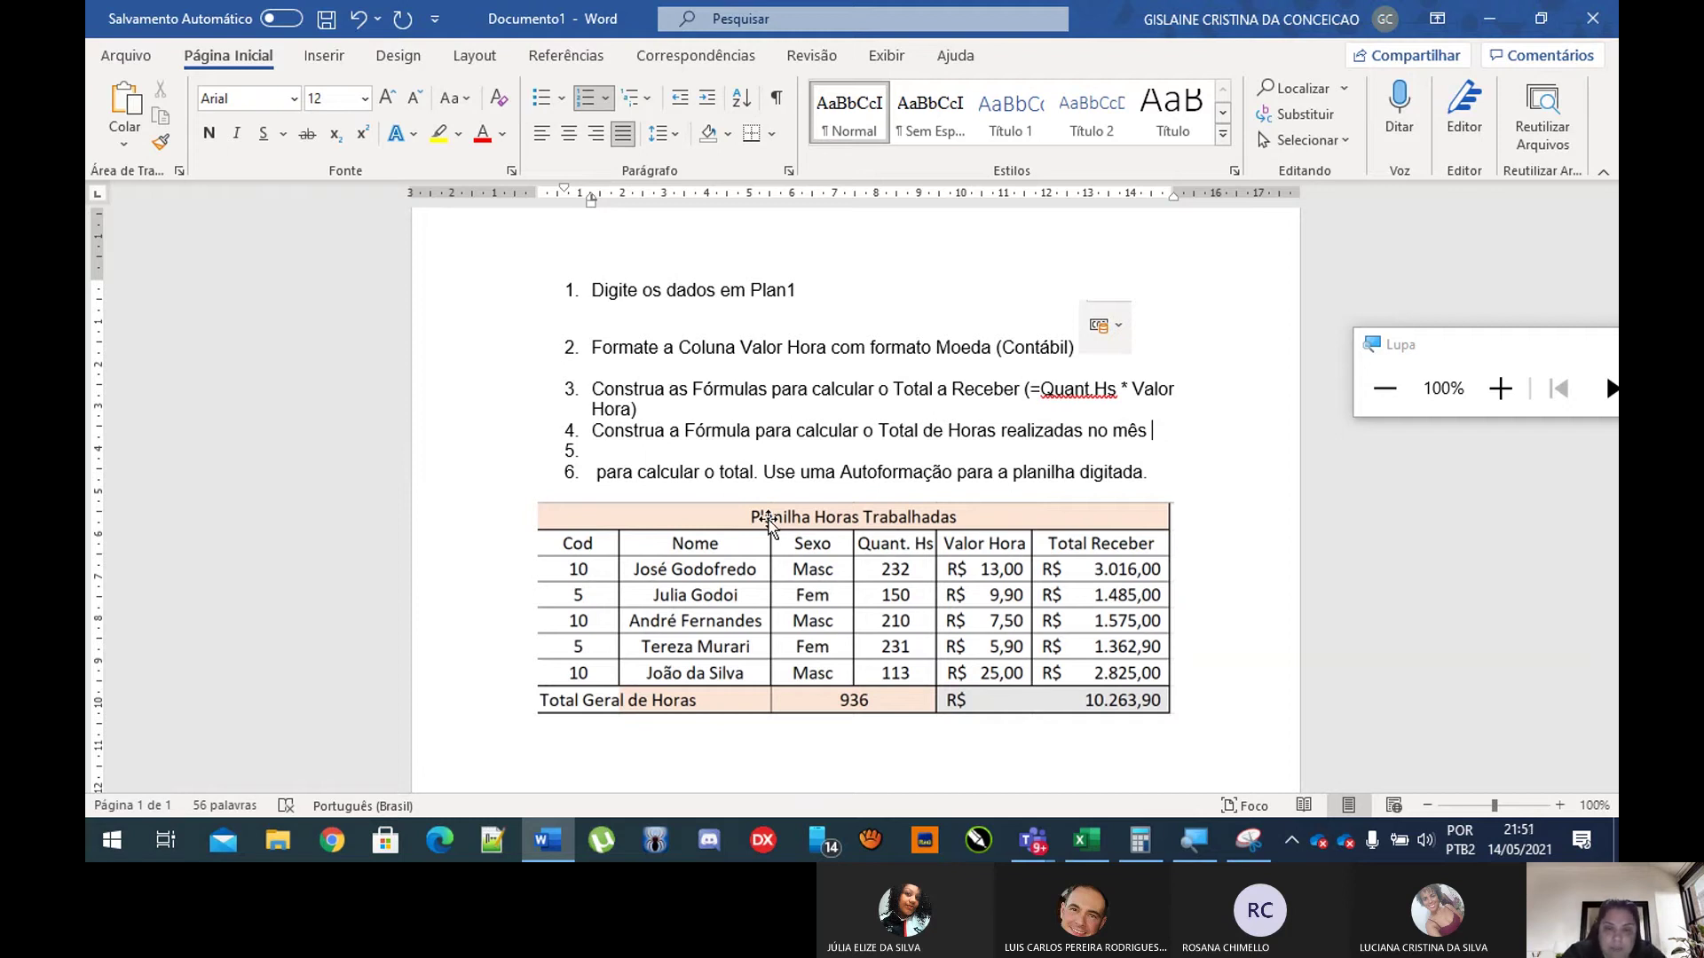
{"action": "left_click_drag", "start_coordinate": [997, 431], "coordinate": [1206, 436]}
{"action": "left_click", "coordinate": [1180, 435]}
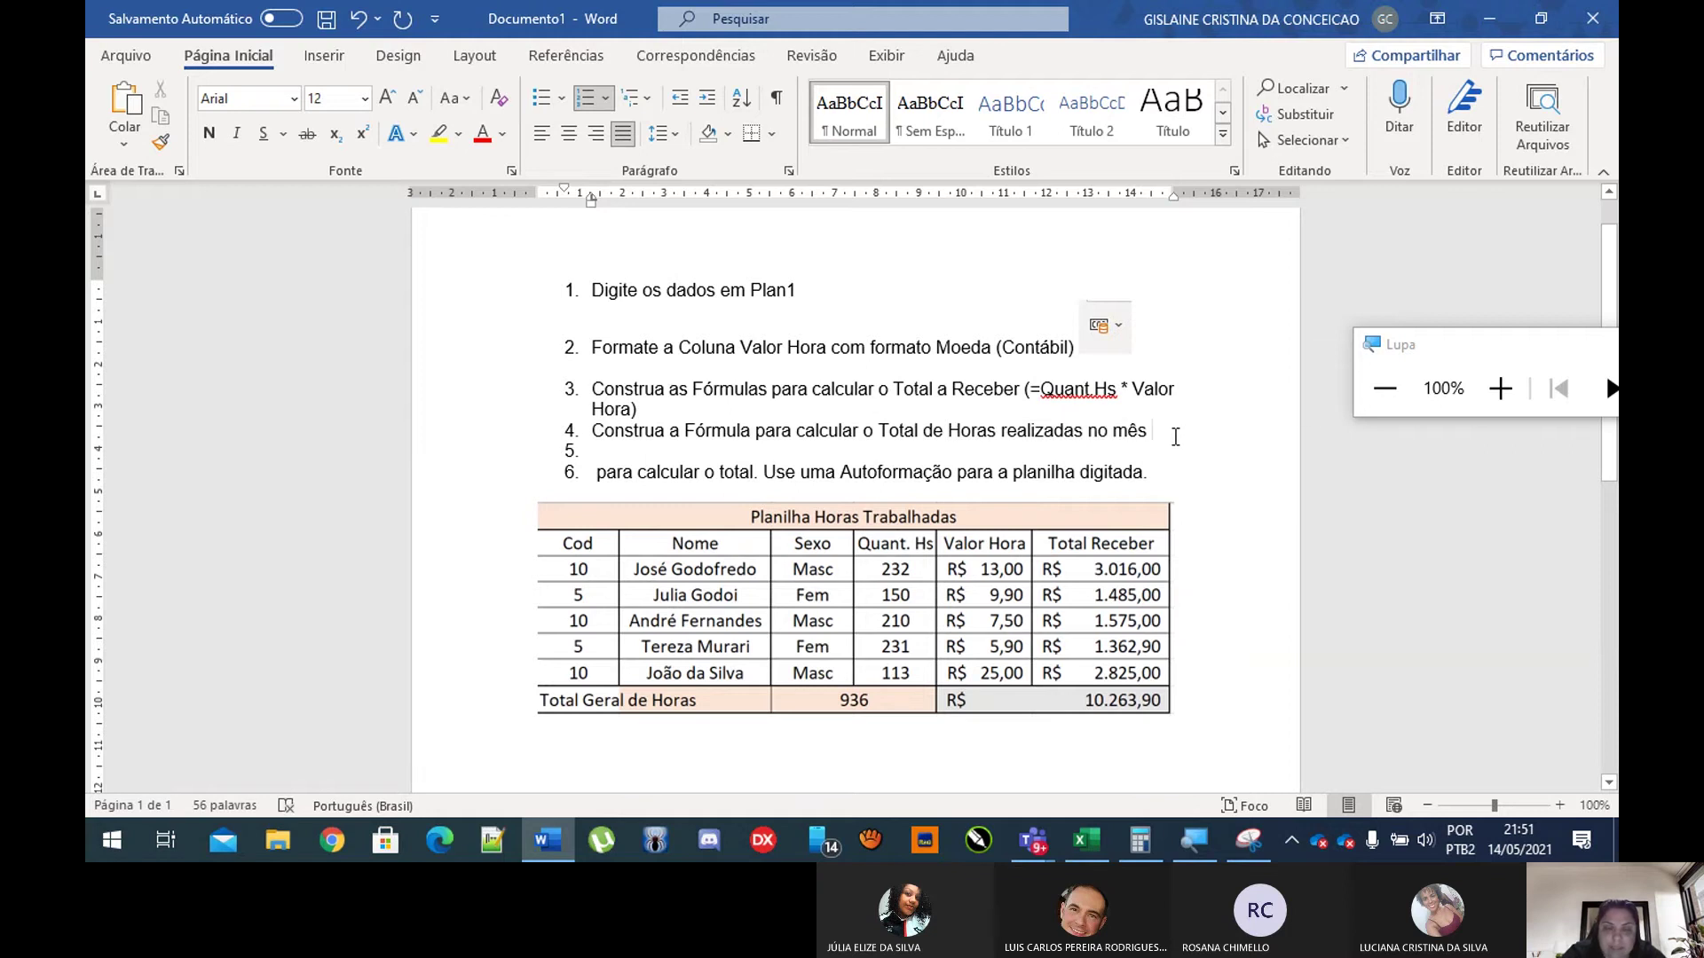
{"action": "type", "text": "("}
{"action": "type", "text": "="}
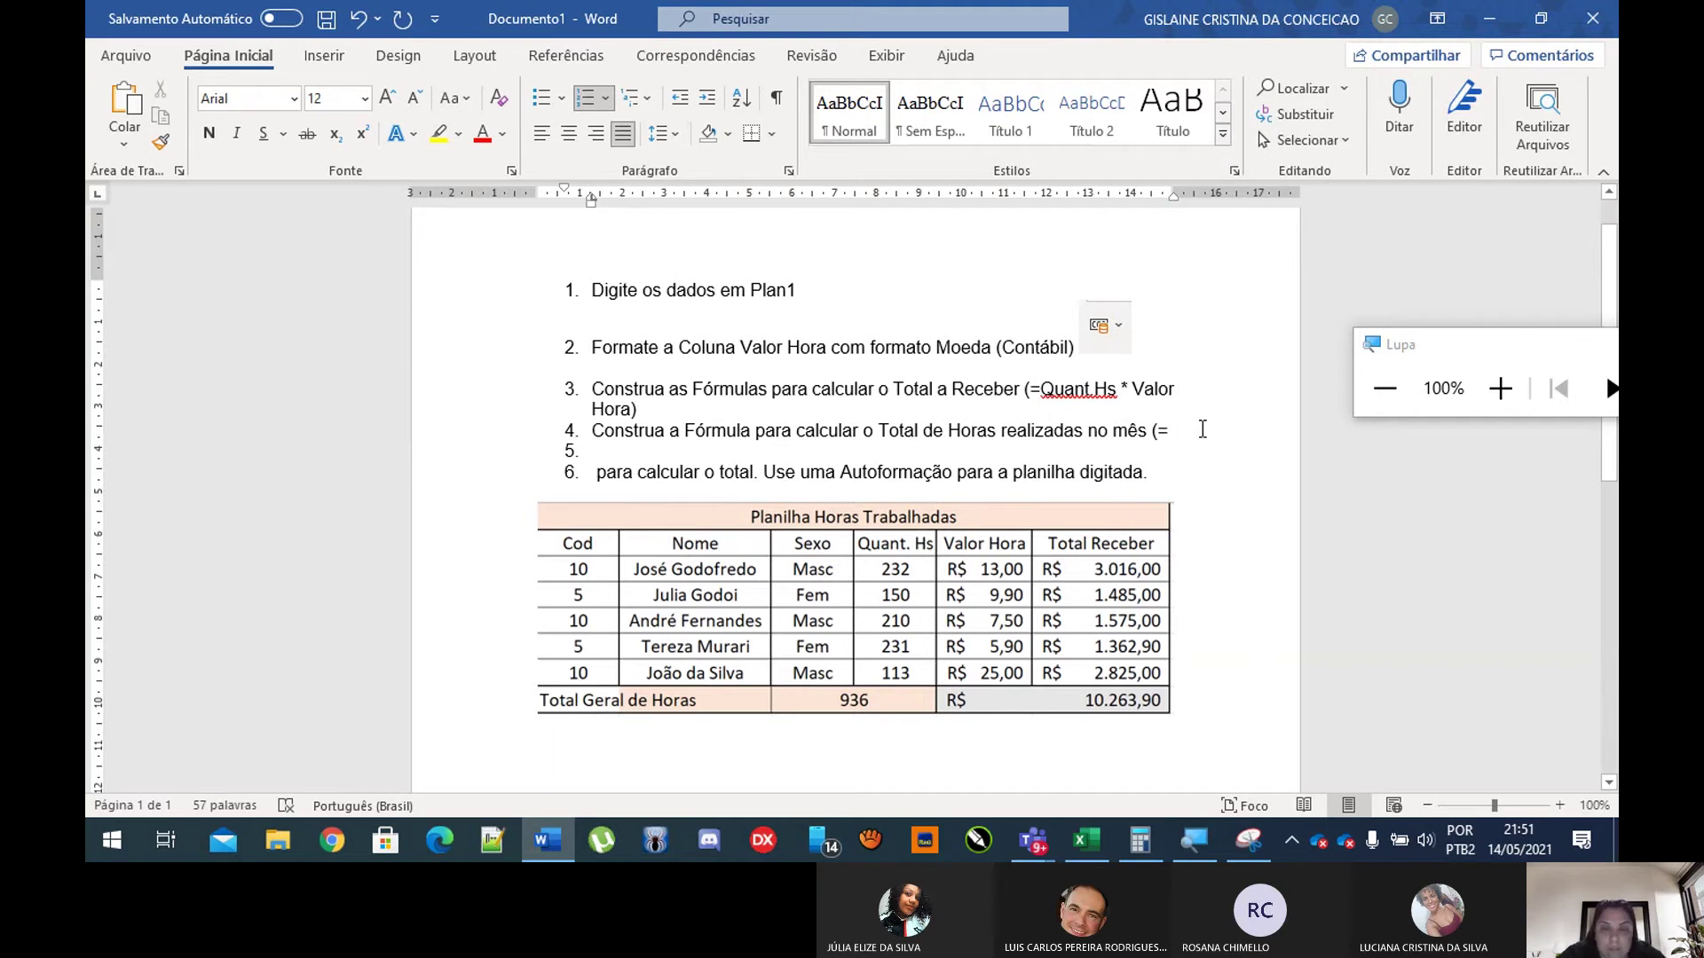
{"action": "key", "text": "BackSpace"}
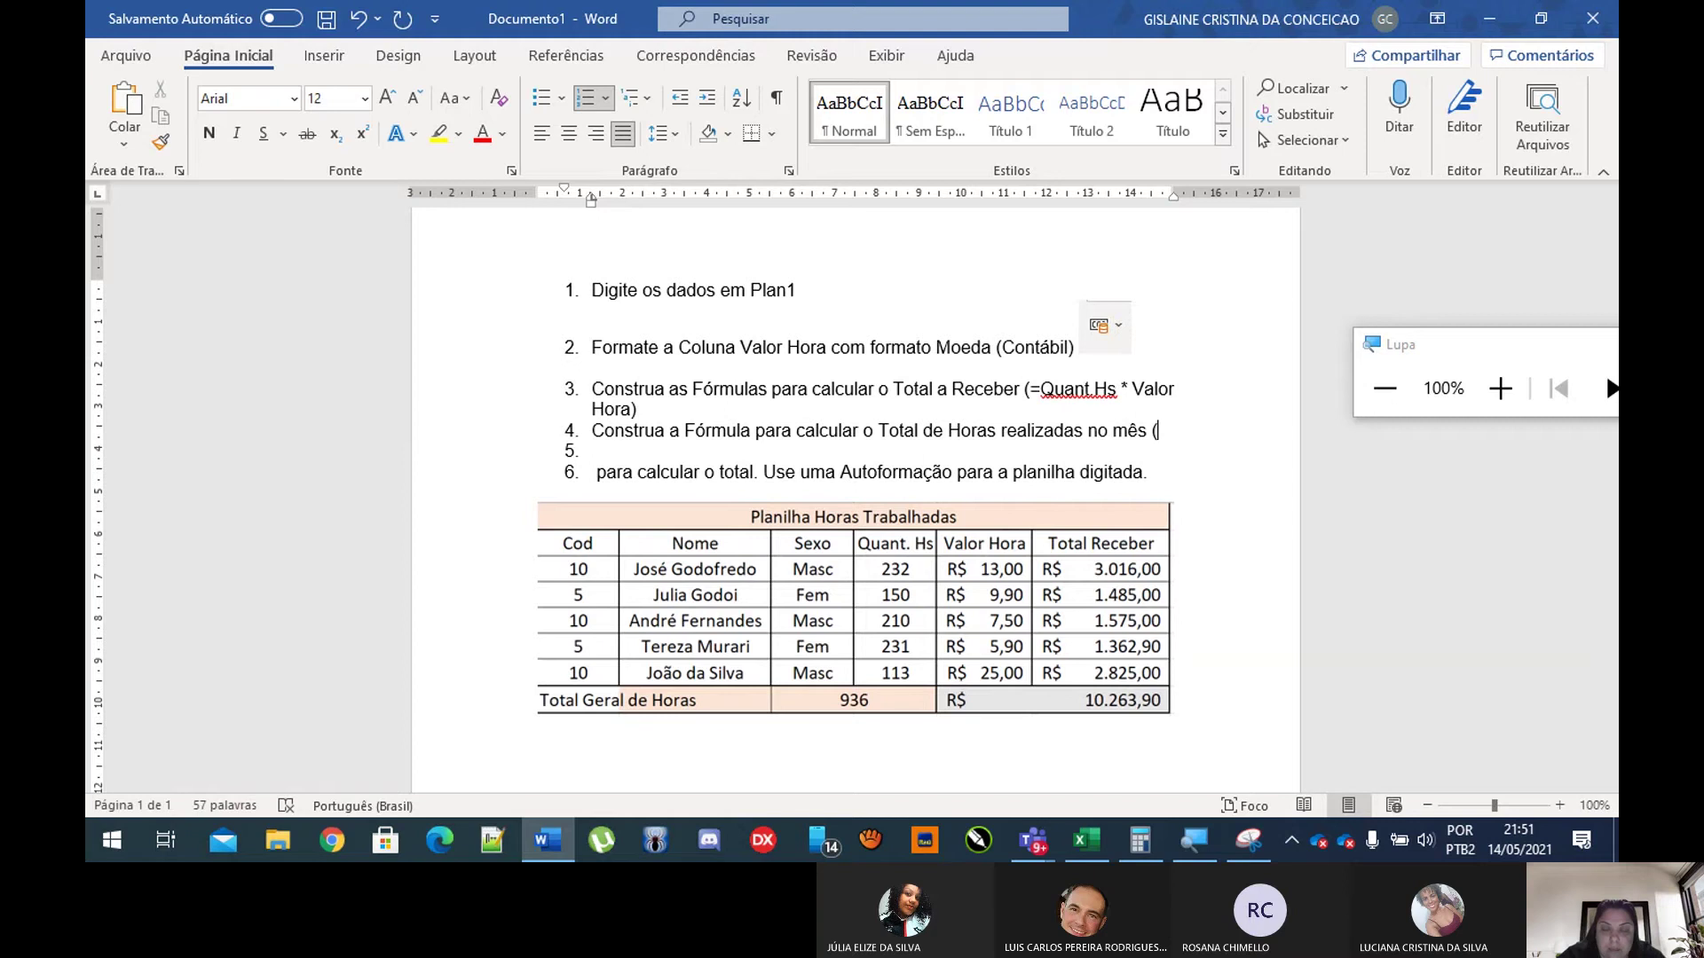
{"action": "key", "text": "BackSpace"}
{"action": "key", "text": "BackSpace"}
Step: Add the explanation "(somar as células que estão com os valores de" to the end of item 4
{"action": "type", "text": "(somar"}
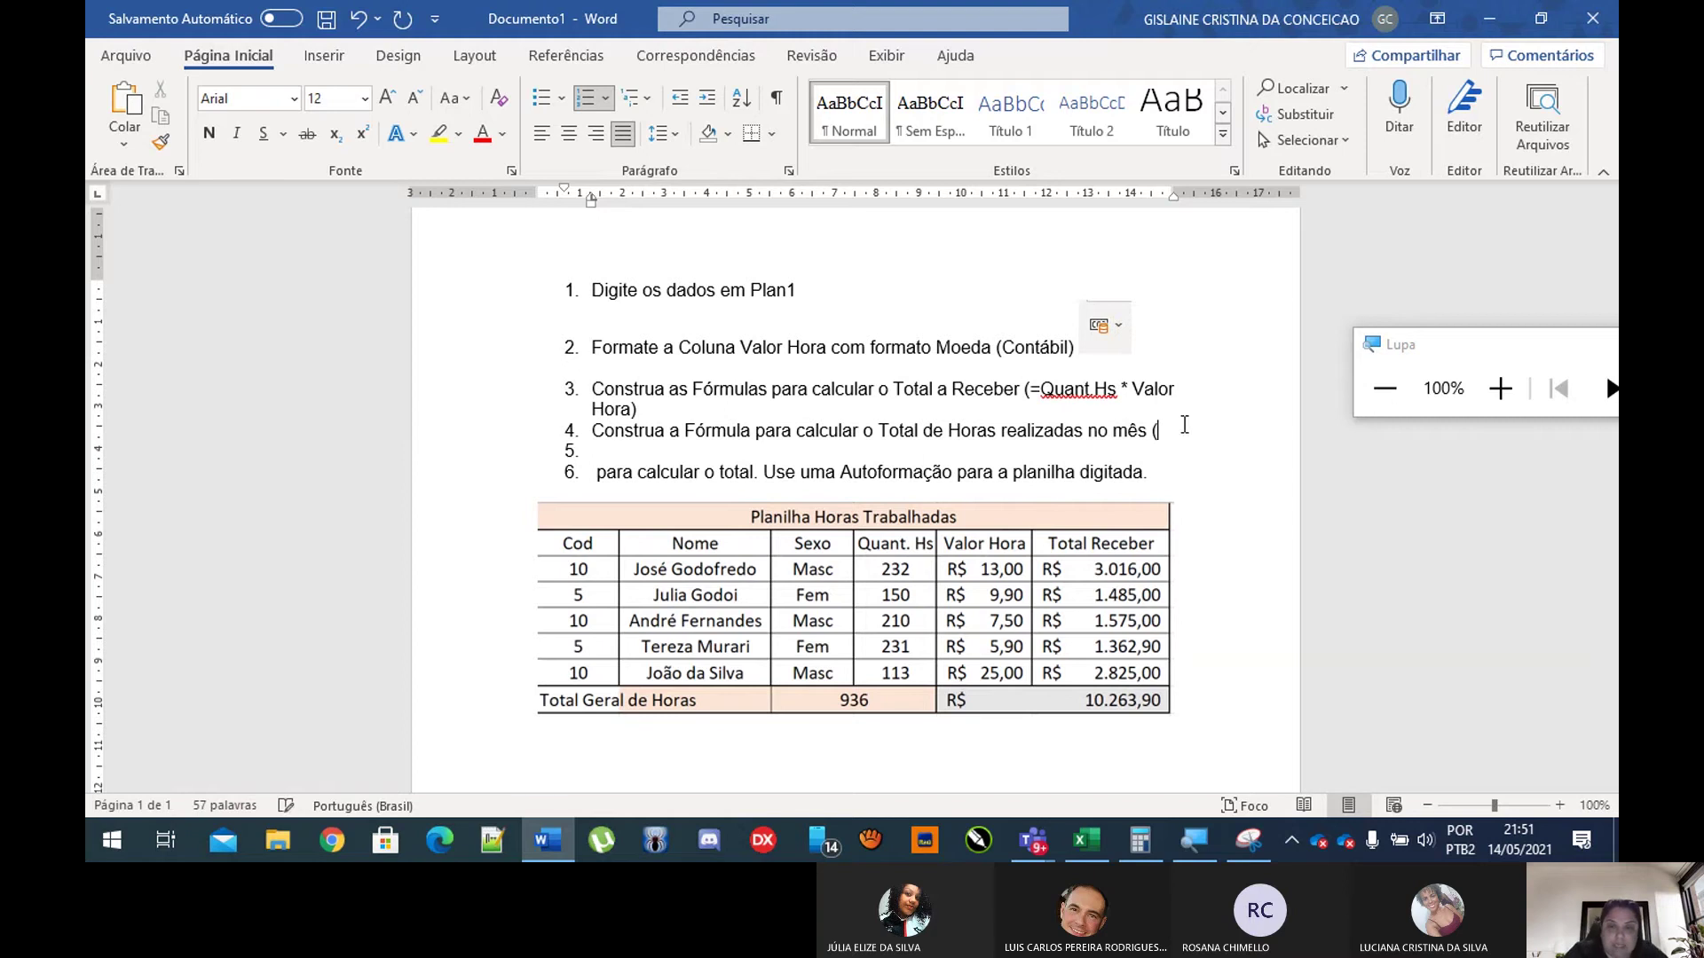
{"action": "type", "text": " as "}
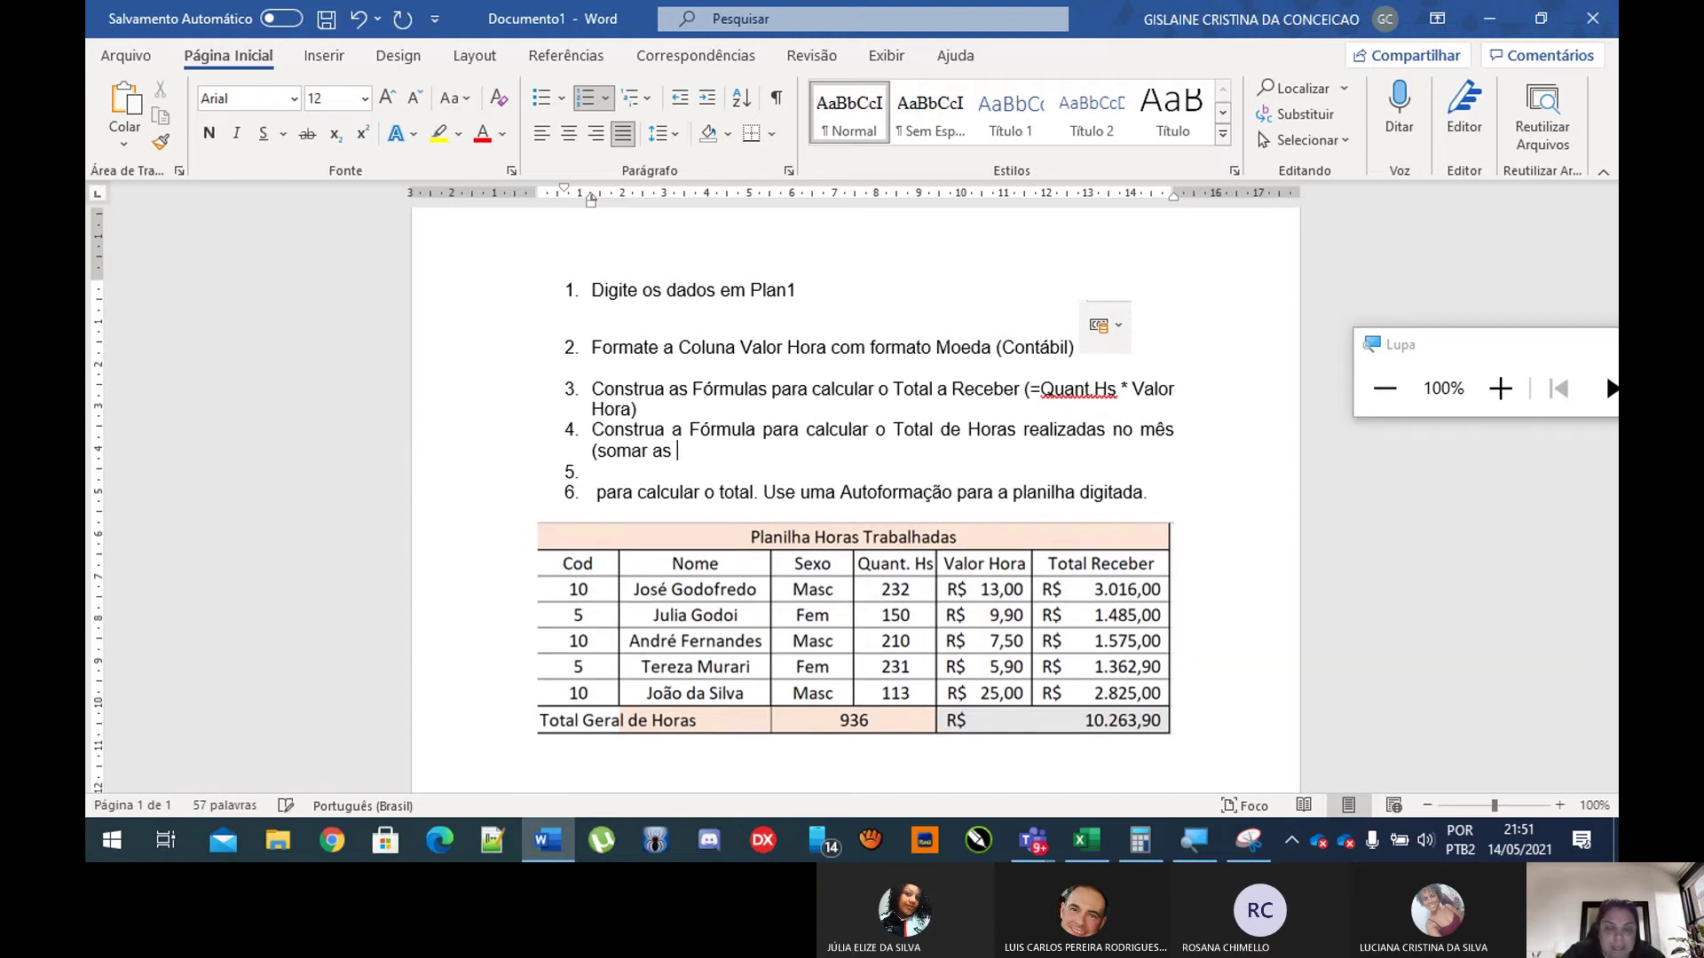
{"action": "type", "text": "células com"}
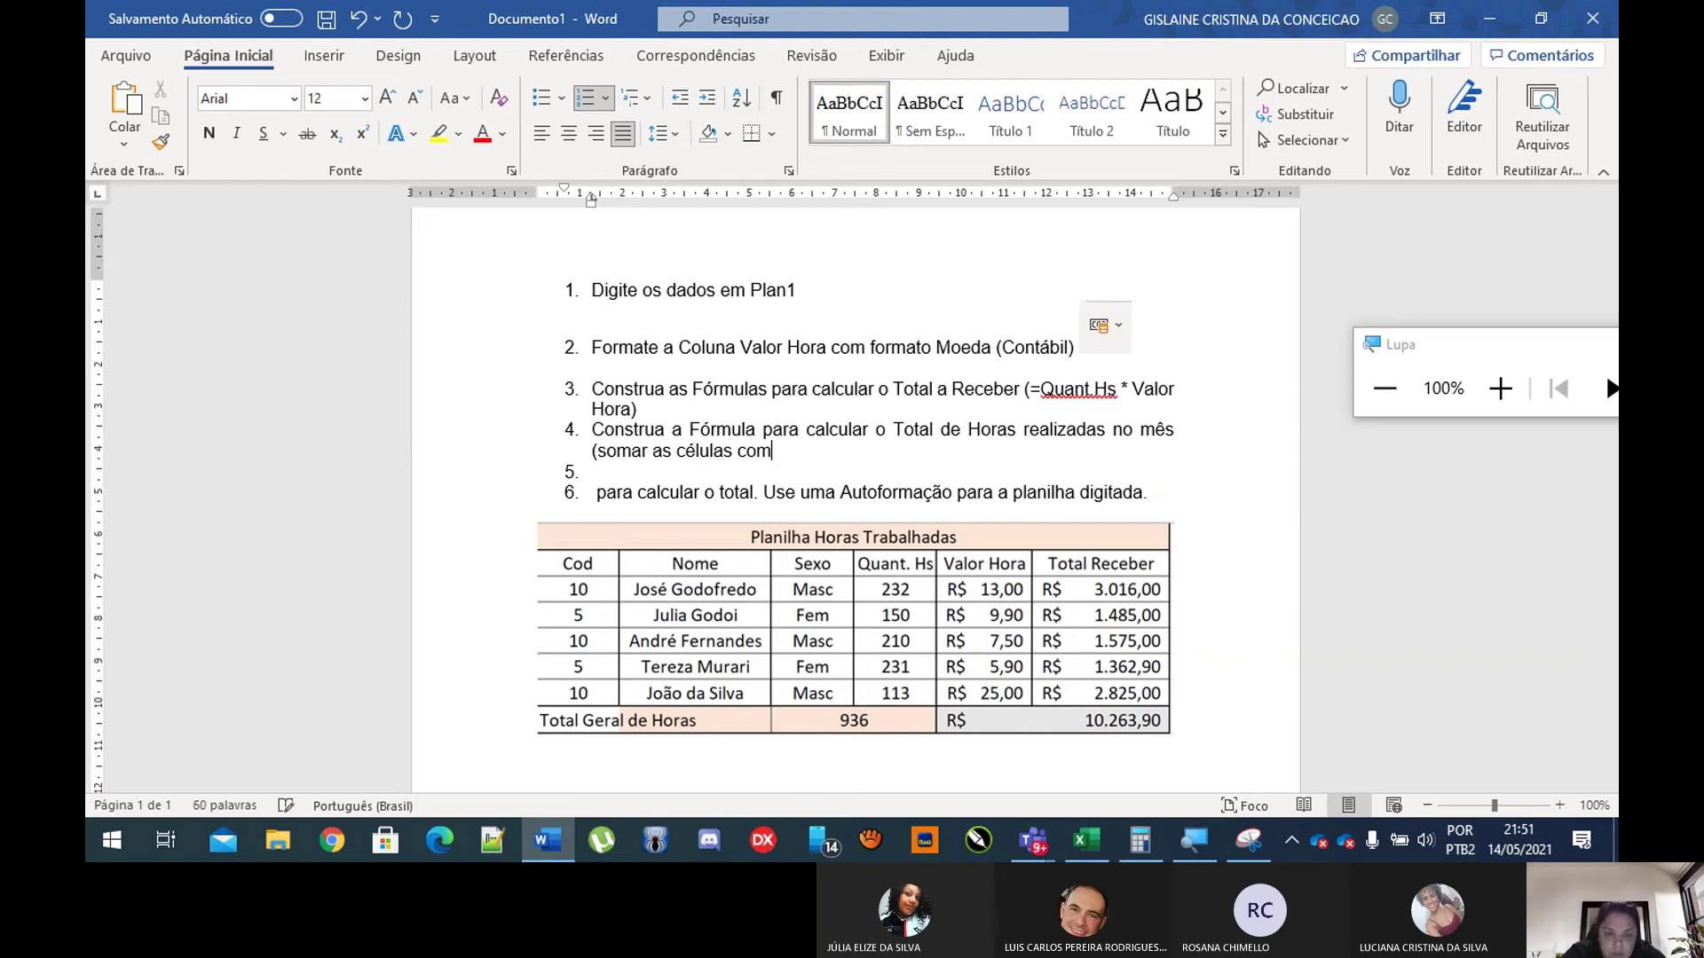
{"action": "key", "text": "BackSpace"}
{"action": "key", "text": "BackSpace"}
{"action": "key", "text": "BackSpace"}
{"action": "type", "text": "que est"}
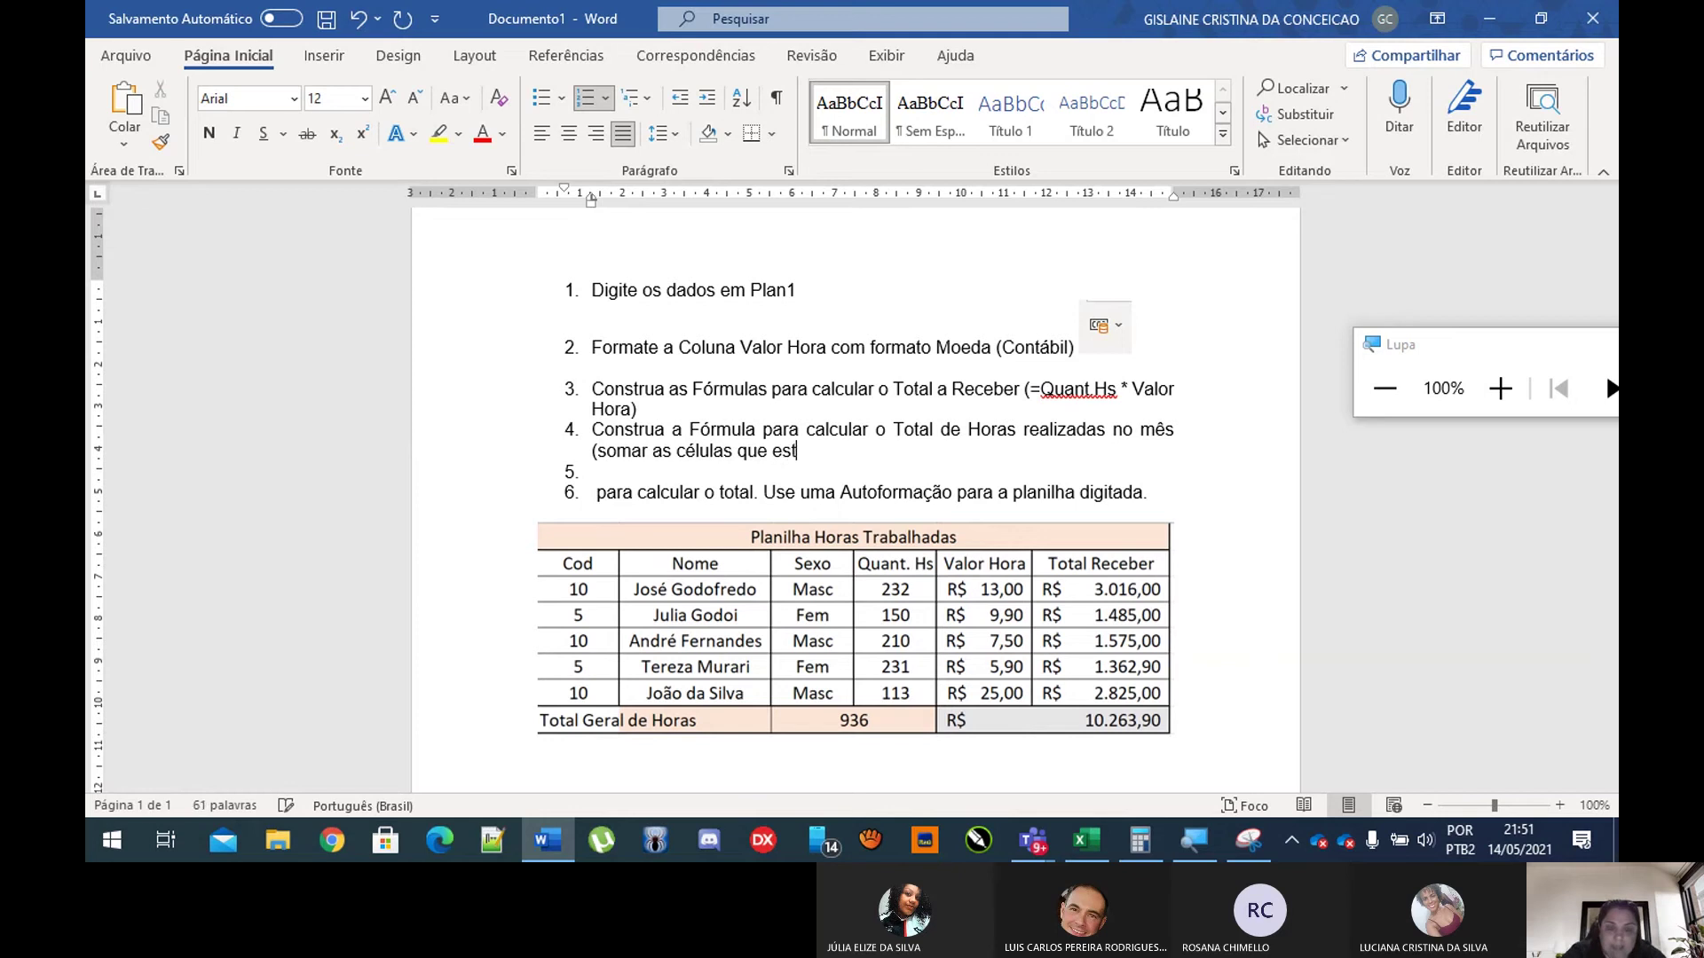
{"action": "type", "text": "ão com os valores de "}
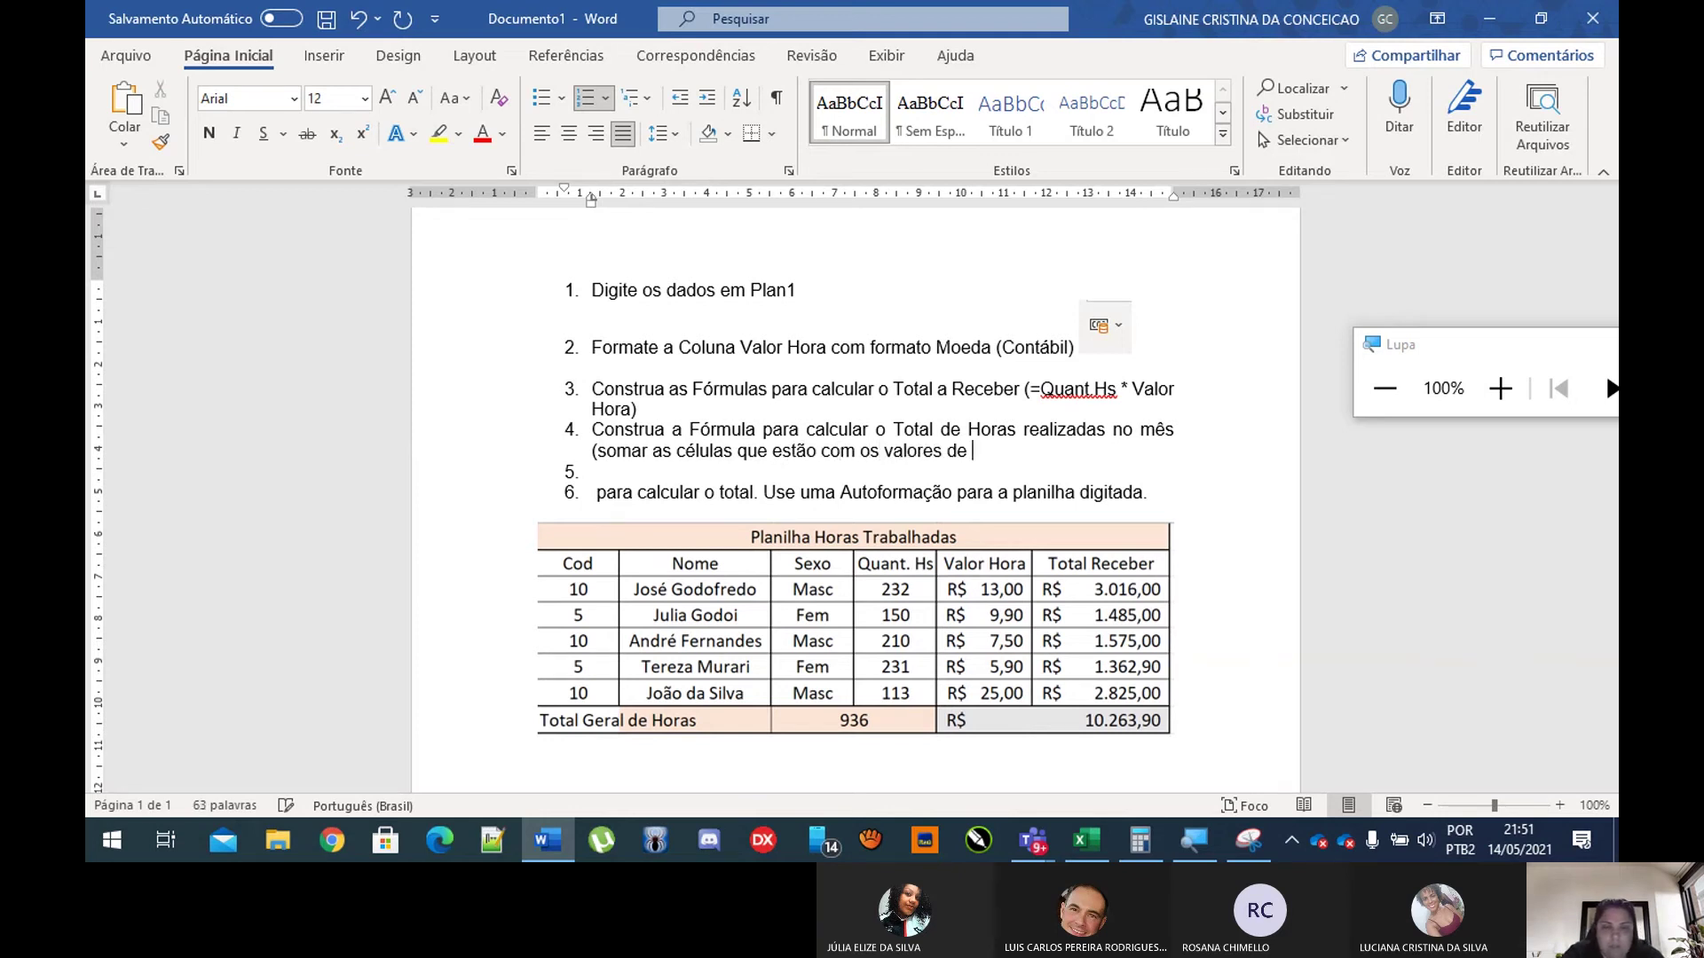
Step: Rewrite the end of item 4 as "das horas feitas por cada funcionário)" and enter "Calcular o Total a Receber" as item 5
{"action": "type", "text": "horas"}
{"action": "key", "text": "BackSpace"}
{"action": "key", "text": "BackSpace"}
{"action": "key", "text": "BackSpace"}
{"action": "key", "text": "BackSpace"}
{"action": "key", "text": "BackSpace"}
{"action": "key", "text": "BackSpace"}
{"action": "key", "text": "BackSpace"}
{"action": "type", "text": "as horas feitas por"}
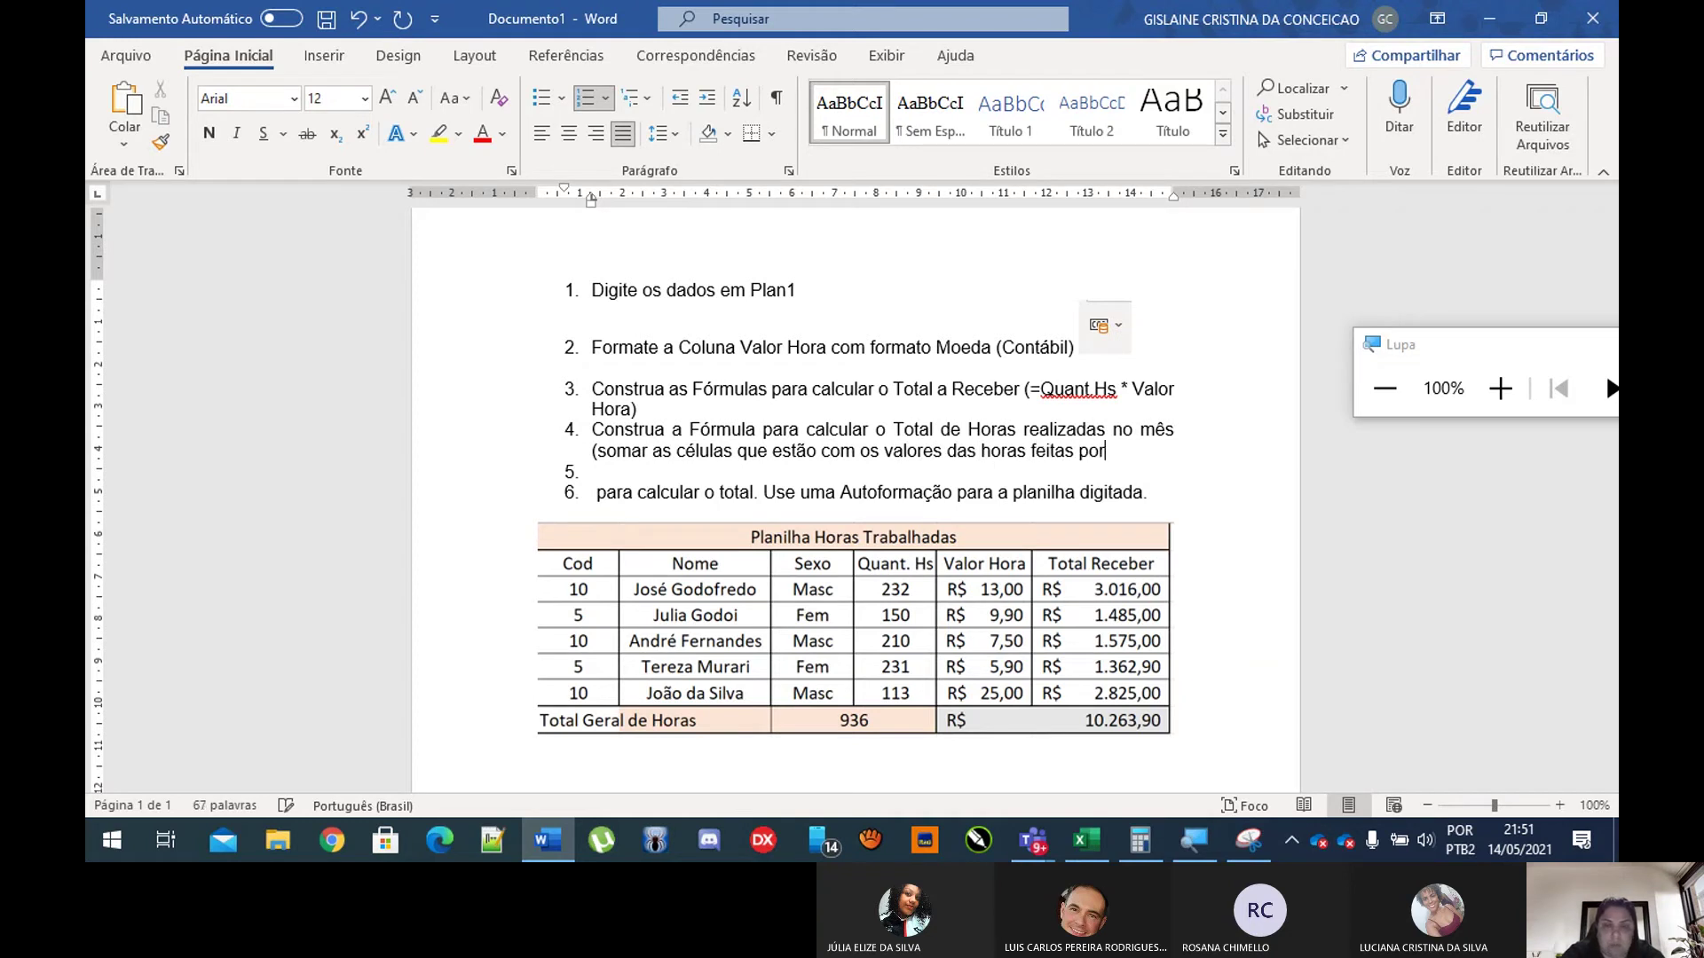
{"action": "type", "text": " cada funcion"}
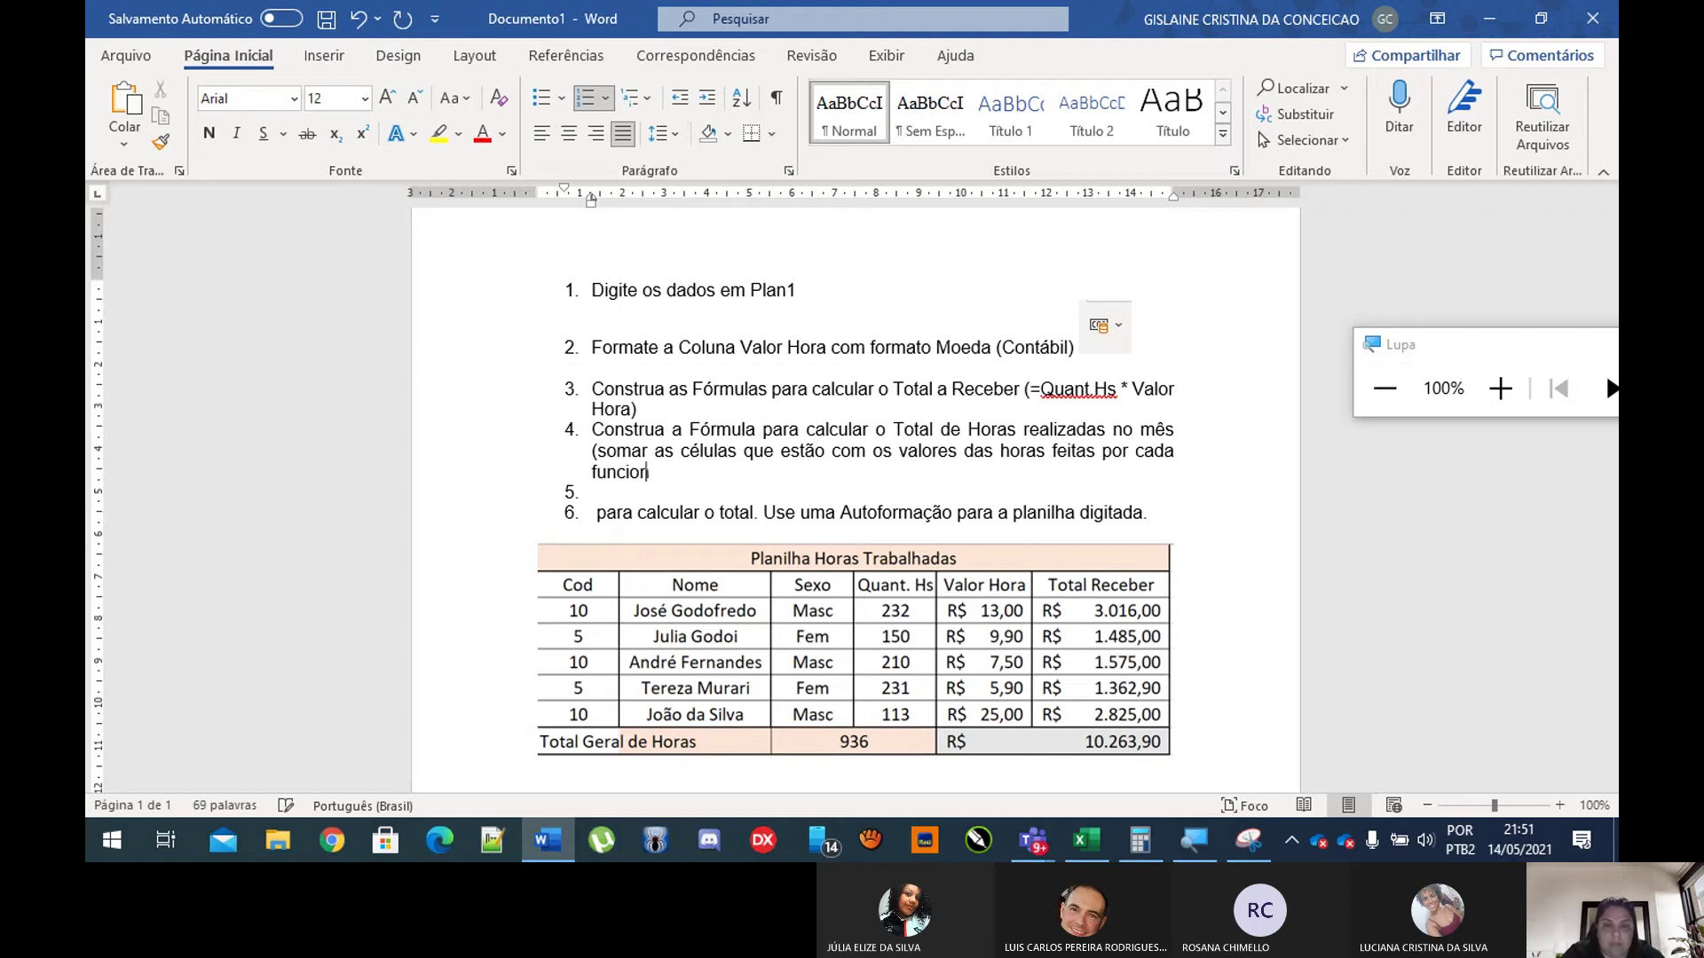
{"action": "type", "text": "ário)"}
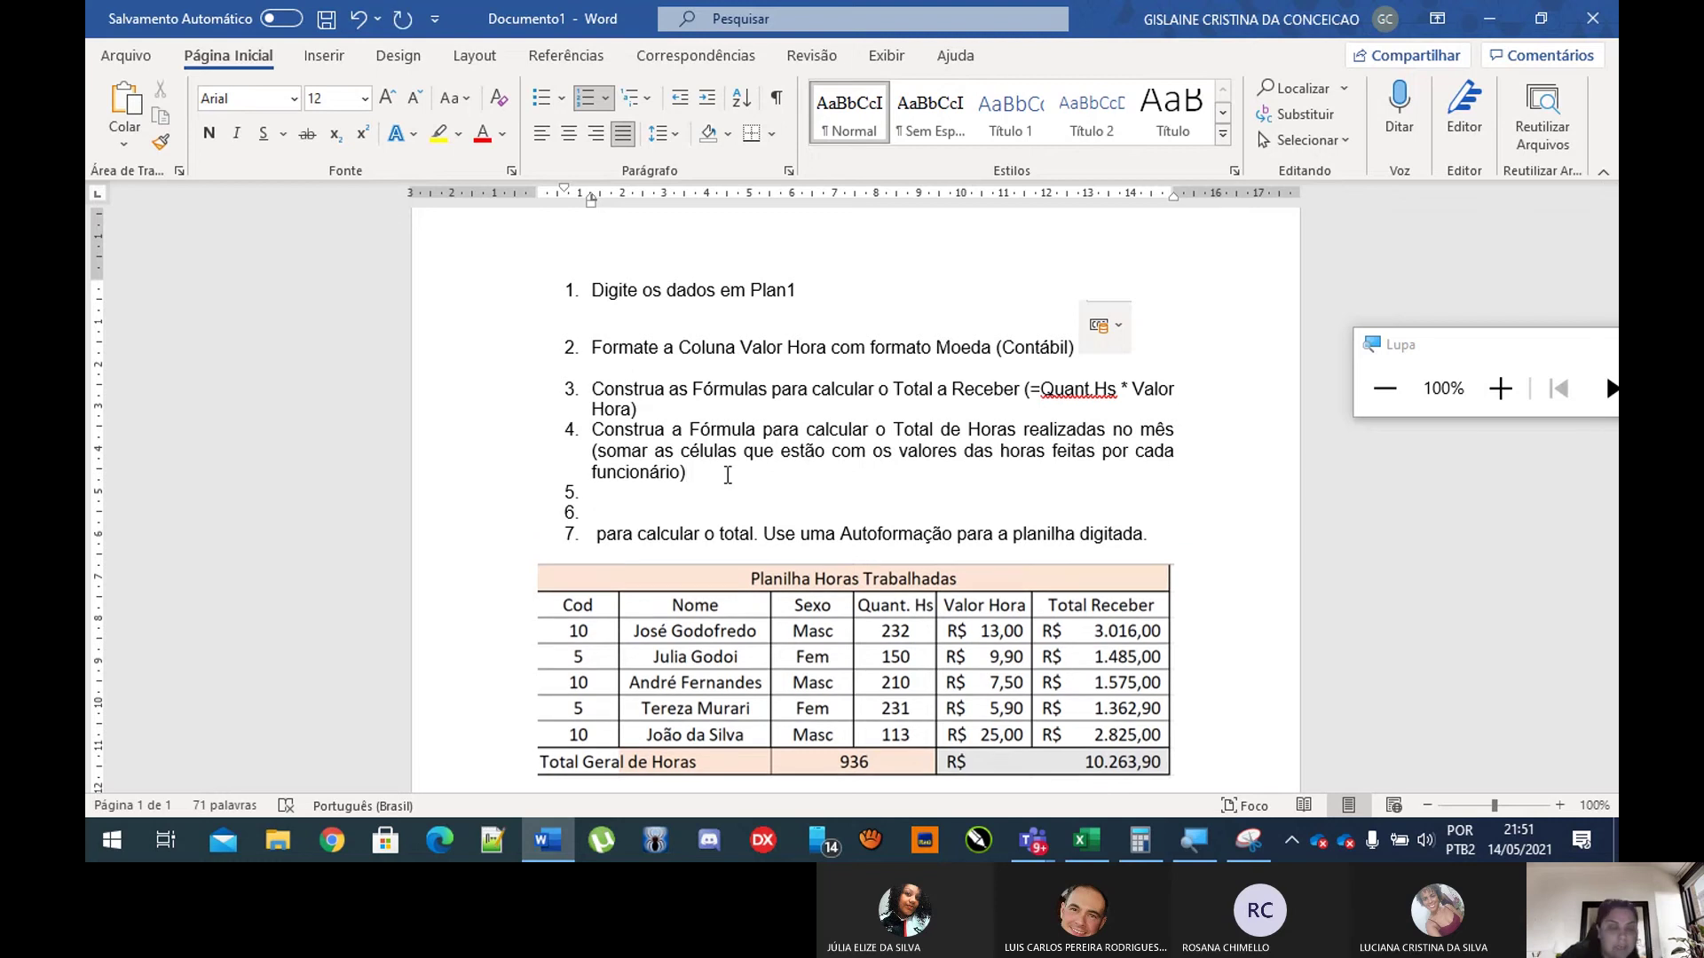
{"action": "key", "text": "BackSpace"}
{"action": "key", "text": "BackSpace"}
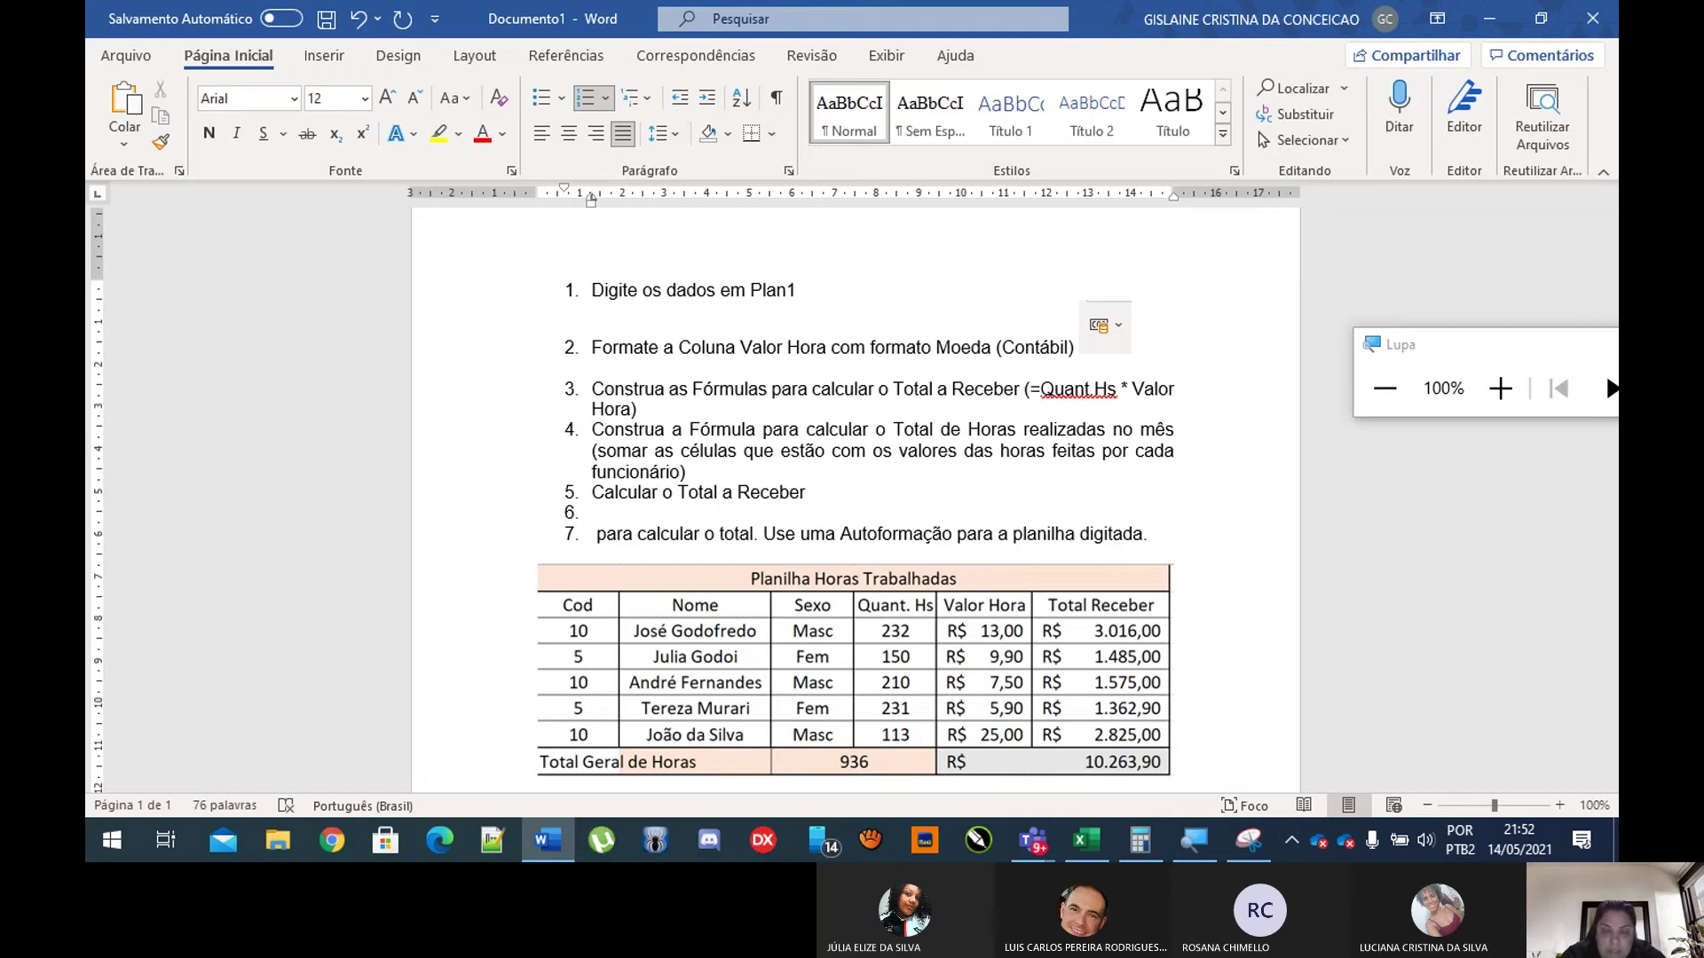
Step: Switch to Excel and examine the totals row of the worked-hours table
{"action": "left_click", "coordinate": [1087, 841]}
{"action": "scroll", "coordinate": [931, 616], "scroll_direction": "down", "scroll_amount": 1}
{"action": "scroll", "coordinate": [931, 616], "scroll_direction": "up", "scroll_amount": 1}
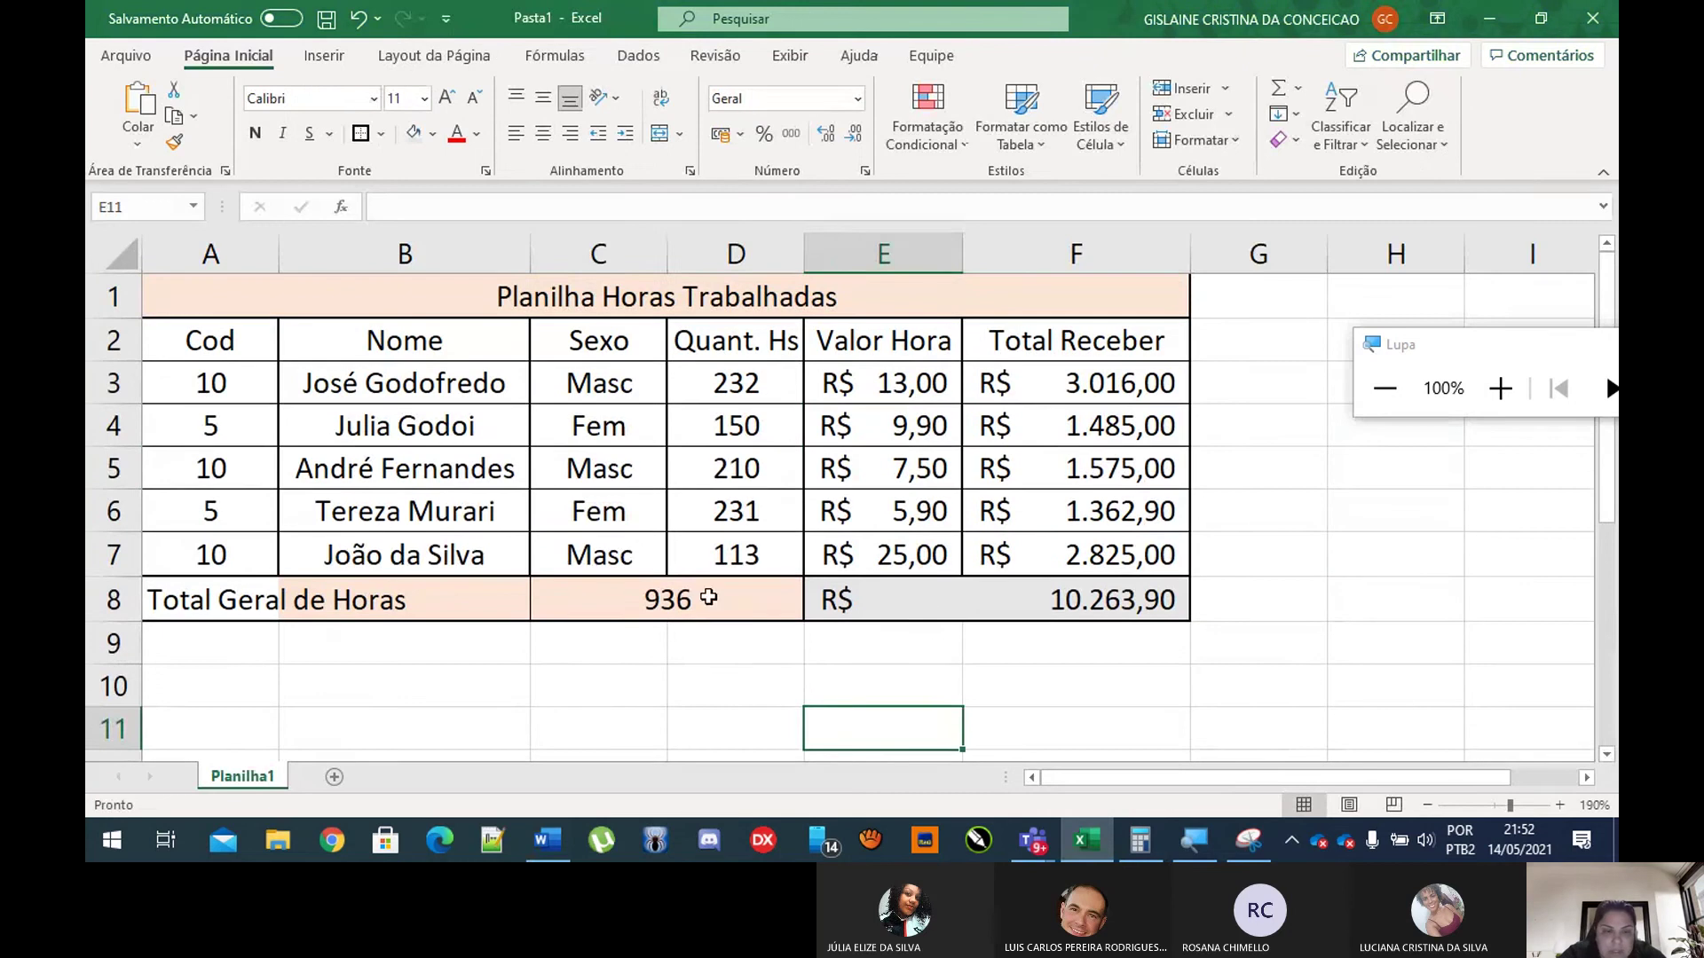
Step: Unmerge the grand total cell E8:F8 in the totals row
{"action": "left_click", "coordinate": [707, 598]}
{"action": "left_click", "coordinate": [468, 594]}
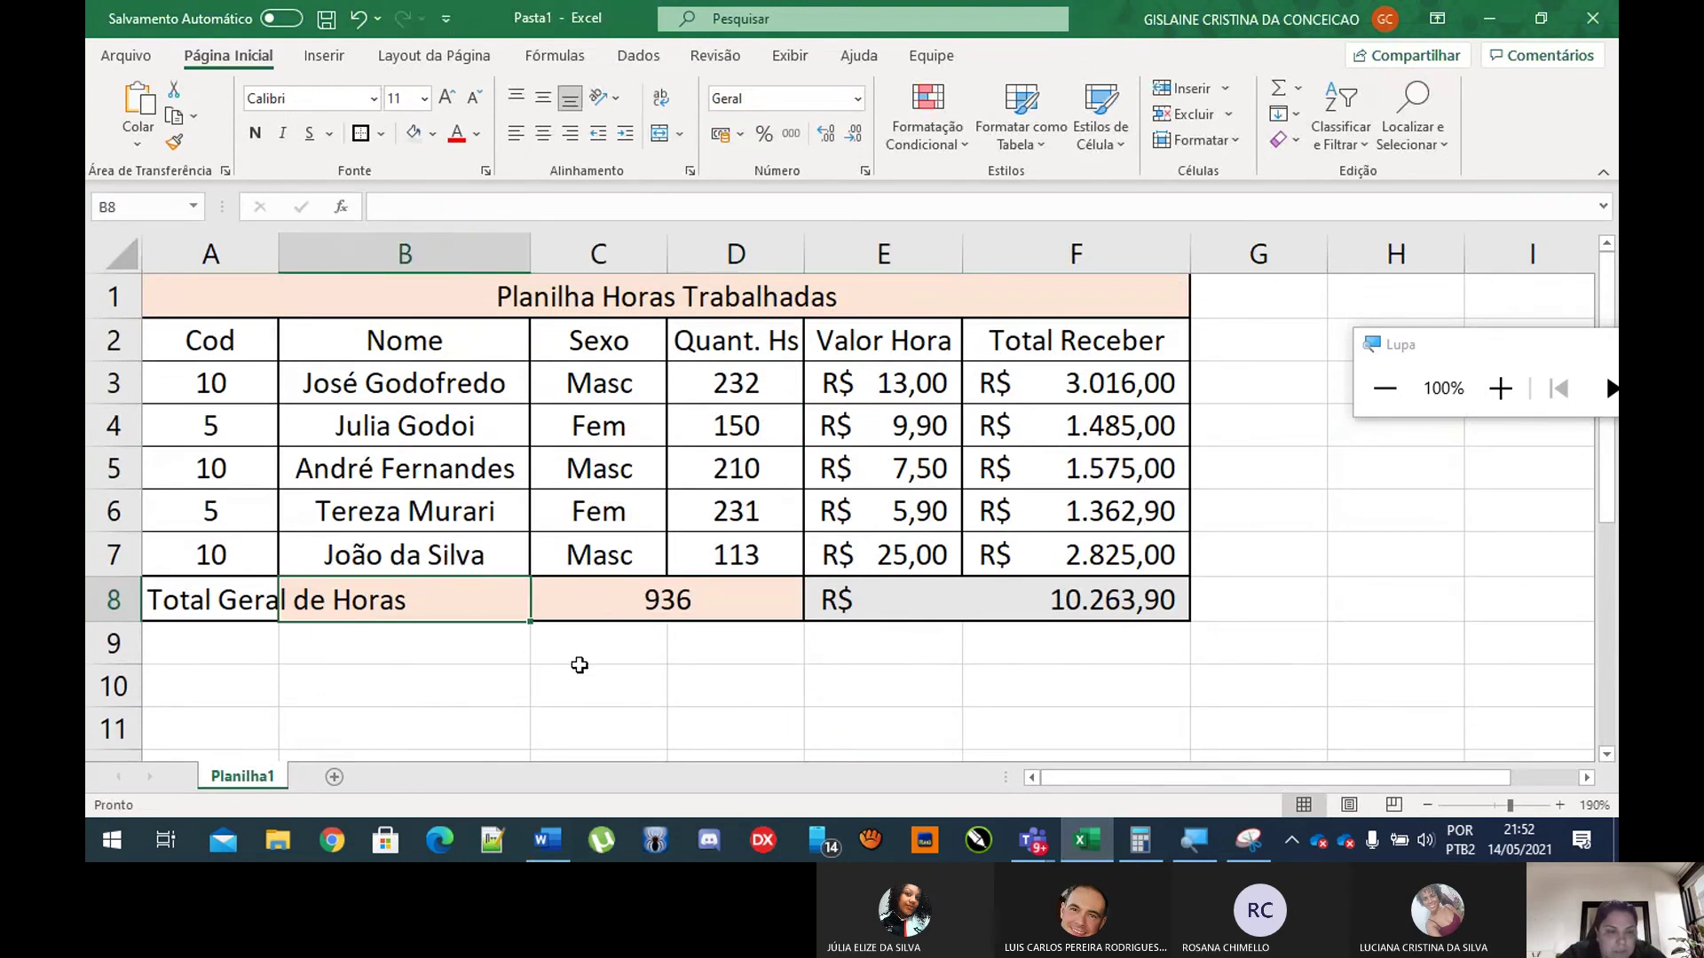
{"action": "left_click", "coordinate": [559, 688]}
{"action": "left_click", "coordinate": [612, 606]}
{"action": "left_click", "coordinate": [856, 600]}
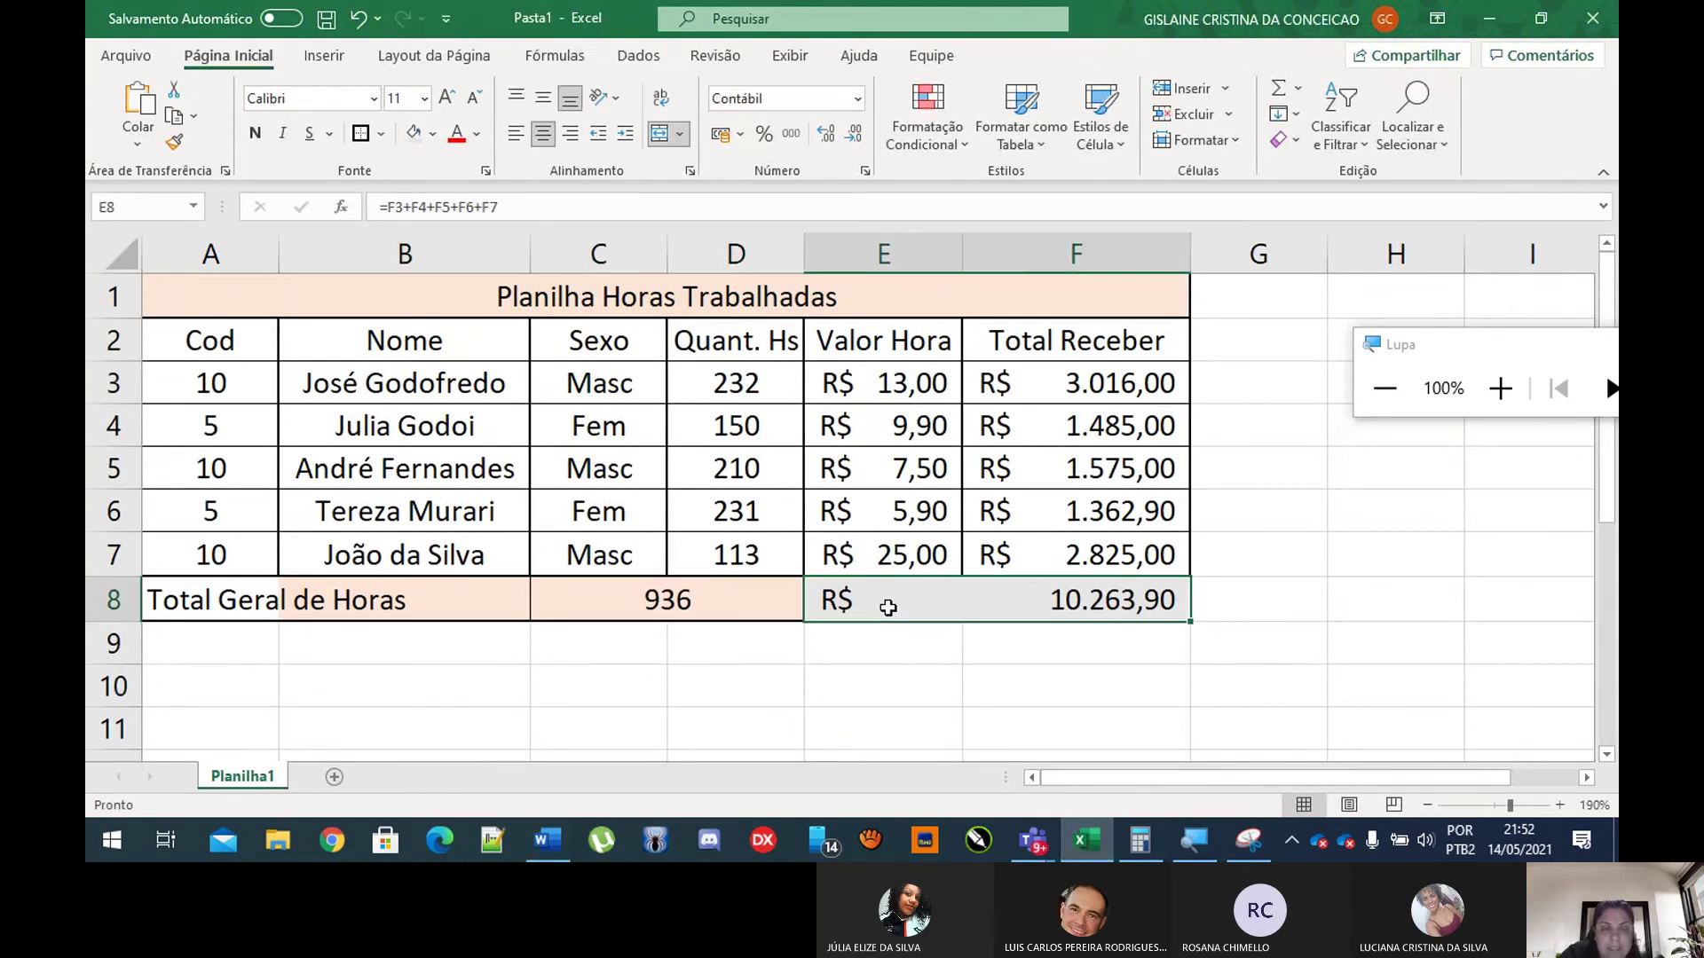
{"action": "left_click", "coordinate": [680, 136]}
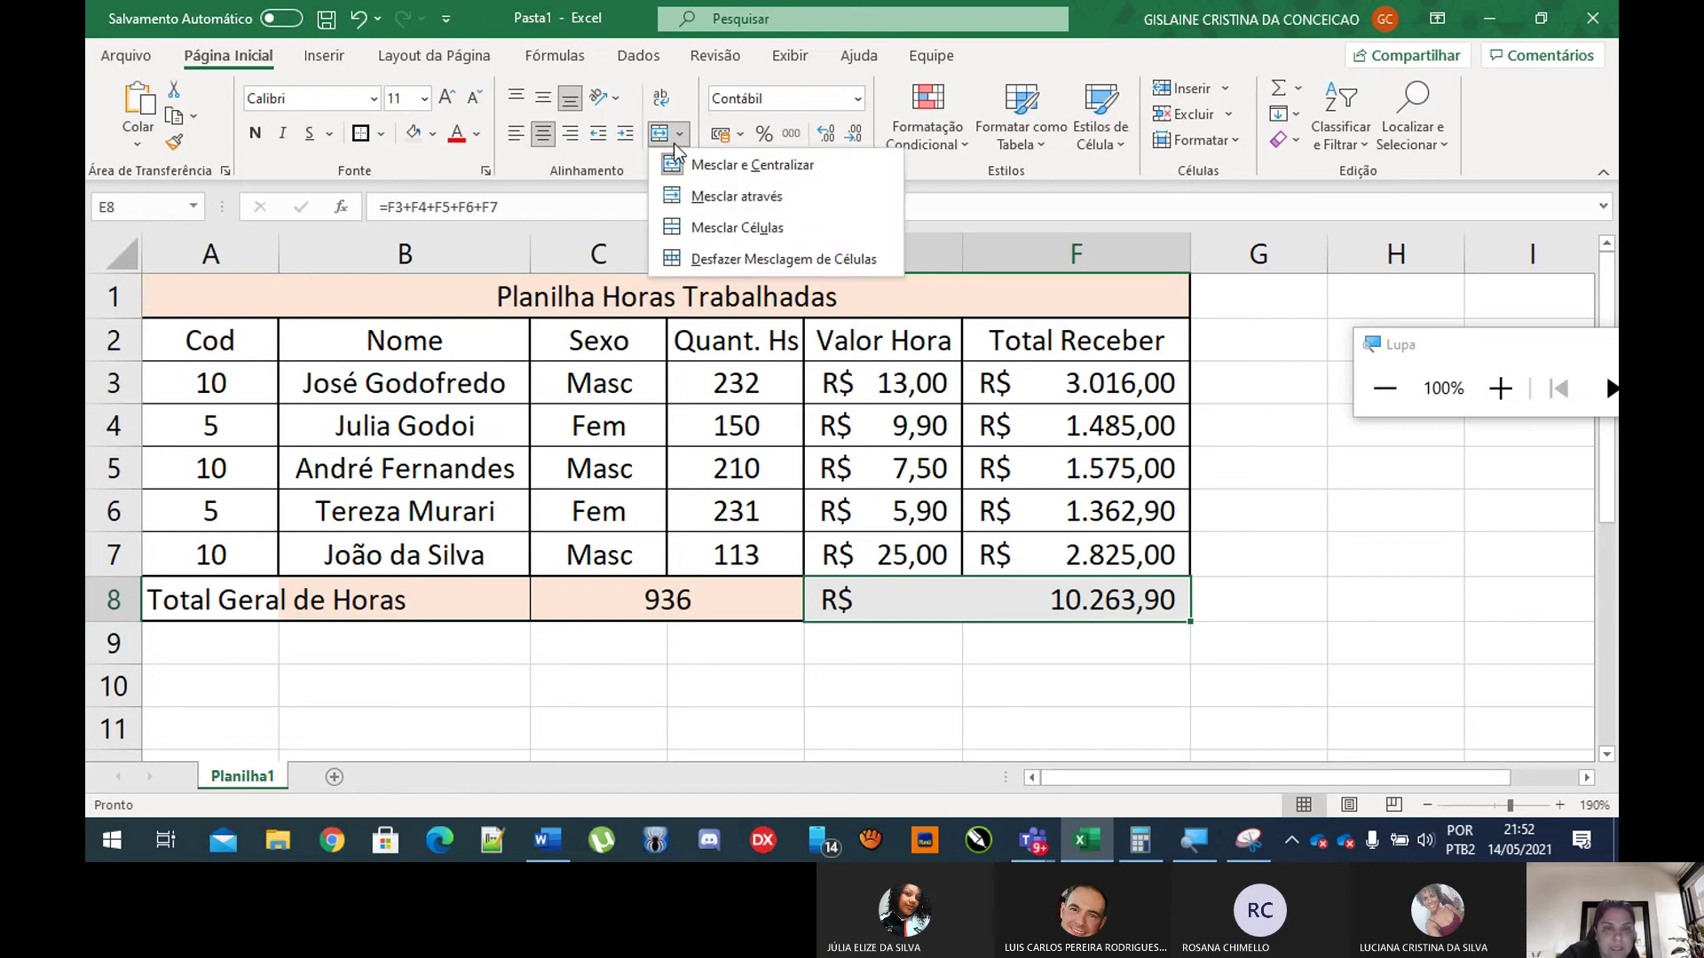
{"action": "left_click", "coordinate": [658, 135]}
{"action": "left_click", "coordinate": [657, 135]}
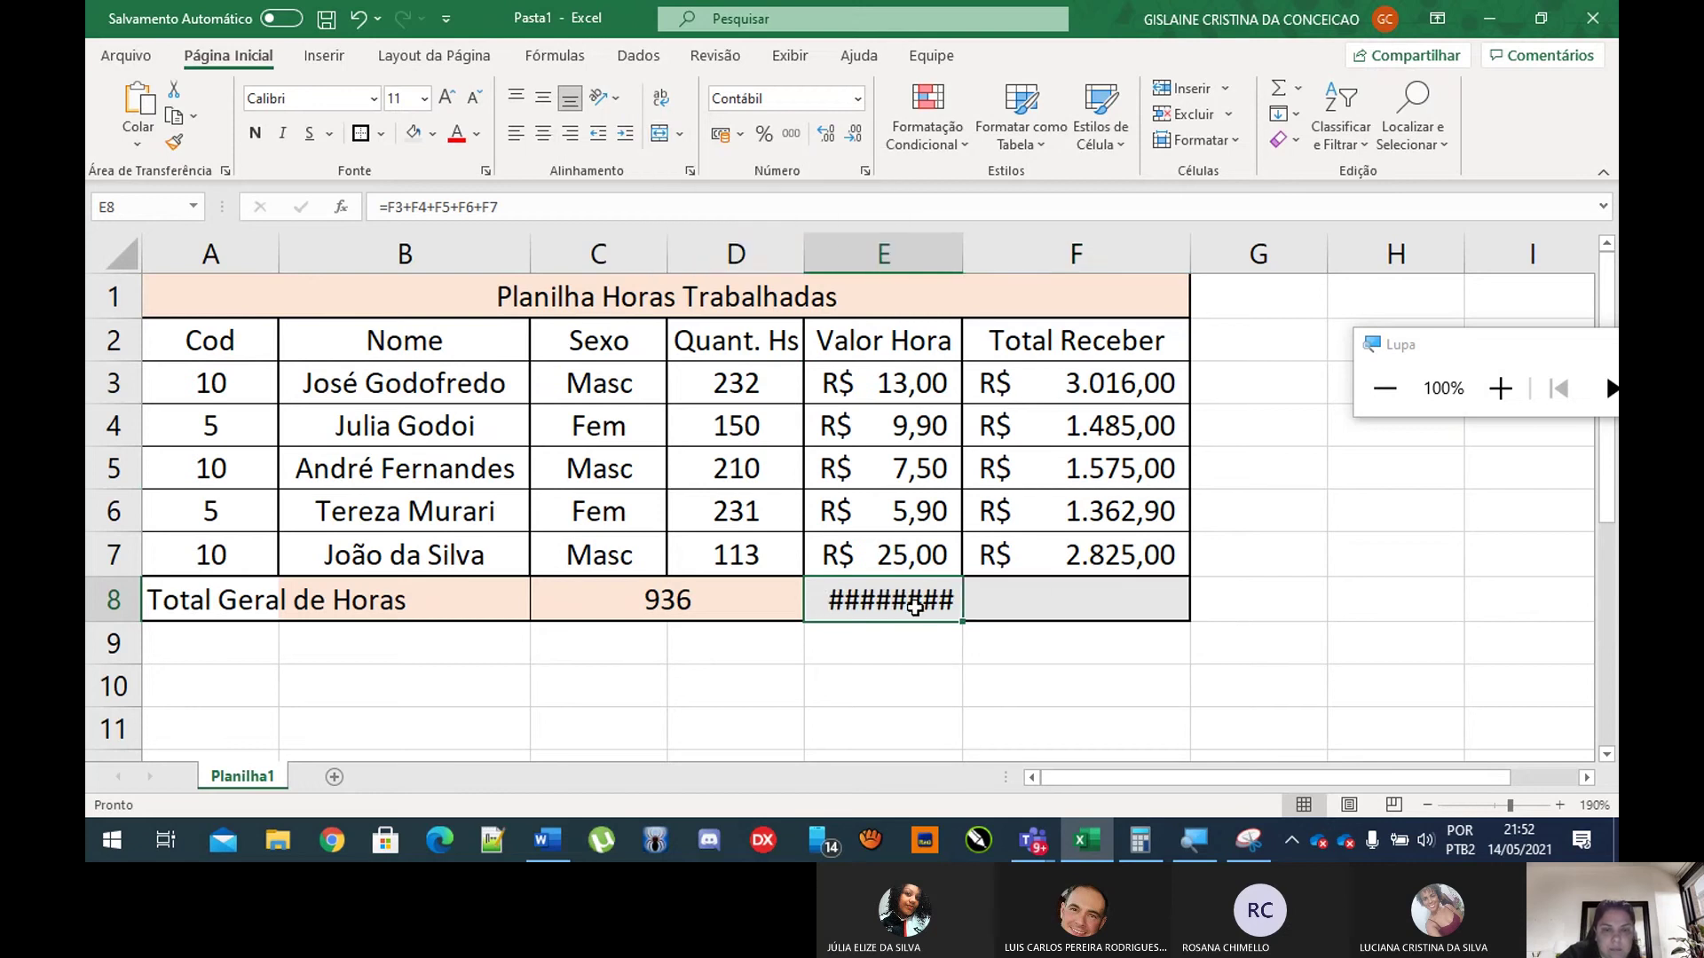
Step: Replace the content of cell E8 with the label "Total Geral a Receber"
{"action": "type", "text": "Tot"}
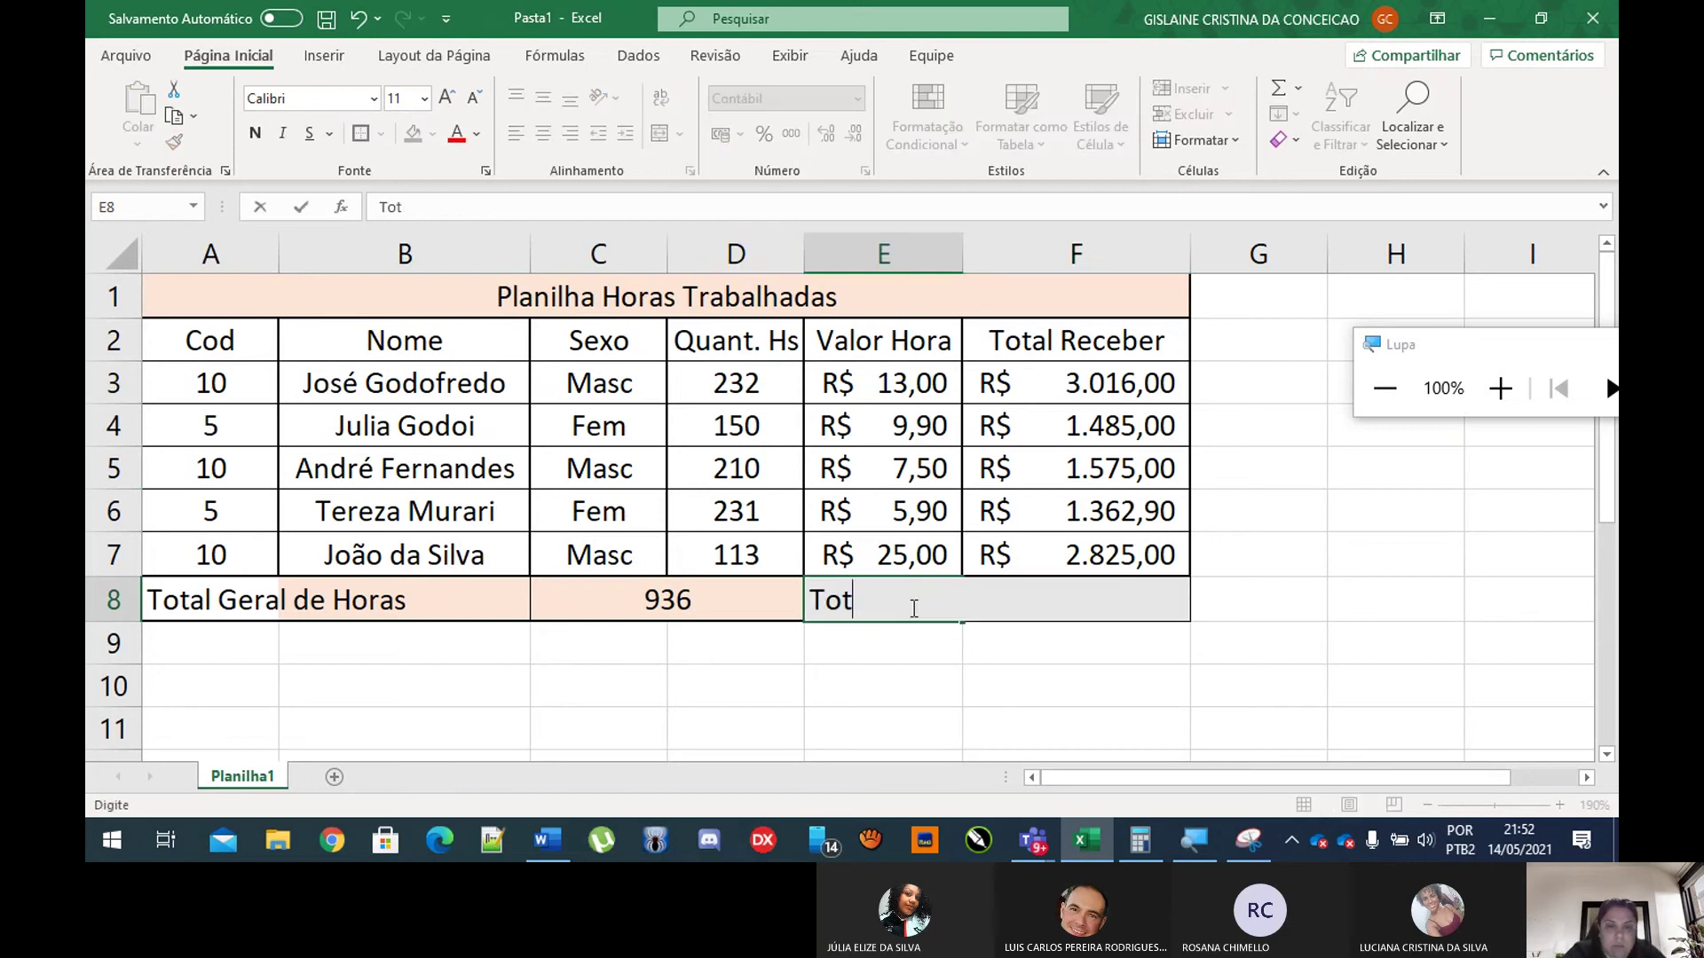
{"action": "type", "text": "al"}
{"action": "key", "text": "BackSpace"}
{"action": "type", "text": "al Geraa Rece"}
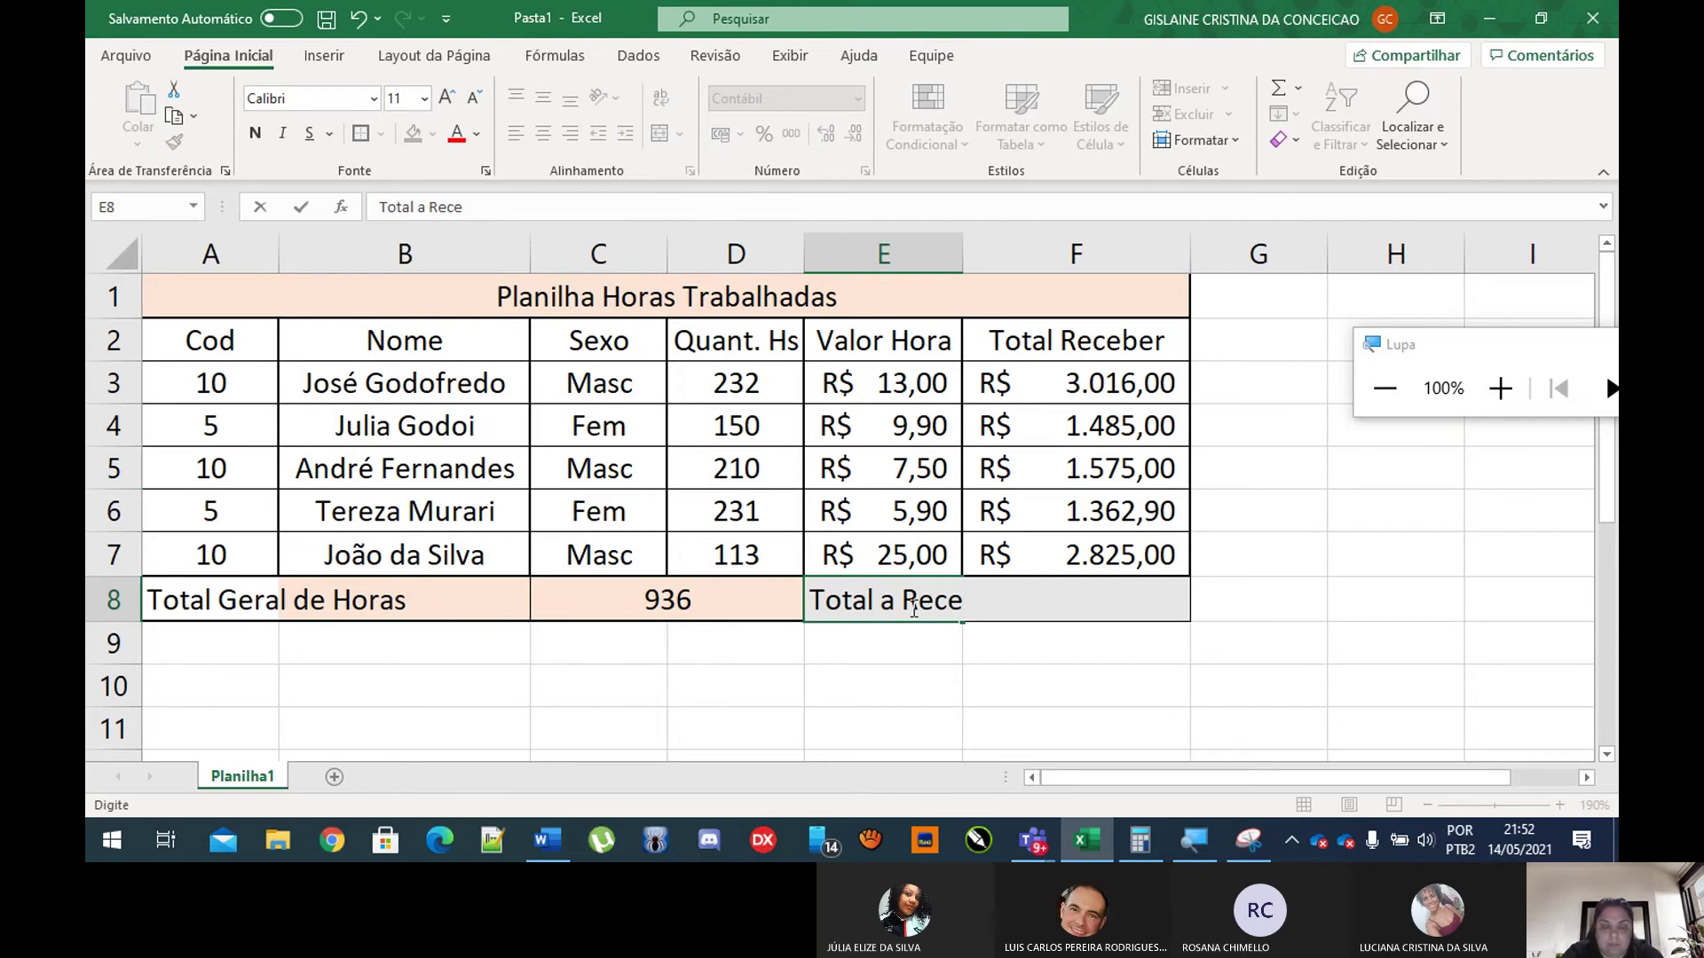
{"action": "type", "text": "ber"}
{"action": "left_click", "coordinate": [880, 602]}
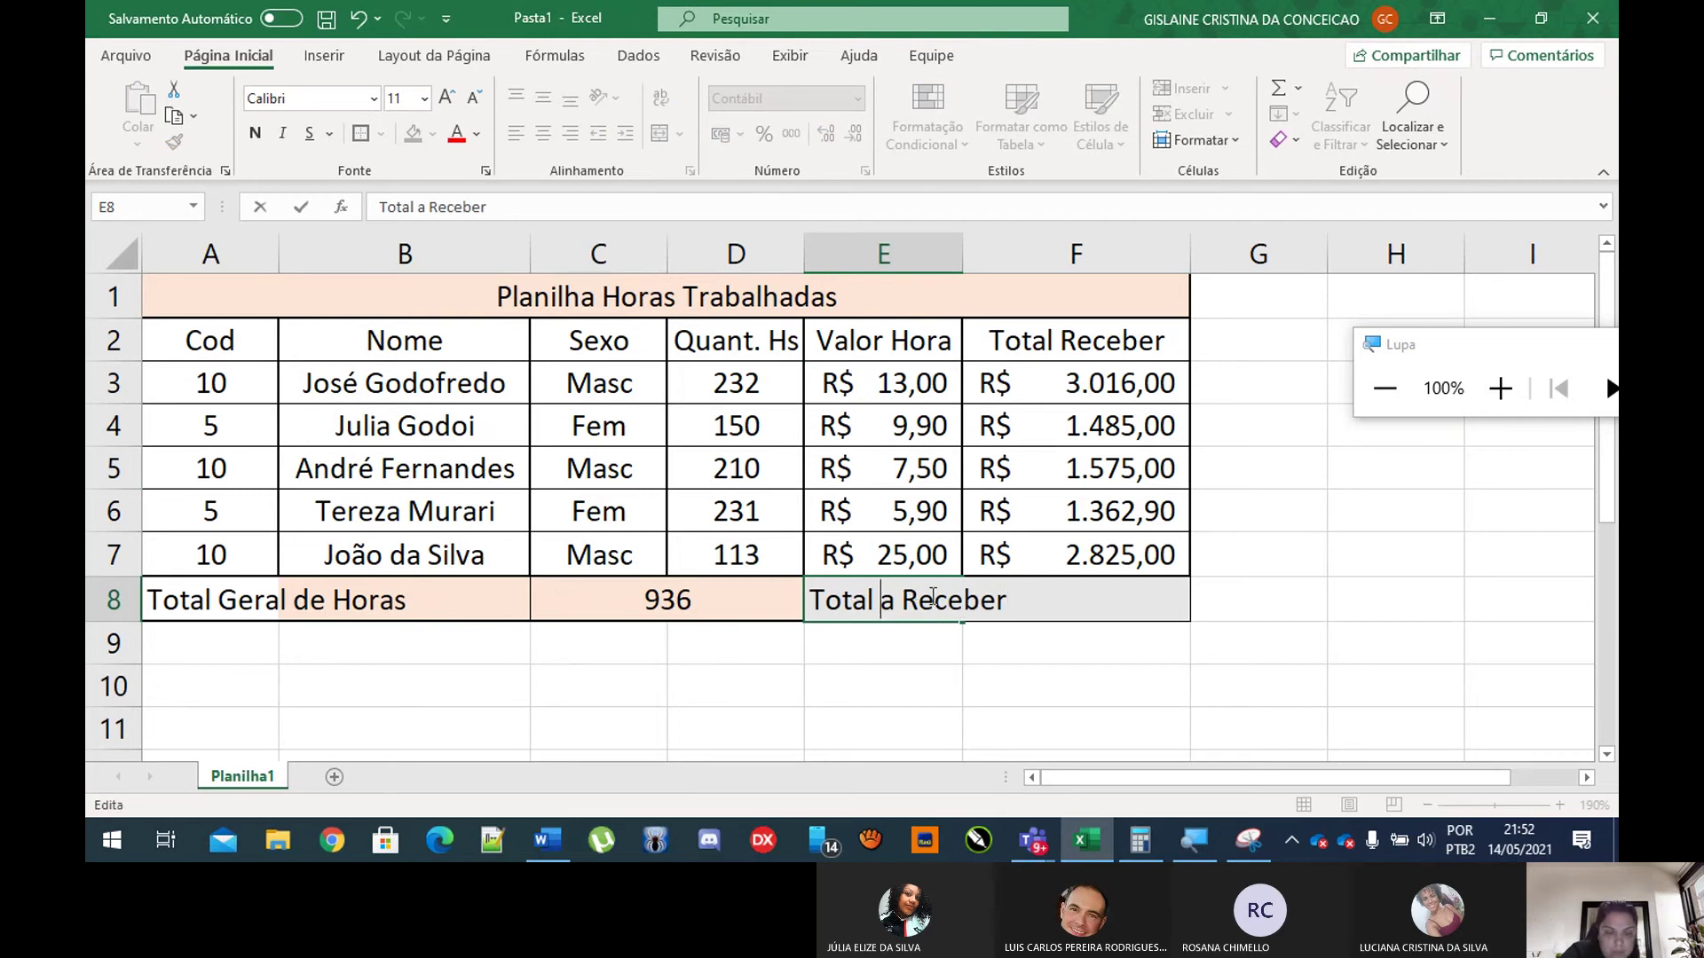
{"action": "type", "text": "Geral"}
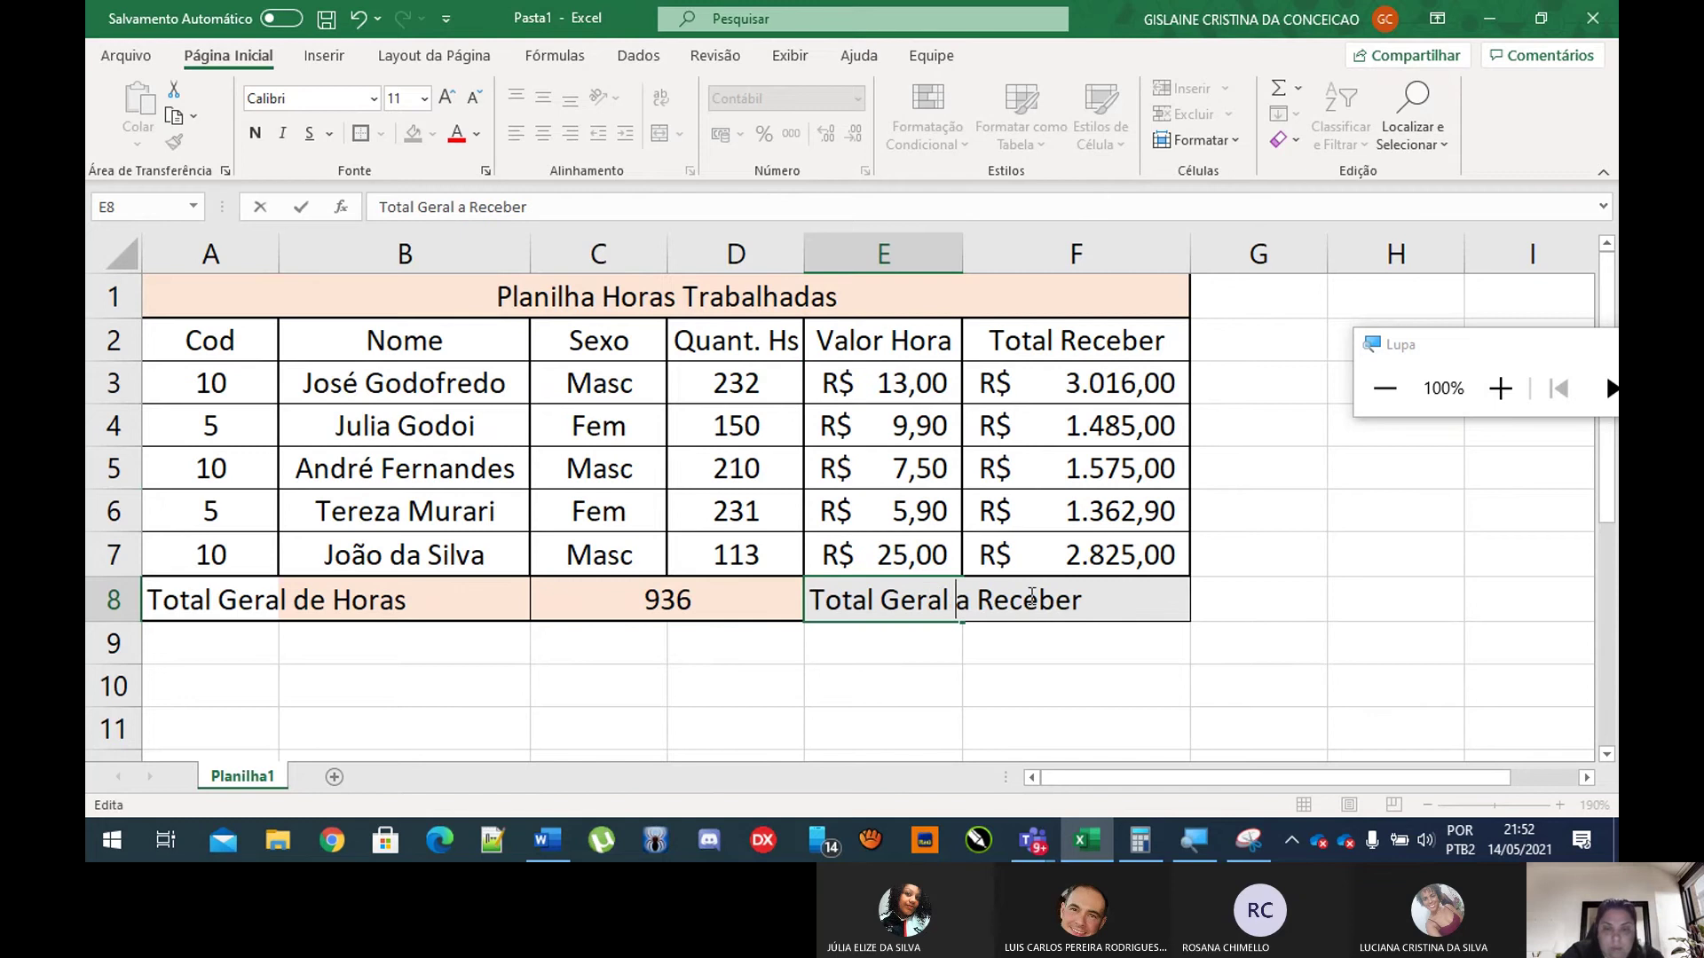
{"action": "left_click", "coordinate": [1065, 679]}
Step: Widen columns F and E so the label in E8 fits within its own cell
{"action": "left_click", "coordinate": [1051, 609]}
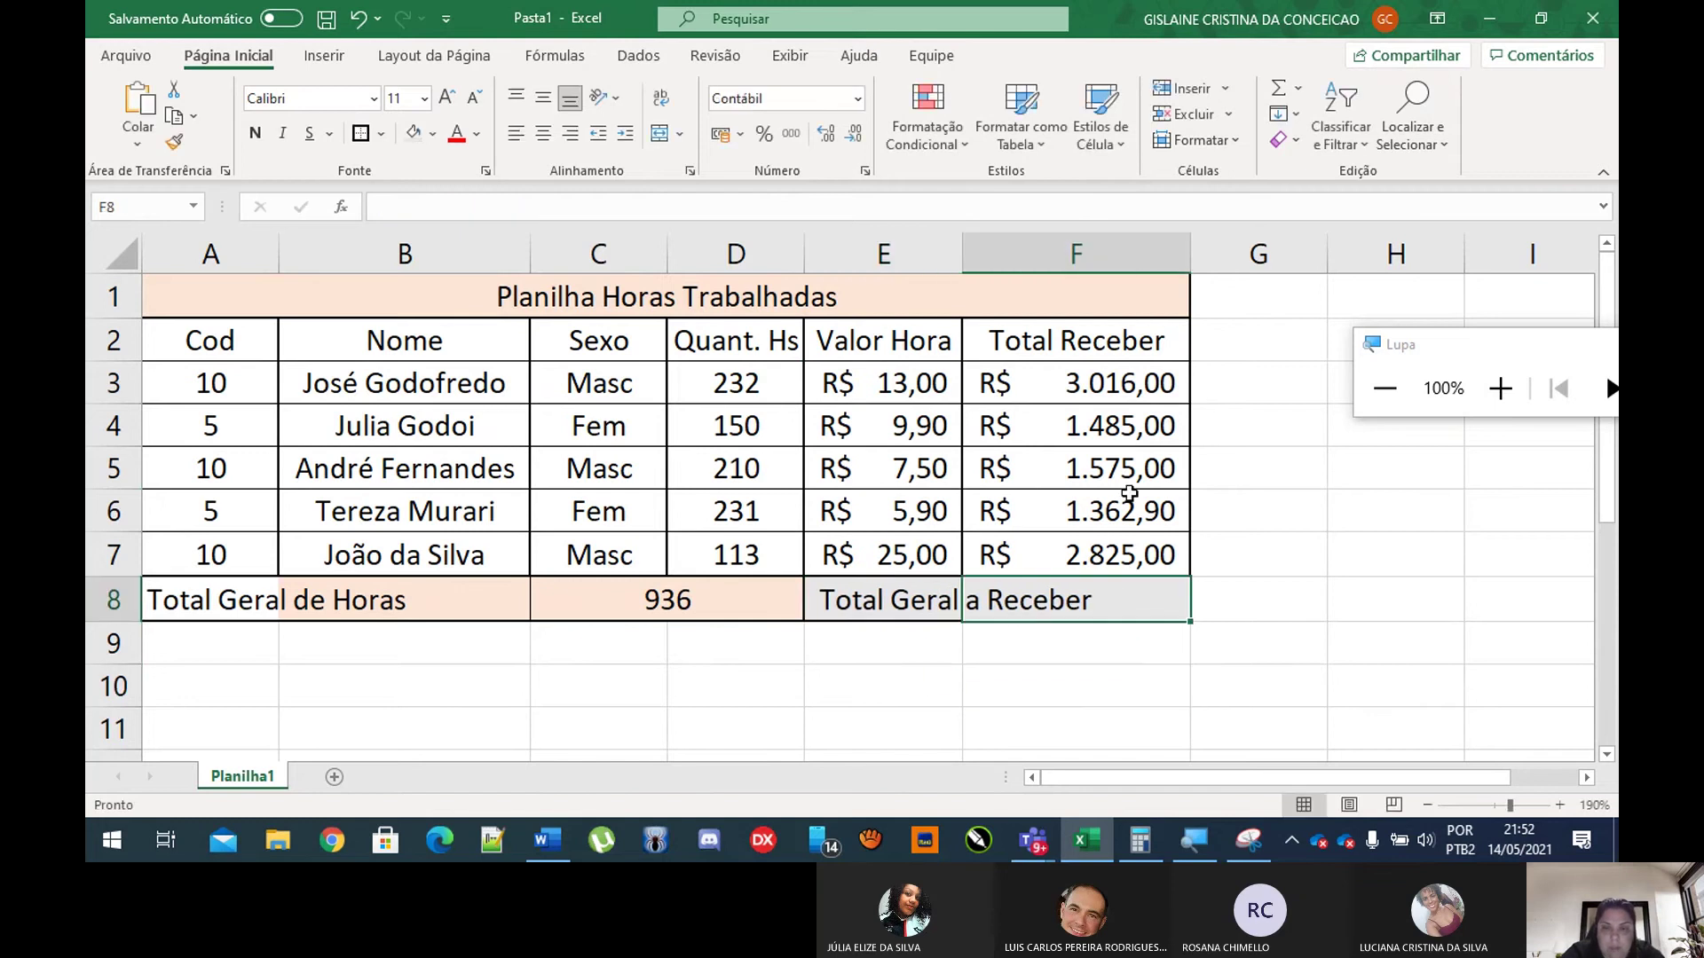
{"action": "left_click_drag", "start_coordinate": [1195, 248], "coordinate": [1272, 250]}
{"action": "left_click", "coordinate": [1278, 563]}
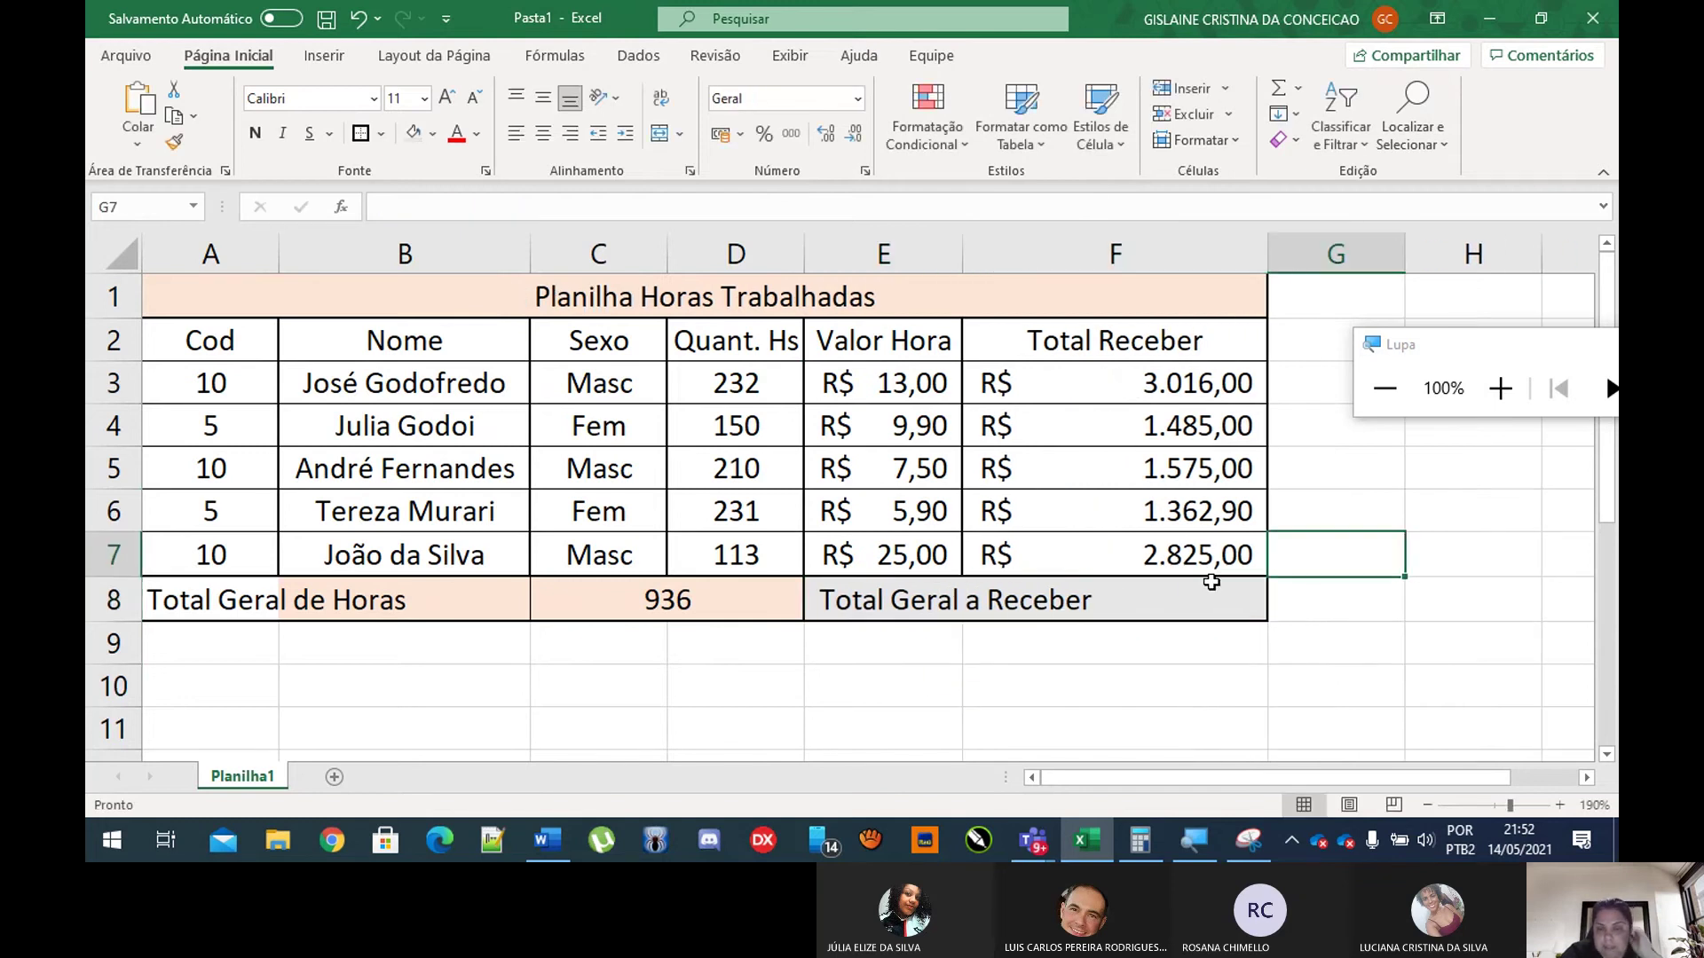
{"action": "left_click", "coordinate": [1057, 602]}
{"action": "left_click", "coordinate": [912, 614]}
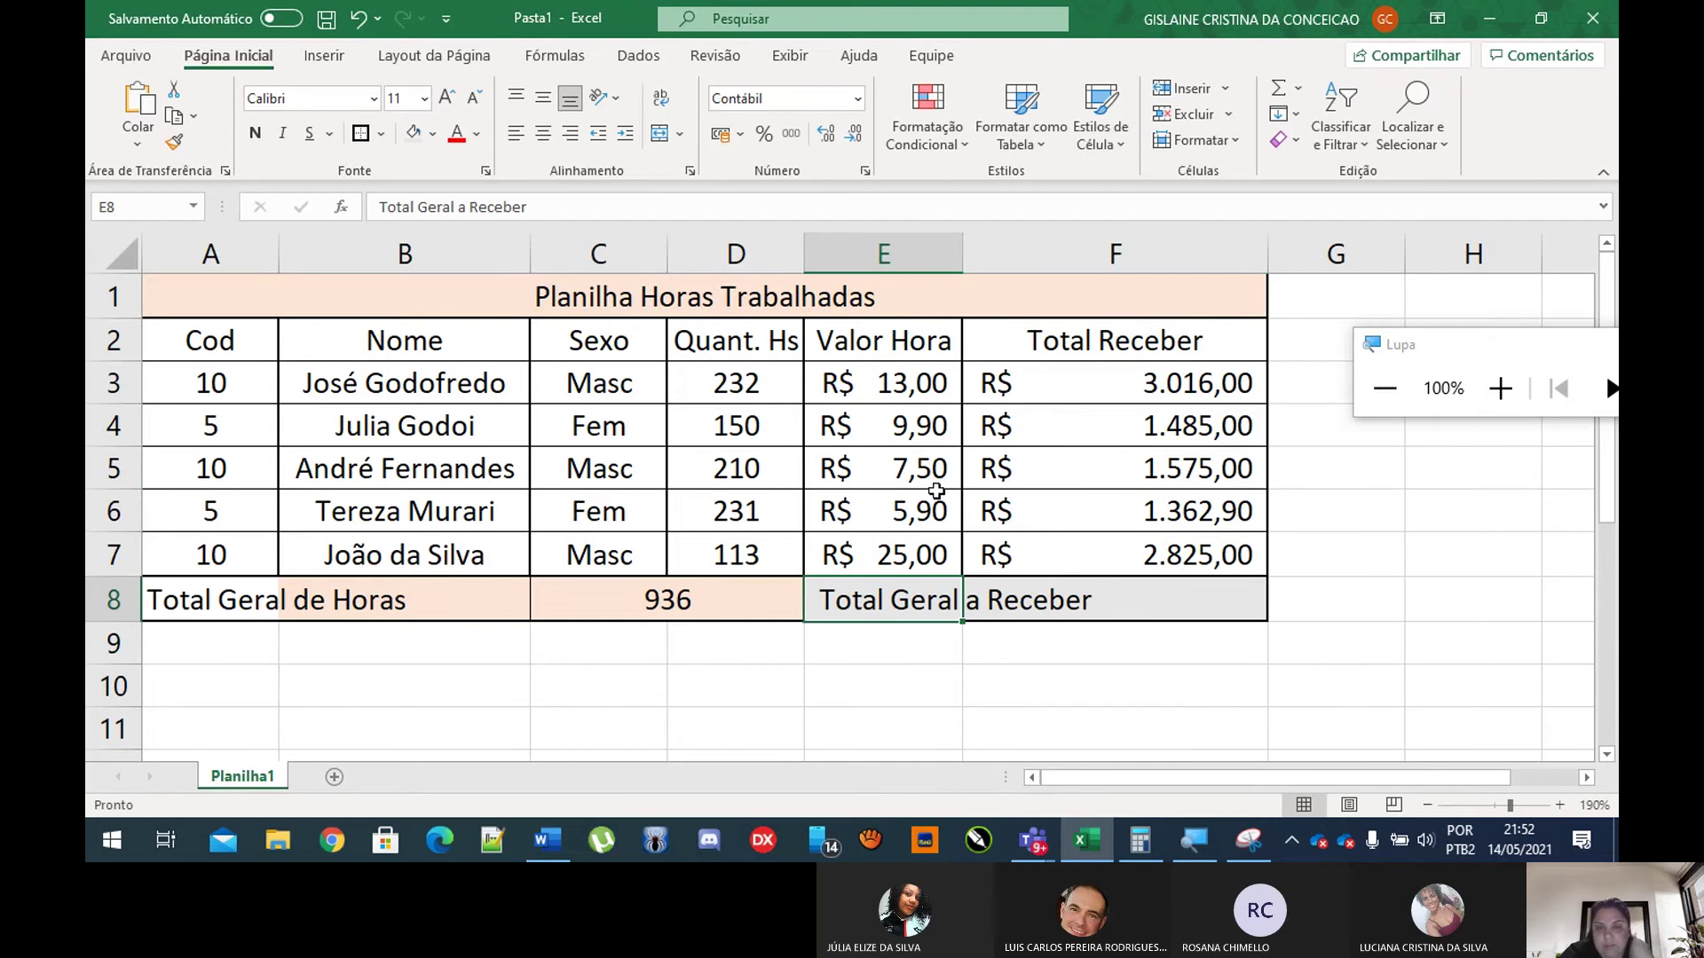
{"action": "left_click_drag", "start_coordinate": [962, 250], "coordinate": [1095, 241]}
{"action": "left_click", "coordinate": [1202, 601]}
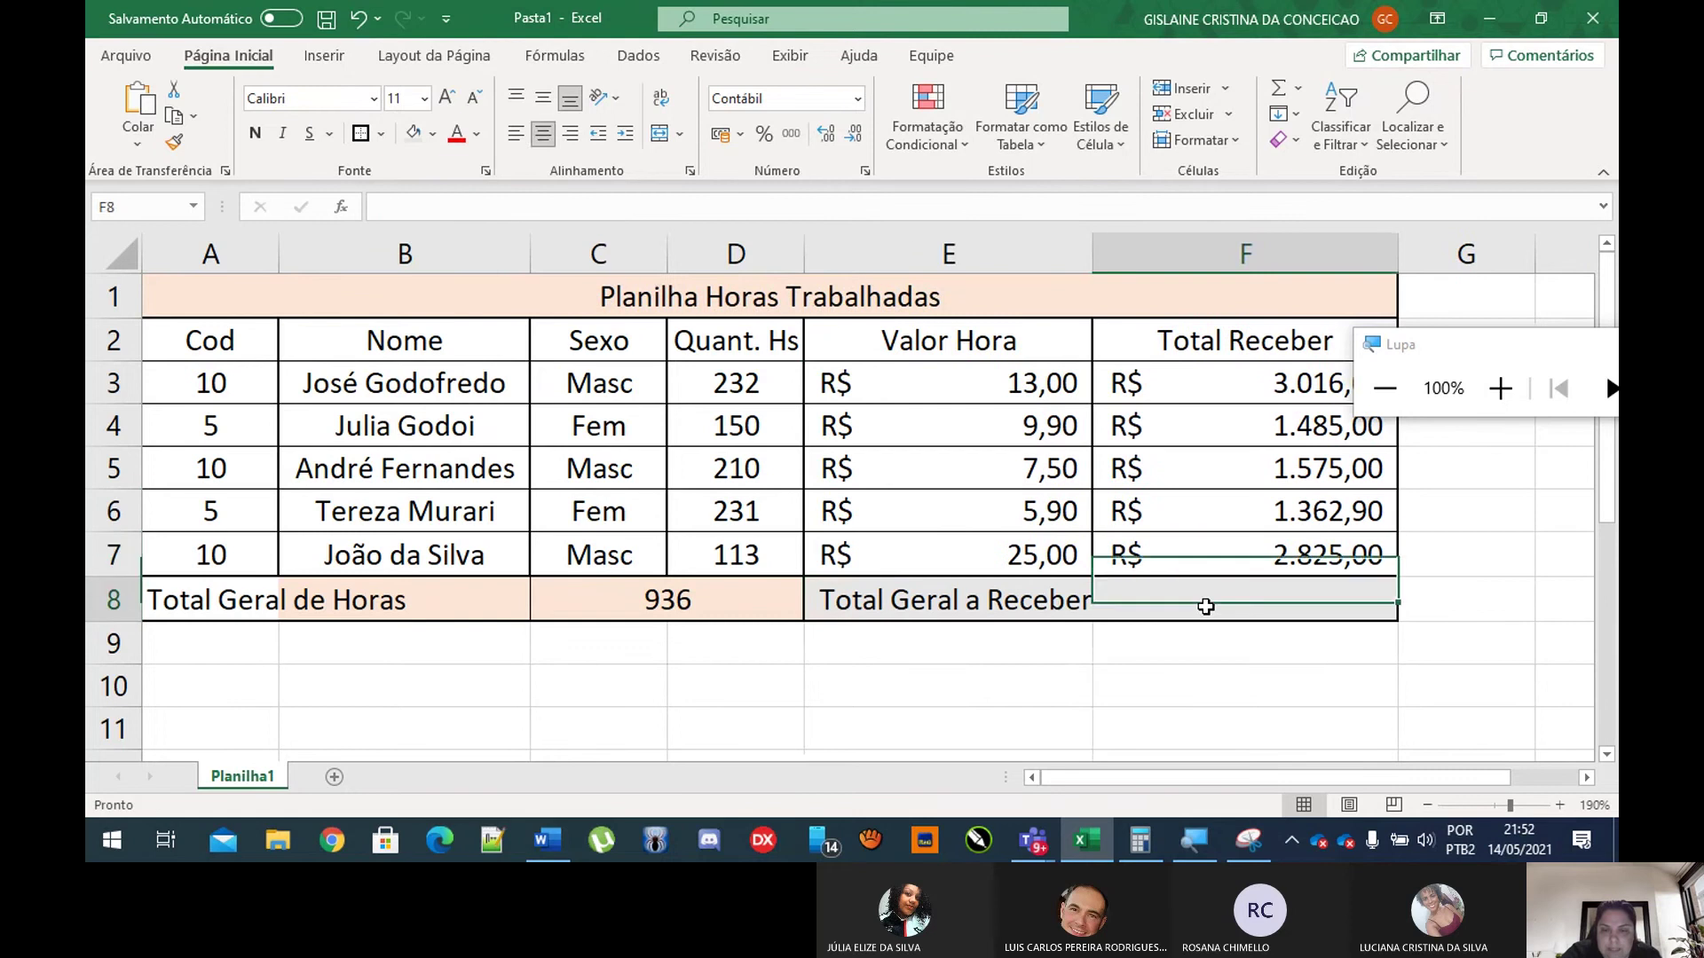
{"action": "left_click_drag", "start_coordinate": [1094, 258], "coordinate": [1110, 258]}
{"action": "key", "text": "Return"}
Step: Enter the formula =F3+F4+F5+F6+F7 in cell F8 to total the amounts receivable
{"action": "left_click", "coordinate": [1183, 594]}
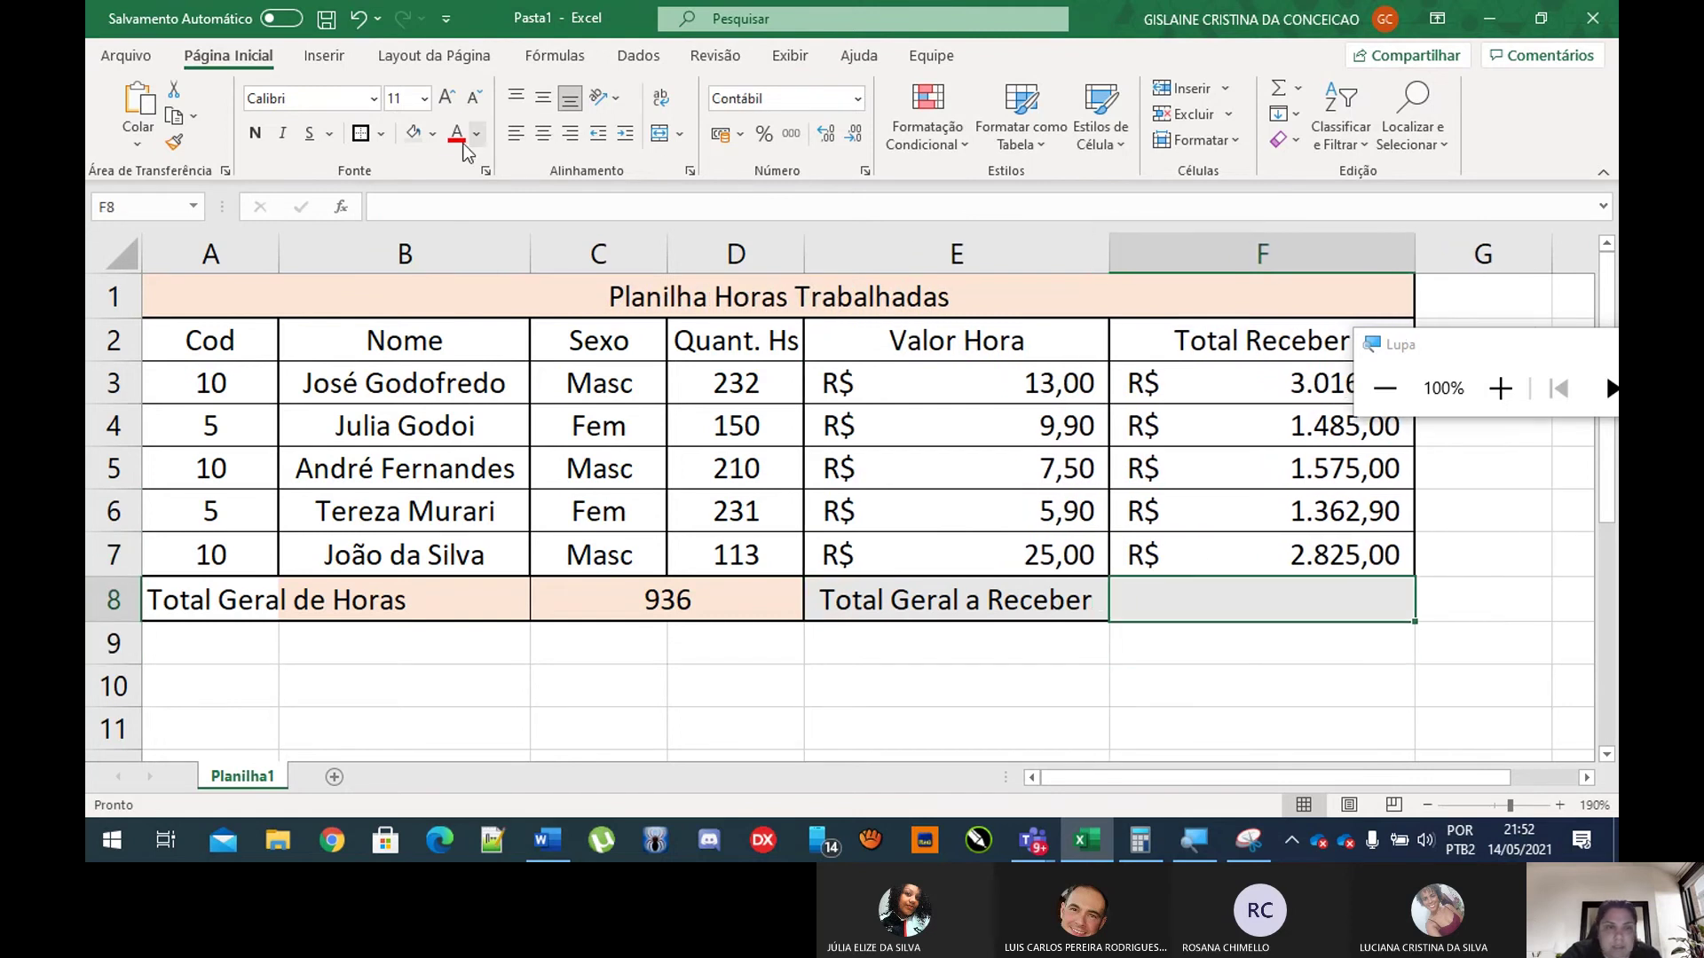
{"action": "left_click", "coordinate": [1238, 600]}
{"action": "type", "text": "="}
{"action": "left_click", "coordinate": [1326, 382]}
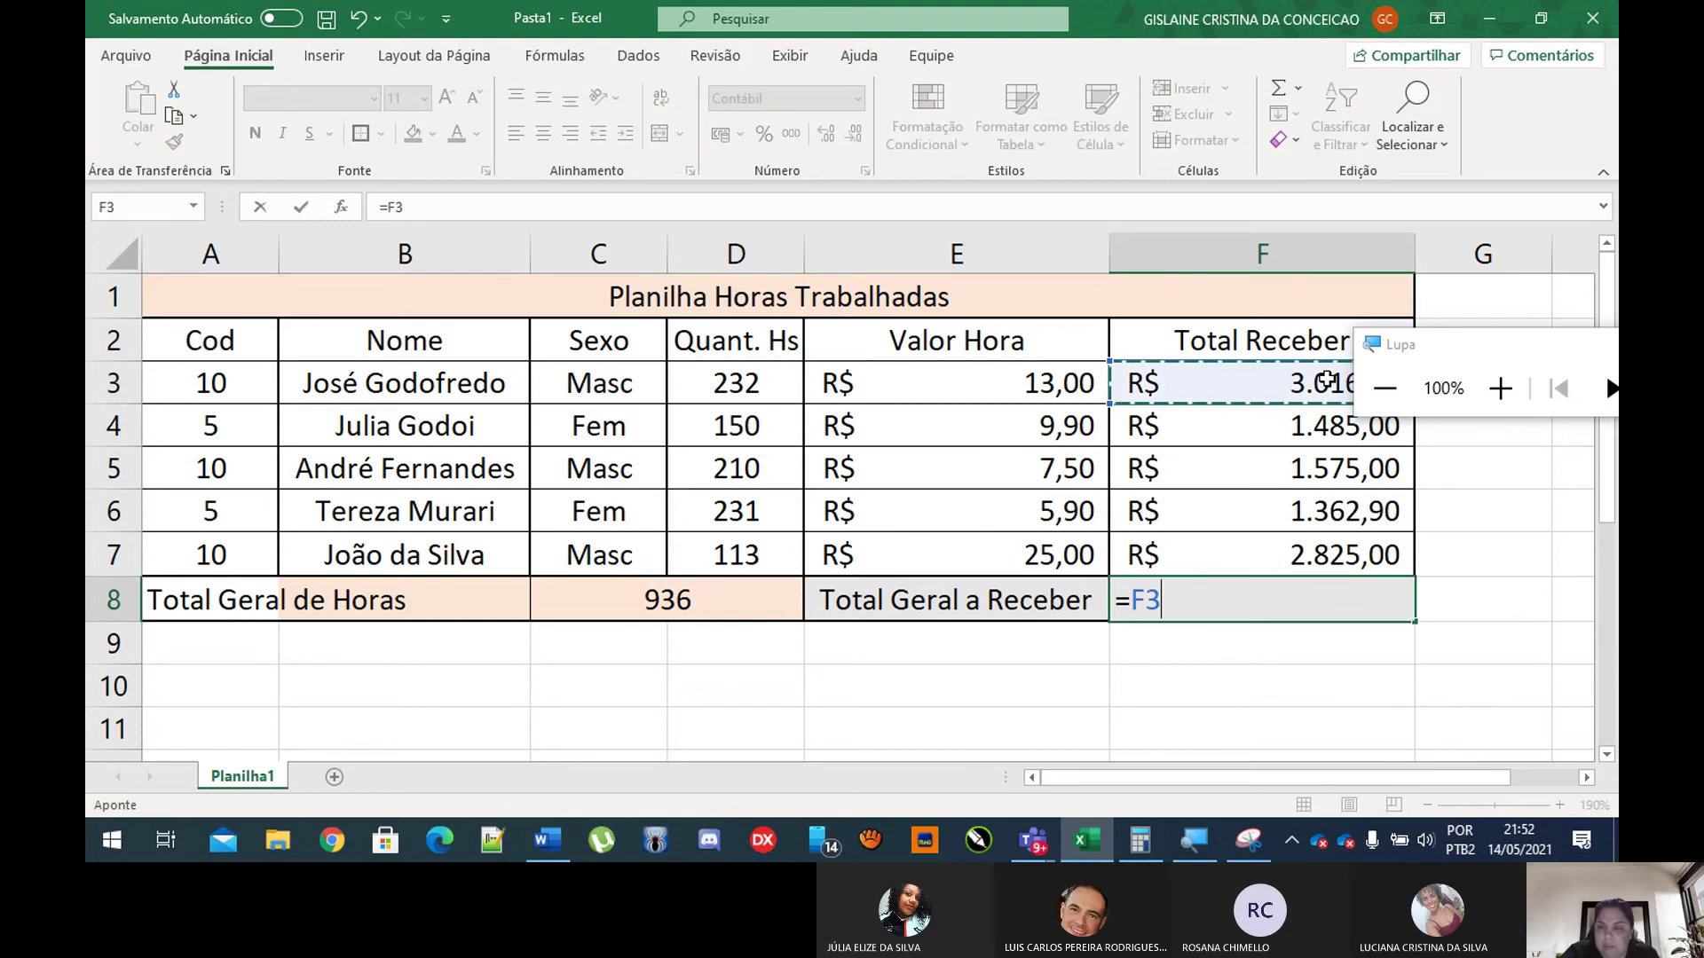
{"action": "type", "text": "+"}
{"action": "left_click", "coordinate": [1292, 425]}
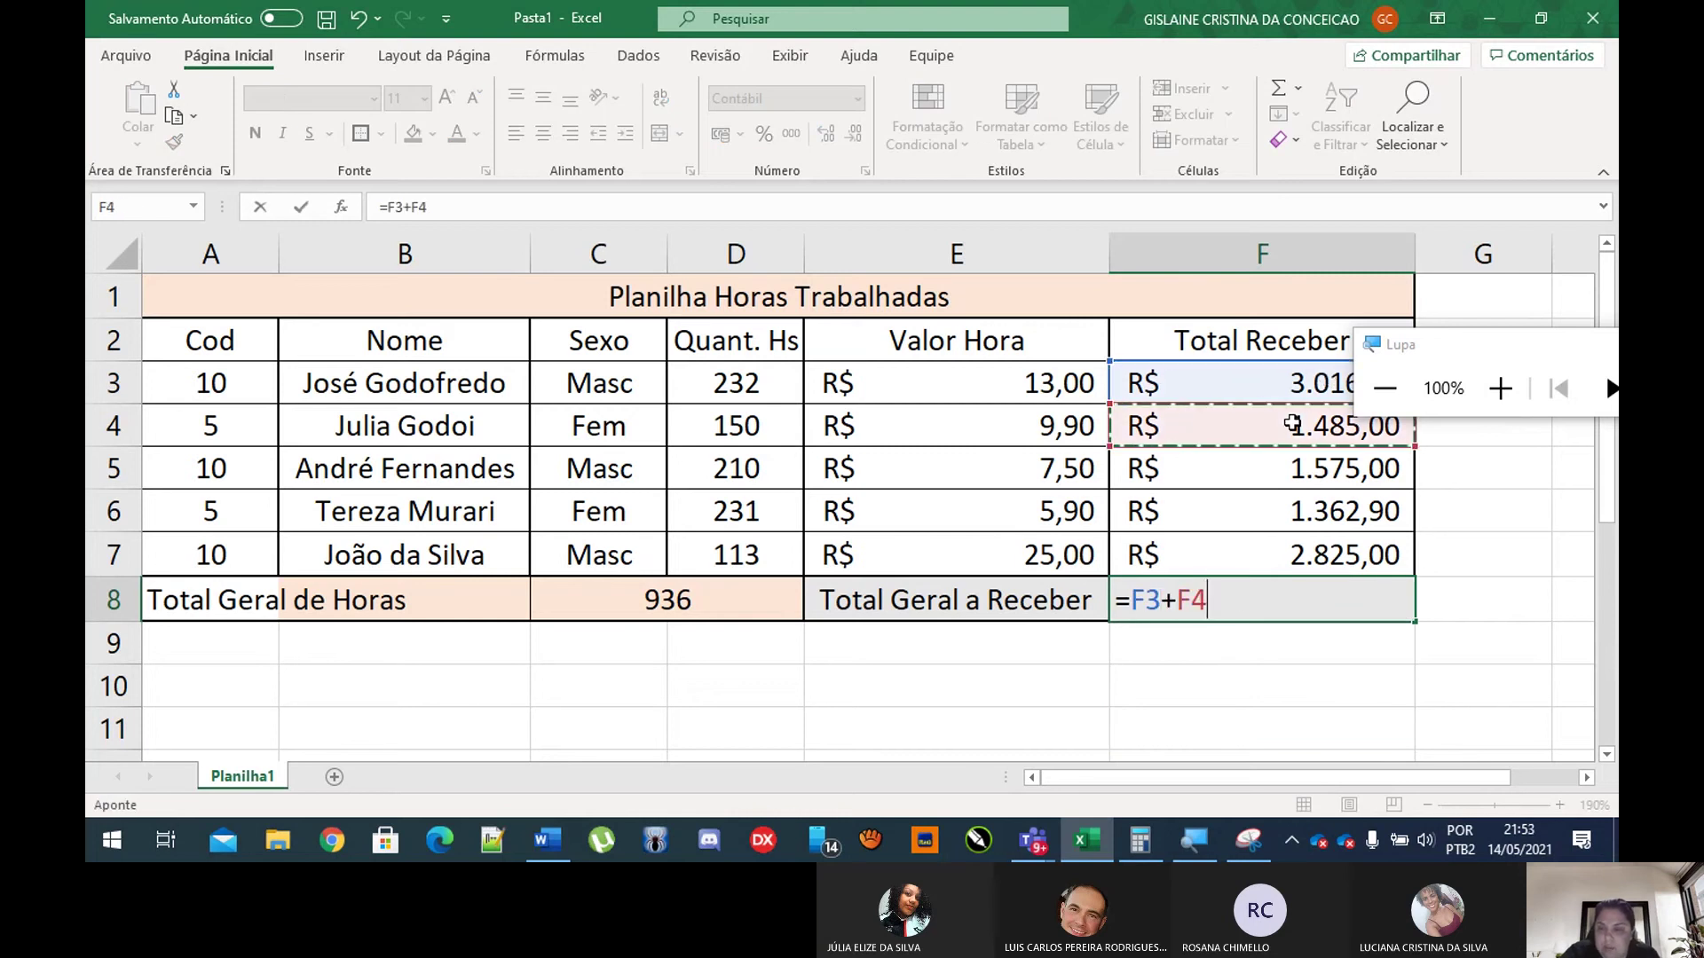
{"action": "type", "text": "+"}
{"action": "left_click", "coordinate": [1277, 477]}
{"action": "type", "text": "-"}
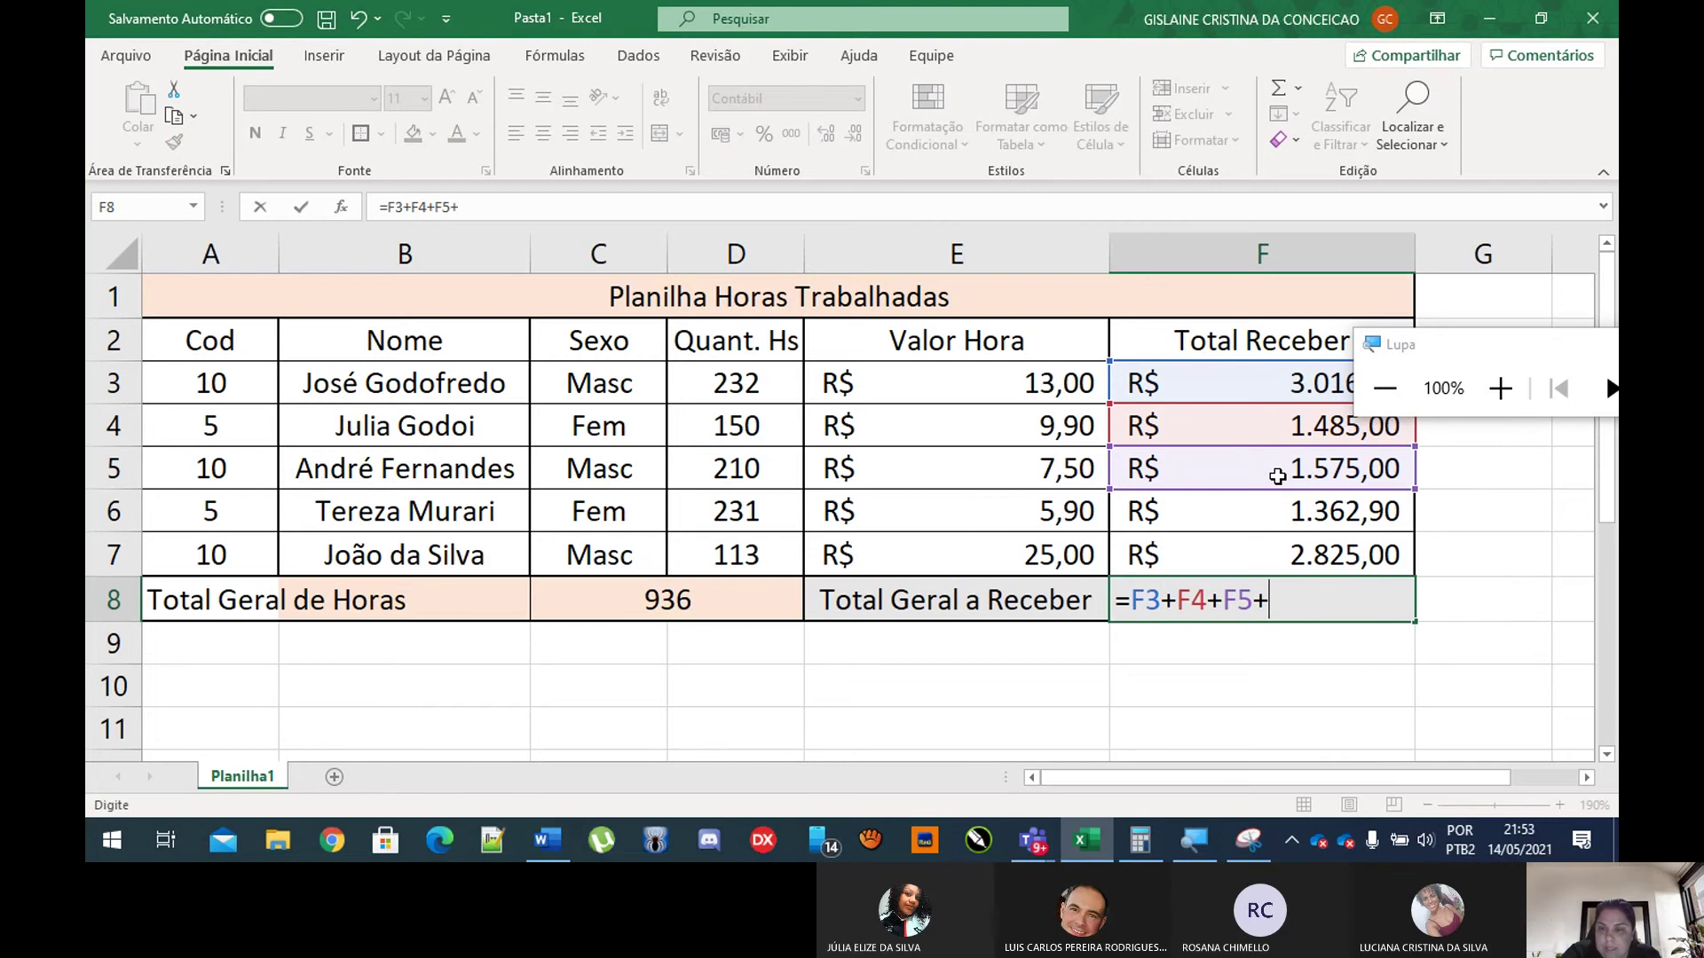
{"action": "left_click", "coordinate": [1275, 503]}
{"action": "type", "text": "+"}
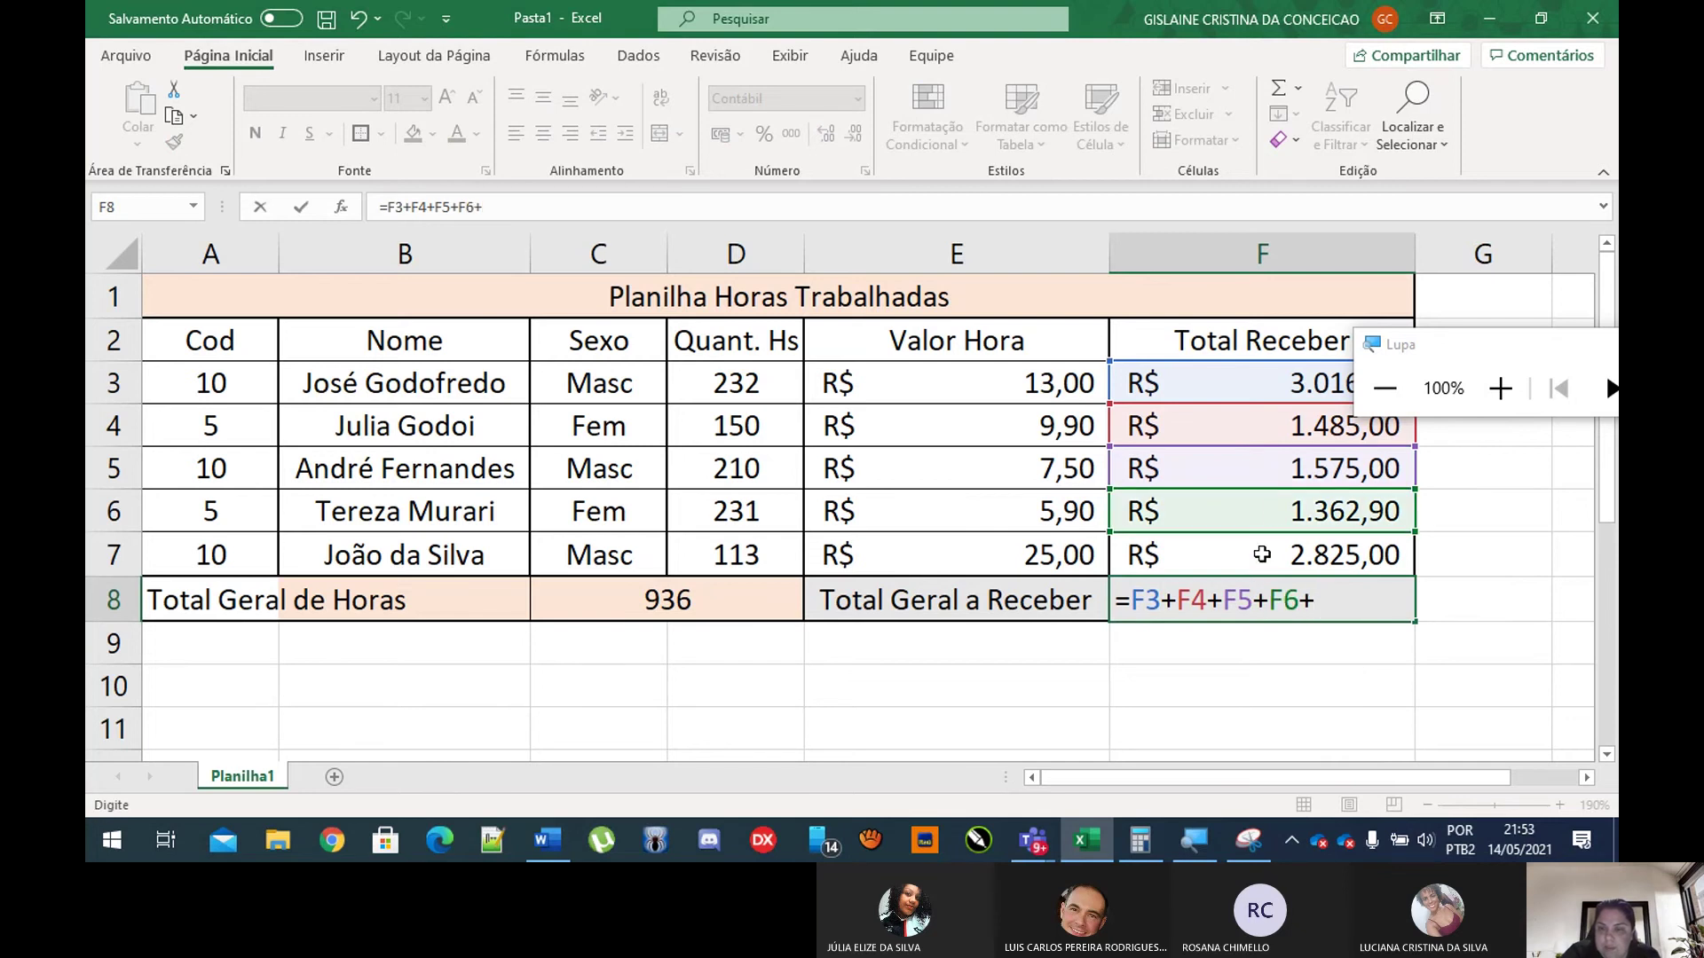
{"action": "left_click", "coordinate": [1262, 554]}
{"action": "key", "text": "Return"}
{"action": "left_click", "coordinate": [1321, 670]}
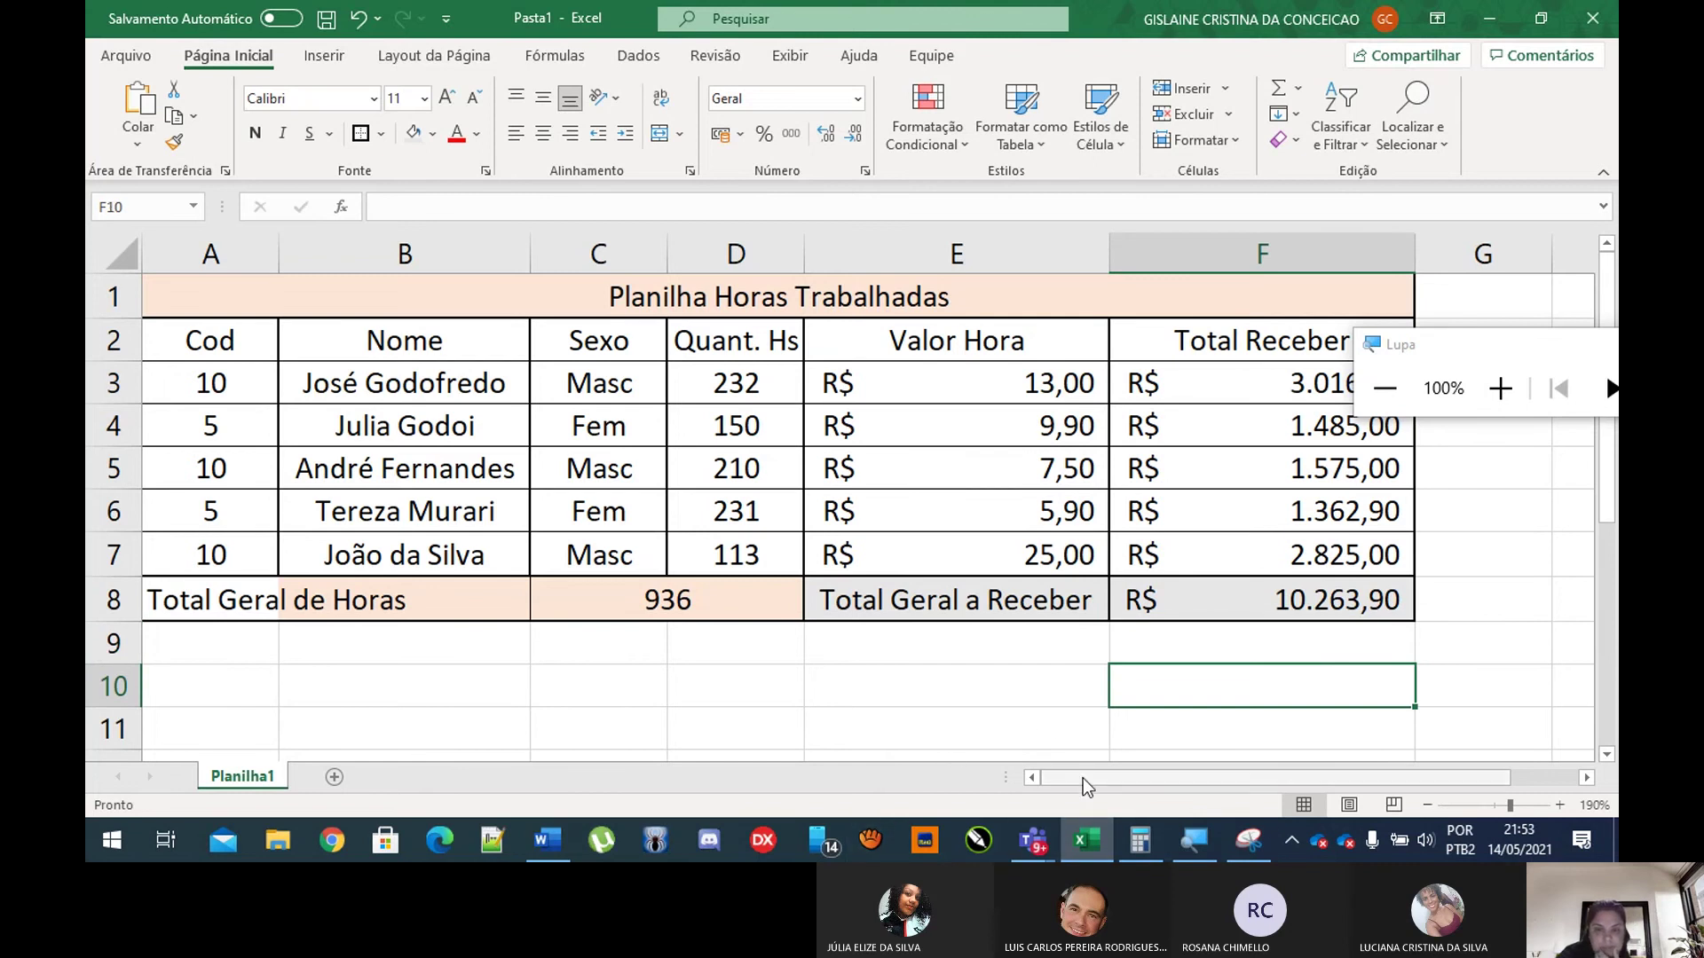
Step: Switch to Word and delete the old table picture below the numbered list
{"action": "left_click", "coordinate": [1142, 852]}
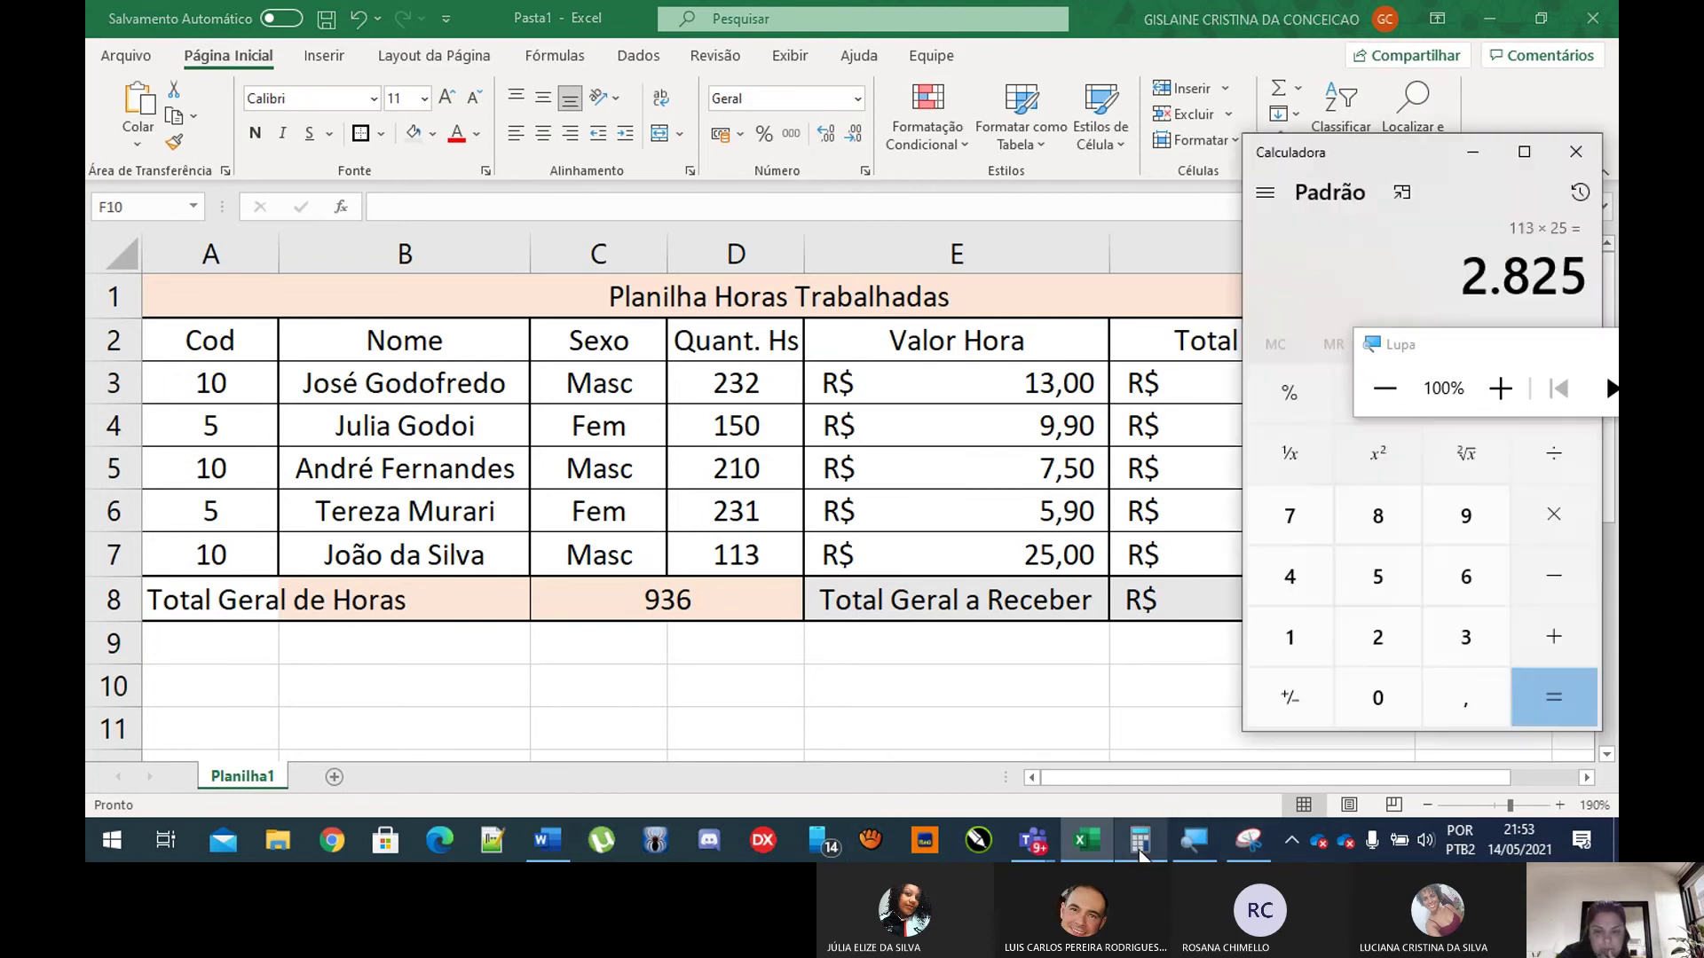
{"action": "left_click", "coordinate": [1141, 852]}
{"action": "left_click", "coordinate": [554, 841]}
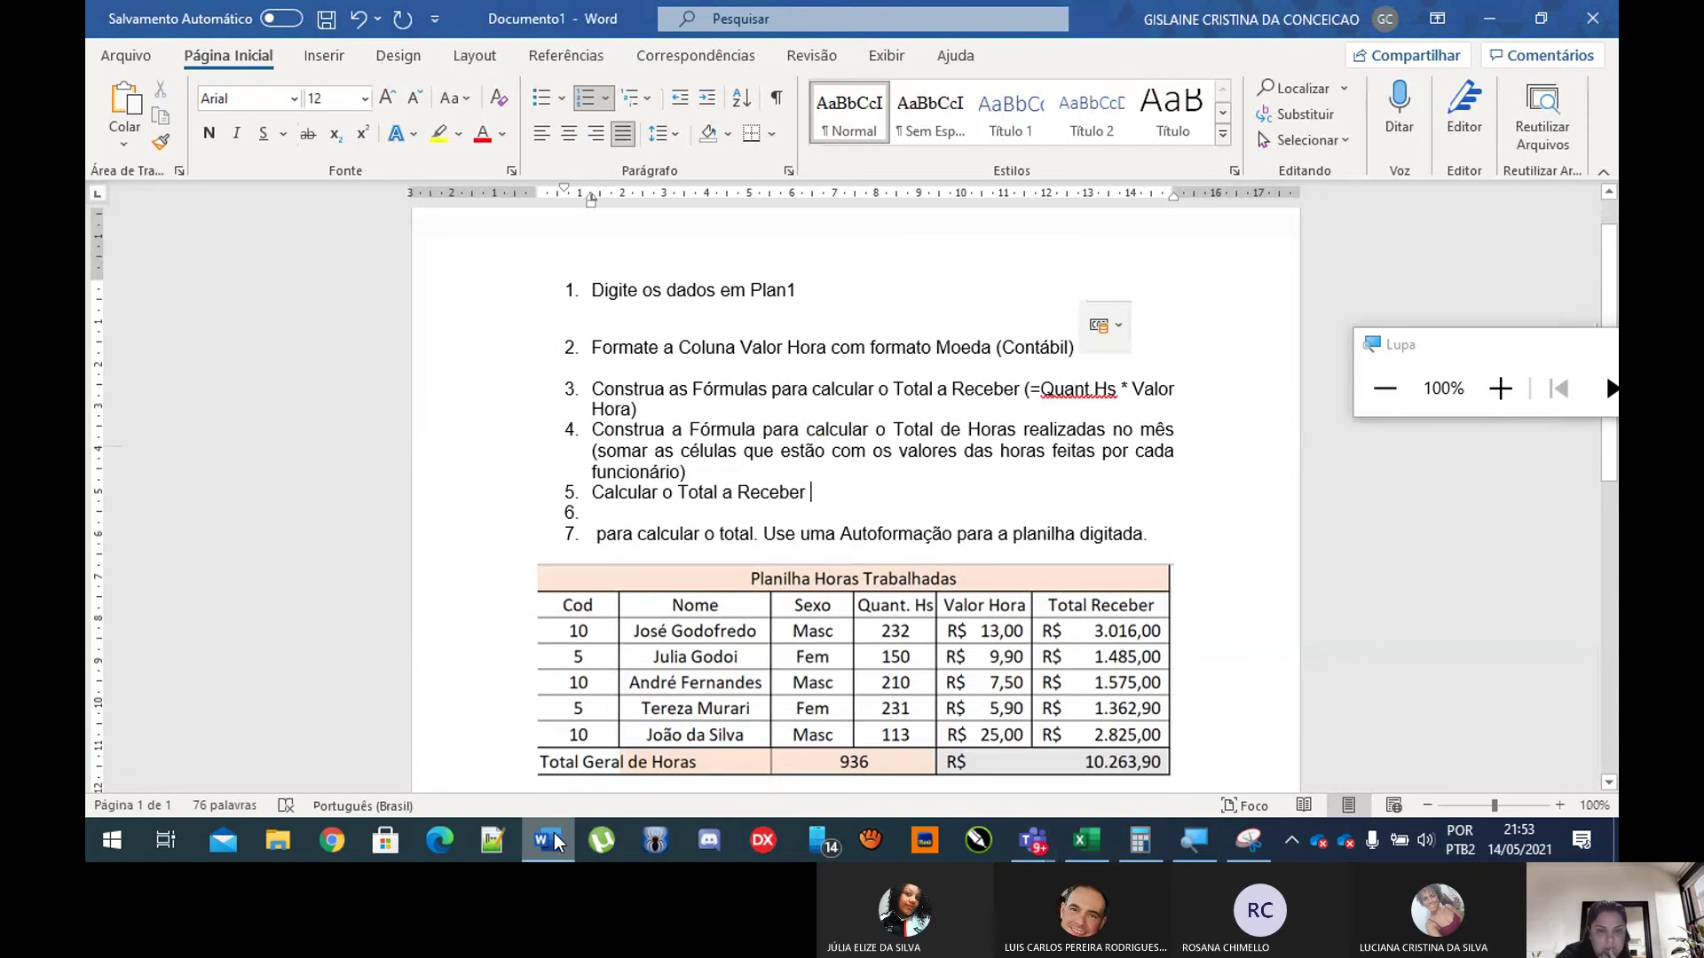
{"action": "left_click", "coordinate": [1047, 674]}
{"action": "key", "text": "Delete"}
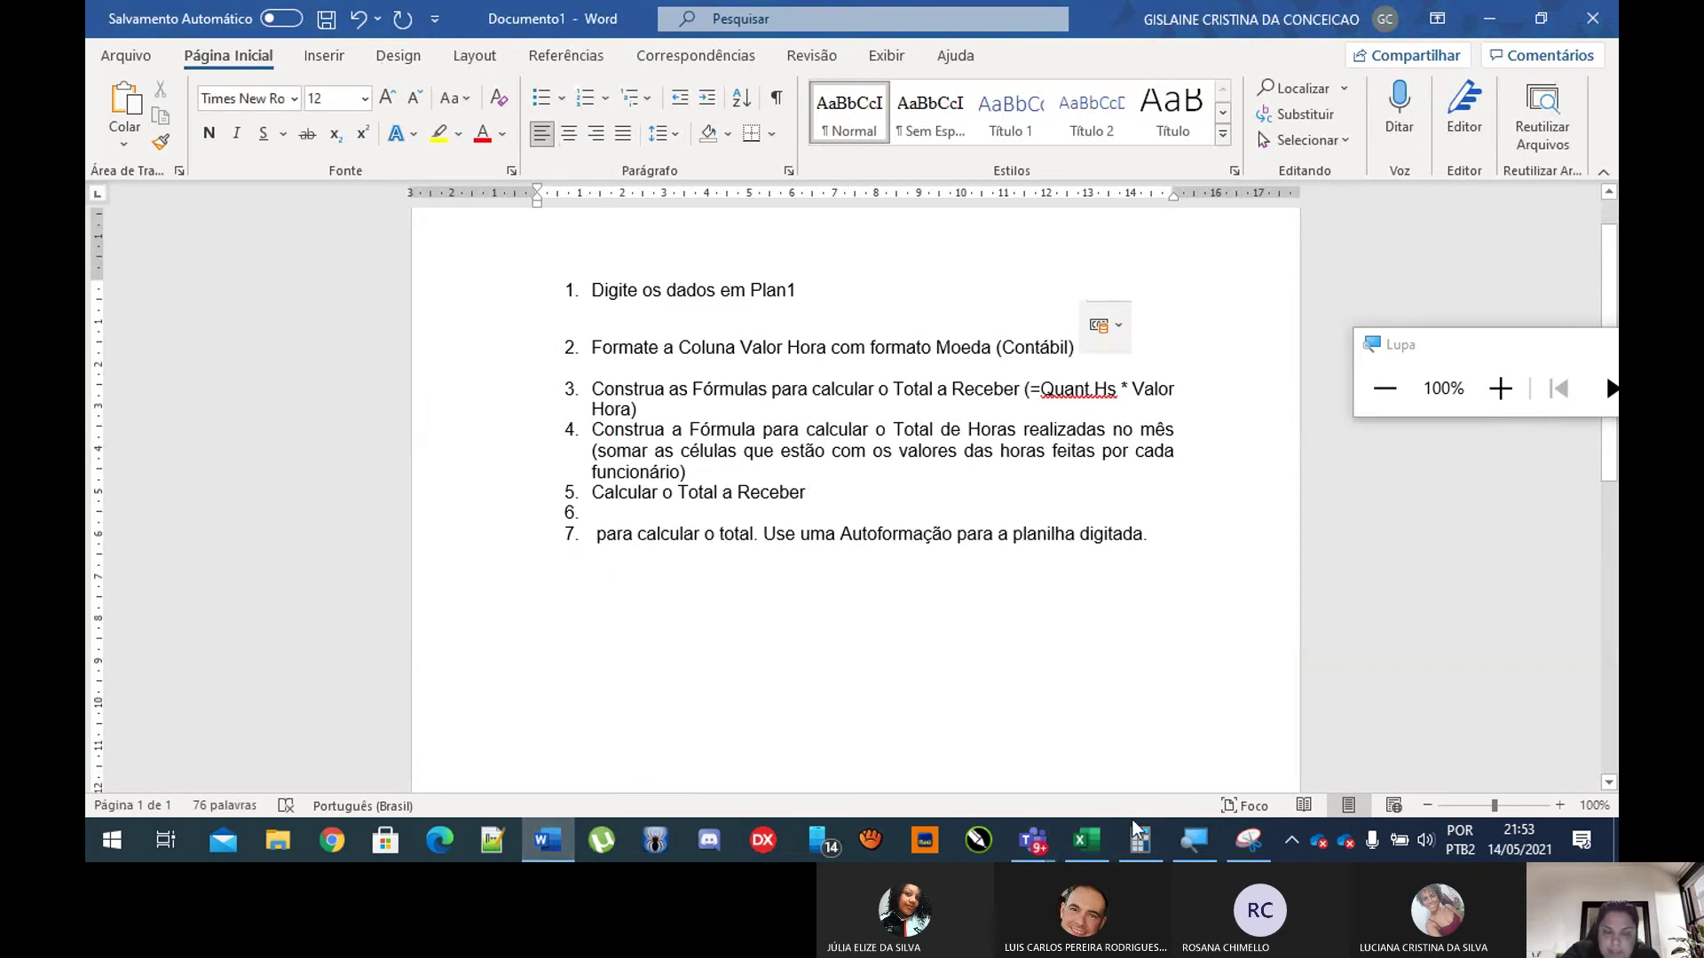
Step: Return to Excel and capture the updated table, from the title row through the totals row, with the Snipping Tool
{"action": "left_click", "coordinate": [1086, 841]}
{"action": "left_click", "coordinate": [1247, 844]}
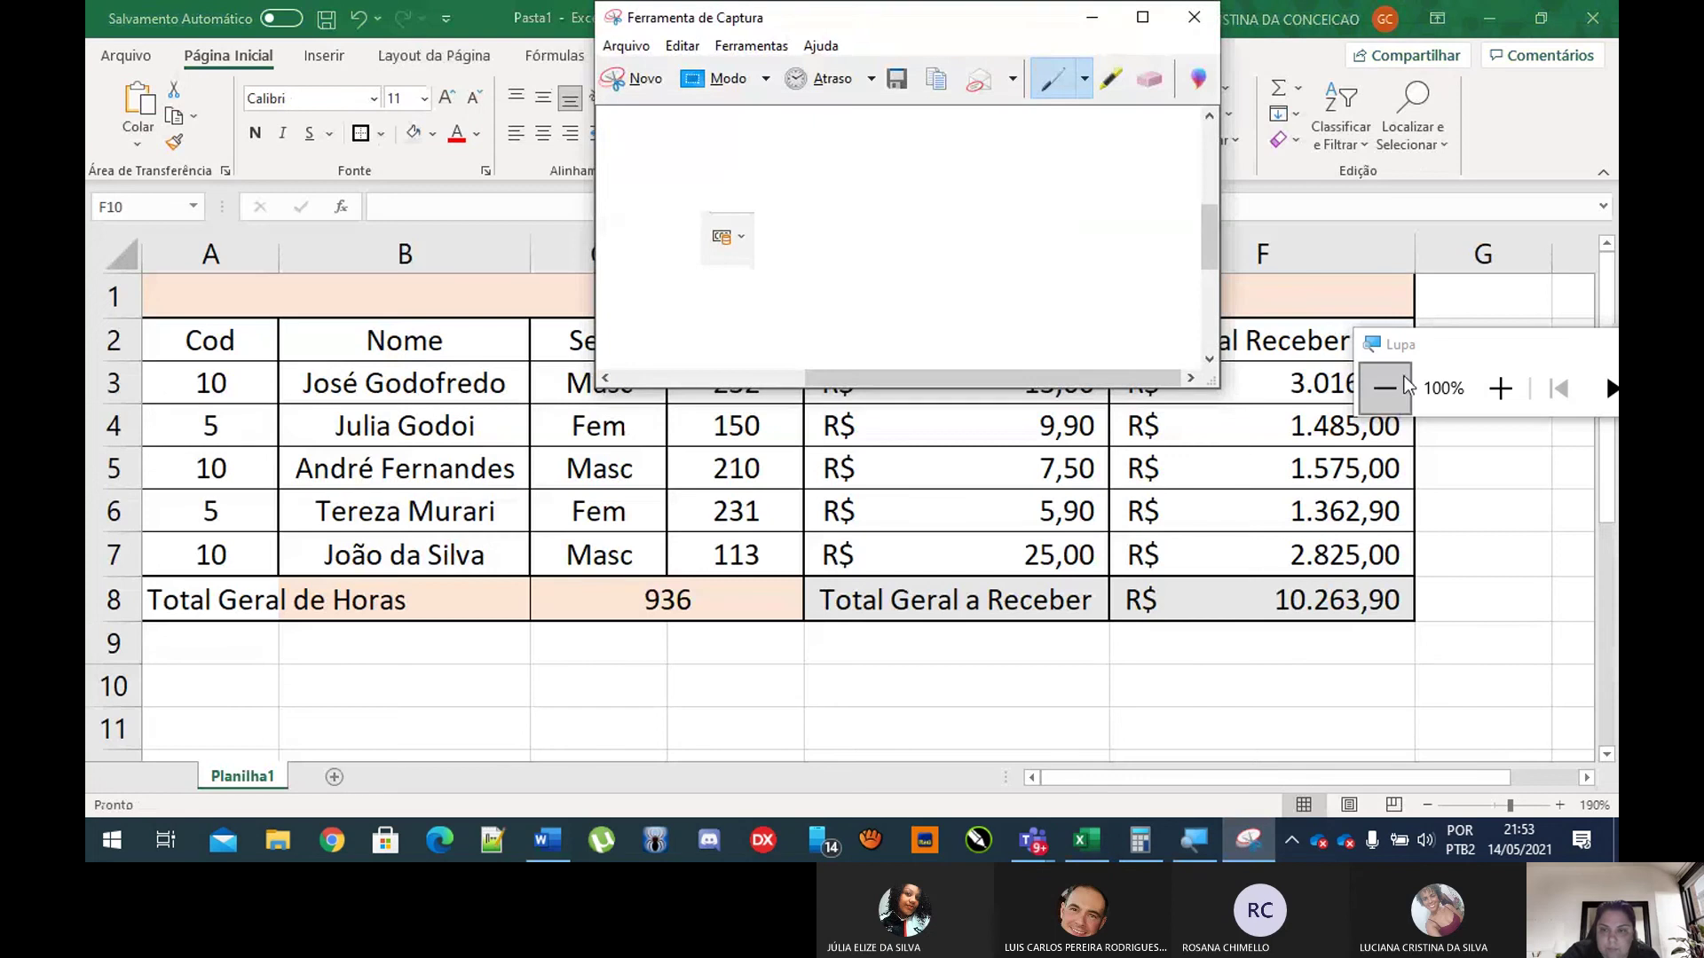
{"action": "left_click_drag", "start_coordinate": [1470, 345], "coordinate": [1607, 267]}
{"action": "left_click", "coordinate": [643, 78]}
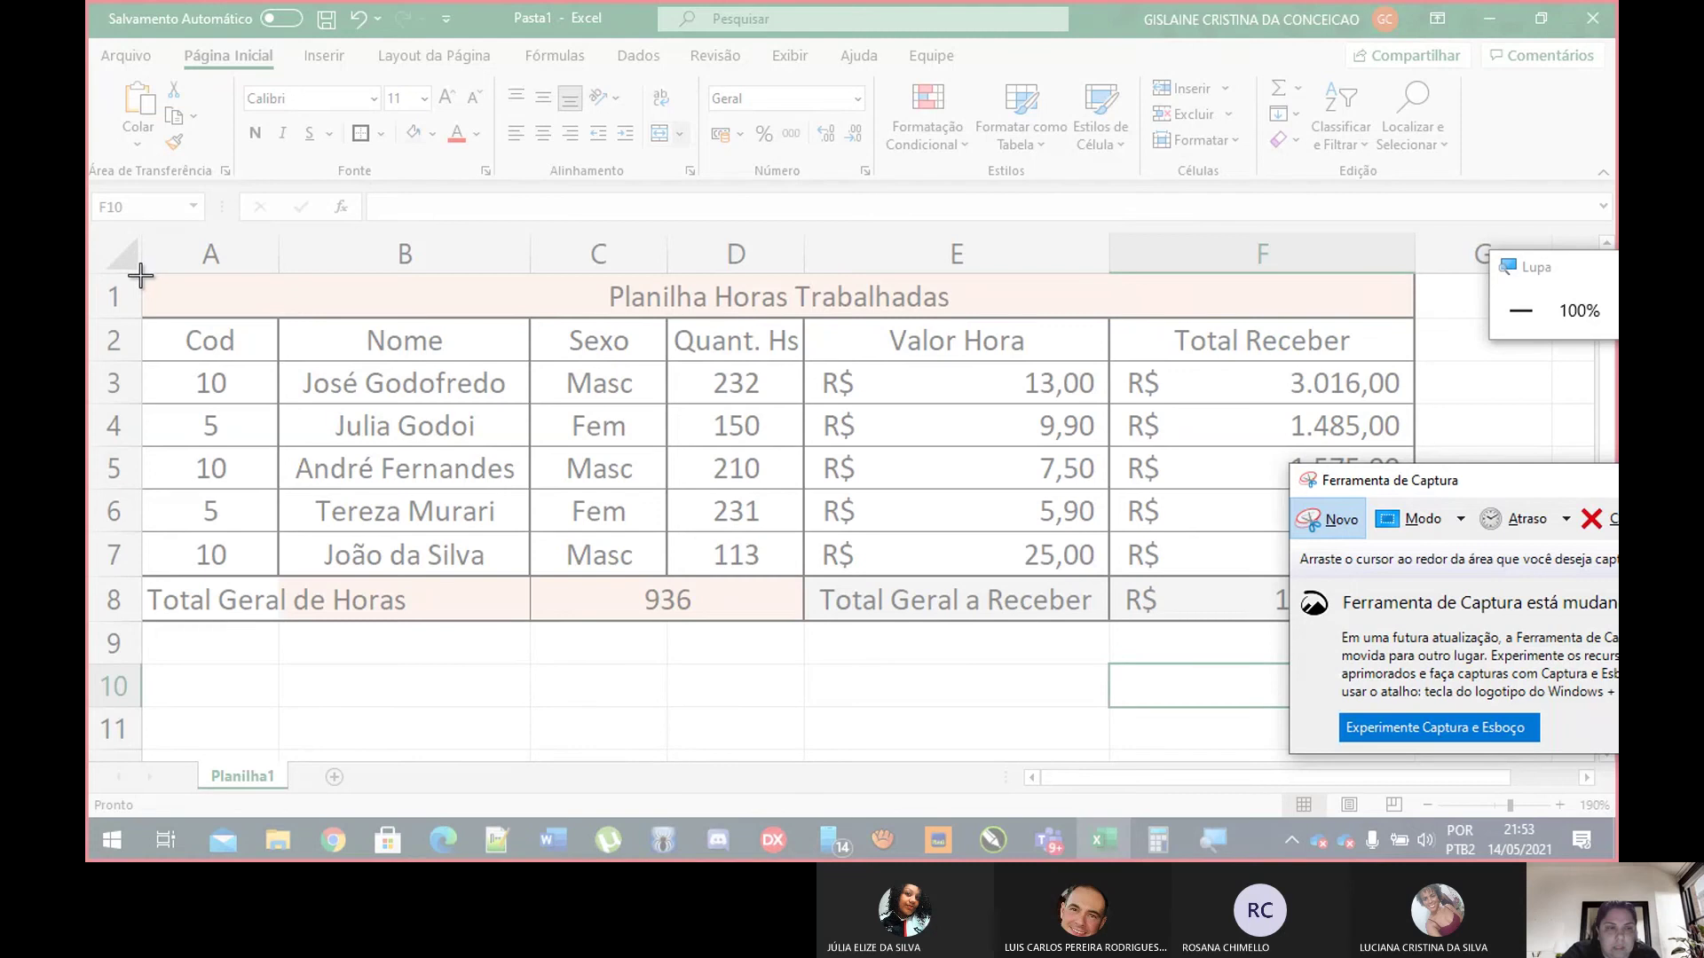
{"action": "left_click_drag", "start_coordinate": [140, 276], "coordinate": [1418, 627]}
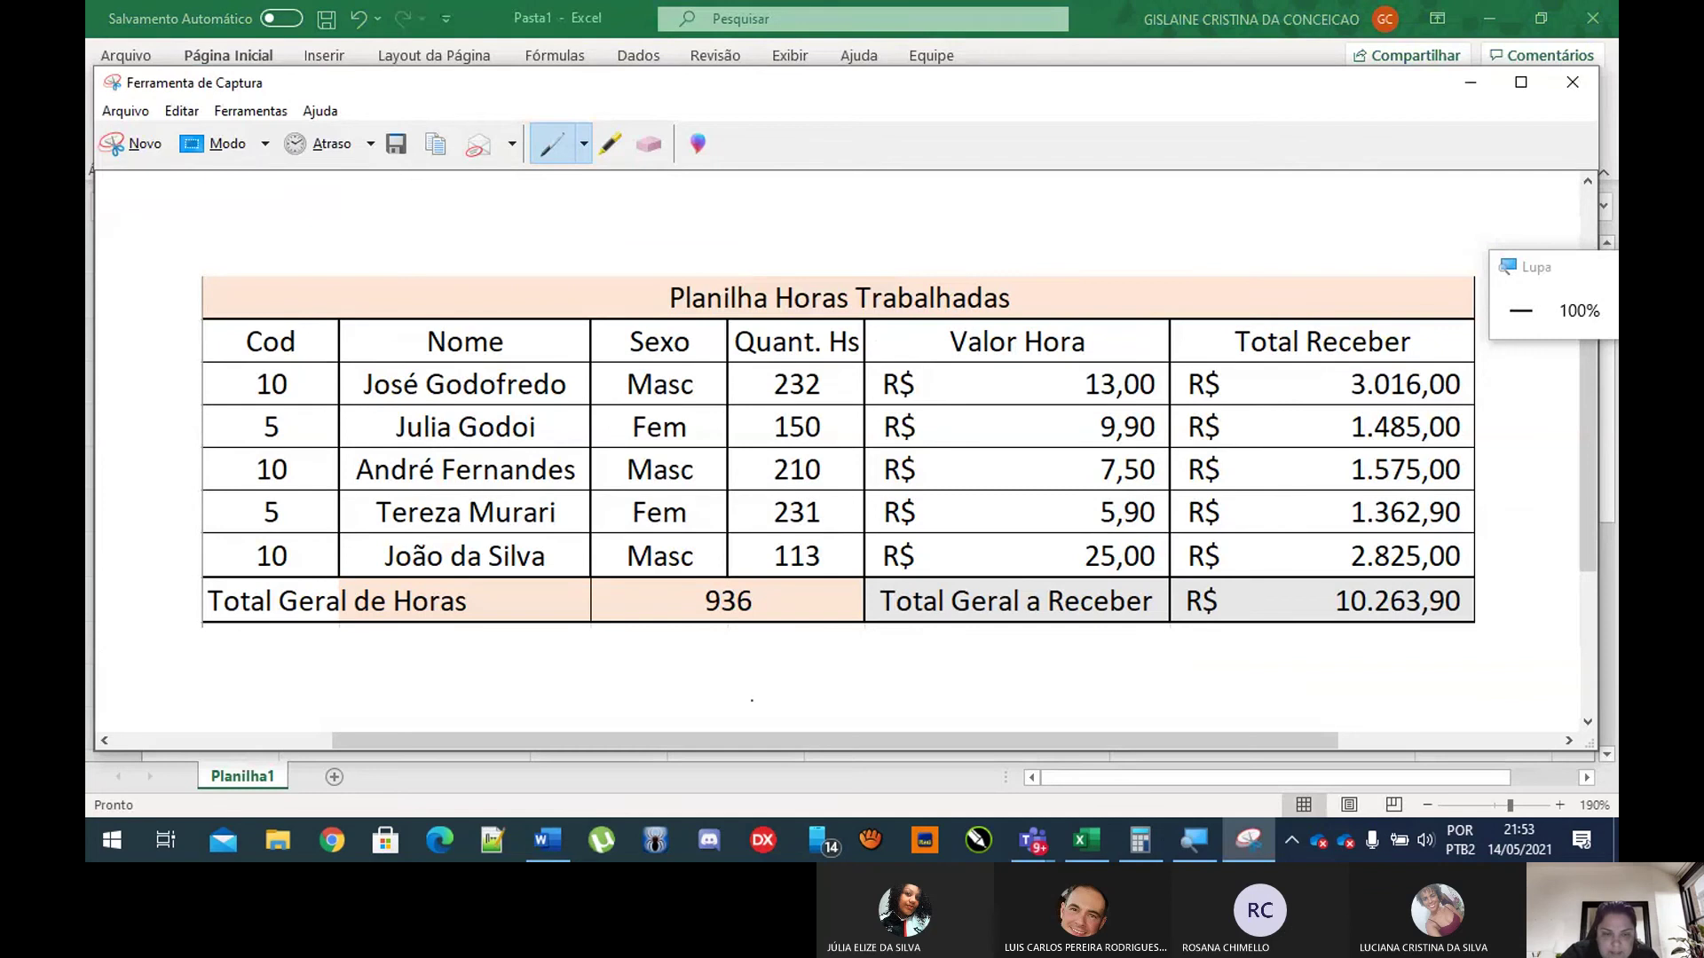
Step: Paste the new table capture into the Word document below the numbered list
{"action": "left_click", "coordinate": [558, 844]}
{"action": "key", "text": "ctrl+v"}
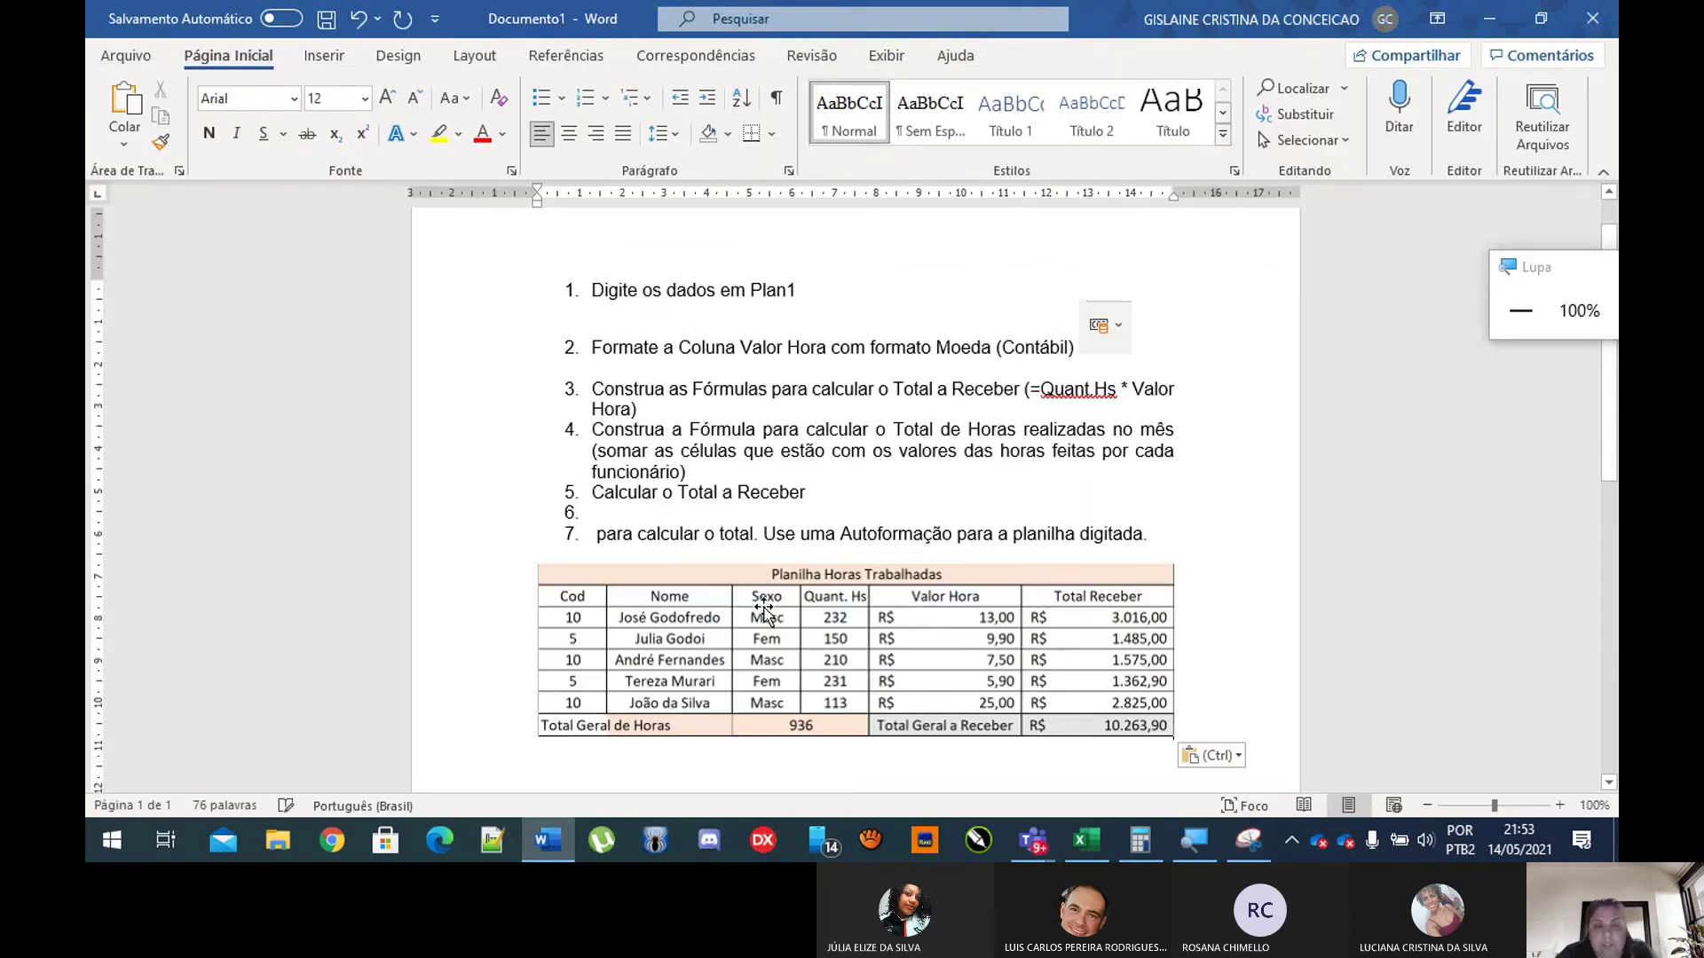
{"action": "left_click", "coordinate": [1054, 626]}
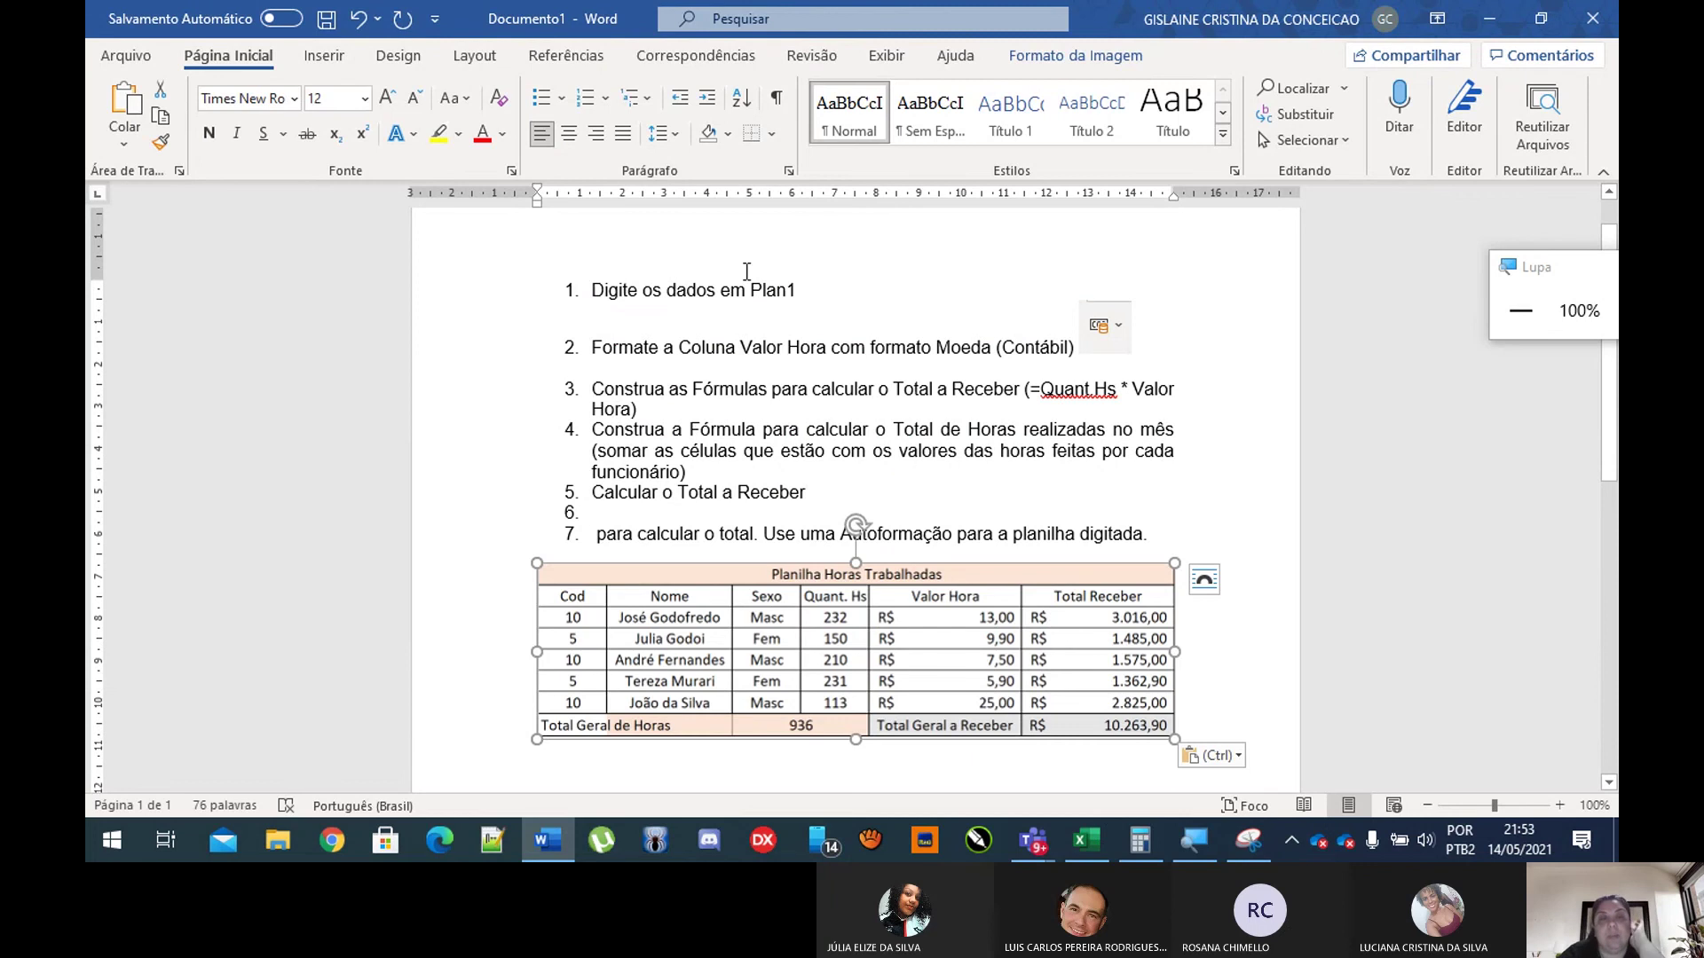
{"action": "scroll", "coordinate": [821, 310], "scroll_direction": "up", "scroll_amount": 1}
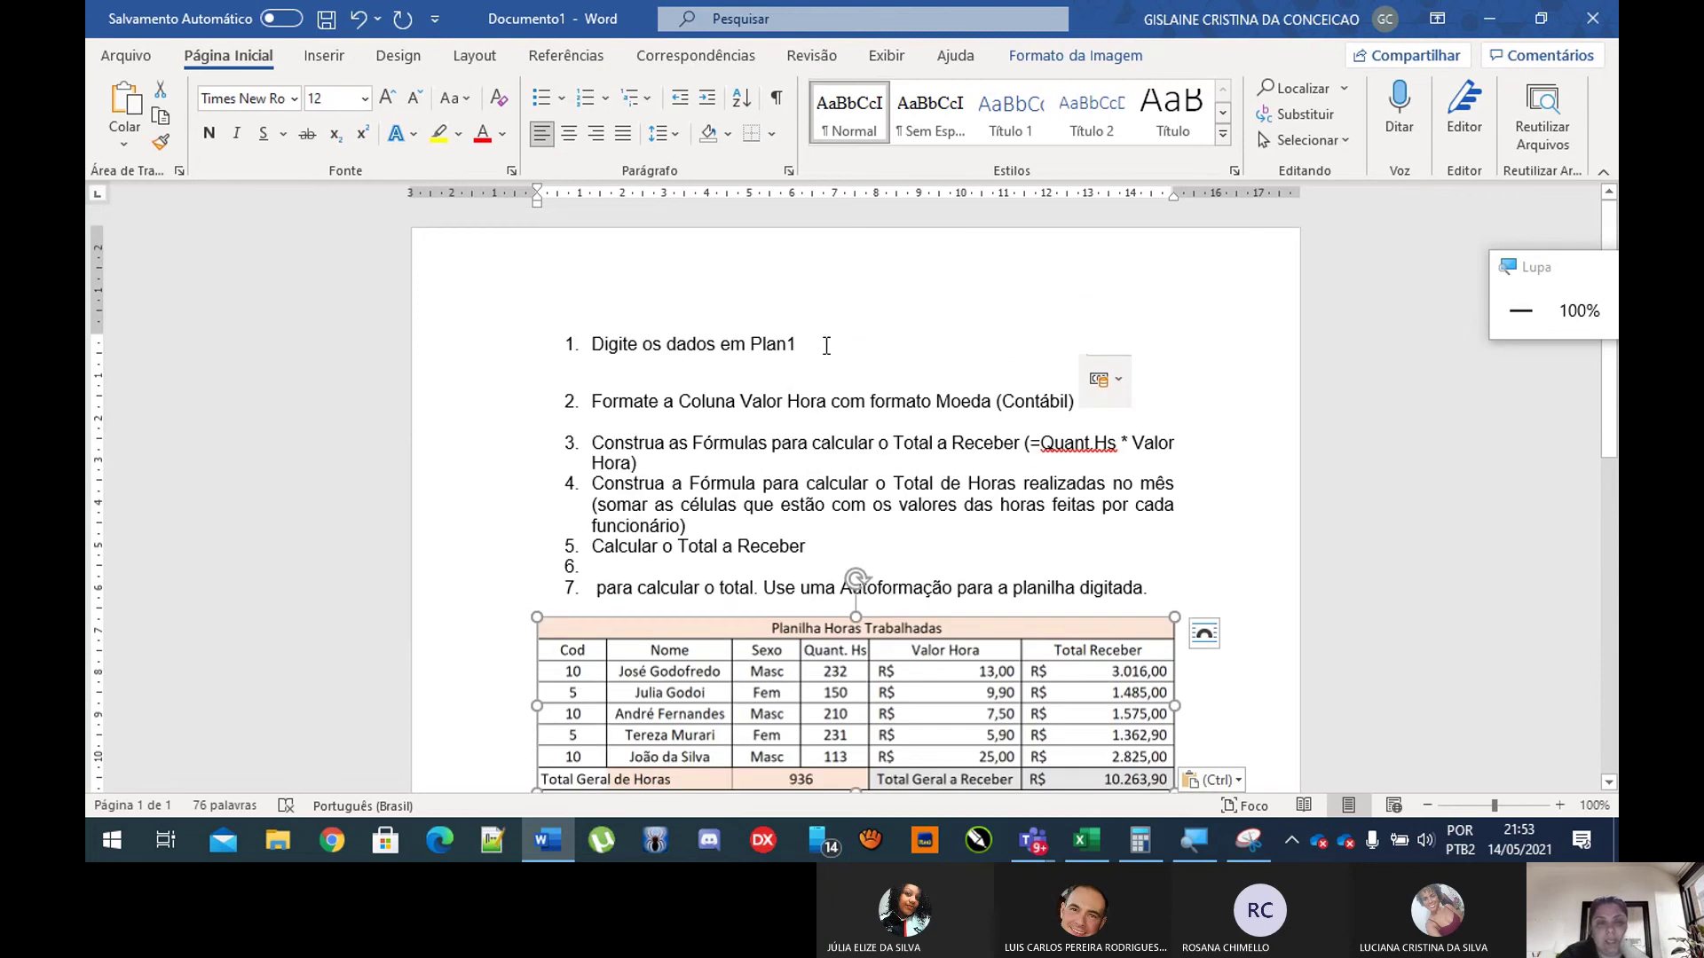
Step: Paste a copy of the table capture under item 1, separated from its text by a blank line
{"action": "left_click", "coordinate": [886, 354]}
{"action": "key", "text": "Return"}
{"action": "key", "text": "BackSpace"}
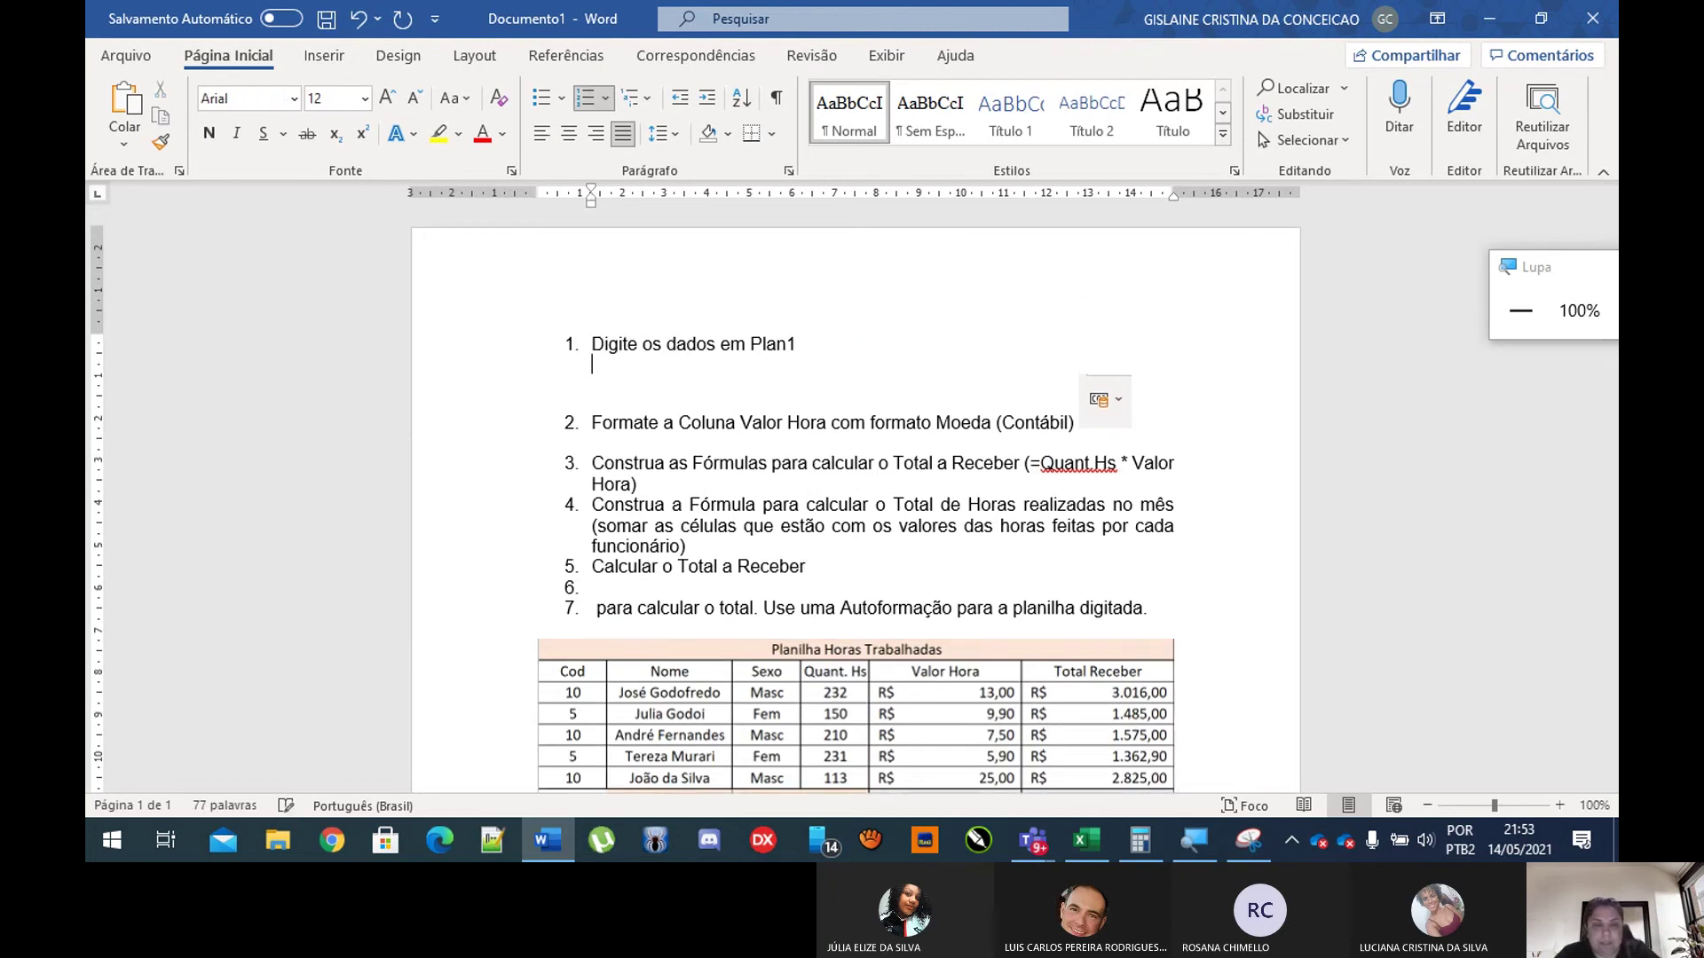
{"action": "key", "text": "ctrl+v"}
{"action": "left_click", "coordinate": [888, 359]}
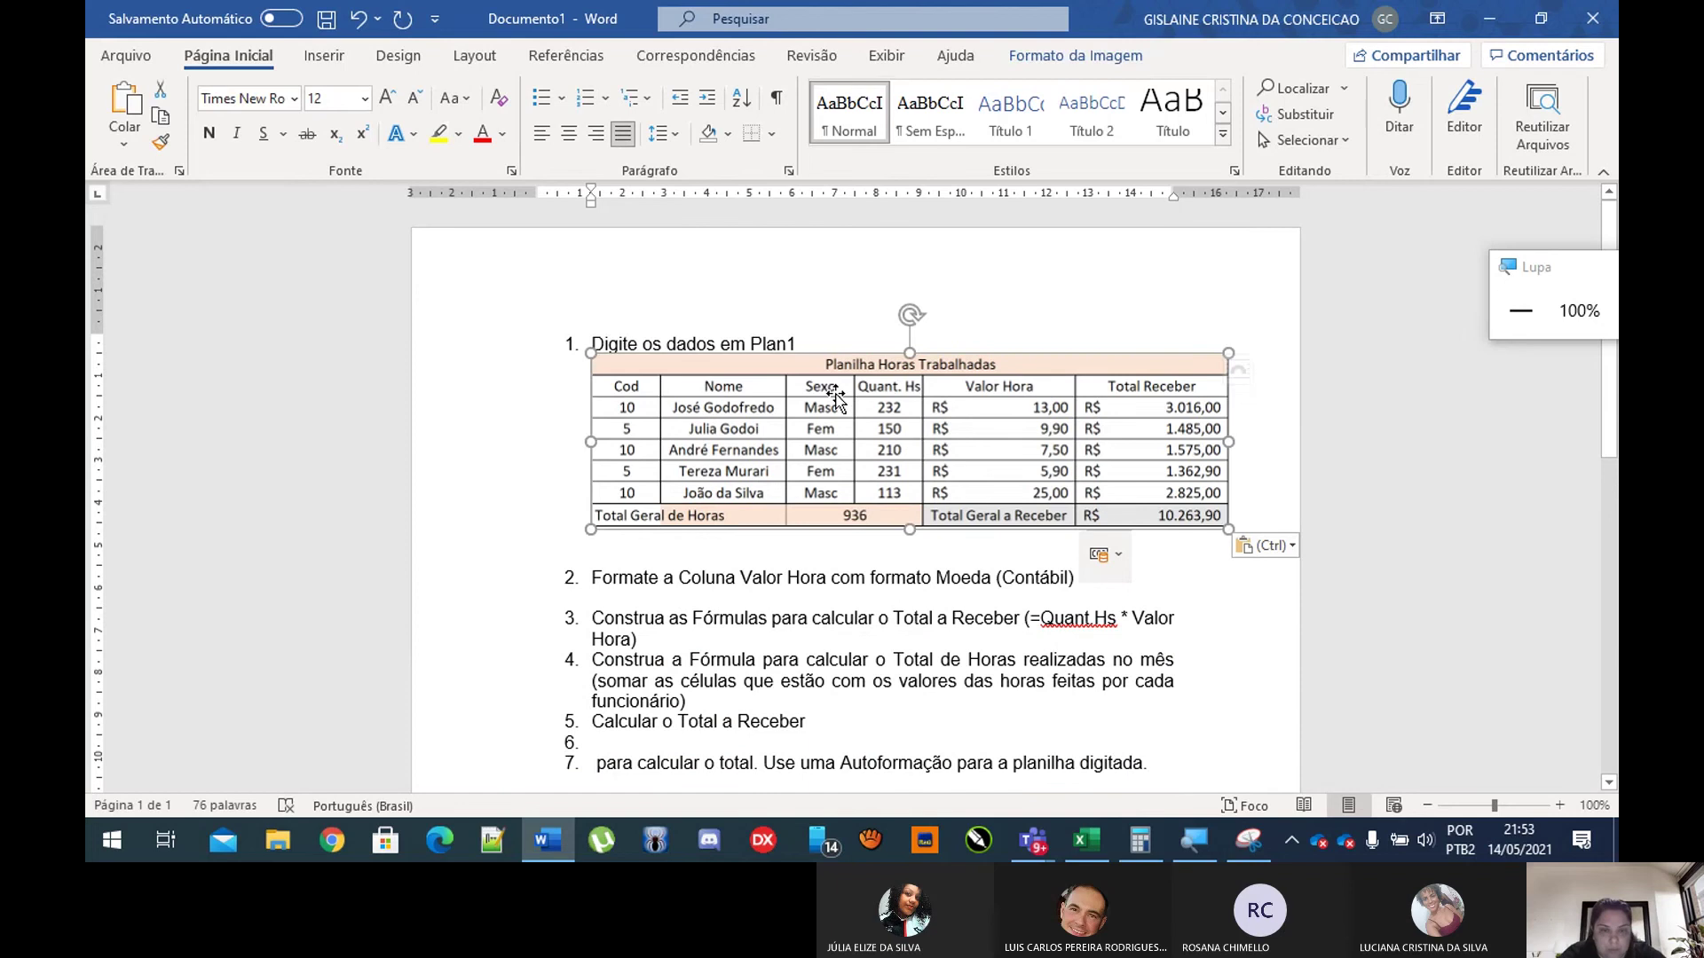
{"action": "left_click", "coordinate": [817, 336]}
{"action": "key", "text": "Return"}
{"action": "key", "text": "BackSpace"}
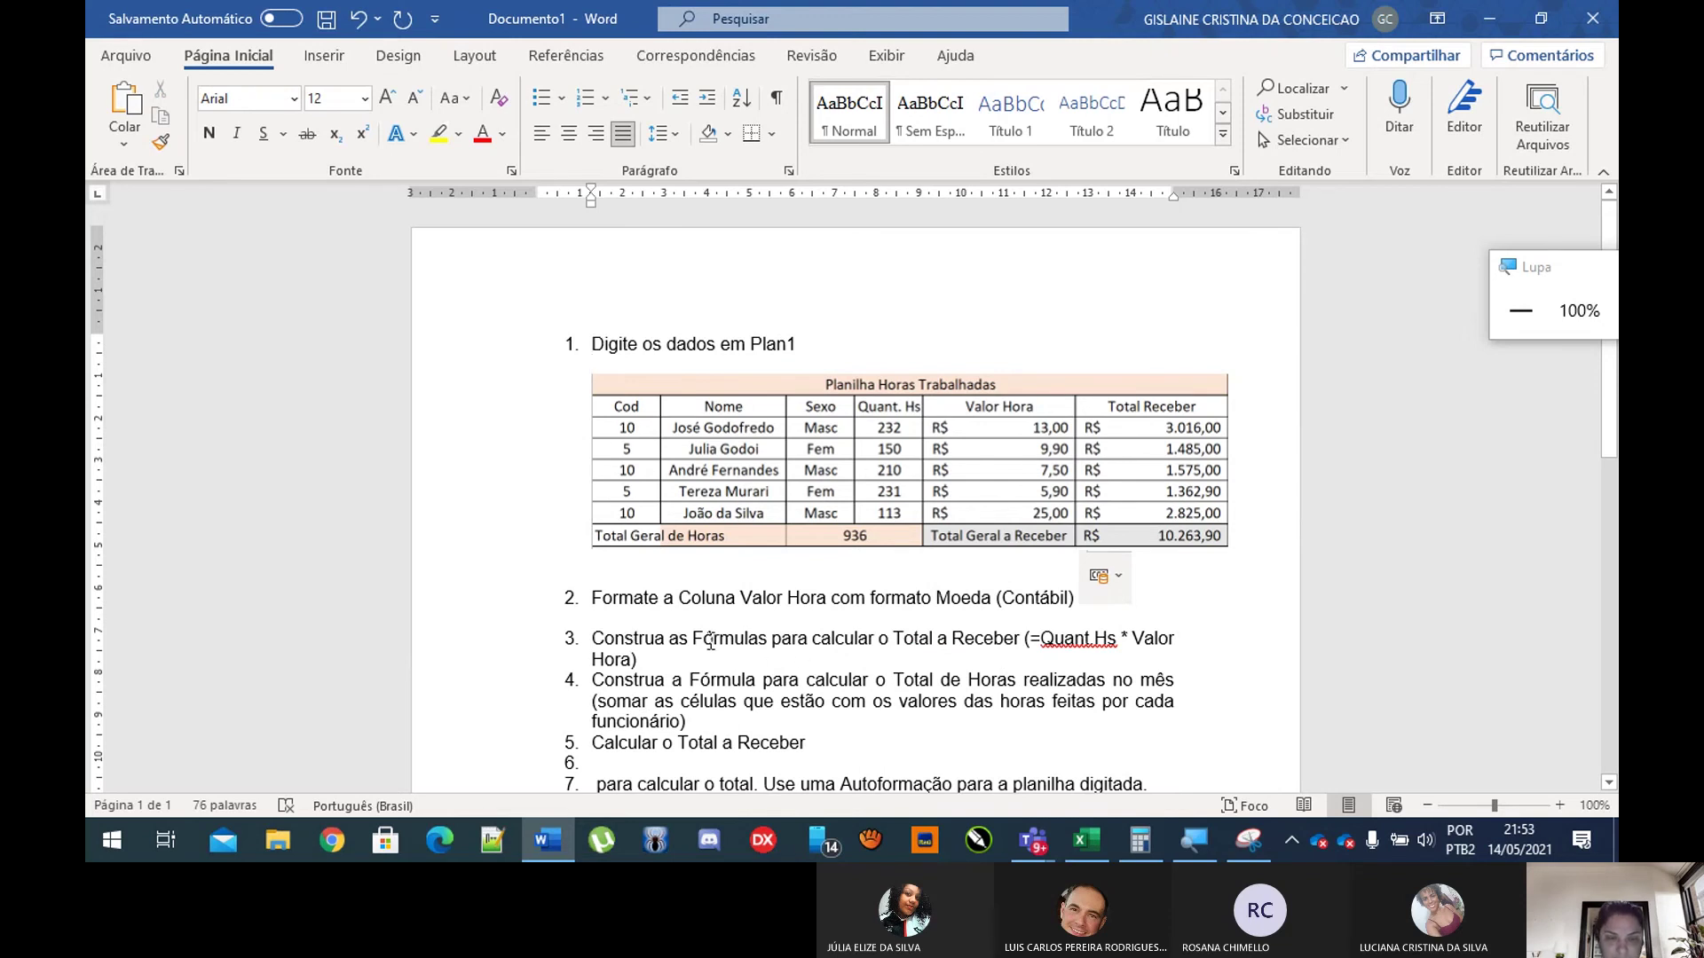
Step: Change the beginning of item 3 to the singular "Construa a Fórmula"
{"action": "left_click", "coordinate": [696, 639]}
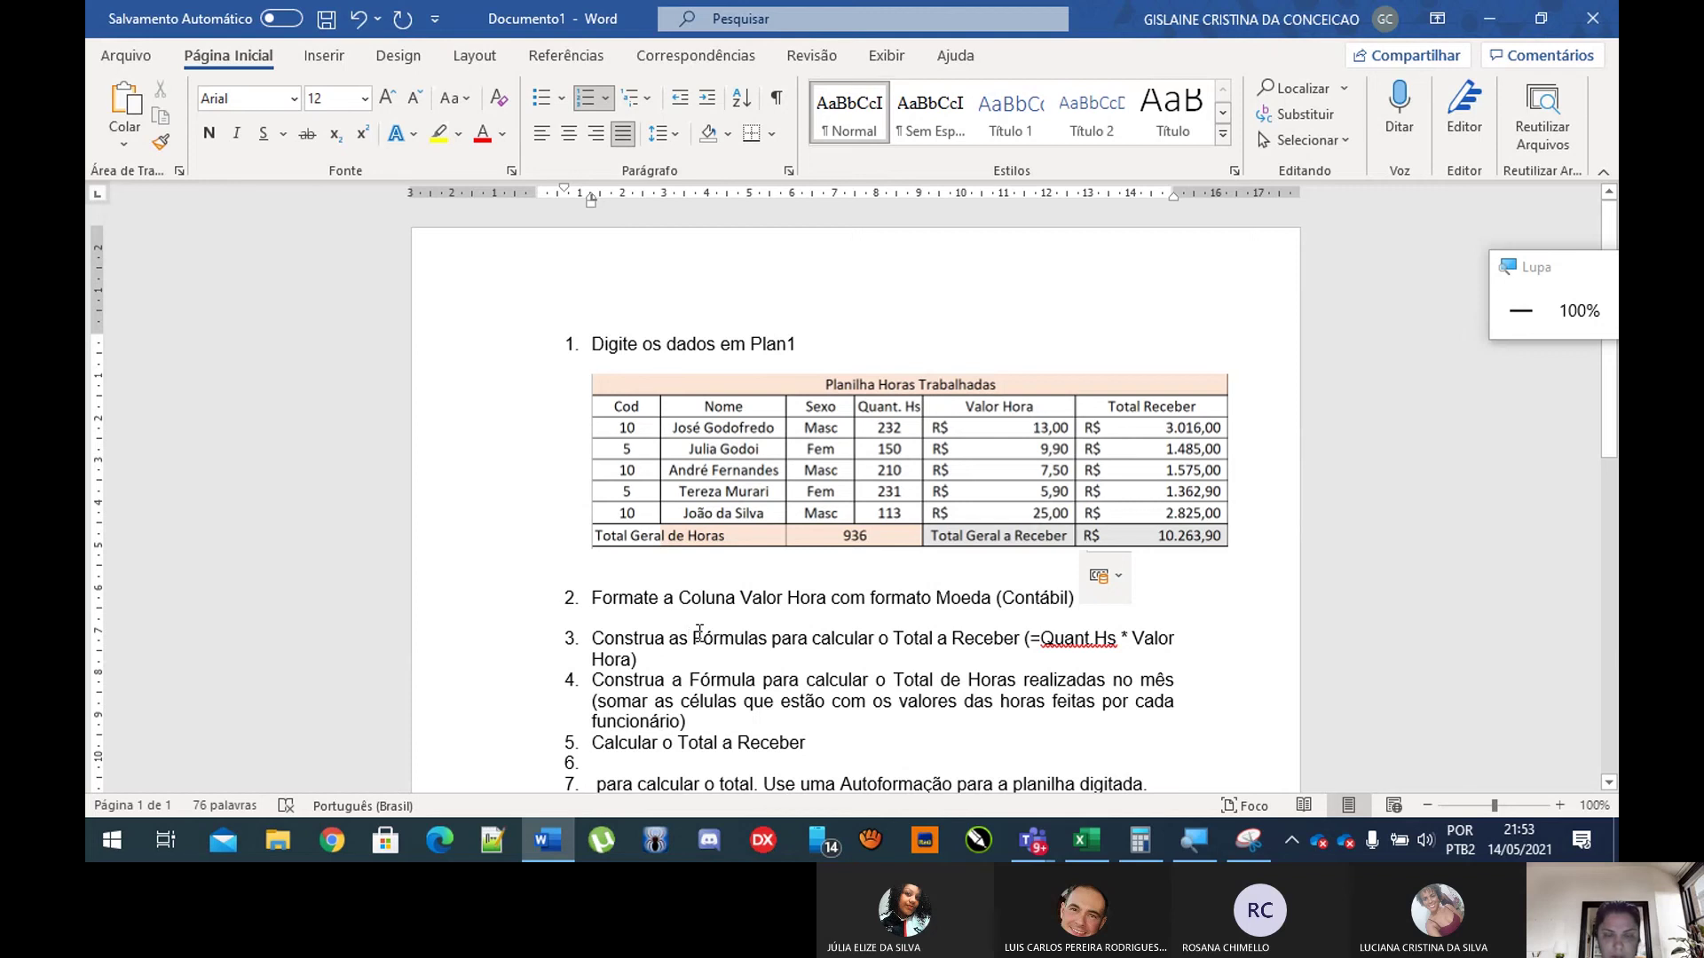
{"action": "key", "text": "BackSpace"}
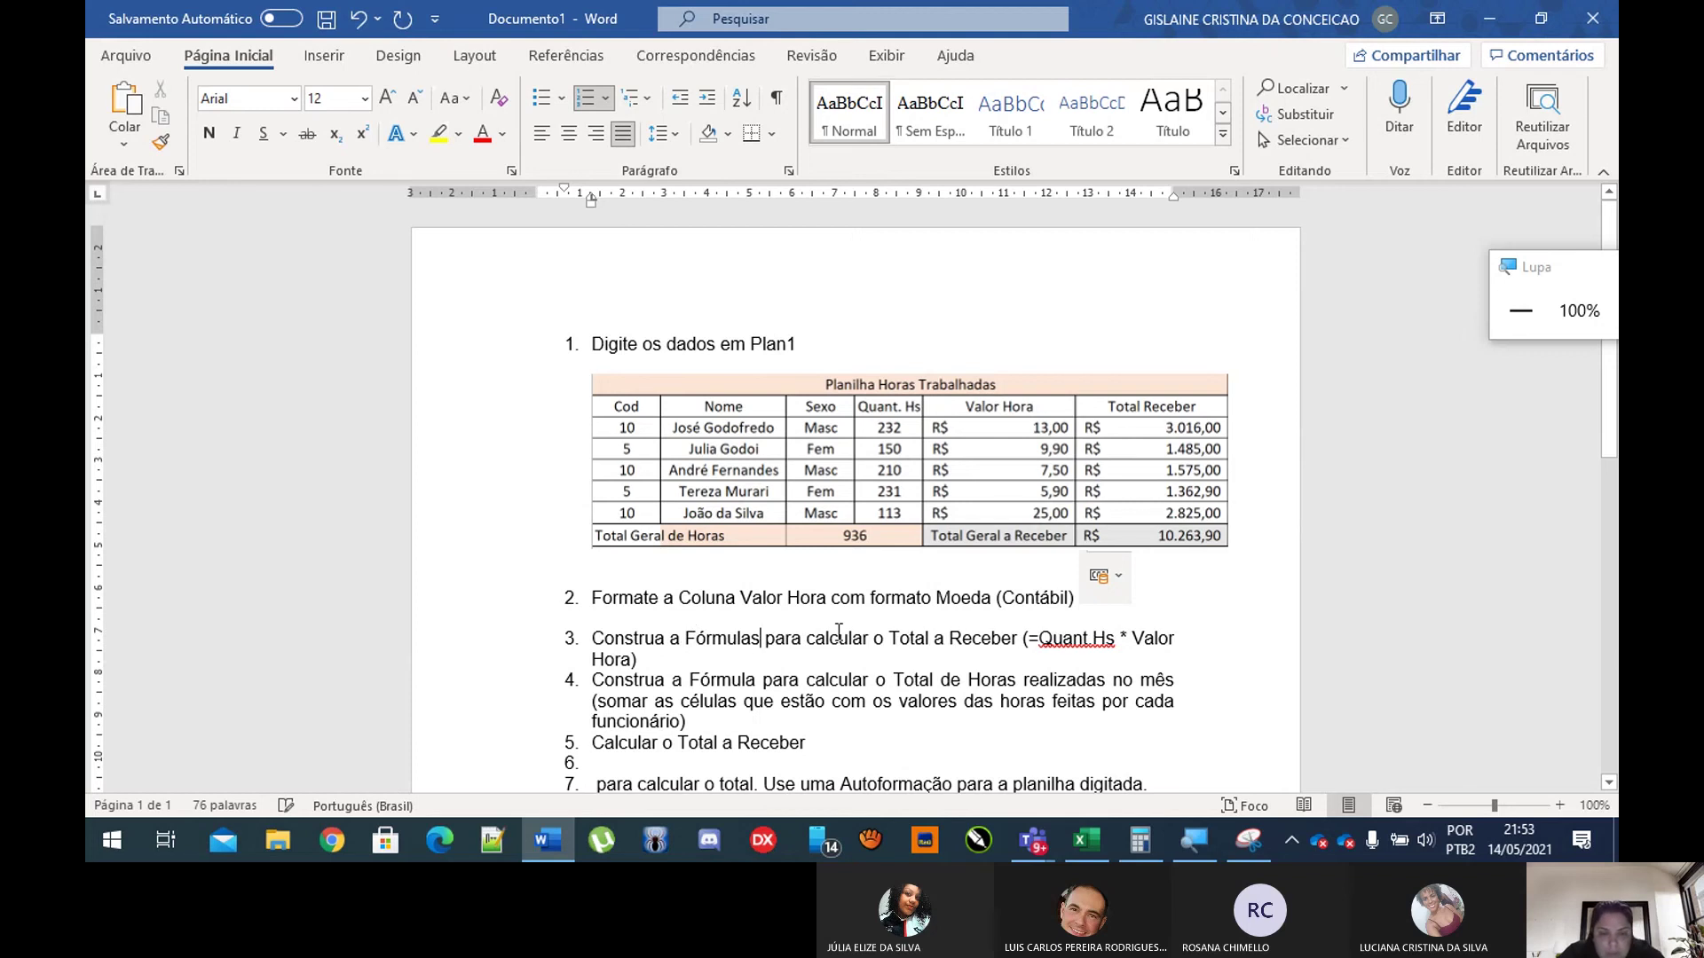
{"action": "key", "text": "BackSpace"}
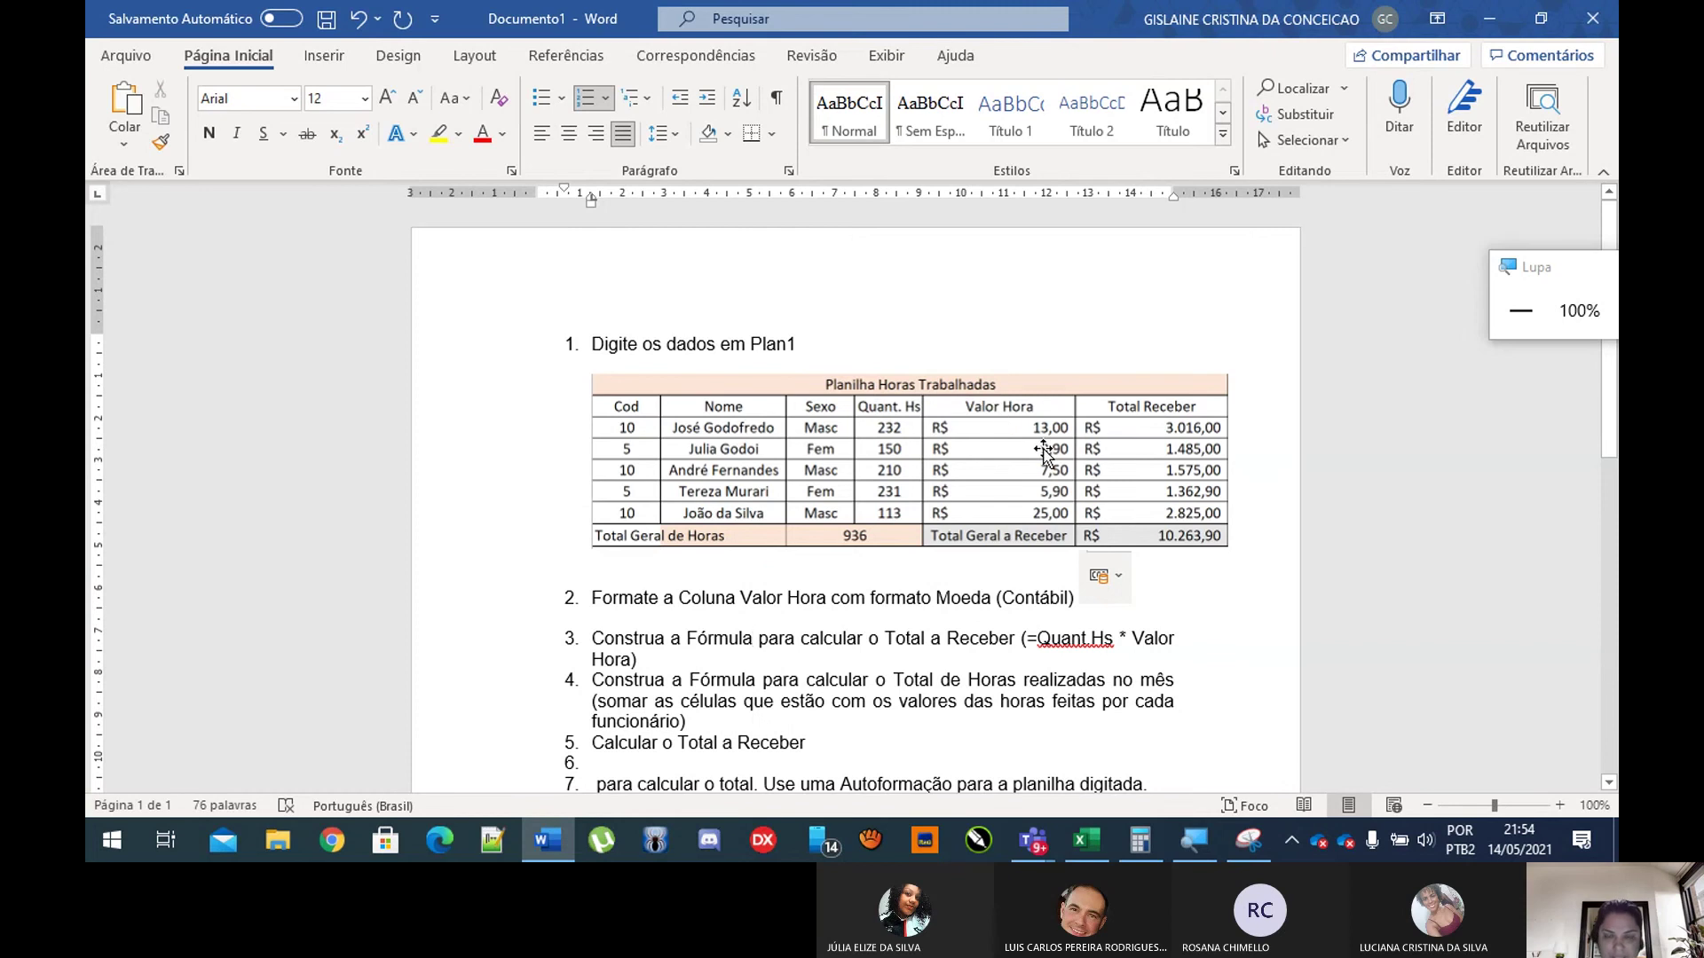
Step: Insert "Geral" after "Total" in item 4 and in item 5
{"action": "scroll", "coordinate": [739, 663], "scroll_direction": "down", "scroll_amount": 1}
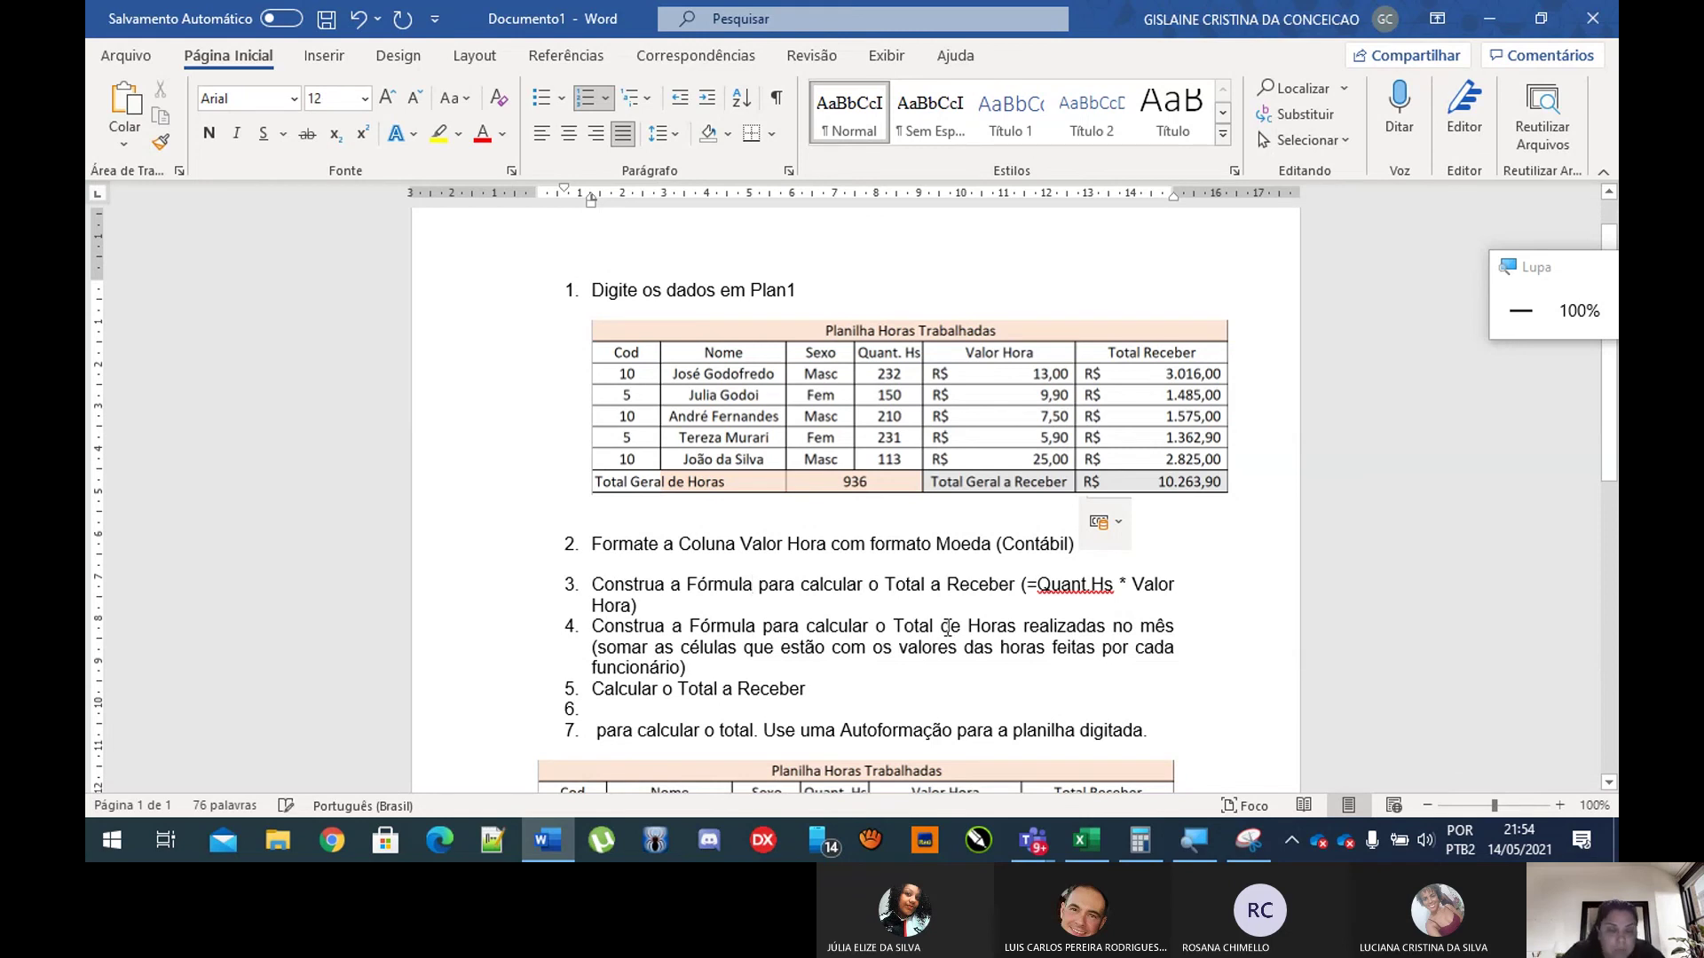
{"action": "left_click", "coordinate": [948, 627]}
{"action": "type", "text": "Geral de"}
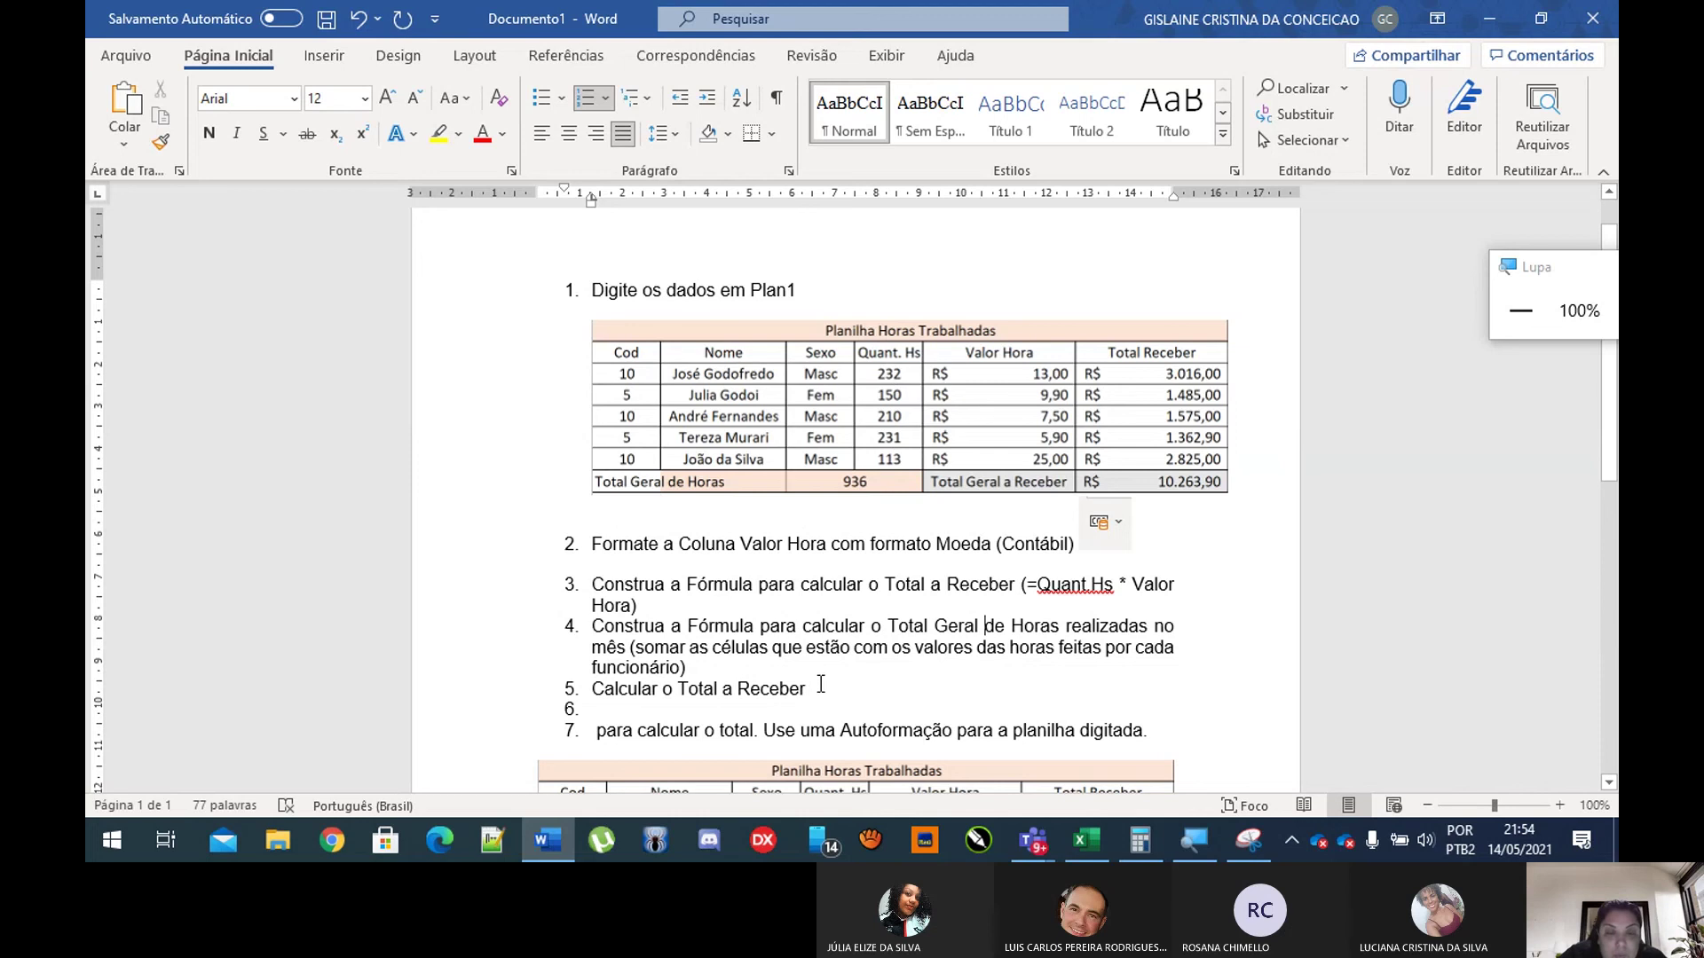
{"action": "left_click", "coordinate": [821, 685]}
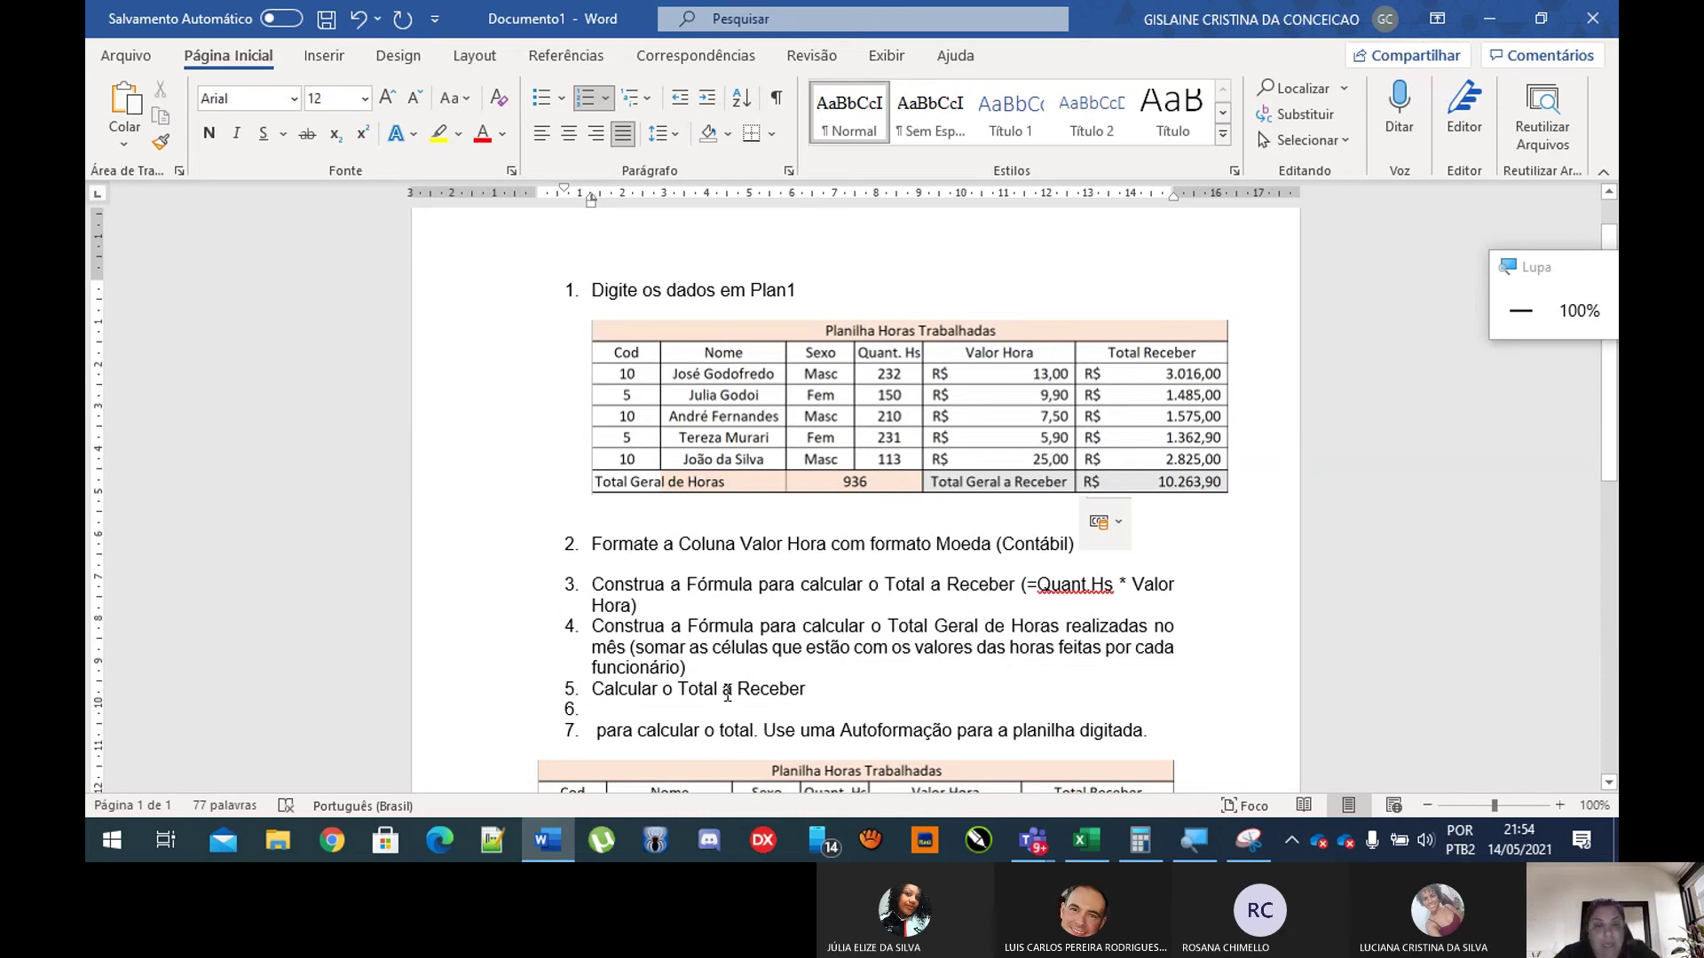
{"action": "type", "text": "Geral"}
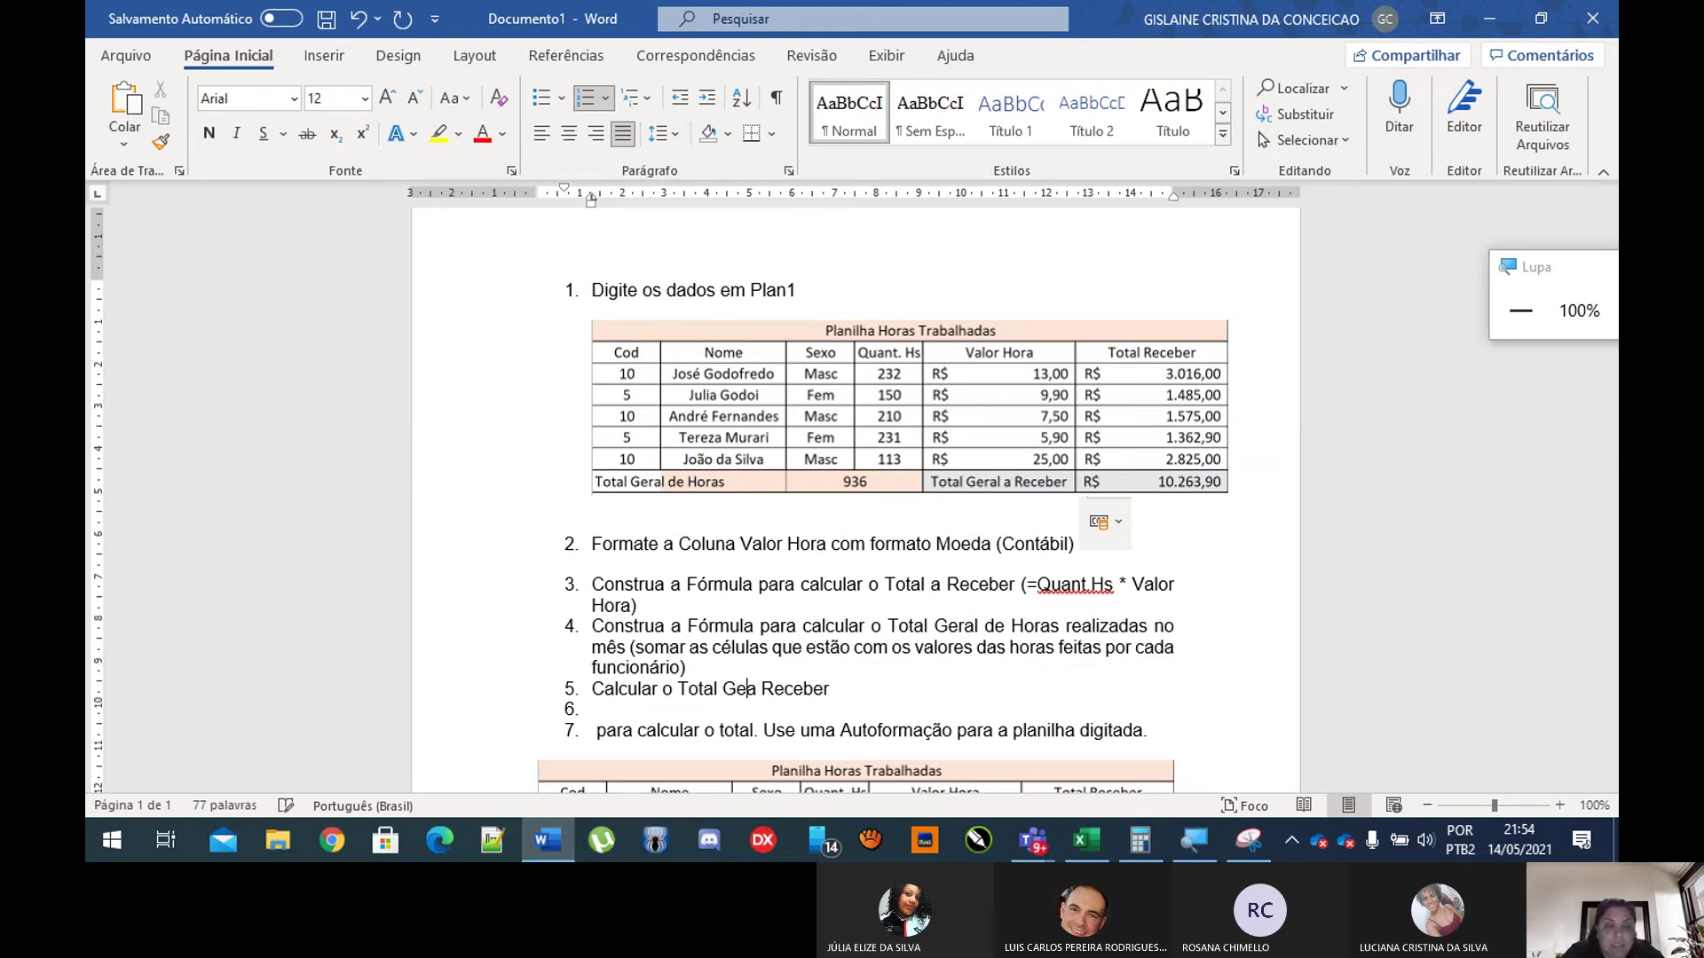